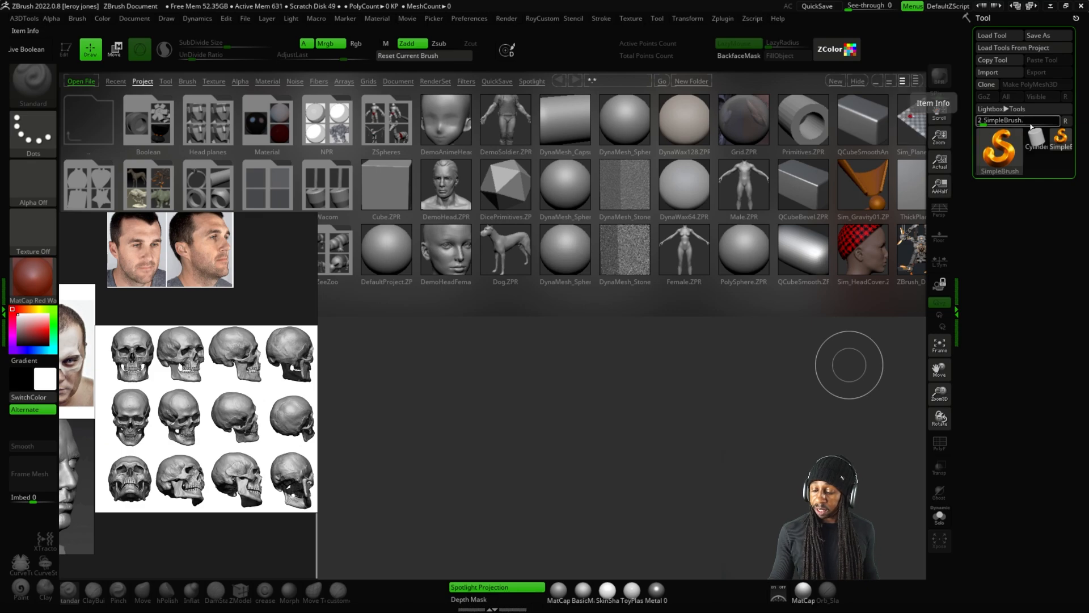
Draw a Sphere3D on the empty canvas and put it into edit mode.
{"action": "key", "text": "comma"}
{"action": "left_click", "coordinate": [1002, 153]}
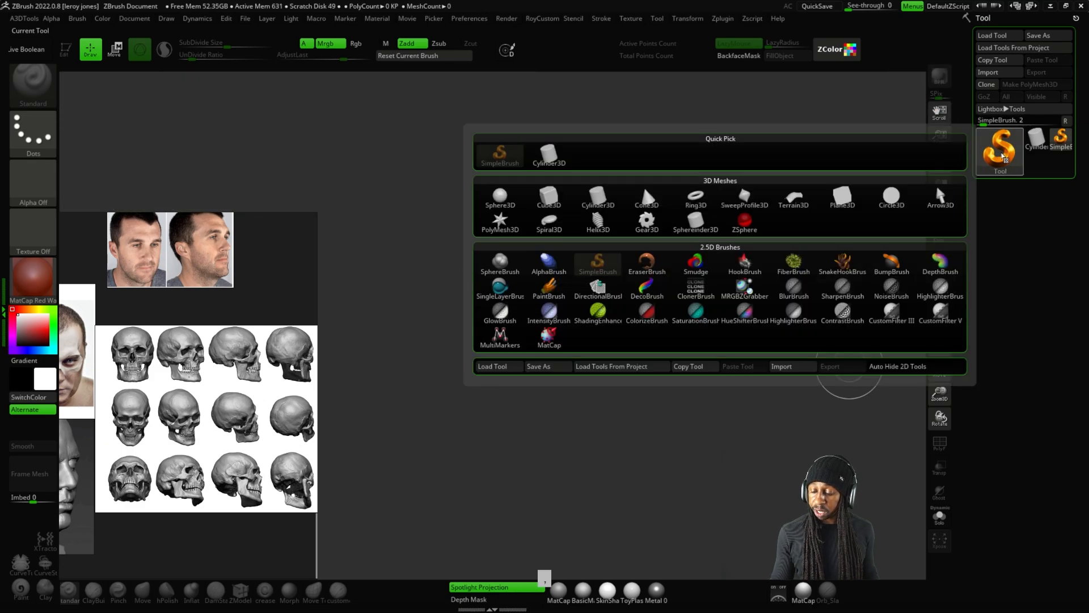
{"action": "left_click", "coordinate": [503, 194]}
{"action": "left_click_drag", "start_coordinate": [557, 222], "coordinate": [548, 402]}
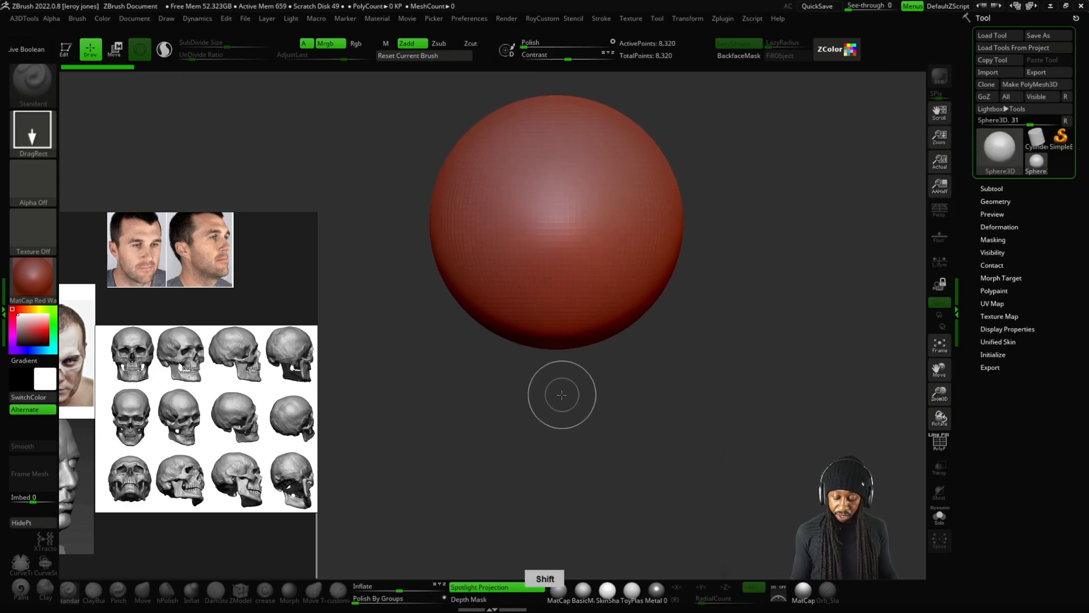
{"action": "left_click", "coordinate": [64, 51]}
Assign BasicMaterial to the sphere and convert it to a PolyMesh3D.
{"action": "left_click", "coordinate": [583, 590]}
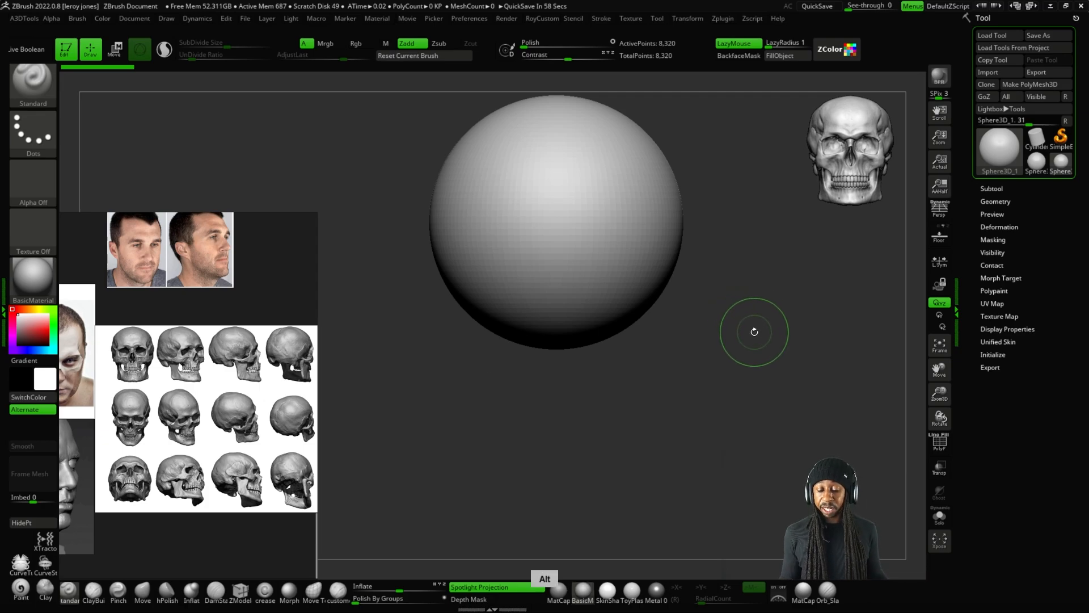
{"action": "left_click_drag", "start_coordinate": [754, 331], "coordinate": [708, 379], "text": "alt"}
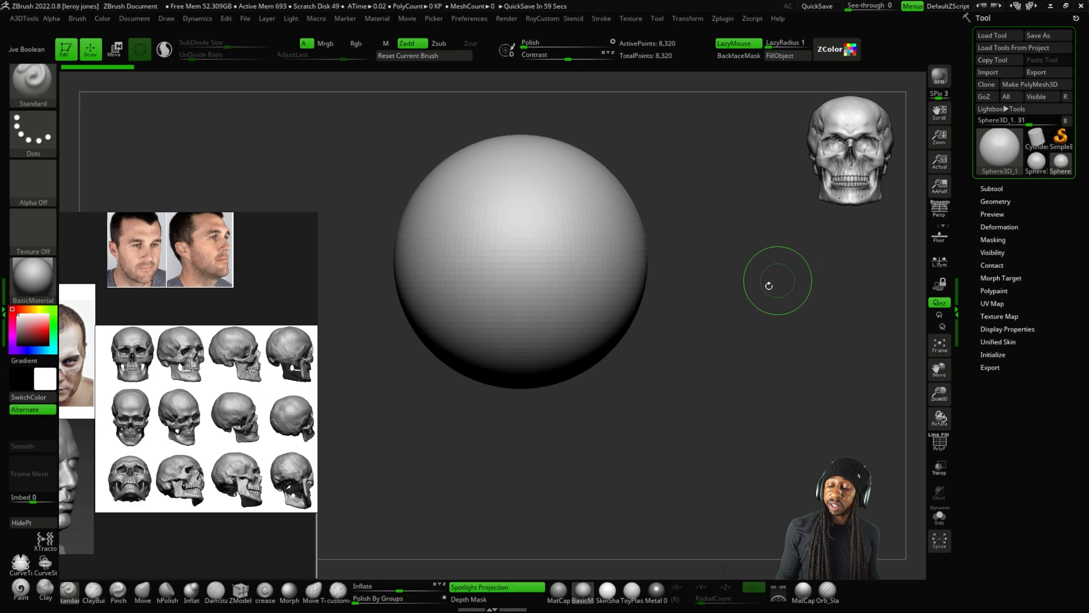
{"action": "left_click", "coordinate": [1029, 84]}
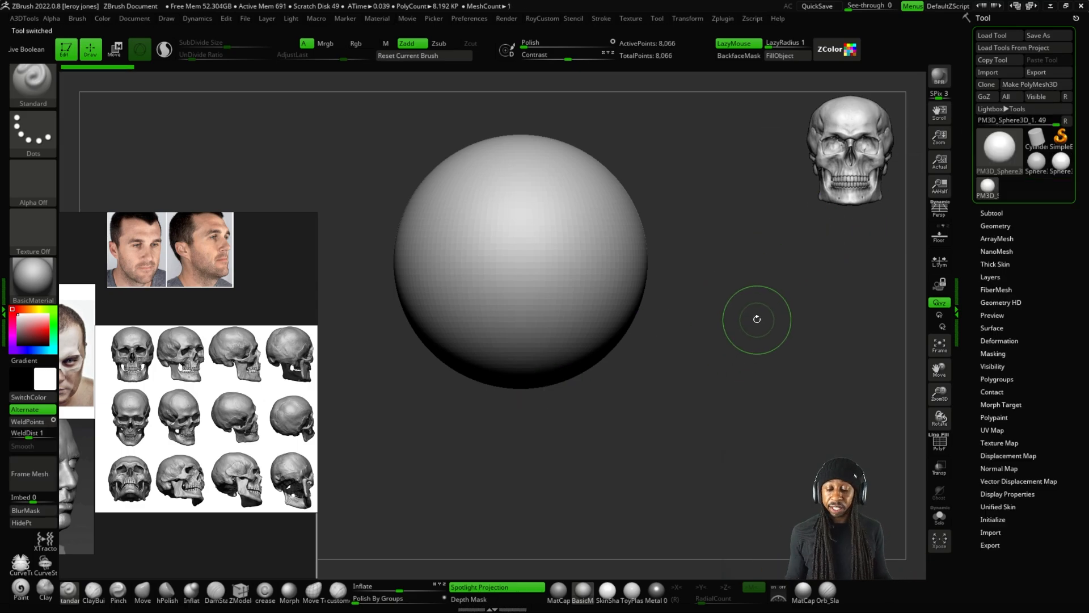
Turn to the side view and insert a Cylinder3D as a new subtool alongside the sphere.
{"action": "mouse_move", "coordinate": [851, 154]}
{"action": "left_mouse_down"}
{"action": "mouse_move", "coordinate": [870, 153]}
{"action": "mouse_move", "coordinate": [861, 133]}
{"action": "mouse_move", "coordinate": [851, 150]}
{"action": "mouse_move", "coordinate": [876, 140]}
{"action": "left_mouse_up"}
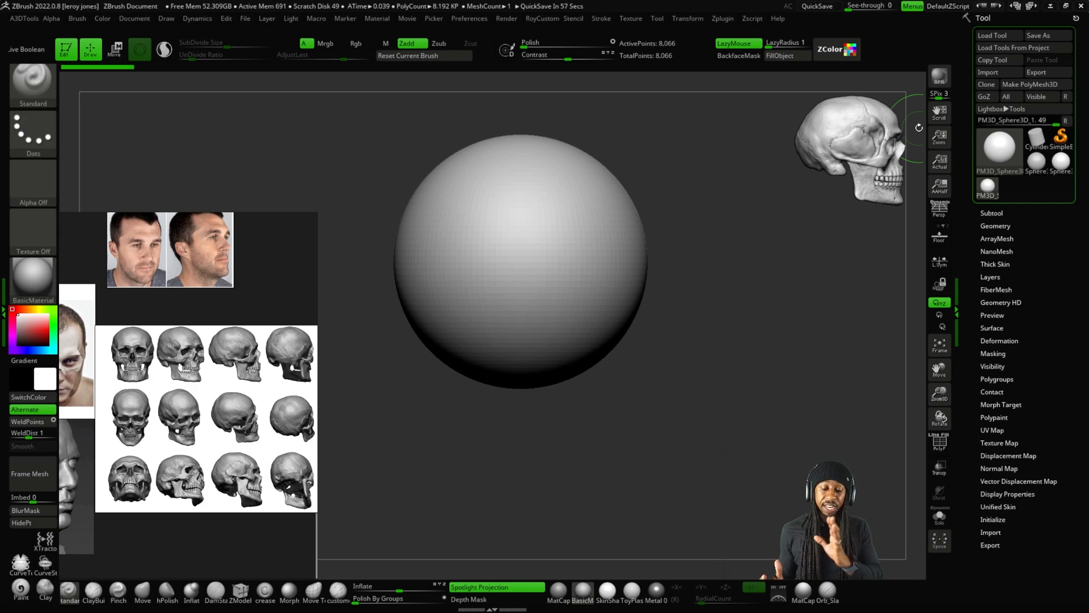
{"action": "left_click", "coordinate": [992, 212]}
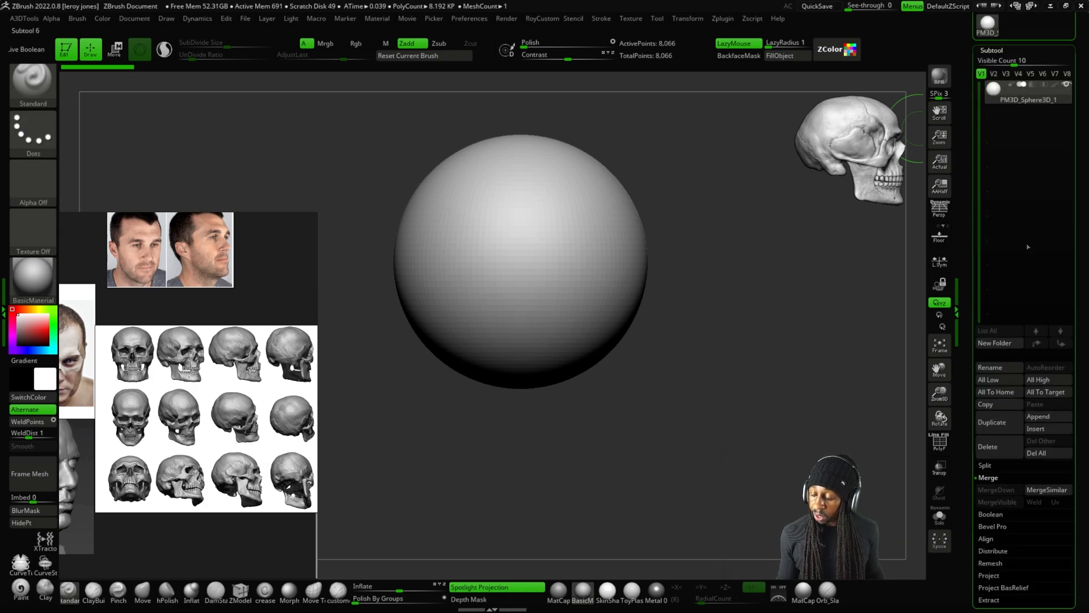
{"action": "left_click", "coordinate": [1036, 429]}
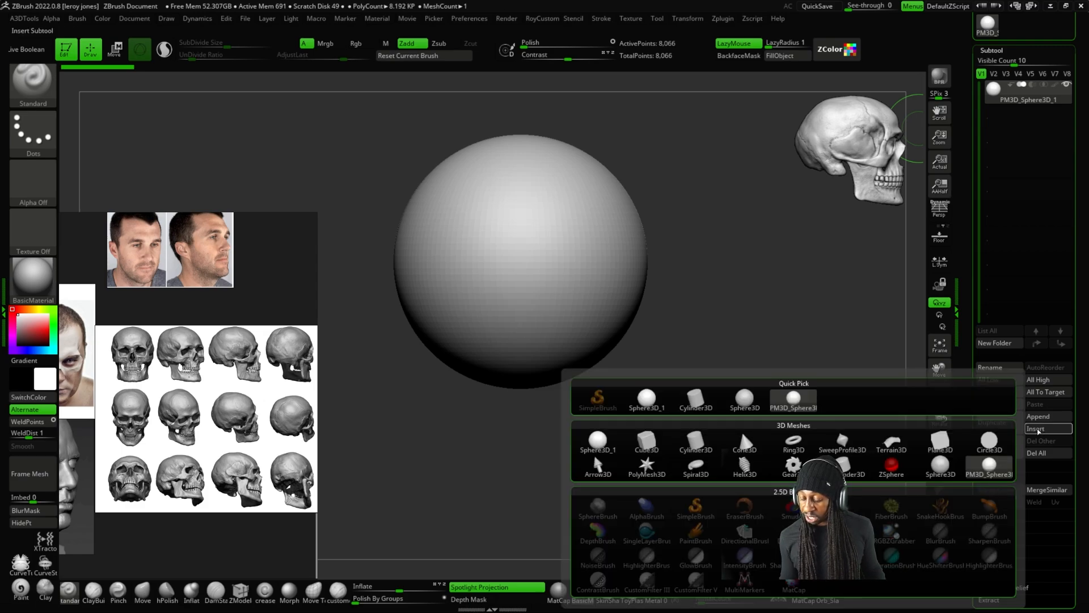
{"action": "left_click", "coordinate": [696, 400]}
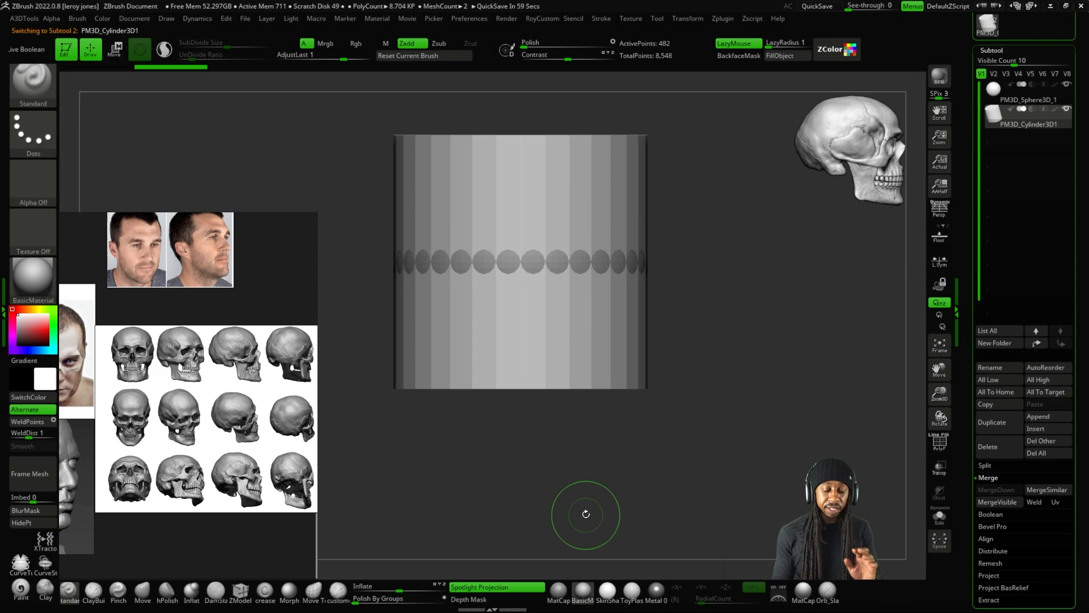
Move the cylinder straight down by about 1.01 units so its upper end sits at the sphere's middle.
{"action": "key", "text": "space"}
{"action": "key", "text": "w"}
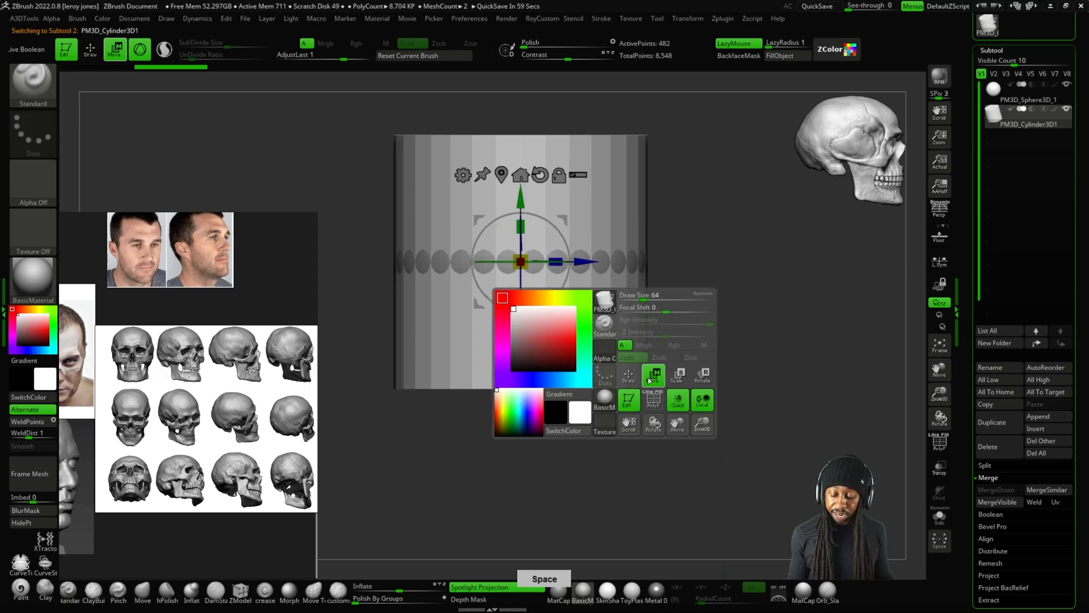
{"action": "left_click_drag", "start_coordinate": [521, 194], "coordinate": [516, 324]}
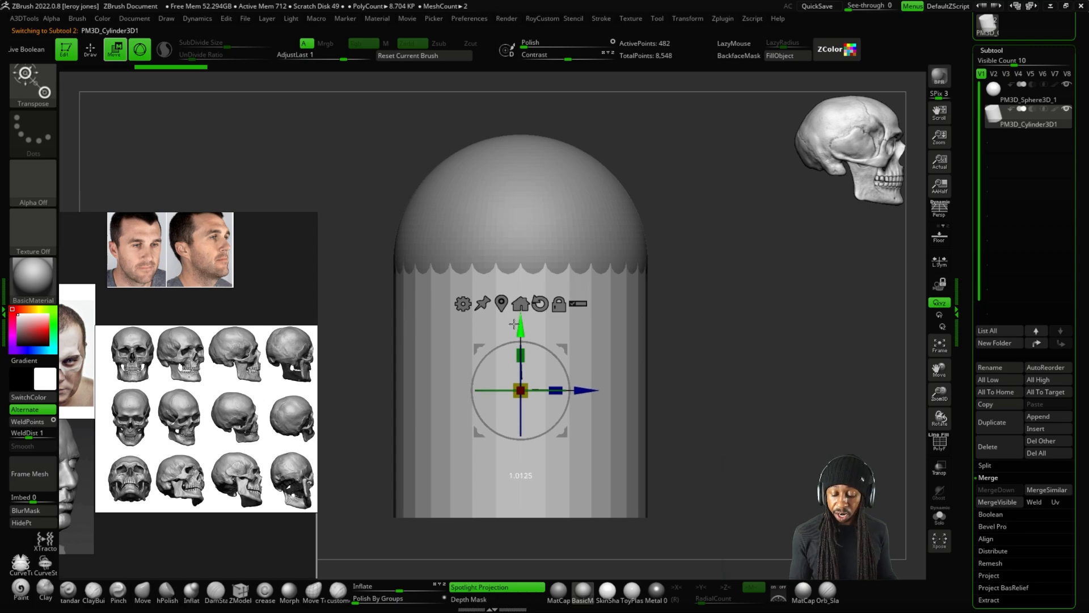
{"action": "left_click_drag", "start_coordinate": [710, 349], "coordinate": [704, 331], "text": "alt"}
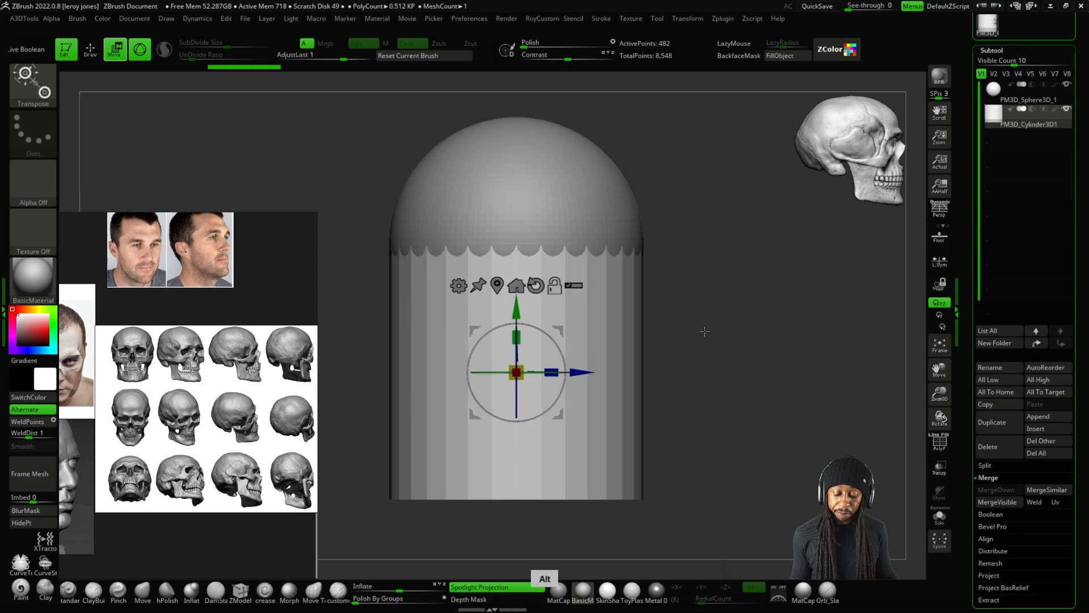
Flatten the rear half of the cylinder up to its centre line, accept the deformation and select the sphere subtool.
{"action": "left_click", "coordinate": [459, 285]}
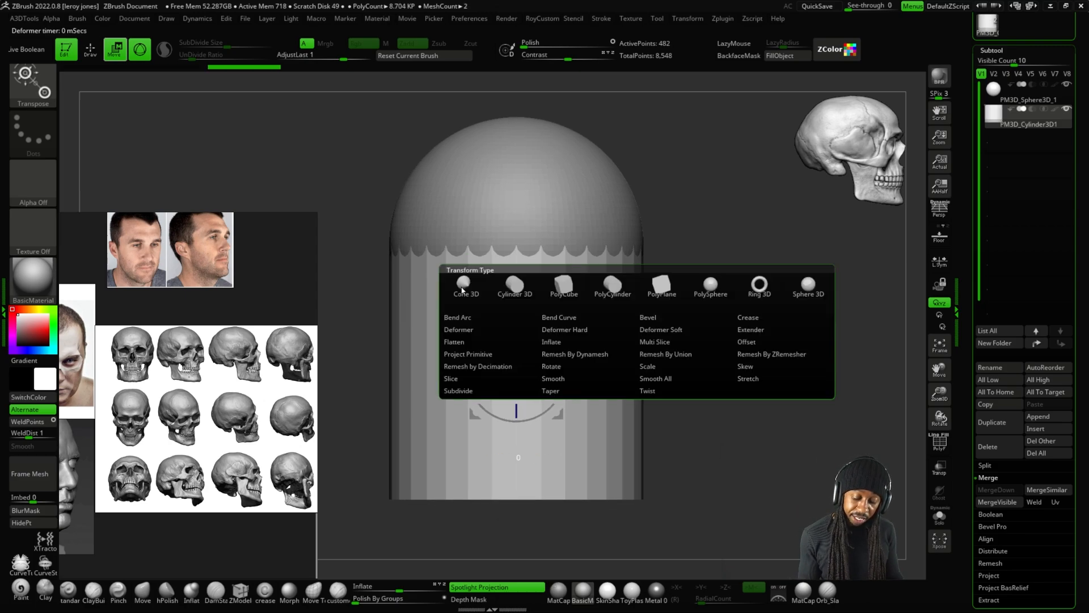
{"action": "left_click", "coordinate": [479, 342]}
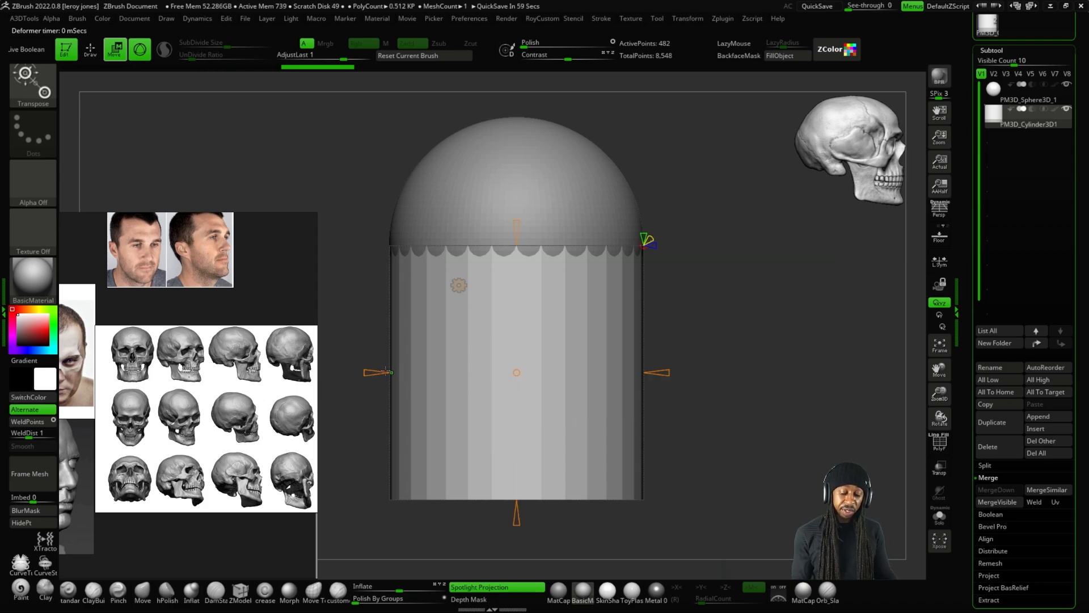
{"action": "left_click_drag", "start_coordinate": [379, 372], "coordinate": [540, 390]}
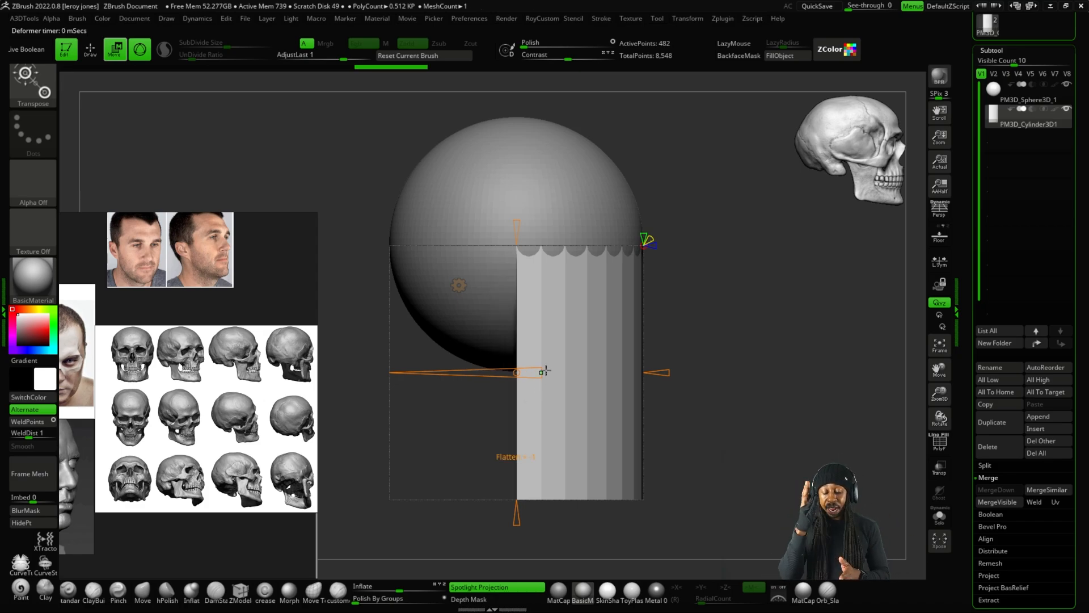
{"action": "left_click", "coordinate": [458, 284]}
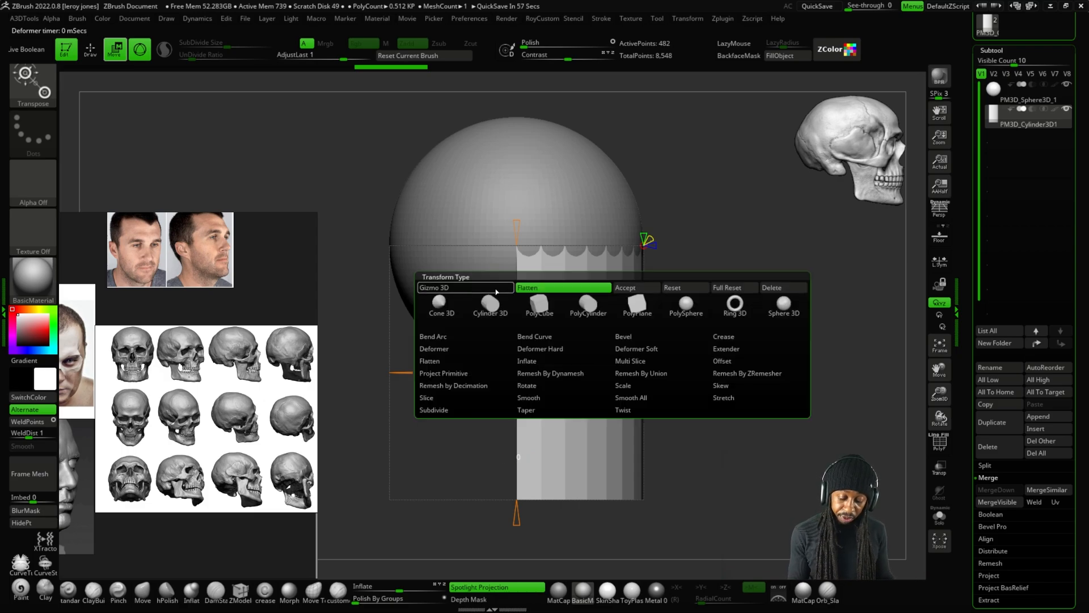
{"action": "left_click", "coordinate": [626, 287]}
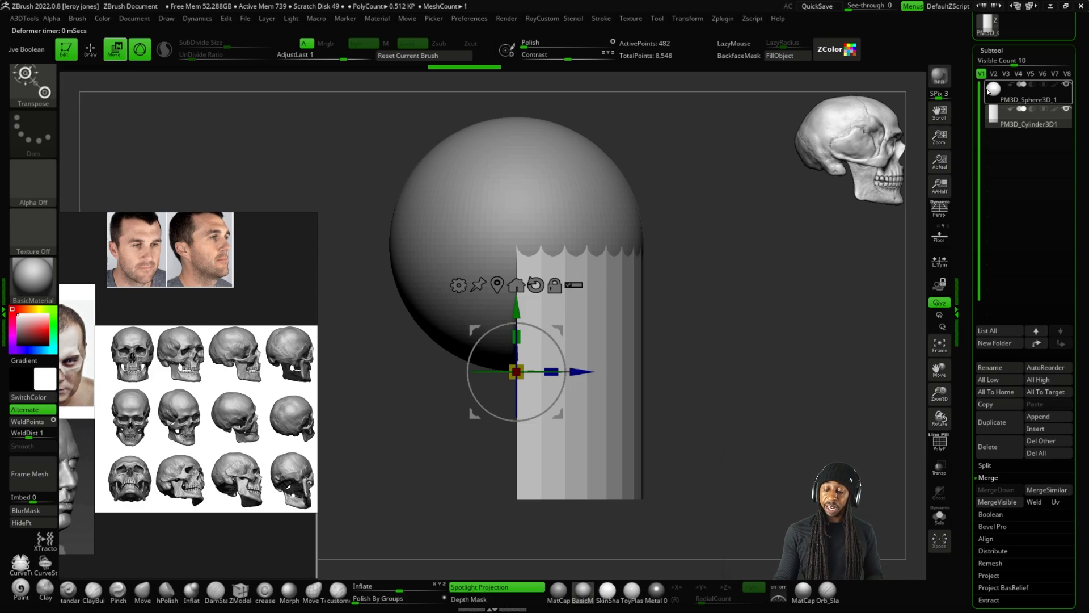
{"action": "left_click", "coordinate": [1016, 93]}
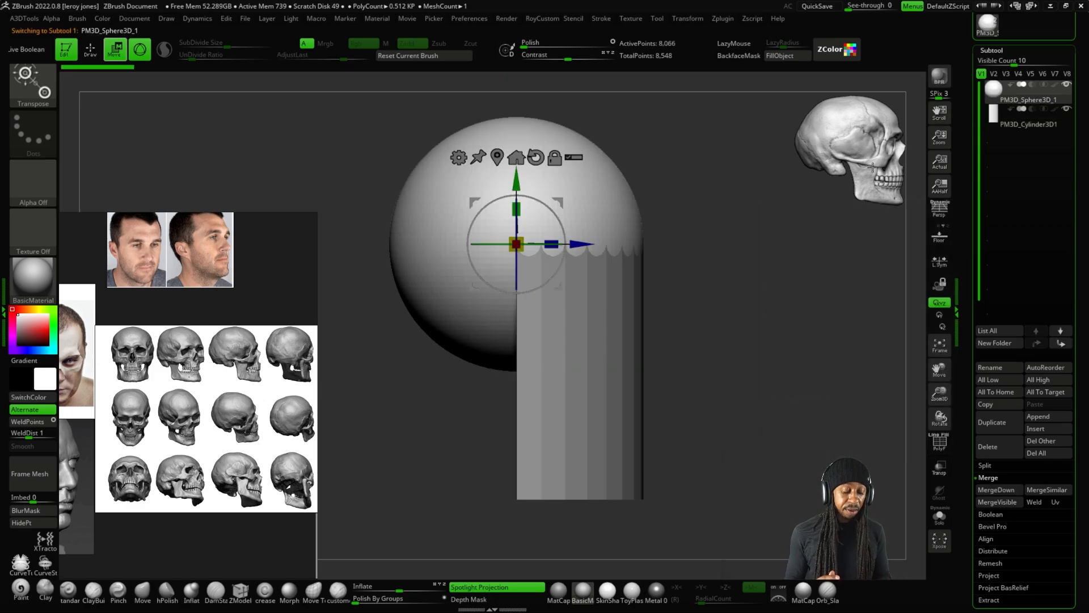
Circle the cranium of the side-view reference skull with the screen annotation pen and remove the markup.
{"action": "key", "text": "ctrl+F1"}
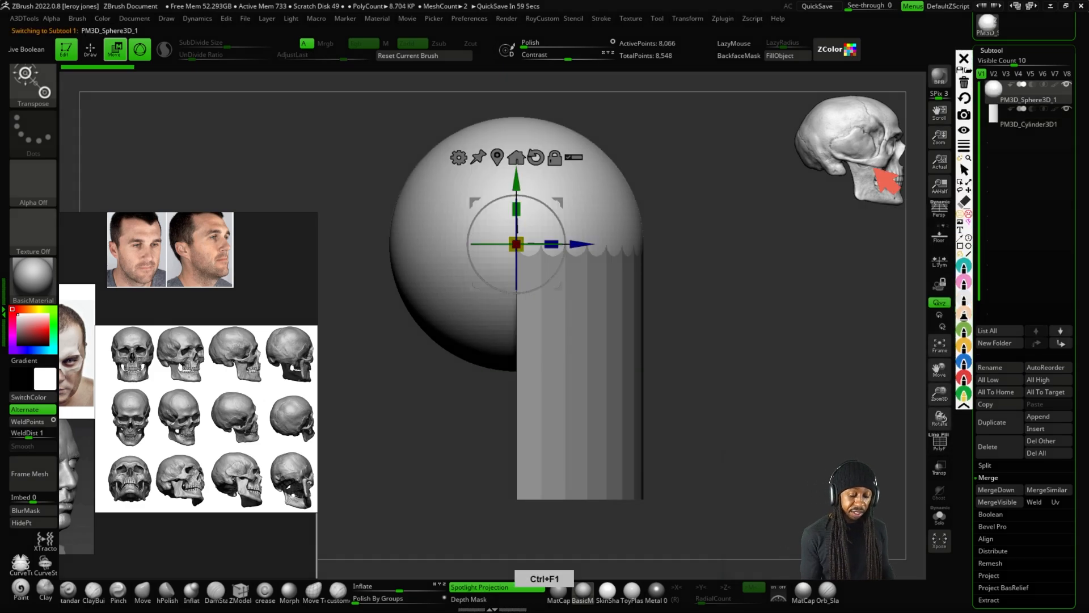
{"action": "mouse_move", "coordinate": [235, 335]}
{"action": "left_mouse_down"}
{"action": "mouse_move", "coordinate": [223, 357]}
{"action": "mouse_move", "coordinate": [258, 343]}
{"action": "left_mouse_up"}
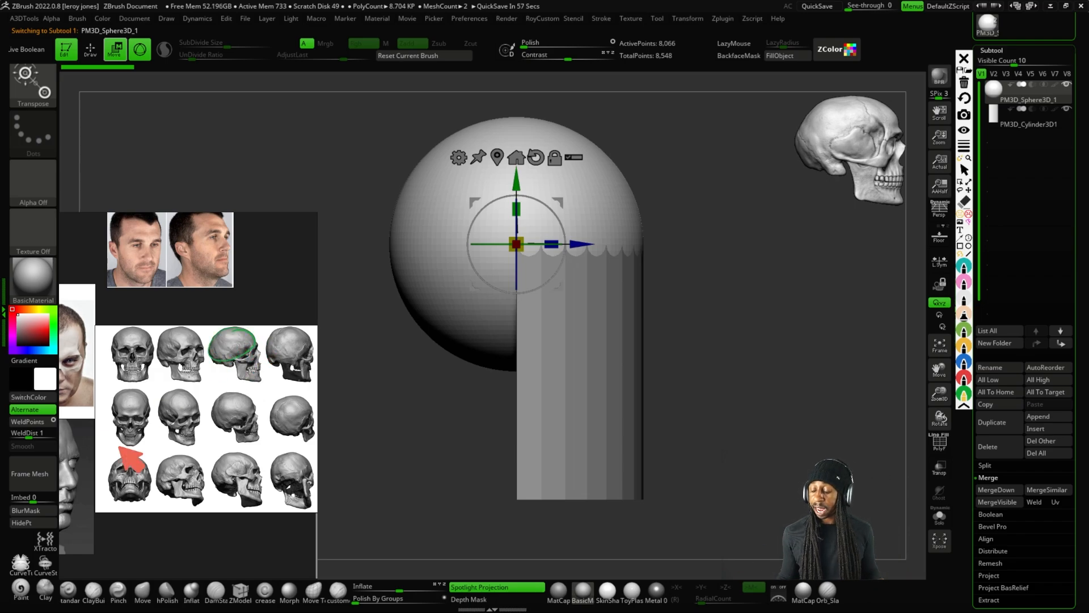
{"action": "key", "text": "ctrl+F1"}
{"action": "key", "text": "Escape"}
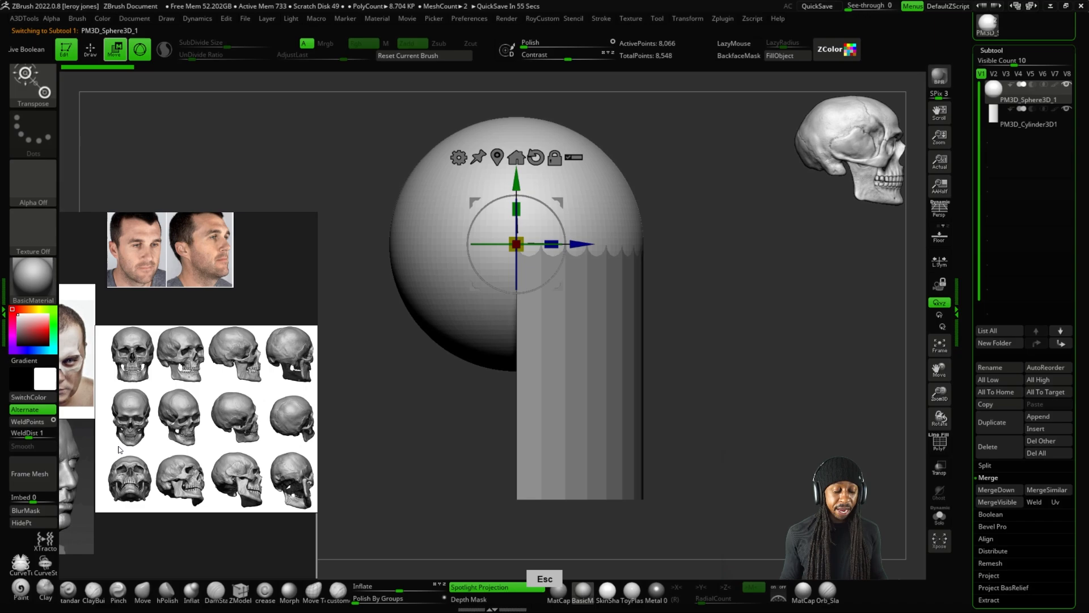
Apply the Deformer to the sphere and, from the top view, select only the control points at its back.
{"action": "left_click", "coordinate": [459, 159]}
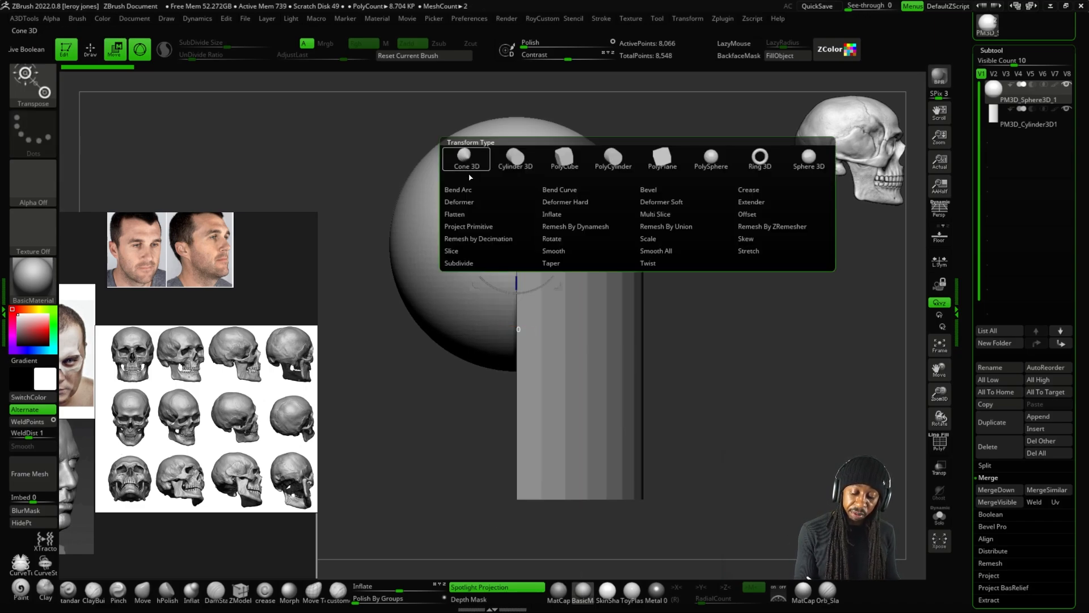
{"action": "left_click", "coordinate": [483, 203]}
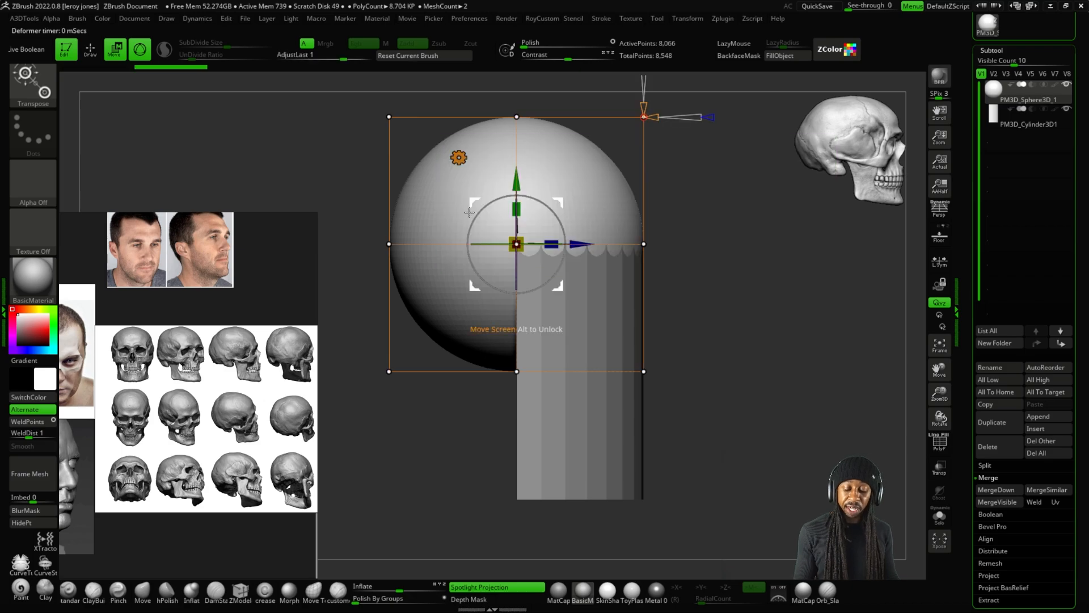
{"action": "left_click_drag", "start_coordinate": [749, 336], "coordinate": [753, 388]}
{"action": "left_click_drag", "start_coordinate": [699, 241], "coordinate": [723, 288], "text": "alt"}
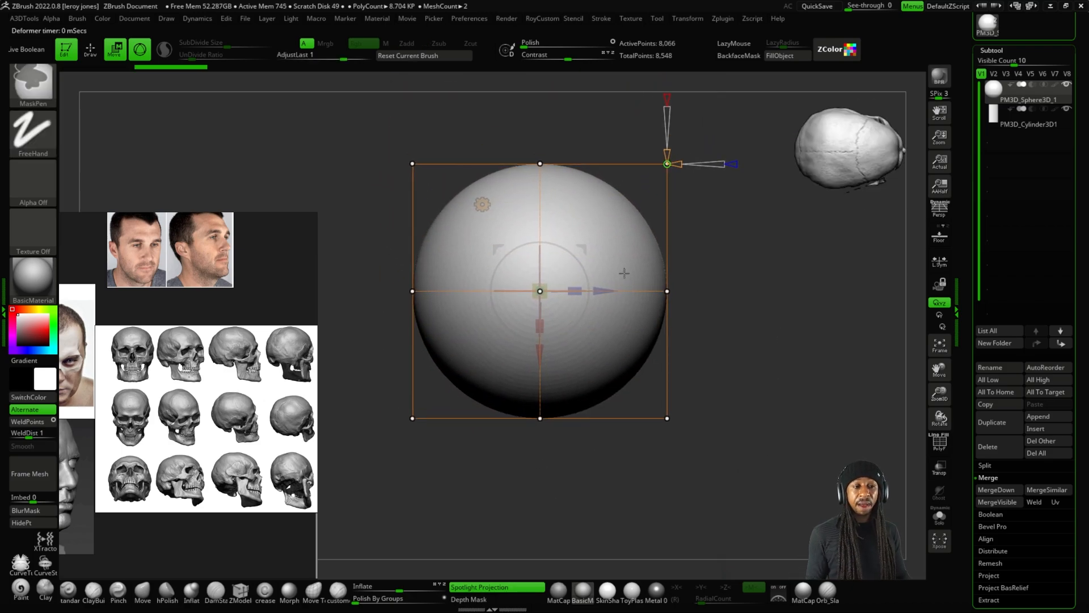
{"action": "mouse_move", "coordinate": [323, 113]}
{"action": "left_mouse_down", "text": "ctrl"}
{"action": "mouse_move", "coordinate": [349, 227]}
{"action": "mouse_move", "coordinate": [438, 456]}
{"action": "left_mouse_up", "text": "ctrl"}
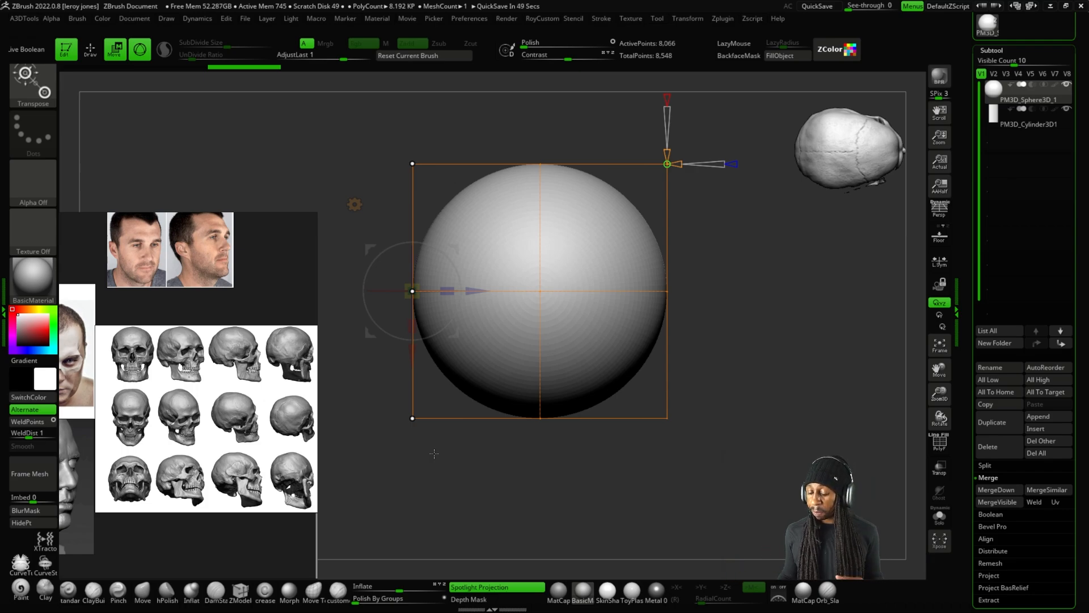
Draw an annotation arrow pointing from beside the sphere toward the area below it and clear the markup.
{"action": "key", "text": "ctrl+alt+g"}
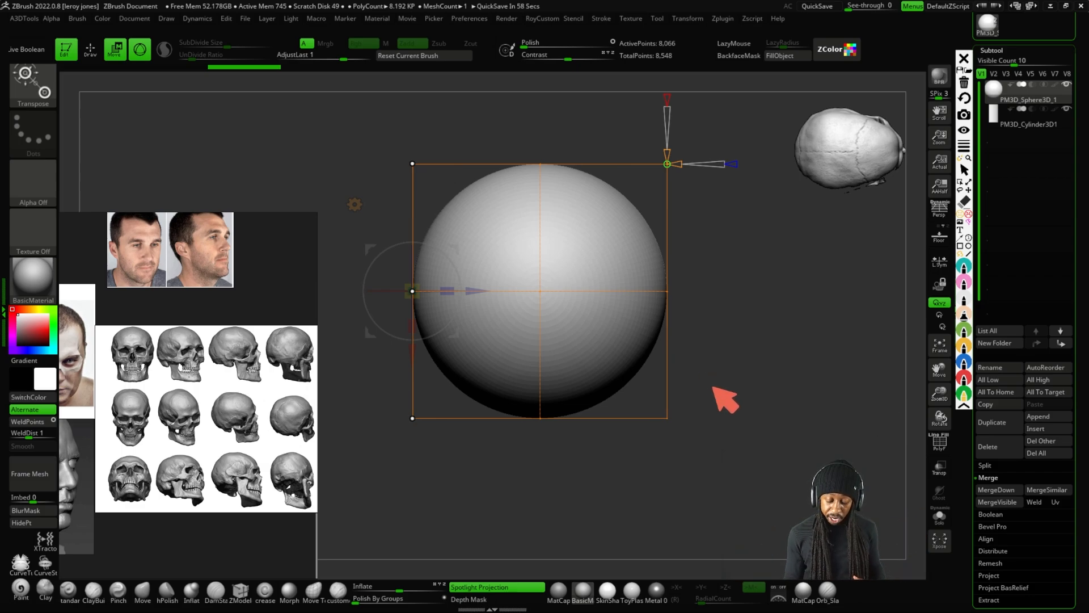
{"action": "mouse_move", "coordinate": [715, 386]}
{"action": "left_mouse_down"}
{"action": "mouse_move", "coordinate": [516, 574]}
{"action": "mouse_move", "coordinate": [517, 546]}
{"action": "mouse_move", "coordinate": [564, 558]}
{"action": "left_mouse_up"}
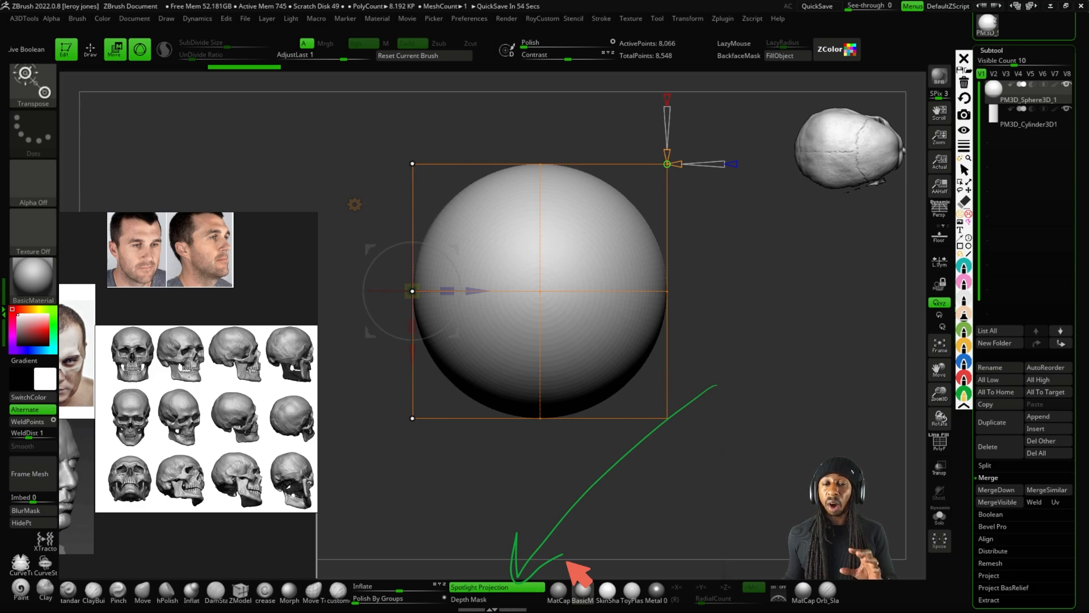
{"action": "key", "text": "ctrl+F1"}
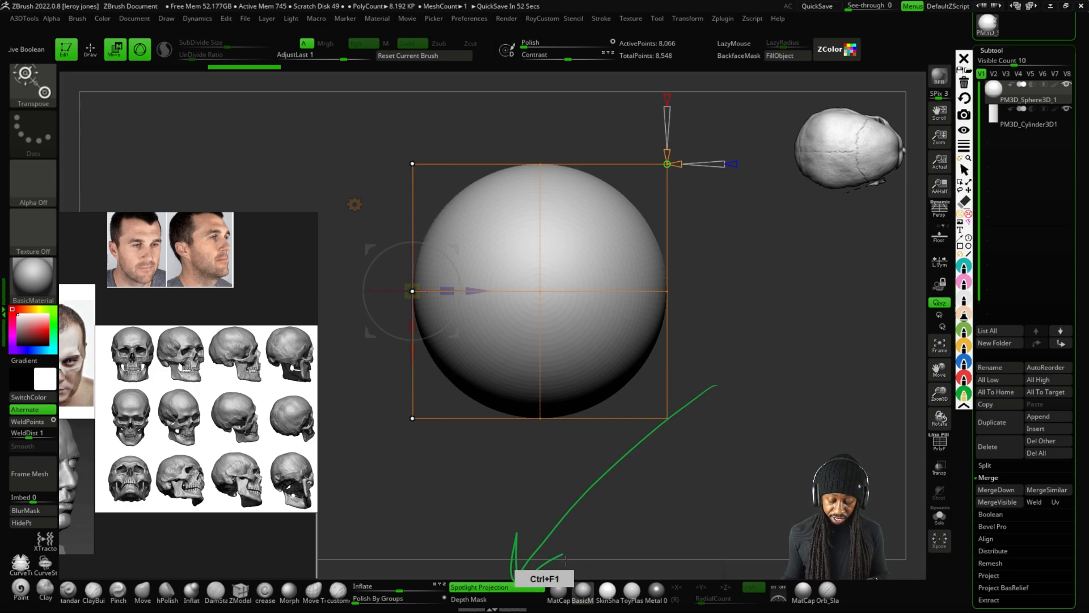
{"action": "key", "text": "Escape"}
Pull the selected rear deformer points backward and scale them up to enlarge the back of the cranium, and accept the deformation.
{"action": "left_click_drag", "start_coordinate": [773, 295], "coordinate": [783, 309], "text": "shift"}
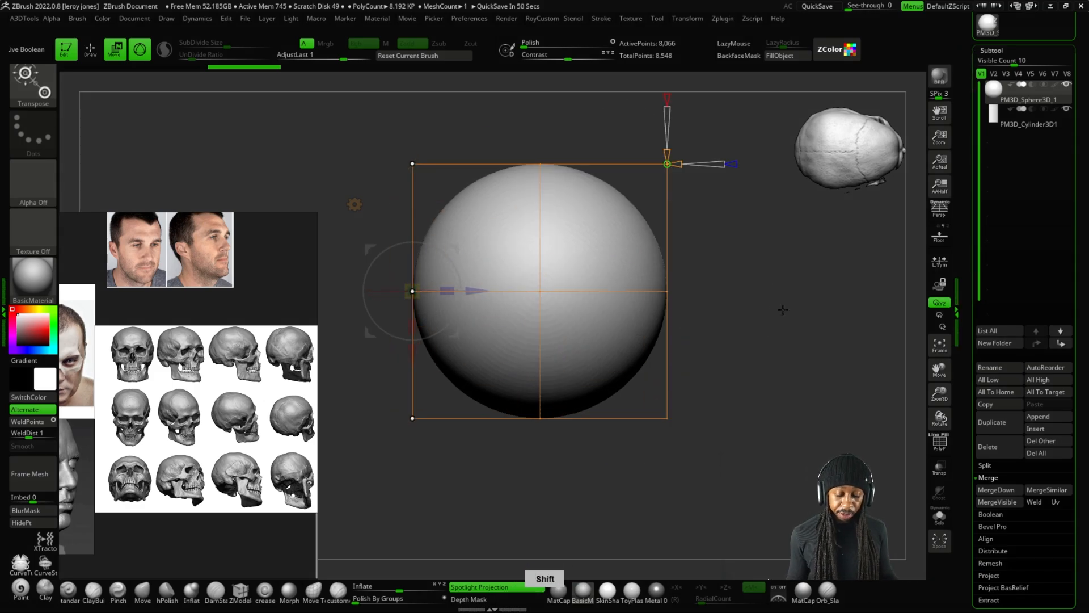
{"action": "left_click_drag", "start_coordinate": [408, 121], "coordinate": [438, 127], "text": "alt"}
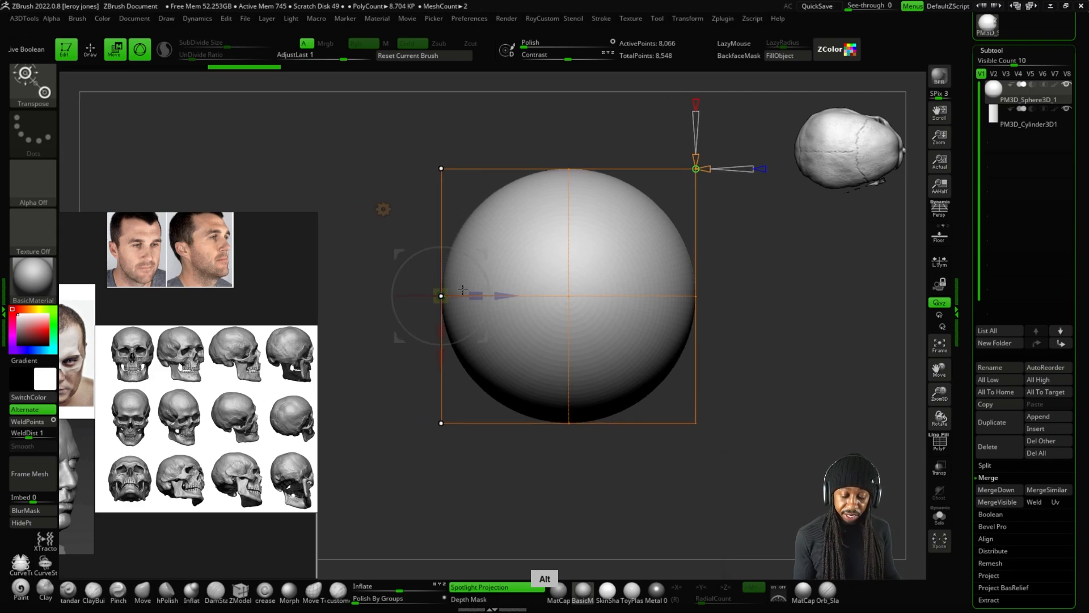
{"action": "left_click_drag", "start_coordinate": [502, 295], "coordinate": [483, 246]}
{"action": "left_click_drag", "start_coordinate": [775, 305], "coordinate": [785, 285], "text": "alt"}
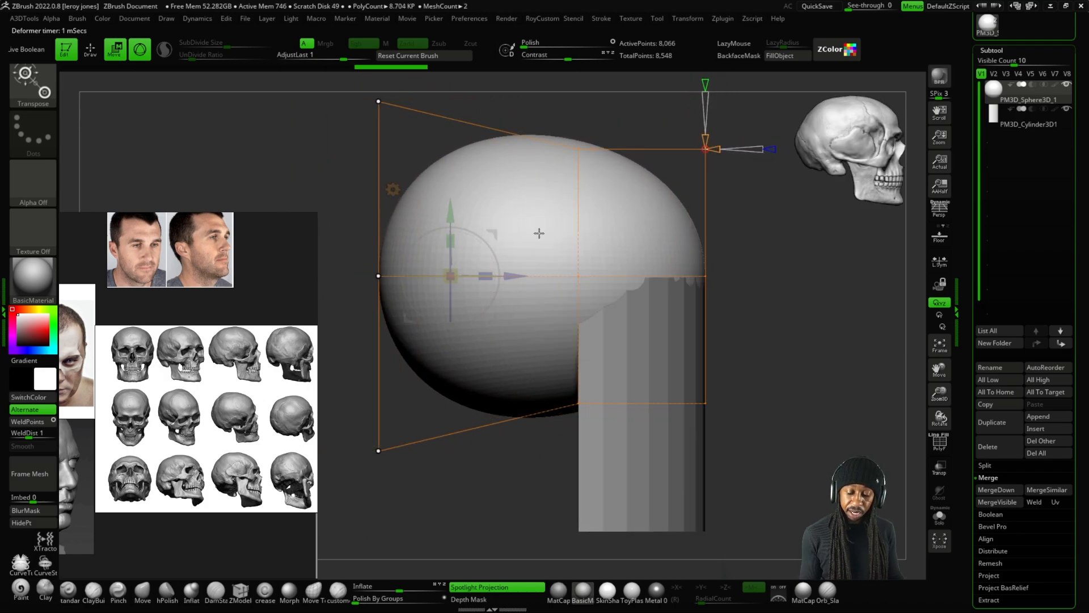
{"action": "left_click", "coordinate": [393, 189]}
{"action": "left_click", "coordinate": [576, 202]}
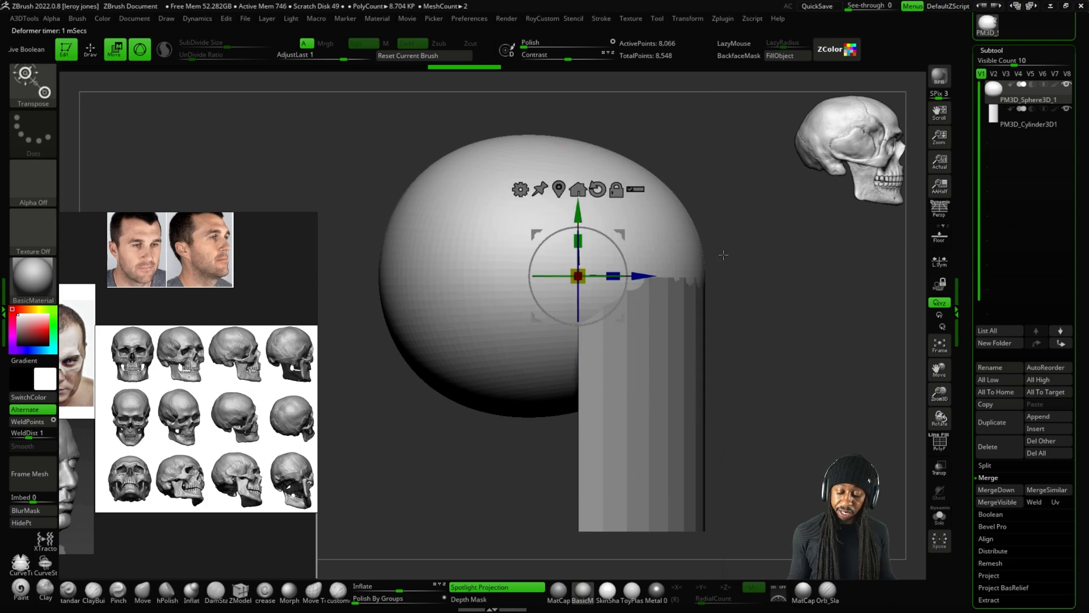
Rotate the cranium sphere slightly in side view so its front tilts upward and its back drops.
{"action": "left_click_drag", "start_coordinate": [724, 254], "coordinate": [701, 214], "text": "alt"}
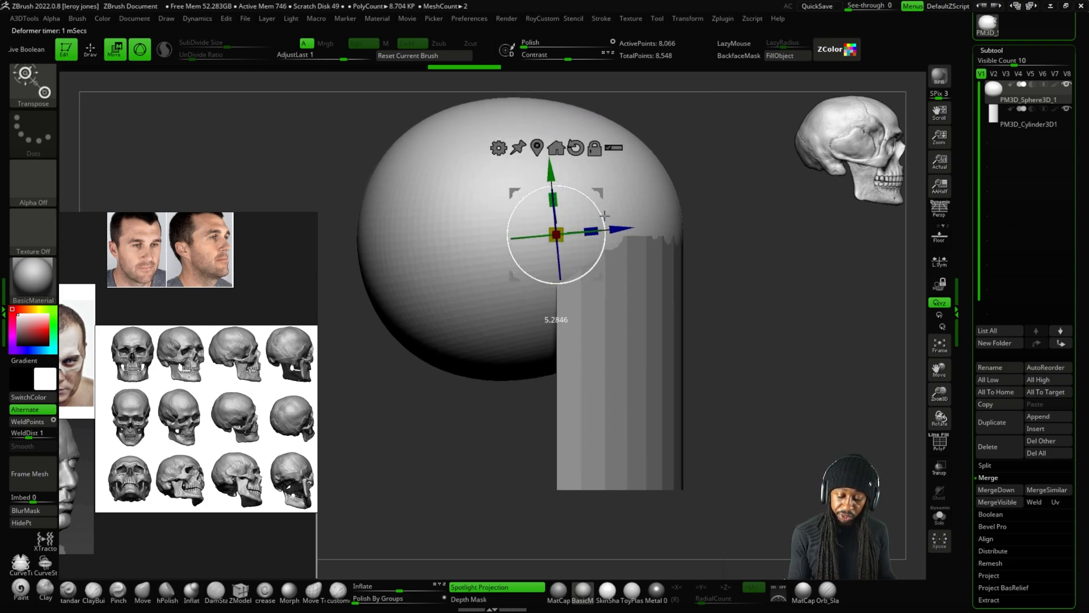
{"action": "left_click_drag", "start_coordinate": [605, 215], "coordinate": [606, 196]}
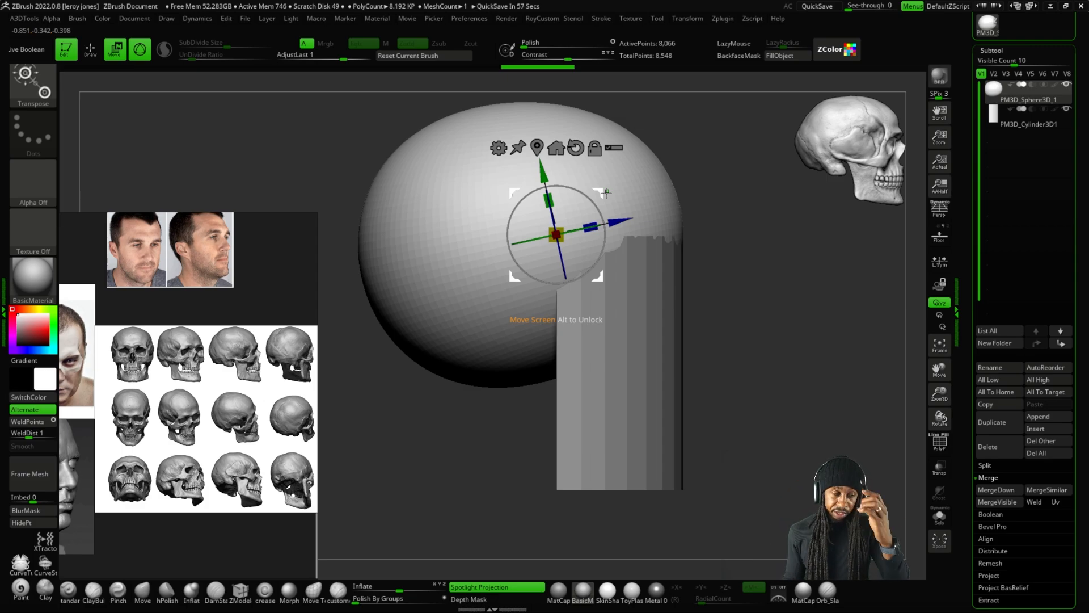
{"action": "left_click_drag", "start_coordinate": [774, 302], "coordinate": [794, 280], "text": "shift"}
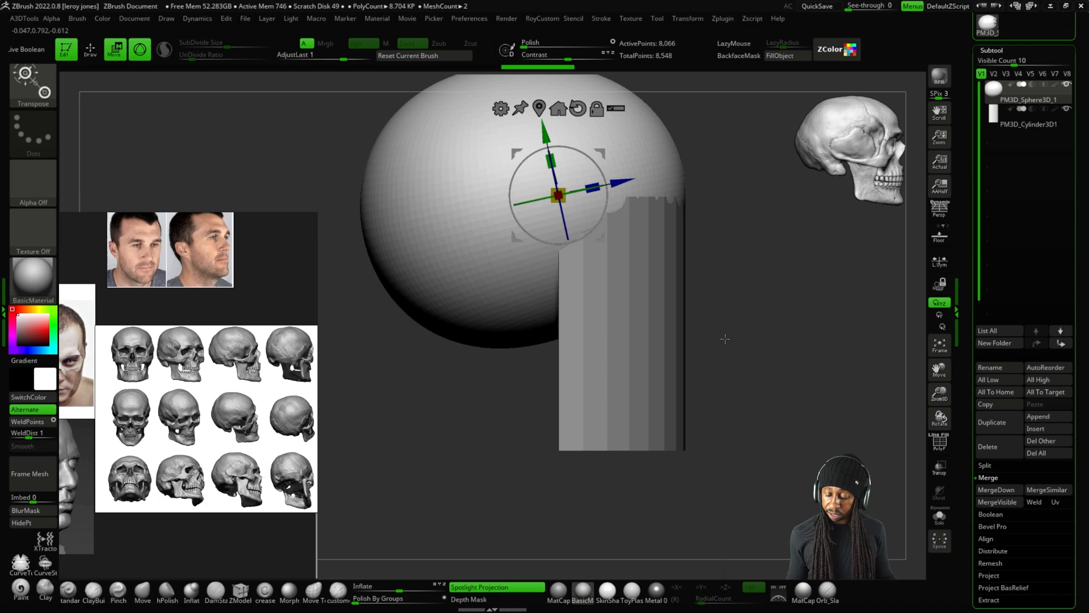
Subdivide the face cylinder once and stretch it slightly in depth in the side view.
{"action": "left_click", "coordinate": [653, 371], "text": "alt"}
{"action": "left_click_drag", "start_coordinate": [781, 369], "coordinate": [739, 373]}
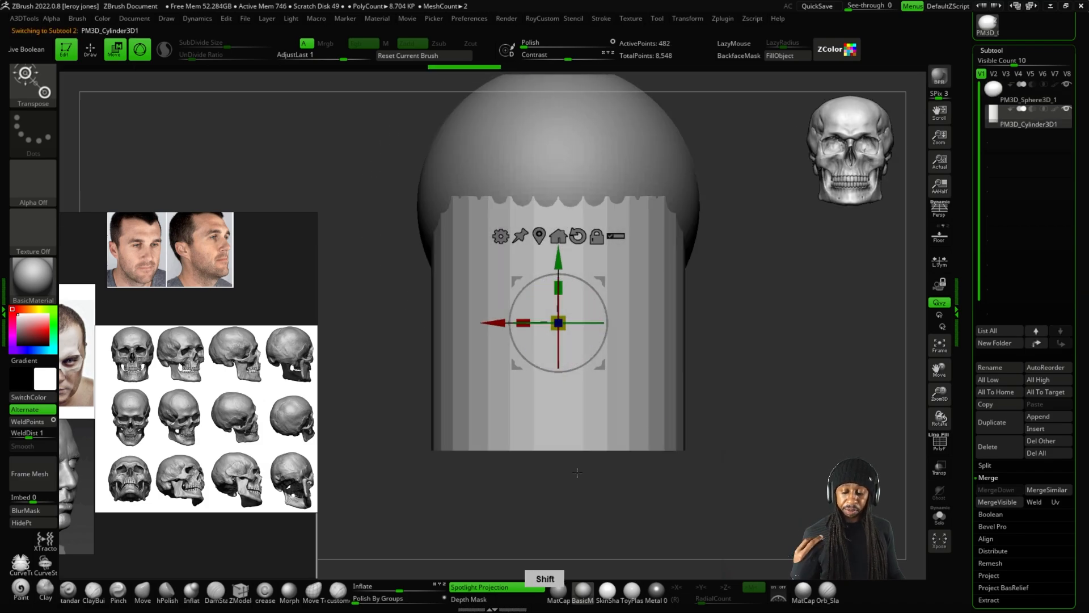
{"action": "left_click_drag", "start_coordinate": [783, 344], "coordinate": [818, 345], "text": "shift"}
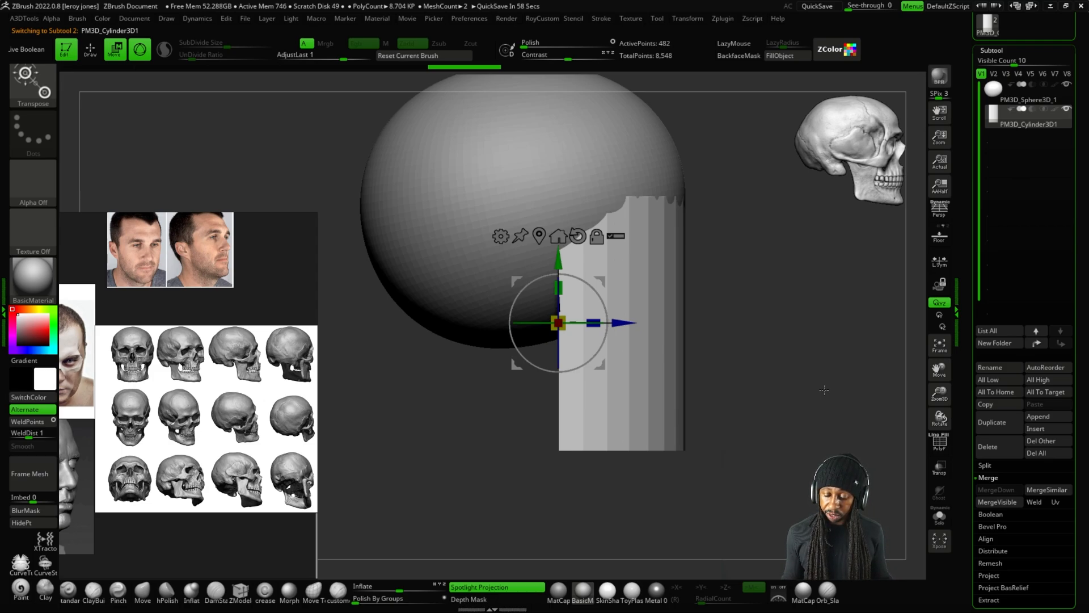
{"action": "key", "text": "ctrl+d"}
{"action": "left_click_drag", "start_coordinate": [824, 390], "coordinate": [817, 296]}
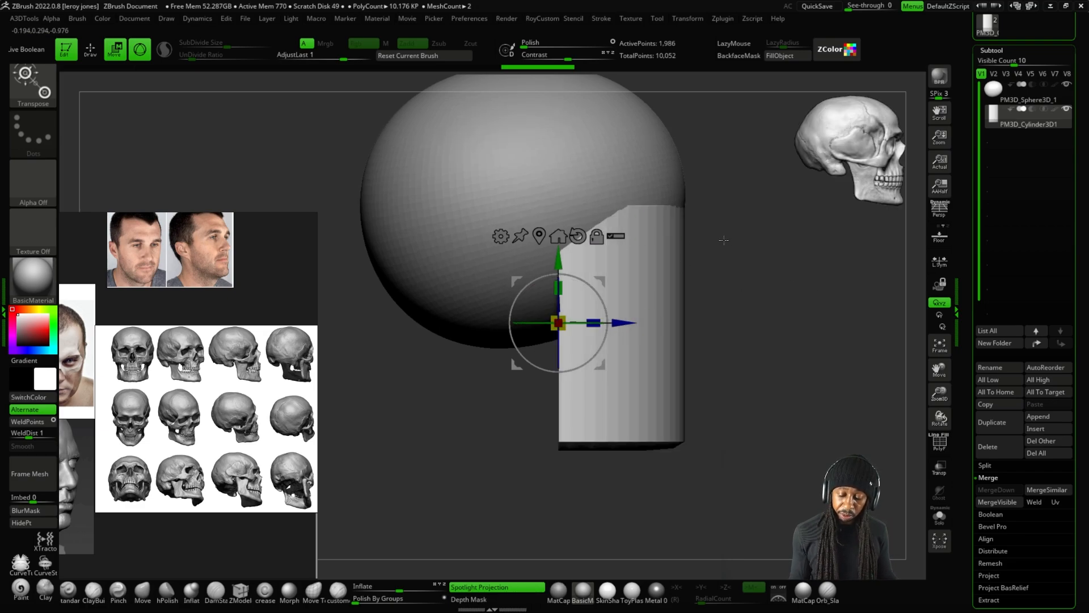
{"action": "mouse_move", "coordinate": [594, 322]}
{"action": "left_mouse_down"}
{"action": "mouse_move", "coordinate": [621, 324]}
{"action": "mouse_move", "coordinate": [592, 323]}
{"action": "mouse_move", "coordinate": [611, 323]}
{"action": "left_mouse_up"}
{"action": "left_click_drag", "start_coordinate": [766, 316], "coordinate": [735, 314], "text": "shift"}
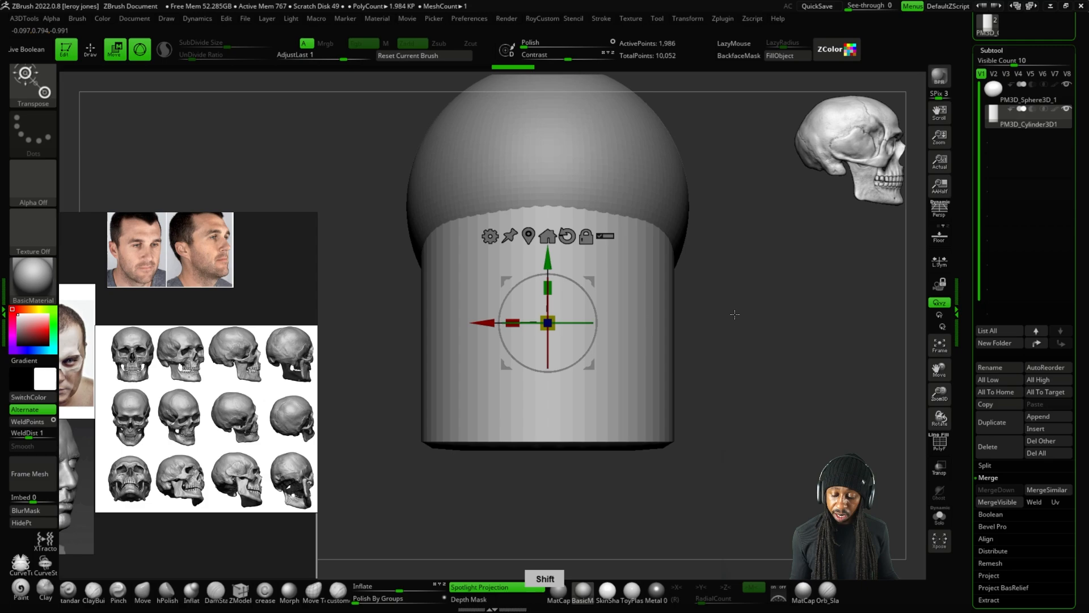
Return to Draw mode and merge the cranium sphere down with the face cylinder into one subtool.
{"action": "key", "text": "space"}
{"action": "left_click", "coordinate": [726, 471]}
{"action": "mouse_move", "coordinate": [746, 369]}
{"action": "left_mouse_down"}
{"action": "mouse_move", "coordinate": [844, 346]}
{"action": "mouse_move", "coordinate": [722, 365]}
{"action": "mouse_move", "coordinate": [773, 376]}
{"action": "mouse_move", "coordinate": [722, 236]}
{"action": "mouse_move", "coordinate": [720, 304]}
{"action": "left_mouse_up"}
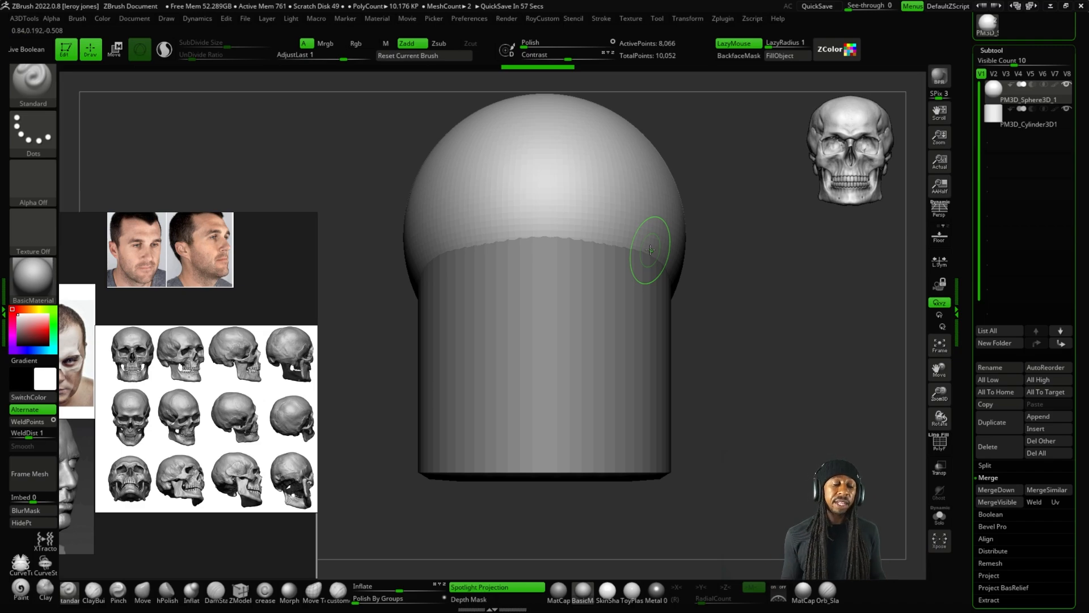
{"action": "left_click_drag", "start_coordinate": [802, 268], "coordinate": [774, 285]}
{"action": "key", "text": "alt+a"}
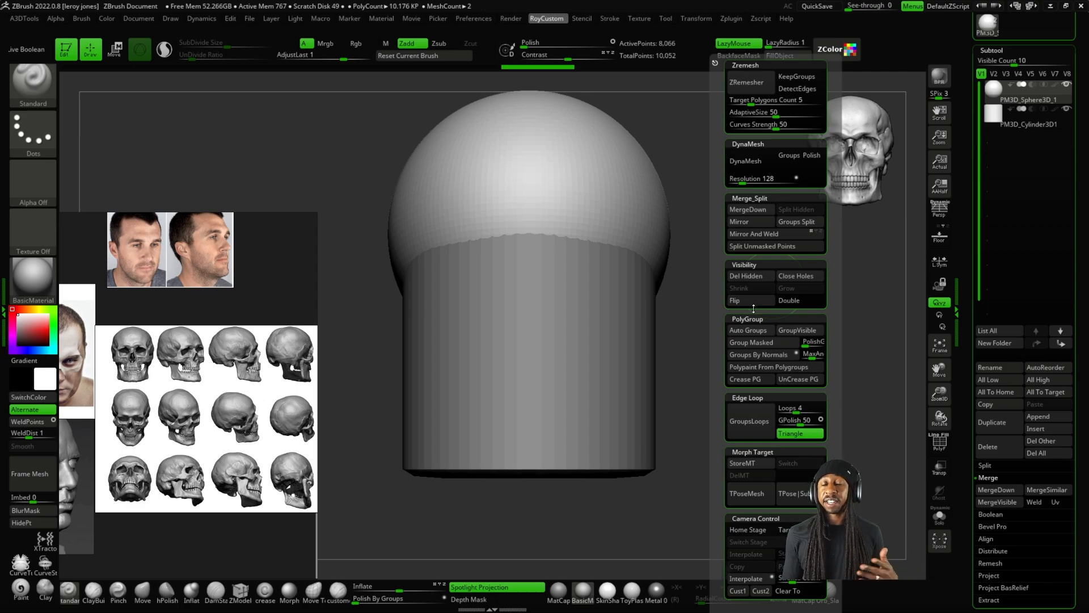
{"action": "left_click", "coordinate": [748, 210]}
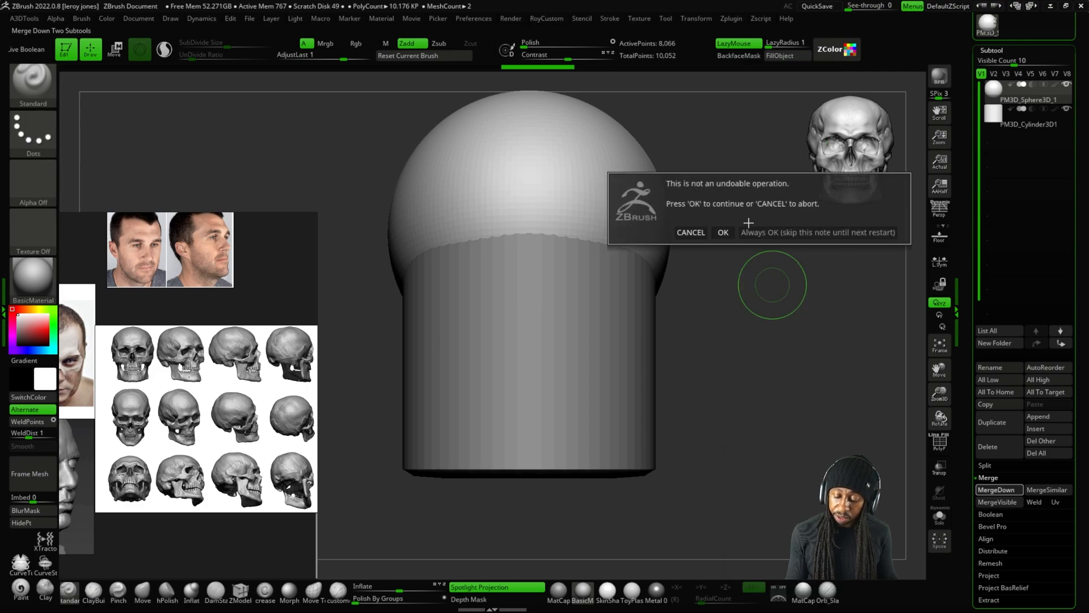
{"action": "left_click", "coordinate": [720, 232]}
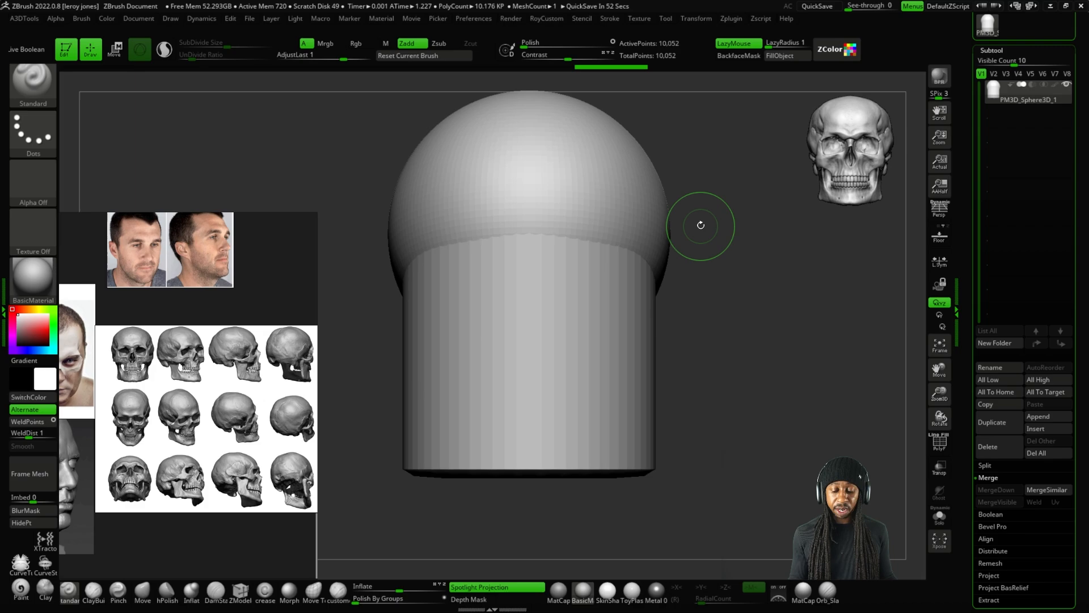
Activate X symmetry on the merged skull and set MaskLasso as the masking brush.
{"action": "mouse_move", "coordinate": [701, 226]}
{"action": "left_mouse_down"}
{"action": "mouse_move", "coordinate": [742, 287]}
{"action": "mouse_move", "coordinate": [732, 295]}
{"action": "mouse_move", "coordinate": [811, 311]}
{"action": "mouse_move", "coordinate": [565, 220]}
{"action": "mouse_move", "coordinate": [828, 337]}
{"action": "mouse_move", "coordinate": [744, 321]}
{"action": "mouse_move", "coordinate": [763, 290]}
{"action": "left_mouse_up"}
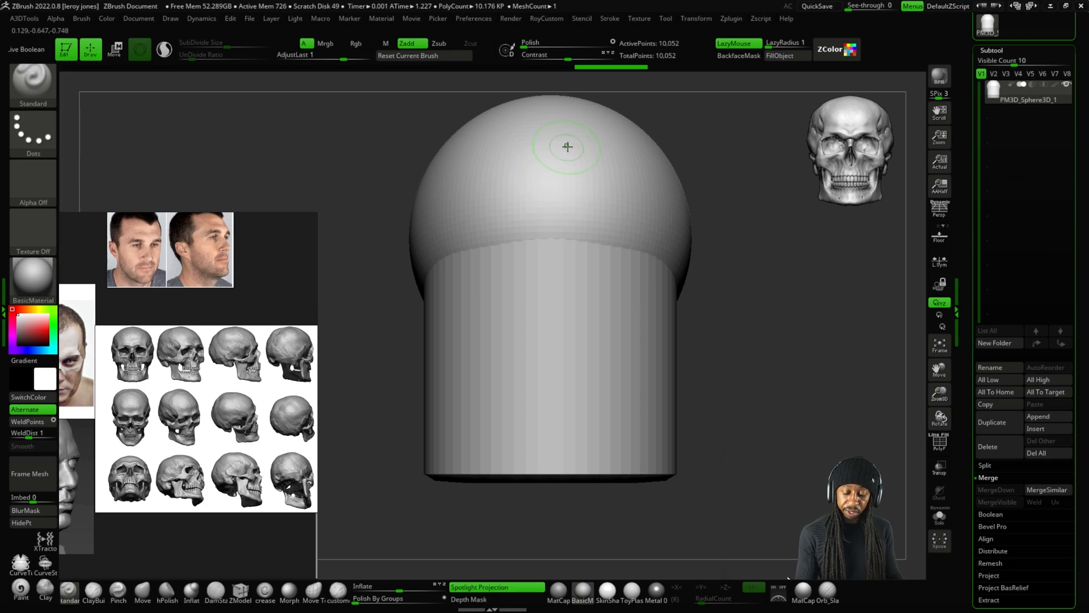
{"action": "left_click_drag", "start_coordinate": [737, 245], "coordinate": [730, 251], "text": "alt"}
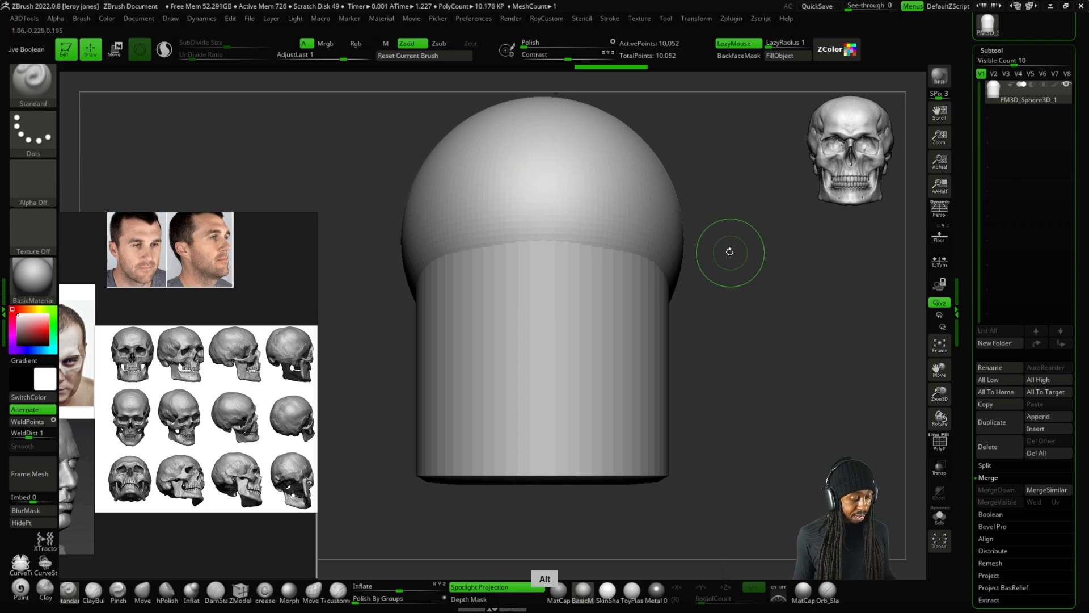
{"action": "key", "text": "x"}
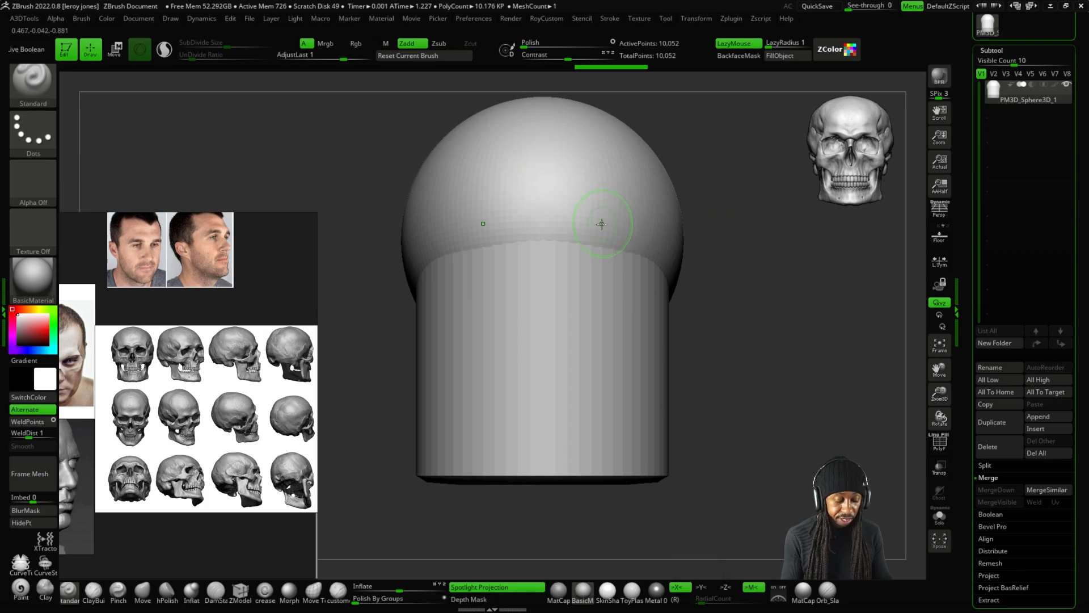
{"action": "key", "text": "ctrl+b"}
{"action": "key", "text": "m"}
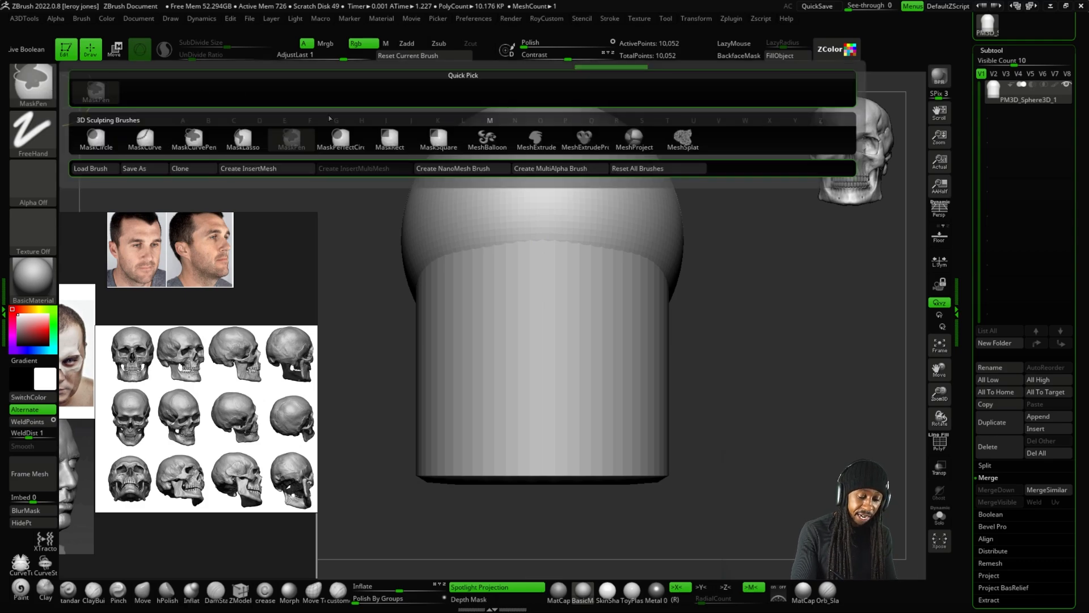
{"action": "left_click", "coordinate": [254, 142], "text": "ctrl"}
{"action": "left_click_drag", "start_coordinate": [732, 201], "coordinate": [745, 213], "text": "alt"}
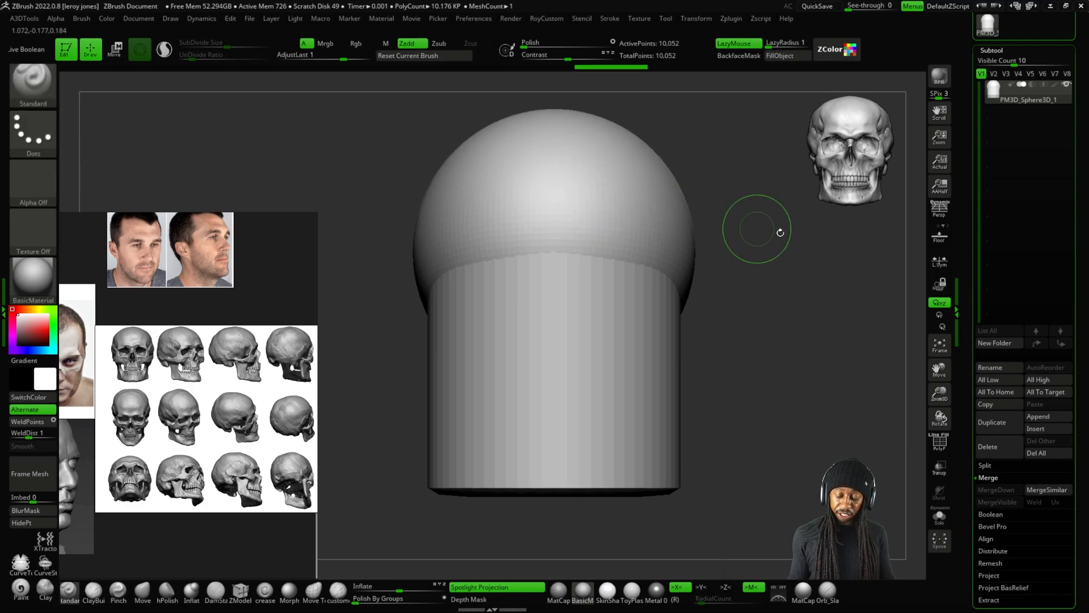
Sketch two angled eye-socket outlines and a curved arrow beside the model as annotations, and clear the markup.
{"action": "left_click_drag", "start_coordinate": [823, 330], "coordinate": [790, 318], "text": "alt"}
{"action": "key", "text": "ctrl+F1"}
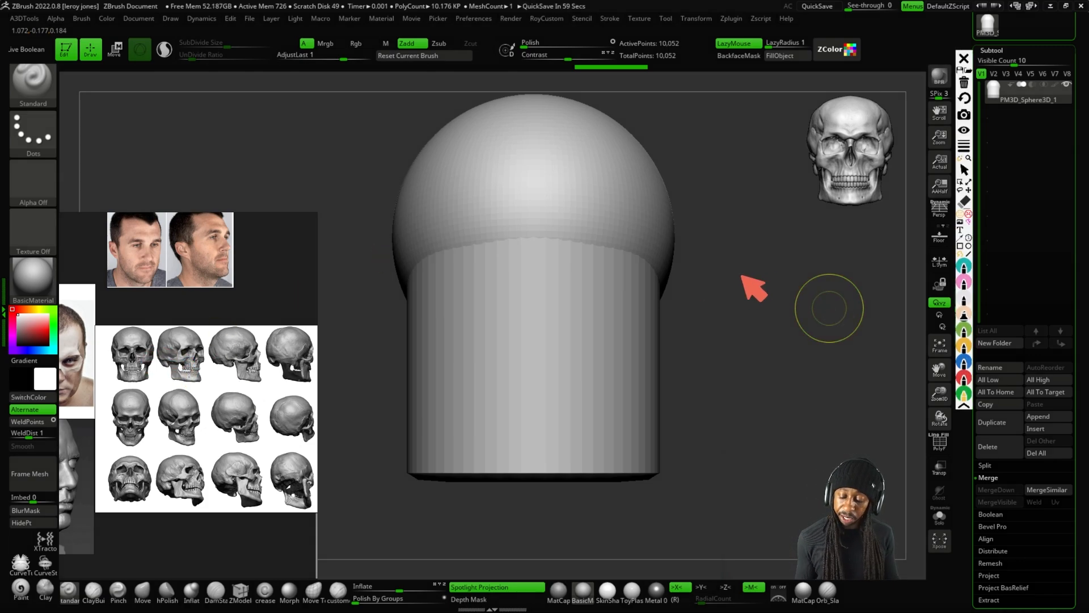
{"action": "mouse_move", "coordinate": [747, 290]}
{"action": "left_mouse_down"}
{"action": "mouse_move", "coordinate": [805, 298]}
{"action": "mouse_move", "coordinate": [742, 333]}
{"action": "mouse_move", "coordinate": [761, 362]}
{"action": "mouse_move", "coordinate": [745, 359]}
{"action": "left_mouse_up"}
{"action": "left_click_drag", "start_coordinate": [805, 239], "coordinate": [823, 328]}
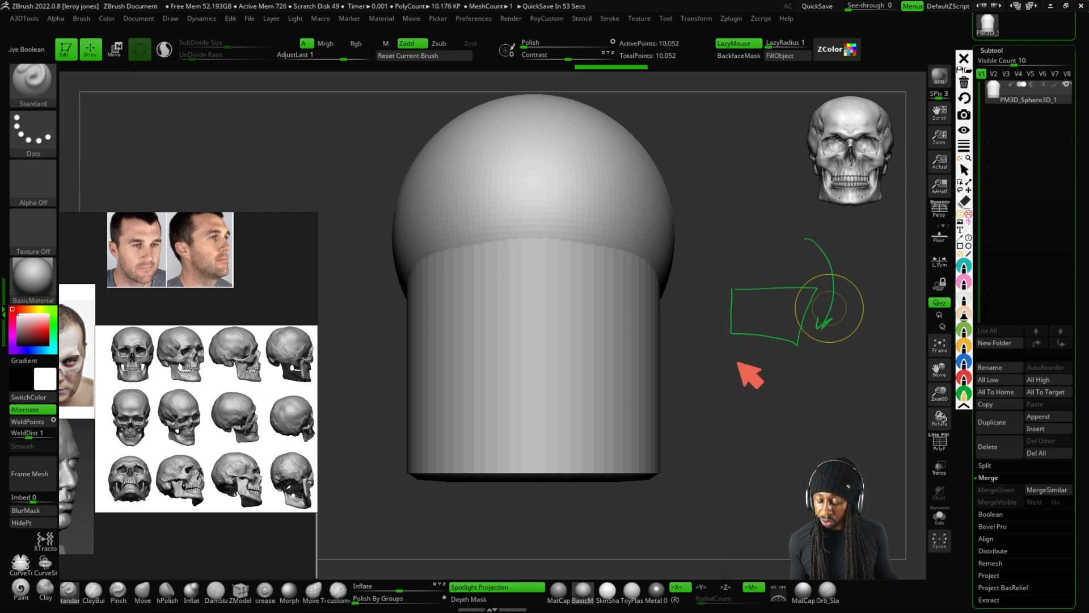
{"action": "mouse_move", "coordinate": [761, 369]}
{"action": "left_mouse_down"}
{"action": "mouse_move", "coordinate": [792, 378]}
{"action": "mouse_move", "coordinate": [789, 423]}
{"action": "mouse_move", "coordinate": [720, 409]}
{"action": "mouse_move", "coordinate": [725, 369]}
{"action": "left_mouse_up"}
{"action": "key", "text": "Delete"}
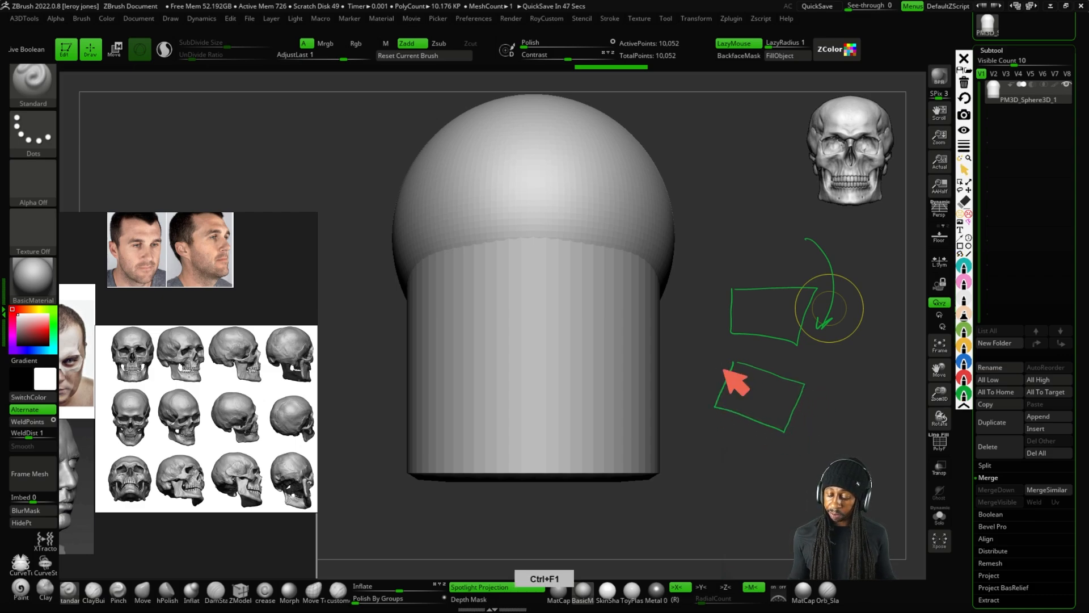
{"action": "key", "text": "Escape"}
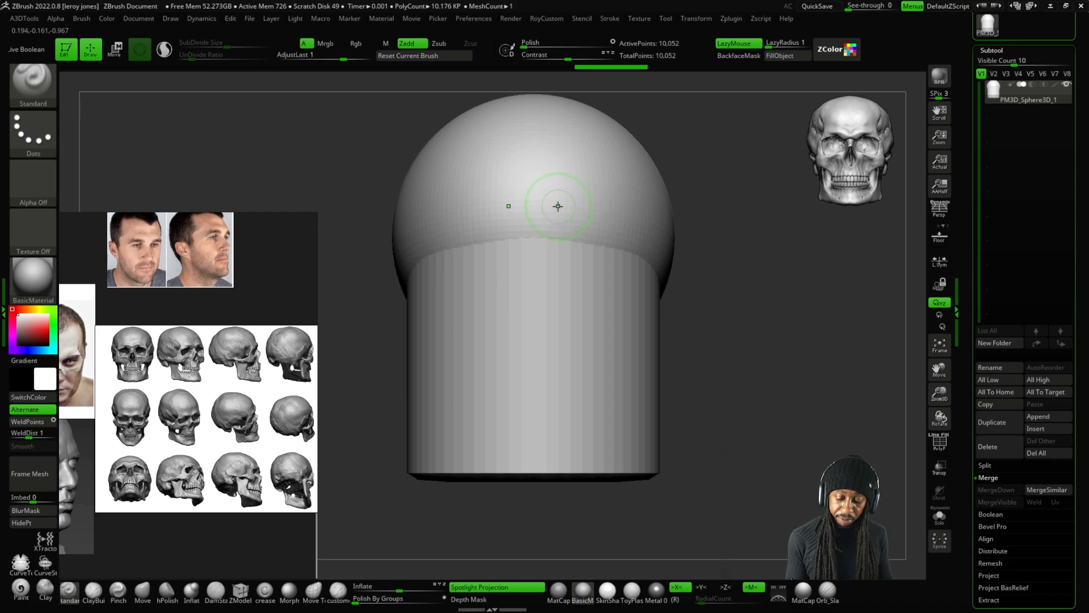
Lasso angular eye-socket shapes on the front so only they stay unmasked, and mask the stray patch at the back of the cranium.
{"action": "key", "text": "ctrl+alt"}
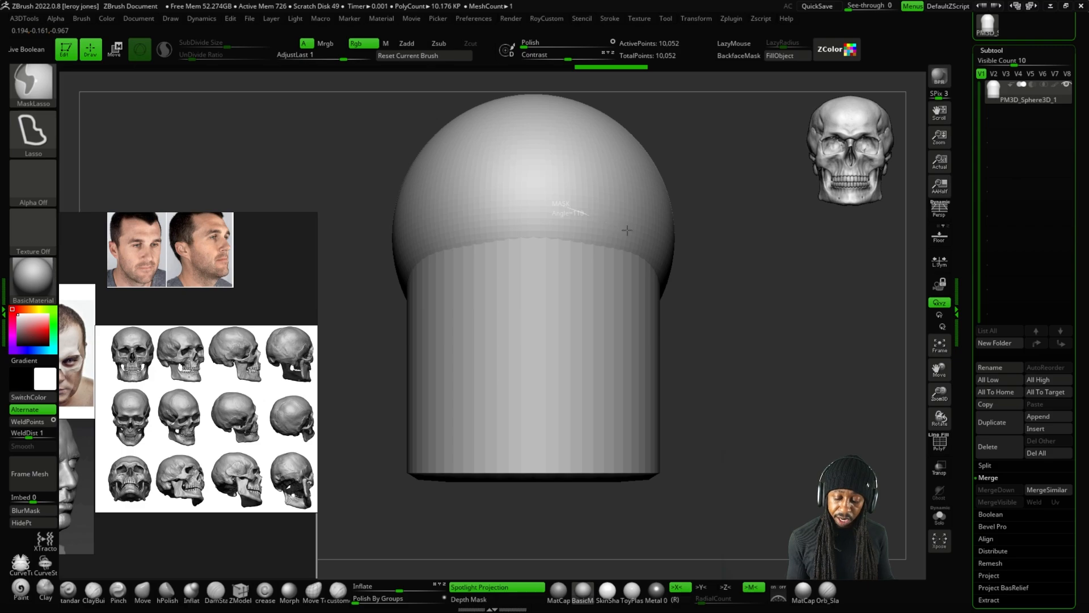
{"action": "mouse_move", "coordinate": [627, 230]}
{"action": "left_mouse_down", "text": "ctrl"}
{"action": "mouse_move", "coordinate": [614, 278]}
{"action": "mouse_move", "coordinate": [555, 250]}
{"action": "left_mouse_up", "text": "ctrl"}
{"action": "mouse_move", "coordinate": [710, 283]}
{"action": "left_mouse_down"}
{"action": "mouse_move", "coordinate": [790, 323]}
{"action": "mouse_move", "coordinate": [729, 309]}
{"action": "mouse_move", "coordinate": [592, 413]}
{"action": "mouse_move", "coordinate": [732, 323]}
{"action": "left_mouse_up"}
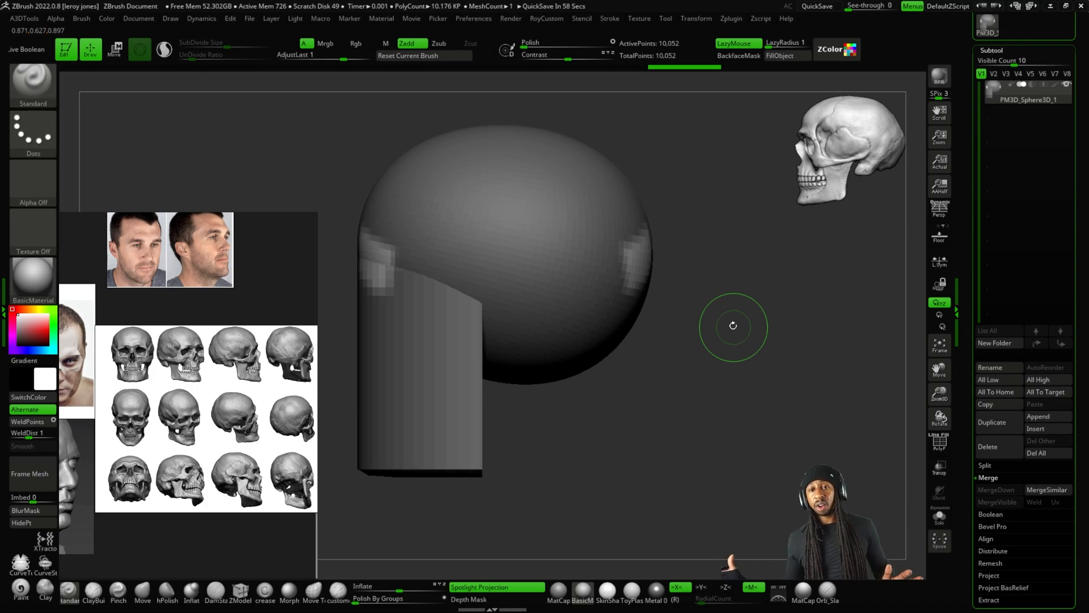
{"action": "mouse_move", "coordinate": [727, 144]}
{"action": "left_mouse_down", "text": "ctrl"}
{"action": "mouse_move", "coordinate": [617, 193]}
{"action": "mouse_move", "coordinate": [727, 391]}
{"action": "left_mouse_up", "text": "ctrl"}
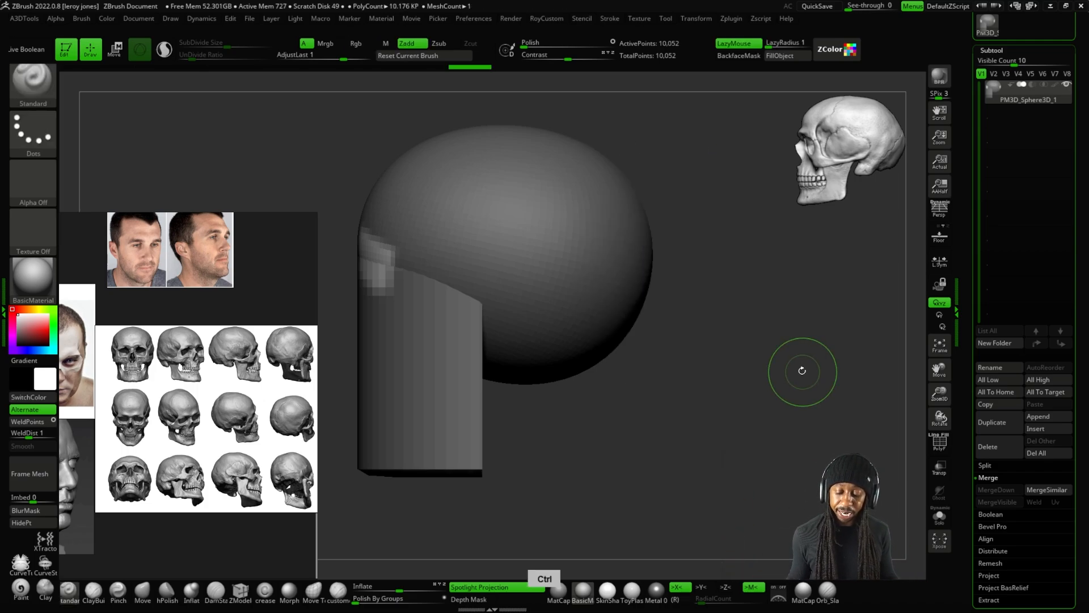
{"action": "left_click_drag", "start_coordinate": [744, 341], "coordinate": [656, 401], "text": "shift"}
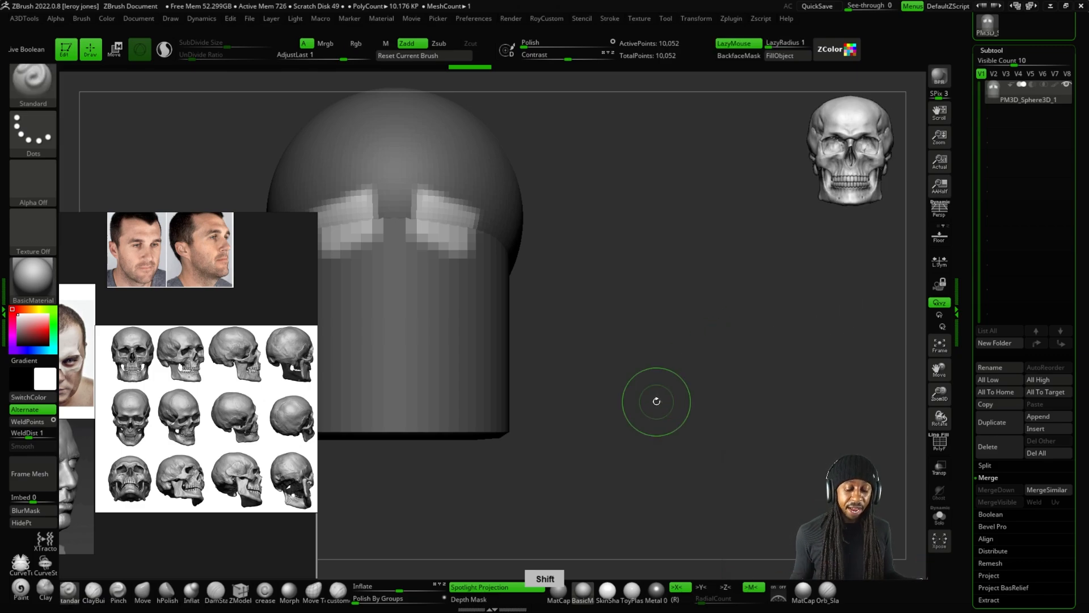
{"action": "left_click_drag", "start_coordinate": [783, 304], "coordinate": [746, 301], "text": "shift"}
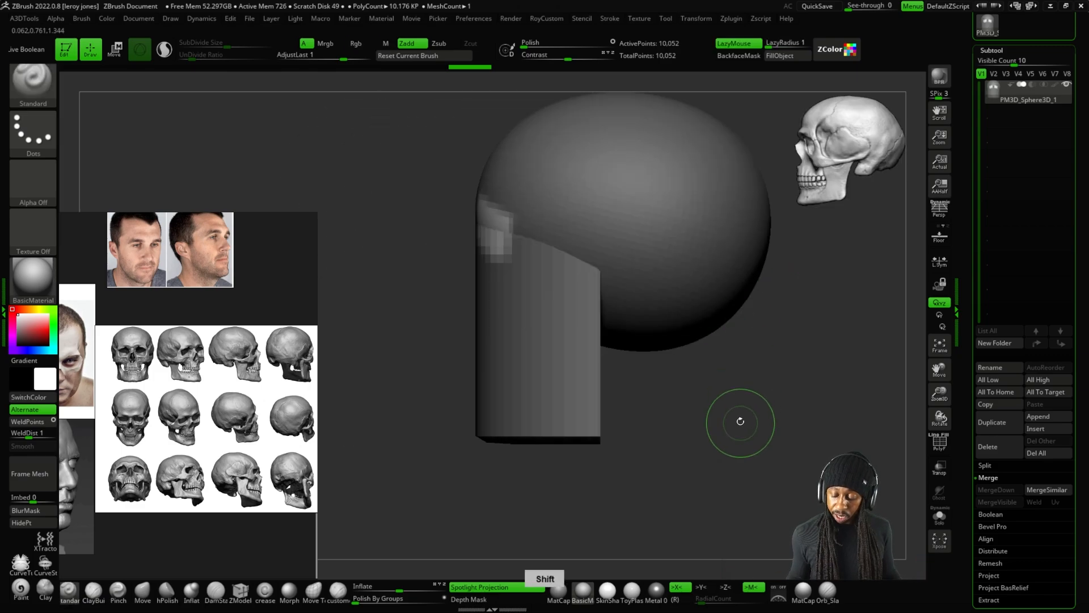
Activate the Move gizmo on the masked skull and reset its orientation to the world axes.
{"action": "left_click_drag", "start_coordinate": [755, 363], "coordinate": [732, 359], "text": "alt"}
{"action": "key", "text": "space"}
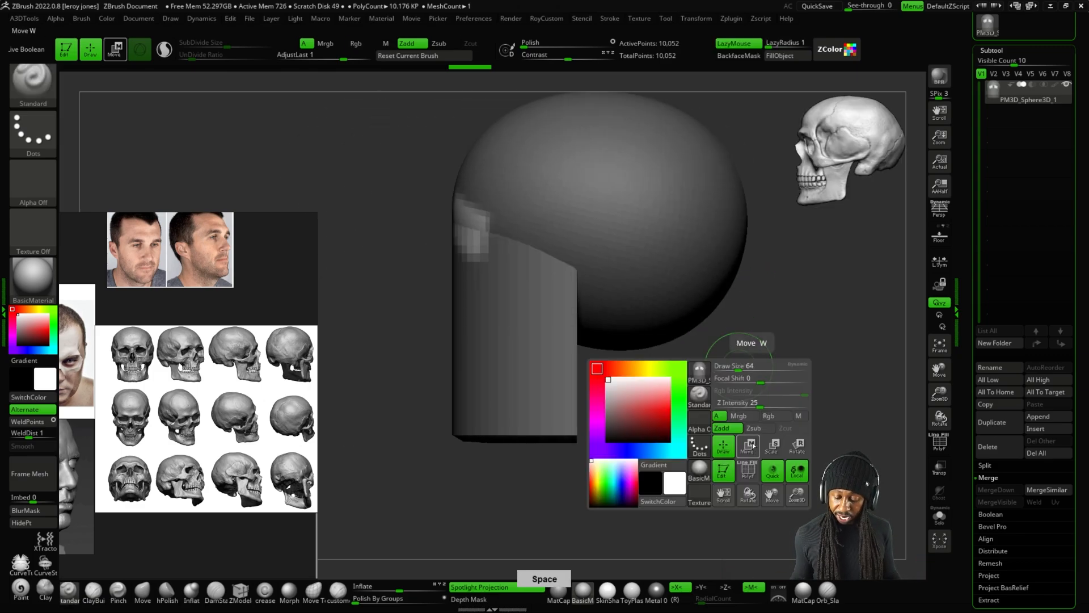
{"action": "left_click", "coordinate": [752, 448]}
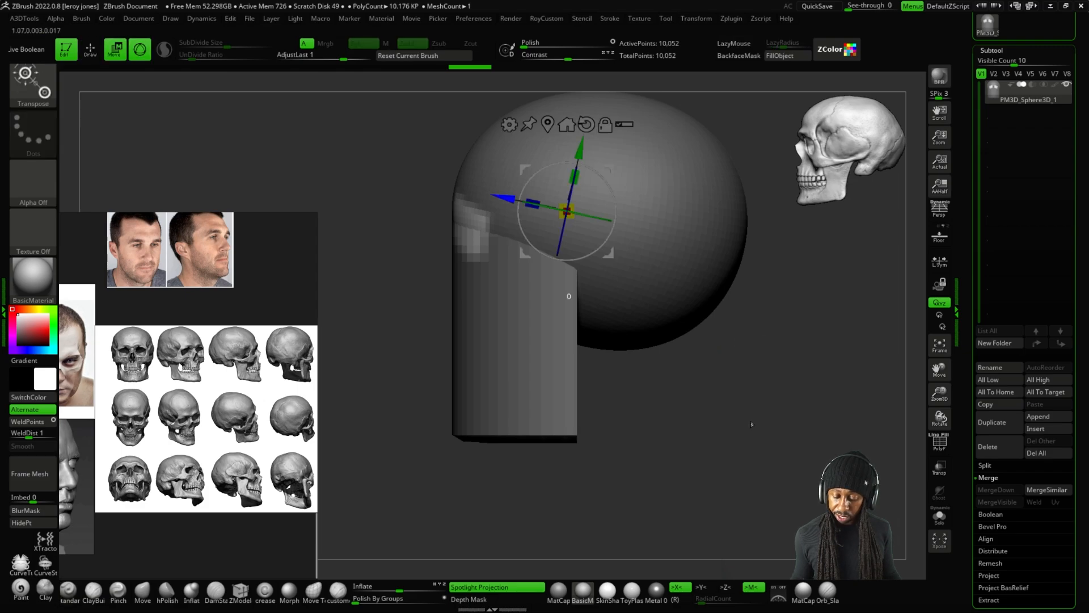
{"action": "left_click_drag", "start_coordinate": [706, 141], "coordinate": [673, 209], "text": "alt"}
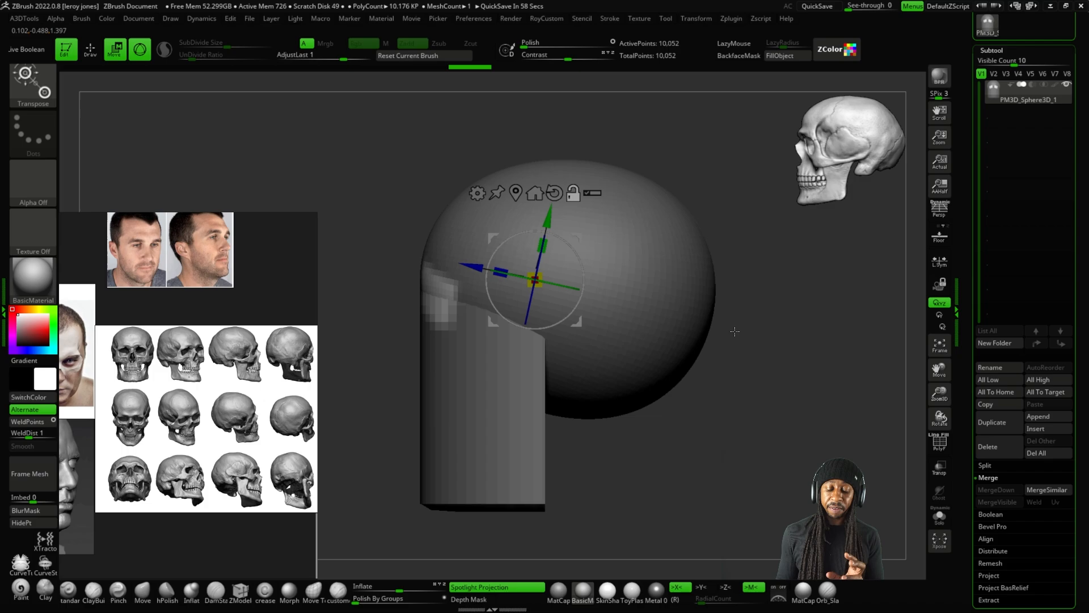
{"action": "key", "text": "alt"}
{"action": "left_click", "coordinate": [555, 192]}
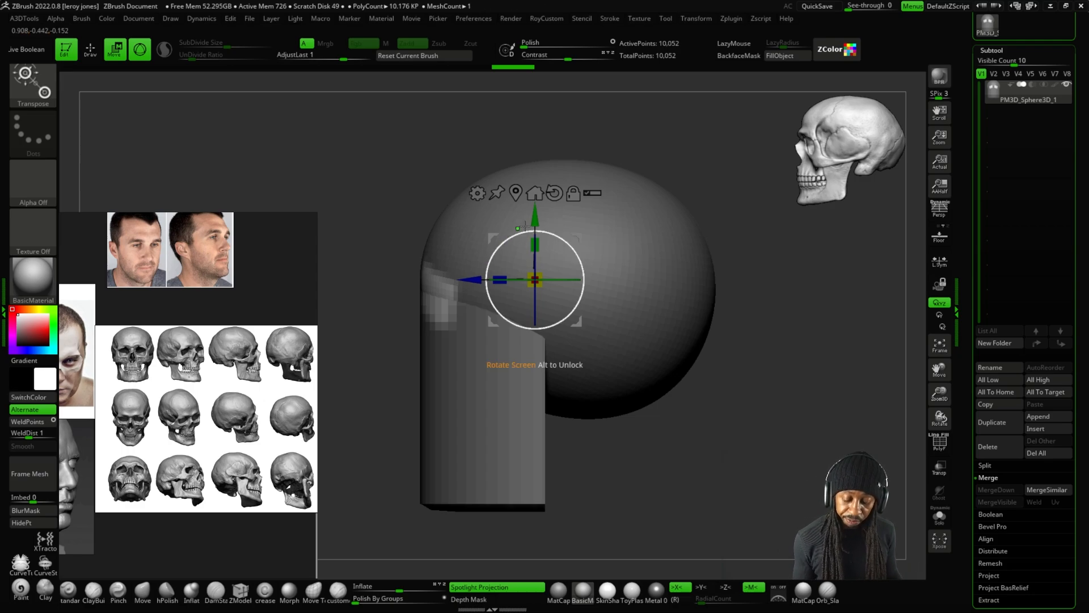
Push the unmasked eye sockets straight back into the skull by about 0.3 along Z.
{"action": "left_click_drag", "start_coordinate": [765, 269], "coordinate": [763, 230], "text": "alt"}
{"action": "left_click_drag", "start_coordinate": [474, 239], "coordinate": [504, 237]}
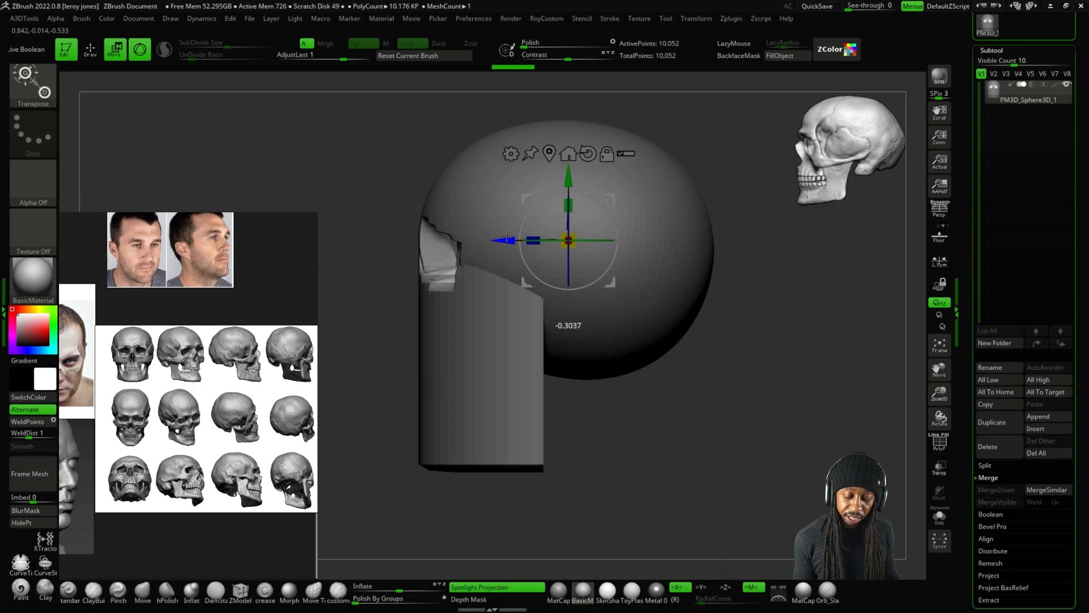
{"action": "left_click_drag", "start_coordinate": [754, 271], "coordinate": [730, 280], "text": "shift"}
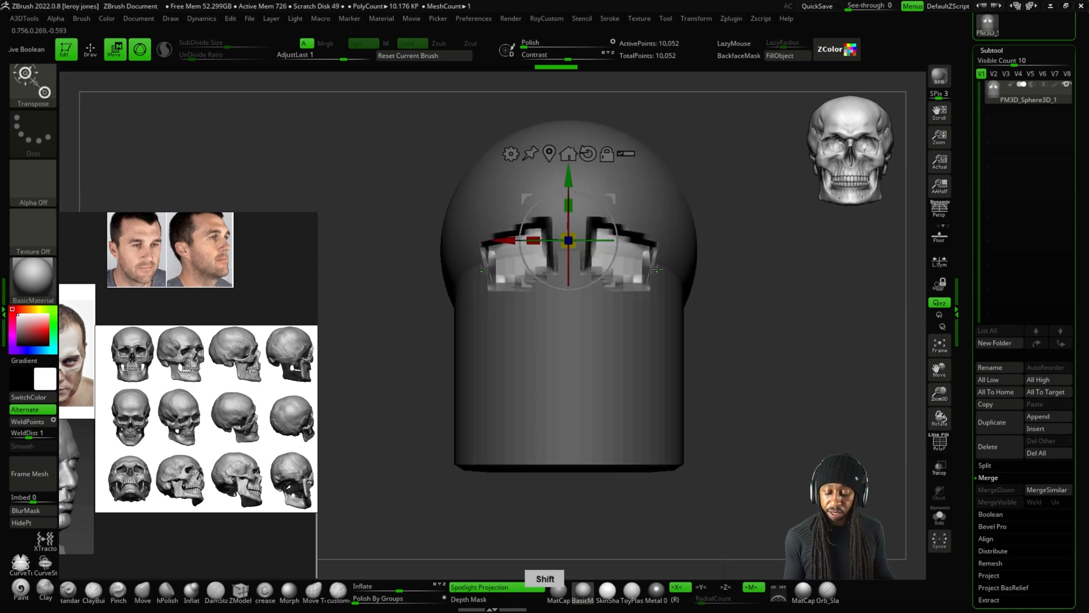
{"action": "left_click_drag", "start_coordinate": [657, 269], "coordinate": [711, 220]}
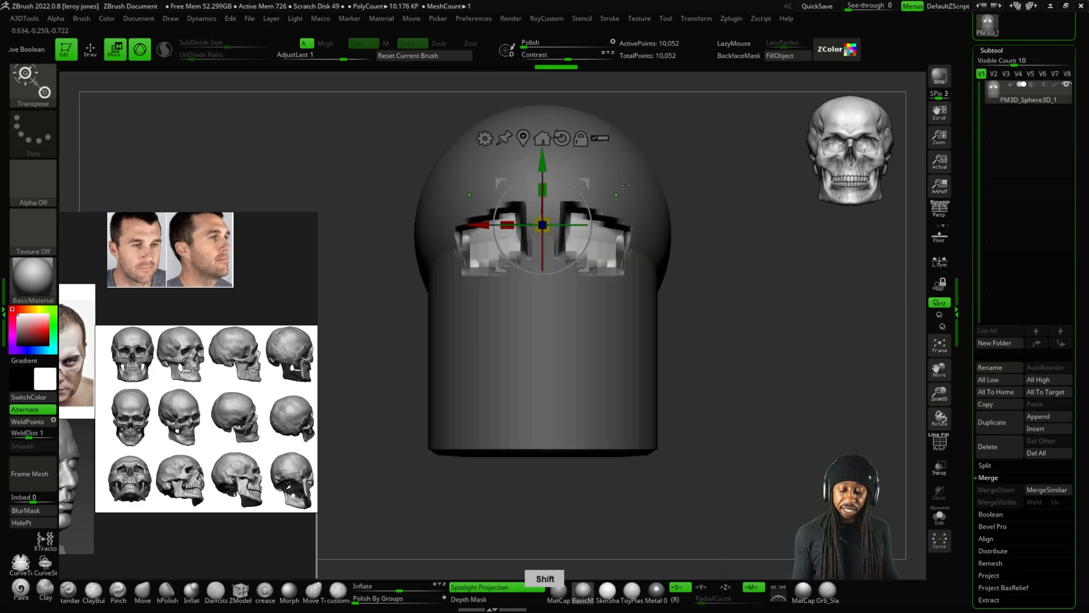
{"action": "left_click_drag", "start_coordinate": [625, 184], "coordinate": [652, 193], "text": "shift"}
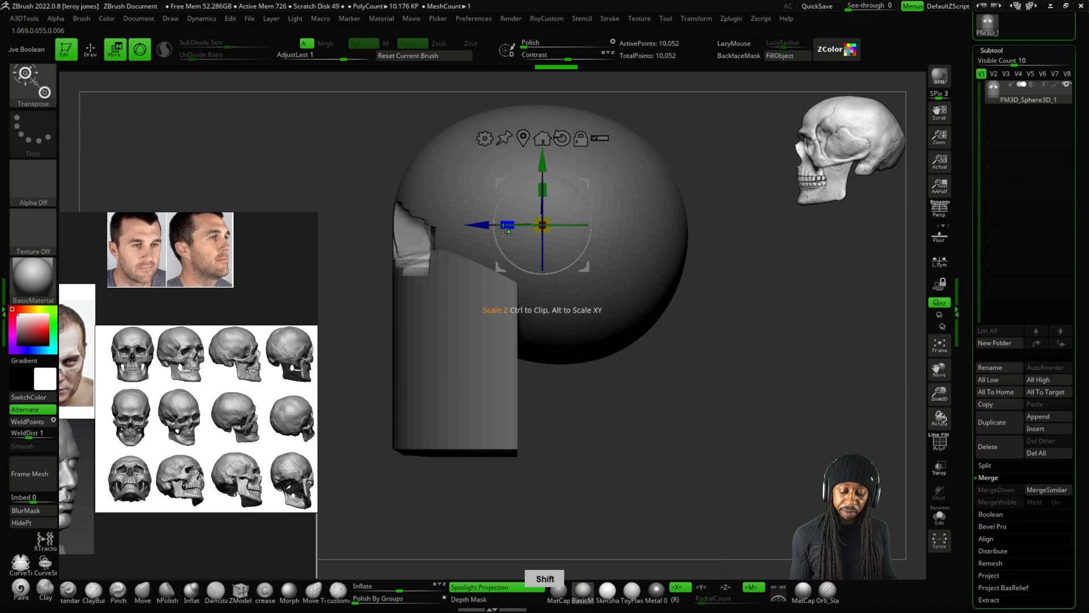
Return to Draw mode in the front view and clear the mask from the skull.
{"action": "left_click_drag", "start_coordinate": [704, 392], "coordinate": [712, 403], "text": "shift"}
{"action": "key", "text": "space"}
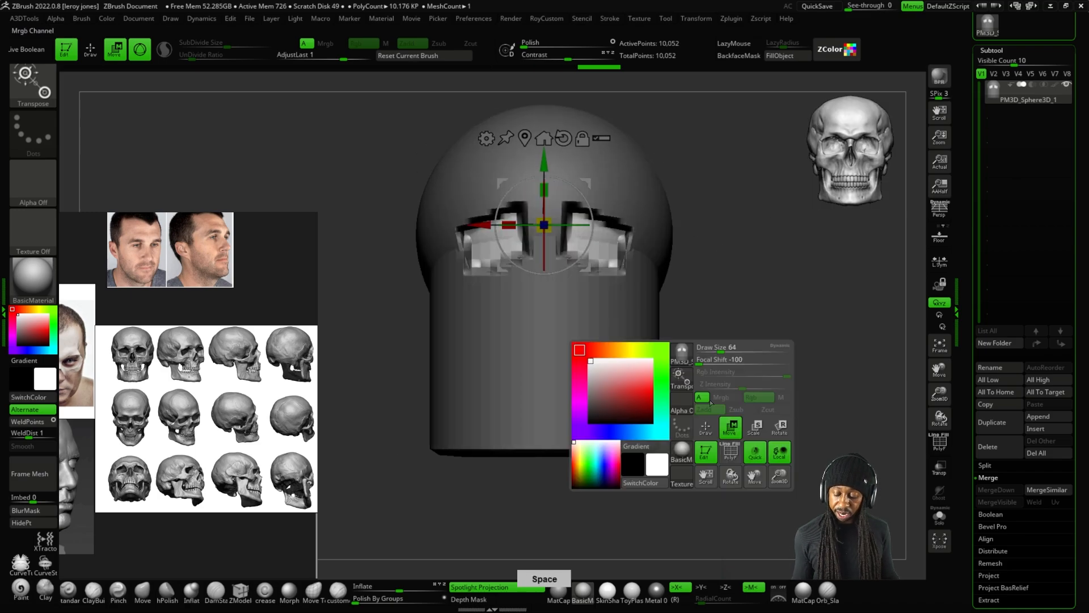
{"action": "left_click", "coordinate": [705, 428]}
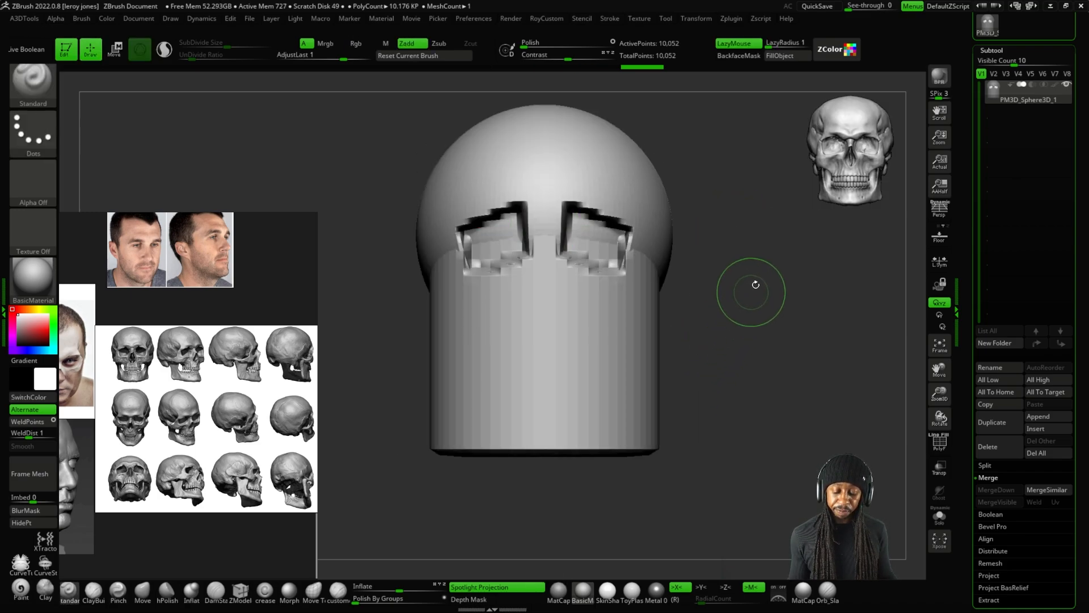
{"action": "left_click_drag", "start_coordinate": [758, 299], "coordinate": [673, 287]}
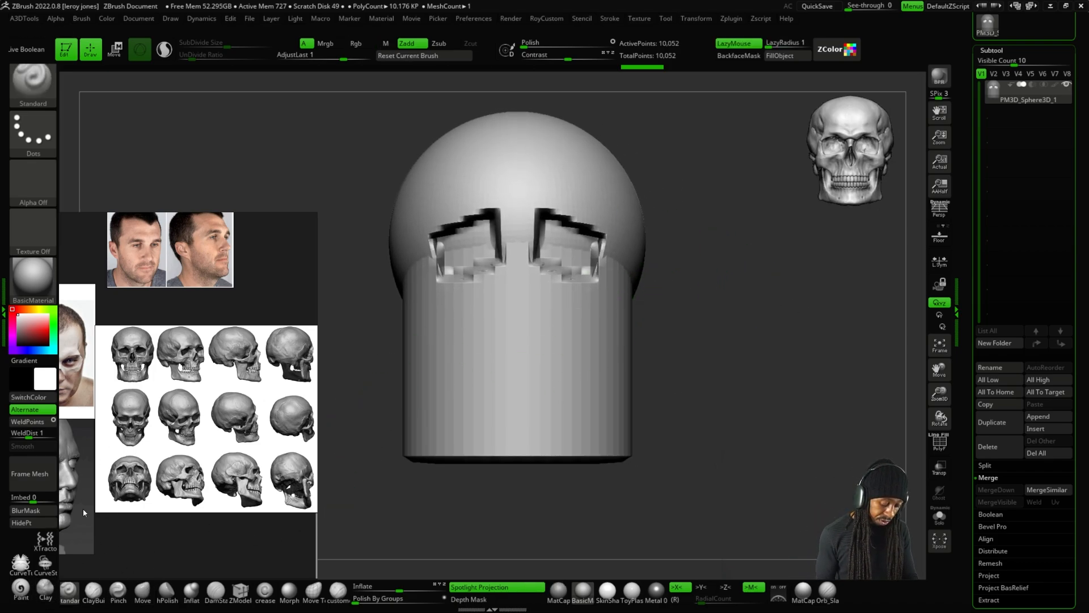
Switch to the ClayBuildup brush and adjust its draw size for working on the skull.
{"action": "key", "text": "b"}
{"action": "key", "text": "c"}
{"action": "key", "text": "b"}
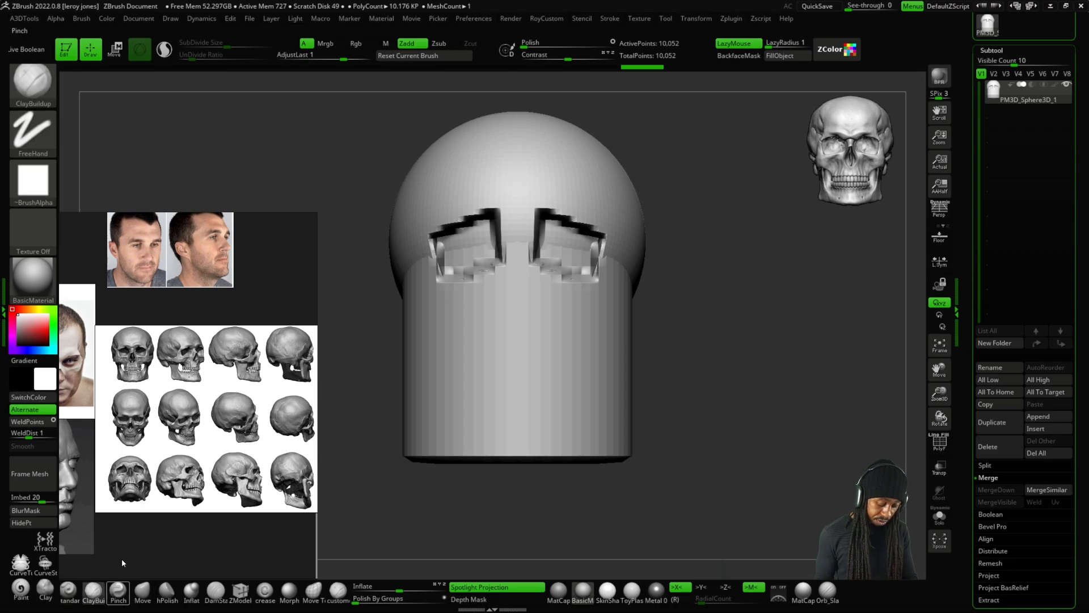
{"action": "key", "text": "space"}
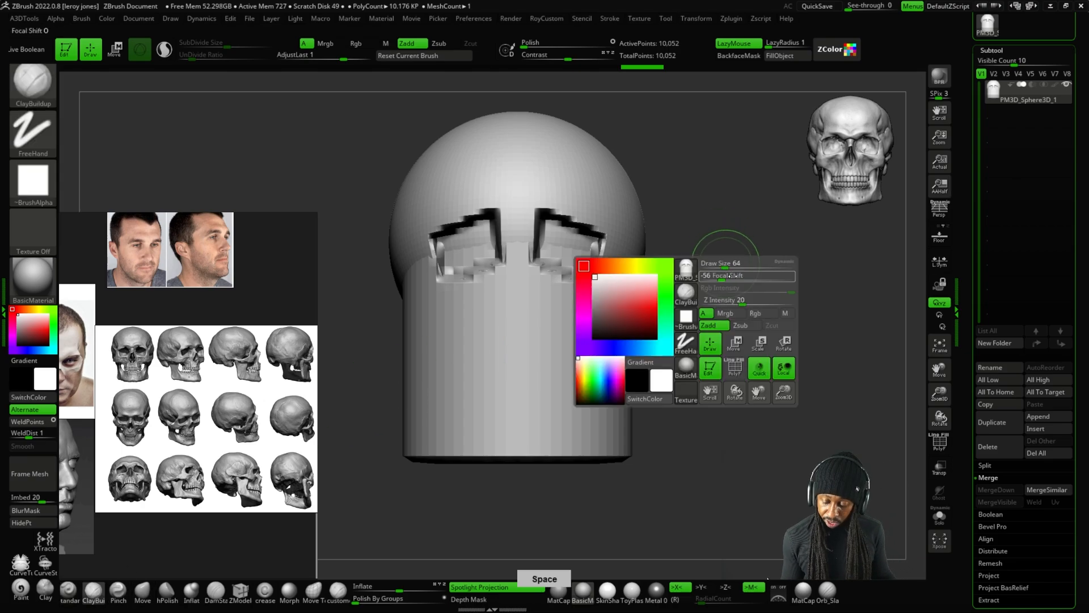
{"action": "left_click_drag", "start_coordinate": [726, 264], "coordinate": [732, 258]}
{"action": "key", "text": "f"}
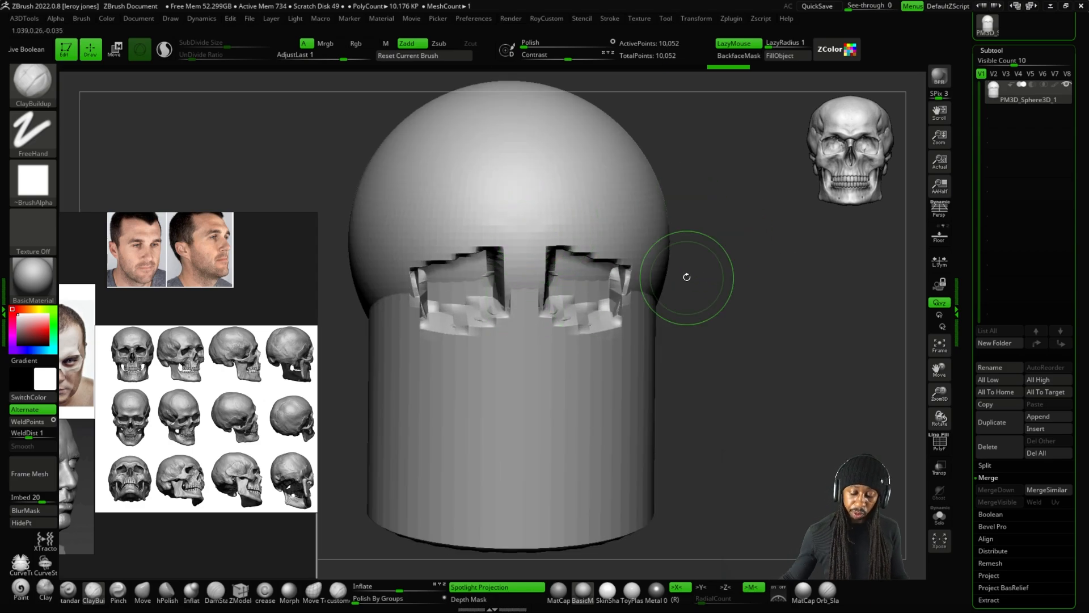
Build up a symmetrical brow ridge just above both eye sockets, following the front-view skull reference.
{"action": "scroll", "coordinate": [156, 425], "scroll_direction": "up", "scroll_amount": 5}
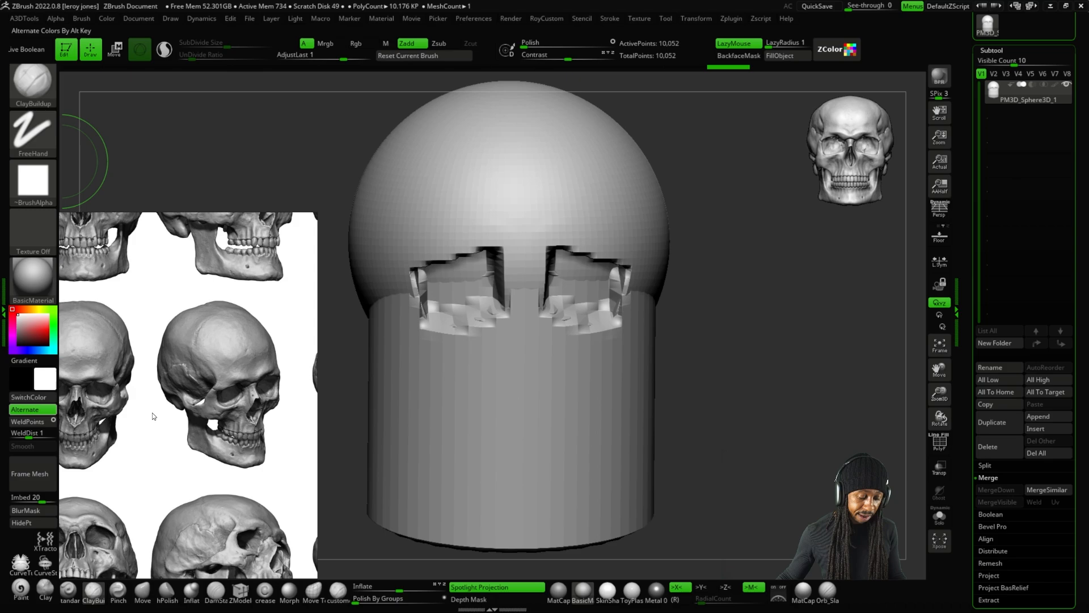
{"action": "middle_click_drag", "start_coordinate": [152, 413], "coordinate": [253, 537]}
{"action": "scroll", "coordinate": [220, 334], "scroll_direction": "up", "scroll_amount": 2}
{"action": "scroll", "coordinate": [188, 289], "scroll_direction": "up", "scroll_amount": 3}
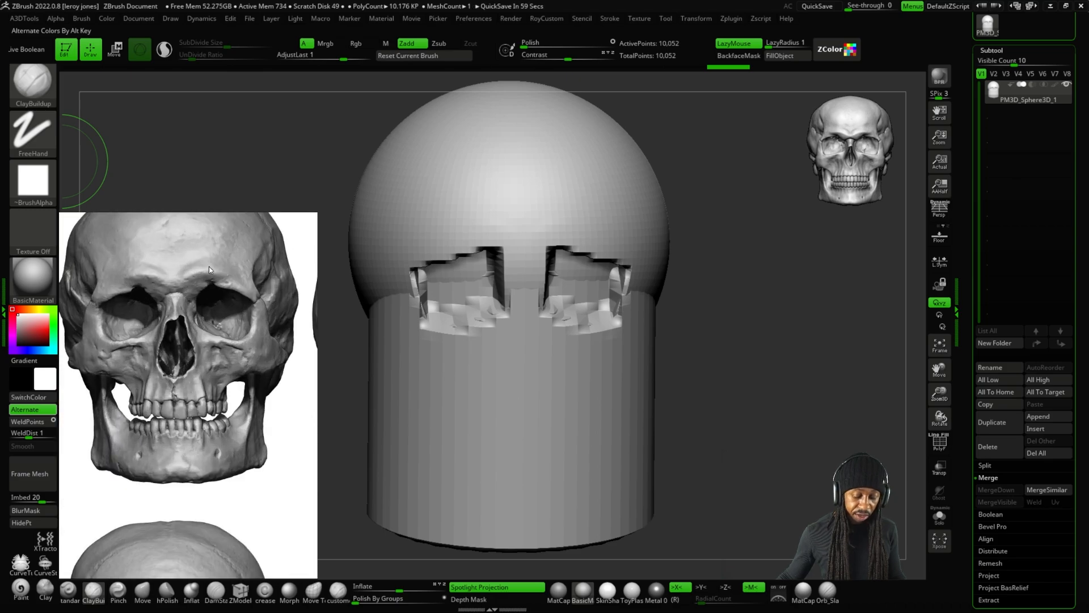
{"action": "left_click_drag", "start_coordinate": [900, 367], "coordinate": [890, 372]}
{"action": "left_click_drag", "start_coordinate": [885, 450], "coordinate": [663, 395], "text": "alt"}
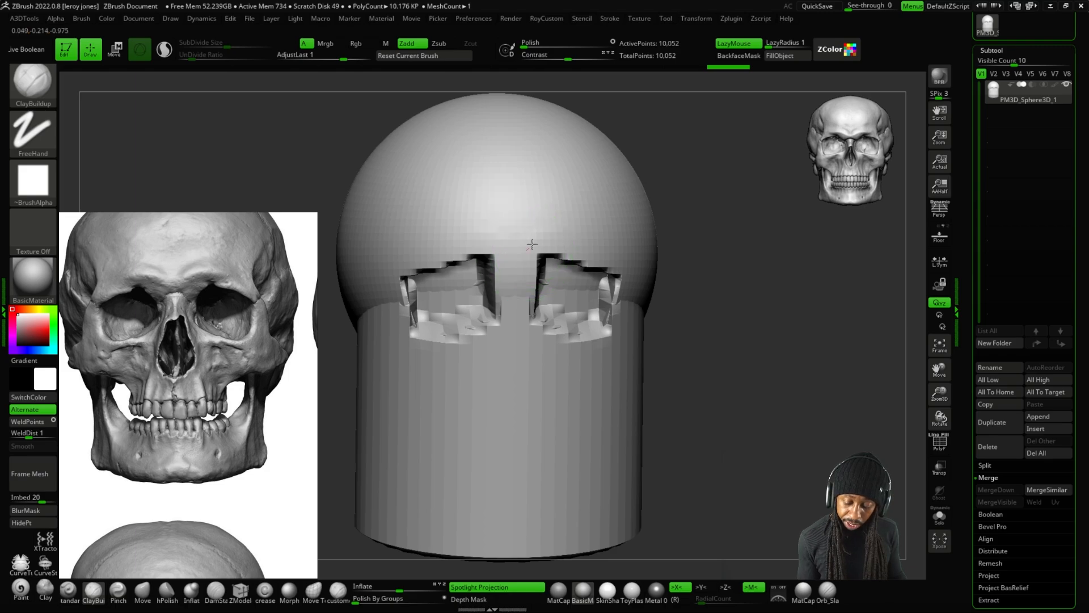
{"action": "mouse_move", "coordinate": [532, 244]}
{"action": "left_mouse_down"}
{"action": "mouse_move", "coordinate": [588, 233]}
{"action": "mouse_move", "coordinate": [579, 244]}
{"action": "left_mouse_up"}
{"action": "left_click_drag", "start_coordinate": [539, 243], "coordinate": [588, 240]}
{"action": "left_click_drag", "start_coordinate": [545, 240], "coordinate": [598, 231]}
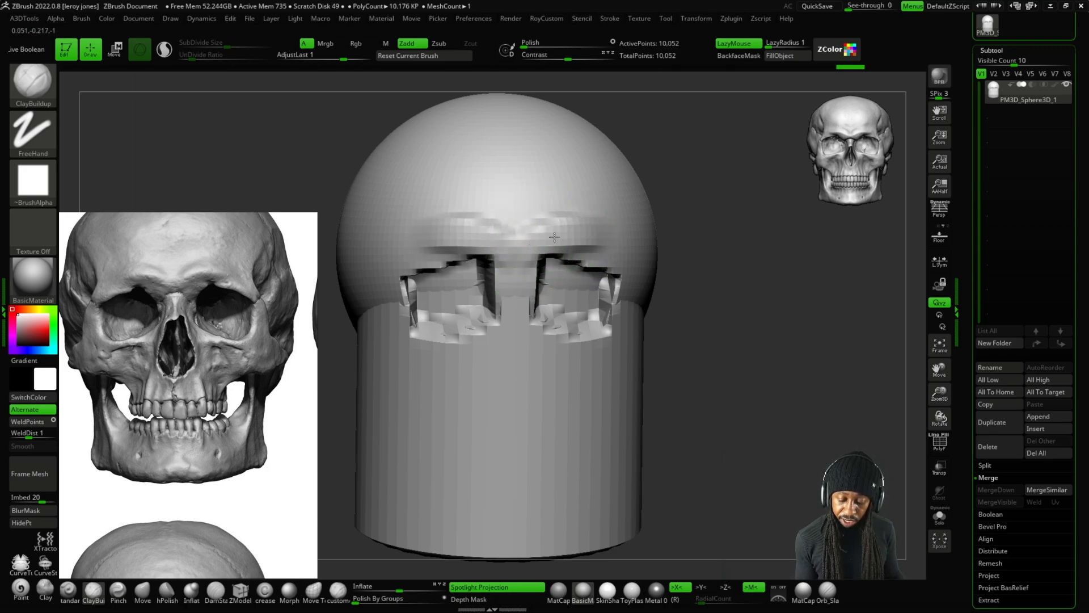
{"action": "mouse_move", "coordinate": [750, 249]}
{"action": "left_mouse_down"}
{"action": "mouse_move", "coordinate": [795, 253]}
{"action": "mouse_move", "coordinate": [745, 252]}
{"action": "mouse_move", "coordinate": [753, 295]}
{"action": "mouse_move", "coordinate": [742, 287]}
{"action": "mouse_move", "coordinate": [686, 329]}
{"action": "left_mouse_up"}
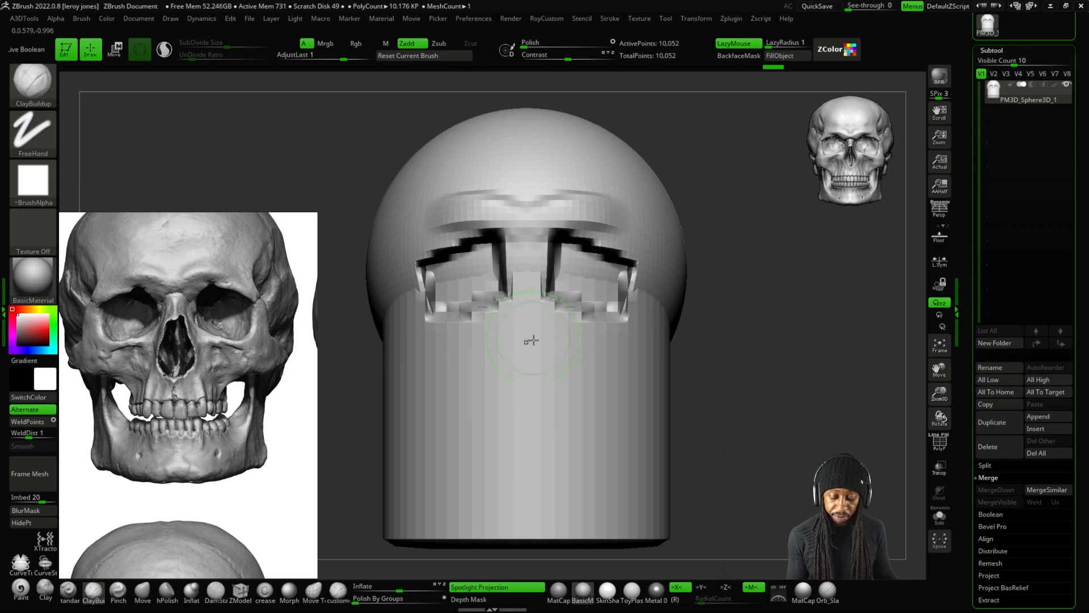
{"action": "left_click_drag", "start_coordinate": [739, 314], "coordinate": [703, 306], "text": "alt"}
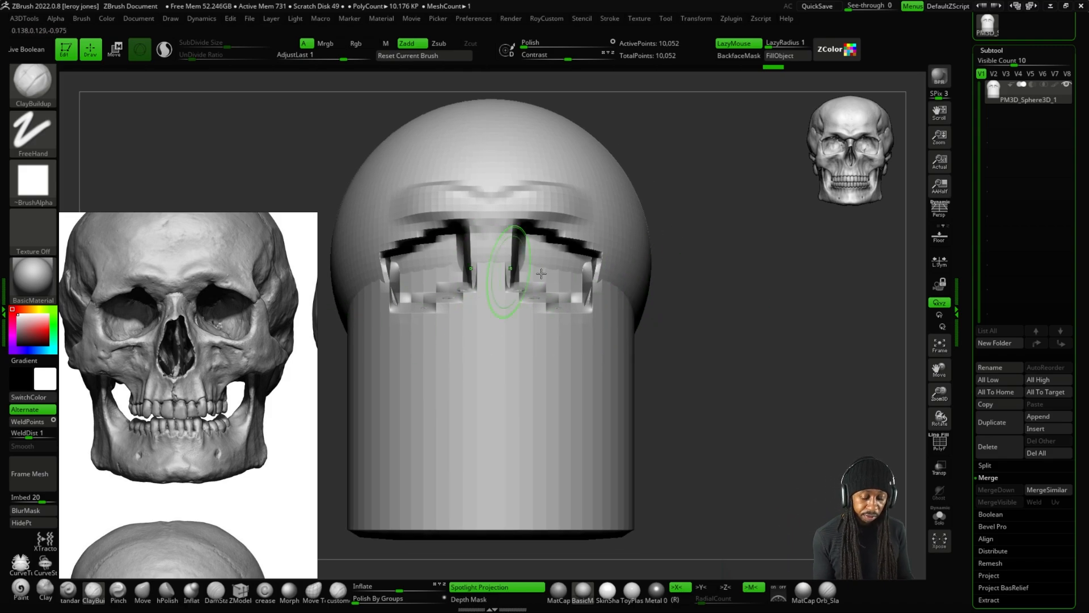
Pull the nasal bridge between the eye sockets forward in profile with a resized Move brush, matching the side-view skull reference.
{"action": "scroll", "coordinate": [218, 361], "scroll_direction": "down", "scroll_amount": 5}
{"action": "middle_click_drag", "start_coordinate": [238, 358], "coordinate": [80, 346]}
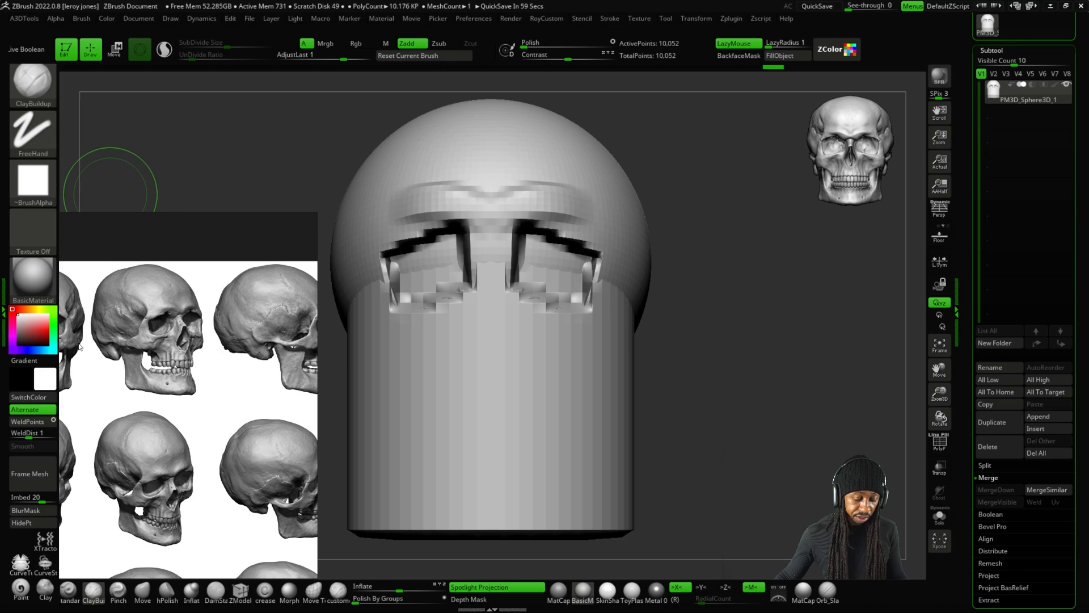
{"action": "scroll", "coordinate": [175, 343], "scroll_direction": "up", "scroll_amount": 6}
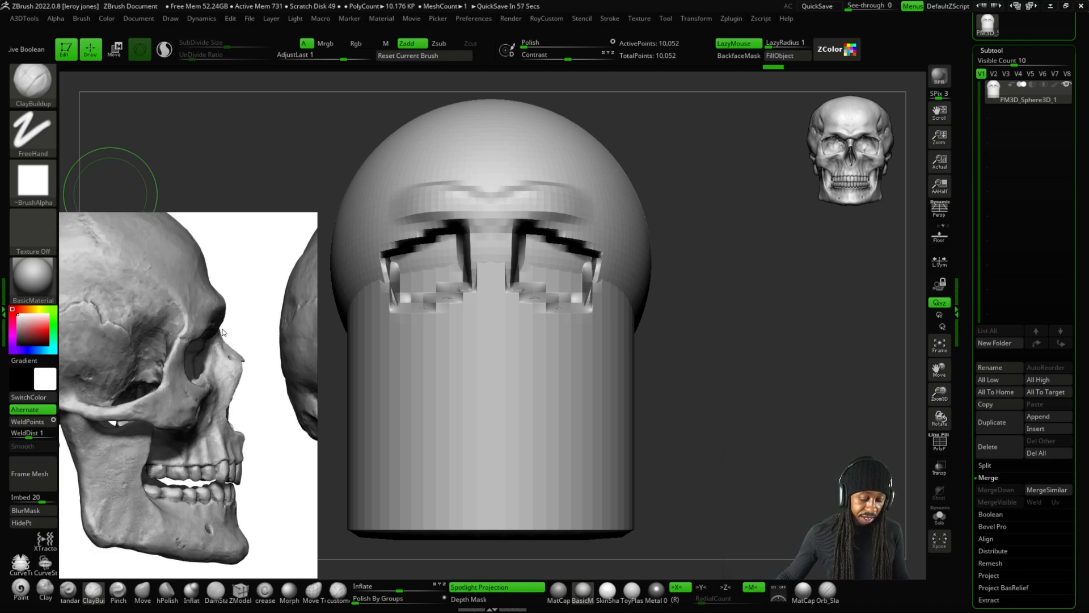
{"action": "left_click_drag", "start_coordinate": [726, 286], "coordinate": [783, 302], "text": "shift"}
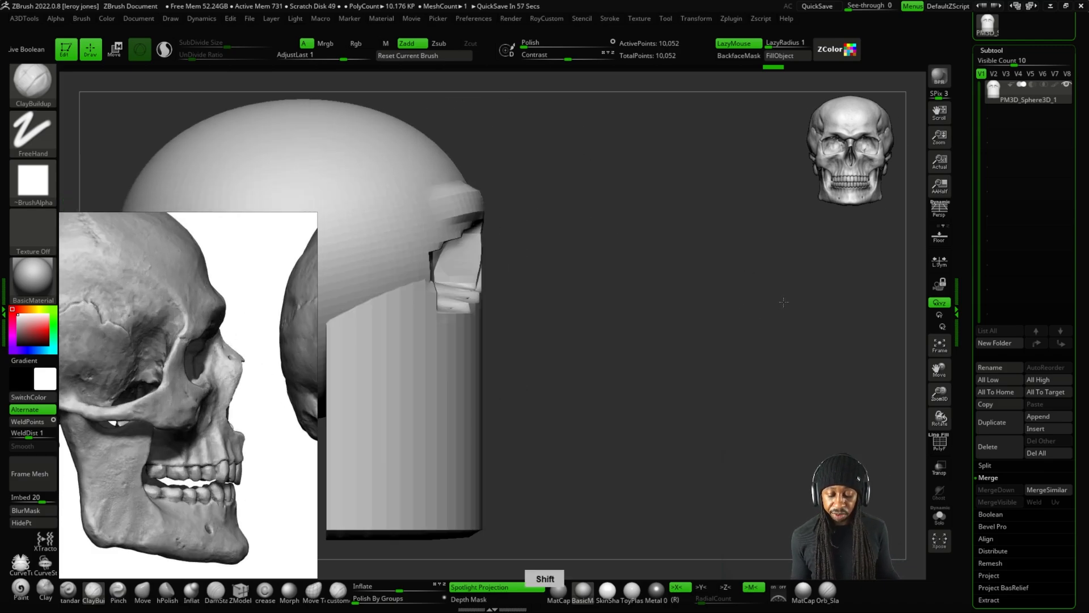
{"action": "left_click_drag", "start_coordinate": [565, 259], "coordinate": [640, 276], "text": "alt"}
{"action": "left_click", "coordinate": [142, 591]}
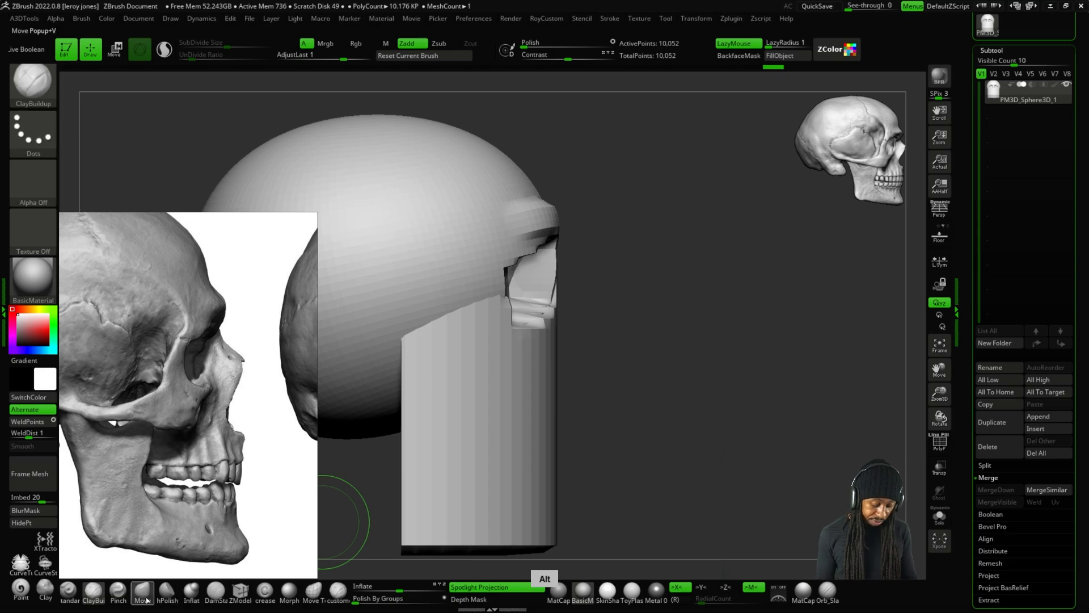
{"action": "key", "text": "space"}
{"action": "left_click_drag", "start_coordinate": [718, 320], "coordinate": [710, 323]}
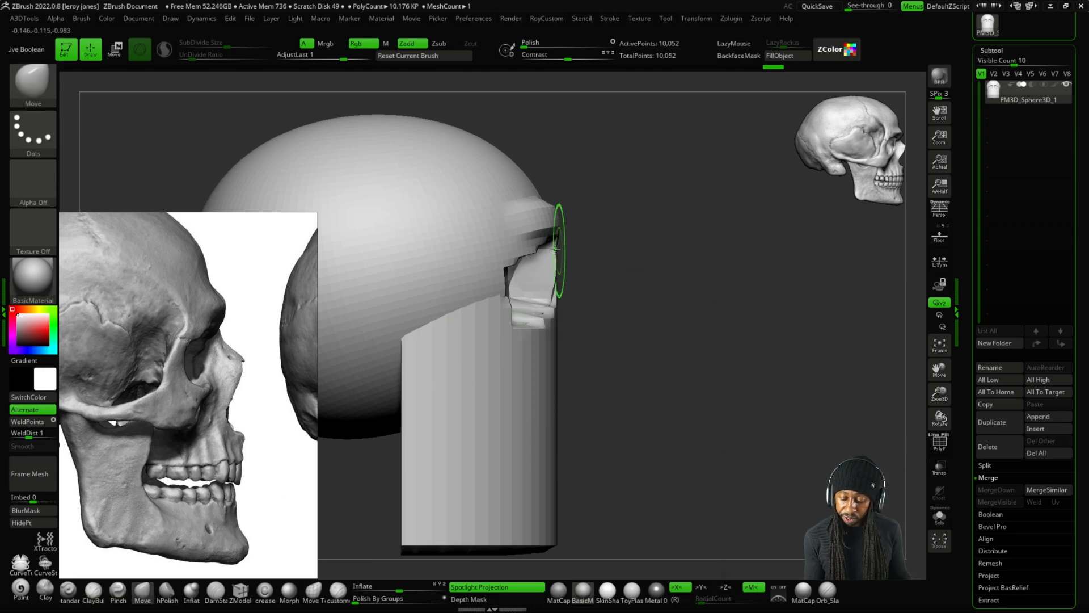
{"action": "mouse_move", "coordinate": [554, 256]}
{"action": "left_mouse_down"}
{"action": "mouse_move", "coordinate": [534, 257]}
{"action": "mouse_move", "coordinate": [573, 283]}
{"action": "left_mouse_up"}
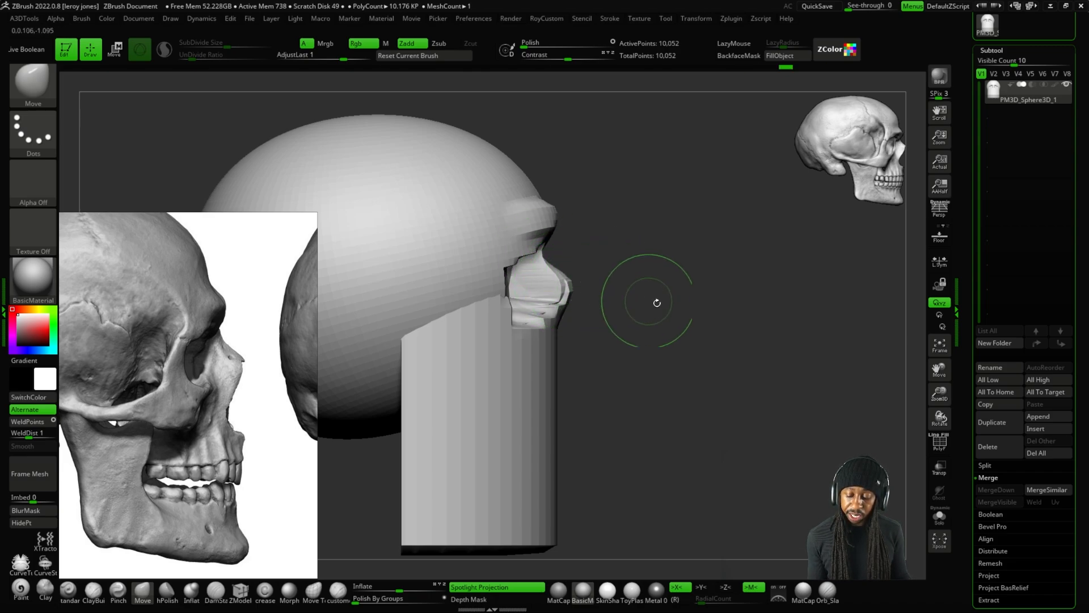
Pull the front of the face below the nasal bridge slightly forward in side view to start the upper jaw.
{"action": "left_click_drag", "start_coordinate": [652, 302], "coordinate": [639, 314]}
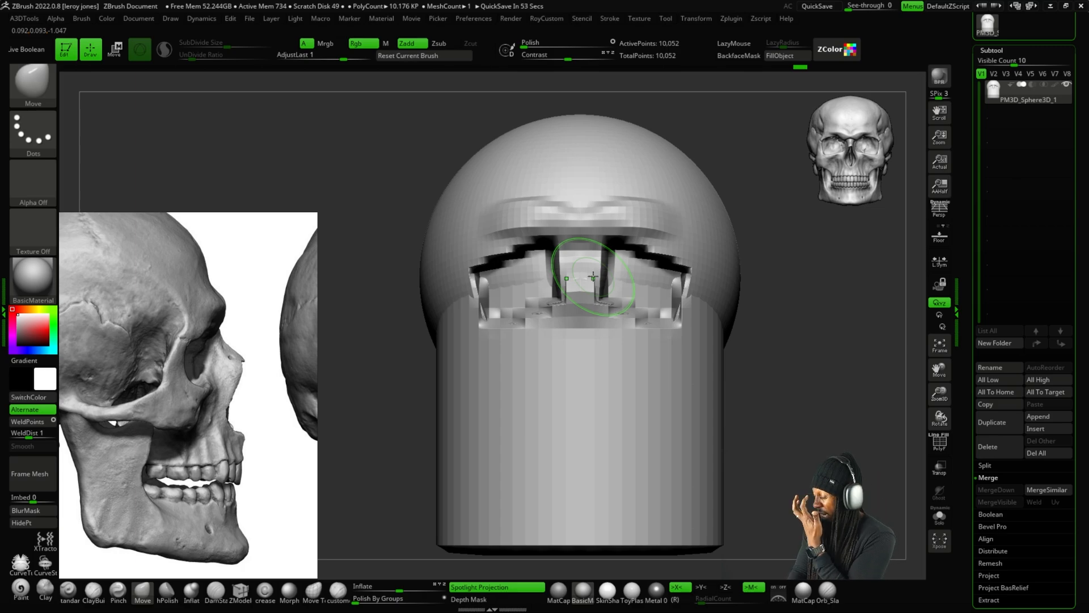
{"action": "left_click_drag", "start_coordinate": [796, 301], "coordinate": [812, 265]}
{"action": "left_click_drag", "start_coordinate": [786, 274], "coordinate": [811, 276]}
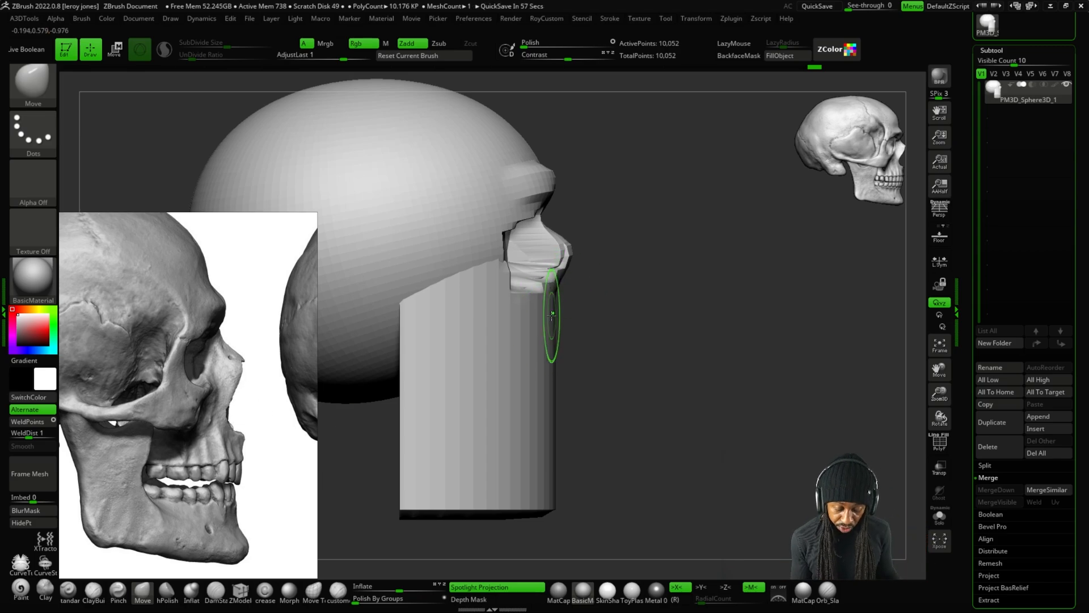
{"action": "left_click_drag", "start_coordinate": [564, 278], "coordinate": [559, 332]}
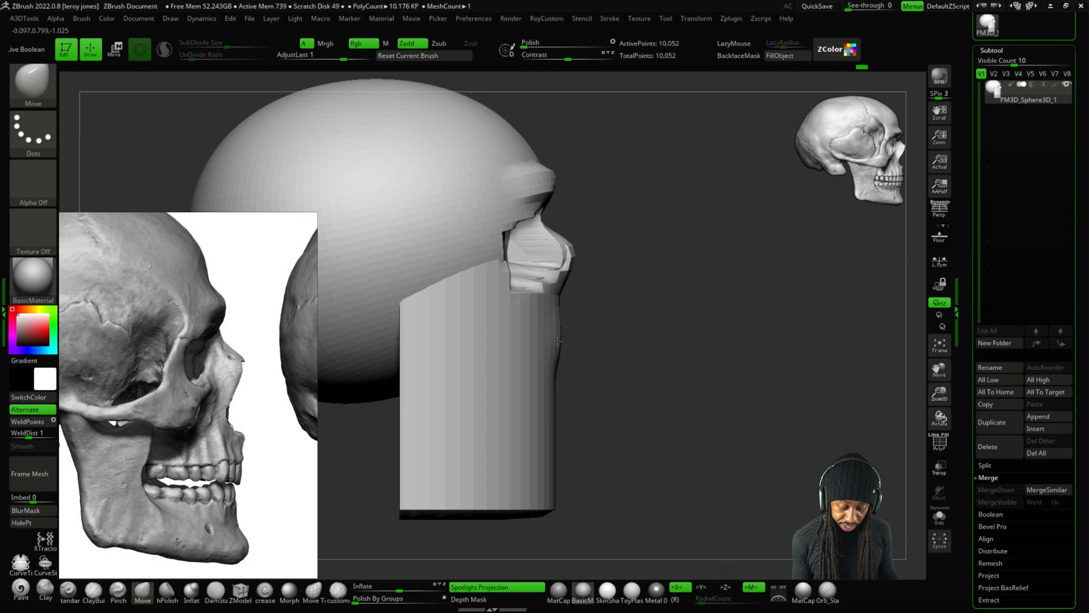
Reshape the raised patch below the nasal bridge into a rounded outline for the nose opening with the Move brush.
{"action": "right_click_drag", "start_coordinate": [577, 323], "coordinate": [557, 246], "text": "shift"}
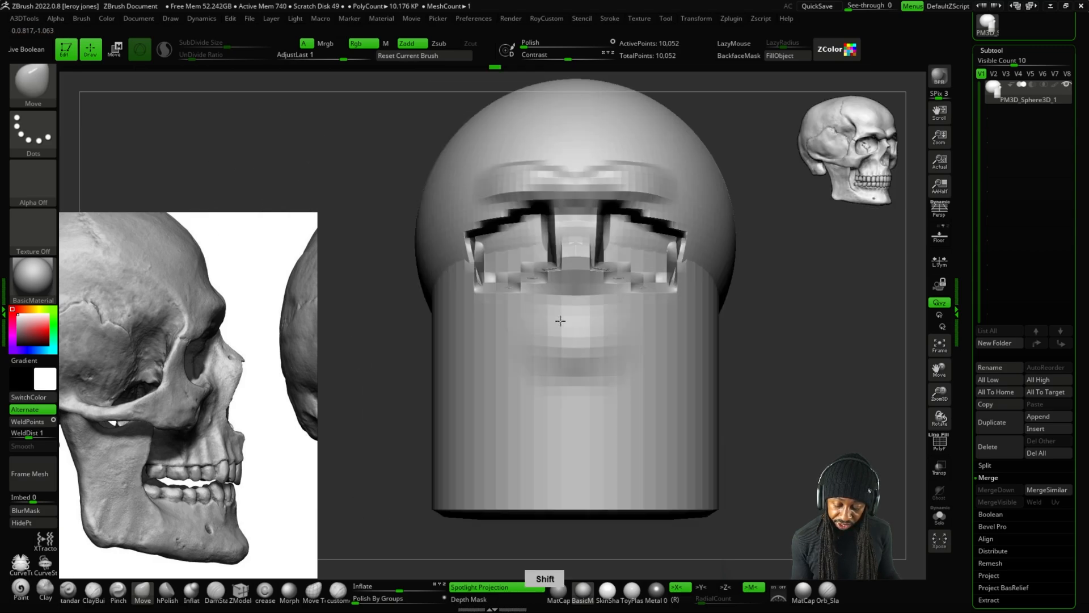
{"action": "key", "text": "plus"}
{"action": "key", "text": "plus"}
{"action": "key", "text": "plus"}
{"action": "key", "text": "plus"}
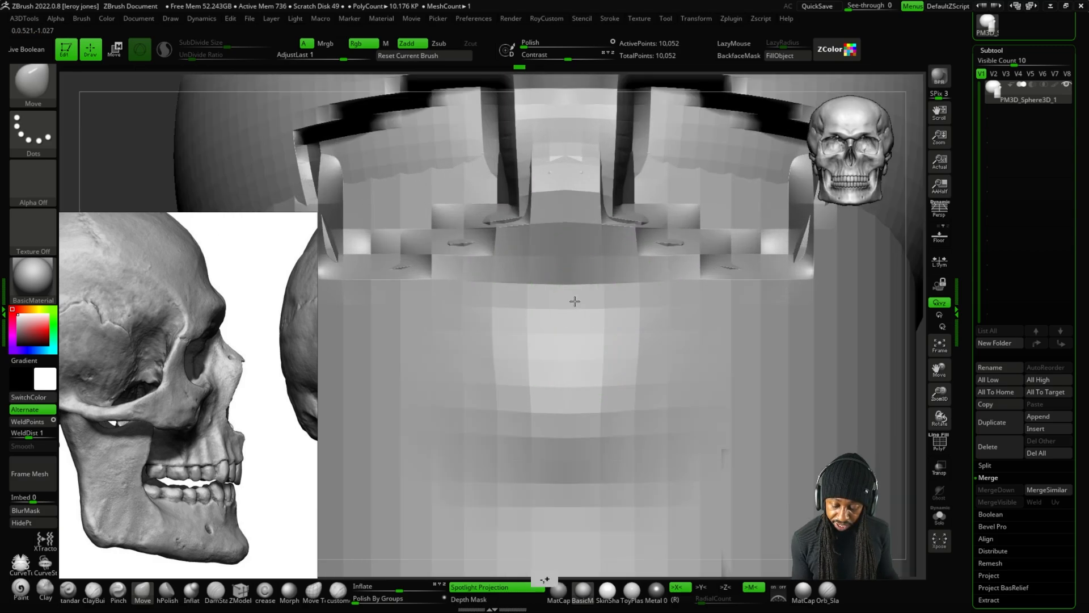
{"action": "left_click_drag", "start_coordinate": [604, 313], "coordinate": [611, 314]}
{"action": "left_click_drag", "start_coordinate": [606, 338], "coordinate": [616, 354]}
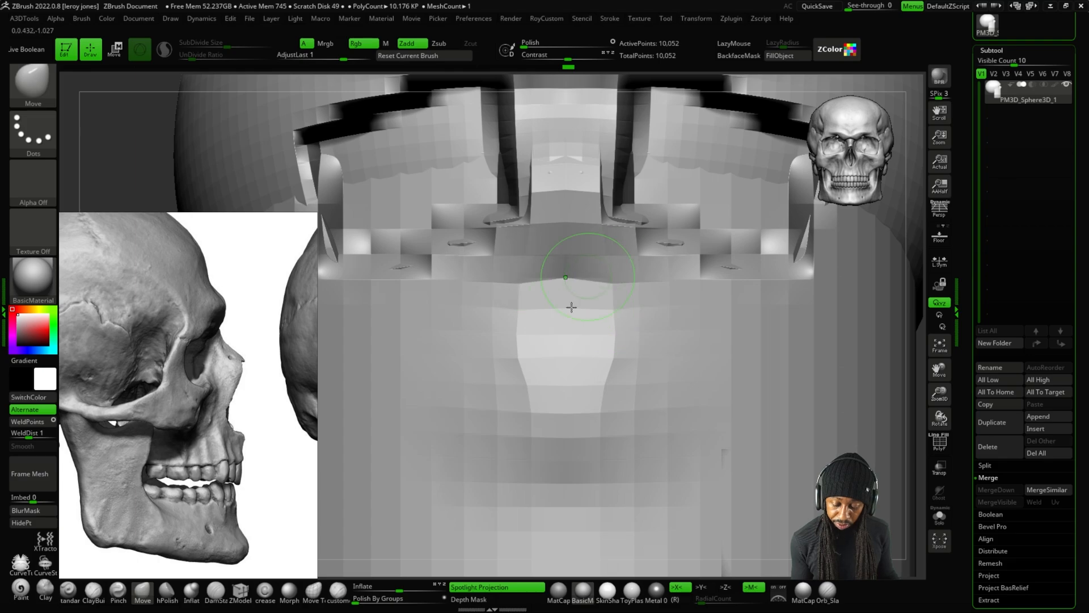
Push the middle of the nose outline into the skull along the centreline to hollow out the nasal cavity.
{"action": "mouse_move", "coordinate": [568, 295]}
{"action": "left_mouse_down", "text": "alt"}
{"action": "mouse_move", "coordinate": [548, 319]}
{"action": "mouse_move", "coordinate": [567, 351]}
{"action": "left_mouse_up", "text": "alt"}
{"action": "left_click_drag", "start_coordinate": [565, 255], "coordinate": [565, 278], "text": "alt"}
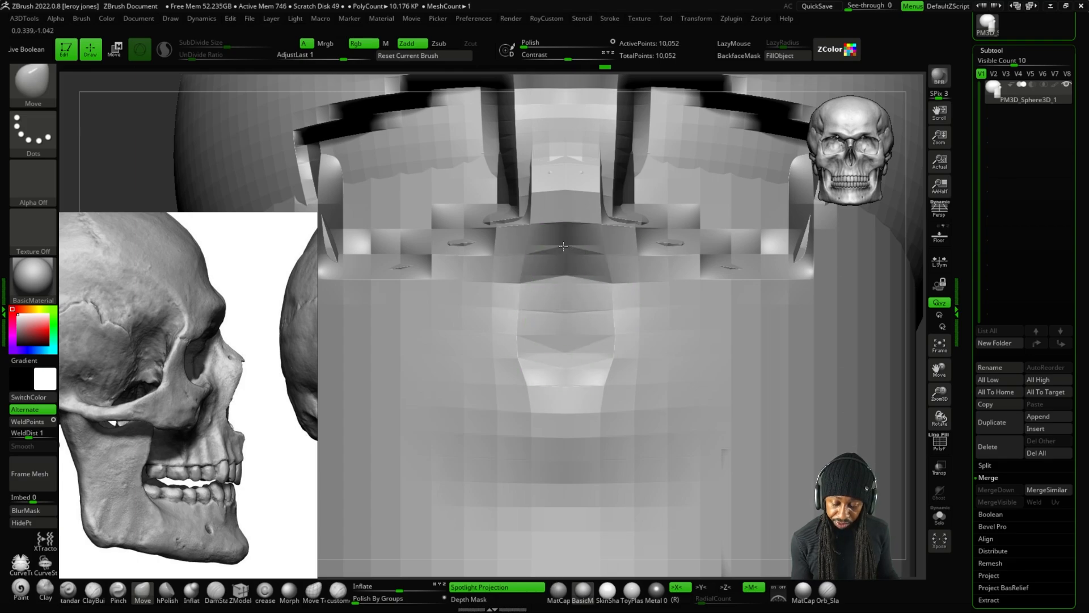
{"action": "left_click_drag", "start_coordinate": [563, 220], "coordinate": [562, 229], "text": "alt"}
{"action": "key", "text": "f"}
{"action": "left_click_drag", "start_coordinate": [753, 304], "coordinate": [678, 278]}
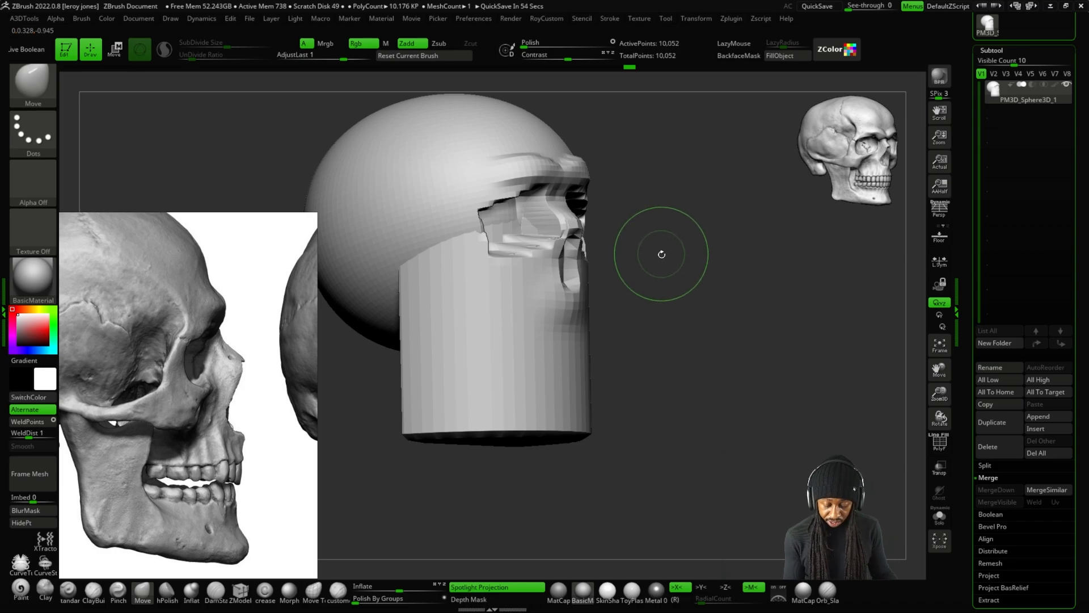
Examine the nasal cavity from different angles and compare its shape with the front-view skull reference.
{"action": "key", "text": "alt"}
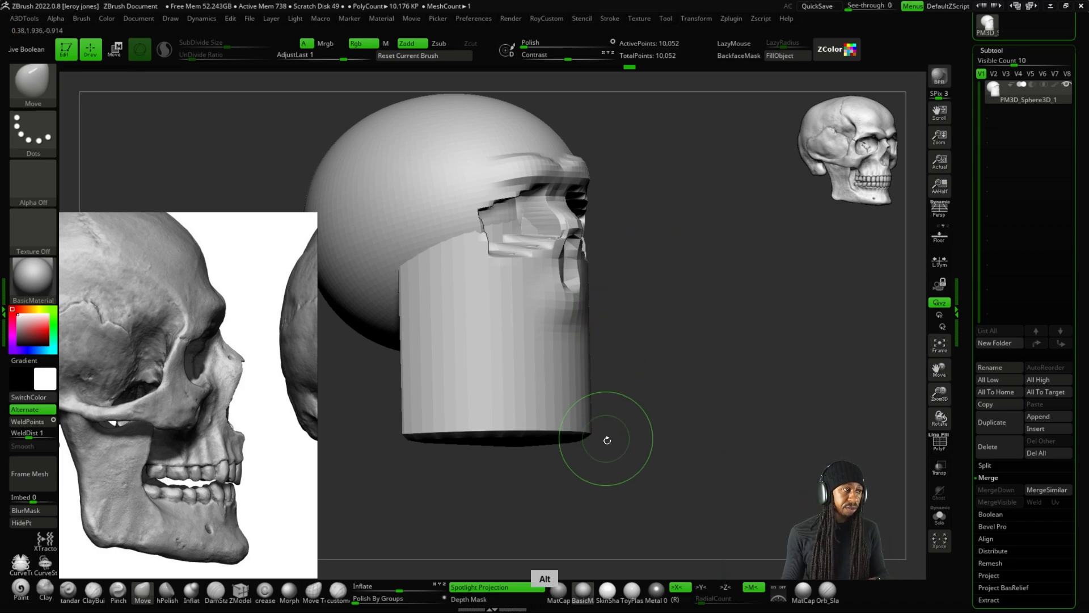
{"action": "mouse_move", "coordinate": [648, 251]}
{"action": "left_mouse_down"}
{"action": "mouse_move", "coordinate": [693, 231]}
{"action": "mouse_move", "coordinate": [561, 260]}
{"action": "mouse_move", "coordinate": [563, 278]}
{"action": "mouse_move", "coordinate": [570, 207]}
{"action": "mouse_move", "coordinate": [675, 269]}
{"action": "left_mouse_up"}
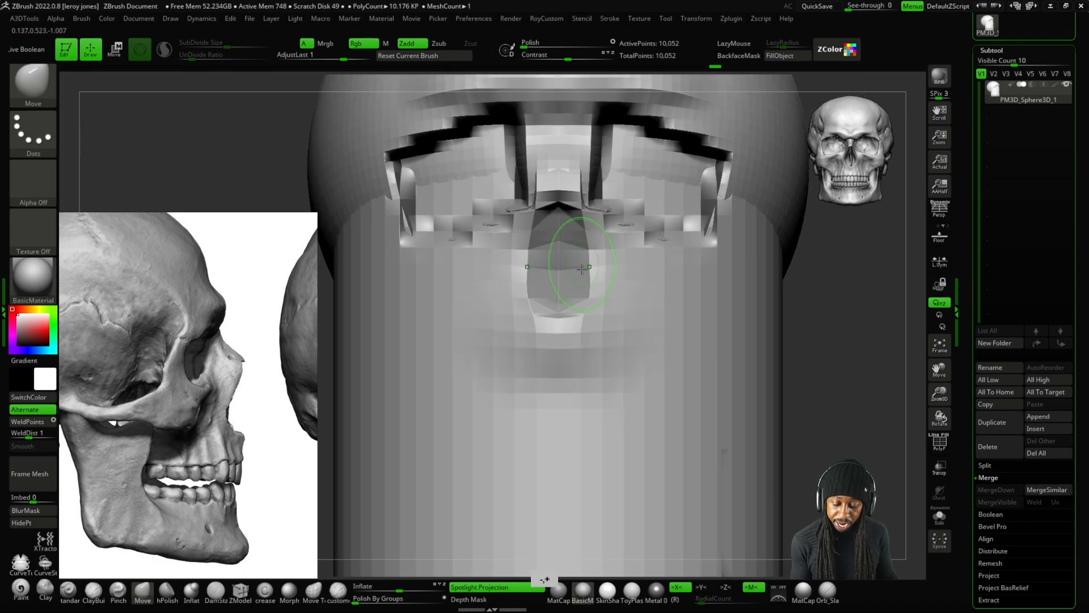
{"action": "scroll", "coordinate": [574, 310], "scroll_direction": "down", "scroll_amount": 2}
{"action": "scroll", "coordinate": [523, 365], "scroll_direction": "down", "scroll_amount": 5}
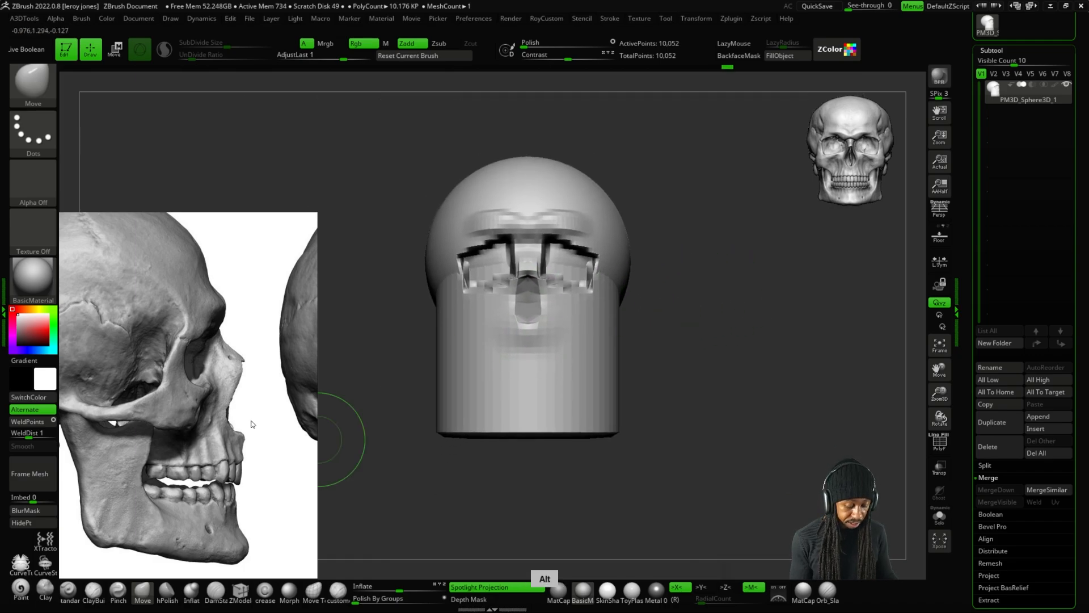
{"action": "scroll", "coordinate": [118, 349], "scroll_direction": "down", "scroll_amount": 4}
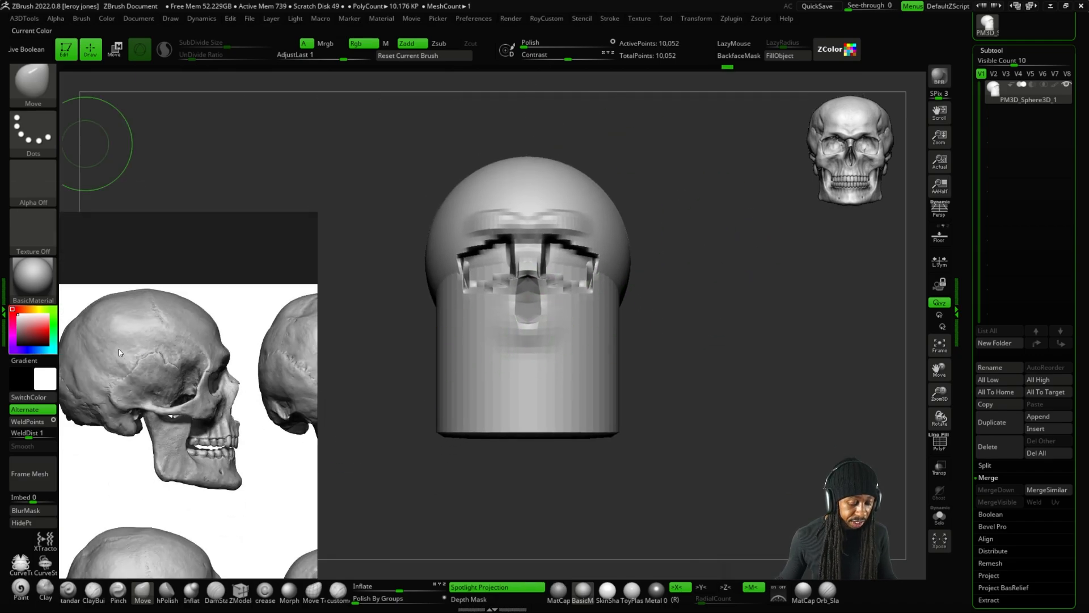
{"action": "middle_click_drag", "start_coordinate": [118, 349], "coordinate": [369, 312]}
{"action": "scroll", "coordinate": [238, 341], "scroll_direction": "up", "scroll_amount": 3}
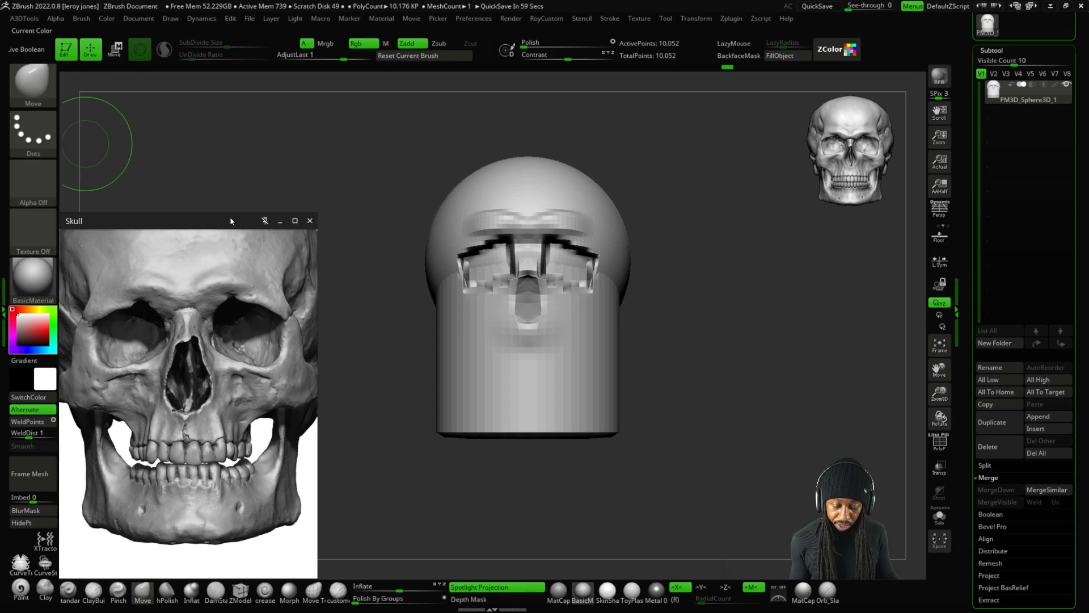
{"action": "scroll", "coordinate": [576, 289], "scroll_direction": "down", "scroll_amount": 4}
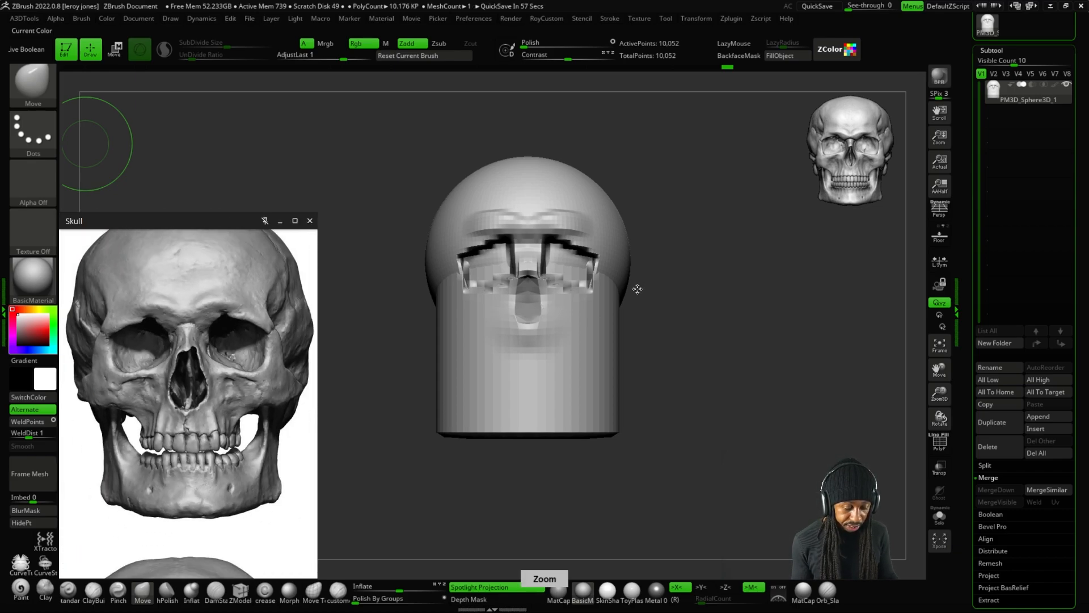
Flare the lower part of the nasal opening and refine its centreline to form a pear-shaped cavity.
{"action": "mouse_move", "coordinate": [635, 282]}
{"action": "left_mouse_down", "text": "alt"}
{"action": "mouse_move", "coordinate": [651, 267]}
{"action": "mouse_move", "coordinate": [550, 316]}
{"action": "mouse_move", "coordinate": [568, 300]}
{"action": "left_mouse_up", "text": "alt"}
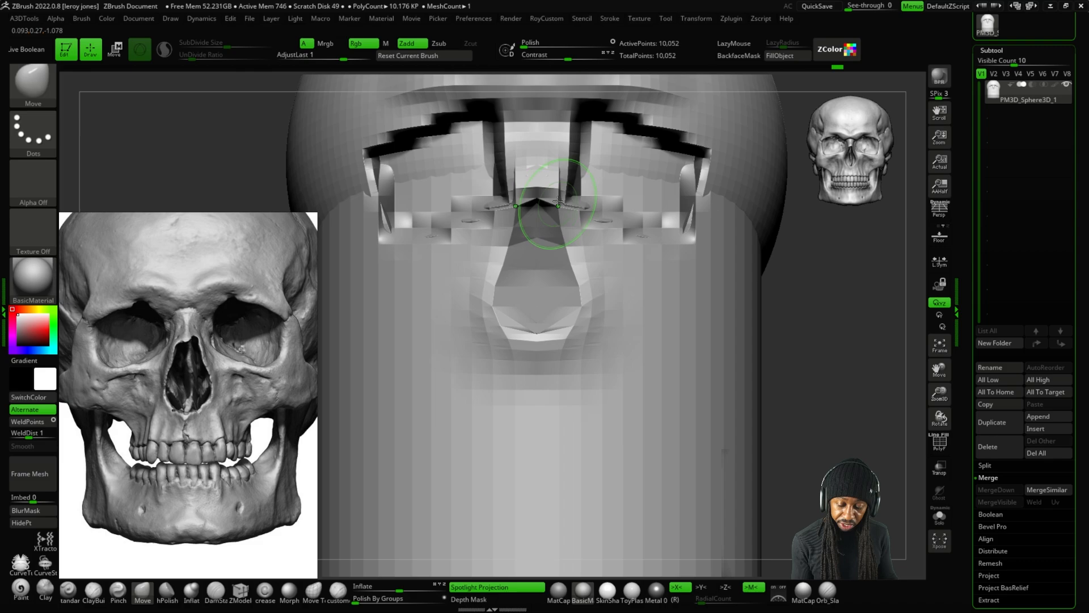
{"action": "key", "text": "plus"}
{"action": "key", "text": "plus"}
{"action": "left_click_drag", "start_coordinate": [539, 208], "coordinate": [539, 237]}
{"action": "key", "text": "f"}
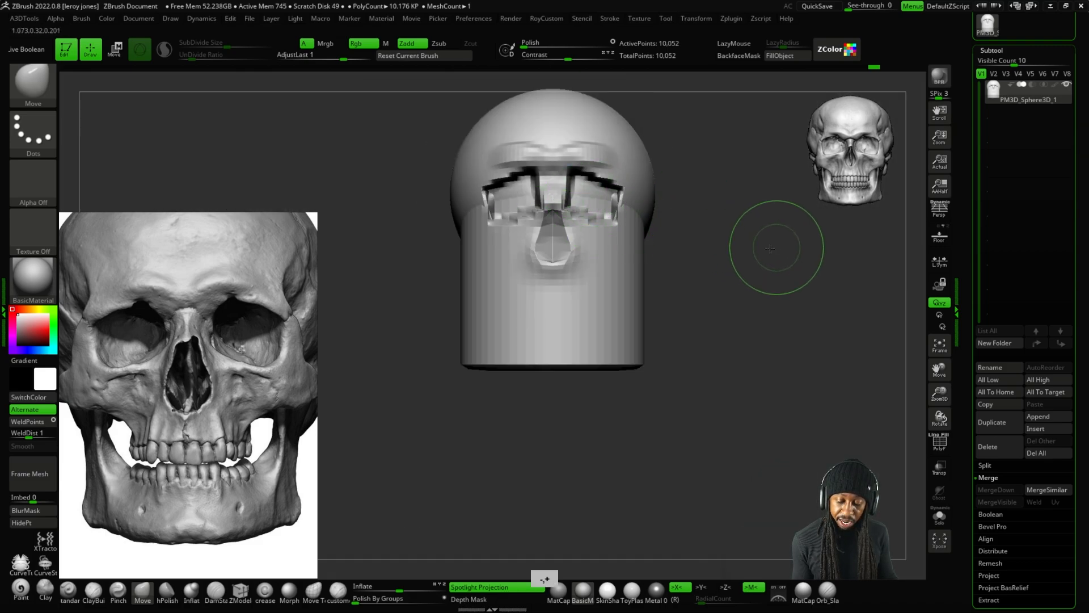
Push the sides of the nasal opening back in profile, leaving the nasal bone and a small spine at its base projecting.
{"action": "left_click_drag", "start_coordinate": [774, 244], "coordinate": [689, 233]}
{"action": "key", "text": "plus"}
{"action": "key", "text": "plus"}
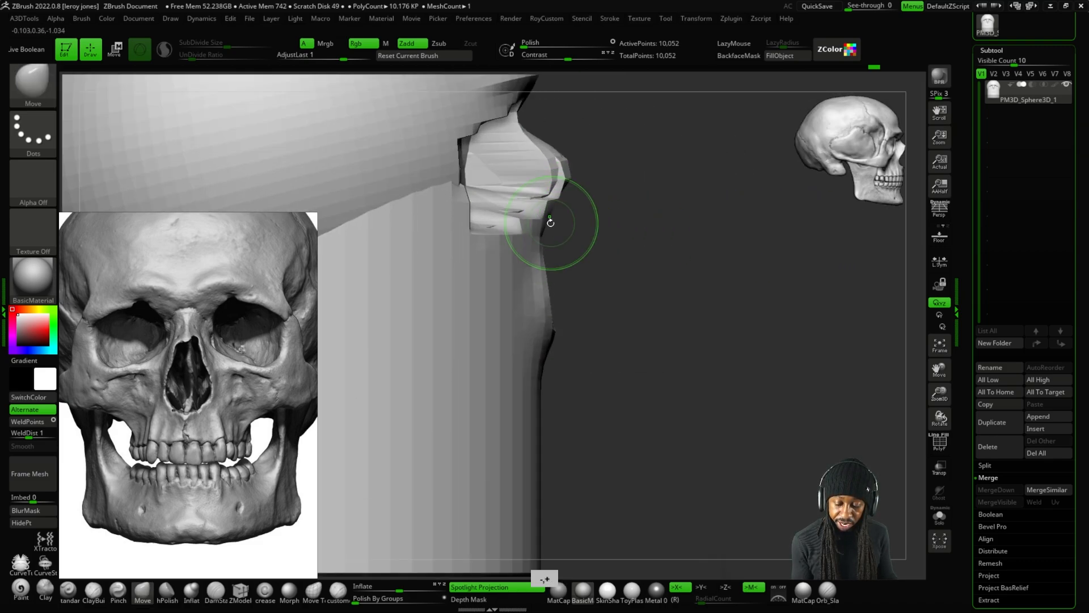
{"action": "mouse_move", "coordinate": [578, 224]}
{"action": "left_mouse_down"}
{"action": "mouse_move", "coordinate": [566, 233]}
{"action": "mouse_move", "coordinate": [573, 227]}
{"action": "left_mouse_up"}
{"action": "key", "text": "minus"}
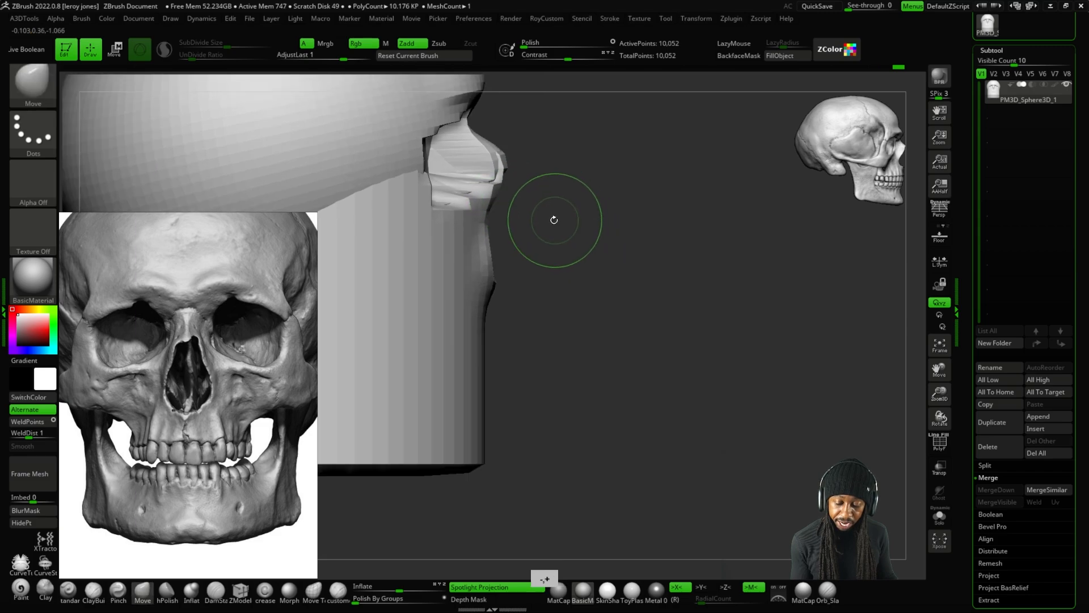
{"action": "key", "text": "plus"}
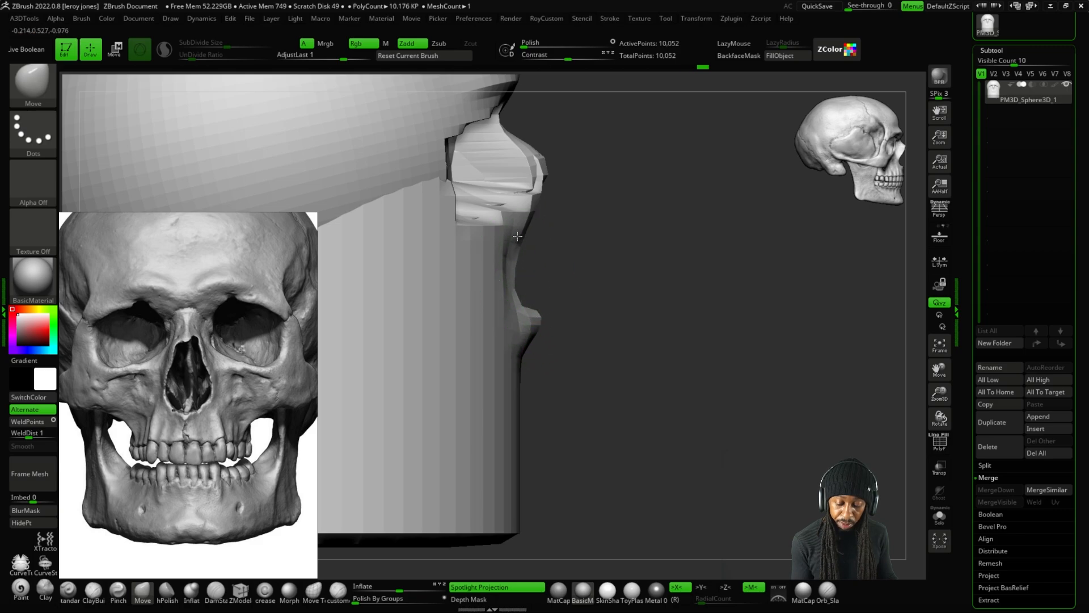
{"action": "key", "text": "minus"}
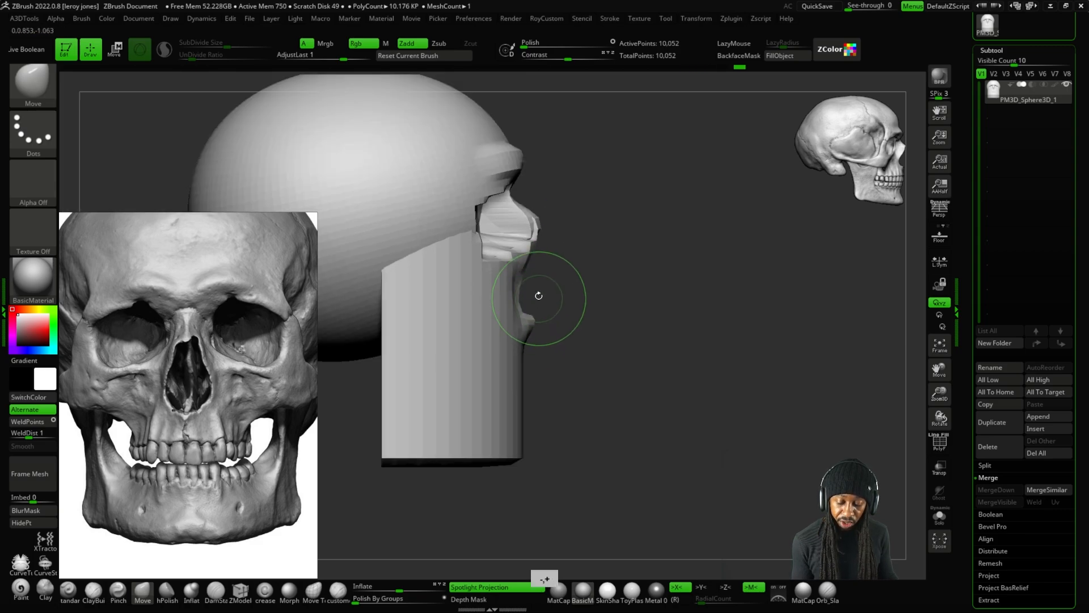
Examine the nasal cavity, eye sockets and brow from the front against the front-view skull reference.
{"action": "key", "text": "minus"}
{"action": "left_click_drag", "start_coordinate": [621, 257], "coordinate": [559, 254]}
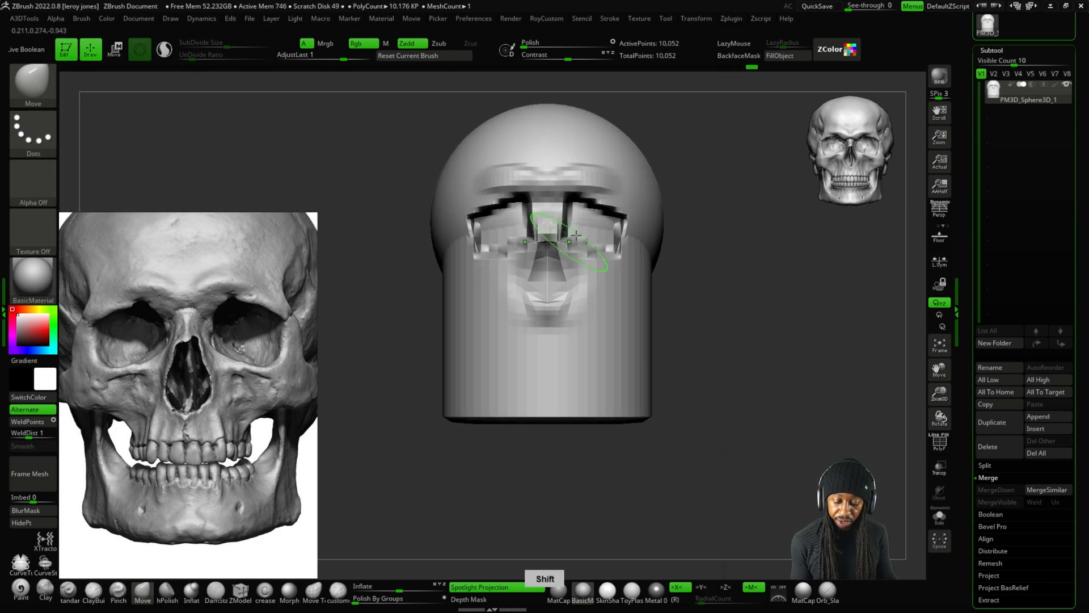
{"action": "key", "text": "plus"}
{"action": "key", "text": "minus"}
{"action": "left_click_drag", "start_coordinate": [747, 280], "coordinate": [701, 311], "text": "alt"}
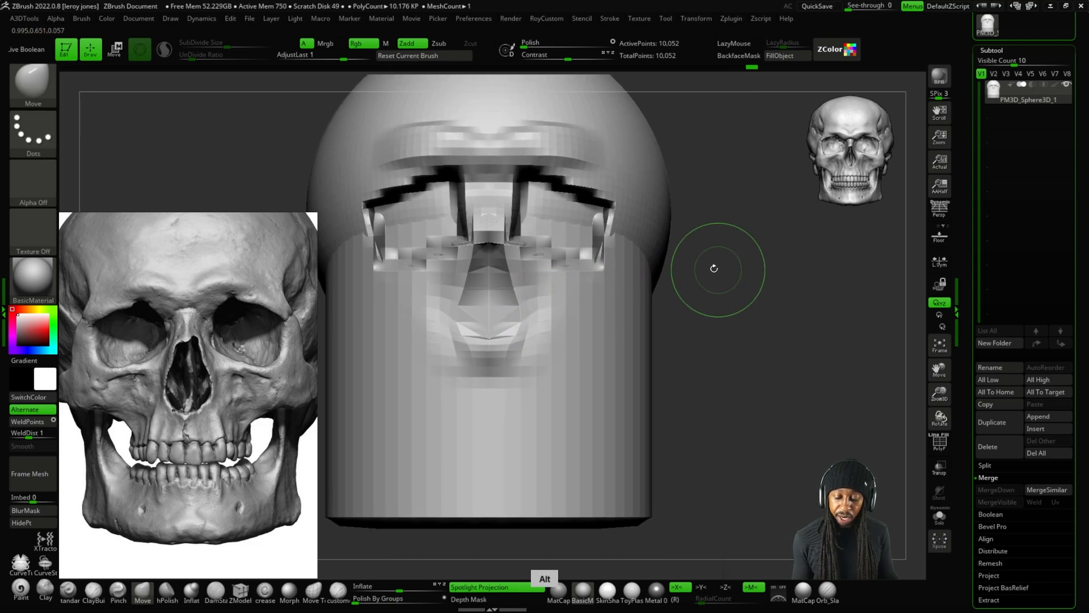
{"action": "key", "text": "minus"}
{"action": "key", "text": "minus"}
{"action": "mouse_move", "coordinate": [691, 257]}
{"action": "left_mouse_down", "text": "alt"}
{"action": "mouse_move", "coordinate": [675, 272]}
{"action": "mouse_move", "coordinate": [707, 269]}
{"action": "mouse_move", "coordinate": [652, 277]}
{"action": "mouse_move", "coordinate": [687, 256]}
{"action": "left_mouse_up", "text": "alt"}
{"action": "left_click_drag", "start_coordinate": [663, 200], "coordinate": [650, 237], "text": "alt"}
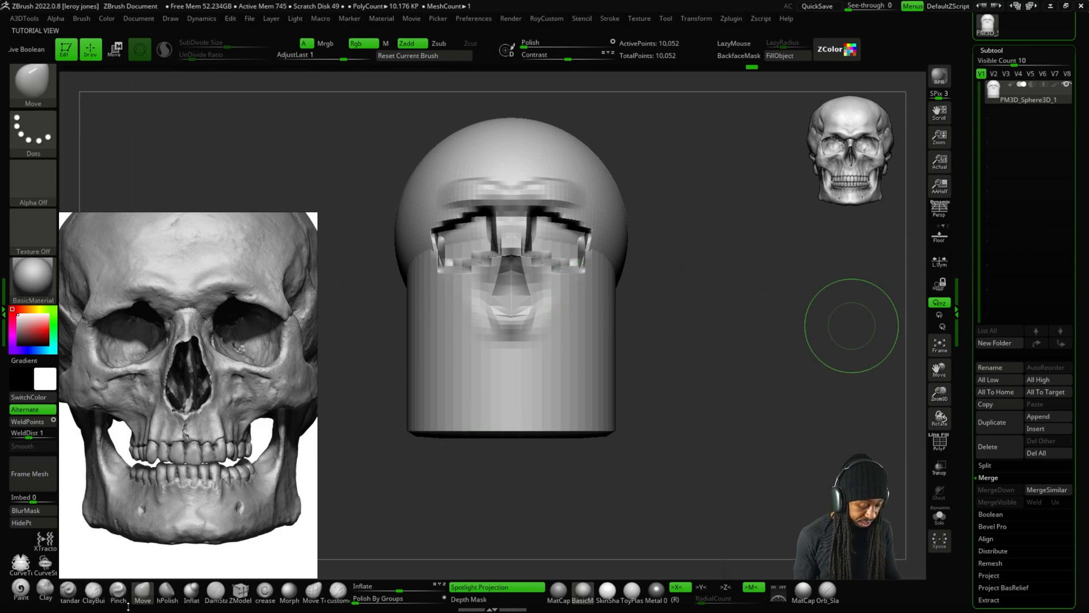
Build up the outer side of the eye socket with the ClayBuildup brush, from the brow's end down to the cheek.
{"action": "left_click", "coordinate": [102, 601]}
{"action": "key", "text": "plus"}
{"action": "key", "text": "plus"}
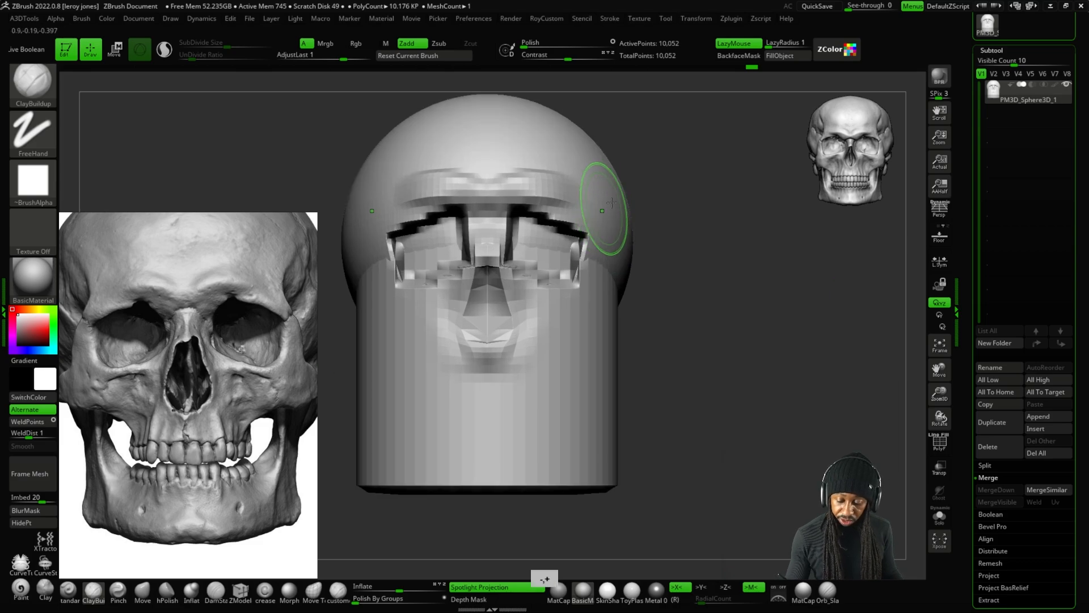
{"action": "right_click_drag", "start_coordinate": [635, 221], "coordinate": [625, 223]}
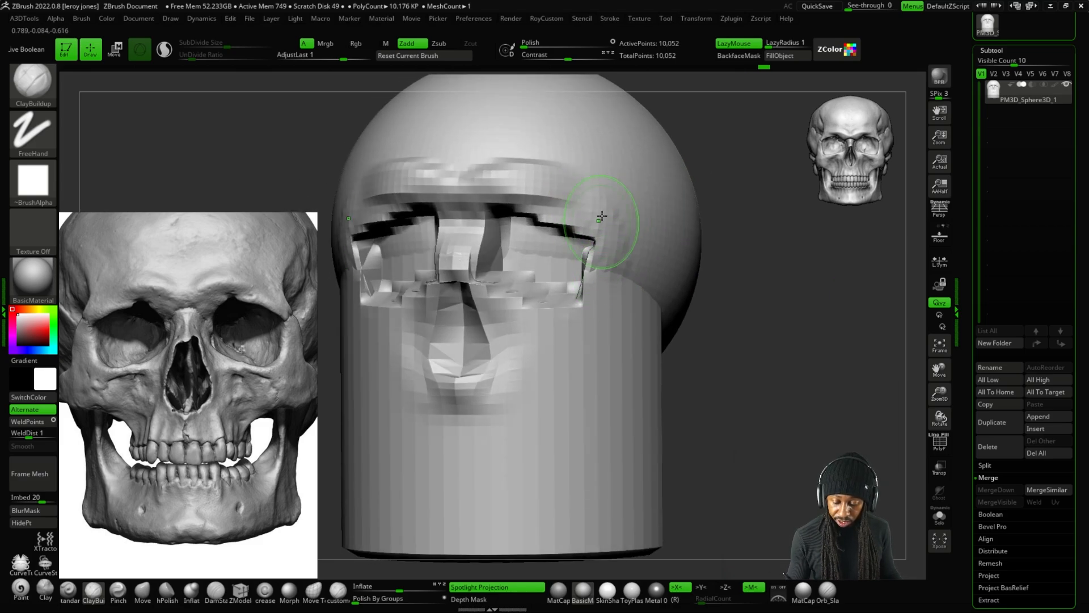
{"action": "left_click_drag", "start_coordinate": [613, 226], "coordinate": [615, 253]}
{"action": "left_click_drag", "start_coordinate": [616, 258], "coordinate": [582, 351]}
{"action": "right_click_drag", "start_coordinate": [627, 280], "coordinate": [670, 324]}
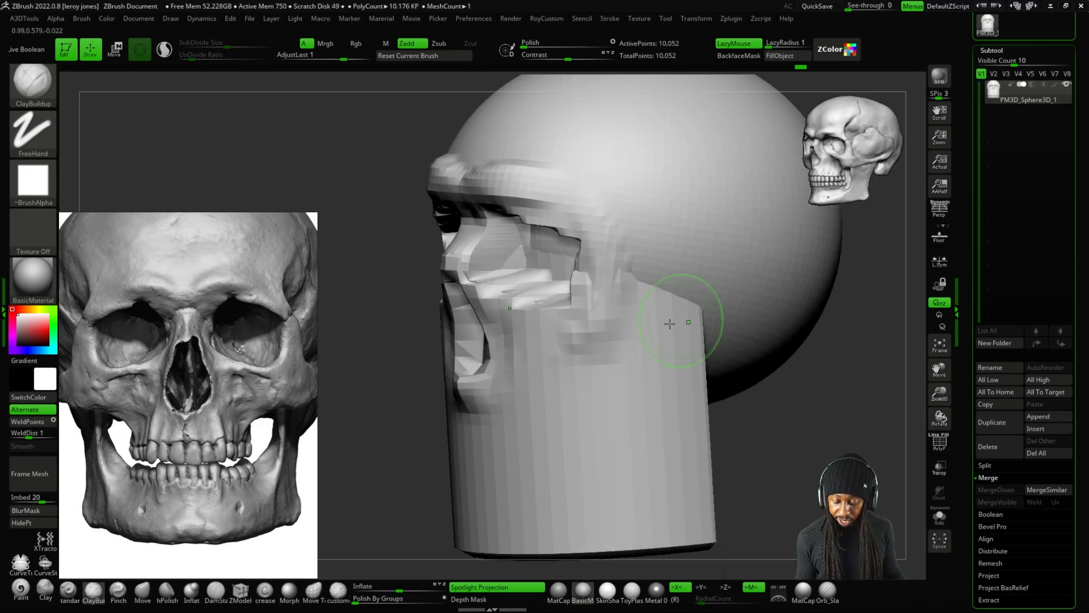
Thicken the outer orbital rim with further clay strokes running from the brow ridge down past the socket's lower corner.
{"action": "left_click_drag", "start_coordinate": [580, 185], "coordinate": [602, 306]}
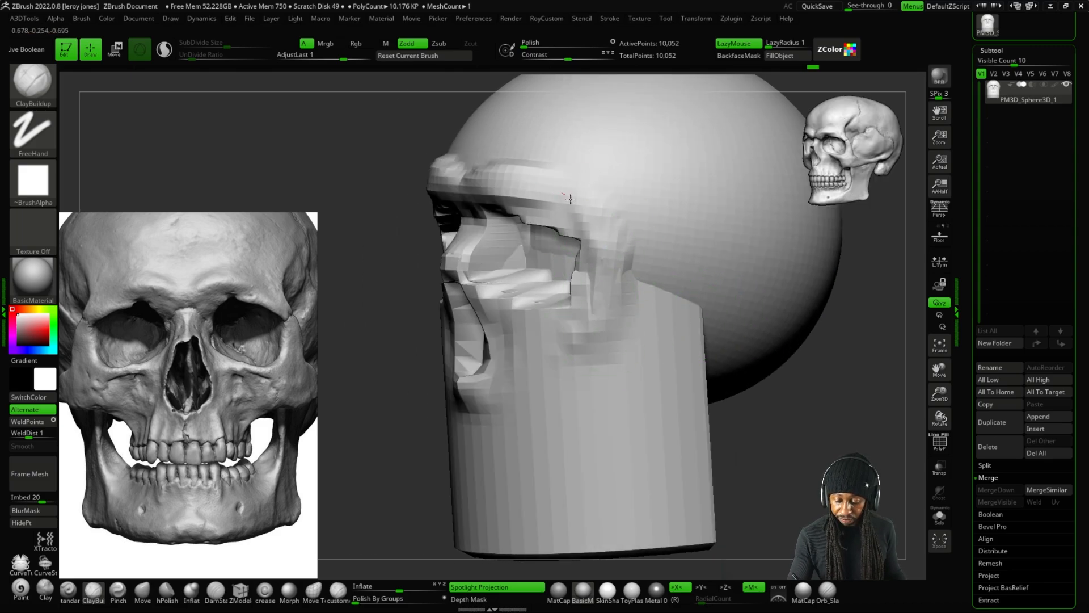
{"action": "mouse_move", "coordinate": [570, 199]}
{"action": "left_mouse_down"}
{"action": "mouse_move", "coordinate": [608, 267]}
{"action": "mouse_move", "coordinate": [611, 341]}
{"action": "left_mouse_up"}
{"action": "mouse_move", "coordinate": [811, 376]}
{"action": "left_mouse_down"}
{"action": "mouse_move", "coordinate": [856, 379]}
{"action": "mouse_move", "coordinate": [698, 371]}
{"action": "left_mouse_up"}
{"action": "key", "text": "plus"}
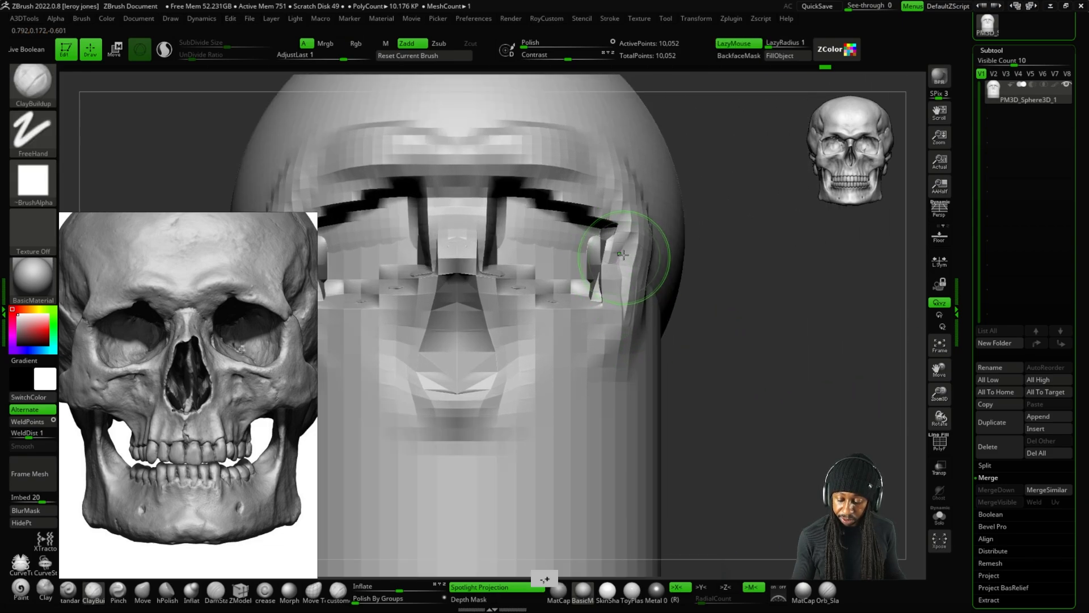
{"action": "mouse_move", "coordinate": [688, 280]}
{"action": "left_mouse_down"}
{"action": "mouse_move", "coordinate": [680, 338]}
{"action": "mouse_move", "coordinate": [703, 289]}
{"action": "mouse_move", "coordinate": [720, 339]}
{"action": "left_mouse_up"}
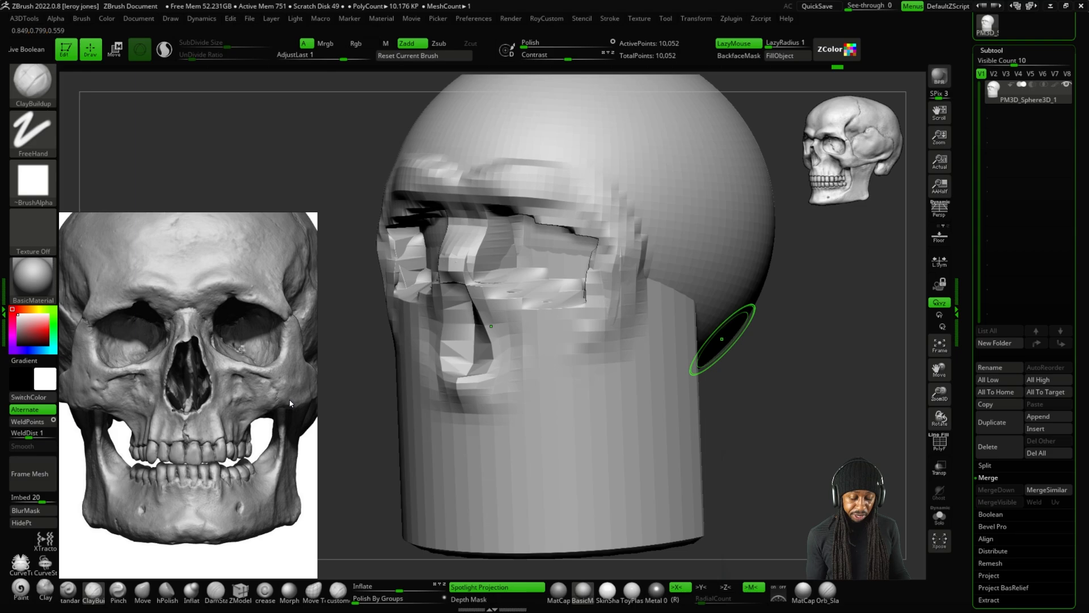
Bring up the three-quarter skull reference and build up the cheekbone below the outer corner of the eye socket.
{"action": "scroll", "coordinate": [274, 448], "scroll_direction": "down", "scroll_amount": 5}
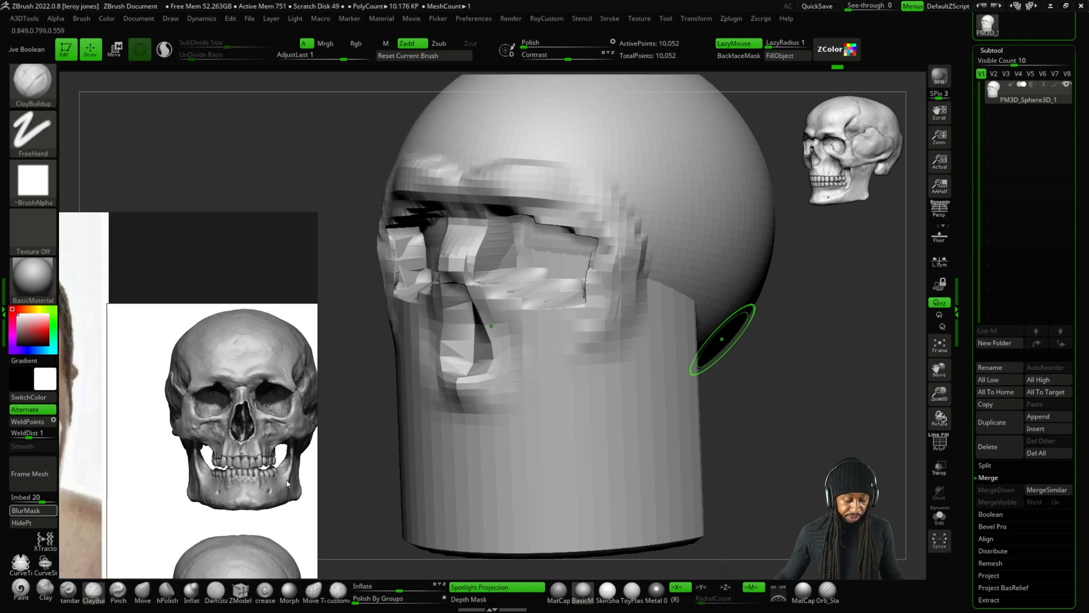
{"action": "middle_click_drag", "start_coordinate": [262, 474], "coordinate": [49, 435]}
{"action": "scroll", "coordinate": [195, 385], "scroll_direction": "up", "scroll_amount": 5}
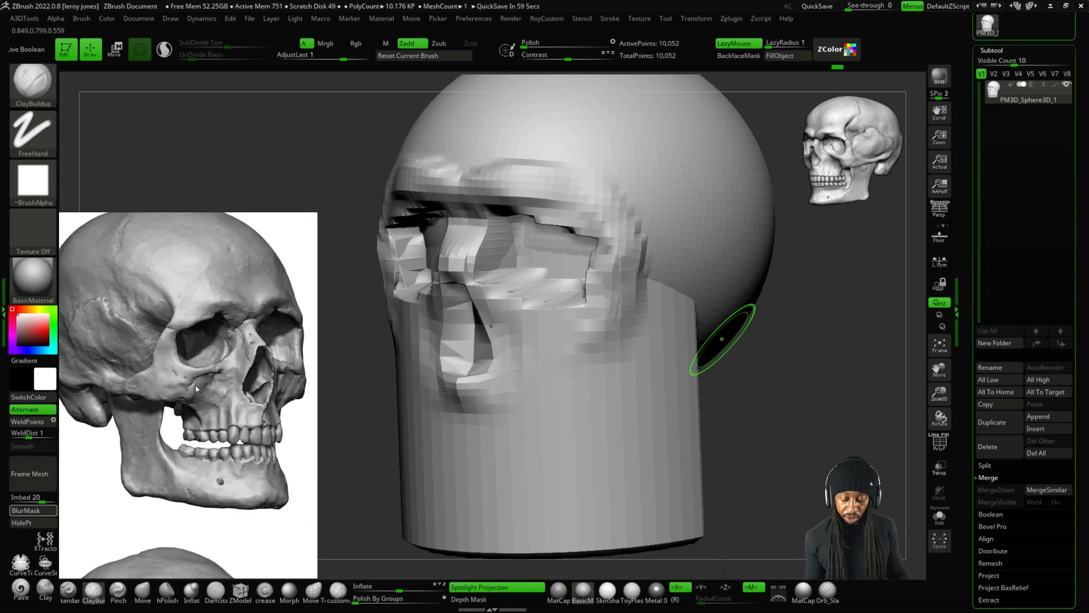
{"action": "left_click_drag", "start_coordinate": [851, 328], "coordinate": [790, 324]}
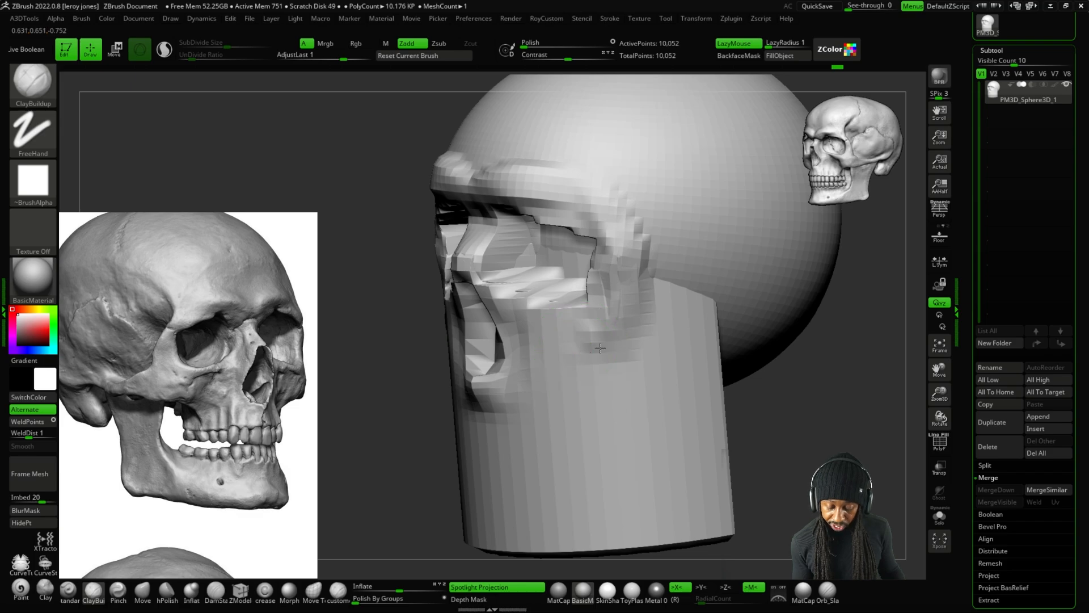
{"action": "left_click_drag", "start_coordinate": [611, 347], "coordinate": [599, 357]}
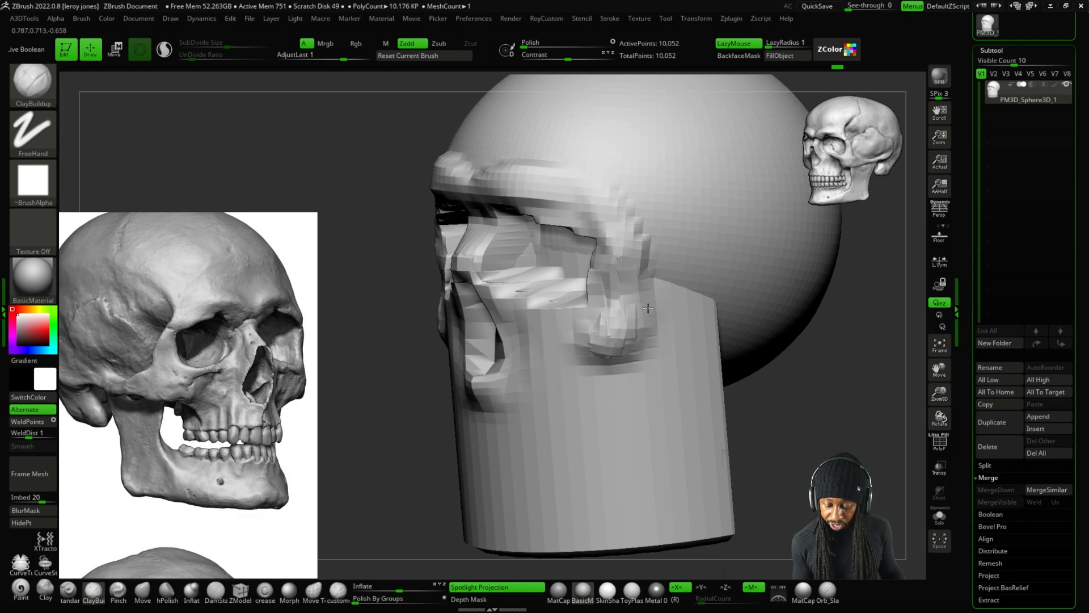
Build the zygomatic arch as a raised band running from the cheekbone back across the side of the cranium.
{"action": "key", "text": "minus"}
{"action": "left_click_drag", "start_coordinate": [797, 334], "coordinate": [729, 328]}
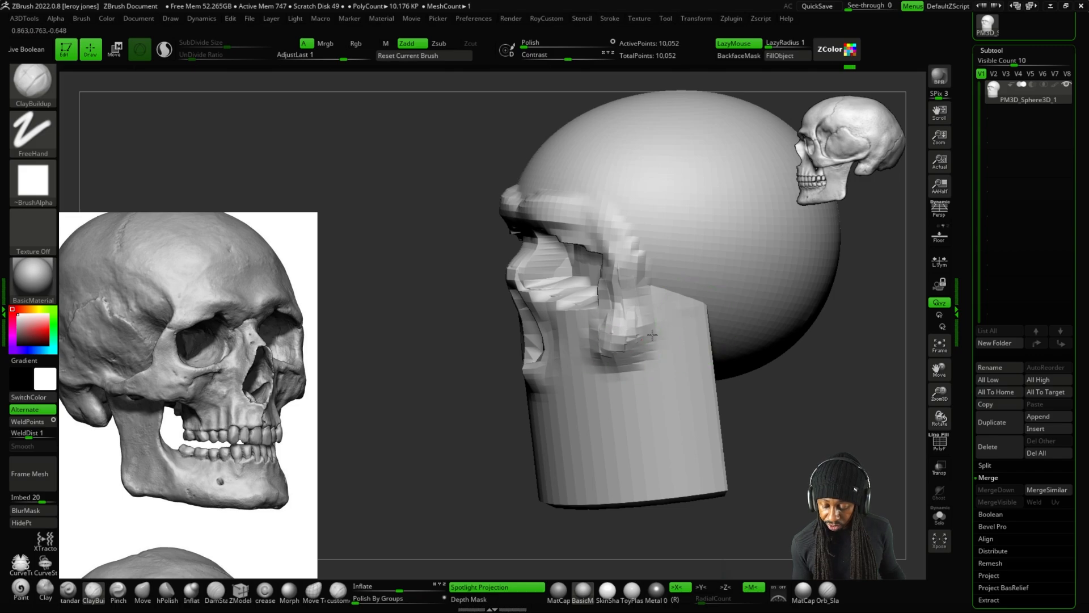
{"action": "mouse_move", "coordinate": [652, 334]}
{"action": "left_mouse_down"}
{"action": "mouse_move", "coordinate": [781, 280]}
{"action": "mouse_move", "coordinate": [759, 297]}
{"action": "mouse_move", "coordinate": [698, 284]}
{"action": "mouse_move", "coordinate": [789, 272]}
{"action": "mouse_move", "coordinate": [738, 301]}
{"action": "left_mouse_up"}
{"action": "key", "text": "bracketright"}
{"action": "key", "text": "plus"}
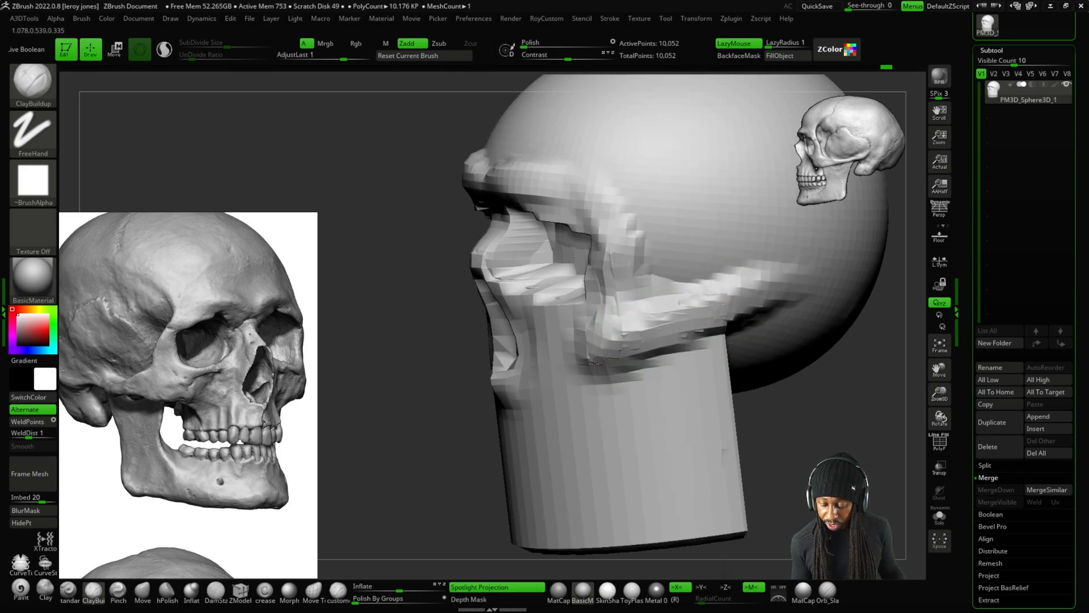
Refine the cheekbone and zygomatic arch with small clay strokes, checking their shape in three-quarter and profile views.
{"action": "key", "text": "minus"}
{"action": "mouse_move", "coordinate": [752, 363]}
{"action": "left_mouse_down", "text": "shift"}
{"action": "mouse_move", "coordinate": [802, 364]}
{"action": "mouse_move", "coordinate": [756, 383]}
{"action": "left_mouse_up", "text": "shift"}
{"action": "key", "text": "plus"}
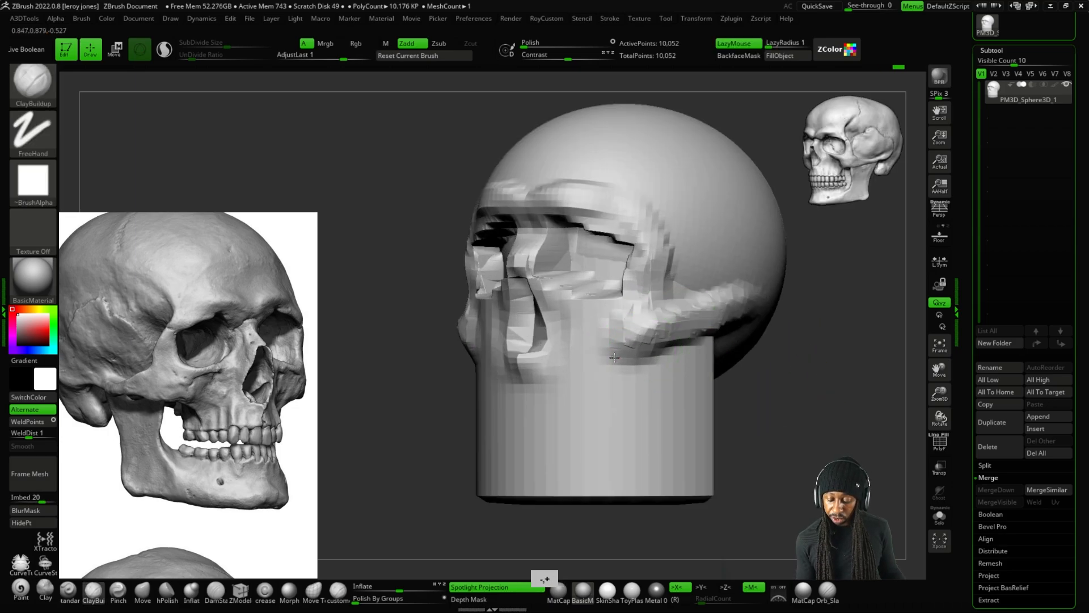
{"action": "right_click_drag", "start_coordinate": [672, 346], "coordinate": [769, 349]}
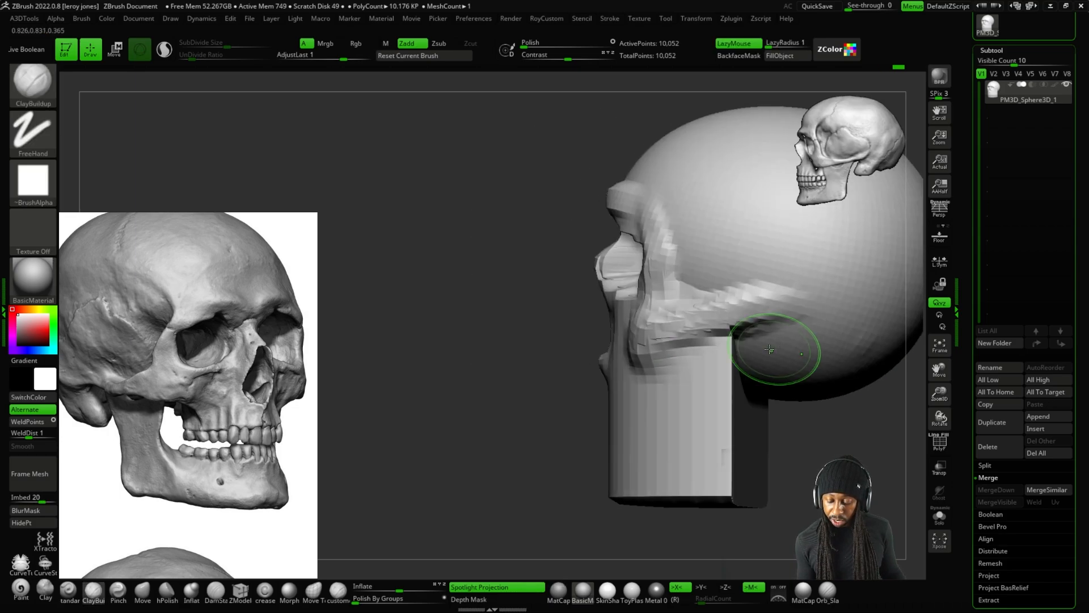
{"action": "key", "text": "plus"}
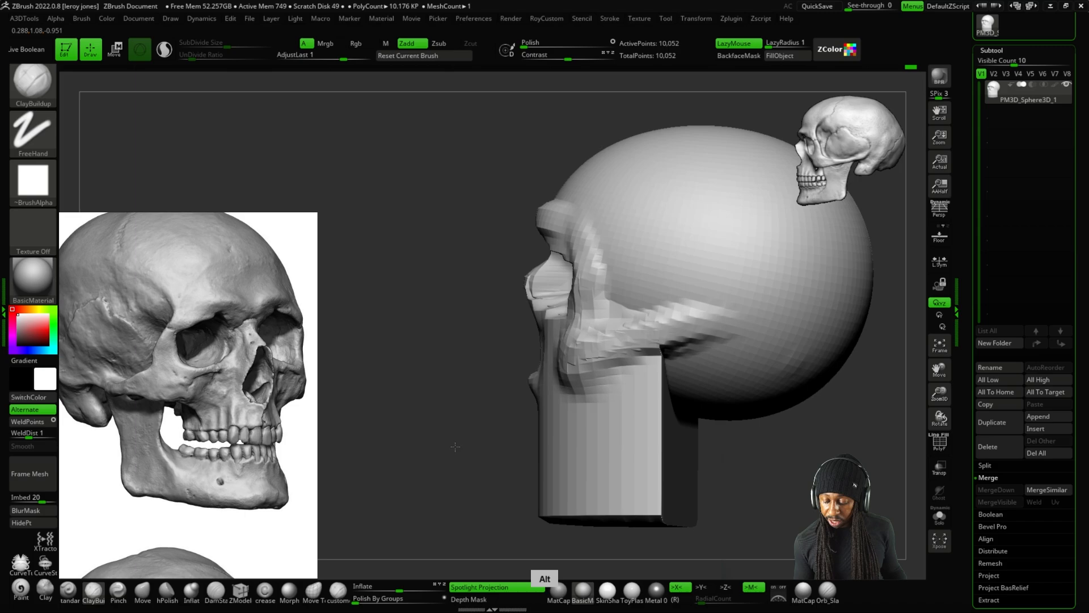
{"action": "key", "text": "minus"}
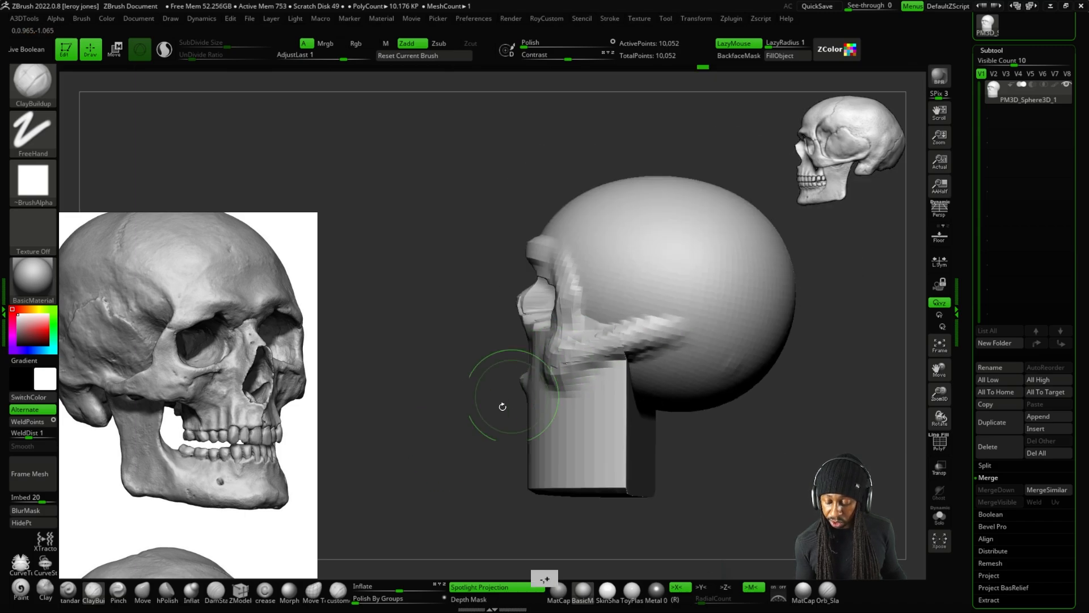
{"action": "left_click_drag", "start_coordinate": [501, 406], "coordinate": [539, 409], "text": "shift"}
{"action": "left_click_drag", "start_coordinate": [744, 387], "coordinate": [810, 367]}
{"action": "mouse_move", "coordinate": [696, 339]}
{"action": "left_mouse_down"}
{"action": "mouse_move", "coordinate": [656, 352]}
{"action": "mouse_move", "coordinate": [569, 457]}
{"action": "mouse_move", "coordinate": [674, 356]}
{"action": "mouse_move", "coordinate": [712, 380]}
{"action": "mouse_move", "coordinate": [717, 325]}
{"action": "left_mouse_up"}
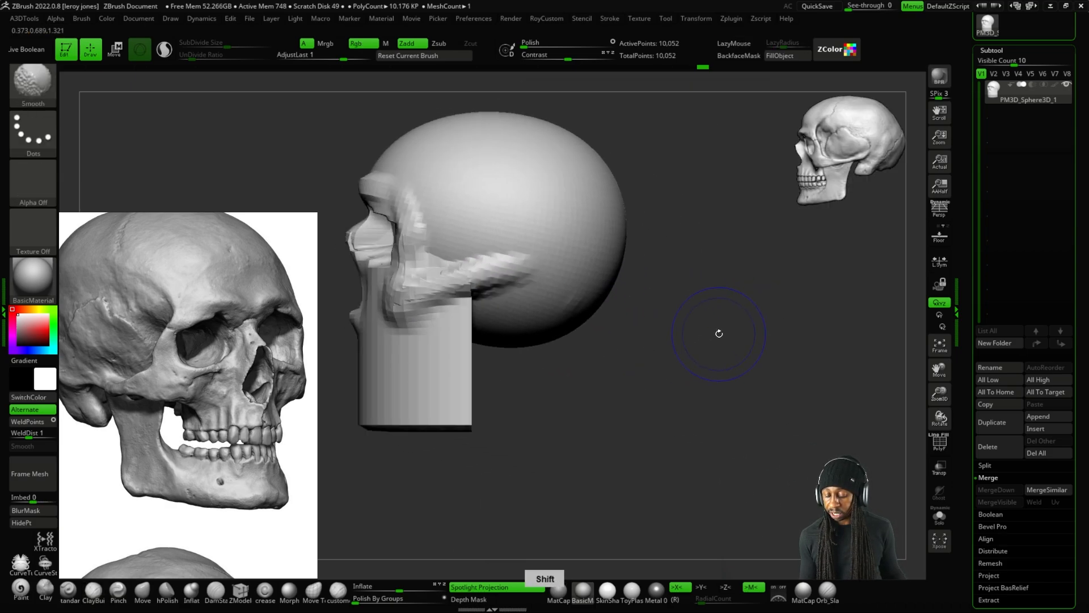
Sketch temporary annotation marks over the side view of the skull and clear them.
{"action": "key", "text": "ctrl+F1"}
{"action": "left_click_drag", "start_coordinate": [557, 406], "coordinate": [827, 398]}
{"action": "left_click_drag", "start_coordinate": [581, 470], "coordinate": [697, 441]}
{"action": "key", "text": "ctrl+F1"}
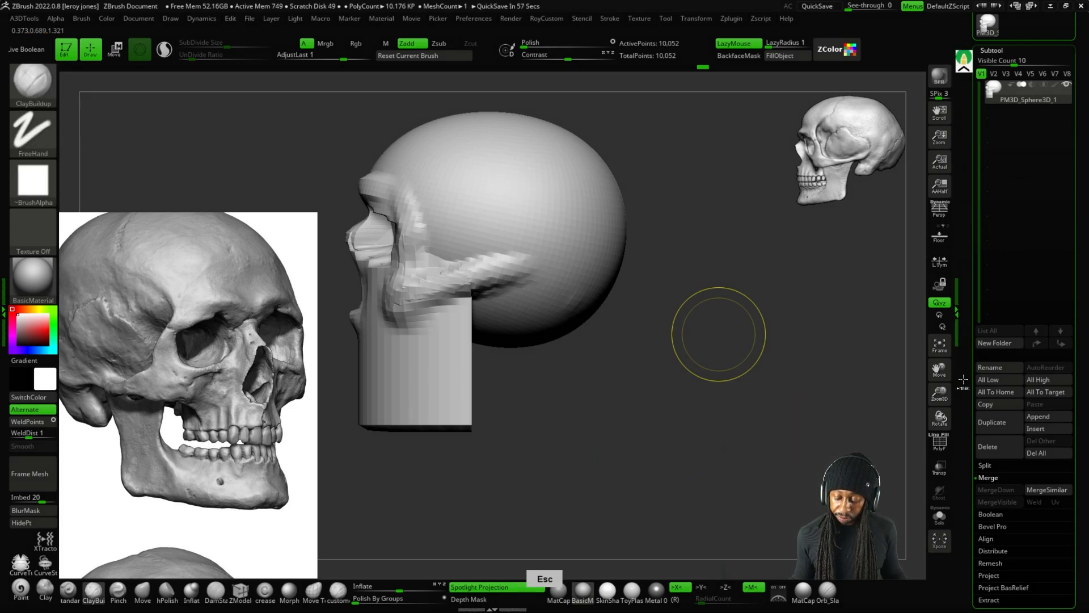
Add more clay to the cheekbone where the arch begins and touch up the outer orbital rim beside the temple.
{"action": "mouse_move", "coordinate": [718, 334]}
{"action": "left_mouse_down", "text": "alt"}
{"action": "mouse_move", "coordinate": [510, 296]}
{"action": "mouse_move", "coordinate": [737, 407]}
{"action": "left_mouse_up", "text": "alt"}
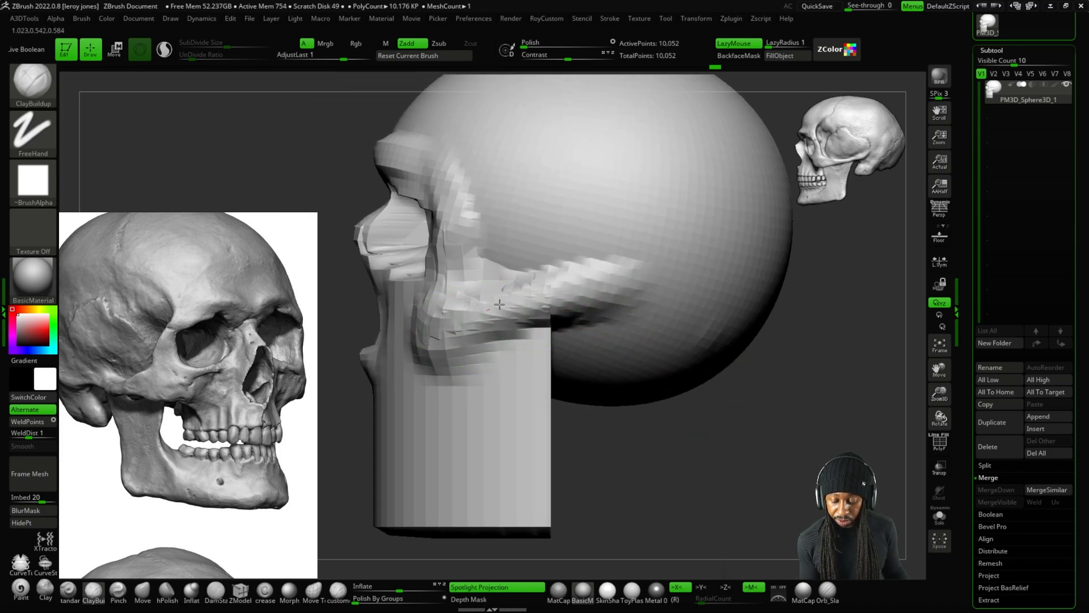
{"action": "right_click_drag", "start_coordinate": [539, 258], "coordinate": [681, 315], "text": "shift"}
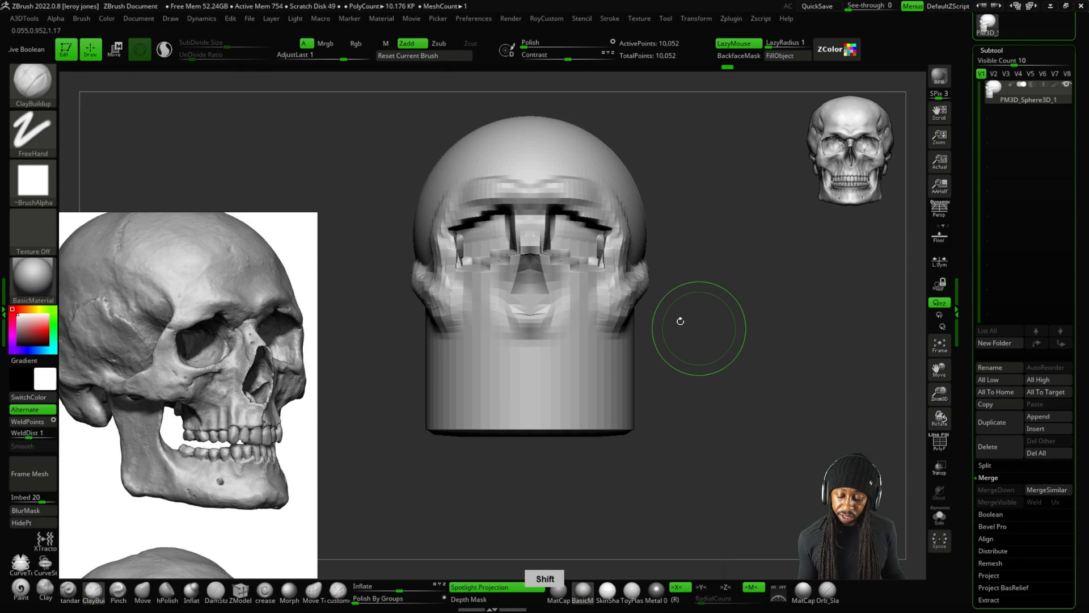
{"action": "right_click_drag", "start_coordinate": [684, 199], "coordinate": [607, 212]}
{"action": "key", "text": "plus"}
{"action": "key", "text": "plus"}
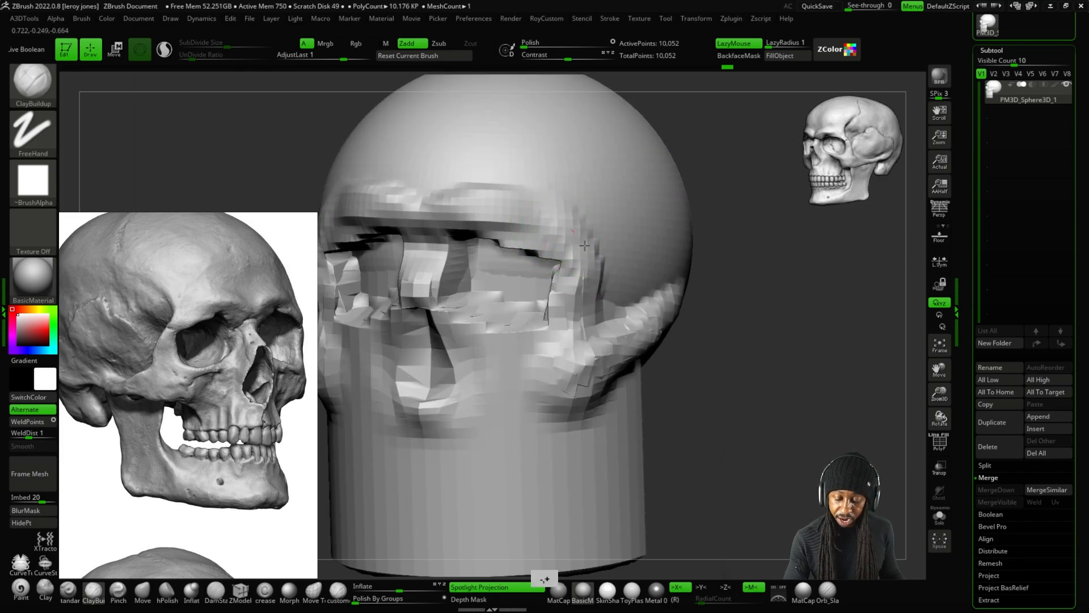
{"action": "right_click_drag", "start_coordinate": [656, 267], "coordinate": [742, 285]}
{"action": "mouse_move", "coordinate": [647, 296]}
{"action": "right_mouse_down", "text": "alt"}
{"action": "mouse_move", "coordinate": [684, 341]}
{"action": "mouse_move", "coordinate": [683, 372]}
{"action": "mouse_move", "coordinate": [702, 362]}
{"action": "mouse_move", "coordinate": [664, 265]}
{"action": "mouse_move", "coordinate": [643, 286]}
{"action": "right_mouse_up", "text": "alt"}
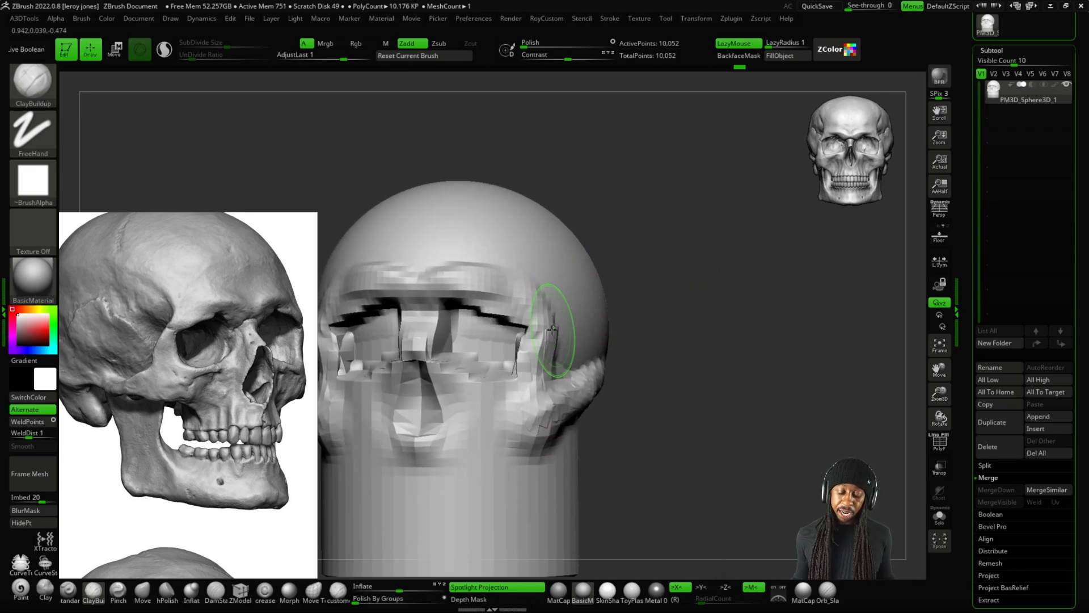
Trace the temporal line from the forehead down behind the eye socket on the three-quarter skull reference, then clear the annotation.
{"action": "key", "text": "ctrl+F1"}
{"action": "mouse_move", "coordinate": [121, 268]}
{"action": "left_mouse_down"}
{"action": "mouse_move", "coordinate": [139, 277]}
{"action": "mouse_move", "coordinate": [152, 349]}
{"action": "mouse_move", "coordinate": [138, 393]}
{"action": "left_mouse_up"}
{"action": "key", "text": "ctrl+shift+z"}
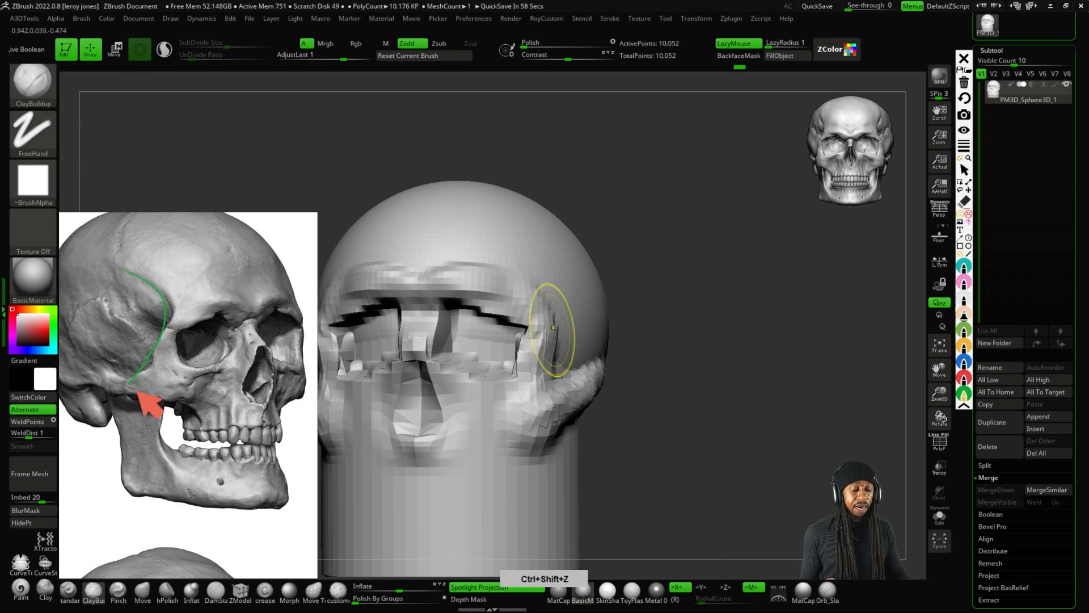
{"action": "key", "text": "ctrl+z"}
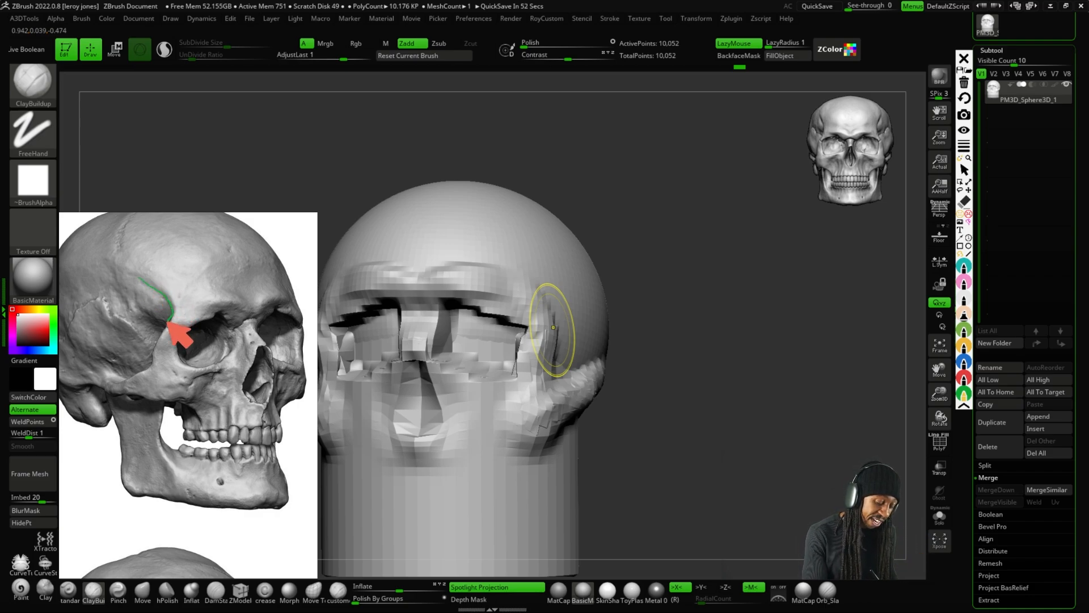
{"action": "left_click_drag", "start_coordinate": [168, 322], "coordinate": [152, 355]}
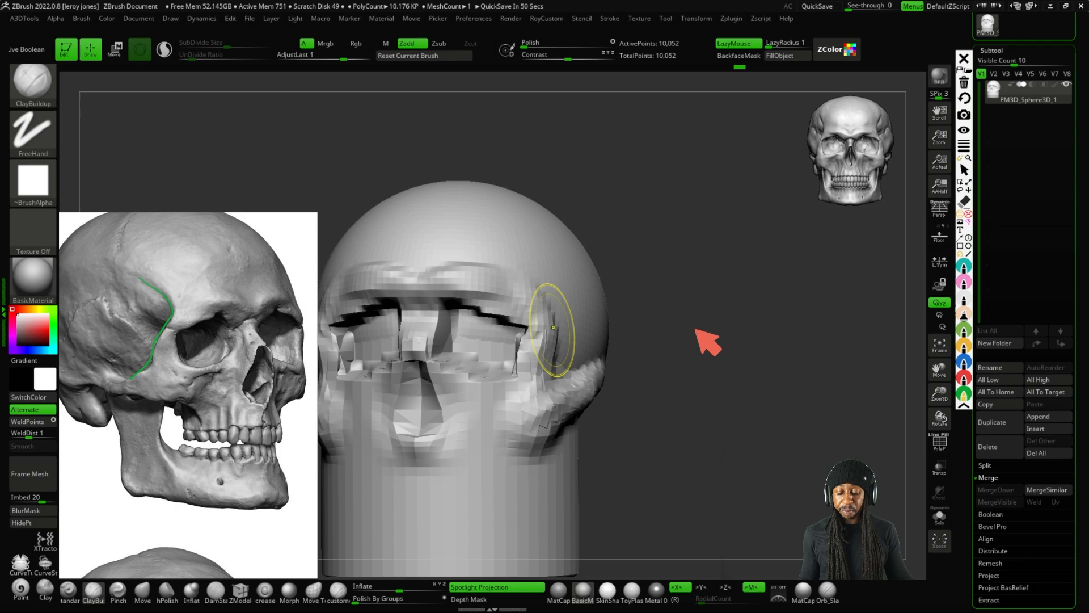
{"action": "key", "text": "ctrl+z"}
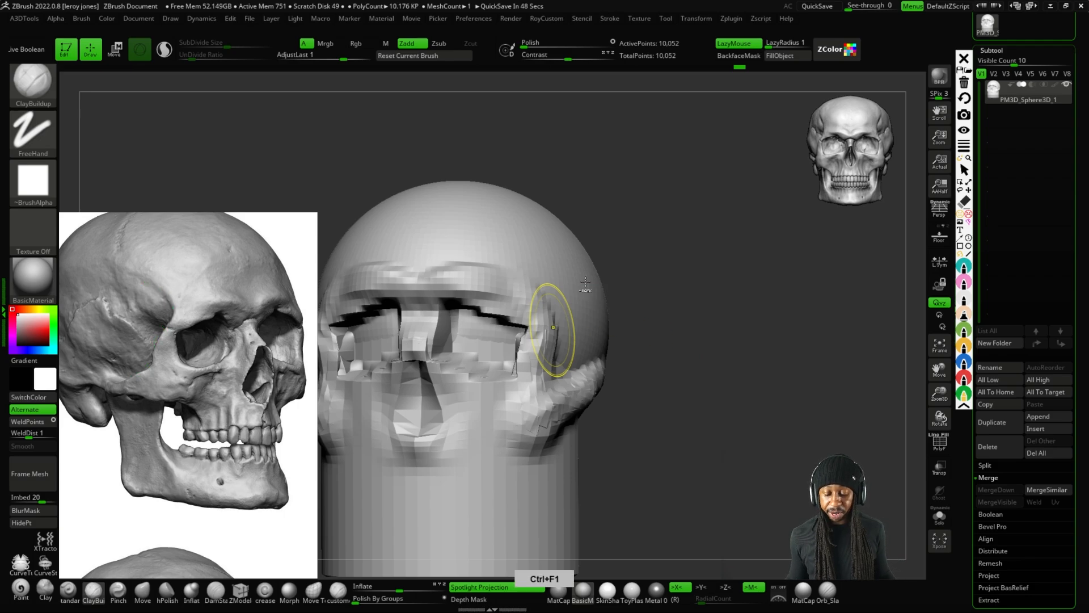
Mark the side of the cranium in the front view with a temporary annotation and clear it.
{"action": "mouse_move", "coordinate": [709, 304]}
{"action": "left_mouse_down", "text": "shift"}
{"action": "mouse_move", "coordinate": [698, 331]}
{"action": "mouse_move", "coordinate": [722, 296]}
{"action": "left_mouse_up", "text": "shift"}
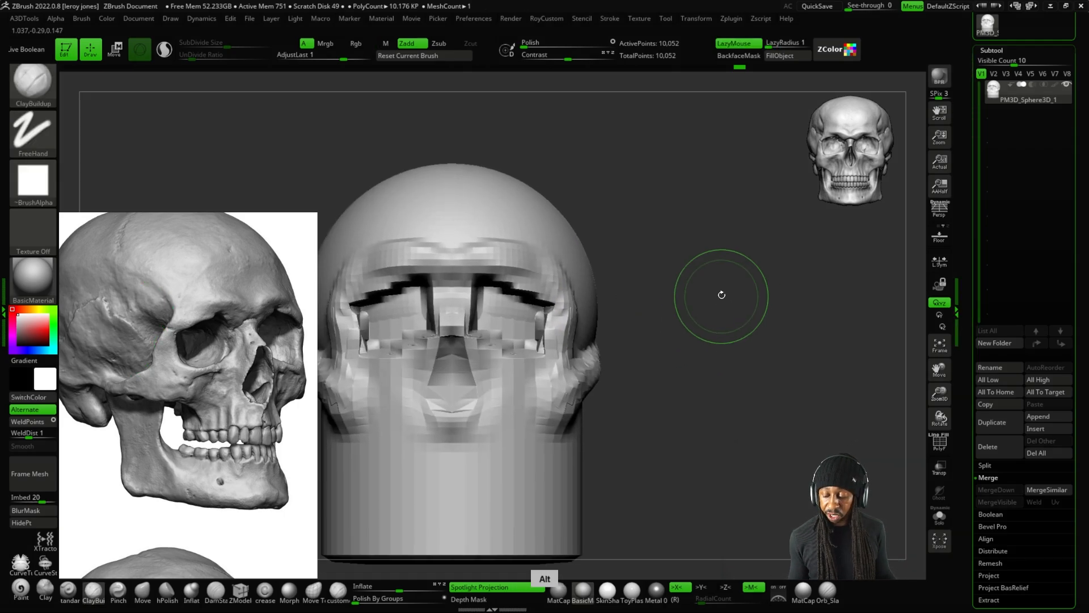
{"action": "key", "text": "ctrl+F1"}
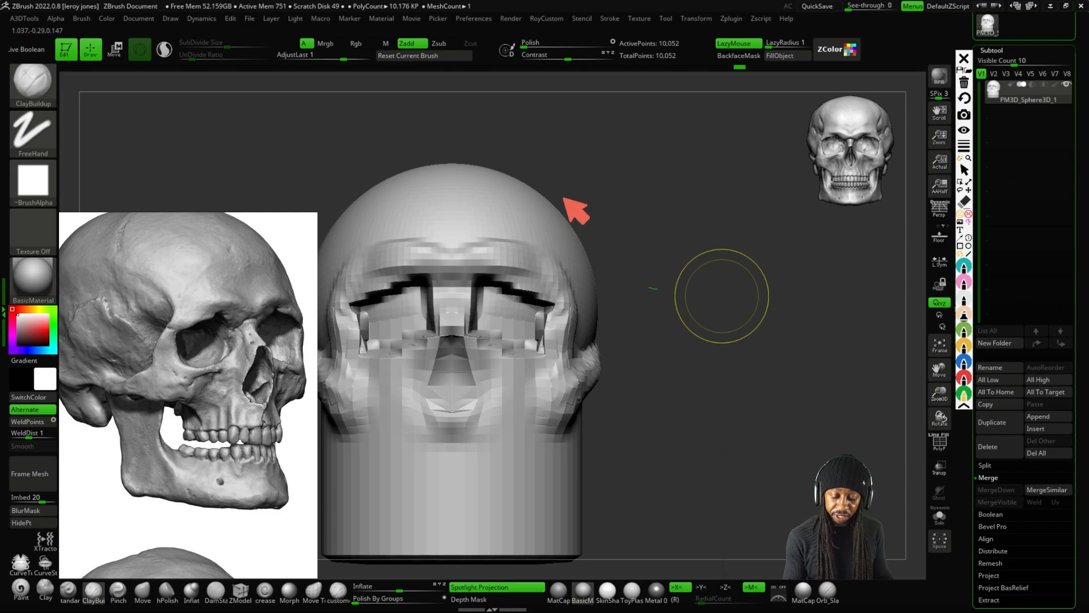
{"action": "mouse_move", "coordinate": [561, 198]}
{"action": "left_mouse_down"}
{"action": "mouse_move", "coordinate": [555, 232]}
{"action": "mouse_move", "coordinate": [589, 330]}
{"action": "mouse_move", "coordinate": [693, 287]}
{"action": "mouse_move", "coordinate": [753, 289]}
{"action": "mouse_move", "coordinate": [743, 292]}
{"action": "left_mouse_up"}
{"action": "key", "text": "ctrl+F1"}
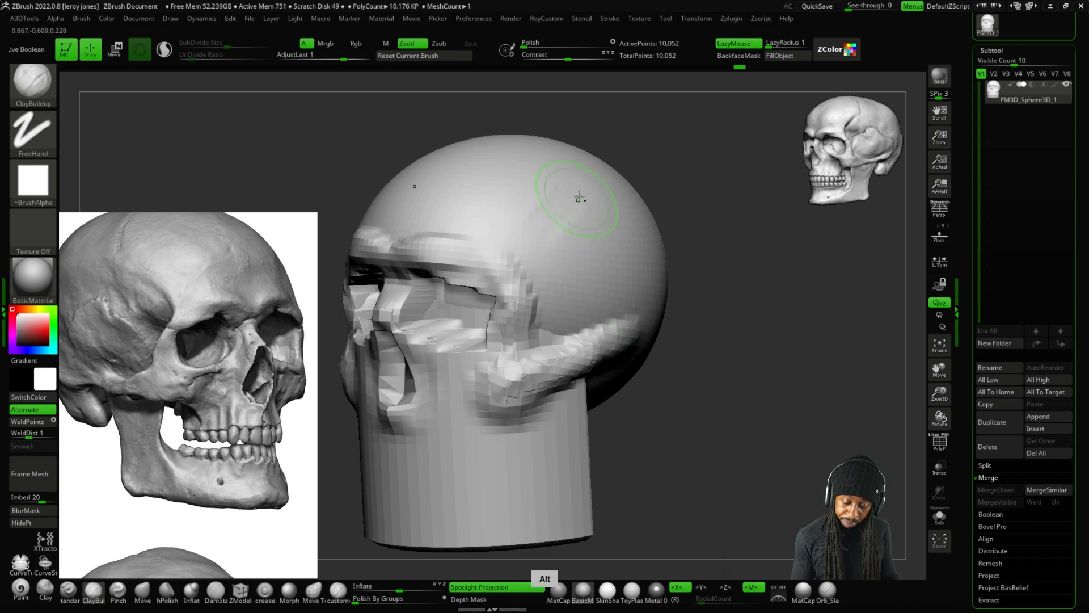
Carve the temple inward behind the orbital rim and above the zygomatic arch, forming the curved temporal line on the cranium.
{"action": "mouse_move", "coordinate": [561, 203]}
{"action": "left_mouse_down", "text": "alt"}
{"action": "mouse_move", "coordinate": [533, 269]}
{"action": "mouse_move", "coordinate": [542, 301]}
{"action": "mouse_move", "coordinate": [602, 302]}
{"action": "left_mouse_up", "text": "alt"}
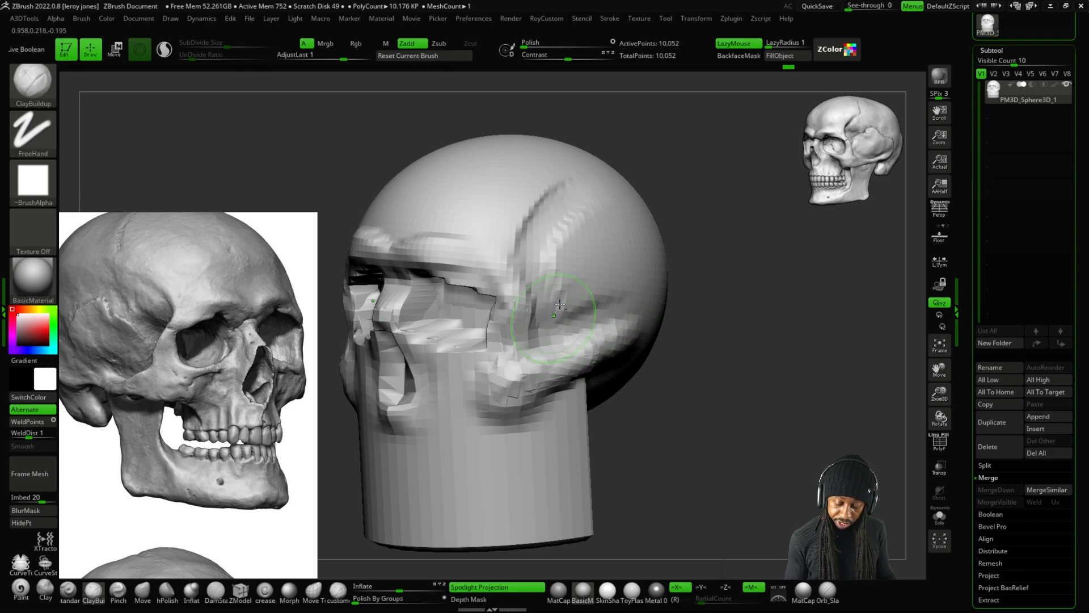
{"action": "left_click_drag", "start_coordinate": [789, 227], "coordinate": [702, 222]}
{"action": "left_click_drag", "start_coordinate": [551, 249], "coordinate": [562, 306], "text": "alt"}
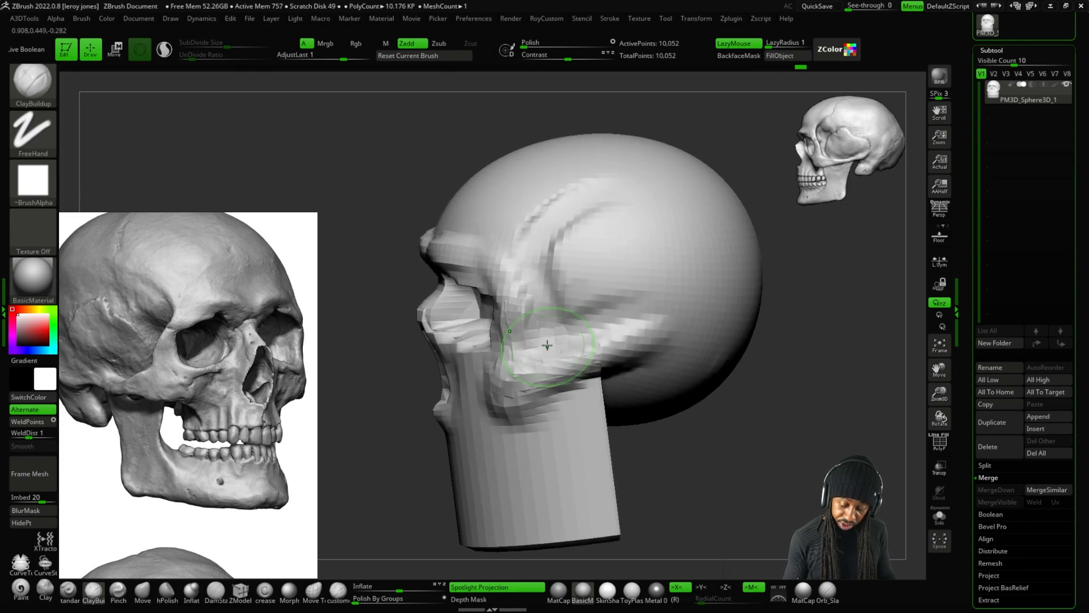
{"action": "mouse_move", "coordinate": [677, 287]}
{"action": "left_mouse_down", "text": "alt"}
{"action": "mouse_move", "coordinate": [567, 312]}
{"action": "mouse_move", "coordinate": [625, 263]}
{"action": "mouse_move", "coordinate": [587, 227]}
{"action": "mouse_move", "coordinate": [650, 275]}
{"action": "left_mouse_up", "text": "alt"}
{"action": "mouse_move", "coordinate": [811, 240]}
{"action": "left_mouse_down"}
{"action": "mouse_move", "coordinate": [885, 242]}
{"action": "mouse_move", "coordinate": [855, 255]}
{"action": "left_mouse_up"}
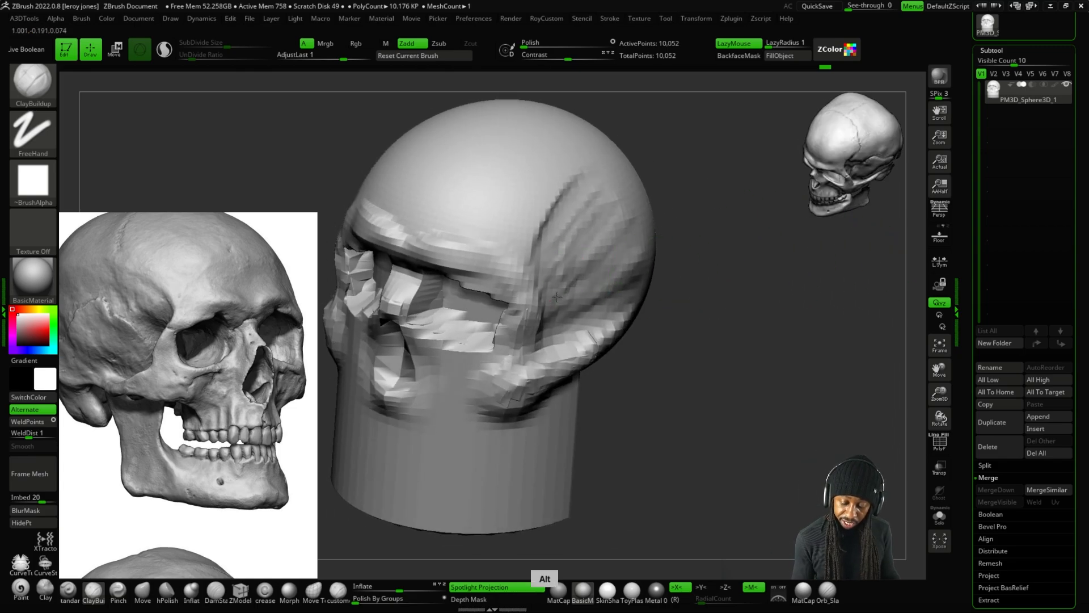
Deepen the temple hollow behind the temporal line and build up the zygomatic arch beneath it on the side of the skull.
{"action": "mouse_move", "coordinate": [579, 225]}
{"action": "left_mouse_down", "text": "alt"}
{"action": "mouse_move", "coordinate": [545, 266]}
{"action": "mouse_move", "coordinate": [617, 210]}
{"action": "left_mouse_up", "text": "alt"}
{"action": "mouse_move", "coordinate": [619, 288]}
{"action": "left_mouse_down"}
{"action": "mouse_move", "coordinate": [570, 244]}
{"action": "mouse_move", "coordinate": [553, 261]}
{"action": "left_mouse_up"}
{"action": "left_click_drag", "start_coordinate": [717, 258], "coordinate": [684, 256]}
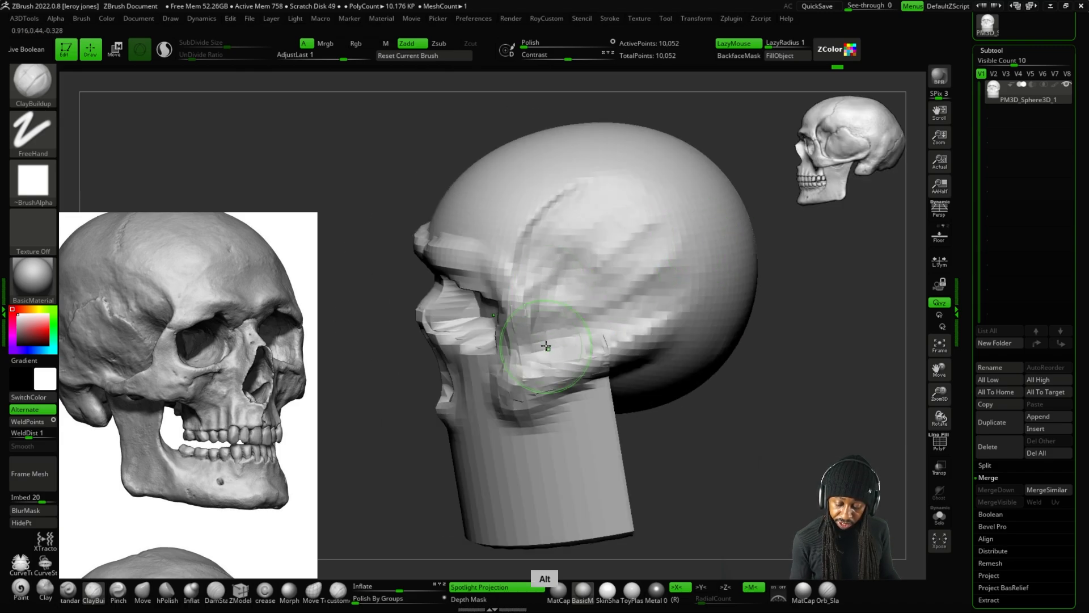
{"action": "left_click_drag", "start_coordinate": [797, 325], "coordinate": [821, 356], "text": "shift"}
{"action": "left_click_drag", "start_coordinate": [860, 384], "coordinate": [672, 385], "text": "alt"}
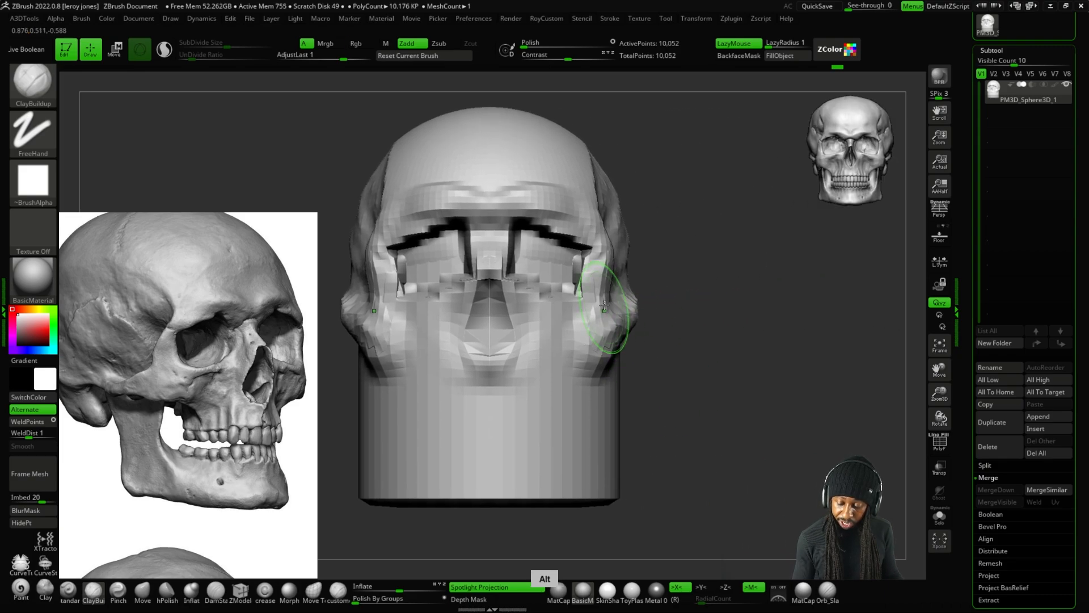
{"action": "left_click_drag", "start_coordinate": [737, 316], "coordinate": [590, 341]}
Refine the transition between the outer orbital rim, cheekbone and temple, cleaning up the lower edge of the zygomatic arch.
{"action": "left_click_drag", "start_coordinate": [737, 374], "coordinate": [788, 425], "text": "shift"}
{"action": "left_click_drag", "start_coordinate": [693, 408], "coordinate": [789, 428], "text": "alt"}
{"action": "left_click_drag", "start_coordinate": [675, 387], "coordinate": [687, 342]}
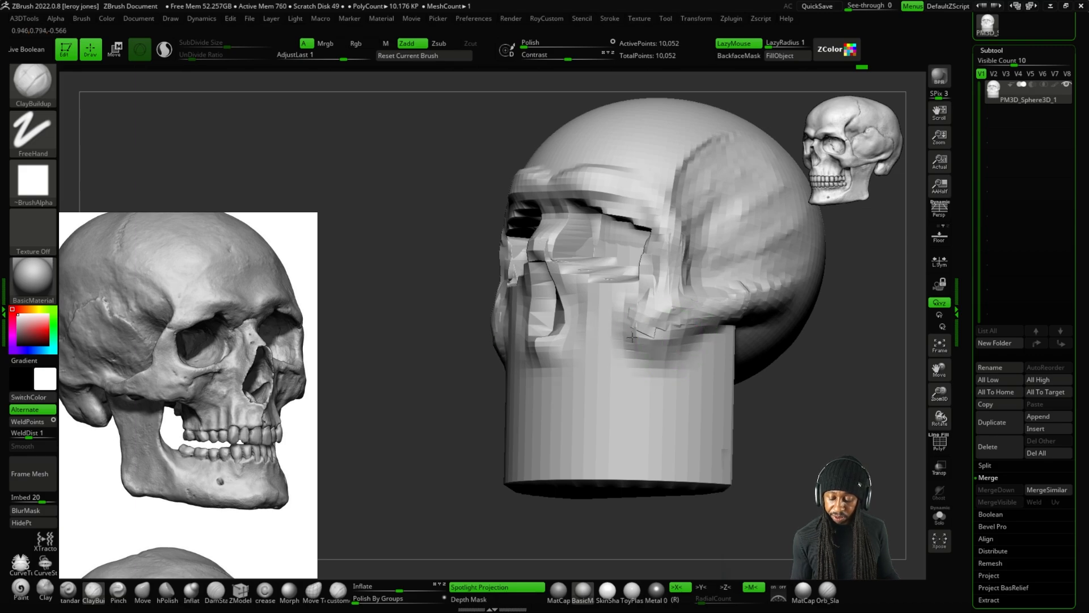
{"action": "left_click_drag", "start_coordinate": [746, 365], "coordinate": [809, 370], "text": "shift"}
{"action": "left_click_drag", "start_coordinate": [712, 365], "coordinate": [734, 382]}
{"action": "left_click_drag", "start_coordinate": [694, 414], "coordinate": [696, 388], "text": "alt"}
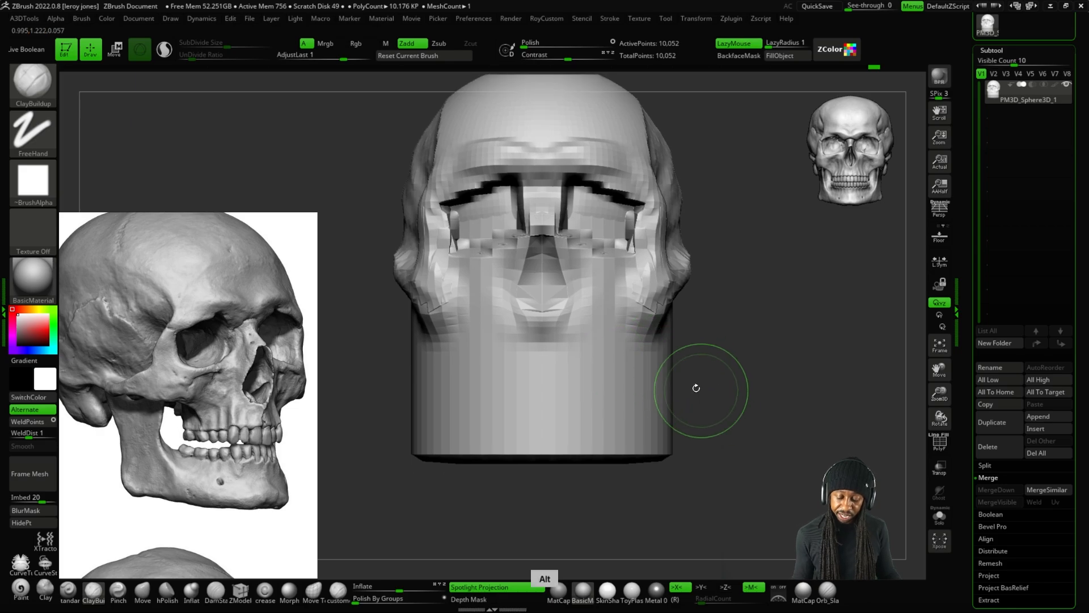
{"action": "left_click_drag", "start_coordinate": [675, 434], "coordinate": [704, 420]}
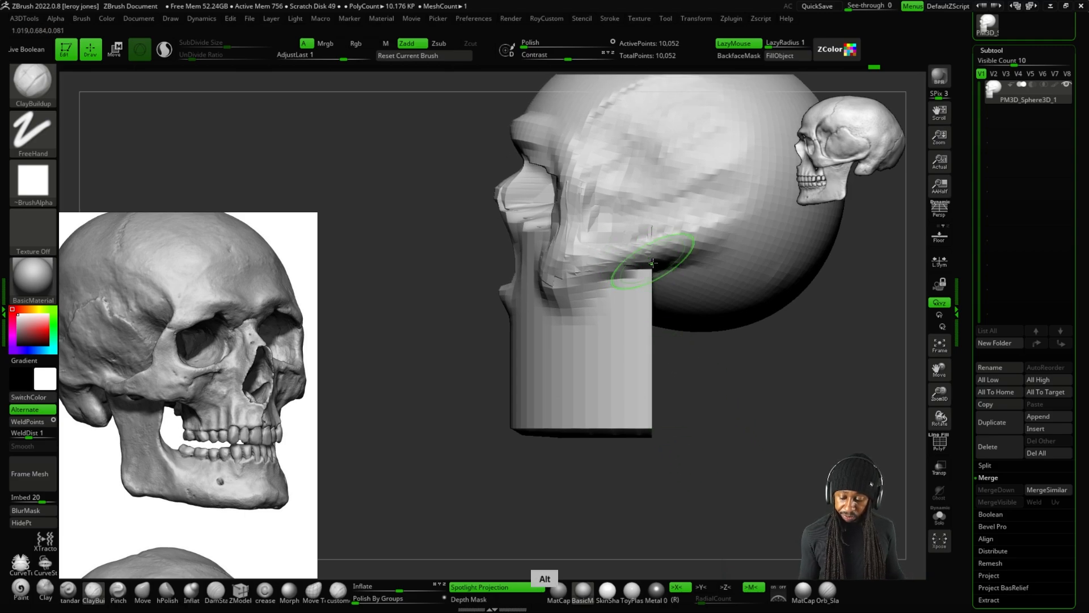
Outline the maxilla from the nasal bridge past the cheekbone to the upper teeth on the three-quarter skull reference, then clear the annotation.
{"action": "scroll", "coordinate": [670, 317], "scroll_direction": "down", "scroll_amount": 5}
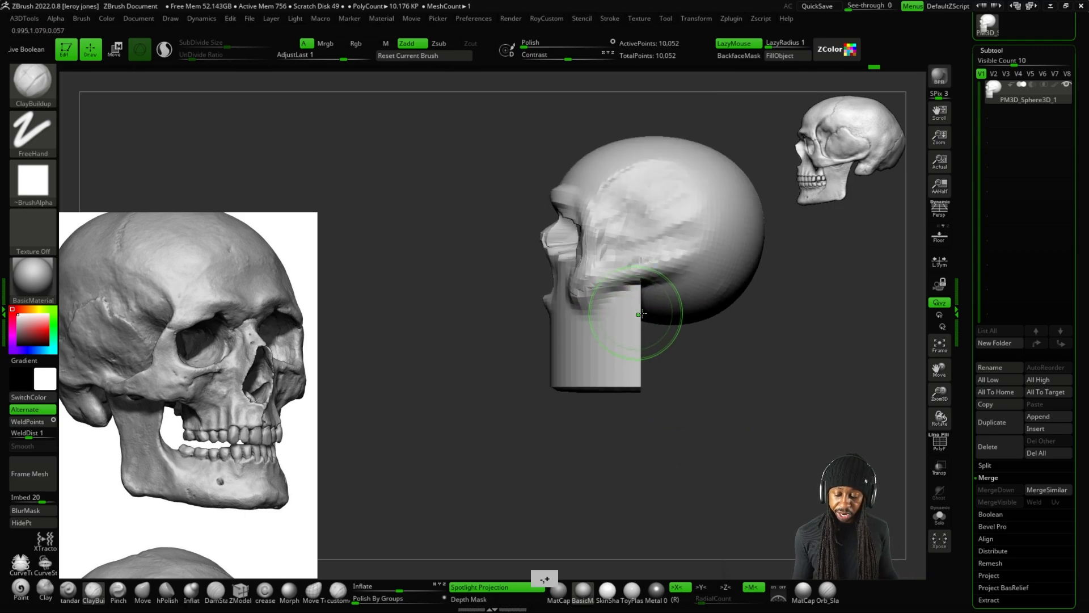
{"action": "left_click_drag", "start_coordinate": [706, 349], "coordinate": [751, 376]}
{"action": "scroll", "coordinate": [570, 315], "scroll_direction": "up", "scroll_amount": 5}
{"action": "scroll", "coordinate": [569, 294], "scroll_direction": "up", "scroll_amount": 5}
{"action": "scroll", "coordinate": [719, 299], "scroll_direction": "down", "scroll_amount": 1}
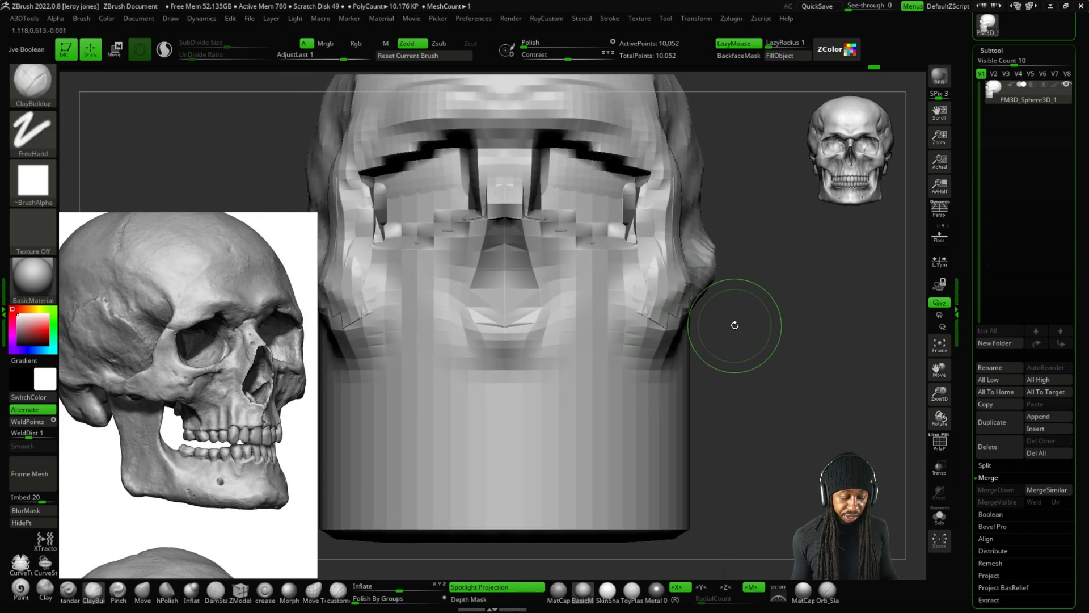
{"action": "left_click_drag", "start_coordinate": [732, 321], "coordinate": [757, 333], "text": "alt"}
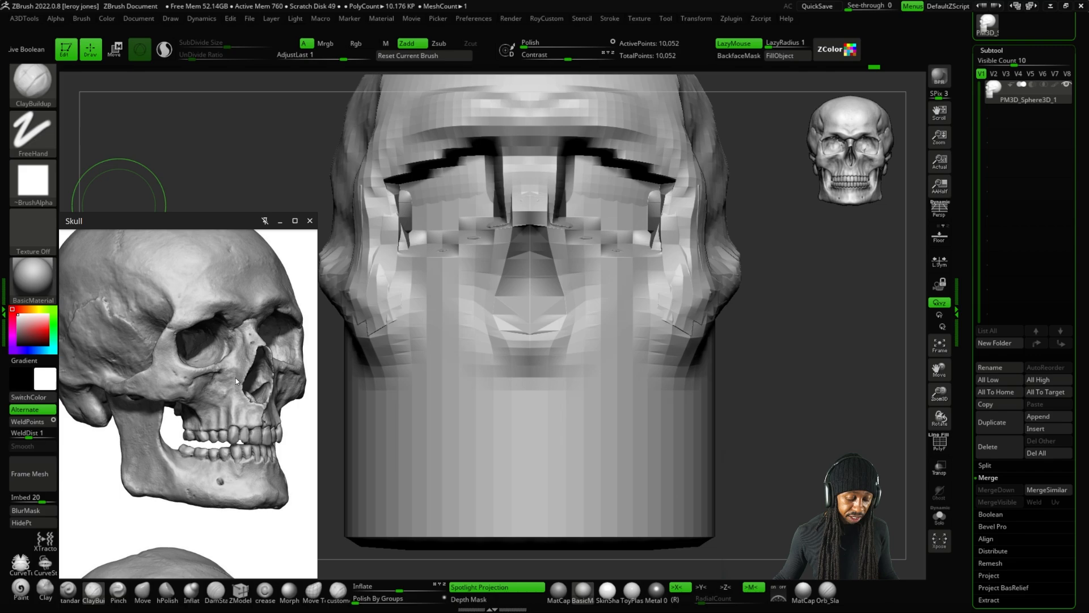
{"action": "key", "text": "ctrl+F1"}
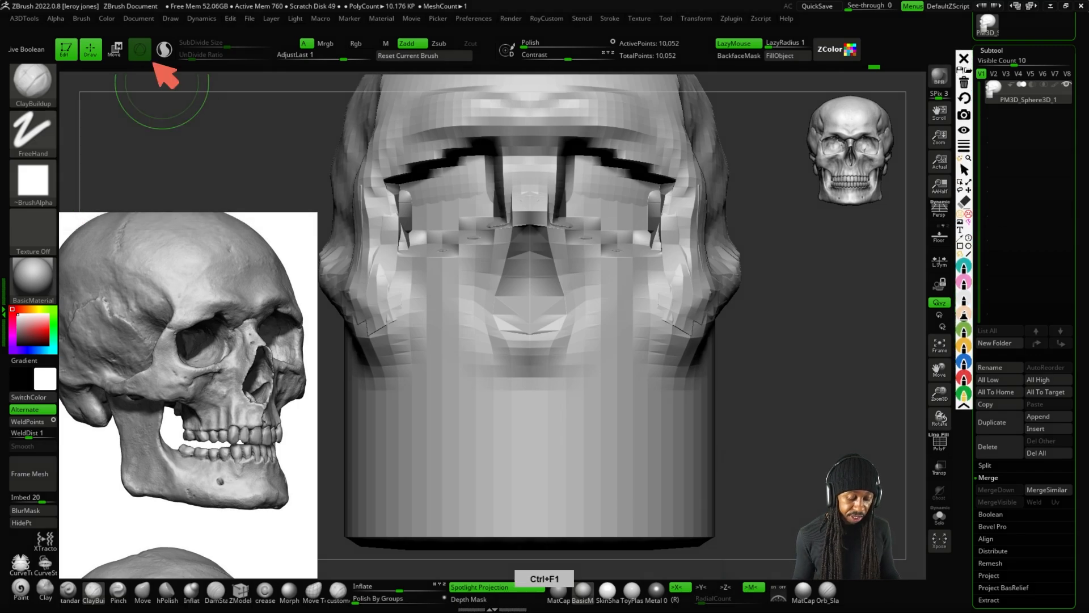
{"action": "left_click_drag", "start_coordinate": [252, 324], "coordinate": [234, 327]}
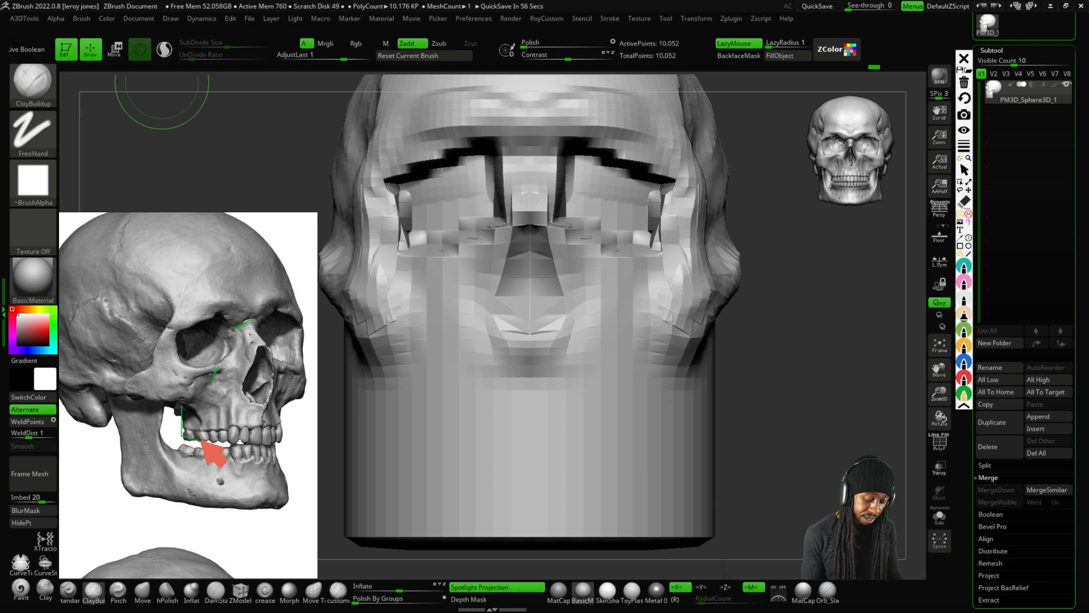
{"action": "left_click_drag", "start_coordinate": [277, 444], "coordinate": [282, 414]}
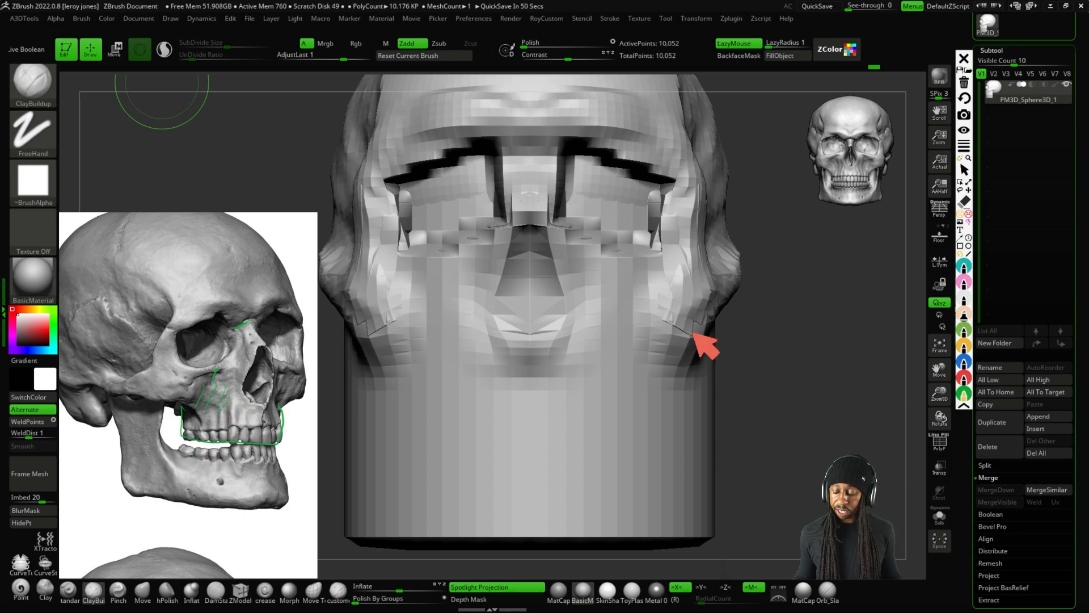
{"action": "key", "text": "ctrl+F1"}
{"action": "key", "text": "ctrl+F1"}
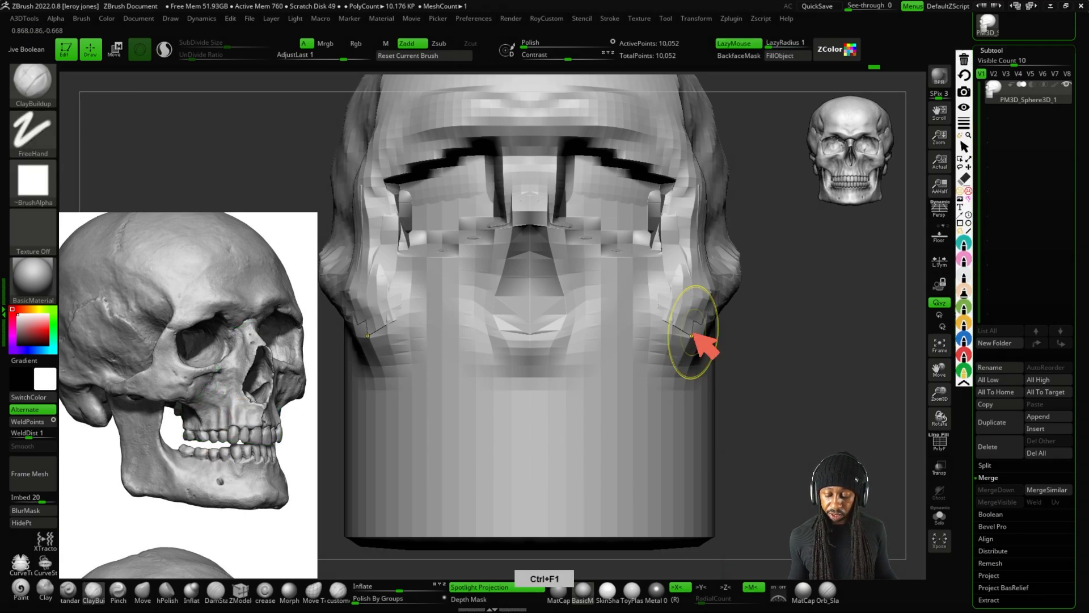
{"action": "key", "text": "Escape"}
Build up the maxilla with clay strokes from beside the nasal cavity down below the cheekbones toward the mouth area.
{"action": "mouse_move", "coordinate": [692, 334]}
{"action": "right_mouse_down"}
{"action": "mouse_move", "coordinate": [798, 336]}
{"action": "mouse_move", "coordinate": [737, 360]}
{"action": "mouse_move", "coordinate": [662, 308]}
{"action": "right_mouse_up"}
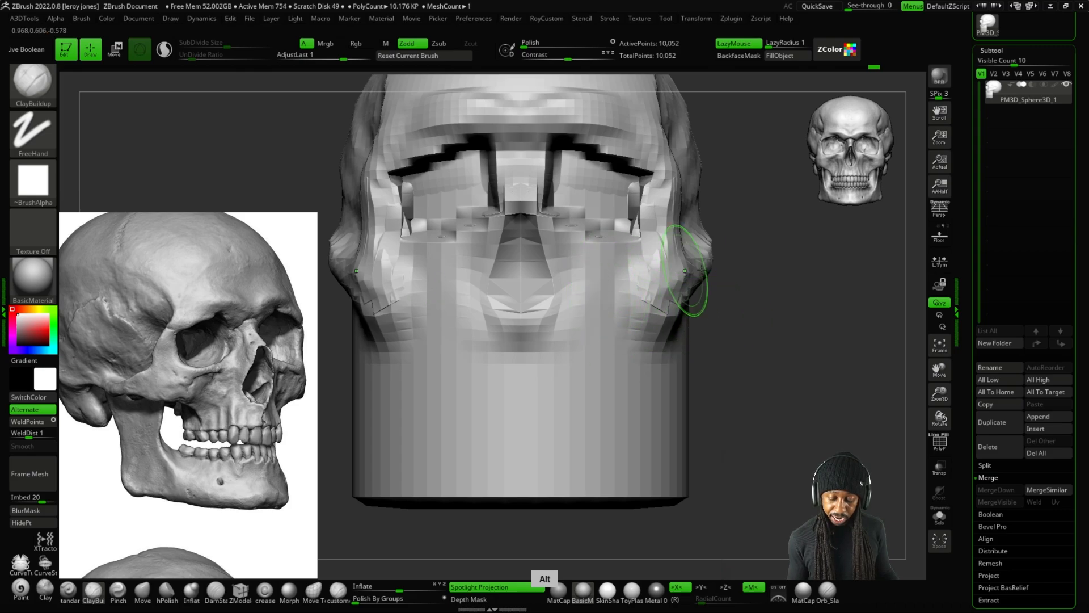
{"action": "right_click_drag", "start_coordinate": [732, 295], "coordinate": [737, 277], "text": "alt"}
{"action": "right_click_drag", "start_coordinate": [634, 311], "coordinate": [608, 287], "text": "alt"}
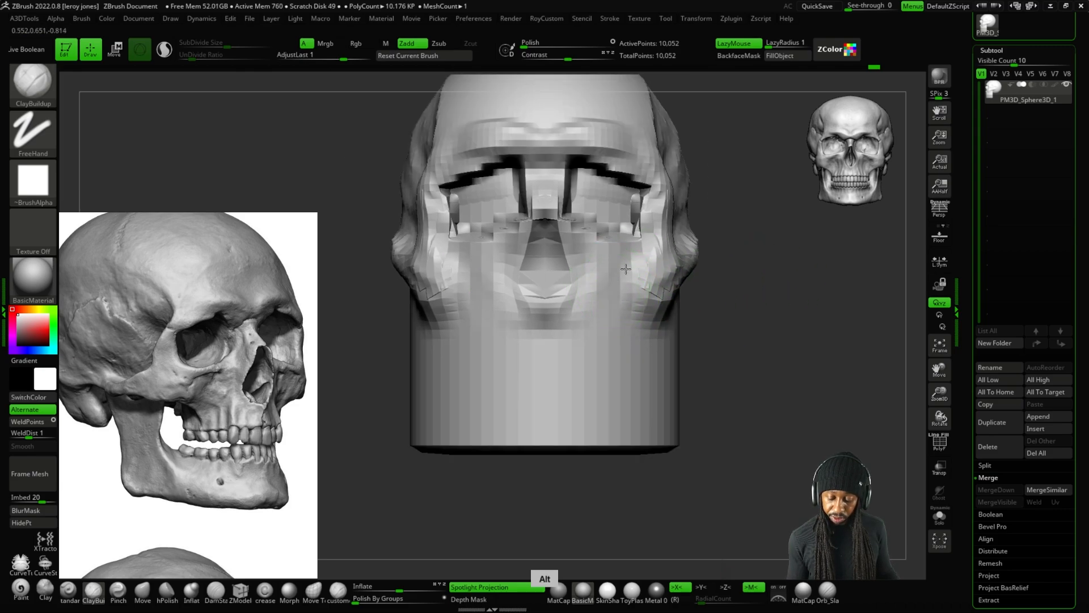
{"action": "mouse_move", "coordinate": [586, 272]}
{"action": "left_mouse_down"}
{"action": "mouse_move", "coordinate": [619, 306]}
{"action": "mouse_move", "coordinate": [612, 286]}
{"action": "mouse_move", "coordinate": [622, 331]}
{"action": "left_mouse_up"}
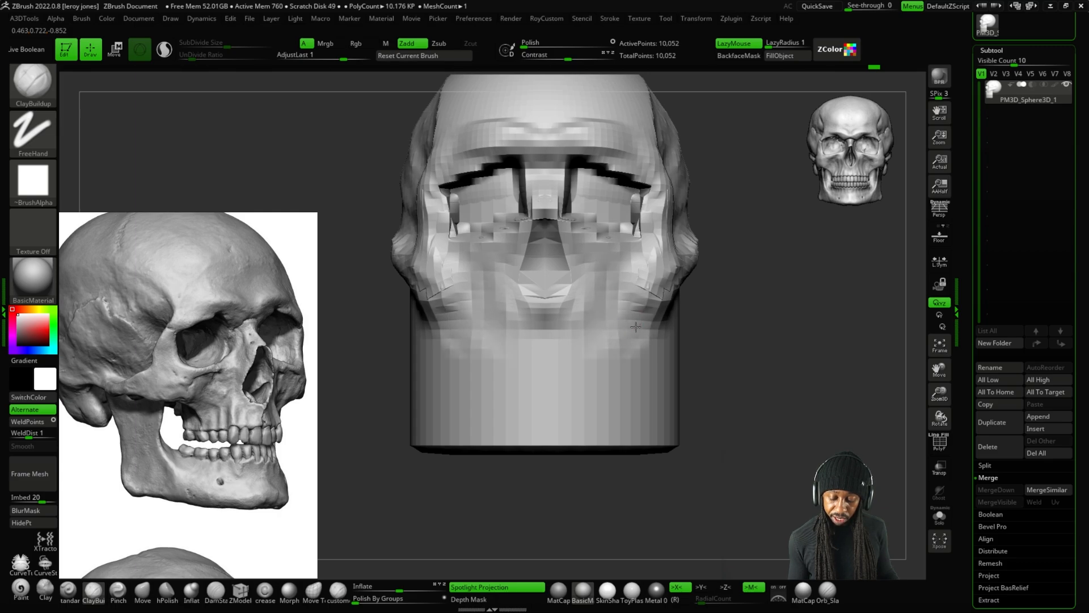
{"action": "left_click_drag", "start_coordinate": [593, 297], "coordinate": [593, 273]}
{"action": "mouse_move", "coordinate": [700, 294]}
{"action": "left_mouse_down"}
{"action": "mouse_move", "coordinate": [613, 303]}
{"action": "mouse_move", "coordinate": [638, 323]}
{"action": "left_mouse_up"}
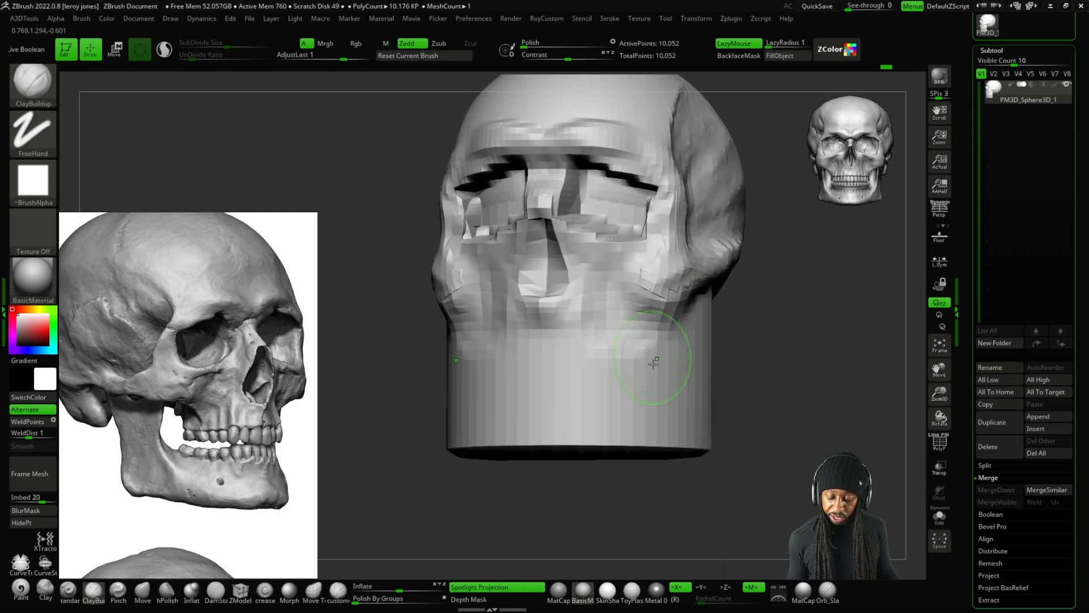
{"action": "mouse_move", "coordinate": [695, 352]}
{"action": "left_mouse_down", "text": "shift"}
{"action": "mouse_move", "coordinate": [730, 341]}
{"action": "mouse_move", "coordinate": [726, 322]}
{"action": "left_mouse_up", "text": "shift"}
Try to carve vertical hollows into both sides of the cylinder below the cheekbones to separate the maxilla.
{"action": "mouse_move", "coordinate": [638, 338]}
{"action": "left_mouse_down", "text": "alt"}
{"action": "mouse_move", "coordinate": [627, 363]}
{"action": "mouse_move", "coordinate": [622, 332]}
{"action": "mouse_move", "coordinate": [617, 366]}
{"action": "mouse_move", "coordinate": [618, 343]}
{"action": "left_mouse_up", "text": "alt"}
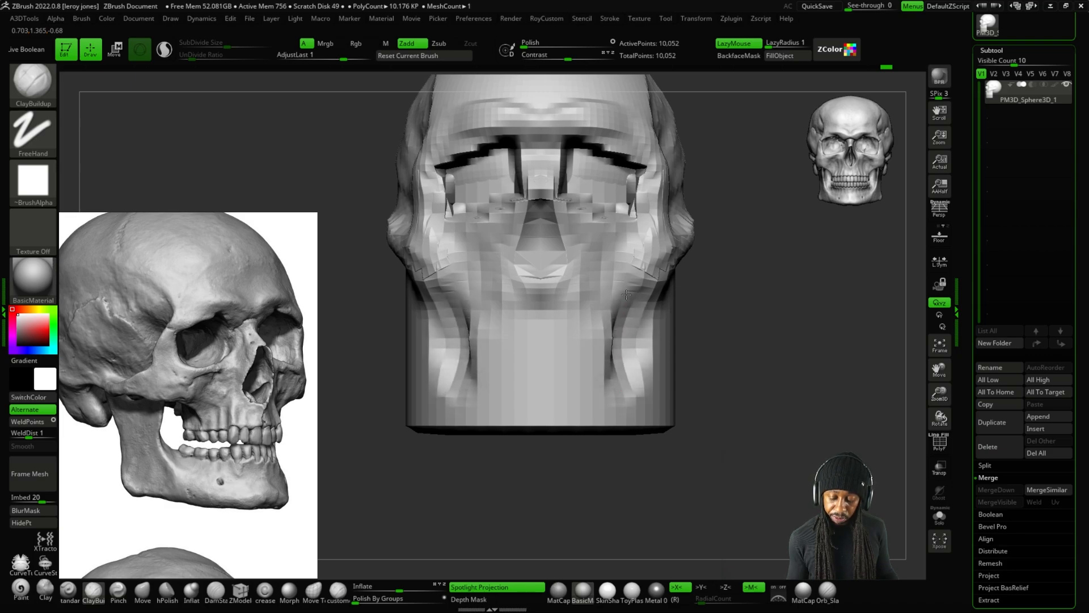
{"action": "left_click_drag", "start_coordinate": [626, 294], "coordinate": [638, 363]}
{"action": "left_click_drag", "start_coordinate": [755, 335], "coordinate": [752, 298], "text": "alt"}
{"action": "mouse_move", "coordinate": [751, 298]}
{"action": "left_mouse_down"}
{"action": "mouse_move", "coordinate": [675, 298]}
{"action": "mouse_move", "coordinate": [740, 295]}
{"action": "left_mouse_up"}
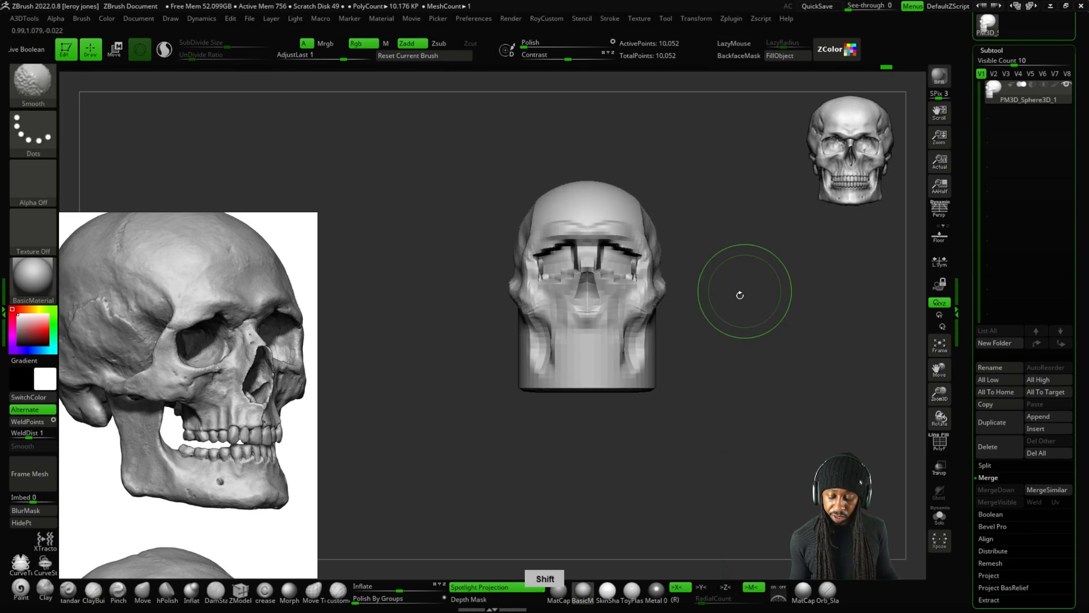
{"action": "left_click_drag", "start_coordinate": [678, 331], "coordinate": [635, 311], "text": "alt"}
{"action": "mouse_move", "coordinate": [776, 301]}
{"action": "left_mouse_down"}
{"action": "mouse_move", "coordinate": [812, 301]}
{"action": "mouse_move", "coordinate": [771, 298]}
{"action": "left_mouse_up"}
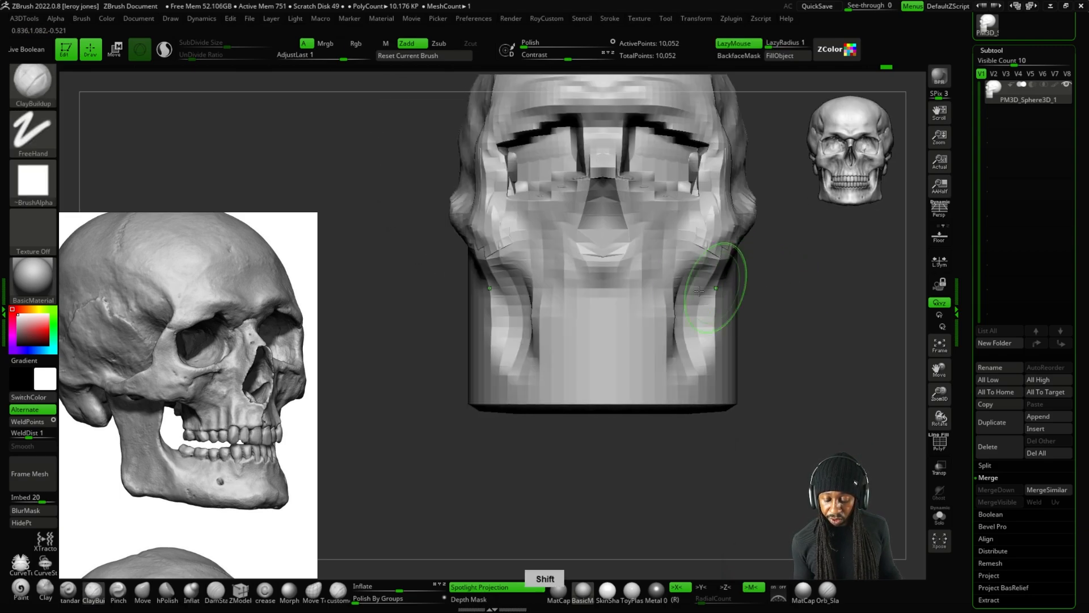
Add clay across the front of the muzzle between the two side hollows to round out the tooth area.
{"action": "mouse_move", "coordinate": [573, 318]}
{"action": "left_mouse_down"}
{"action": "mouse_move", "coordinate": [601, 341]}
{"action": "mouse_move", "coordinate": [601, 358]}
{"action": "mouse_move", "coordinate": [621, 316]}
{"action": "left_mouse_up"}
{"action": "left_click_drag", "start_coordinate": [823, 317], "coordinate": [778, 316], "text": "shift"}
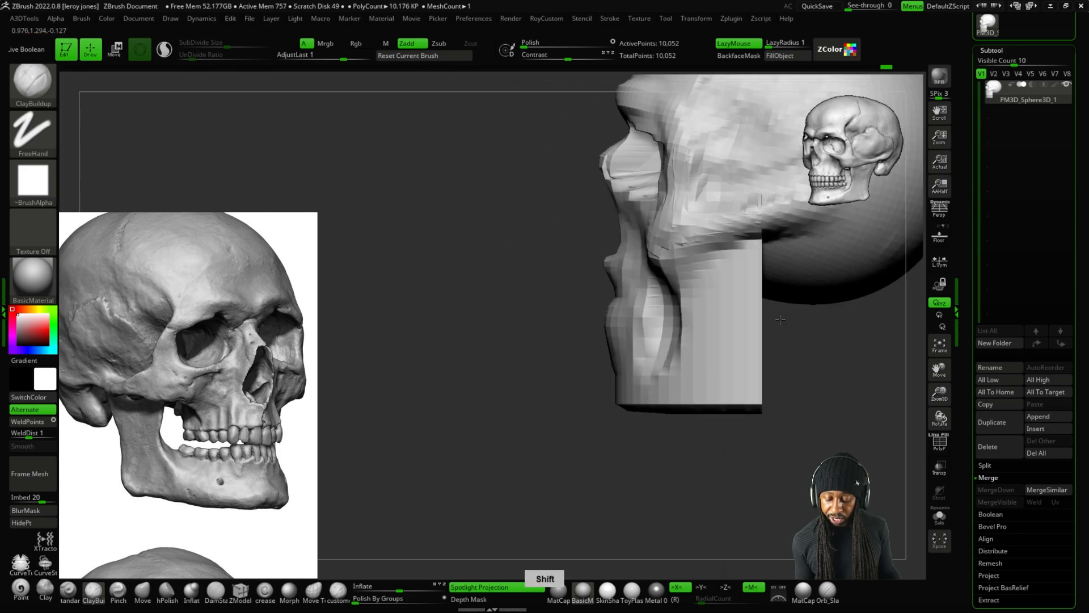
{"action": "left_click_drag", "start_coordinate": [829, 388], "coordinate": [761, 382], "text": "alt"}
{"action": "left_click_drag", "start_coordinate": [645, 369], "coordinate": [732, 346], "text": "alt"}
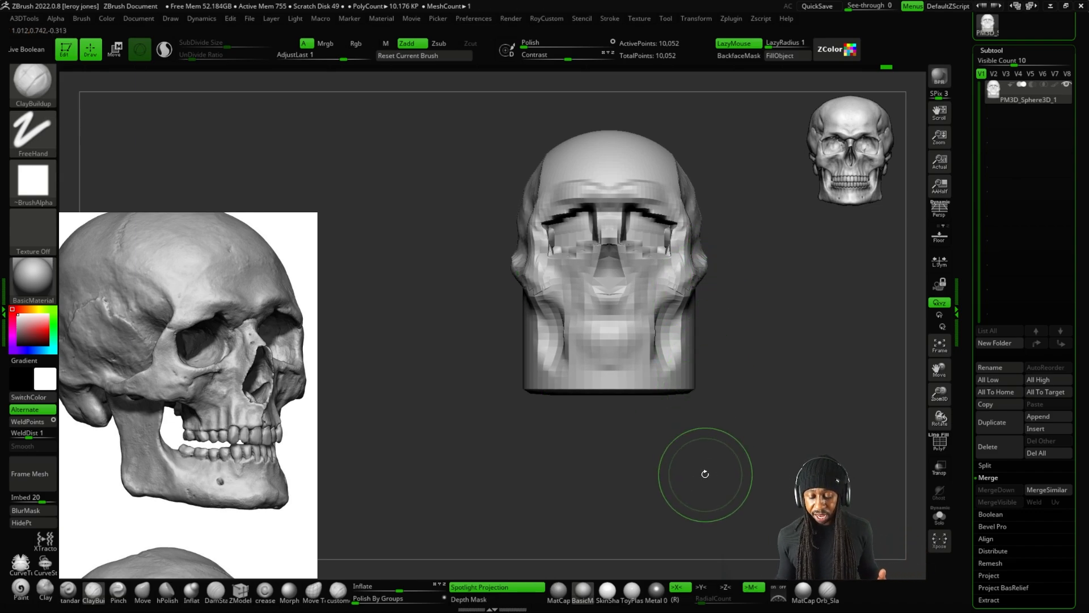
Mark the jaw's inward taper below the cheekbones on both sides in the front view with temporary annotations, then clear them.
{"action": "key", "text": "ctrl+F1"}
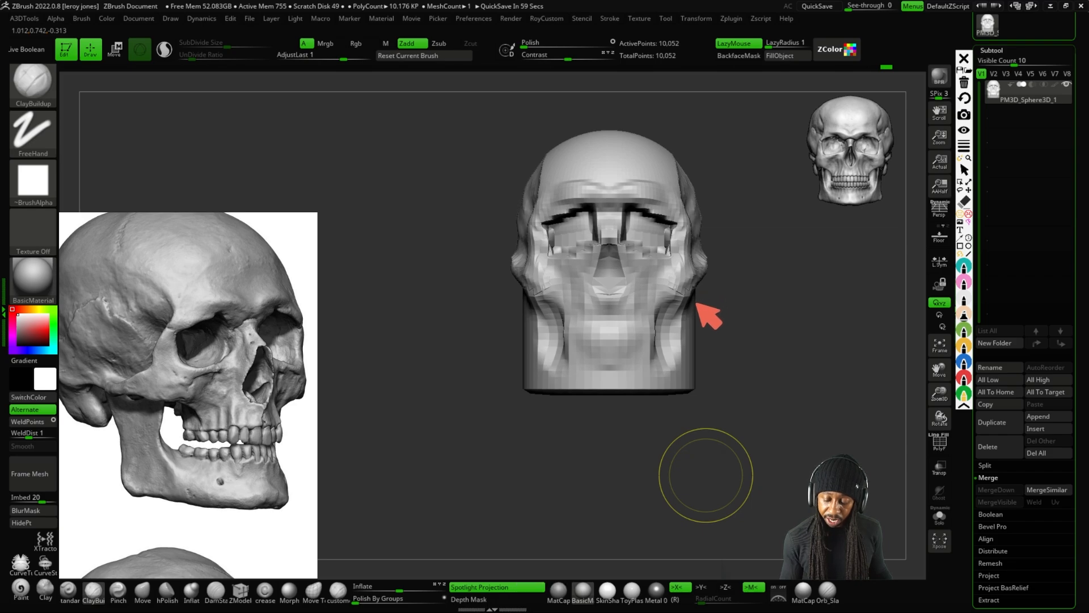
{"action": "left_click_drag", "start_coordinate": [698, 295], "coordinate": [691, 322]}
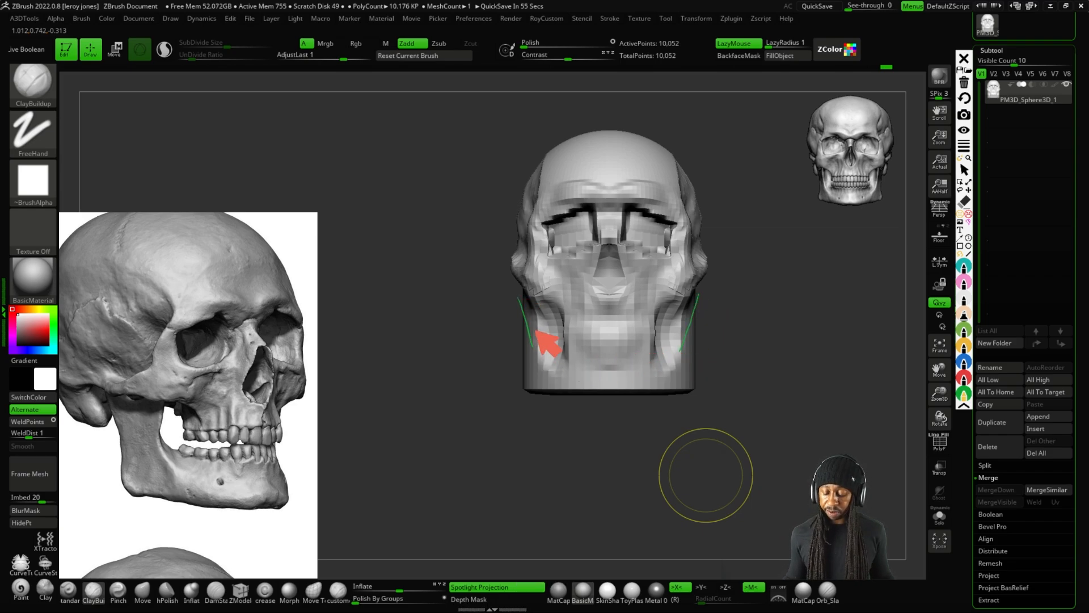
{"action": "key", "text": "ctrl+F1"}
{"action": "key", "text": "Escape"}
Step back through the undo history to remove the muzzle strokes and the hollows carved below the cheekbones.
{"action": "mouse_move", "coordinate": [811, 336]}
{"action": "left_mouse_down"}
{"action": "mouse_move", "coordinate": [790, 340]}
{"action": "mouse_move", "coordinate": [753, 378]}
{"action": "mouse_move", "coordinate": [721, 370]}
{"action": "left_mouse_up"}
{"action": "left_click_drag", "start_coordinate": [701, 405], "coordinate": [800, 396], "text": "shift"}
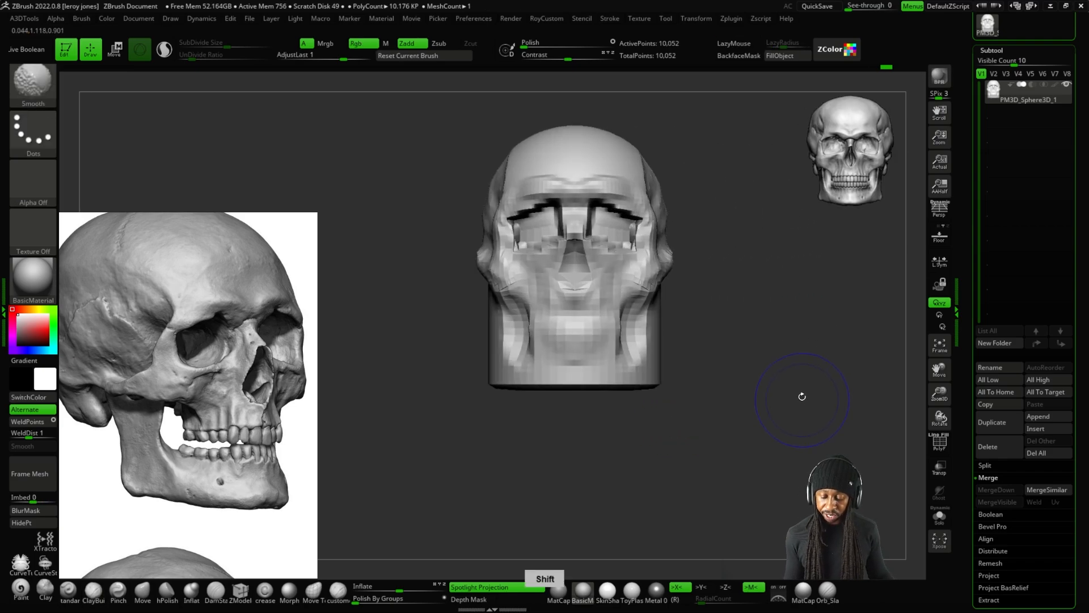
{"action": "left_click_drag", "start_coordinate": [730, 340], "coordinate": [741, 330], "text": "alt"}
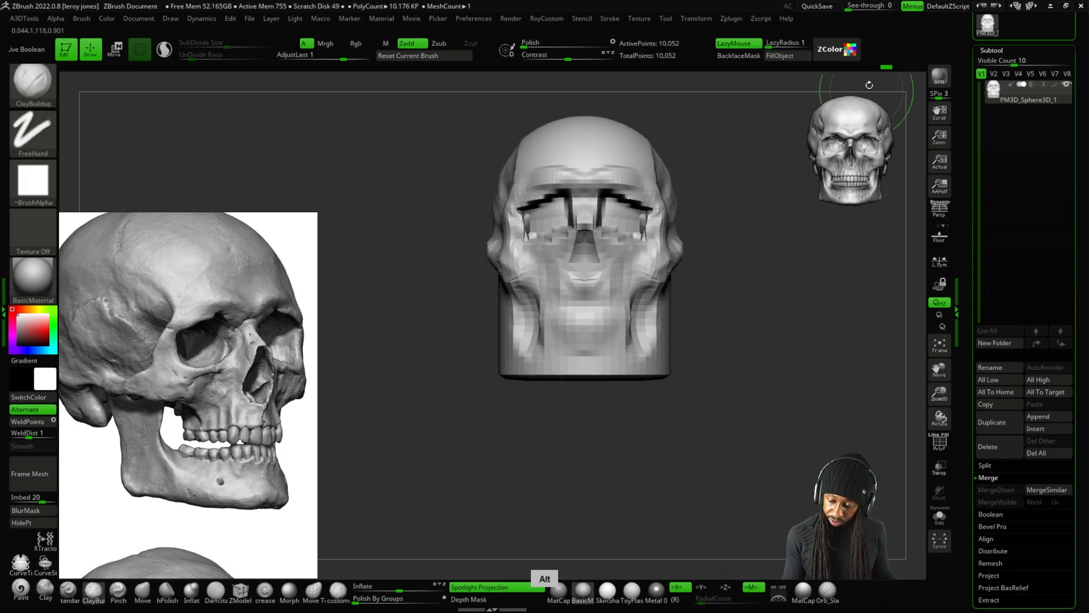
{"action": "left_click_drag", "start_coordinate": [885, 68], "coordinate": [889, 68]}
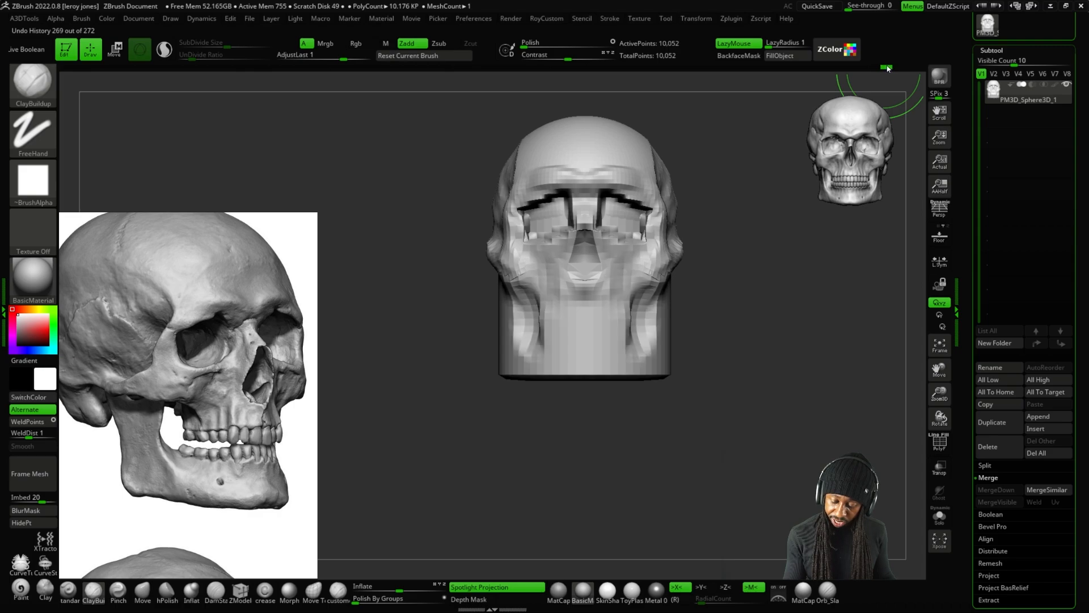
{"action": "left_click_drag", "start_coordinate": [758, 338], "coordinate": [649, 360]}
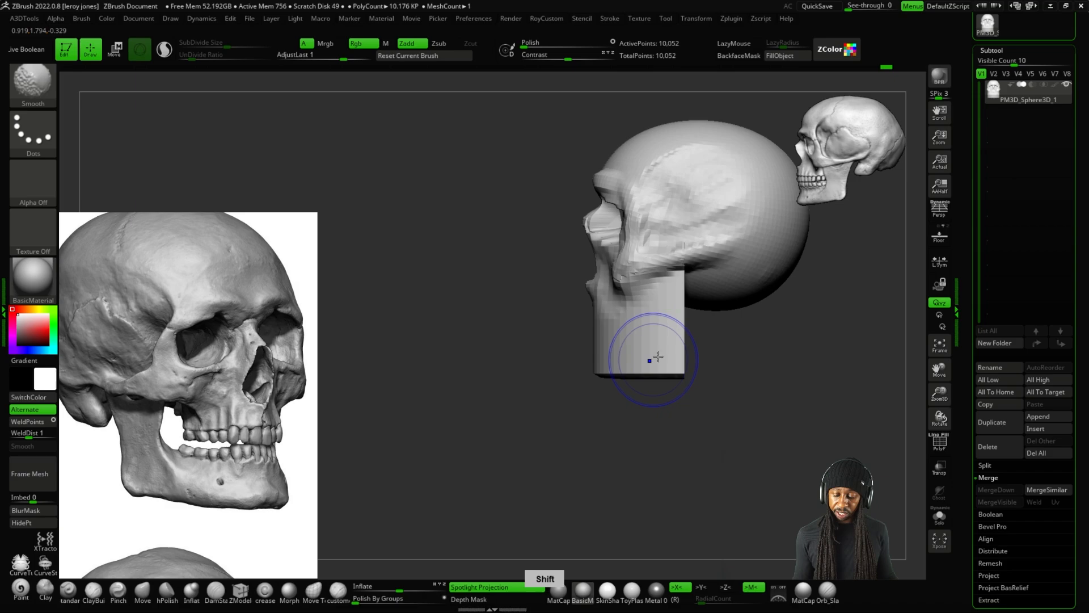
{"action": "left_click_drag", "start_coordinate": [715, 363], "coordinate": [674, 253], "text": "alt"}
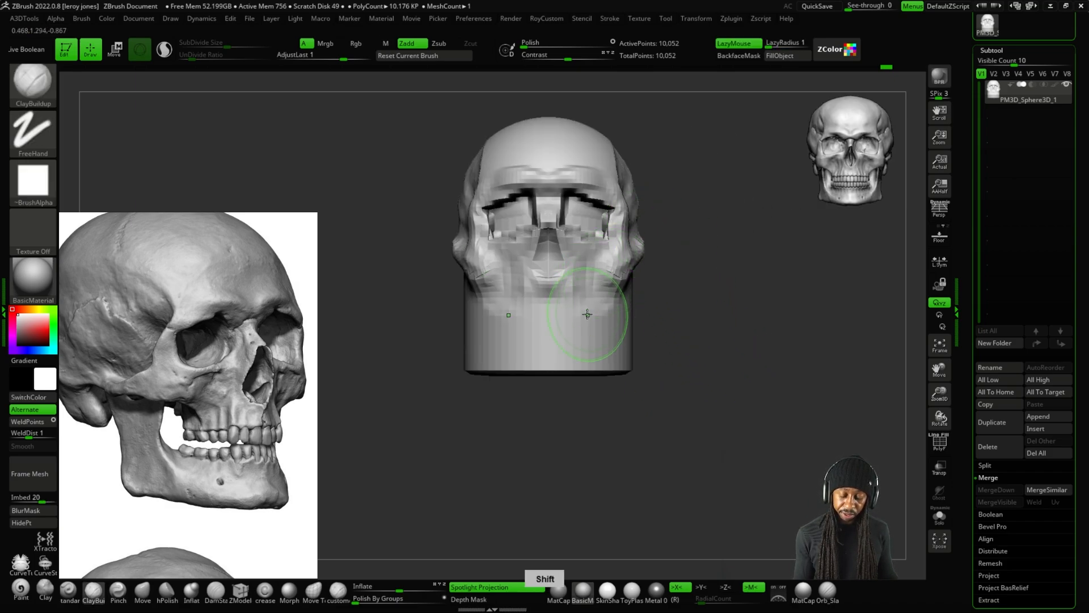
In side view, mask everything above the lower end of the cylinder and blur the mask's edge.
{"action": "left_click_drag", "start_coordinate": [729, 292], "coordinate": [675, 288], "text": "shift"}
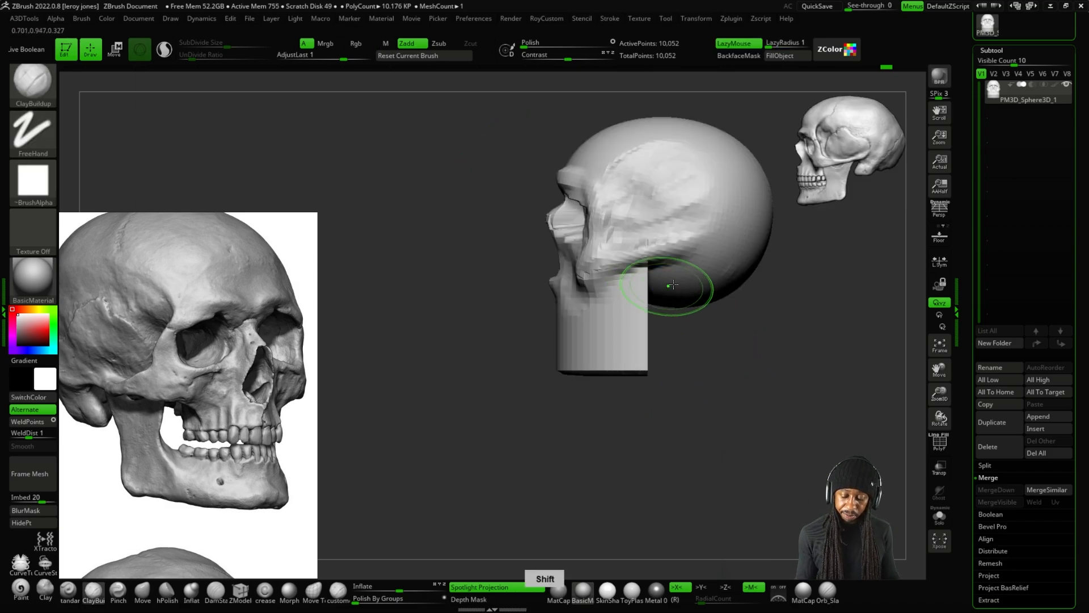
{"action": "mouse_move", "coordinate": [500, 330]}
{"action": "left_mouse_down", "text": "ctrl+alt"}
{"action": "mouse_move", "coordinate": [546, 368]}
{"action": "mouse_move", "coordinate": [787, 375]}
{"action": "mouse_move", "coordinate": [728, 341]}
{"action": "left_mouse_up", "text": "ctrl+alt"}
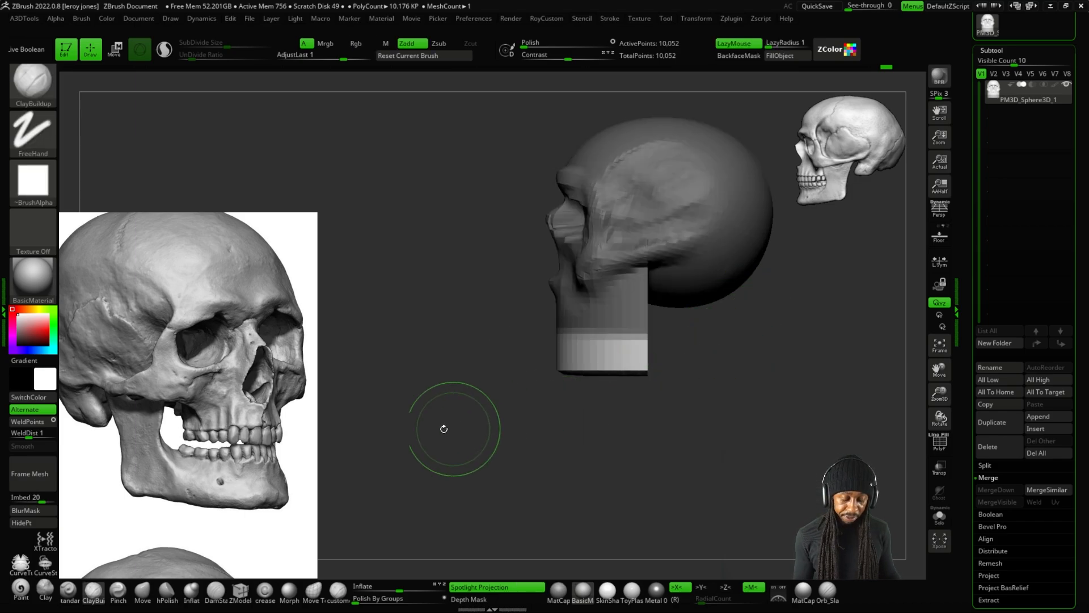
{"action": "left_click", "coordinate": [51, 514]}
{"action": "key", "text": "space"}
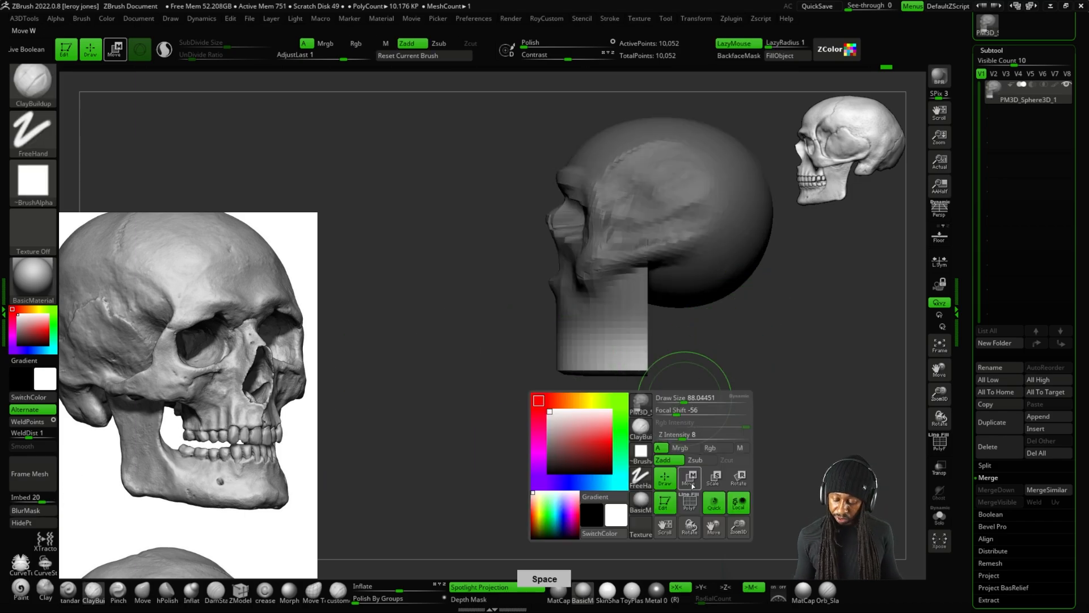
Extend the unmasked lower end of the cylinder slightly downward with the transform gizmo, then clear the mask and return to sculpting.
{"action": "key", "text": "w"}
{"action": "left_click", "coordinate": [665, 121], "text": "alt"}
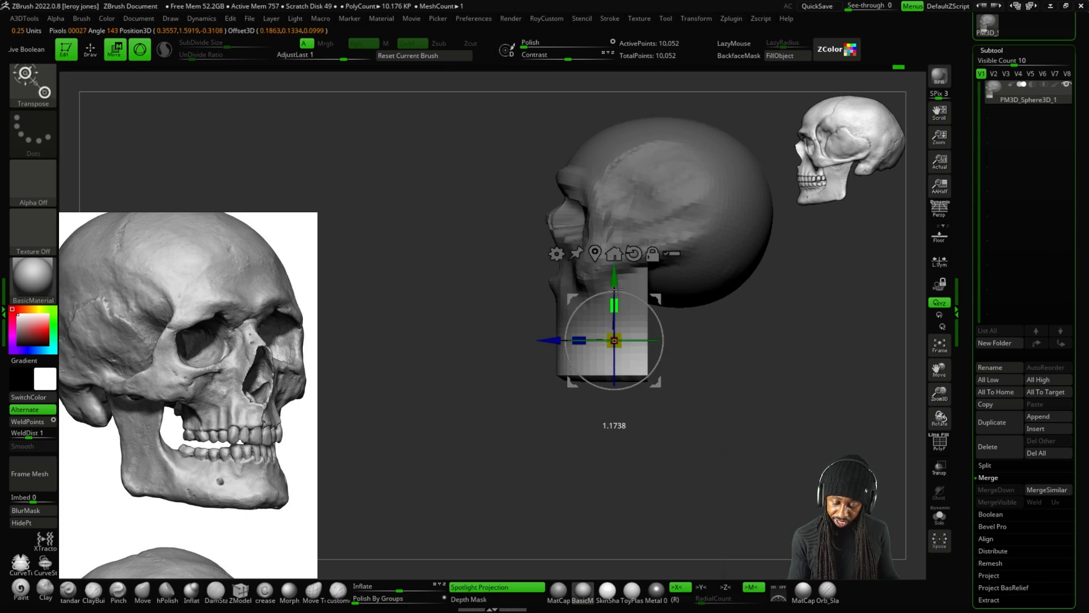
{"action": "left_click_drag", "start_coordinate": [618, 286], "coordinate": [618, 285]}
{"action": "mouse_move", "coordinate": [730, 338]}
{"action": "left_mouse_down"}
{"action": "mouse_move", "coordinate": [777, 349]}
{"action": "mouse_move", "coordinate": [759, 329]}
{"action": "mouse_move", "coordinate": [746, 418]}
{"action": "left_mouse_up"}
{"action": "key", "text": "space"}
{"action": "left_click", "coordinate": [707, 456]}
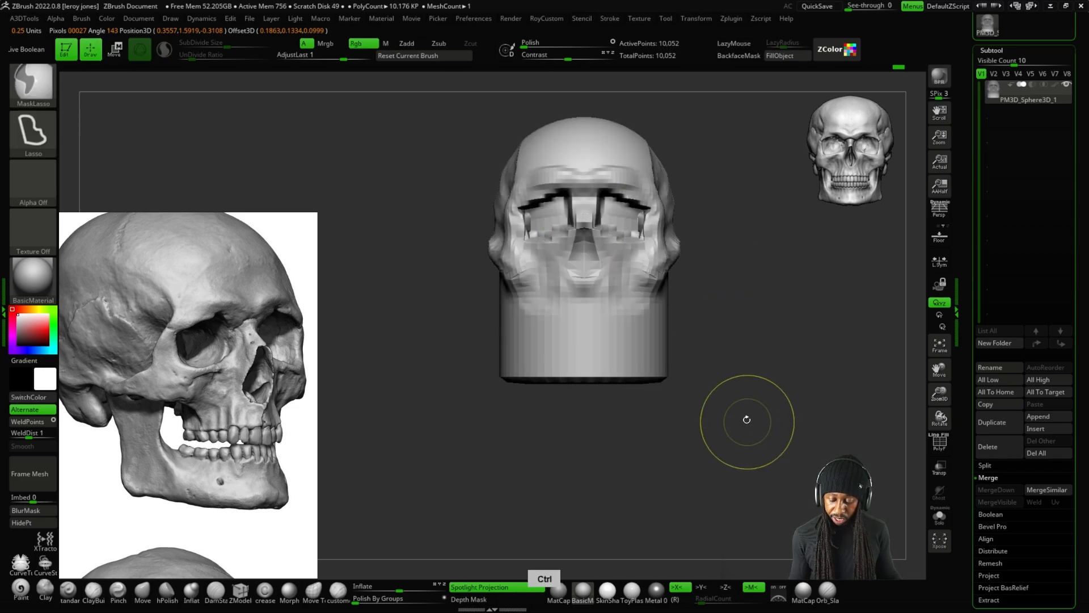
Apply a lattice deformer to the skull in front view and raise its vertical resolution to eight rows of control points.
{"action": "left_click_drag", "start_coordinate": [732, 214], "coordinate": [710, 225], "text": "alt"}
{"action": "key", "text": "space"}
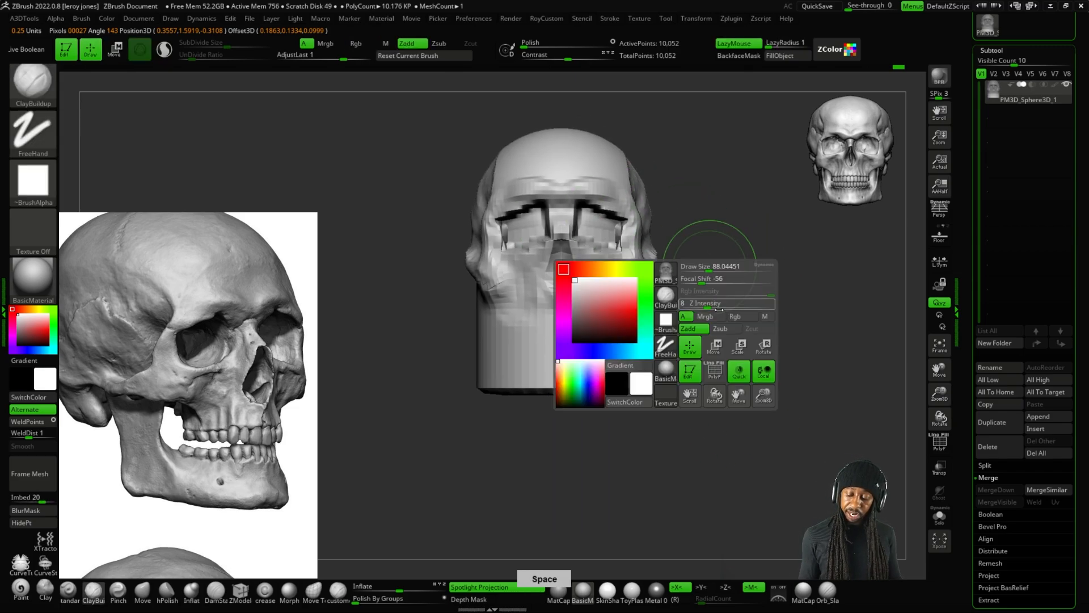
{"action": "left_click", "coordinate": [714, 338]}
{"action": "left_click", "coordinate": [590, 262]}
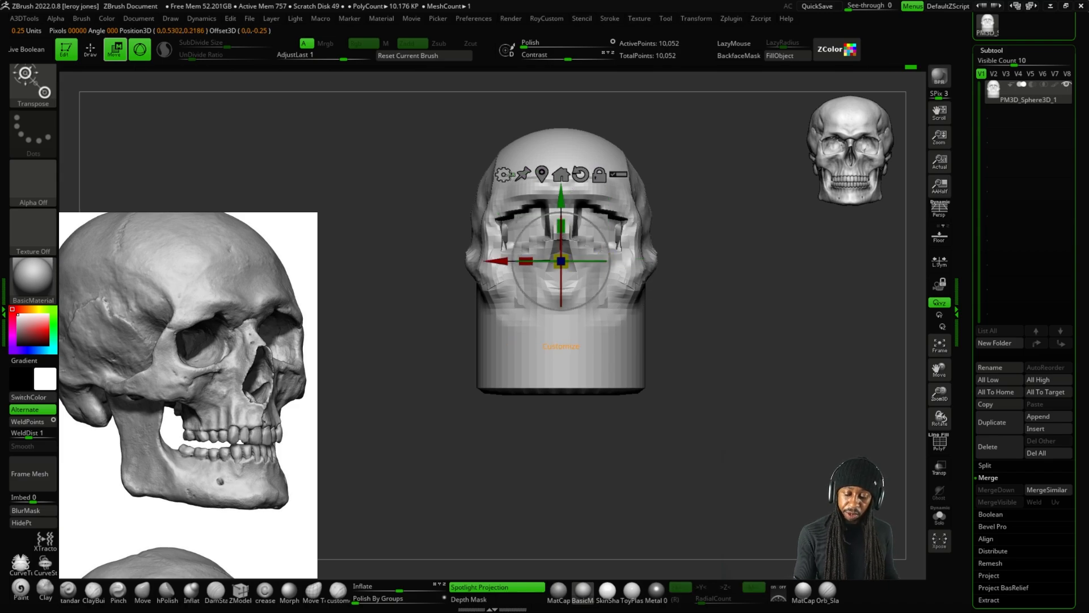
{"action": "left_click", "coordinate": [505, 175]}
{"action": "left_click", "coordinate": [515, 220]}
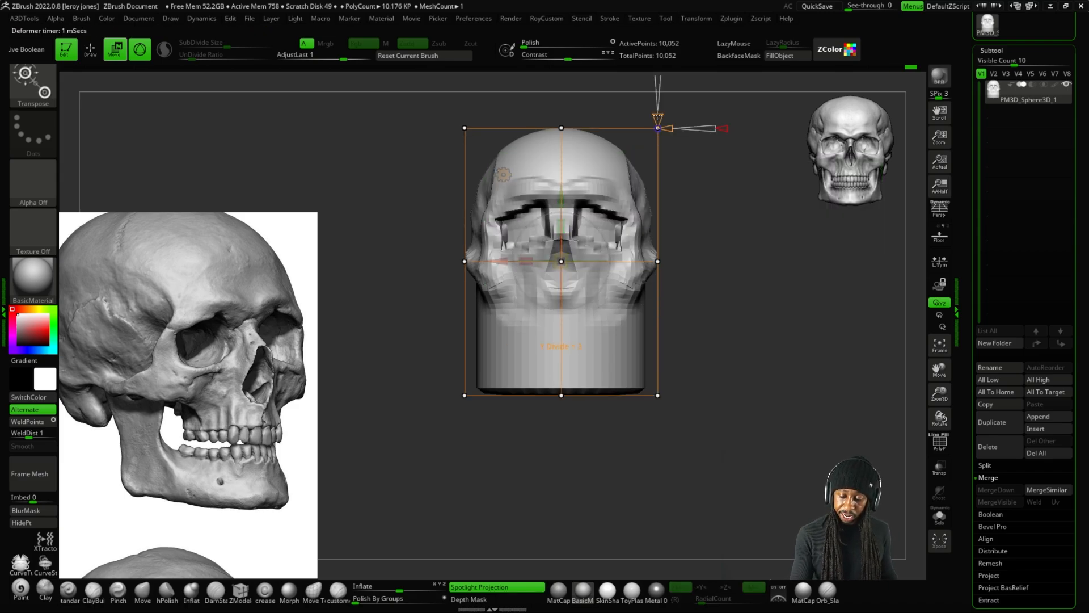
{"action": "left_click_drag", "start_coordinate": [666, 115], "coordinate": [643, 141], "text": "alt"}
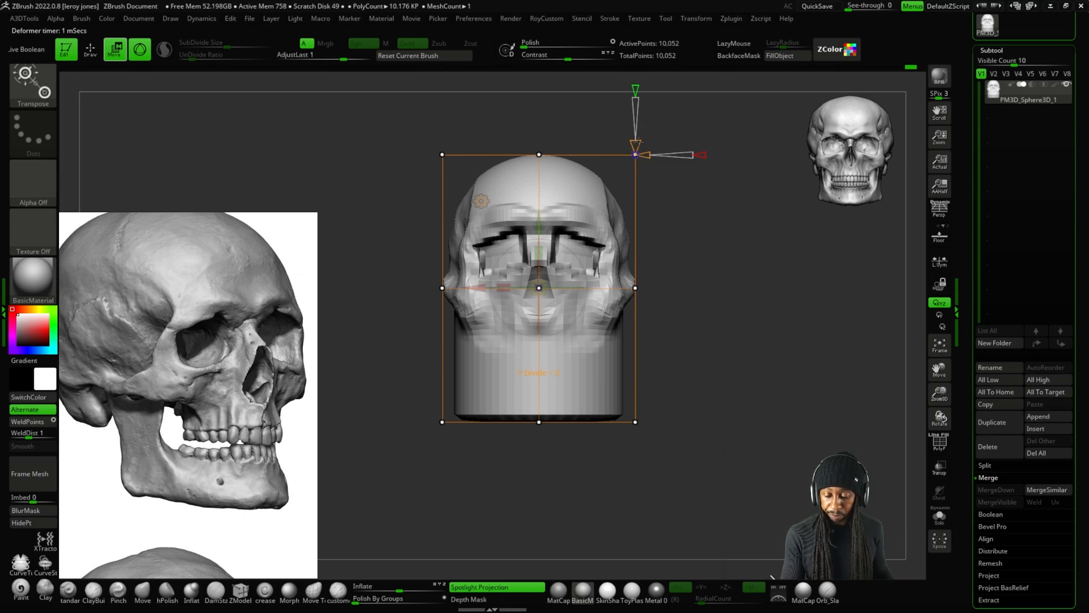
{"action": "left_click_drag", "start_coordinate": [636, 142], "coordinate": [638, 130]}
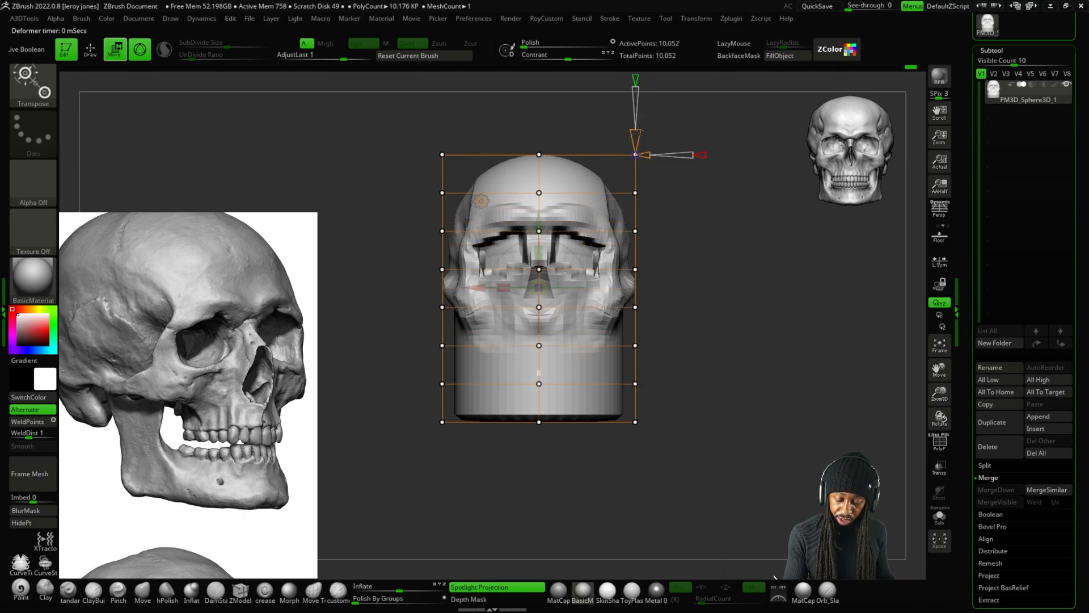
Isolate the lattice's bottom row of control points and scale it inward horizontally to narrow the jaw's lower end.
{"action": "left_click_drag", "start_coordinate": [709, 334], "coordinate": [729, 268], "text": "alt"}
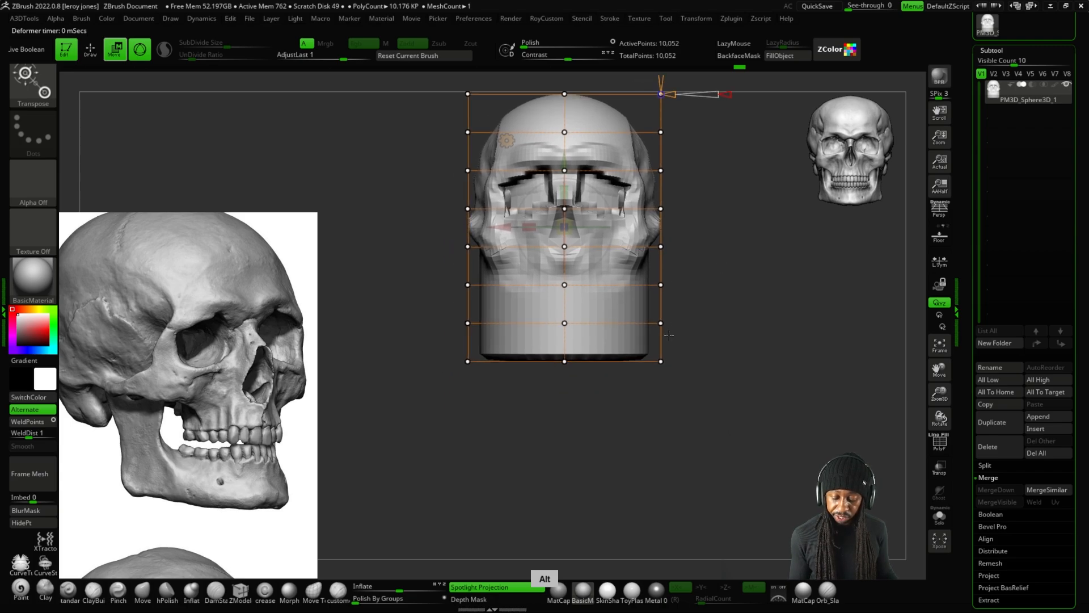
{"action": "key", "text": "ctrl+alt"}
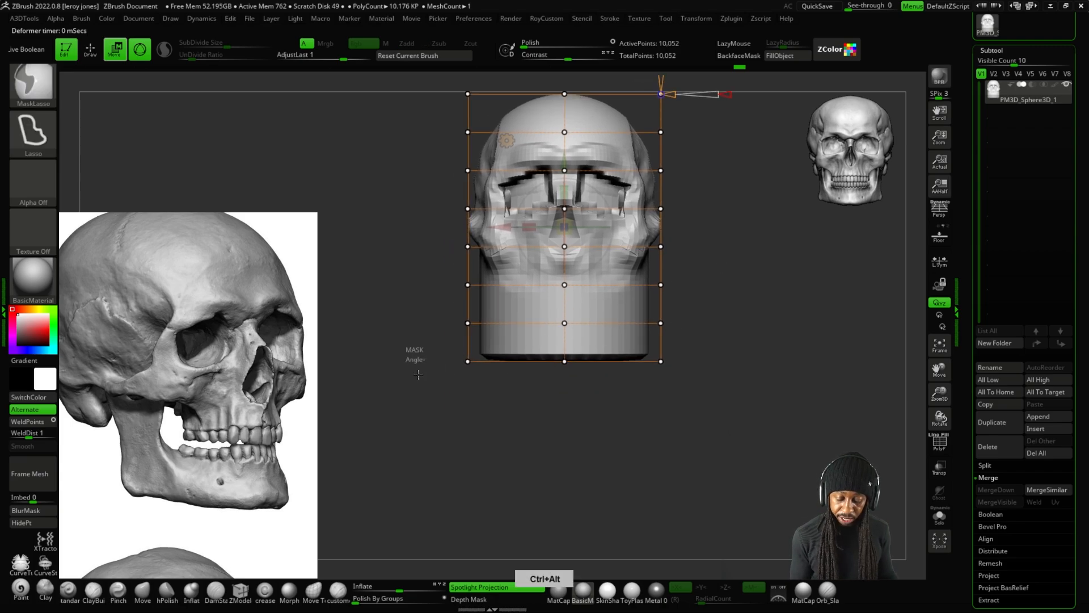
{"action": "left_click_drag", "start_coordinate": [419, 375], "coordinate": [729, 342], "text": "ctrl+alt"}
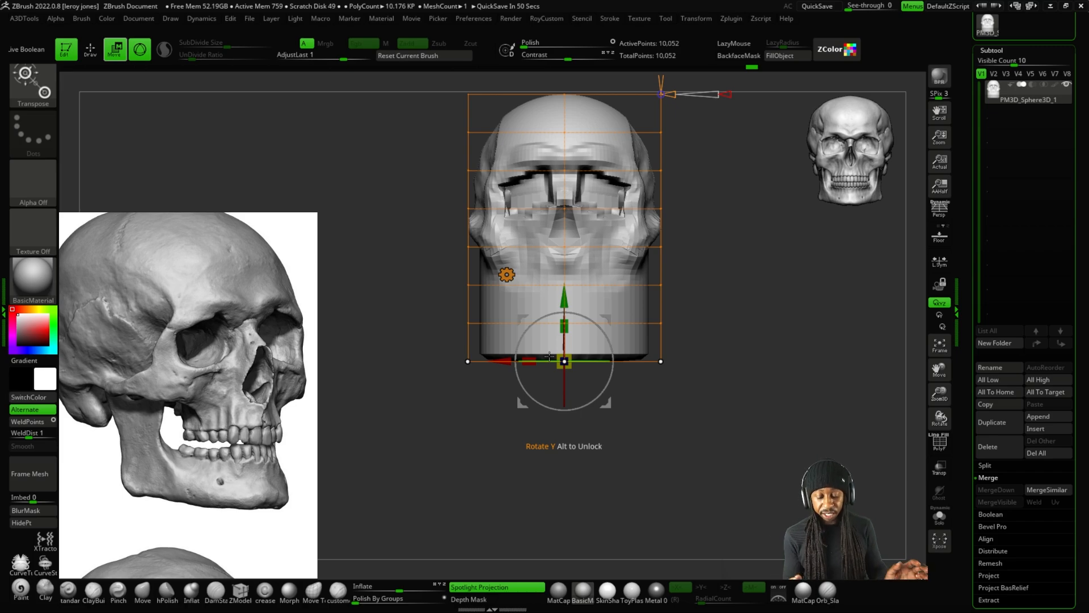
{"action": "left_click_drag", "start_coordinate": [501, 361], "coordinate": [547, 355]}
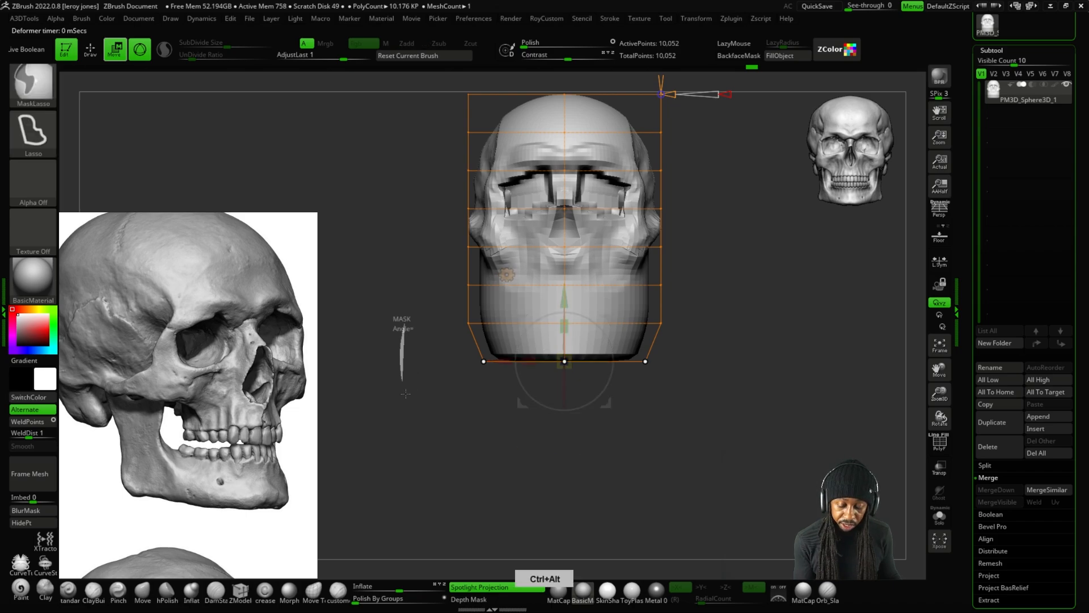
Scale the next two lattice rows up inward to even out the jaw's taper, then leave the deformer for sculpting.
{"action": "mouse_move", "coordinate": [400, 327]}
{"action": "left_mouse_down", "text": "ctrl+alt"}
{"action": "mouse_move", "coordinate": [454, 340]}
{"action": "mouse_move", "coordinate": [732, 314]}
{"action": "left_mouse_up", "text": "ctrl+alt"}
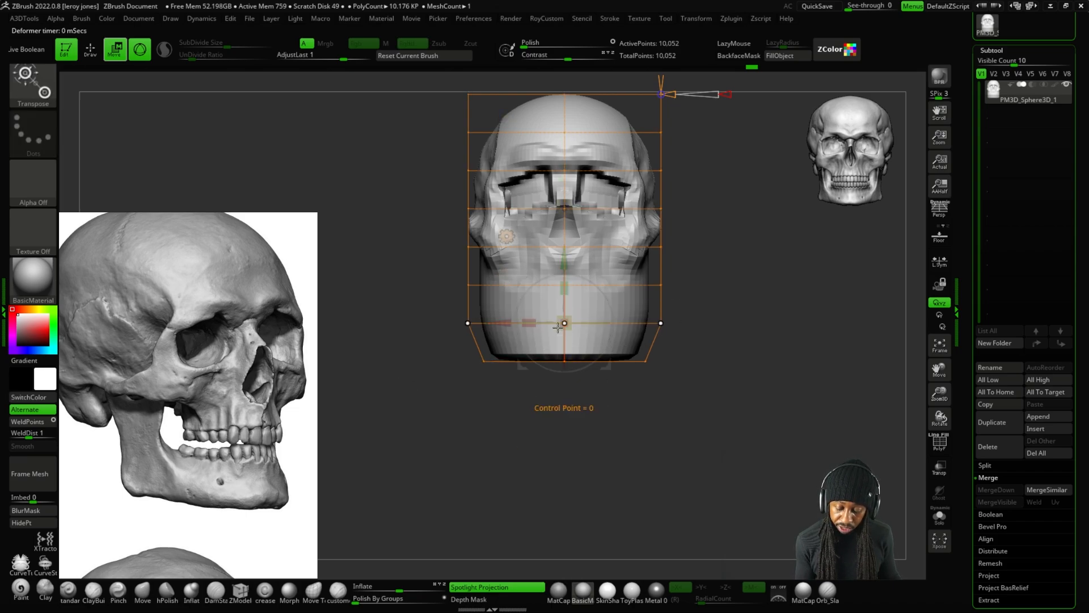
{"action": "left_click_drag", "start_coordinate": [529, 323], "coordinate": [543, 319]}
{"action": "mouse_move", "coordinate": [731, 277]}
{"action": "left_mouse_down", "text": "ctrl+alt"}
{"action": "mouse_move", "coordinate": [584, 272]}
{"action": "mouse_move", "coordinate": [466, 305]}
{"action": "left_mouse_up", "text": "ctrl+alt"}
{"action": "left_click_drag", "start_coordinate": [527, 284], "coordinate": [536, 281]}
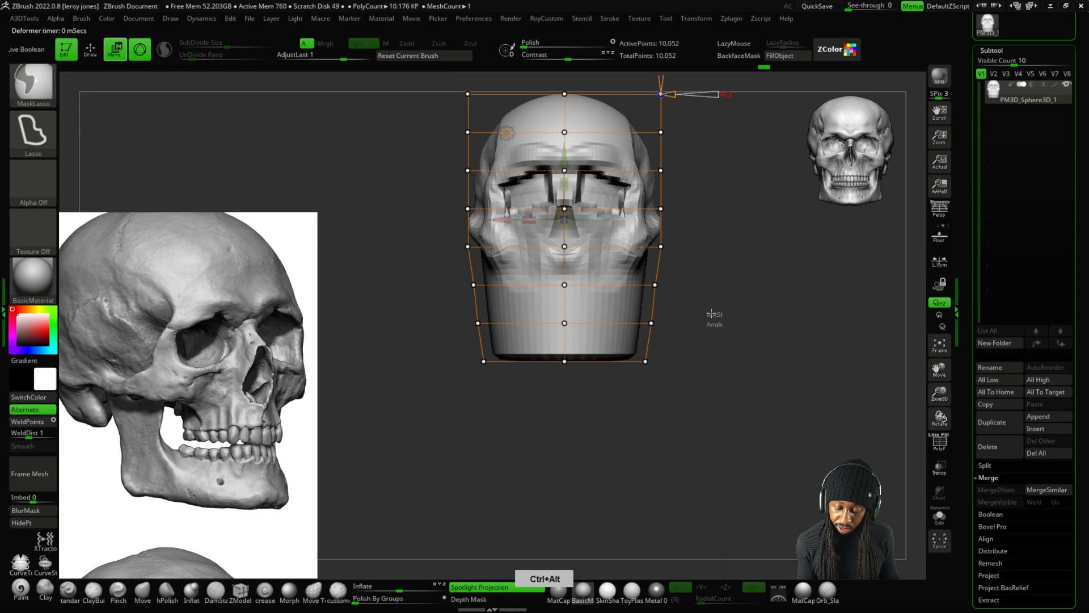
{"action": "mouse_move", "coordinate": [713, 315]}
{"action": "left_mouse_down", "text": "ctrl+alt"}
{"action": "mouse_move", "coordinate": [448, 334]}
{"action": "mouse_move", "coordinate": [707, 342]}
{"action": "left_mouse_up", "text": "ctrl+alt"}
{"action": "left_click_drag", "start_coordinate": [528, 322], "coordinate": [531, 319]}
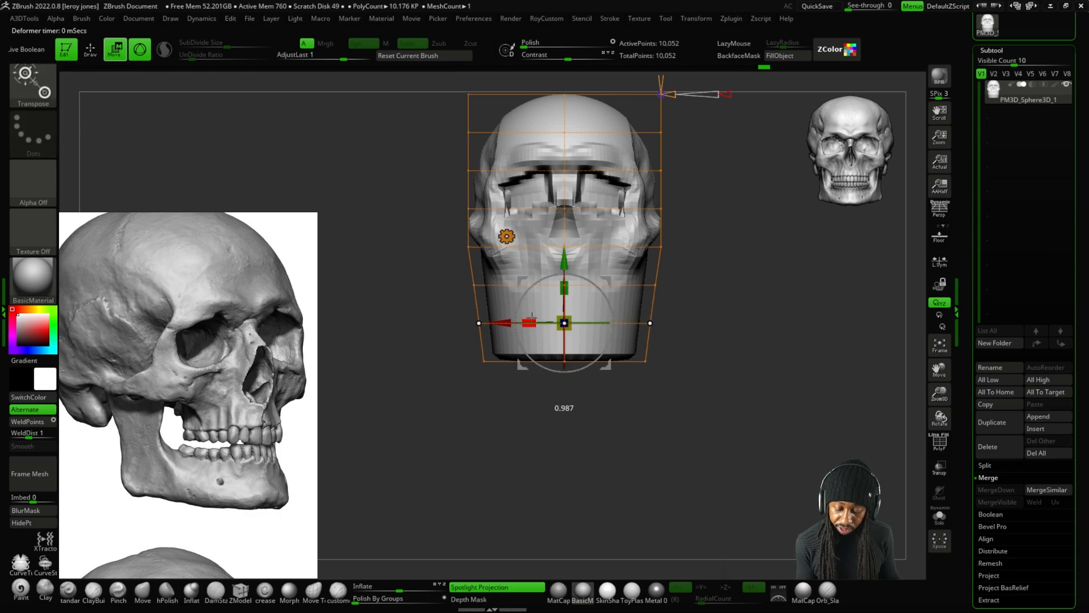
{"action": "left_click_drag", "start_coordinate": [743, 342], "coordinate": [712, 365]}
{"action": "key", "text": "space"}
{"action": "left_click", "coordinate": [654, 499]}
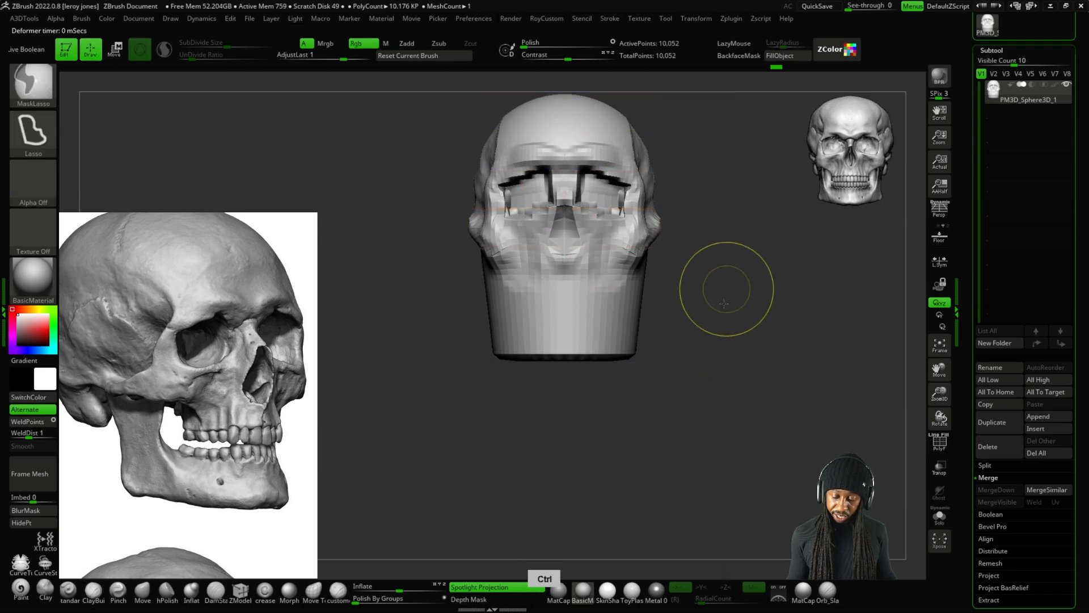
Examine the tapered jaw cylinder and cheekbone area up close from three-quarter and side views.
{"action": "mouse_move", "coordinate": [678, 276]}
{"action": "left_mouse_down"}
{"action": "mouse_move", "coordinate": [629, 261]}
{"action": "mouse_move", "coordinate": [671, 275]}
{"action": "left_mouse_up"}
{"action": "key", "text": "equal"}
{"action": "key", "text": "equal"}
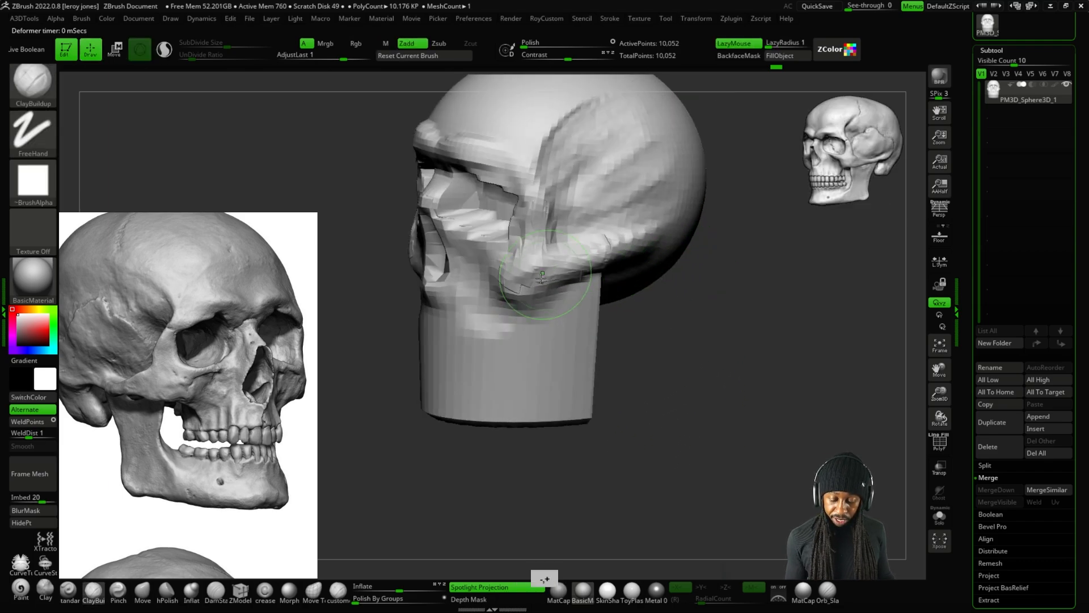
{"action": "key", "text": "equal"}
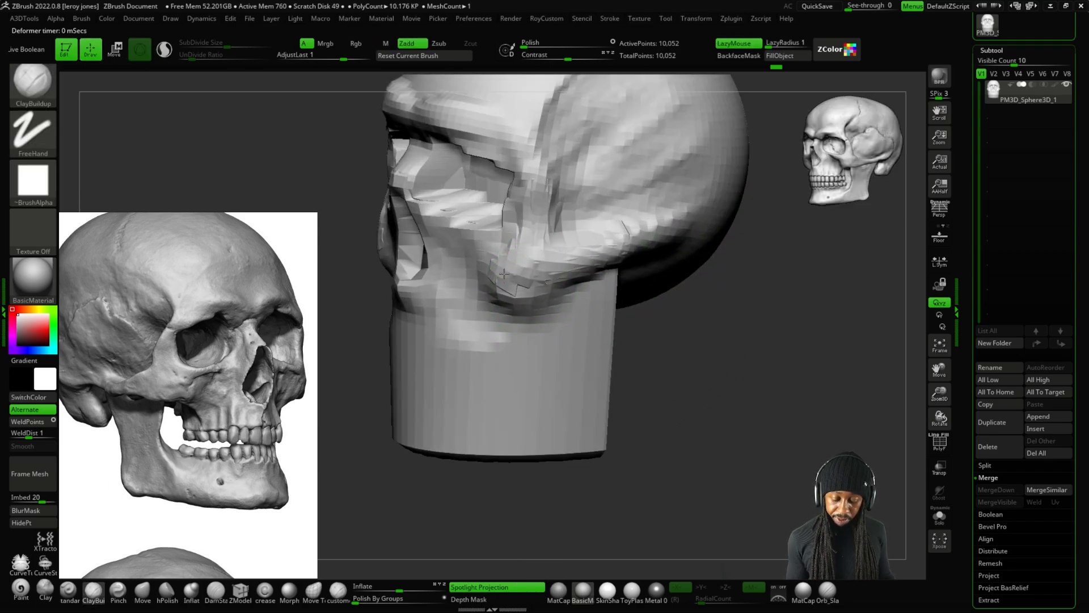
{"action": "mouse_move", "coordinate": [656, 280]}
{"action": "left_mouse_down"}
{"action": "mouse_move", "coordinate": [720, 206]}
{"action": "mouse_move", "coordinate": [693, 273]}
{"action": "mouse_move", "coordinate": [678, 160]}
{"action": "mouse_move", "coordinate": [703, 193]}
{"action": "mouse_move", "coordinate": [732, 318]}
{"action": "mouse_move", "coordinate": [691, 277]}
{"action": "mouse_move", "coordinate": [649, 306]}
{"action": "mouse_move", "coordinate": [683, 282]}
{"action": "mouse_move", "coordinate": [641, 284]}
{"action": "left_mouse_up"}
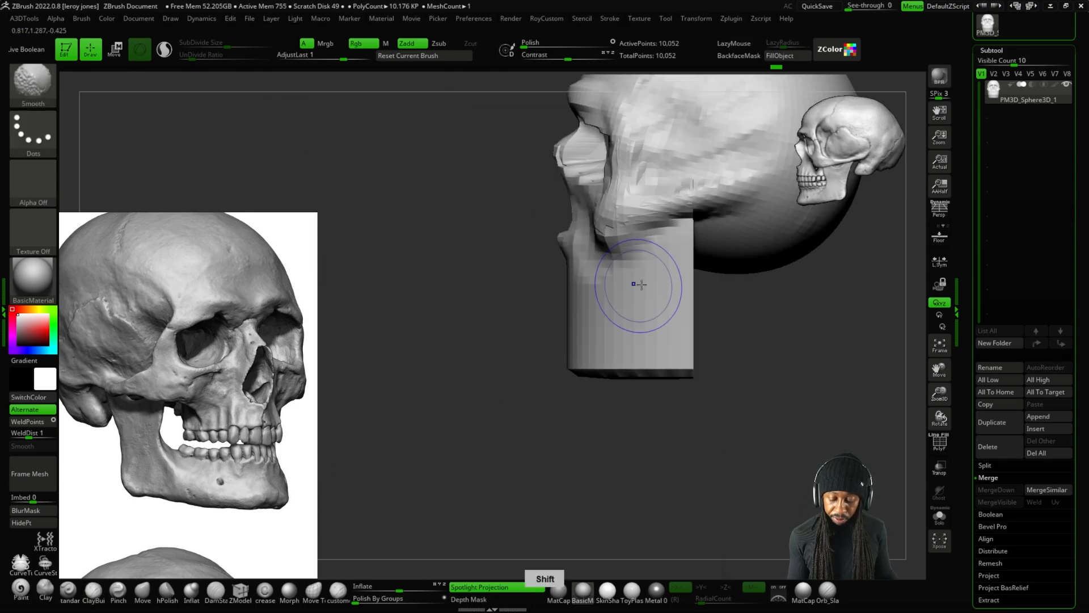
{"action": "left_click_drag", "start_coordinate": [743, 344], "coordinate": [673, 340], "text": "alt"}
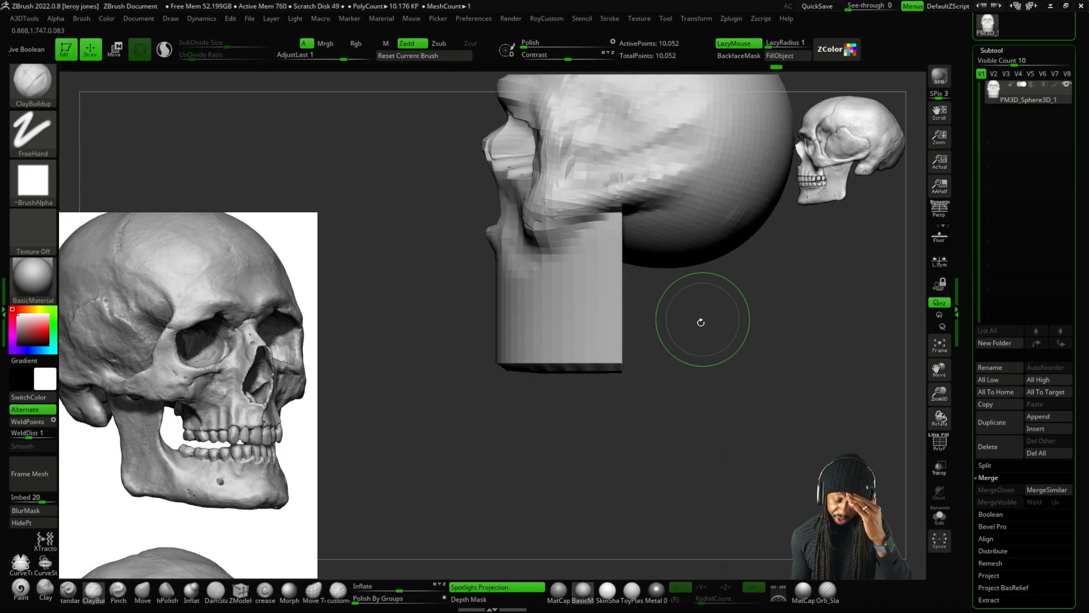
{"action": "left_click_drag", "start_coordinate": [692, 342], "coordinate": [794, 347]}
{"action": "left_click_drag", "start_coordinate": [794, 347], "coordinate": [623, 425], "text": "shift"}
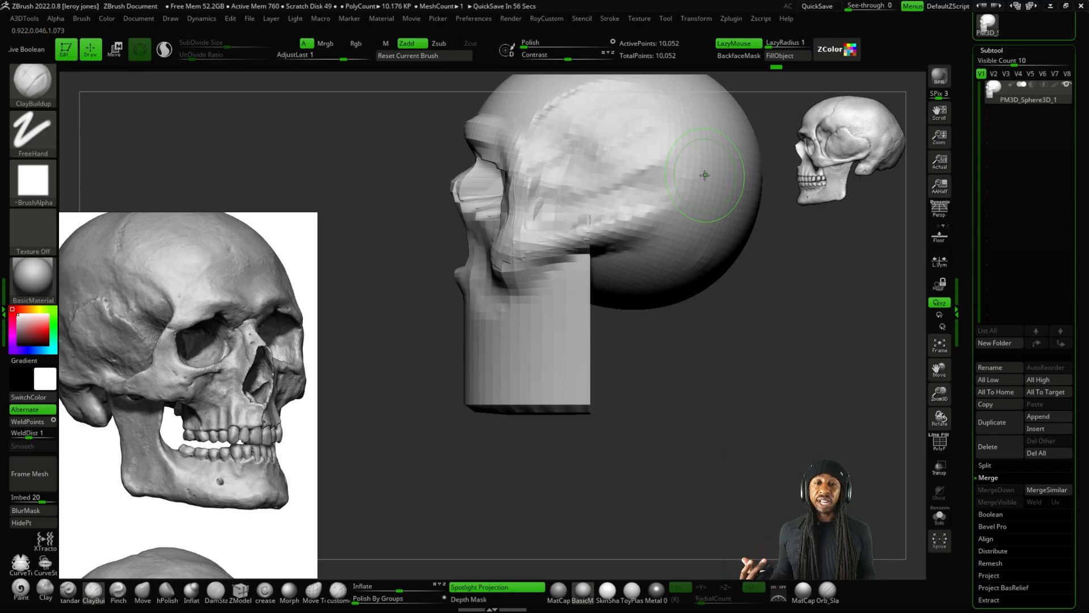
In side view, slice off the cylinder's lower rim with the KnifeCurve brush along a line rising slightly toward the back.
{"action": "key", "text": "ctrl+shift"}
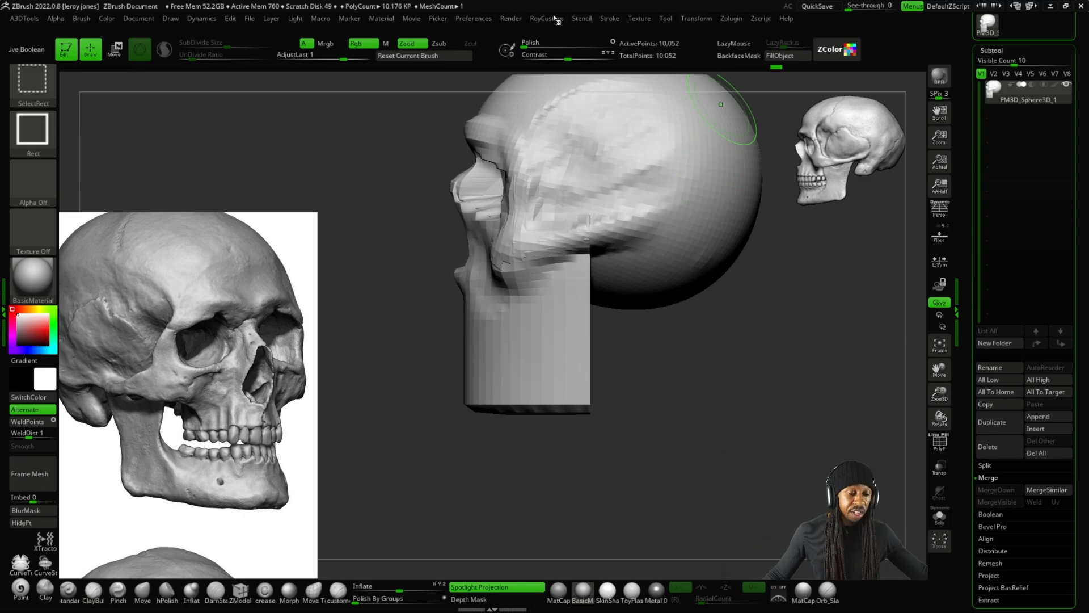
{"action": "left_click", "coordinate": [45, 91]}
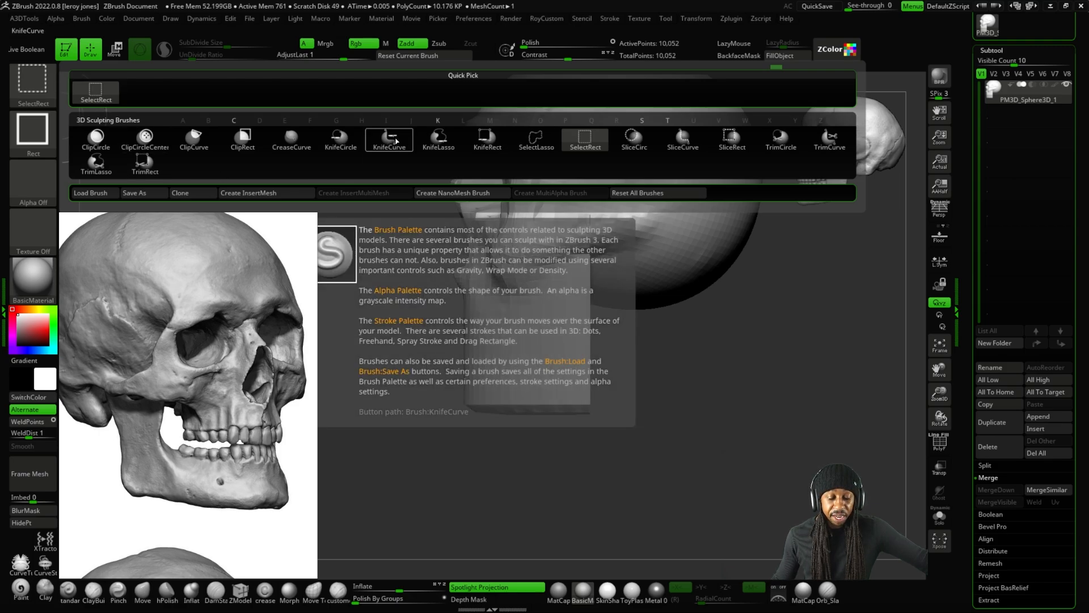
{"action": "left_click", "coordinate": [390, 138]}
{"action": "key", "text": "ctrl"}
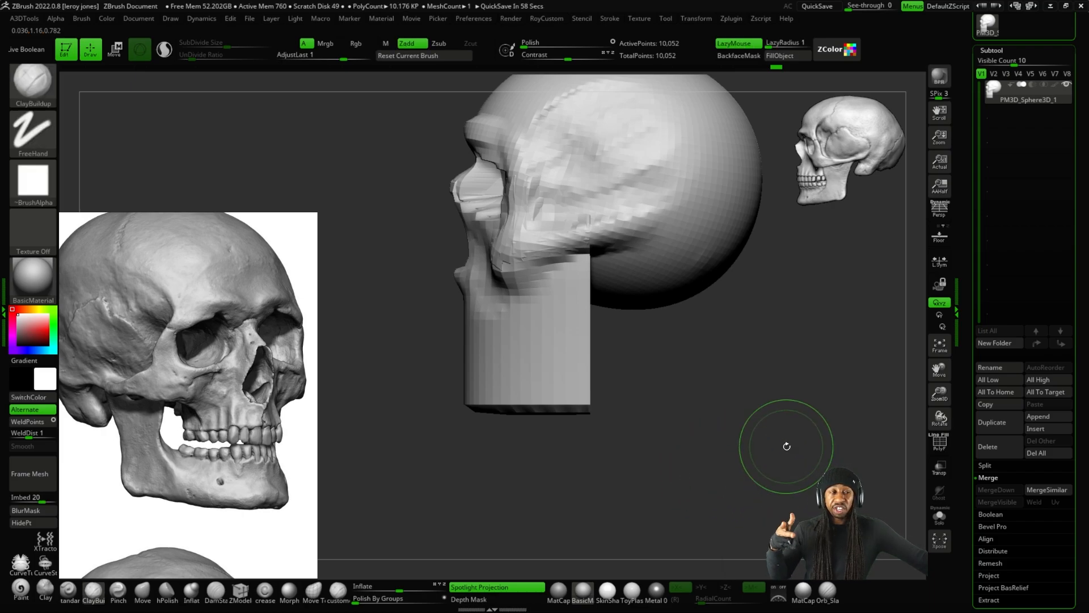
{"action": "key", "text": "ctrl+shift"}
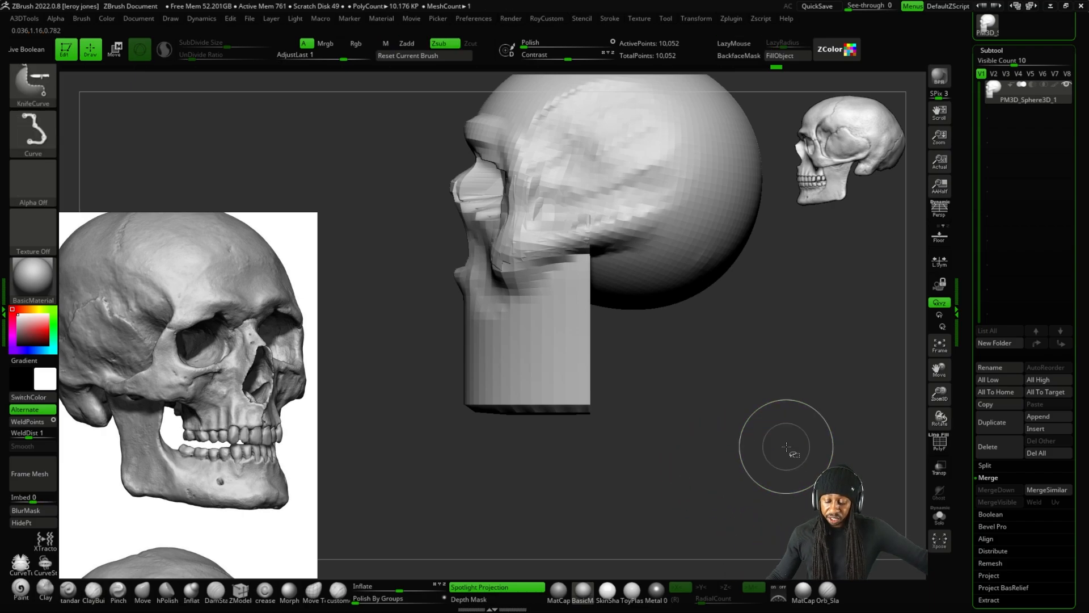
{"action": "mouse_move", "coordinate": [812, 485]}
{"action": "left_mouse_down", "text": "ctrl+shift"}
{"action": "mouse_move", "coordinate": [508, 515]}
{"action": "mouse_move", "coordinate": [485, 486]}
{"action": "mouse_move", "coordinate": [415, 455]}
{"action": "mouse_move", "coordinate": [414, 432]}
{"action": "mouse_move", "coordinate": [386, 400]}
{"action": "left_mouse_up", "text": "ctrl+shift"}
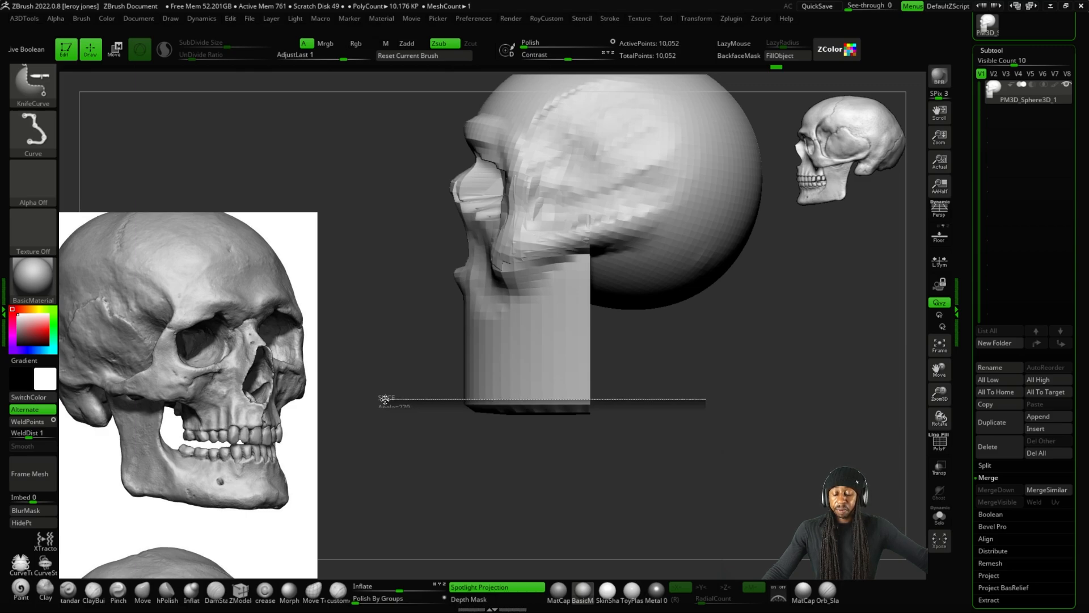
{"action": "mouse_move", "coordinate": [385, 399]}
{"action": "left_mouse_down", "text": "ctrl+shift"}
{"action": "mouse_move", "coordinate": [385, 410]}
{"action": "mouse_move", "coordinate": [370, 398]}
{"action": "left_mouse_up", "text": "ctrl+shift"}
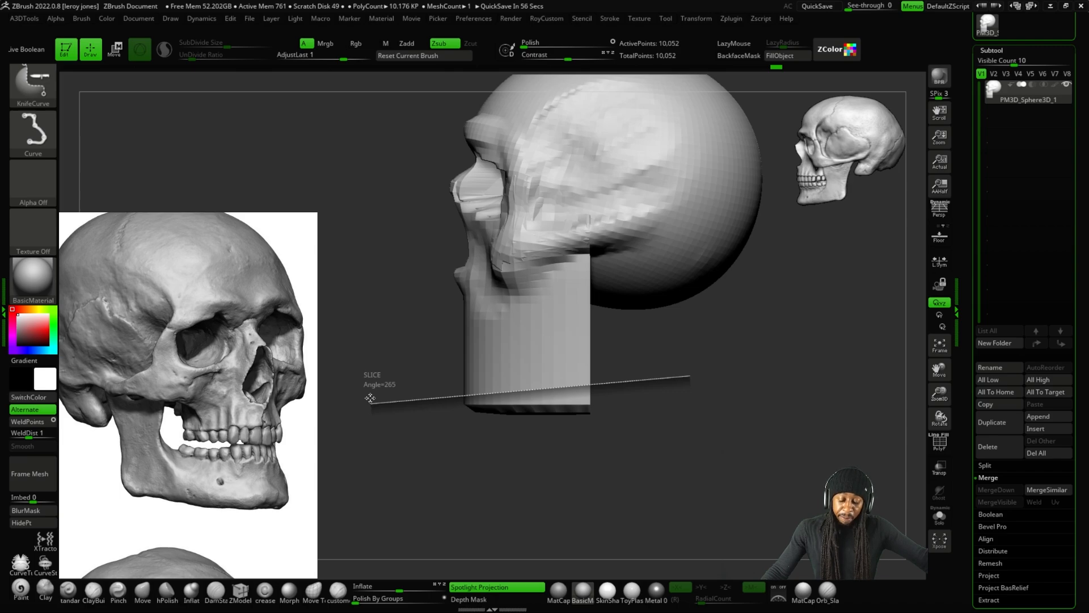
{"action": "left_click_drag", "start_coordinate": [369, 398], "coordinate": [364, 395], "text": "ctrl+shift"}
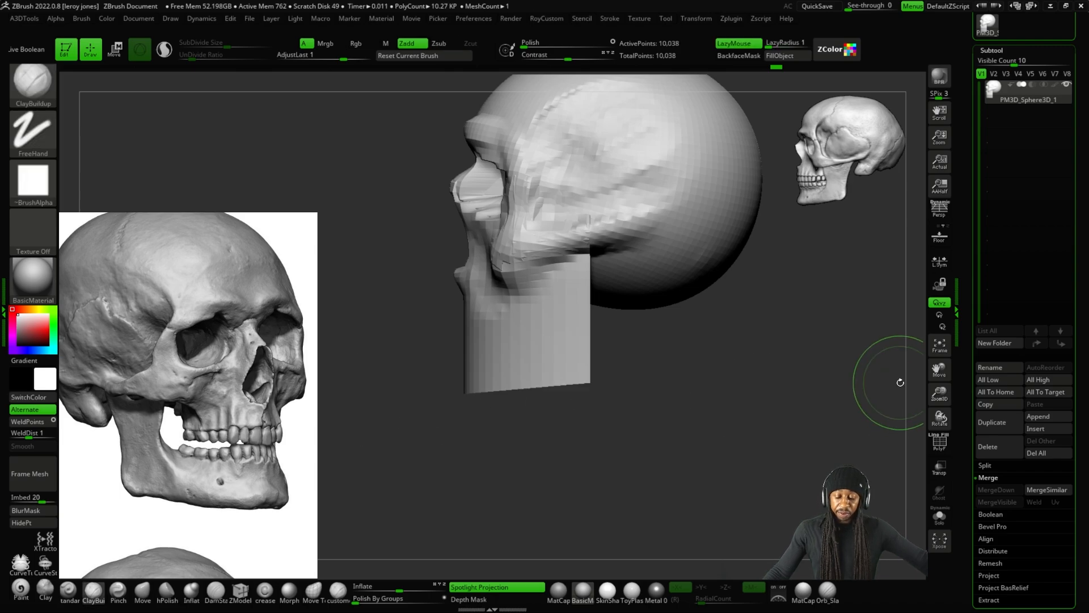
In side view, mask everything above the cylinder's freshly cut lower end and blur the mask's edge.
{"action": "left_click_drag", "start_coordinate": [901, 382], "coordinate": [745, 435], "text": "shift"}
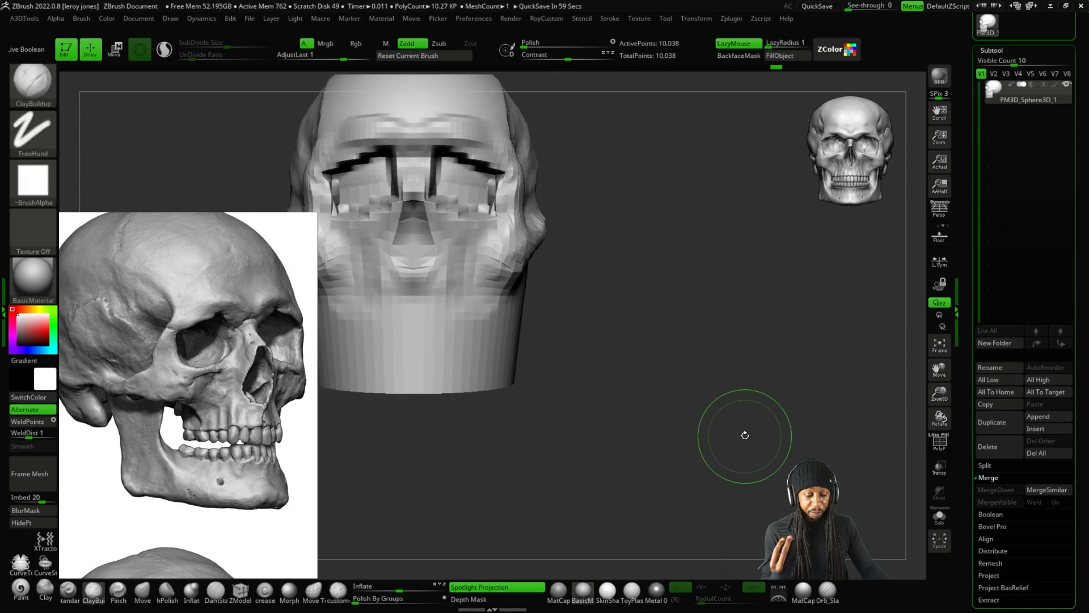
{"action": "left_click_drag", "start_coordinate": [673, 341], "coordinate": [624, 387], "text": "shift"}
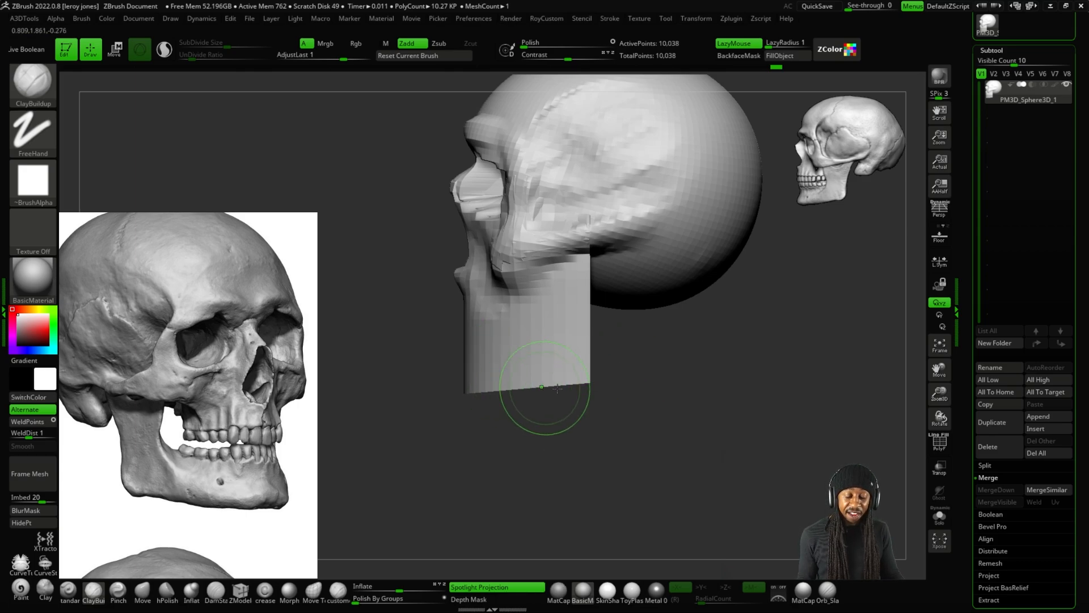
{"action": "key", "text": "ctrl+alt"}
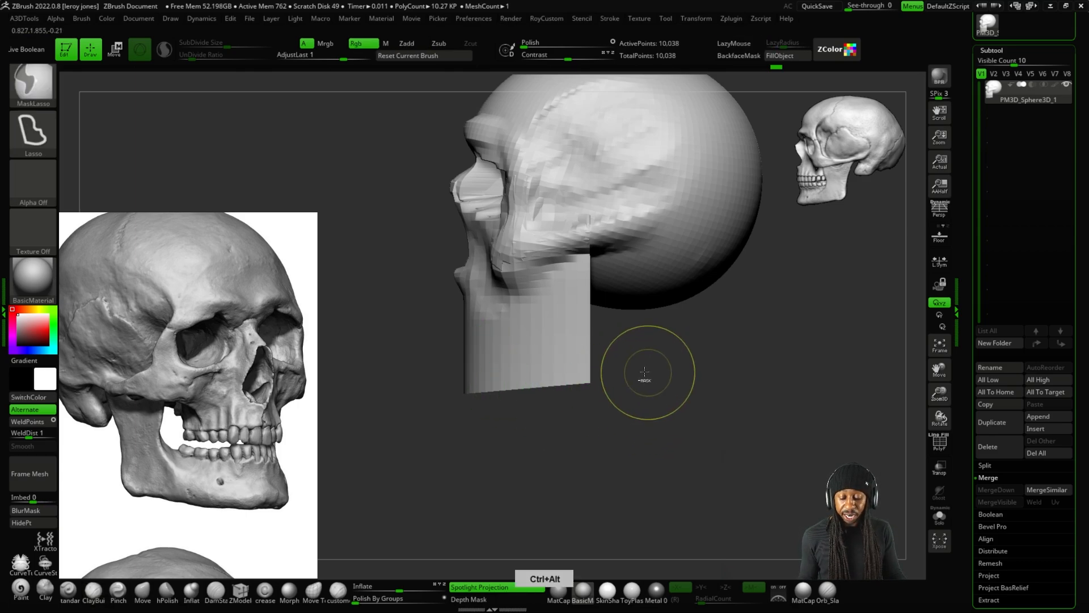
{"action": "mouse_move", "coordinate": [667, 336]}
{"action": "left_mouse_down", "text": "ctrl+alt"}
{"action": "mouse_move", "coordinate": [500, 330]}
{"action": "mouse_move", "coordinate": [408, 429]}
{"action": "mouse_move", "coordinate": [630, 434]}
{"action": "left_mouse_up", "text": "ctrl+alt"}
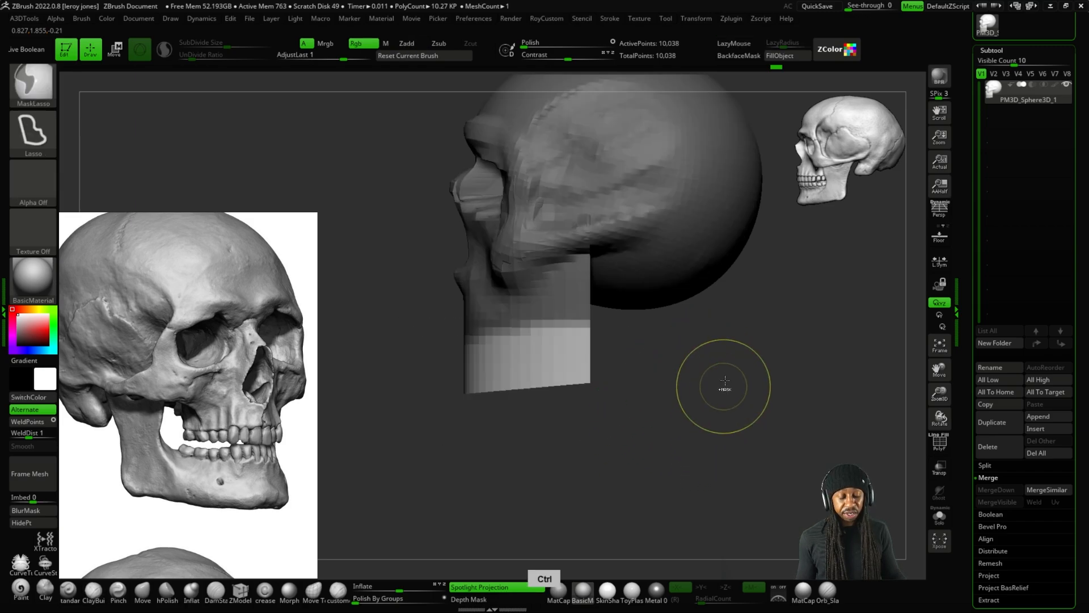
{"action": "left_click_drag", "start_coordinate": [722, 382], "coordinate": [768, 384]}
{"action": "mouse_move", "coordinate": [583, 365]}
{"action": "left_mouse_down"}
{"action": "mouse_move", "coordinate": [669, 357]}
{"action": "mouse_move", "coordinate": [551, 358]}
{"action": "mouse_move", "coordinate": [716, 454]}
{"action": "mouse_move", "coordinate": [714, 363]}
{"action": "left_mouse_up"}
{"action": "key", "text": "ctrl+alt"}
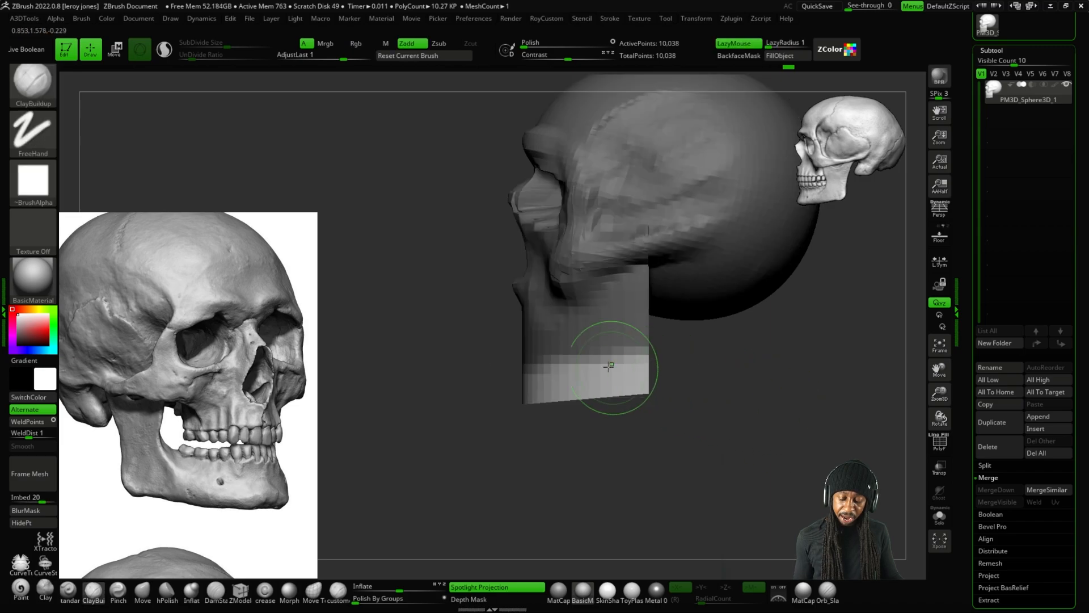
{"action": "left_click", "coordinate": [33, 511]}
Reposition the transform gizmo over the cylinder and move its unmasked lower end slightly downward to lengthen the jaw.
{"action": "key", "text": "space"}
{"action": "left_click", "coordinate": [619, 429]}
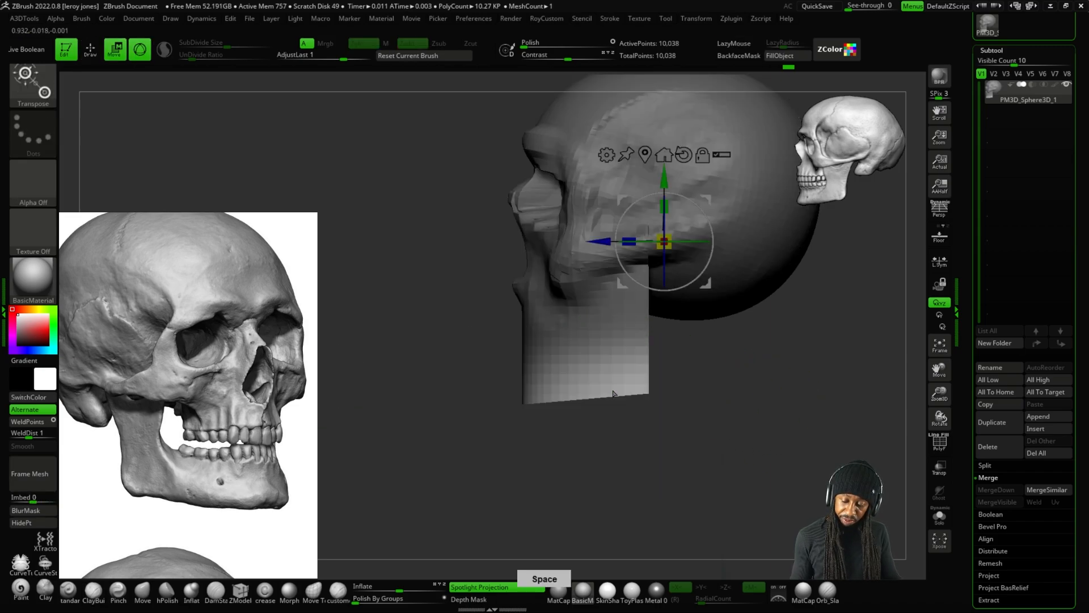
{"action": "key", "text": "alt"}
{"action": "left_click_drag", "start_coordinate": [586, 303], "coordinate": [590, 280], "text": "alt"}
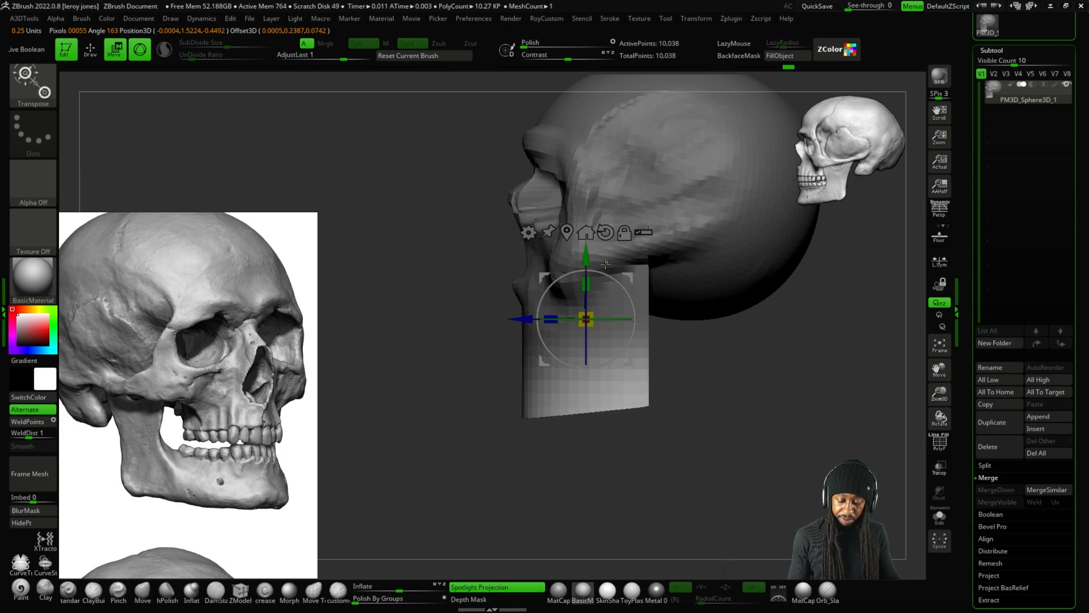
{"action": "left_click_drag", "start_coordinate": [586, 258], "coordinate": [587, 271]}
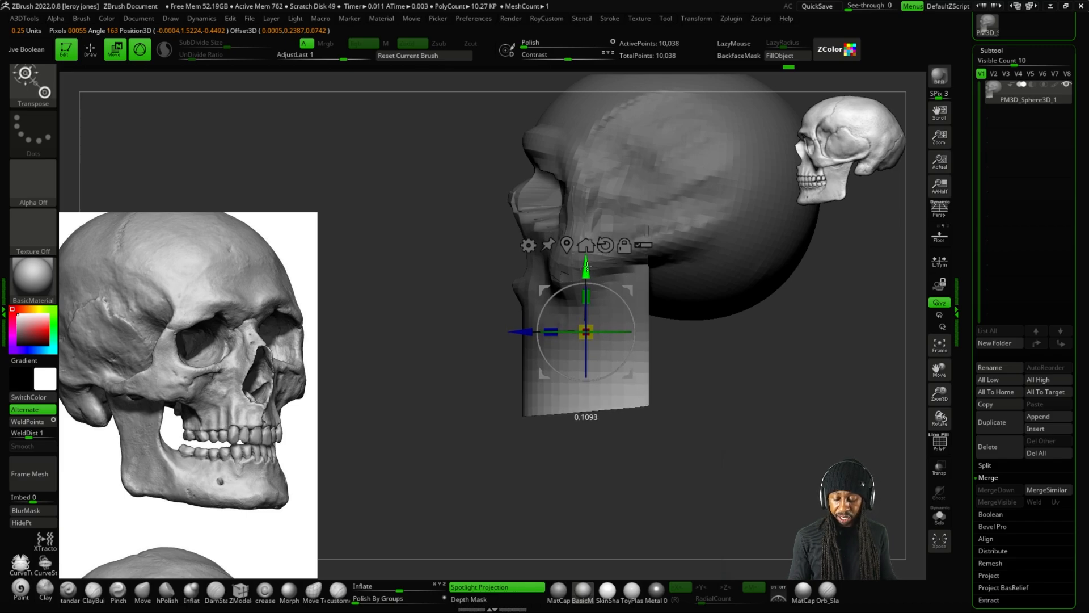
{"action": "left_click_drag", "start_coordinate": [737, 366], "coordinate": [719, 353], "text": "shift"}
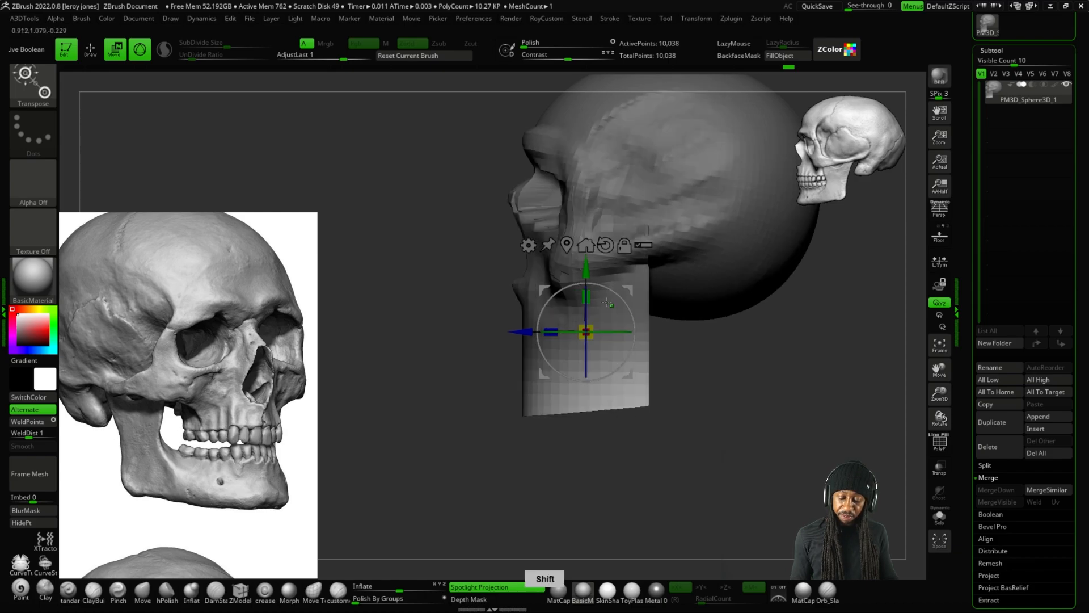
{"action": "left_click_drag", "start_coordinate": [586, 271], "coordinate": [584, 273]}
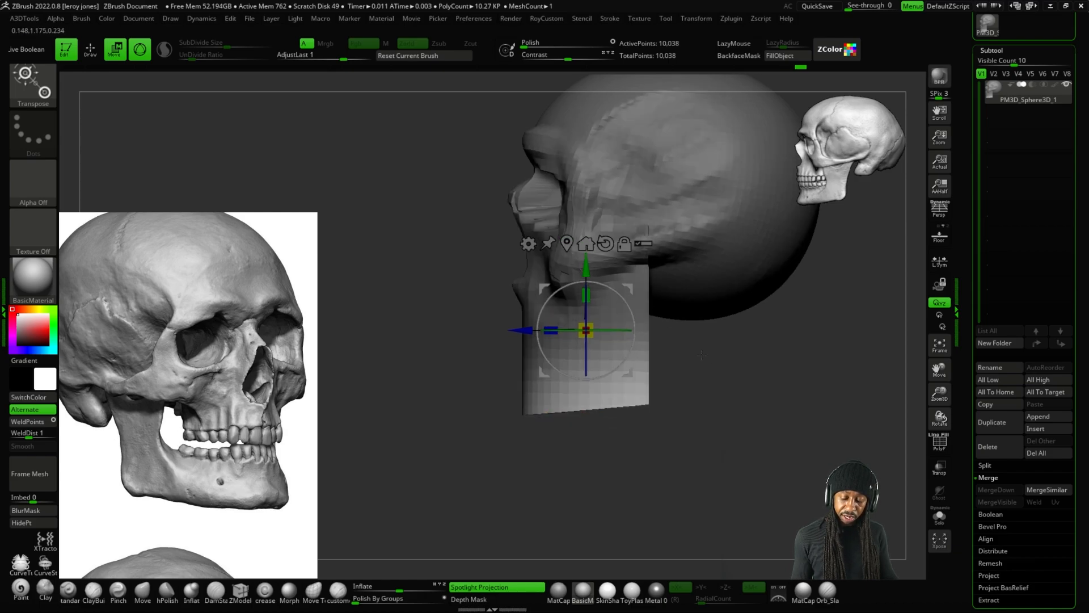
Clear the mask, switch back to the ClayBuildup brush and check the lengthened jaw from the front and side.
{"action": "key", "text": "space"}
{"action": "left_click", "coordinate": [705, 467]}
{"action": "left_click_drag", "start_coordinate": [763, 370], "coordinate": [764, 461], "text": "ctrl"}
{"action": "mouse_move", "coordinate": [805, 348]}
{"action": "left_mouse_down", "text": "alt"}
{"action": "mouse_move", "coordinate": [734, 403]}
{"action": "mouse_move", "coordinate": [785, 389]}
{"action": "left_mouse_up", "text": "alt"}
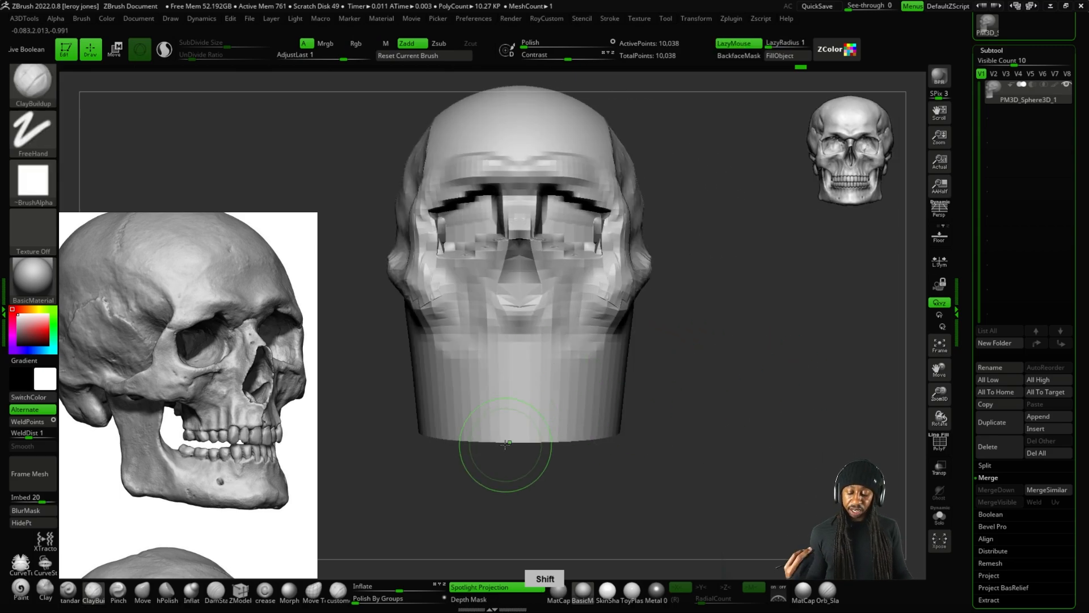
{"action": "left_click_drag", "start_coordinate": [723, 372], "coordinate": [726, 388]}
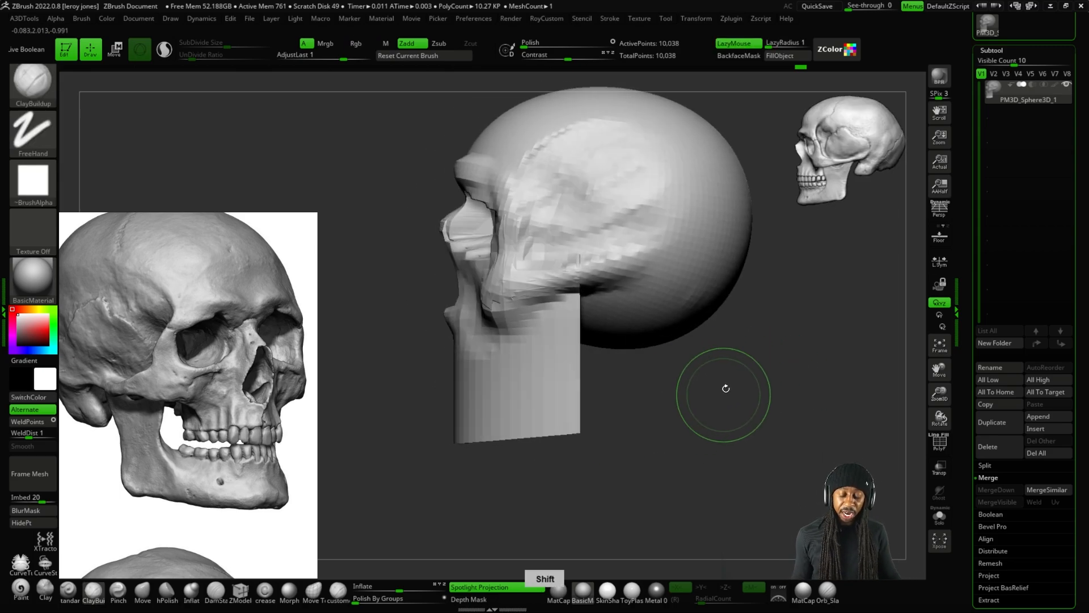
{"action": "left_click_drag", "start_coordinate": [671, 418], "coordinate": [738, 386]}
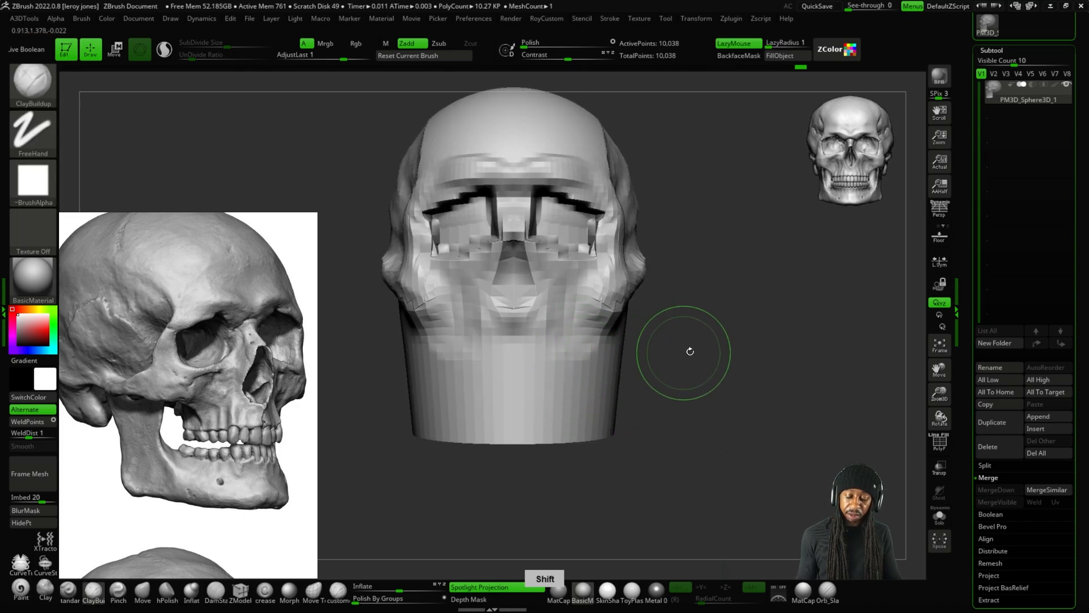
{"action": "left_click_drag", "start_coordinate": [709, 347], "coordinate": [631, 310], "text": "alt"}
{"action": "key", "text": "space"}
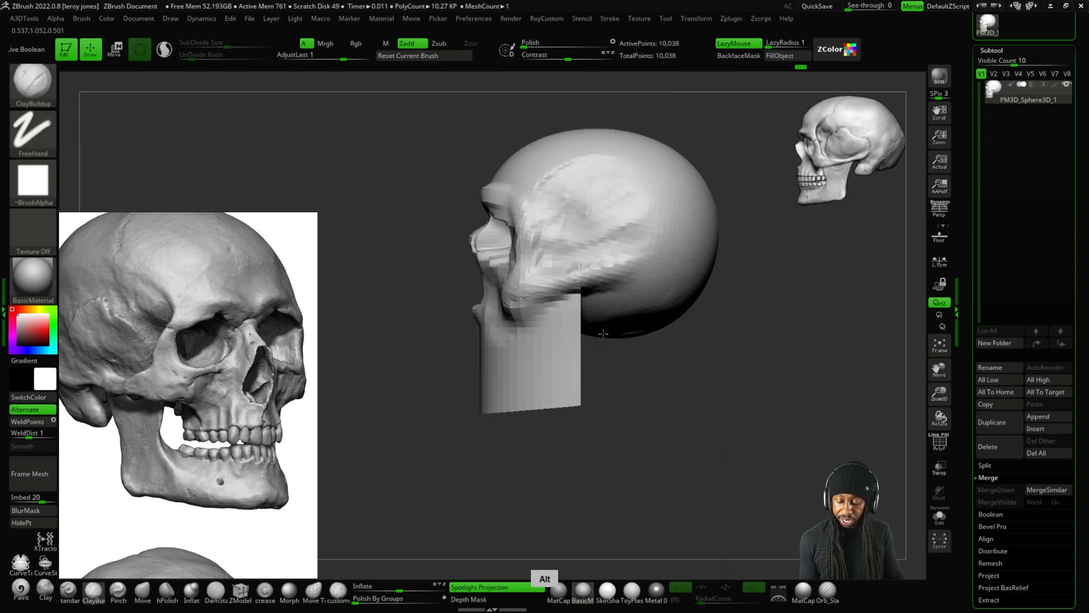
{"action": "left_click_drag", "start_coordinate": [605, 325], "coordinate": [738, 312]}
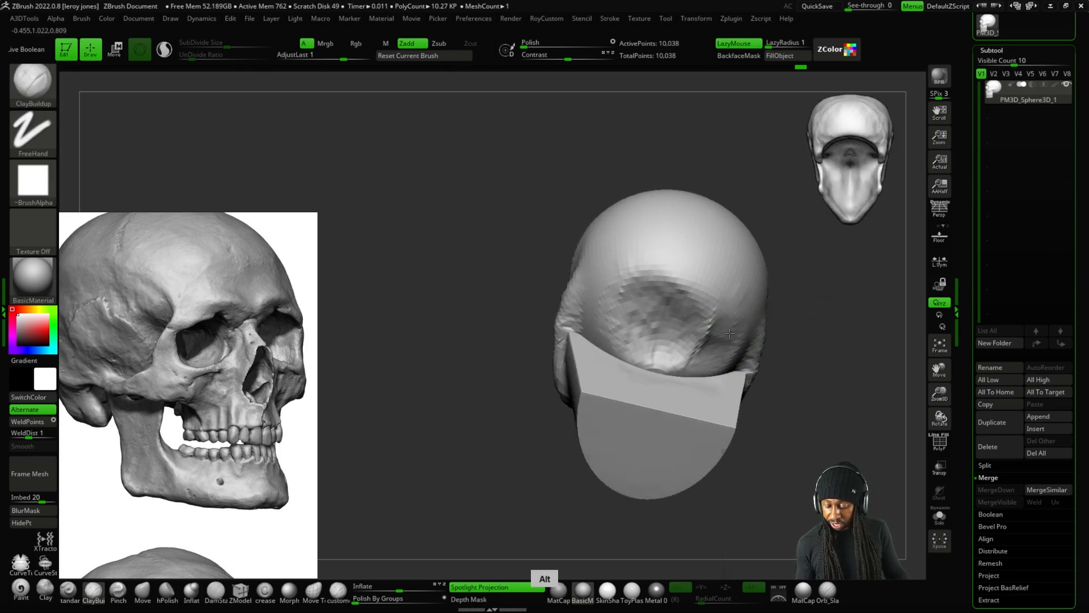
{"action": "mouse_move", "coordinate": [791, 369]}
{"action": "left_mouse_down"}
{"action": "mouse_move", "coordinate": [804, 432]}
{"action": "mouse_move", "coordinate": [839, 431]}
{"action": "mouse_move", "coordinate": [834, 409]}
{"action": "mouse_move", "coordinate": [858, 426]}
{"action": "mouse_move", "coordinate": [839, 431]}
{"action": "mouse_move", "coordinate": [844, 412]}
{"action": "mouse_move", "coordinate": [815, 414]}
{"action": "mouse_move", "coordinate": [749, 363]}
{"action": "mouse_move", "coordinate": [773, 309]}
{"action": "mouse_move", "coordinate": [763, 357]}
{"action": "left_mouse_up"}
{"action": "key", "text": "ctrl+z"}
{"action": "key", "text": "ctrl+z"}
{"action": "key", "text": "ctrl+z"}
{"action": "key", "text": "ctrl+shift+z"}
{"action": "key", "text": "ctrl+z"}
{"action": "key", "text": "ctrl+shift+z"}
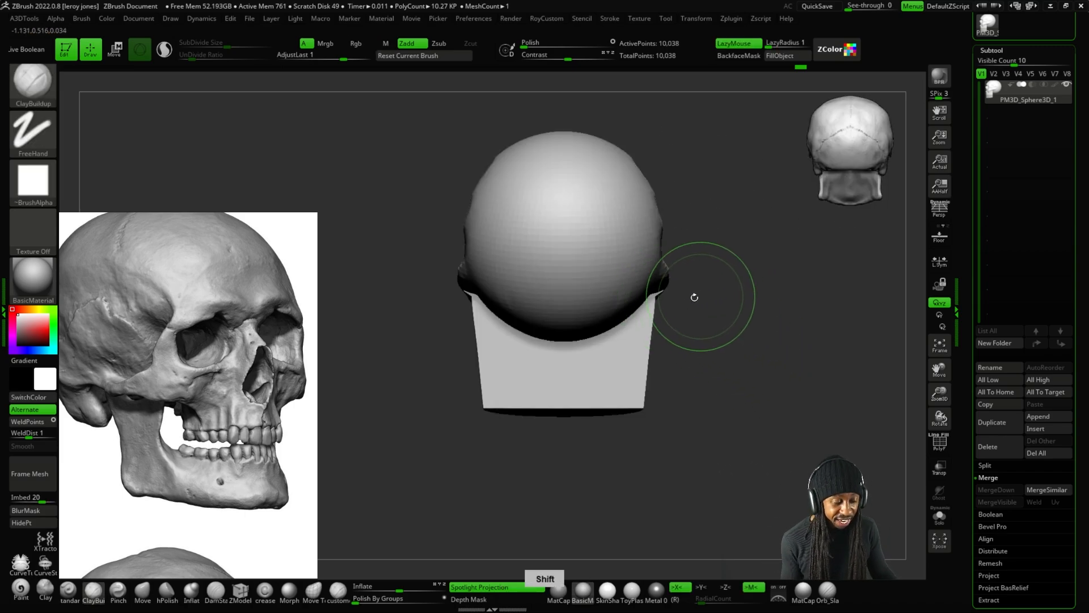
With X symmetry on, carve a recess into the cranium's underside where it meets the back of the jaw block.
{"action": "left_click_drag", "start_coordinate": [723, 325], "coordinate": [693, 274]}
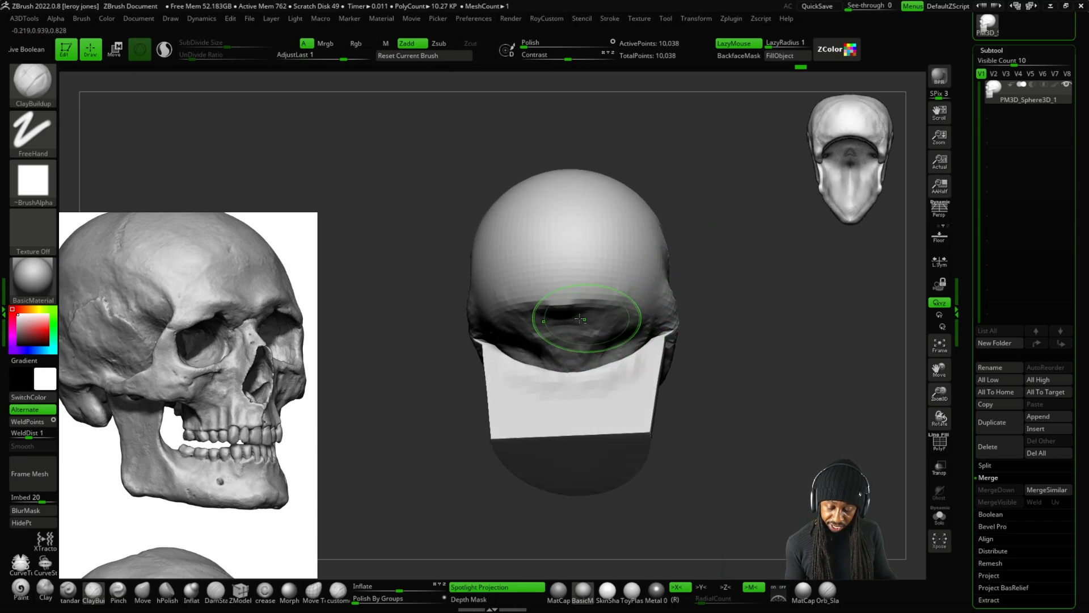
{"action": "left_click_drag", "start_coordinate": [692, 298], "coordinate": [585, 366]}
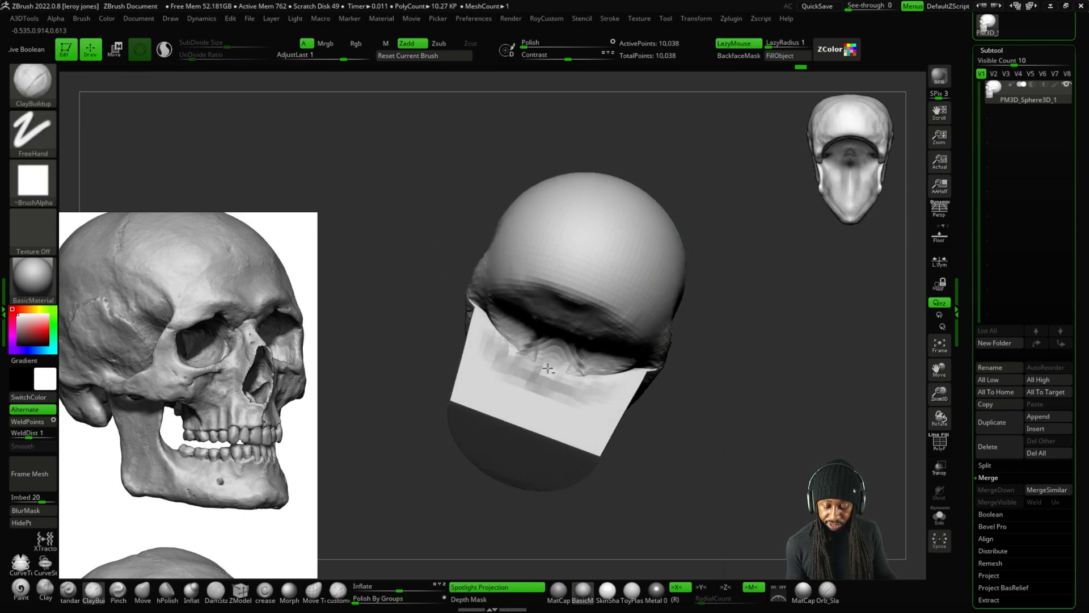
{"action": "left_click_drag", "start_coordinate": [548, 369], "coordinate": [731, 326]}
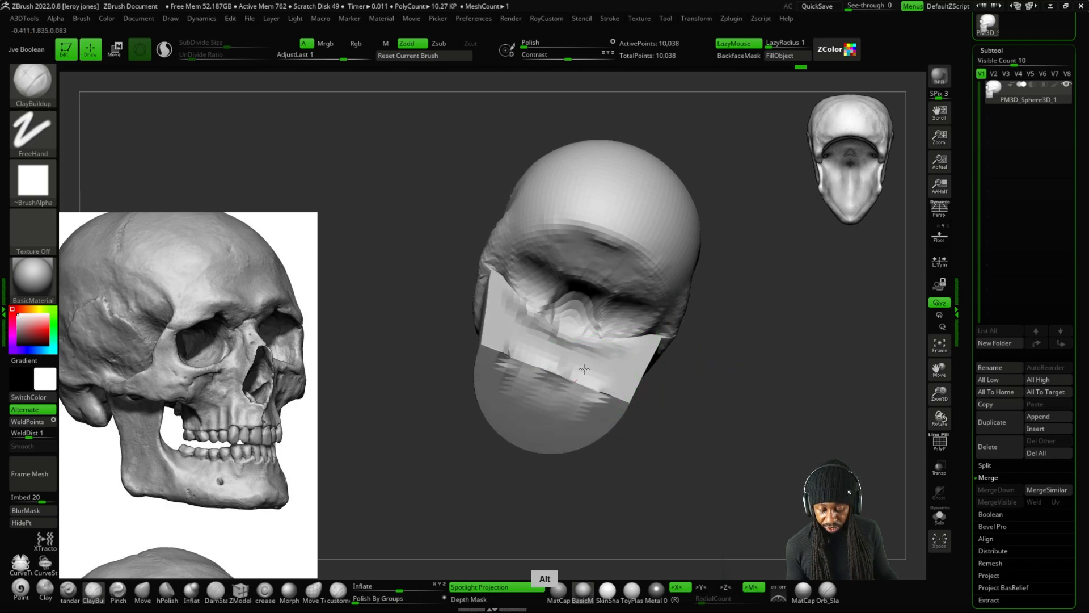
Hollow out the jaw block from behind and below with ClayBuildup, leaving a wall along each side.
{"action": "left_click_drag", "start_coordinate": [584, 368], "coordinate": [577, 369], "text": "alt"}
{"action": "right_click_drag", "start_coordinate": [577, 370], "coordinate": [577, 391], "text": "alt"}
{"action": "mouse_move", "coordinate": [577, 391]}
{"action": "left_mouse_down", "text": "alt"}
{"action": "mouse_move", "coordinate": [533, 391]}
{"action": "mouse_move", "coordinate": [609, 394]}
{"action": "mouse_move", "coordinate": [605, 402]}
{"action": "mouse_move", "coordinate": [578, 363]}
{"action": "left_mouse_up", "text": "alt"}
{"action": "mouse_move", "coordinate": [748, 371]}
{"action": "left_mouse_down"}
{"action": "mouse_move", "coordinate": [754, 415]}
{"action": "mouse_move", "coordinate": [778, 344]}
{"action": "mouse_move", "coordinate": [766, 366]}
{"action": "mouse_move", "coordinate": [774, 398]}
{"action": "left_mouse_up"}
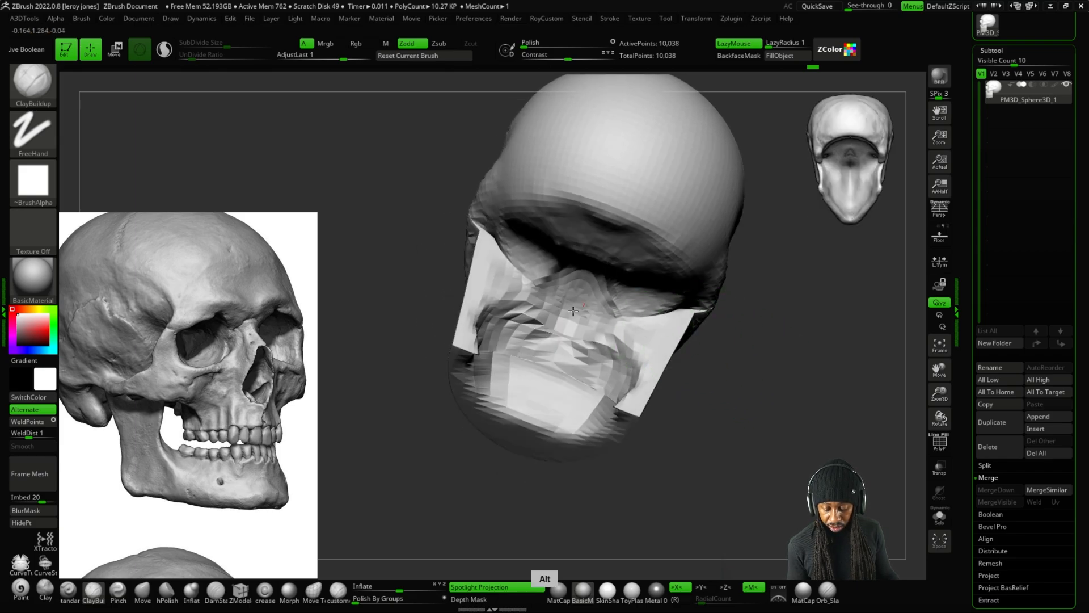
{"action": "mouse_move", "coordinate": [521, 288]}
{"action": "left_mouse_down", "text": "alt"}
{"action": "mouse_move", "coordinate": [508, 276]}
{"action": "mouse_move", "coordinate": [499, 295]}
{"action": "mouse_move", "coordinate": [496, 283]}
{"action": "left_mouse_up", "text": "alt"}
{"action": "mouse_move", "coordinate": [760, 329]}
{"action": "left_mouse_down"}
{"action": "mouse_move", "coordinate": [752, 294]}
{"action": "mouse_move", "coordinate": [738, 301]}
{"action": "left_mouse_up"}
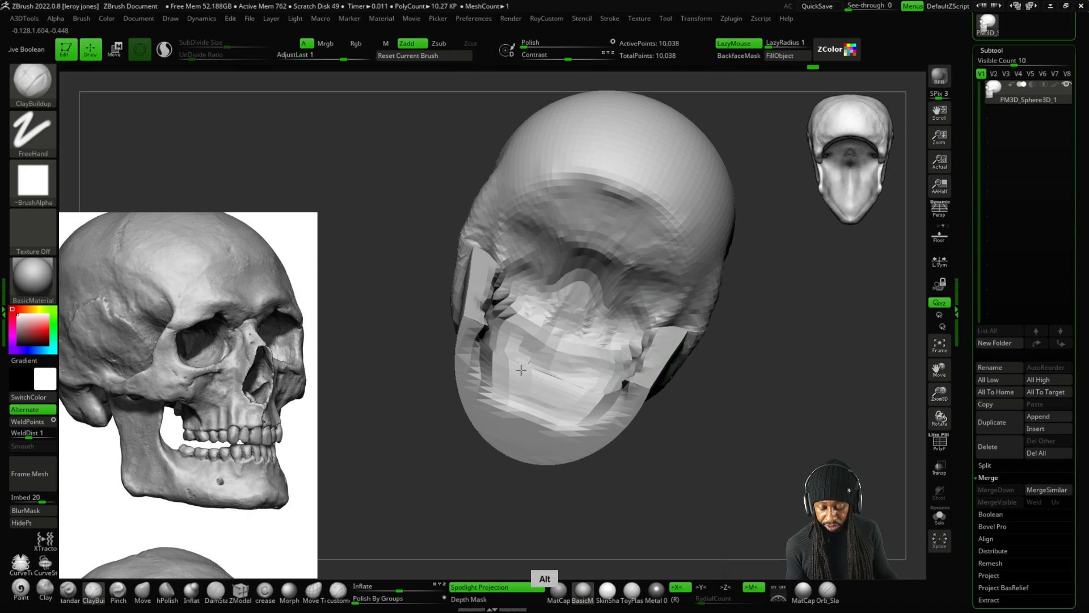
{"action": "mouse_move", "coordinate": [622, 306]}
{"action": "left_mouse_down", "text": "alt"}
{"action": "mouse_move", "coordinate": [616, 250]}
{"action": "mouse_move", "coordinate": [646, 304]}
{"action": "mouse_move", "coordinate": [623, 243]}
{"action": "mouse_move", "coordinate": [590, 318]}
{"action": "left_mouse_up", "text": "alt"}
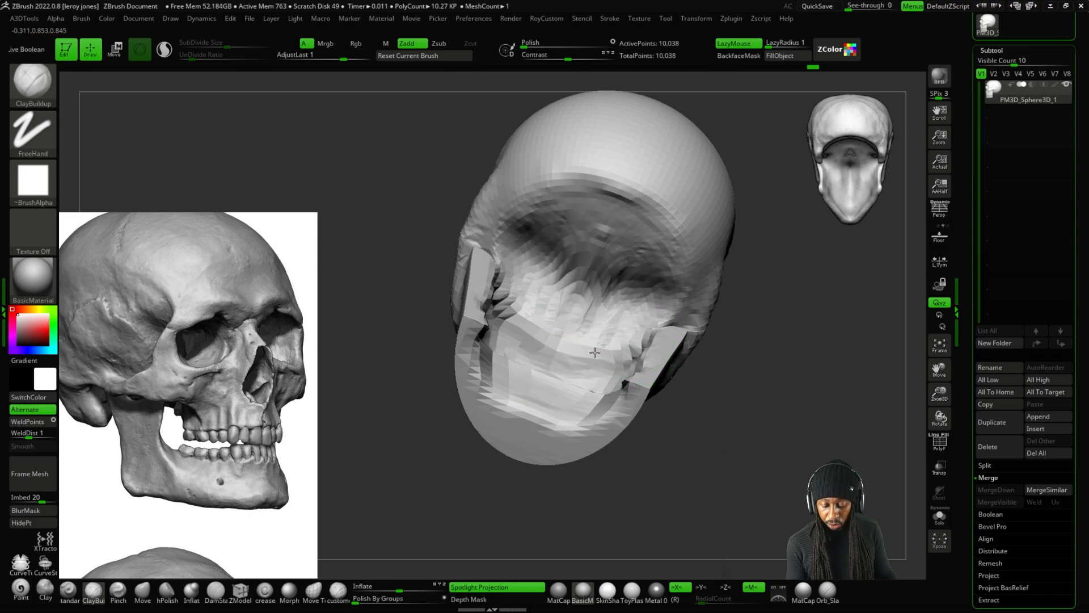
{"action": "left_click_drag", "start_coordinate": [743, 335], "coordinate": [764, 356]}
{"action": "key", "text": "plus"}
{"action": "key", "text": "plus"}
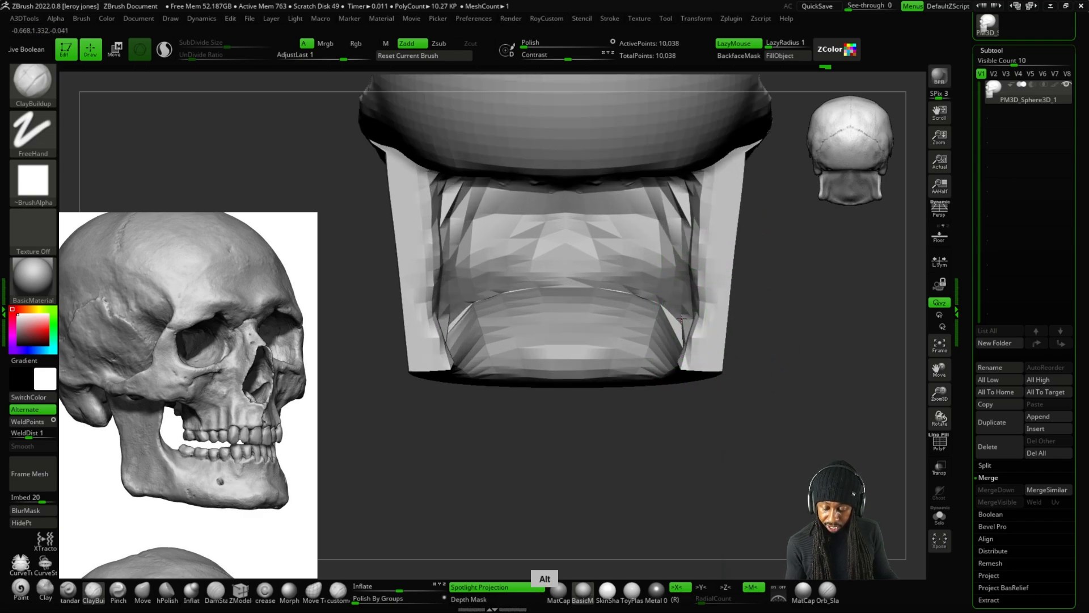
{"action": "left_click_drag", "start_coordinate": [685, 353], "coordinate": [687, 282], "text": "alt"}
{"action": "mouse_move", "coordinate": [683, 349]}
{"action": "left_mouse_down"}
{"action": "mouse_move", "coordinate": [584, 281]}
{"action": "mouse_move", "coordinate": [573, 233]}
{"action": "left_mouse_up"}
Turn the model to its front view and bring the front-view skull into the reference image for comparison.
{"action": "key", "text": "minus"}
{"action": "key", "text": "minus"}
{"action": "mouse_move", "coordinate": [707, 258]}
{"action": "left_mouse_down", "text": "shift"}
{"action": "mouse_move", "coordinate": [811, 236]}
{"action": "mouse_move", "coordinate": [695, 301]}
{"action": "mouse_move", "coordinate": [706, 275]}
{"action": "left_mouse_up", "text": "shift"}
{"action": "key", "text": "plus"}
{"action": "key", "text": "plus"}
{"action": "key", "text": "plus"}
{"action": "key", "text": "minus"}
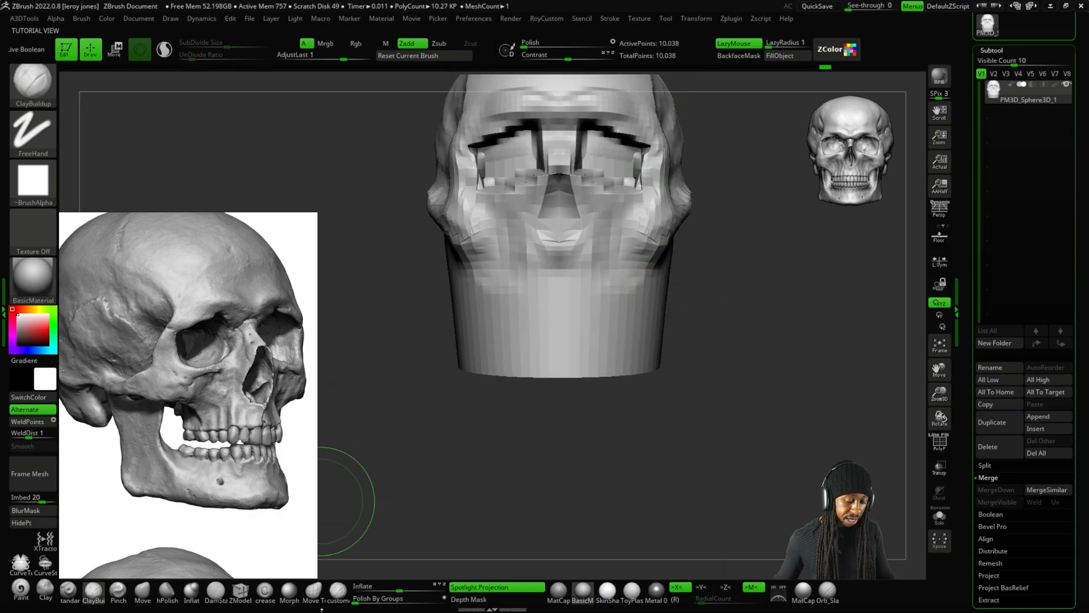
{"action": "scroll", "coordinate": [239, 437], "scroll_direction": "down", "scroll_amount": 4}
{"action": "middle_click_drag", "start_coordinate": [115, 438], "coordinate": [236, 367]}
{"action": "scroll", "coordinate": [236, 367], "scroll_direction": "up", "scroll_amount": 4}
{"action": "scroll", "coordinate": [236, 367], "scroll_direction": "up", "scroll_amount": 2}
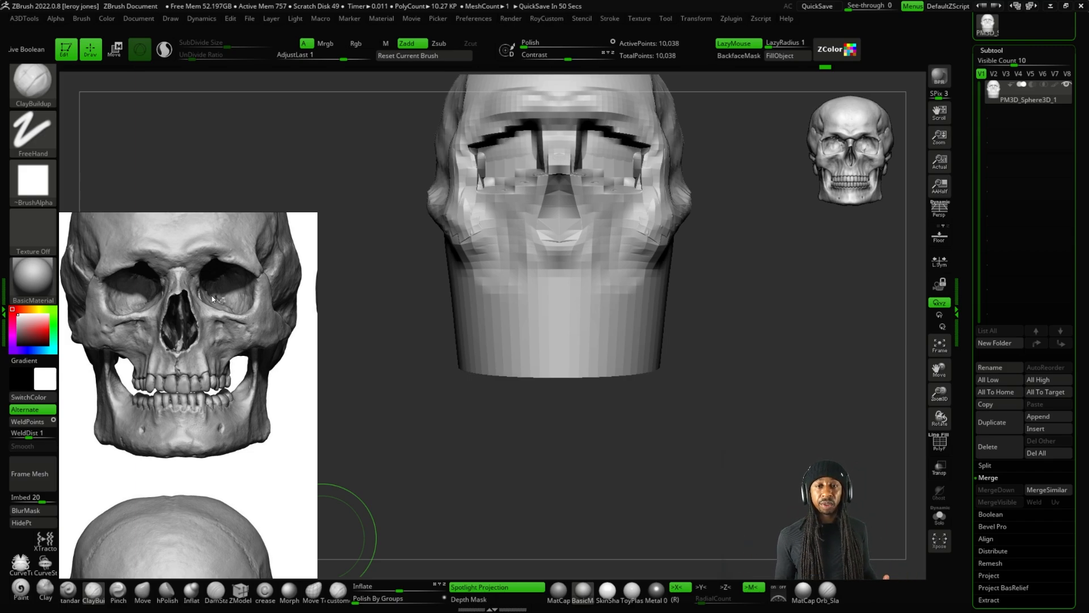
Carve a vertical hollow into each side of the jaw block below the cheekbones with ClayBuildup.
{"action": "left_click_drag", "start_coordinate": [729, 335], "coordinate": [678, 298]}
{"action": "scroll", "coordinate": [626, 293], "scroll_direction": "up", "scroll_amount": 1}
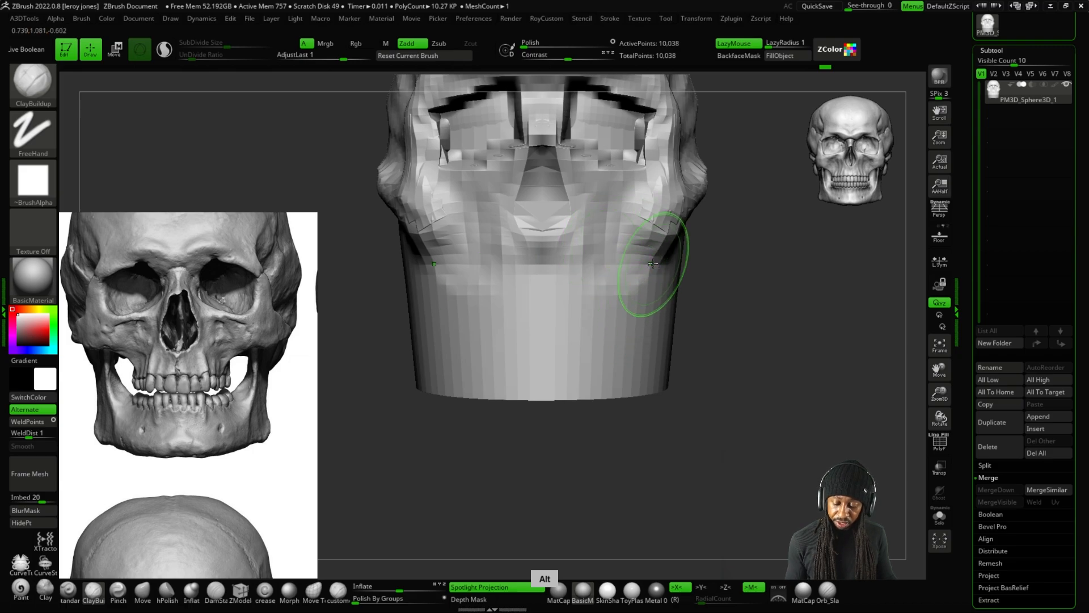
{"action": "mouse_move", "coordinate": [732, 225]}
{"action": "left_mouse_down"}
{"action": "mouse_move", "coordinate": [732, 214]}
{"action": "mouse_move", "coordinate": [705, 211]}
{"action": "mouse_move", "coordinate": [693, 261]}
{"action": "left_mouse_up"}
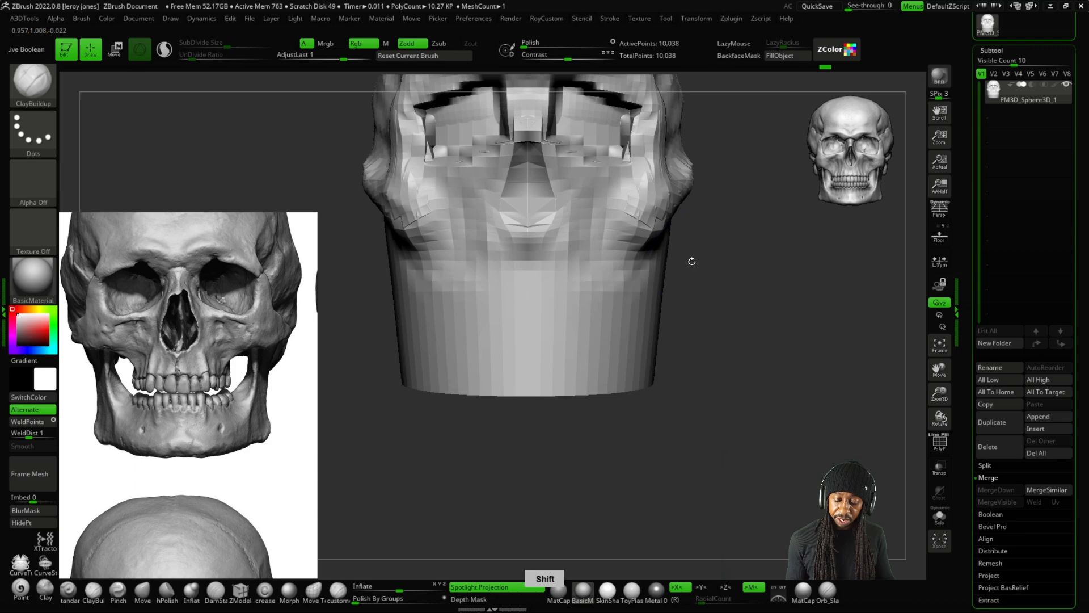
{"action": "mouse_move", "coordinate": [628, 291]}
{"action": "left_mouse_down", "text": "alt"}
{"action": "mouse_move", "coordinate": [624, 270]}
{"action": "mouse_move", "coordinate": [612, 341]}
{"action": "mouse_move", "coordinate": [623, 271]}
{"action": "mouse_move", "coordinate": [617, 310]}
{"action": "left_mouse_up", "text": "alt"}
{"action": "left_click_drag", "start_coordinate": [729, 253], "coordinate": [698, 249]}
{"action": "left_click_drag", "start_coordinate": [789, 280], "coordinate": [612, 283]}
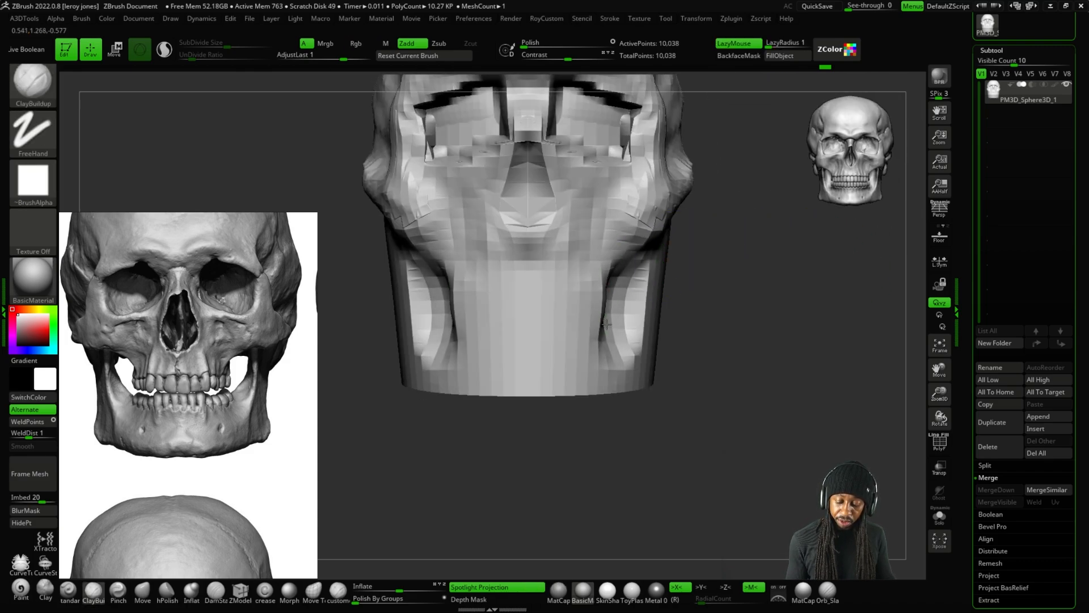
{"action": "left_click_drag", "start_coordinate": [607, 324], "coordinate": [611, 336]}
{"action": "mouse_move", "coordinate": [670, 415]}
{"action": "left_mouse_down"}
{"action": "mouse_move", "coordinate": [608, 421]}
{"action": "mouse_move", "coordinate": [651, 397]}
{"action": "left_mouse_up"}
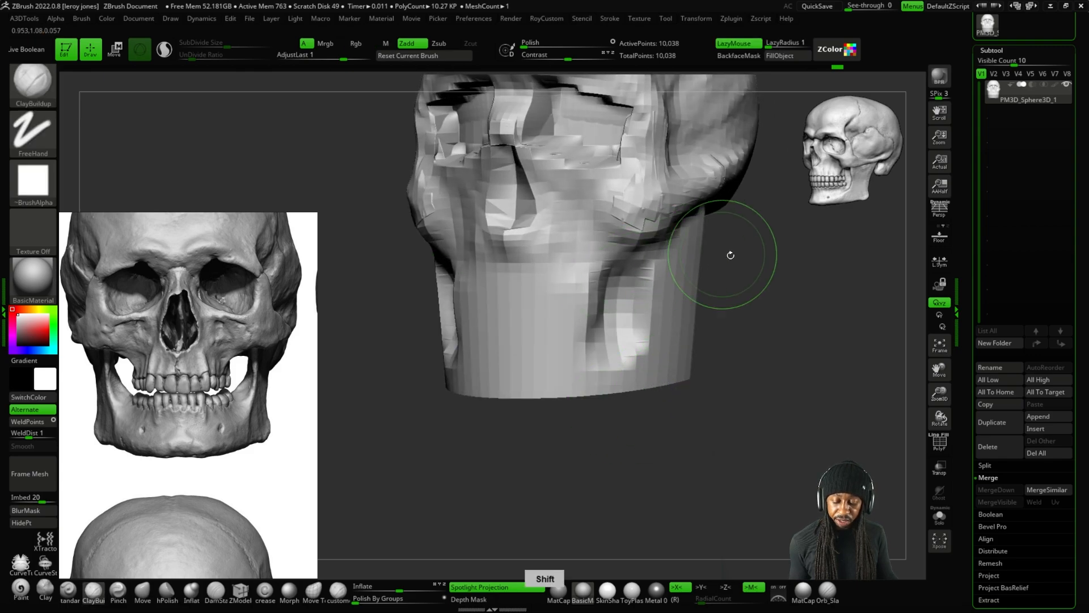
Build up the tooth area at the front of the jaw and a protruding chin with ClayBuildup.
{"action": "left_click_drag", "start_coordinate": [731, 255], "coordinate": [652, 267], "text": "shift"}
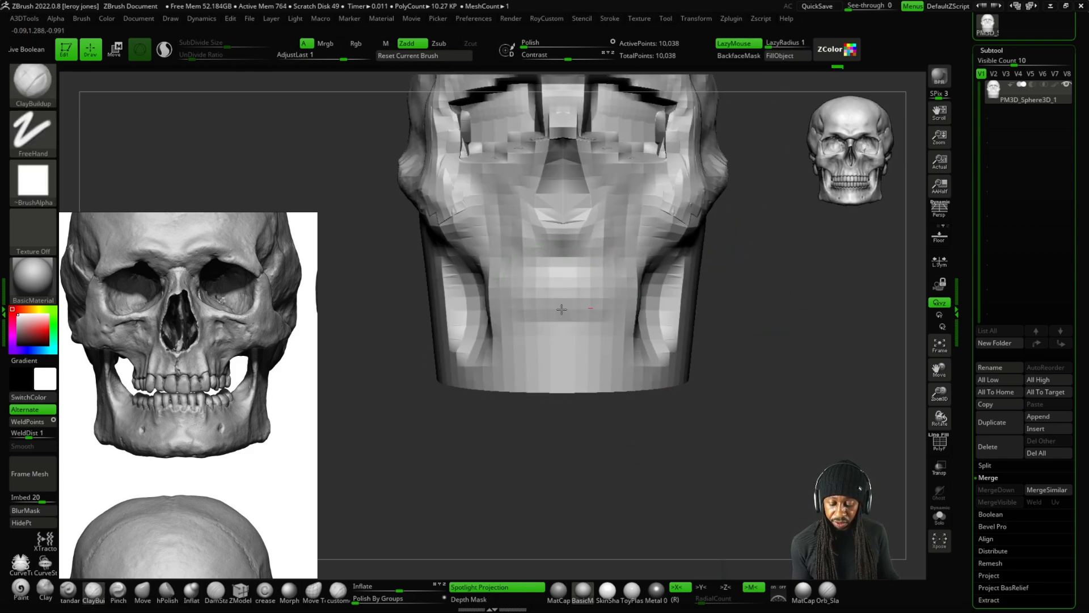
{"action": "left_click_drag", "start_coordinate": [561, 309], "coordinate": [599, 282]}
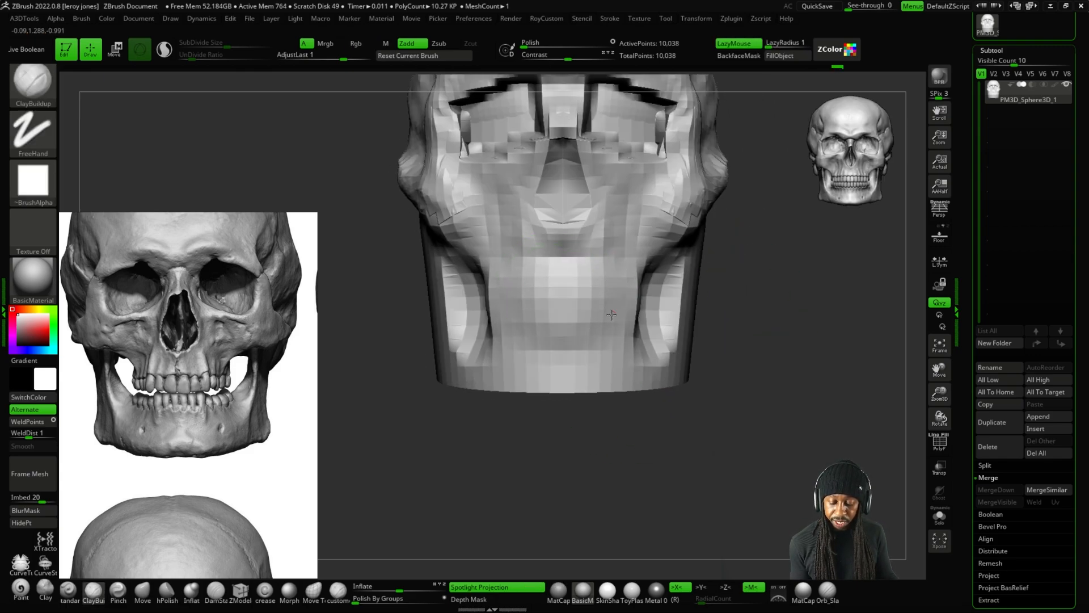
{"action": "left_click_drag", "start_coordinate": [612, 315], "coordinate": [584, 270]}
{"action": "left_click_drag", "start_coordinate": [758, 300], "coordinate": [707, 308]}
{"action": "left_click_drag", "start_coordinate": [808, 331], "coordinate": [859, 328], "text": "shift"}
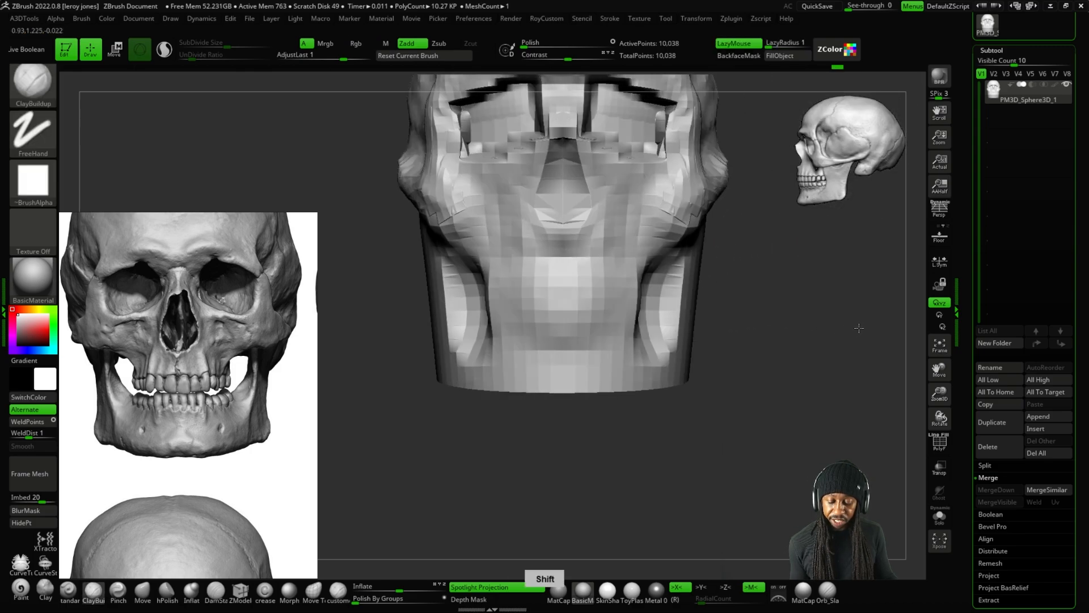
{"action": "left_click_drag", "start_coordinate": [769, 336], "coordinate": [730, 317]}
{"action": "mouse_move", "coordinate": [585, 366]}
{"action": "left_mouse_down"}
{"action": "mouse_move", "coordinate": [562, 362]}
{"action": "mouse_move", "coordinate": [614, 362]}
{"action": "mouse_move", "coordinate": [545, 364]}
{"action": "mouse_move", "coordinate": [572, 353]}
{"action": "mouse_move", "coordinate": [721, 386]}
{"action": "mouse_move", "coordinate": [744, 424]}
{"action": "mouse_move", "coordinate": [797, 413]}
{"action": "mouse_move", "coordinate": [812, 326]}
{"action": "mouse_move", "coordinate": [611, 420]}
{"action": "left_mouse_up"}
{"action": "left_click_drag", "start_coordinate": [537, 284], "coordinate": [671, 340], "text": "alt"}
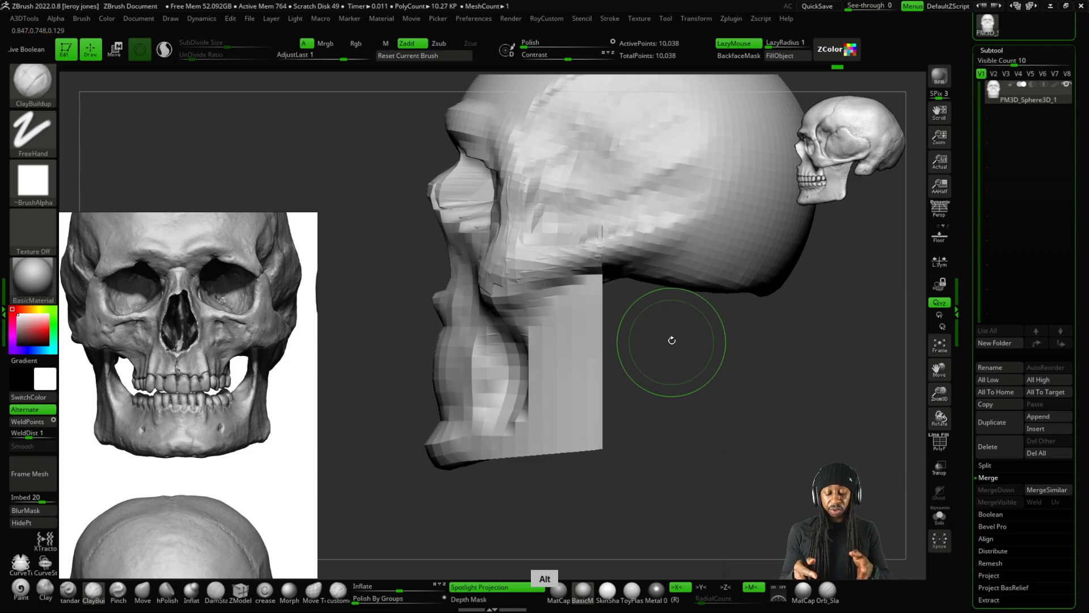
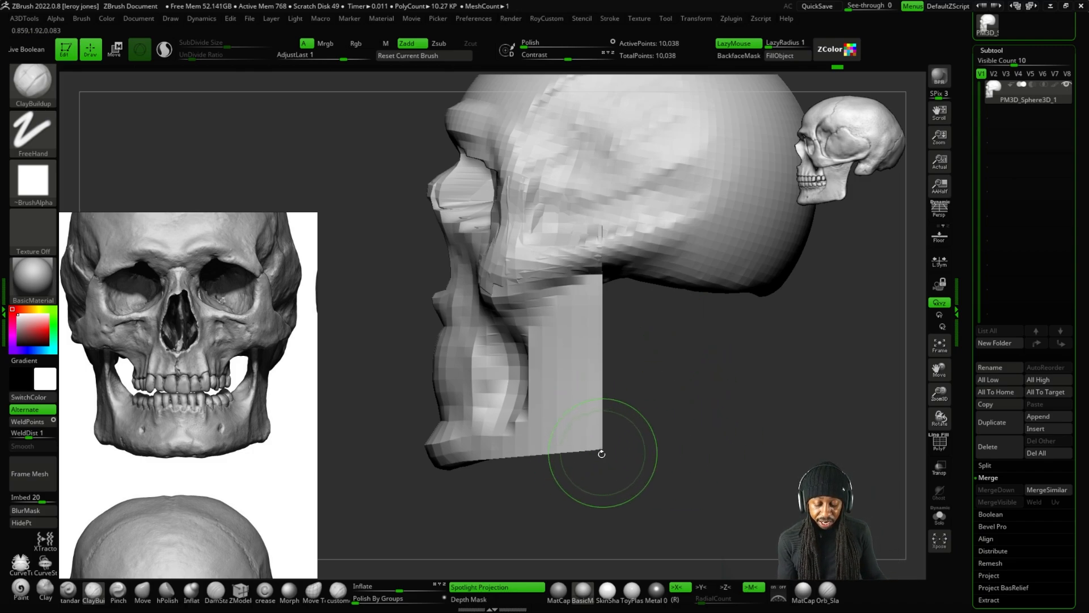
Zoom in on the jaw's lower rear corner and circle both jaw angles on the front reference skull with the annotation pen.
{"action": "left_click_drag", "start_coordinate": [672, 427], "coordinate": [671, 371], "text": "alt"}
{"action": "mouse_move", "coordinate": [671, 371]}
{"action": "left_mouse_down"}
{"action": "mouse_move", "coordinate": [637, 377]}
{"action": "mouse_move", "coordinate": [628, 396]}
{"action": "left_mouse_up"}
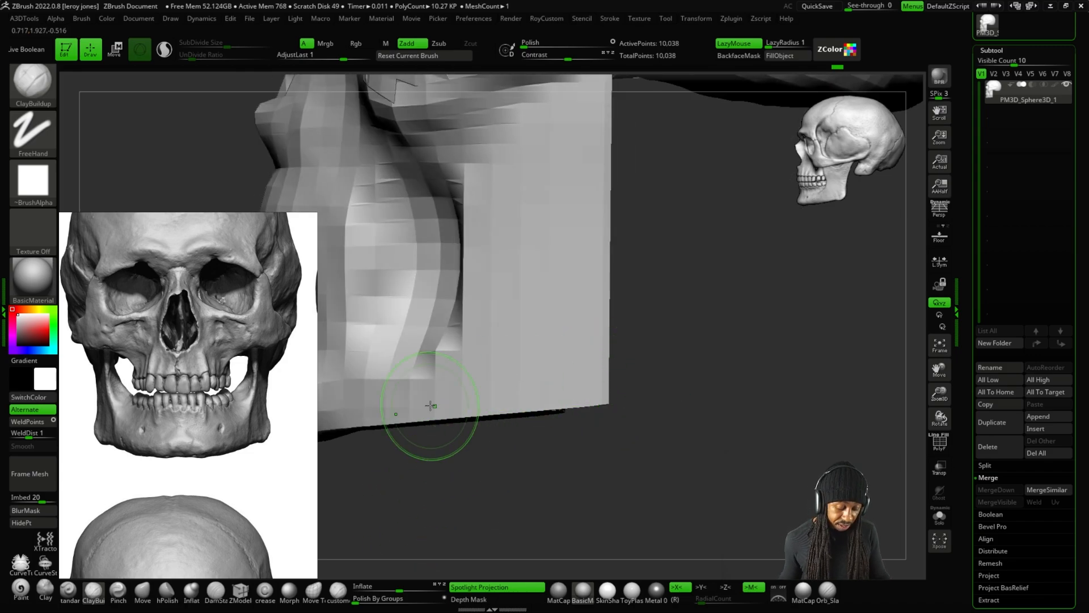
{"action": "key", "text": "ctrl+alt+g"}
{"action": "mouse_move", "coordinate": [259, 446]}
{"action": "left_mouse_down"}
{"action": "mouse_move", "coordinate": [273, 413]}
{"action": "mouse_move", "coordinate": [263, 448]}
{"action": "left_mouse_up"}
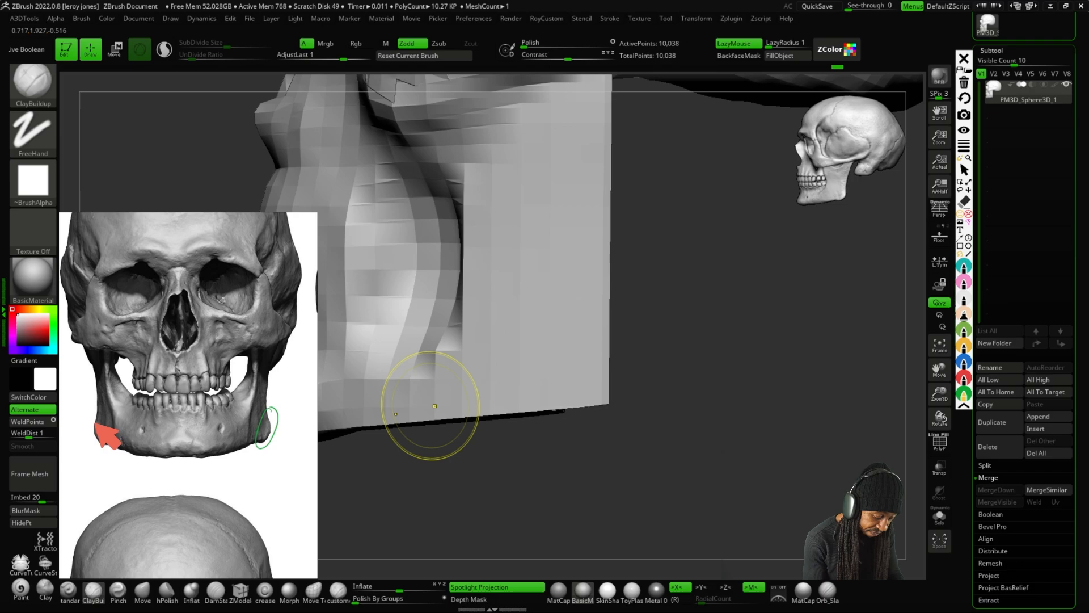
{"action": "left_click_drag", "start_coordinate": [100, 418], "coordinate": [95, 448]}
{"action": "key", "text": "Escape"}
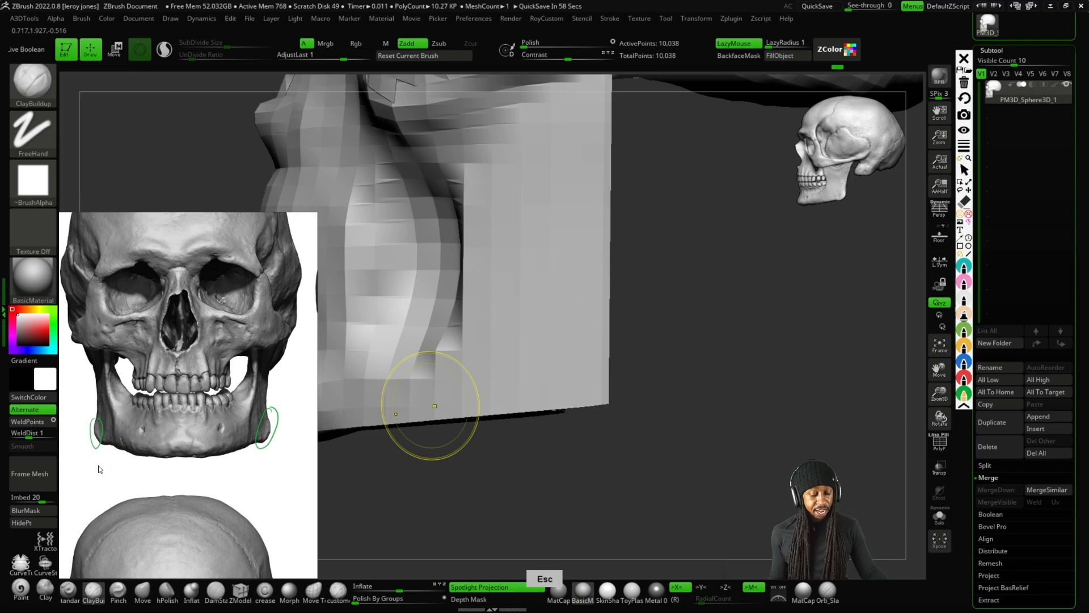
Round off the jaw's lower rear corner in side view with the Move brush.
{"action": "mouse_move", "coordinate": [695, 409]}
{"action": "left_mouse_down"}
{"action": "mouse_move", "coordinate": [646, 416]}
{"action": "mouse_move", "coordinate": [612, 387]}
{"action": "left_mouse_up"}
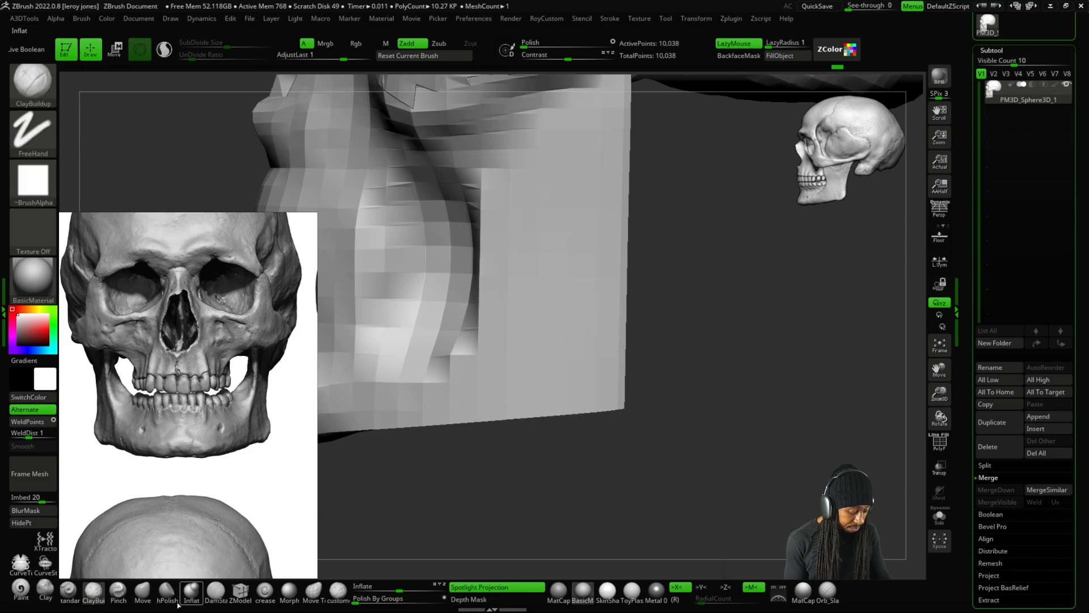
{"action": "left_click", "coordinate": [142, 593]}
{"action": "key", "text": "space"}
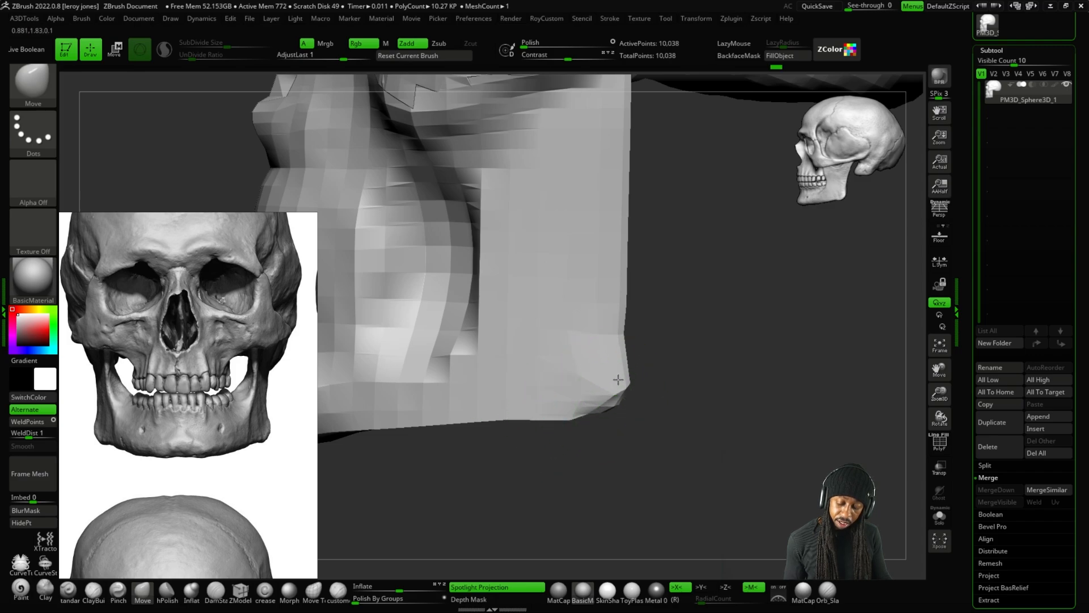
From behind, flare the jaw's lower rear corners outward and adjust the side walls above them with the Move brush.
{"action": "key", "text": "minus"}
{"action": "key", "text": "minus"}
{"action": "key", "text": "minus"}
{"action": "left_click_drag", "start_coordinate": [641, 400], "coordinate": [510, 397]}
{"action": "key", "text": "plus"}
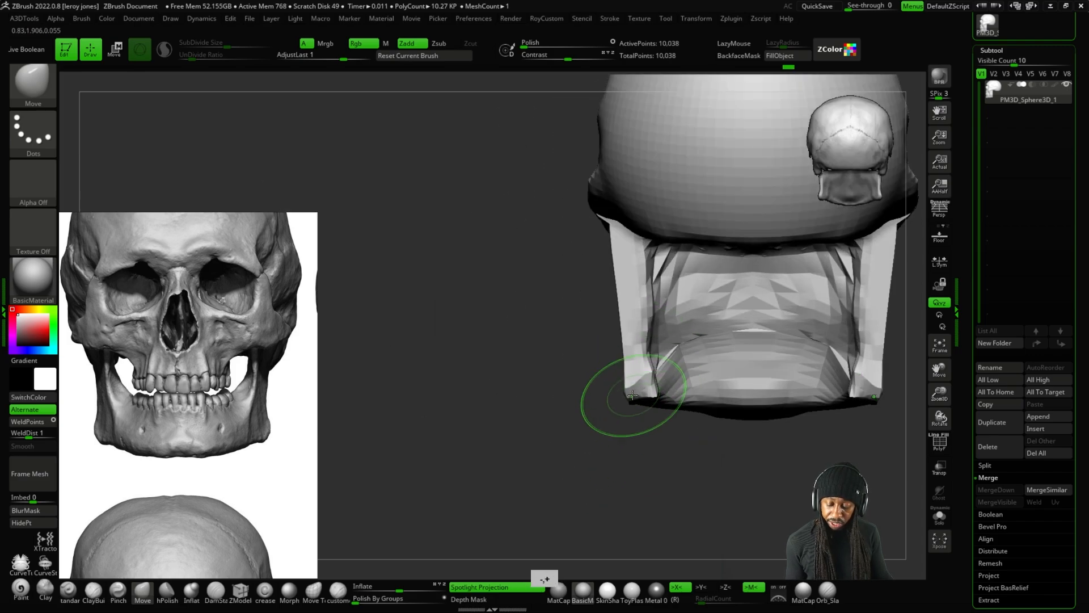
{"action": "key", "text": "minus"}
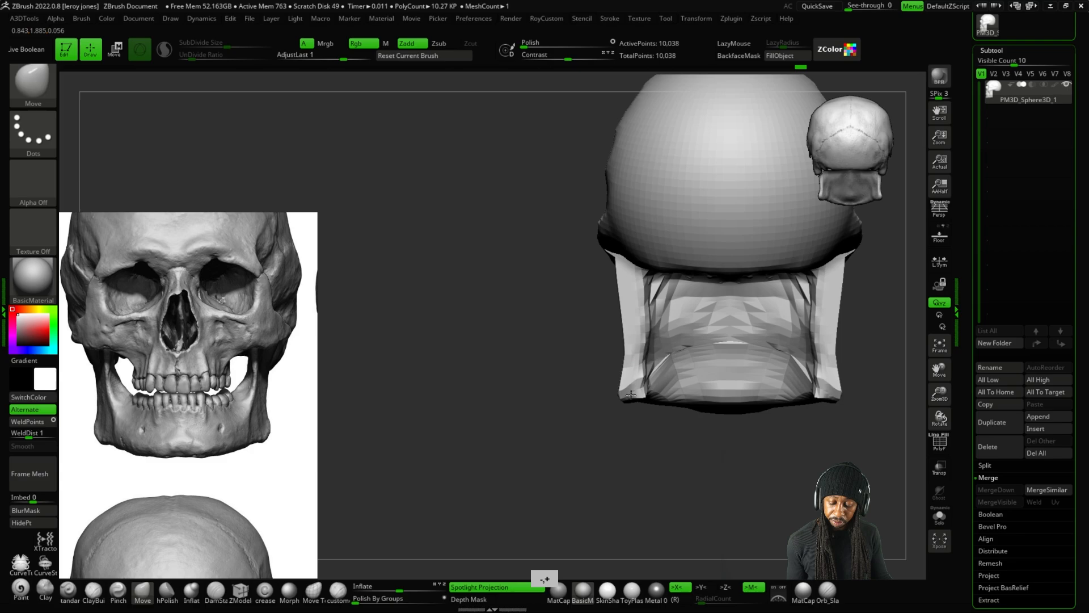
{"action": "key", "text": "plus"}
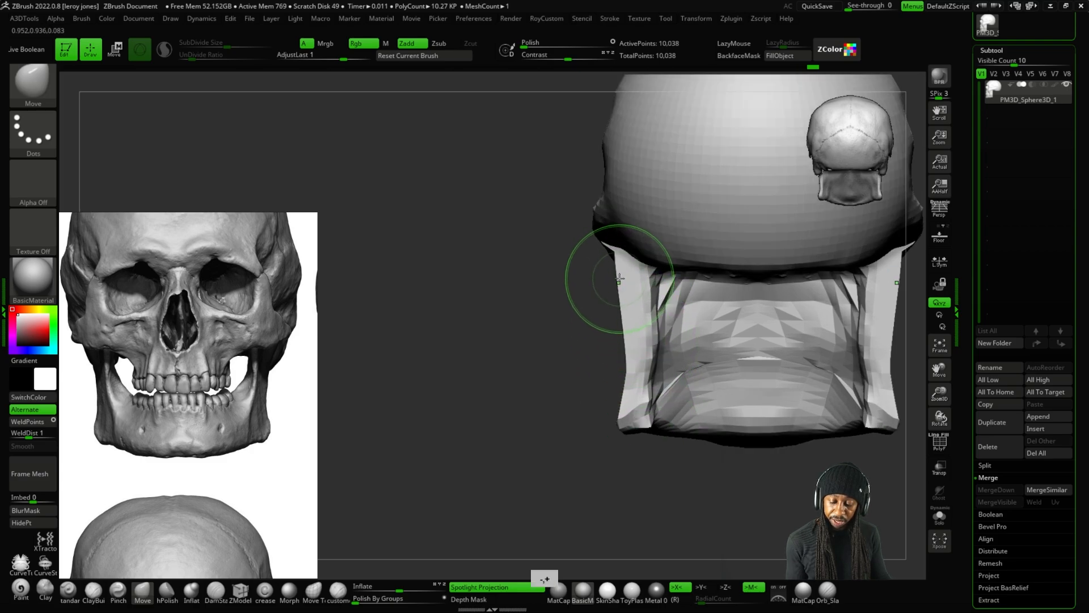
{"action": "mouse_move", "coordinate": [515, 363]}
{"action": "left_mouse_down"}
{"action": "mouse_move", "coordinate": [566, 321]}
{"action": "mouse_move", "coordinate": [590, 318]}
{"action": "mouse_move", "coordinate": [698, 341]}
{"action": "mouse_move", "coordinate": [709, 363]}
{"action": "mouse_move", "coordinate": [730, 471]}
{"action": "mouse_move", "coordinate": [565, 475]}
{"action": "left_mouse_up"}
{"action": "key", "text": "minus"}
{"action": "key", "text": "minus"}
{"action": "key", "text": "minus"}
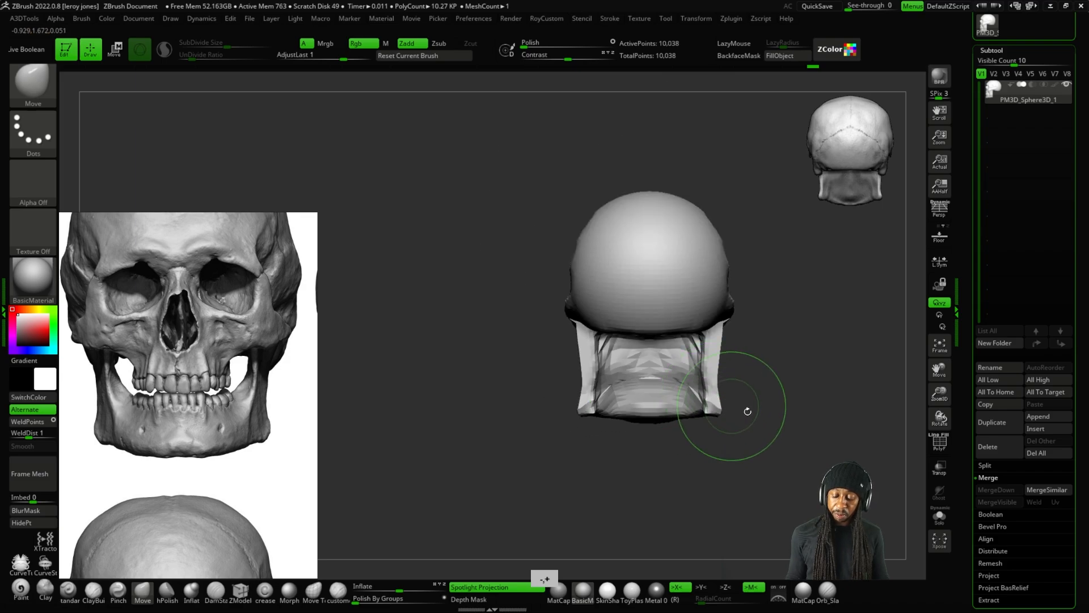
In rear view, trace the inward curve of the jaw's outer side wall with the annotation pen.
{"action": "left_click_drag", "start_coordinate": [747, 410], "coordinate": [730, 390], "text": "shift"}
{"action": "key", "text": "plus"}
{"action": "key", "text": "plus"}
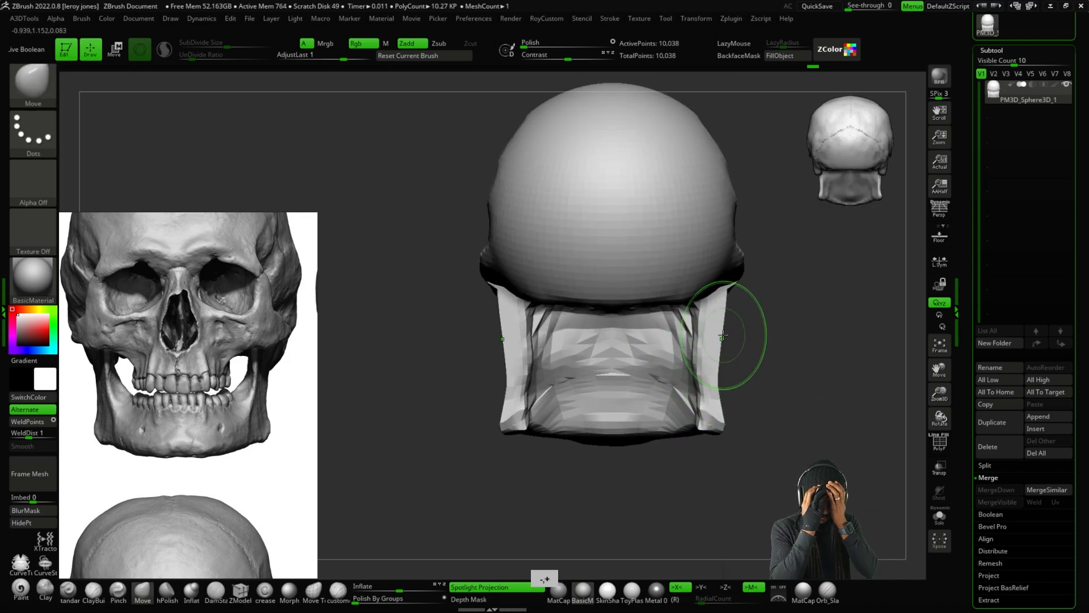
{"action": "key", "text": "ctrl+F1"}
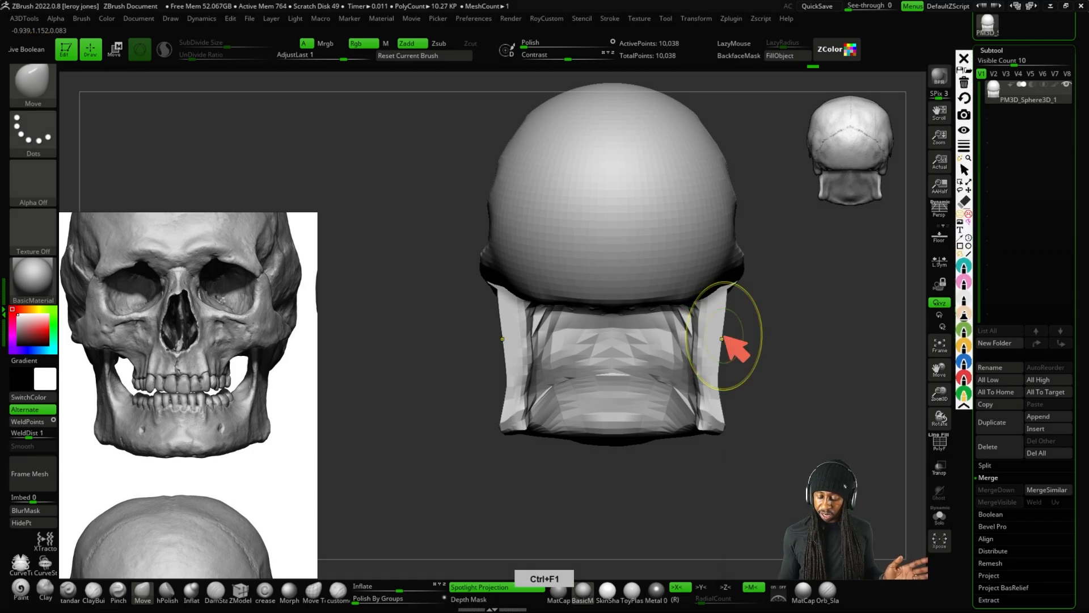
{"action": "mouse_move", "coordinate": [739, 291]}
{"action": "left_mouse_down"}
{"action": "mouse_move", "coordinate": [722, 370]}
{"action": "mouse_move", "coordinate": [731, 401]}
{"action": "left_mouse_up"}
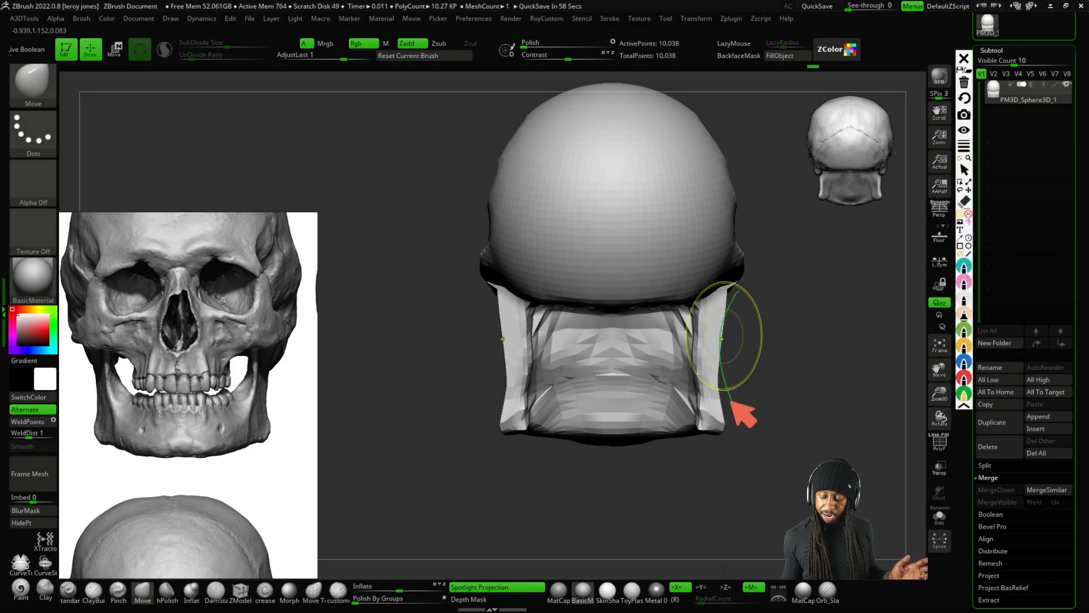
{"action": "key", "text": "Escape"}
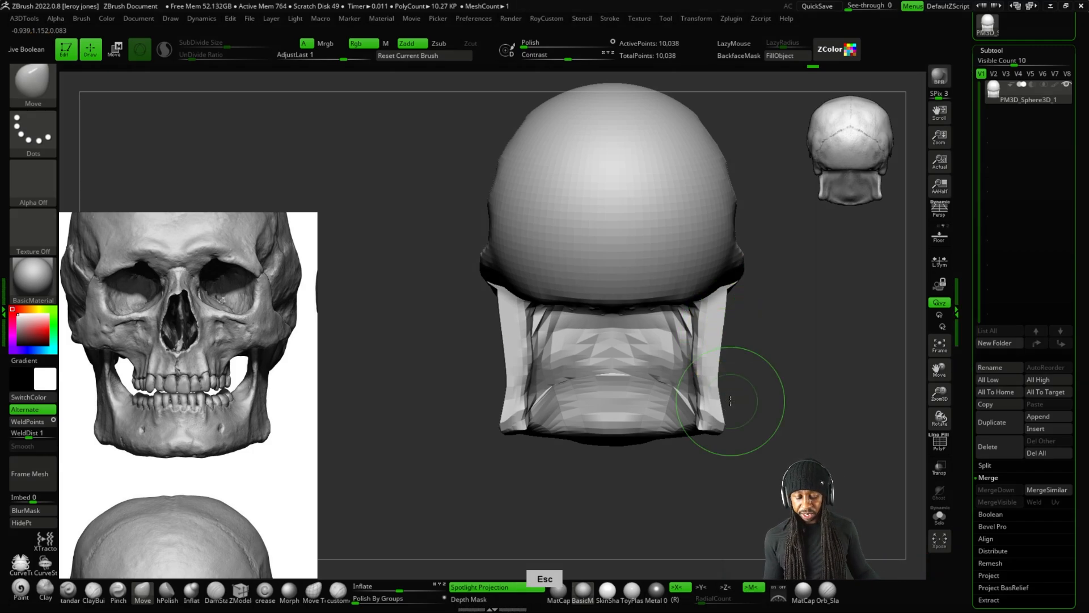
From behind, push the jaw's outer side walls inward above the flared corners with the Move brush.
{"action": "right_click_drag", "start_coordinate": [509, 342], "coordinate": [505, 332], "text": "ctrl"}
{"action": "left_click_drag", "start_coordinate": [505, 331], "coordinate": [509, 333]}
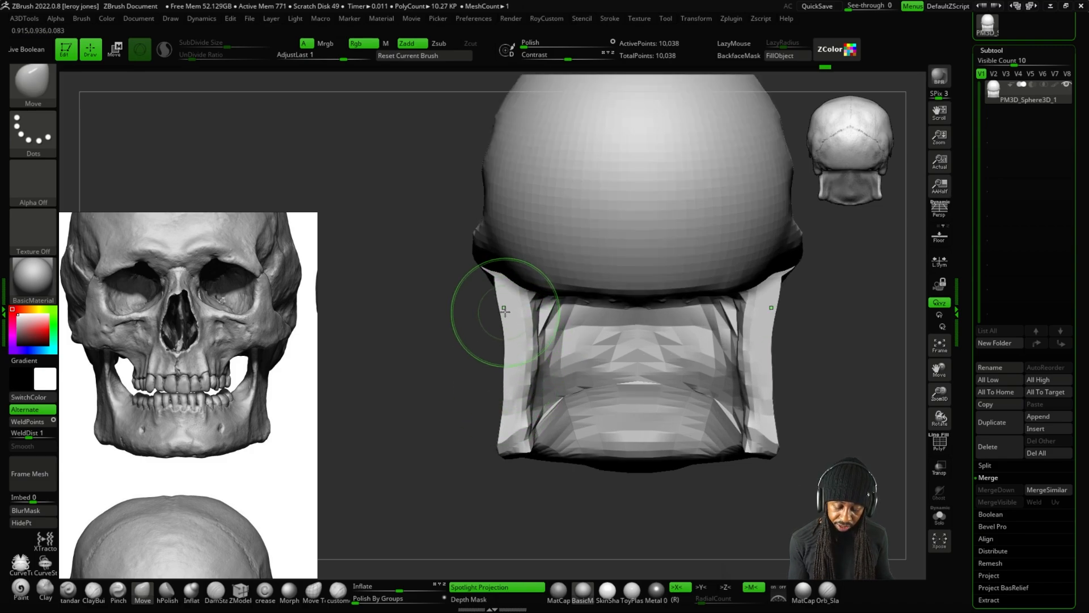
{"action": "left_click_drag", "start_coordinate": [510, 321], "coordinate": [511, 321]}
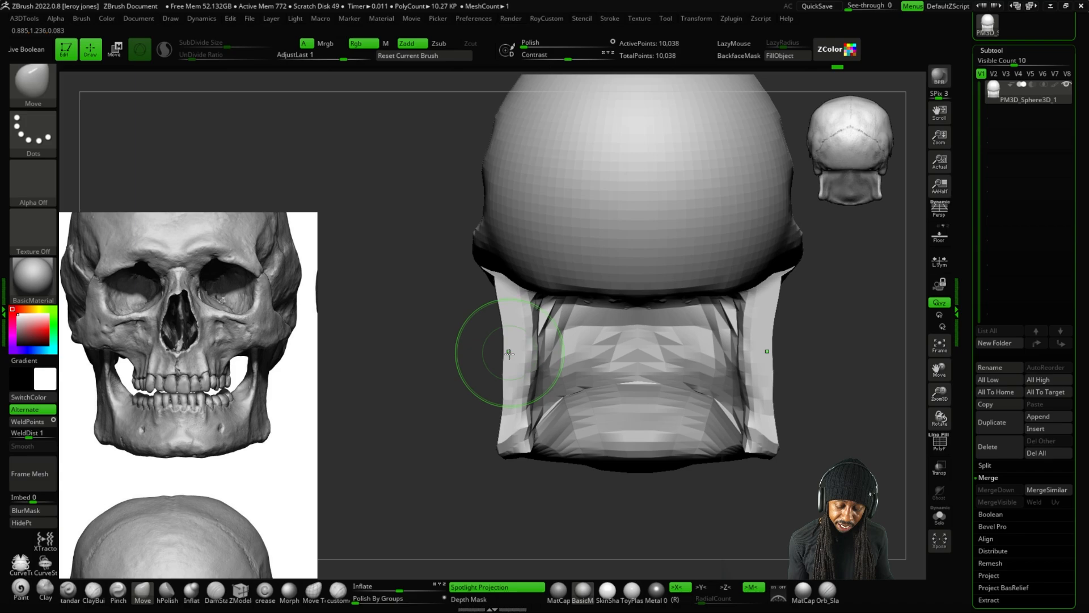
{"action": "left_click_drag", "start_coordinate": [507, 370], "coordinate": [509, 370]}
{"action": "right_click_drag", "start_coordinate": [510, 378], "coordinate": [512, 347], "text": "ctrl"}
Switch to side view and examine the slanted rear edge of the jaw on the side-view reference skull.
{"action": "right_click_drag", "start_coordinate": [590, 380], "coordinate": [736, 371]}
{"action": "right_click_drag", "start_coordinate": [543, 396], "coordinate": [489, 369], "text": "alt"}
{"action": "mouse_move", "coordinate": [542, 344]}
{"action": "right_mouse_down", "text": "ctrl"}
{"action": "mouse_move", "coordinate": [526, 324]}
{"action": "mouse_move", "coordinate": [553, 286]}
{"action": "right_mouse_up", "text": "ctrl"}
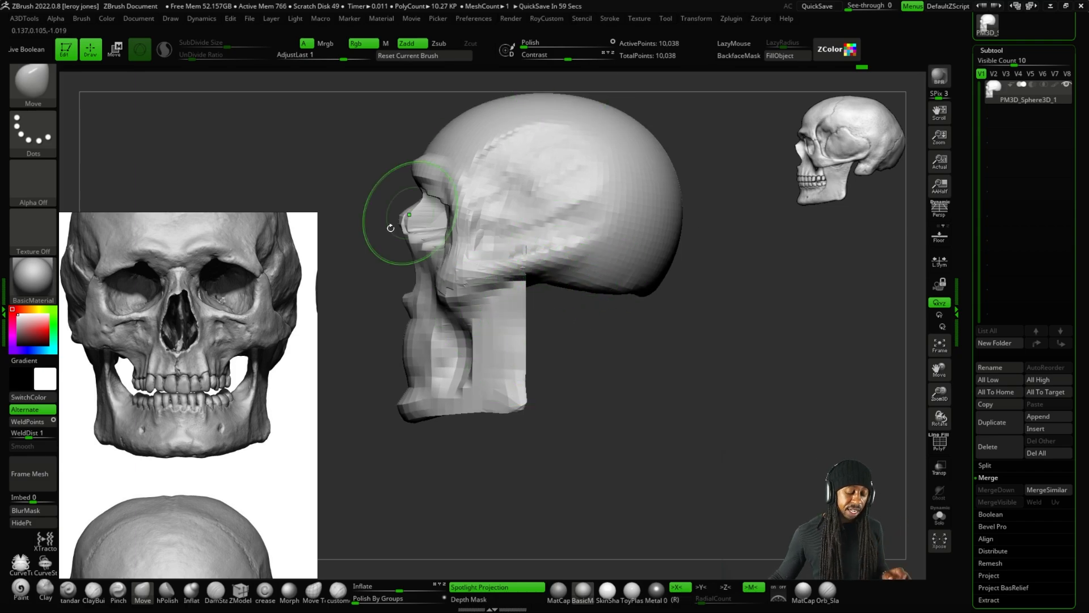
{"action": "scroll", "coordinate": [308, 295], "scroll_direction": "down", "scroll_amount": 5}
{"action": "middle_click_drag", "start_coordinate": [313, 309], "coordinate": [39, 306]}
{"action": "scroll", "coordinate": [223, 312], "scroll_direction": "up", "scroll_amount": 5}
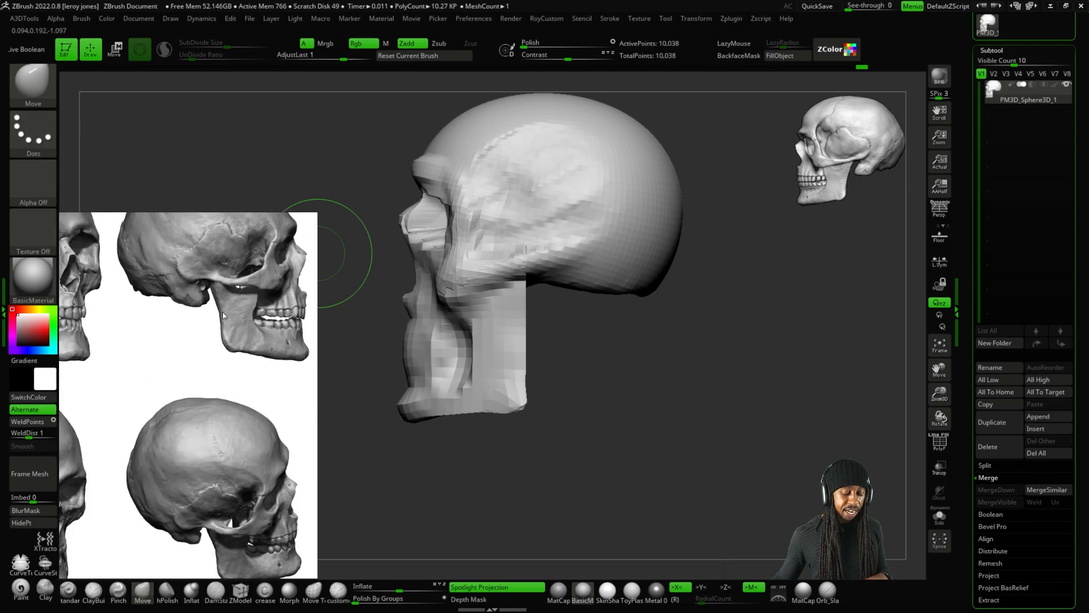
{"action": "mouse_move", "coordinate": [224, 222]}
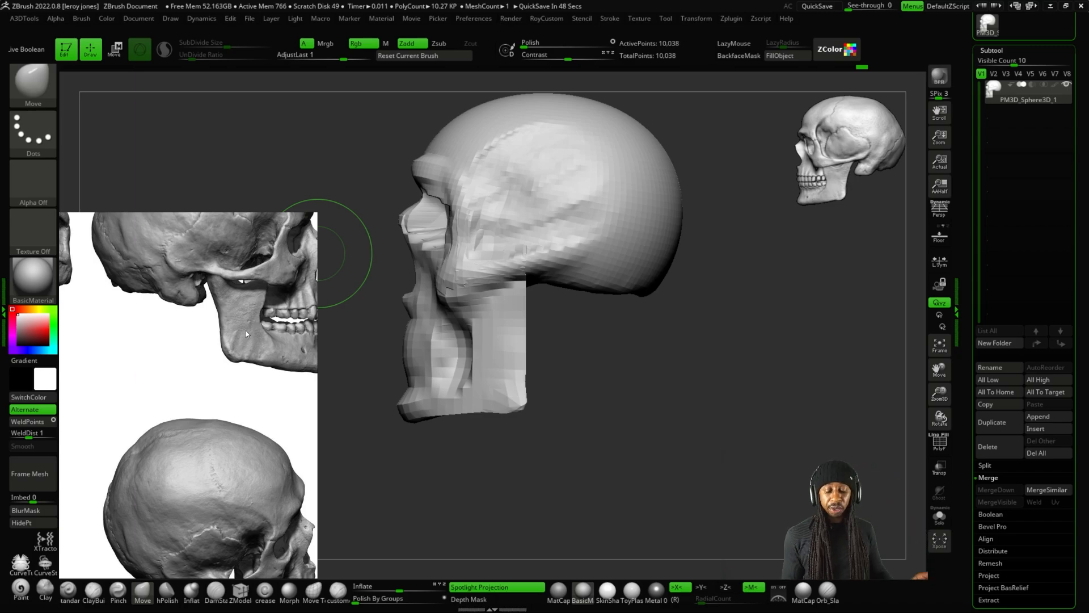
Enlarge the Move brush and pull the jaw's upper rear edge backward in side view to slant it like the reference.
{"action": "mouse_move", "coordinate": [569, 322]}
{"action": "left_mouse_down", "text": "alt"}
{"action": "mouse_move", "coordinate": [586, 358]}
{"action": "mouse_move", "coordinate": [601, 359]}
{"action": "left_mouse_up", "text": "alt"}
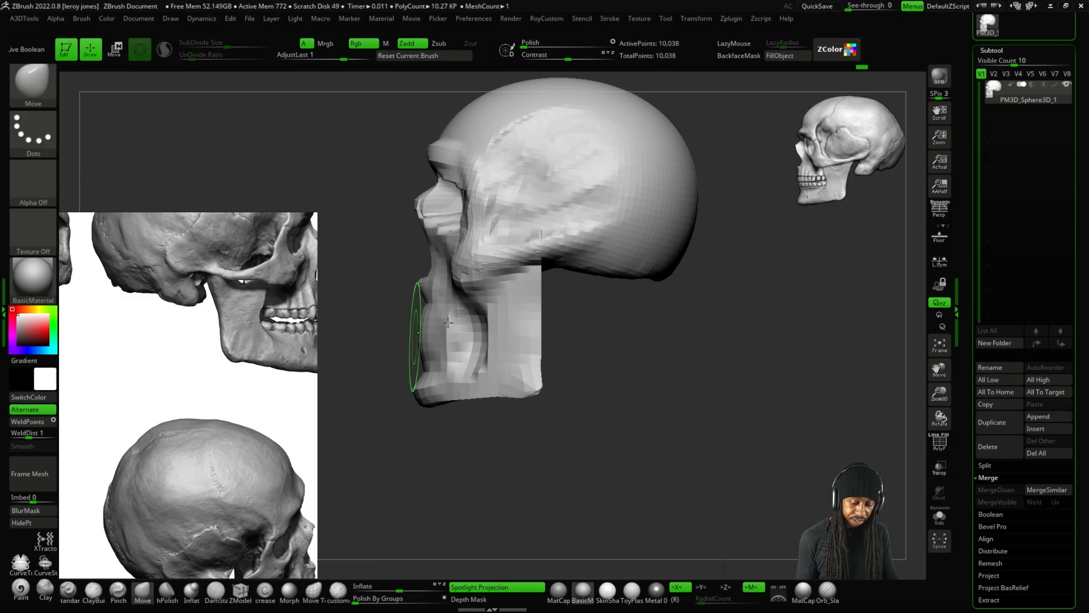
{"action": "key", "text": "minus"}
{"action": "key", "text": "plus"}
{"action": "key", "text": "space"}
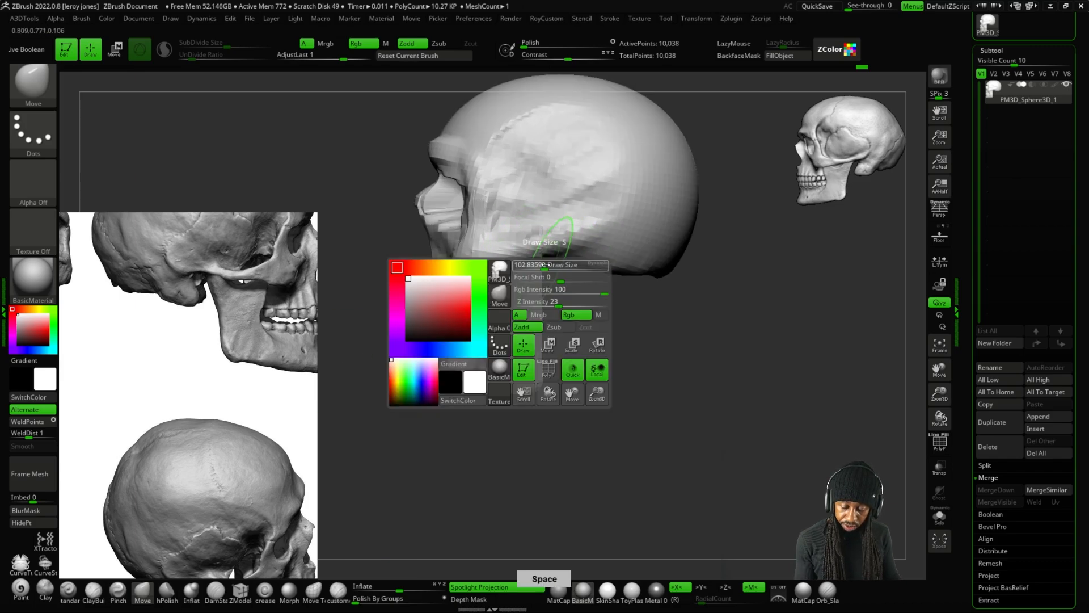
{"action": "left_click_drag", "start_coordinate": [548, 261], "coordinate": [553, 263]}
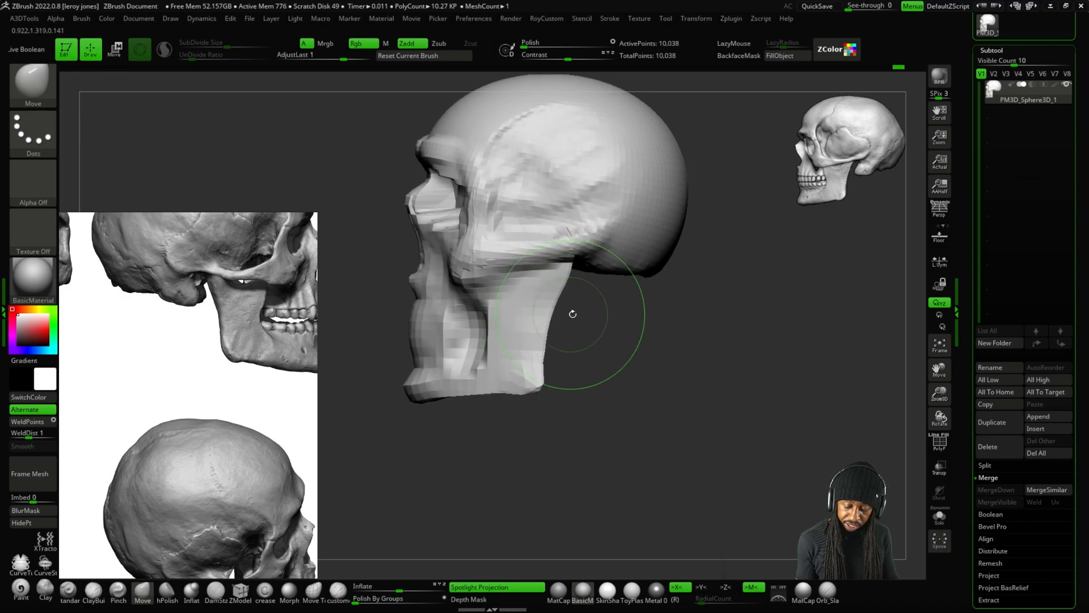
{"action": "key", "text": "shift"}
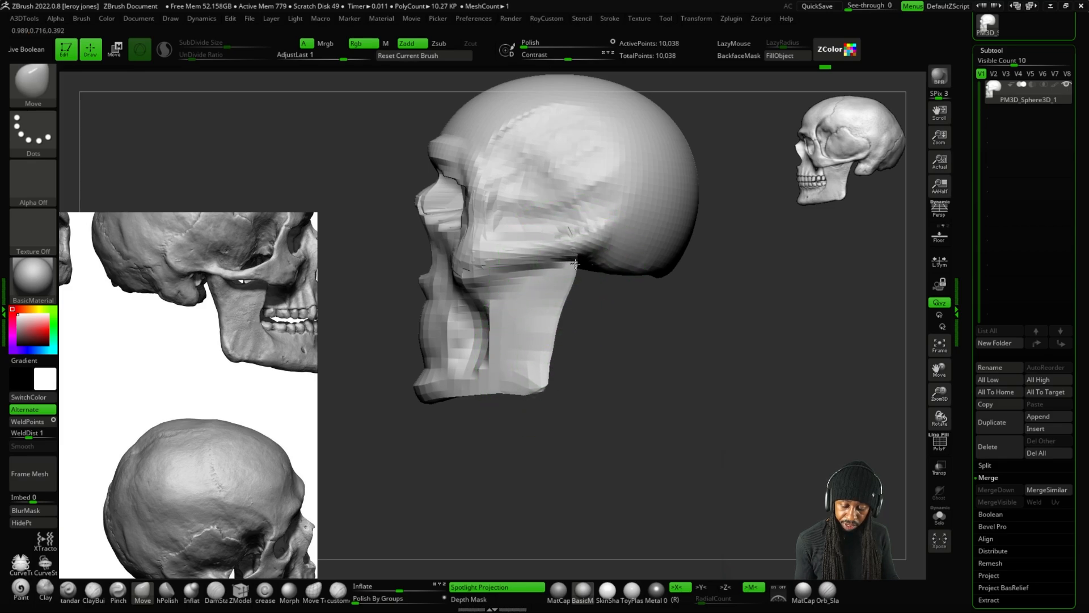
Refine the slanted rear edge of the jaw up to where it meets the cranium with the Move brush.
{"action": "key", "text": "equal"}
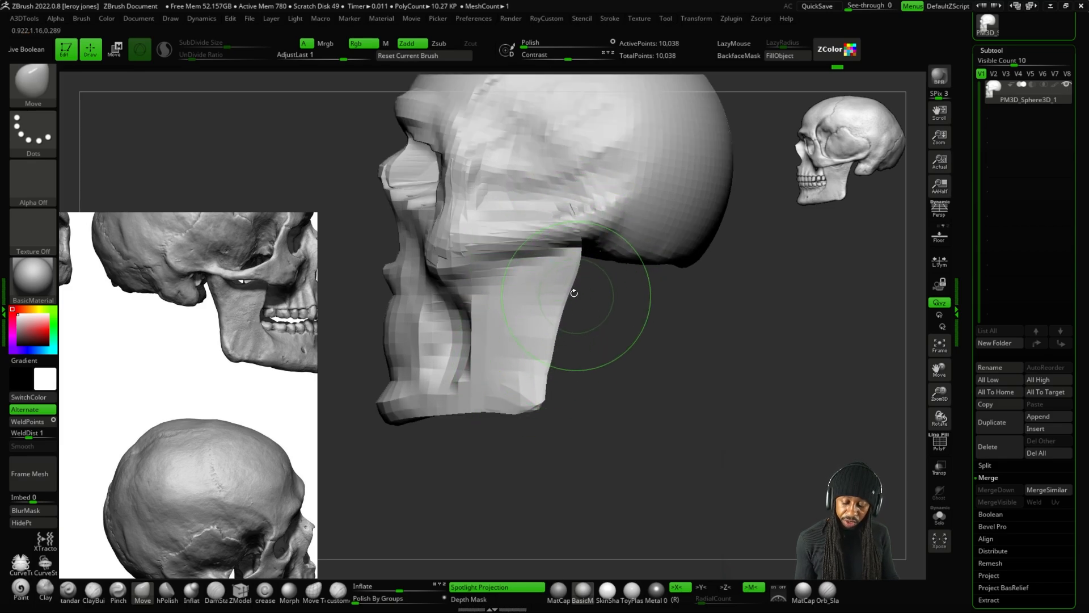
{"action": "key", "text": "equal"}
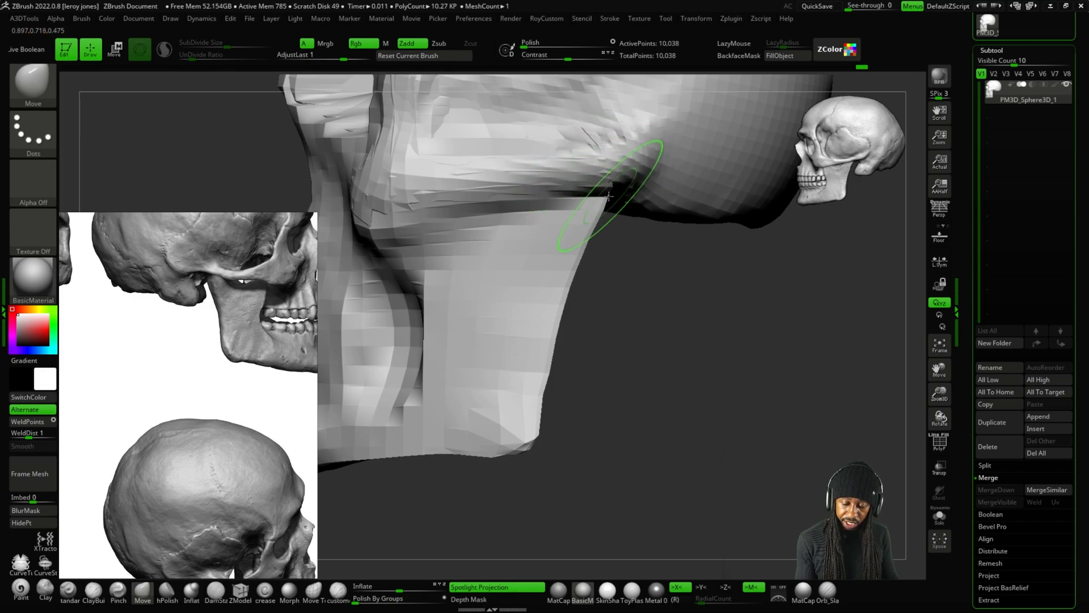
{"action": "mouse_move", "coordinate": [628, 248]}
{"action": "left_mouse_down"}
{"action": "mouse_move", "coordinate": [640, 332]}
{"action": "mouse_move", "coordinate": [591, 311]}
{"action": "mouse_move", "coordinate": [643, 267]}
{"action": "left_mouse_up"}
{"action": "key", "text": "minus"}
{"action": "left_click_drag", "start_coordinate": [657, 306], "coordinate": [617, 400]}
{"action": "left_click_drag", "start_coordinate": [669, 358], "coordinate": [730, 365], "text": "alt"}
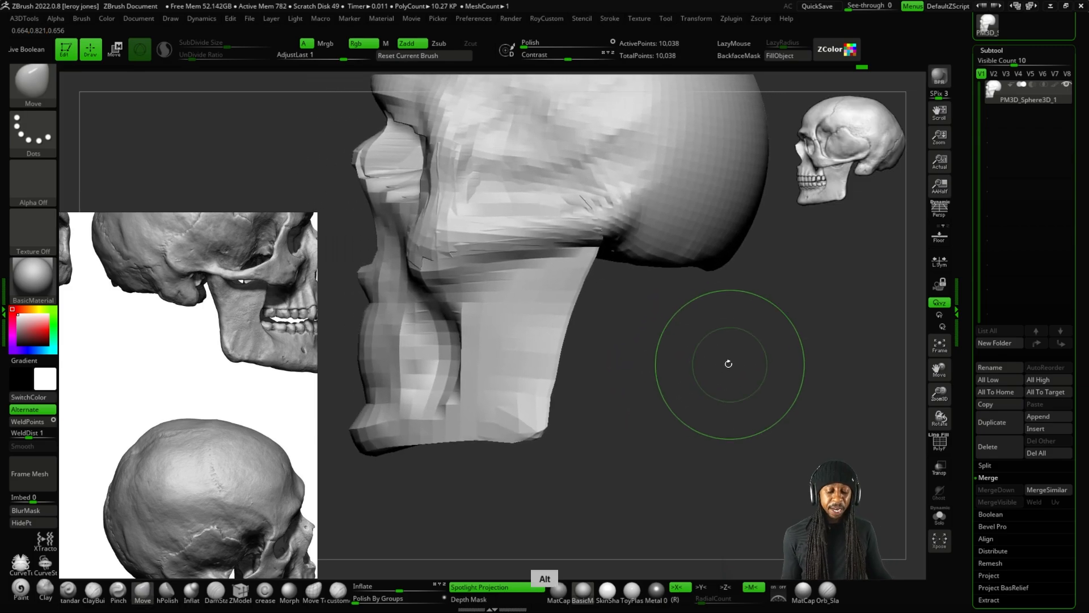
Push the rear edge of the tooth area back toward the jaw's side wall in side view with the Move brush.
{"action": "key", "text": "plus"}
{"action": "key", "text": "plus"}
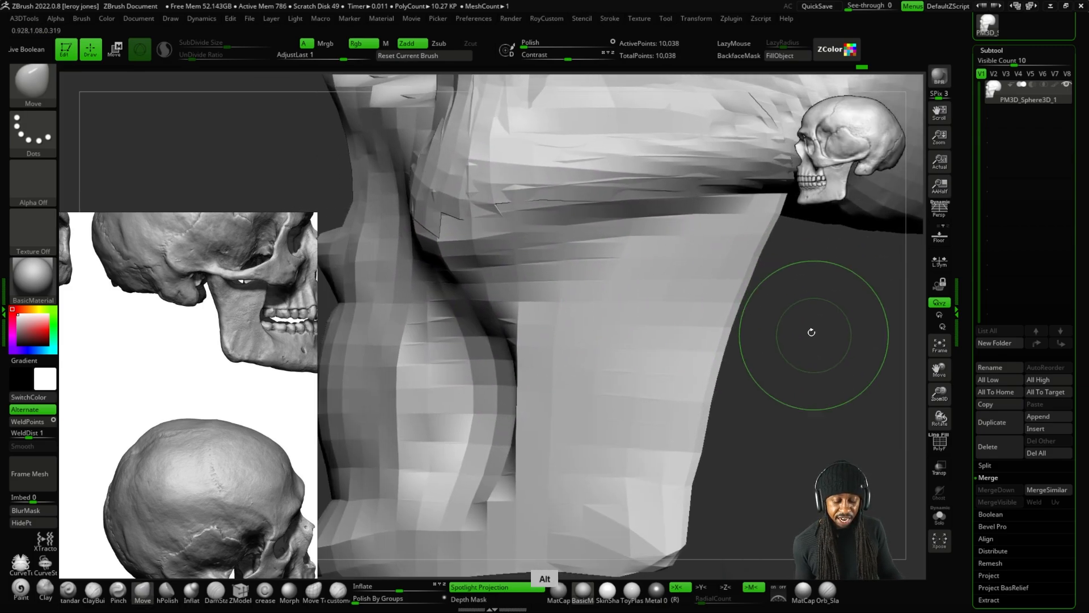
{"action": "key", "text": "minus"}
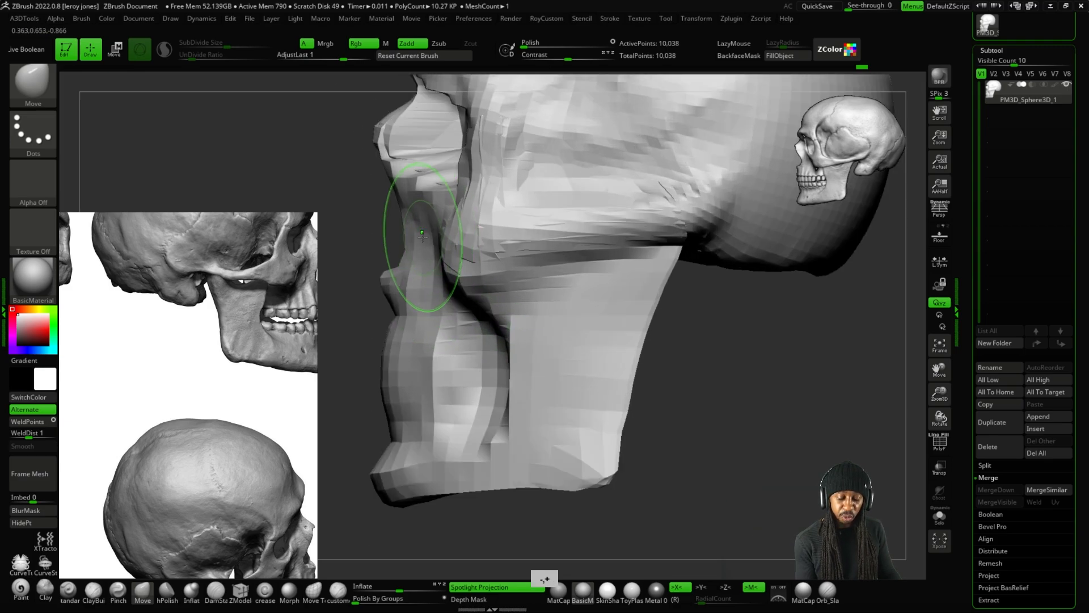
{"action": "left_click_drag", "start_coordinate": [438, 368], "coordinate": [452, 370]}
{"action": "mouse_move", "coordinate": [675, 339]}
{"action": "left_mouse_down", "text": "alt"}
{"action": "mouse_move", "coordinate": [710, 418]}
{"action": "mouse_move", "coordinate": [742, 439]}
{"action": "left_mouse_up", "text": "alt"}
{"action": "key", "text": "minus"}
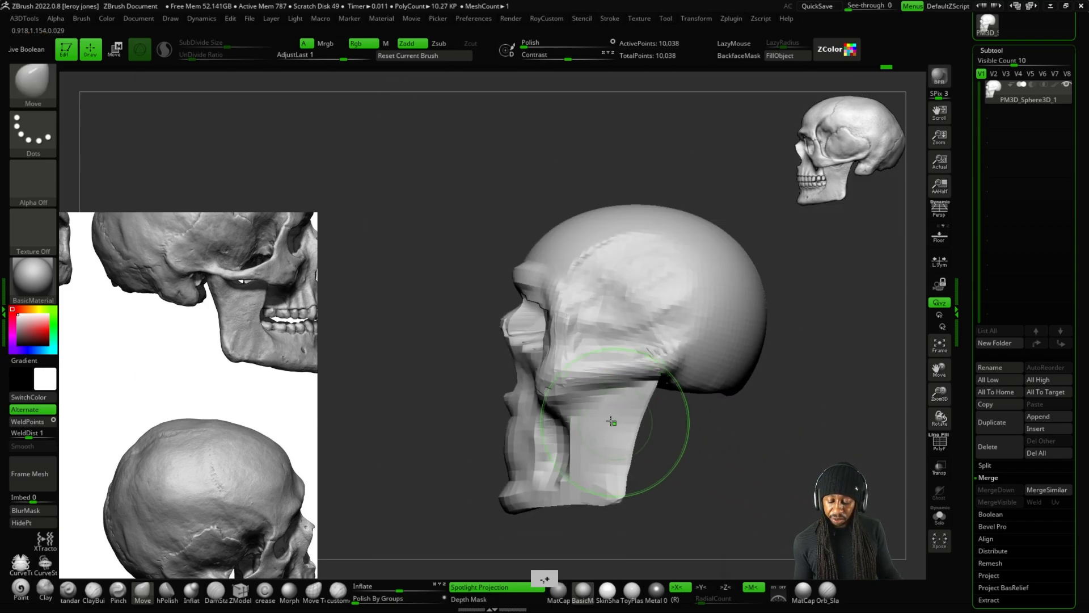
Inspect the face and jaw from several angles and compare the side profile with the side-view reference skull.
{"action": "mouse_move", "coordinate": [612, 421]}
{"action": "left_mouse_down"}
{"action": "mouse_move", "coordinate": [734, 452]}
{"action": "mouse_move", "coordinate": [652, 449]}
{"action": "mouse_move", "coordinate": [650, 409]}
{"action": "mouse_move", "coordinate": [730, 415]}
{"action": "mouse_move", "coordinate": [758, 397]}
{"action": "mouse_move", "coordinate": [727, 379]}
{"action": "mouse_move", "coordinate": [696, 394]}
{"action": "mouse_move", "coordinate": [684, 382]}
{"action": "mouse_move", "coordinate": [710, 418]}
{"action": "left_mouse_up"}
{"action": "key", "text": "plus"}
{"action": "key", "text": "plus"}
{"action": "key", "text": "plus"}
{"action": "left_click_drag", "start_coordinate": [711, 418], "coordinate": [753, 383], "text": "alt"}
{"action": "left_click_drag", "start_coordinate": [637, 360], "coordinate": [560, 292], "text": "alt"}
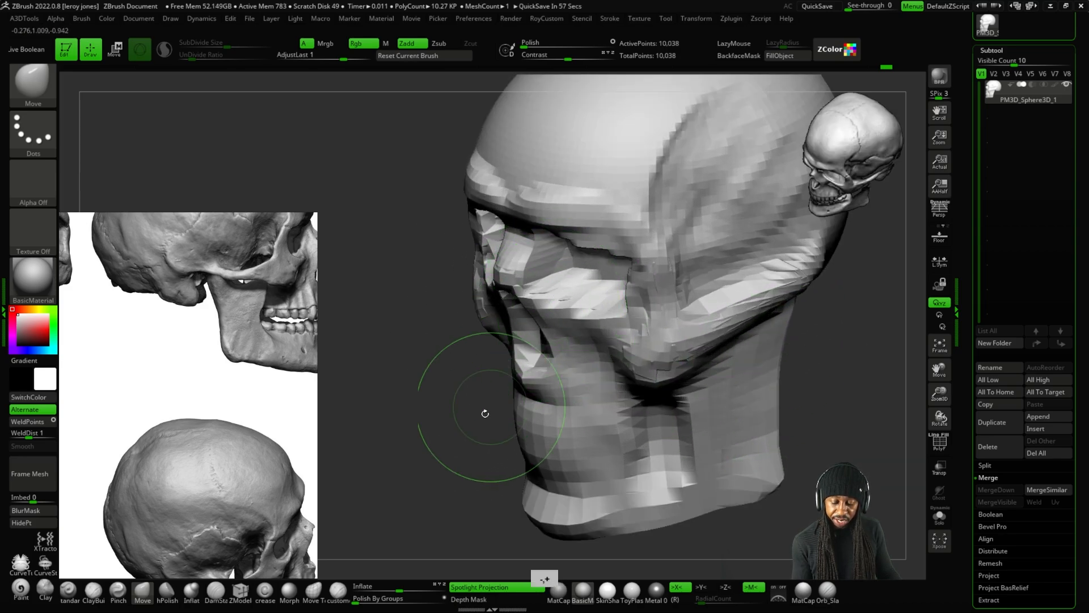
{"action": "left_click_drag", "start_coordinate": [486, 413], "coordinate": [499, 382]}
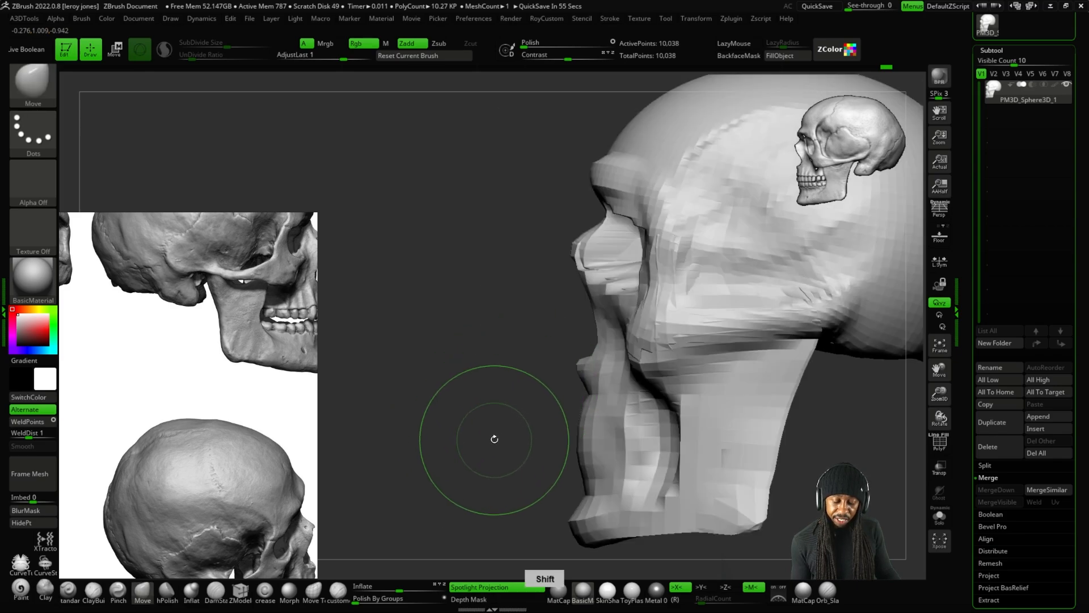
{"action": "middle_click_drag", "start_coordinate": [223, 327], "coordinate": [193, 344]}
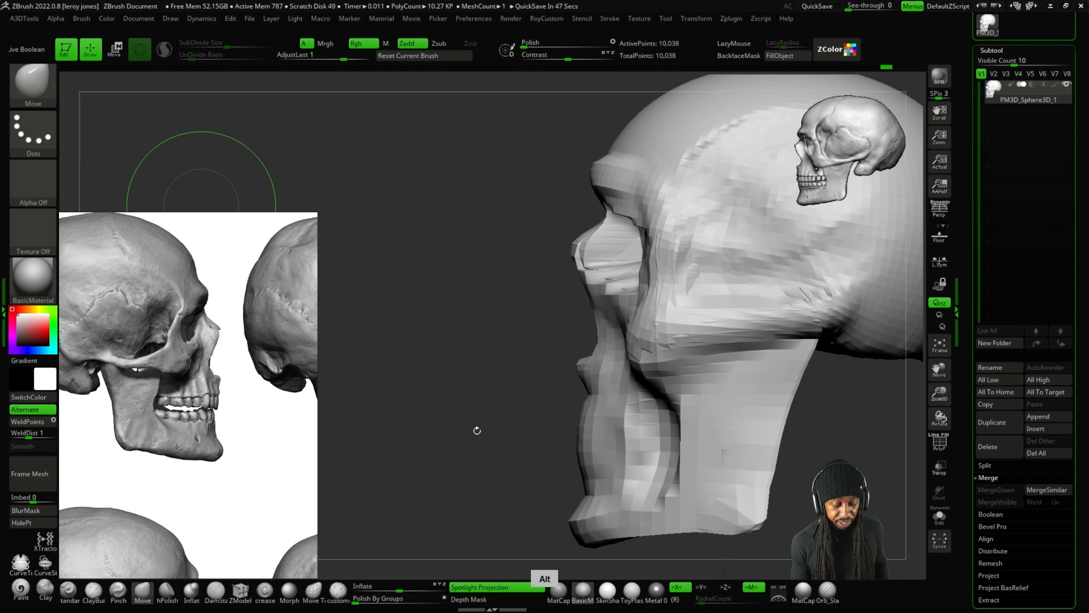
Push the cheek surface just below the eye socket backward with the Move brush from an oblique close-up view.
{"action": "mouse_move", "coordinate": [484, 396]}
{"action": "left_mouse_down"}
{"action": "mouse_move", "coordinate": [476, 442]}
{"action": "mouse_move", "coordinate": [579, 329]}
{"action": "mouse_move", "coordinate": [573, 339]}
{"action": "mouse_move", "coordinate": [615, 339]}
{"action": "left_mouse_up"}
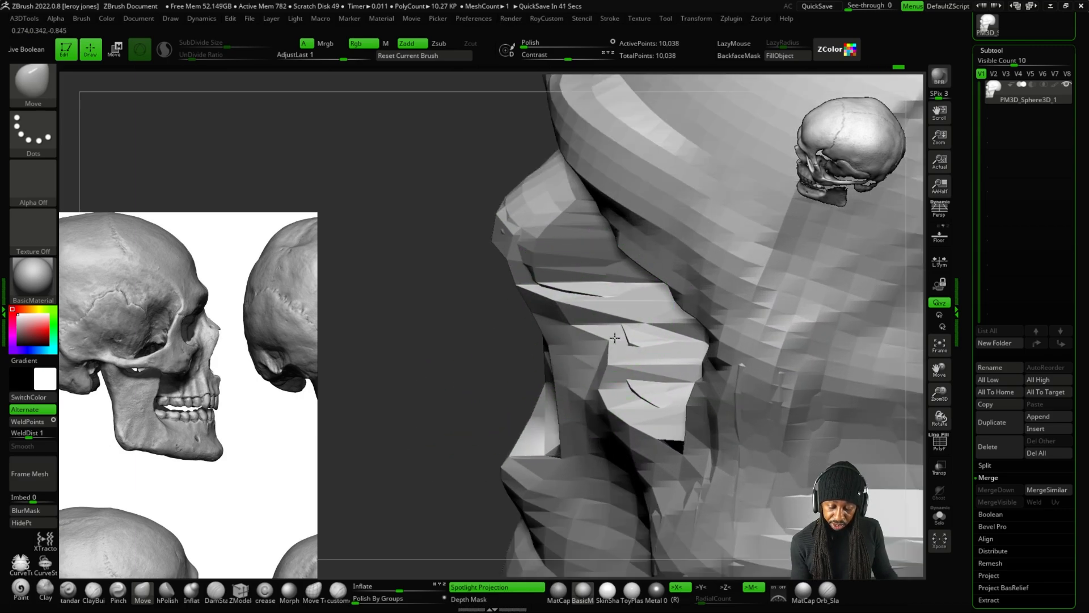
{"action": "left_click_drag", "start_coordinate": [608, 400], "coordinate": [625, 374]}
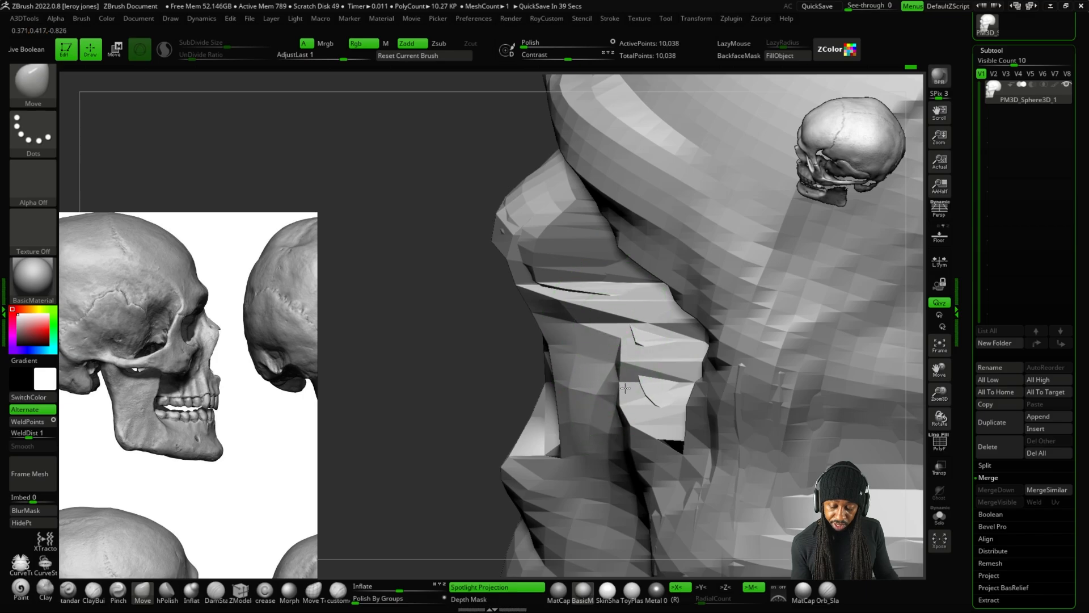
{"action": "left_click_drag", "start_coordinate": [618, 306], "coordinate": [632, 312]}
{"action": "mouse_move", "coordinate": [482, 391]}
{"action": "left_mouse_down", "text": "alt"}
{"action": "mouse_move", "coordinate": [495, 440]}
{"action": "mouse_move", "coordinate": [535, 414]}
{"action": "left_mouse_up", "text": "alt"}
{"action": "left_click_drag", "start_coordinate": [791, 363], "coordinate": [786, 469]}
{"action": "key", "text": "plus"}
{"action": "left_click_drag", "start_coordinate": [634, 316], "coordinate": [649, 301]}
{"action": "key", "text": "minus"}
Check the cheek in side view and compare the lower face and jaw with the front reference skull.
{"action": "mouse_move", "coordinate": [851, 476]}
{"action": "left_mouse_down"}
{"action": "mouse_move", "coordinate": [861, 413]}
{"action": "mouse_move", "coordinate": [576, 493]}
{"action": "mouse_move", "coordinate": [472, 446]}
{"action": "mouse_move", "coordinate": [749, 424]}
{"action": "mouse_move", "coordinate": [755, 346]}
{"action": "mouse_move", "coordinate": [778, 358]}
{"action": "mouse_move", "coordinate": [749, 365]}
{"action": "left_mouse_up"}
{"action": "key", "text": "minus"}
{"action": "left_click_drag", "start_coordinate": [699, 373], "coordinate": [675, 372], "text": "shift"}
{"action": "right_click_drag", "start_coordinate": [675, 372], "coordinate": [602, 338], "text": "ctrl"}
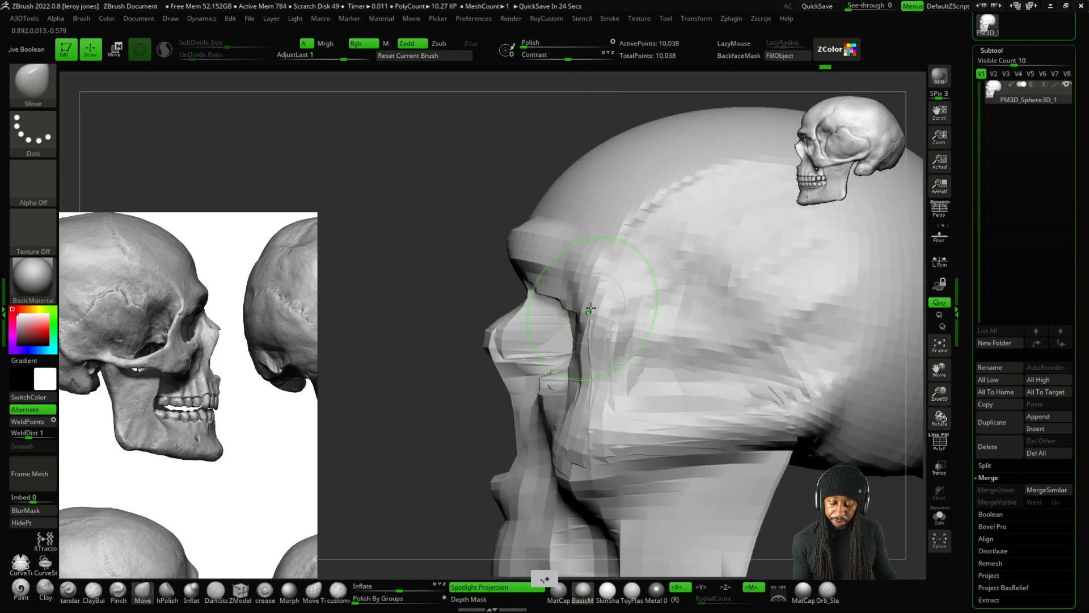
{"action": "right_click_drag", "start_coordinate": [582, 295], "coordinate": [640, 373], "text": "ctrl"}
{"action": "right_click_drag", "start_coordinate": [781, 368], "coordinate": [698, 380], "text": "alt"}
{"action": "right_click_drag", "start_coordinate": [613, 393], "coordinate": [715, 346], "text": "alt"}
{"action": "right_click_drag", "start_coordinate": [553, 341], "coordinate": [569, 385], "text": "ctrl"}
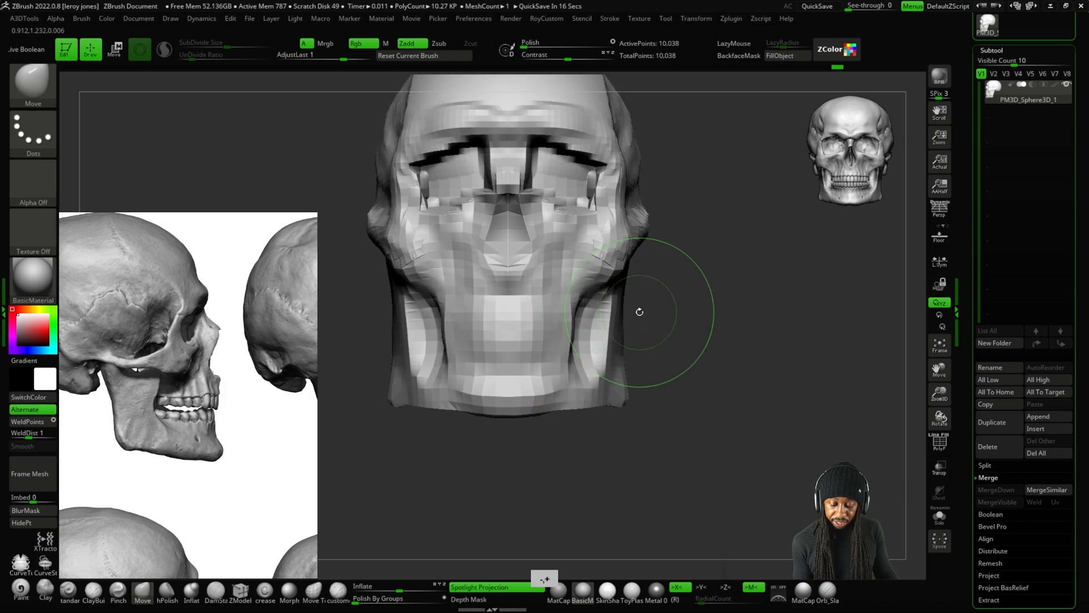
{"action": "right_click_drag", "start_coordinate": [695, 319], "coordinate": [778, 326], "text": "alt"}
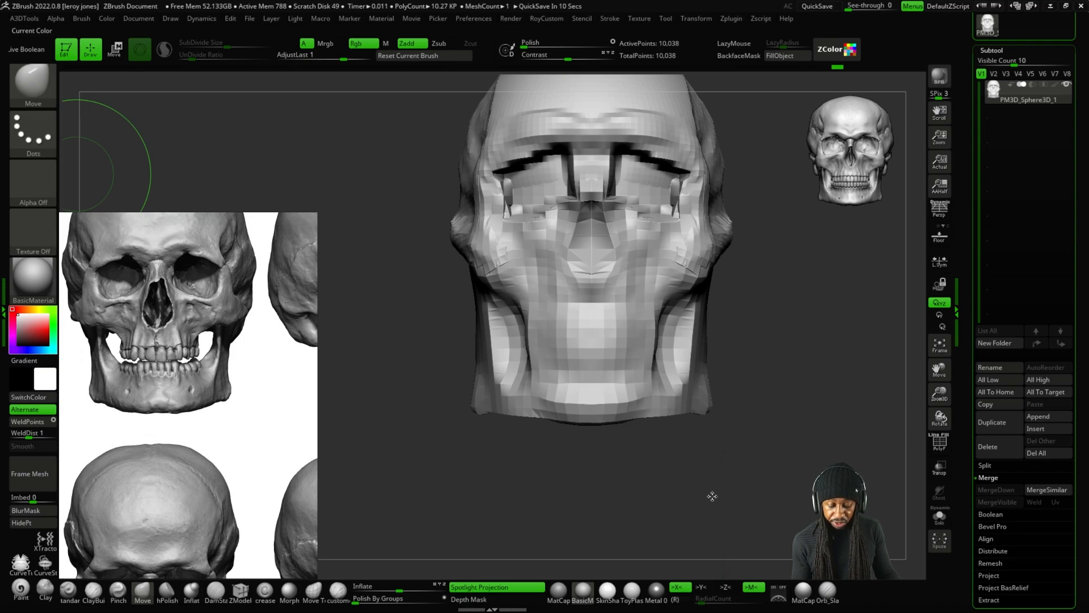
{"action": "scroll", "coordinate": [655, 336], "scroll_direction": "up", "scroll_amount": 2}
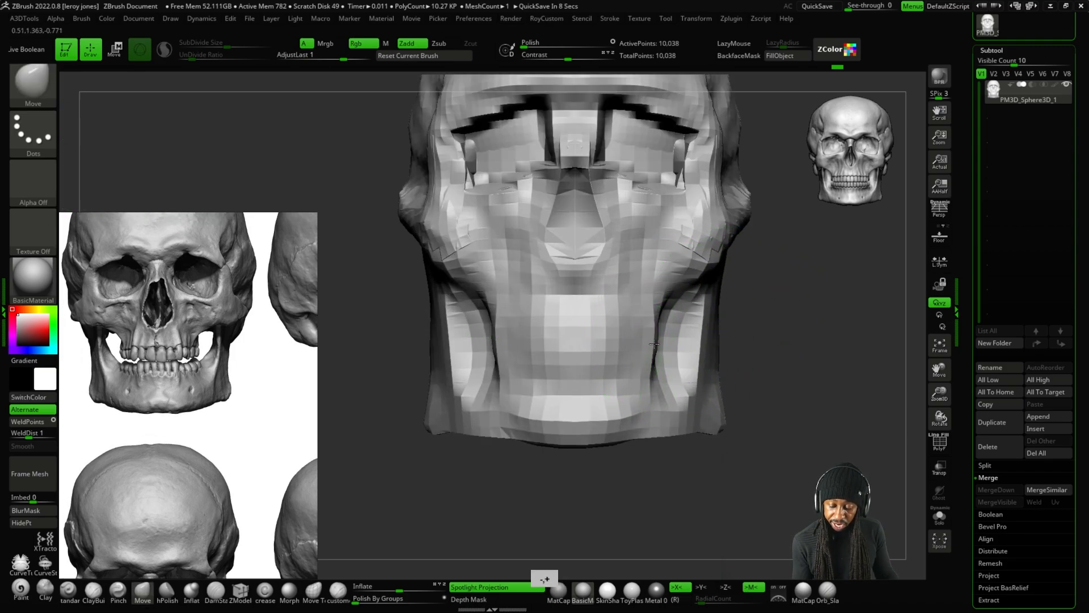
{"action": "scroll", "coordinate": [655, 344], "scroll_direction": "up", "scroll_amount": 1}
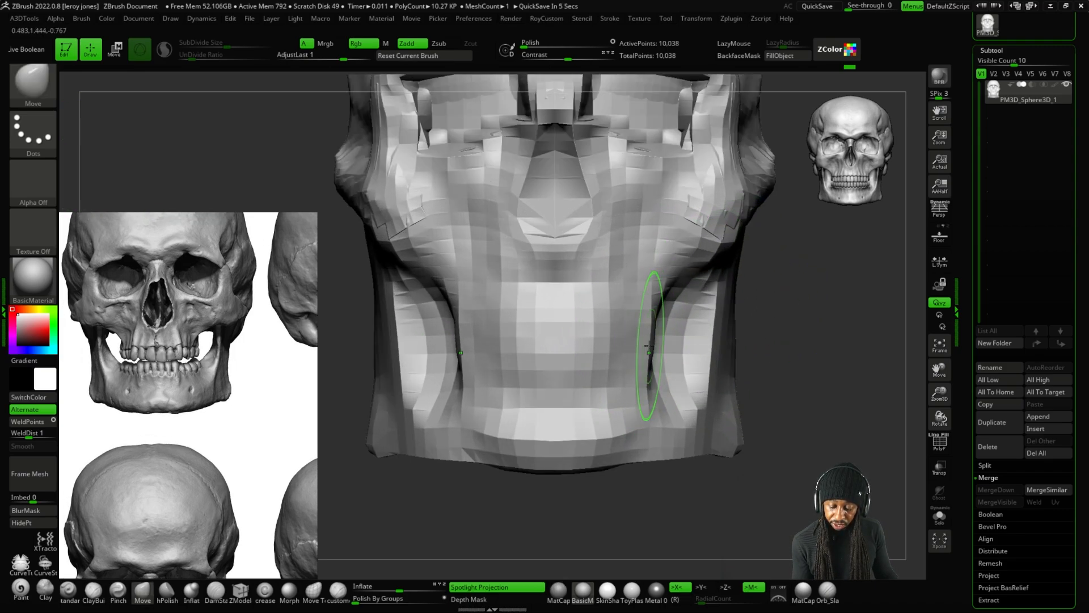
Adjust the Smooth brush's Z intensity and smooth the side edges of the tooth area in front view.
{"action": "key", "text": "space"}
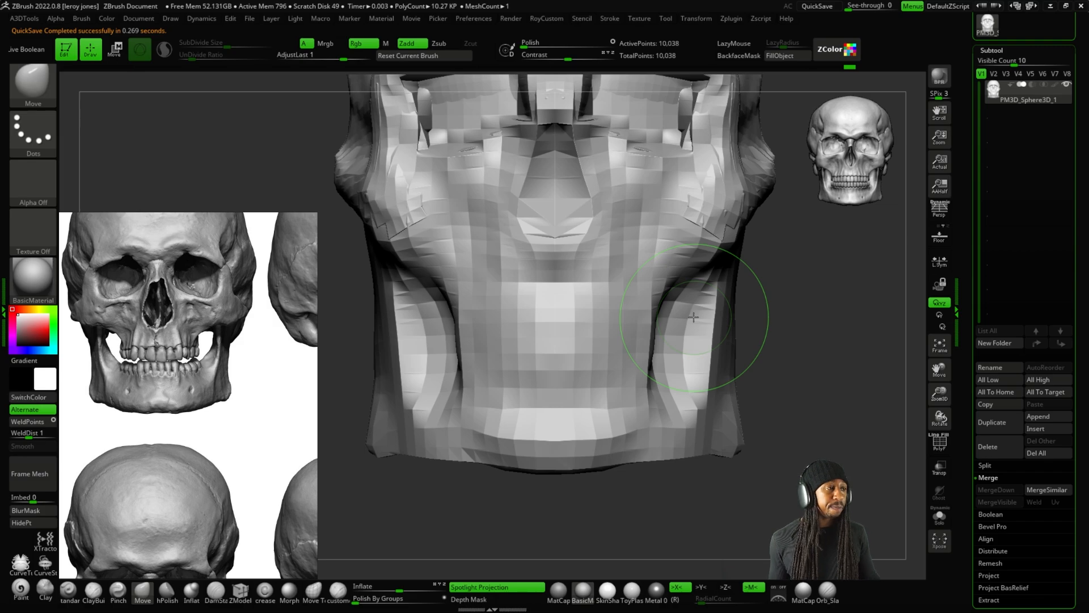
{"action": "key", "text": "shift+space"}
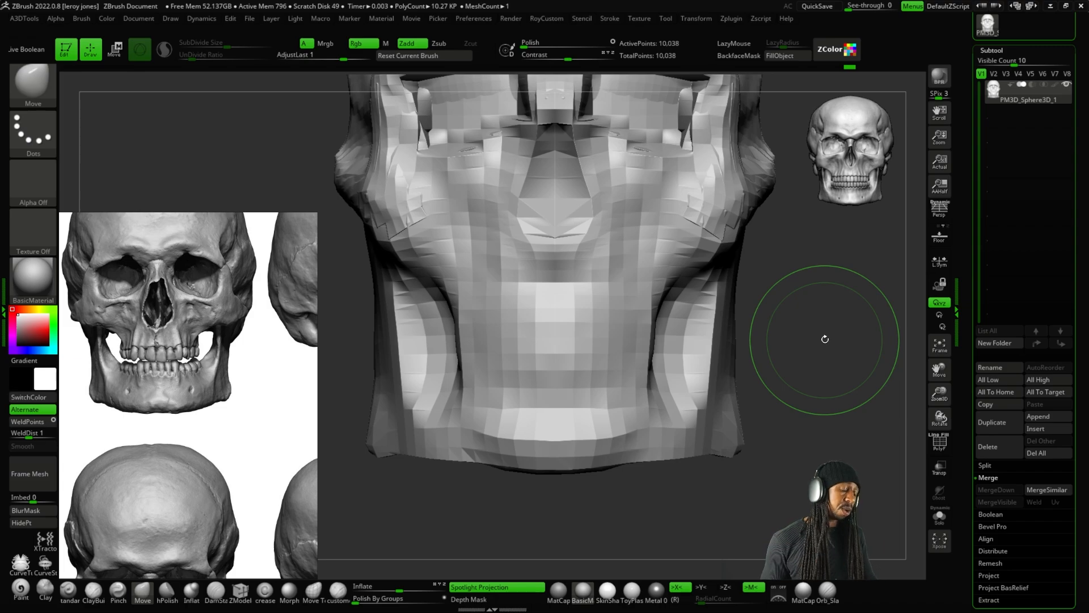
{"action": "key", "text": "shift"}
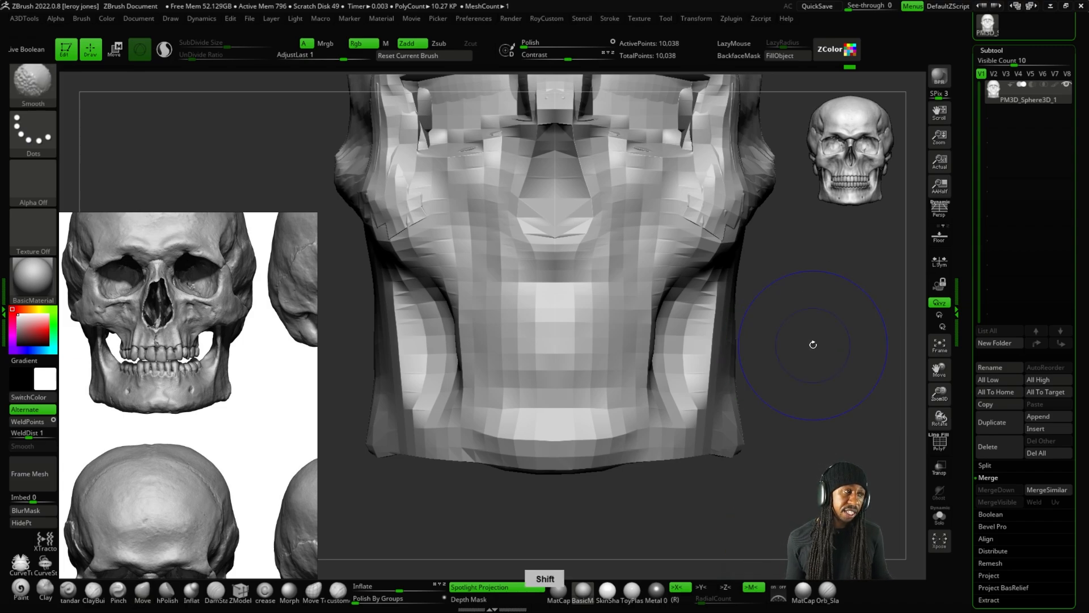
{"action": "key", "text": "space"}
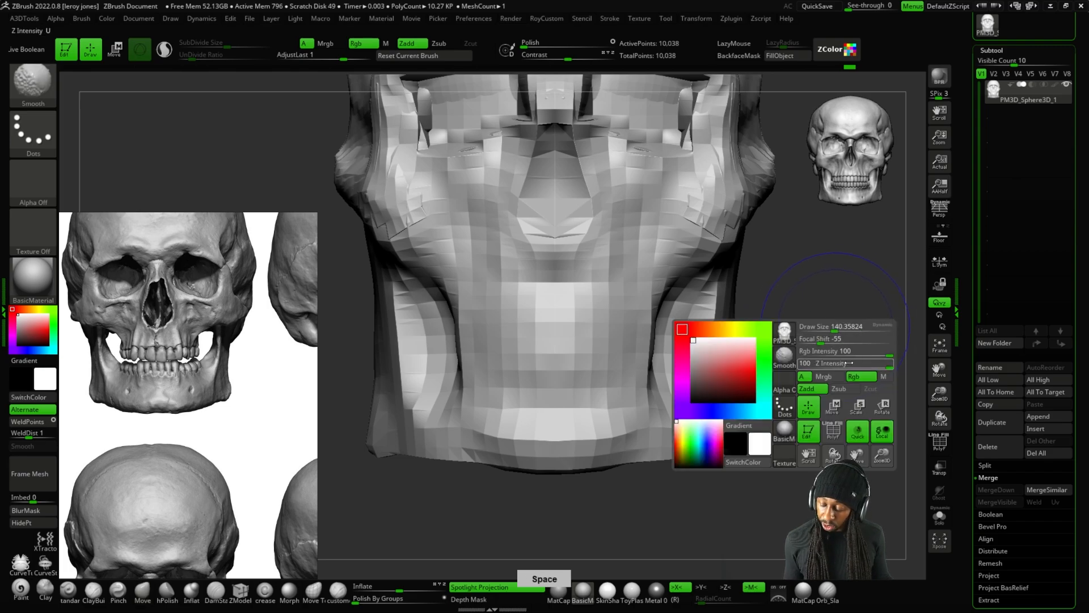
{"action": "left_click_drag", "start_coordinate": [844, 368], "coordinate": [840, 369]}
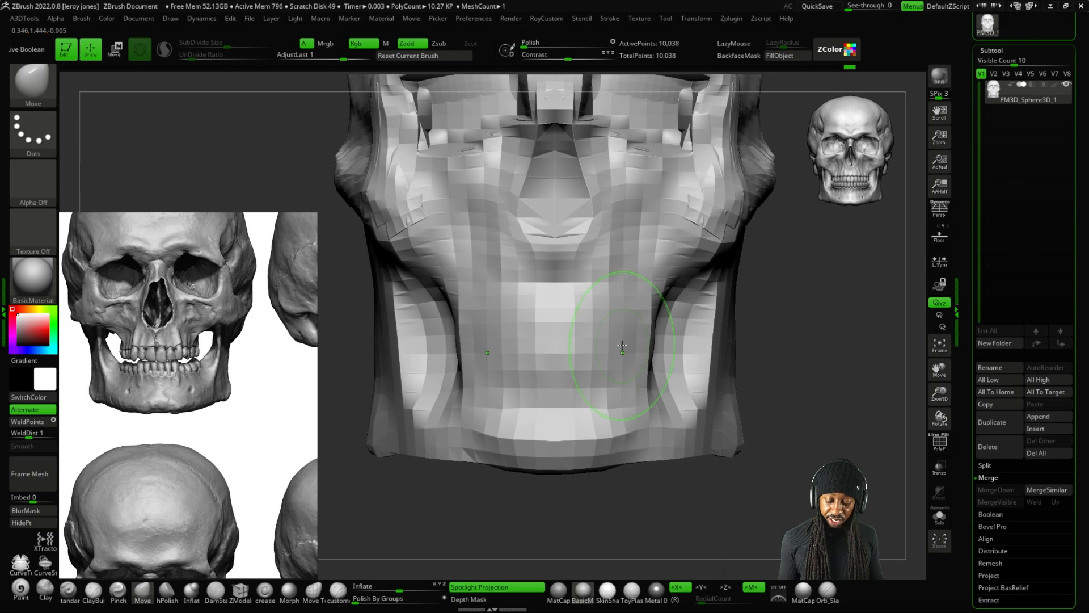
{"action": "key", "text": "shift"}
{"action": "mouse_move", "coordinate": [624, 315]}
{"action": "left_mouse_down", "text": "shift"}
{"action": "mouse_move", "coordinate": [637, 377]}
{"action": "mouse_move", "coordinate": [640, 337]}
{"action": "left_mouse_up", "text": "shift"}
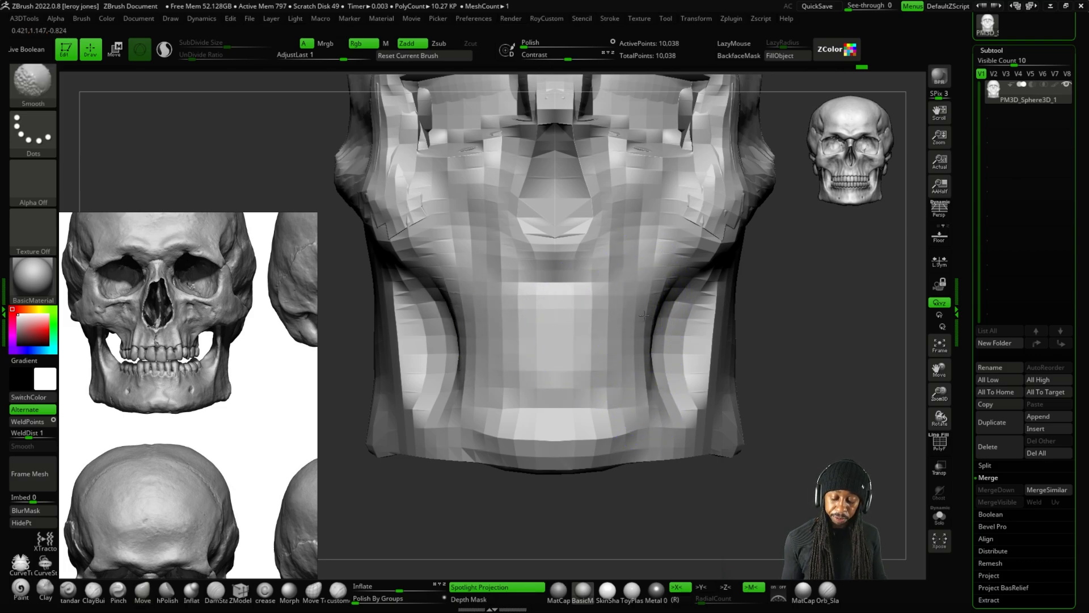
Reshape the lower back of the cranium with the Move brush in side view, following the side-view reference skull.
{"action": "left_click_drag", "start_coordinate": [794, 363], "coordinate": [585, 409]}
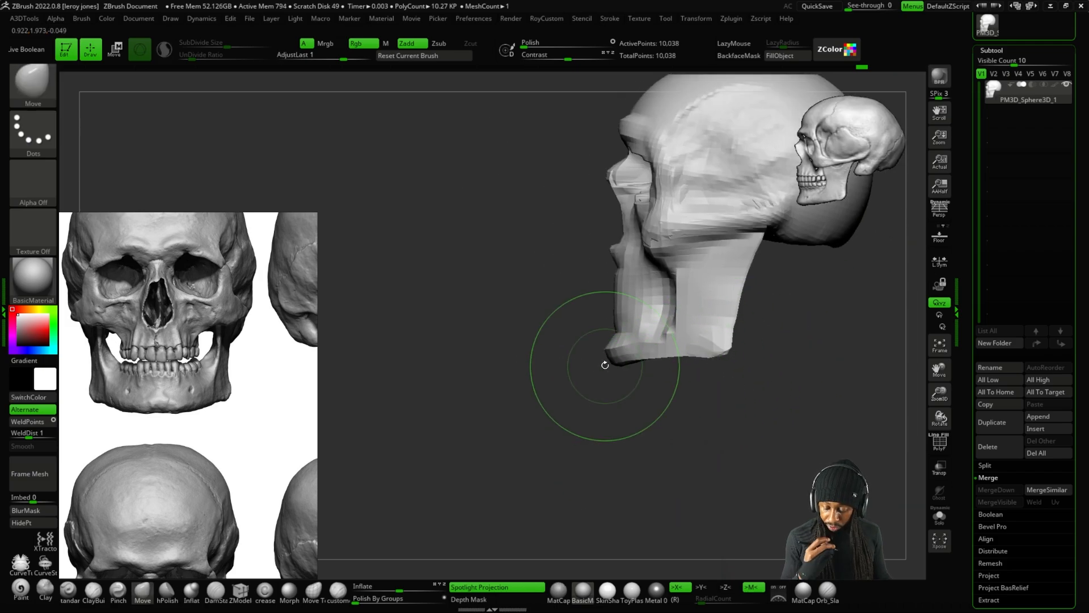
{"action": "mouse_move", "coordinate": [648, 360]}
{"action": "left_mouse_down", "text": "alt"}
{"action": "mouse_move", "coordinate": [658, 329]}
{"action": "mouse_move", "coordinate": [771, 302]}
{"action": "mouse_move", "coordinate": [713, 398]}
{"action": "left_mouse_up", "text": "alt"}
{"action": "left_click_drag", "start_coordinate": [713, 399], "coordinate": [746, 398]}
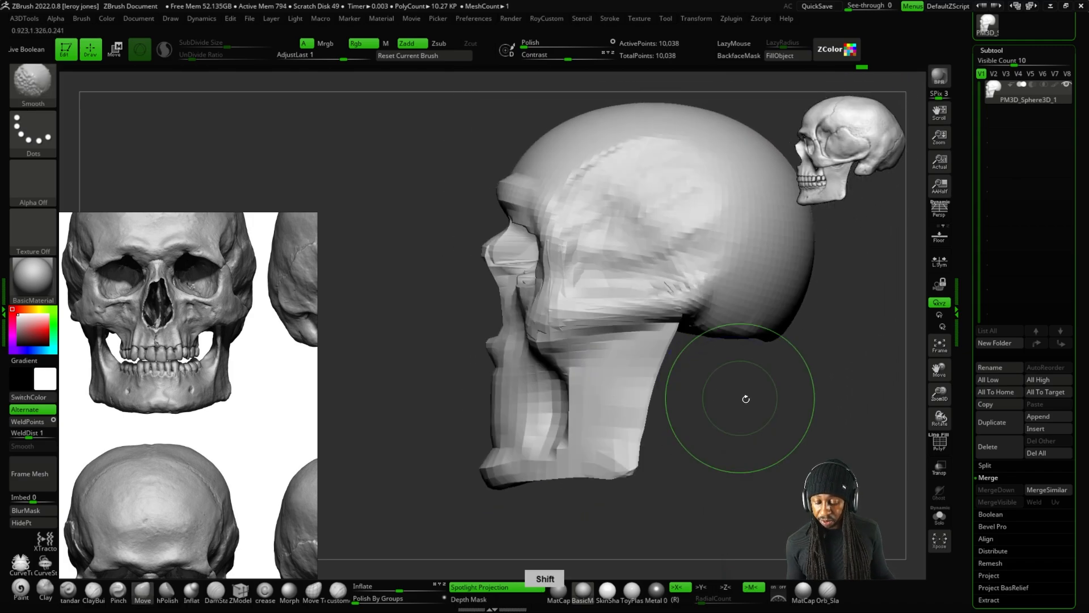
{"action": "key", "text": "minus"}
{"action": "left_click_drag", "start_coordinate": [768, 319], "coordinate": [679, 355]}
{"action": "left_click_drag", "start_coordinate": [761, 338], "coordinate": [672, 346], "text": "shift"}
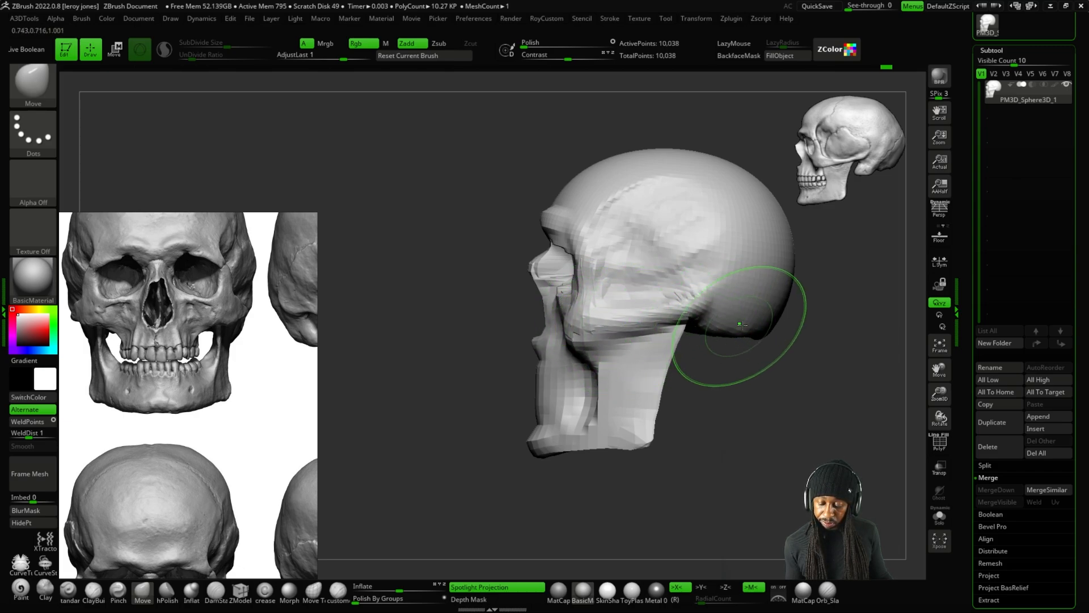
Refine the crown and rear contour of the cranium in side view with the Move brush.
{"action": "left_click_drag", "start_coordinate": [797, 334], "coordinate": [768, 316], "text": "alt"}
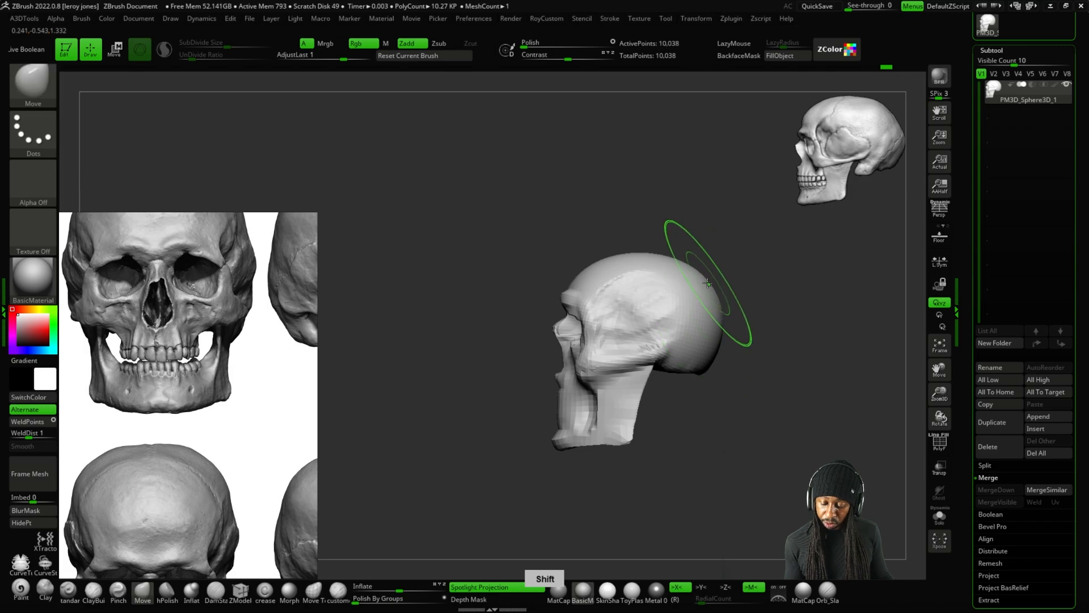
{"action": "key", "text": "minus"}
{"action": "key", "text": "minus"}
{"action": "key", "text": "minus"}
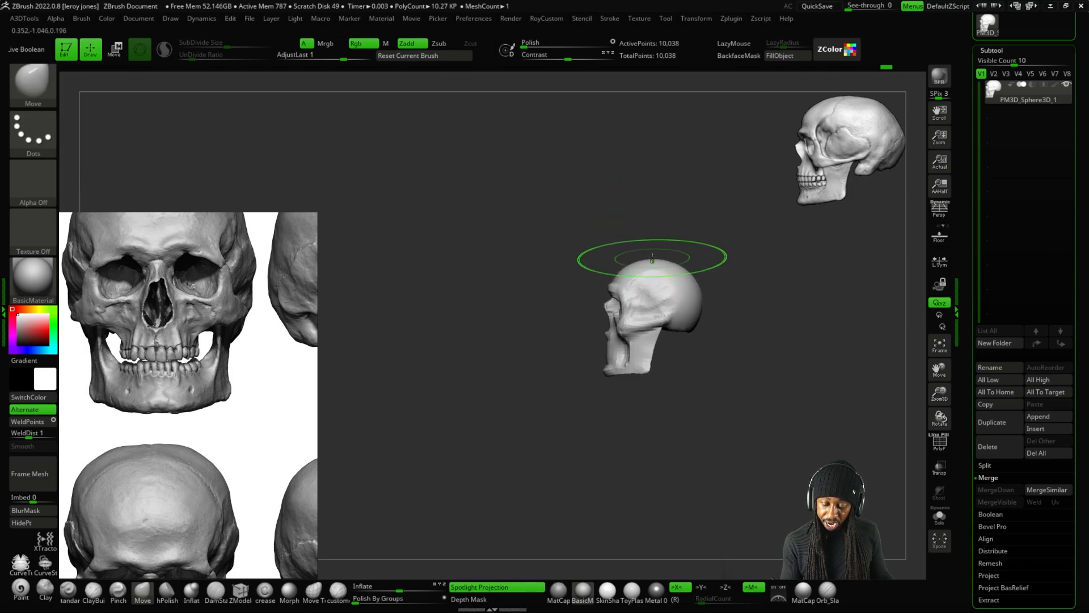
{"action": "key", "text": "plus"}
{"action": "key", "text": "plus"}
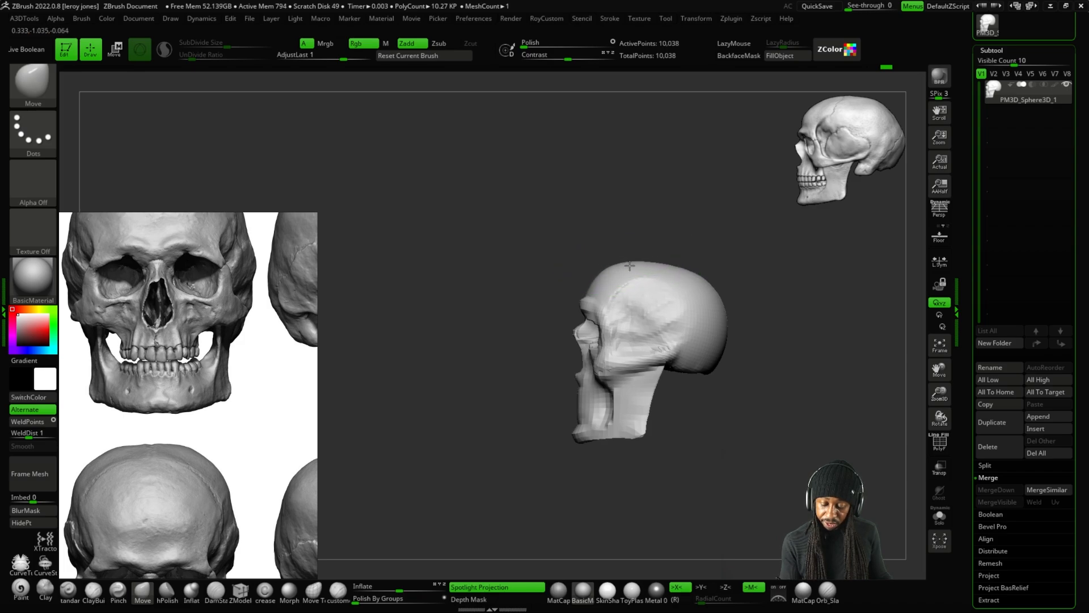
{"action": "key", "text": "minus"}
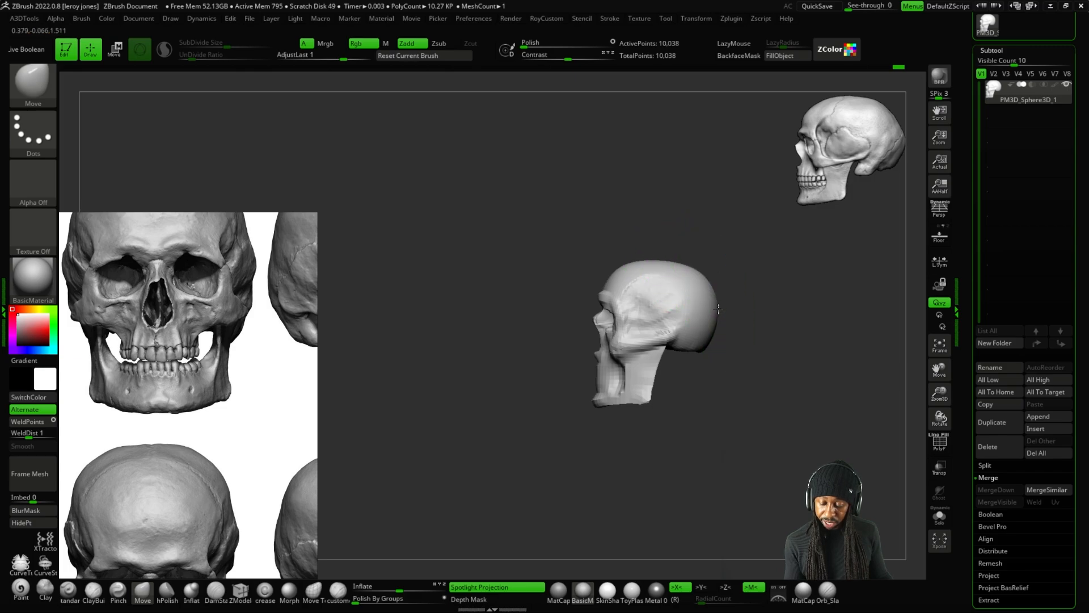
{"action": "key", "text": "plus"}
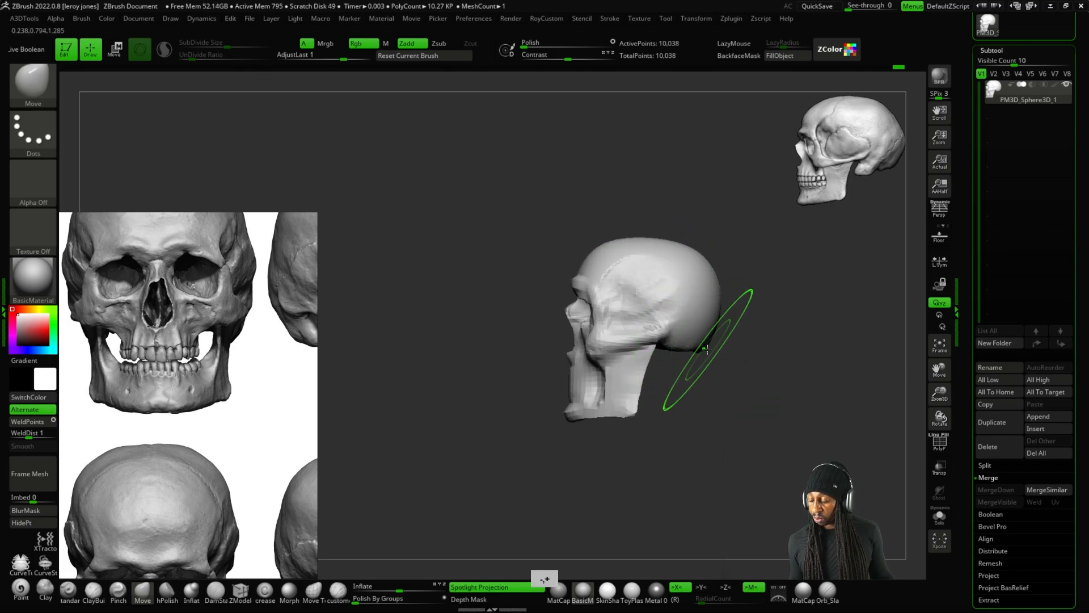
Mark the rear contour of the cranium with temporary annotations and pull the back of the skull slightly outward.
{"action": "key", "text": "ctrl+F1"}
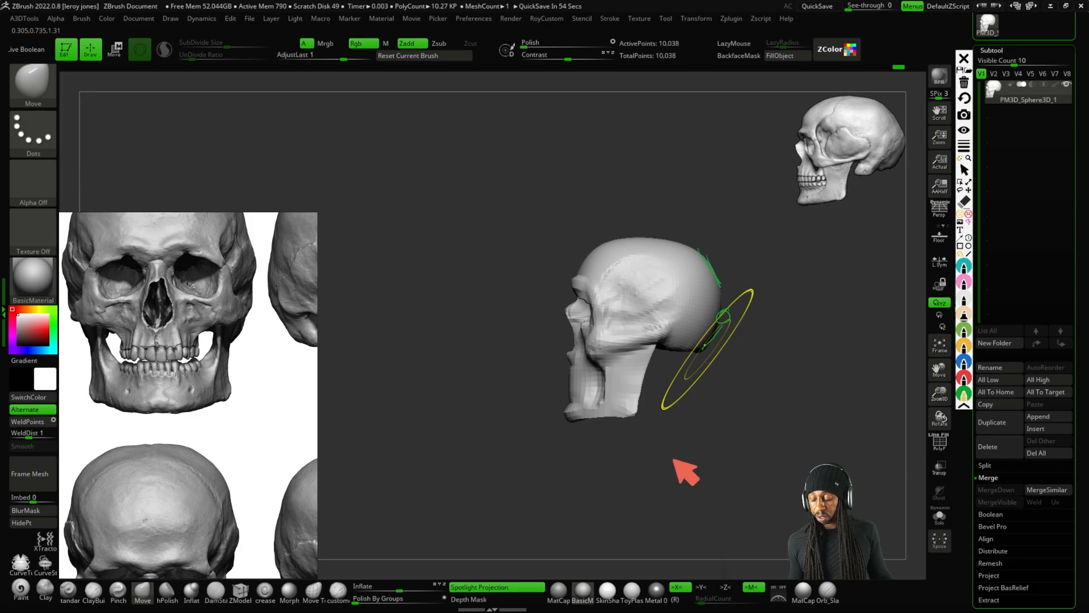
{"action": "key", "text": "ctrl+F1"}
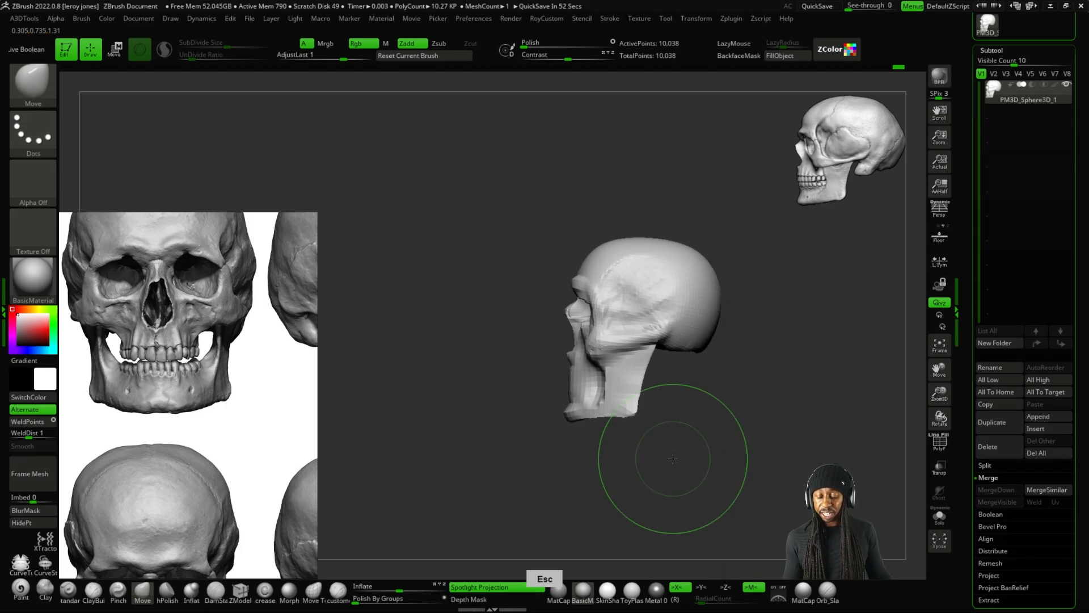
{"action": "key", "text": "plus"}
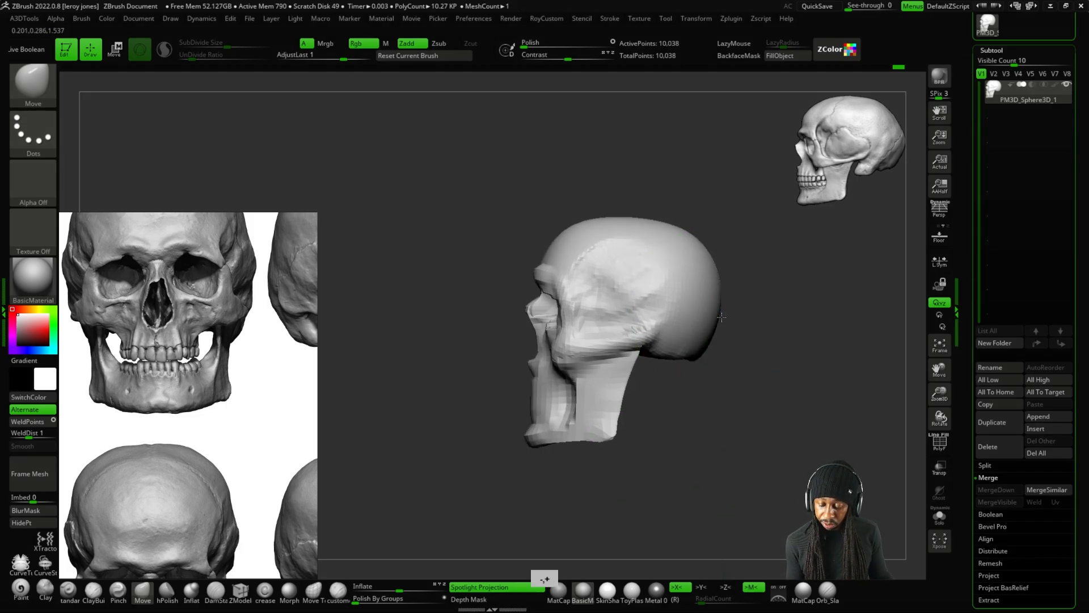
{"action": "key", "text": "minus"}
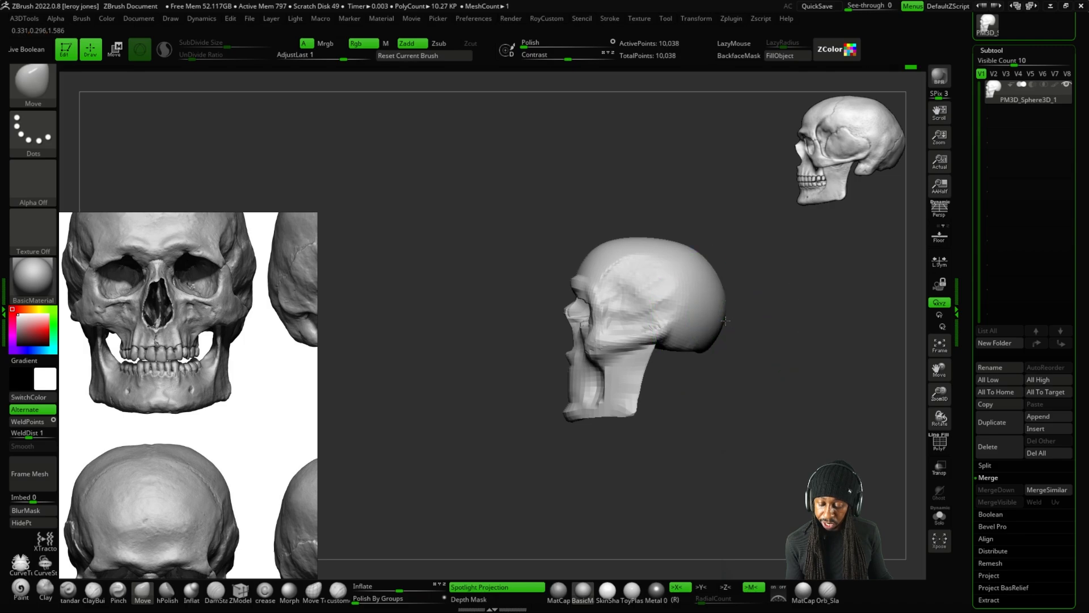
{"action": "left_click_drag", "start_coordinate": [726, 322], "coordinate": [727, 318]}
{"action": "left_click_drag", "start_coordinate": [720, 269], "coordinate": [719, 268]}
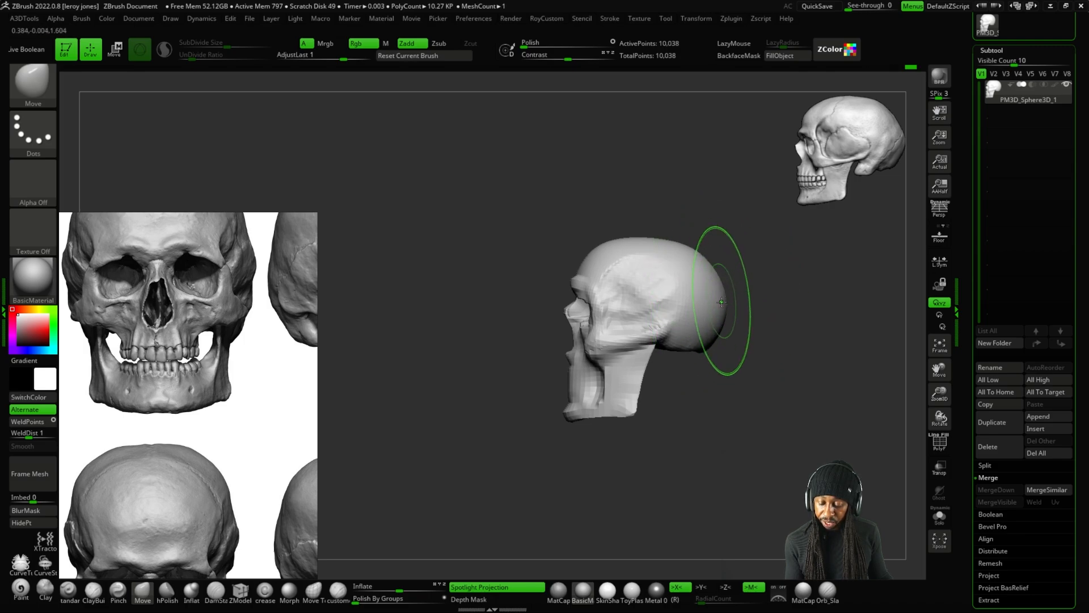
{"action": "key", "text": "minus"}
{"action": "key", "text": "minus"}
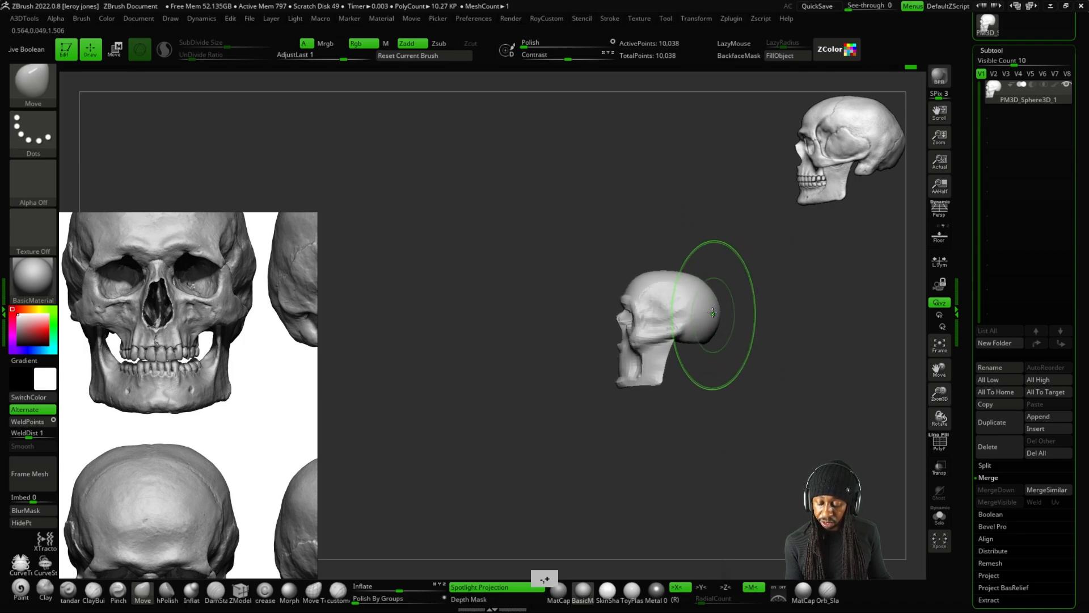
Adjust the rounded outline of the cranium from behind with the Move brush.
{"action": "left_click_drag", "start_coordinate": [786, 301], "coordinate": [723, 298]}
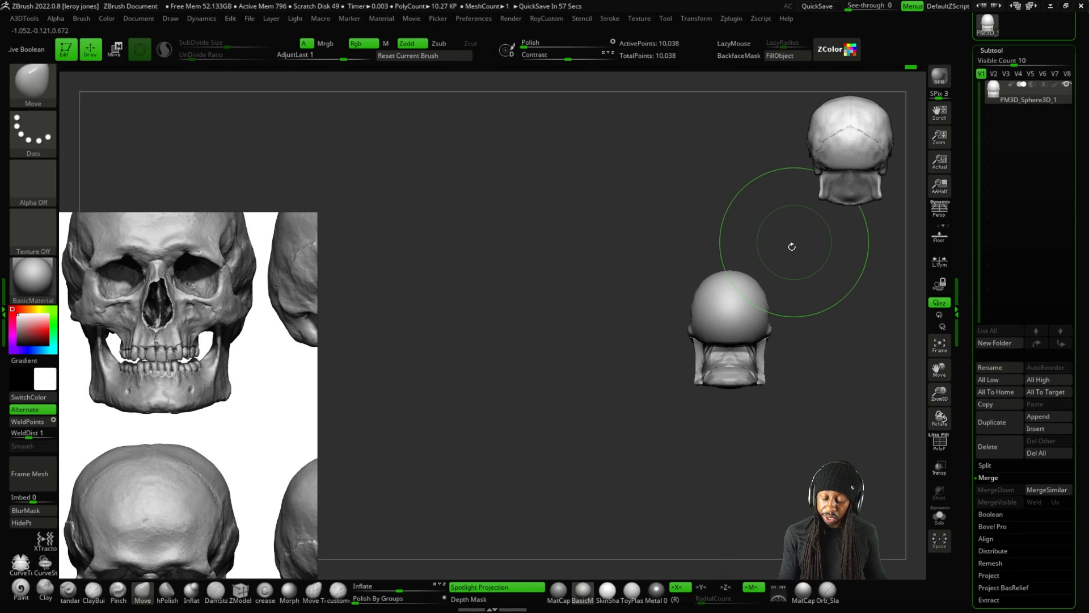
{"action": "key", "text": "plus"}
{"action": "key", "text": "plus"}
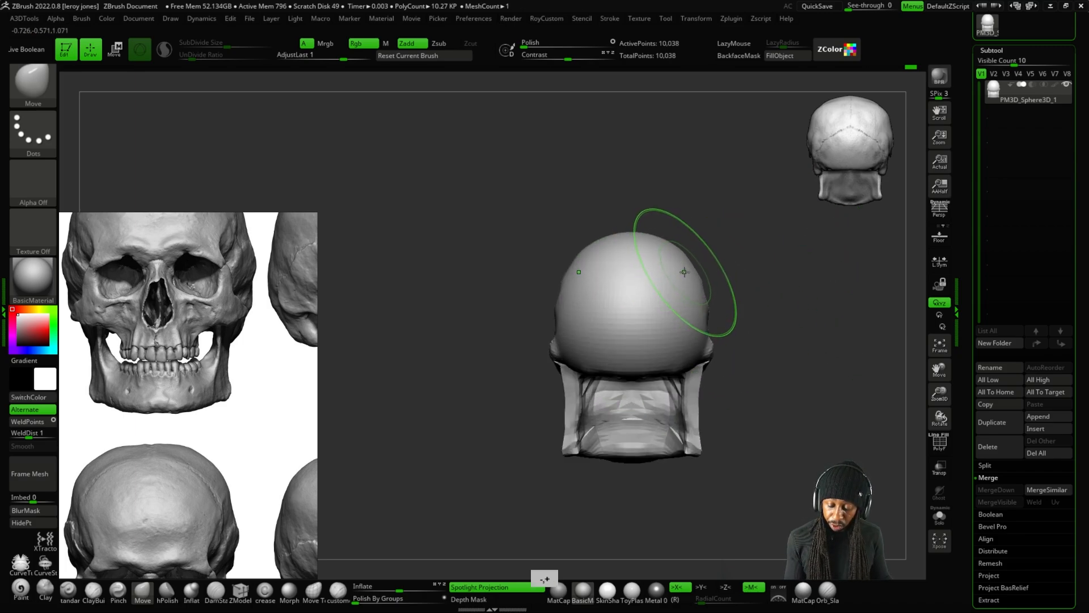
{"action": "key", "text": "minus"}
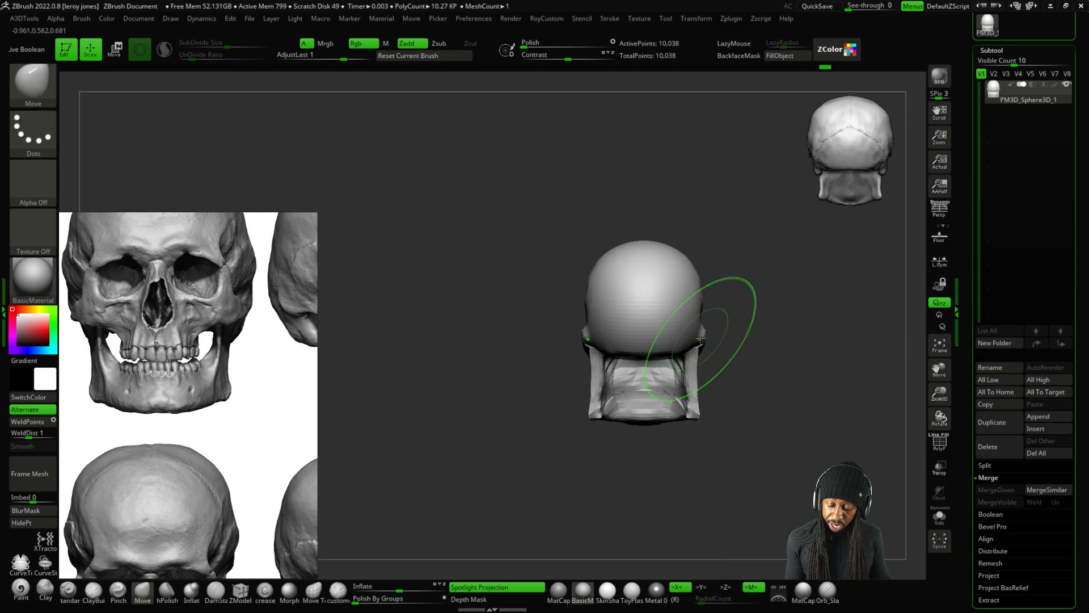
Adjust the lower sides of the skull near the rear jaw corners with the Move brush, viewed from underneath.
{"action": "mouse_move", "coordinate": [742, 340]}
{"action": "left_mouse_down"}
{"action": "mouse_move", "coordinate": [679, 359]}
{"action": "mouse_move", "coordinate": [692, 341]}
{"action": "mouse_move", "coordinate": [735, 391]}
{"action": "mouse_move", "coordinate": [725, 273]}
{"action": "left_mouse_up"}
{"action": "mouse_move", "coordinate": [707, 309]}
{"action": "left_mouse_down", "text": "alt"}
{"action": "mouse_move", "coordinate": [746, 314]}
{"action": "mouse_move", "coordinate": [696, 329]}
{"action": "mouse_move", "coordinate": [695, 318]}
{"action": "left_mouse_up", "text": "alt"}
{"action": "key", "text": "equal"}
{"action": "key", "text": "equal"}
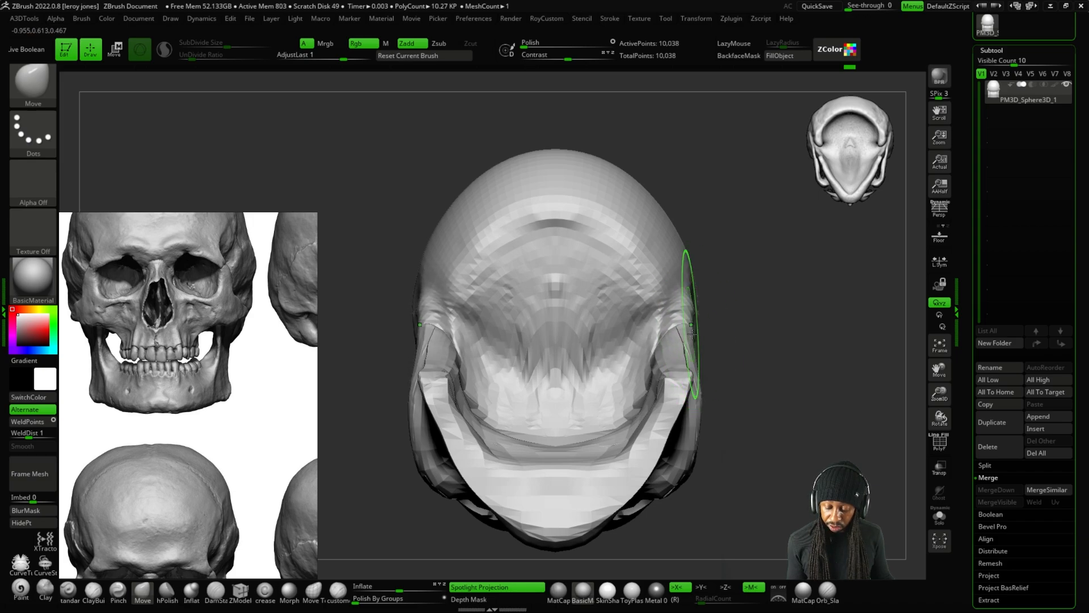
{"action": "mouse_move", "coordinate": [696, 365]}
{"action": "left_mouse_down"}
{"action": "mouse_move", "coordinate": [701, 317]}
{"action": "mouse_move", "coordinate": [607, 450]}
{"action": "mouse_move", "coordinate": [454, 470]}
{"action": "mouse_move", "coordinate": [760, 311]}
{"action": "mouse_move", "coordinate": [788, 397]}
{"action": "mouse_move", "coordinate": [757, 350]}
{"action": "left_mouse_up"}
Refine the side and back outline of the cranium from above with the Move brush.
{"action": "key", "text": "minus"}
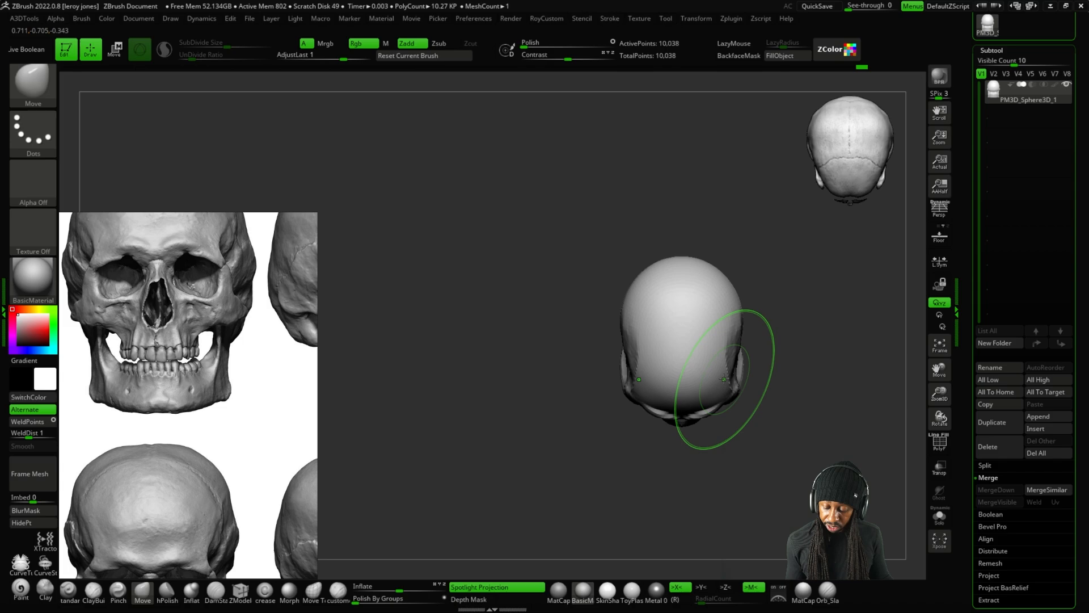
{"action": "key", "text": "plus"}
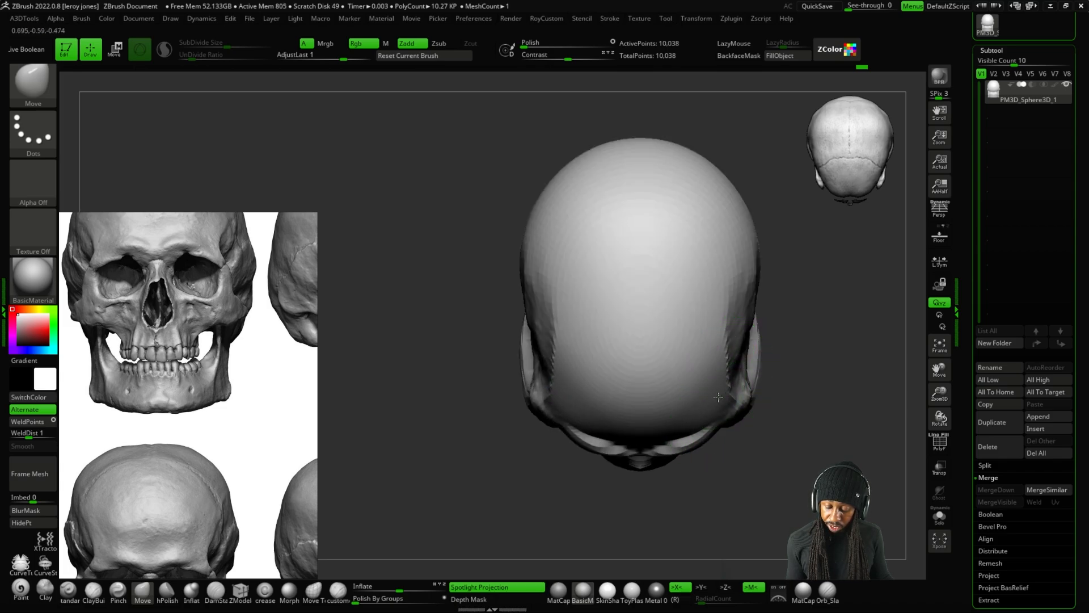
{"action": "key", "text": "minus"}
{"action": "key", "text": "minus"}
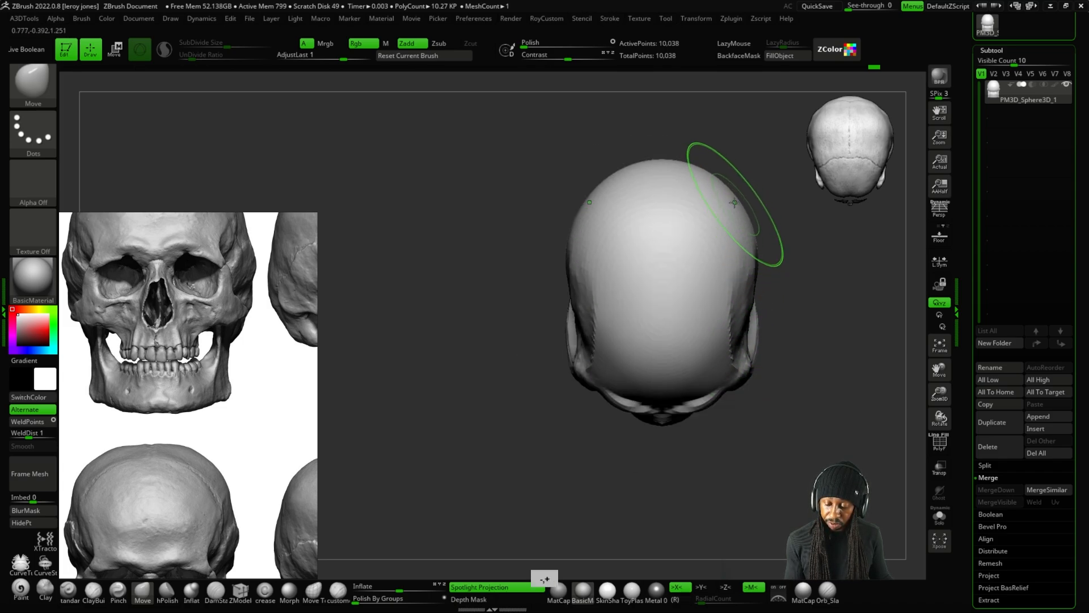
{"action": "mouse_move", "coordinate": [732, 193]}
{"action": "left_mouse_down"}
{"action": "mouse_move", "coordinate": [797, 304]}
{"action": "mouse_move", "coordinate": [795, 326]}
{"action": "mouse_move", "coordinate": [768, 316]}
{"action": "left_mouse_up"}
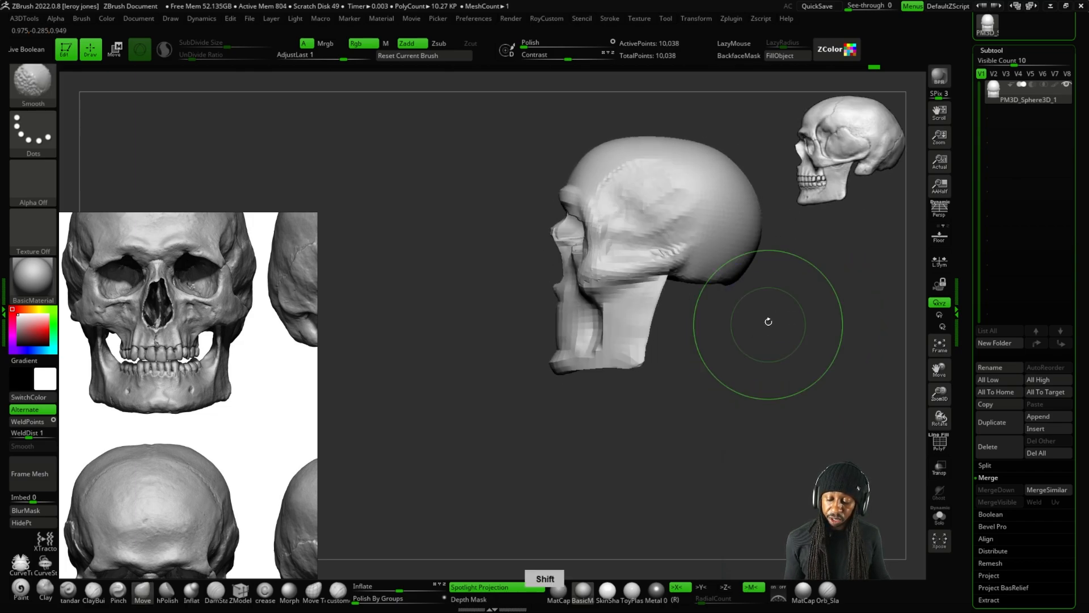
Compare the cranium's side profile with the reference and adjust the skull base and its rear outline from below.
{"action": "key", "text": "plus"}
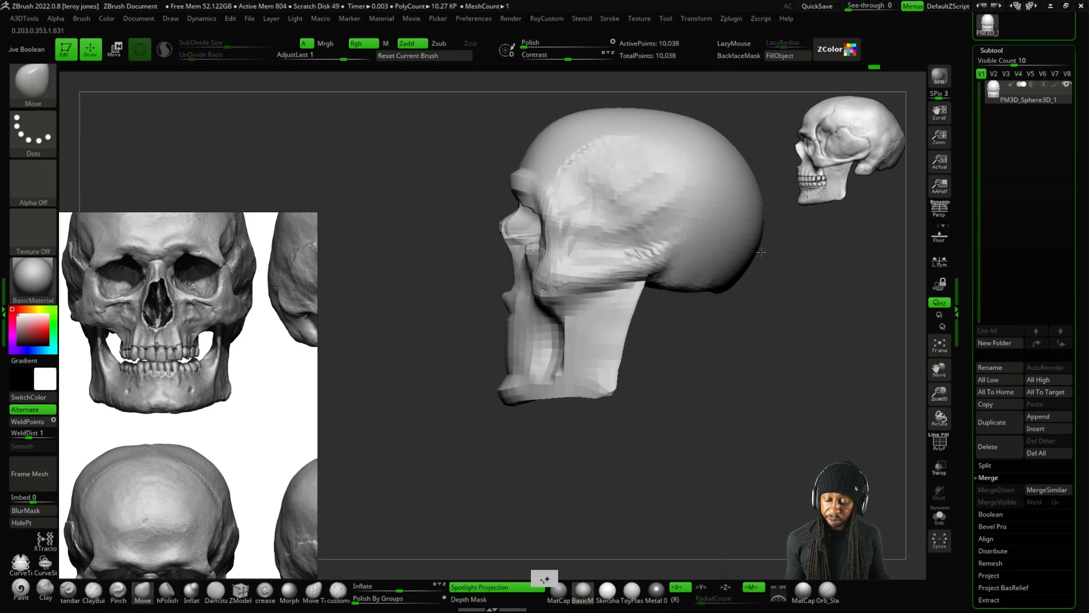
{"action": "key", "text": "minus"}
{"action": "left_click_drag", "start_coordinate": [779, 259], "coordinate": [775, 302], "text": "shift"}
{"action": "left_click_drag", "start_coordinate": [845, 299], "coordinate": [853, 239], "text": "shift"}
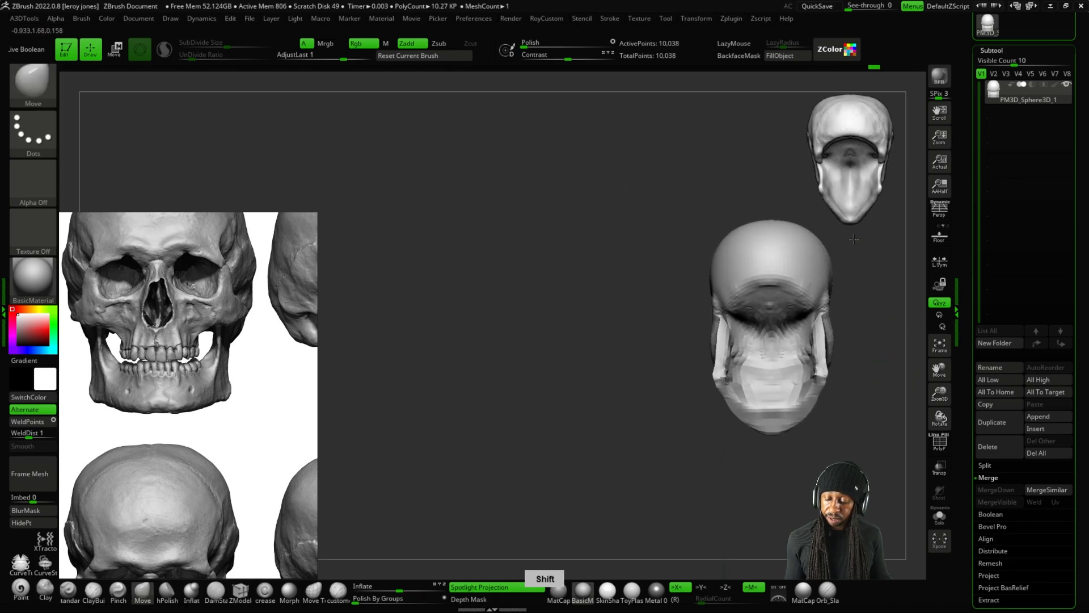
{"action": "mouse_move", "coordinate": [866, 279]}
{"action": "left_mouse_down", "text": "alt"}
{"action": "mouse_move", "coordinate": [796, 317]}
{"action": "mouse_move", "coordinate": [766, 285]}
{"action": "mouse_move", "coordinate": [749, 304]}
{"action": "left_mouse_up", "text": "alt"}
{"action": "key", "text": "plus"}
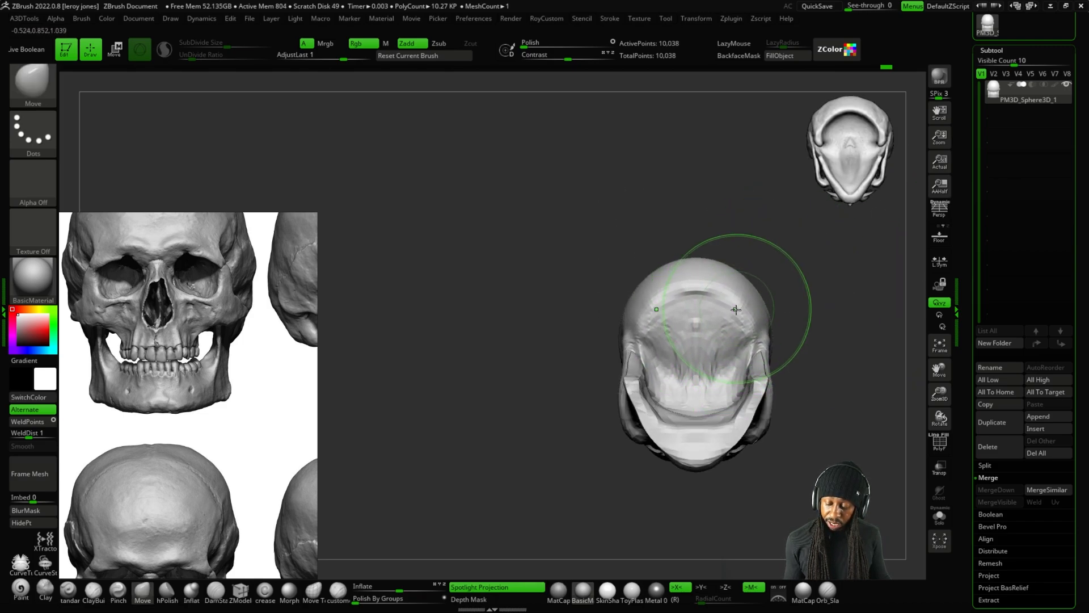
{"action": "mouse_move", "coordinate": [784, 338]}
{"action": "left_mouse_down", "text": "shift"}
{"action": "mouse_move", "coordinate": [792, 348]}
{"action": "mouse_move", "coordinate": [780, 267]}
{"action": "mouse_move", "coordinate": [789, 300]}
{"action": "mouse_move", "coordinate": [743, 394]}
{"action": "mouse_move", "coordinate": [785, 347]}
{"action": "left_mouse_up", "text": "shift"}
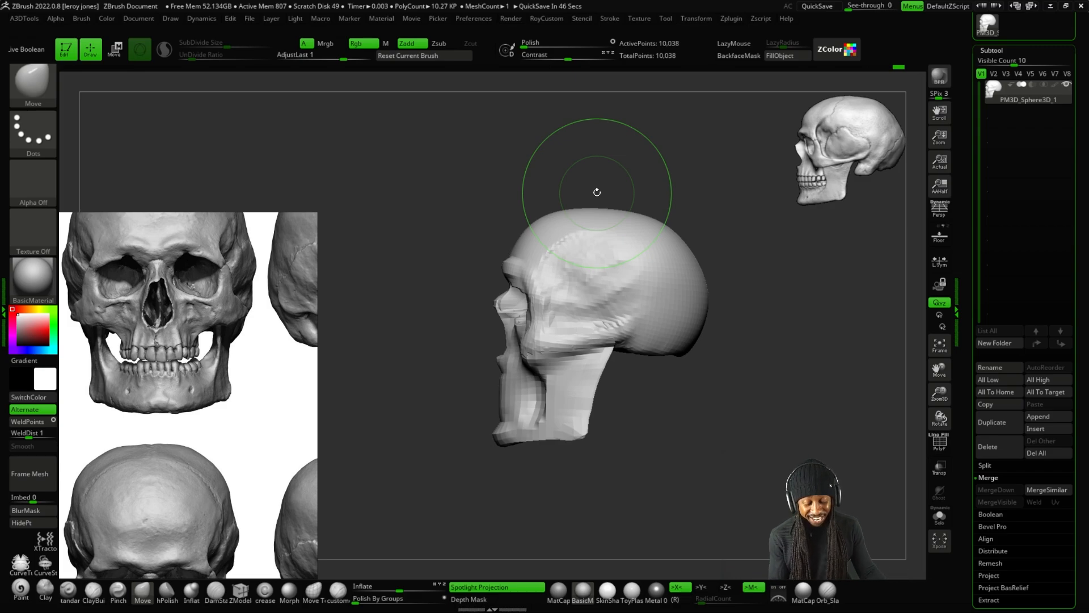
Check the overall side profile and adjust the top of the cranium with the Move brush.
{"action": "left_click_drag", "start_coordinate": [693, 409], "coordinate": [689, 395], "text": "alt"}
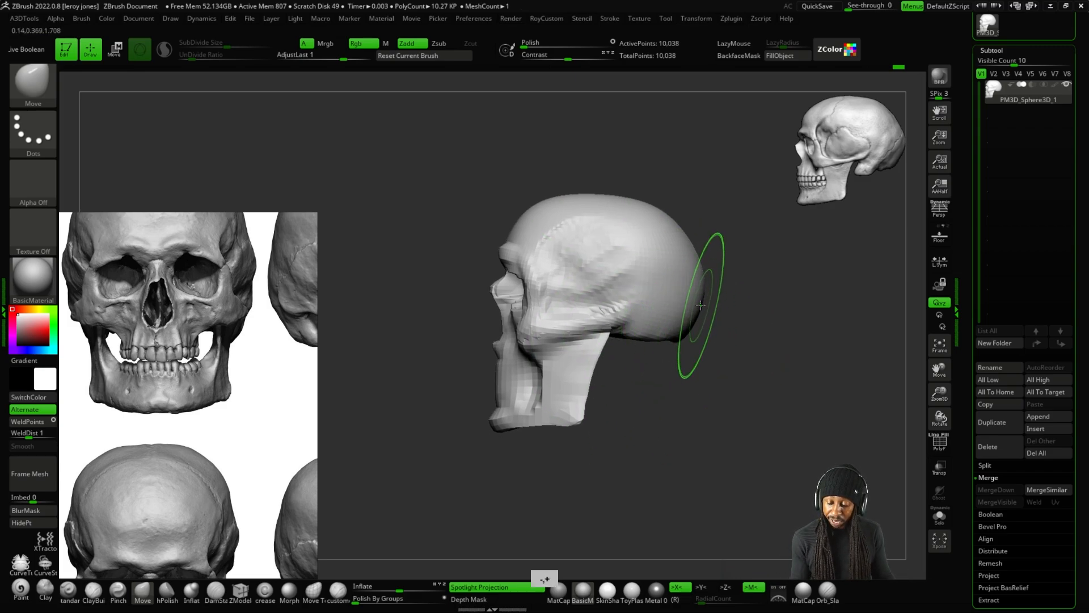
{"action": "key", "text": "plus"}
{"action": "key", "text": "minus"}
{"action": "key", "text": "minus"}
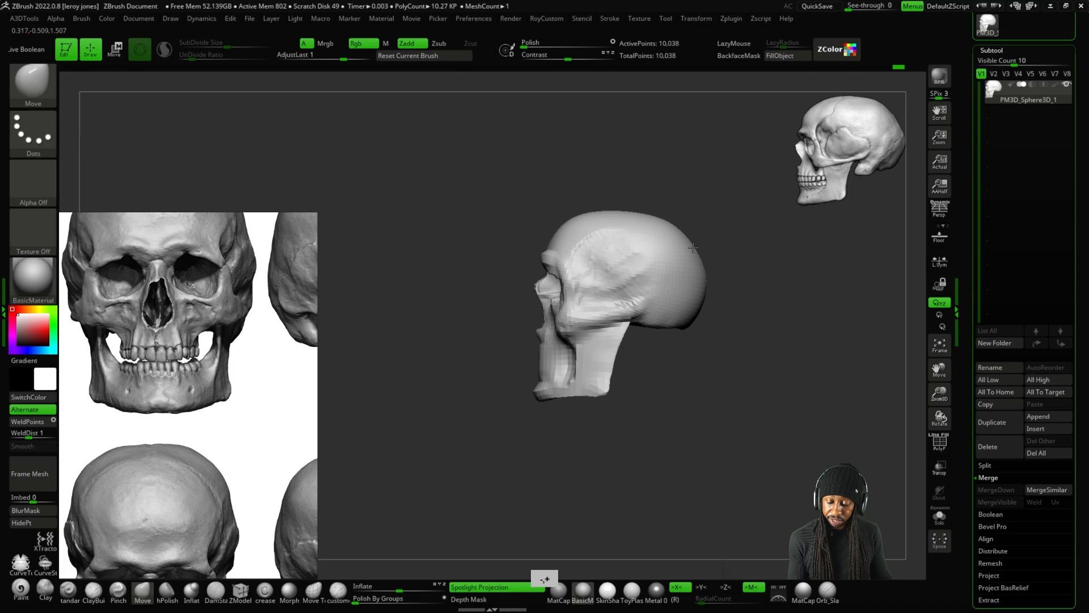
{"action": "key", "text": "minus"}
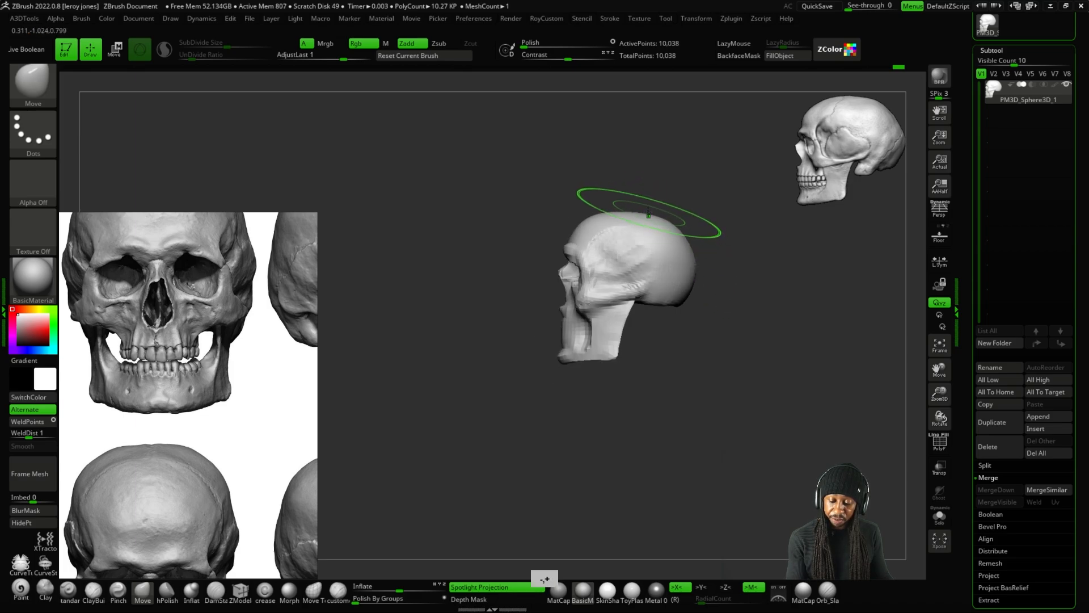
{"action": "left_click_drag", "start_coordinate": [710, 212], "coordinate": [726, 275], "text": "shift"}
Inspect the jaw from the front and nudge its vertical rear edges from behind with the Move brush.
{"action": "key", "text": "plus"}
{"action": "key", "text": "plus"}
{"action": "key", "text": "plus"}
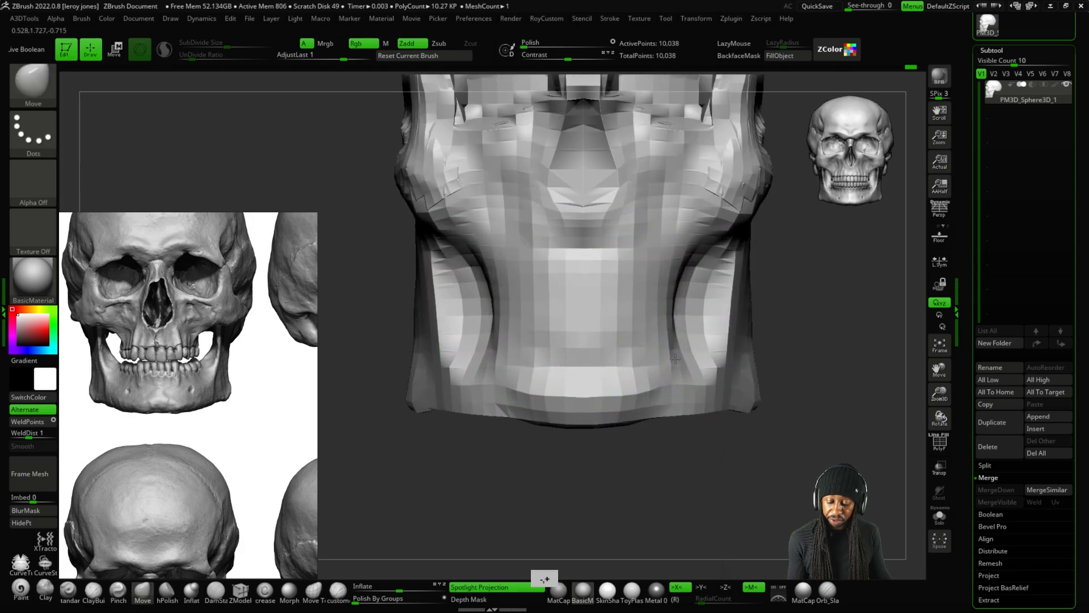
{"action": "left_click_drag", "start_coordinate": [791, 296], "coordinate": [769, 307], "text": "alt"}
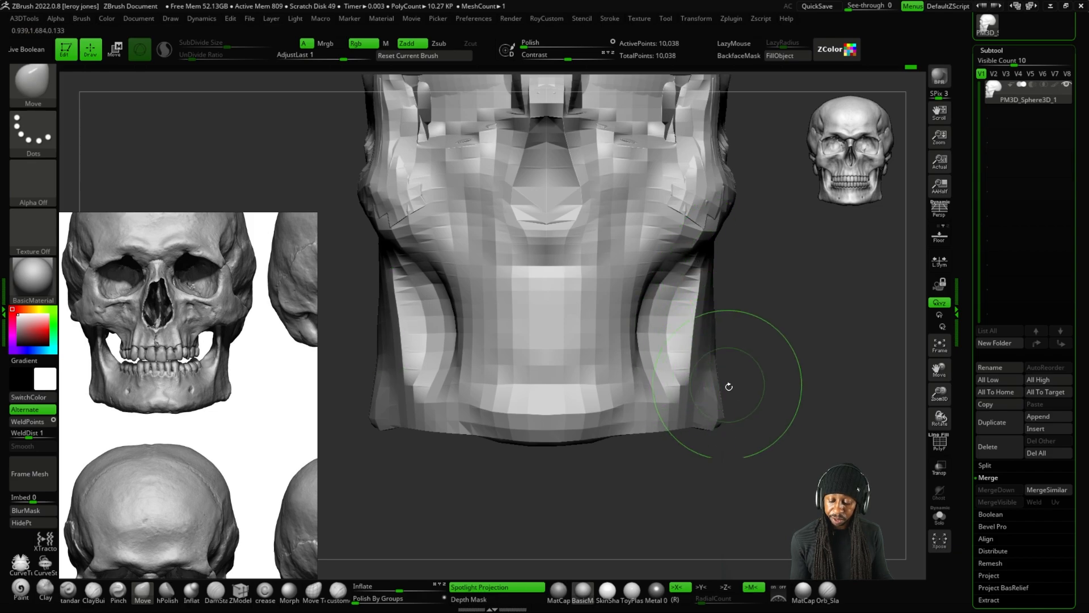
{"action": "left_click_drag", "start_coordinate": [759, 380], "coordinate": [572, 318], "text": "shift"}
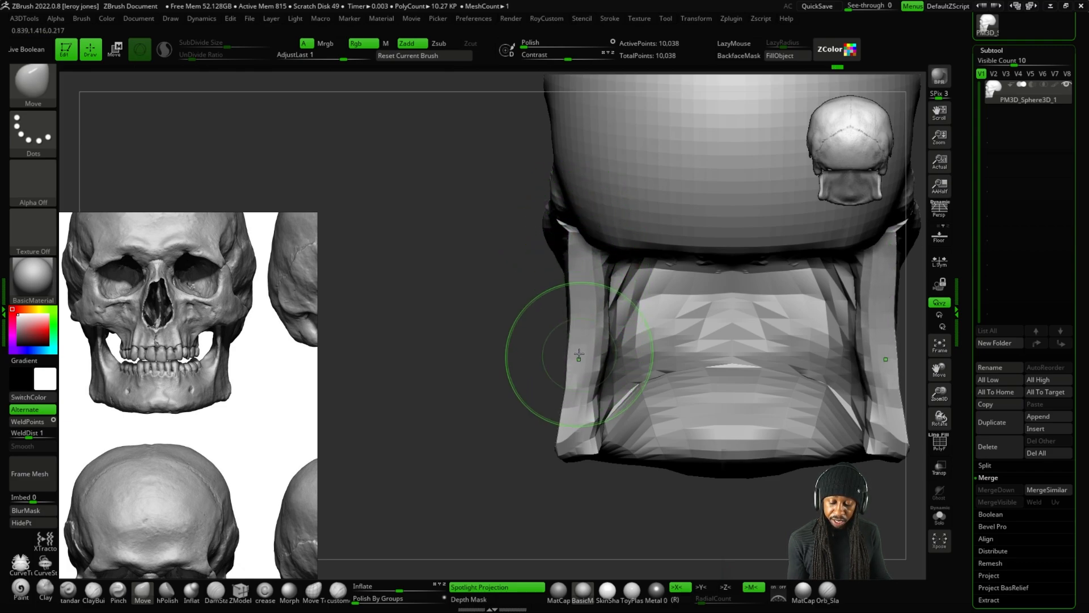
{"action": "left_click_drag", "start_coordinate": [579, 254], "coordinate": [575, 251]}
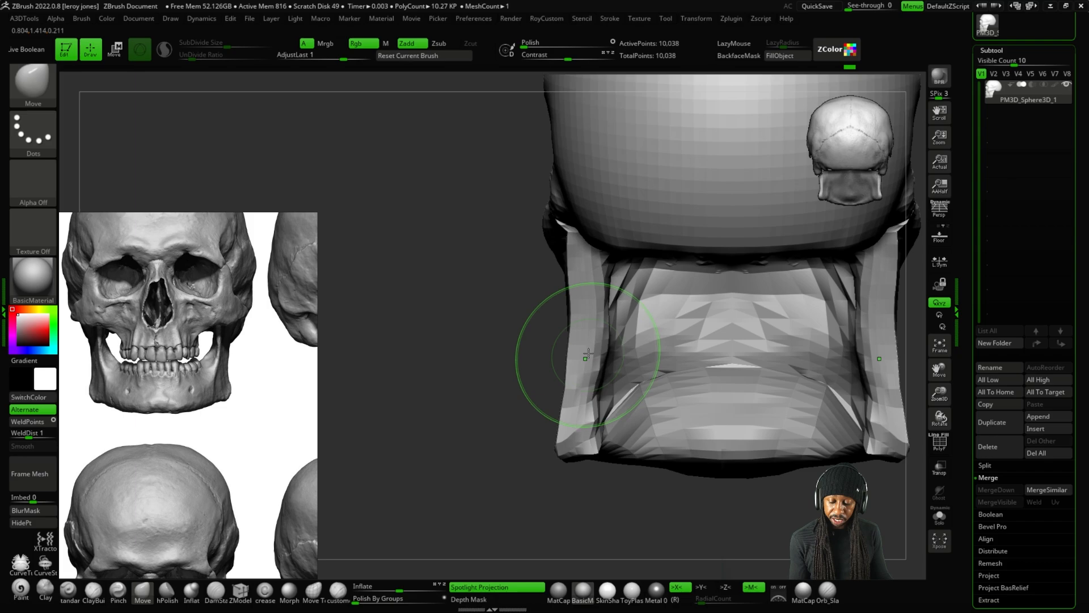
{"action": "key", "text": "f"}
{"action": "left_click_drag", "start_coordinate": [687, 489], "coordinate": [782, 492], "text": "shift"}
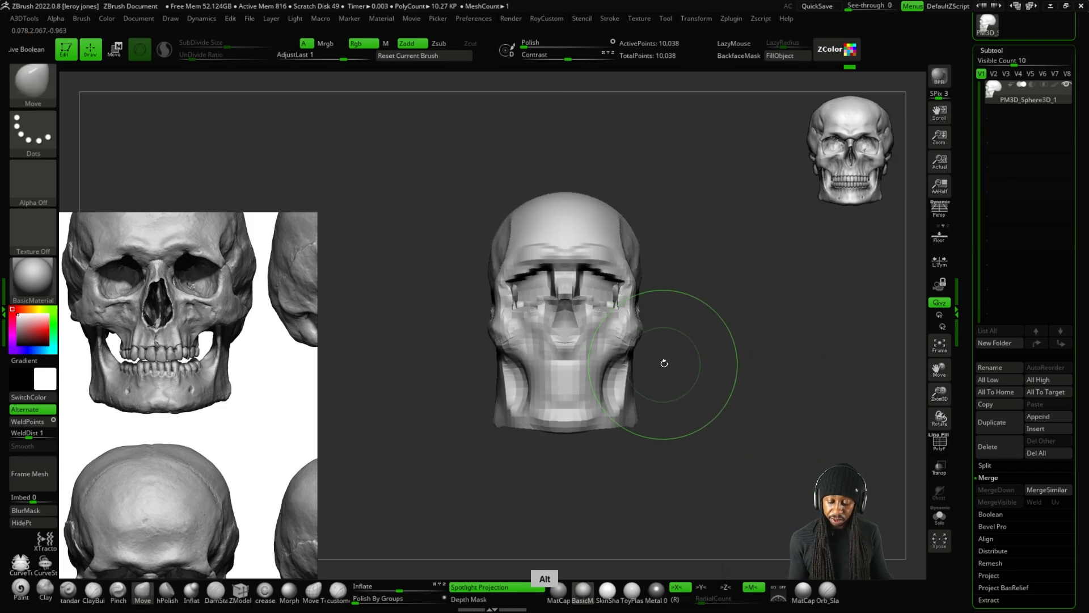
Refine the surface between the nasal opening and the cheek with the ClayBuildup brush.
{"action": "left_click_drag", "start_coordinate": [663, 363], "coordinate": [645, 320], "text": "alt"}
{"action": "left_click", "coordinate": [95, 593]}
{"action": "scroll", "coordinate": [584, 323], "scroll_direction": "up", "scroll_amount": 5}
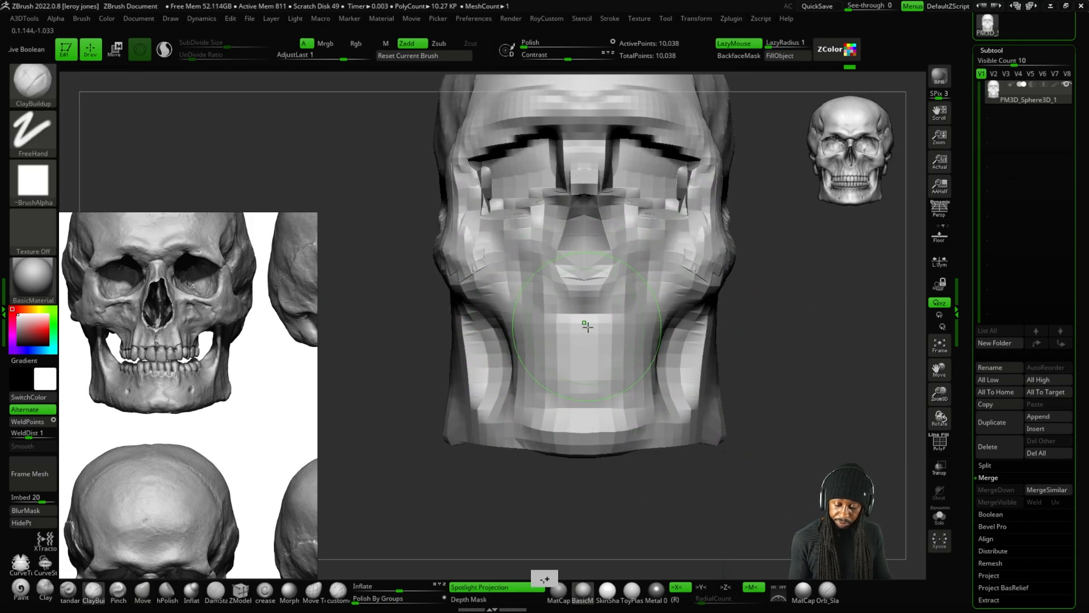
{"action": "left_click_drag", "start_coordinate": [696, 322], "coordinate": [680, 390], "text": "alt"}
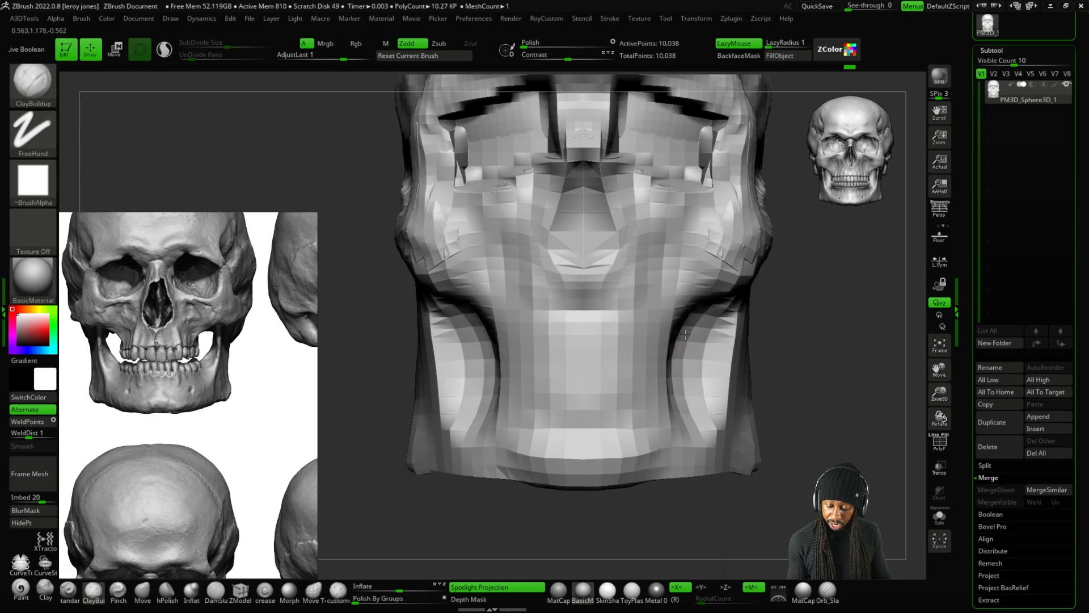
{"action": "right_click_drag", "start_coordinate": [664, 244], "coordinate": [625, 279]}
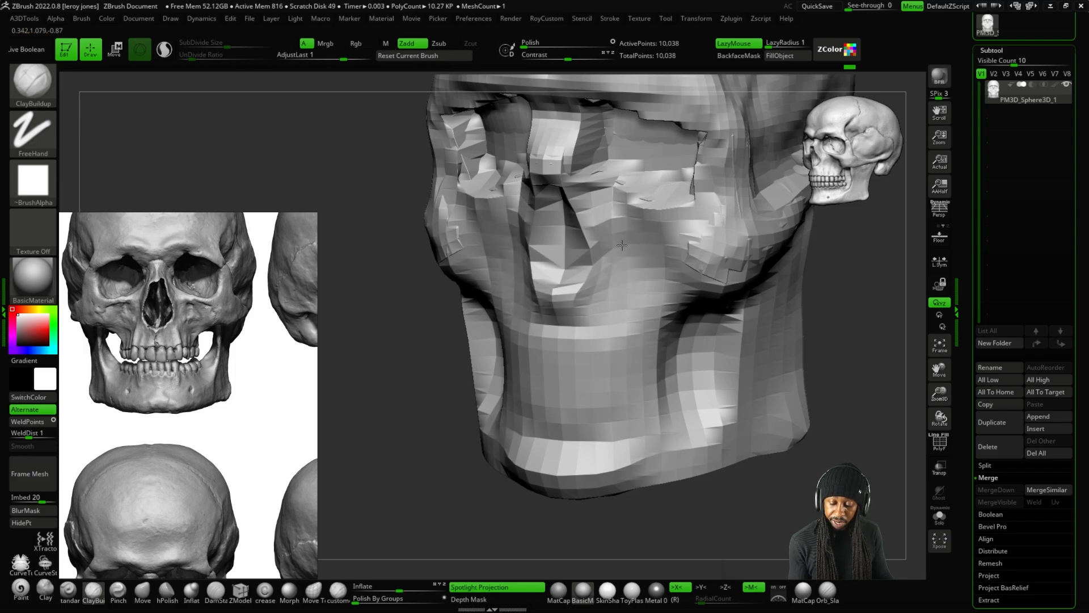
{"action": "mouse_move", "coordinate": [618, 260]}
{"action": "right_mouse_down"}
{"action": "mouse_move", "coordinate": [646, 251]}
{"action": "mouse_move", "coordinate": [605, 243]}
{"action": "right_mouse_up"}
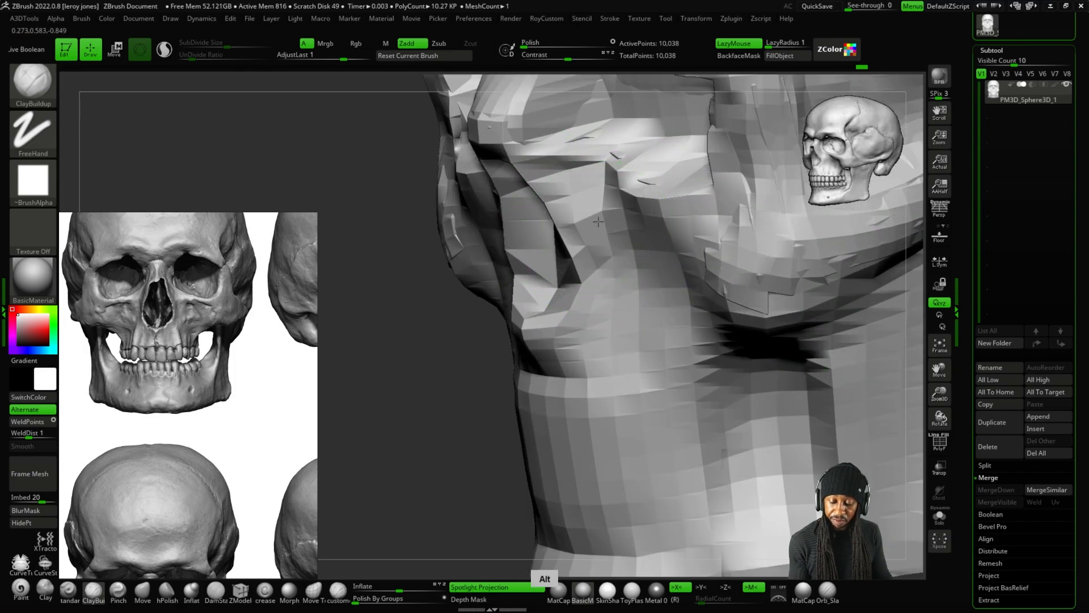
{"action": "left_click_drag", "start_coordinate": [599, 232], "coordinate": [557, 154], "text": "alt"}
Inspect the skull's overall shape from the side, the back and the front.
{"action": "right_click_drag", "start_coordinate": [550, 155], "coordinate": [687, 223]}
{"action": "right_click_drag", "start_coordinate": [741, 251], "coordinate": [590, 352], "text": "alt"}
{"action": "key", "text": "plus"}
{"action": "key", "text": "plus"}
{"action": "key", "text": "minus"}
{"action": "key", "text": "minus"}
{"action": "key", "text": "minus"}
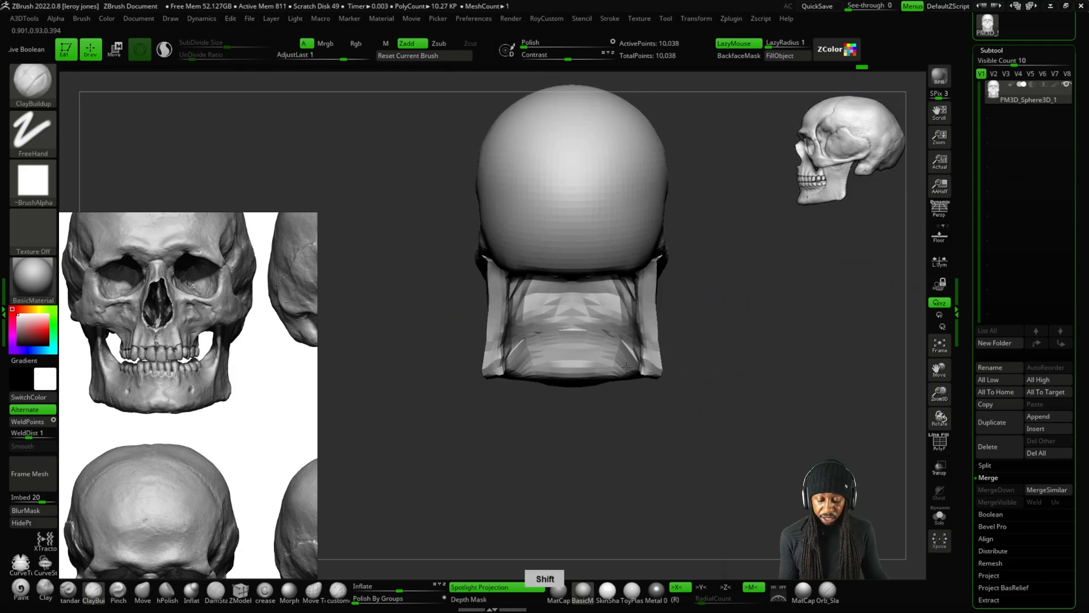
{"action": "right_click_drag", "start_coordinate": [693, 365], "coordinate": [788, 356]}
{"action": "mouse_move", "coordinate": [705, 324]}
{"action": "right_mouse_down", "text": "alt"}
{"action": "mouse_move", "coordinate": [722, 344]}
{"action": "mouse_move", "coordinate": [666, 250]}
{"action": "mouse_move", "coordinate": [573, 230]}
{"action": "right_mouse_up", "text": "alt"}
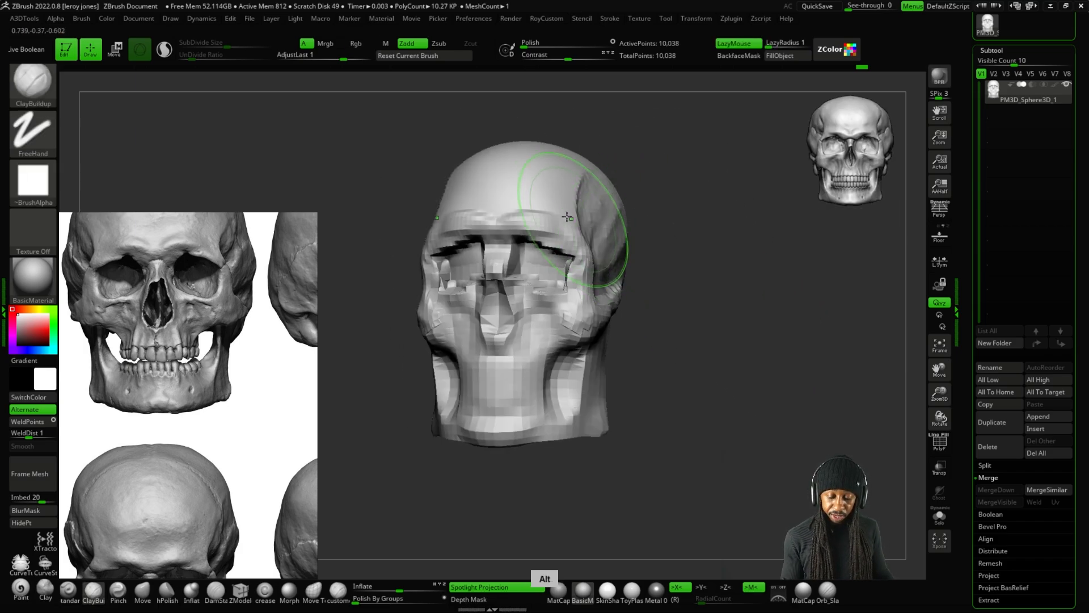
Refine the outer rim of the eye socket down towards the cheekbone with the ClayBuildup brush.
{"action": "key", "text": "plus"}
{"action": "right_click_drag", "start_coordinate": [634, 156], "coordinate": [587, 176]}
{"action": "key", "text": "plus"}
{"action": "key", "text": "plus"}
{"action": "key", "text": "plus"}
{"action": "key", "text": "plus"}
{"action": "left_click_drag", "start_coordinate": [523, 256], "coordinate": [535, 267]}
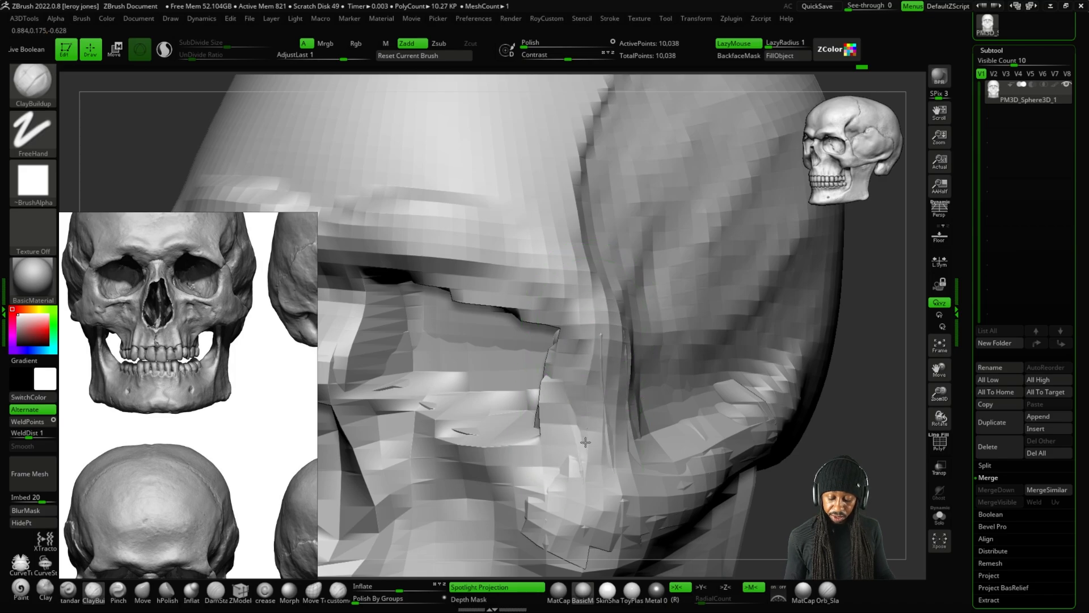
{"action": "mouse_move", "coordinate": [584, 472]}
{"action": "right_mouse_down"}
{"action": "mouse_move", "coordinate": [676, 353]}
{"action": "mouse_move", "coordinate": [627, 359]}
{"action": "right_mouse_up"}
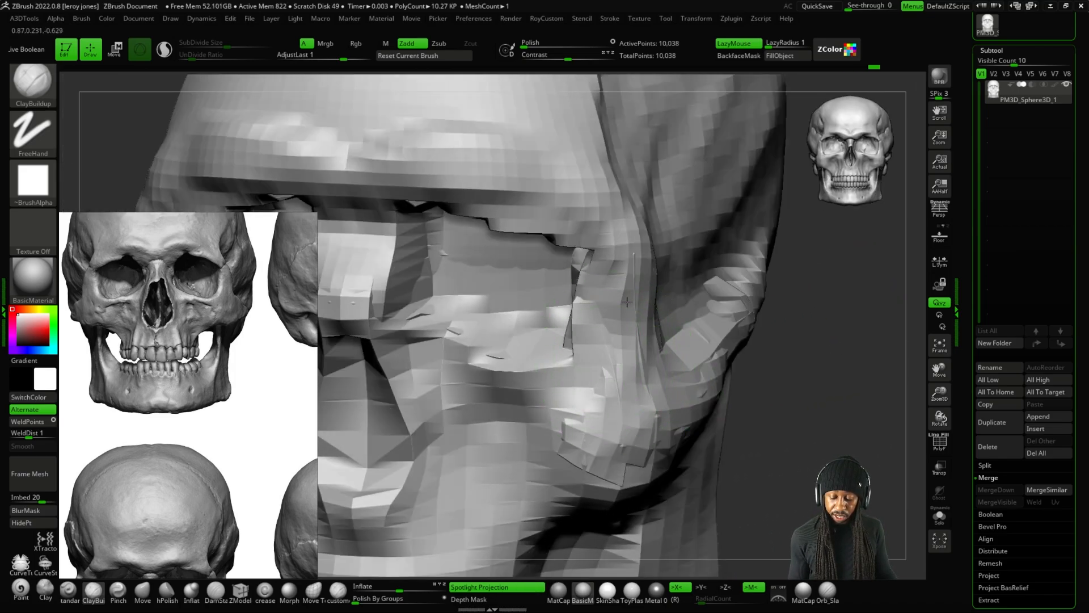
{"action": "right_click_drag", "start_coordinate": [626, 302], "coordinate": [728, 311], "text": "alt"}
{"action": "mouse_move", "coordinate": [680, 257]}
{"action": "right_mouse_down"}
{"action": "mouse_move", "coordinate": [658, 205]}
{"action": "mouse_move", "coordinate": [624, 229]}
{"action": "right_mouse_up"}
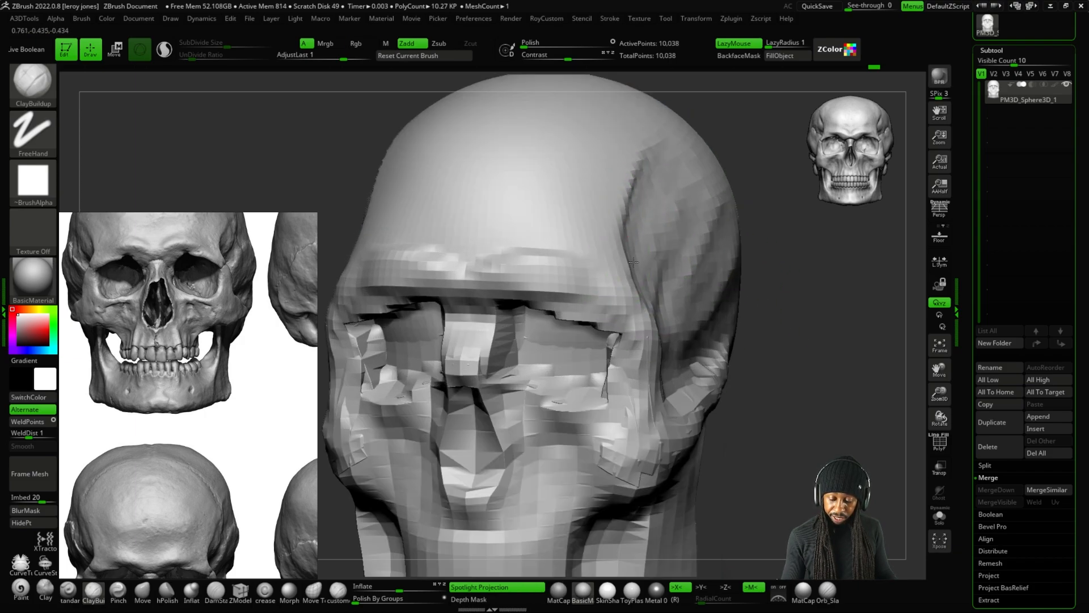
Examine the skull from front and side and mark the jaw's rising lower edge with a temporary straight green line.
{"action": "right_click_drag", "start_coordinate": [656, 177], "coordinate": [749, 173], "text": "alt"}
{"action": "right_click_drag", "start_coordinate": [748, 173], "coordinate": [754, 180], "text": "shift"}
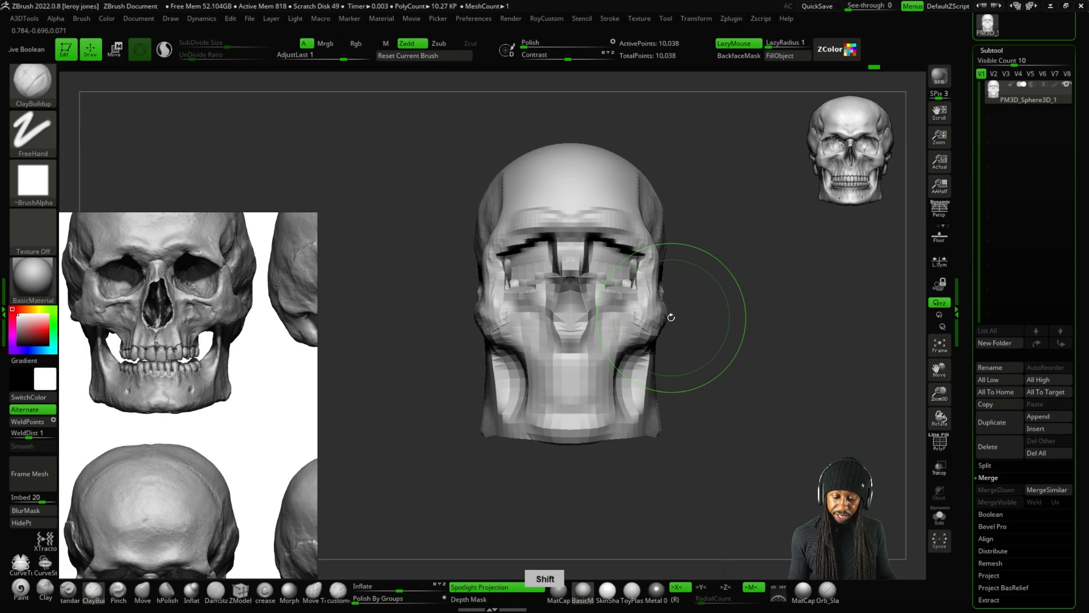
{"action": "right_click_drag", "start_coordinate": [742, 288], "coordinate": [754, 241], "text": "alt"}
{"action": "mouse_move", "coordinate": [755, 241]}
{"action": "right_mouse_down"}
{"action": "mouse_move", "coordinate": [732, 340]}
{"action": "mouse_move", "coordinate": [769, 415]}
{"action": "mouse_move", "coordinate": [761, 398]}
{"action": "mouse_move", "coordinate": [763, 429]}
{"action": "mouse_move", "coordinate": [796, 296]}
{"action": "mouse_move", "coordinate": [741, 312]}
{"action": "right_mouse_up"}
{"action": "right_click_drag", "start_coordinate": [720, 445], "coordinate": [741, 420], "text": "alt"}
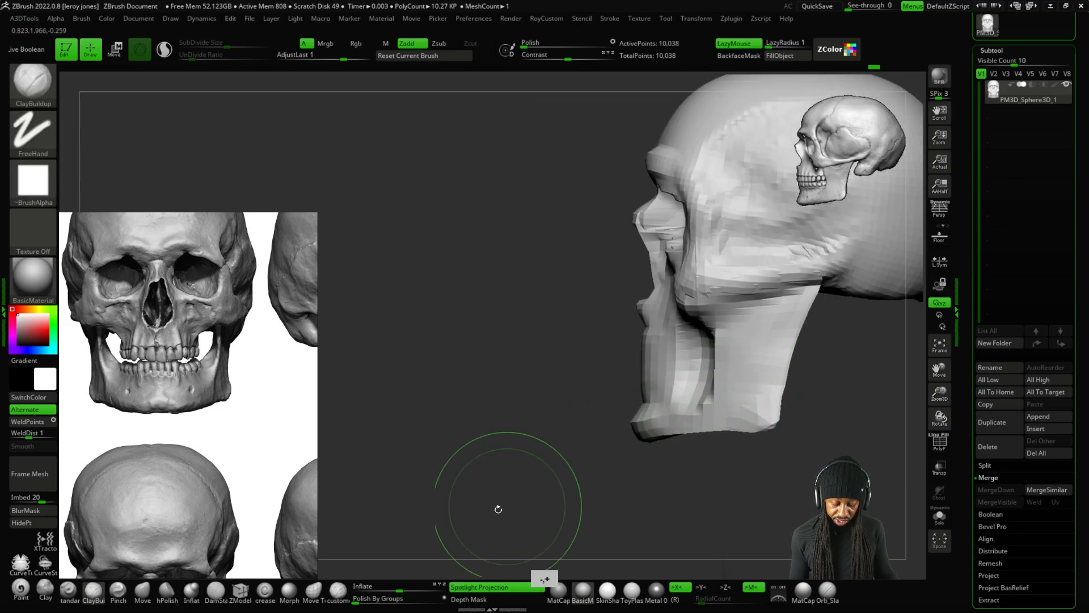
{"action": "right_click_drag", "start_coordinate": [499, 508], "coordinate": [466, 474], "text": "alt"}
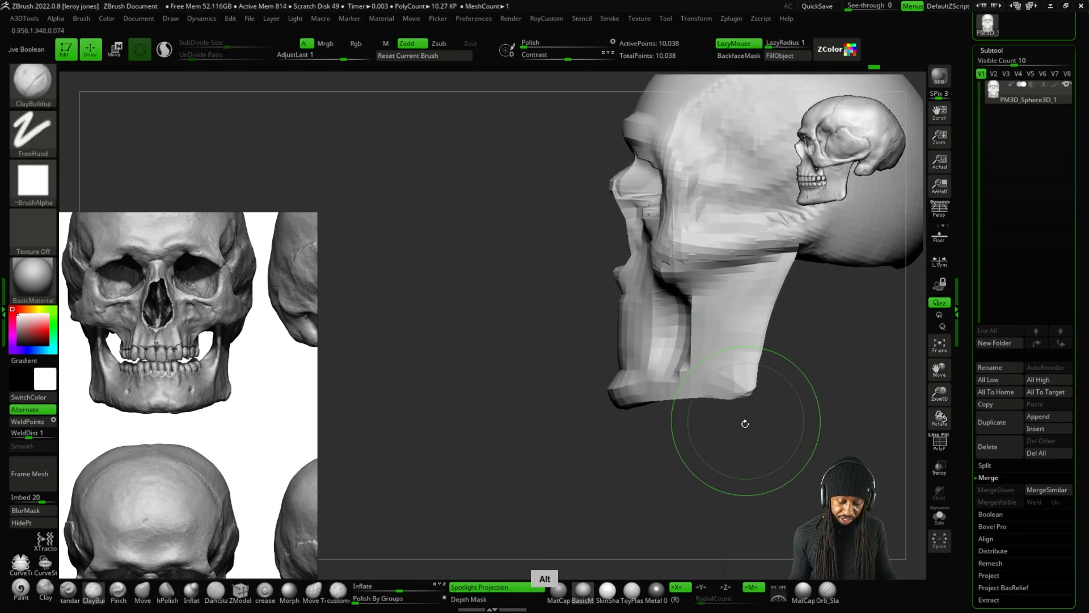
{"action": "right_click_drag", "start_coordinate": [746, 423], "coordinate": [729, 419]}
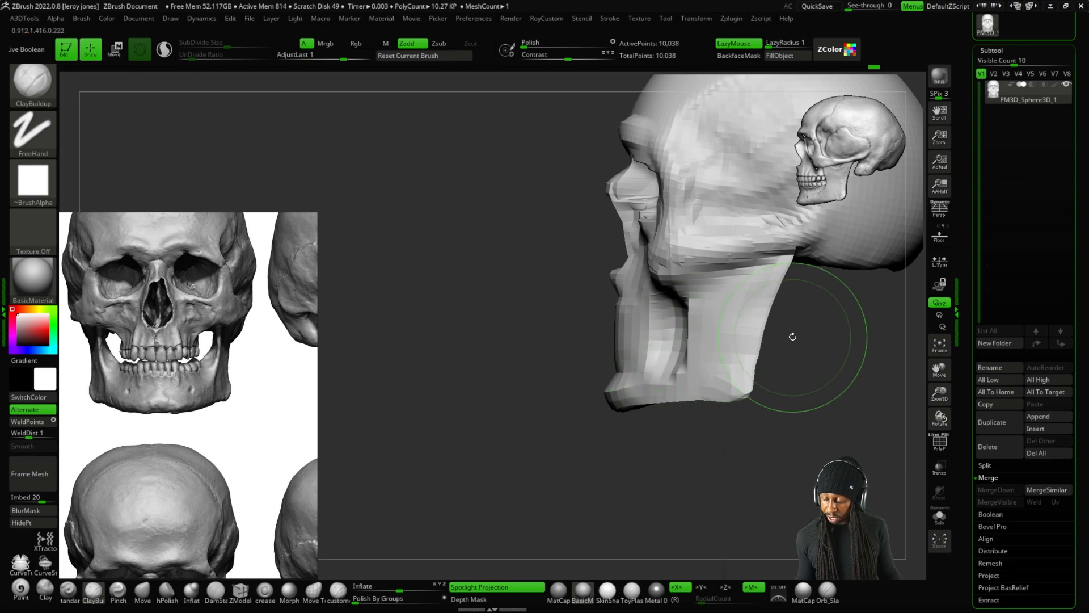
{"action": "key", "text": "ctrl+F1"}
{"action": "left_click_drag", "start_coordinate": [625, 407], "coordinate": [643, 404]}
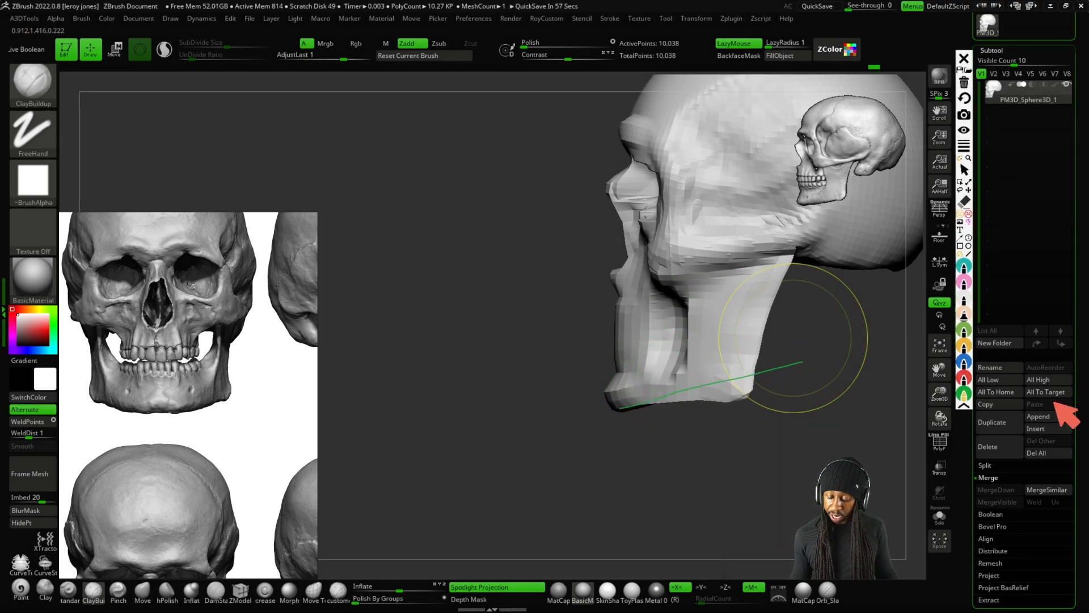
{"action": "key", "text": "Escape"}
Raise the rear of the jaw's lower edge with the Move brush so the jawline slopes up towards the back.
{"action": "left_click_drag", "start_coordinate": [726, 397], "coordinate": [722, 363]}
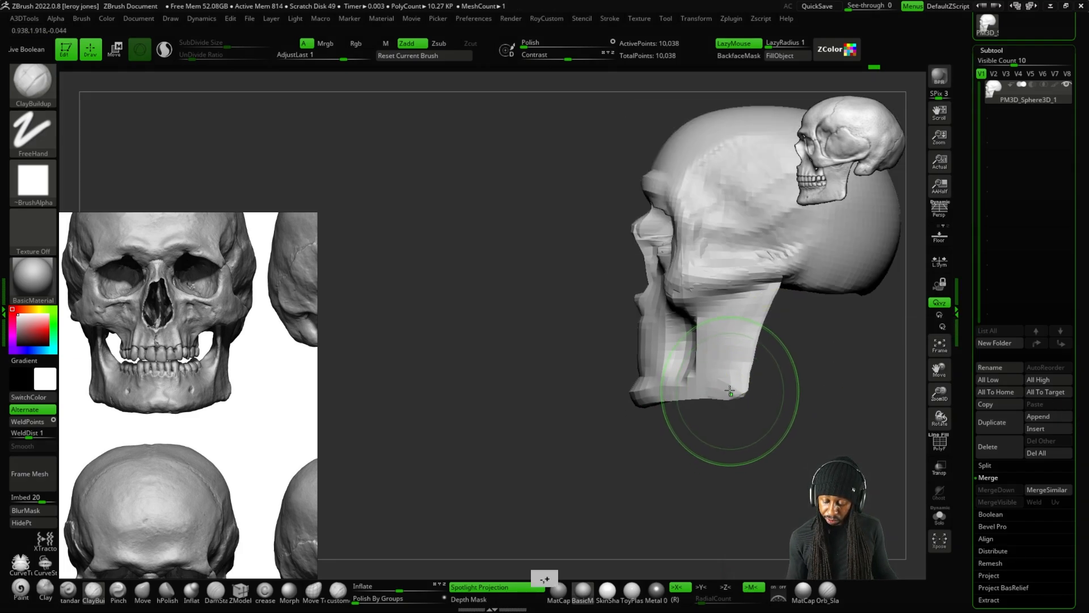
{"action": "left_click", "coordinate": [143, 592]}
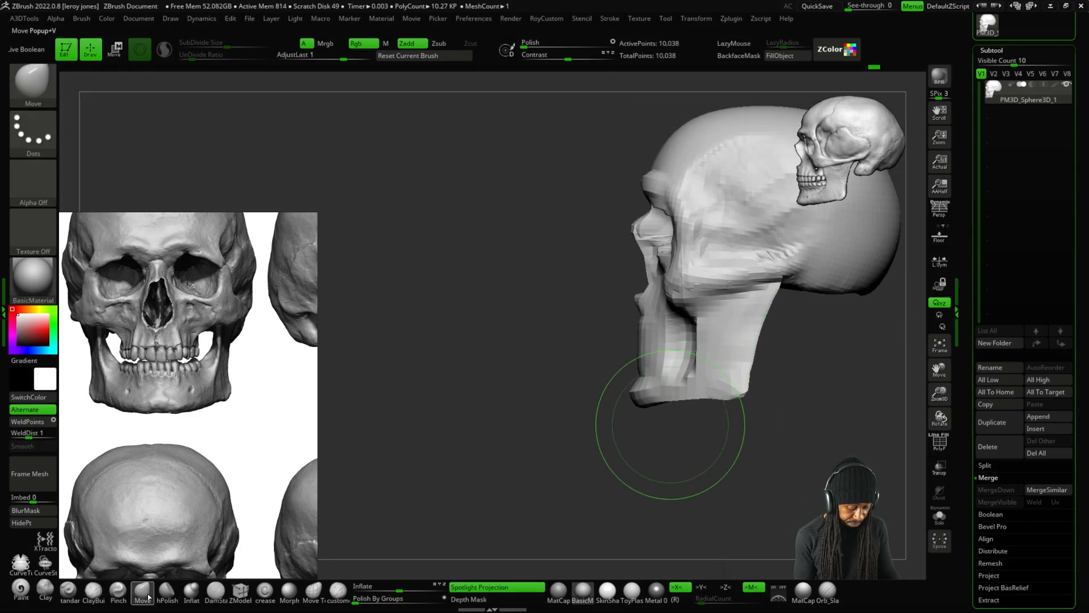
{"action": "left_click_drag", "start_coordinate": [732, 393], "coordinate": [733, 384]}
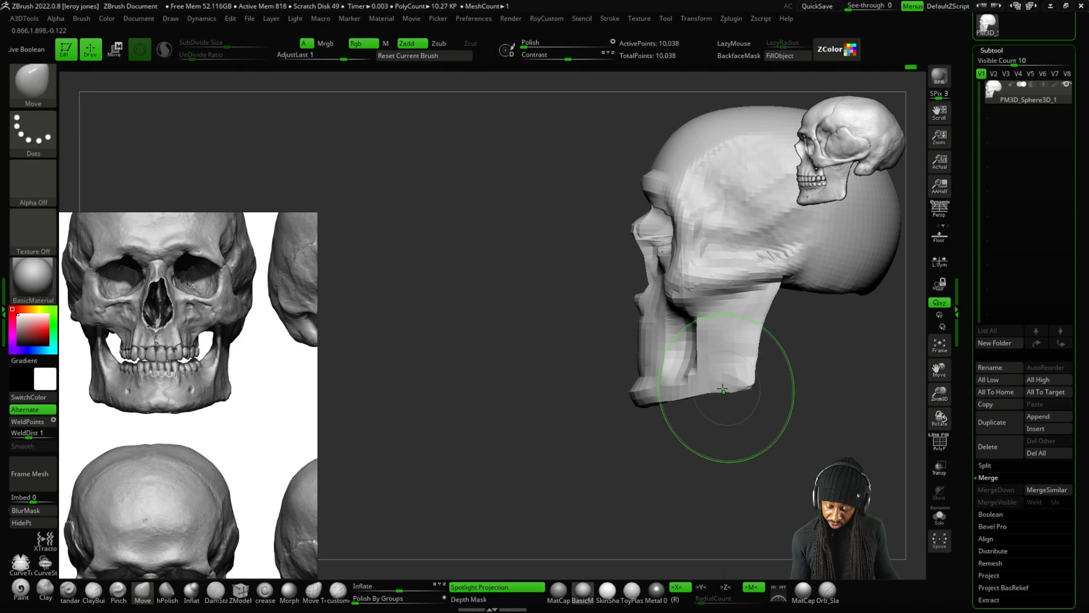
{"action": "key", "text": "plus"}
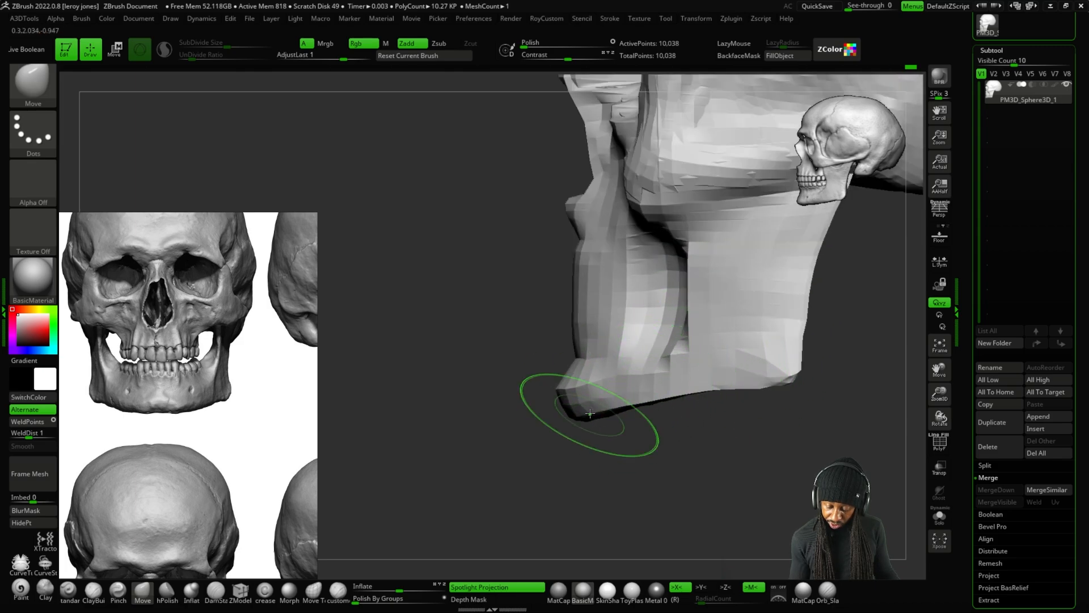
{"action": "left_click_drag", "start_coordinate": [712, 398], "coordinate": [860, 425]}
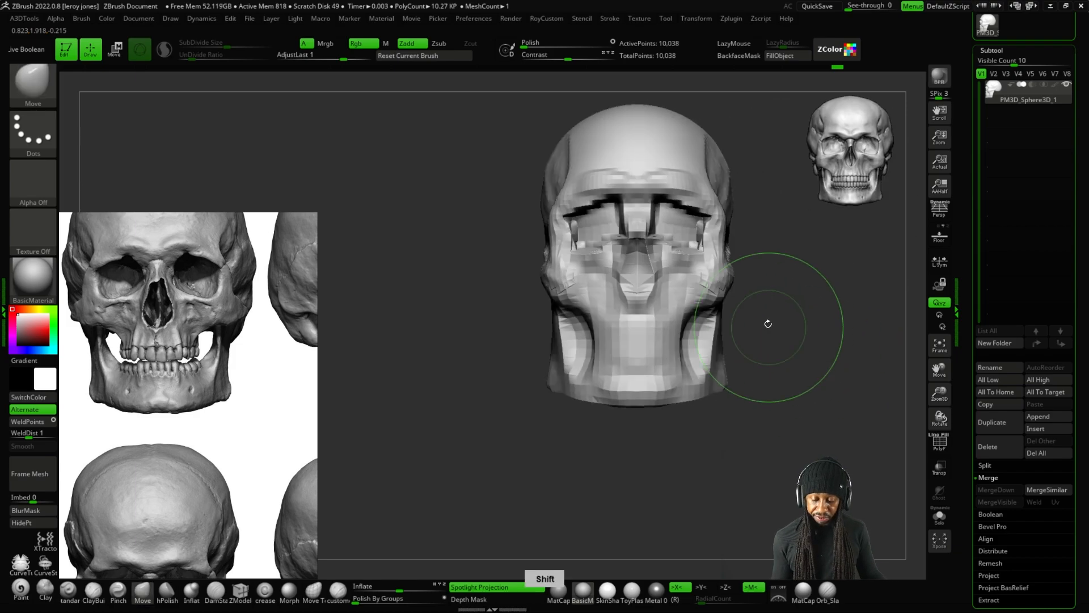
Build up the brow ridge above the nose and eye socket with the ClayBuildup brush.
{"action": "left_click_drag", "start_coordinate": [780, 296], "coordinate": [765, 340], "text": "alt"}
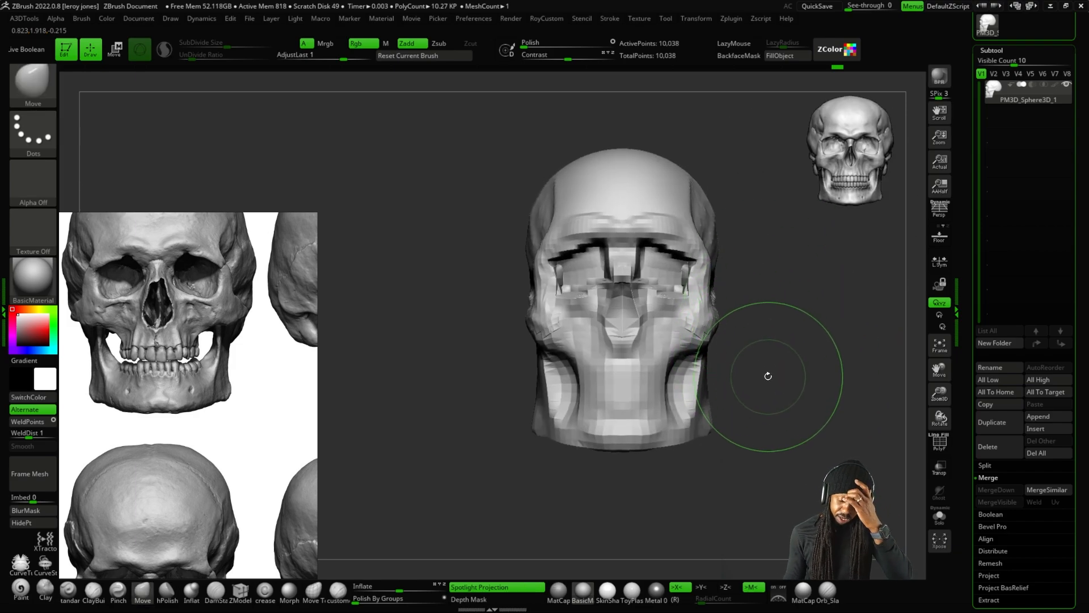
{"action": "mouse_move", "coordinate": [758, 260]}
{"action": "left_mouse_down"}
{"action": "mouse_move", "coordinate": [763, 227]}
{"action": "mouse_move", "coordinate": [758, 315]}
{"action": "left_mouse_up"}
{"action": "left_click", "coordinate": [95, 596]}
{"action": "mouse_move", "coordinate": [652, 277]}
{"action": "left_mouse_down"}
{"action": "mouse_move", "coordinate": [617, 294]}
{"action": "mouse_move", "coordinate": [713, 278]}
{"action": "left_mouse_up"}
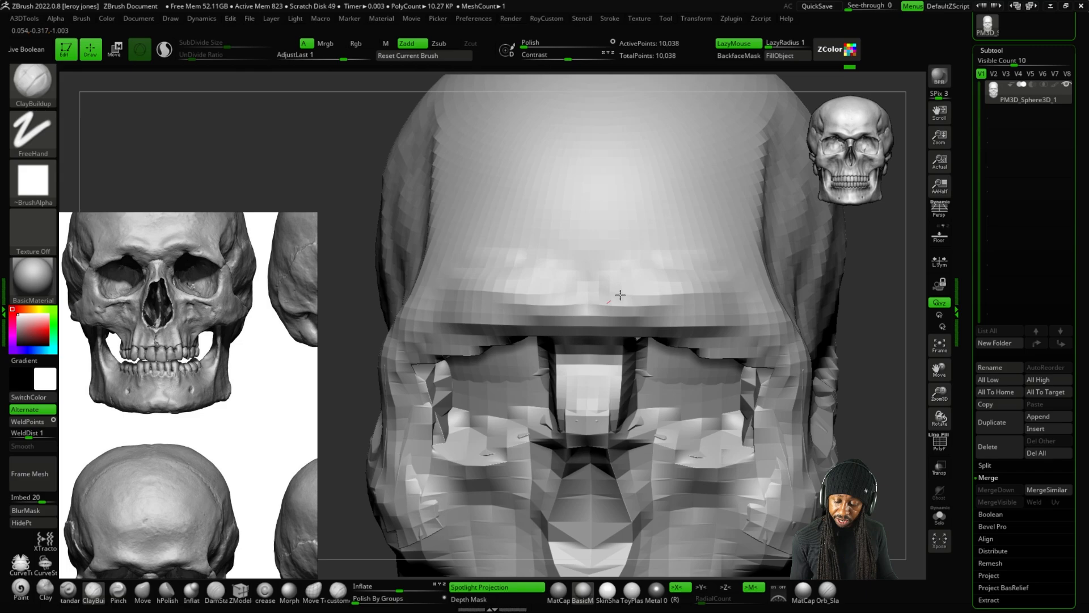
{"action": "left_click_drag", "start_coordinate": [620, 295], "coordinate": [706, 296]}
{"action": "mouse_move", "coordinate": [617, 313]}
{"action": "left_mouse_down"}
{"action": "mouse_move", "coordinate": [791, 295]}
{"action": "mouse_move", "coordinate": [799, 313]}
{"action": "mouse_move", "coordinate": [732, 309]}
{"action": "mouse_move", "coordinate": [817, 303]}
{"action": "mouse_move", "coordinate": [810, 252]}
{"action": "mouse_move", "coordinate": [802, 343]}
{"action": "mouse_move", "coordinate": [756, 301]}
{"action": "mouse_move", "coordinate": [790, 316]}
{"action": "mouse_move", "coordinate": [708, 324]}
{"action": "mouse_move", "coordinate": [774, 326]}
{"action": "mouse_move", "coordinate": [620, 291]}
{"action": "left_mouse_up"}
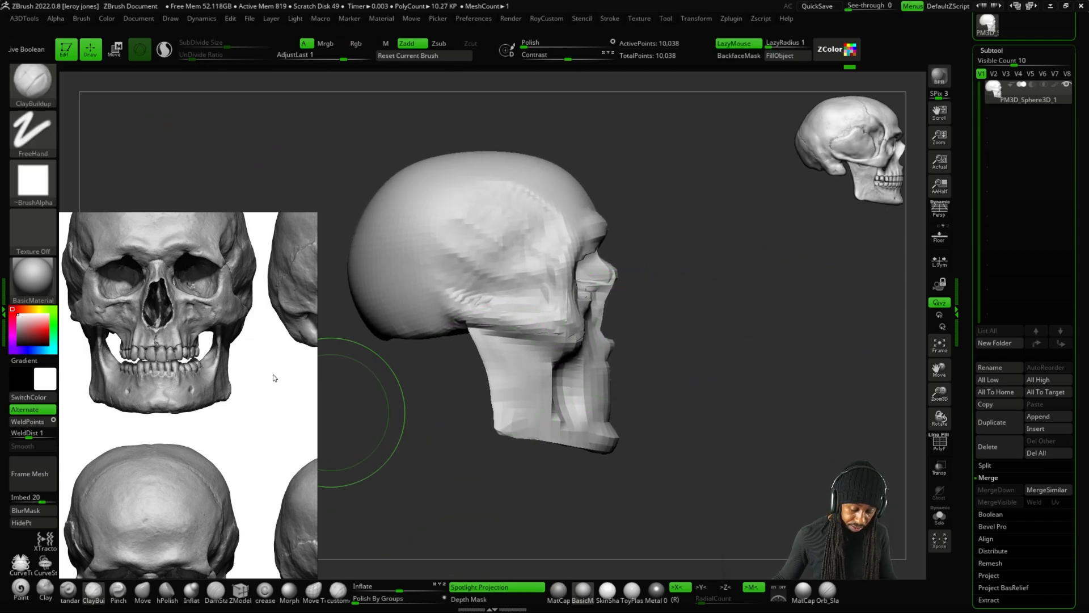
Bring the side-view skull reference into view and adjust the nasal opening's profile to match with the Move brush.
{"action": "left_click_drag", "start_coordinate": [276, 377], "coordinate": [190, 392]}
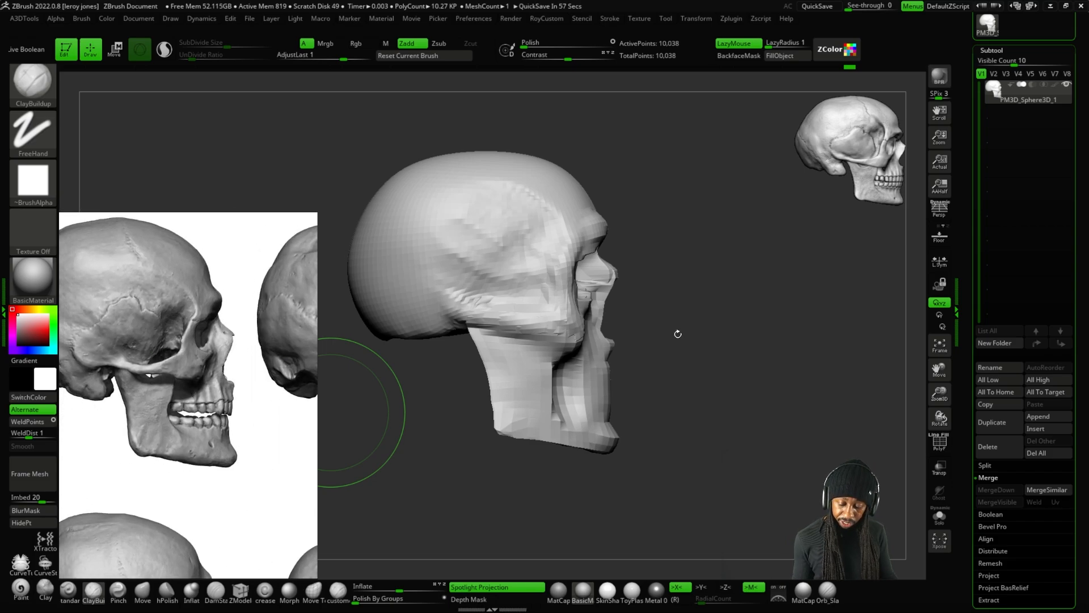
{"action": "left_click_drag", "start_coordinate": [634, 270], "coordinate": [666, 304]}
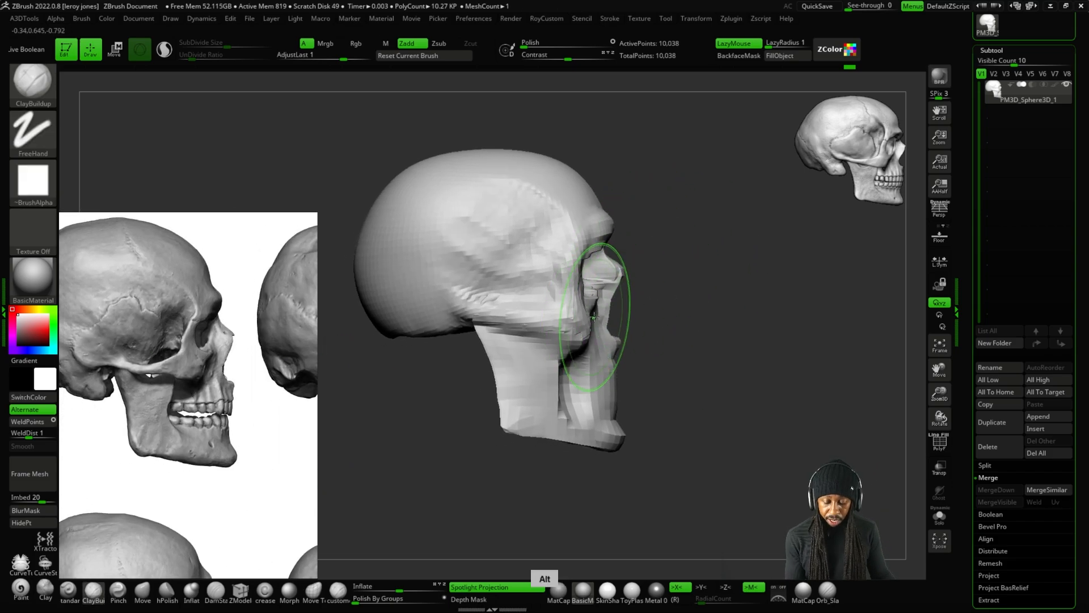
{"action": "left_click_drag", "start_coordinate": [593, 317], "coordinate": [663, 322], "text": "alt"}
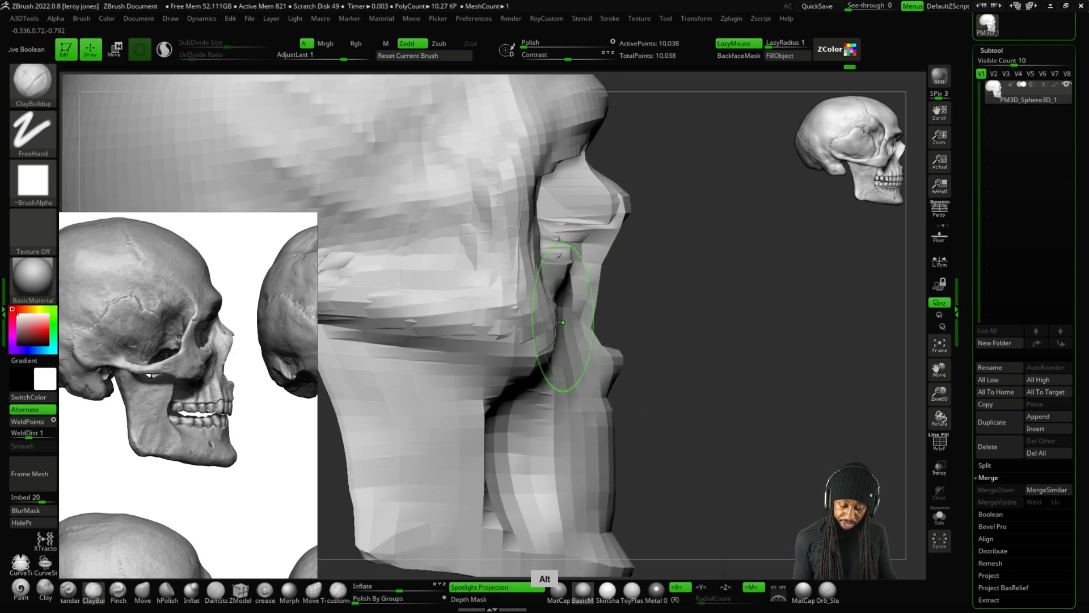
{"action": "left_click", "coordinate": [154, 598]}
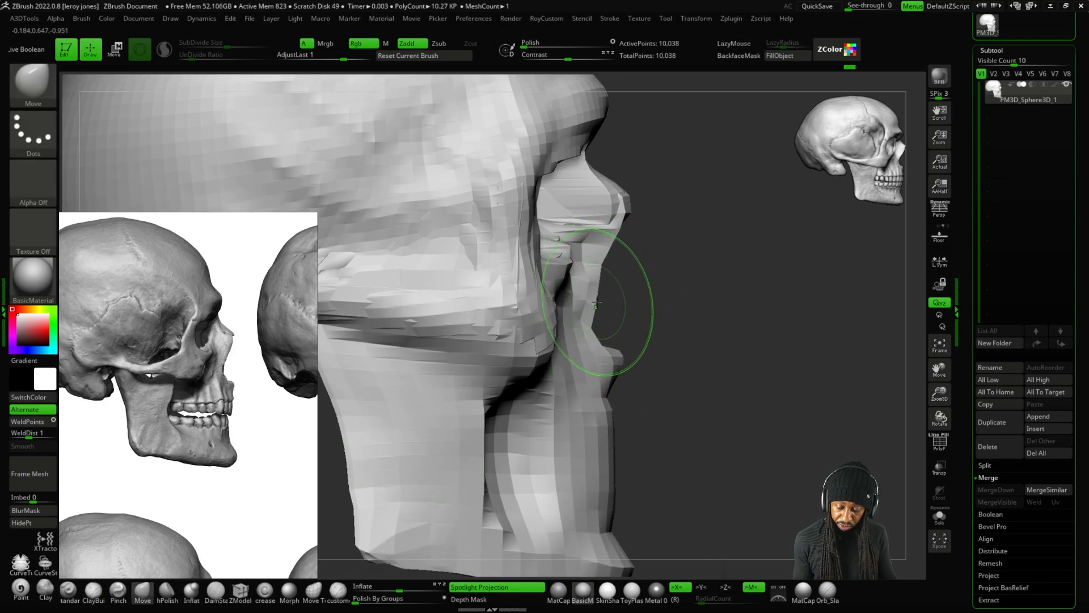
{"action": "key", "text": "plus"}
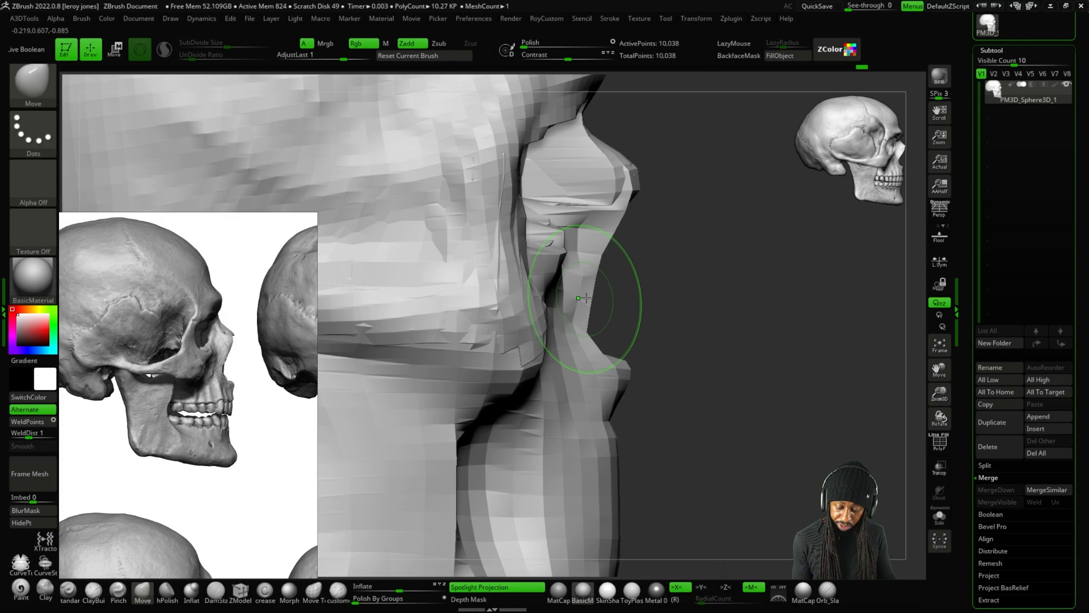
{"action": "key", "text": "plus"}
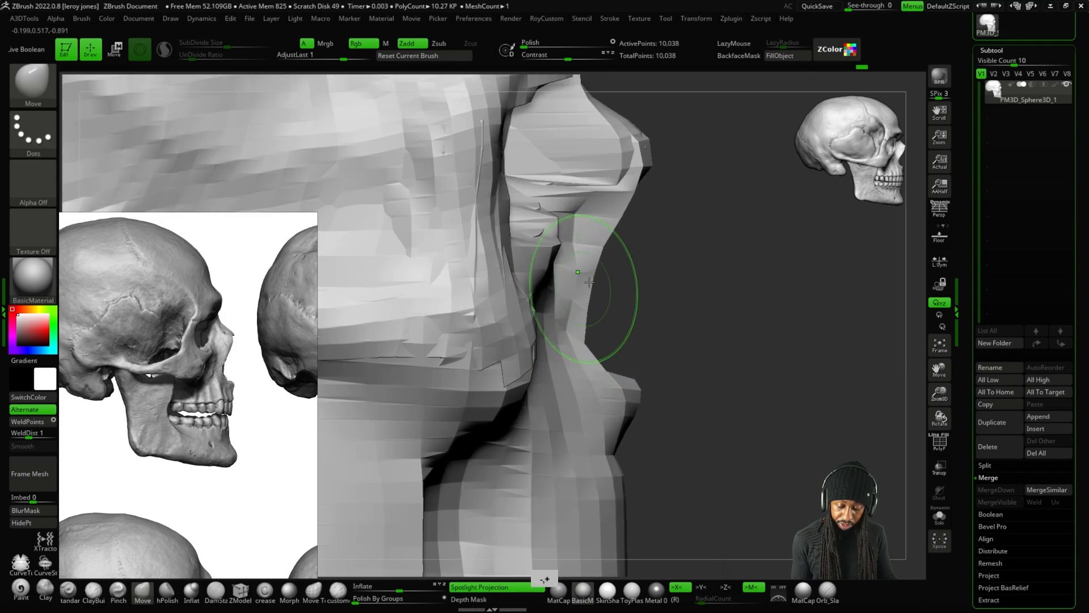
Check the nasal area from below and refine the profile under the nasal bone from the side with the Move brush.
{"action": "left_click_drag", "start_coordinate": [672, 266], "coordinate": [712, 323]}
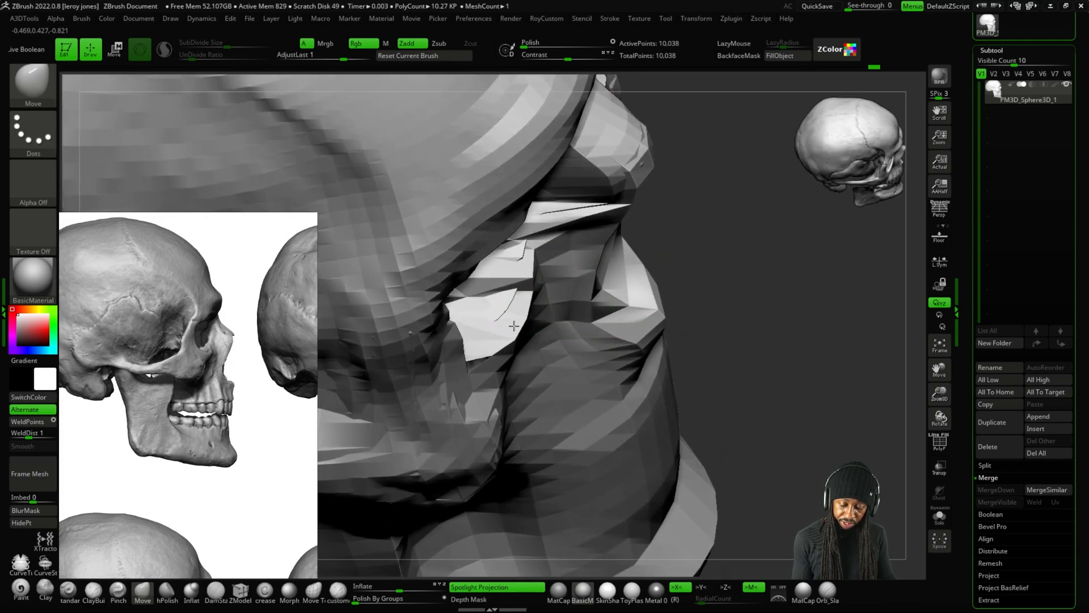
{"action": "left_click_drag", "start_coordinate": [697, 227], "coordinate": [703, 222], "text": "shift"}
{"action": "left_click_drag", "start_coordinate": [613, 306], "coordinate": [613, 233], "text": "alt"}
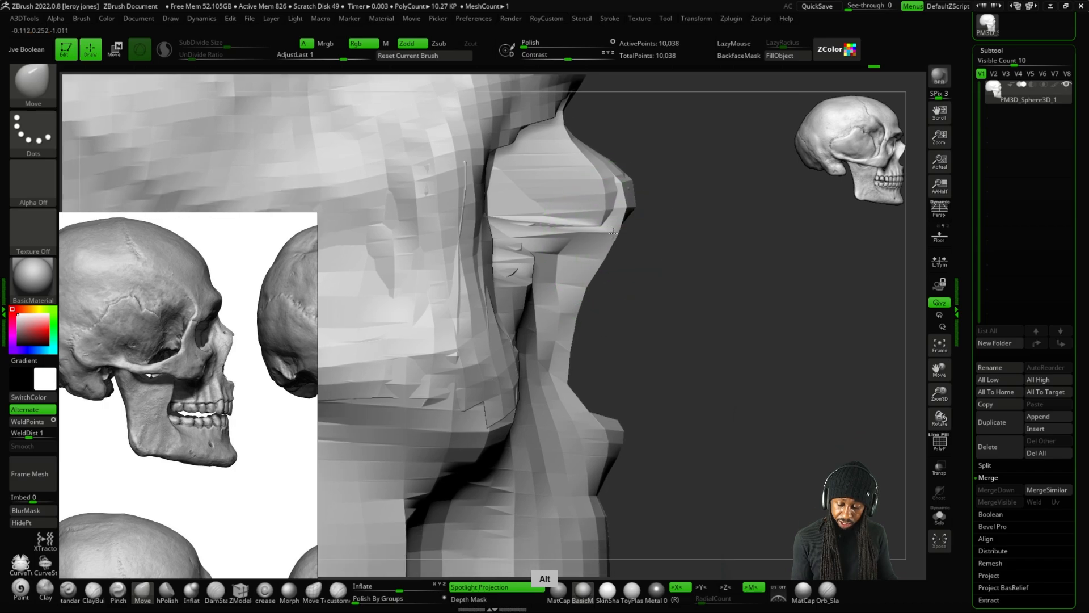
{"action": "left_click_drag", "start_coordinate": [586, 282], "coordinate": [586, 333], "text": "alt"}
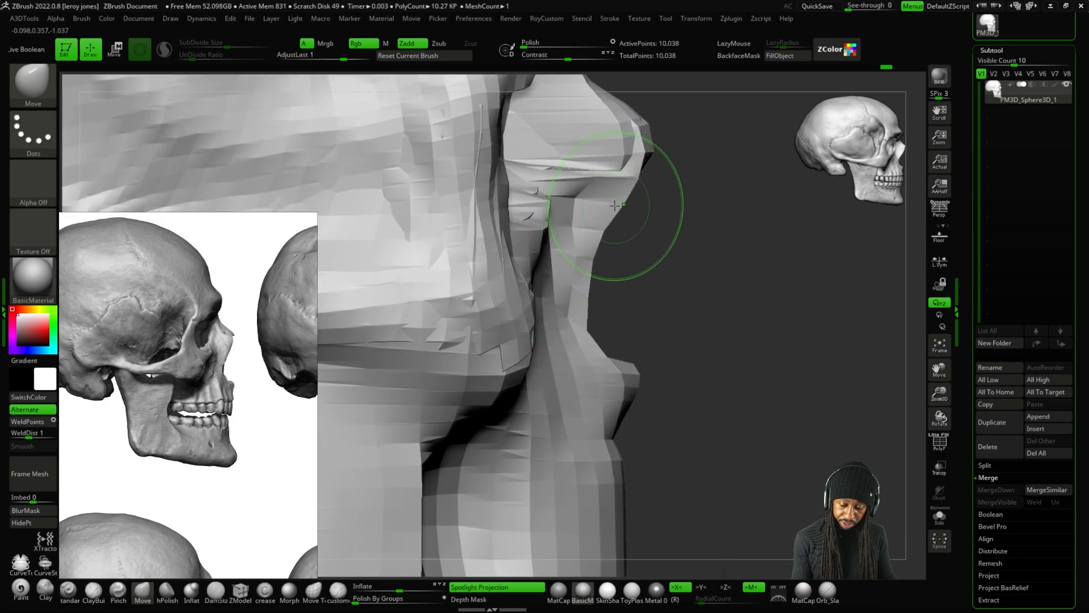
{"action": "left_click_drag", "start_coordinate": [615, 205], "coordinate": [637, 176]}
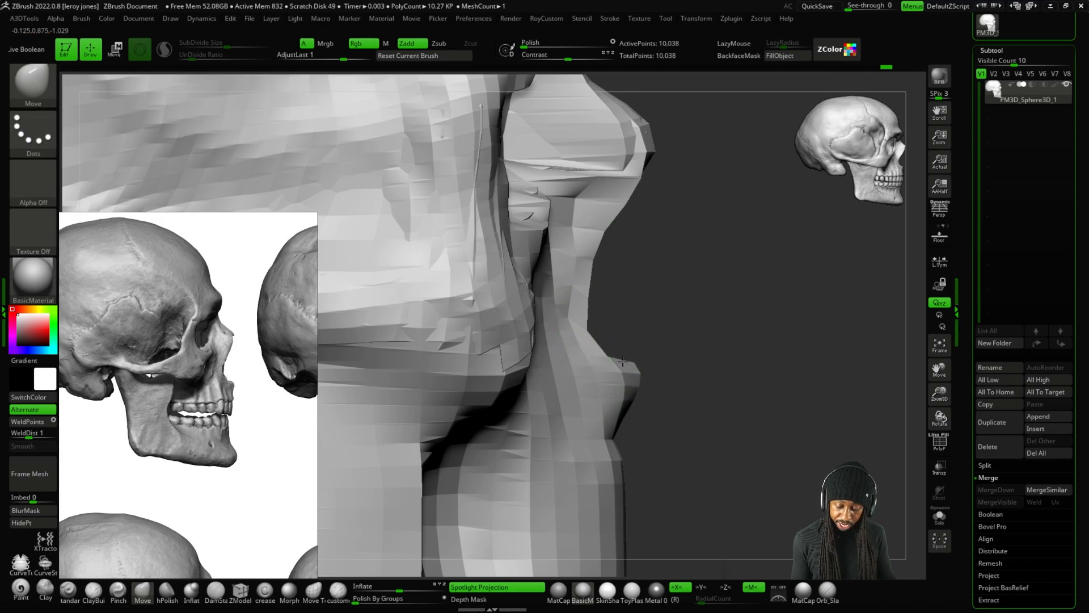
Undo the last stroke and smooth the upper edge of the tooth area below the nasal opening.
{"action": "mouse_move", "coordinate": [620, 361]}
{"action": "left_mouse_down"}
{"action": "mouse_move", "coordinate": [683, 302]}
{"action": "mouse_move", "coordinate": [698, 335]}
{"action": "left_mouse_up"}
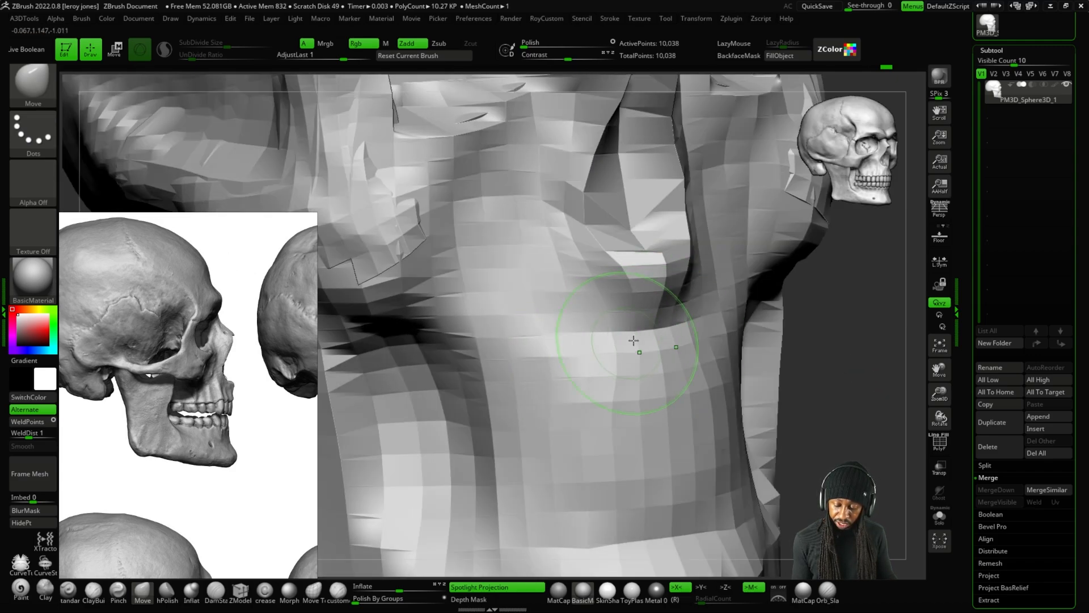
{"action": "key", "text": "ctrl+z"}
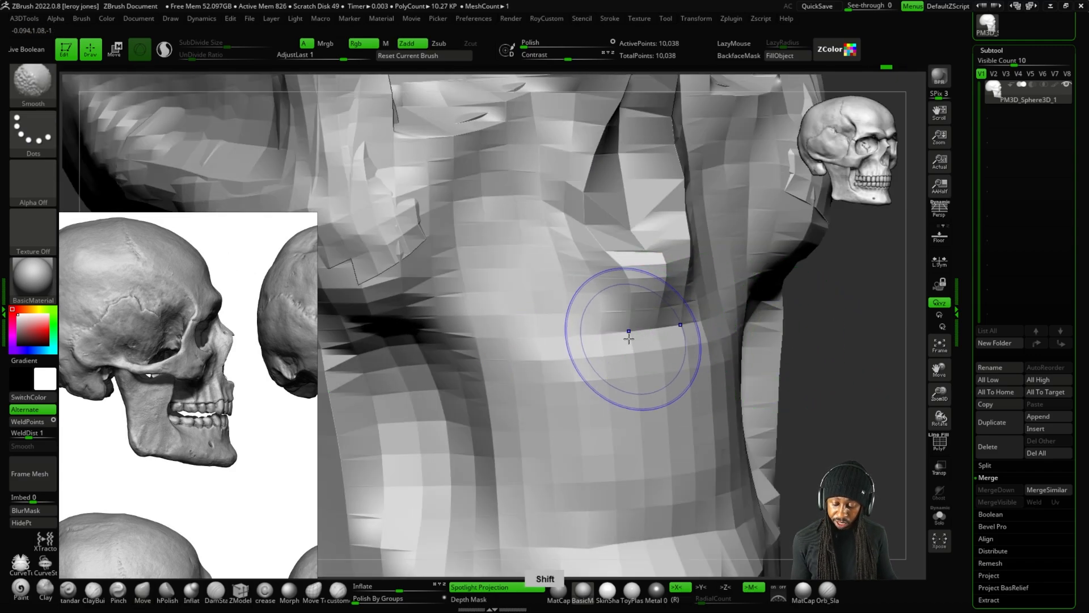
{"action": "left_click_drag", "start_coordinate": [629, 335], "coordinate": [593, 350], "text": "shift"}
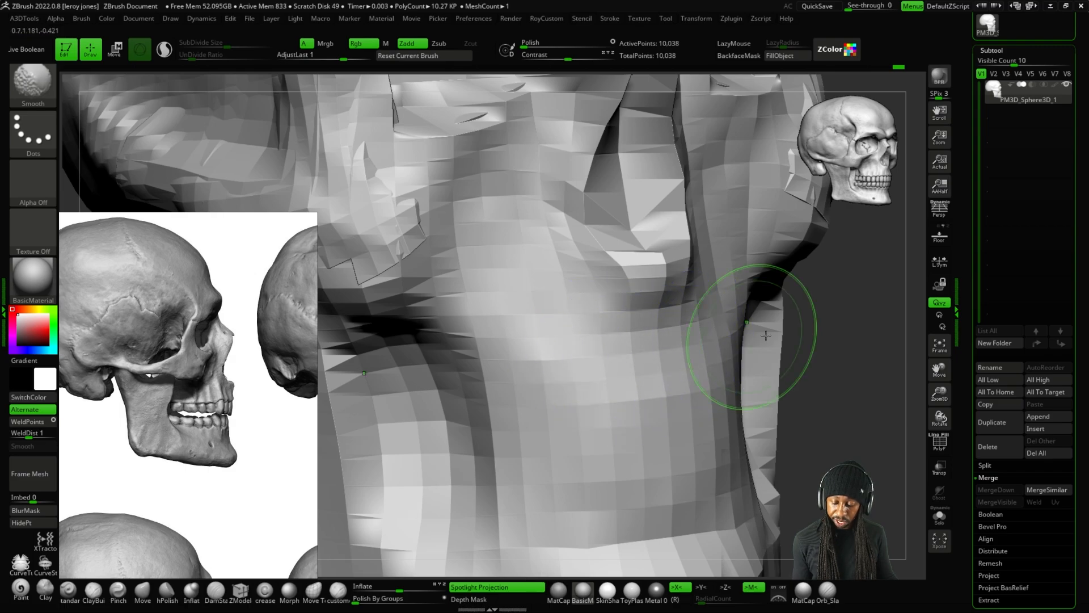
Check the tooth area's profile from the side and from the front.
{"action": "left_click_drag", "start_coordinate": [754, 335], "coordinate": [831, 286], "text": "shift"}
{"action": "key", "text": "minus"}
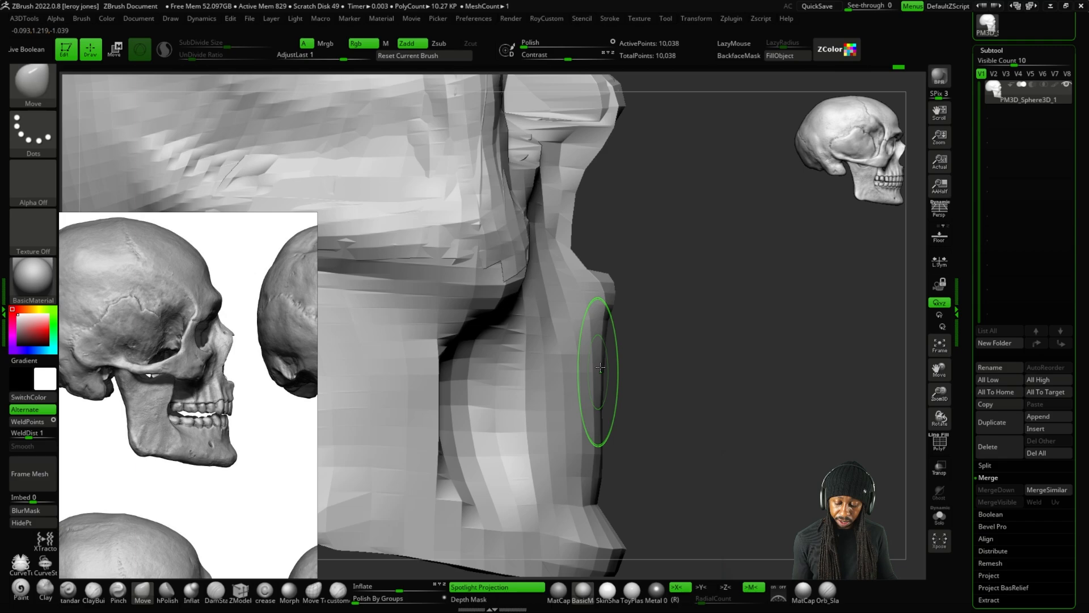
{"action": "mouse_move", "coordinate": [626, 338]}
{"action": "left_mouse_down"}
{"action": "mouse_move", "coordinate": [732, 316]}
{"action": "mouse_move", "coordinate": [688, 335]}
{"action": "mouse_move", "coordinate": [615, 332]}
{"action": "left_mouse_up"}
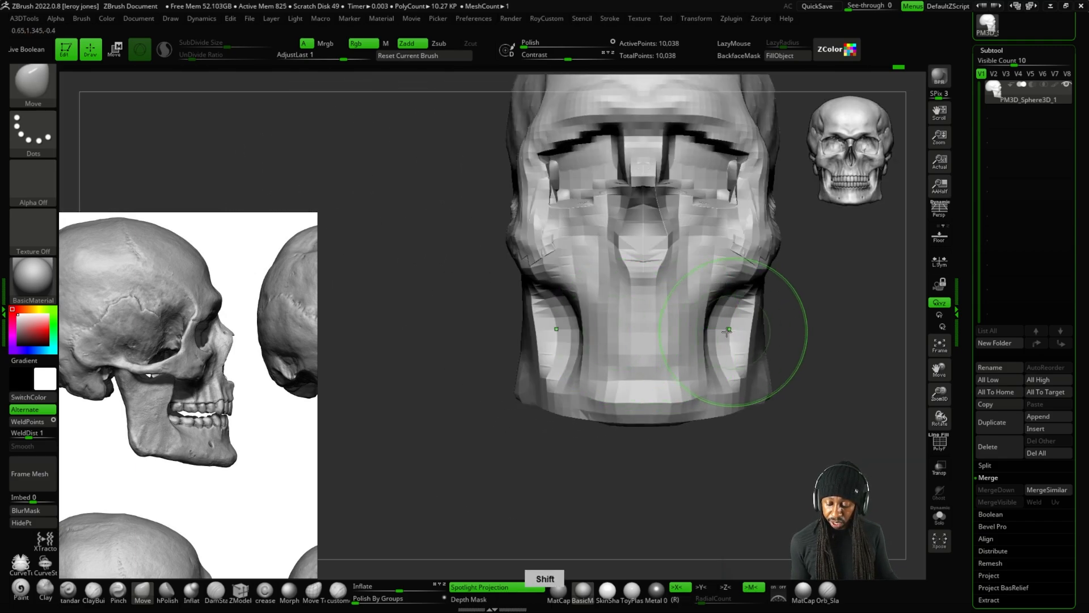
Try to carve a horizontal line across the tooth area with the DamStandard brush, and undo it.
{"action": "left_click", "coordinate": [215, 591]}
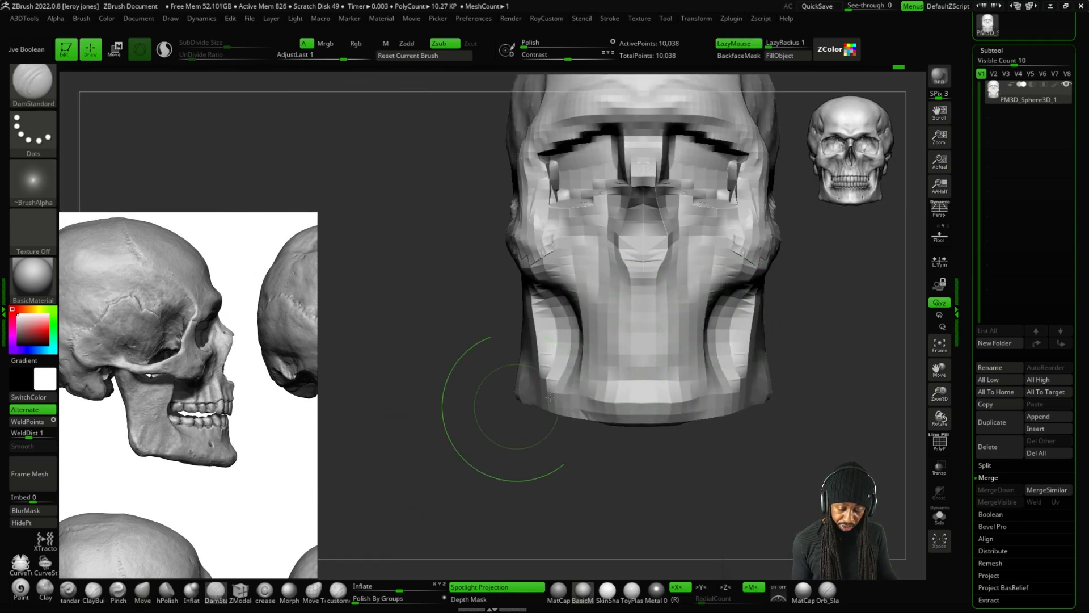
{"action": "key", "text": "space"}
{"action": "key", "text": "plus"}
{"action": "key", "text": "plus"}
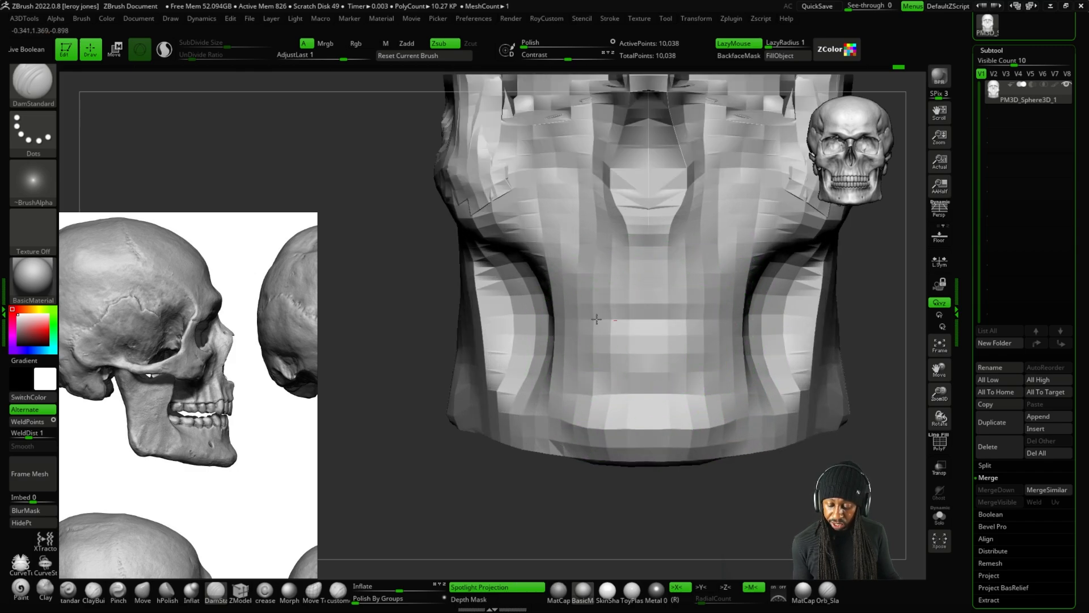
{"action": "key", "text": "minus"}
{"action": "mouse_move", "coordinate": [817, 340]}
{"action": "left_mouse_down"}
{"action": "mouse_move", "coordinate": [858, 344]}
{"action": "mouse_move", "coordinate": [823, 342]}
{"action": "left_mouse_up"}
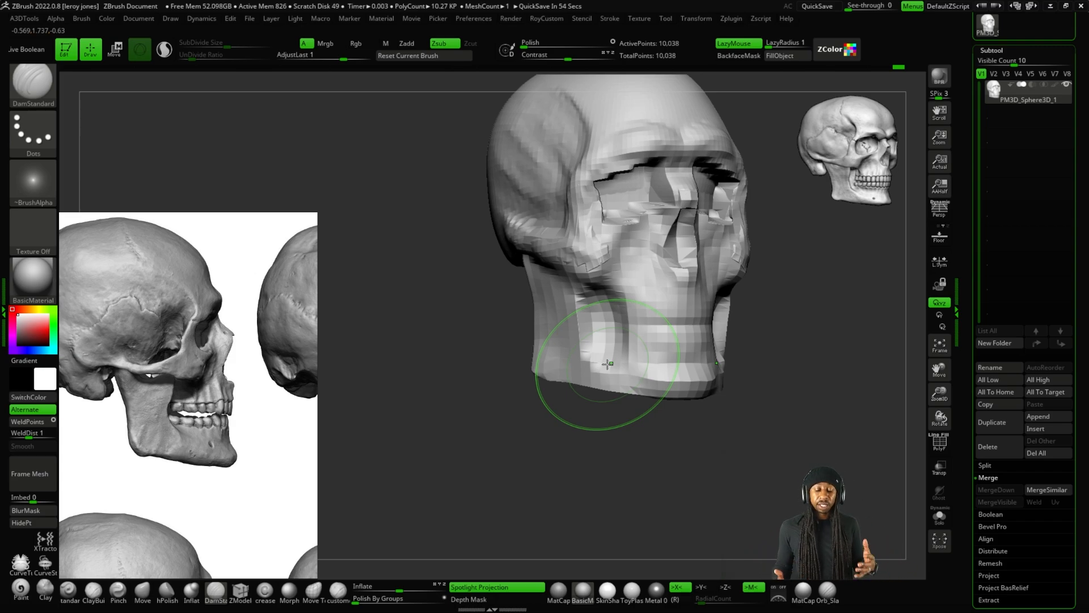
{"action": "key", "text": "ctrl+z"}
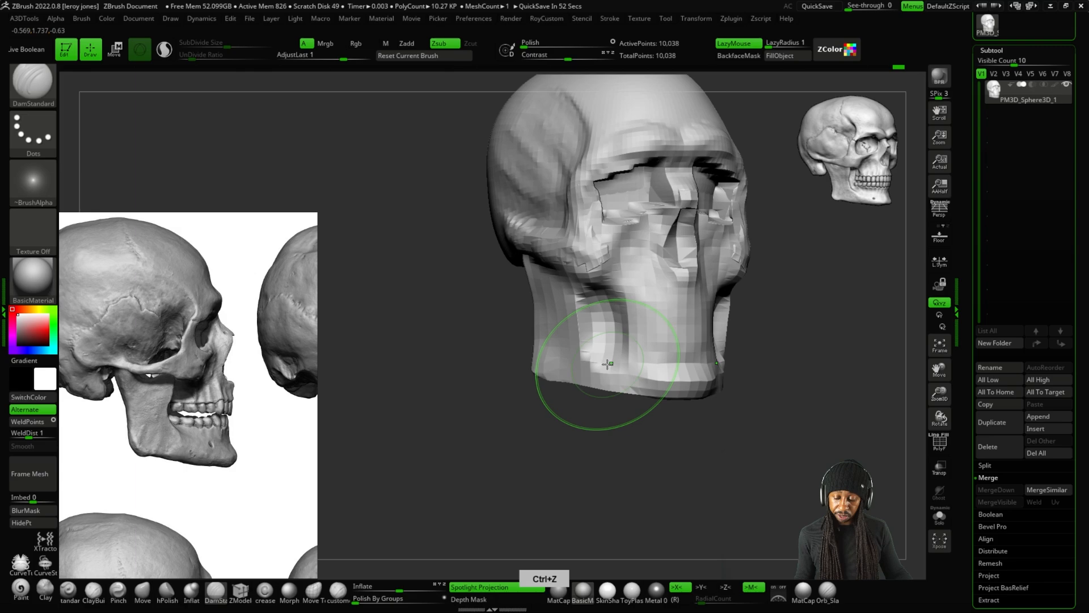
Examine the skull from the front and both sides, and circle the mastoid process behind the jaw on the enlarged side reference.
{"action": "left_click_drag", "start_coordinate": [834, 397], "coordinate": [688, 445]}
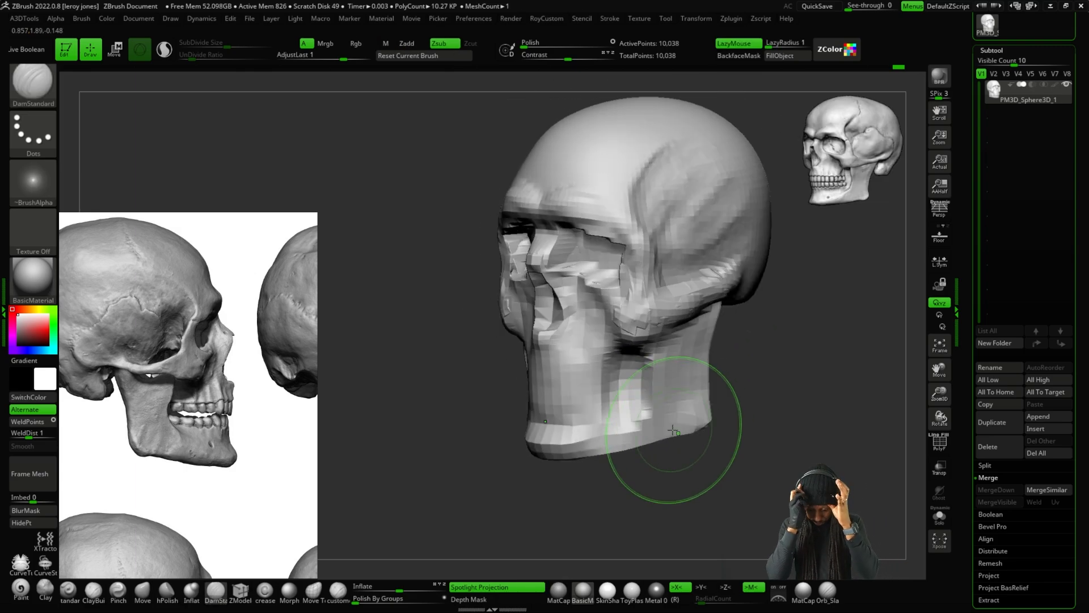
{"action": "left_click_drag", "start_coordinate": [674, 431], "coordinate": [819, 340]}
{"action": "key", "text": "f"}
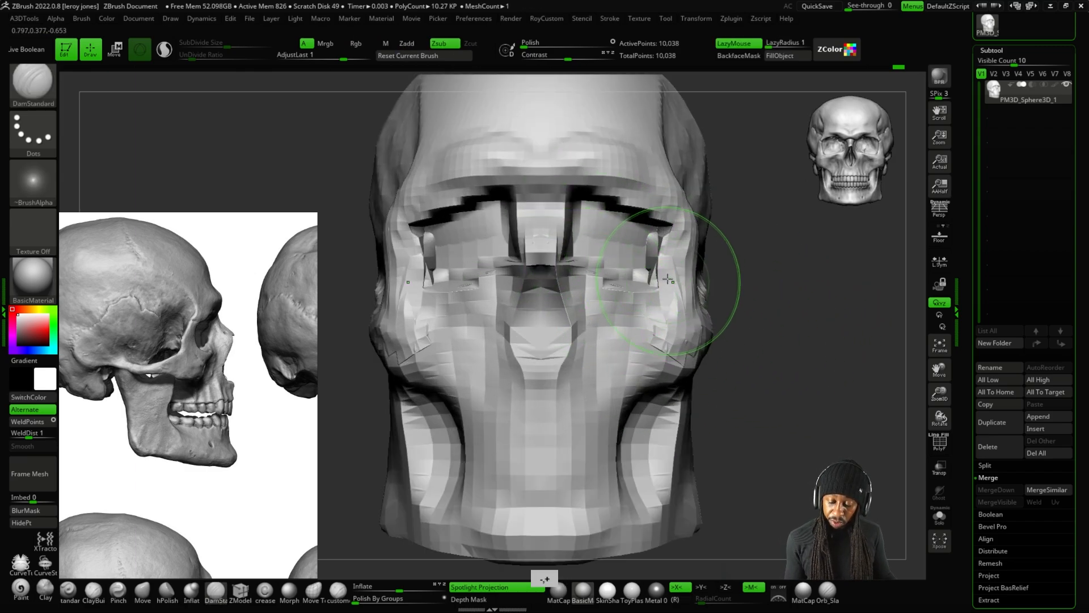
{"action": "mouse_move", "coordinate": [758, 287]}
{"action": "left_mouse_down", "text": "alt"}
{"action": "mouse_move", "coordinate": [734, 276]}
{"action": "mouse_move", "coordinate": [731, 315]}
{"action": "mouse_move", "coordinate": [734, 305]}
{"action": "mouse_move", "coordinate": [679, 307]}
{"action": "left_mouse_up", "text": "alt"}
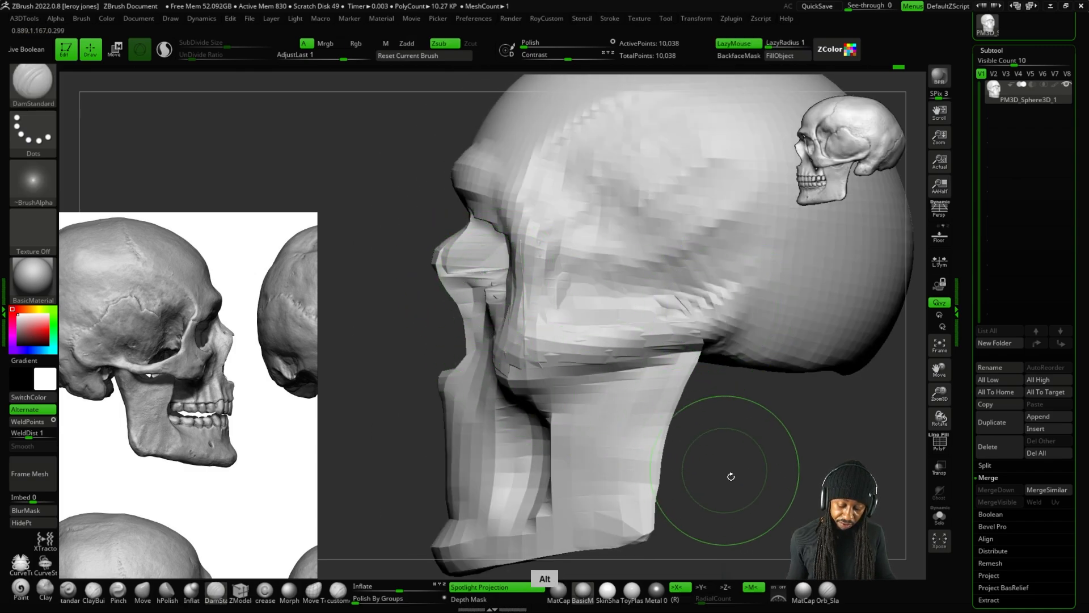
{"action": "mouse_move", "coordinate": [729, 494]}
{"action": "left_mouse_down", "text": "alt"}
{"action": "mouse_move", "coordinate": [670, 448]}
{"action": "mouse_move", "coordinate": [683, 344]}
{"action": "left_mouse_up", "text": "alt"}
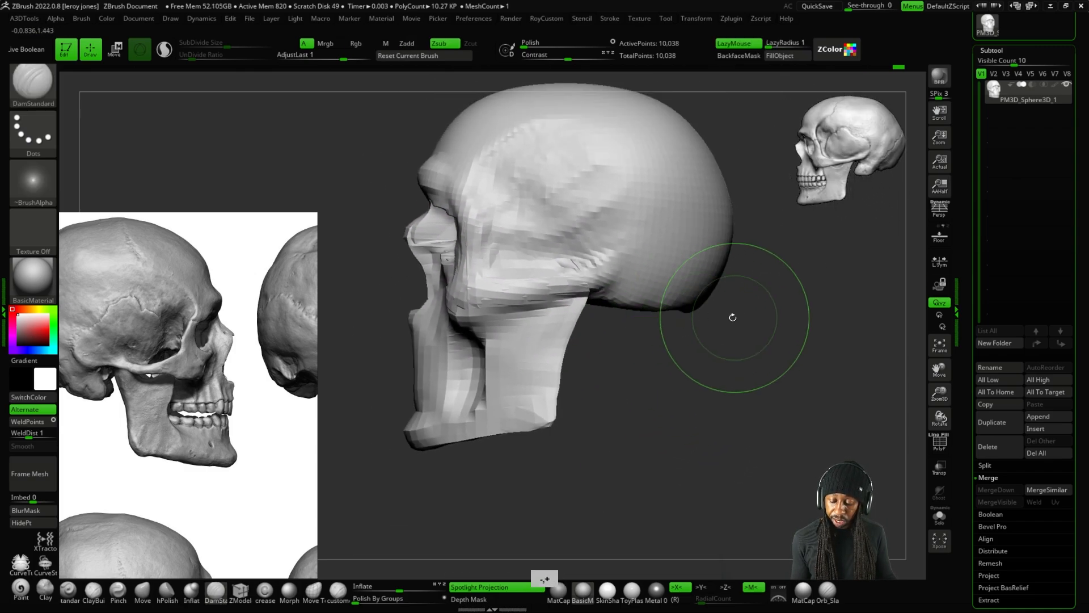
{"action": "left_click_drag", "start_coordinate": [732, 316], "coordinate": [822, 291], "text": "shift"}
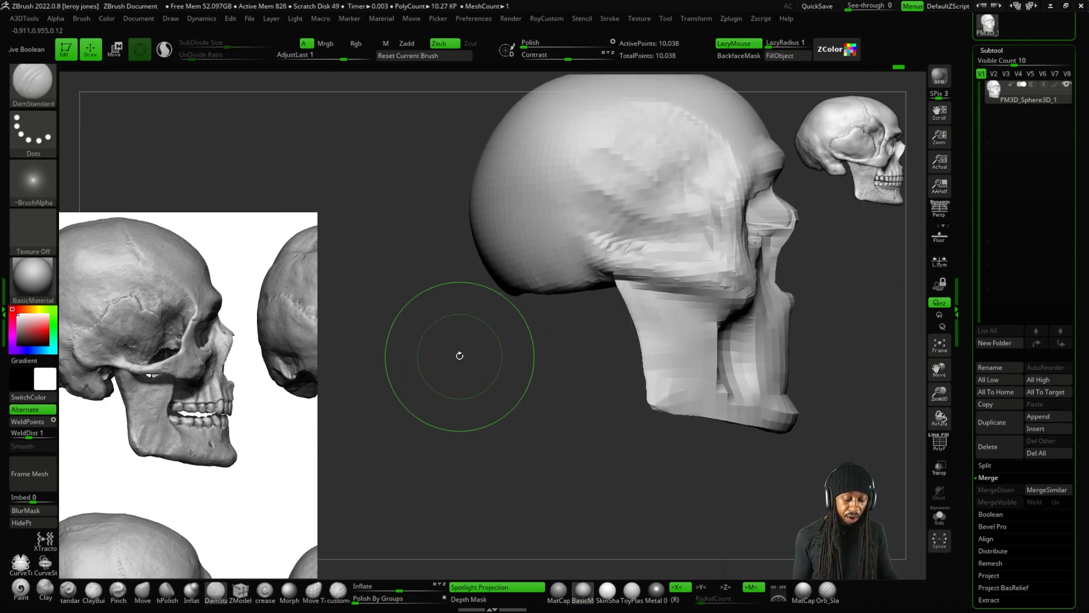
{"action": "scroll", "coordinate": [157, 421], "scroll_direction": "up", "scroll_amount": 3}
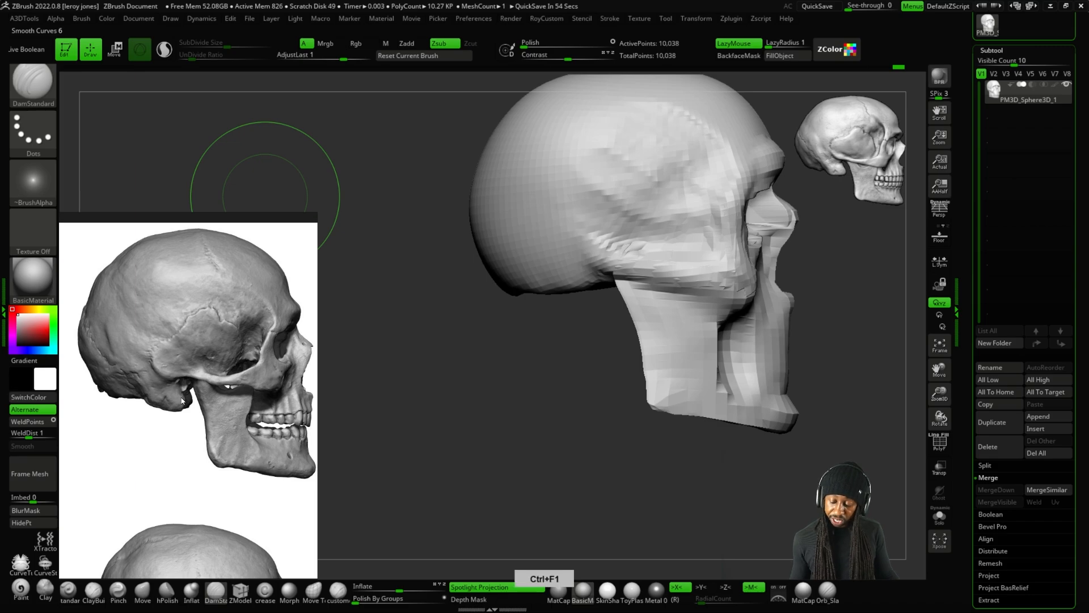
{"action": "left_click_drag", "start_coordinate": [172, 384], "coordinate": [178, 414]}
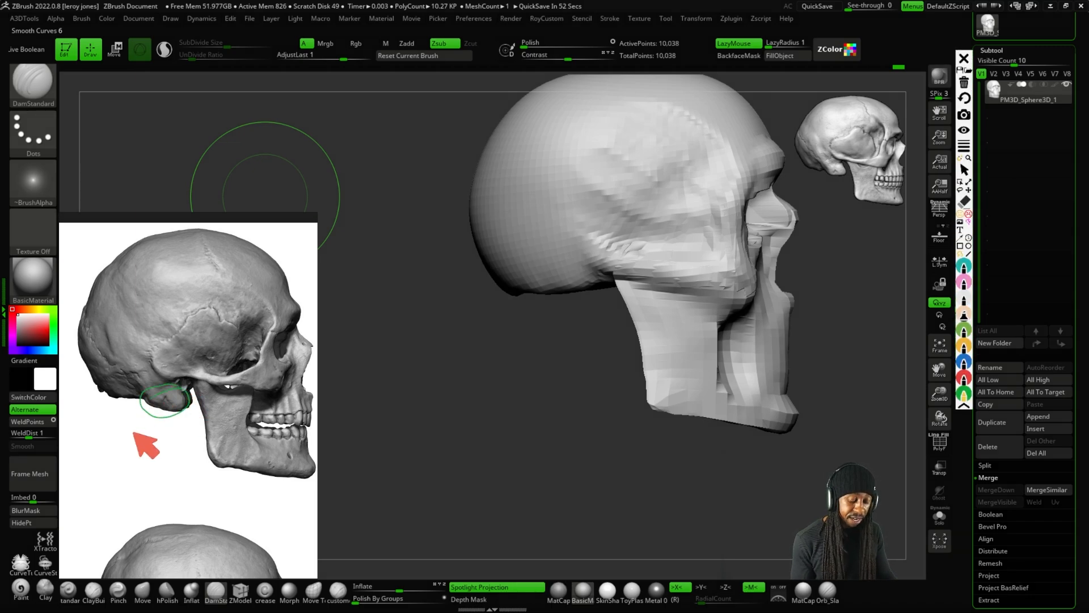
{"action": "key", "text": "Escape"}
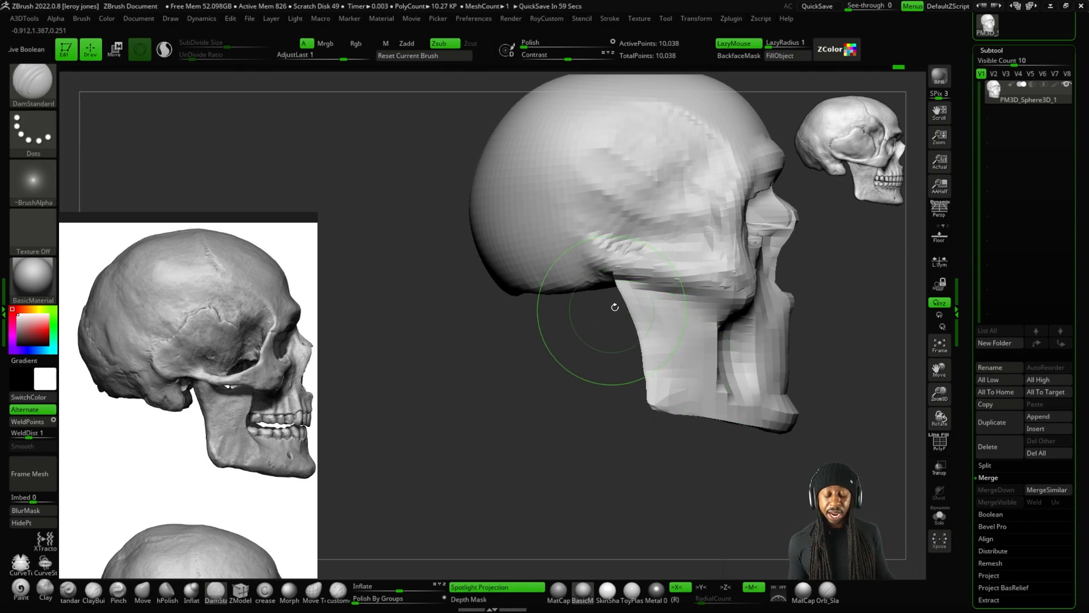
Build up the mastoid processes on the underside of the cranium behind the jaw with the ClayBuildup brush.
{"action": "left_click_drag", "start_coordinate": [574, 413], "coordinate": [602, 363]}
{"action": "key", "text": "minus"}
{"action": "left_click_drag", "start_coordinate": [661, 250], "coordinate": [608, 203], "text": "alt"}
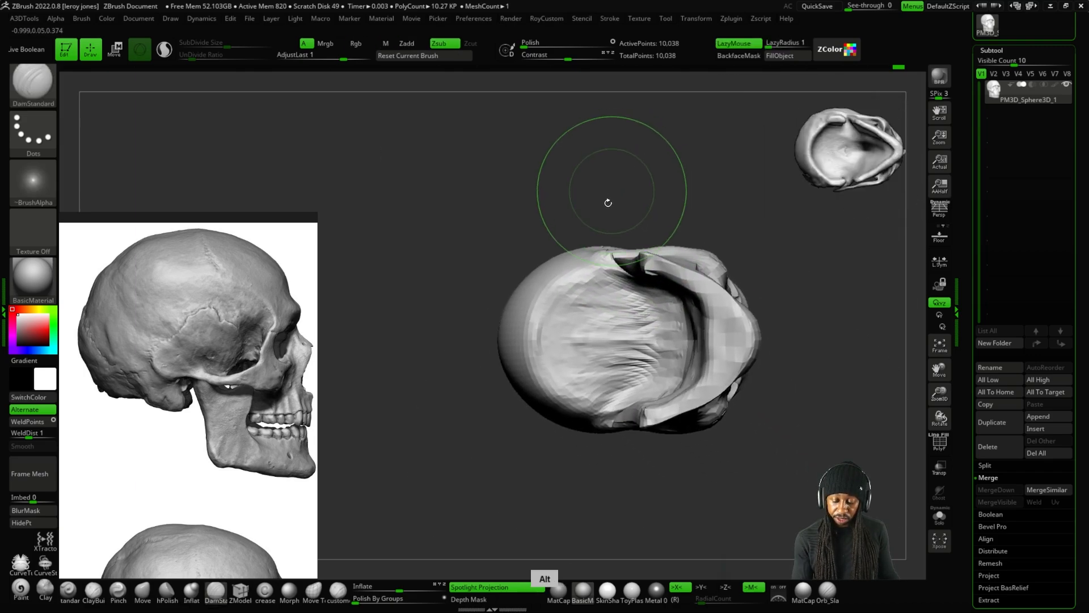
{"action": "left_click", "coordinate": [96, 593]}
{"action": "key", "text": "plus"}
{"action": "key", "text": "plus"}
{"action": "key", "text": "plus"}
{"action": "key", "text": "plus"}
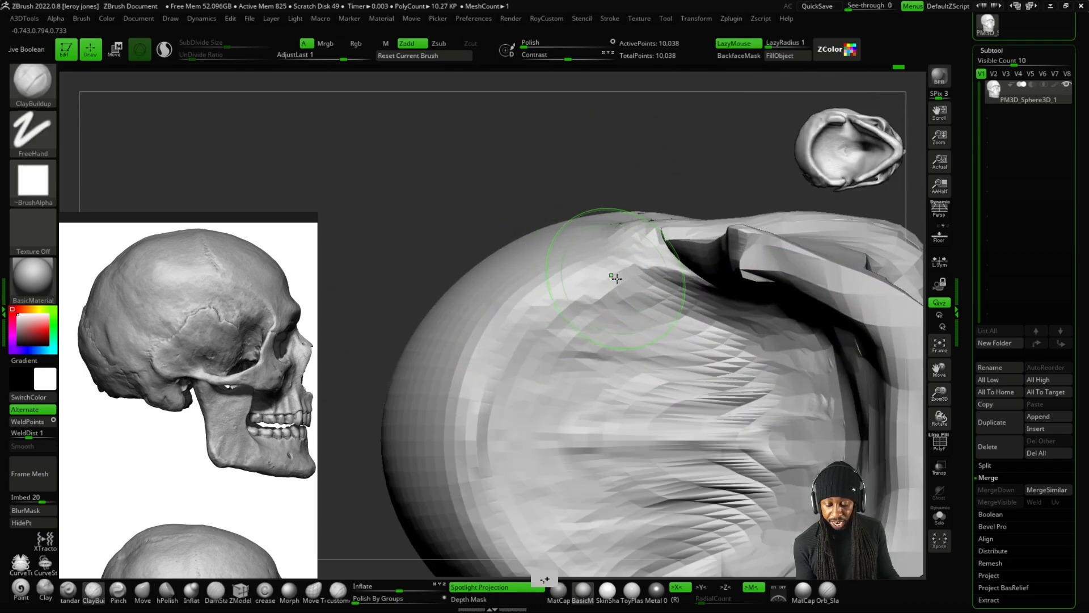
{"action": "mouse_move", "coordinate": [609, 286]}
{"action": "left_mouse_down"}
{"action": "mouse_move", "coordinate": [538, 301]}
{"action": "mouse_move", "coordinate": [596, 264]}
{"action": "left_mouse_up"}
{"action": "key", "text": "plus"}
{"action": "key", "text": "minus"}
{"action": "key", "text": "minus"}
{"action": "key", "text": "minus"}
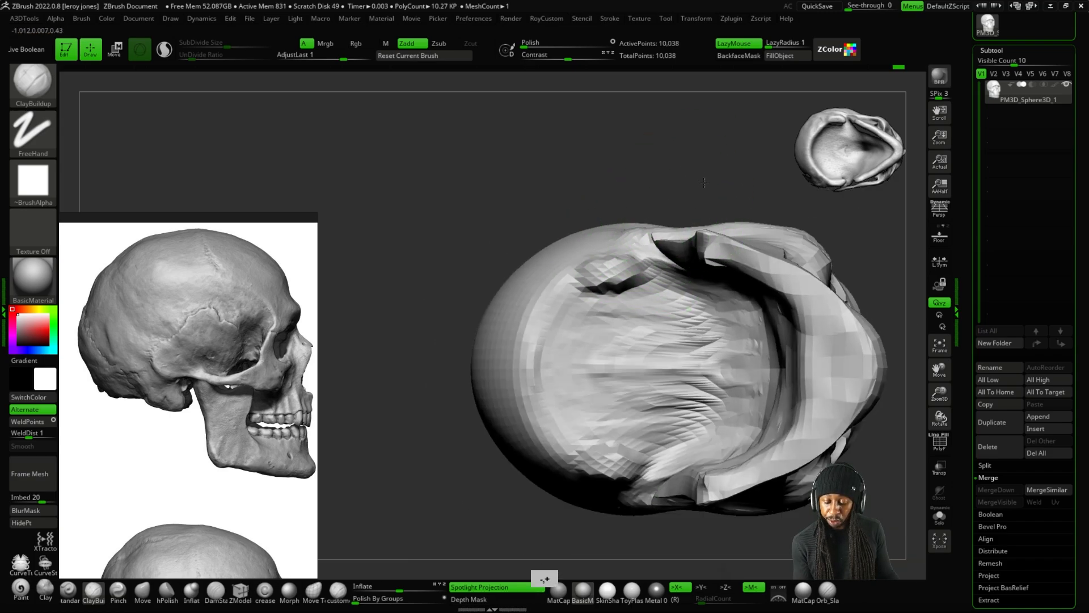
Pull the mastoid process down into a rounded point with the Move brush to match the side reference, and check it from below.
{"action": "left_click_drag", "start_coordinate": [702, 180], "coordinate": [693, 275], "text": "shift"}
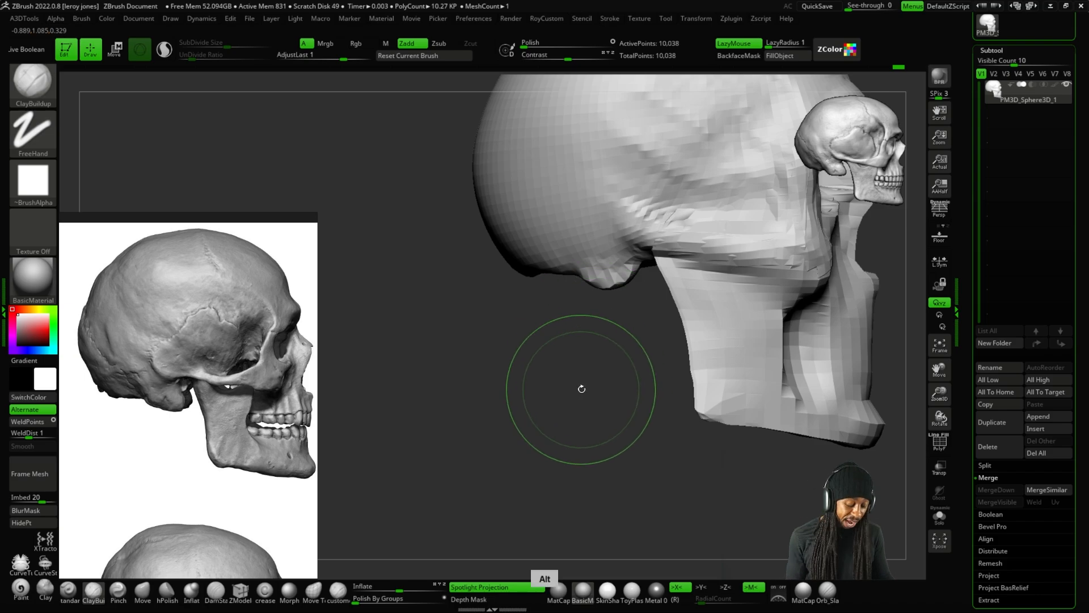
{"action": "left_click", "coordinate": [143, 593]}
{"action": "mouse_move", "coordinate": [613, 302]}
{"action": "left_mouse_down"}
{"action": "mouse_move", "coordinate": [502, 496]}
{"action": "mouse_move", "coordinate": [583, 366]}
{"action": "left_mouse_up"}
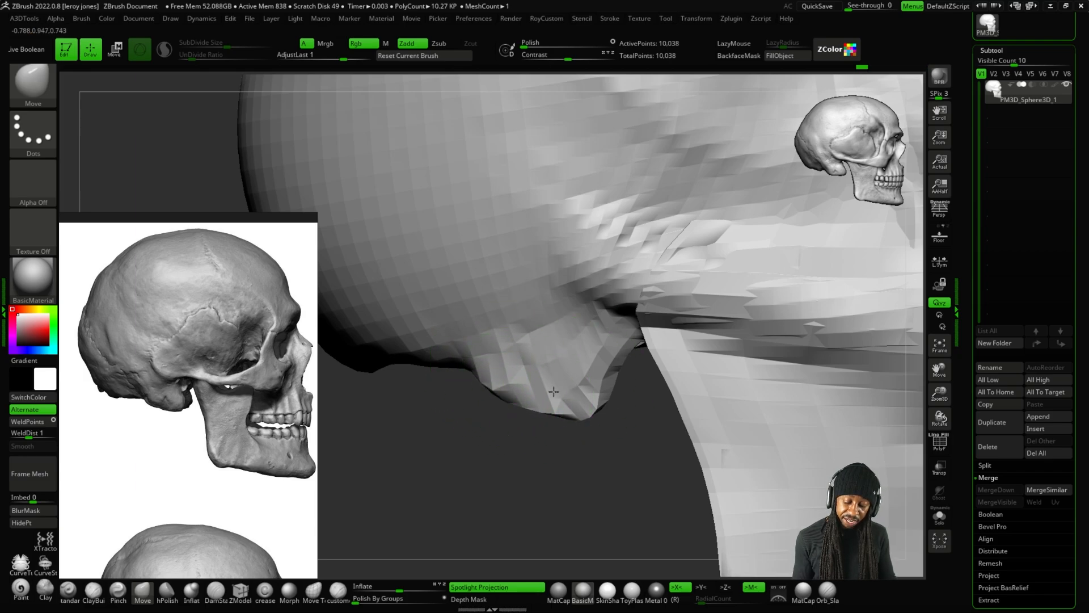
{"action": "left_click_drag", "start_coordinate": [488, 415], "coordinate": [599, 395]}
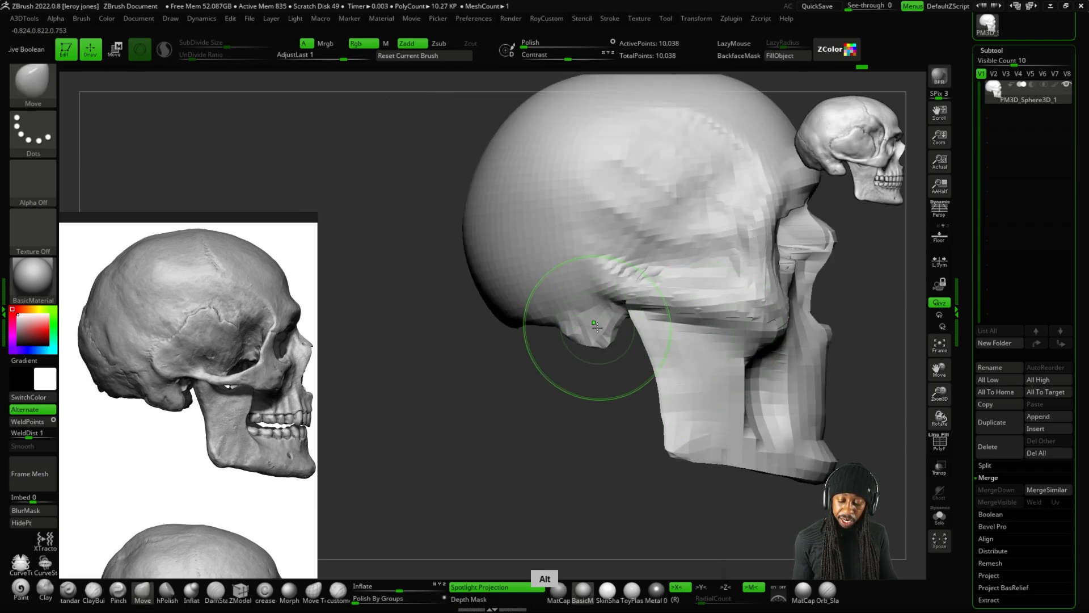
{"action": "mouse_move", "coordinate": [597, 327]}
{"action": "left_mouse_down"}
{"action": "mouse_move", "coordinate": [496, 367]}
{"action": "mouse_move", "coordinate": [758, 326]}
{"action": "mouse_move", "coordinate": [771, 372]}
{"action": "mouse_move", "coordinate": [666, 334]}
{"action": "left_mouse_up"}
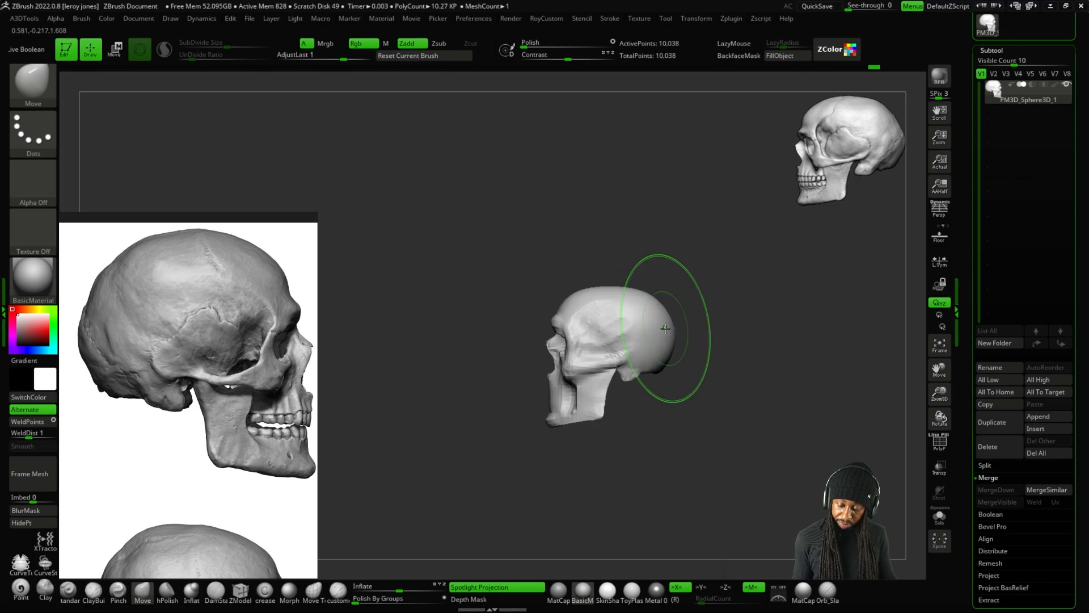
{"action": "mouse_move", "coordinate": [663, 362]}
{"action": "left_mouse_down", "text": "alt"}
{"action": "mouse_move", "coordinate": [732, 270]}
{"action": "mouse_move", "coordinate": [766, 340]}
{"action": "mouse_move", "coordinate": [744, 362]}
{"action": "mouse_move", "coordinate": [738, 354]}
{"action": "left_mouse_up", "text": "alt"}
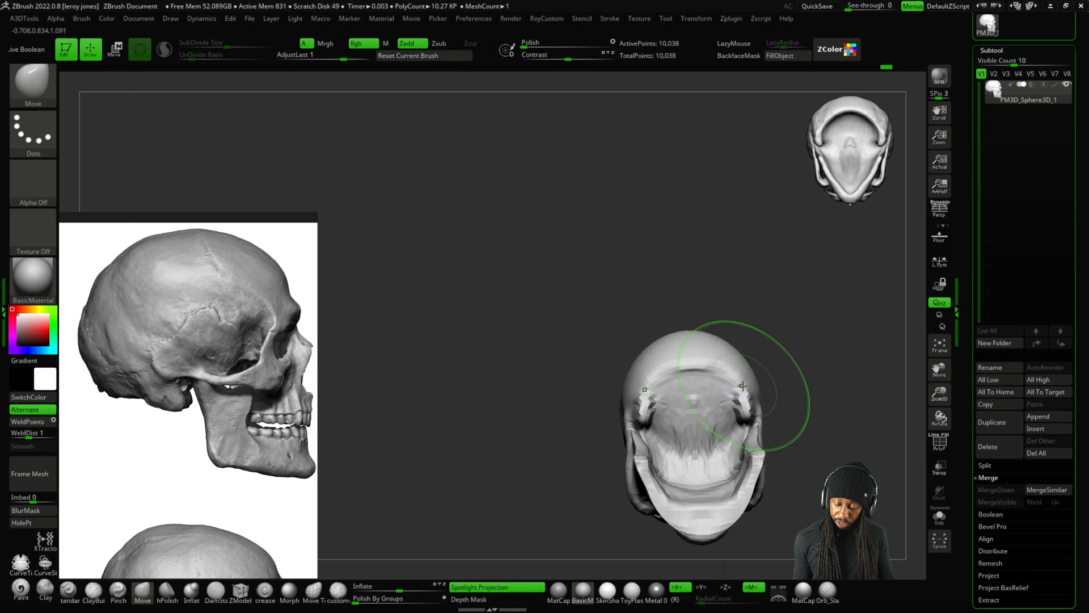
{"action": "left_click_drag", "start_coordinate": [766, 383], "coordinate": [694, 337], "text": "shift"}
{"action": "left_click_drag", "start_coordinate": [572, 382], "coordinate": [634, 210]}
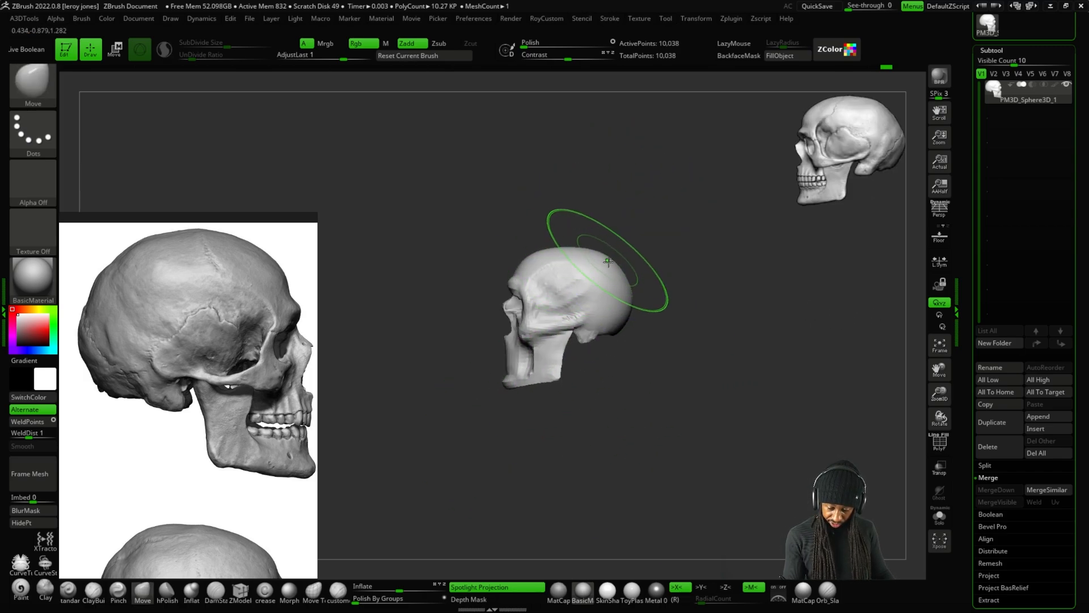
Refine the side edges of the tooth area below the cheekbones from the front with the Move brush.
{"action": "left_click_drag", "start_coordinate": [664, 307], "coordinate": [729, 323]}
{"action": "scroll", "coordinate": [645, 333], "scroll_direction": "up", "scroll_amount": 5}
{"action": "scroll", "coordinate": [617, 353], "scroll_direction": "up", "scroll_amount": 5}
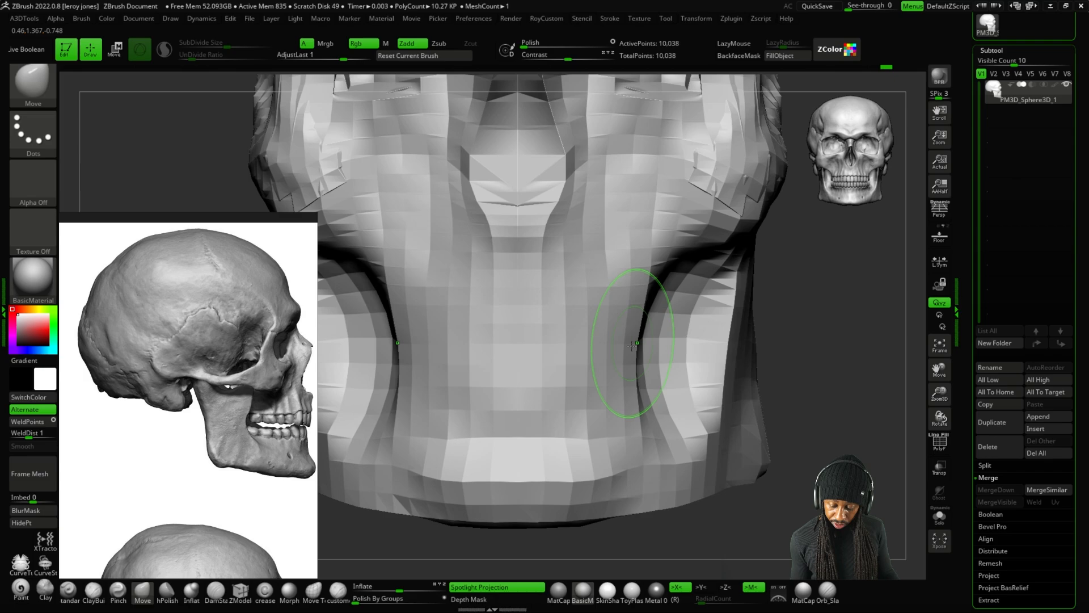
{"action": "scroll", "coordinate": [633, 358], "scroll_direction": "down", "scroll_amount": 2}
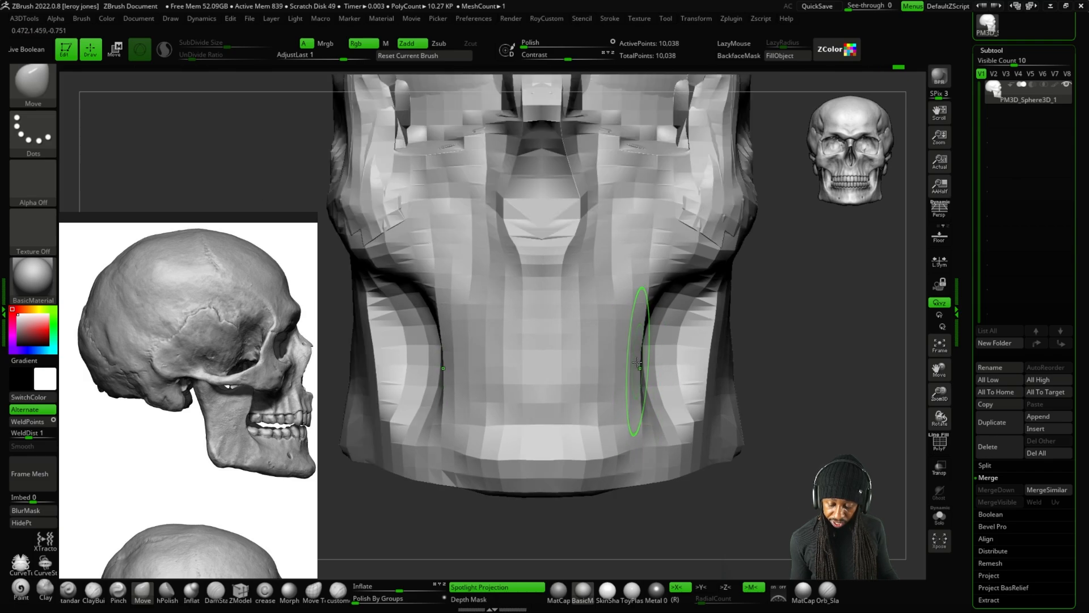
{"action": "left_click_drag", "start_coordinate": [785, 304], "coordinate": [750, 314]}
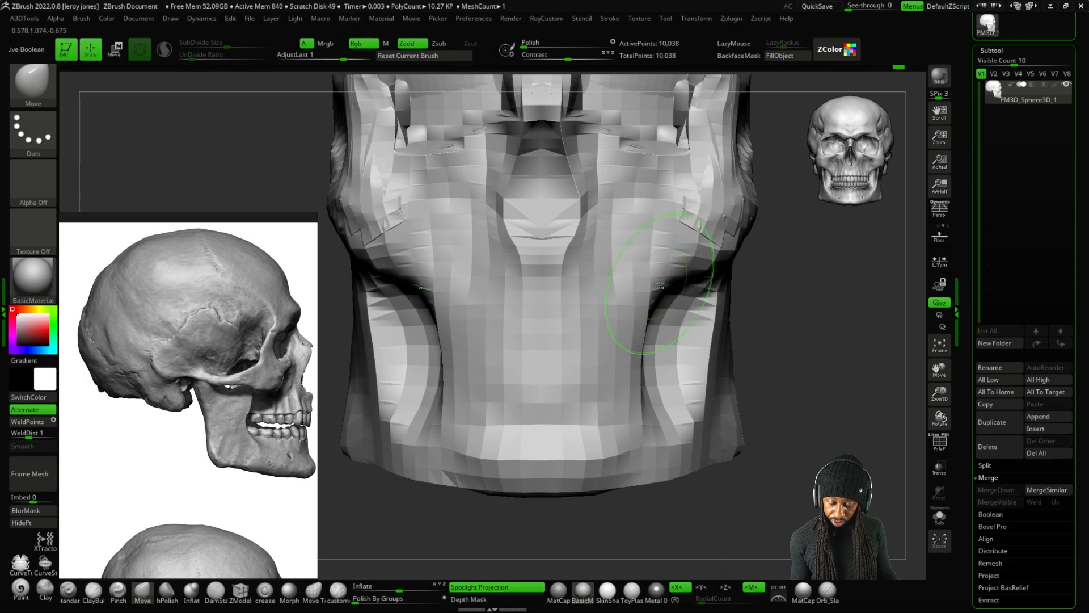
{"action": "left_click_drag", "start_coordinate": [763, 340], "coordinate": [765, 316], "text": "alt"}
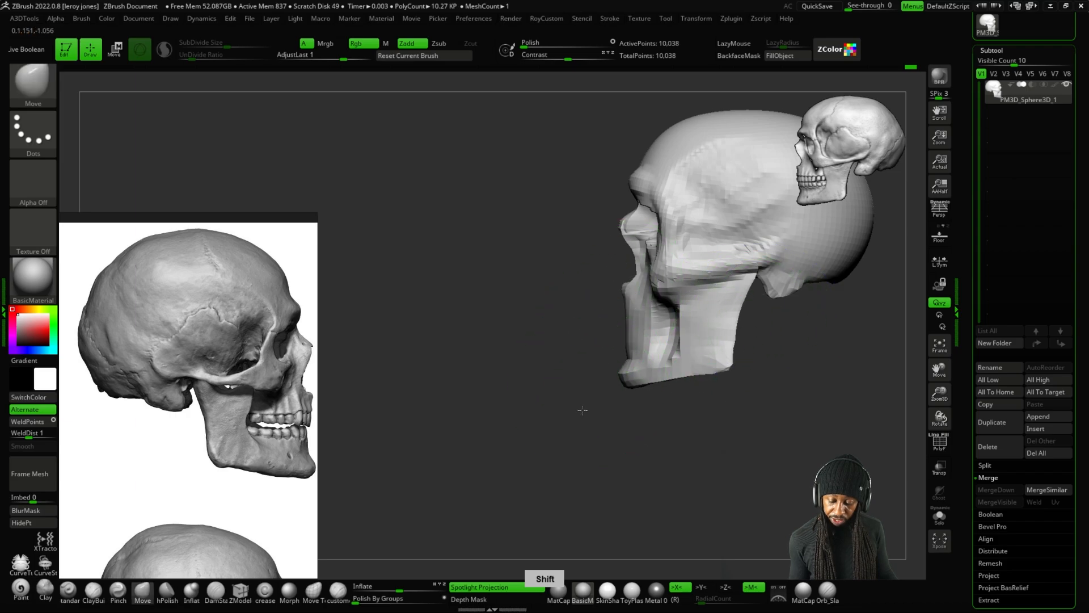
Refine the front profile of the tooth area above the chin from the side with the Move brush.
{"action": "left_click_drag", "start_coordinate": [583, 410], "coordinate": [618, 363], "text": "shift"}
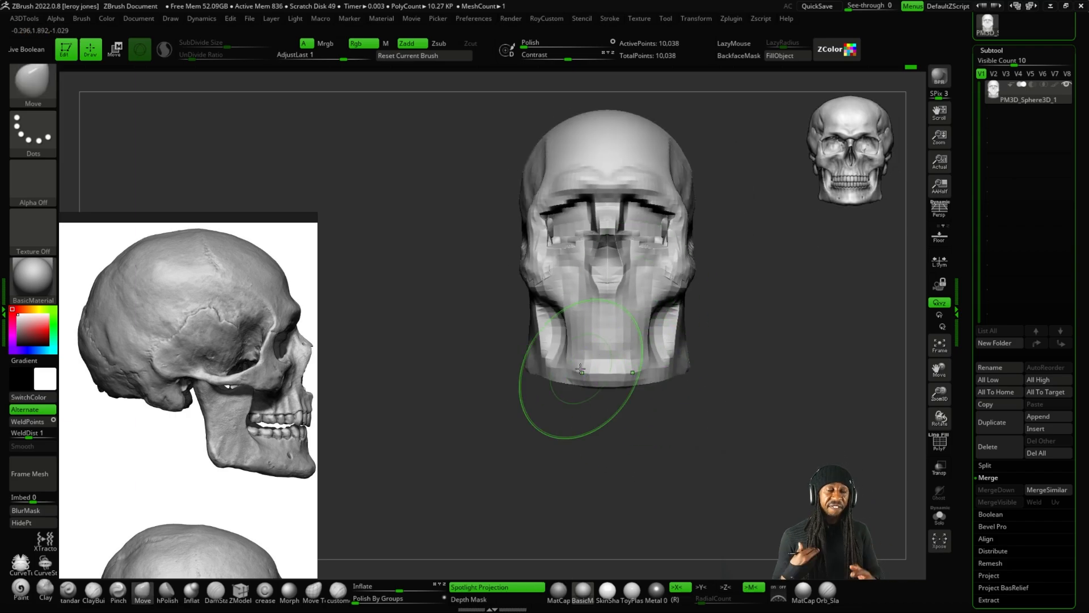
{"action": "left_click_drag", "start_coordinate": [698, 391], "coordinate": [669, 398]}
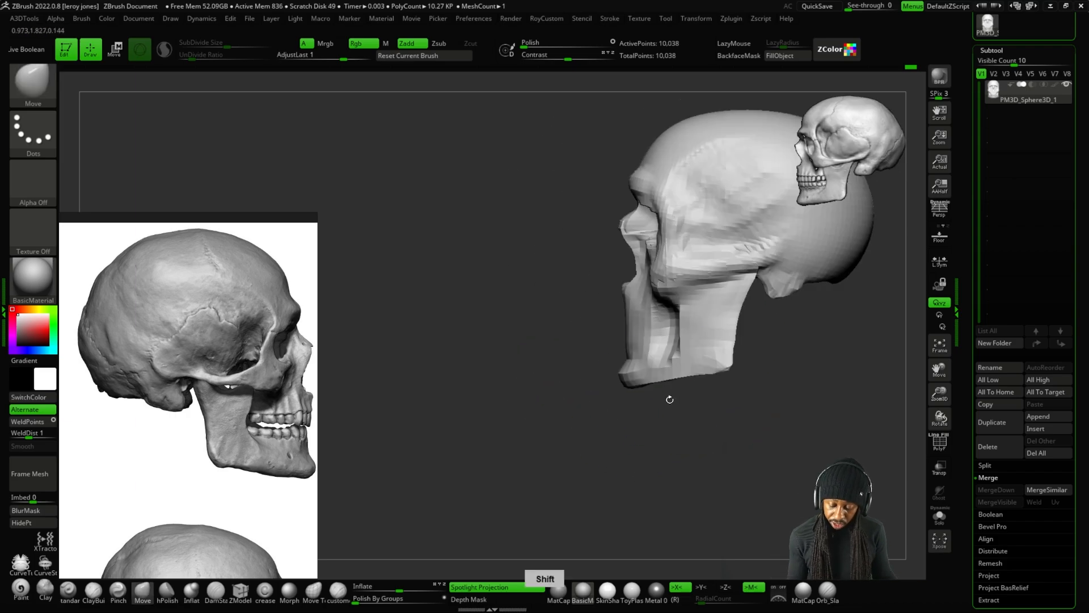
{"action": "mouse_move", "coordinate": [625, 453]}
{"action": "left_mouse_down", "text": "alt"}
{"action": "mouse_move", "coordinate": [643, 455]}
{"action": "mouse_move", "coordinate": [628, 445]}
{"action": "left_mouse_up", "text": "alt"}
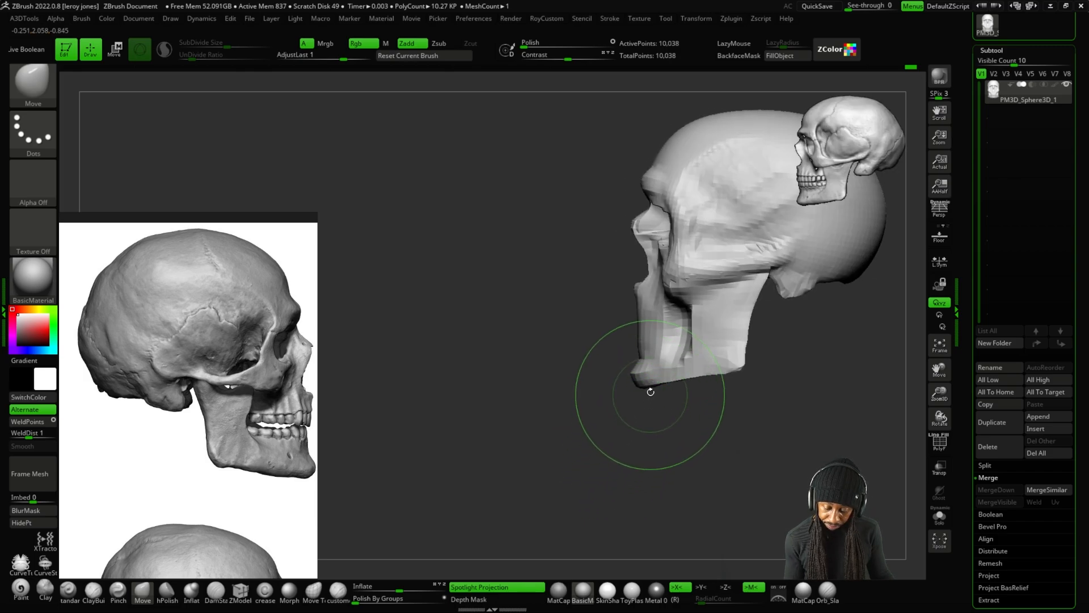
{"action": "left_click_drag", "start_coordinate": [642, 407], "coordinate": [640, 328], "text": "alt"}
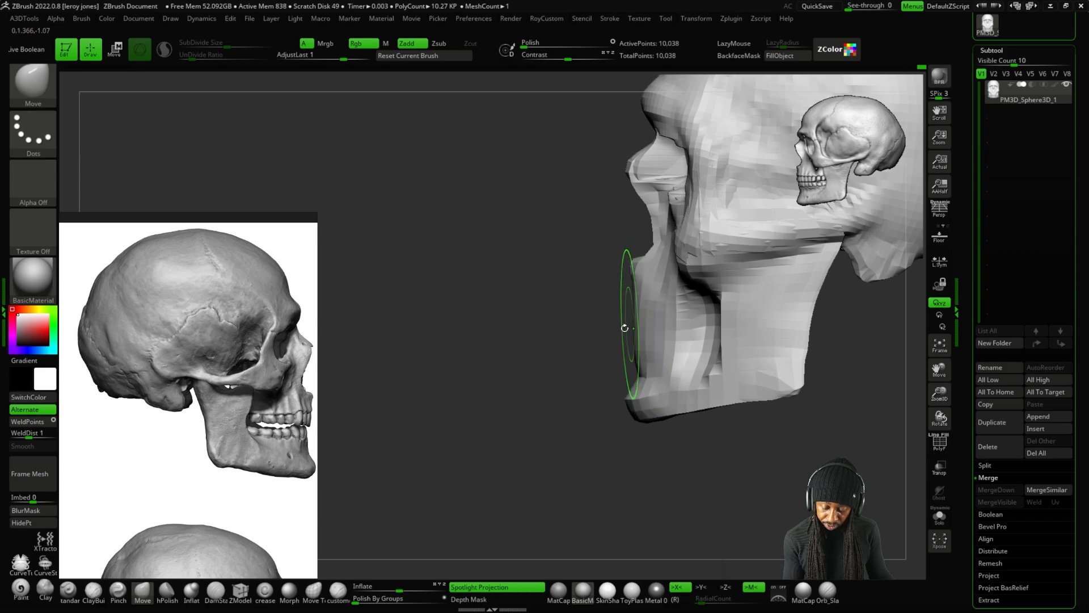
{"action": "mouse_move", "coordinate": [624, 327]}
{"action": "left_mouse_down"}
{"action": "mouse_move", "coordinate": [681, 317]}
{"action": "mouse_move", "coordinate": [709, 244]}
{"action": "mouse_move", "coordinate": [729, 233]}
{"action": "left_mouse_up"}
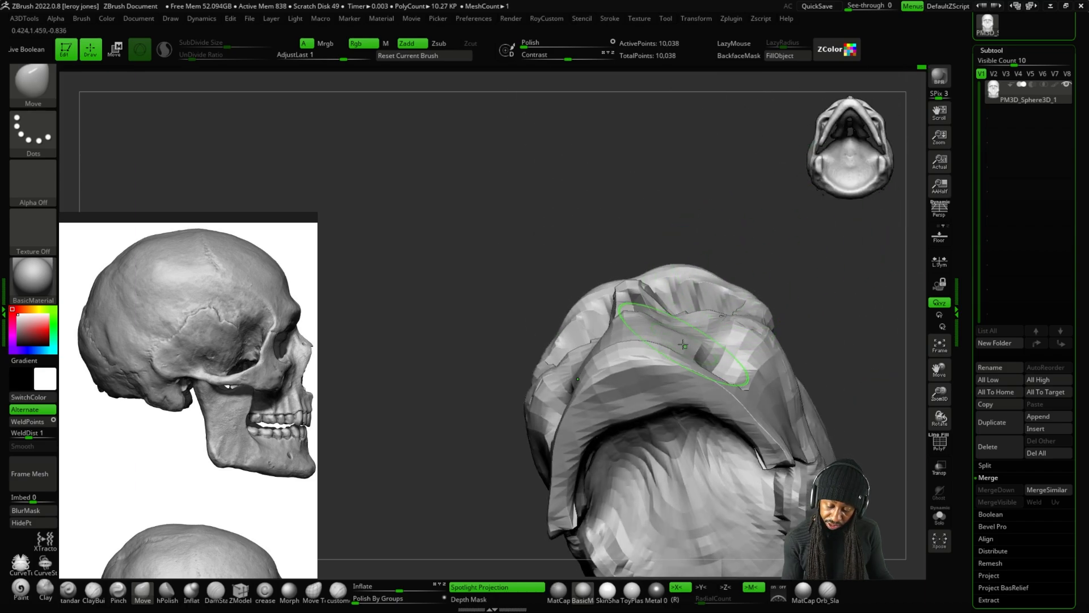
Refine the lower edge of the nasal opening with the Move brush, checking it from three-quarter, front and low views.
{"action": "left_click_drag", "start_coordinate": [812, 266], "coordinate": [838, 382], "text": "shift"}
{"action": "key", "text": "minus"}
{"action": "key", "text": "minus"}
{"action": "key", "text": "plus"}
{"action": "key", "text": "plus"}
{"action": "key", "text": "plus"}
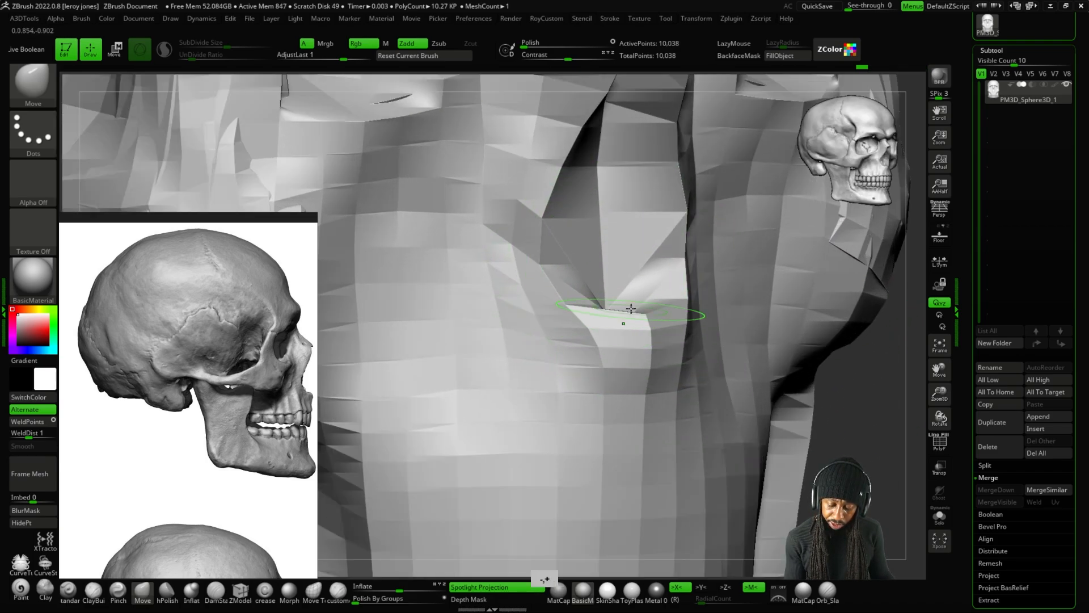
{"action": "key", "text": "minus"}
{"action": "left_click_drag", "start_coordinate": [845, 340], "coordinate": [789, 335]}
{"action": "key", "text": "plus"}
{"action": "key", "text": "plus"}
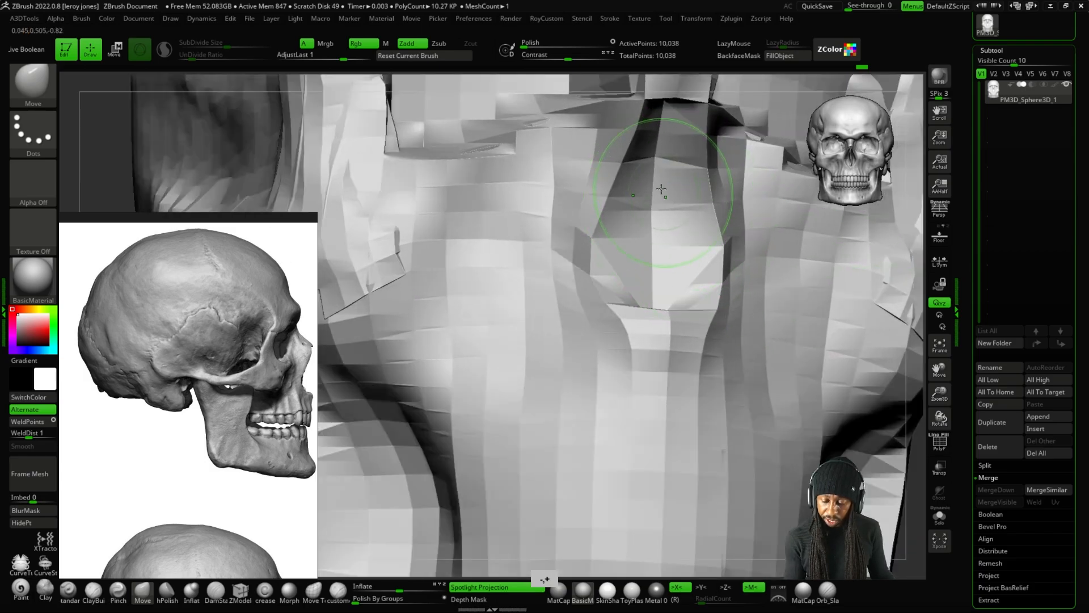
{"action": "left_click_drag", "start_coordinate": [643, 218], "coordinate": [604, 299], "text": "alt"}
{"action": "key", "text": "minus"}
{"action": "key", "text": "minus"}
{"action": "left_click_drag", "start_coordinate": [814, 321], "coordinate": [807, 260]}
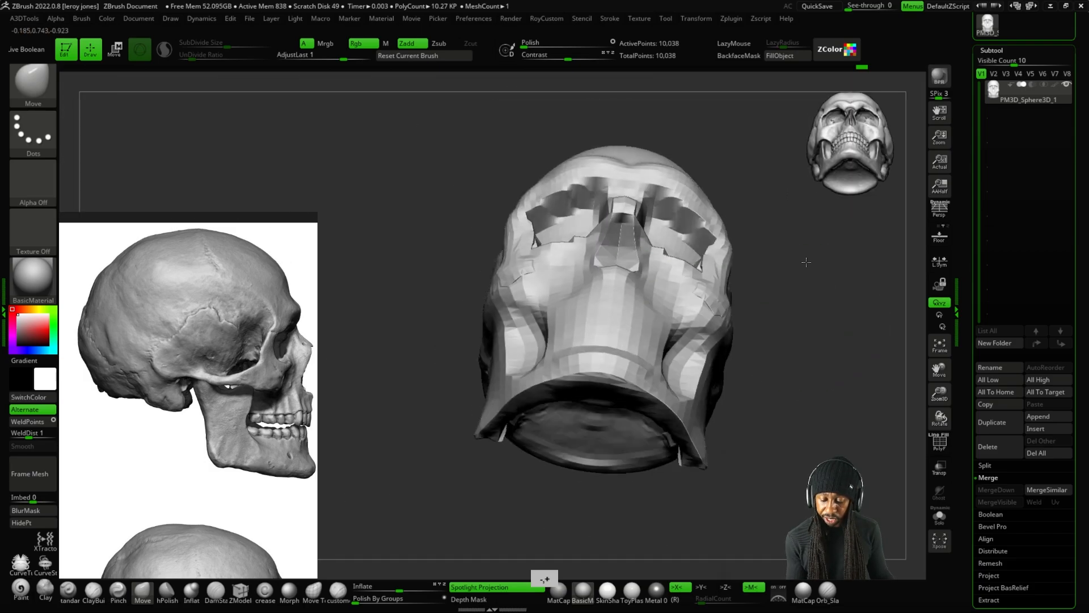
Examine the nasal opening, eye sockets and upper tooth area up close from below and from the front.
{"action": "key", "text": "plus"}
{"action": "key", "text": "plus"}
{"action": "key", "text": "minus"}
{"action": "key", "text": "minus"}
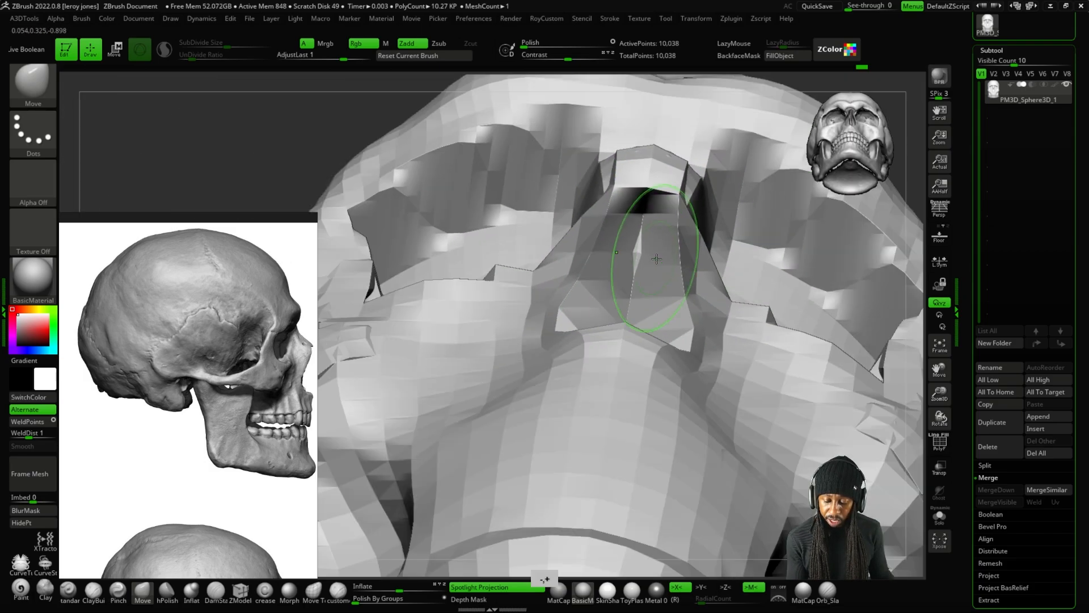
{"action": "left_click_drag", "start_coordinate": [778, 223], "coordinate": [726, 306]}
{"action": "key", "text": "plus"}
{"action": "key", "text": "plus"}
{"action": "key", "text": "minus"}
{"action": "key", "text": "minus"}
{"action": "key", "text": "plus"}
{"action": "key", "text": "plus"}
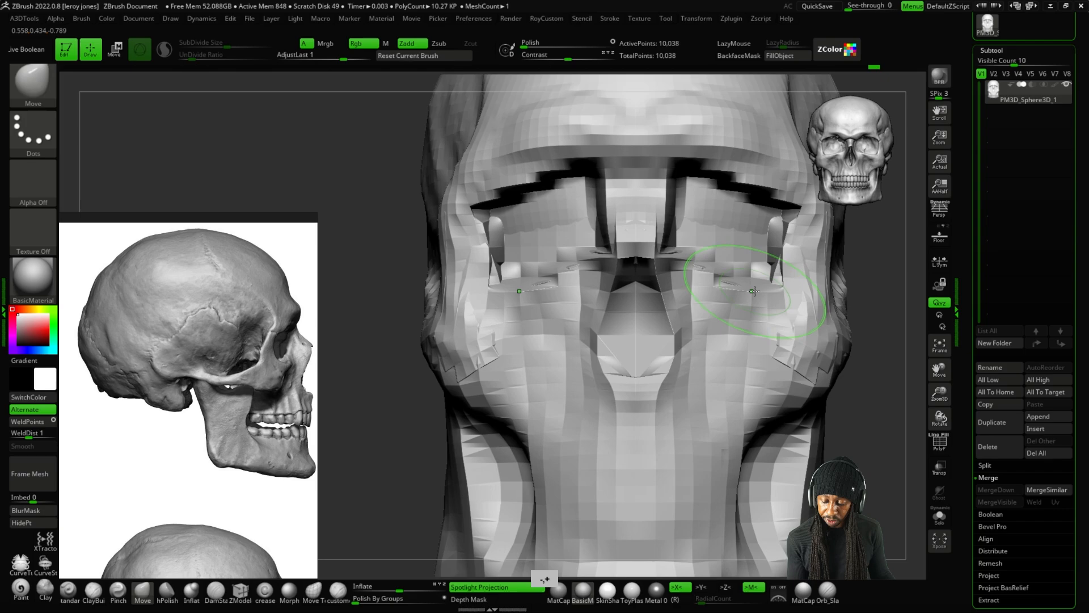
{"action": "key", "text": "minus"}
{"action": "key", "text": "minus"}
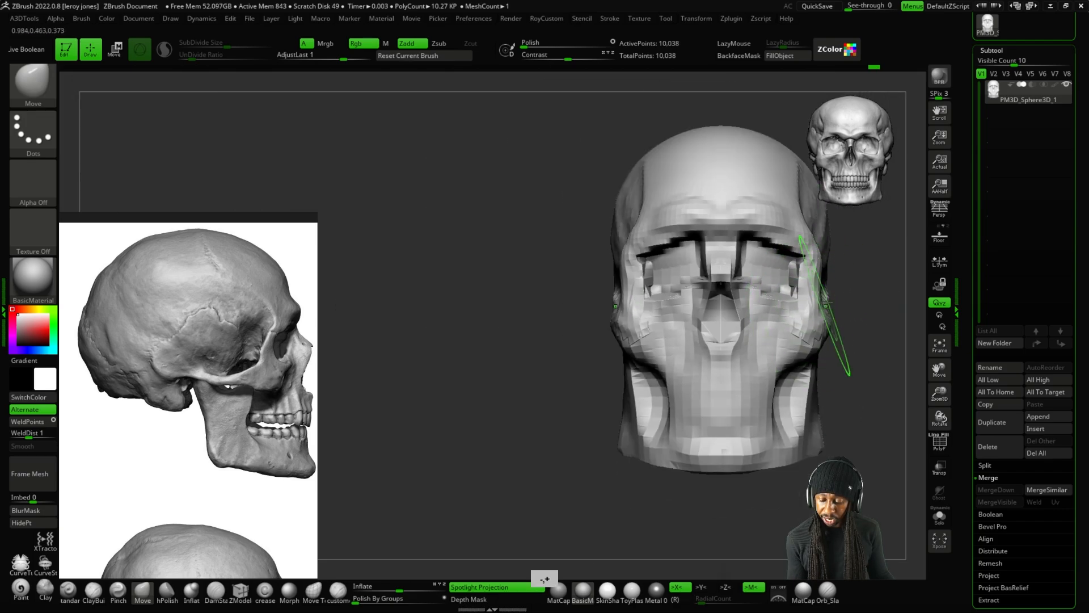
Switch to the ClayBuildup brush and inspect the temple, cheekbone arch and mastoid area from three-quarter and side views.
{"action": "mouse_move", "coordinate": [852, 362]}
{"action": "left_mouse_down", "text": "alt"}
{"action": "mouse_move", "coordinate": [724, 387]}
{"action": "mouse_move", "coordinate": [802, 392]}
{"action": "mouse_move", "coordinate": [736, 378]}
{"action": "mouse_move", "coordinate": [768, 423]}
{"action": "mouse_move", "coordinate": [766, 365]}
{"action": "mouse_move", "coordinate": [601, 283]}
{"action": "left_mouse_up", "text": "alt"}
{"action": "left_click", "coordinate": [118, 591]}
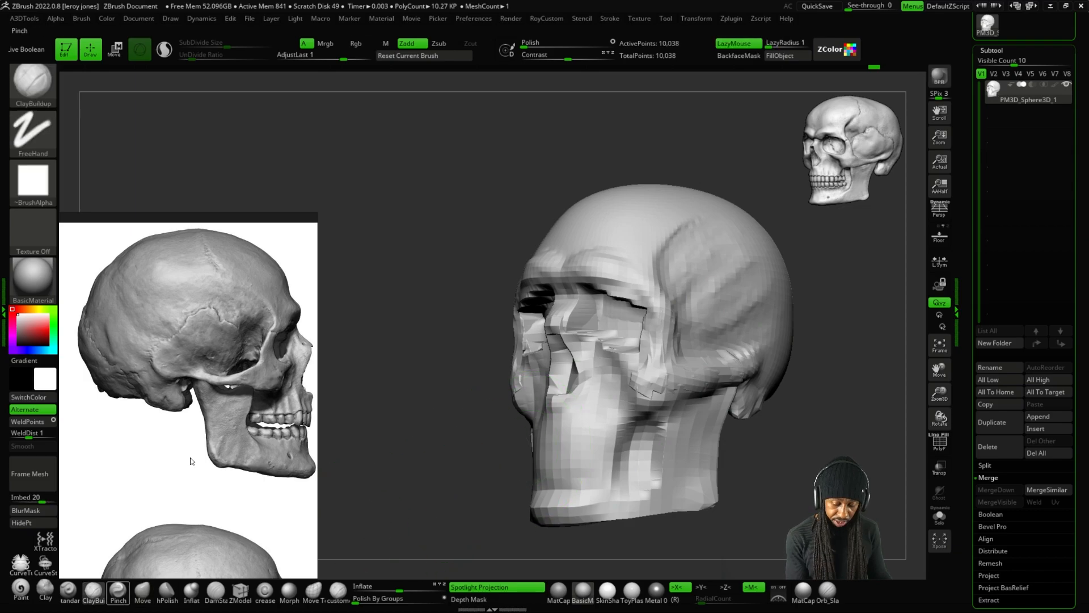
{"action": "key", "text": "plus"}
{"action": "key", "text": "plus"}
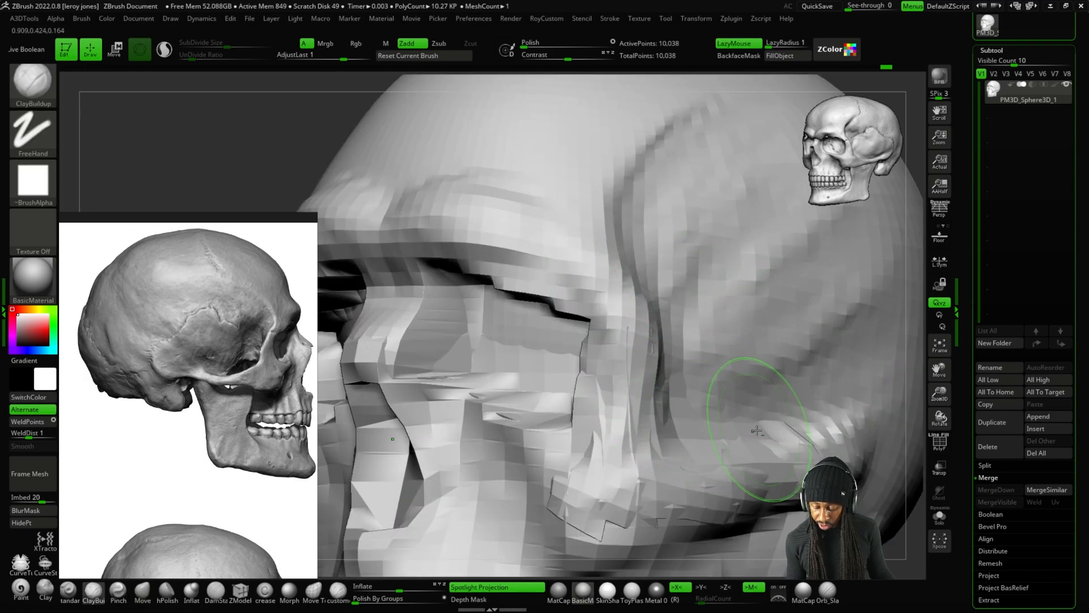
{"action": "key", "text": "minus"}
{"action": "key", "text": "minus"}
{"action": "left_click_drag", "start_coordinate": [896, 397], "coordinate": [774, 432], "text": "alt"}
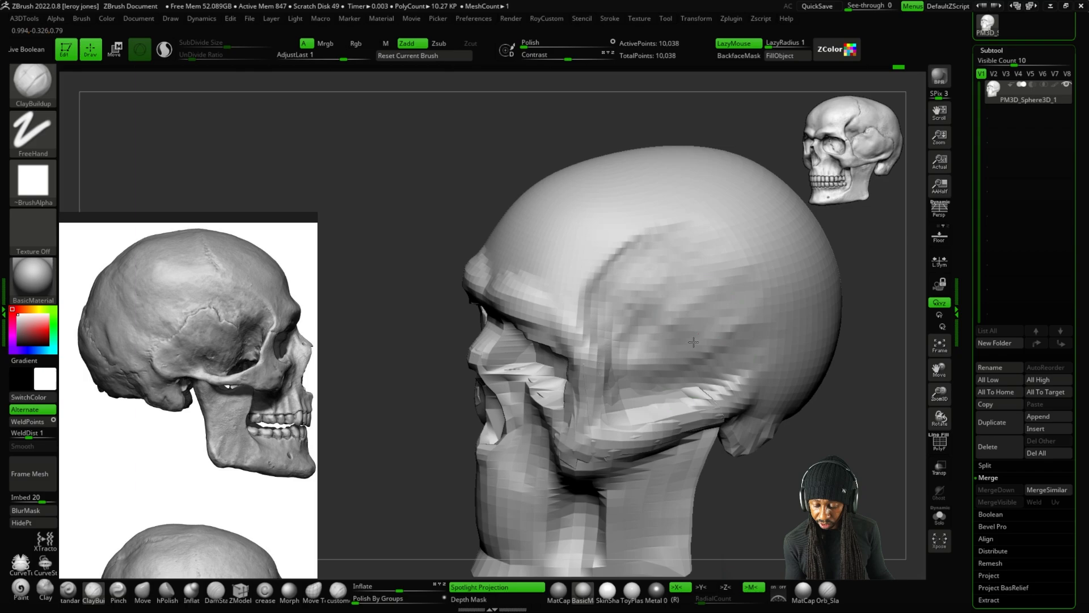
{"action": "left_click_drag", "start_coordinate": [877, 368], "coordinate": [817, 408]}
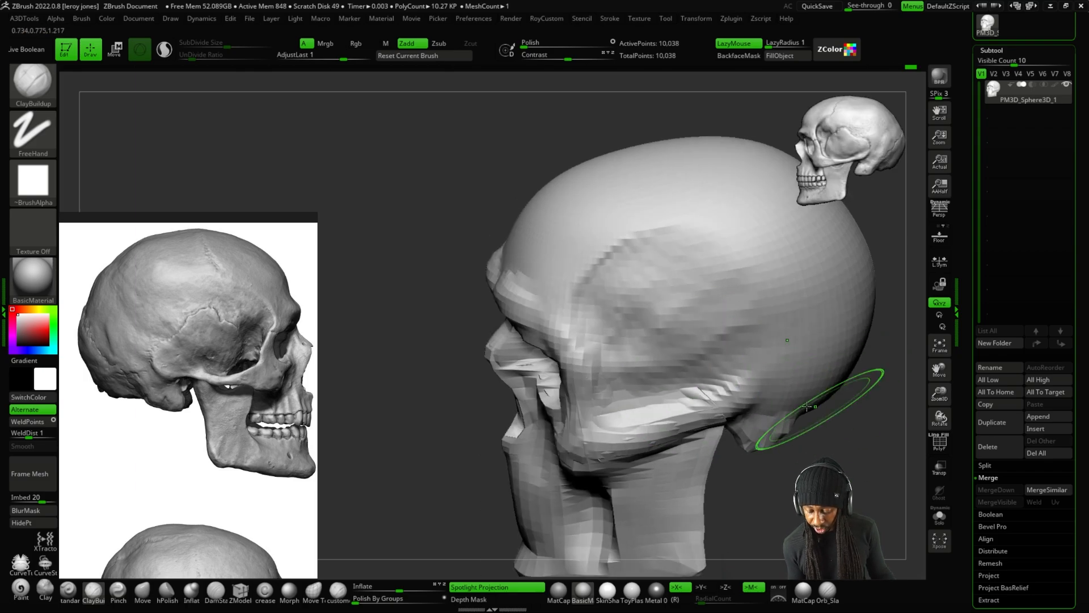
Shape the mastoid process behind the jaw and carve the crease above it with the ClayBuildup brush.
{"action": "key", "text": "plus"}
{"action": "key", "text": "plus"}
{"action": "mouse_move", "coordinate": [755, 377]}
{"action": "left_mouse_down", "text": "shift"}
{"action": "mouse_move", "coordinate": [687, 411]}
{"action": "mouse_move", "coordinate": [780, 369]}
{"action": "mouse_move", "coordinate": [781, 384]}
{"action": "mouse_move", "coordinate": [829, 384]}
{"action": "left_mouse_up", "text": "shift"}
{"action": "key", "text": "minus"}
{"action": "key", "text": "minus"}
{"action": "key", "text": "plus"}
{"action": "key", "text": "plus"}
{"action": "key", "text": "plus"}
{"action": "left_click_drag", "start_coordinate": [676, 403], "coordinate": [758, 350], "text": "shift"}
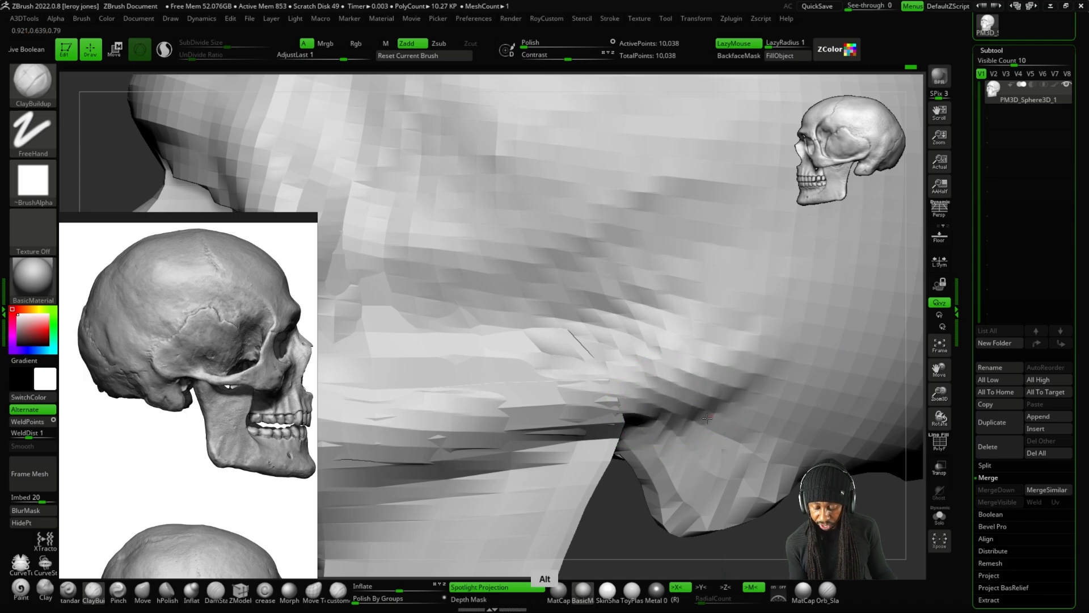
{"action": "key", "text": "minus"}
{"action": "key", "text": "minus"}
{"action": "left_click_drag", "start_coordinate": [785, 396], "coordinate": [754, 394]}
{"action": "left_click_drag", "start_coordinate": [757, 443], "coordinate": [758, 408], "text": "alt"}
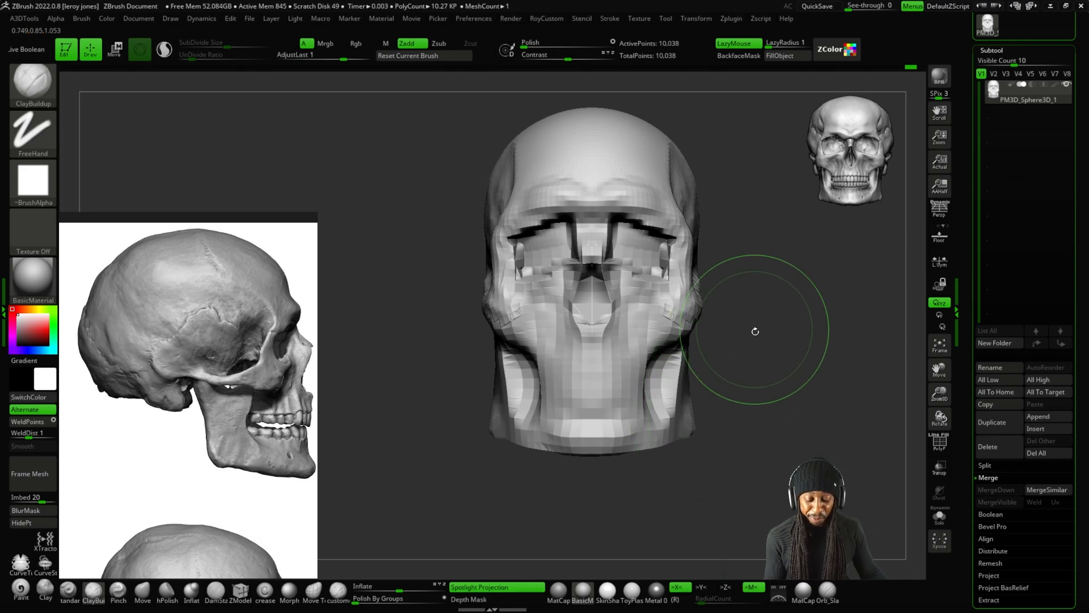
Carve back the underside of the cranium behind the cheekbone and around the mastoid process.
{"action": "key", "text": "minus"}
{"action": "left_click_drag", "start_coordinate": [754, 329], "coordinate": [688, 367]}
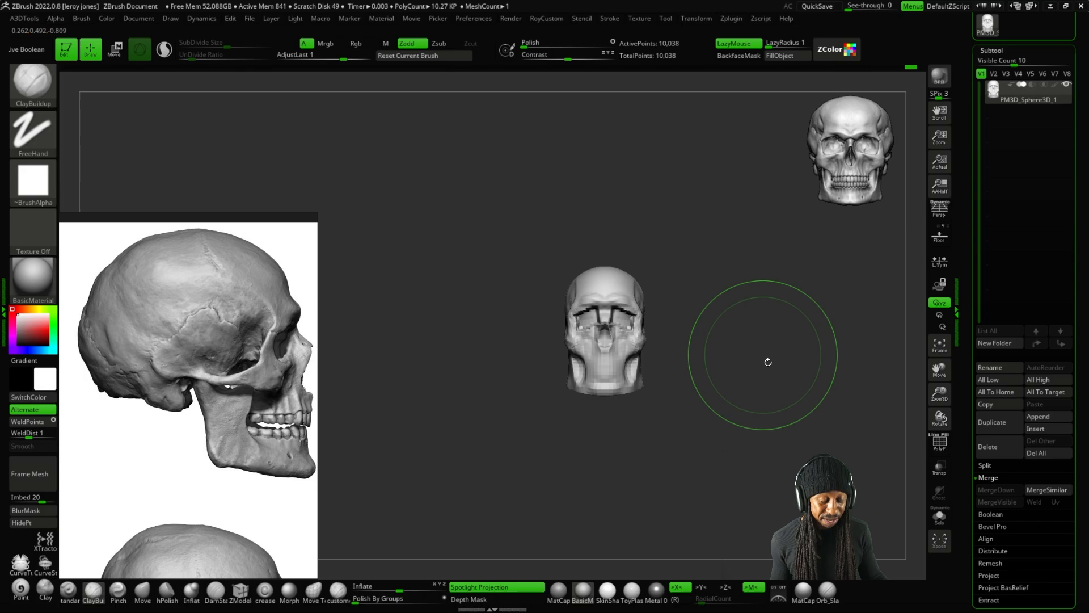
{"action": "left_click_drag", "start_coordinate": [768, 360], "coordinate": [688, 379]}
{"action": "left_click_drag", "start_coordinate": [712, 313], "coordinate": [702, 347]}
{"action": "key", "text": "alt"}
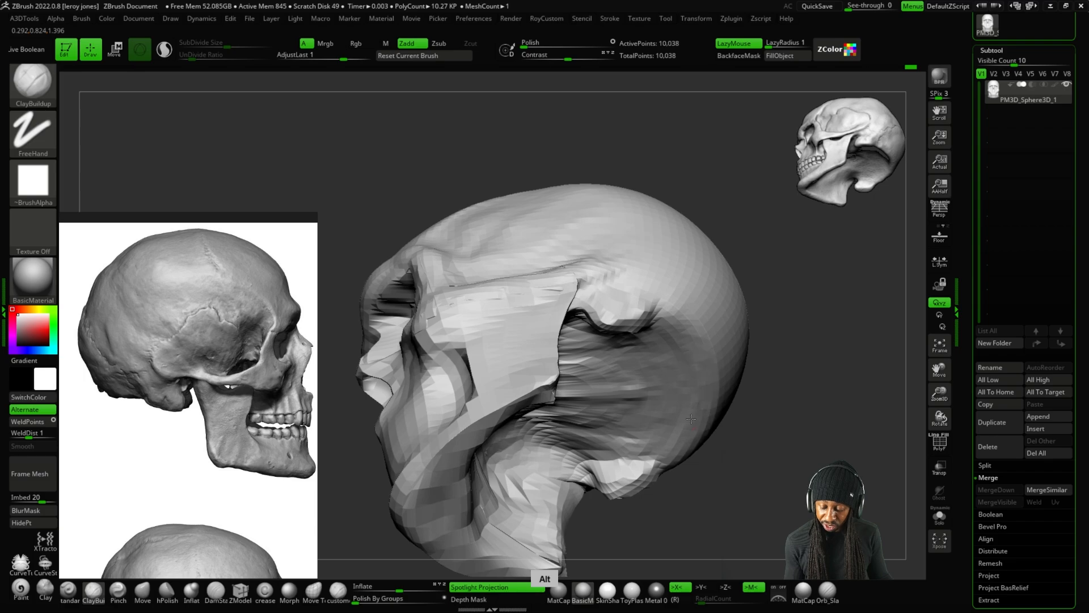
{"action": "left_click_drag", "start_coordinate": [691, 391], "coordinate": [688, 361]}
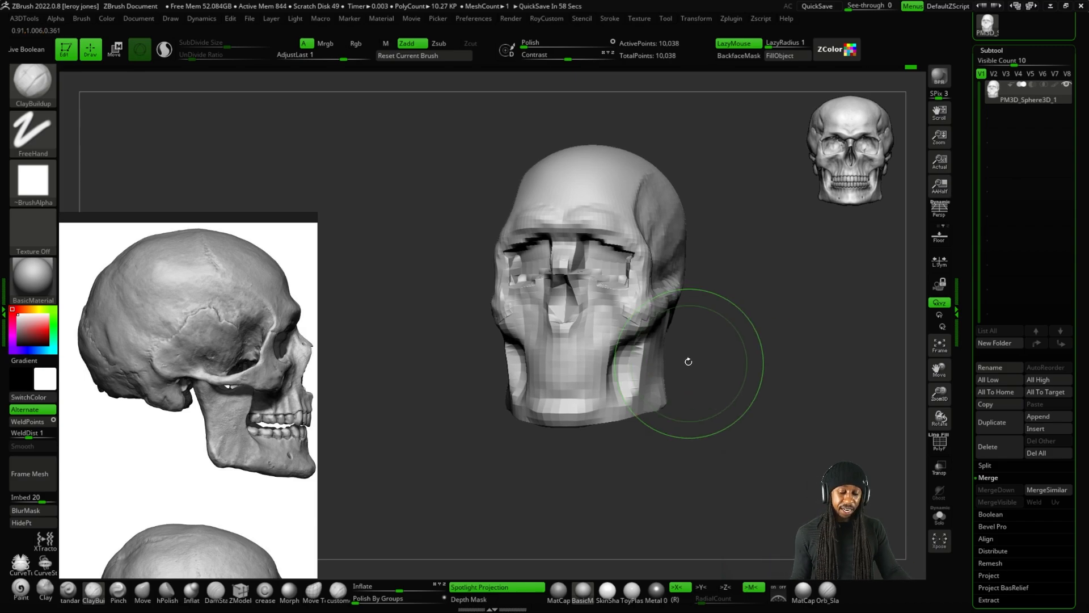
Remesh the skull sculpt at a higher resolution and check it from the back and front.
{"action": "key", "text": "alt+r"}
{"action": "left_click", "coordinate": [673, 163]}
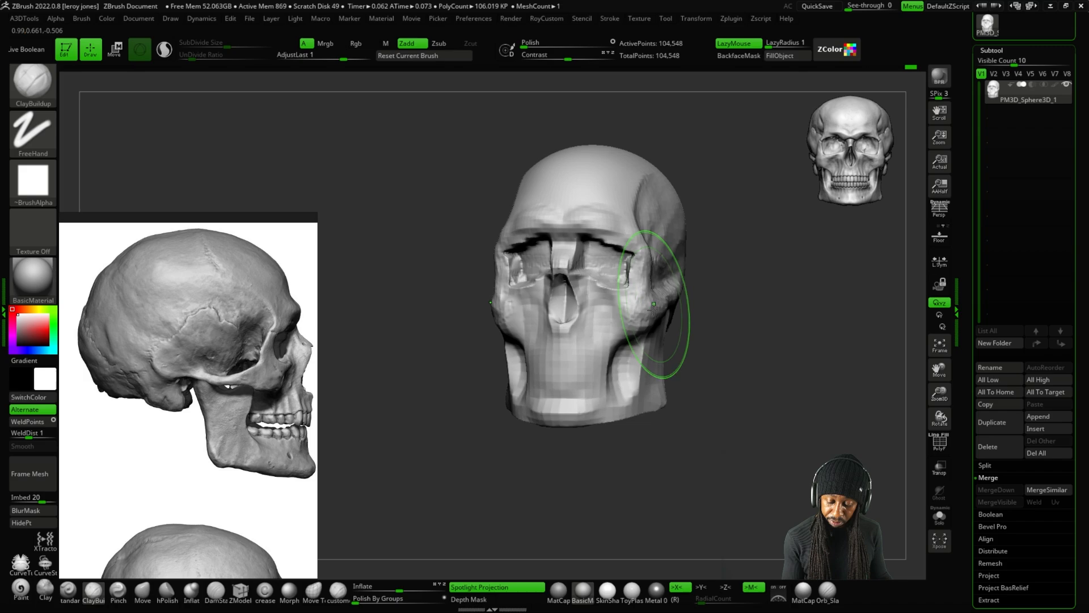
{"action": "left_click_drag", "start_coordinate": [738, 339], "coordinate": [842, 294]}
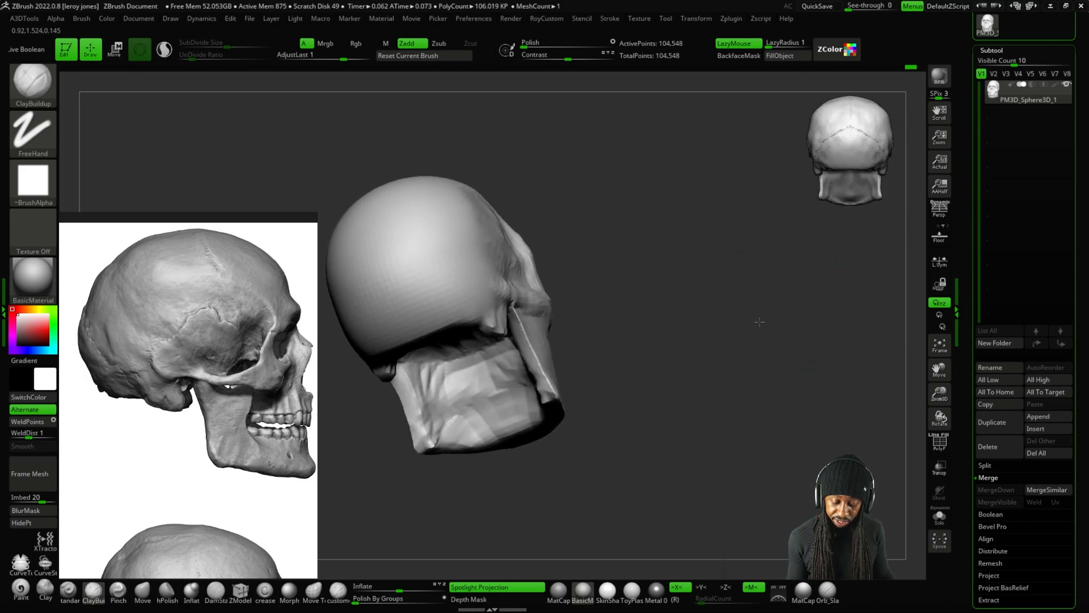
{"action": "left_click_drag", "start_coordinate": [760, 322], "coordinate": [719, 295]}
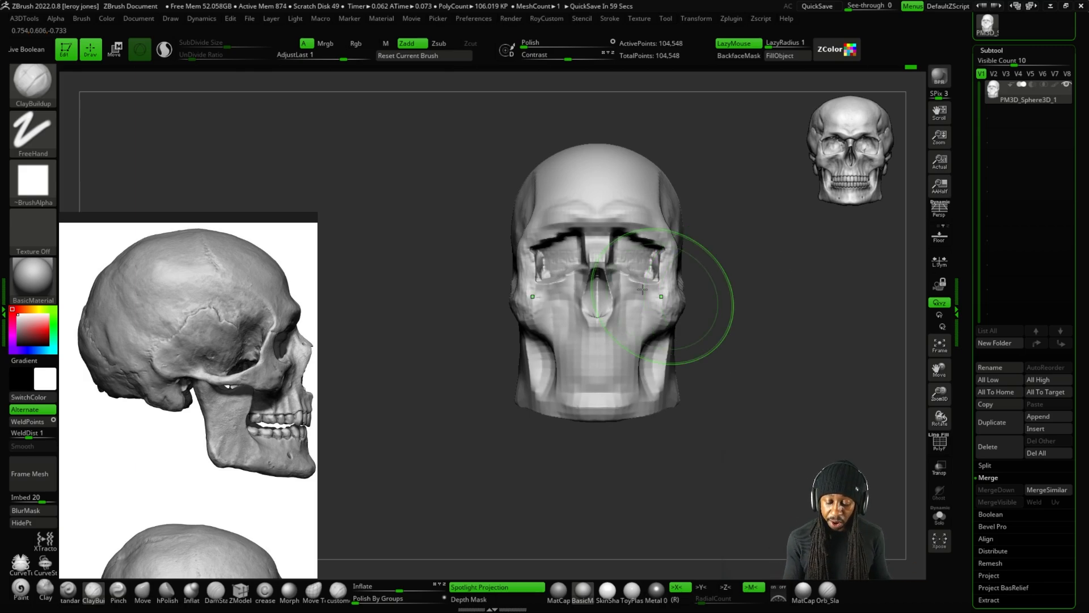
Smooth the outer rim of the eye sockets, their upper interior and the area beside the nasal bridge.
{"action": "key", "text": "equal"}
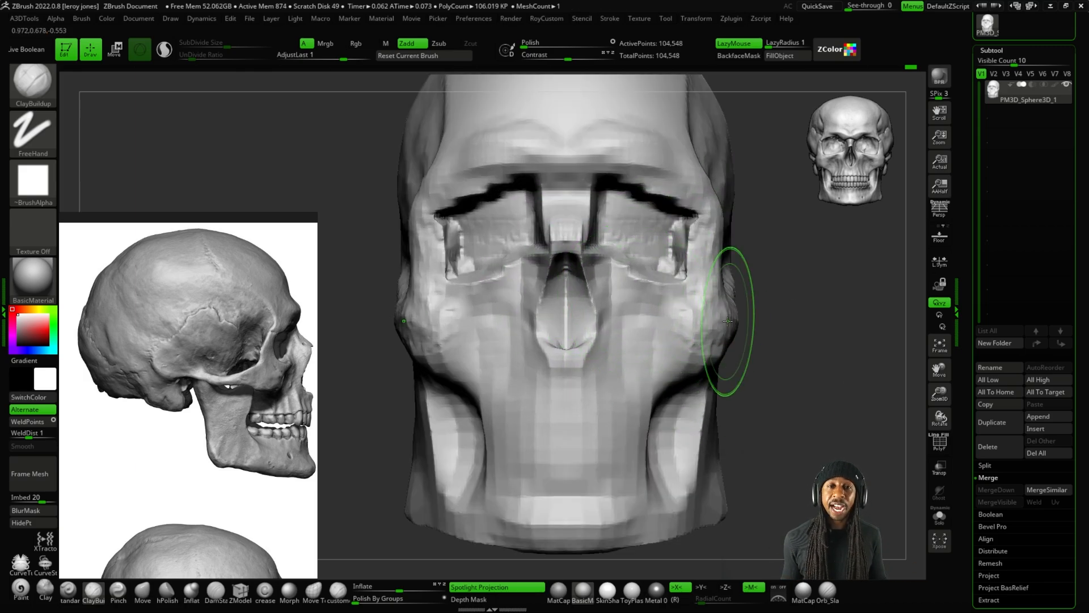
{"action": "mouse_move", "coordinate": [774, 282]}
{"action": "left_mouse_down"}
{"action": "mouse_move", "coordinate": [773, 240]}
{"action": "mouse_move", "coordinate": [764, 297]}
{"action": "left_mouse_up"}
{"action": "key", "text": "equal"}
{"action": "key", "text": "equal"}
{"action": "left_click_drag", "start_coordinate": [652, 233], "coordinate": [627, 319], "text": "shift"}
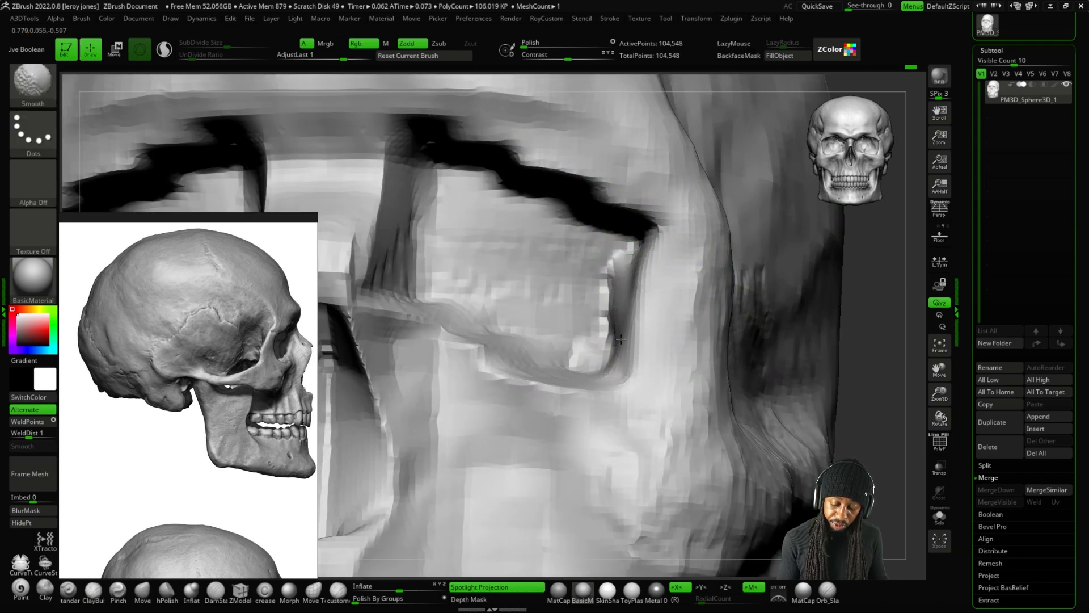
{"action": "mouse_move", "coordinate": [610, 194]}
{"action": "left_mouse_down", "text": "shift"}
{"action": "mouse_move", "coordinate": [444, 136]}
{"action": "mouse_move", "coordinate": [389, 198]}
{"action": "left_mouse_up", "text": "shift"}
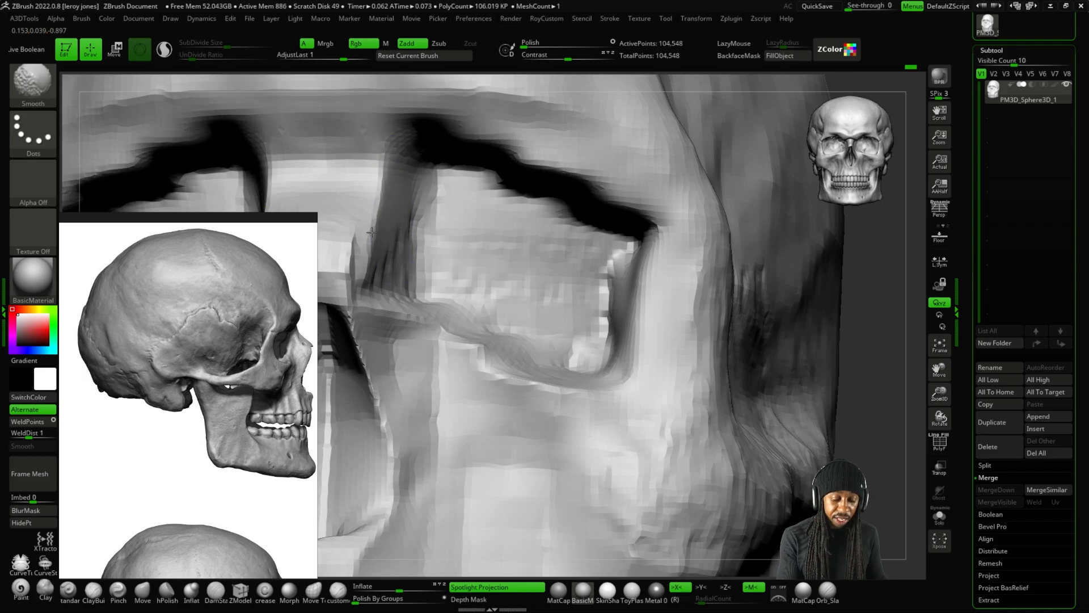
{"action": "left_click_drag", "start_coordinate": [355, 271], "coordinate": [342, 265], "text": "shift"}
Smooth the side edges of the nasal opening and the ridge running down its centre.
{"action": "key", "text": "minus"}
{"action": "key", "text": "minus"}
{"action": "left_click_drag", "start_coordinate": [751, 307], "coordinate": [794, 312]}
{"action": "left_click_drag", "start_coordinate": [743, 300], "coordinate": [793, 282], "text": "alt"}
{"action": "key", "text": "plus"}
{"action": "left_click_drag", "start_coordinate": [504, 232], "coordinate": [500, 264], "text": "shift"}
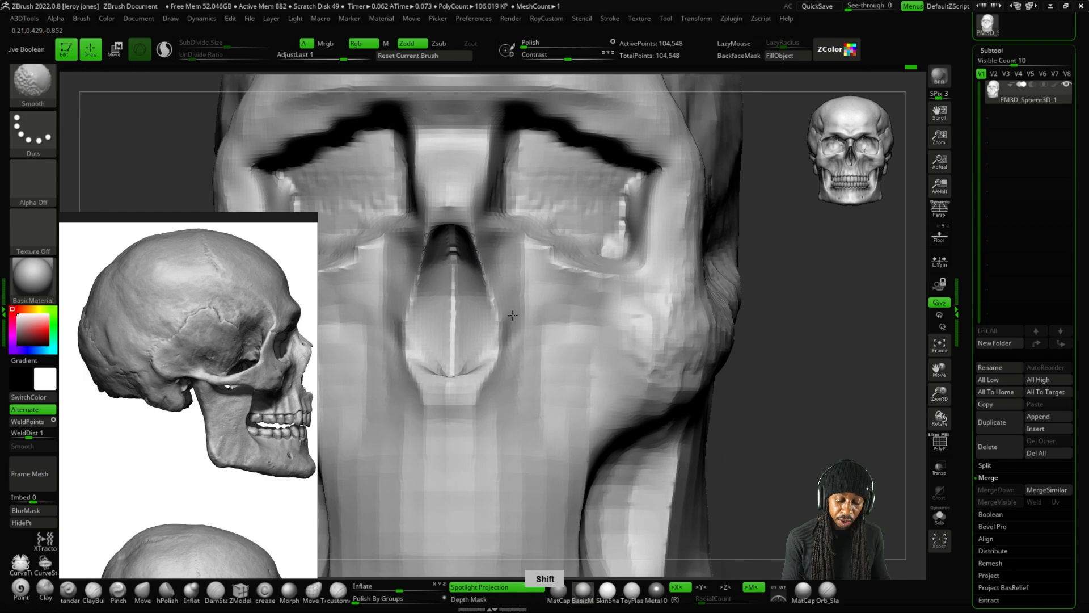
{"action": "left_click_drag", "start_coordinate": [456, 333], "coordinate": [450, 363], "text": "shift"}
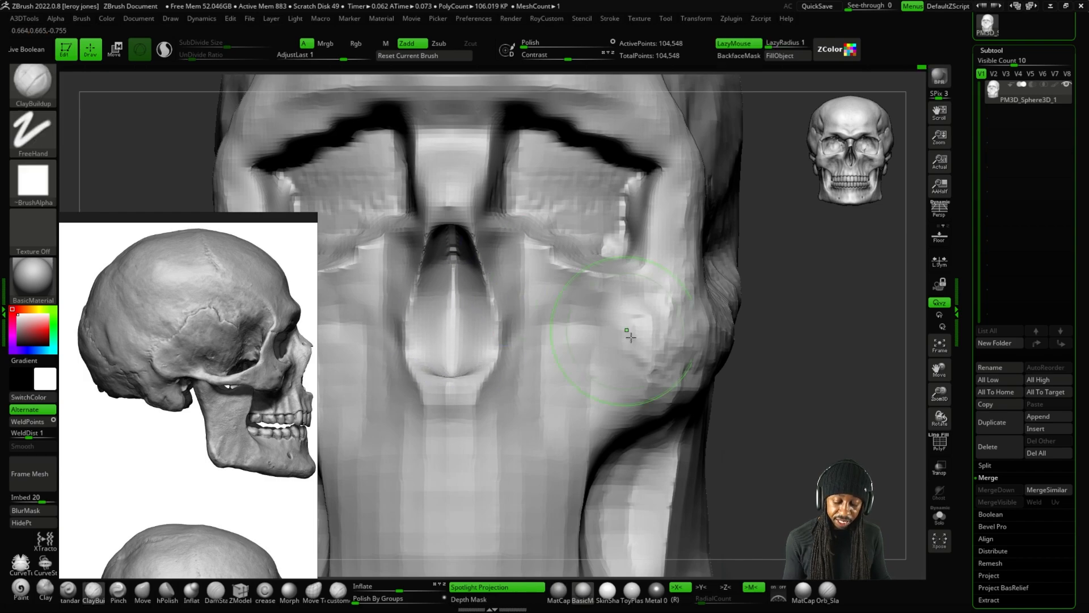
Smooth the faceted surfaces across the cheekbones, upper jaw and brow.
{"action": "right_click_drag", "start_coordinate": [452, 305], "coordinate": [617, 438], "text": "ctrl"}
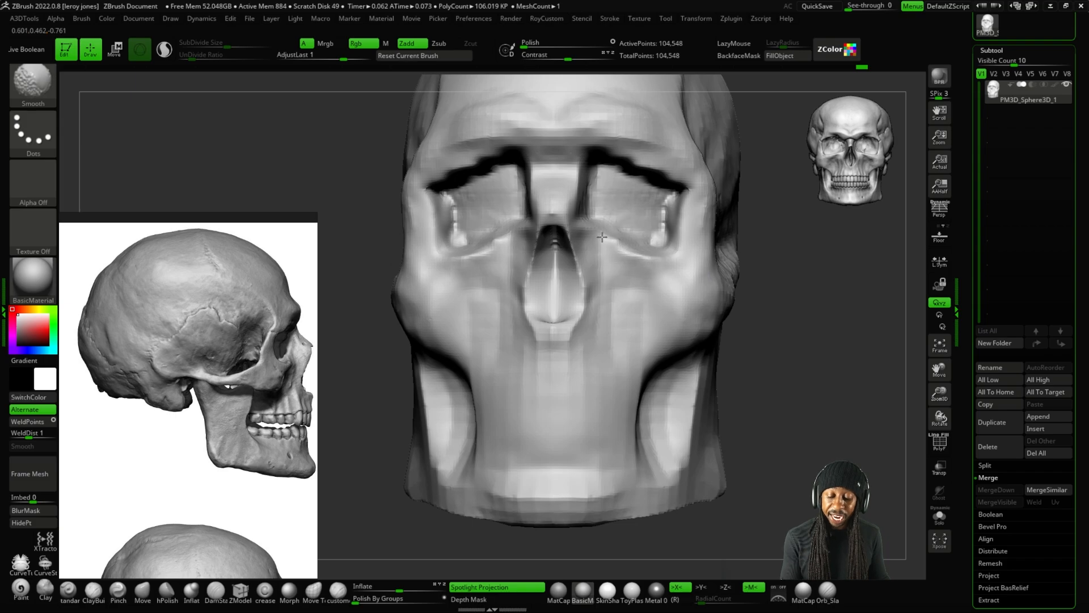
{"action": "left_click_drag", "start_coordinate": [757, 245], "coordinate": [723, 340]}
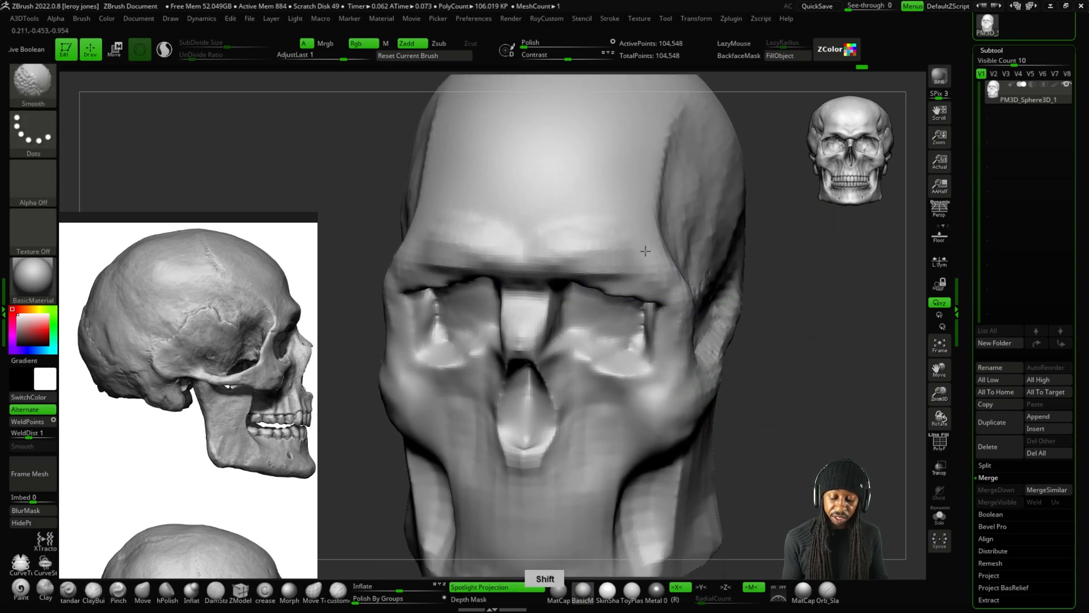
{"action": "mouse_move", "coordinate": [646, 251]}
{"action": "right_mouse_down", "text": "shift"}
{"action": "mouse_move", "coordinate": [705, 280]}
{"action": "mouse_move", "coordinate": [712, 341]}
{"action": "mouse_move", "coordinate": [725, 302]}
{"action": "mouse_move", "coordinate": [612, 319]}
{"action": "right_mouse_up", "text": "shift"}
Smooth the temple and the cheekbone arch on the side of the skull.
{"action": "key", "text": "b"}
{"action": "key", "text": "c"}
{"action": "key", "text": "b"}
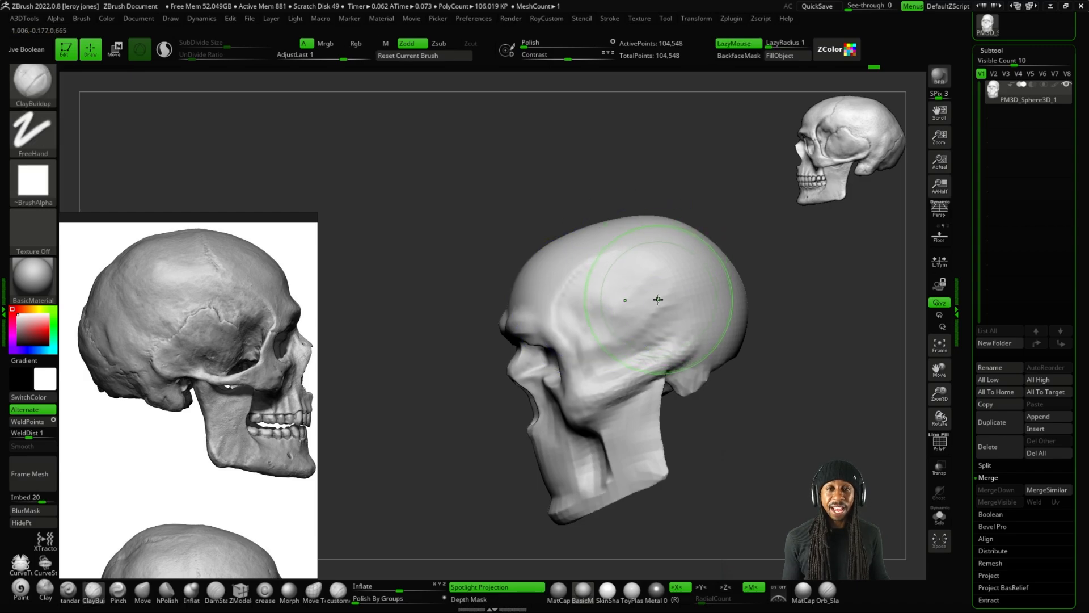
{"action": "mouse_move", "coordinate": [768, 364]}
{"action": "left_mouse_down", "text": "alt"}
{"action": "mouse_move", "coordinate": [656, 309]}
{"action": "mouse_move", "coordinate": [642, 313]}
{"action": "left_mouse_up", "text": "alt"}
{"action": "left_click_drag", "start_coordinate": [616, 327], "coordinate": [590, 339], "text": "shift"}
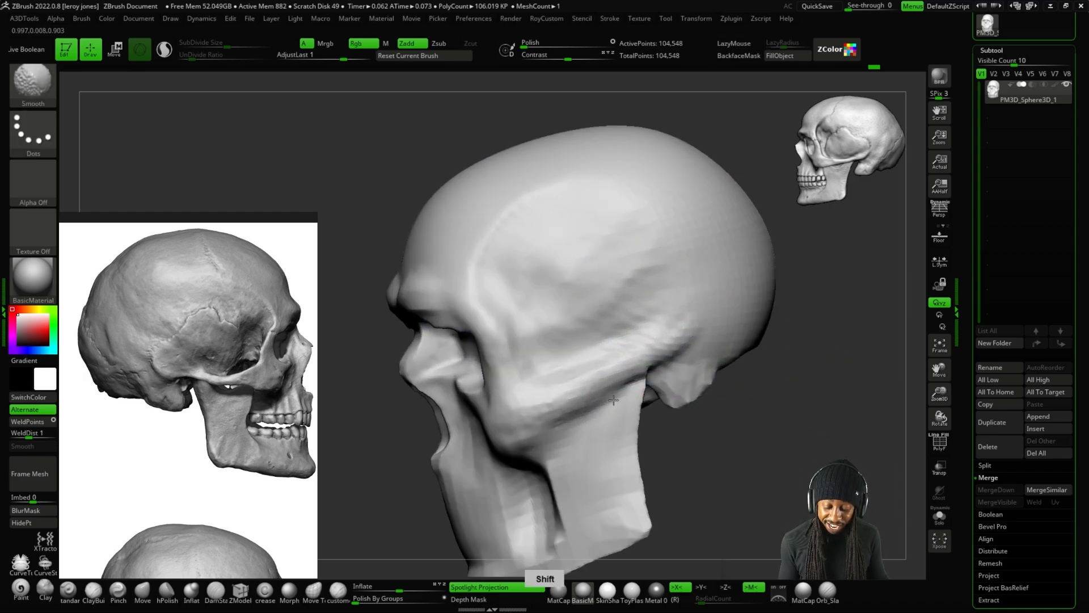
Smooth the underside of the skull and the inner surfaces of the lower jaw.
{"action": "mouse_move", "coordinate": [734, 438]}
{"action": "right_mouse_down"}
{"action": "mouse_move", "coordinate": [698, 397]}
{"action": "mouse_move", "coordinate": [657, 415]}
{"action": "mouse_move", "coordinate": [722, 418]}
{"action": "mouse_move", "coordinate": [776, 327]}
{"action": "mouse_move", "coordinate": [751, 394]}
{"action": "right_mouse_up"}
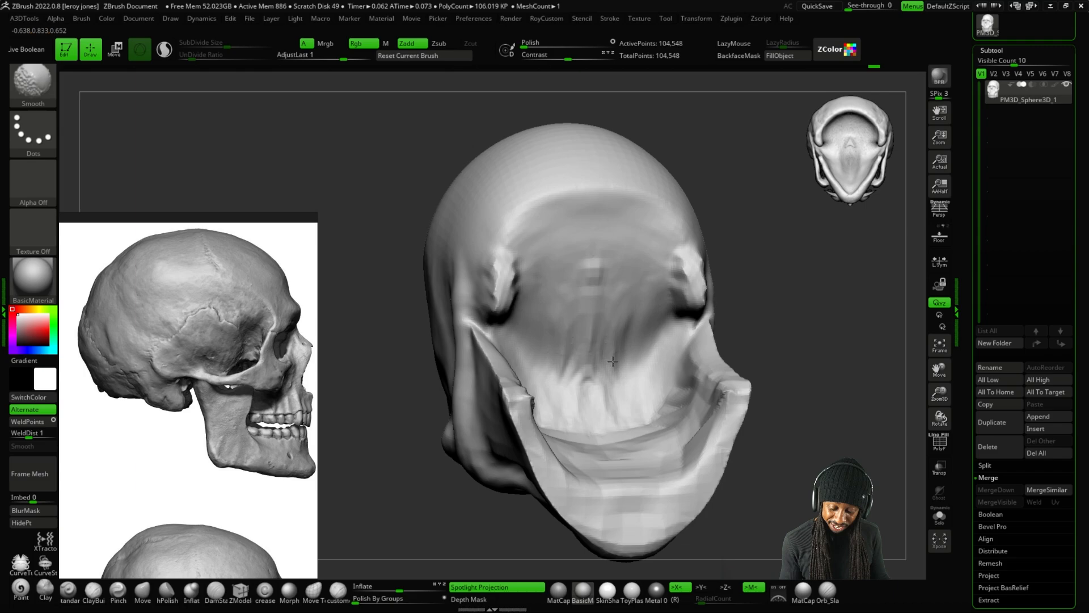
{"action": "right_click_drag", "start_coordinate": [806, 340], "coordinate": [681, 352]}
{"action": "left_click_drag", "start_coordinate": [681, 351], "coordinate": [689, 326], "text": "shift"}
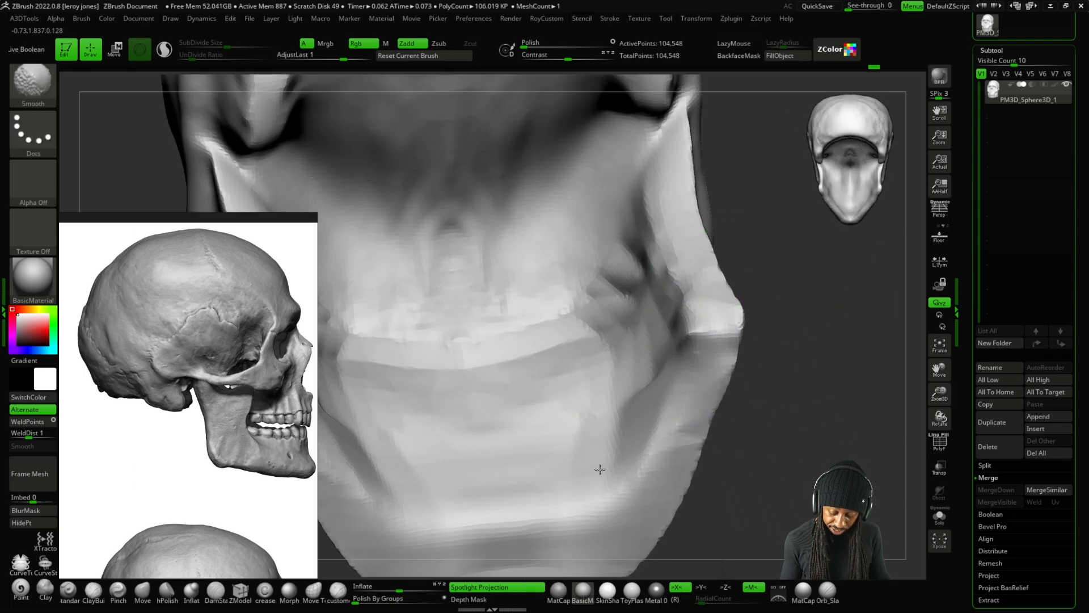
{"action": "mouse_move", "coordinate": [532, 437]}
{"action": "right_mouse_down", "text": "ctrl"}
{"action": "mouse_move", "coordinate": [709, 352]}
{"action": "mouse_move", "coordinate": [722, 403]}
{"action": "mouse_move", "coordinate": [734, 291]}
{"action": "mouse_move", "coordinate": [718, 303]}
{"action": "right_mouse_up", "text": "ctrl"}
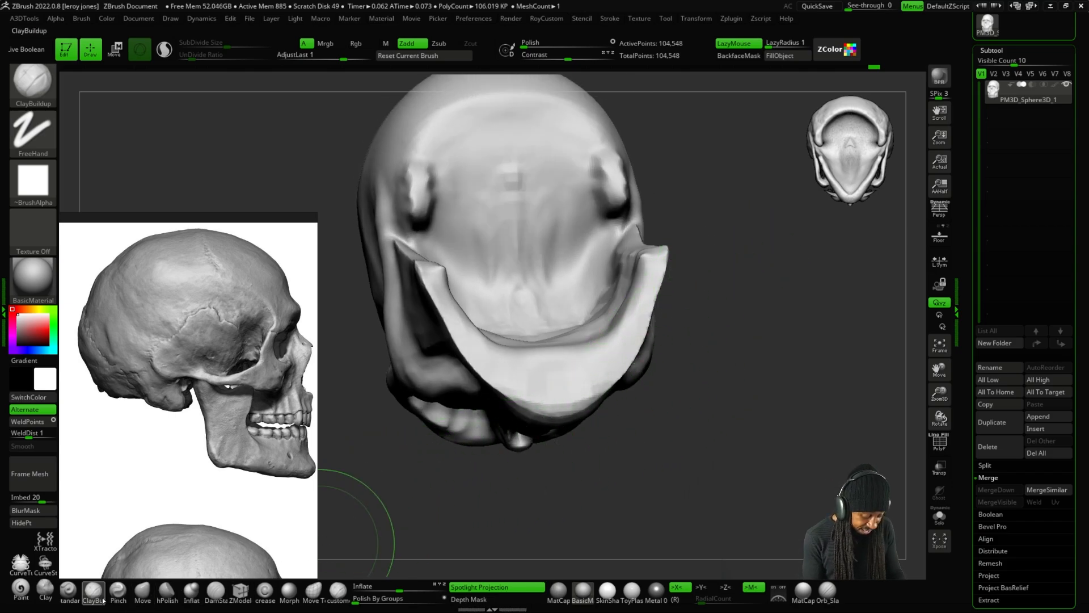
Carve out the inside of the lower jaw with ClayBuildup and refine its rear edge below the mastoid process.
{"action": "right_click_drag", "start_coordinate": [568, 355], "coordinate": [536, 360]}
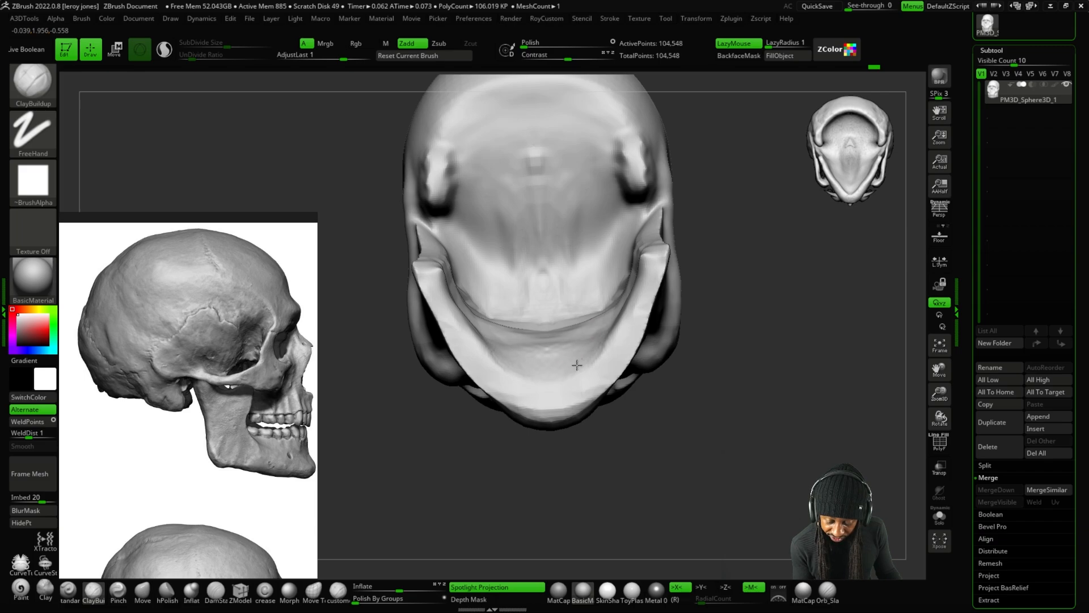
{"action": "right_click_drag", "start_coordinate": [558, 343], "coordinate": [641, 254]}
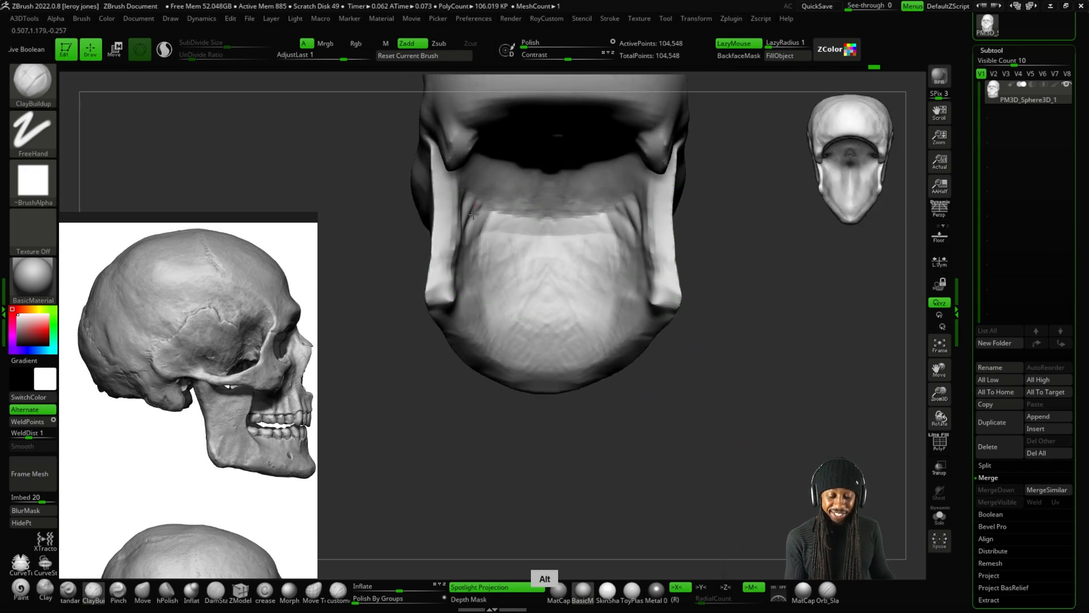
{"action": "right_click_drag", "start_coordinate": [539, 219], "coordinate": [756, 243], "text": "alt"}
{"action": "mouse_move", "coordinate": [577, 243]}
{"action": "right_mouse_down", "text": "shift"}
{"action": "mouse_move", "coordinate": [525, 323]}
{"action": "mouse_move", "coordinate": [578, 318]}
{"action": "mouse_move", "coordinate": [567, 239]}
{"action": "right_mouse_up", "text": "shift"}
{"action": "key", "text": "plus"}
{"action": "right_click_drag", "start_coordinate": [652, 221], "coordinate": [676, 242]}
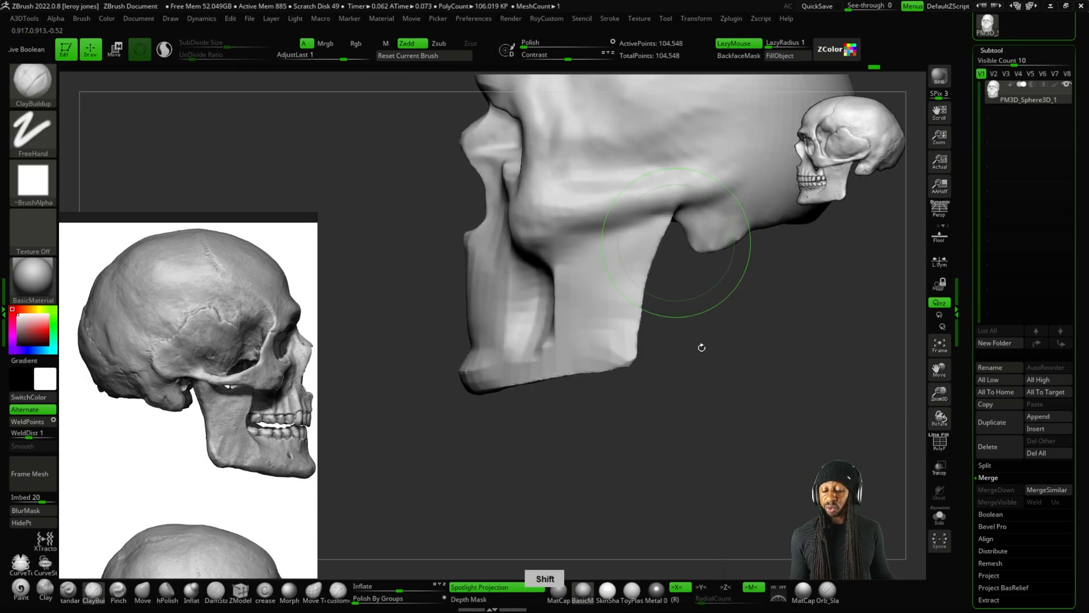
{"action": "right_click_drag", "start_coordinate": [701, 347], "coordinate": [691, 407], "text": "alt"}
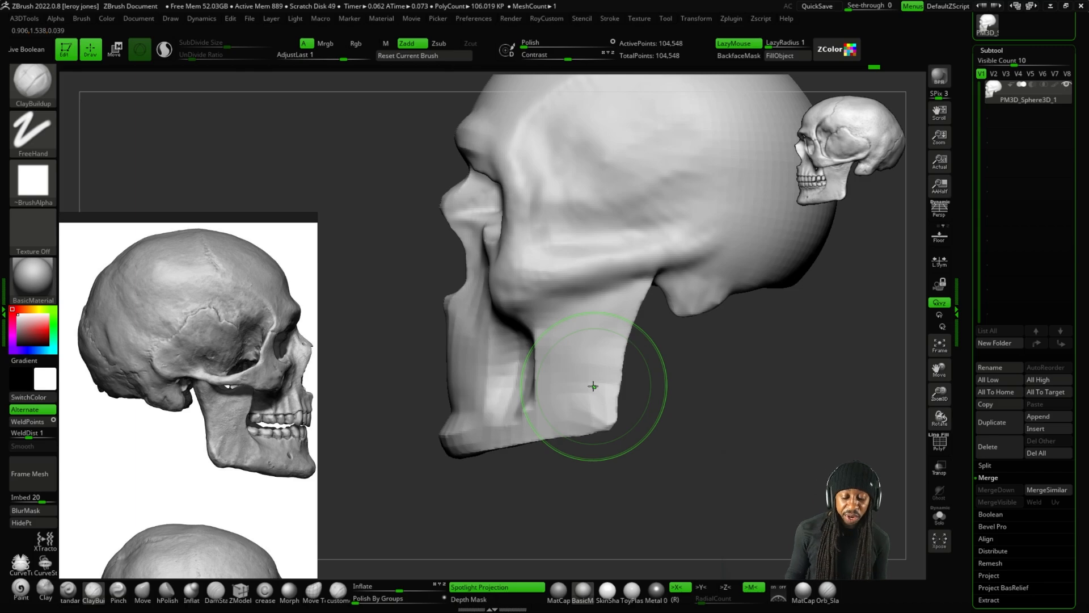
Carve the upper part of the nasal cavity deeper on both sides of the central ridge.
{"action": "left_click_drag", "start_coordinate": [694, 390], "coordinate": [756, 377]}
{"action": "left_click_drag", "start_coordinate": [705, 334], "coordinate": [671, 193]}
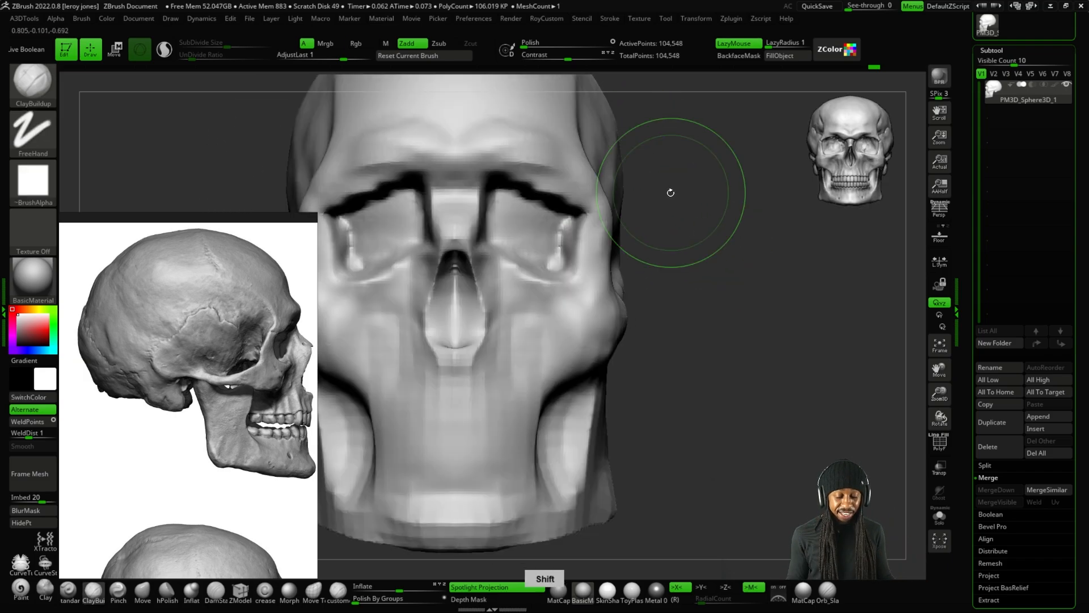
{"action": "left_click_drag", "start_coordinate": [672, 276], "coordinate": [686, 236]}
{"action": "mouse_move", "coordinate": [482, 218]}
{"action": "right_mouse_down", "text": "alt"}
{"action": "mouse_move", "coordinate": [462, 267]}
{"action": "mouse_move", "coordinate": [470, 231]}
{"action": "mouse_move", "coordinate": [482, 228]}
{"action": "right_mouse_up", "text": "alt"}
{"action": "mouse_move", "coordinate": [482, 228]}
{"action": "left_mouse_down", "text": "alt"}
{"action": "mouse_move", "coordinate": [449, 227]}
{"action": "mouse_move", "coordinate": [454, 211]}
{"action": "left_mouse_up", "text": "alt"}
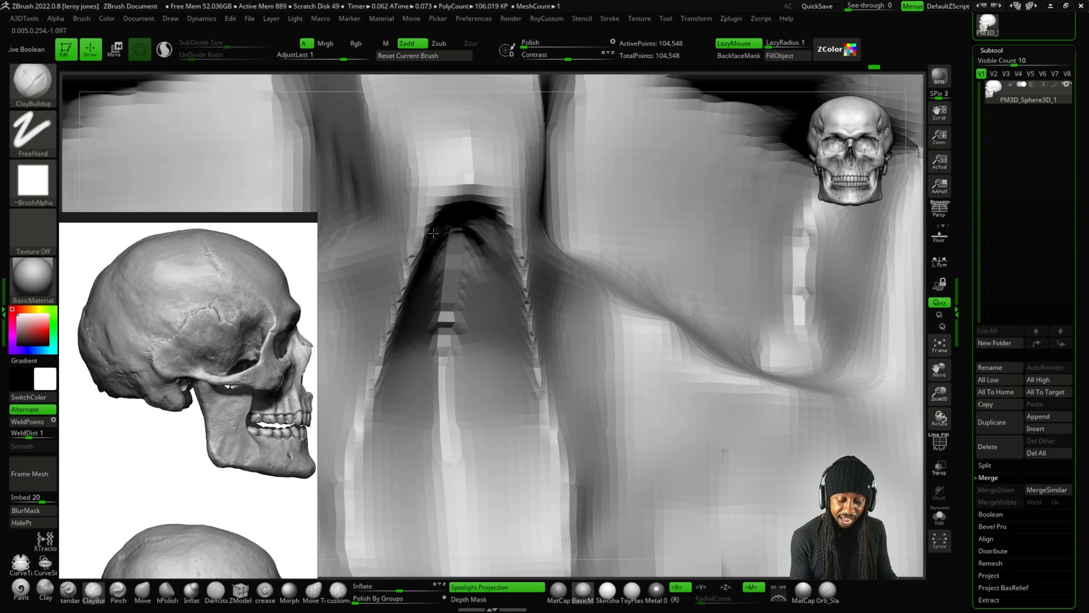
{"action": "left_click_drag", "start_coordinate": [490, 279], "coordinate": [454, 457]}
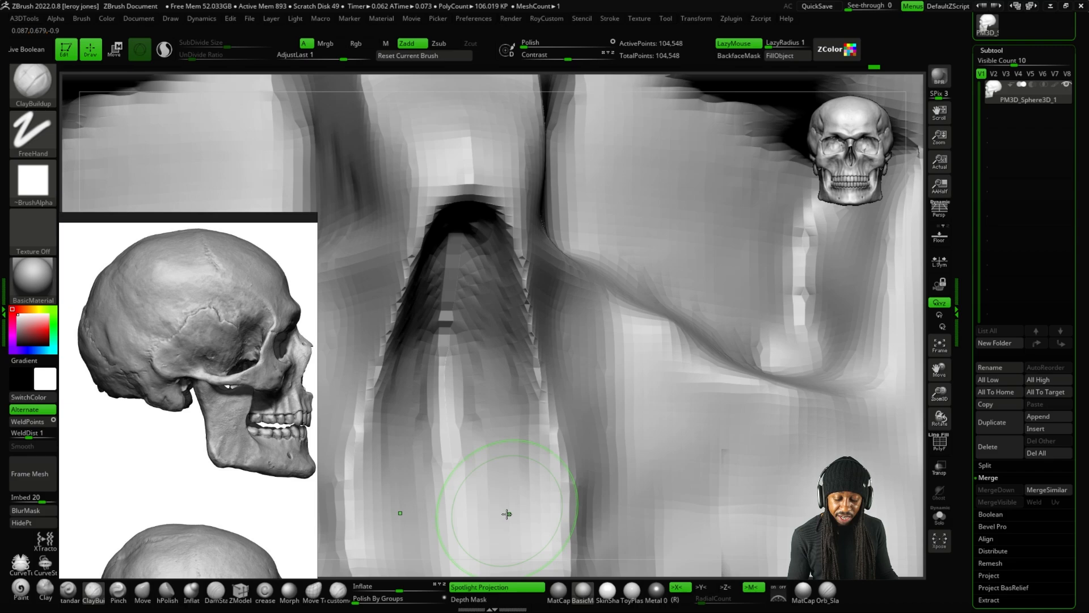
Carve the side edges and the floor of the nasal opening.
{"action": "right_click_drag", "start_coordinate": [506, 513], "coordinate": [731, 404], "text": "alt"}
{"action": "mouse_move", "coordinate": [751, 408]}
{"action": "left_mouse_down", "text": "alt"}
{"action": "mouse_move", "coordinate": [749, 244]}
{"action": "mouse_move", "coordinate": [591, 304]}
{"action": "left_mouse_up", "text": "alt"}
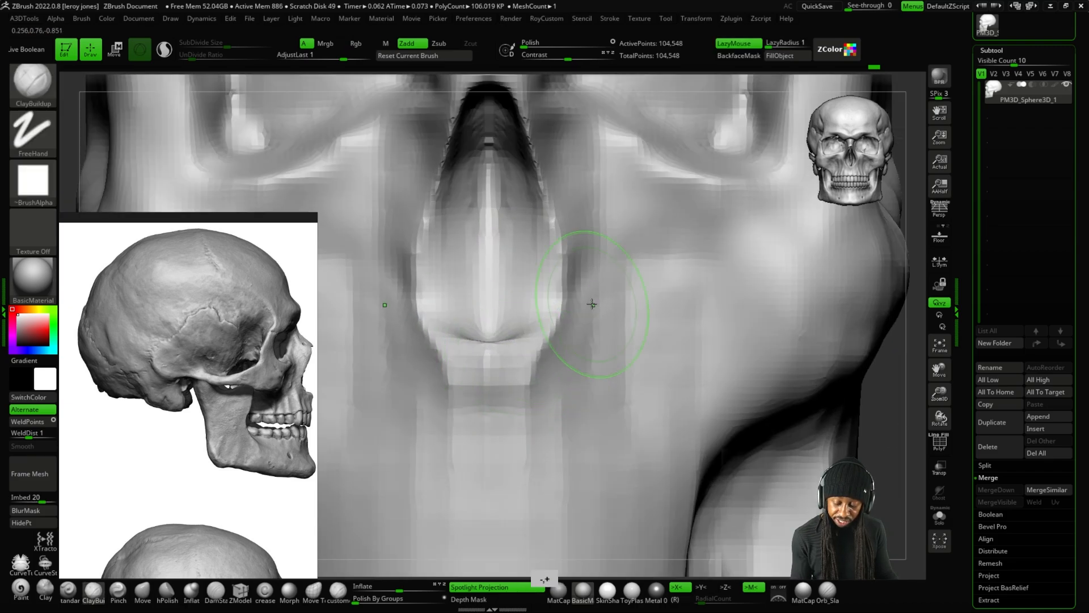
{"action": "right_click_drag", "start_coordinate": [590, 304], "coordinate": [571, 251], "text": "alt"}
{"action": "right_click_drag", "start_coordinate": [795, 301], "coordinate": [802, 407]}
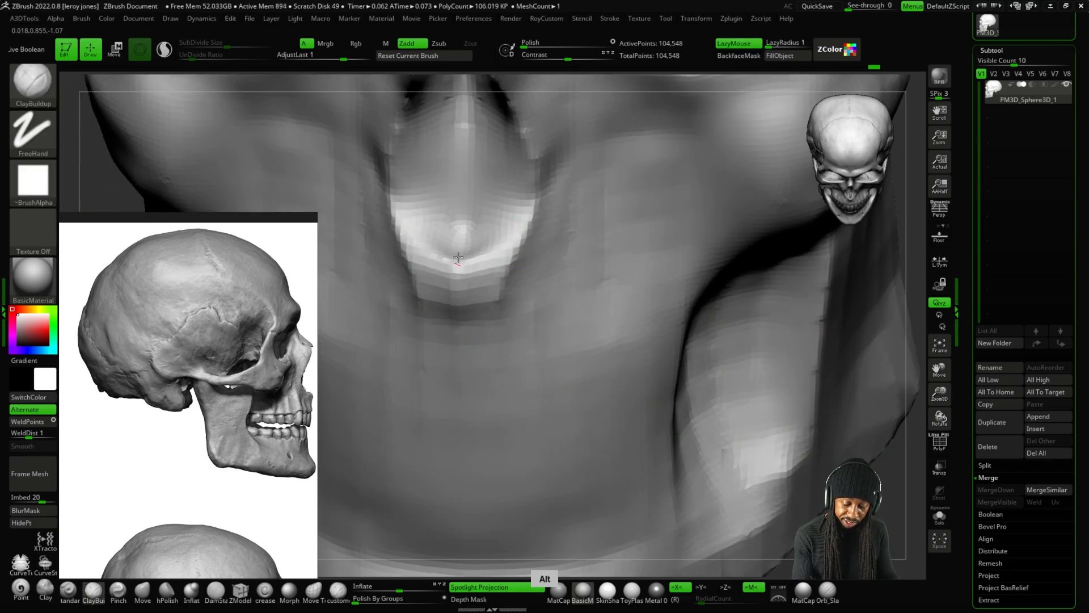
{"action": "right_click_drag", "start_coordinate": [457, 257], "coordinate": [465, 259], "text": "alt"}
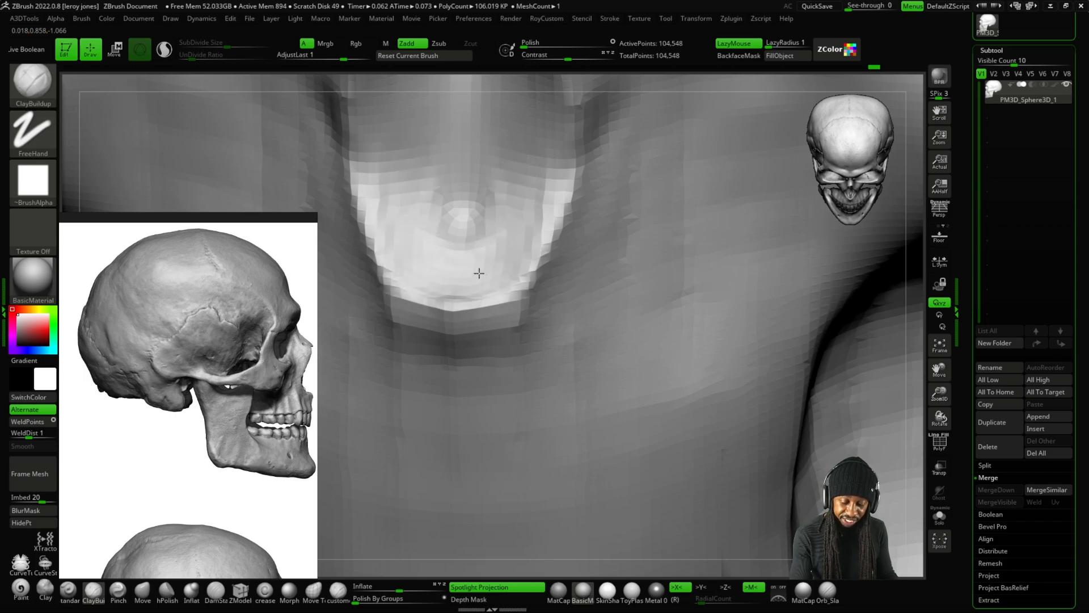
{"action": "right_click_drag", "start_coordinate": [388, 184], "coordinate": [385, 122], "text": "alt"}
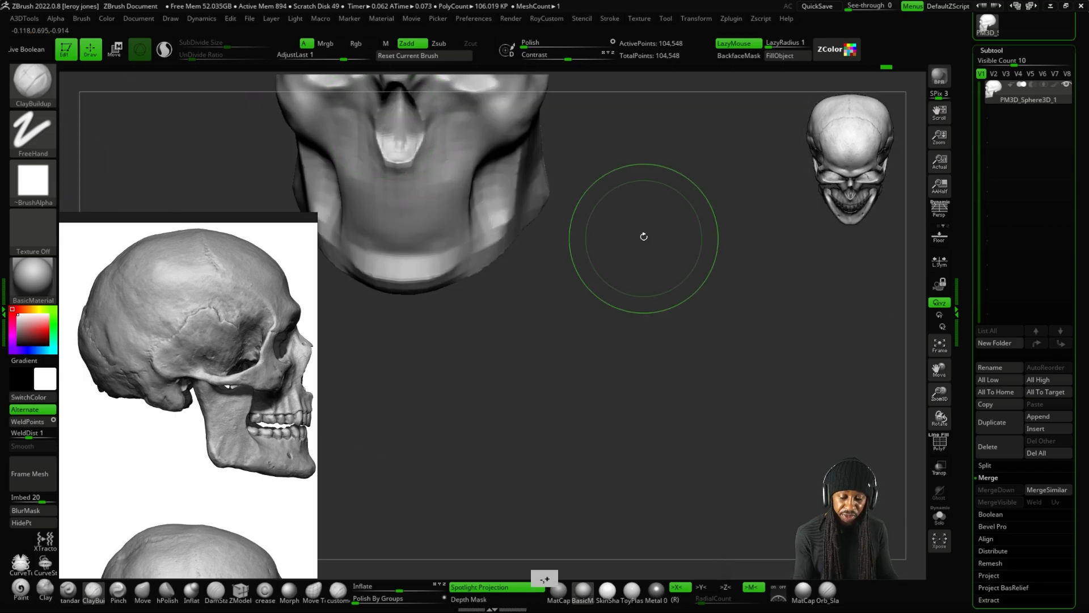
Deepen the nasal cavity beside the central ridge from its top down to the lower rim.
{"action": "right_click_drag", "start_coordinate": [649, 369], "coordinate": [697, 381]}
{"action": "mouse_move", "coordinate": [462, 311]}
{"action": "right_mouse_down", "text": "alt"}
{"action": "mouse_move", "coordinate": [494, 258]}
{"action": "mouse_move", "coordinate": [489, 227]}
{"action": "right_mouse_up", "text": "alt"}
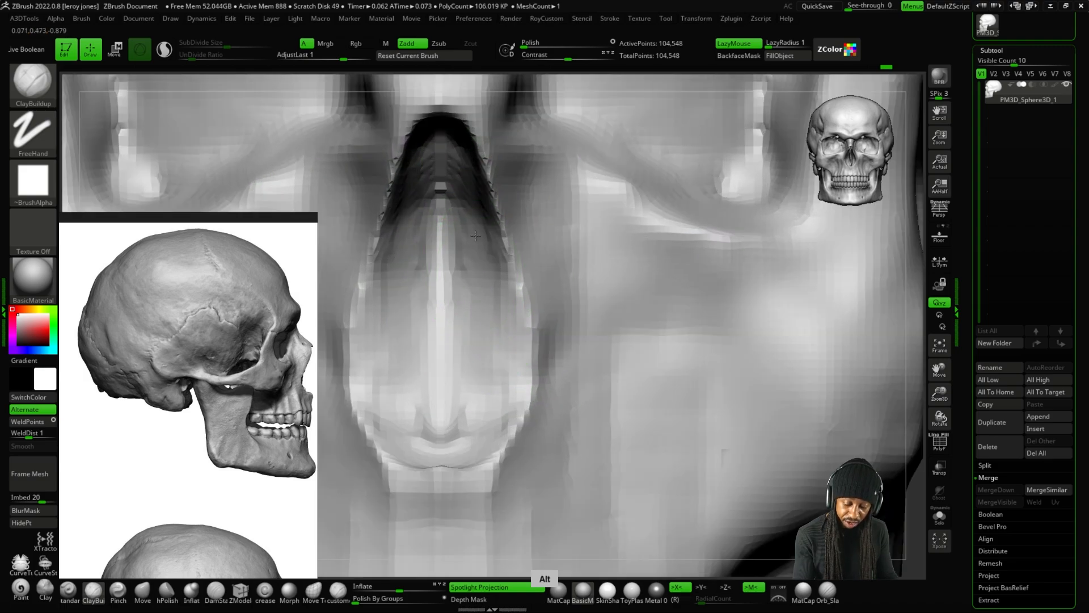
{"action": "mouse_move", "coordinate": [480, 227]}
{"action": "left_mouse_down", "text": "alt"}
{"action": "mouse_move", "coordinate": [492, 272]}
{"action": "mouse_move", "coordinate": [477, 436]}
{"action": "left_mouse_up", "text": "alt"}
{"action": "right_click_drag", "start_coordinate": [477, 434], "coordinate": [544, 408], "text": "alt"}
Examine the nasal opening and overall skull form from the front, the side and an angle.
{"action": "right_click_drag", "start_coordinate": [752, 377], "coordinate": [803, 385]}
{"action": "right_click_drag", "start_coordinate": [713, 380], "coordinate": [674, 301], "text": "alt"}
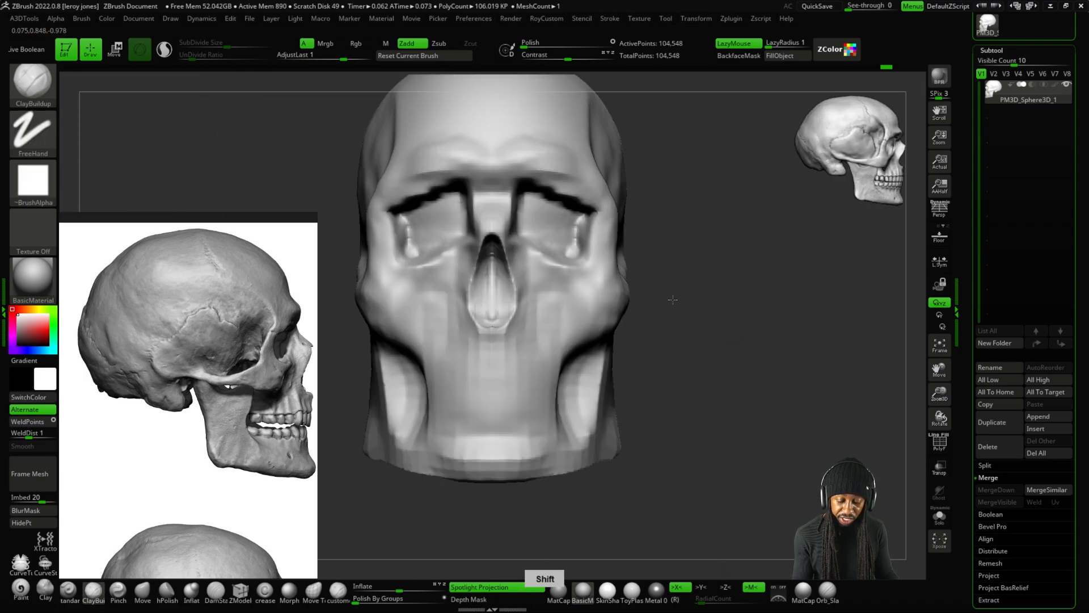
{"action": "right_click_drag", "start_coordinate": [714, 369], "coordinate": [713, 359], "text": "alt"}
{"action": "right_click_drag", "start_coordinate": [714, 359], "coordinate": [690, 354]}
{"action": "right_click_drag", "start_coordinate": [766, 383], "coordinate": [785, 389]}
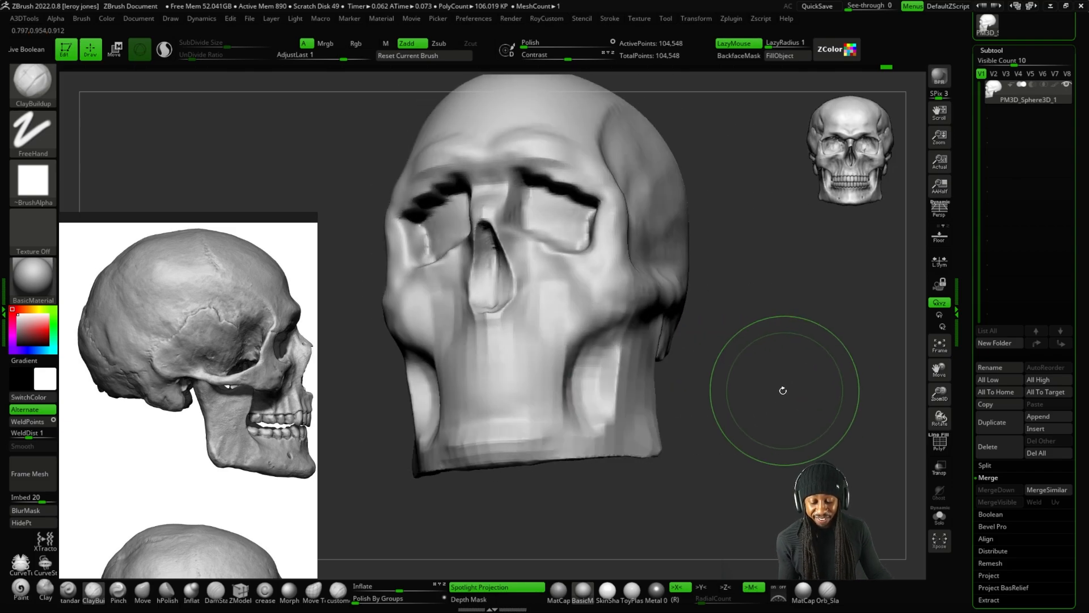
{"action": "right_click_drag", "start_coordinate": [712, 340], "coordinate": [727, 309], "text": "shift"}
{"action": "right_click_drag", "start_coordinate": [491, 409], "coordinate": [490, 451], "text": "alt"}
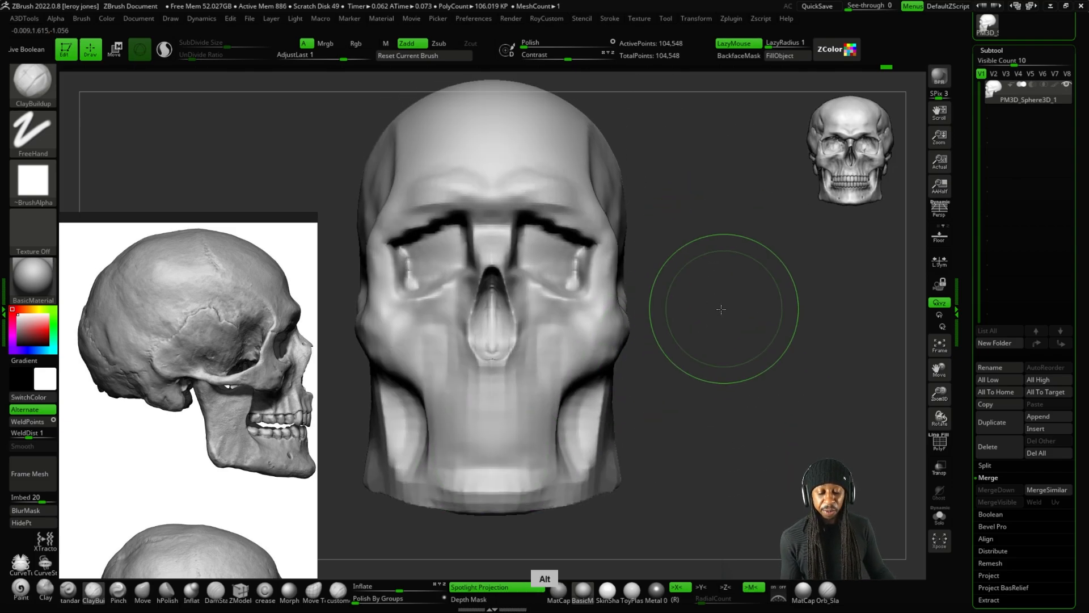
Open the ZRemesher settings in the skull's geometry options.
{"action": "right_click_drag", "start_coordinate": [722, 308], "coordinate": [728, 378]}
{"action": "key", "text": "minus"}
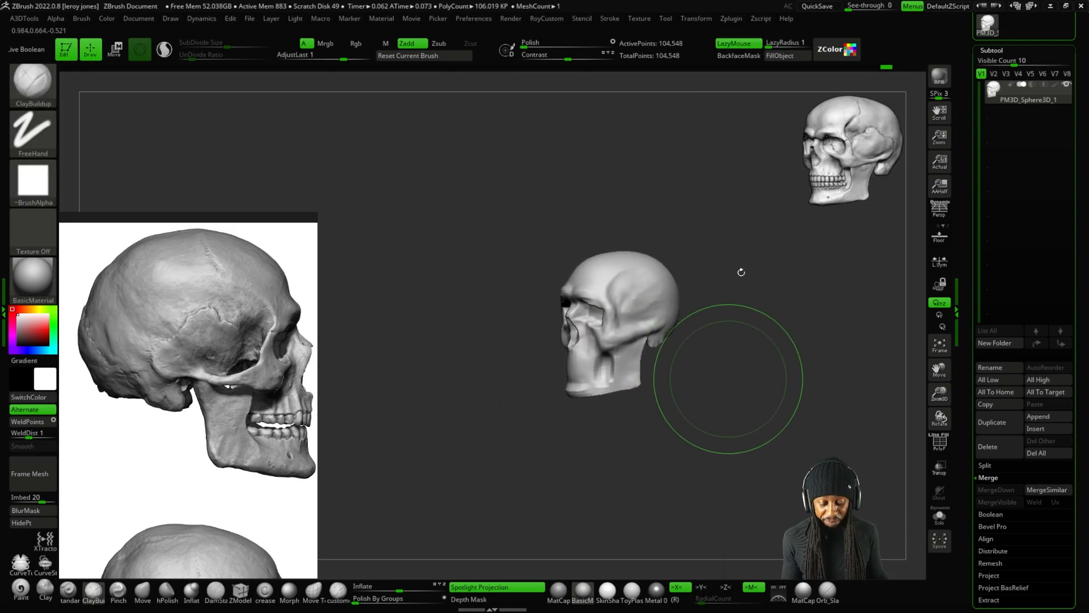
{"action": "key", "text": "plus"}
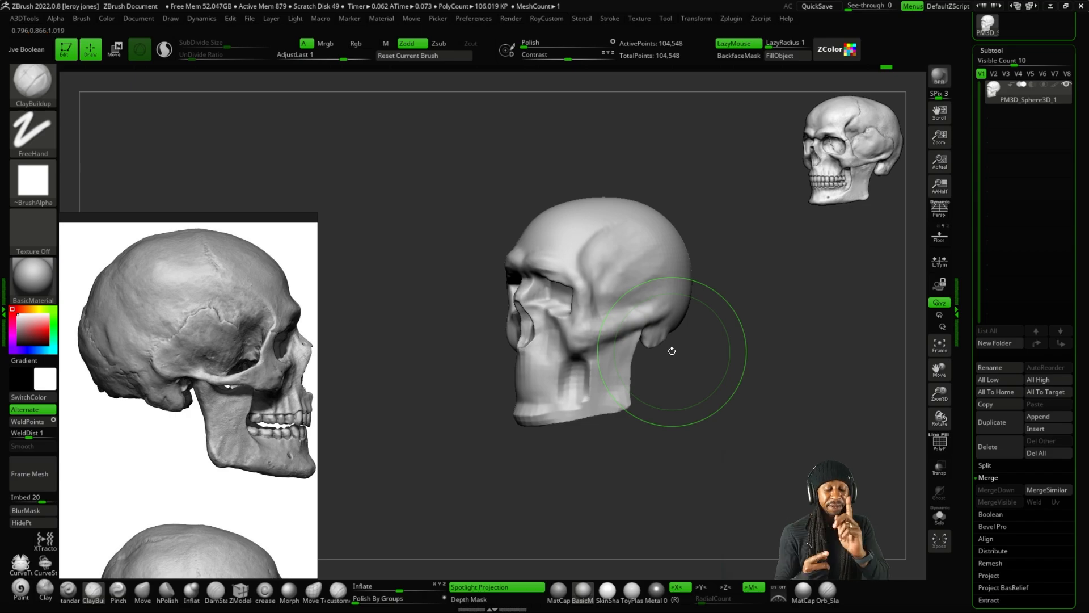
{"action": "right_click_drag", "start_coordinate": [696, 348], "coordinate": [714, 341]}
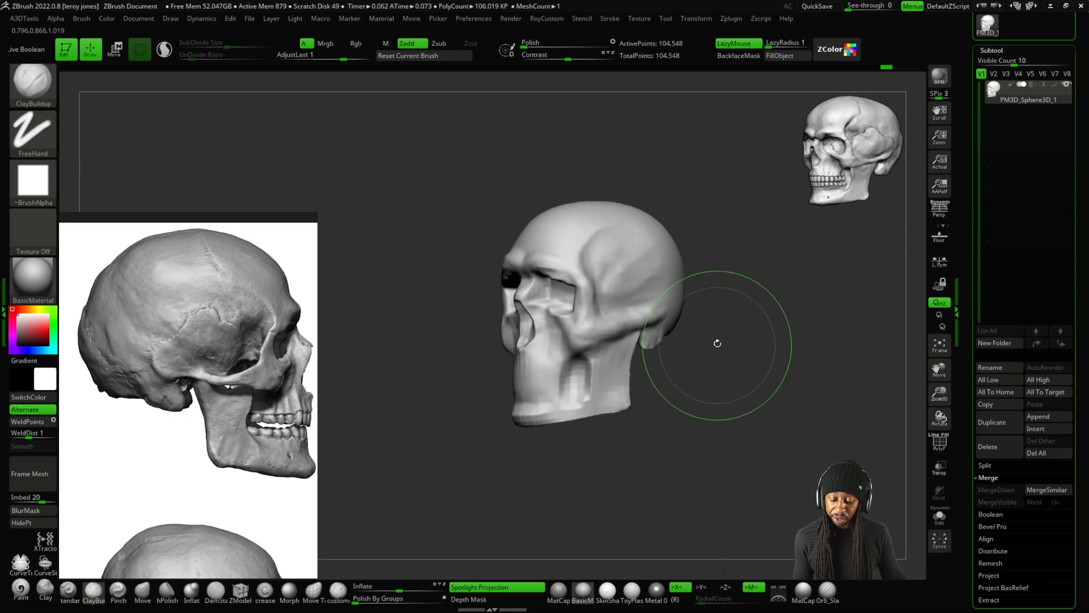
{"action": "key", "text": "alt+a"}
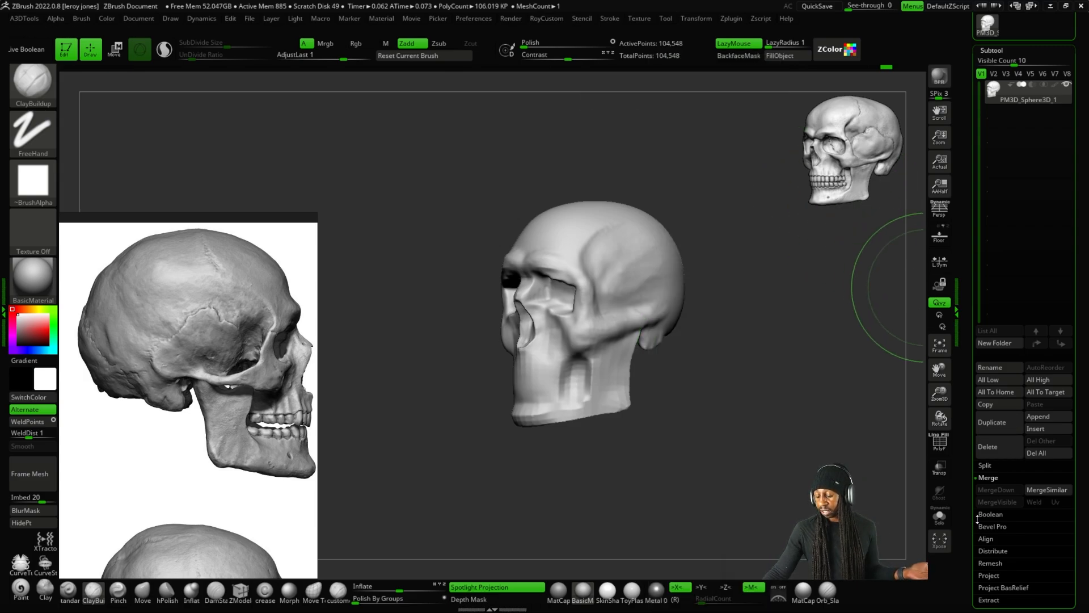
{"action": "scroll", "coordinate": [970, 514], "scroll_direction": "down", "scroll_amount": 5}
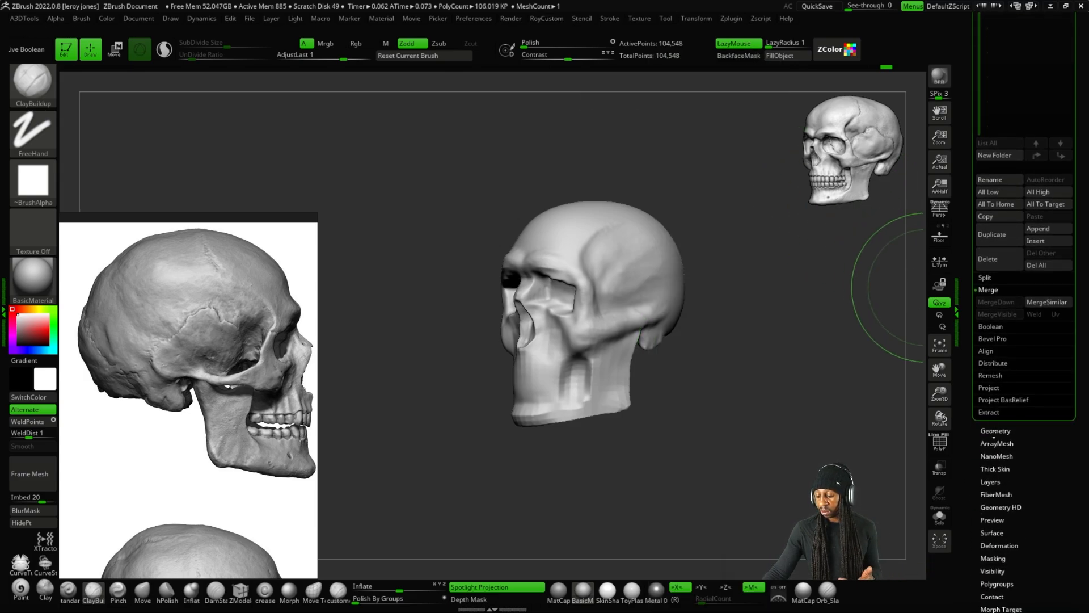
{"action": "left_click", "coordinate": [995, 431]}
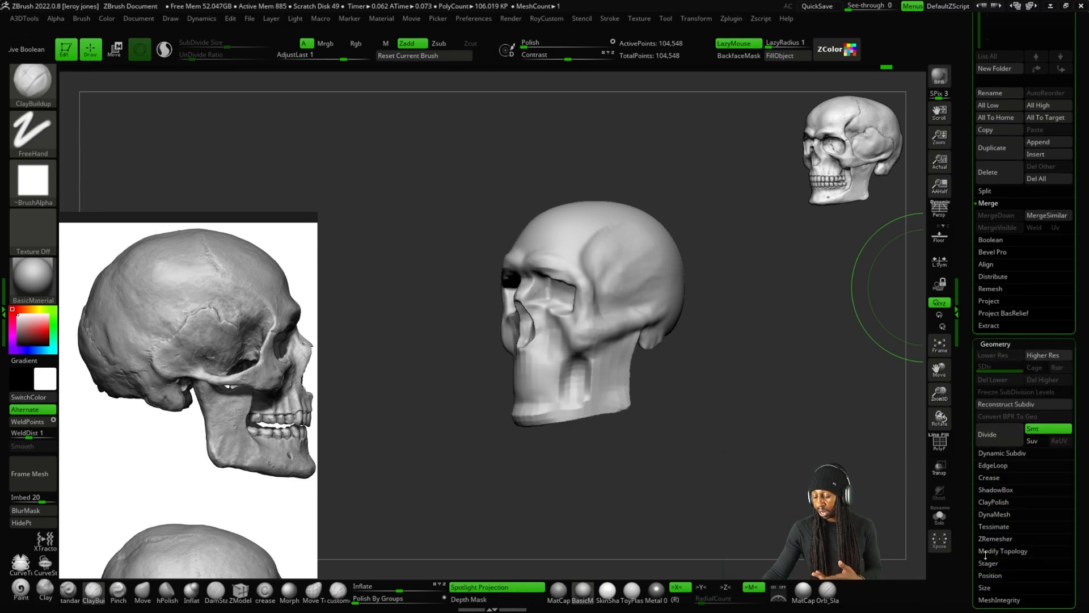
{"action": "left_click", "coordinate": [1006, 538]}
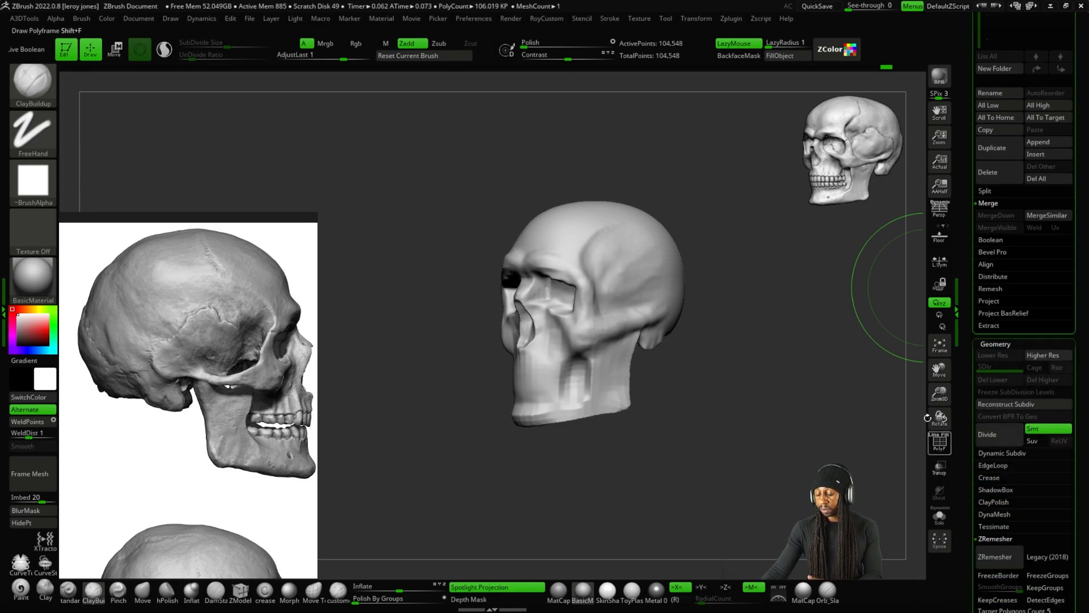
Remesh the skull with ZRemesher using a target polygons count of 1.
{"action": "key", "text": "alt+a"}
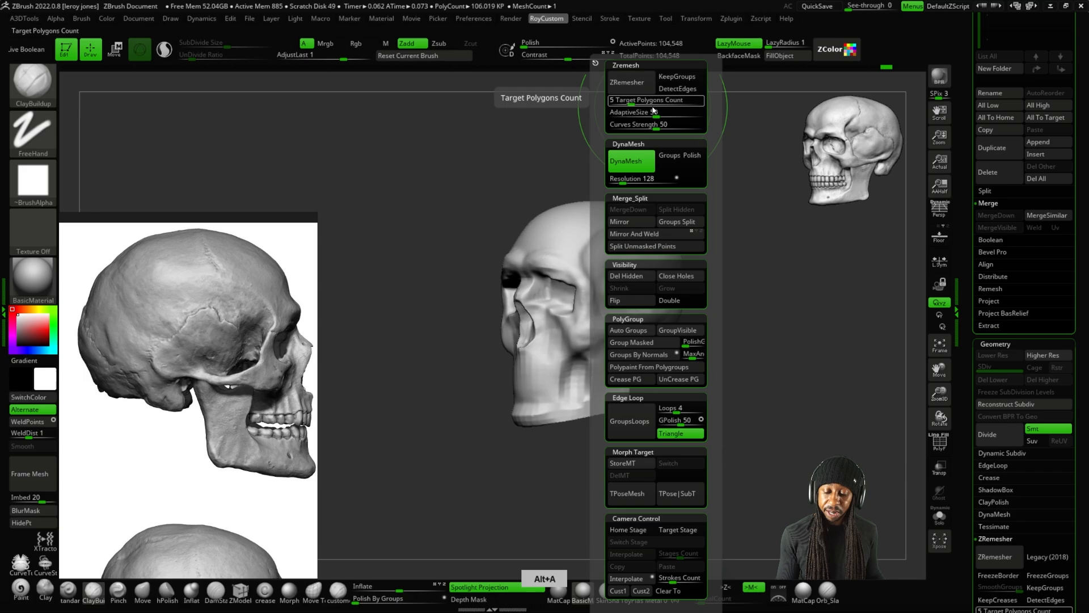
{"action": "left_click_drag", "start_coordinate": [640, 100], "coordinate": [644, 97]}
{"action": "type", "text": "1"}
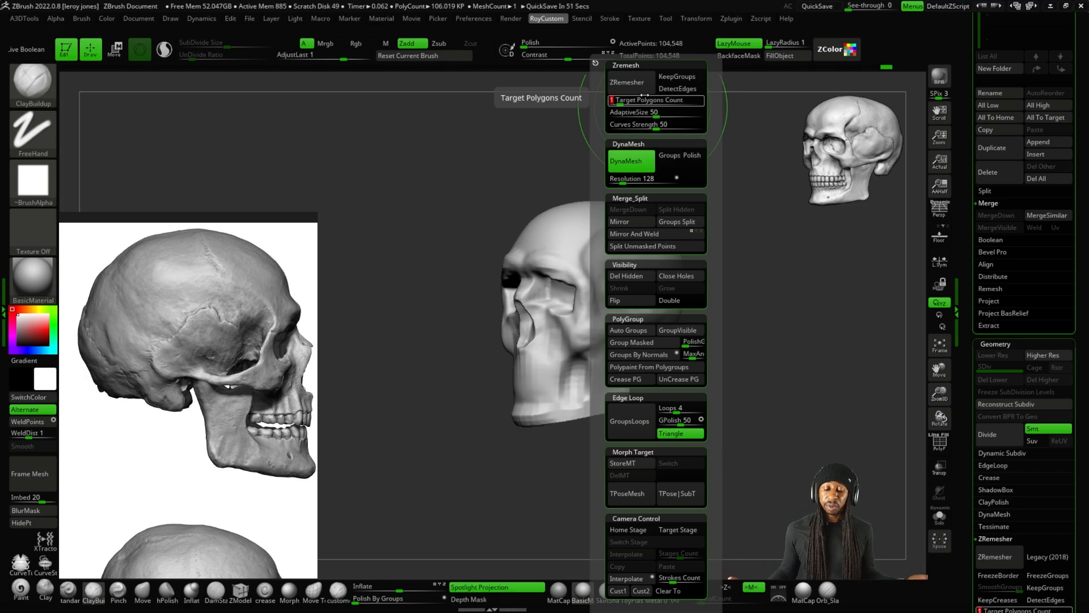
{"action": "key", "text": "Return"}
{"action": "left_click", "coordinate": [640, 79]}
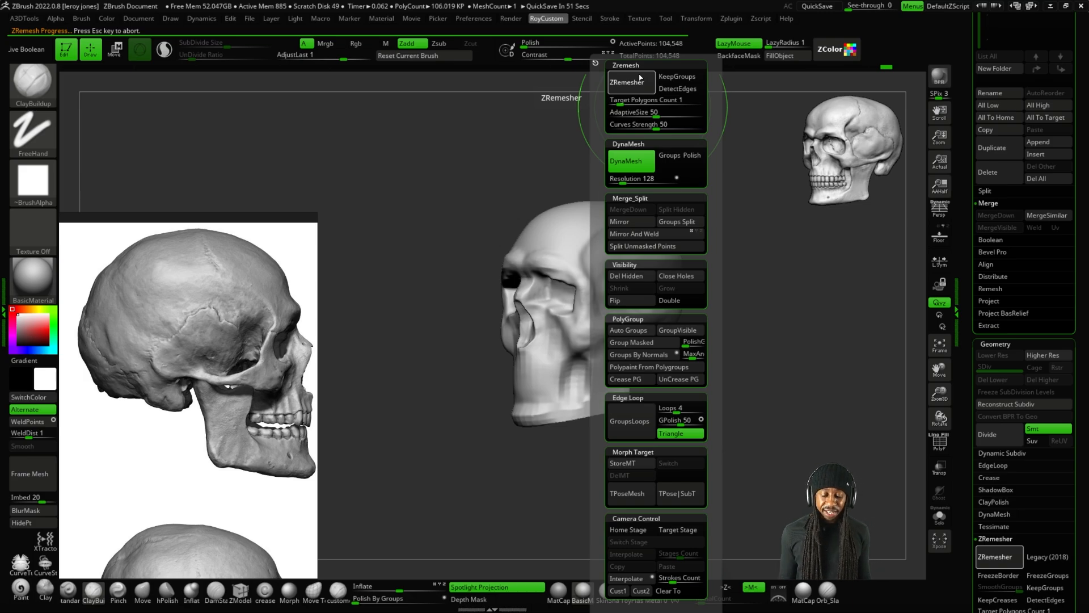
Examine the remeshed skull's form from the front, both close up and at a distance.
{"action": "left_click_drag", "start_coordinate": [763, 318], "coordinate": [545, 363], "text": "shift"}
{"action": "left_click_drag", "start_coordinate": [732, 291], "coordinate": [787, 286], "text": "alt"}
{"action": "left_click_drag", "start_coordinate": [787, 286], "coordinate": [746, 291]}
{"action": "key", "text": "minus"}
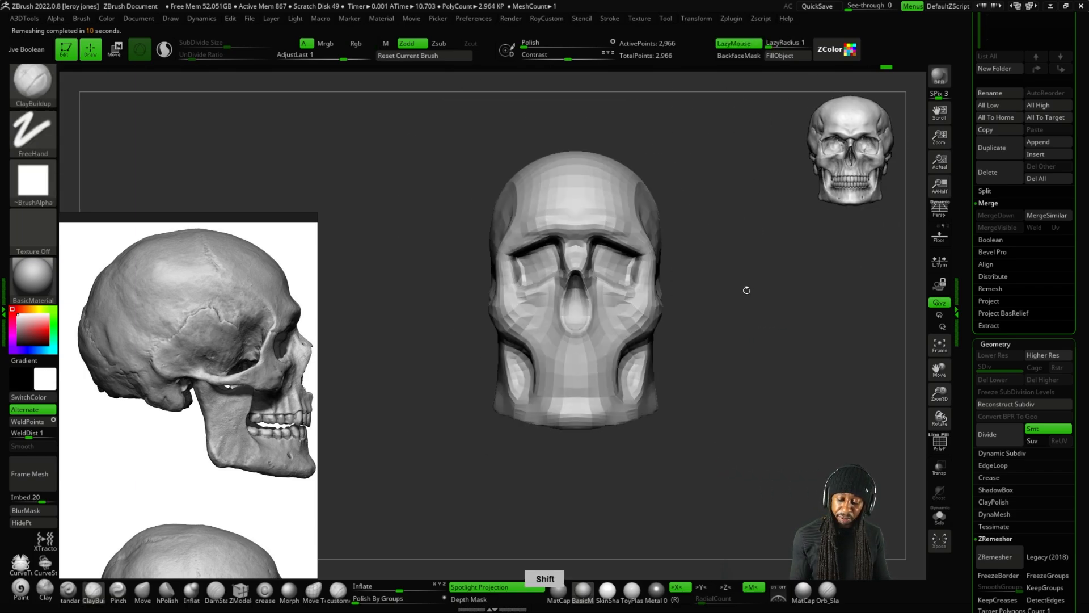
{"action": "key", "text": "plus"}
{"action": "key", "text": "plus"}
{"action": "key", "text": "plus"}
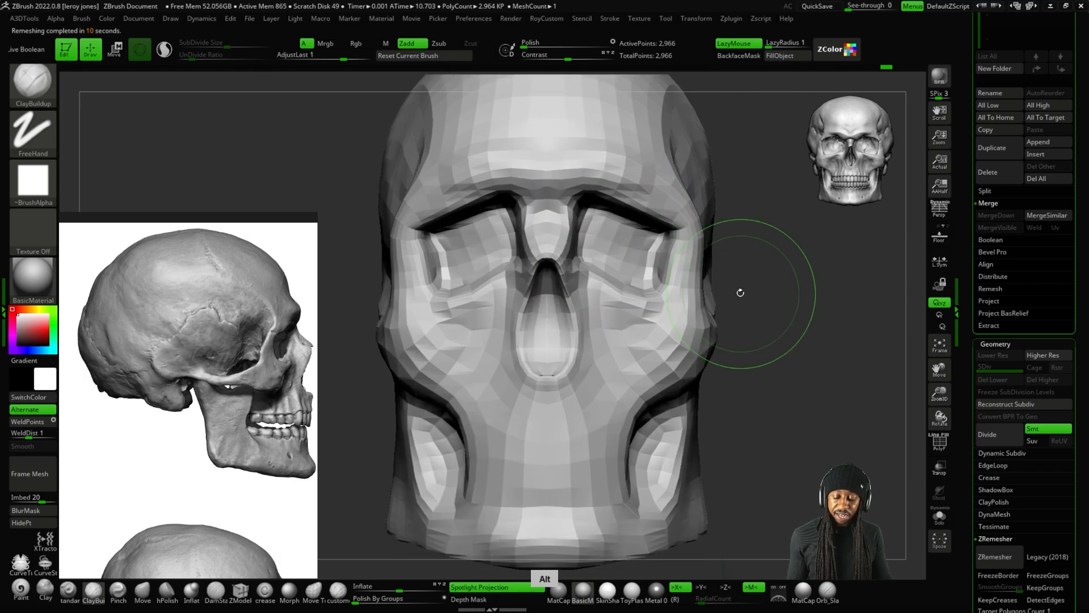
{"action": "key", "text": "minus"}
{"action": "key", "text": "minus"}
{"action": "left_click_drag", "start_coordinate": [723, 338], "coordinate": [744, 355]}
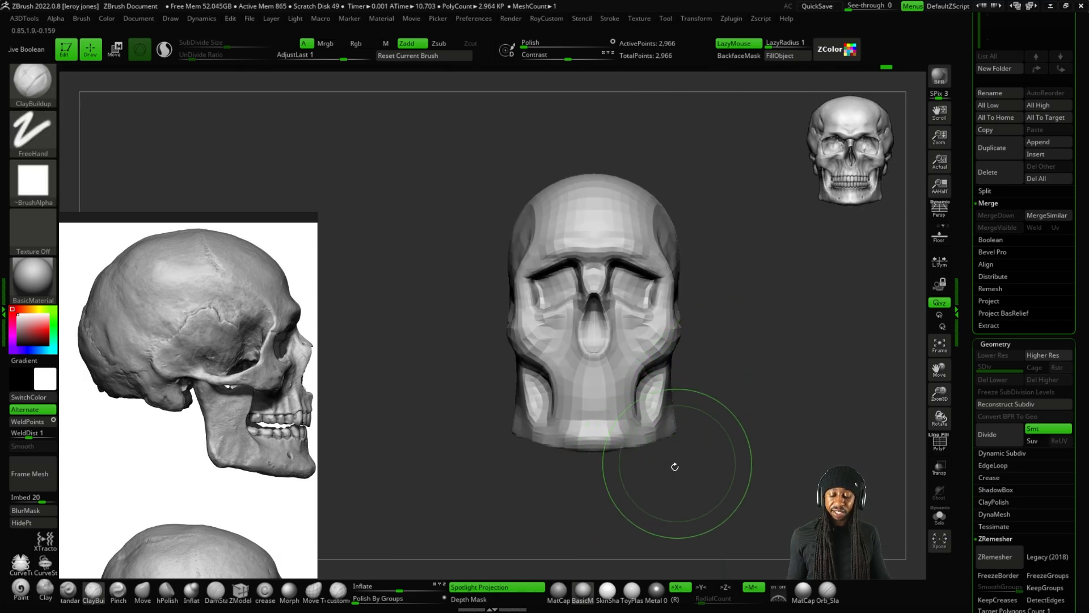
{"action": "key", "text": "plus"}
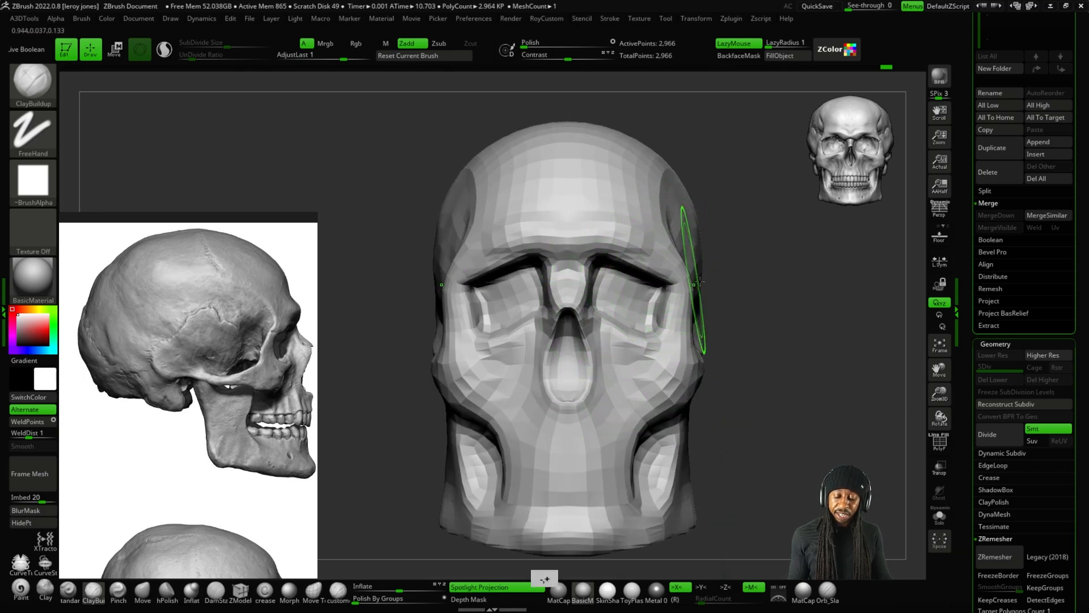
{"action": "left_click_drag", "start_coordinate": [709, 267], "coordinate": [754, 316]}
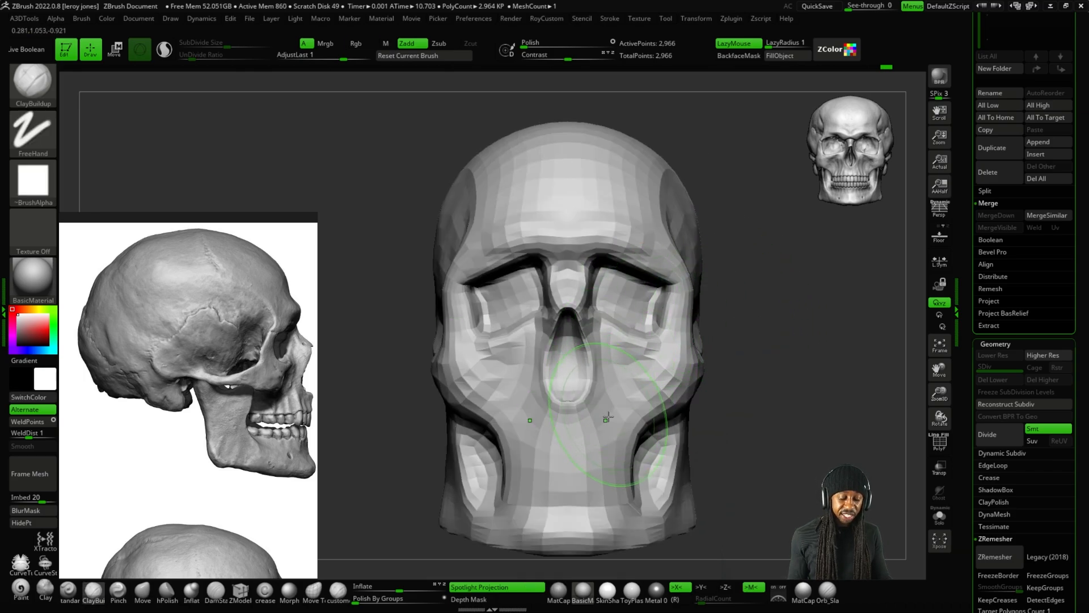
Reposition the reference board so the front-view skulls are shown beside the model.
{"action": "scroll", "coordinate": [182, 334], "scroll_direction": "down", "scroll_amount": 4}
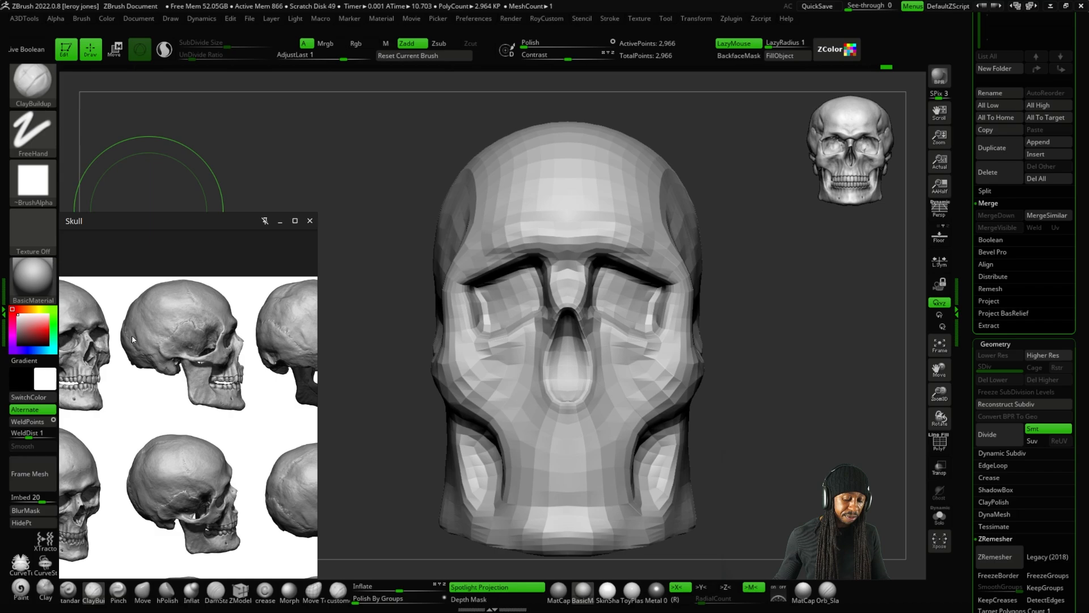
{"action": "mouse_move", "coordinate": [132, 335]}
{"action": "middle_mouse_down"}
{"action": "mouse_move", "coordinate": [297, 336]}
{"action": "mouse_move", "coordinate": [148, 341]}
{"action": "mouse_move", "coordinate": [197, 346]}
{"action": "middle_mouse_up"}
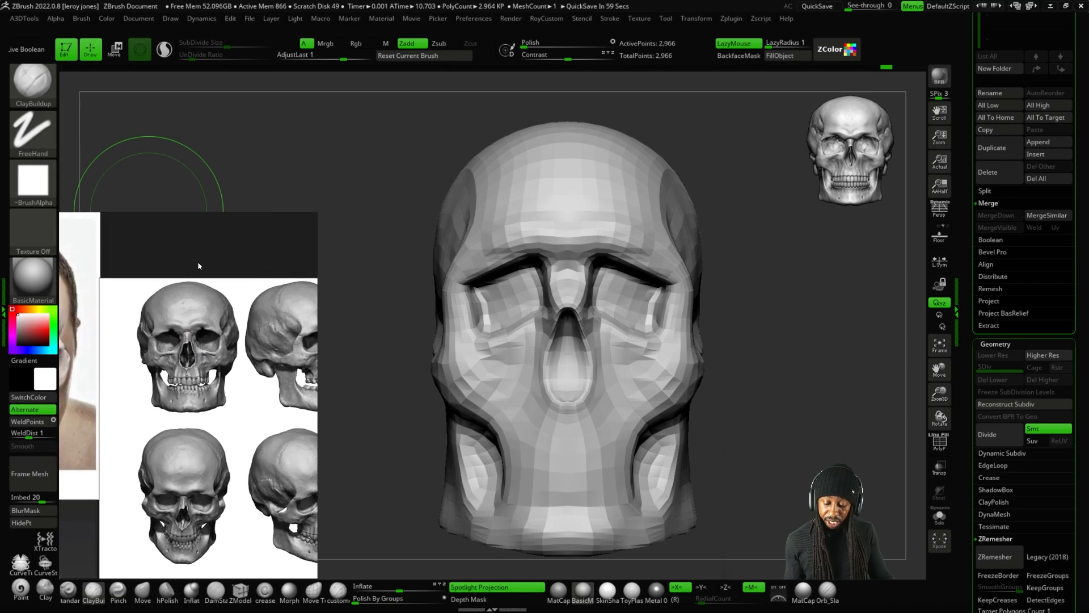
{"action": "scroll", "coordinate": [199, 266], "scroll_direction": "up", "scroll_amount": 2}
{"action": "scroll", "coordinate": [199, 266], "scroll_direction": "down", "scroll_amount": 1}
{"action": "mouse_move", "coordinate": [806, 295]}
{"action": "left_mouse_down"}
{"action": "mouse_move", "coordinate": [618, 301]}
{"action": "mouse_move", "coordinate": [786, 297]}
{"action": "left_mouse_up"}
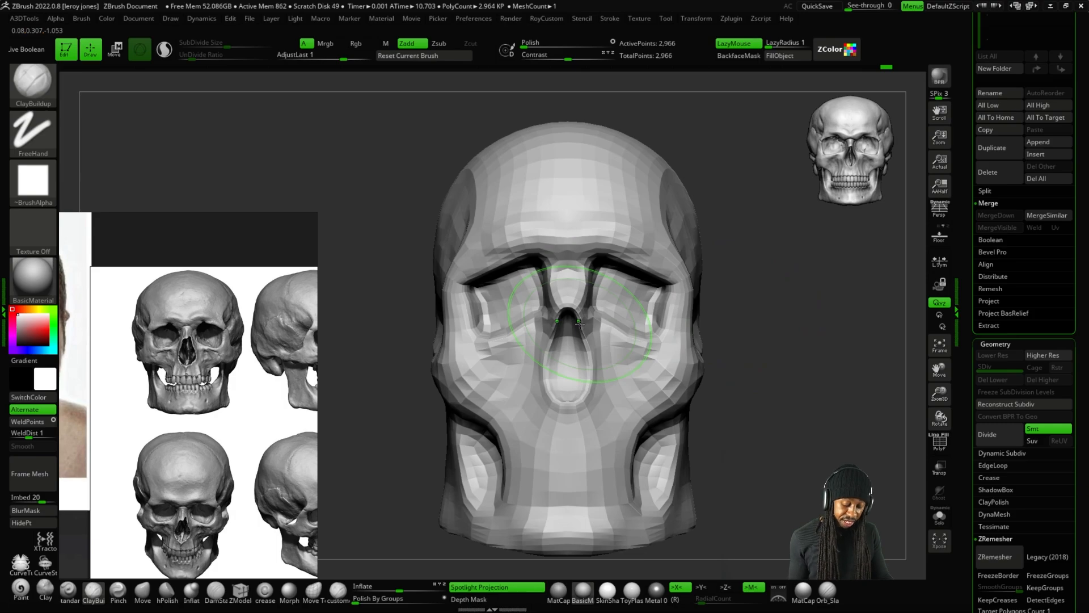
{"action": "right_click_drag", "start_coordinate": [579, 322], "coordinate": [560, 483]}
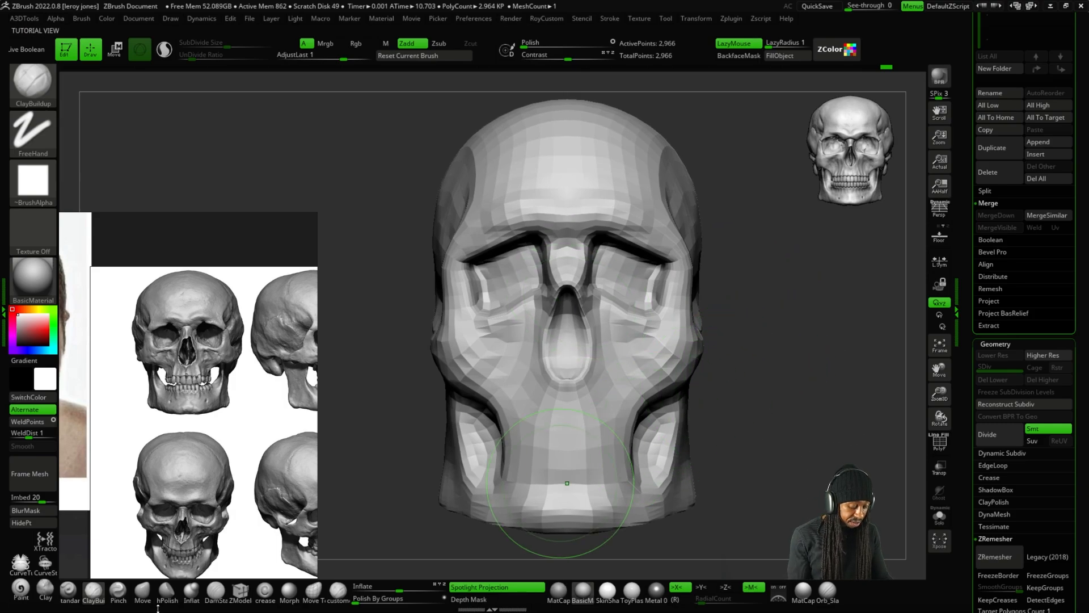
Shift the upper inner corners of the eye sockets toward the nasal bridge with the Move brush.
{"action": "left_click", "coordinate": [143, 596]}
{"action": "scroll", "coordinate": [588, 248], "scroll_direction": "up", "scroll_amount": 3}
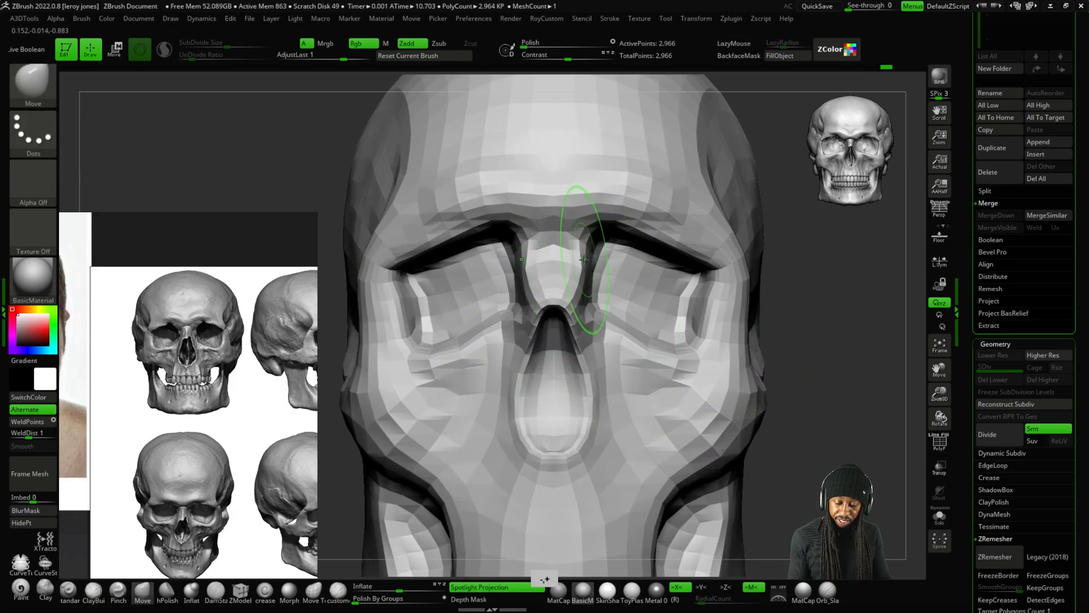
{"action": "scroll", "coordinate": [585, 260], "scroll_direction": "up", "scroll_amount": 2}
{"action": "scroll", "coordinate": [570, 277], "scroll_direction": "up", "scroll_amount": 2}
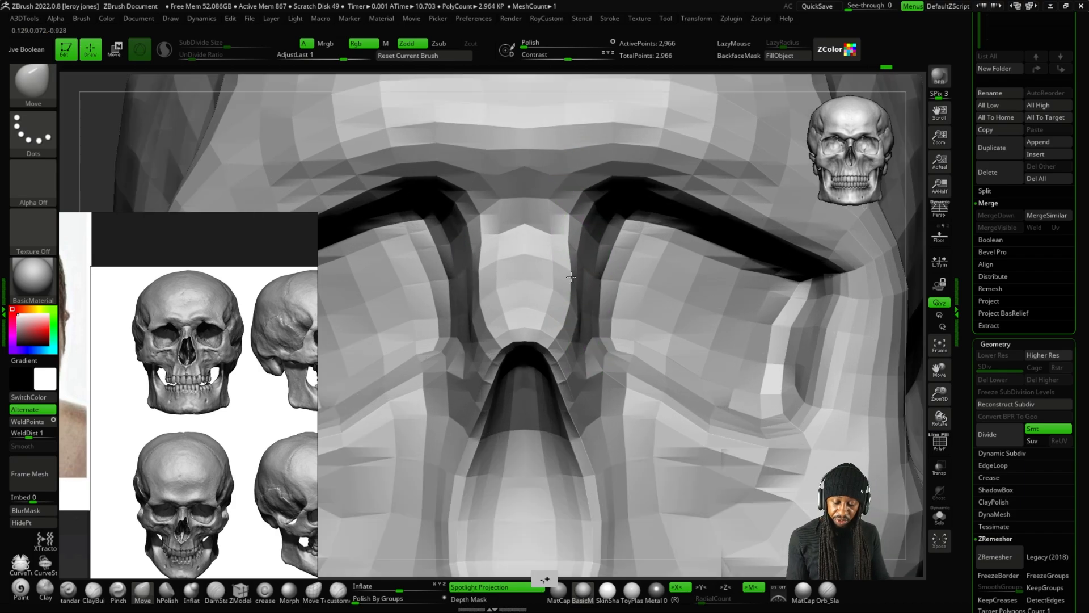
{"action": "scroll", "coordinate": [574, 276], "scroll_direction": "down", "scroll_amount": 3}
{"action": "left_click_drag", "start_coordinate": [641, 215], "coordinate": [605, 210]}
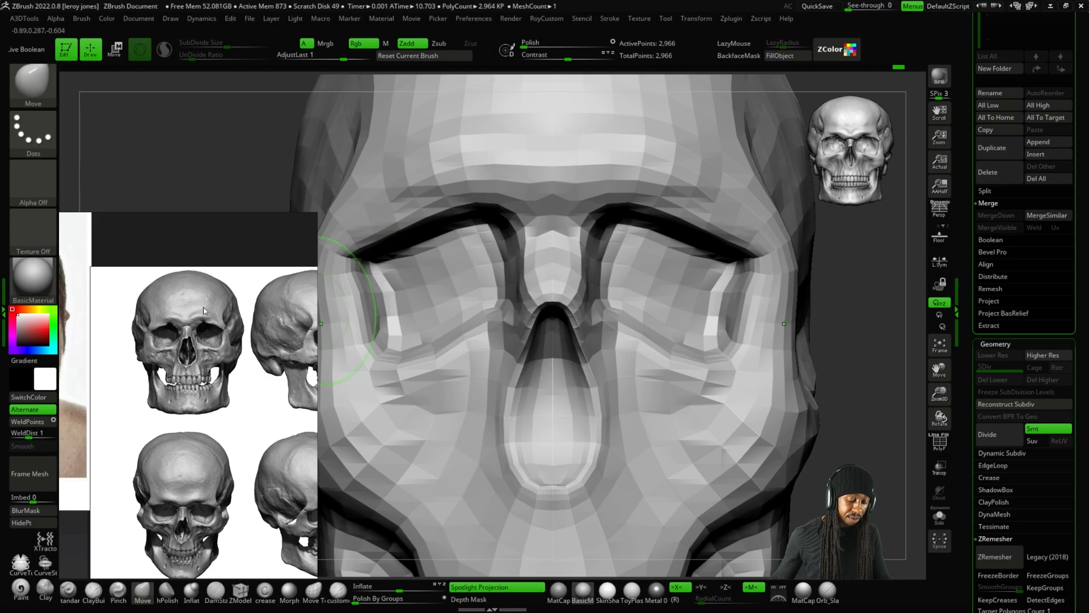
Enlarge the front-view skull in the reference and bring the model's nasal bridge up close.
{"action": "scroll", "coordinate": [203, 307], "scroll_direction": "up", "scroll_amount": 5}
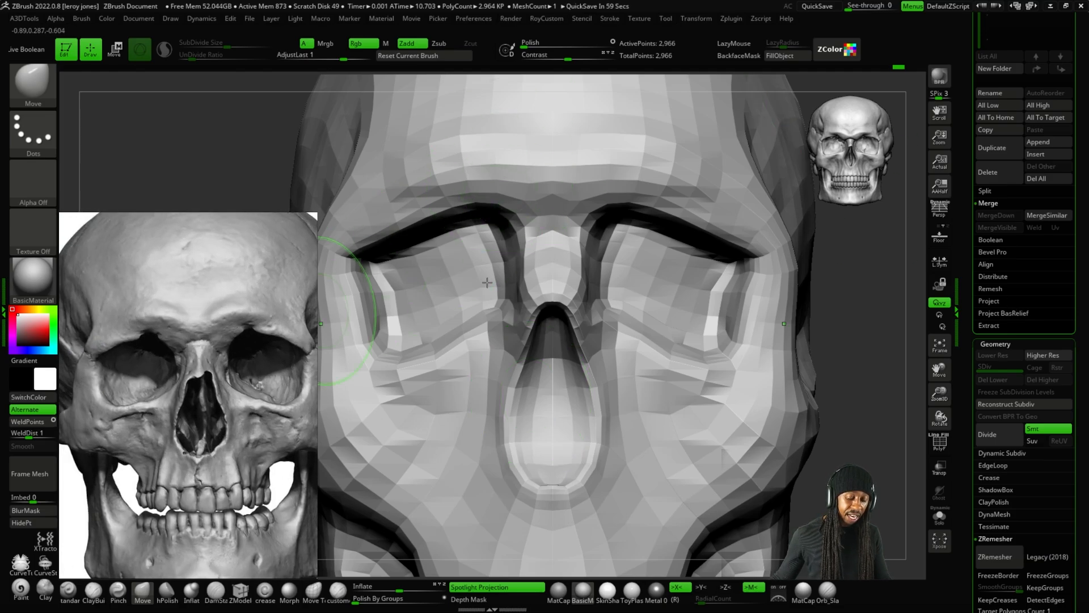
{"action": "left_click_drag", "start_coordinate": [813, 250], "coordinate": [682, 261]}
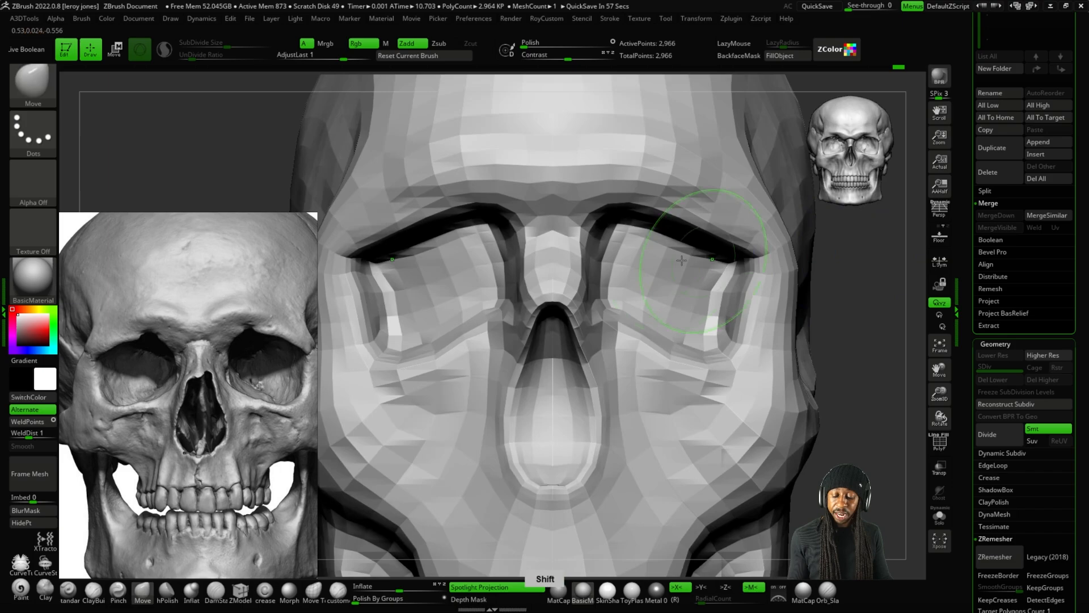
{"action": "key", "text": "equal"}
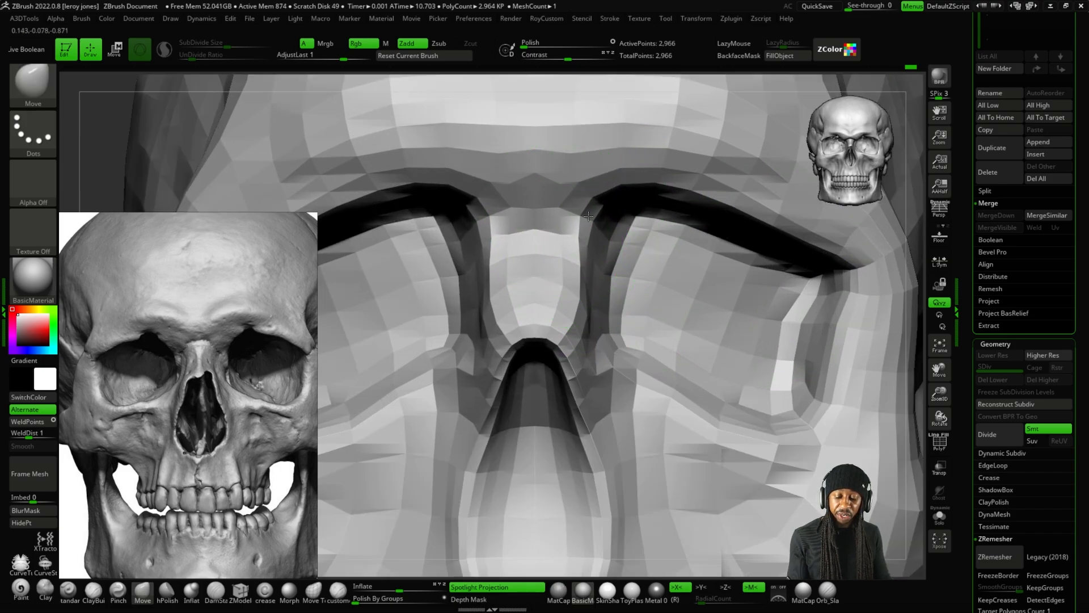
Draw a temporary curved annotation across the top of the nasal bridge and clear it.
{"action": "key", "text": "ctrl+F1"}
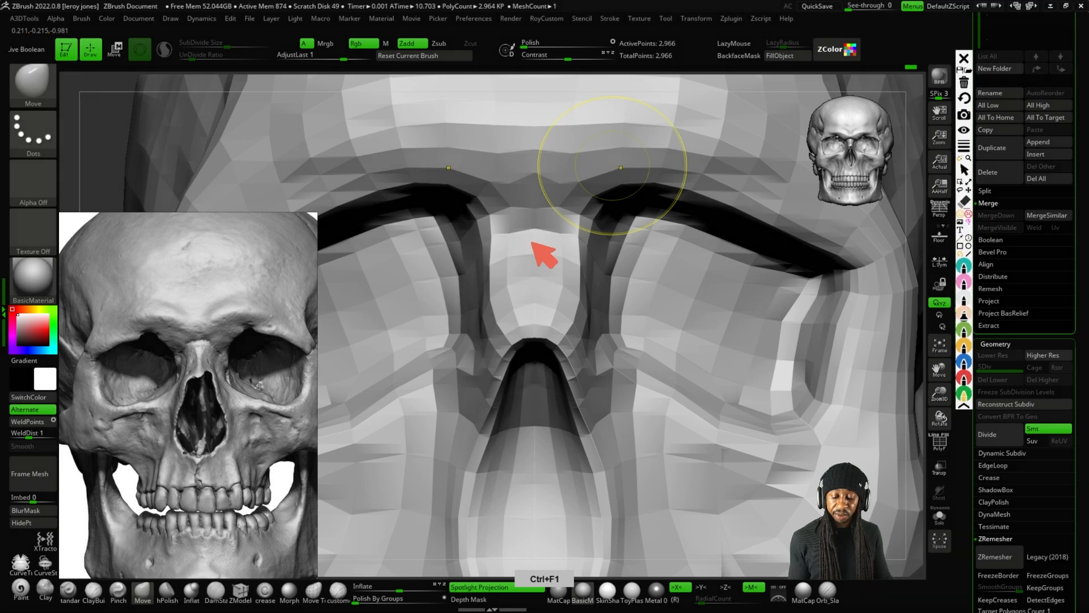
{"action": "left_click_drag", "start_coordinate": [489, 216], "coordinate": [631, 203]}
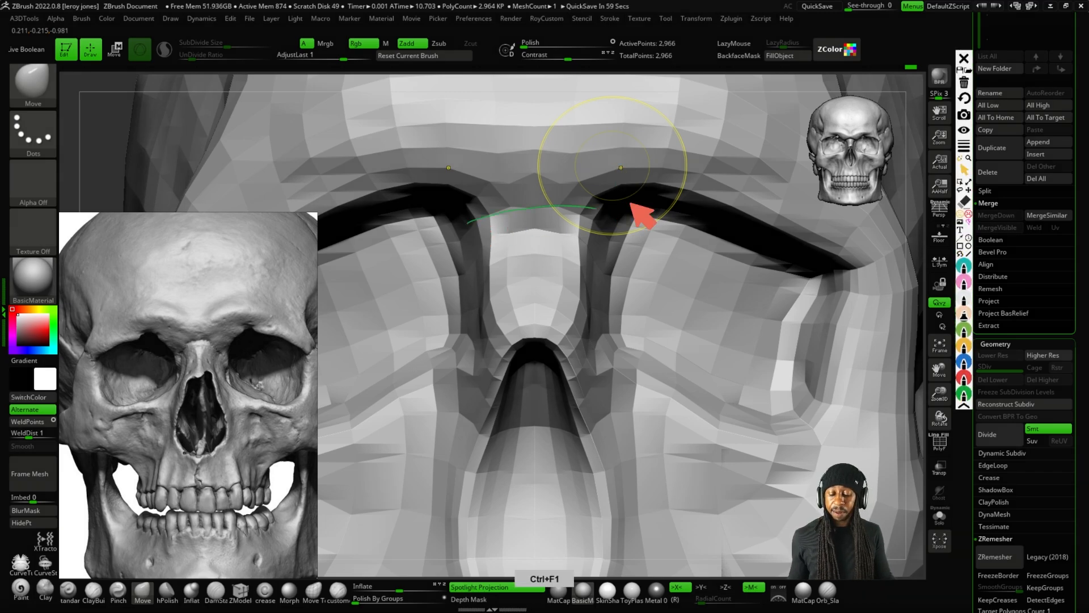
{"action": "key", "text": "Escape"}
Examine the nasal bridge and brow transition close up from the front and the side.
{"action": "key", "text": "plus"}
{"action": "key", "text": "plus"}
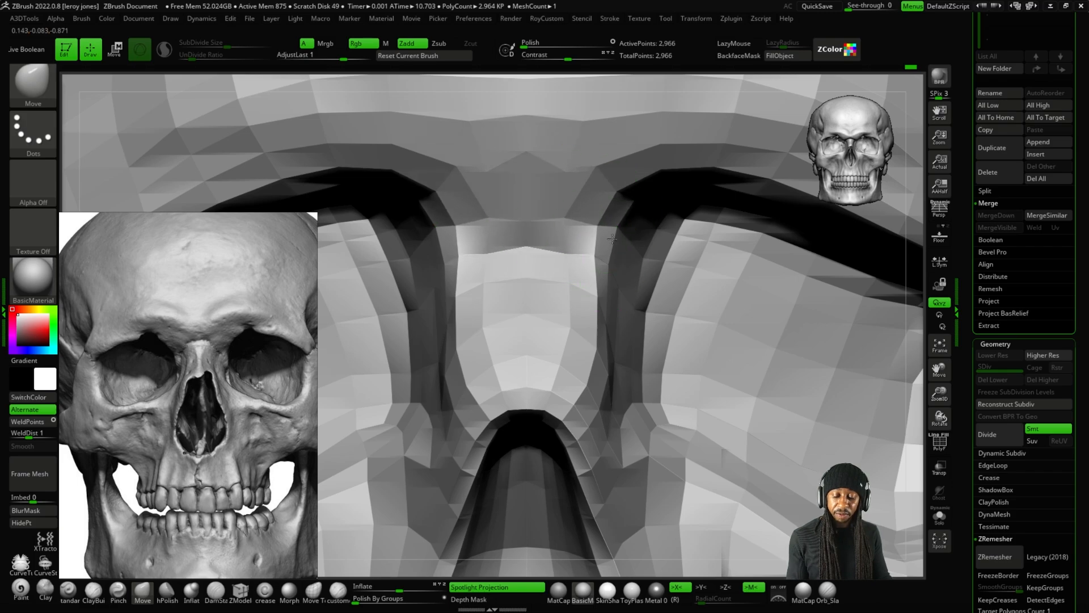
{"action": "key", "text": "minus"}
{"action": "key", "text": "minus"}
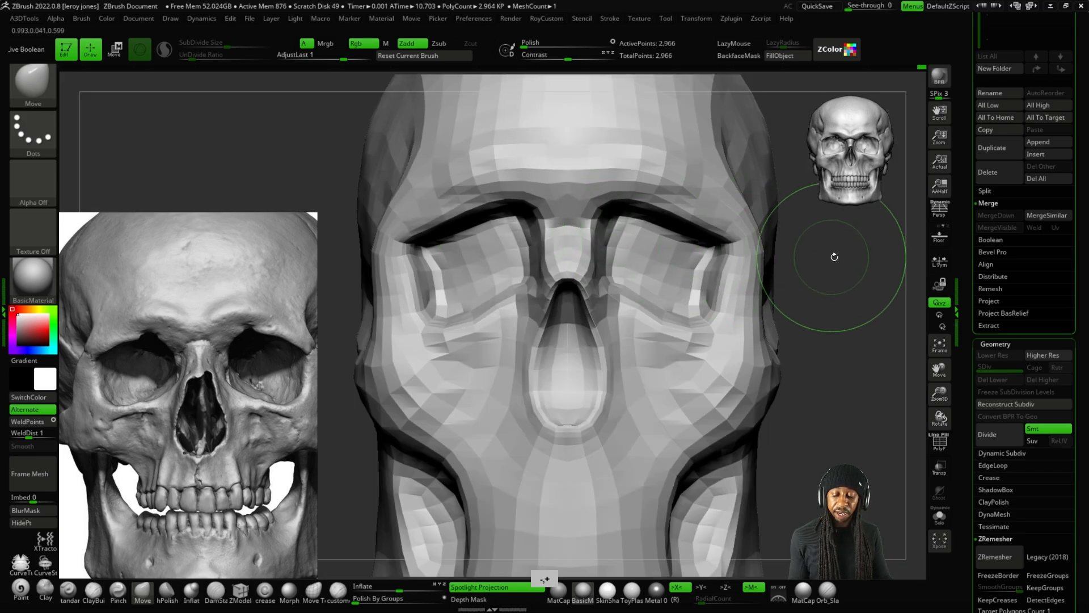
{"action": "left_click_drag", "start_coordinate": [833, 257], "coordinate": [897, 265]}
{"action": "key", "text": "plus"}
{"action": "key", "text": "plus"}
{"action": "key", "text": "plus"}
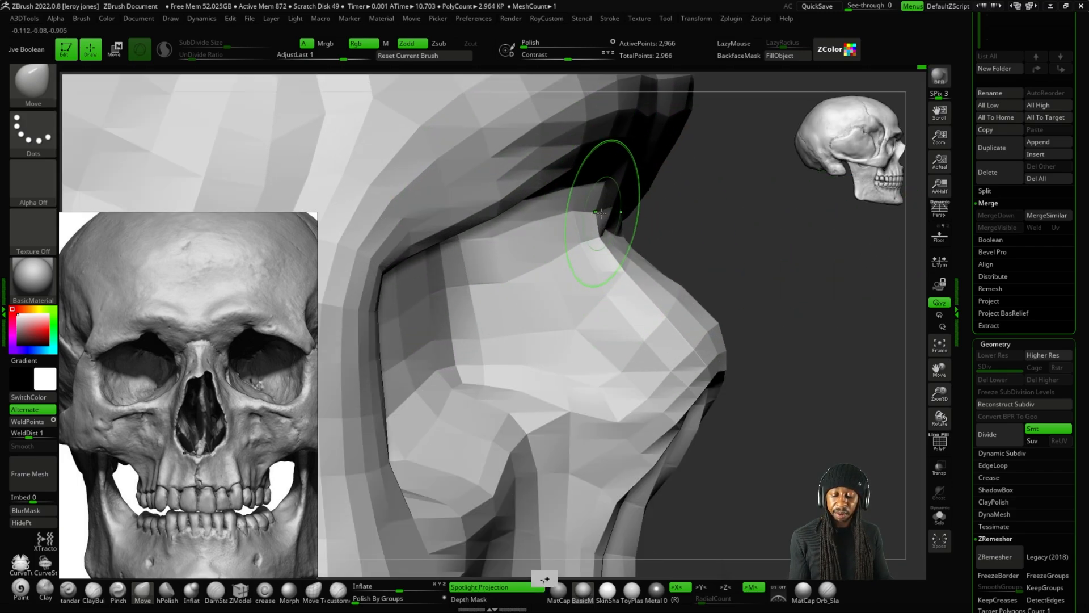
{"action": "key", "text": "minus"}
{"action": "left_click_drag", "start_coordinate": [719, 236], "coordinate": [695, 241], "text": "shift"}
{"action": "key", "text": "minus"}
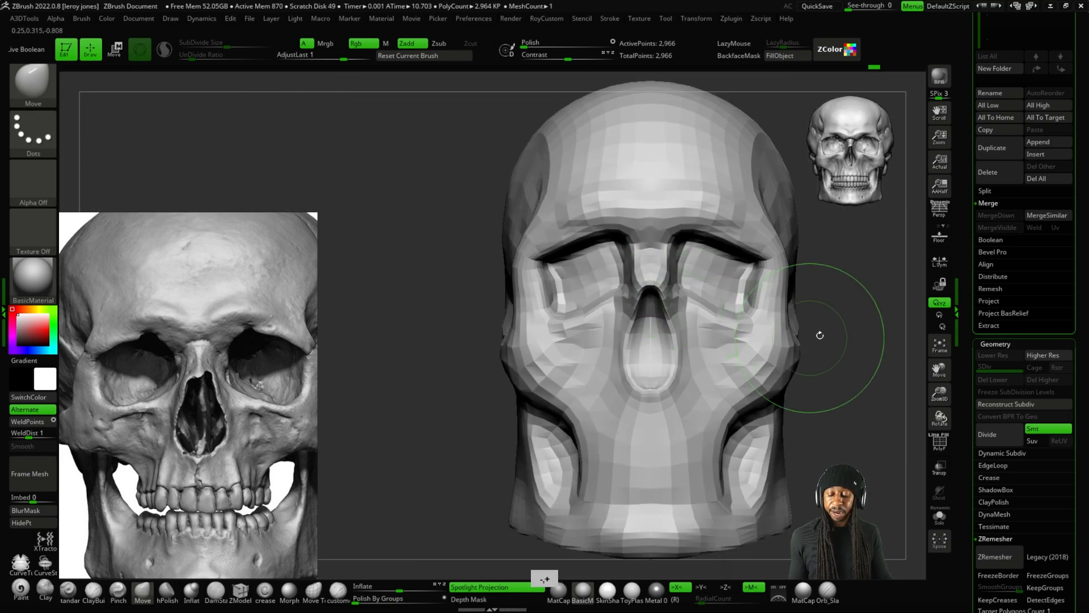
Refine the profile of the nasal bridge from the side view.
{"action": "left_click_drag", "start_coordinate": [820, 335], "coordinate": [790, 348], "text": "shift"}
{"action": "left_click_drag", "start_coordinate": [536, 446], "coordinate": [502, 443]}
{"action": "key", "text": "plus"}
{"action": "key", "text": "plus"}
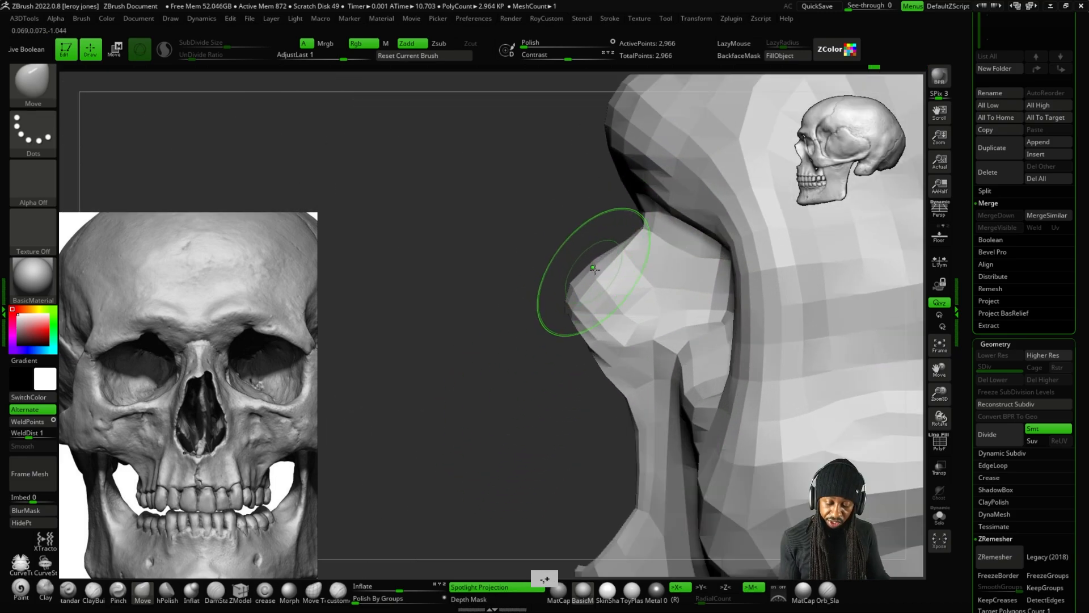
{"action": "left_click_drag", "start_coordinate": [564, 272], "coordinate": [611, 263]}
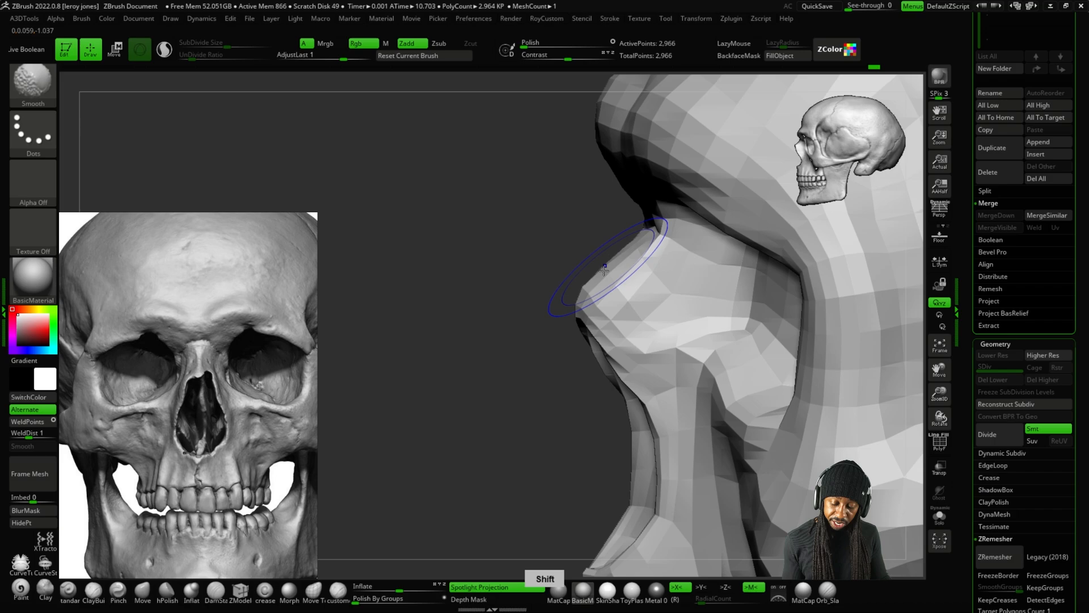
Check the nasal bridge and eye sockets from the front against the front-view reference.
{"action": "key", "text": "minus"}
{"action": "key", "text": "minus"}
{"action": "left_click_drag", "start_coordinate": [543, 382], "coordinate": [603, 381], "text": "shift"}
{"action": "key", "text": "plus"}
{"action": "key", "text": "plus"}
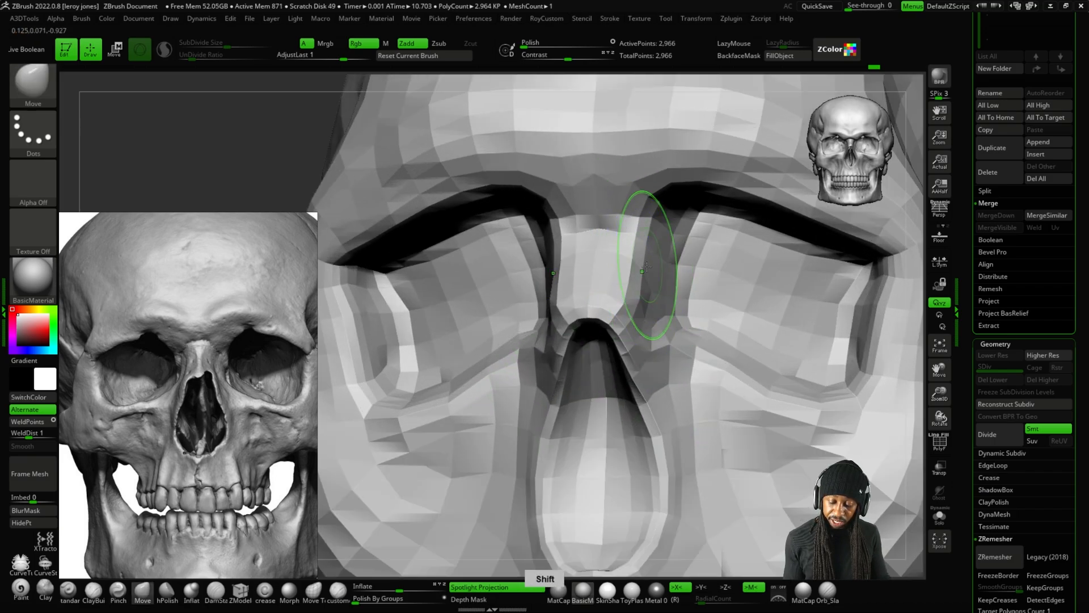
{"action": "scroll", "coordinate": [627, 193], "scroll_direction": "down", "scroll_amount": 5}
{"action": "mouse_move", "coordinate": [790, 291]}
{"action": "left_mouse_down"}
{"action": "mouse_move", "coordinate": [867, 306]}
{"action": "mouse_move", "coordinate": [793, 312]}
{"action": "mouse_move", "coordinate": [821, 329]}
{"action": "mouse_move", "coordinate": [772, 278]}
{"action": "left_mouse_up"}
{"action": "key", "text": "equal"}
{"action": "key", "text": "equal"}
{"action": "key", "text": "equal"}
{"action": "key", "text": "equal"}
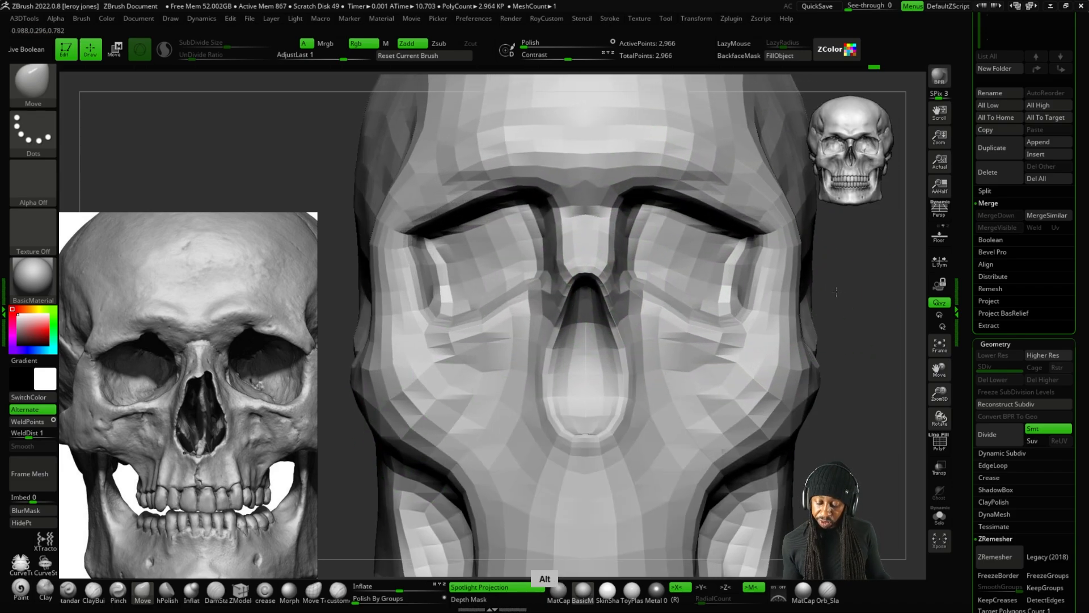
Reshape the nasal opening from the front with the Move brush, broadening its lower part to follow the front-view reference.
{"action": "key", "text": "equal"}
{"action": "key", "text": "equal"}
{"action": "key", "text": "equal"}
{"action": "key", "text": "equal"}
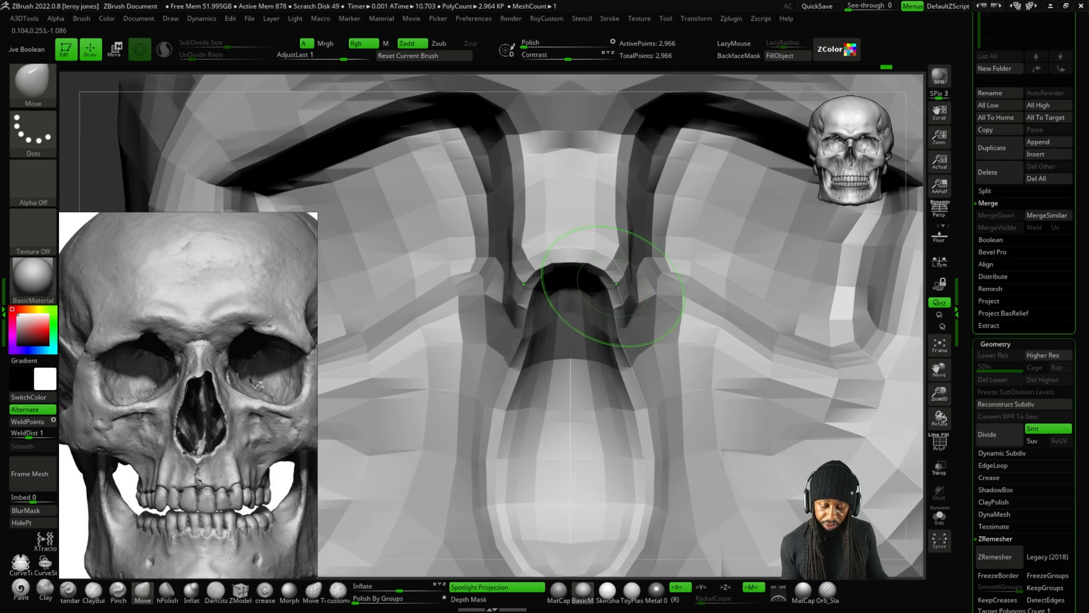
{"action": "key", "text": "minus"}
{"action": "key", "text": "minus"}
{"action": "left_click_drag", "start_coordinate": [866, 388], "coordinate": [853, 338], "text": "alt"}
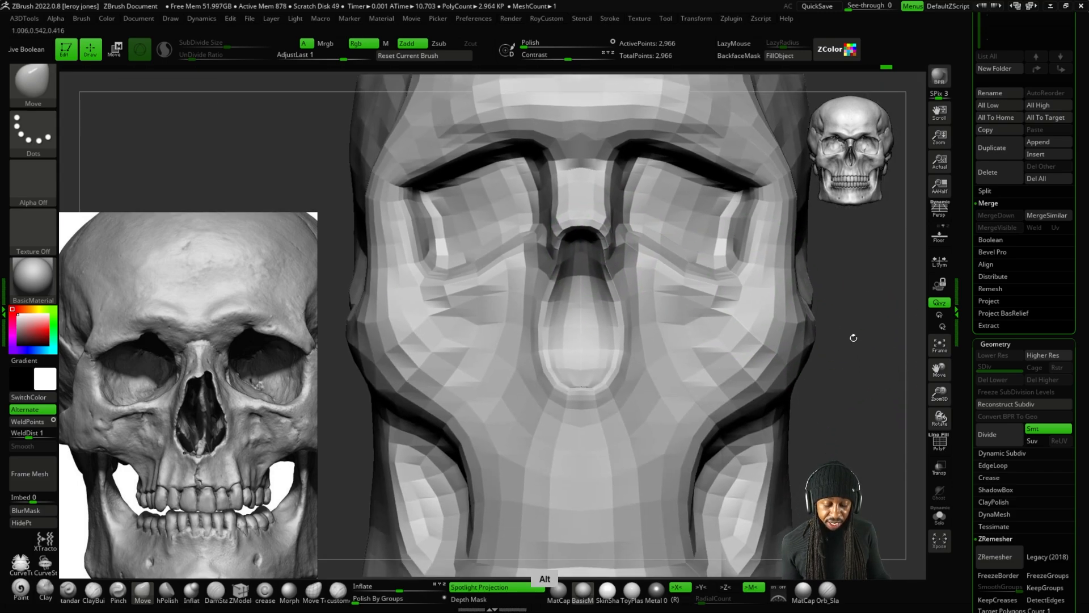
{"action": "key", "text": "equal"}
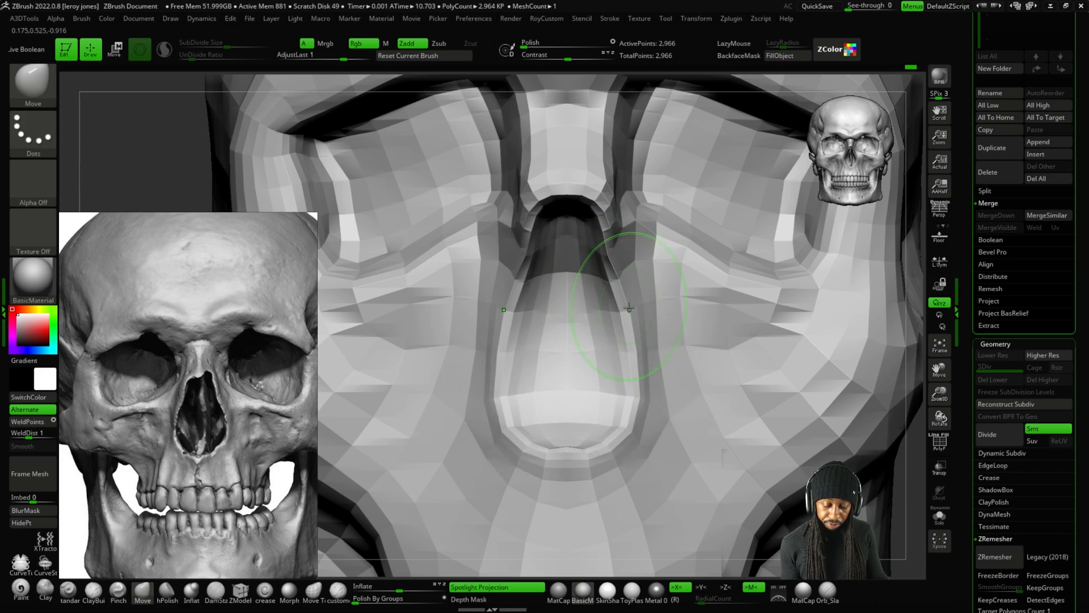
{"action": "key", "text": "f"}
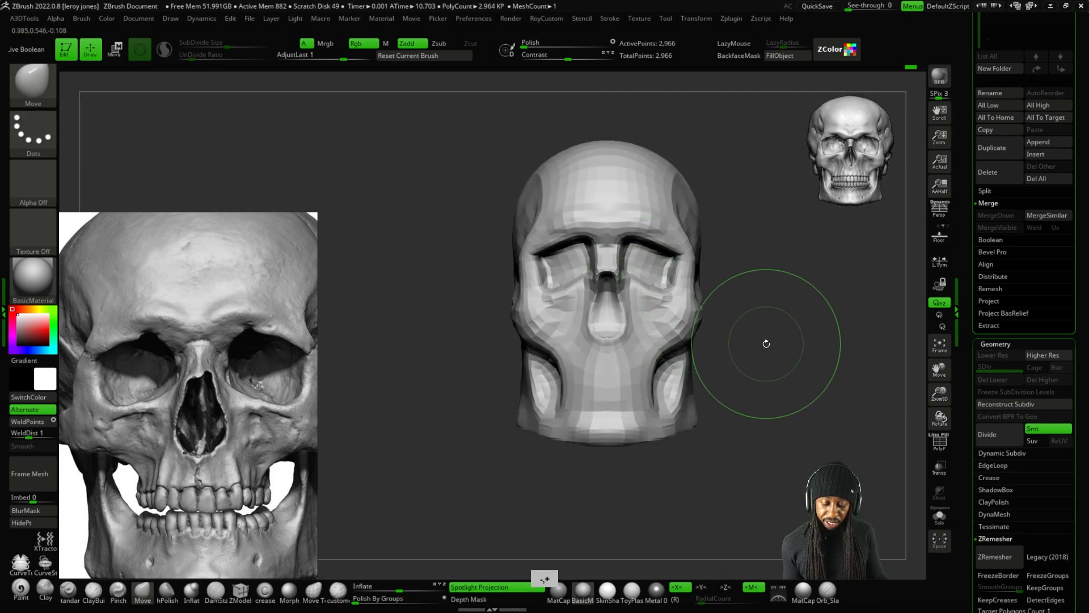
Refine the side profile of the nasal bone tip and the lower edge of the nasal opening.
{"action": "left_click_drag", "start_coordinate": [766, 341], "coordinate": [741, 314]}
{"action": "key", "text": "f"}
{"action": "key", "text": "plus"}
{"action": "key", "text": "plus"}
{"action": "key", "text": "plus"}
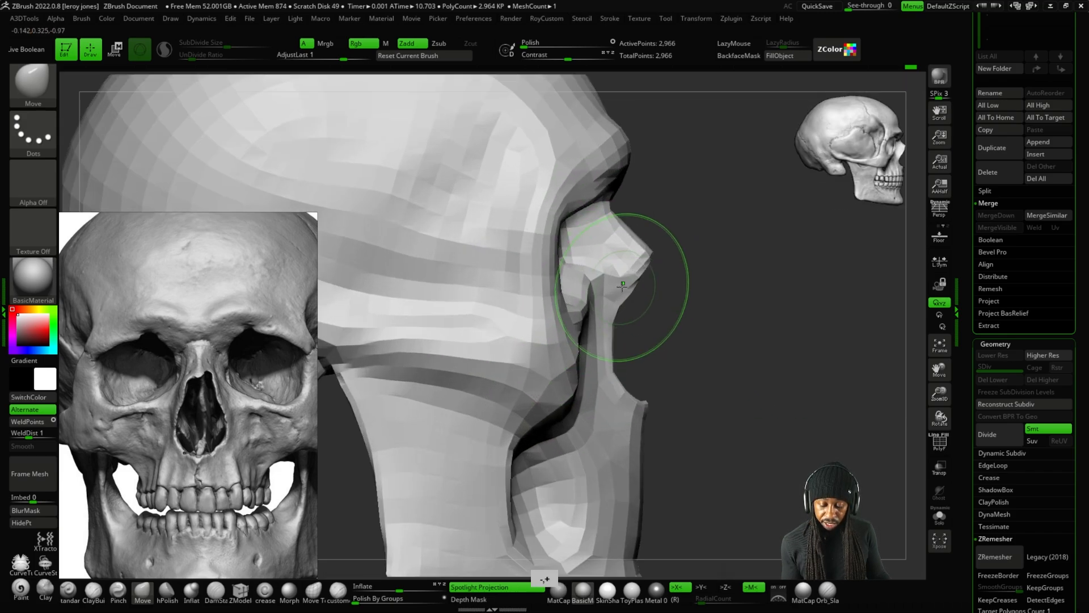
{"action": "left_click_drag", "start_coordinate": [658, 271], "coordinate": [670, 267]}
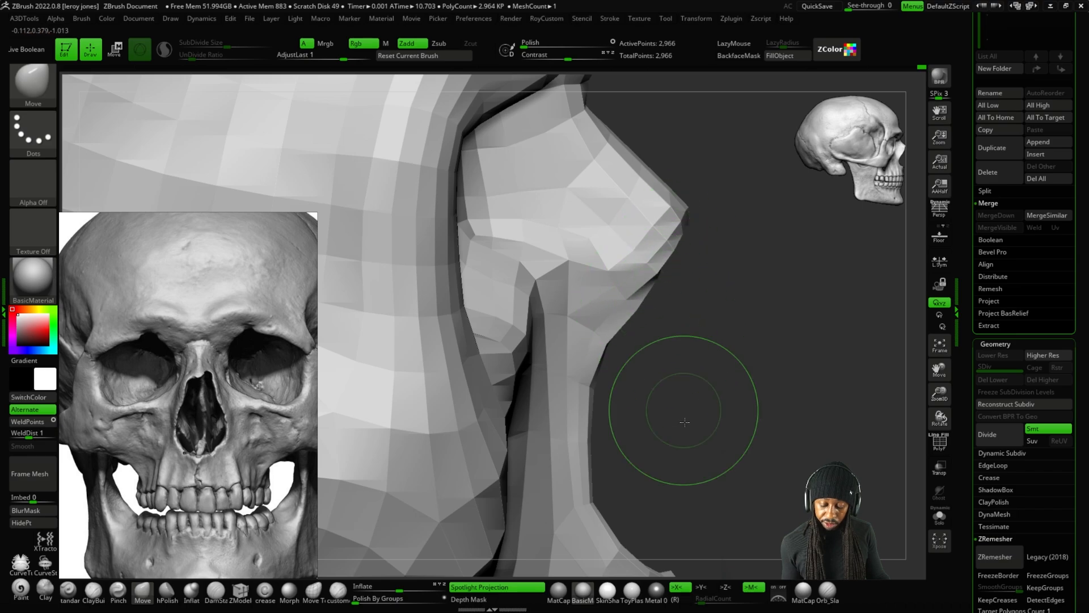
{"action": "left_click_drag", "start_coordinate": [685, 413], "coordinate": [700, 241], "text": "alt"}
{"action": "left_click_drag", "start_coordinate": [603, 340], "coordinate": [637, 377]}
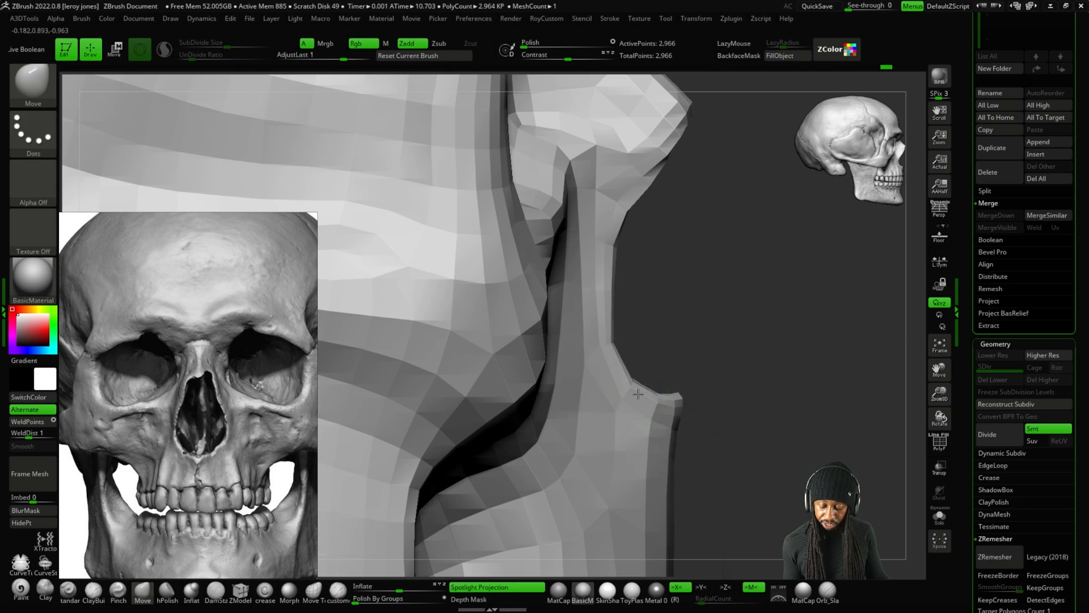
{"action": "mouse_move", "coordinate": [639, 394]}
{"action": "left_mouse_down"}
{"action": "mouse_move", "coordinate": [734, 372]}
{"action": "mouse_move", "coordinate": [633, 384]}
{"action": "mouse_move", "coordinate": [735, 328]}
{"action": "left_mouse_up"}
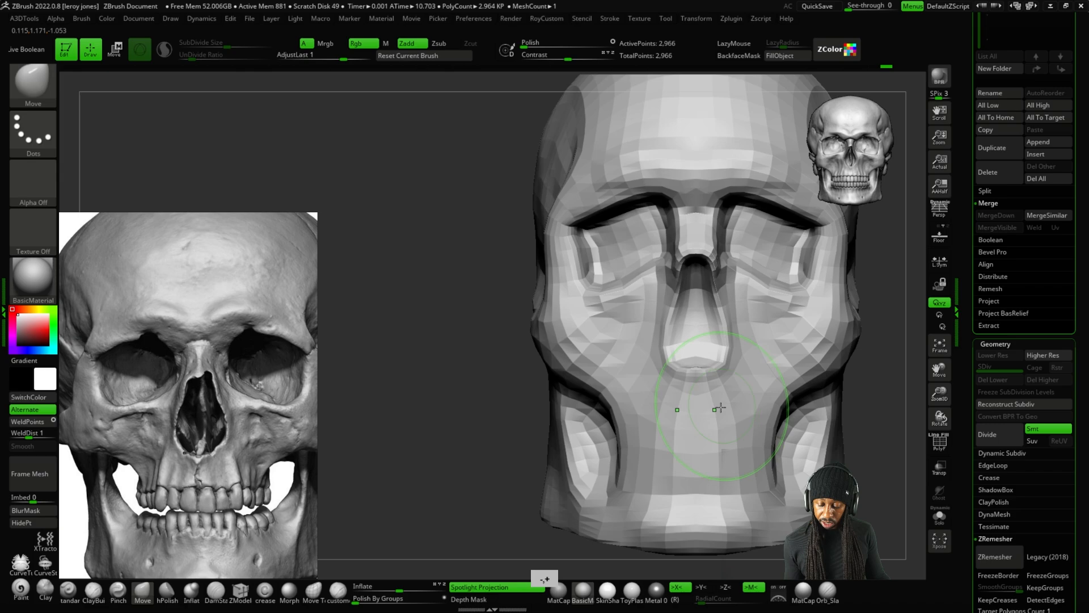
Adjust the curve beneath the cheekbones where it meets the upper jaw, working symmetrically from the front.
{"action": "scroll", "coordinate": [721, 407], "scroll_direction": "up", "scroll_amount": 5}
{"action": "scroll", "coordinate": [814, 391], "scroll_direction": "down", "scroll_amount": 8}
{"action": "left_click_drag", "start_coordinate": [882, 418], "coordinate": [747, 413], "text": "alt"}
{"action": "mouse_move", "coordinate": [854, 385]}
{"action": "left_mouse_down"}
{"action": "mouse_move", "coordinate": [769, 399]}
{"action": "mouse_move", "coordinate": [783, 390]}
{"action": "left_mouse_up"}
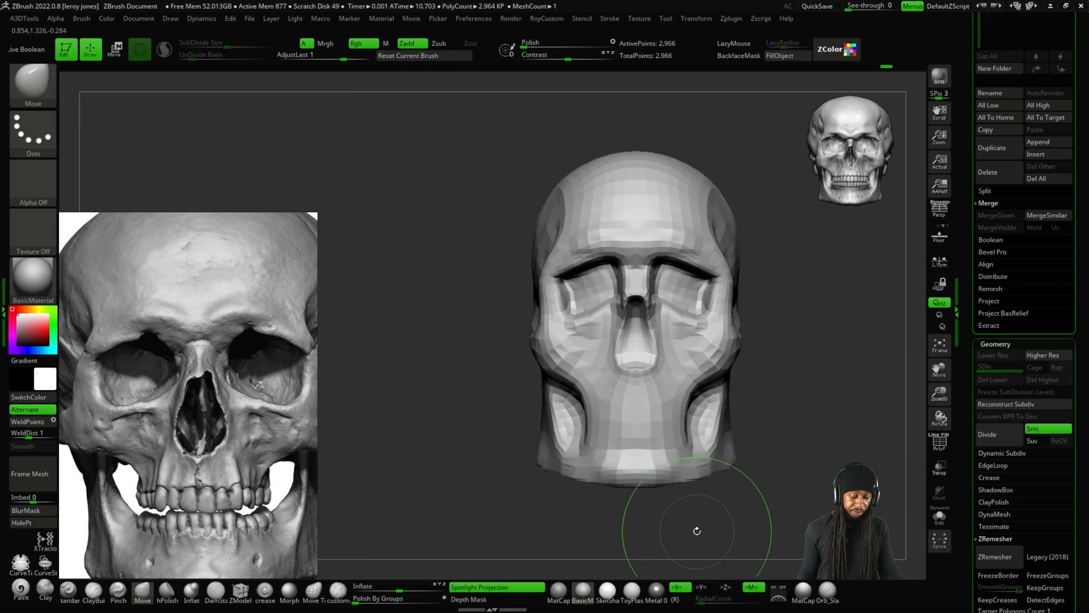
{"action": "scroll", "coordinate": [704, 369], "scroll_direction": "up", "scroll_amount": 3}
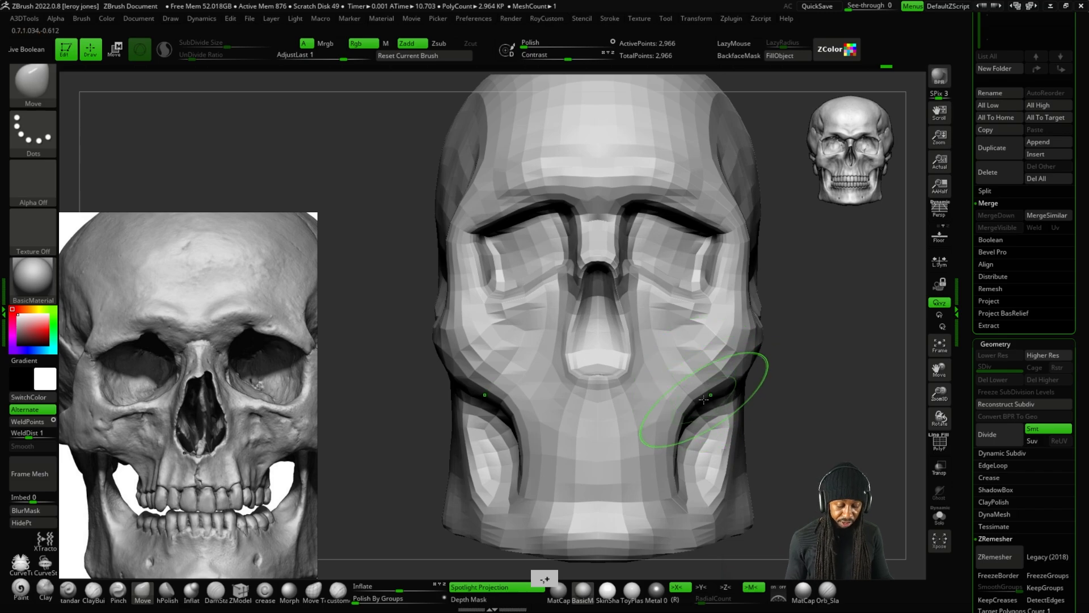
{"action": "left_click_drag", "start_coordinate": [711, 384], "coordinate": [702, 387]}
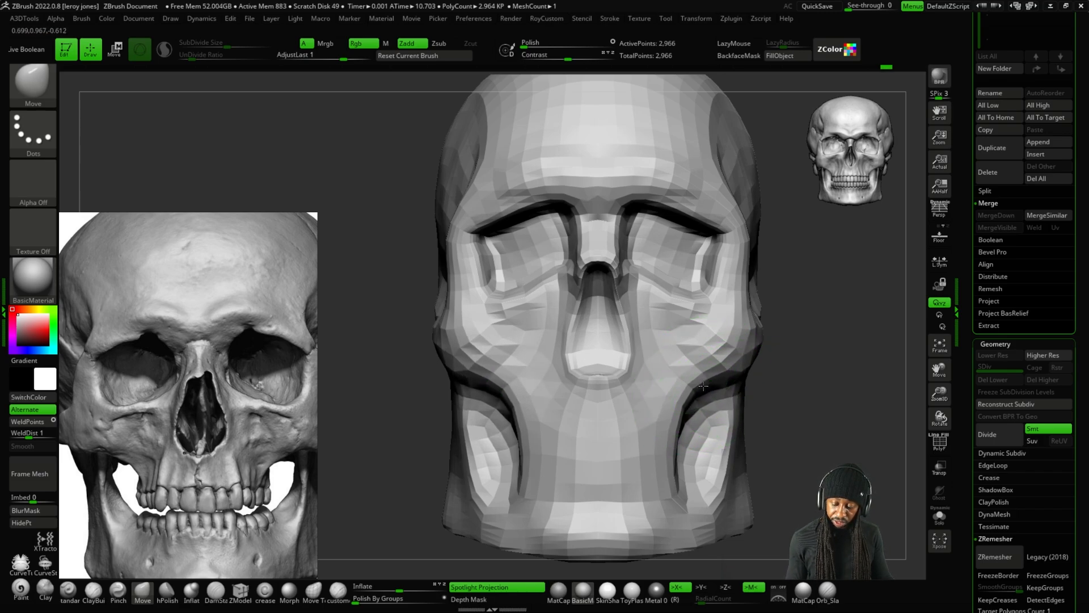
{"action": "right_click_drag", "start_coordinate": [738, 370], "coordinate": [736, 297], "text": "alt"}
{"action": "left_click_drag", "start_coordinate": [675, 354], "coordinate": [678, 345]}
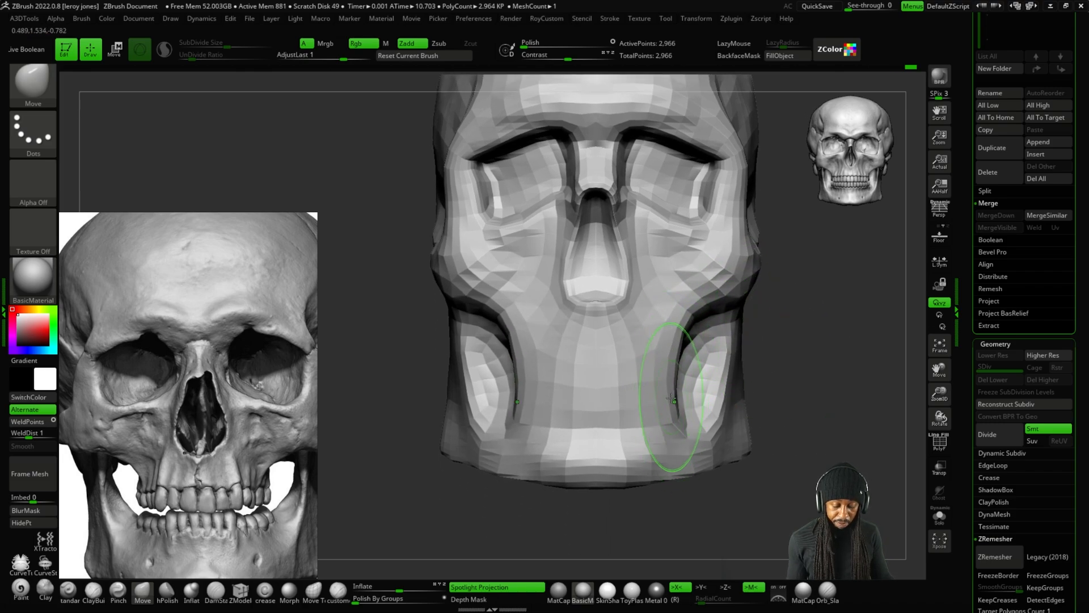
Reshape the lower side edges of the upper jaw beside the jaw hollows.
{"action": "right_click_drag", "start_coordinate": [671, 399], "coordinate": [677, 422], "text": "ctrl"}
{"action": "right_click_drag", "start_coordinate": [800, 438], "coordinate": [808, 364], "text": "alt"}
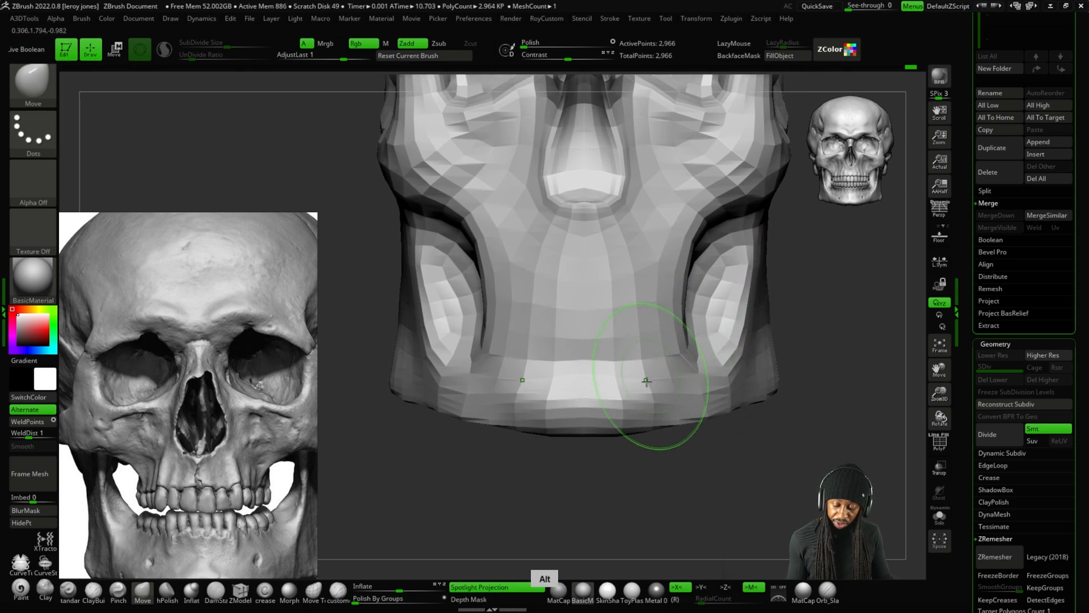
{"action": "mouse_move", "coordinate": [766, 446]}
{"action": "right_mouse_down"}
{"action": "mouse_move", "coordinate": [708, 452]}
{"action": "mouse_move", "coordinate": [745, 444]}
{"action": "right_mouse_up"}
{"action": "right_click_drag", "start_coordinate": [636, 397], "coordinate": [632, 422], "text": "ctrl"}
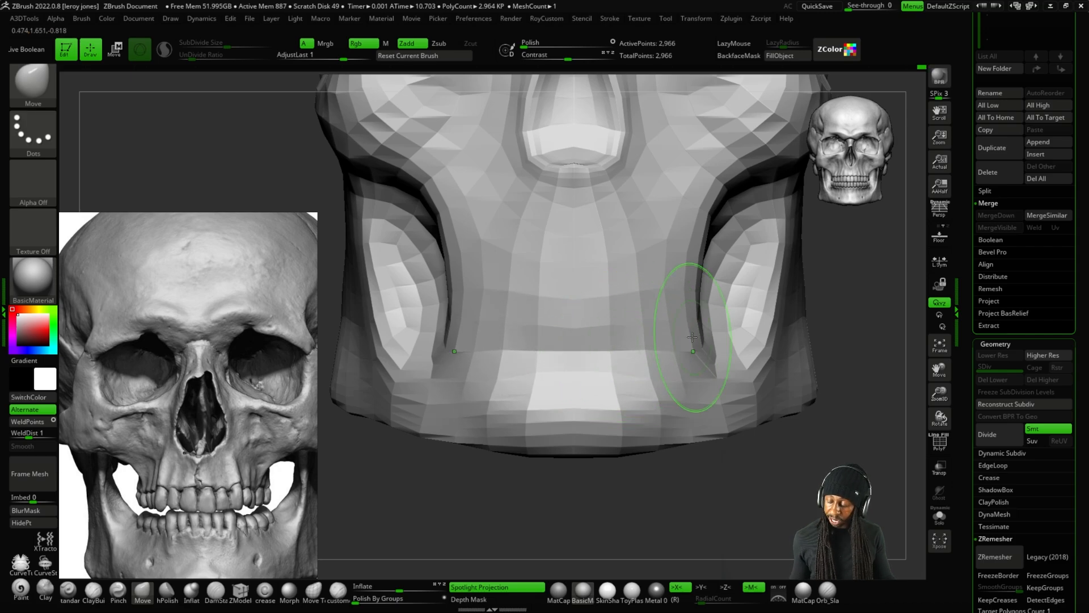
Draw a temporary horizontal annotation line across the lower part of the upper jaw and clear it.
{"action": "key", "text": "ctrl+F1"}
{"action": "left_click_drag", "start_coordinate": [484, 352], "coordinate": [753, 350]}
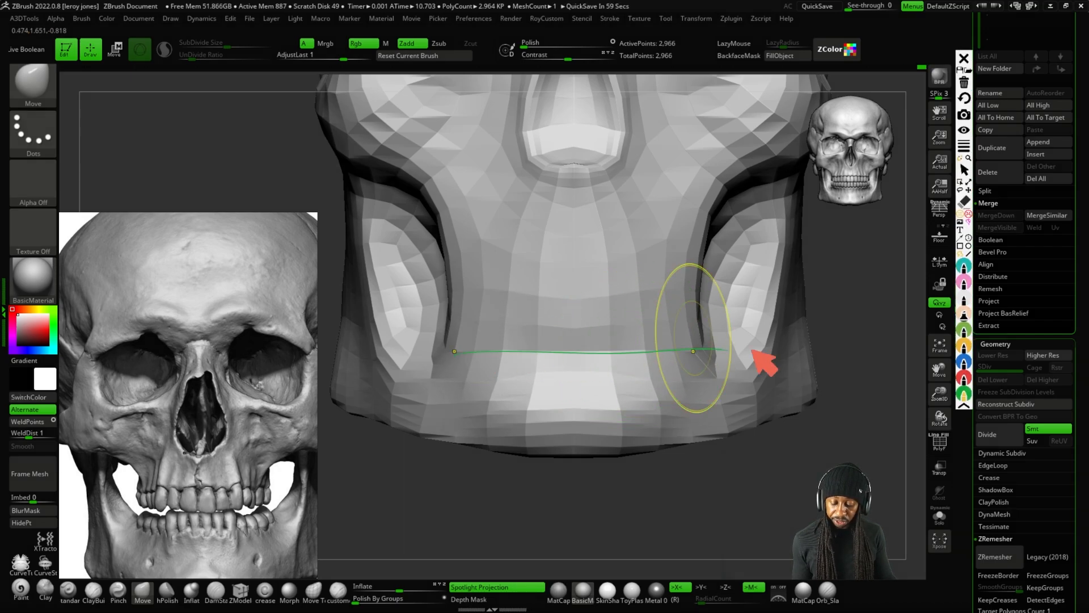
{"action": "key", "text": "ctrl+F1"}
{"action": "key", "text": "Escape"}
{"action": "mouse_move", "coordinate": [819, 431]}
{"action": "left_mouse_down", "text": "shift"}
{"action": "mouse_move", "coordinate": [774, 481]}
{"action": "mouse_move", "coordinate": [727, 499]}
{"action": "mouse_move", "coordinate": [768, 502]}
{"action": "left_mouse_up", "text": "shift"}
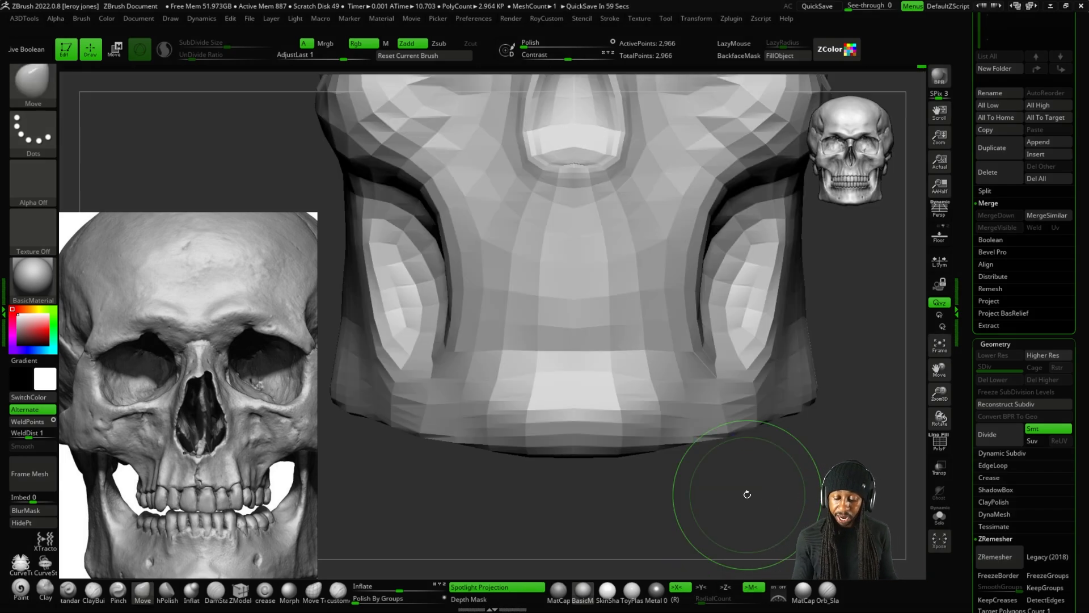
Show the mesh wireframe and straighten the horizontal edge rows across the upper jaw with the Move brush.
{"action": "left_click", "coordinate": [939, 450]}
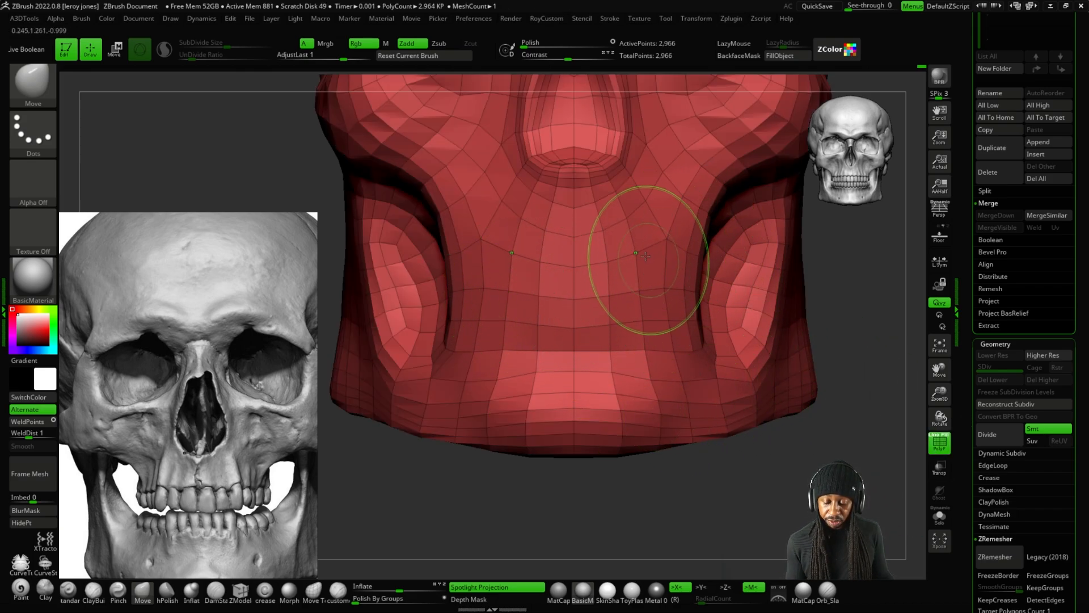
{"action": "scroll", "coordinate": [624, 254], "scroll_direction": "up", "scroll_amount": 5}
{"action": "scroll", "coordinate": [618, 261], "scroll_direction": "down", "scroll_amount": 2}
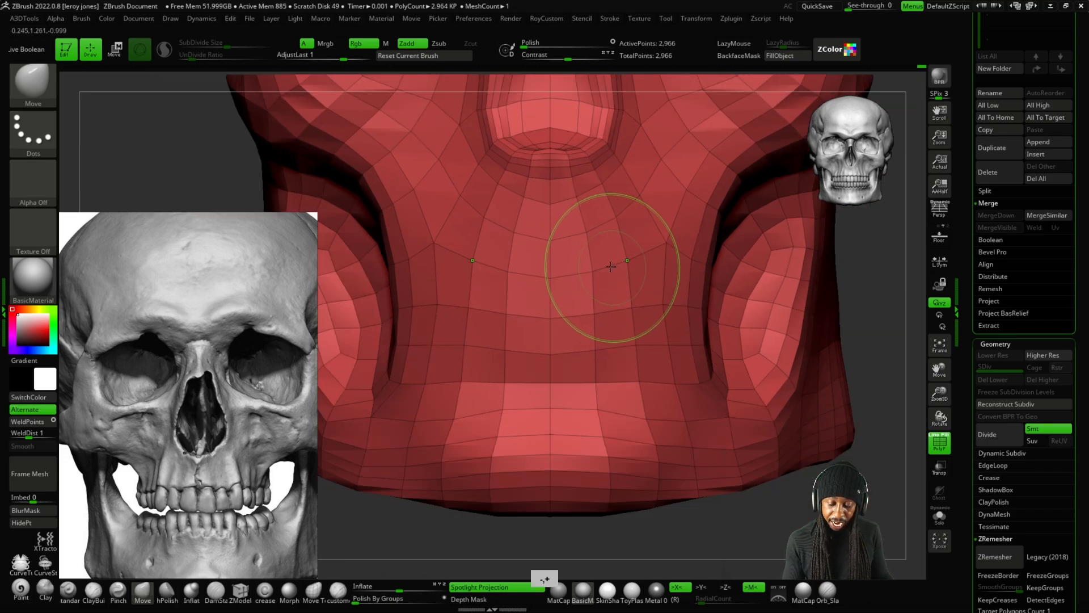
{"action": "scroll", "coordinate": [611, 266], "scroll_direction": "down", "scroll_amount": 3}
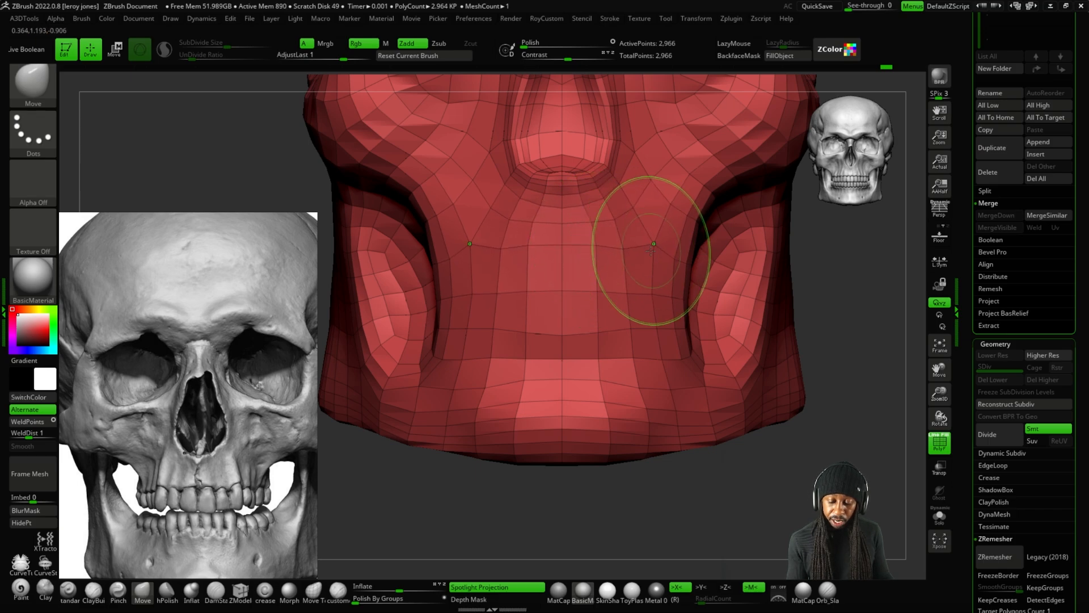
{"action": "scroll", "coordinate": [645, 241], "scroll_direction": "up", "scroll_amount": 3}
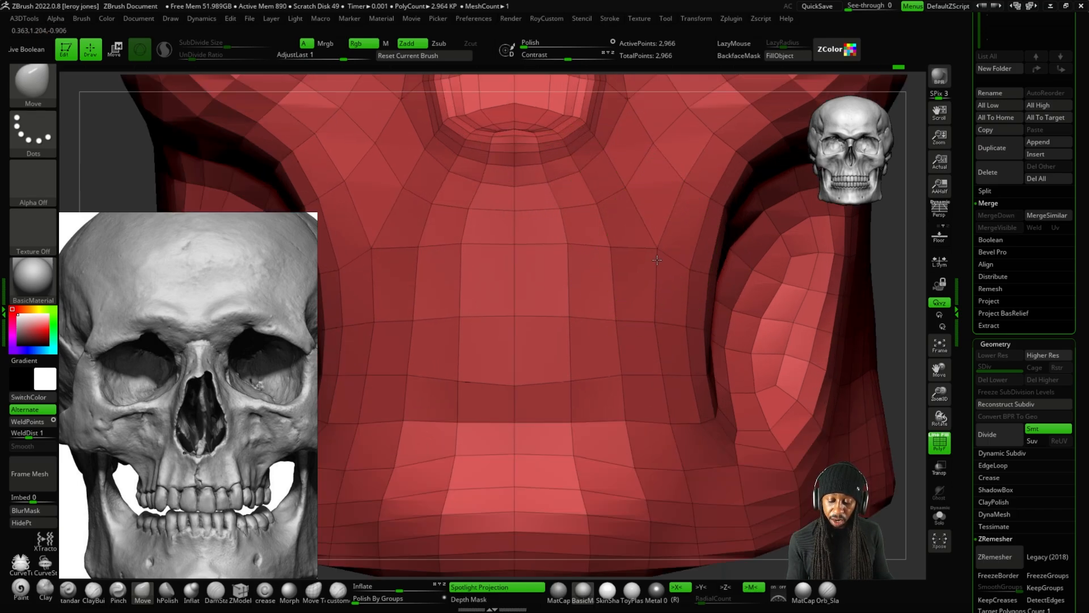
{"action": "scroll", "coordinate": [574, 310], "scroll_direction": "up", "scroll_amount": 3}
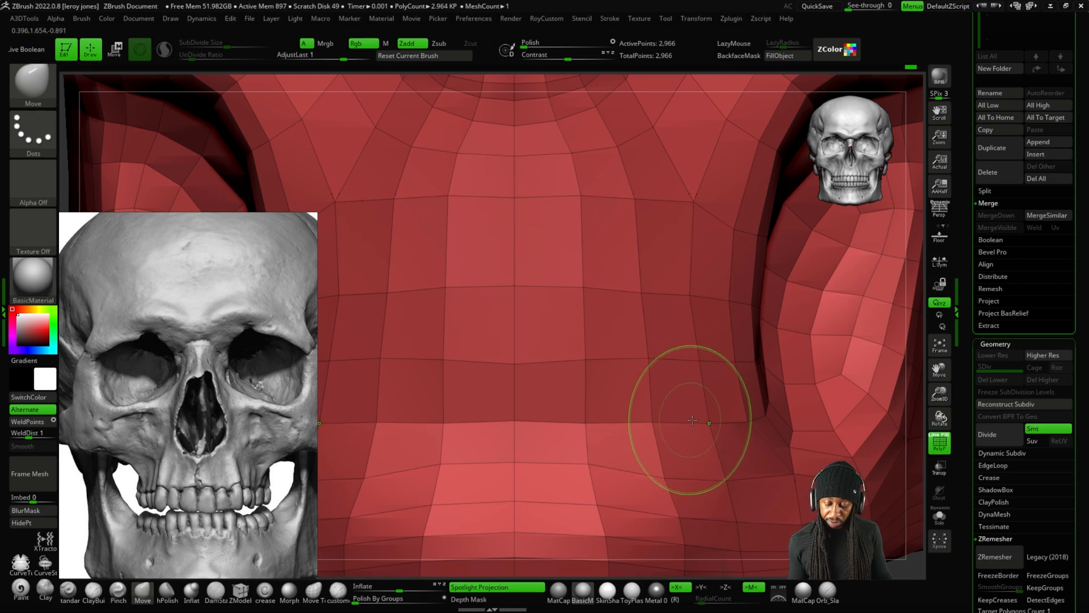
{"action": "key", "text": "minus"}
{"action": "key", "text": "minus"}
{"action": "key", "text": "minus"}
{"action": "key", "text": "minus"}
{"action": "key", "text": "minus"}
{"action": "key", "text": "minus"}
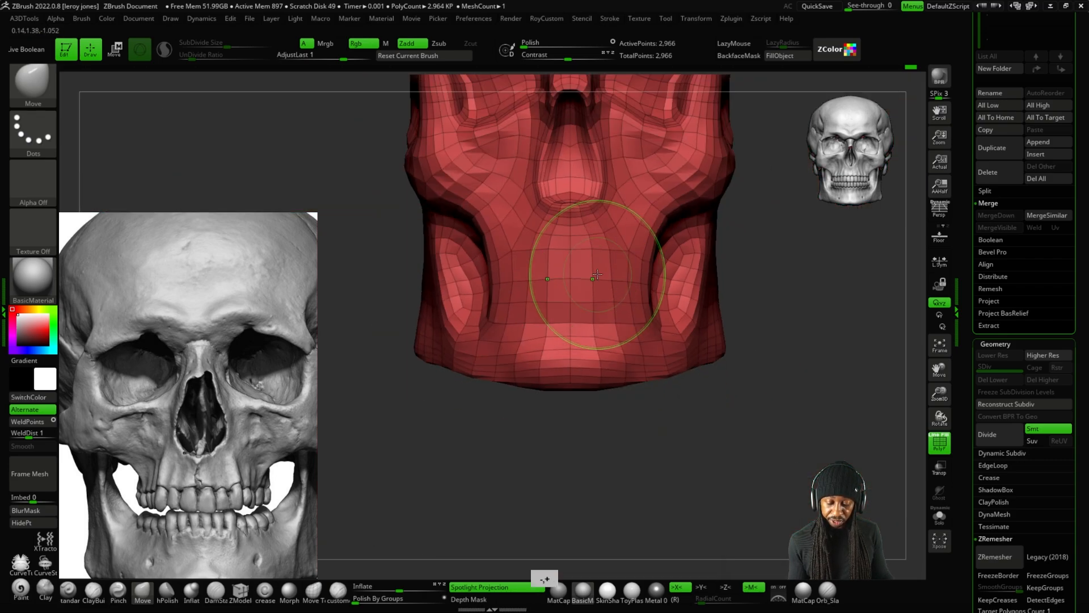
Mark the upper jaw's edge rows with three temporary horizontal lines and a zigzag stroke, and clear the annotations.
{"action": "left_click_drag", "start_coordinate": [762, 389], "coordinate": [755, 404]}
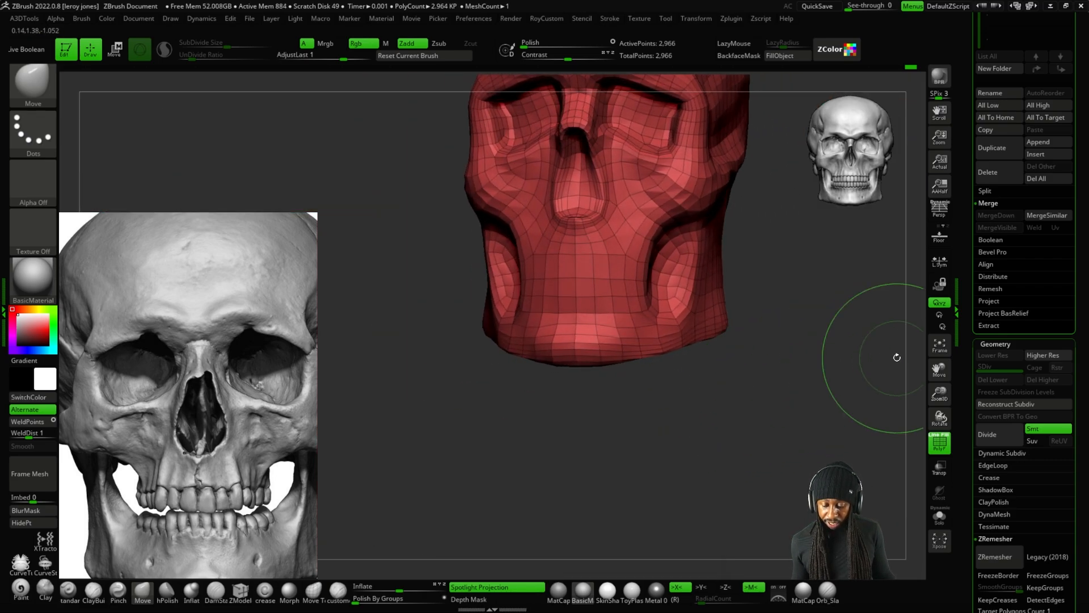
{"action": "key", "text": "ctrl+F1"}
{"action": "left_click_drag", "start_coordinate": [521, 279], "coordinate": [658, 282]}
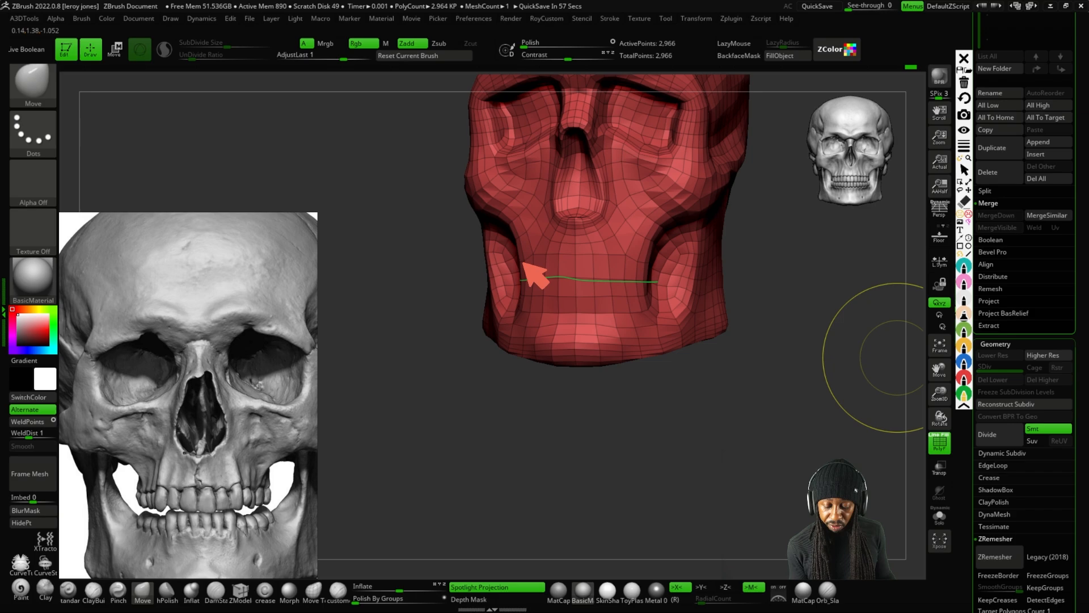
{"action": "left_click_drag", "start_coordinate": [522, 261], "coordinate": [655, 260]}
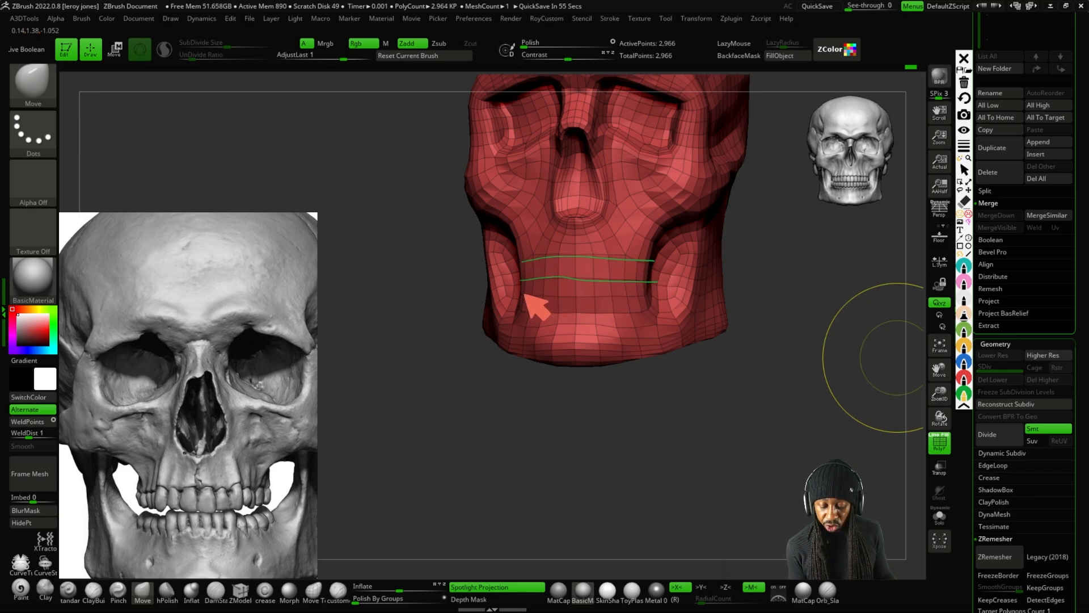
{"action": "left_click_drag", "start_coordinate": [525, 294], "coordinate": [653, 296]}
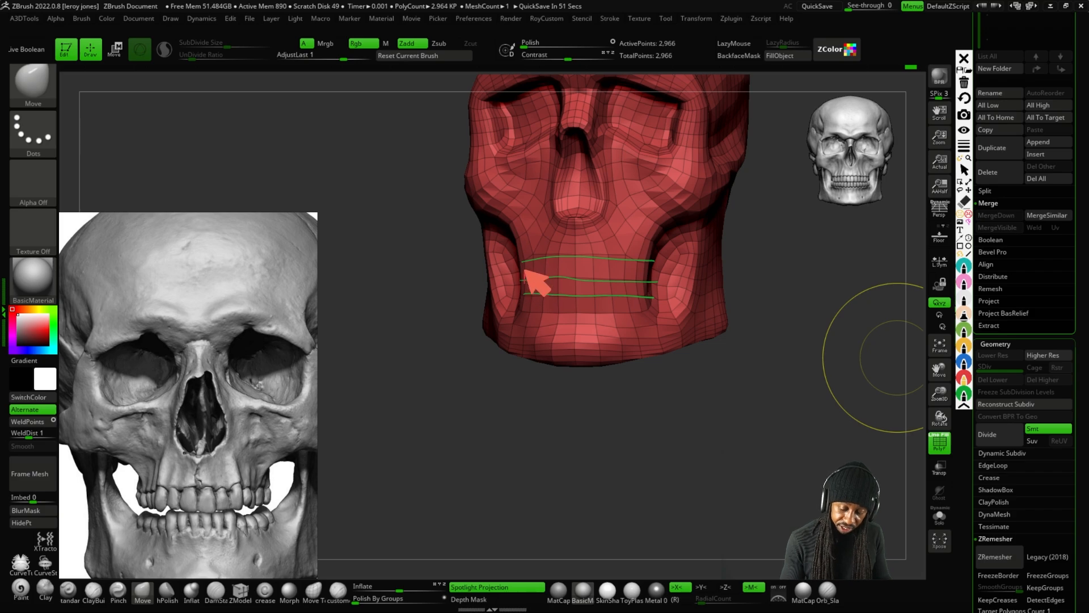
{"action": "mouse_move", "coordinate": [528, 274]}
{"action": "left_mouse_down"}
{"action": "mouse_move", "coordinate": [538, 295]}
{"action": "mouse_move", "coordinate": [606, 286]}
{"action": "mouse_move", "coordinate": [645, 259]}
{"action": "left_mouse_up"}
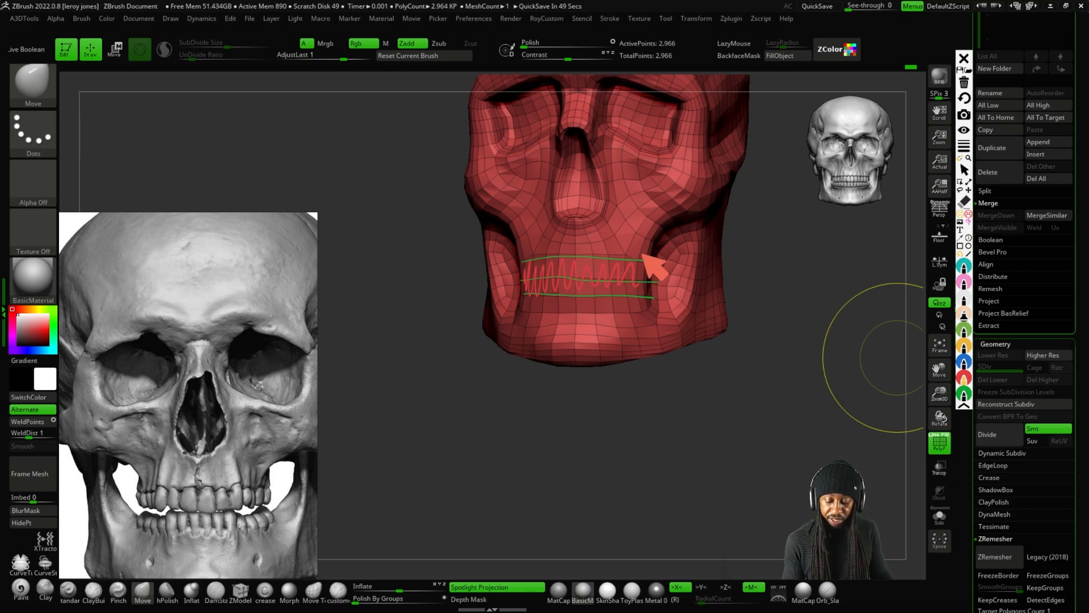
{"action": "key", "text": "ctrl+F1"}
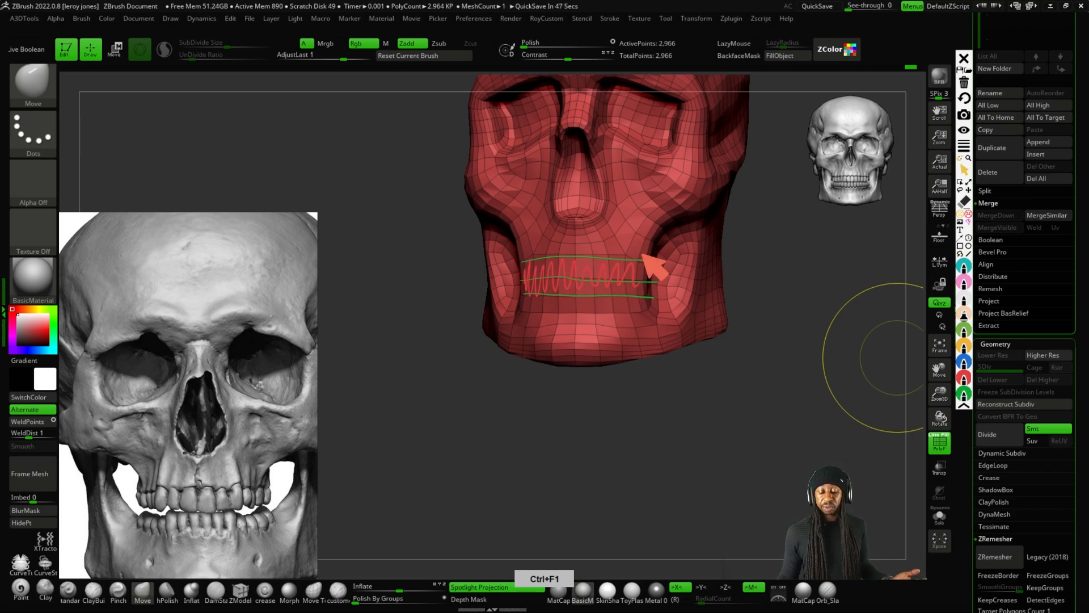
{"action": "key", "text": "Escape"}
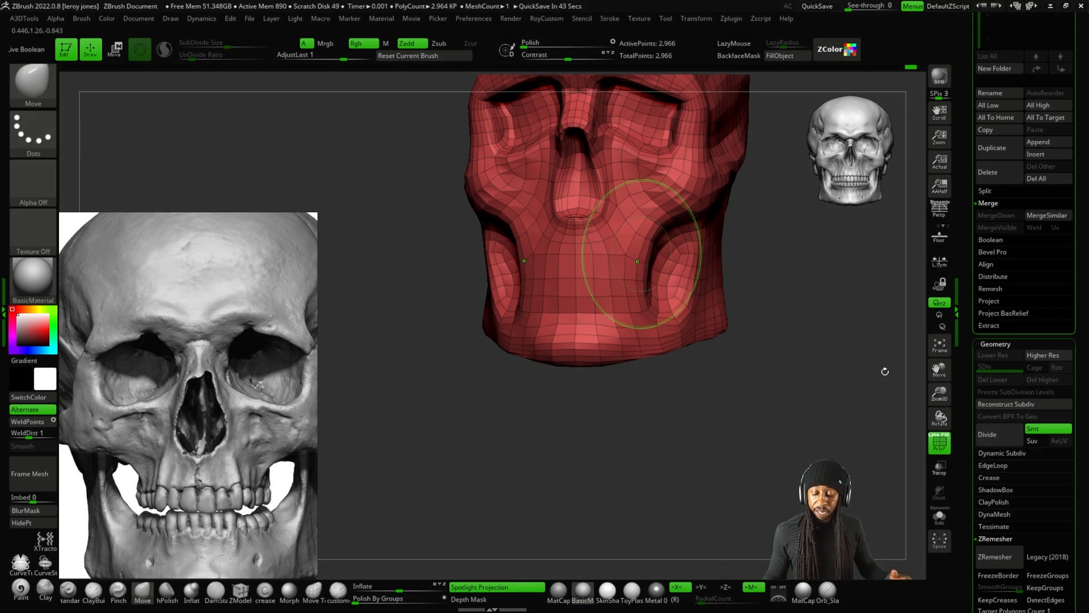
Hide the mesh wireframe and bring the eye sockets and nose into a close front view.
{"action": "left_click", "coordinate": [939, 442]}
{"action": "left_click_drag", "start_coordinate": [776, 322], "coordinate": [781, 318], "text": "shift"}
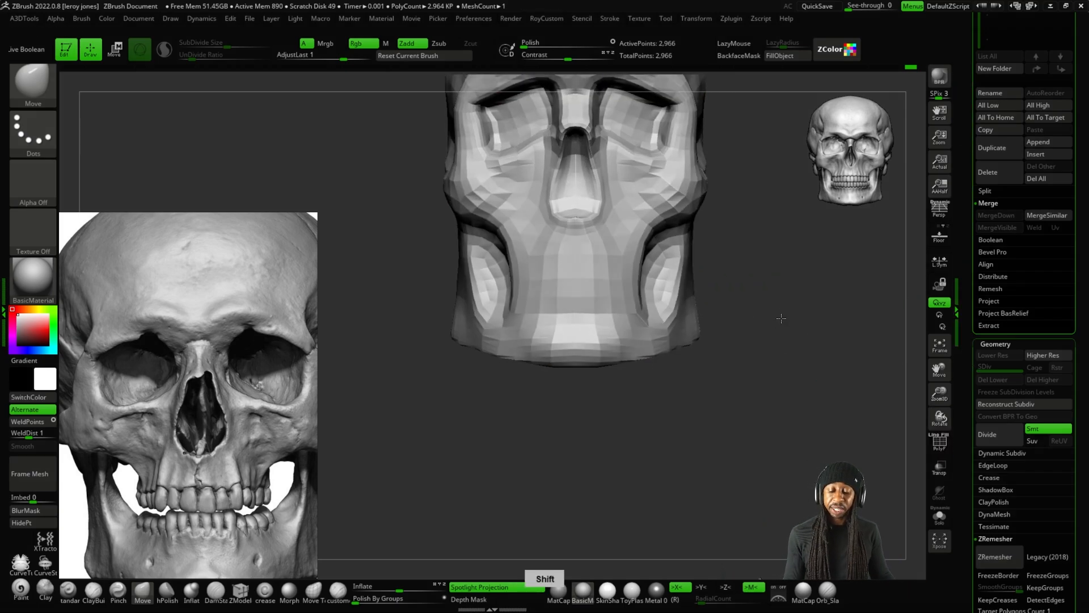
{"action": "mouse_move", "coordinate": [777, 262]}
{"action": "left_mouse_down", "text": "alt"}
{"action": "mouse_move", "coordinate": [769, 306]}
{"action": "mouse_move", "coordinate": [720, 356]}
{"action": "mouse_move", "coordinate": [771, 326]}
{"action": "mouse_move", "coordinate": [762, 344]}
{"action": "left_mouse_up", "text": "alt"}
{"action": "key", "text": "plus"}
{"action": "key", "text": "plus"}
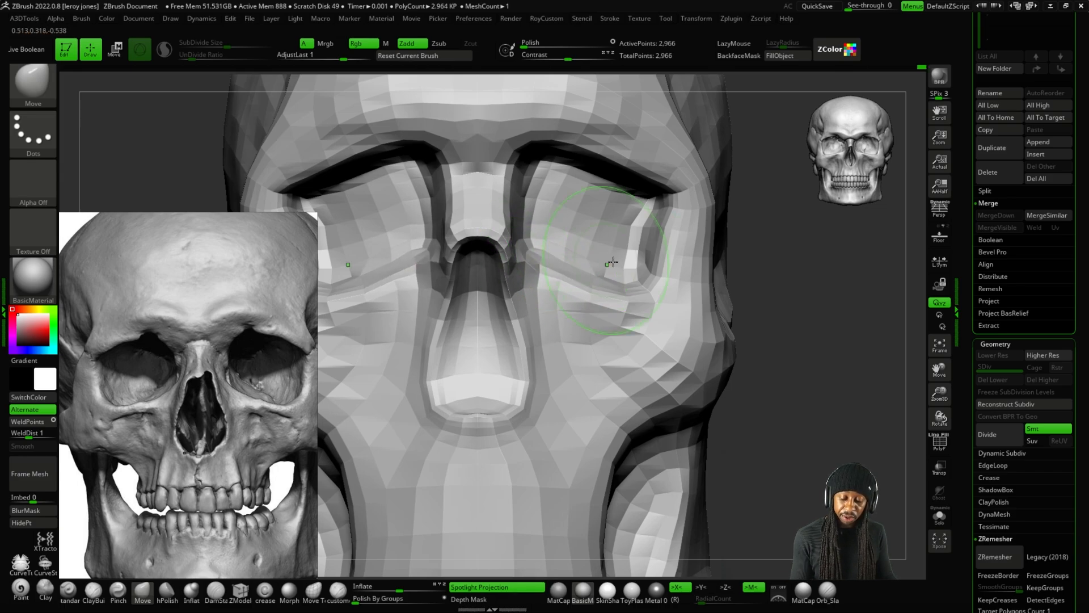
{"action": "left_click_drag", "start_coordinate": [794, 318], "coordinate": [839, 323]}
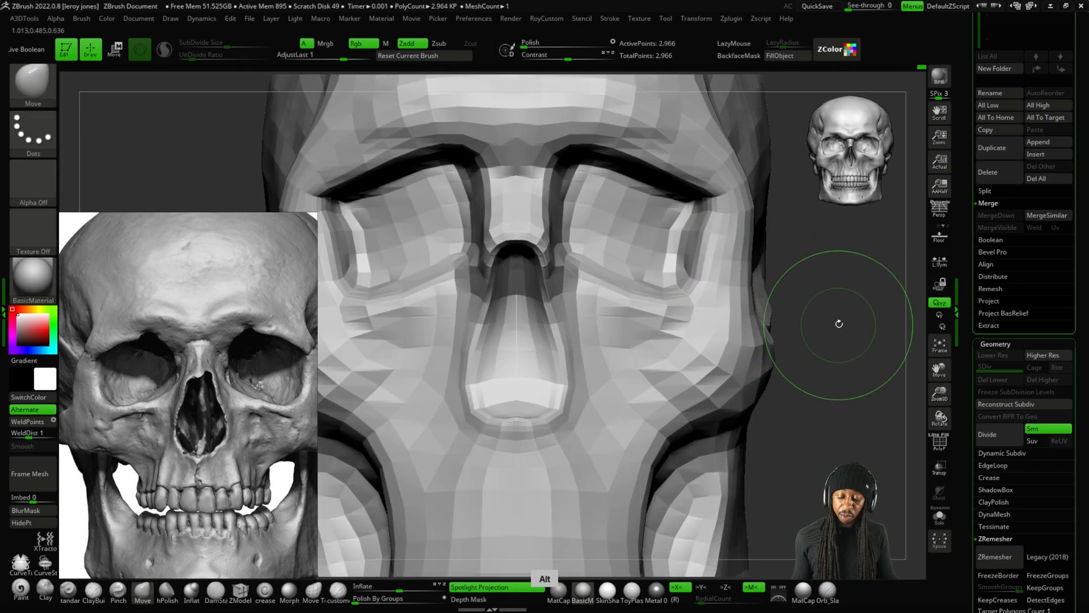
Draw temporary slanted annotation lines along the lower edges of both eye sockets and clear them.
{"action": "key", "text": "ctrl+shift+1"}
{"action": "left_click_drag", "start_coordinate": [562, 266], "coordinate": [691, 311]}
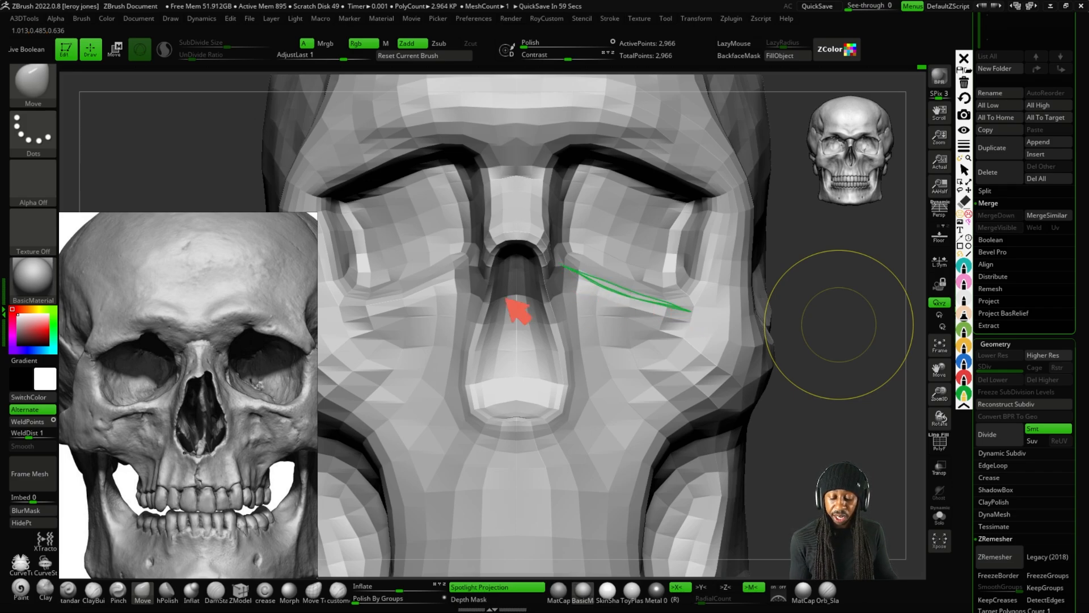
{"action": "left_click_drag", "start_coordinate": [343, 316], "coordinate": [467, 259]}
{"action": "key", "text": "Escape"}
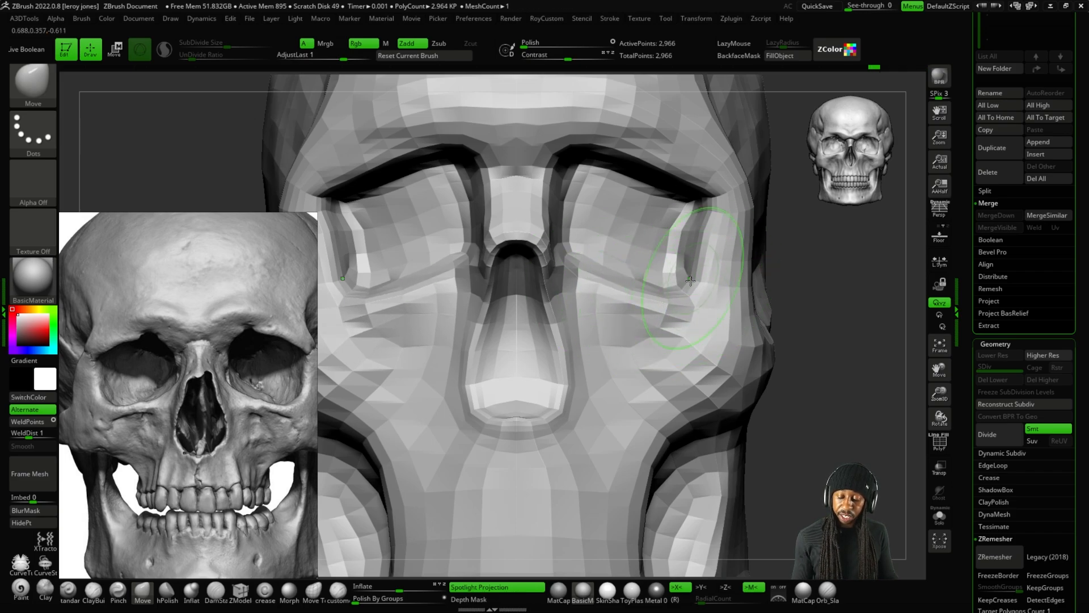
Reshape the outer rims of both eye sockets with the Move brush.
{"action": "left_click_drag", "start_coordinate": [691, 281], "coordinate": [713, 235]}
{"action": "key", "text": "plus"}
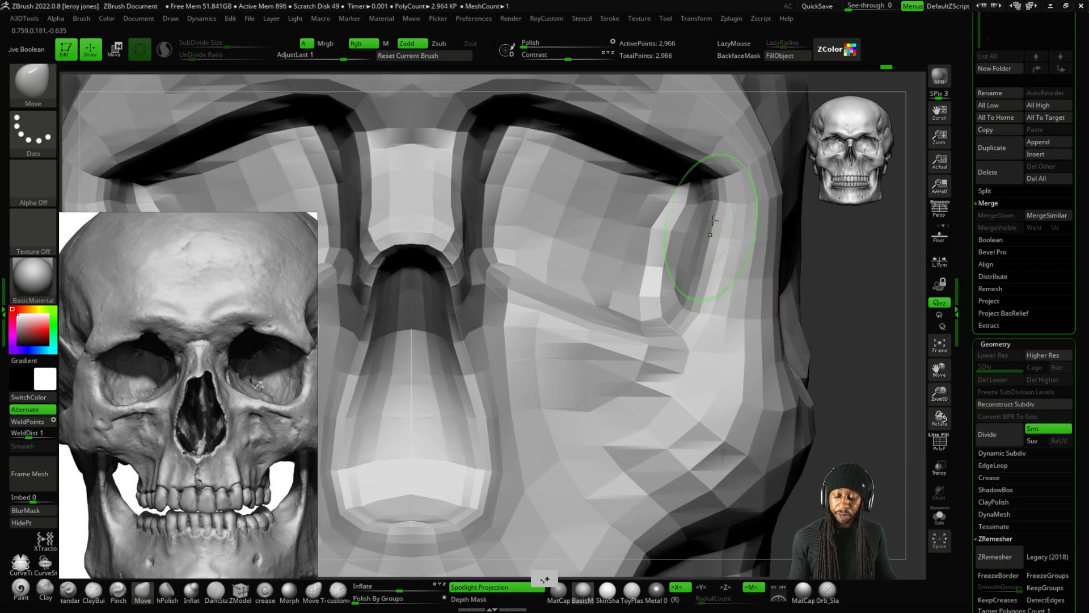
{"action": "key", "text": "minus"}
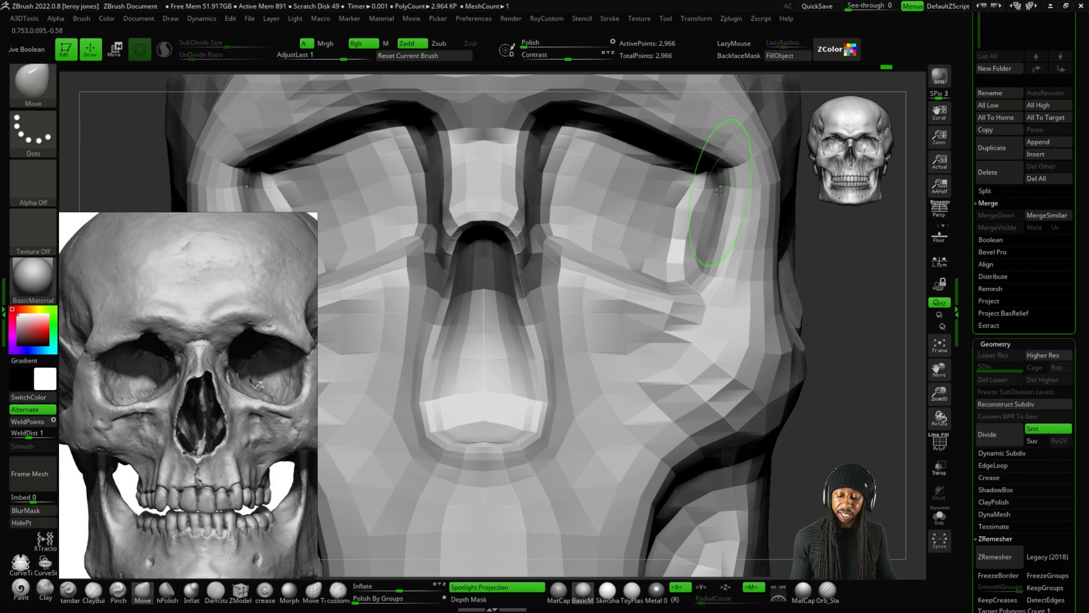
{"action": "key", "text": "minus"}
{"action": "key", "text": "minus"}
{"action": "left_click_drag", "start_coordinate": [781, 295], "coordinate": [746, 450], "text": "alt"}
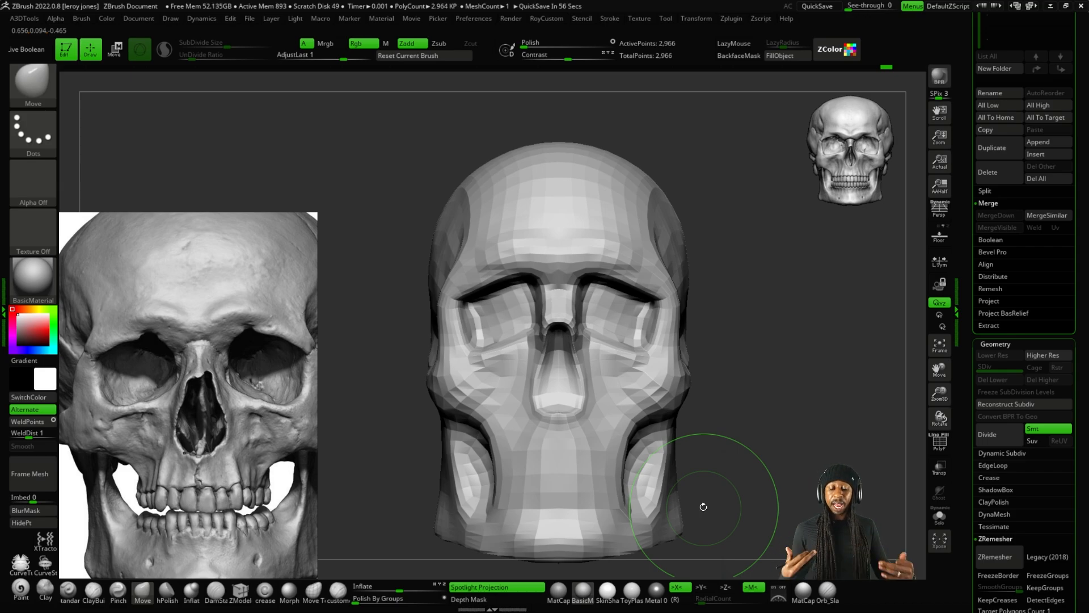
Adjust the inner ends of both brow ridges beside the nasal bridge with the Move brush.
{"action": "key", "text": "plus"}
{"action": "key", "text": "plus"}
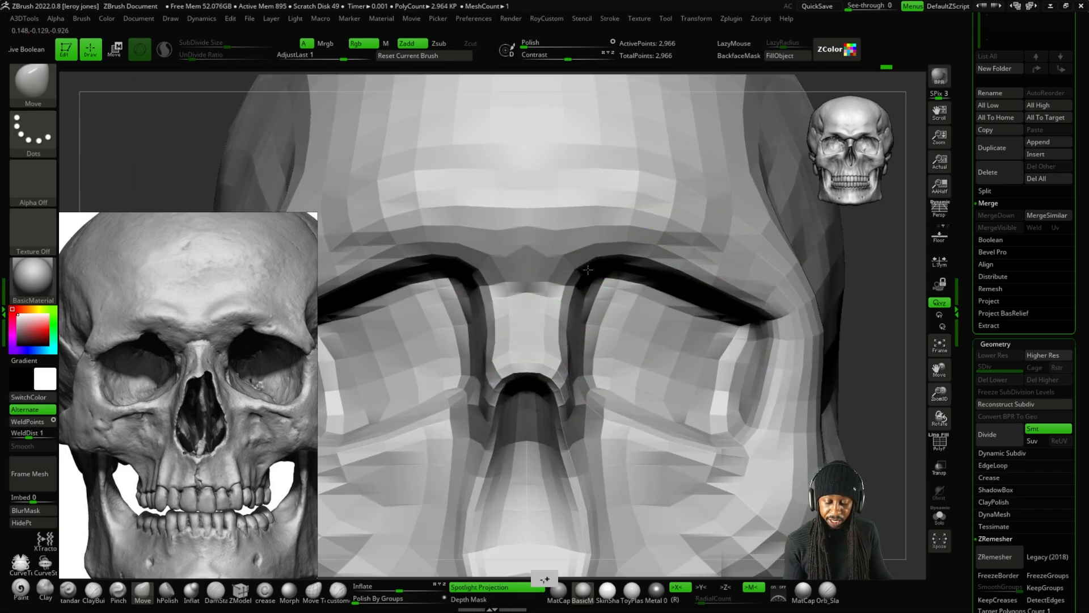
{"action": "left_click_drag", "start_coordinate": [588, 269], "coordinate": [590, 272]}
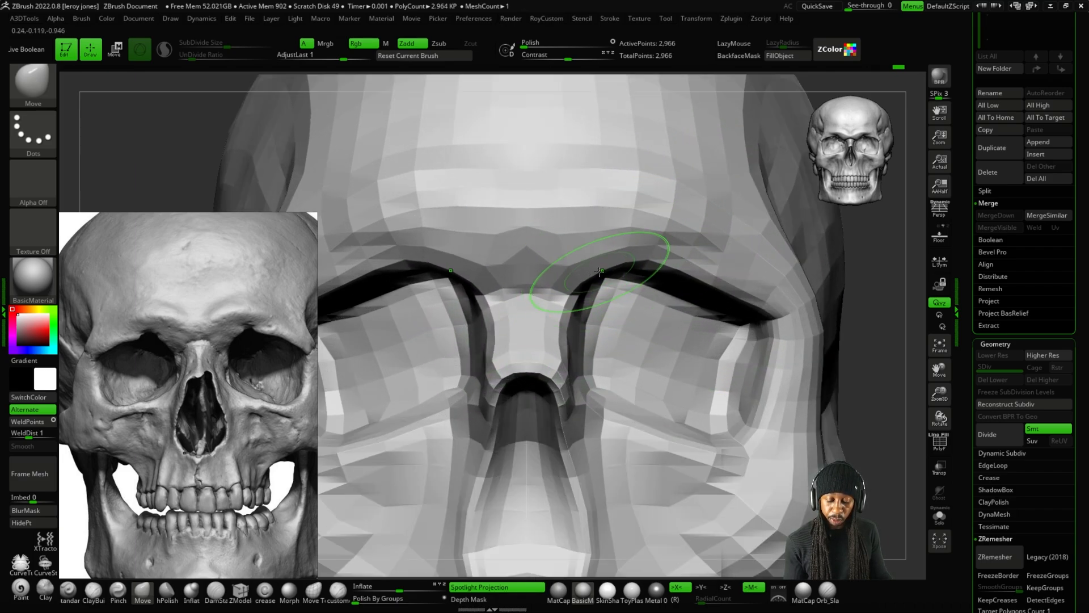
{"action": "key", "text": "plus"}
{"action": "key", "text": "minus"}
{"action": "key", "text": "minus"}
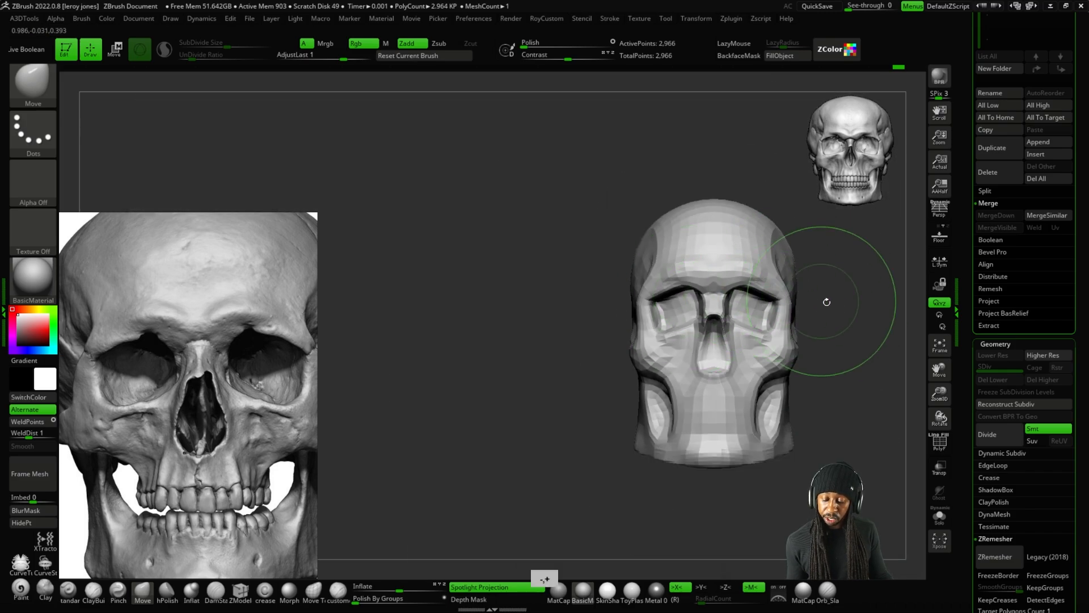
{"action": "left_click_drag", "start_coordinate": [827, 301], "coordinate": [786, 311], "text": "alt"}
{"action": "key", "text": "plus"}
{"action": "key", "text": "plus"}
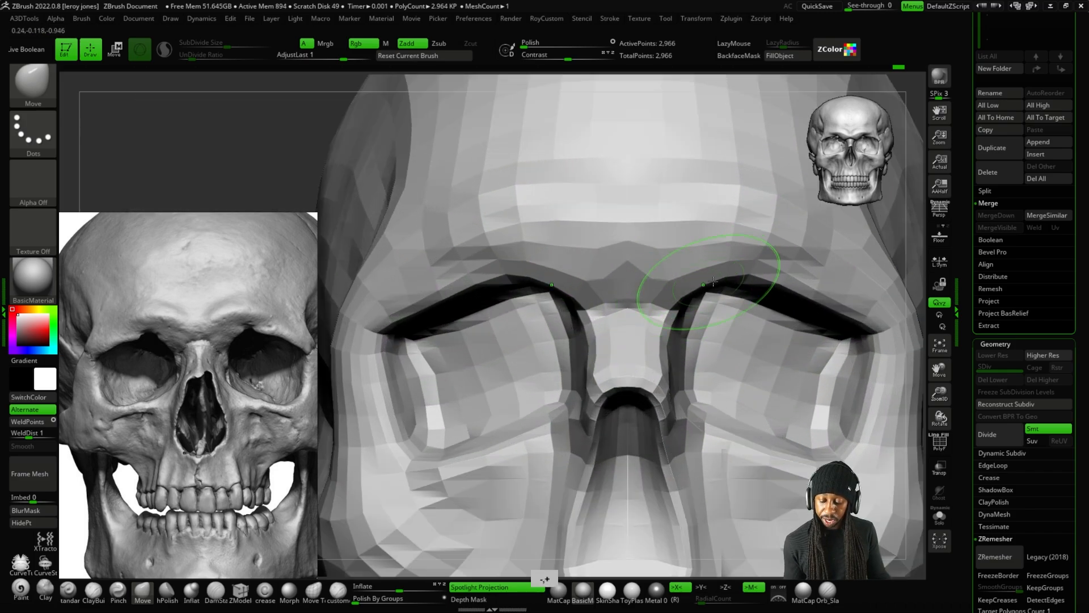
{"action": "key", "text": "minus"}
{"action": "left_click_drag", "start_coordinate": [886, 414], "coordinate": [737, 394], "text": "alt"}
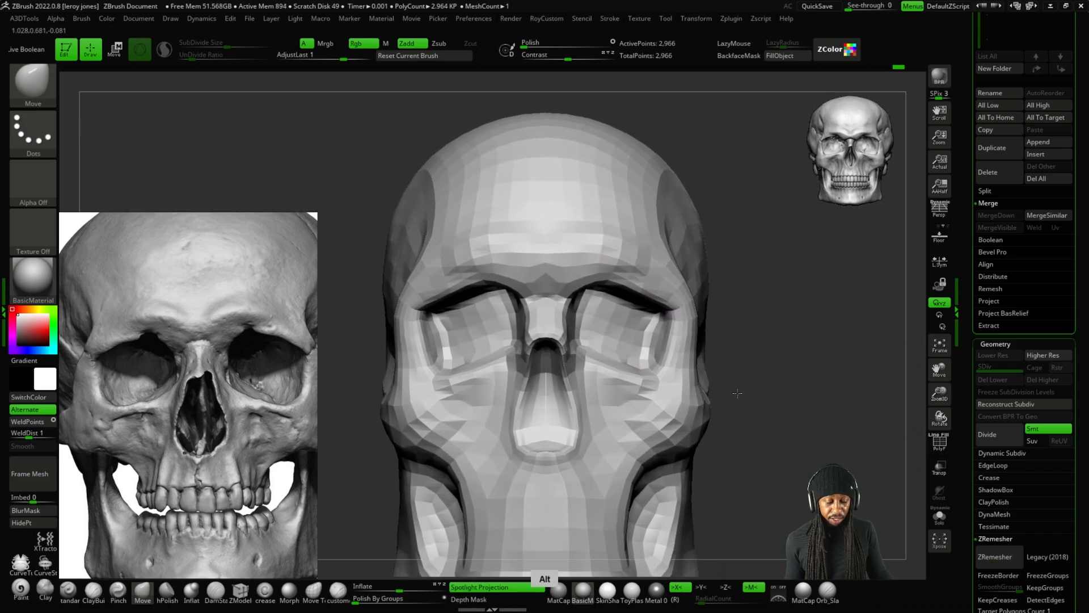
Reshape the side edge of the nasal opening below the nose bridge in profile with the Move brush.
{"action": "left_click_drag", "start_coordinate": [751, 336], "coordinate": [821, 342]}
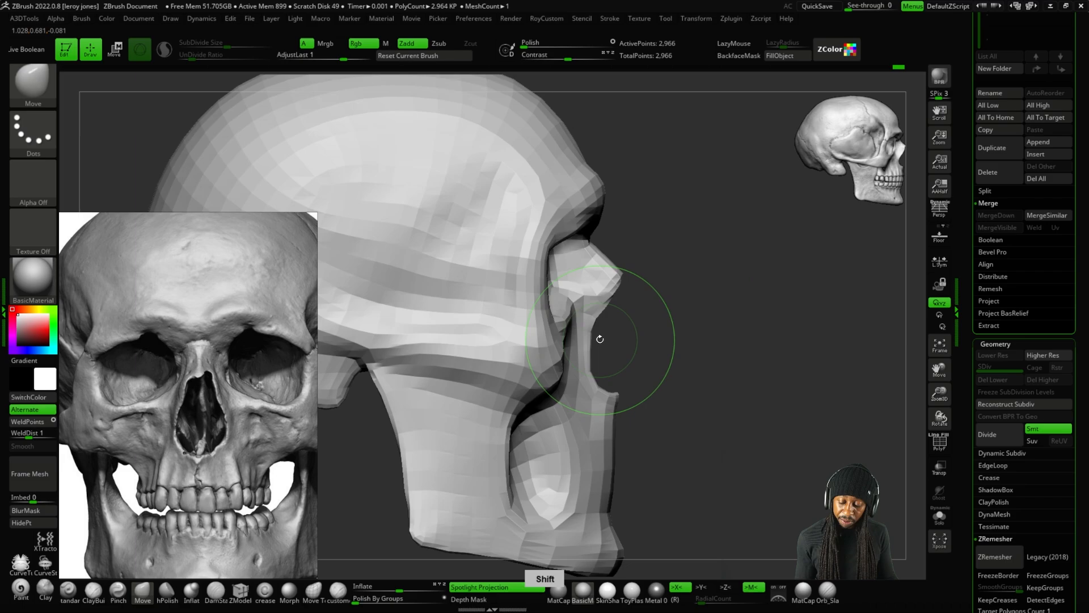
{"action": "key", "text": "minus"}
{"action": "key", "text": "plus"}
{"action": "key", "text": "plus"}
{"action": "left_click_drag", "start_coordinate": [652, 333], "coordinate": [688, 402]}
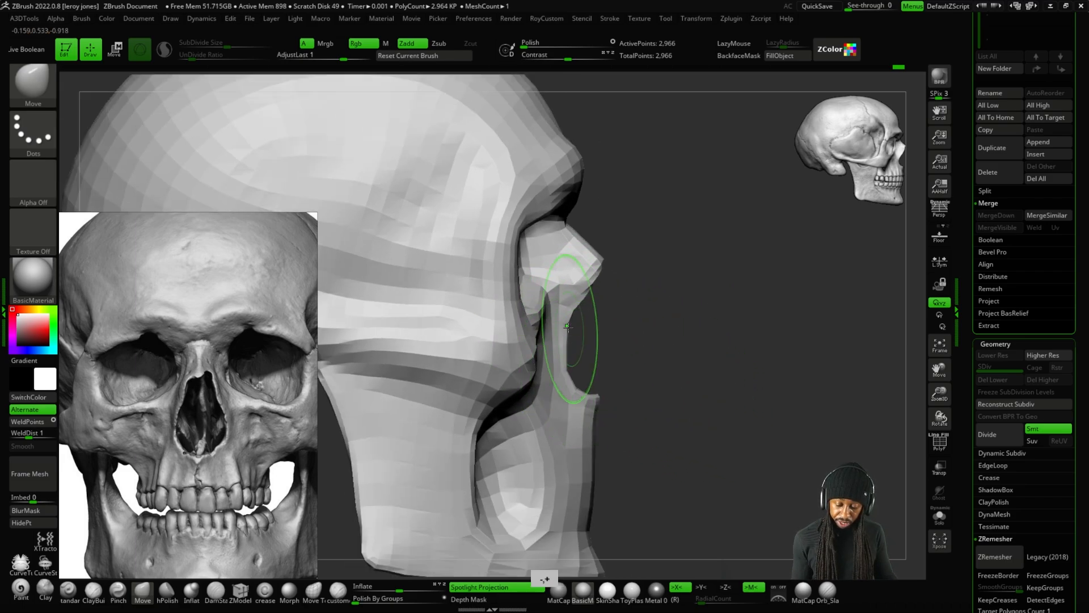
{"action": "left_click_drag", "start_coordinate": [568, 327], "coordinate": [584, 283]}
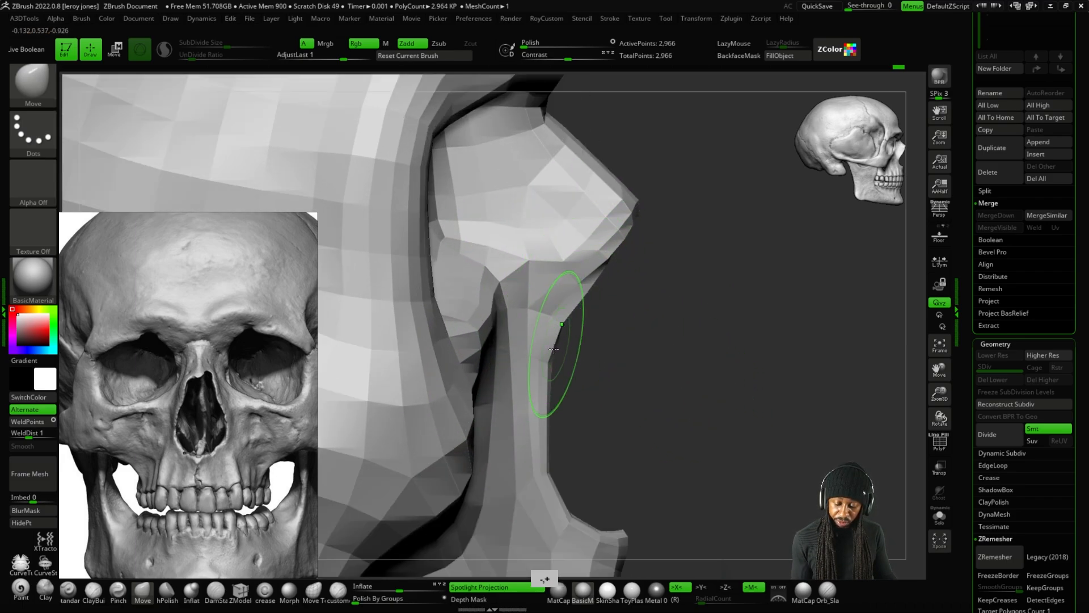
{"action": "left_click_drag", "start_coordinate": [629, 448], "coordinate": [573, 403], "text": "alt"}
{"action": "left_click_drag", "start_coordinate": [801, 466], "coordinate": [713, 329], "text": "alt"}
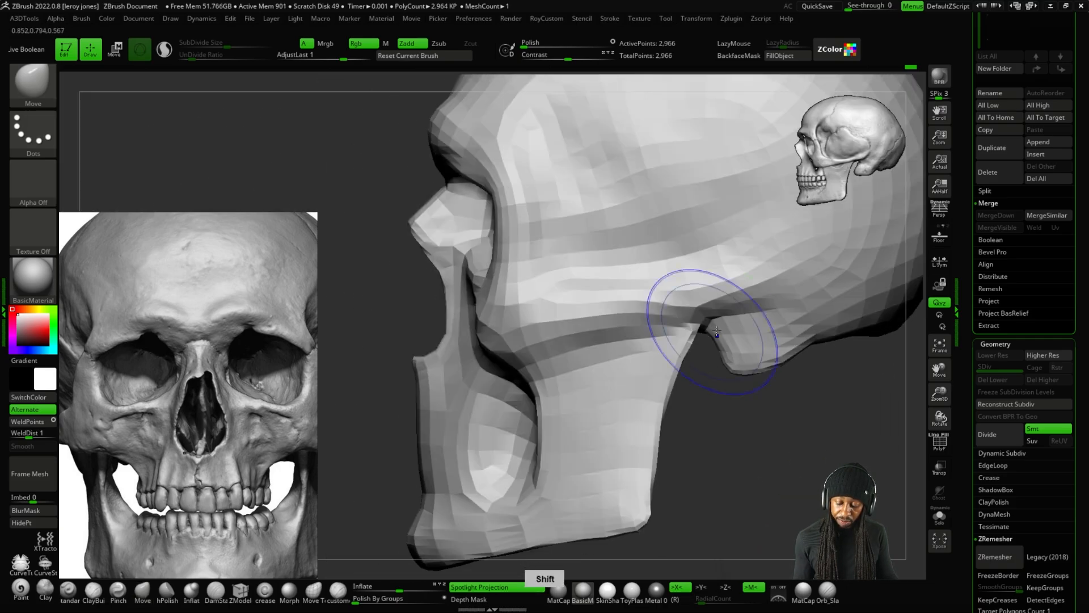
Sculpt the temple surface behind the brow and eye socket with the ClayBuildup brush.
{"action": "left_click_drag", "start_coordinate": [726, 494], "coordinate": [741, 452], "text": "alt"}
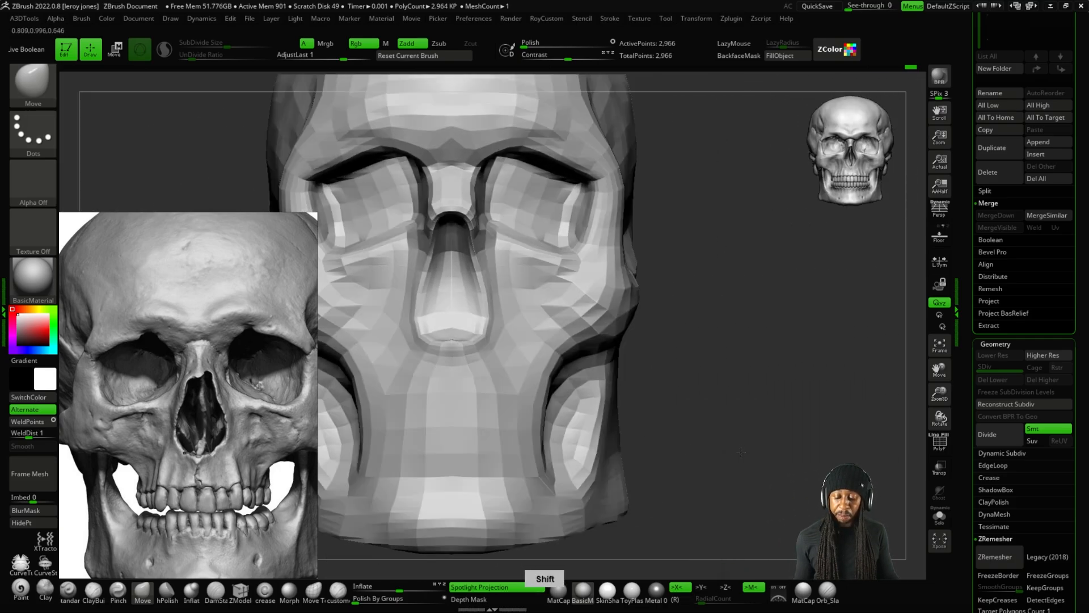
{"action": "left_click_drag", "start_coordinate": [697, 357], "coordinate": [669, 337], "text": "alt"}
{"action": "mouse_move", "coordinate": [675, 287]}
{"action": "left_mouse_down"}
{"action": "mouse_move", "coordinate": [607, 312]}
{"action": "mouse_move", "coordinate": [747, 323]}
{"action": "mouse_move", "coordinate": [700, 288]}
{"action": "left_mouse_up"}
{"action": "left_click_drag", "start_coordinate": [647, 354], "coordinate": [603, 368], "text": "alt"}
{"action": "left_click_drag", "start_coordinate": [767, 366], "coordinate": [767, 402]}
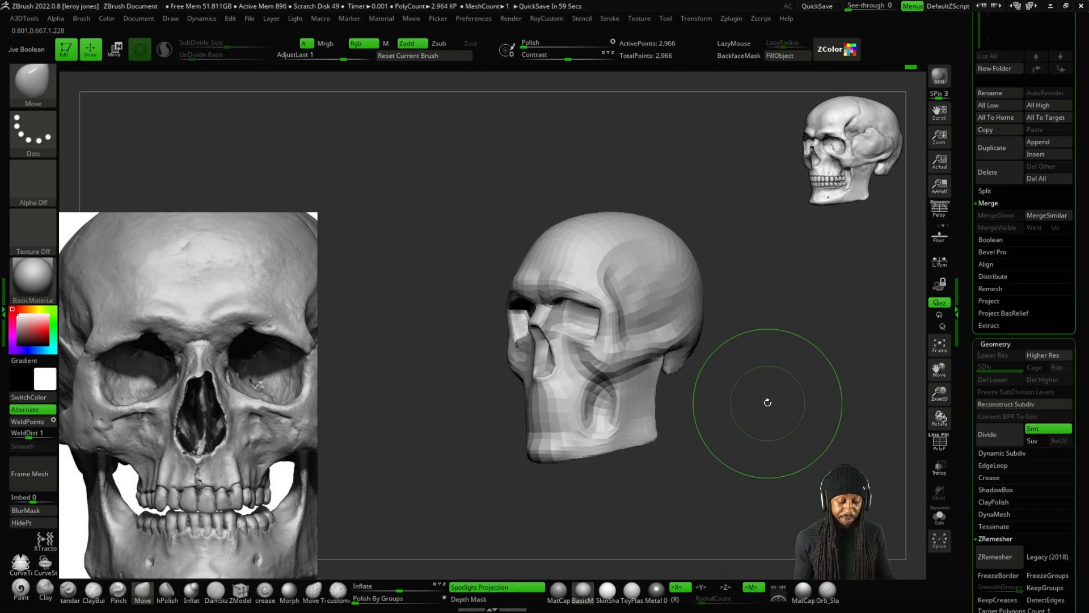
{"action": "left_click", "coordinate": [94, 593]}
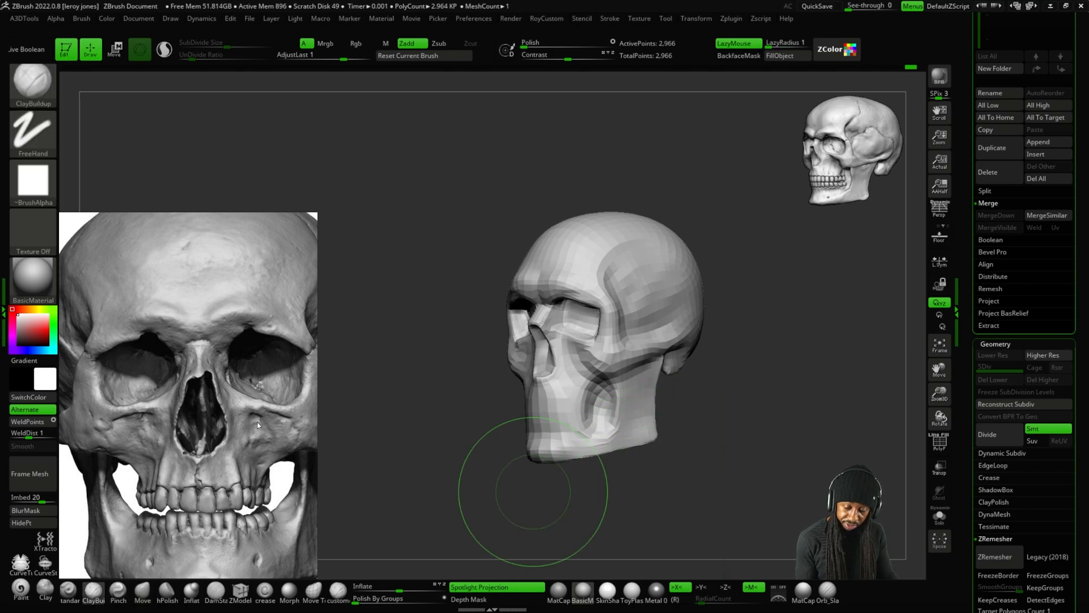
{"action": "left_click_drag", "start_coordinate": [738, 319], "coordinate": [731, 302], "text": "alt"}
{"action": "mouse_move", "coordinate": [797, 288]}
{"action": "left_mouse_down", "text": "alt"}
{"action": "mouse_move", "coordinate": [773, 299]}
{"action": "mouse_move", "coordinate": [789, 295]}
{"action": "left_mouse_up", "text": "alt"}
{"action": "key", "text": "plus"}
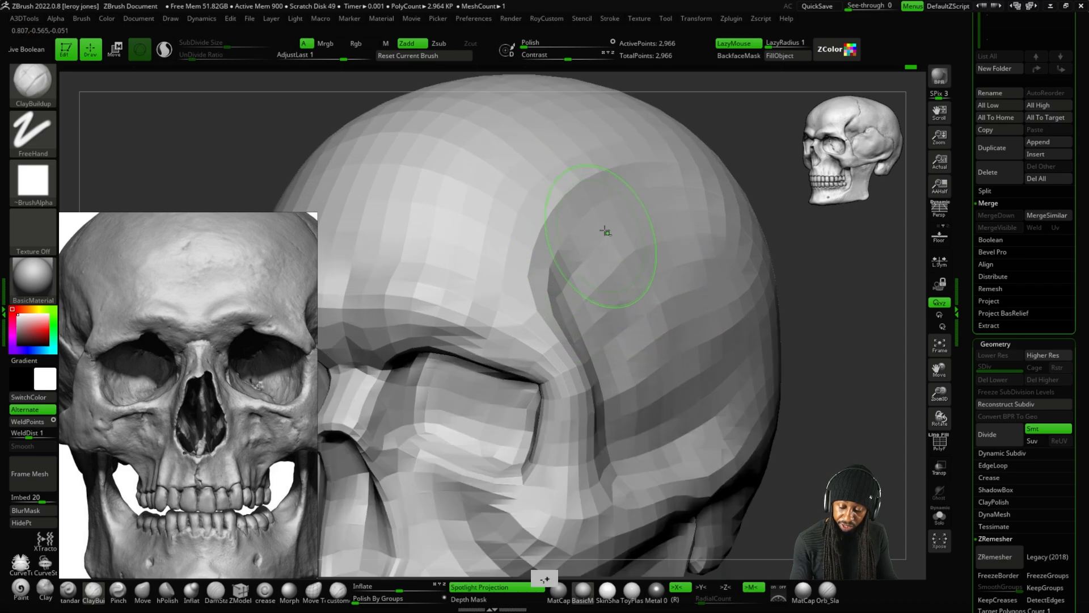
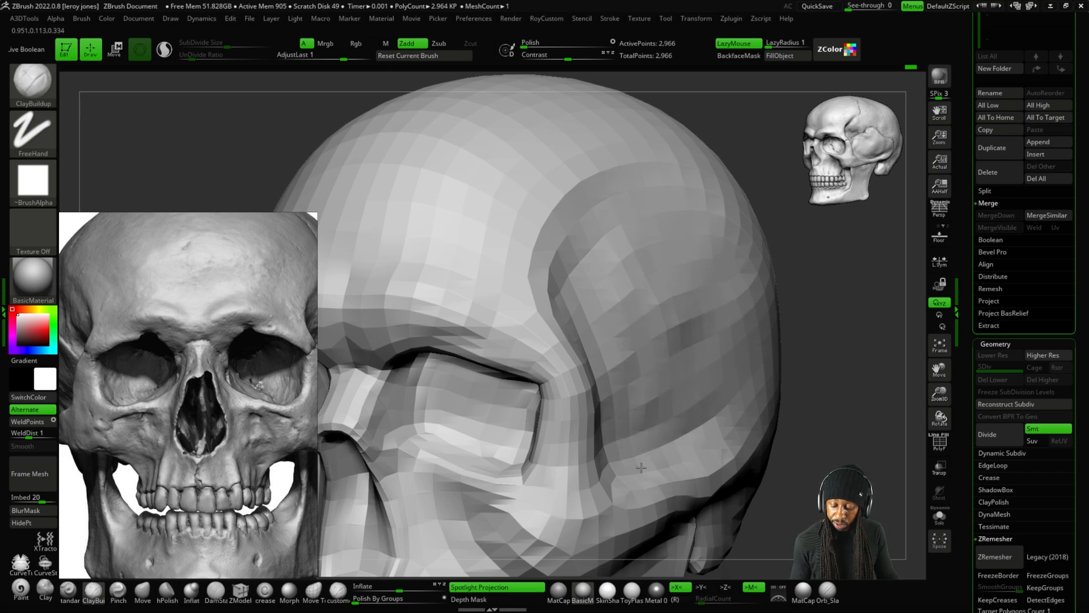
{"action": "mouse_move", "coordinate": [652, 399]}
{"action": "left_mouse_down"}
{"action": "mouse_move", "coordinate": [623, 392]}
{"action": "mouse_move", "coordinate": [617, 369]}
{"action": "left_mouse_up"}
Work the inside of the oval hollow below the cheekbone with ClayBuildup strokes.
{"action": "mouse_move", "coordinate": [806, 493]}
{"action": "left_mouse_down", "text": "alt"}
{"action": "mouse_move", "coordinate": [807, 445]}
{"action": "mouse_move", "coordinate": [788, 470]}
{"action": "mouse_move", "coordinate": [730, 272]}
{"action": "mouse_move", "coordinate": [669, 256]}
{"action": "left_mouse_up", "text": "alt"}
{"action": "key", "text": "plus"}
{"action": "key", "text": "plus"}
{"action": "key", "text": "plus"}
{"action": "key", "text": "plus"}
{"action": "mouse_move", "coordinate": [530, 271]}
{"action": "left_mouse_down"}
{"action": "mouse_move", "coordinate": [537, 259]}
{"action": "mouse_move", "coordinate": [519, 270]}
{"action": "left_mouse_up"}
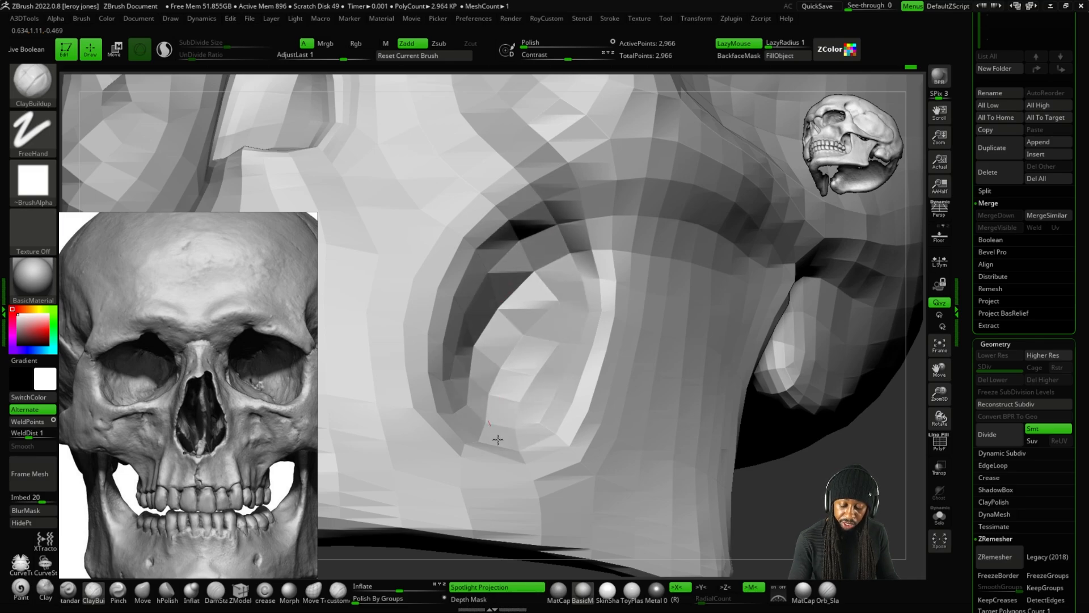
{"action": "left_click_drag", "start_coordinate": [498, 439], "coordinate": [499, 360]}
Carve and refine the inner wall of the eye socket beside the nasal bridge with ClayBuildup, seen from below.
{"action": "key", "text": "minus"}
{"action": "mouse_move", "coordinate": [785, 352]}
{"action": "left_mouse_down"}
{"action": "mouse_move", "coordinate": [797, 340]}
{"action": "mouse_move", "coordinate": [799, 427]}
{"action": "mouse_move", "coordinate": [767, 372]}
{"action": "left_mouse_up"}
{"action": "left_click_drag", "start_coordinate": [806, 334], "coordinate": [797, 238]}
{"action": "key", "text": "plus"}
{"action": "key", "text": "plus"}
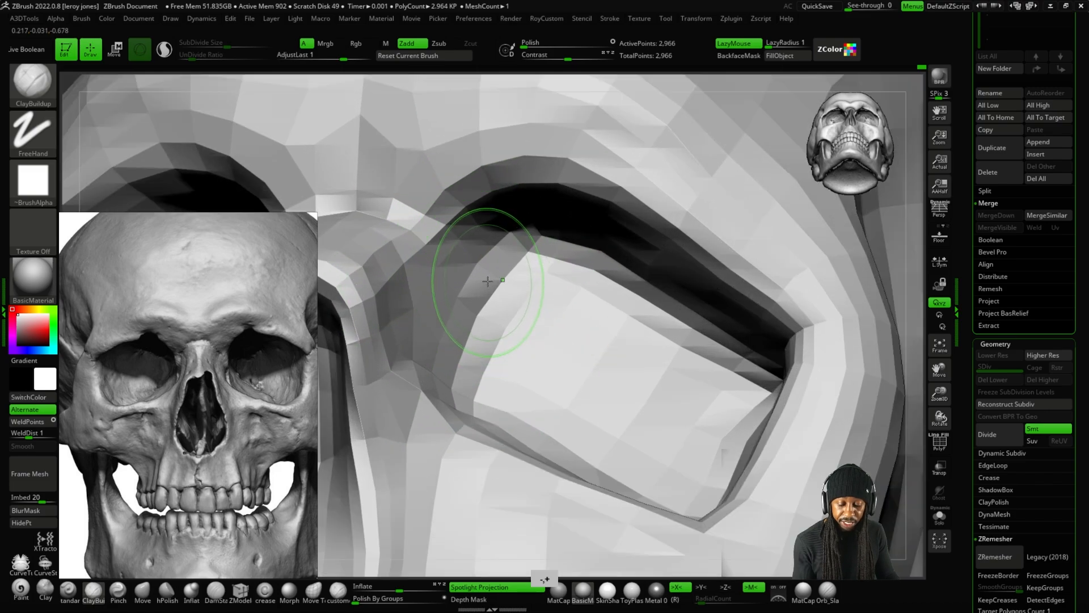
{"action": "mouse_move", "coordinate": [488, 281]}
{"action": "left_mouse_down", "text": "alt"}
{"action": "mouse_move", "coordinate": [501, 236]}
{"action": "mouse_move", "coordinate": [484, 268]}
{"action": "left_mouse_up", "text": "alt"}
{"action": "left_click_drag", "start_coordinate": [452, 324], "coordinate": [442, 372], "text": "alt"}
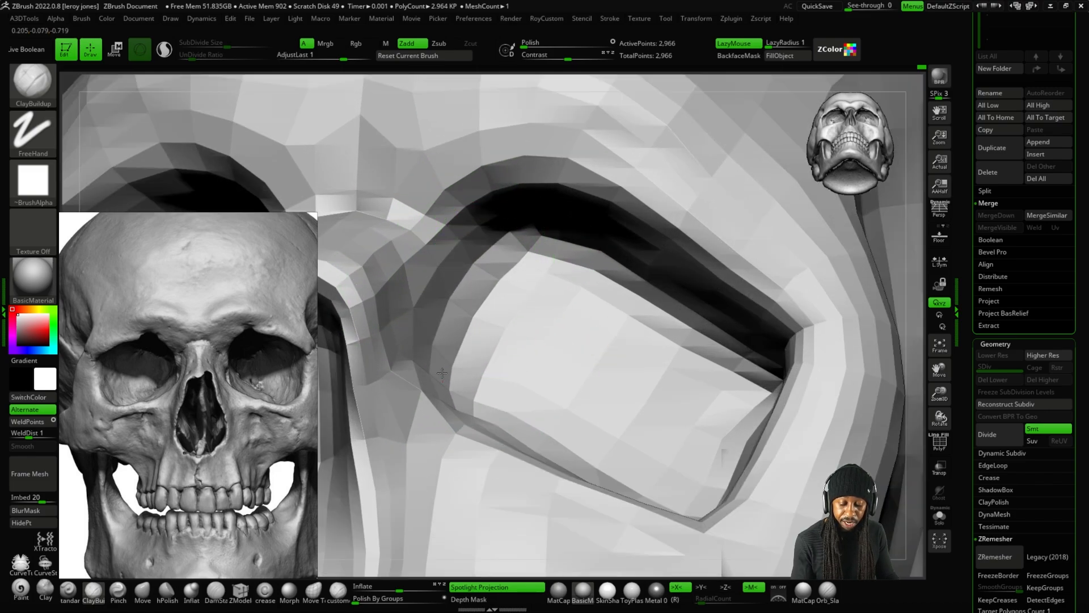
{"action": "left_click_drag", "start_coordinate": [444, 313], "coordinate": [449, 386]}
Deepen the roof of the eye socket beneath the brow ridge with ClayBuildup strokes toward its outer corner.
{"action": "key", "text": "minus"}
{"action": "left_click_drag", "start_coordinate": [780, 297], "coordinate": [766, 241]}
{"action": "key", "text": "plus"}
{"action": "right_click_drag", "start_coordinate": [518, 294], "coordinate": [565, 295], "text": "alt"}
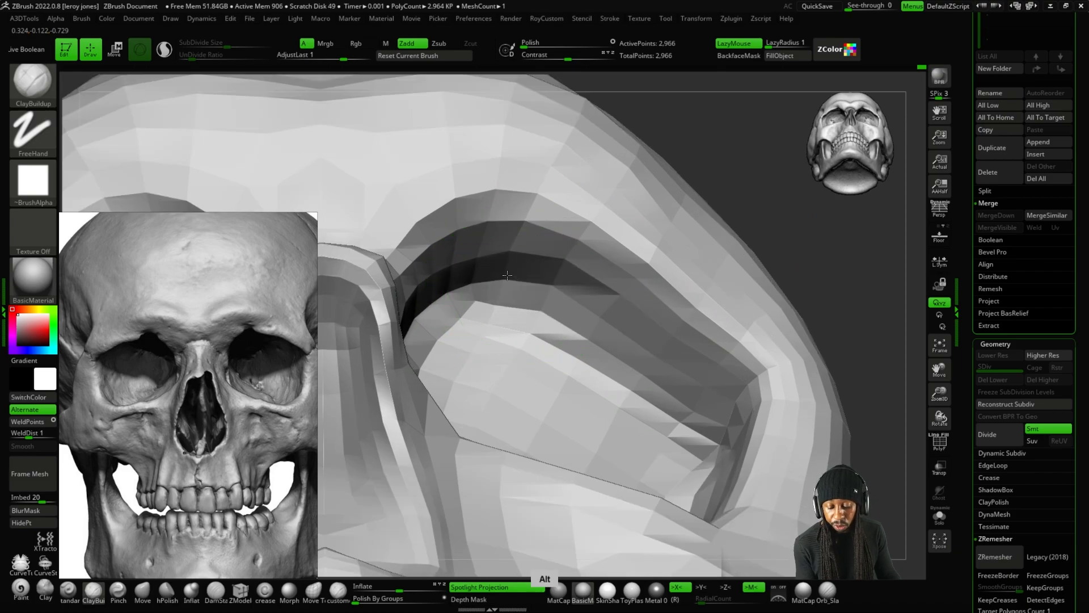
{"action": "left_click_drag", "start_coordinate": [675, 379], "coordinate": [701, 374]}
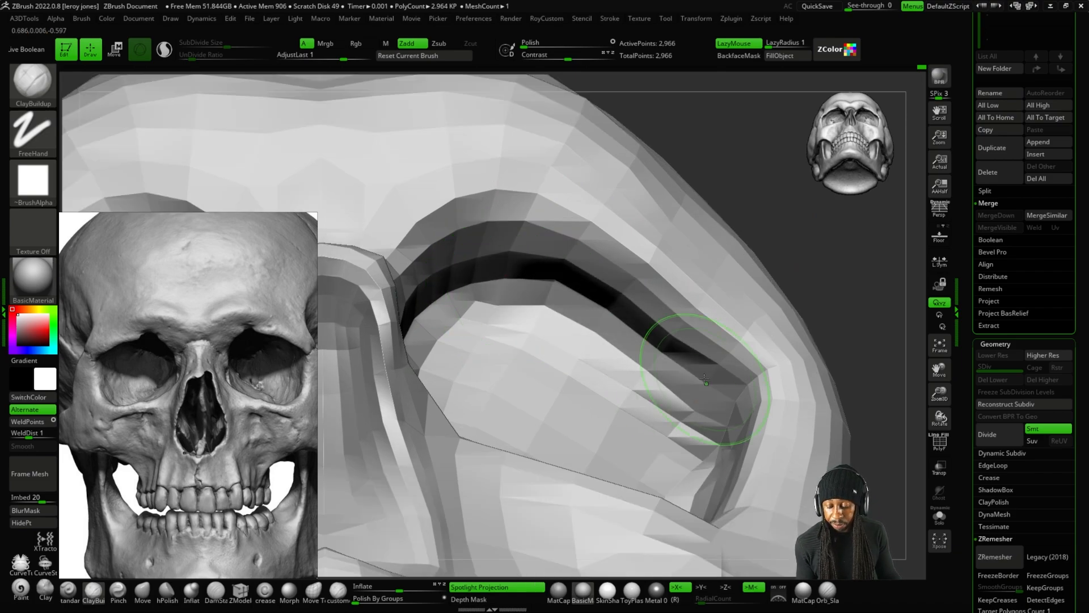
Sculpt the outer wall of the eye socket with alternating carving and building ClayBuildup strokes.
{"action": "left_click_drag", "start_coordinate": [857, 344], "coordinate": [790, 281], "text": "alt"}
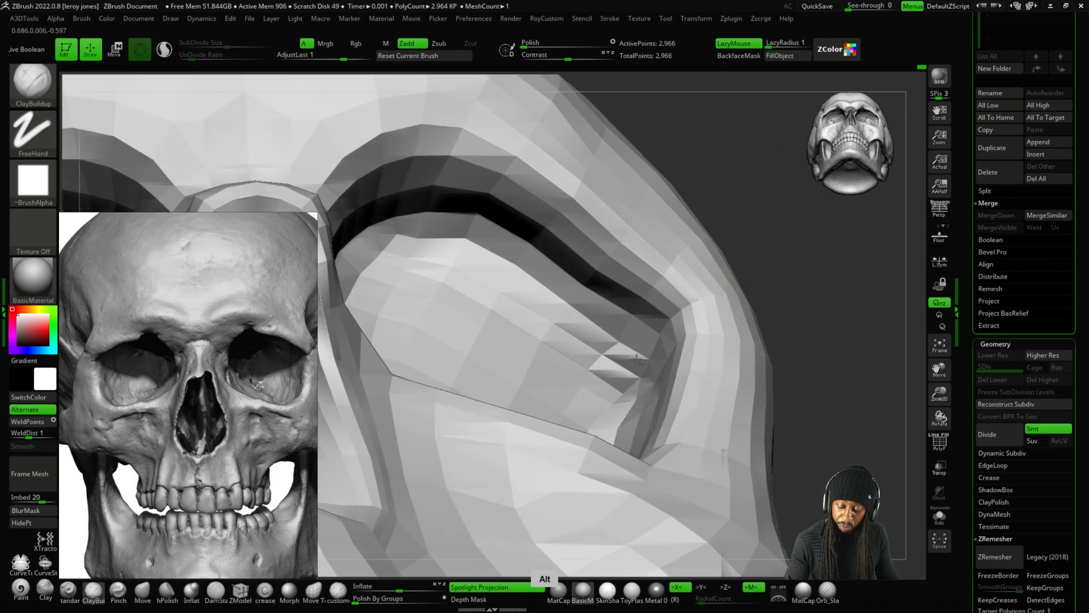
{"action": "left_click_drag", "start_coordinate": [636, 359], "coordinate": [616, 346], "text": "alt"}
{"action": "mouse_move", "coordinate": [794, 318]}
{"action": "left_mouse_down", "text": "alt"}
{"action": "mouse_move", "coordinate": [782, 255]}
{"action": "mouse_move", "coordinate": [788, 335]}
{"action": "left_mouse_up", "text": "alt"}
{"action": "left_click_drag", "start_coordinate": [619, 258], "coordinate": [636, 354], "text": "alt"}
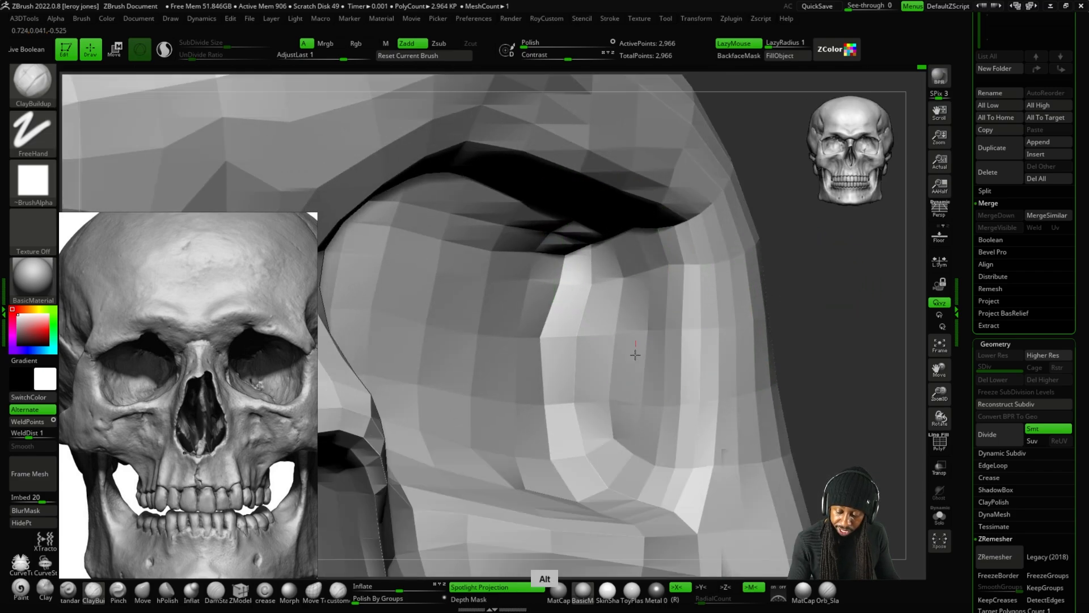
{"action": "left_click_drag", "start_coordinate": [610, 421], "coordinate": [616, 384]}
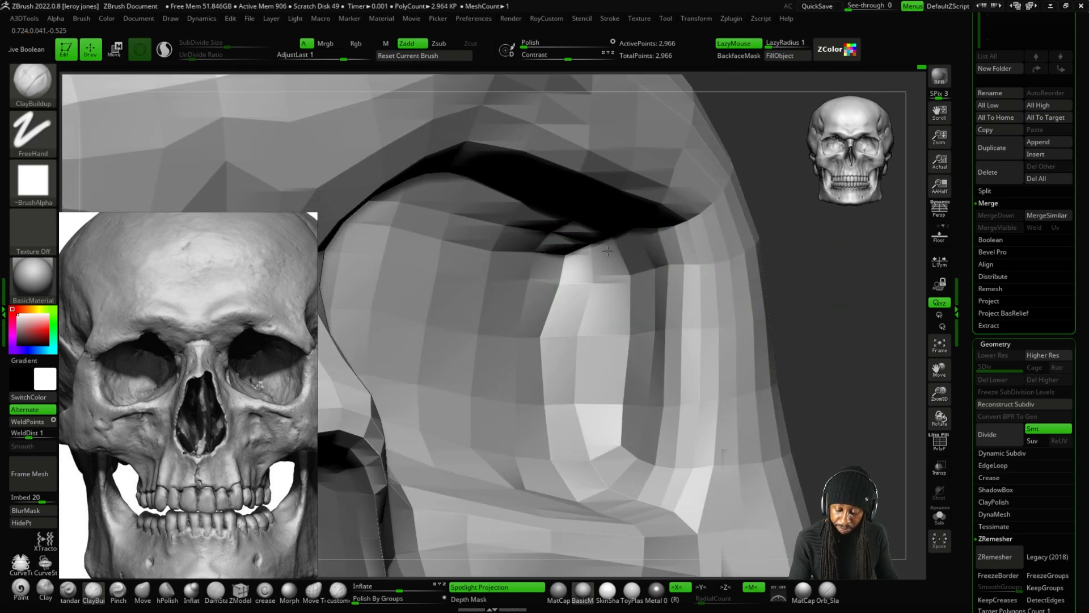
{"action": "left_click_drag", "start_coordinate": [607, 250], "coordinate": [603, 400]}
Carve deeper into the eye socket's floor and lower outer corner with ClayBuildup.
{"action": "mouse_move", "coordinate": [845, 380]}
{"action": "left_mouse_down", "text": "alt"}
{"action": "mouse_move", "coordinate": [811, 284]}
{"action": "mouse_move", "coordinate": [858, 314]}
{"action": "mouse_move", "coordinate": [868, 290]}
{"action": "left_mouse_up", "text": "alt"}
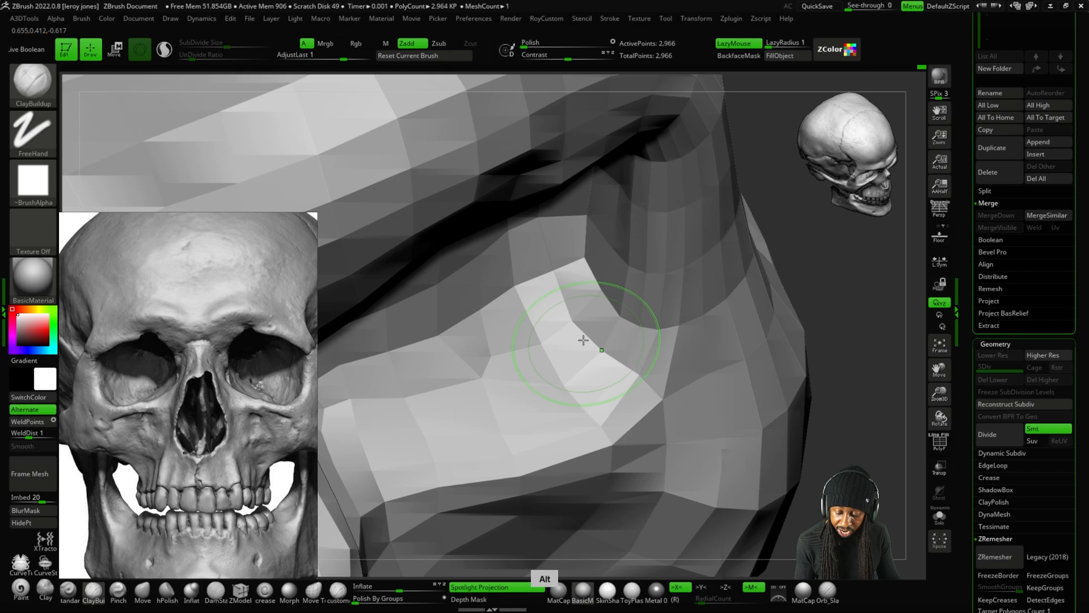
{"action": "left_click_drag", "start_coordinate": [491, 390], "coordinate": [476, 394], "text": "alt"}
{"action": "left_click_drag", "start_coordinate": [845, 295], "coordinate": [831, 340], "text": "alt"}
{"action": "mouse_move", "coordinate": [547, 338]}
{"action": "left_mouse_down", "text": "alt"}
{"action": "mouse_move", "coordinate": [579, 338]}
{"action": "mouse_move", "coordinate": [634, 245]}
{"action": "mouse_move", "coordinate": [616, 190]}
{"action": "left_mouse_up", "text": "alt"}
{"action": "key", "text": "minus"}
{"action": "left_click_drag", "start_coordinate": [773, 289], "coordinate": [720, 263]}
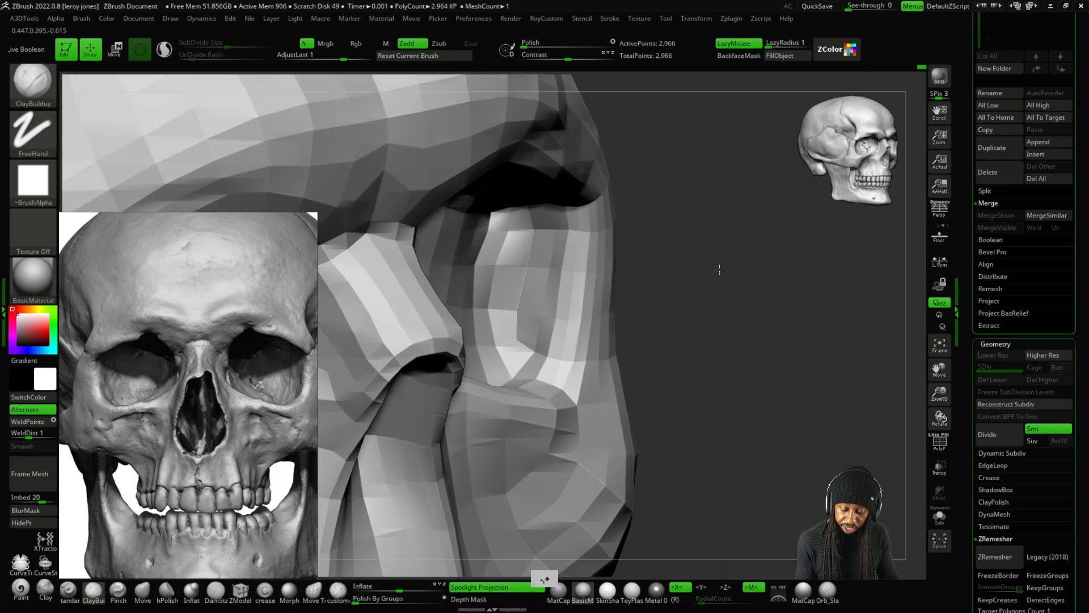
{"action": "key", "text": "plus"}
{"action": "mouse_move", "coordinate": [529, 316]}
{"action": "left_mouse_down", "text": "alt"}
{"action": "mouse_move", "coordinate": [515, 307]}
{"action": "mouse_move", "coordinate": [493, 397]}
{"action": "left_mouse_up", "text": "alt"}
{"action": "key", "text": "minus"}
Carve further along the eye socket's lower interior toward the nose from a three-quarter view.
{"action": "left_click_drag", "start_coordinate": [851, 363], "coordinate": [764, 361]}
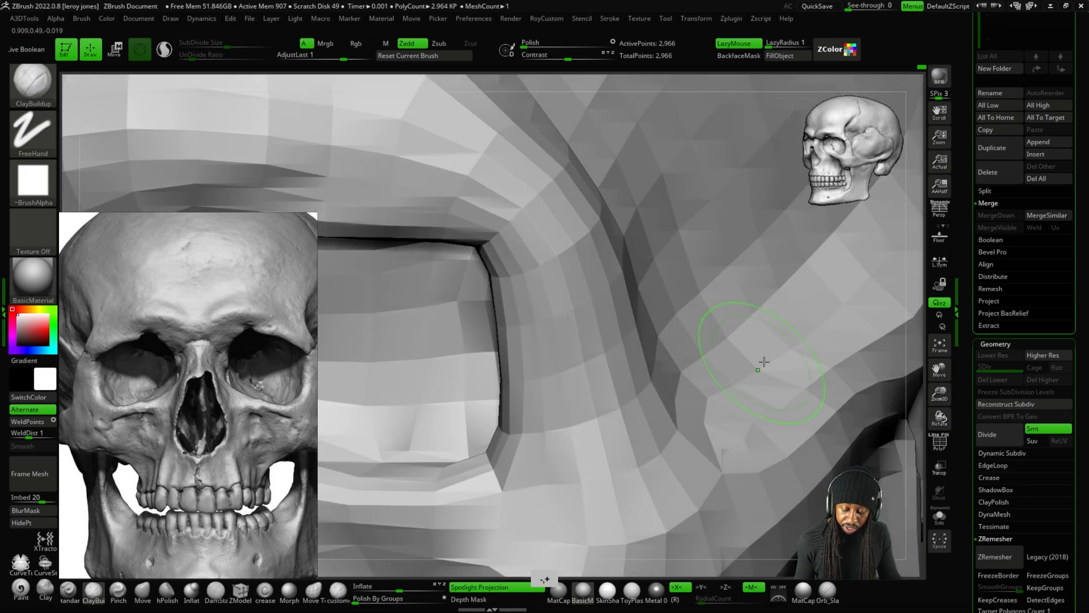
{"action": "key", "text": "minus"}
{"action": "left_click_drag", "start_coordinate": [764, 400], "coordinate": [786, 392]}
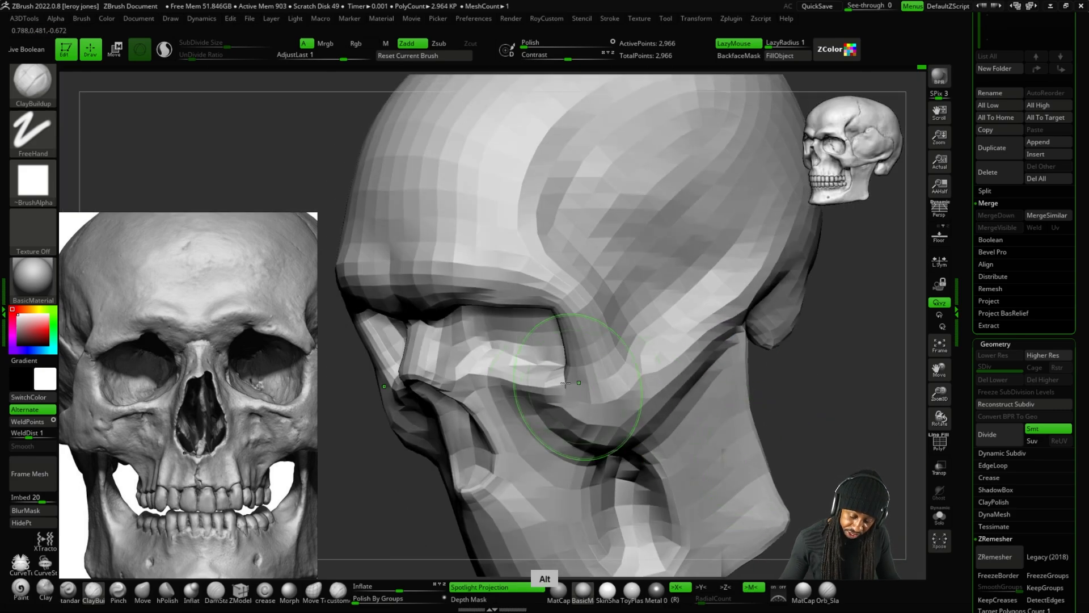
{"action": "key", "text": "plus"}
{"action": "mouse_move", "coordinate": [498, 351]}
{"action": "left_mouse_down", "text": "alt"}
{"action": "mouse_move", "coordinate": [461, 324]}
{"action": "mouse_move", "coordinate": [504, 364]}
{"action": "mouse_move", "coordinate": [441, 304]}
{"action": "left_mouse_up", "text": "alt"}
{"action": "key", "text": "minus"}
{"action": "key", "text": "minus"}
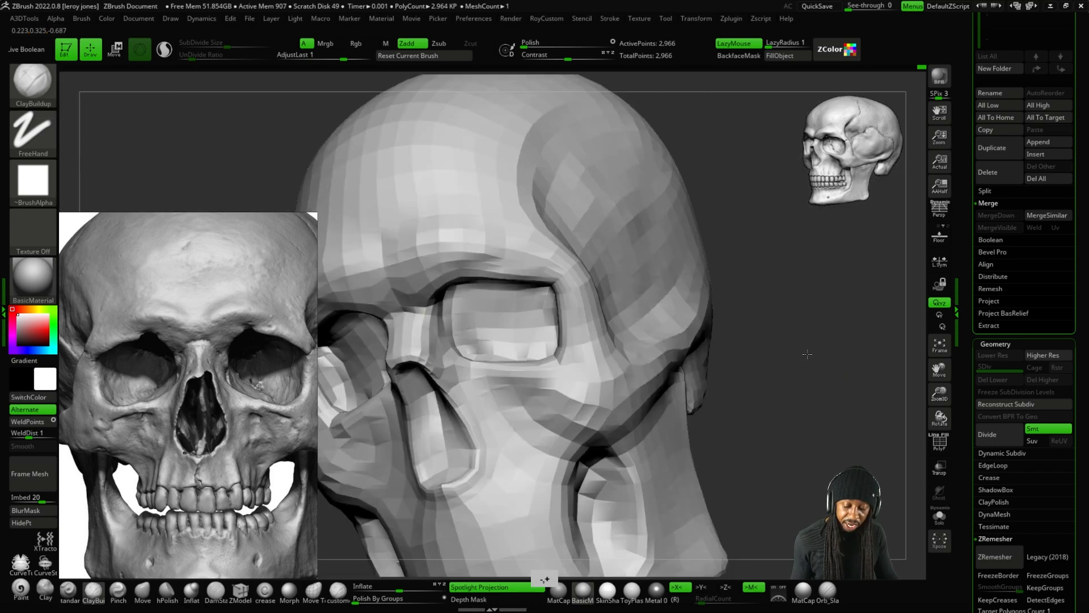
Return to the front view, reframe the reference image to show its whole skull, and compare the forehead and temple.
{"action": "left_click_drag", "start_coordinate": [808, 355], "coordinate": [782, 345], "text": "shift"}
{"action": "left_click_drag", "start_coordinate": [642, 372], "coordinate": [494, 311], "text": "alt"}
{"action": "left_click_drag", "start_coordinate": [701, 433], "coordinate": [767, 414], "text": "alt"}
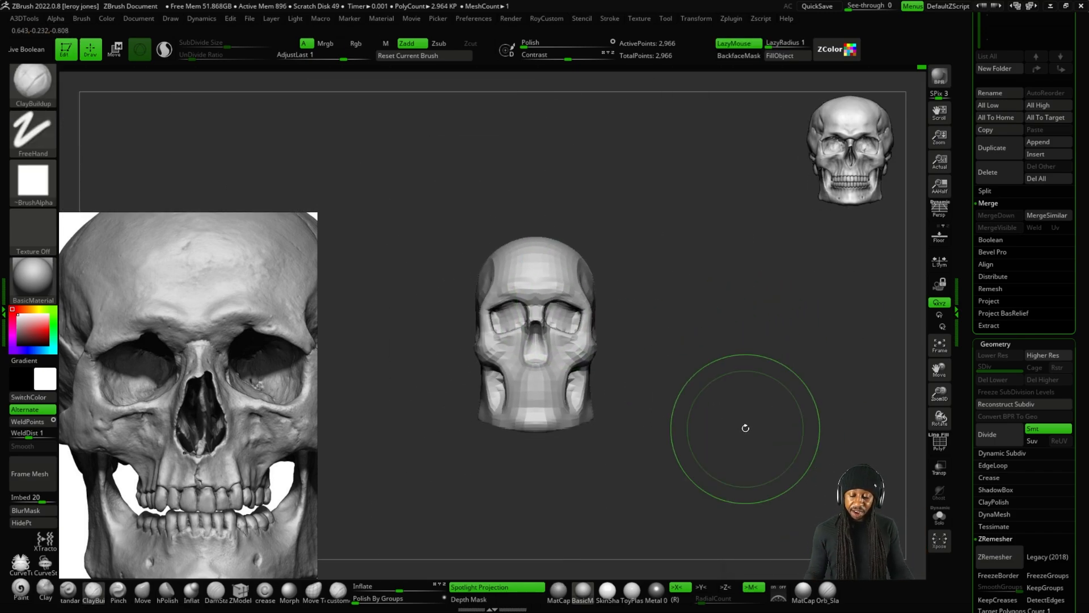
{"action": "scroll", "coordinate": [248, 385], "scroll_direction": "down", "scroll_amount": 2}
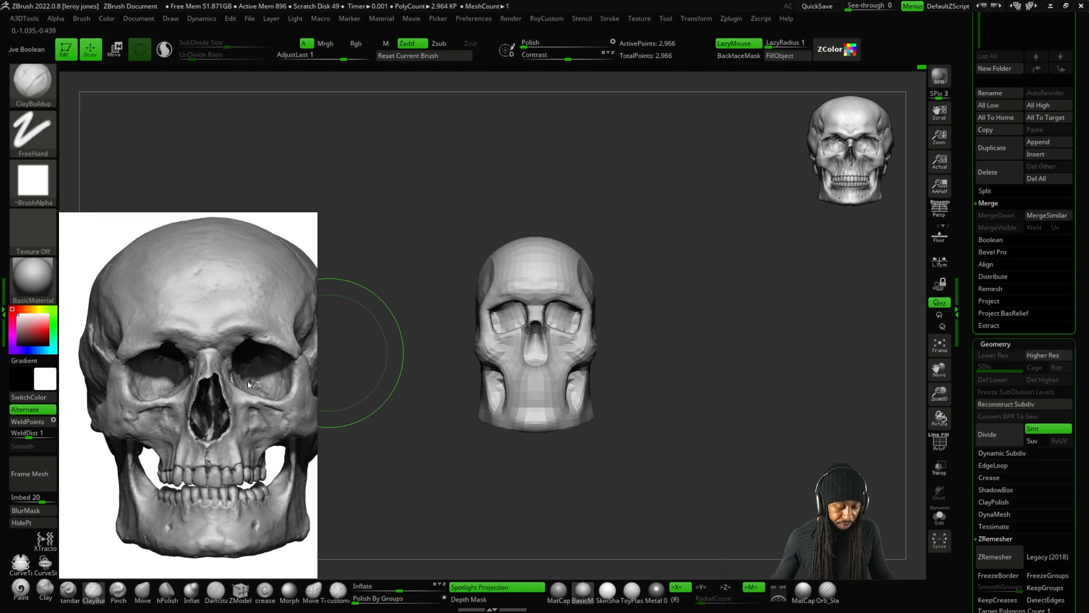
{"action": "middle_click_drag", "start_coordinate": [248, 385], "coordinate": [207, 380]}
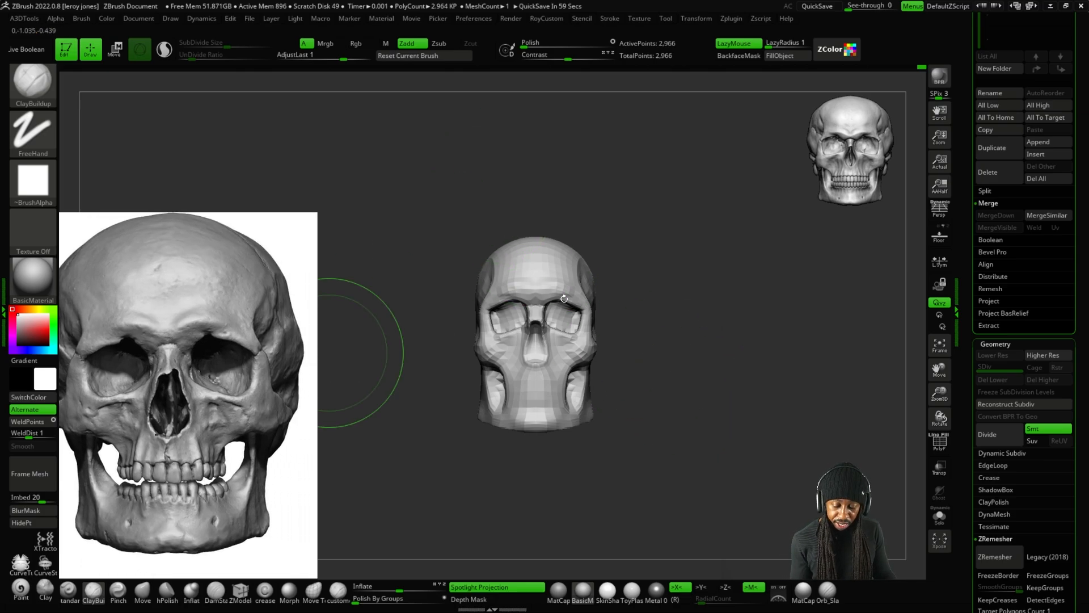
{"action": "scroll", "coordinate": [227, 339], "scroll_direction": "up", "scroll_amount": 2}
{"action": "scroll", "coordinate": [227, 340], "scroll_direction": "down", "scroll_amount": 2}
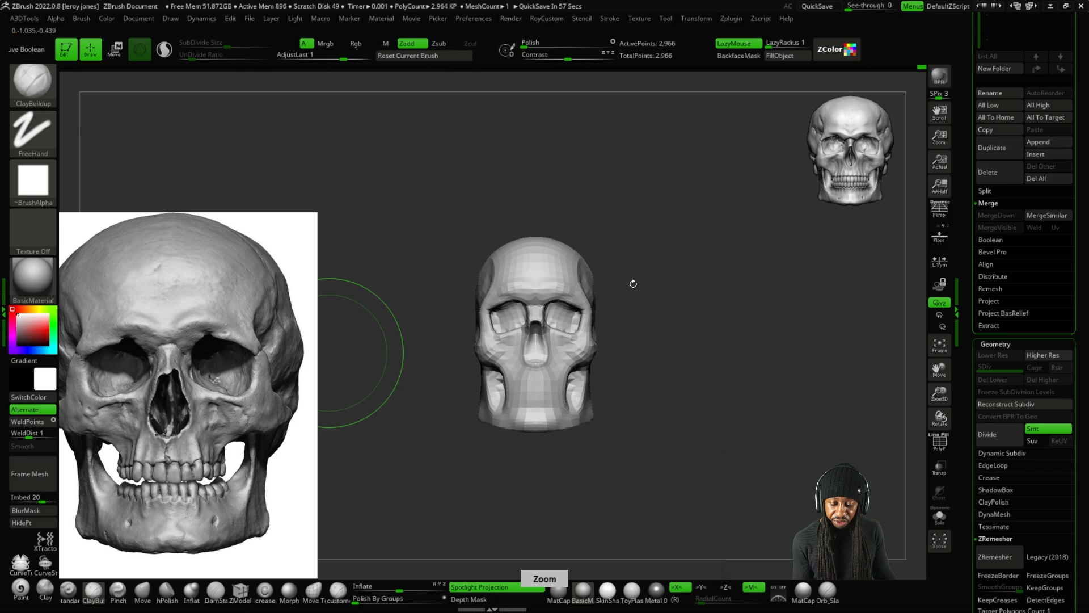
{"action": "mouse_move", "coordinate": [630, 273]}
{"action": "left_mouse_down", "text": "alt"}
{"action": "mouse_move", "coordinate": [661, 244]}
{"action": "mouse_move", "coordinate": [675, 267]}
{"action": "left_mouse_up", "text": "alt"}
{"action": "mouse_move", "coordinate": [590, 269]}
{"action": "left_mouse_down", "text": "alt"}
{"action": "mouse_move", "coordinate": [598, 283]}
{"action": "mouse_move", "coordinate": [596, 269]}
{"action": "left_mouse_up", "text": "alt"}
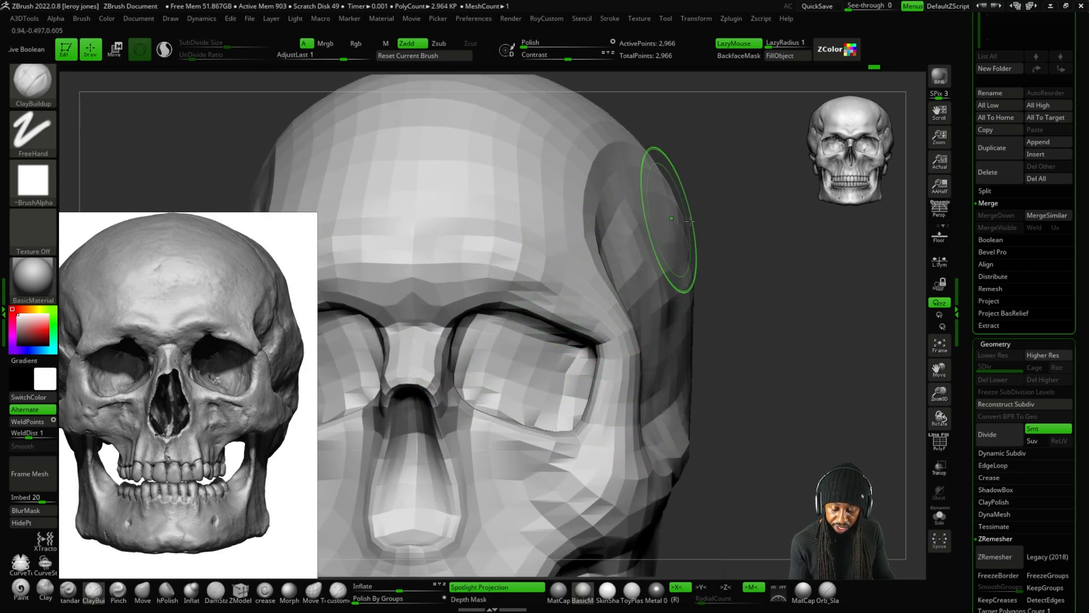
Compare the brow and nasal root with the front reference, tracing their curves on the image and clearing the markup.
{"action": "left_click_drag", "start_coordinate": [760, 255], "coordinate": [823, 318]}
{"action": "left_click_drag", "start_coordinate": [590, 316], "coordinate": [548, 301], "text": "alt"}
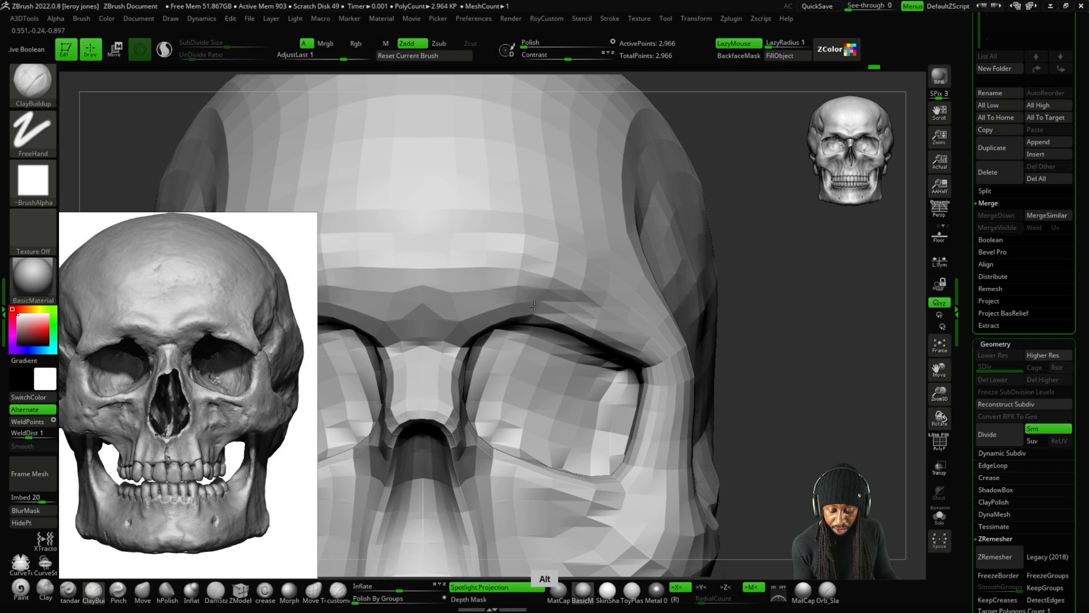
{"action": "left_click_drag", "start_coordinate": [760, 267], "coordinate": [754, 308]}
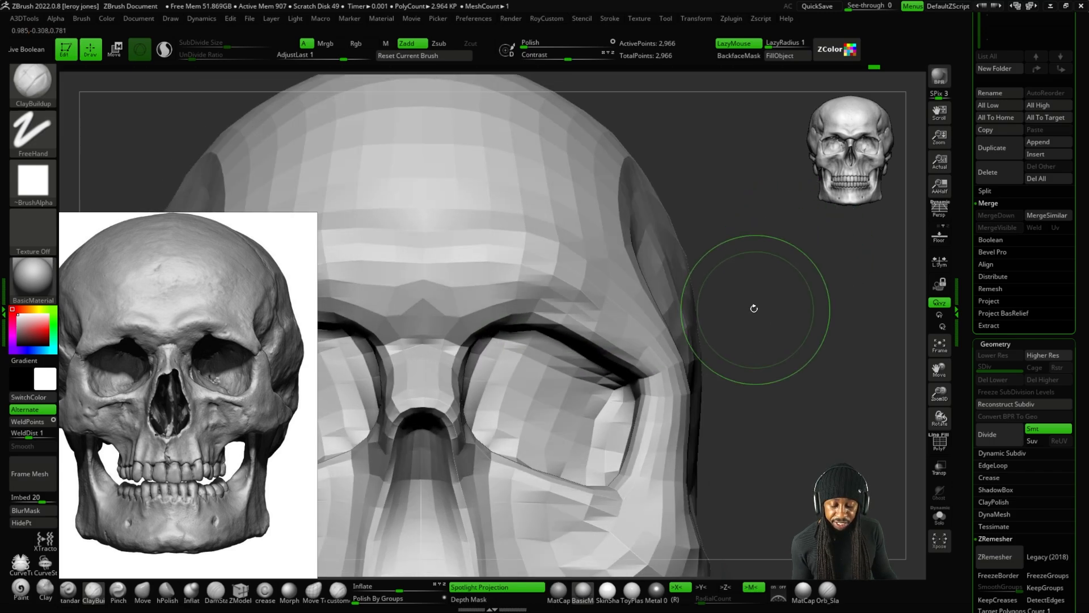
{"action": "key", "text": "ctrl+F1"}
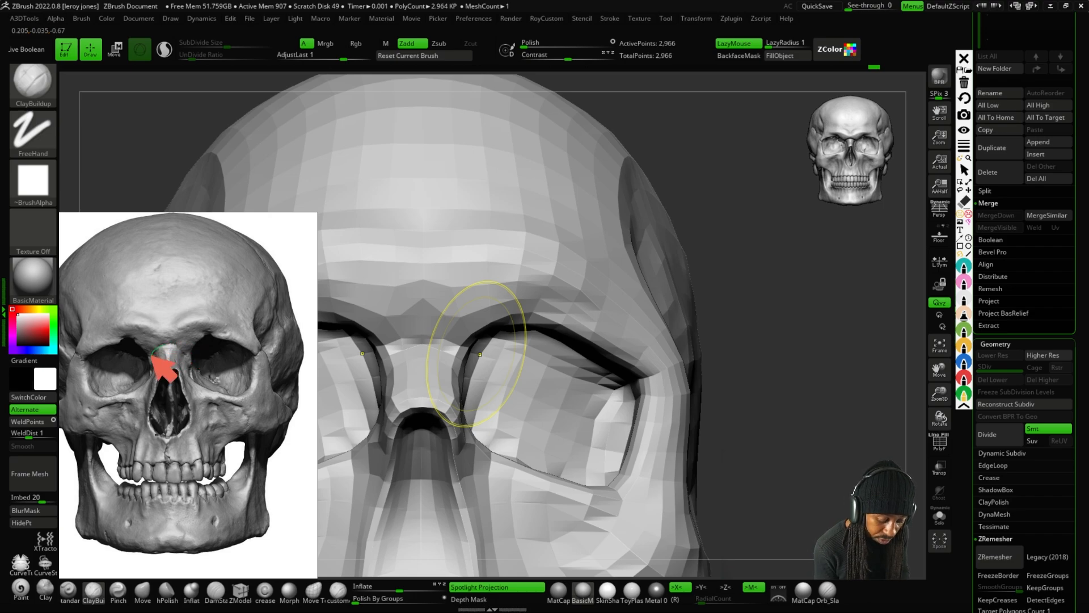
{"action": "left_click_drag", "start_coordinate": [181, 350], "coordinate": [190, 353]}
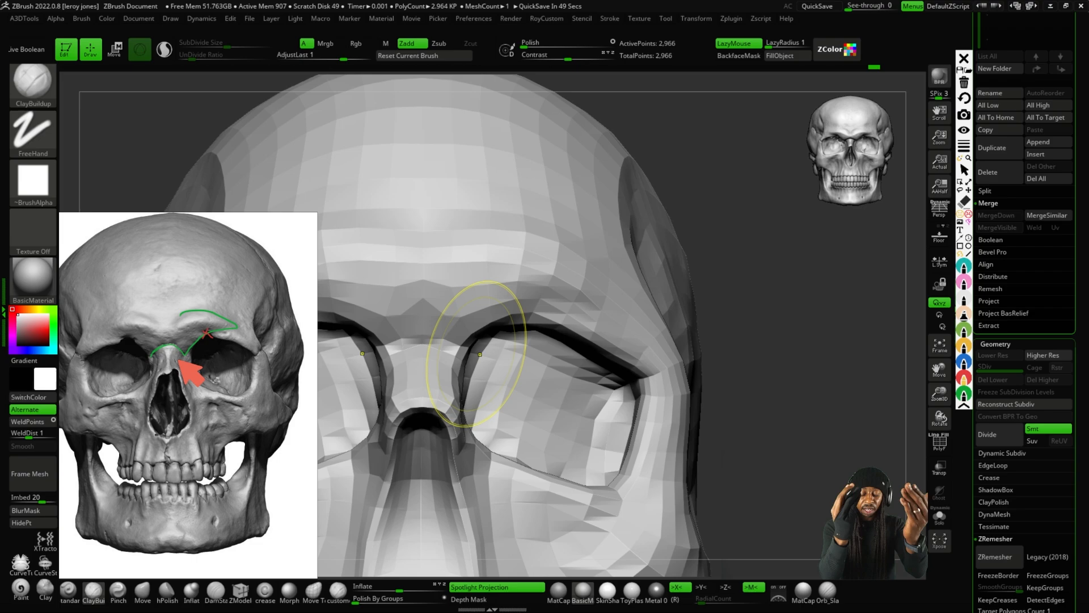
{"action": "key", "text": "Escape"}
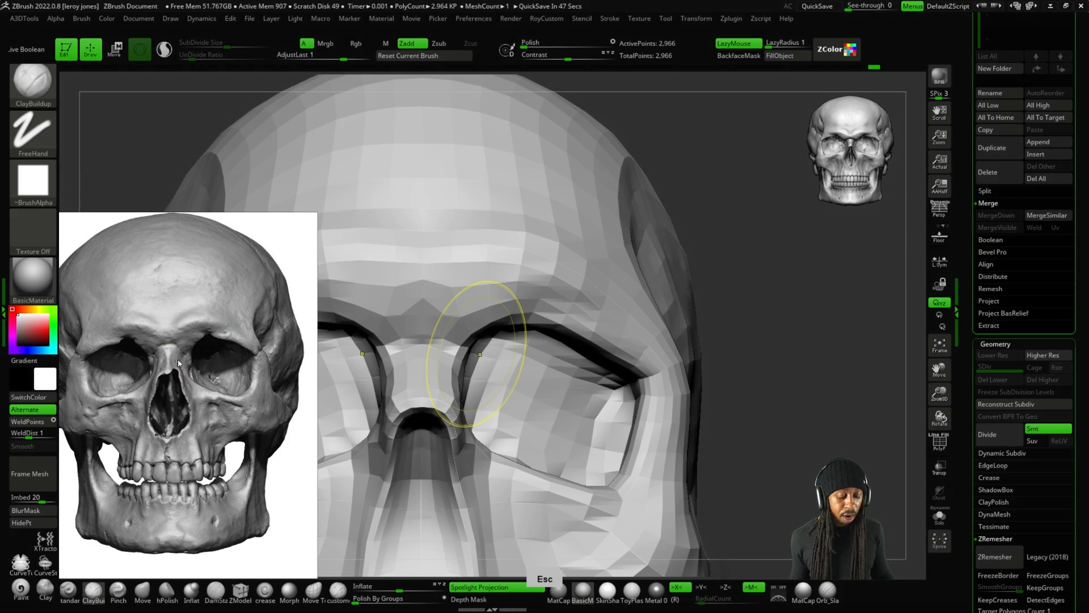
Try to crease the brow just above the eye socket's upper rim with DamStandard.
{"action": "left_click_drag", "start_coordinate": [734, 261], "coordinate": [561, 363]}
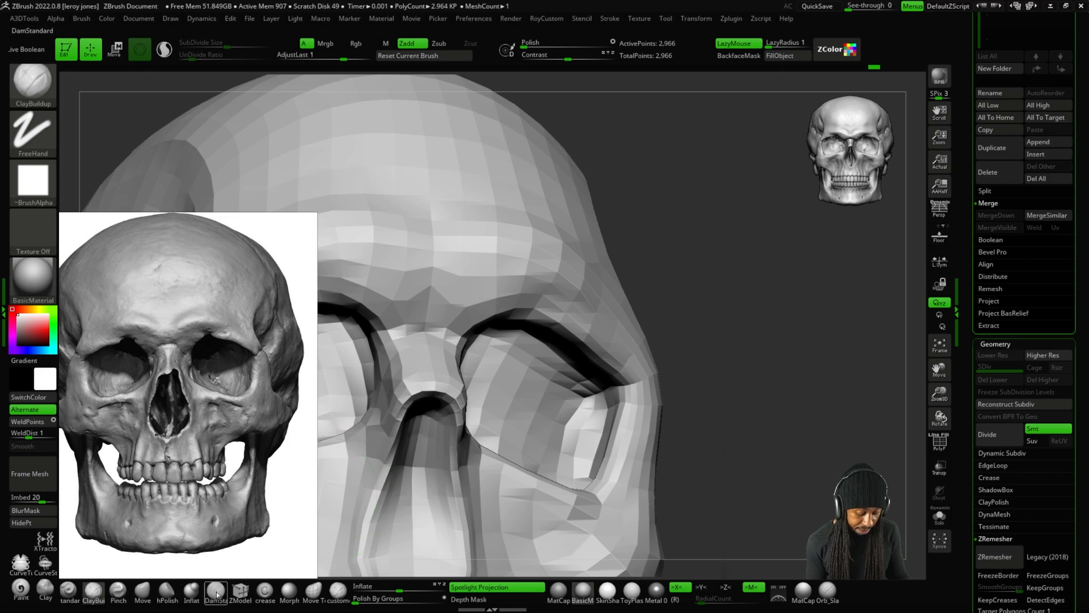
{"action": "left_click", "coordinate": [216, 594]}
{"action": "scroll", "coordinate": [693, 299], "scroll_direction": "up", "scroll_amount": 5}
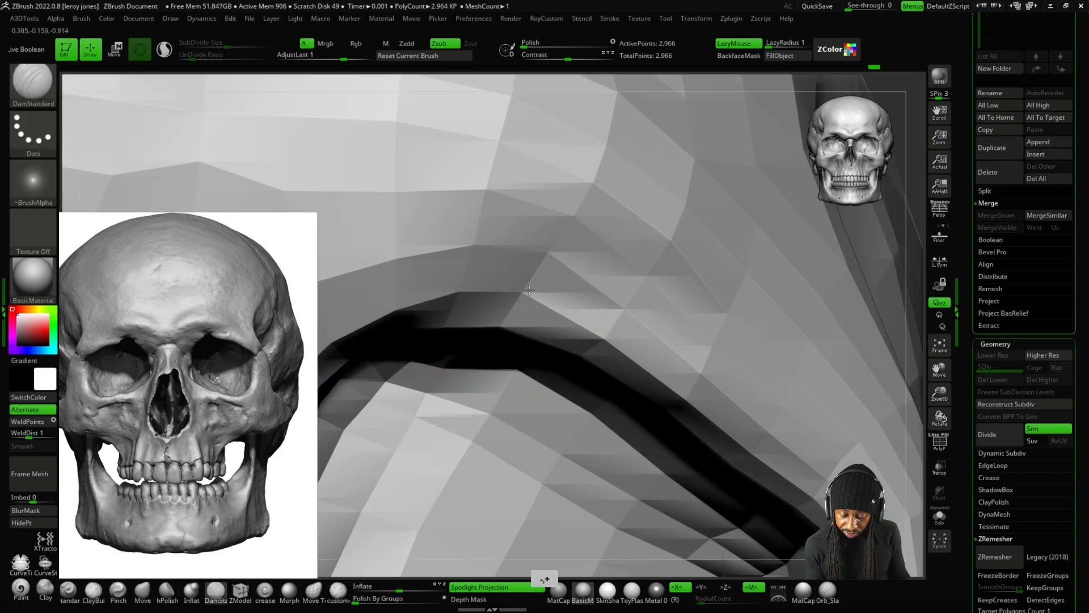
{"action": "left_click_drag", "start_coordinate": [529, 289], "coordinate": [518, 292]}
{"action": "key", "text": "minus"}
{"action": "key", "text": "plus"}
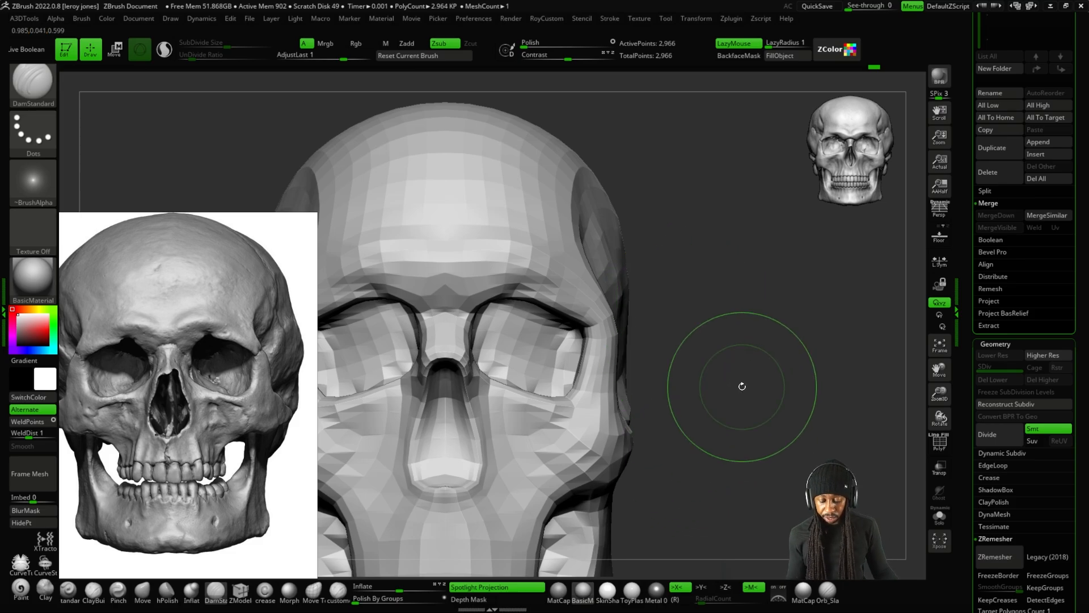
Sculpt the bone between the nasal opening and the eye socket's inner edge with a ClayBuildup stroke.
{"action": "left_click_drag", "start_coordinate": [729, 393], "coordinate": [754, 321], "text": "alt"}
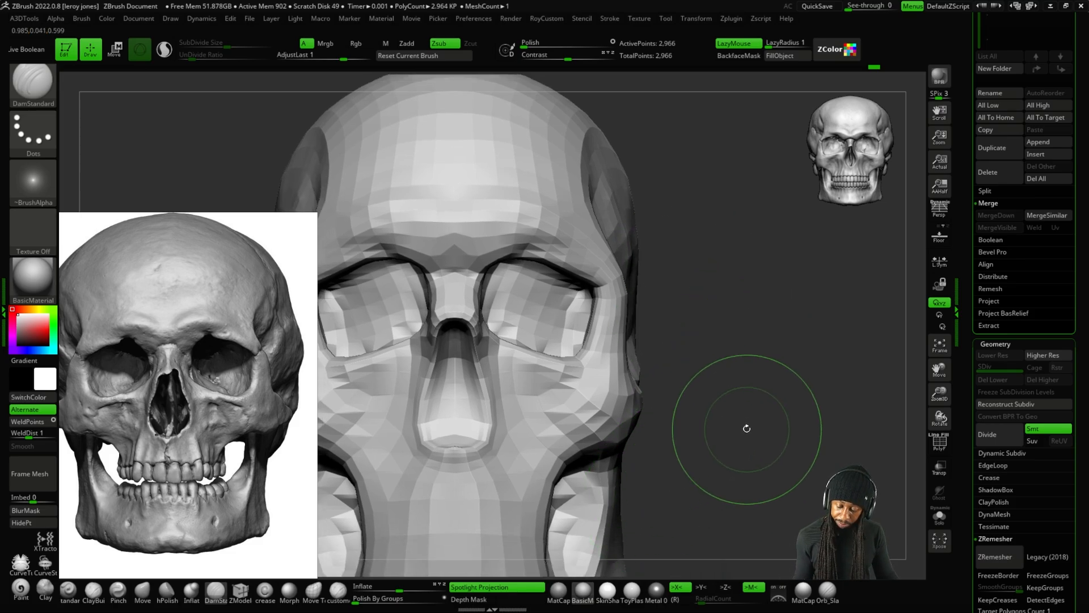
{"action": "mouse_move", "coordinate": [728, 459]}
{"action": "left_mouse_down"}
{"action": "mouse_move", "coordinate": [641, 409]}
{"action": "mouse_move", "coordinate": [783, 367]}
{"action": "mouse_move", "coordinate": [783, 352]}
{"action": "left_mouse_up"}
{"action": "left_click", "coordinate": [97, 604]}
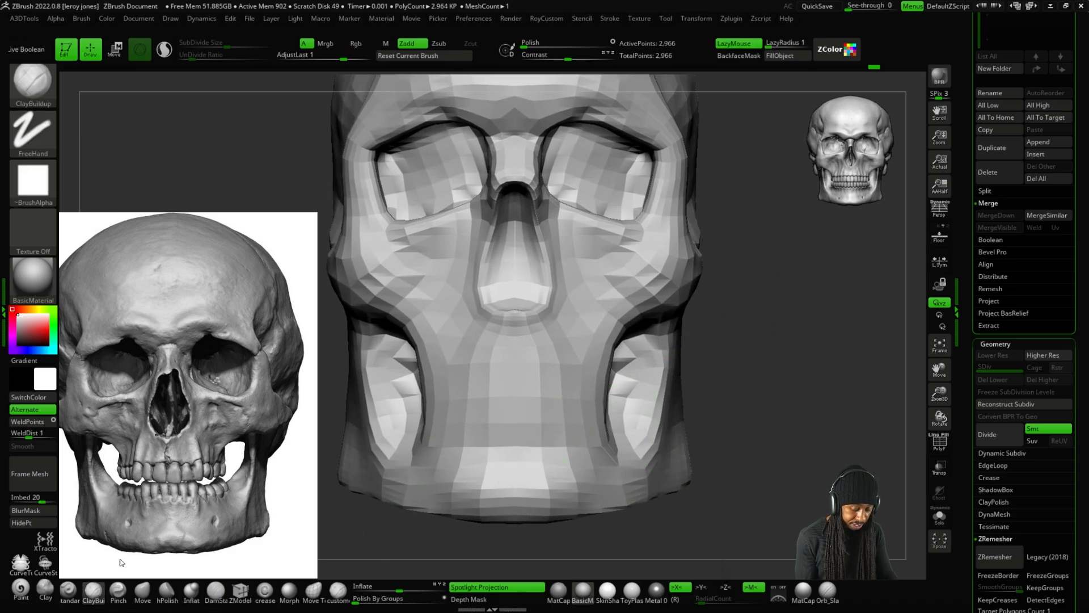
{"action": "left_click_drag", "start_coordinate": [766, 302], "coordinate": [695, 306]}
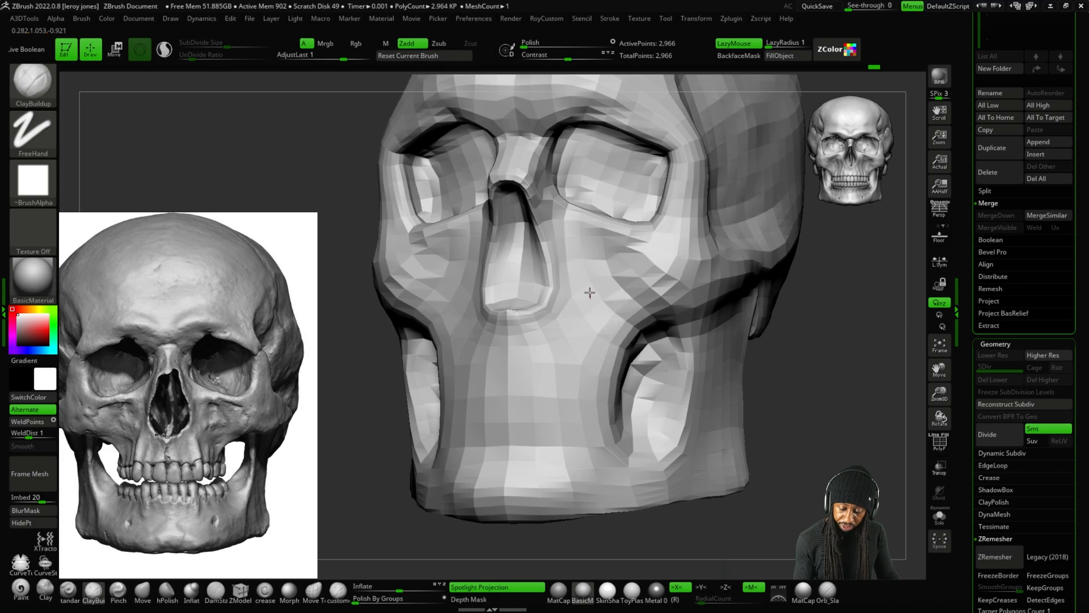
{"action": "left_click_drag", "start_coordinate": [541, 184], "coordinate": [550, 213]}
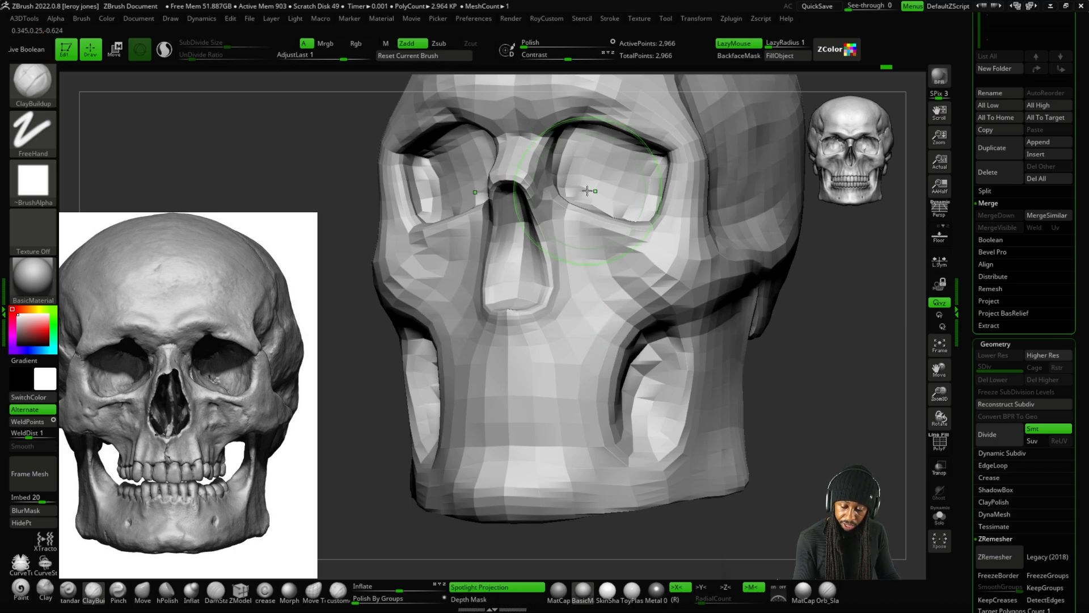
{"action": "mouse_move", "coordinate": [814, 312]}
{"action": "left_mouse_down"}
{"action": "mouse_move", "coordinate": [715, 322]}
{"action": "mouse_move", "coordinate": [724, 363]}
{"action": "left_mouse_up"}
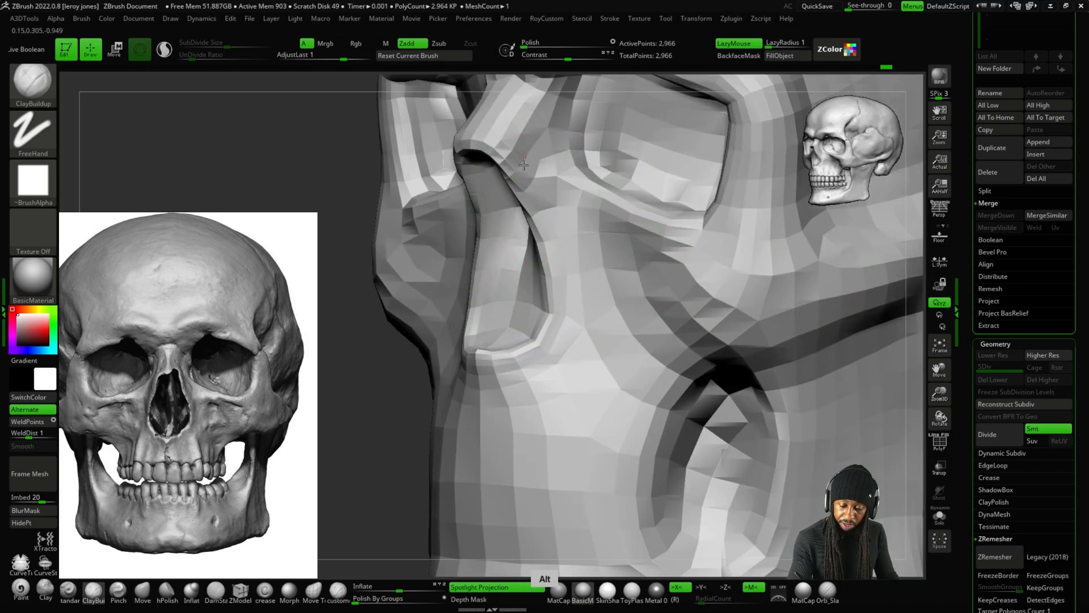
{"action": "mouse_move", "coordinate": [358, 471]}
{"action": "left_mouse_down", "text": "alt"}
{"action": "mouse_move", "coordinate": [357, 436]}
{"action": "mouse_move", "coordinate": [427, 438]}
{"action": "left_mouse_up", "text": "alt"}
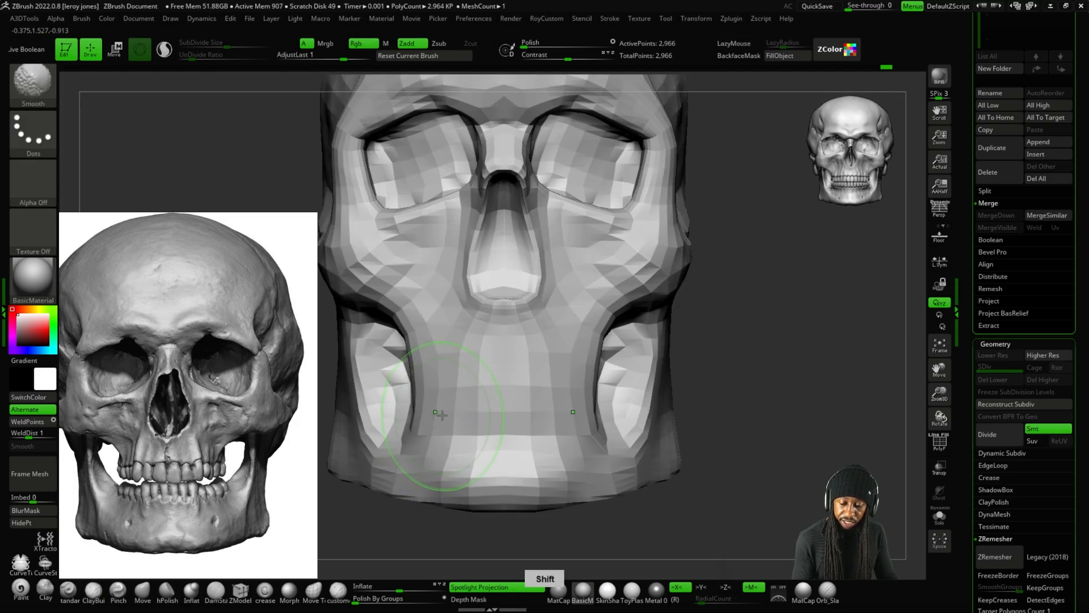
Reshape the eye socket's outer rim in the side profile with the Move brush.
{"action": "left_click_drag", "start_coordinate": [744, 239], "coordinate": [714, 235]}
{"action": "mouse_move", "coordinate": [535, 193]}
{"action": "right_mouse_down", "text": "alt"}
{"action": "mouse_move", "coordinate": [514, 174]}
{"action": "mouse_move", "coordinate": [518, 195]}
{"action": "right_mouse_up", "text": "alt"}
{"action": "left_click_drag", "start_coordinate": [766, 272], "coordinate": [657, 374], "text": "shift"}
{"action": "mouse_move", "coordinate": [451, 429]}
{"action": "left_mouse_down"}
{"action": "mouse_move", "coordinate": [445, 486]}
{"action": "mouse_move", "coordinate": [493, 391]}
{"action": "mouse_move", "coordinate": [540, 219]}
{"action": "left_mouse_up"}
{"action": "left_click", "coordinate": [142, 591]}
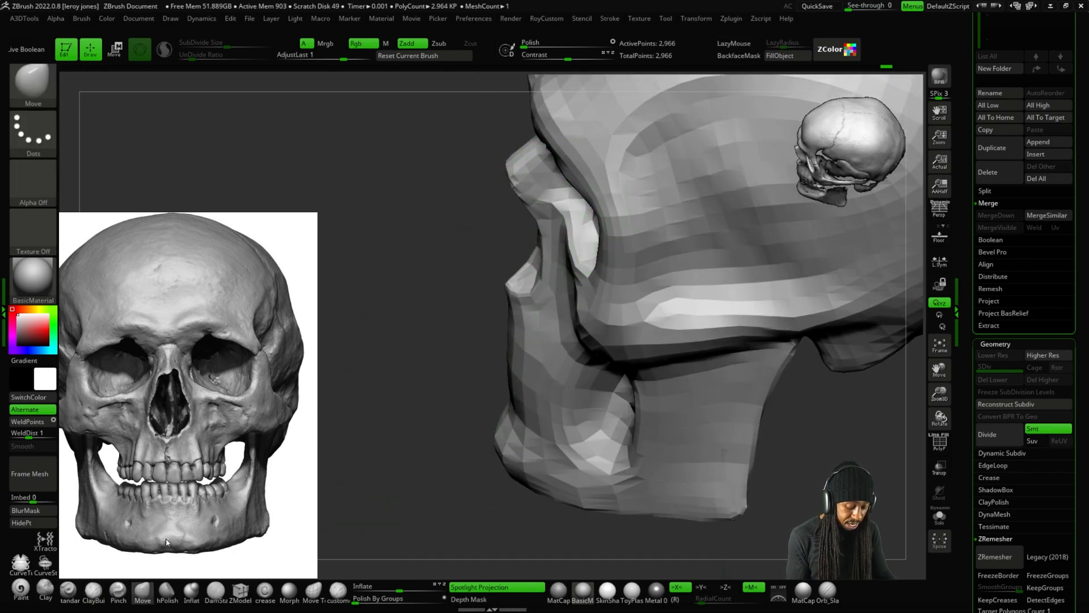
{"action": "key", "text": "plus"}
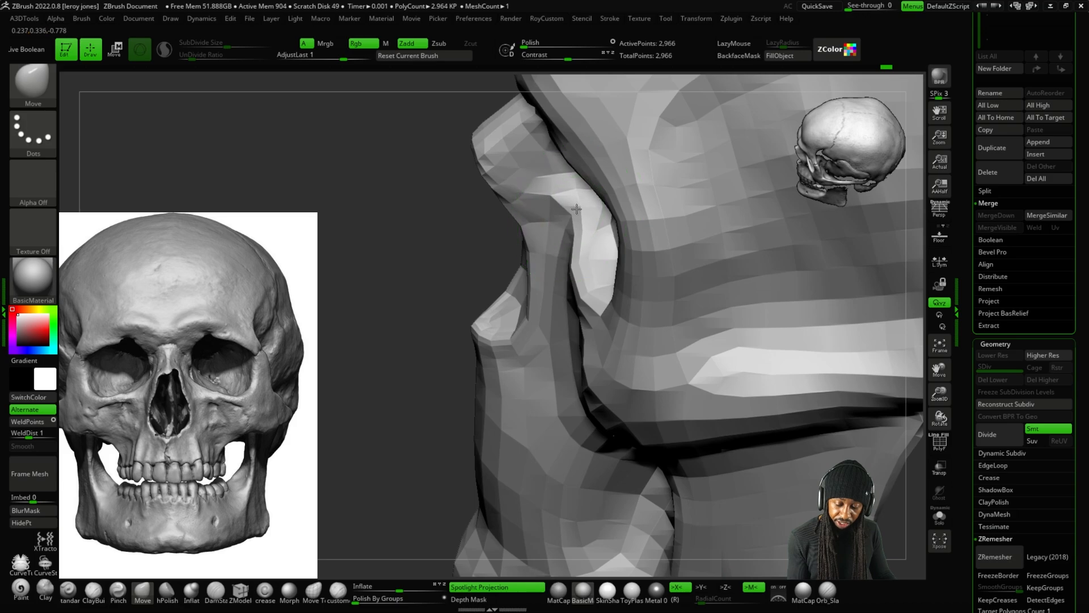
{"action": "key", "text": "minus"}
{"action": "left_click_drag", "start_coordinate": [474, 386], "coordinate": [464, 401], "text": "shift"}
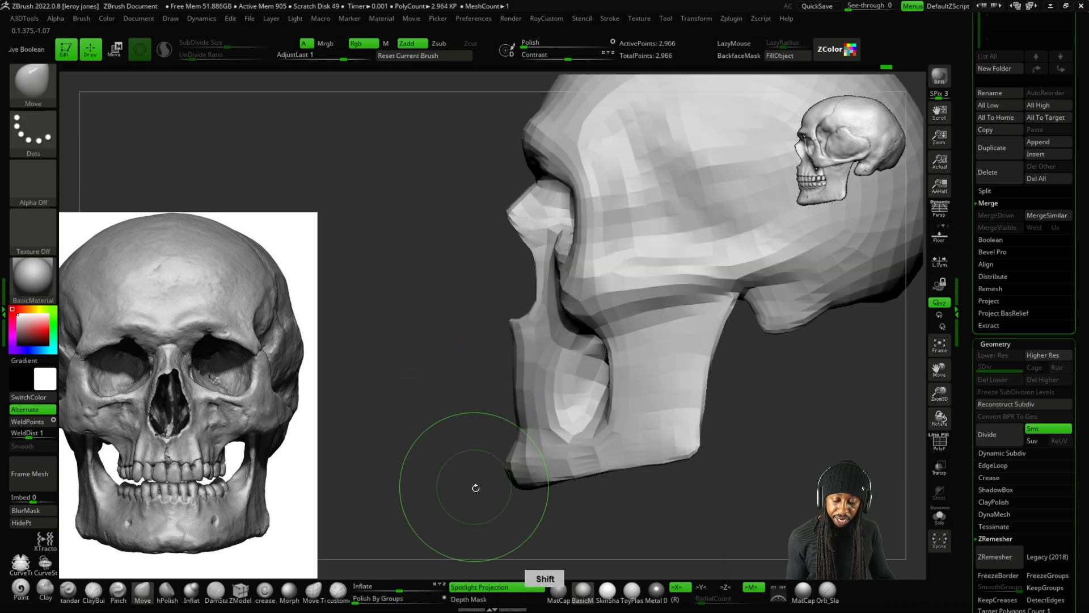
{"action": "left_click_drag", "start_coordinate": [476, 485], "coordinate": [520, 467], "text": "shift"}
{"action": "left_click_drag", "start_coordinate": [773, 328], "coordinate": [706, 335], "text": "shift"}
{"action": "key", "text": "plus"}
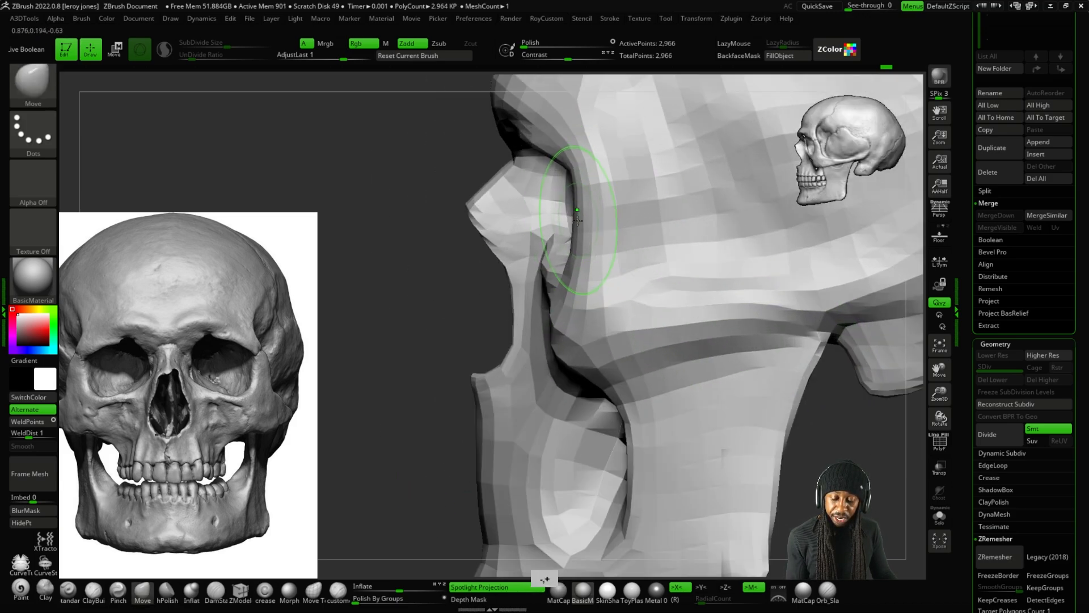
{"action": "key", "text": "minus"}
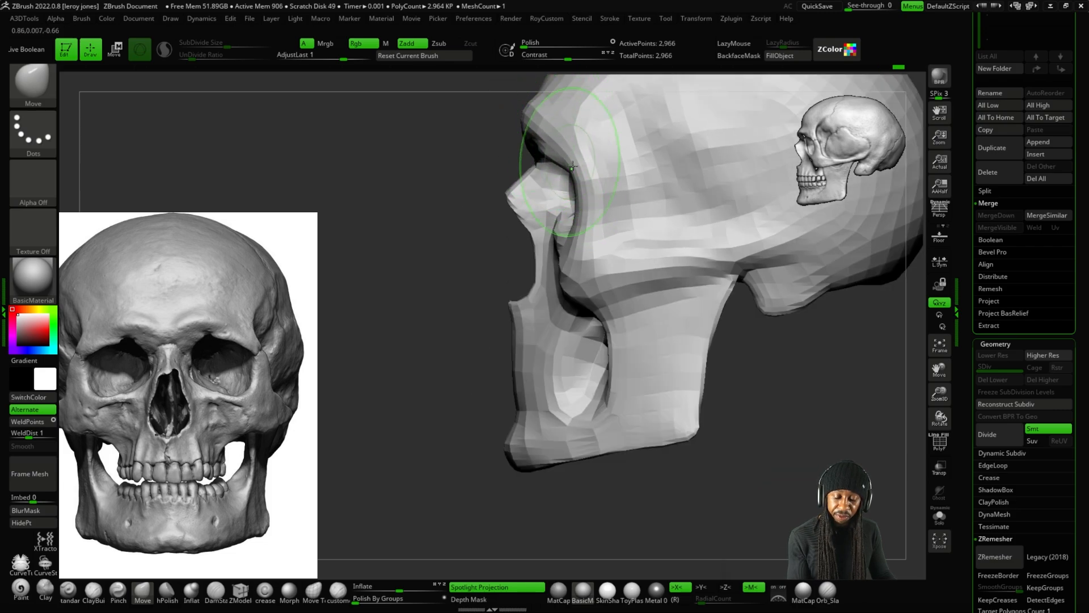
{"action": "key", "text": "plus"}
{"action": "left_click_drag", "start_coordinate": [577, 251], "coordinate": [570, 253]}
{"action": "left_click_drag", "start_coordinate": [419, 403], "coordinate": [430, 396]}
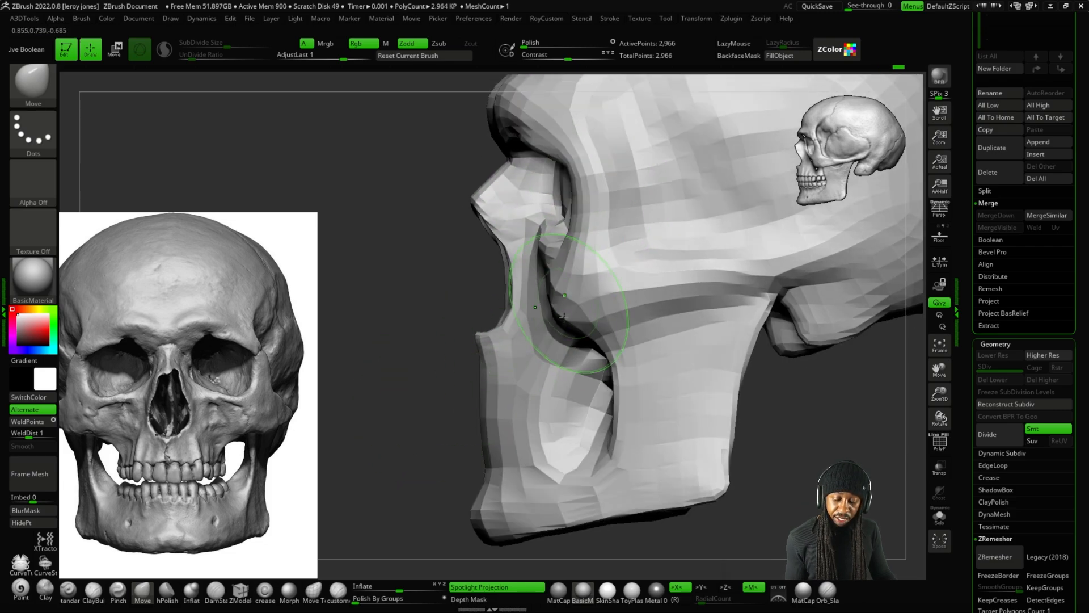
Adjust the jaw ramus's front edge below the cheekbone with the Move brush from the side.
{"action": "left_click_drag", "start_coordinate": [774, 388], "coordinate": [803, 383]}
{"action": "key", "text": "plus"}
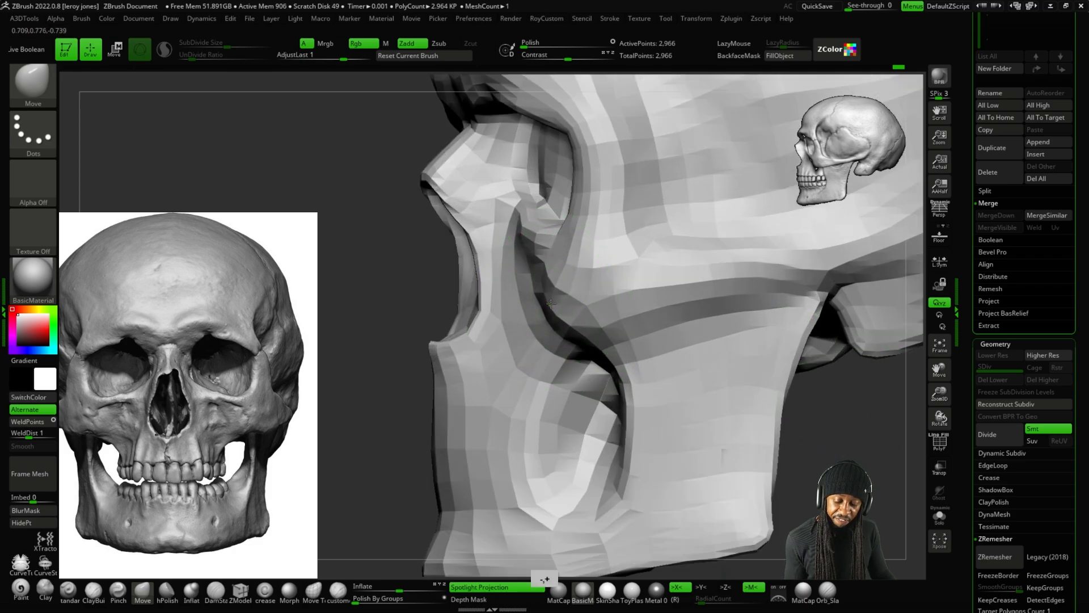
{"action": "key", "text": "minus"}
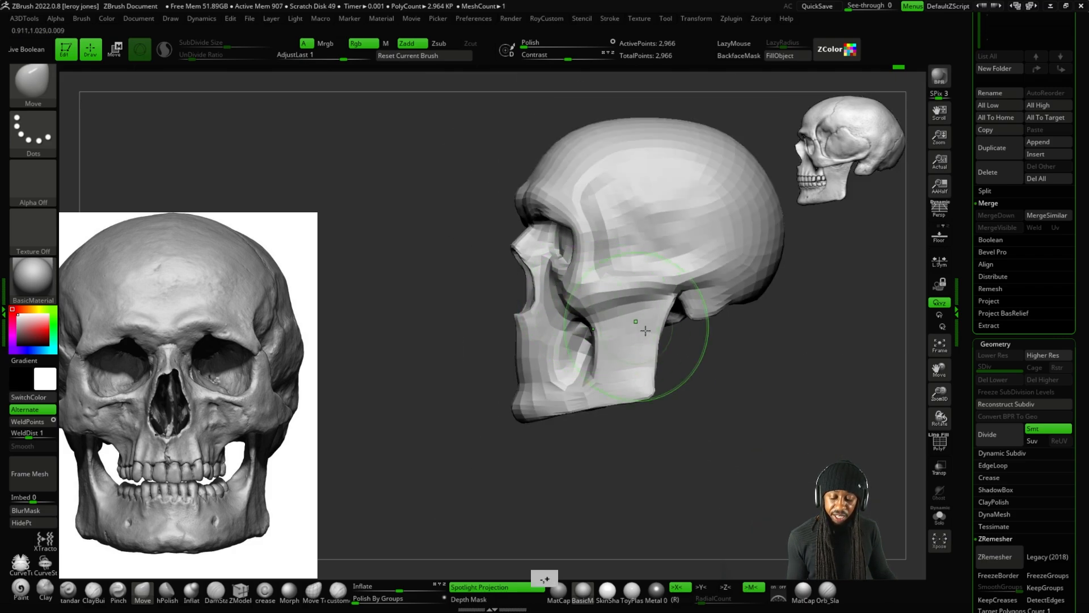
{"action": "key", "text": "plus"}
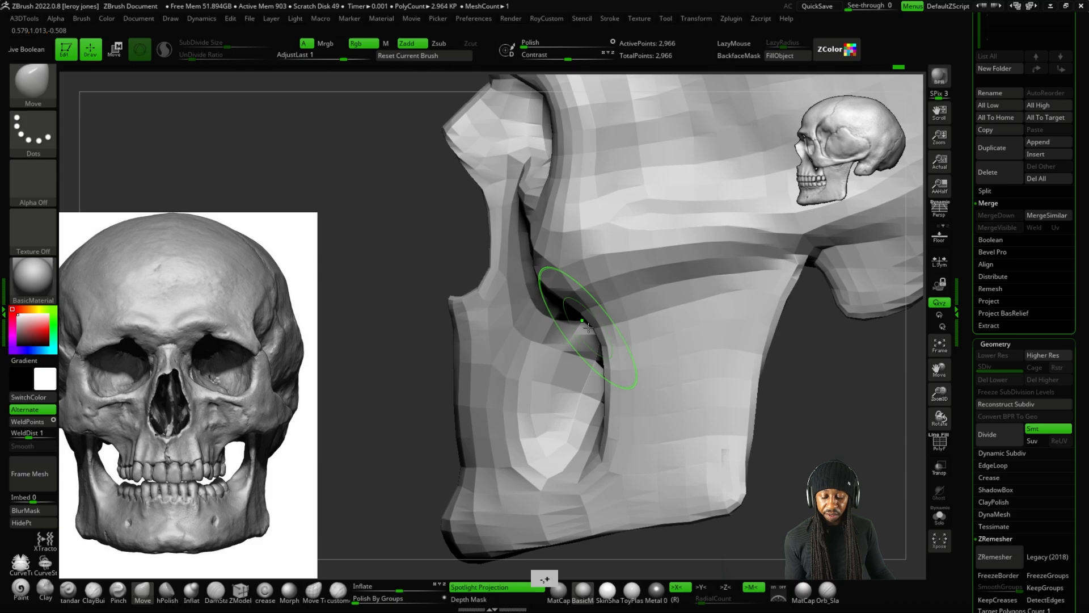
{"action": "key", "text": "plus"}
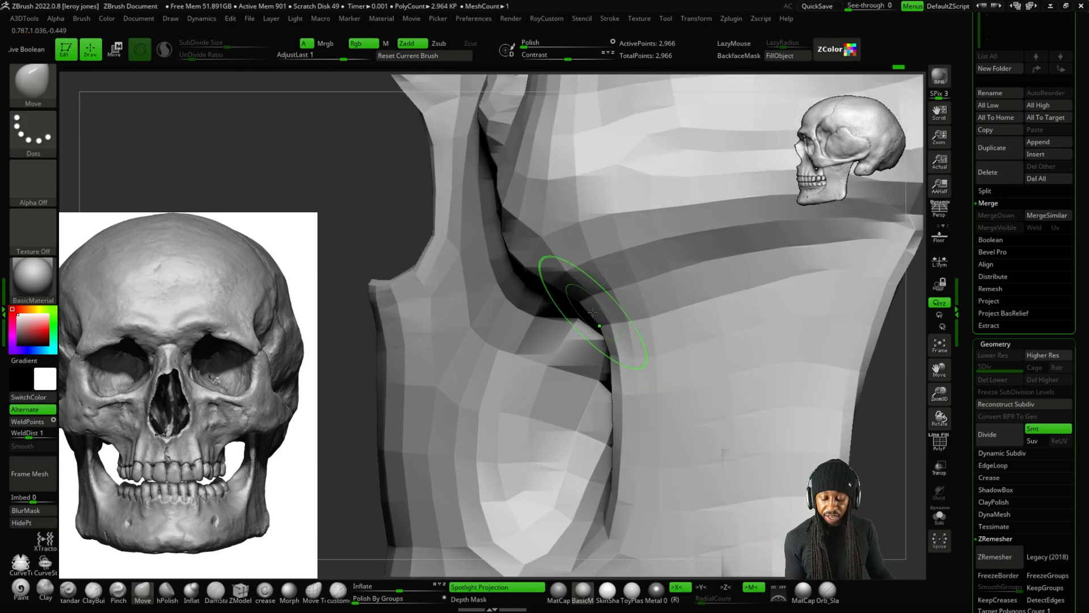
{"action": "right_click_drag", "start_coordinate": [601, 311], "coordinate": [625, 408], "text": "alt"}
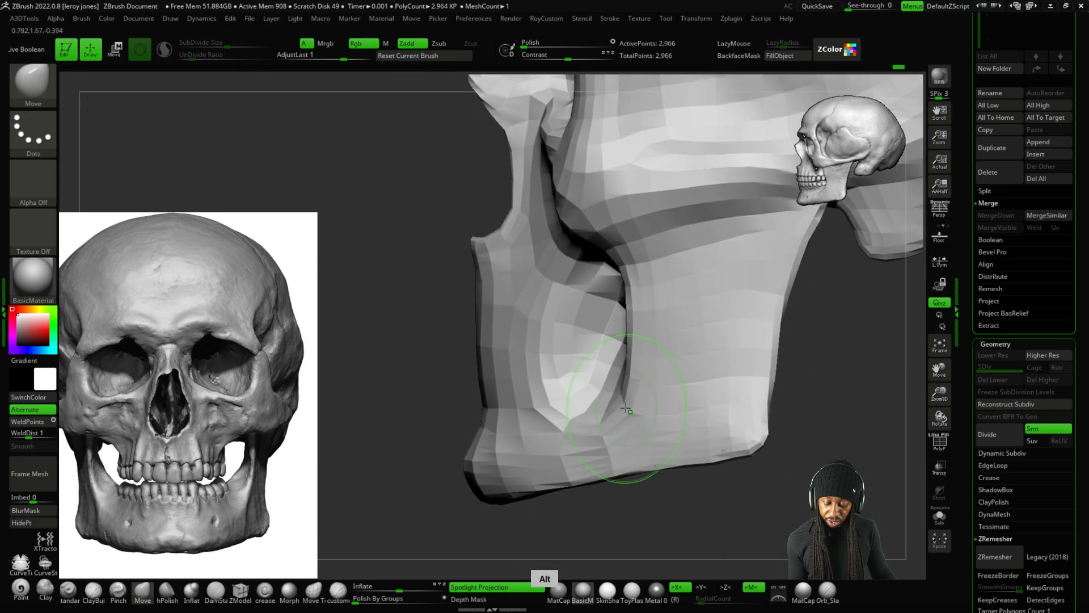
{"action": "key", "text": "plus"}
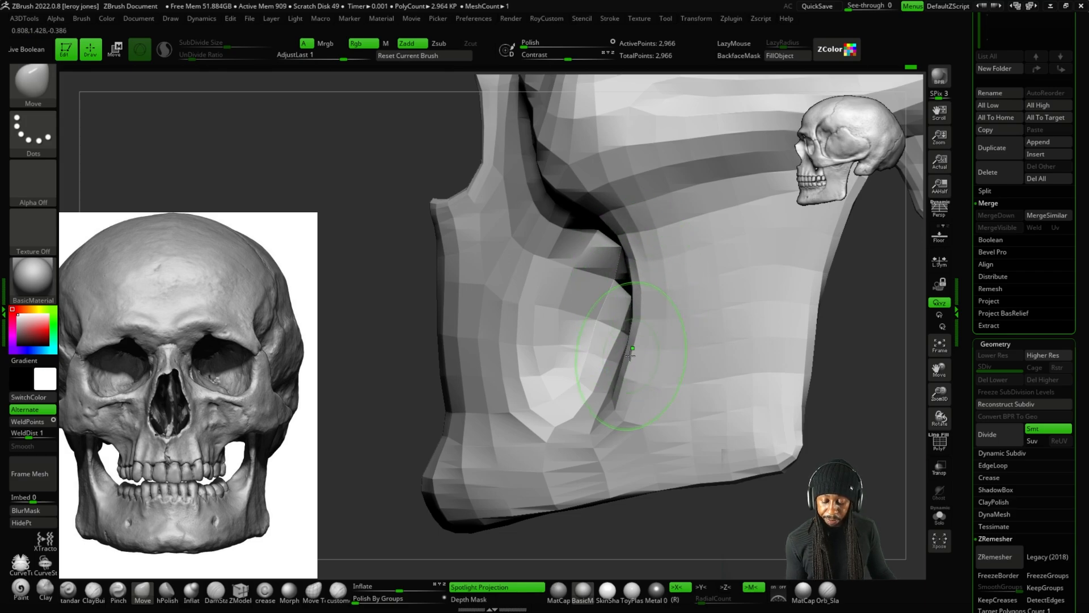
Adjust the upper jaw's outer edge beside the jaw opening with the Move brush from the front.
{"action": "right_click_drag", "start_coordinate": [650, 353], "coordinate": [681, 340]}
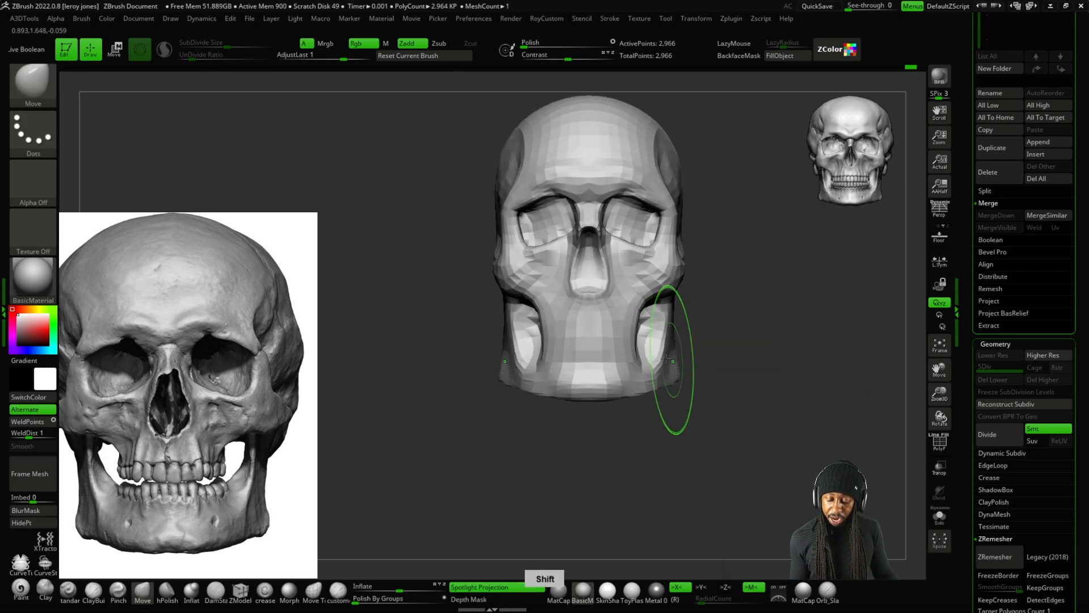
{"action": "key", "text": "plus"}
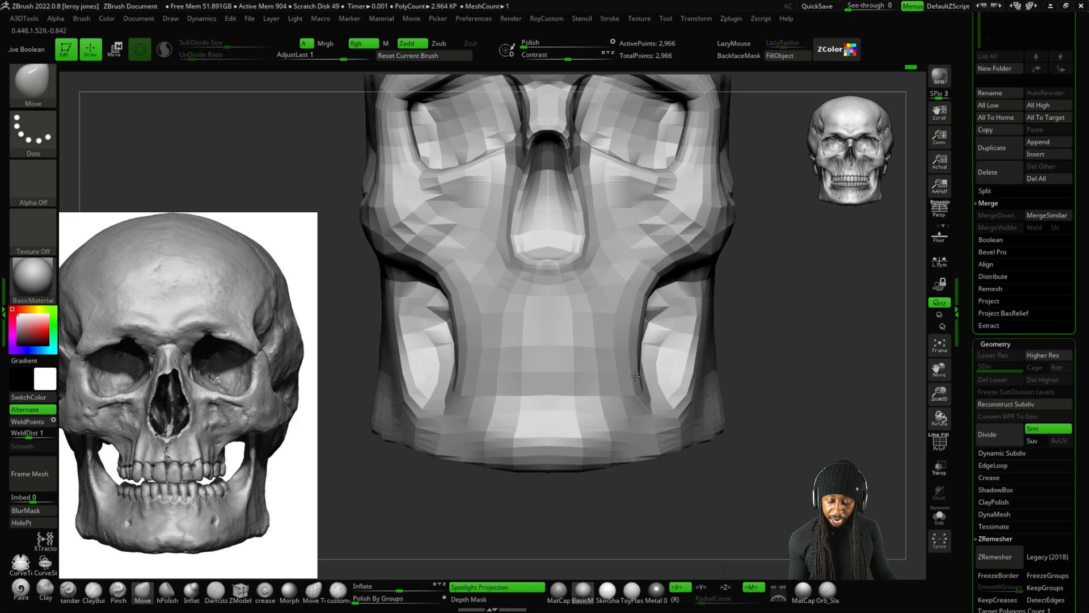
{"action": "right_click_drag", "start_coordinate": [692, 352], "coordinate": [741, 352]}
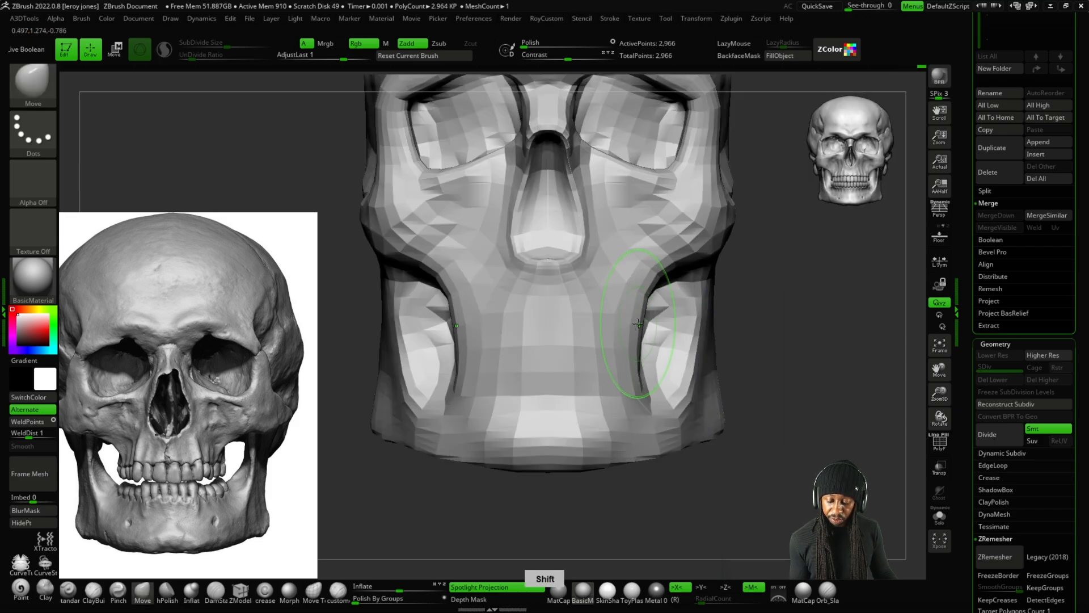
{"action": "key", "text": "minus"}
{"action": "key", "text": "plus"}
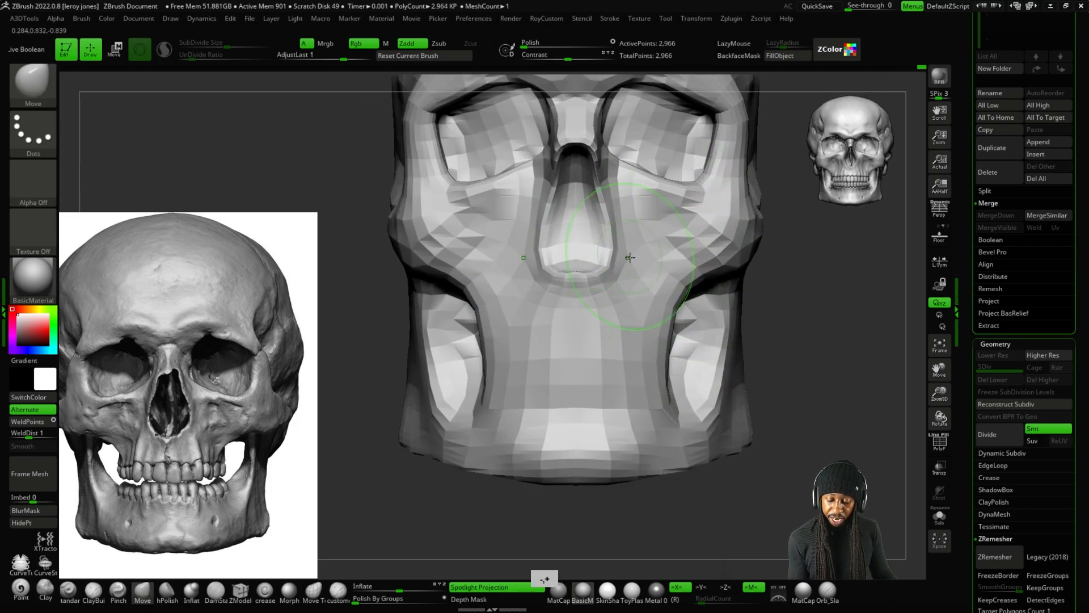
{"action": "key", "text": "minus"}
{"action": "key", "text": "minus"}
Nudge the eye socket's outer rim slightly upward with the Move brush in front view.
{"action": "right_click_drag", "start_coordinate": [675, 224], "coordinate": [649, 298], "text": "alt"}
{"action": "key", "text": "plus"}
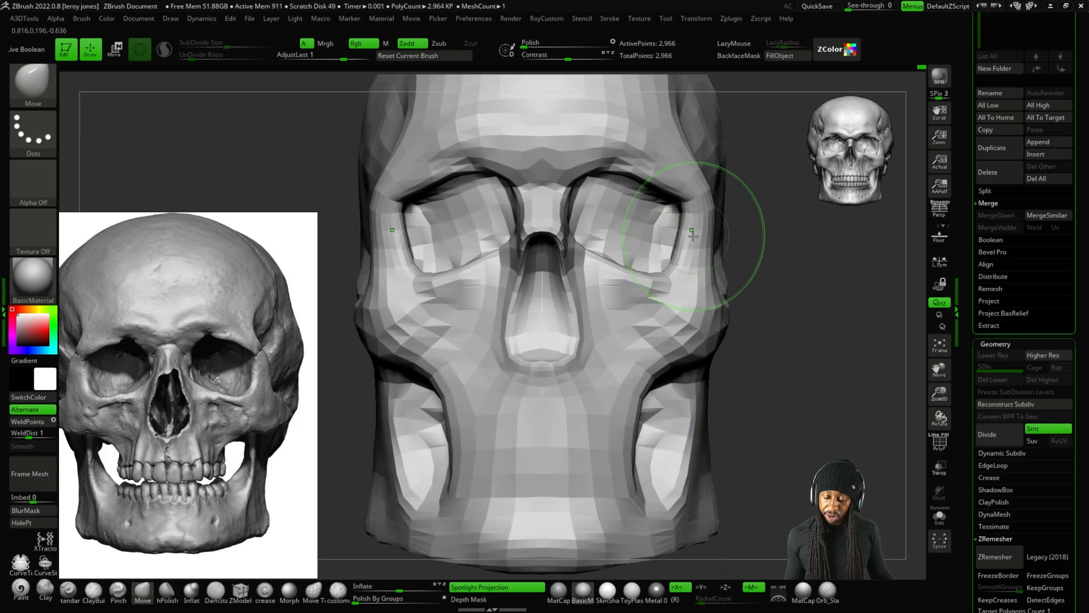
{"action": "right_click_drag", "start_coordinate": [705, 231], "coordinate": [705, 266]}
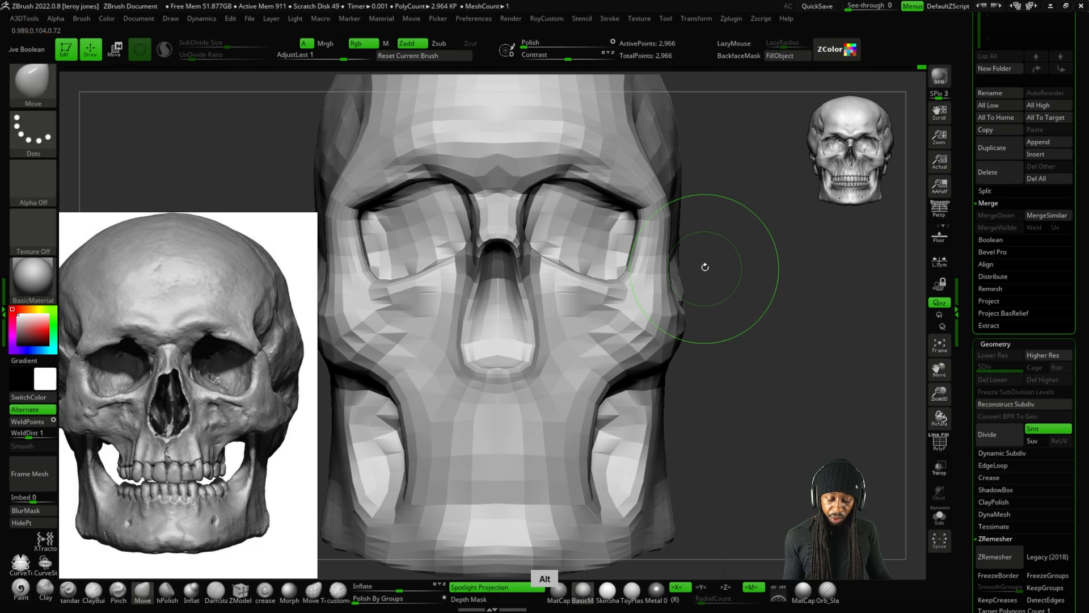
{"action": "key", "text": "plus"}
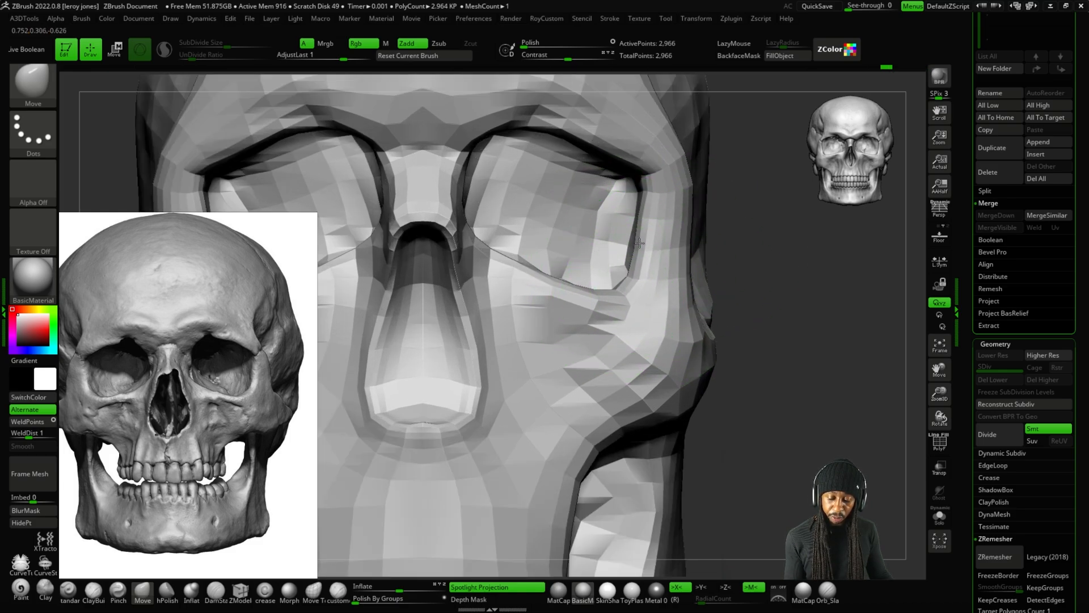
{"action": "left_click_drag", "start_coordinate": [639, 243], "coordinate": [639, 235]}
{"action": "key", "text": "minus"}
Examine the eye socket's outer rim and the temple from three-quarter and front views of the skull.
{"action": "left_click_drag", "start_coordinate": [746, 172], "coordinate": [722, 177]}
{"action": "mouse_move", "coordinate": [721, 177]}
{"action": "left_mouse_down", "text": "alt"}
{"action": "mouse_move", "coordinate": [720, 273]}
{"action": "mouse_move", "coordinate": [617, 234]}
{"action": "left_mouse_up", "text": "alt"}
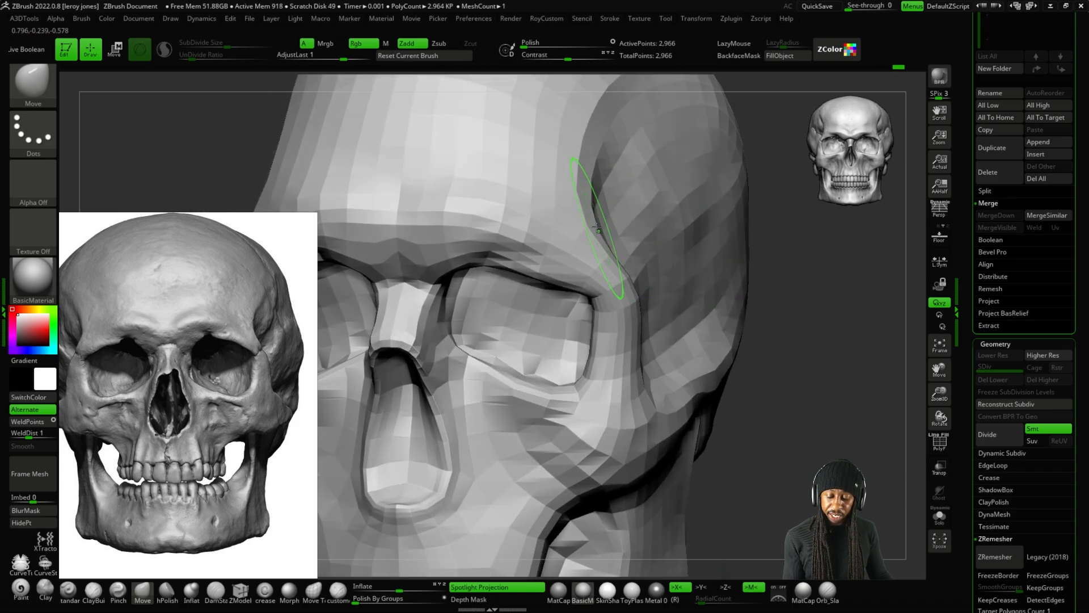
{"action": "left_click_drag", "start_coordinate": [773, 348], "coordinate": [644, 304]}
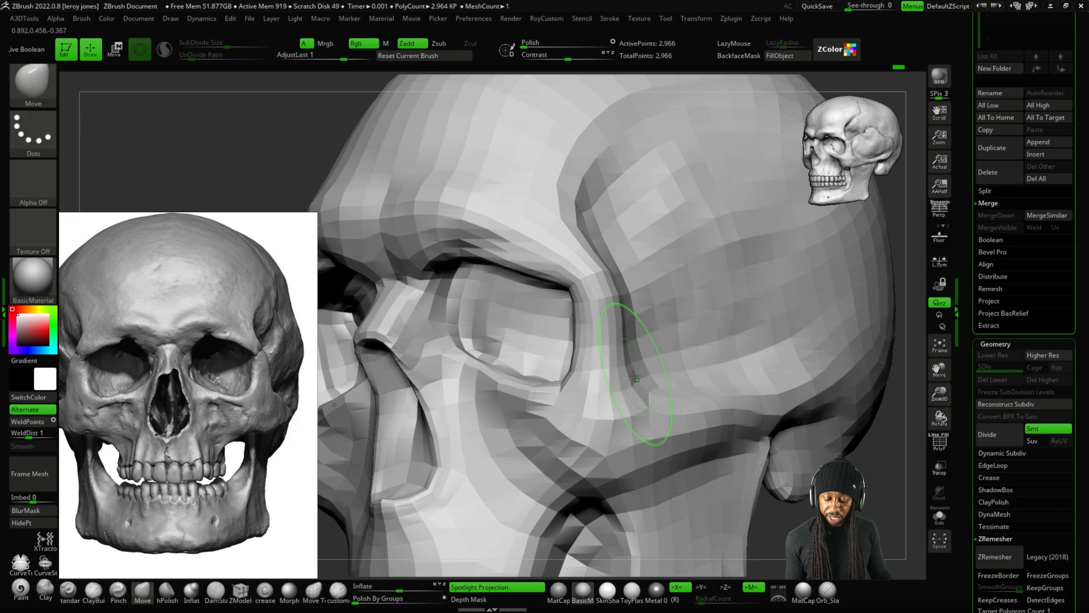
{"action": "key", "text": "minus"}
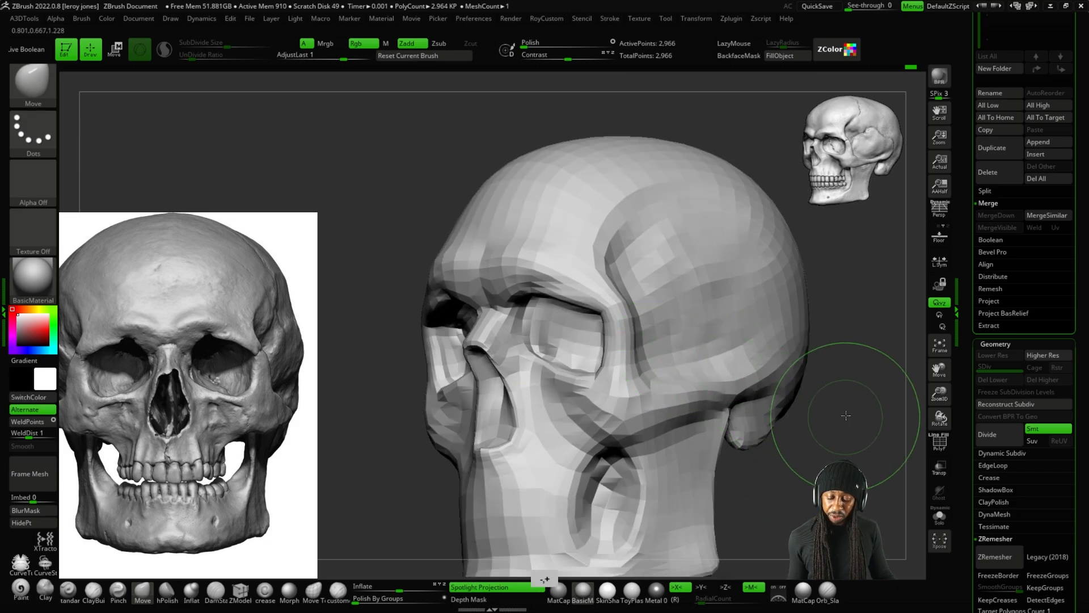
{"action": "left_click_drag", "start_coordinate": [846, 414], "coordinate": [809, 418], "text": "shift"}
{"action": "left_click_drag", "start_coordinate": [734, 421], "coordinate": [761, 381], "text": "alt"}
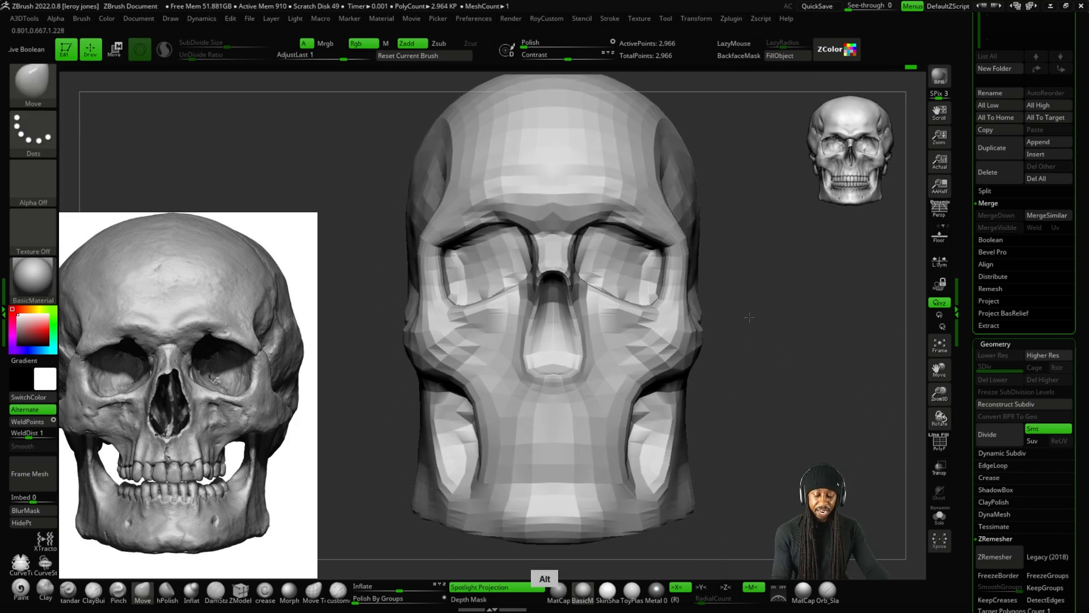
{"action": "key", "text": "minus"}
{"action": "key", "text": "plus"}
{"action": "left_click_drag", "start_coordinate": [800, 327], "coordinate": [697, 443]}
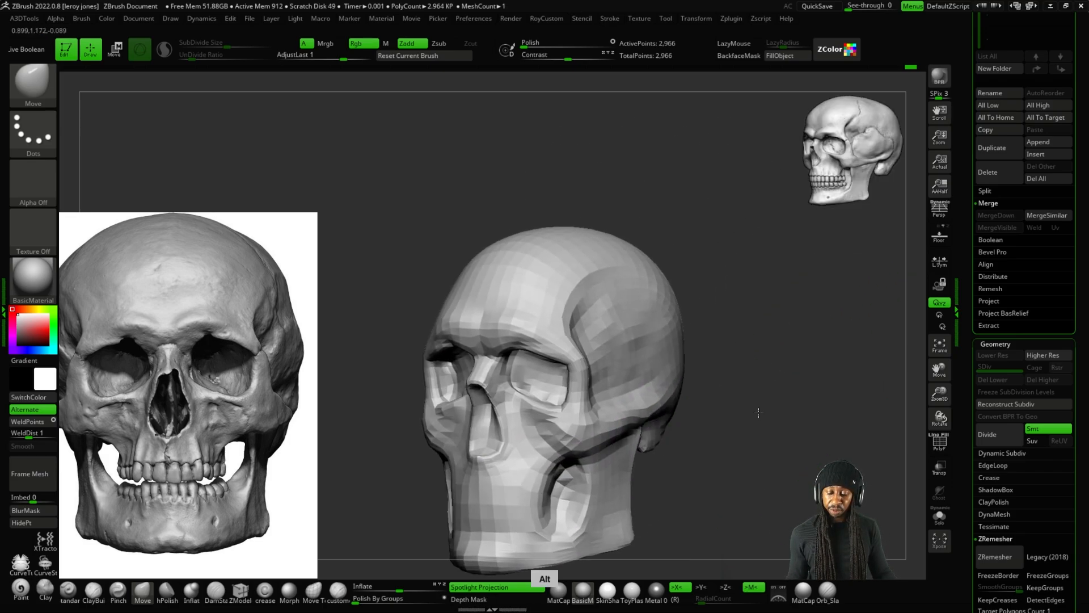
Examine the cheekbone arch and the jaw ramus from behind and in side profile.
{"action": "left_click_drag", "start_coordinate": [760, 414], "coordinate": [612, 404], "text": "shift"}
{"action": "left_click_drag", "start_coordinate": [737, 391], "coordinate": [757, 339], "text": "alt"}
{"action": "mouse_move", "coordinate": [760, 391]}
{"action": "left_mouse_down"}
{"action": "mouse_move", "coordinate": [750, 324]}
{"action": "mouse_move", "coordinate": [738, 329]}
{"action": "mouse_move", "coordinate": [776, 391]}
{"action": "left_mouse_up"}
{"action": "key", "text": "plus"}
{"action": "key", "text": "plus"}
{"action": "key", "text": "plus"}
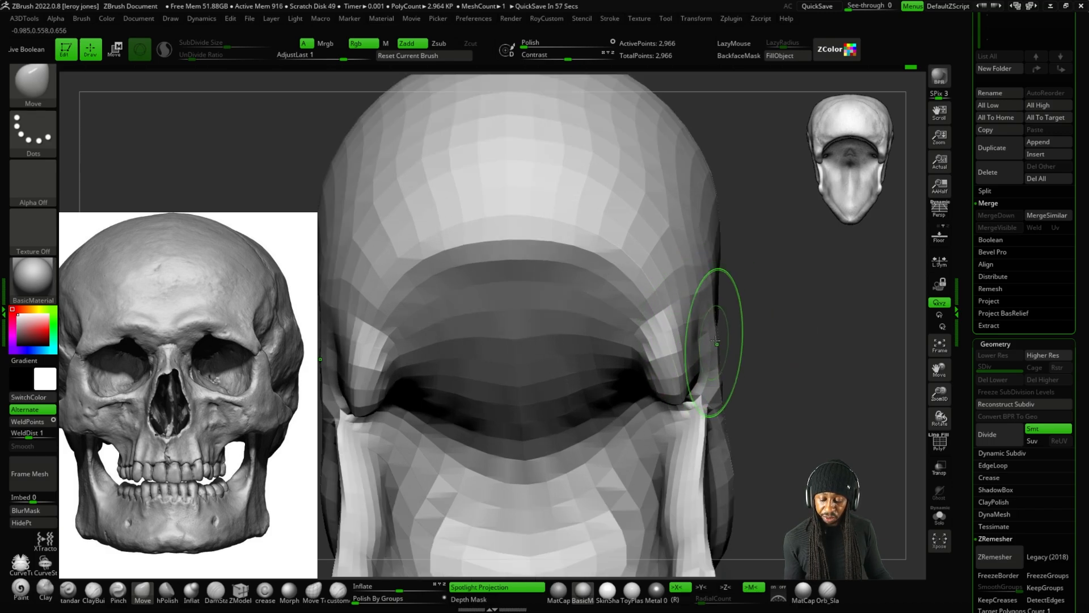
{"action": "mouse_move", "coordinate": [716, 341]}
{"action": "left_mouse_down"}
{"action": "mouse_move", "coordinate": [723, 364]}
{"action": "mouse_move", "coordinate": [624, 477]}
{"action": "mouse_move", "coordinate": [513, 480]}
{"action": "mouse_move", "coordinate": [613, 437]}
{"action": "mouse_move", "coordinate": [790, 316]}
{"action": "left_mouse_up"}
{"action": "key", "text": "minus"}
{"action": "key", "text": "minus"}
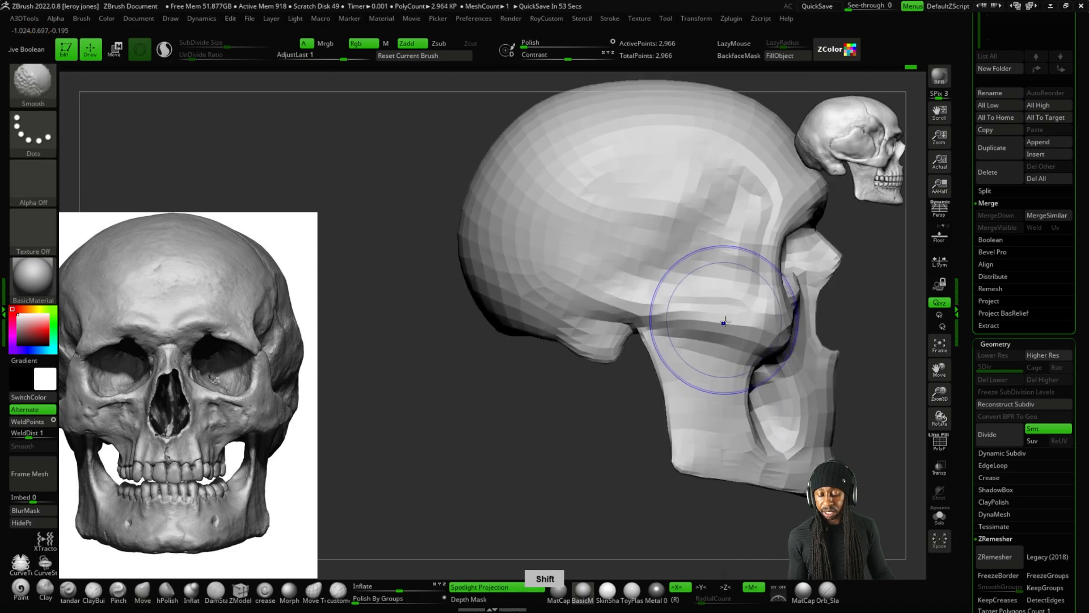
Annotate the cheekbone arch from below with a green outward contour and a red inward contour, and clear the markup.
{"action": "left_click_drag", "start_coordinate": [637, 455], "coordinate": [560, 457], "text": "shift"}
{"action": "left_click_drag", "start_coordinate": [532, 499], "coordinate": [550, 474], "text": "shift"}
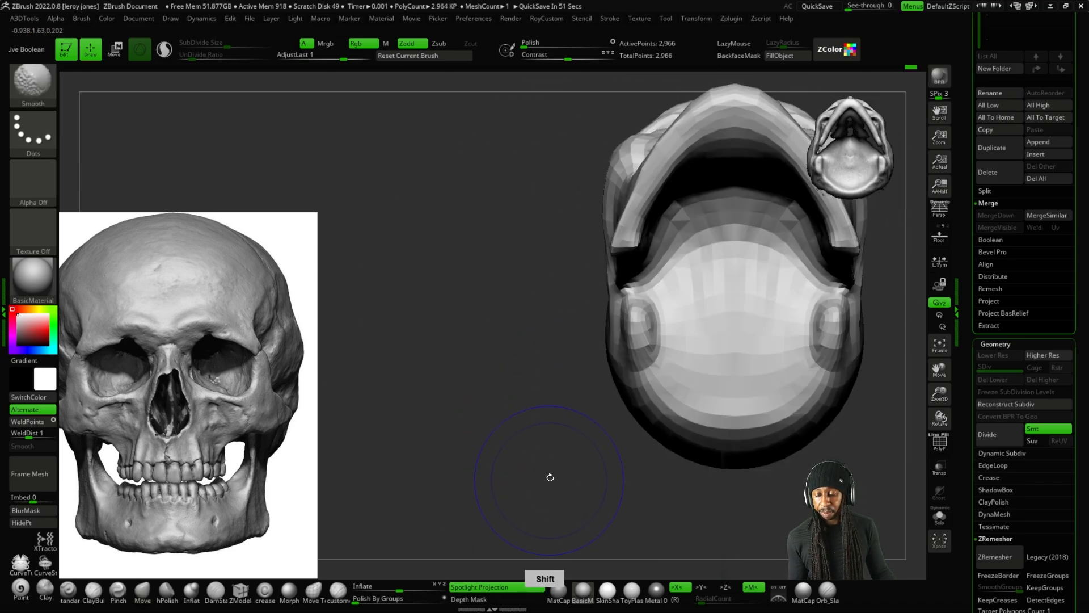
{"action": "left_click_drag", "start_coordinate": [742, 486], "coordinate": [526, 487], "text": "alt"}
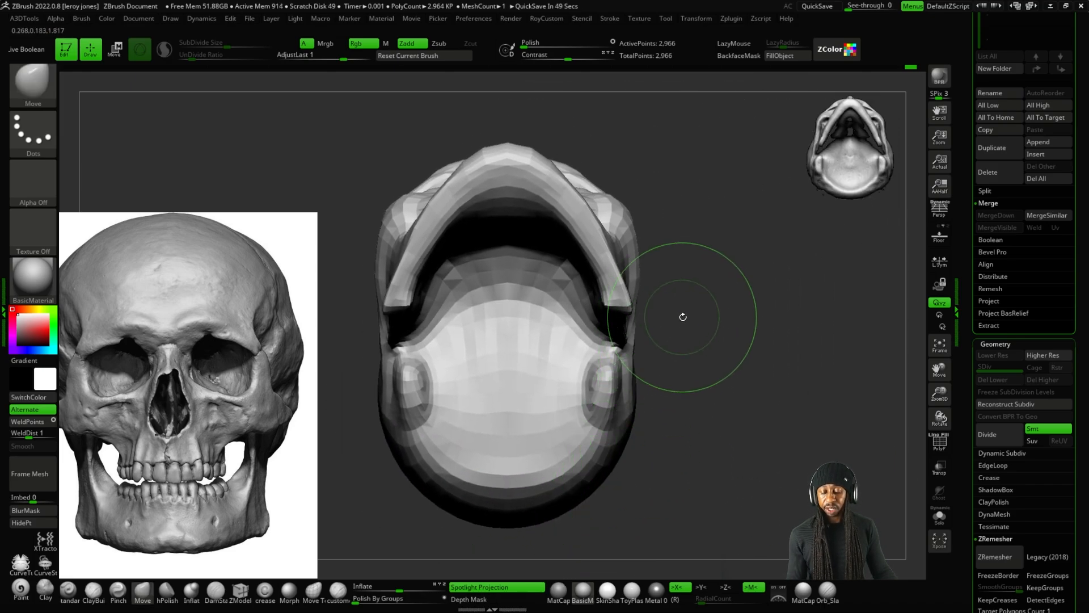
{"action": "key", "text": "ctrl+1"}
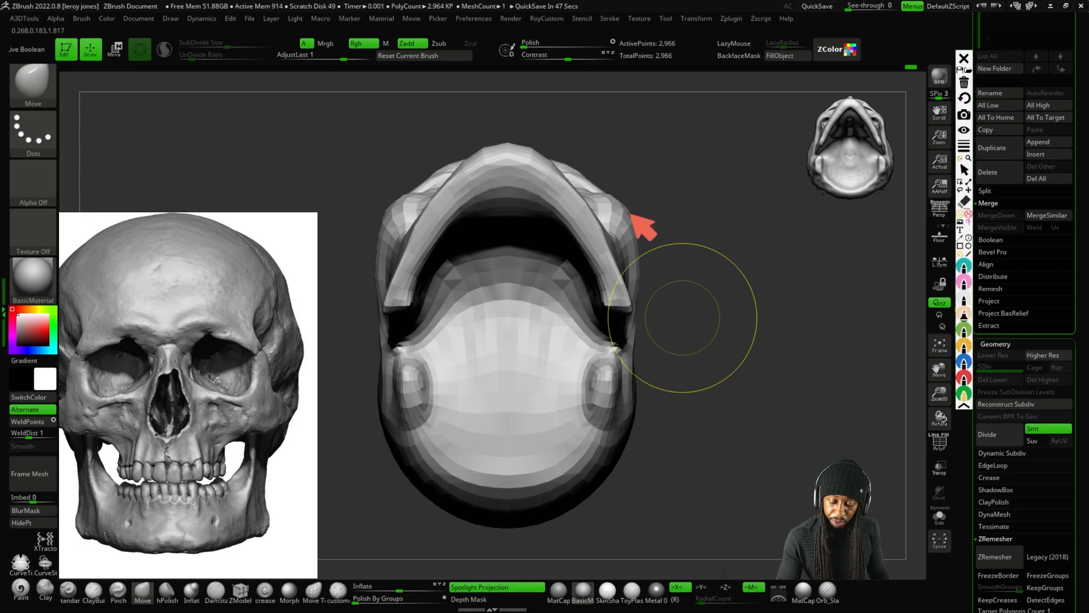
{"action": "left_click_drag", "start_coordinate": [634, 233], "coordinate": [644, 404]}
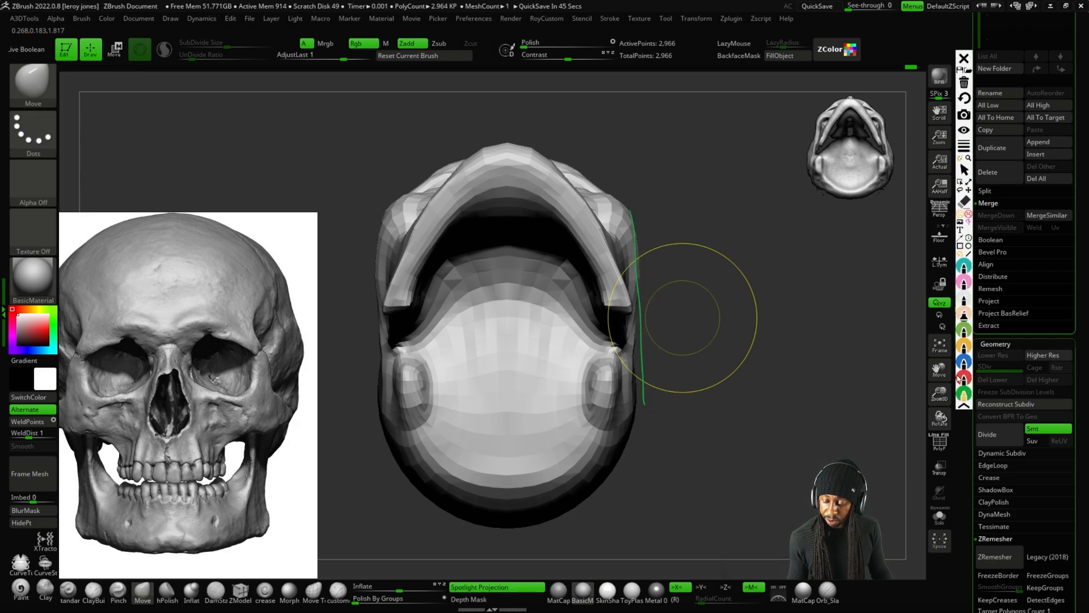
{"action": "mouse_move", "coordinate": [632, 218]}
{"action": "left_mouse_down"}
{"action": "mouse_move", "coordinate": [638, 283]}
{"action": "mouse_move", "coordinate": [619, 351]}
{"action": "left_mouse_up"}
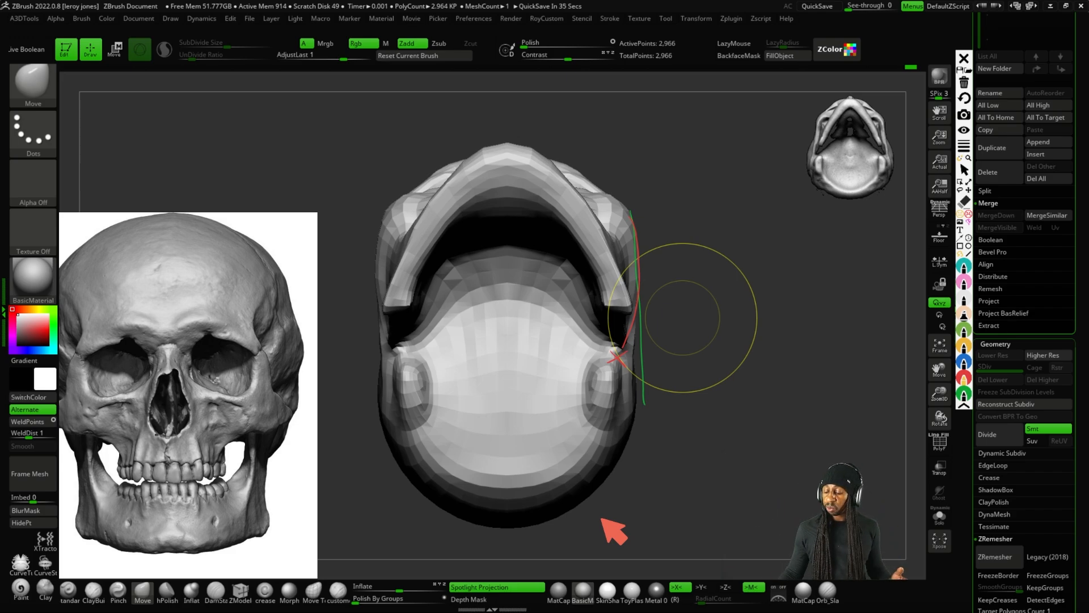
{"action": "key", "text": "Escape"}
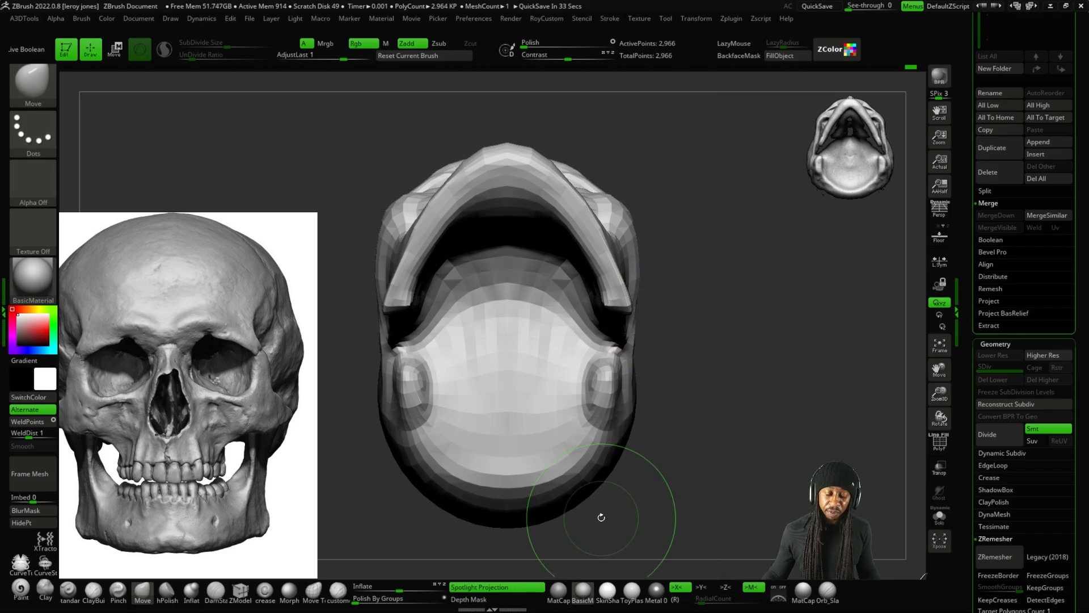
Find the portrait of the older man on the reference board and examine his cheekbone and side of the face up close.
{"action": "scroll", "coordinate": [303, 390], "scroll_direction": "down", "scroll_amount": 7}
{"action": "middle_click_drag", "start_coordinate": [239, 345], "coordinate": [65, 565]}
{"action": "scroll", "coordinate": [118, 437], "scroll_direction": "down", "scroll_amount": 4}
{"action": "middle_click_drag", "start_coordinate": [144, 375], "coordinate": [160, 589]}
{"action": "scroll", "coordinate": [260, 361], "scroll_direction": "down", "scroll_amount": 7}
{"action": "scroll", "coordinate": [260, 362], "scroll_direction": "up", "scroll_amount": 2}
{"action": "middle_click_drag", "start_coordinate": [260, 363], "coordinate": [212, 219]}
{"action": "scroll", "coordinate": [227, 410], "scroll_direction": "down", "scroll_amount": 6}
{"action": "middle_click_drag", "start_coordinate": [268, 393], "coordinate": [43, 403]}
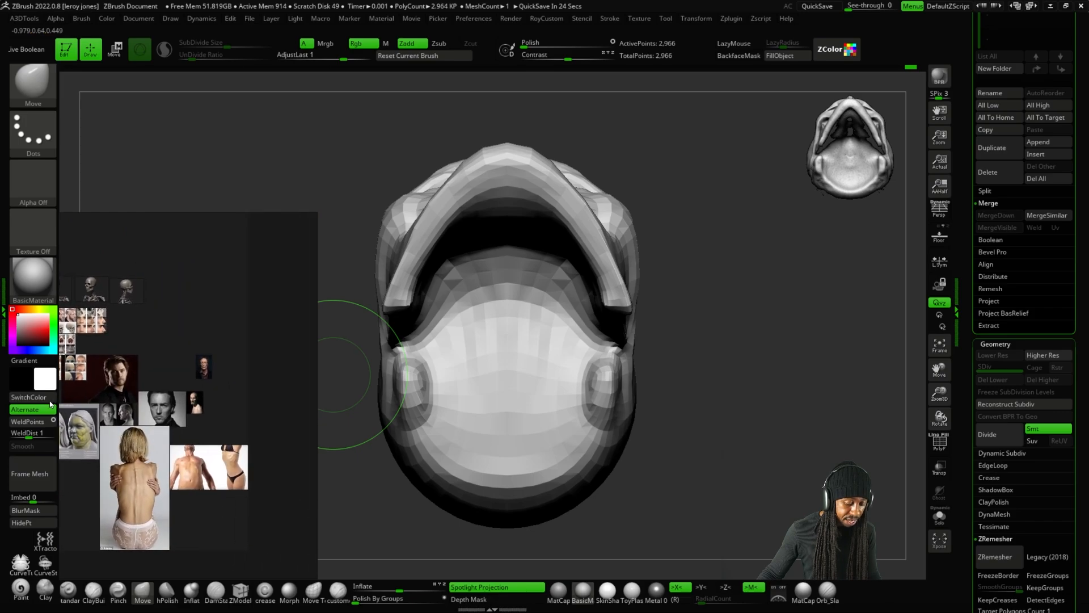
{"action": "scroll", "coordinate": [215, 362], "scroll_direction": "up", "scroll_amount": 9}
{"action": "middle_click_drag", "start_coordinate": [193, 337], "coordinate": [243, 392]}
{"action": "scroll", "coordinate": [285, 392], "scroll_direction": "up", "scroll_amount": 6}
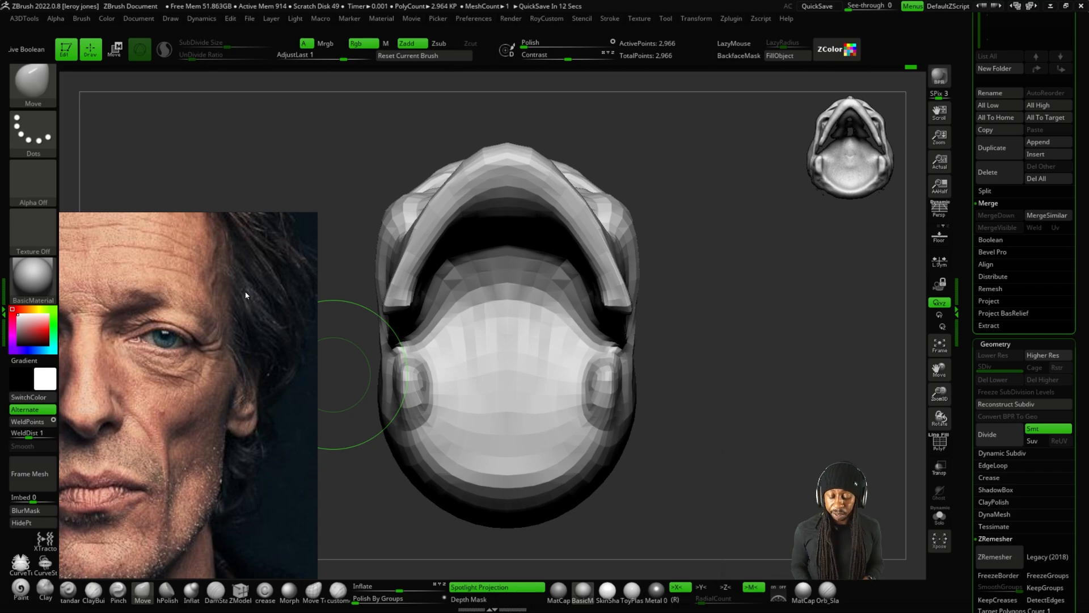
Examine the skull's overall proportions from the side, back and front, including the lower eye socket rim.
{"action": "left_click_drag", "start_coordinate": [667, 338], "coordinate": [662, 339], "text": "shift"}
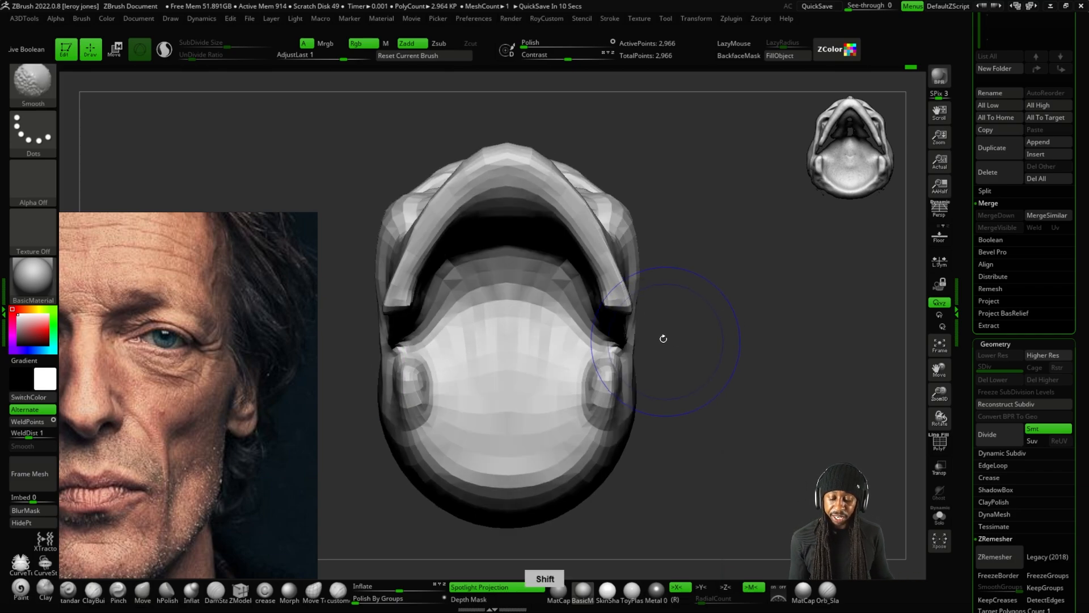
{"action": "left_click_drag", "start_coordinate": [672, 282], "coordinate": [710, 279], "text": "shift"}
{"action": "left_click_drag", "start_coordinate": [656, 375], "coordinate": [911, 330], "text": "alt"}
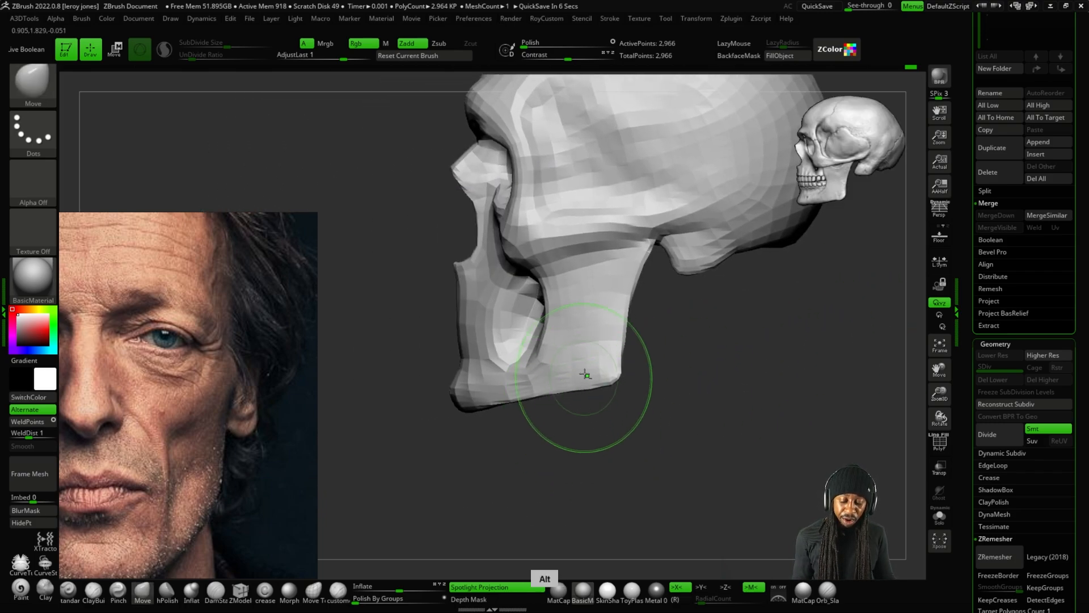
{"action": "scroll", "coordinate": [599, 375], "scroll_direction": "down", "scroll_amount": 2}
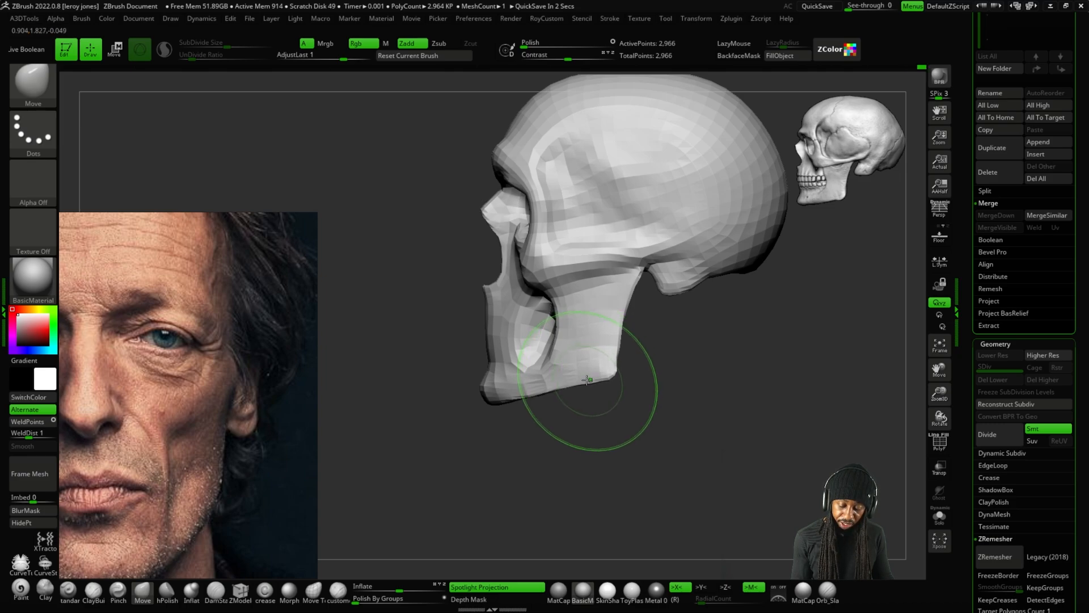
{"action": "right_click_drag", "start_coordinate": [560, 374], "coordinate": [695, 382]}
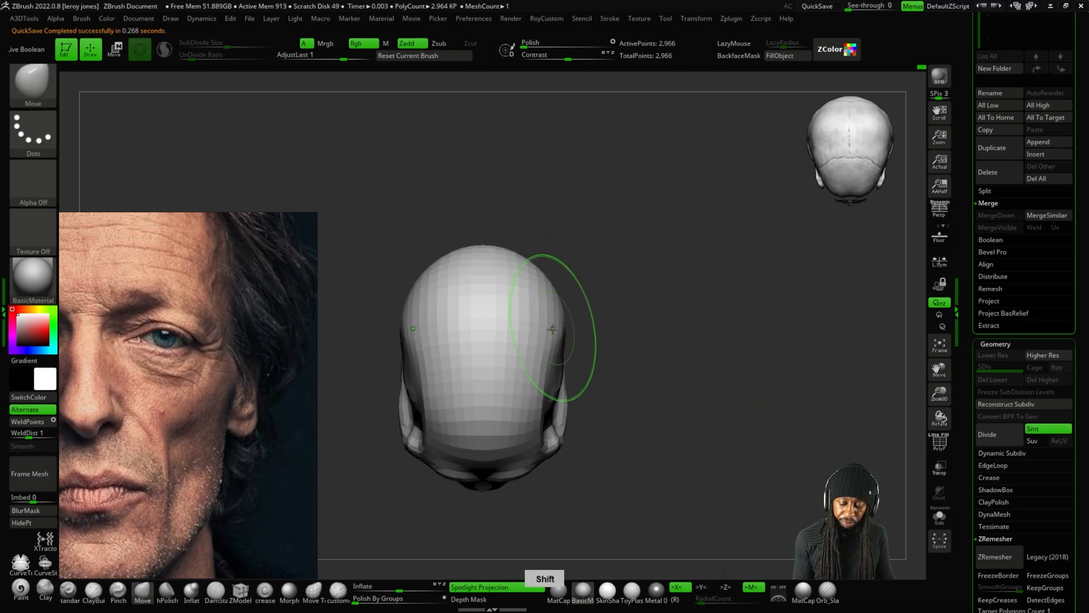
{"action": "right_click_drag", "start_coordinate": [593, 290], "coordinate": [627, 238]}
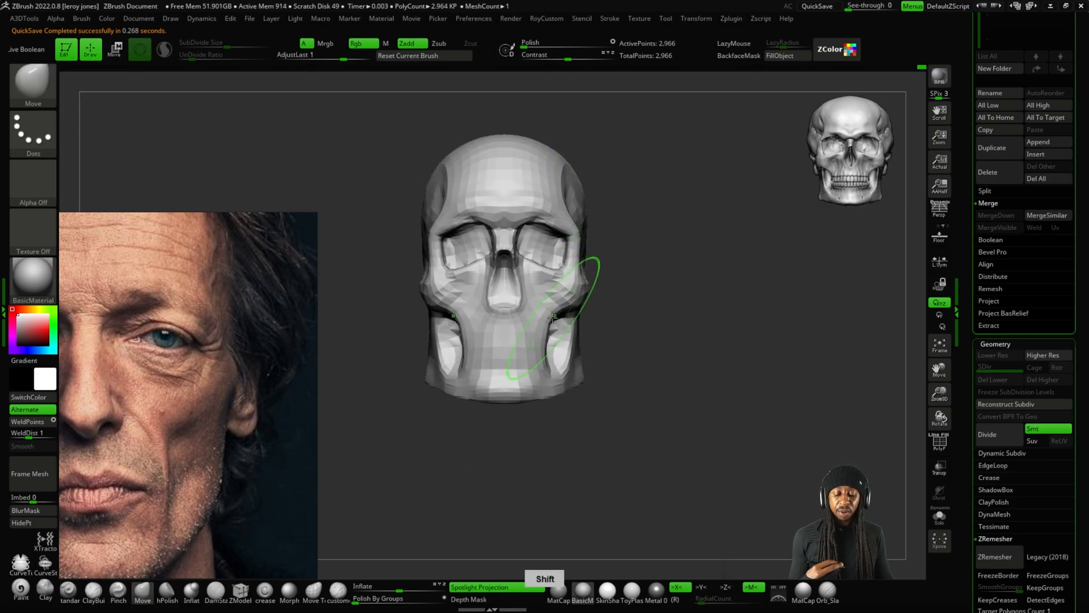
{"action": "right_click_drag", "start_coordinate": [656, 297], "coordinate": [669, 319], "text": "alt"}
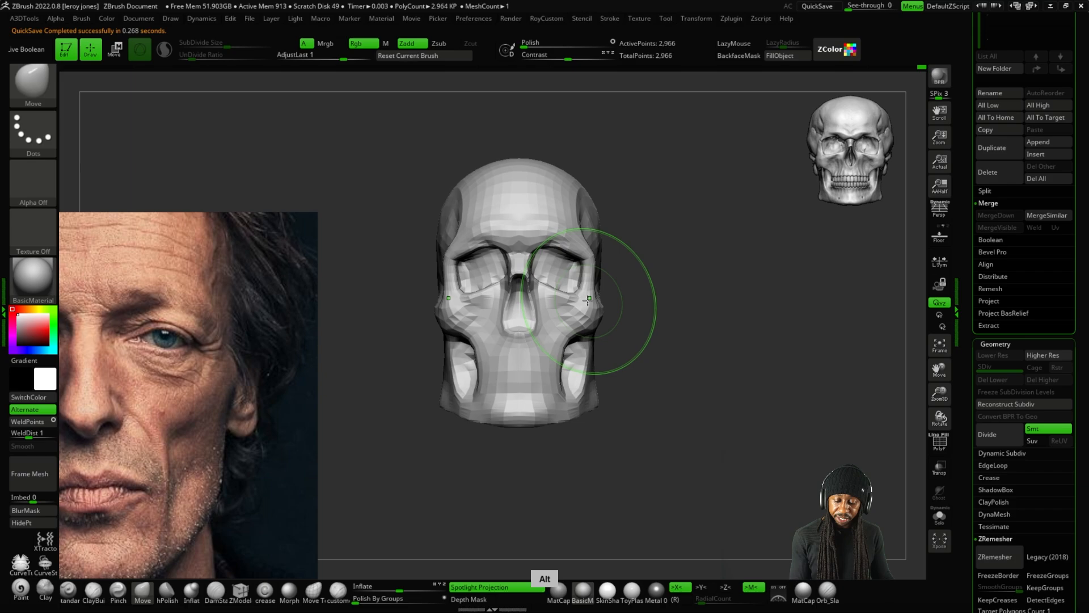
{"action": "right_click_drag", "start_coordinate": [582, 297], "coordinate": [543, 290], "text": "ctrl"}
{"action": "key", "text": "plus"}
{"action": "key", "text": "plus"}
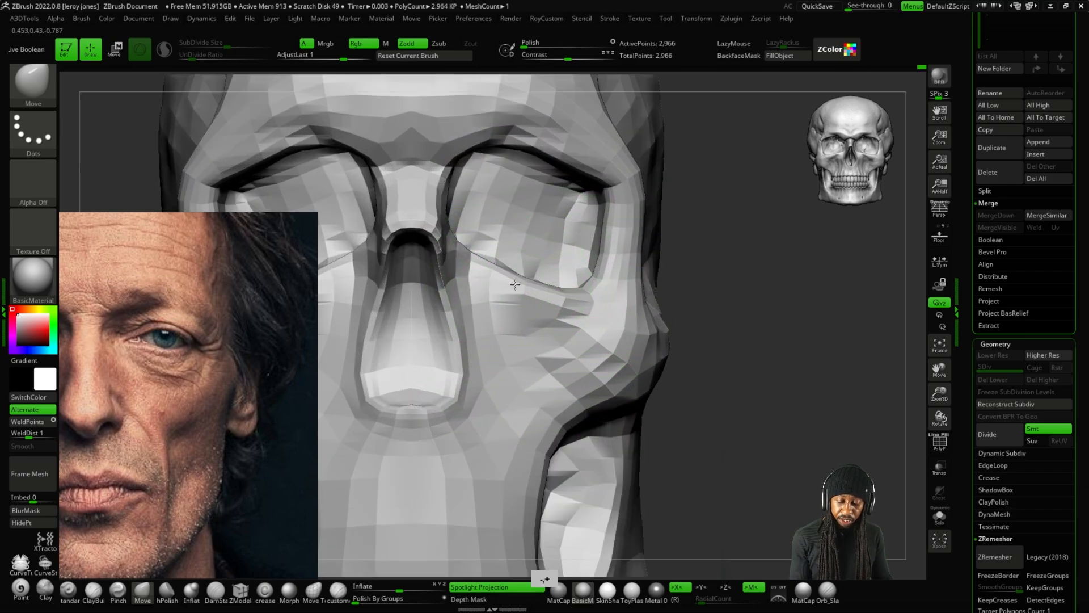
Make a best-preview render of the whole skull in three-quarter view and return to the normal display.
{"action": "key", "text": "minus"}
{"action": "key", "text": "minus"}
{"action": "right_click_drag", "start_coordinate": [690, 345], "coordinate": [745, 374], "text": "alt"}
{"action": "right_click_drag", "start_coordinate": [745, 374], "coordinate": [669, 363]}
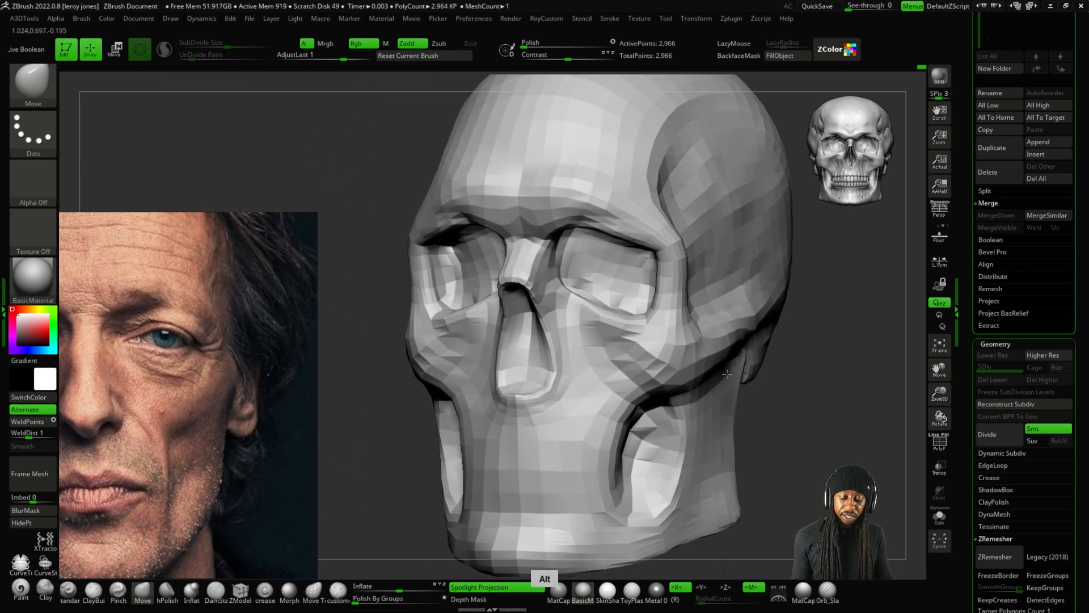
{"action": "key", "text": "minus"}
{"action": "key", "text": "minus"}
{"action": "right_click_drag", "start_coordinate": [753, 364], "coordinate": [714, 314], "text": "alt"}
{"action": "key", "text": "minus"}
{"action": "right_click_drag", "start_coordinate": [716, 315], "coordinate": [709, 316]}
{"action": "left_click", "coordinate": [936, 78]}
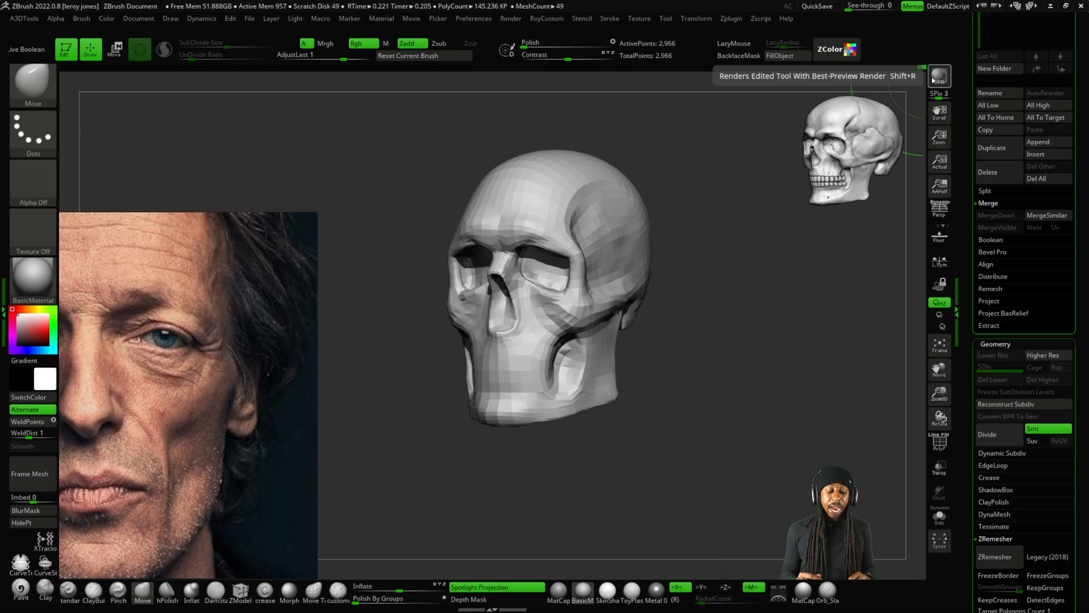
{"action": "key", "text": "ctrl+z"}
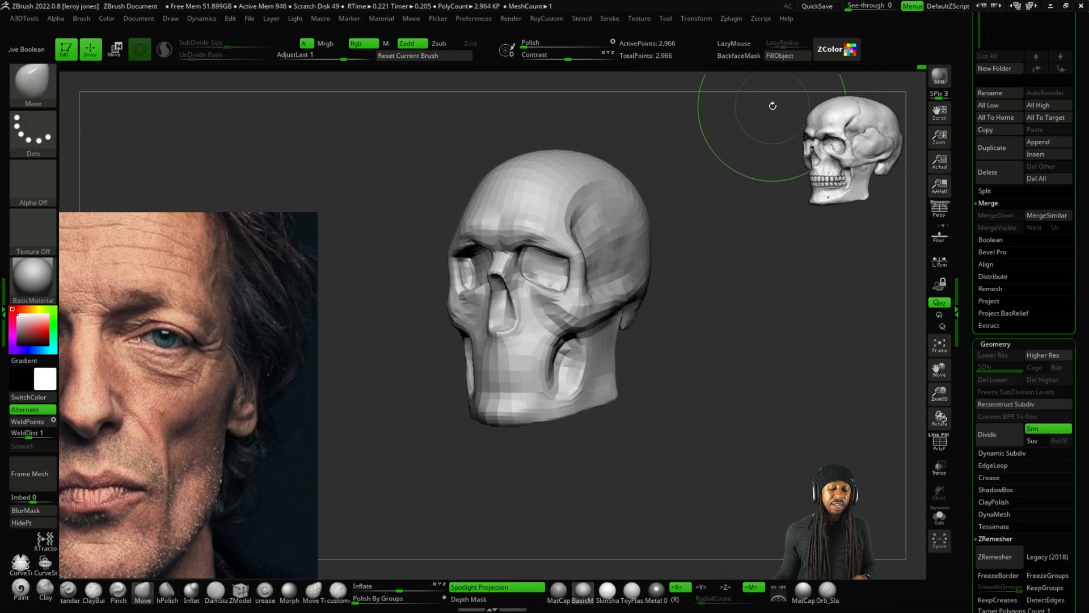
Find the sheet of grey skulls seen from multiple angles on the reference board and examine it.
{"action": "scroll", "coordinate": [220, 369], "scroll_direction": "down", "scroll_amount": 10}
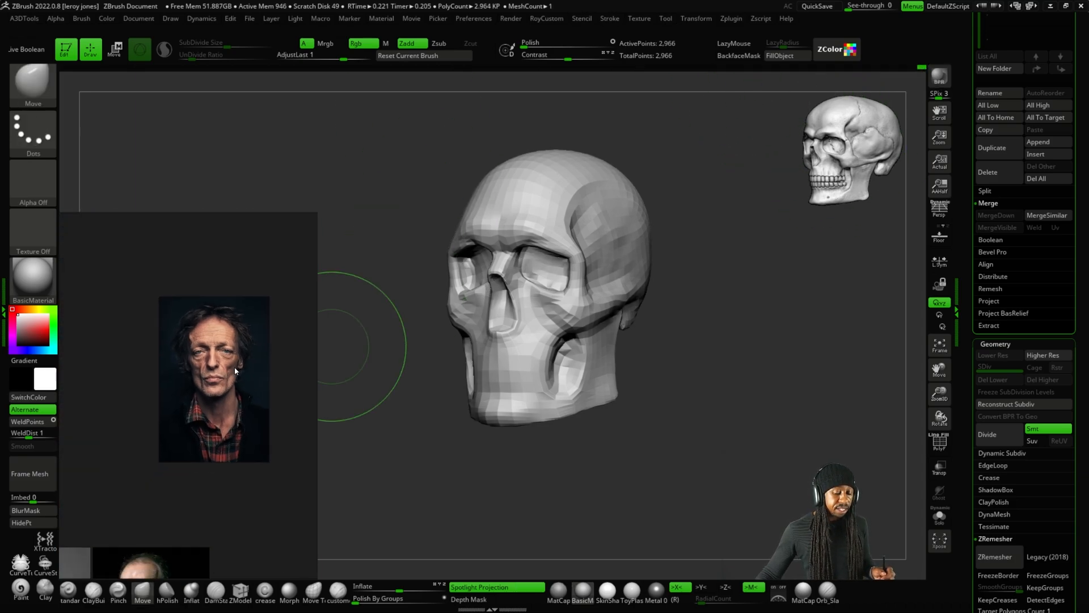
{"action": "middle_click_drag", "start_coordinate": [77, 550], "coordinate": [211, 393]}
{"action": "scroll", "coordinate": [161, 454], "scroll_direction": "down", "scroll_amount": 3}
{"action": "scroll", "coordinate": [181, 446], "scroll_direction": "up", "scroll_amount": 1}
{"action": "middle_click_drag", "start_coordinate": [190, 444], "coordinate": [270, 354]}
{"action": "middle_click_drag", "start_coordinate": [126, 490], "coordinate": [254, 379]}
{"action": "scroll", "coordinate": [255, 379], "scroll_direction": "down", "scroll_amount": 3}
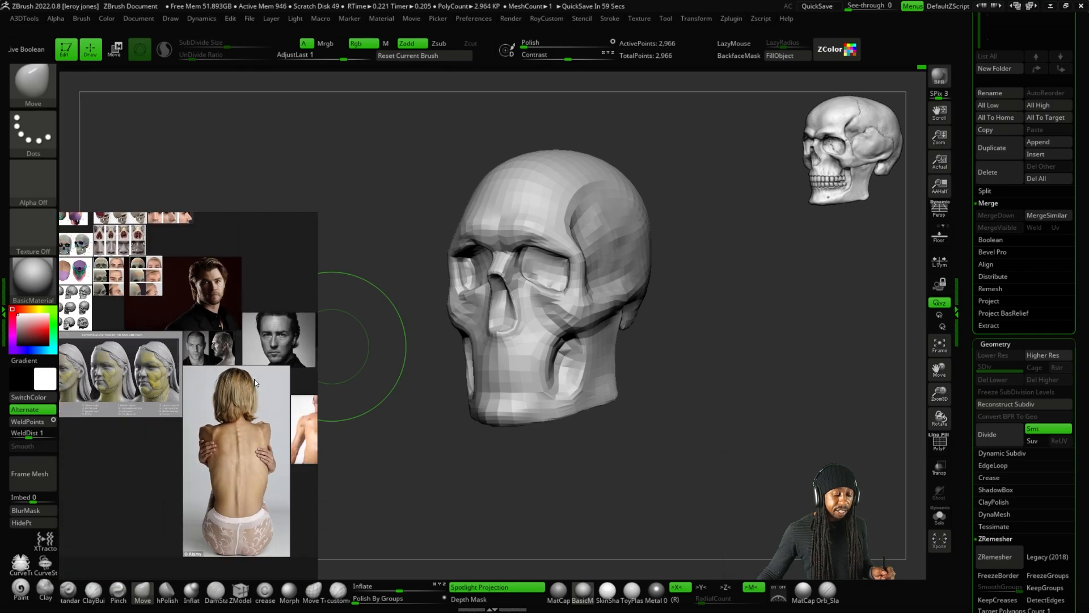
{"action": "middle_click_drag", "start_coordinate": [73, 309], "coordinate": [279, 312]}
{"action": "scroll", "coordinate": [245, 404], "scroll_direction": "up", "scroll_amount": 8}
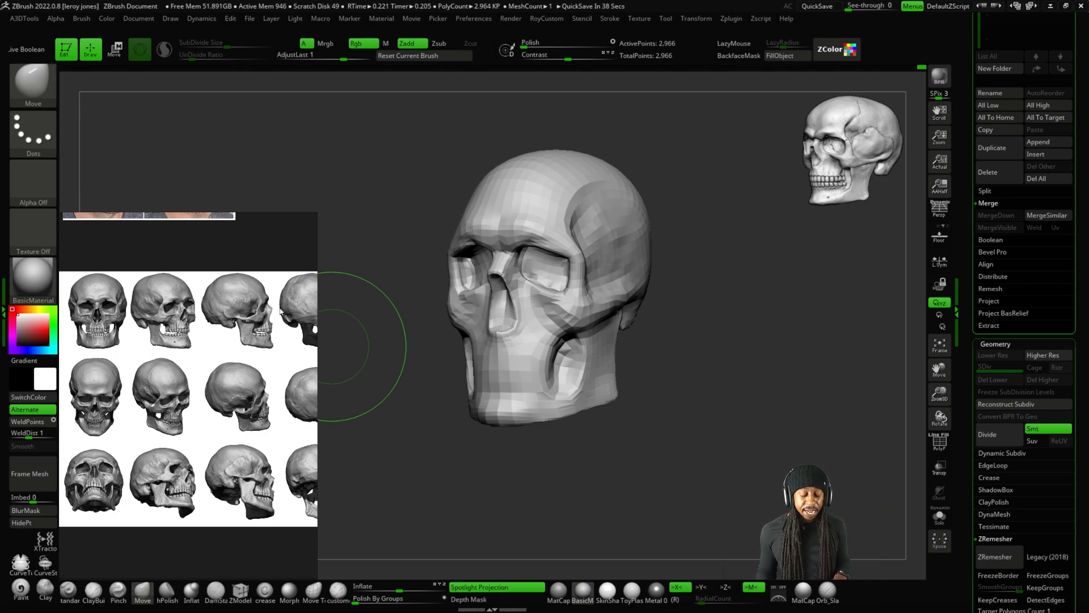
Compare the skull's jaw in side profile with the reference board's photo of the tilted skull with an open lower jaw.
{"action": "left_click_drag", "start_coordinate": [716, 365], "coordinate": [641, 364]}
{"action": "key", "text": "plus"}
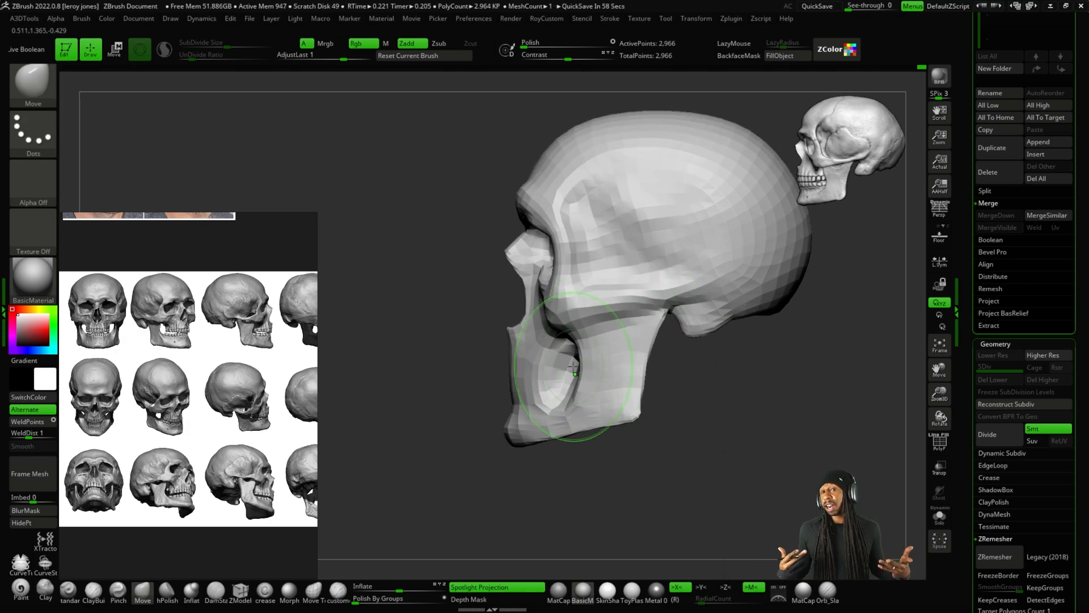
{"action": "scroll", "coordinate": [237, 342], "scroll_direction": "down", "scroll_amount": 10}
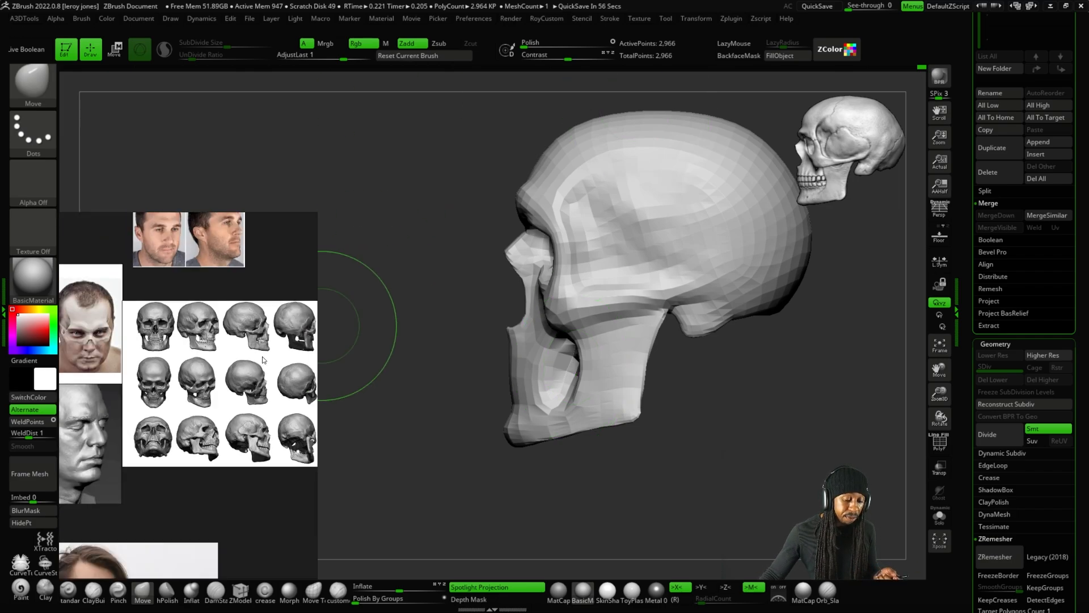
{"action": "middle_click_drag", "start_coordinate": [240, 302], "coordinate": [390, 398]}
{"action": "scroll", "coordinate": [310, 285], "scroll_direction": "up", "scroll_amount": 8}
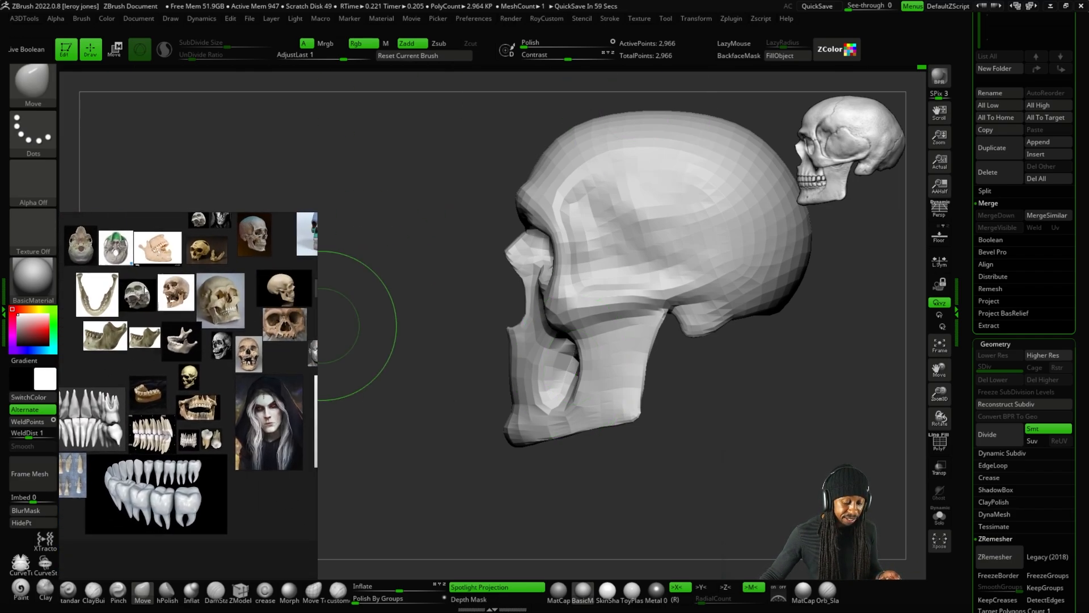
{"action": "scroll", "coordinate": [311, 285], "scroll_direction": "up", "scroll_amount": 1}
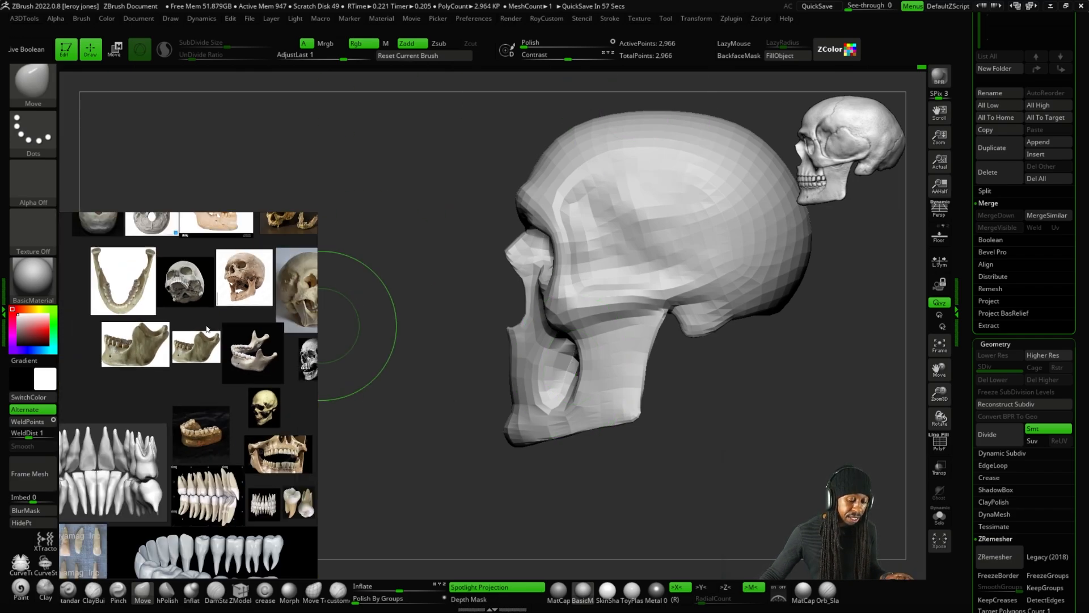
{"action": "scroll", "coordinate": [278, 311], "scroll_direction": "down", "scroll_amount": 3}
{"action": "scroll", "coordinate": [259, 294], "scroll_direction": "up", "scroll_amount": 4}
{"action": "middle_click_drag", "start_coordinate": [270, 265], "coordinate": [140, 436]}
{"action": "scroll", "coordinate": [140, 436], "scroll_direction": "up", "scroll_amount": 3}
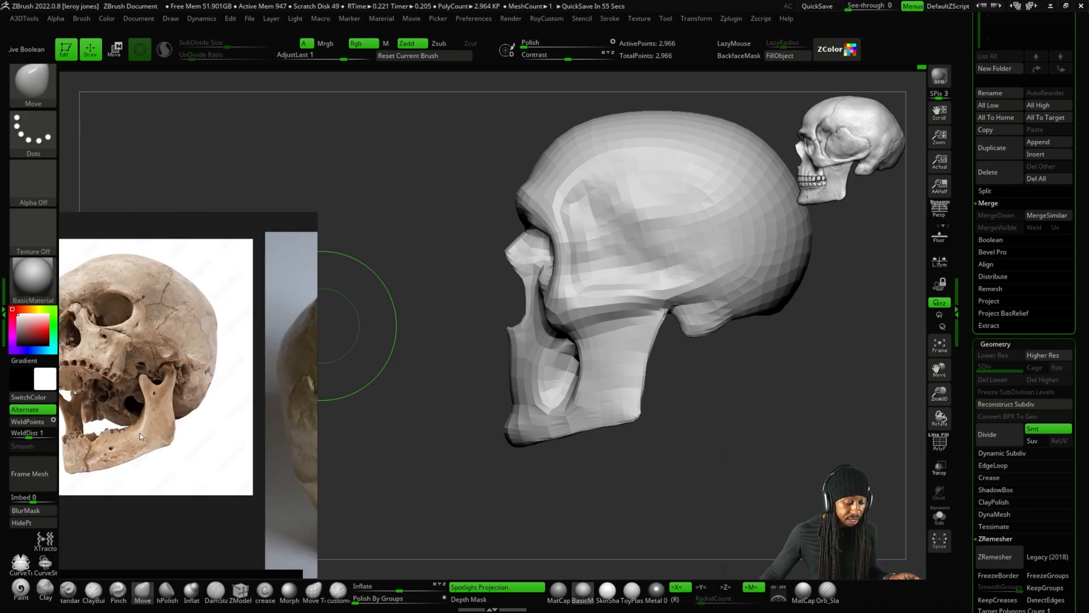
Browse the reference board and bring back the sheet of grey skulls seen from multiple angles.
{"action": "scroll", "coordinate": [152, 417], "scroll_direction": "down", "scroll_amount": 5}
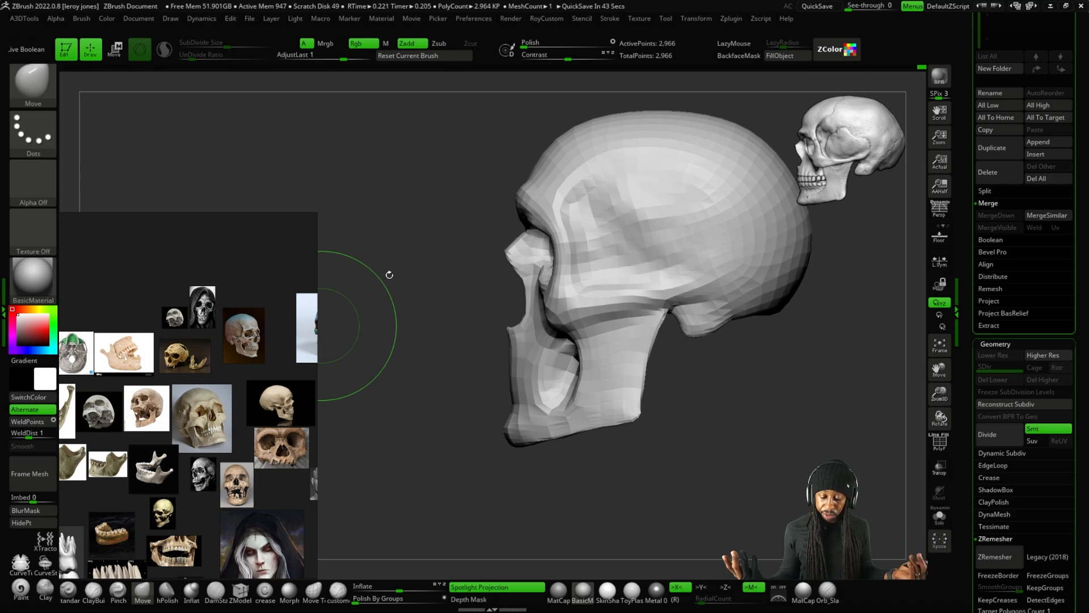
{"action": "scroll", "coordinate": [250, 390], "scroll_direction": "down", "scroll_amount": 4}
{"action": "scroll", "coordinate": [260, 399], "scroll_direction": "up", "scroll_amount": 10}
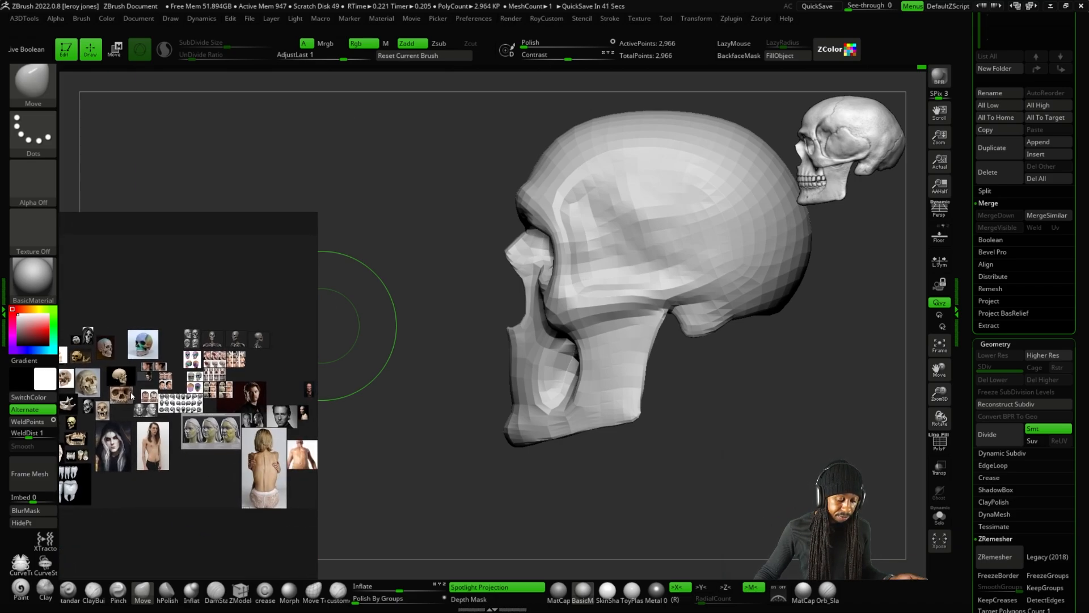
{"action": "scroll", "coordinate": [259, 396], "scroll_direction": "up", "scroll_amount": 1}
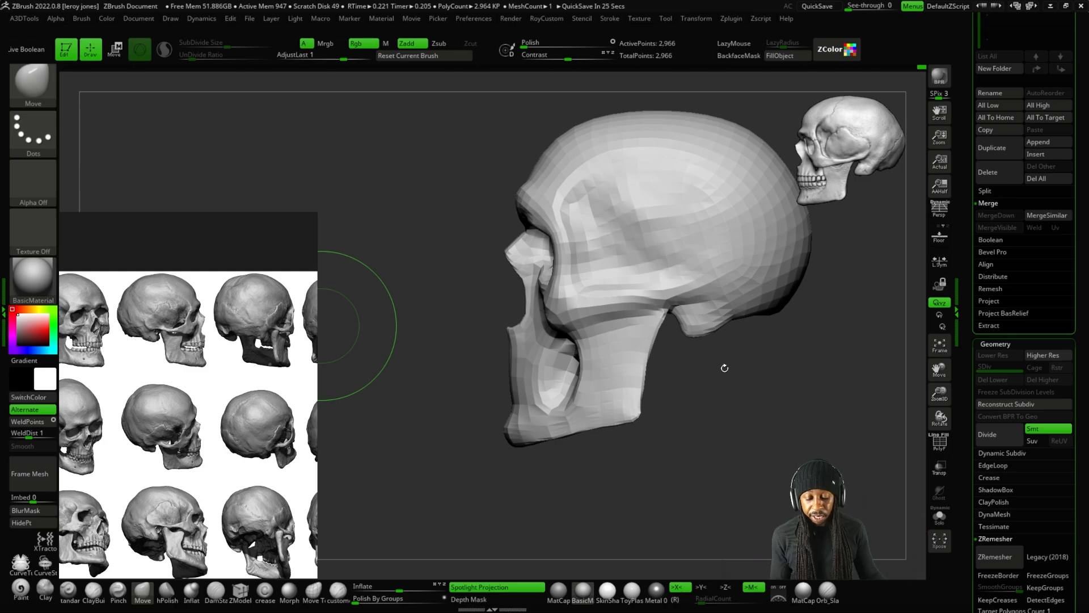
Set the selection brush to SelectLasso, with the skull shown in side profile.
{"action": "key", "text": "shift"}
{"action": "left_click_drag", "start_coordinate": [721, 406], "coordinate": [661, 404]}
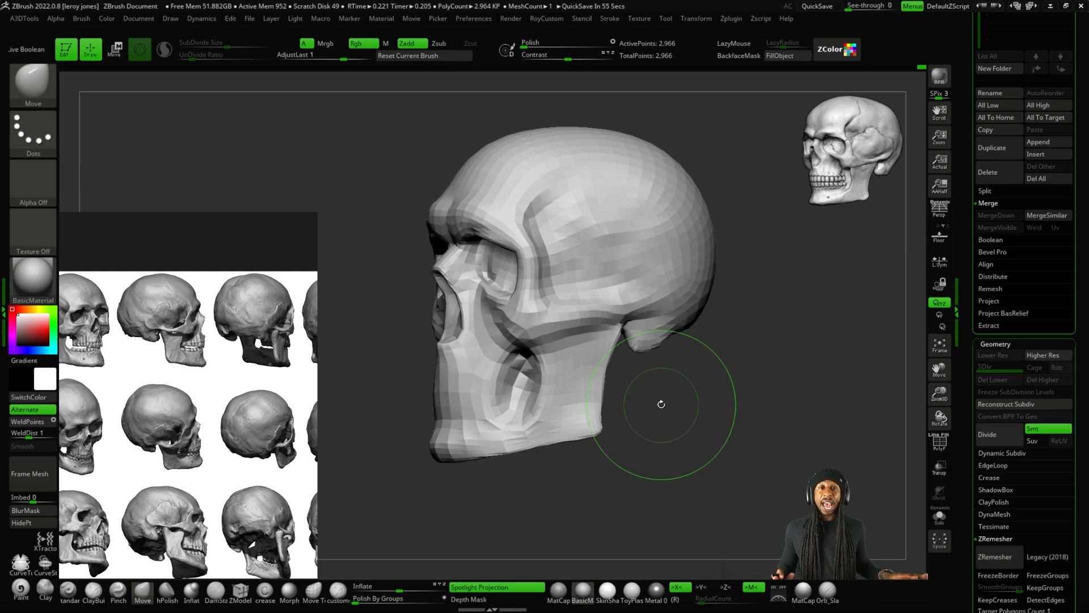
{"action": "left_click_drag", "start_coordinate": [722, 364], "coordinate": [750, 370], "text": "alt"}
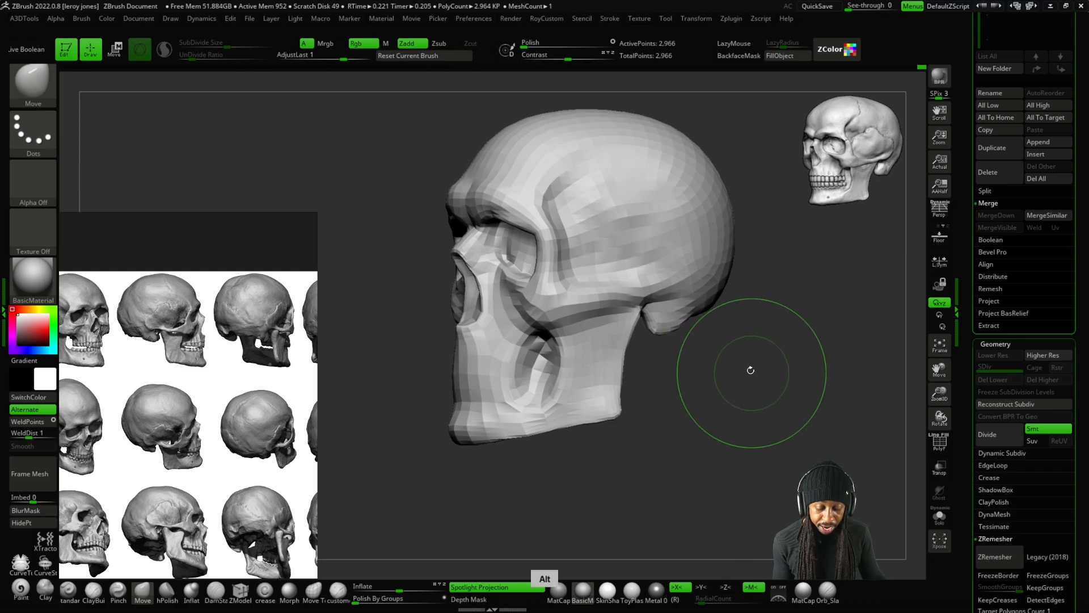
{"action": "left_click_drag", "start_coordinate": [680, 284], "coordinate": [720, 382], "text": "alt"}
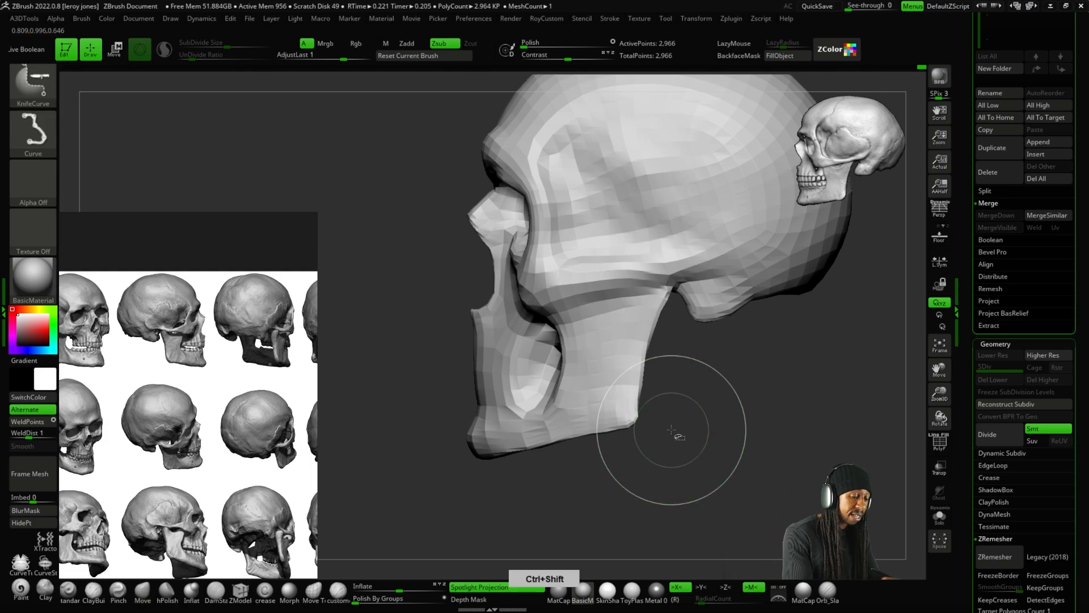
{"action": "key", "text": "ctrl+shift+b"}
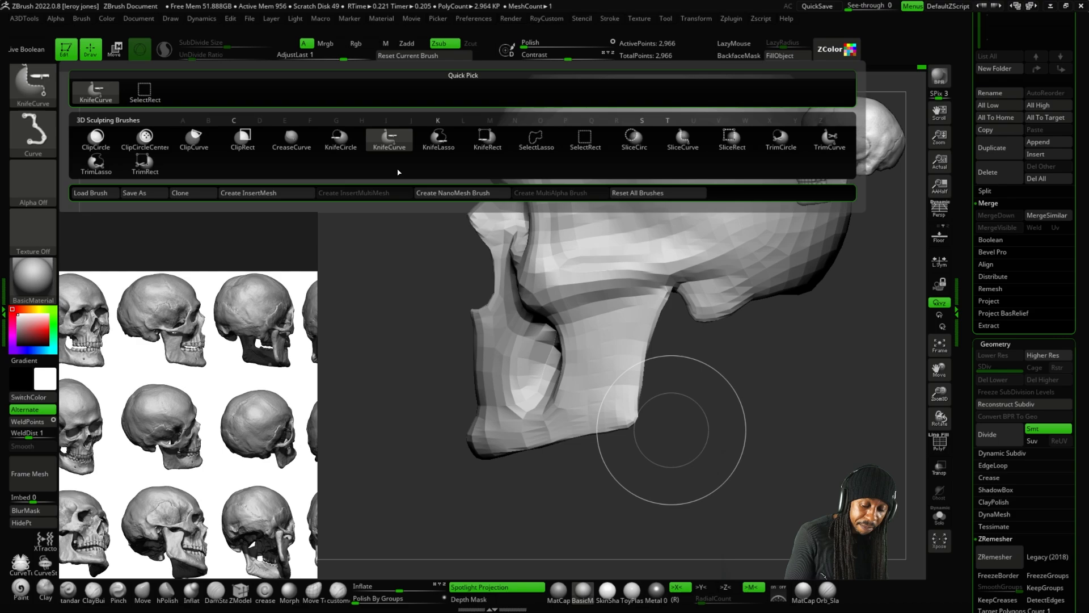
{"action": "left_click", "coordinate": [536, 139], "text": "ctrl+shift"}
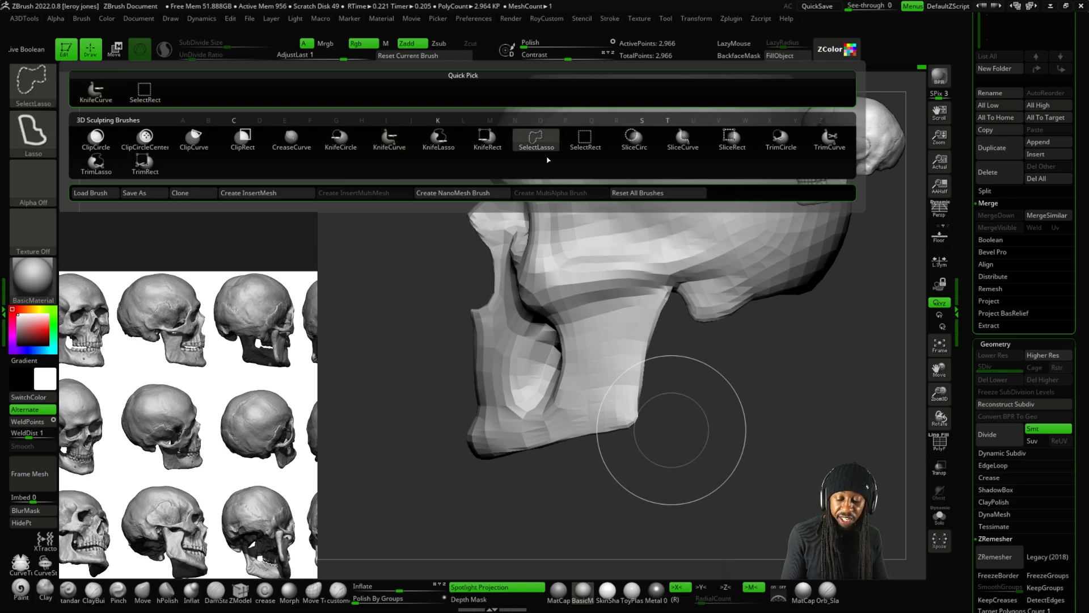
{"action": "mouse_move", "coordinate": [753, 408]}
{"action": "left_mouse_down"}
{"action": "mouse_move", "coordinate": [766, 358]}
{"action": "mouse_move", "coordinate": [739, 407]}
{"action": "left_mouse_up"}
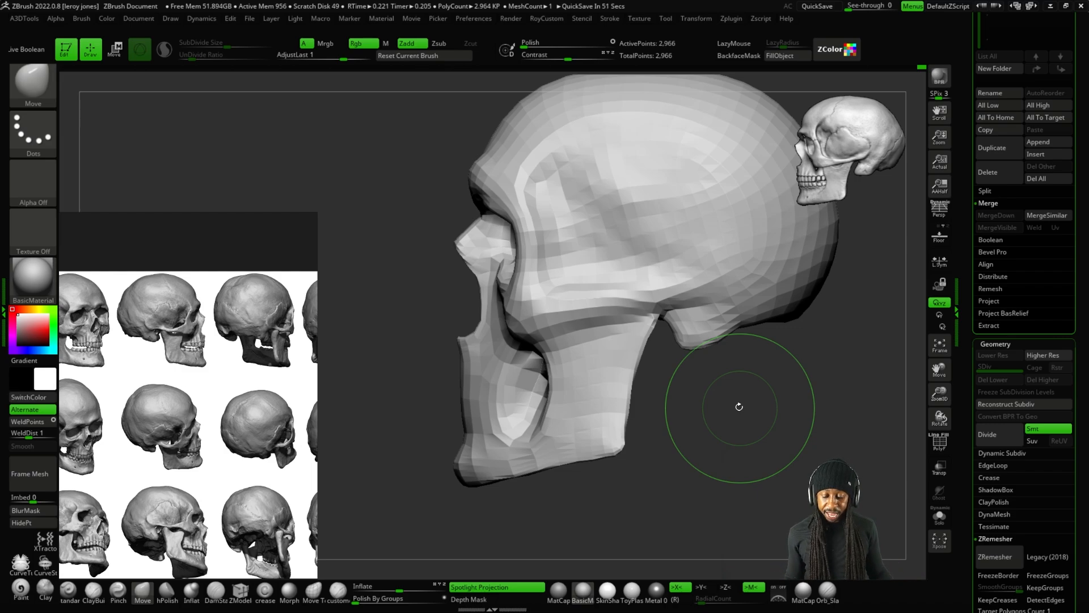
{"action": "key", "text": "ctrl+F1"}
{"action": "mouse_move", "coordinate": [656, 319]}
{"action": "left_mouse_down"}
{"action": "mouse_move", "coordinate": [540, 342]}
{"action": "mouse_move", "coordinate": [537, 404]}
{"action": "mouse_move", "coordinate": [450, 407]}
{"action": "mouse_move", "coordinate": [460, 481]}
{"action": "mouse_move", "coordinate": [612, 478]}
{"action": "mouse_move", "coordinate": [658, 323]}
{"action": "left_mouse_up"}
{"action": "key", "text": "Escape"}
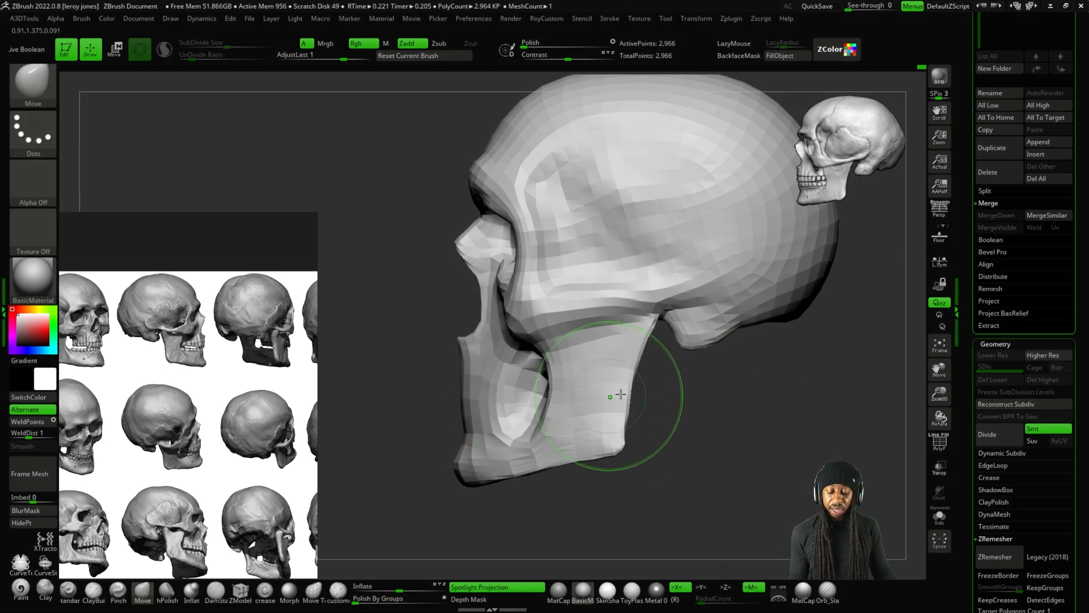
Reshape the chin and the side of the jaw around the cheek opening in side profile with the Move brush.
{"action": "key", "text": "equal"}
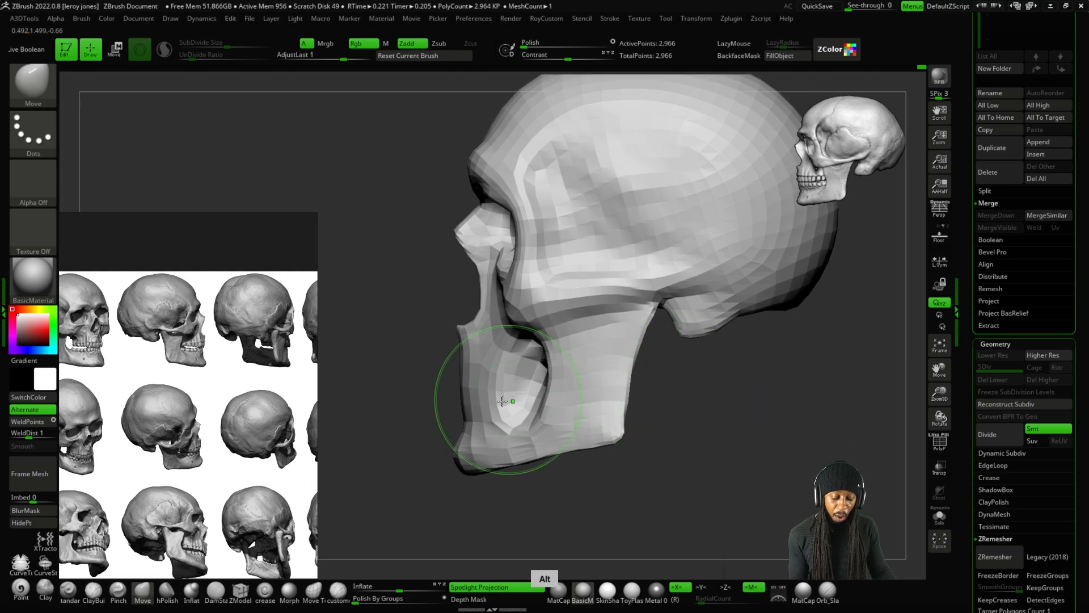
{"action": "key", "text": "equal"}
{"action": "key", "text": "equal"}
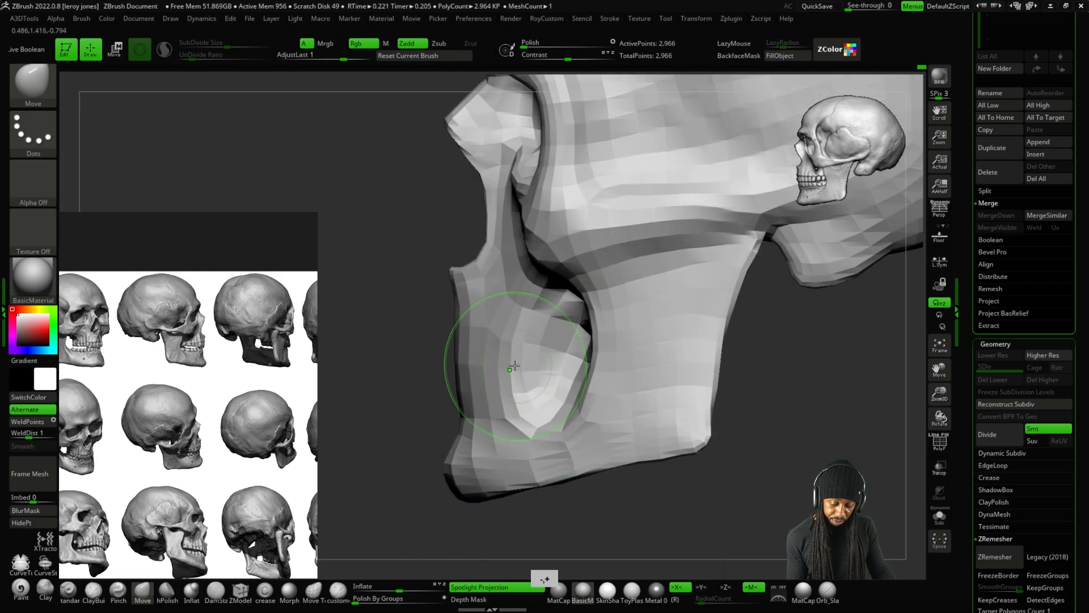
{"action": "key", "text": "minus"}
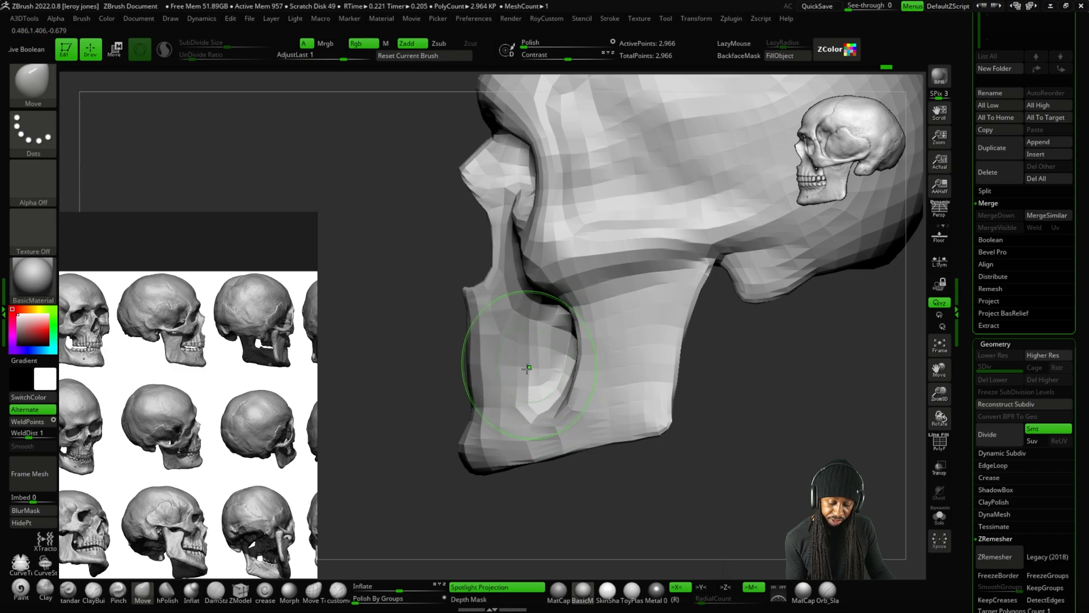
{"action": "key", "text": "plus"}
{"action": "key", "text": "plus"}
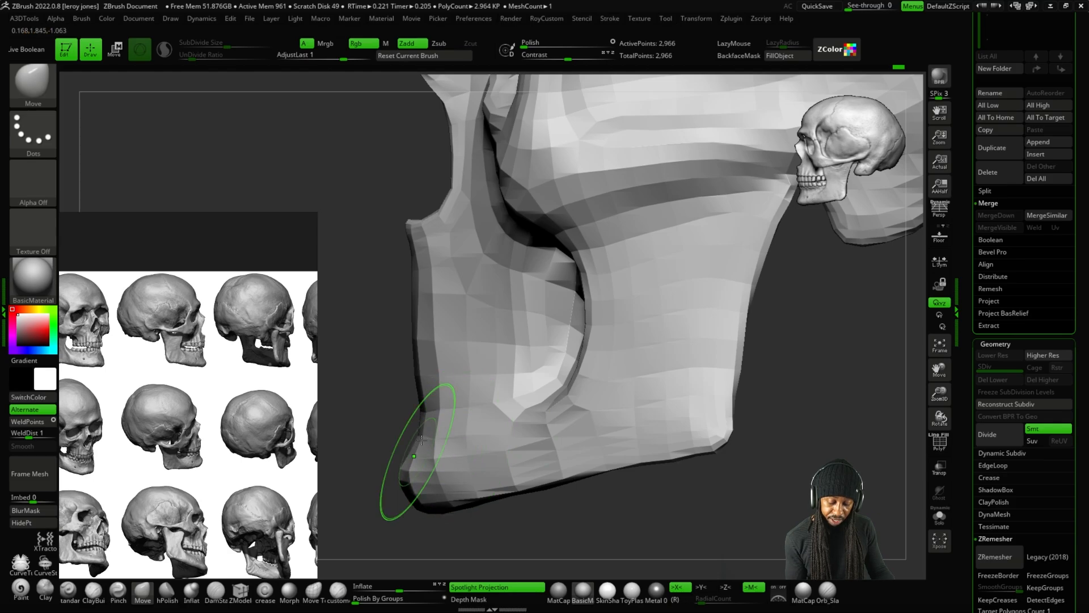
{"action": "mouse_move", "coordinate": [724, 369]}
{"action": "left_mouse_down"}
{"action": "mouse_move", "coordinate": [795, 376]}
{"action": "mouse_move", "coordinate": [760, 366]}
{"action": "mouse_move", "coordinate": [734, 394]}
{"action": "left_mouse_up"}
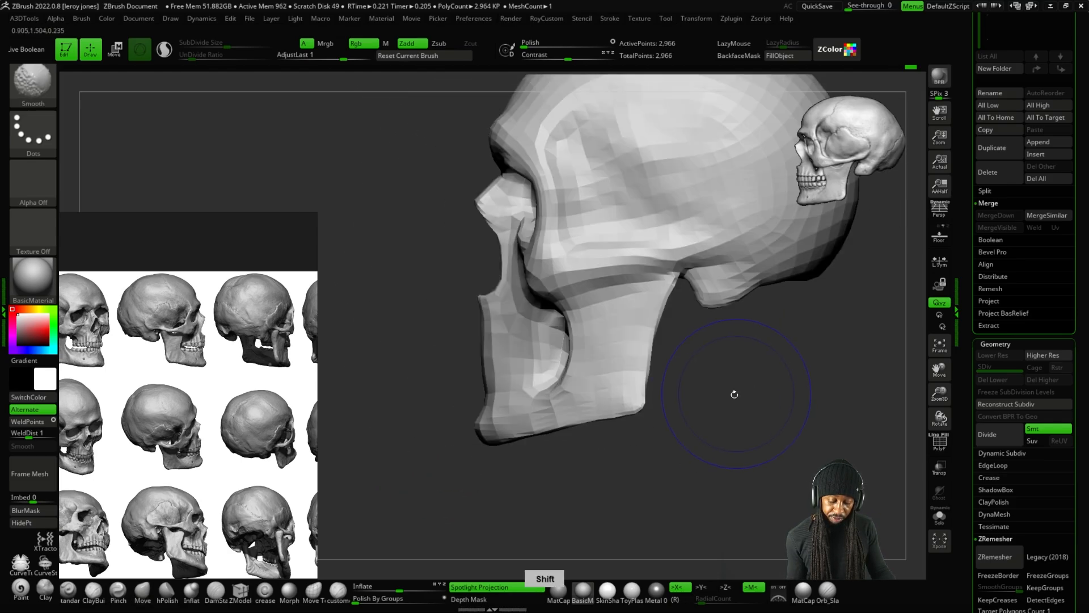
{"action": "mouse_move", "coordinate": [629, 423]}
{"action": "left_mouse_down"}
{"action": "mouse_move", "coordinate": [629, 466]}
{"action": "mouse_move", "coordinate": [652, 341]}
{"action": "mouse_move", "coordinate": [567, 295]}
{"action": "mouse_move", "coordinate": [543, 316]}
{"action": "left_mouse_up"}
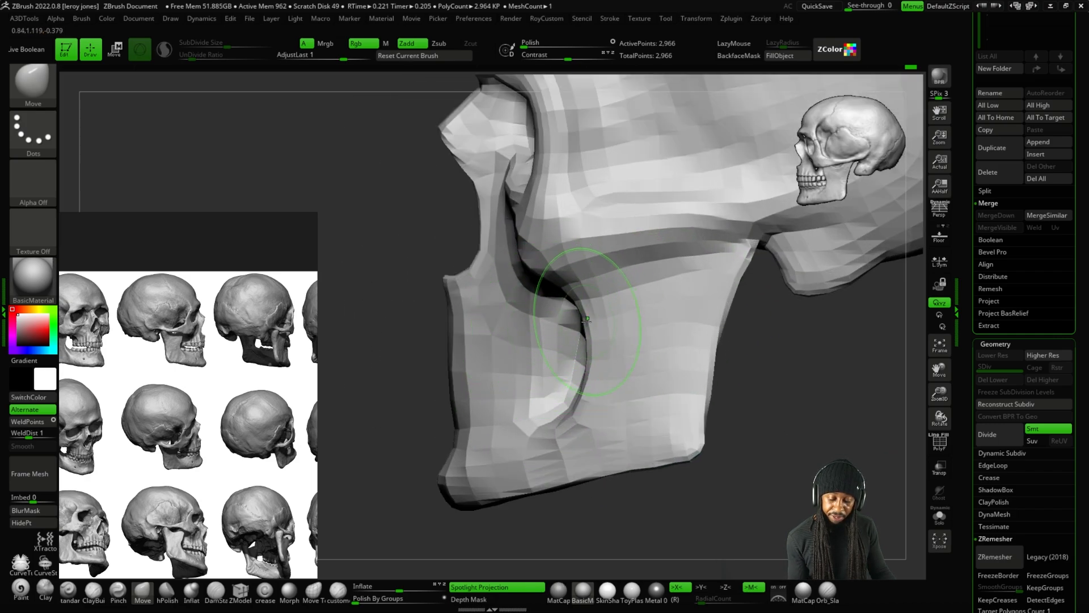
Examine the shape of the jaw from the front and from below.
{"action": "key", "text": "minus"}
{"action": "key", "text": "minus"}
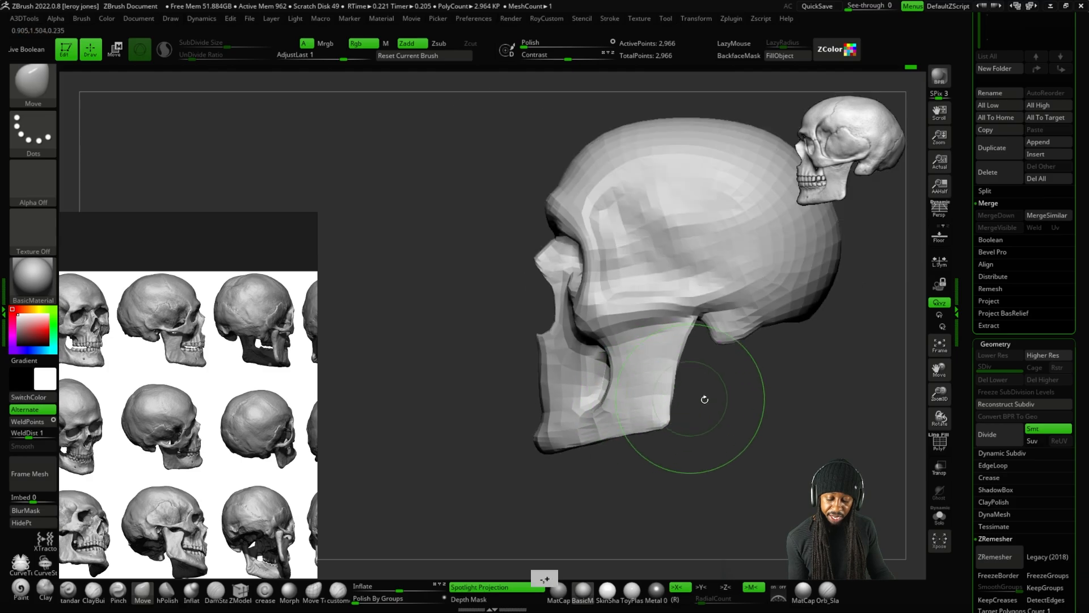
{"action": "left_click_drag", "start_coordinate": [705, 401], "coordinate": [768, 402], "text": "shift"}
{"action": "key", "text": "equal"}
{"action": "key", "text": "equal"}
{"action": "key", "text": "equal"}
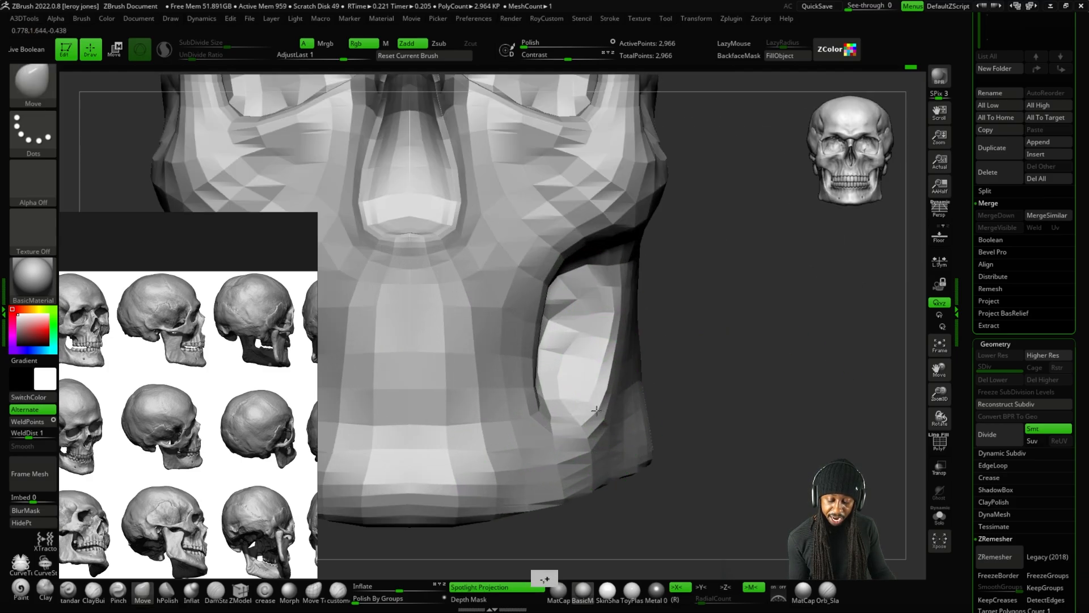
{"action": "left_click_drag", "start_coordinate": [684, 391], "coordinate": [683, 290], "text": "shift"}
{"action": "key", "text": "minus"}
{"action": "key", "text": "minus"}
{"action": "key", "text": "minus"}
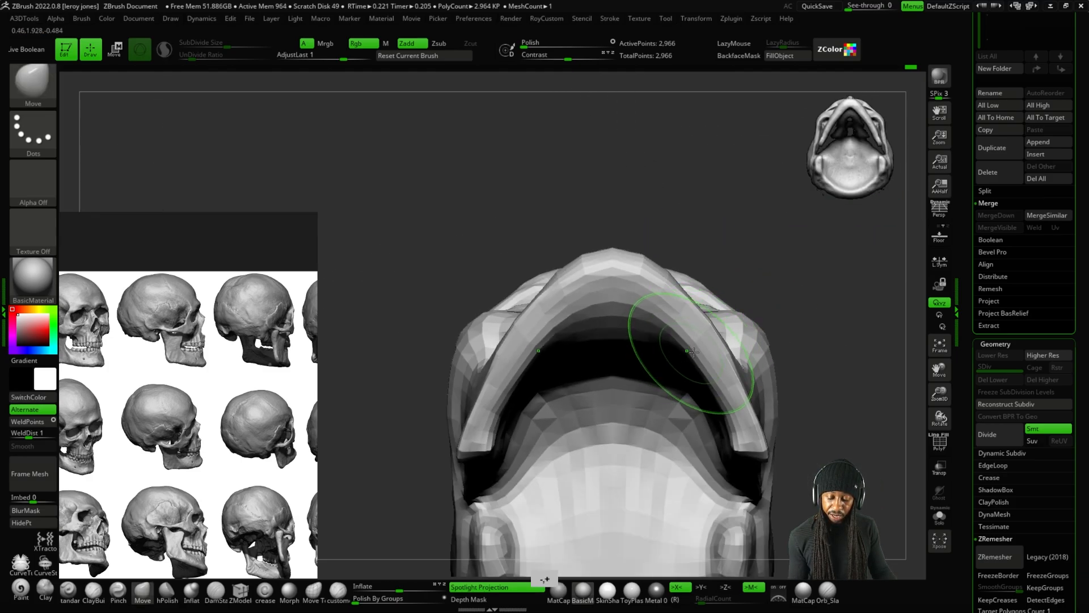
Adjust the curve of the jaw arch's sides symmetrically from below with the Move brush.
{"action": "key", "text": "equal"}
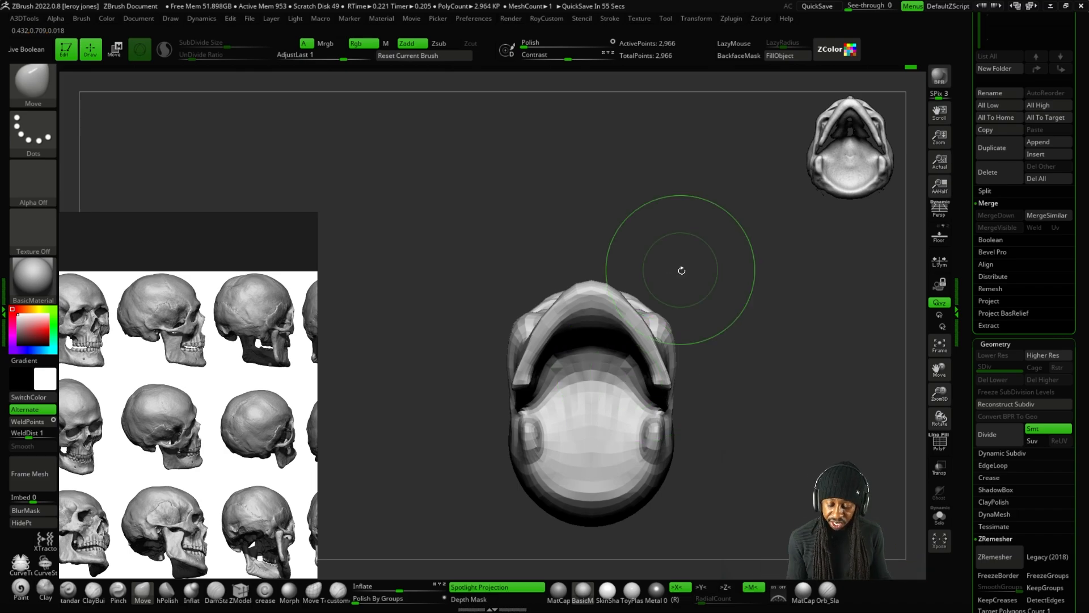
{"action": "key", "text": "plus"}
{"action": "key", "text": "plus"}
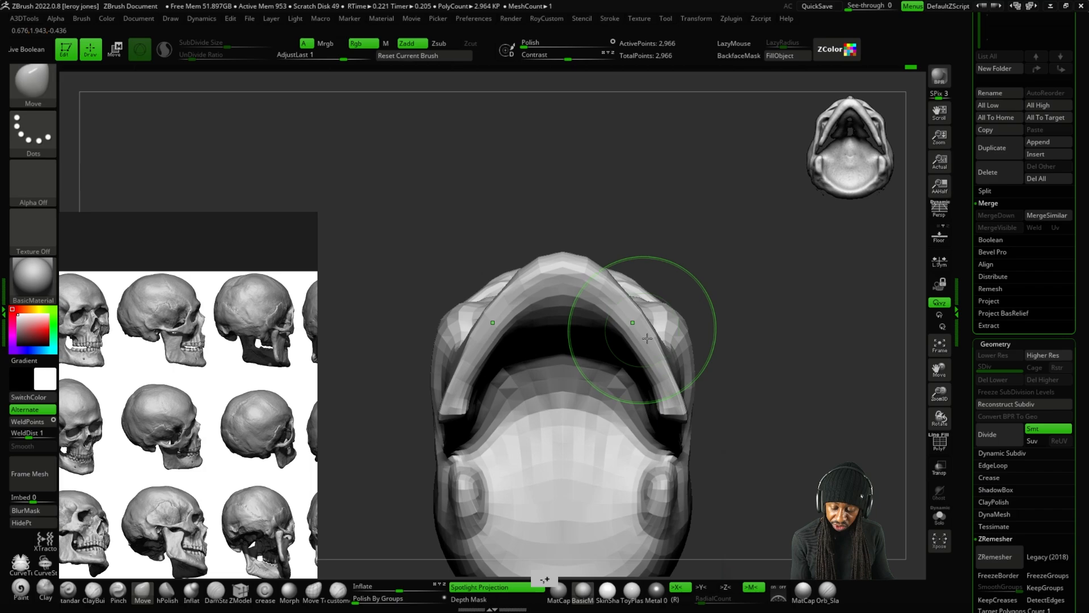
{"action": "left_click_drag", "start_coordinate": [642, 335], "coordinate": [648, 331]}
{"action": "key", "text": "plus"}
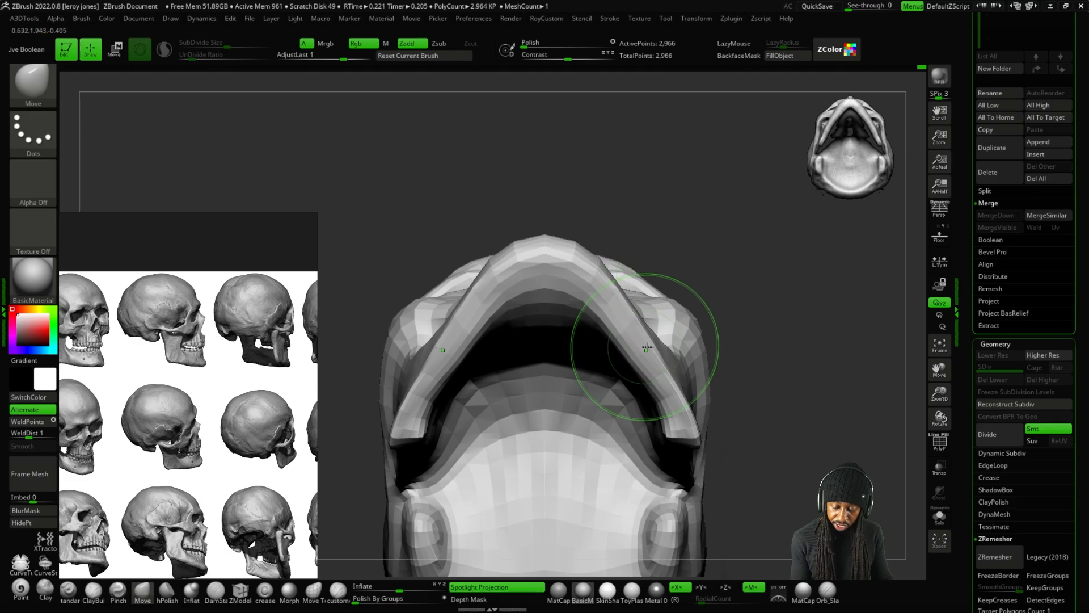
Adjust the rear branches of the jaw beside the cheek openings in front view with the Move brush.
{"action": "mouse_move", "coordinate": [718, 406]}
{"action": "left_mouse_down"}
{"action": "mouse_move", "coordinate": [711, 377]}
{"action": "mouse_move", "coordinate": [742, 302]}
{"action": "mouse_move", "coordinate": [750, 330]}
{"action": "mouse_move", "coordinate": [710, 340]}
{"action": "mouse_move", "coordinate": [750, 299]}
{"action": "mouse_move", "coordinate": [745, 489]}
{"action": "mouse_move", "coordinate": [715, 431]}
{"action": "mouse_move", "coordinate": [681, 401]}
{"action": "mouse_move", "coordinate": [733, 363]}
{"action": "left_mouse_up"}
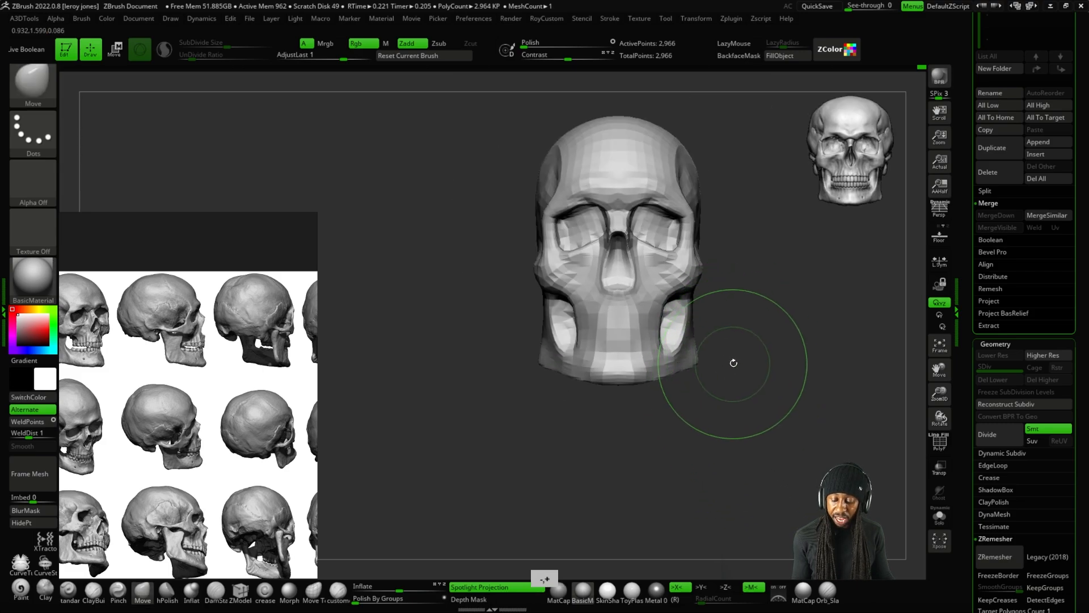
{"action": "scroll", "coordinate": [708, 361], "scroll_direction": "up", "scroll_amount": 6}
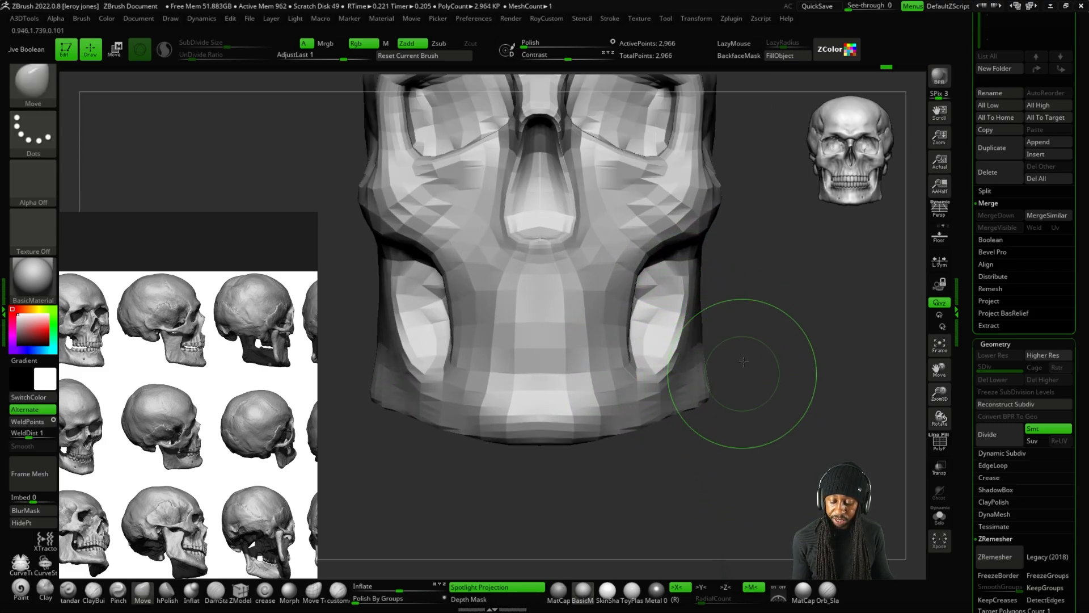
{"action": "scroll", "coordinate": [683, 316], "scroll_direction": "up", "scroll_amount": 2}
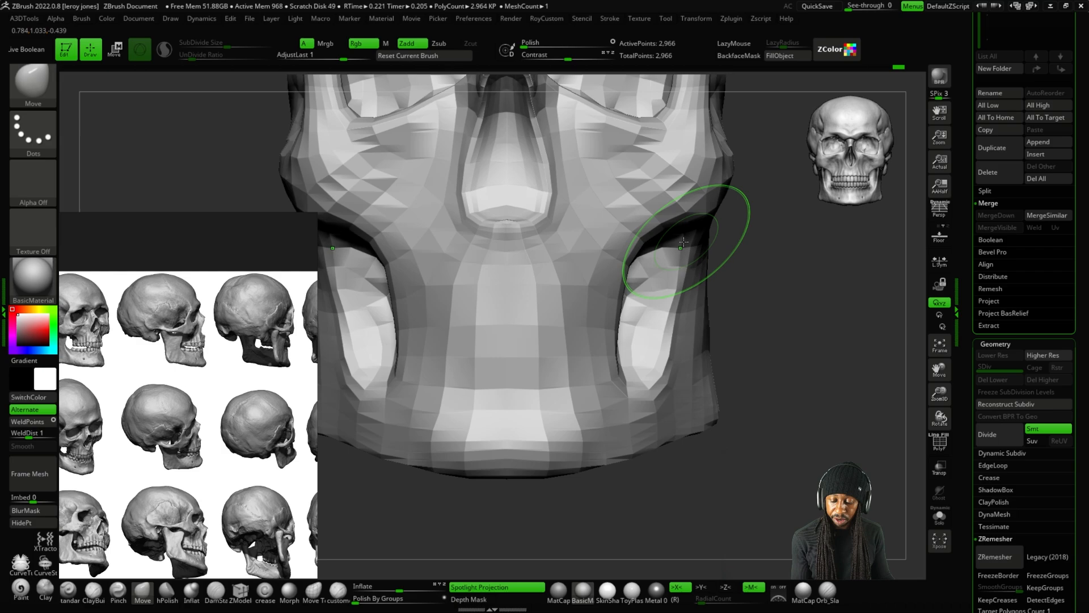
{"action": "left_click_drag", "start_coordinate": [683, 243], "coordinate": [676, 327]}
{"action": "key", "text": "f"}
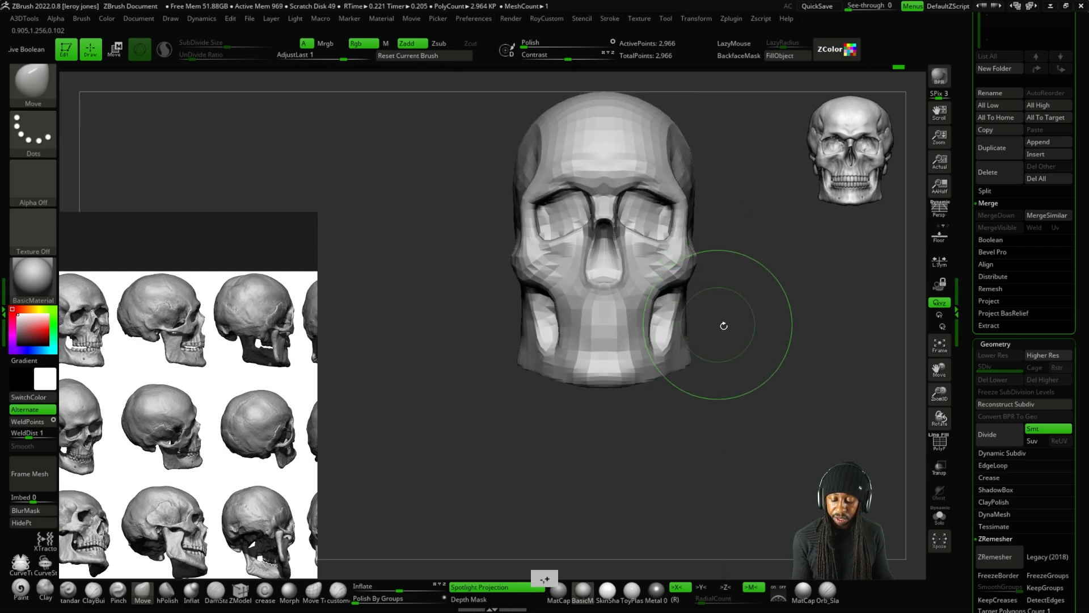
Make a best-preview render of the skull in three-quarter view and return to the side profile.
{"action": "mouse_move", "coordinate": [802, 357]}
{"action": "left_mouse_down"}
{"action": "mouse_move", "coordinate": [776, 363]}
{"action": "mouse_move", "coordinate": [804, 345]}
{"action": "mouse_move", "coordinate": [779, 336]}
{"action": "mouse_move", "coordinate": [777, 345]}
{"action": "left_mouse_up"}
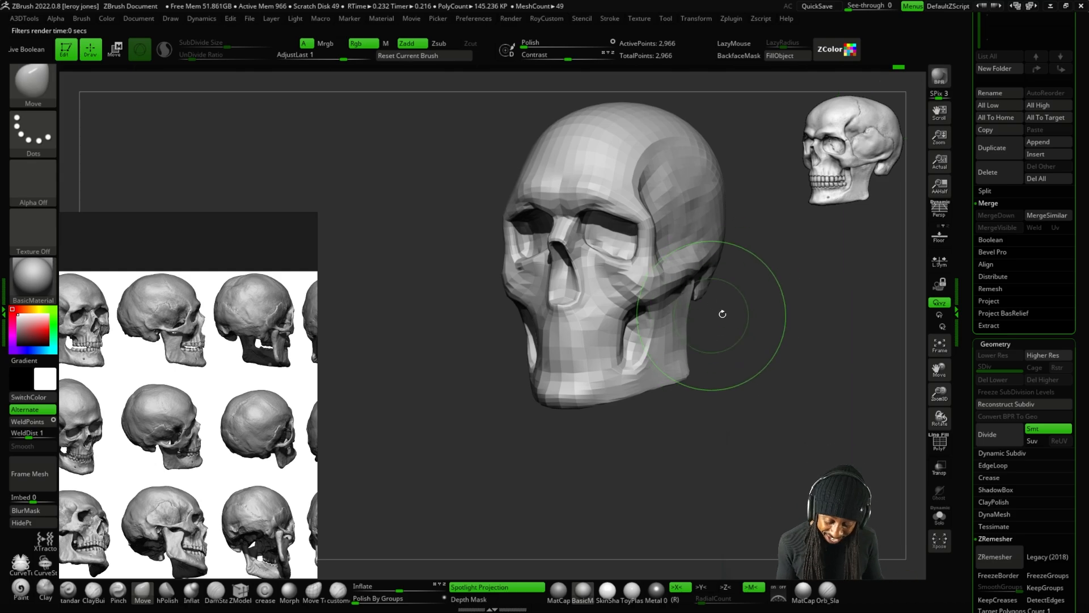
{"action": "left_click_drag", "start_coordinate": [722, 311], "coordinate": [695, 386], "text": "shift"}
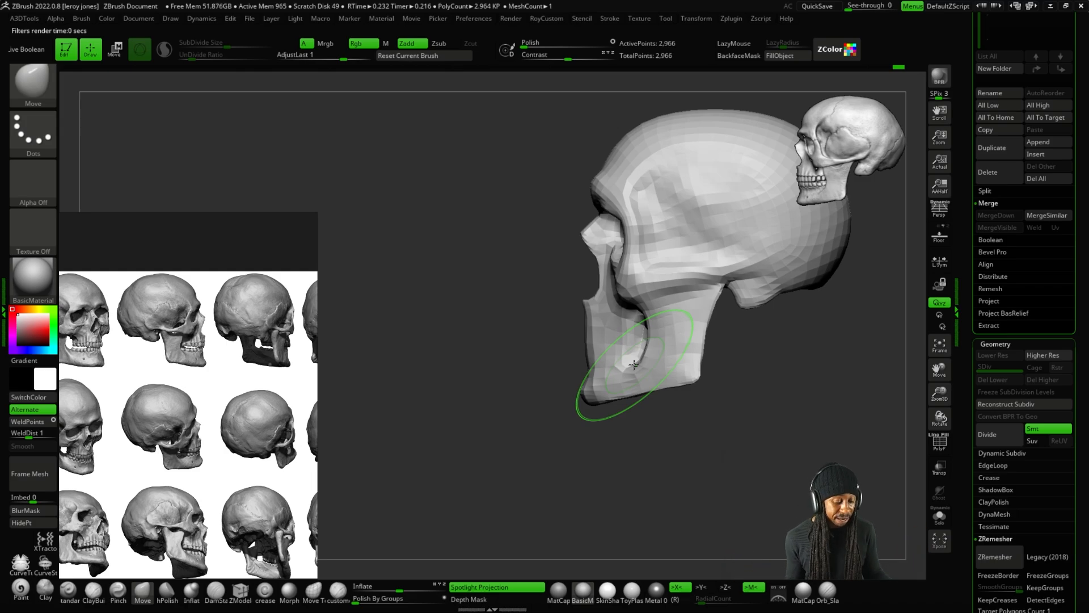
Refine the bony bump behind the jaw and the adjoining skull base in side profile with the Move brush.
{"action": "key", "text": "plus"}
{"action": "key", "text": "plus"}
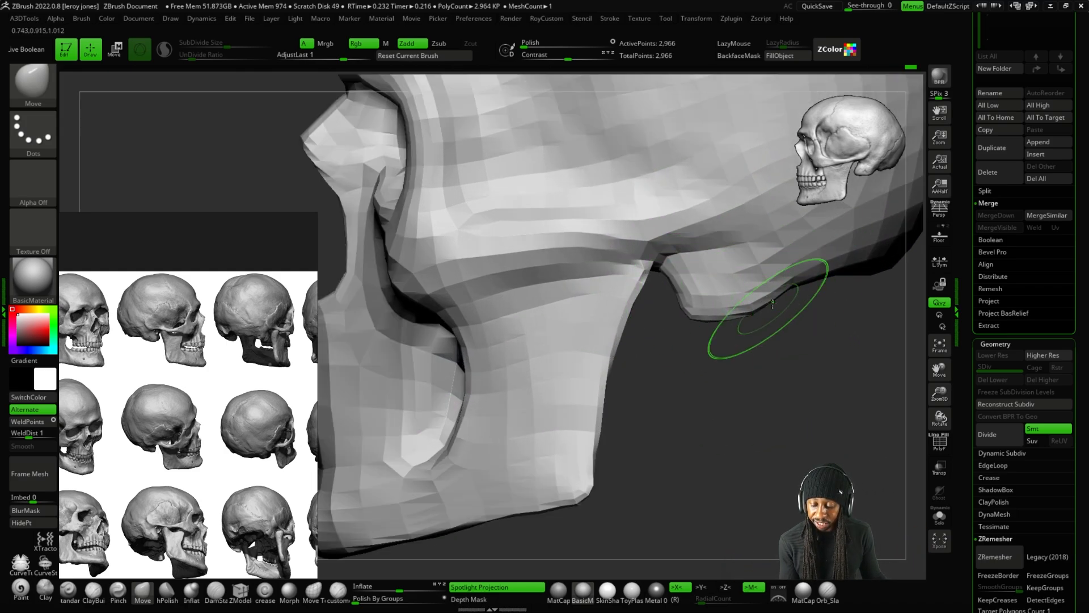
{"action": "key", "text": "plus"}
{"action": "key", "text": "minus"}
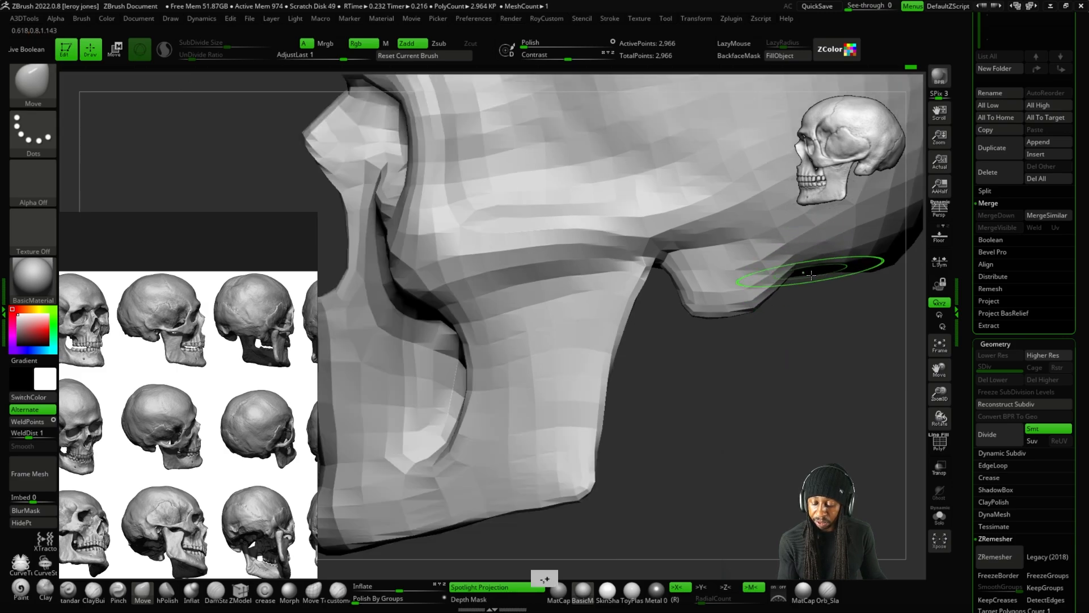
{"action": "key", "text": "minus"}
{"action": "key", "text": "minus"}
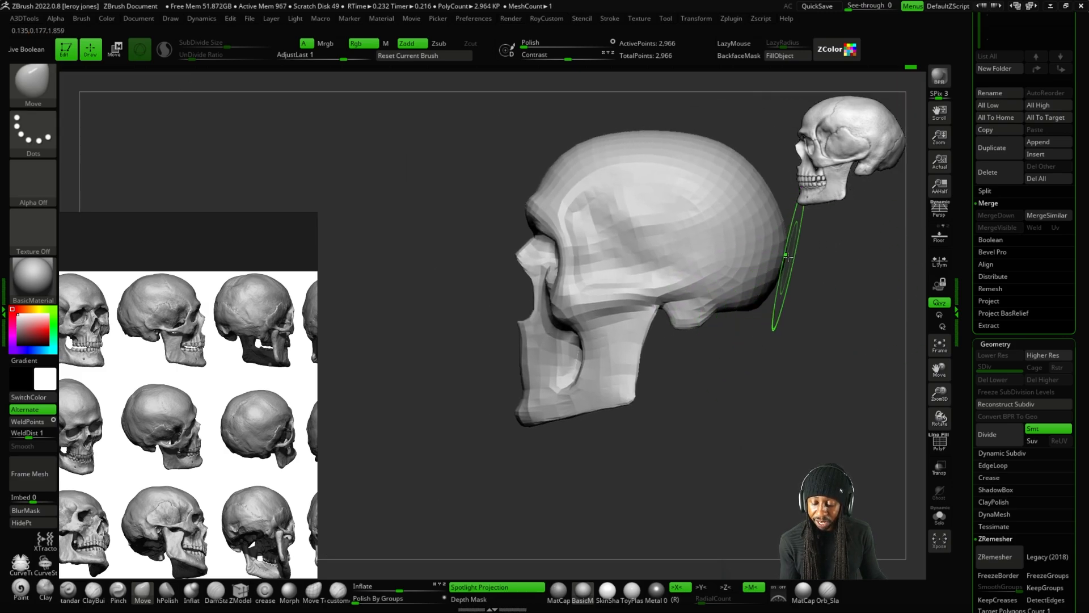
Examine the whole skull's silhouette in side profile at different sizes.
{"action": "key", "text": "minus"}
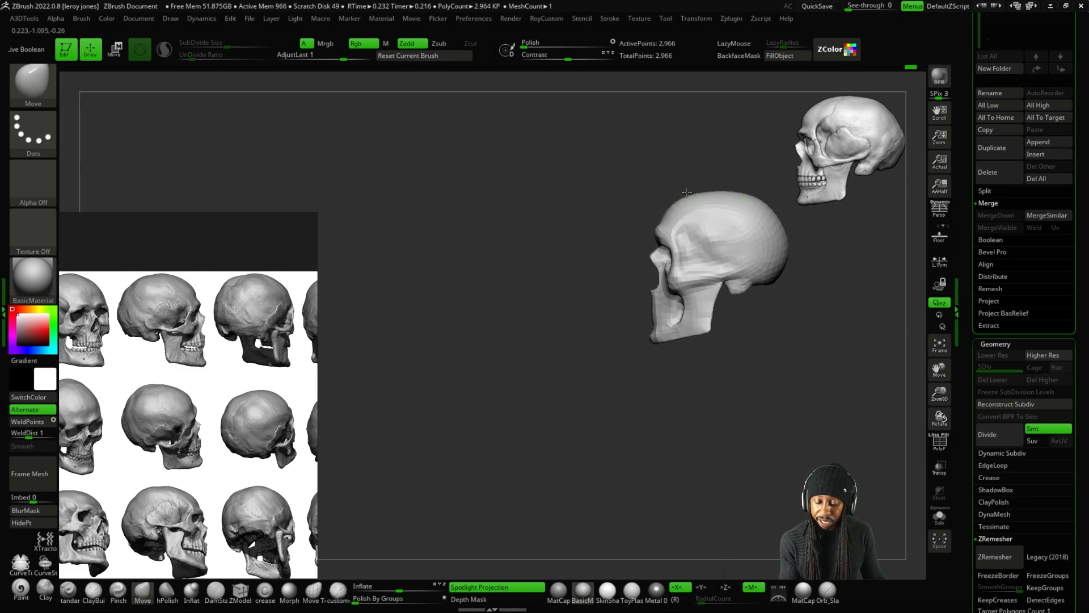
{"action": "key", "text": "plus"}
{"action": "left_click_drag", "start_coordinate": [755, 361], "coordinate": [744, 333], "text": "alt"}
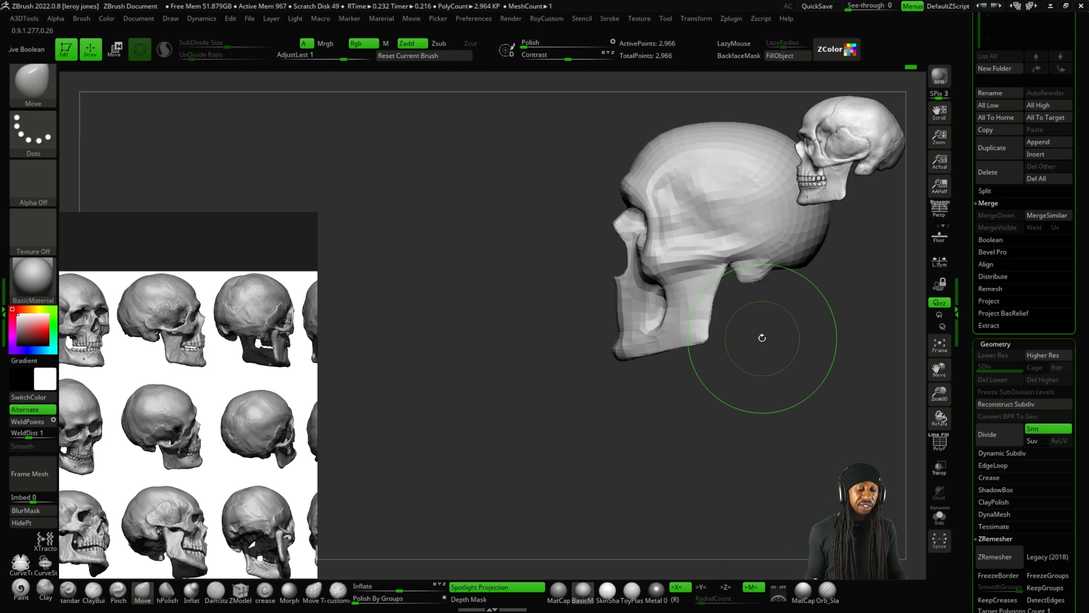
{"action": "right_click_drag", "start_coordinate": [762, 337], "coordinate": [767, 342], "text": "ctrl"}
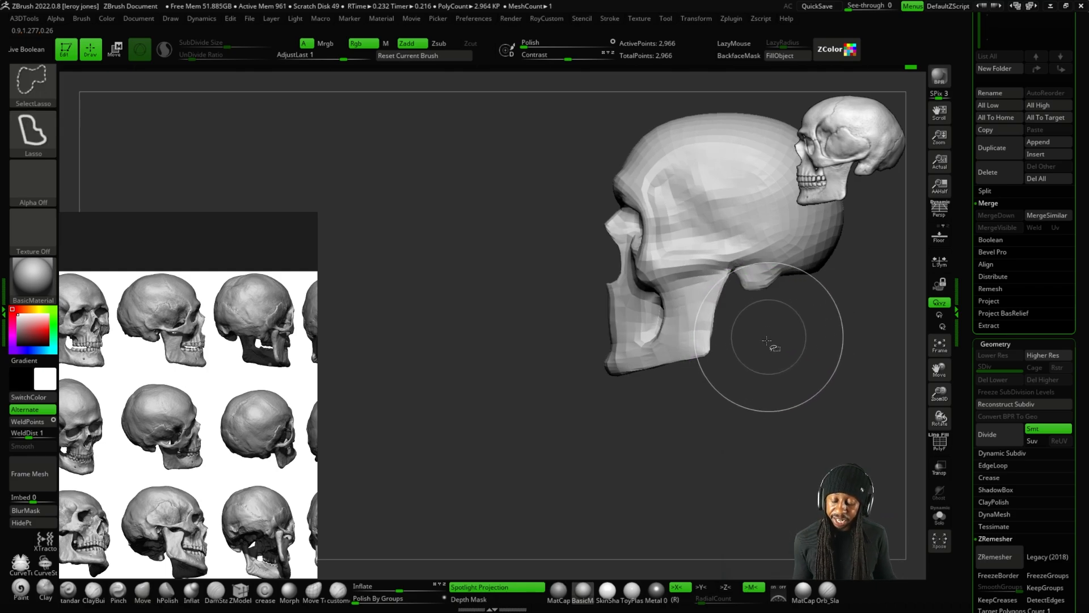
{"action": "left_click_drag", "start_coordinate": [763, 367], "coordinate": [731, 378], "text": "alt"}
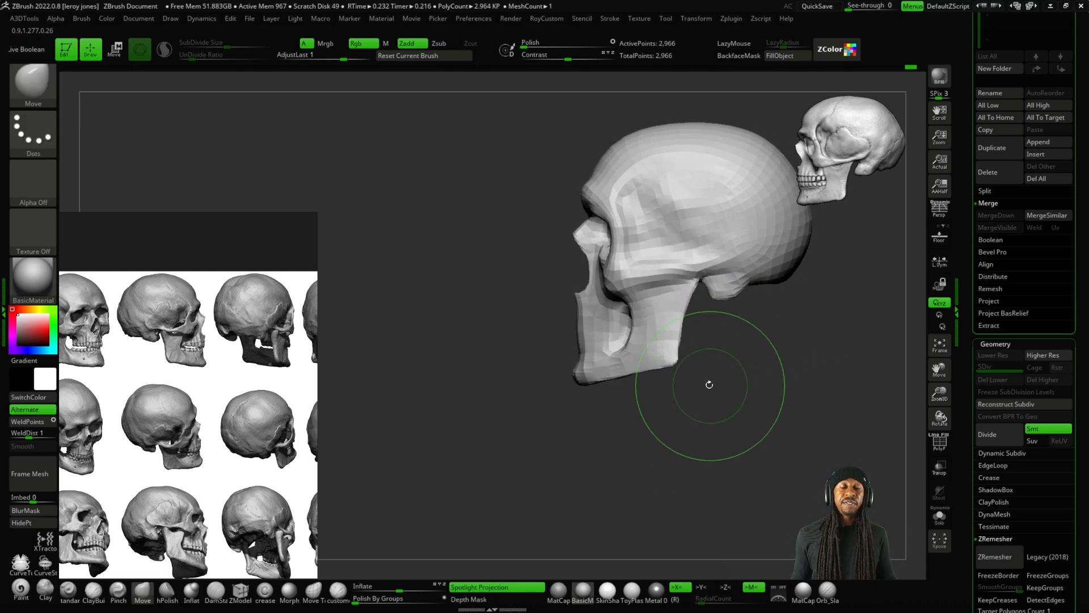
Set the selection brush to SelectLasso with the Lasso stroke for hiding and showing parts of the skull.
{"action": "key", "text": "ctrl+shift"}
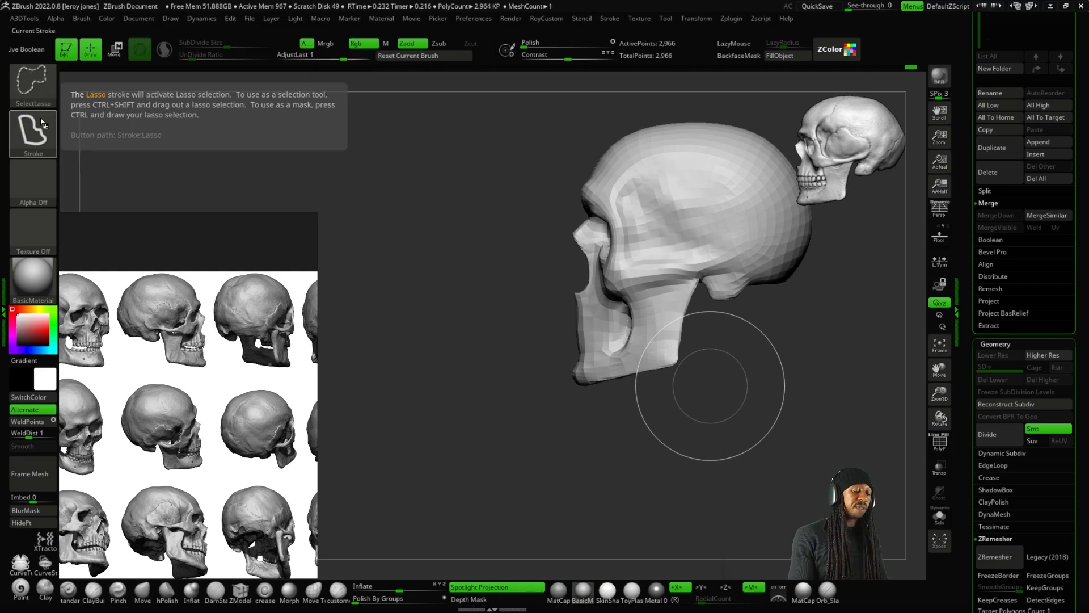
{"action": "key", "text": "b"}
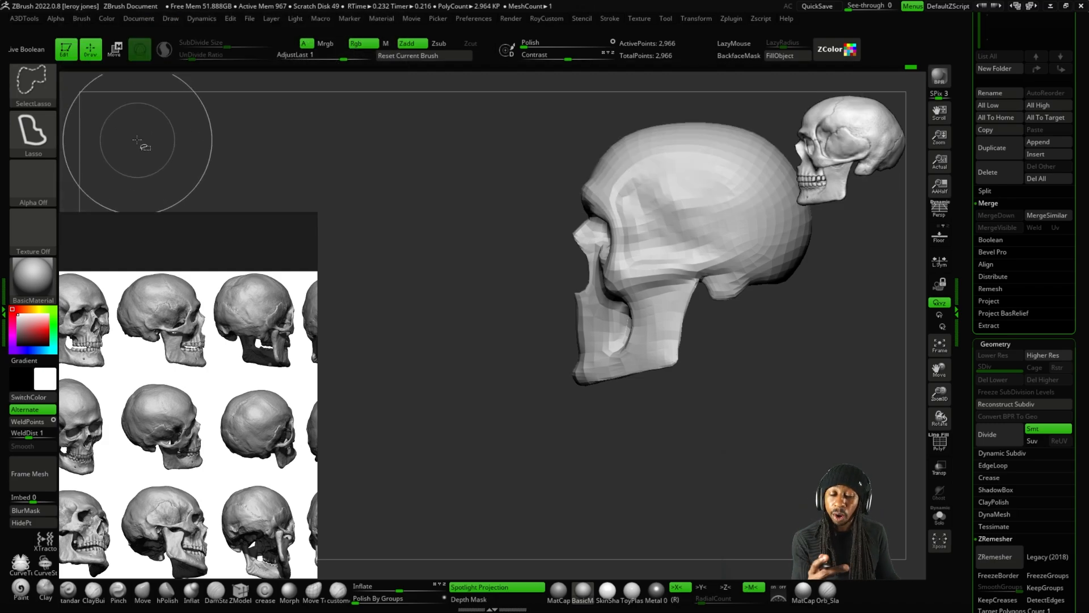
{"action": "left_click", "coordinate": [44, 91]}
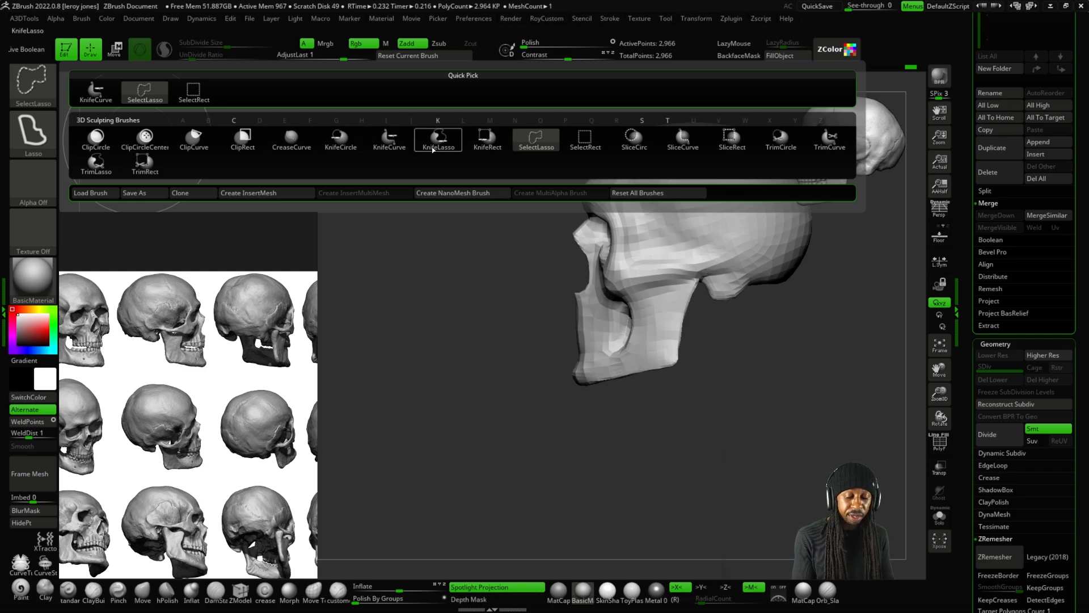
{"action": "left_click", "coordinate": [159, 100]}
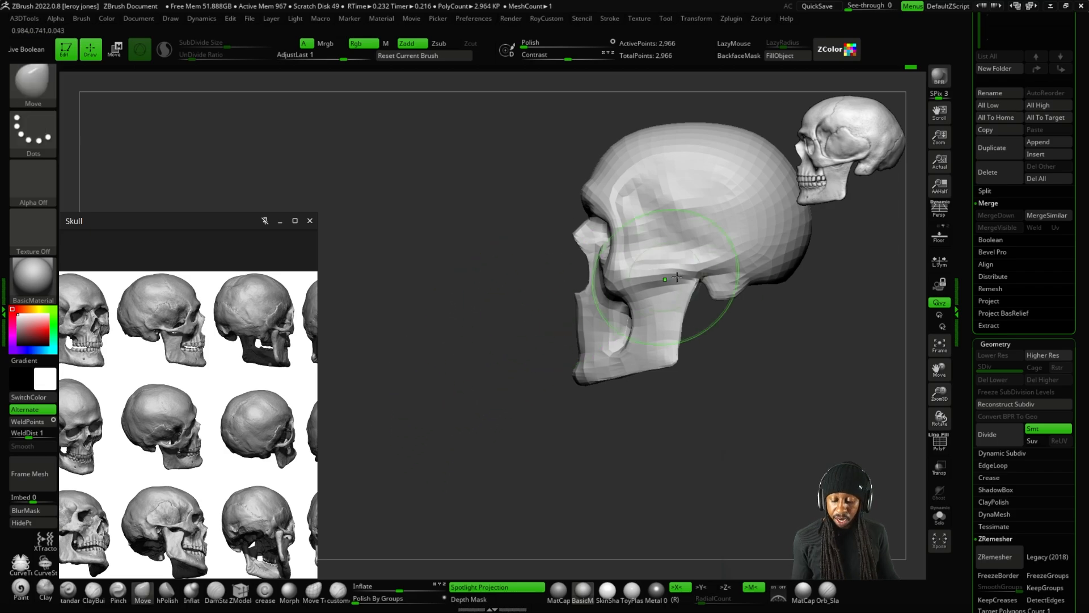
Isolate the lower jaw with a lasso selection in side profile and adjust the visible faces at the front teeth area.
{"action": "right_click_drag", "start_coordinate": [680, 278], "coordinate": [703, 281], "text": "alt"}
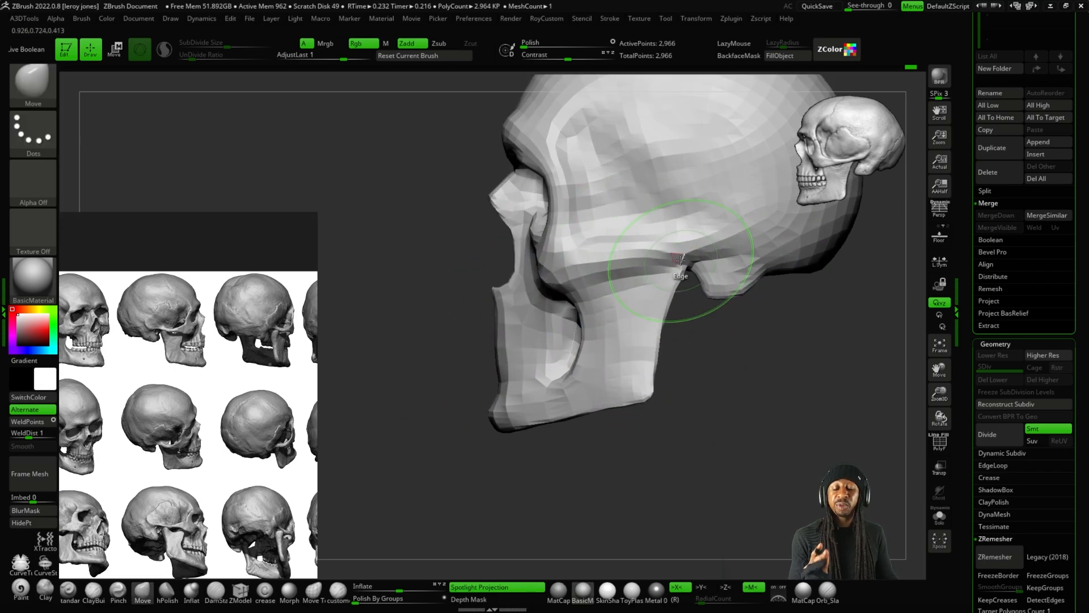
{"action": "key", "text": "ctrl+shift"}
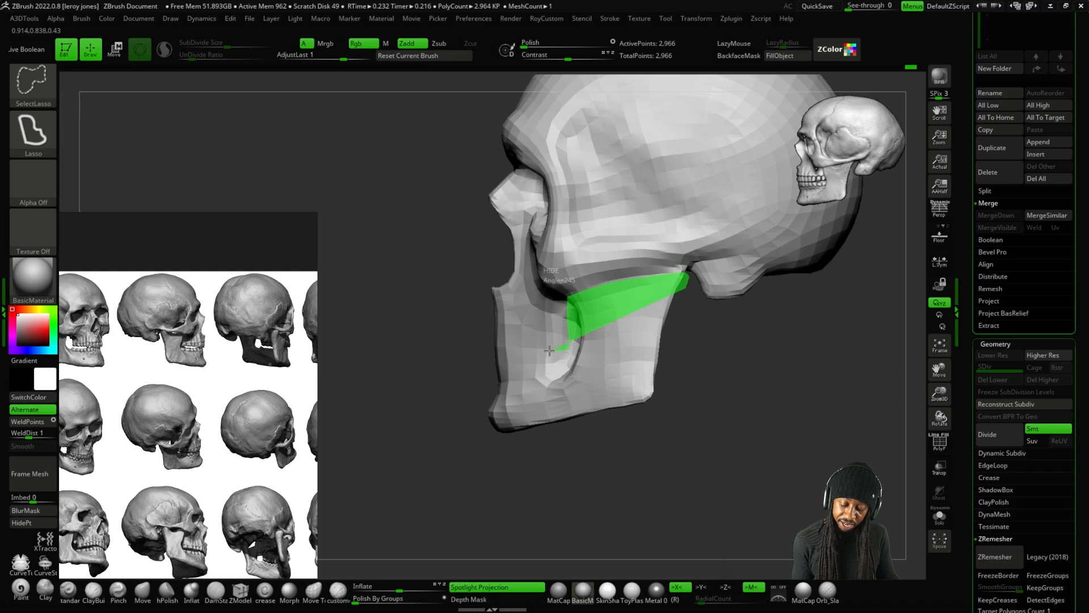
{"action": "mouse_move", "coordinate": [538, 349]}
{"action": "left_mouse_down", "text": "ctrl+shift"}
{"action": "mouse_move", "coordinate": [509, 335]}
{"action": "mouse_move", "coordinate": [461, 340]}
{"action": "mouse_move", "coordinate": [618, 460]}
{"action": "mouse_move", "coordinate": [720, 389]}
{"action": "mouse_move", "coordinate": [716, 363]}
{"action": "left_mouse_up", "text": "ctrl+shift"}
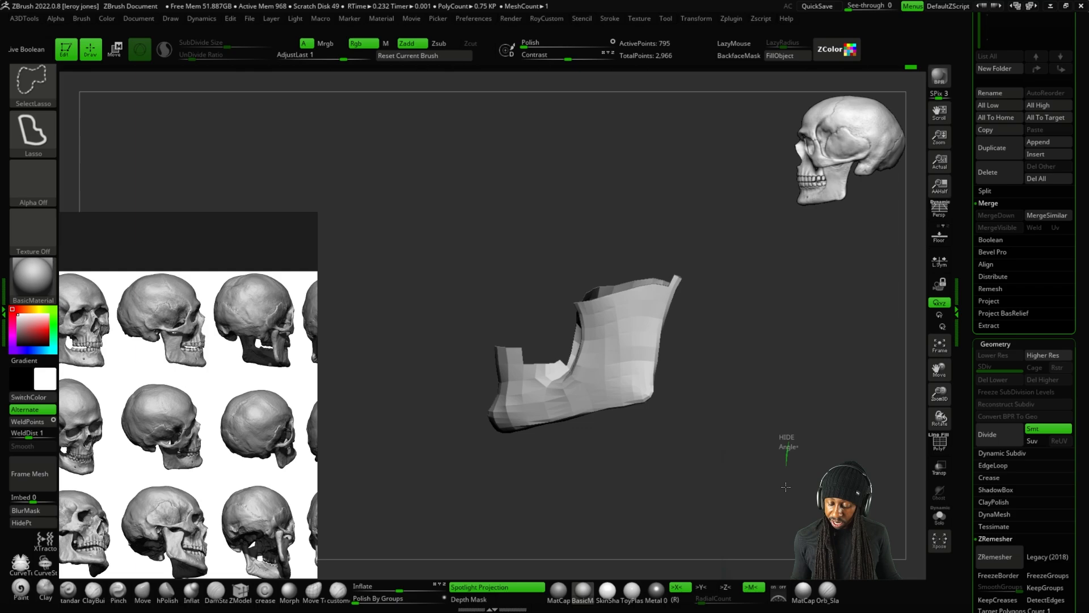
{"action": "left_click_drag", "start_coordinate": [601, 351], "coordinate": [582, 350], "text": "ctrl+alt+shift"}
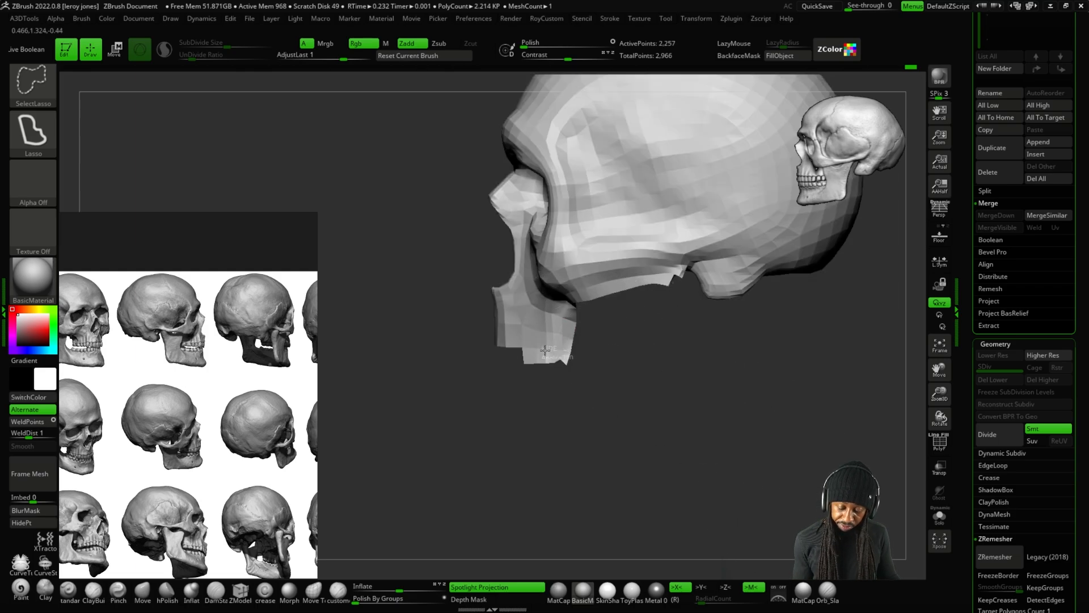
{"action": "mouse_move", "coordinate": [609, 449]}
{"action": "left_mouse_down", "text": "ctrl+alt+shift"}
{"action": "mouse_move", "coordinate": [746, 390]}
{"action": "mouse_move", "coordinate": [749, 424]}
{"action": "mouse_move", "coordinate": [715, 366]}
{"action": "mouse_move", "coordinate": [758, 458]}
{"action": "mouse_move", "coordinate": [773, 433]}
{"action": "mouse_move", "coordinate": [785, 433]}
{"action": "mouse_move", "coordinate": [766, 446]}
{"action": "mouse_move", "coordinate": [778, 412]}
{"action": "mouse_move", "coordinate": [590, 186]}
{"action": "left_mouse_up", "text": "ctrl+alt+shift"}
Clean up the jaw selection by hiding stray faces along its front edge and upper rear corner.
{"action": "left_click", "coordinate": [783, 437], "text": "ctrl+shift"}
{"action": "key", "text": "ctrl+shift+alt"}
{"action": "left_click_drag", "start_coordinate": [574, 250], "coordinate": [564, 246], "text": "ctrl+alt+shift"}
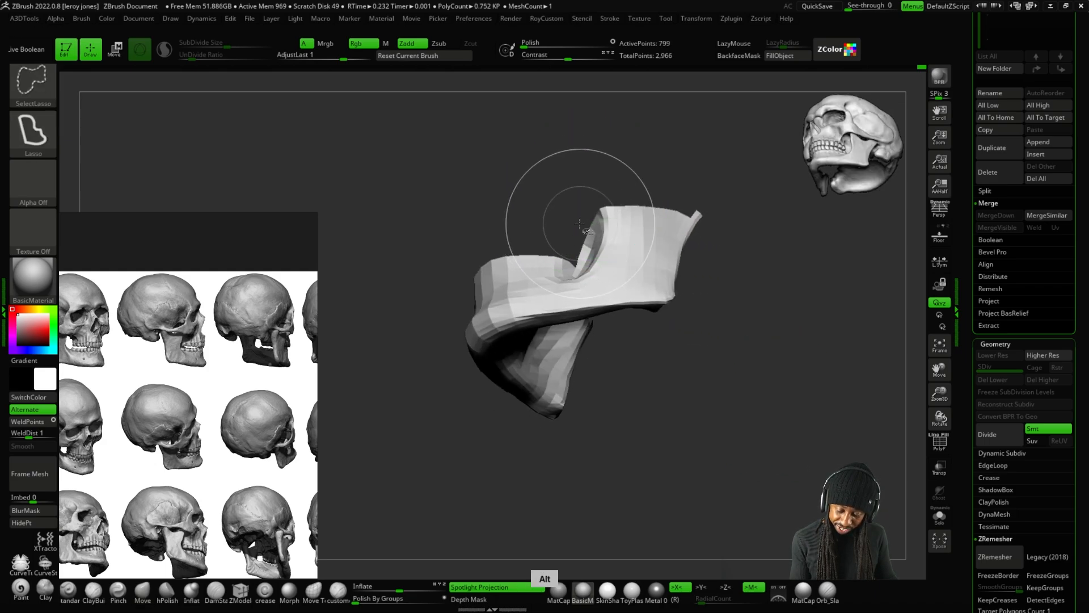
{"action": "mouse_move", "coordinate": [766, 318]}
{"action": "left_mouse_down", "text": "shift"}
{"action": "mouse_move", "coordinate": [797, 341]}
{"action": "mouse_move", "coordinate": [787, 454]}
{"action": "left_mouse_up", "text": "shift"}
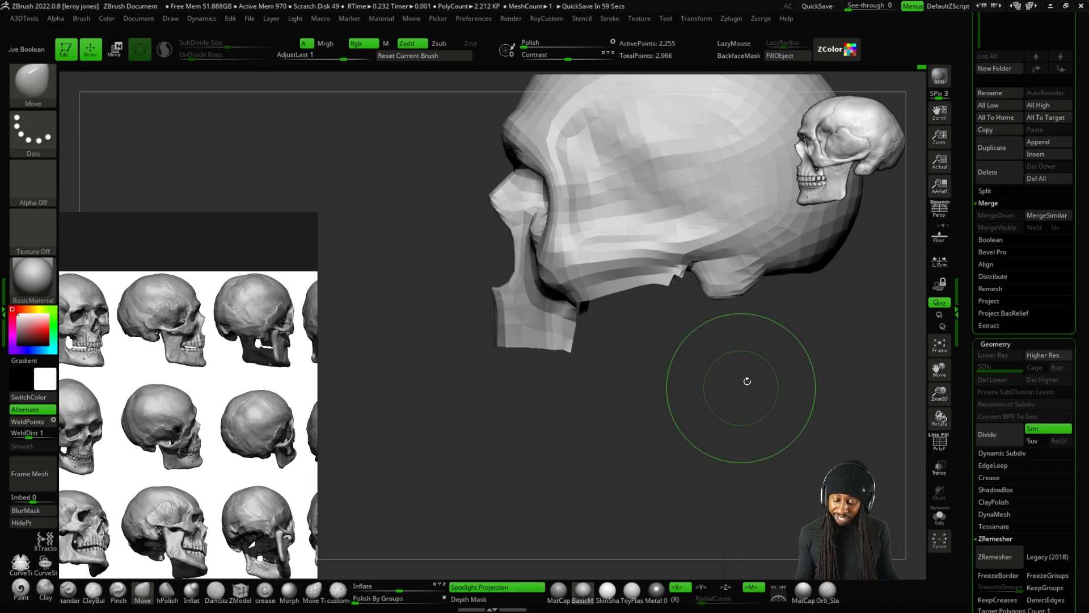
{"action": "left_click_drag", "start_coordinate": [788, 376], "coordinate": [778, 455], "text": "ctrl+shift"}
{"action": "mouse_move", "coordinate": [700, 276]}
{"action": "left_mouse_down"}
{"action": "mouse_move", "coordinate": [652, 273]}
{"action": "mouse_move", "coordinate": [678, 261]}
{"action": "mouse_move", "coordinate": [664, 266]}
{"action": "mouse_move", "coordinate": [704, 281]}
{"action": "left_mouse_up"}
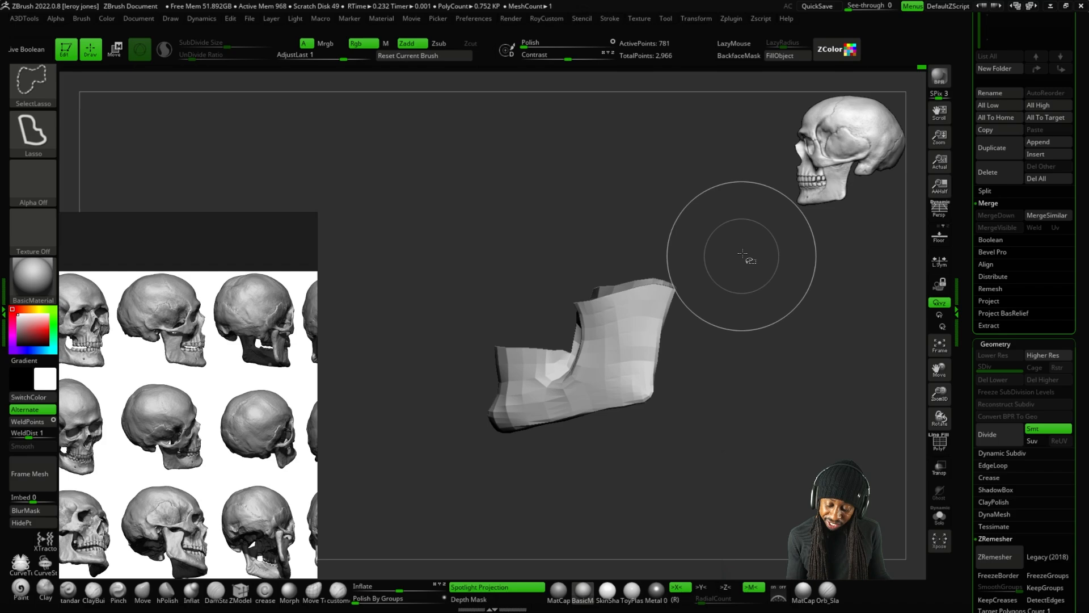
{"action": "left_click", "coordinate": [759, 452], "text": "ctrl+shift"}
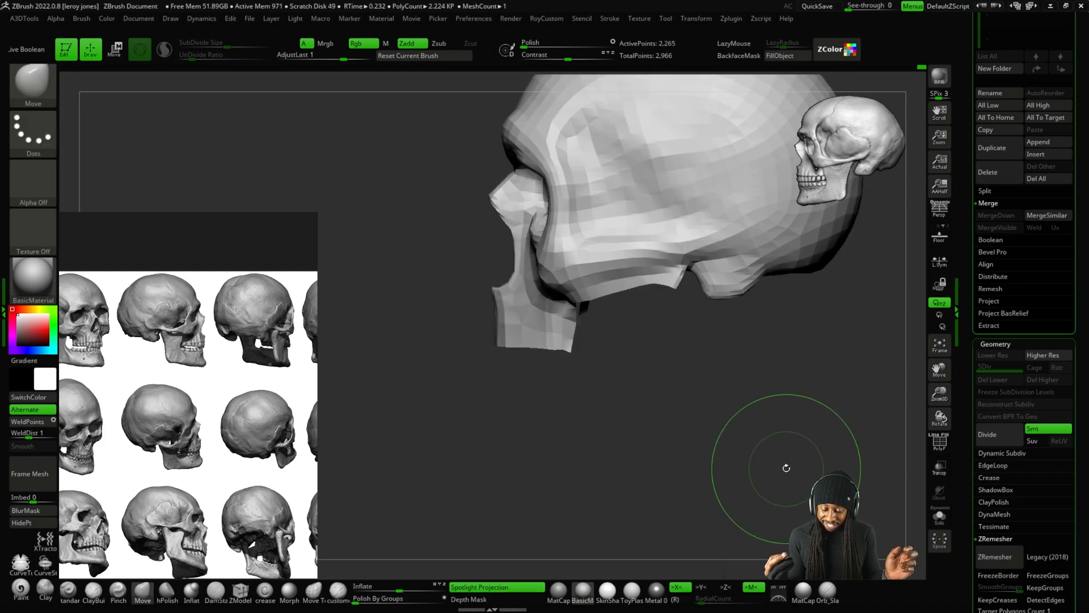
Turn on the polyframe display, assign the isolated jaw to its own polygroup and show the whole skull.
{"action": "mouse_move", "coordinate": [678, 369]}
{"action": "left_mouse_down"}
{"action": "mouse_move", "coordinate": [710, 349]}
{"action": "mouse_move", "coordinate": [693, 370]}
{"action": "left_mouse_up"}
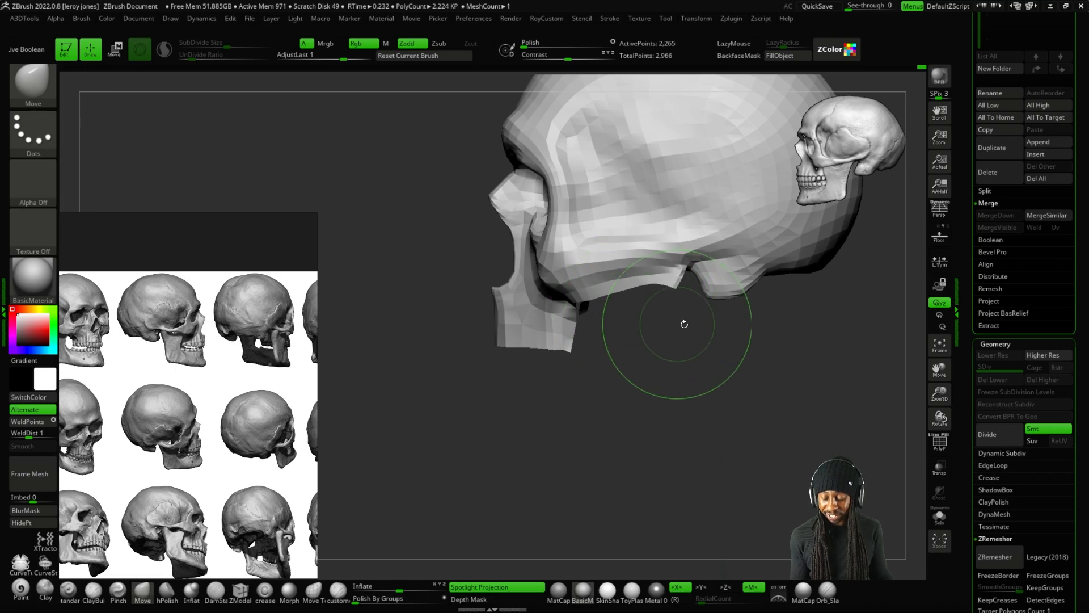
{"action": "left_click_drag", "start_coordinate": [676, 303], "coordinate": [649, 340]}
{"action": "left_click_drag", "start_coordinate": [807, 292], "coordinate": [853, 443]}
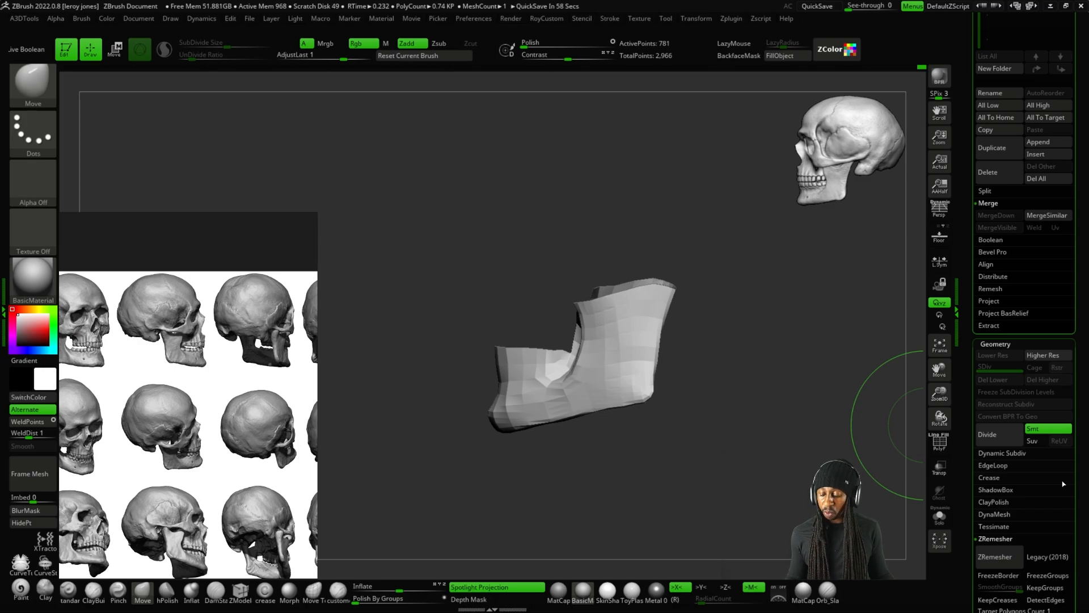
{"action": "key", "text": "shift+f"}
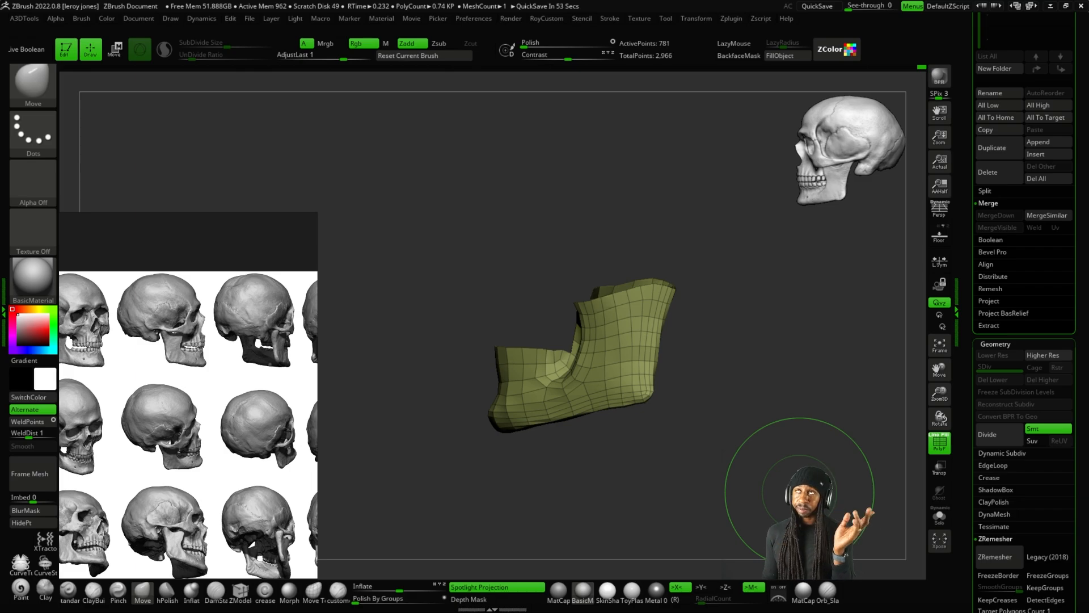
{"action": "key", "text": "ctrl+w"}
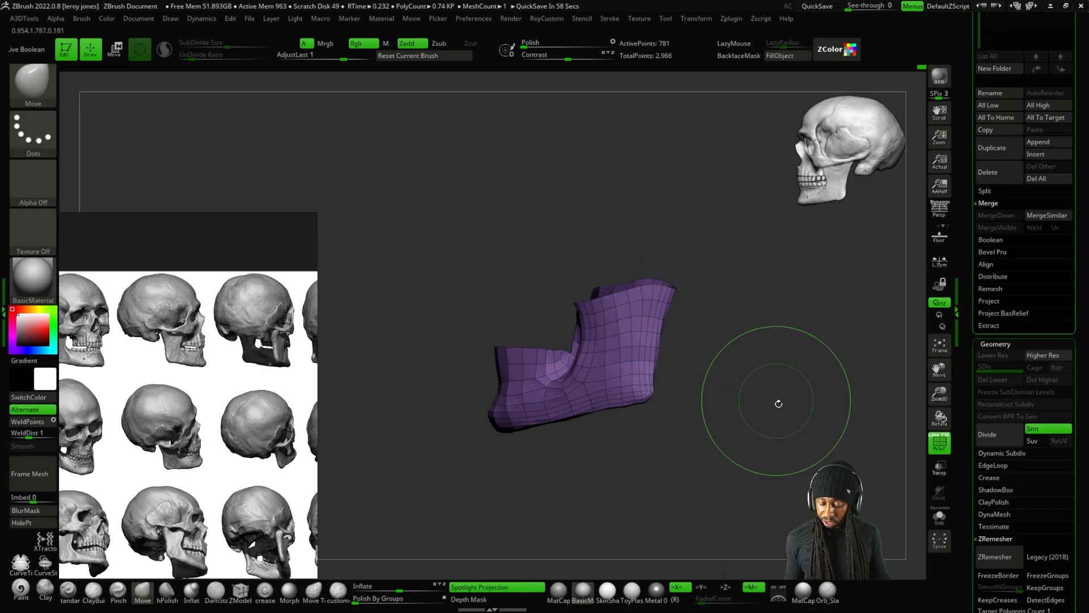
{"action": "left_click", "coordinate": [775, 392], "text": "ctrl+shift"}
{"action": "mouse_move", "coordinate": [722, 336]}
{"action": "left_mouse_down"}
{"action": "mouse_move", "coordinate": [757, 387]}
{"action": "mouse_move", "coordinate": [723, 382]}
{"action": "mouse_move", "coordinate": [760, 345]}
{"action": "mouse_move", "coordinate": [760, 375]}
{"action": "mouse_move", "coordinate": [751, 373]}
{"action": "left_mouse_up"}
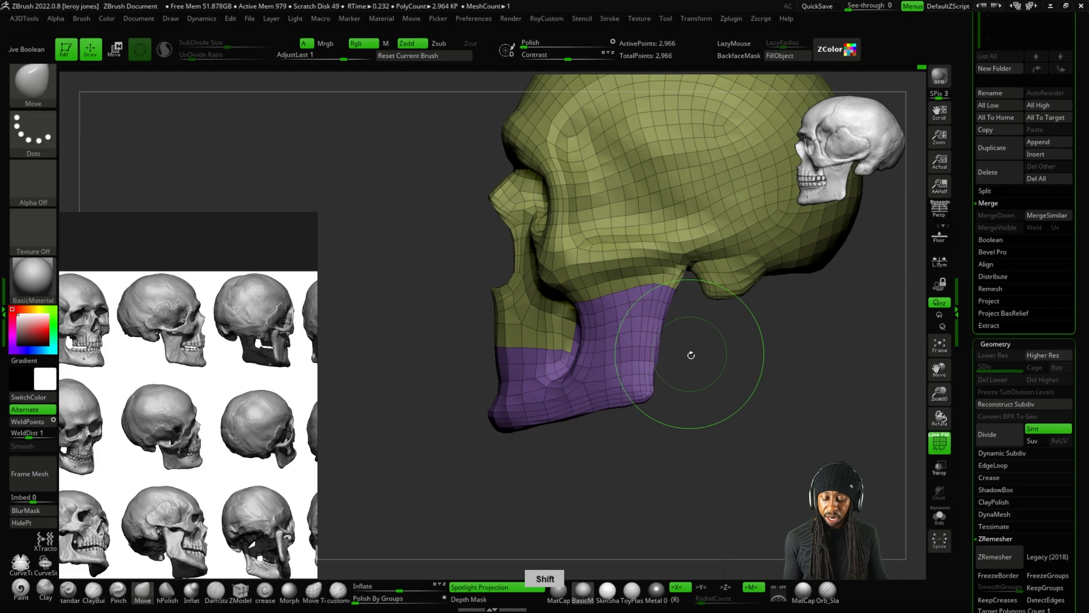
Hide the jaw polygroup and lasso away the remaining strip of faces above the jaw's rear branch.
{"action": "mouse_move", "coordinate": [691, 355]}
{"action": "left_mouse_down"}
{"action": "mouse_move", "coordinate": [746, 332]}
{"action": "mouse_move", "coordinate": [734, 325]}
{"action": "mouse_move", "coordinate": [759, 306]}
{"action": "mouse_move", "coordinate": [702, 362]}
{"action": "mouse_move", "coordinate": [705, 340]}
{"action": "left_mouse_up"}
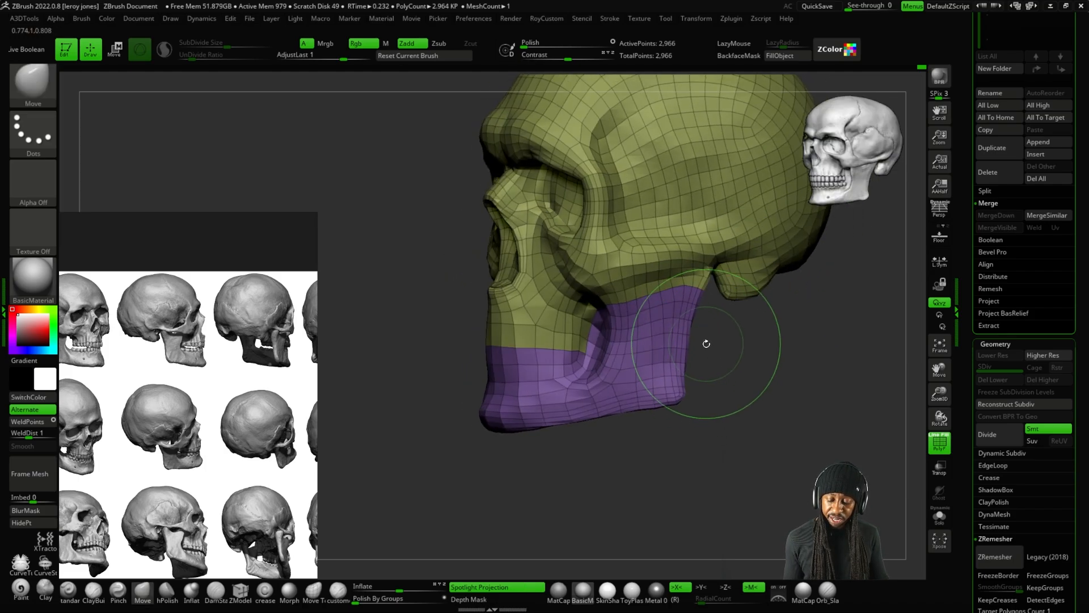
{"action": "key", "text": "ctrl+shift"}
{"action": "left_click", "coordinate": [659, 359], "text": "ctrl+shift"}
{"action": "left_click", "coordinate": [706, 318], "text": "ctrl+shift"}
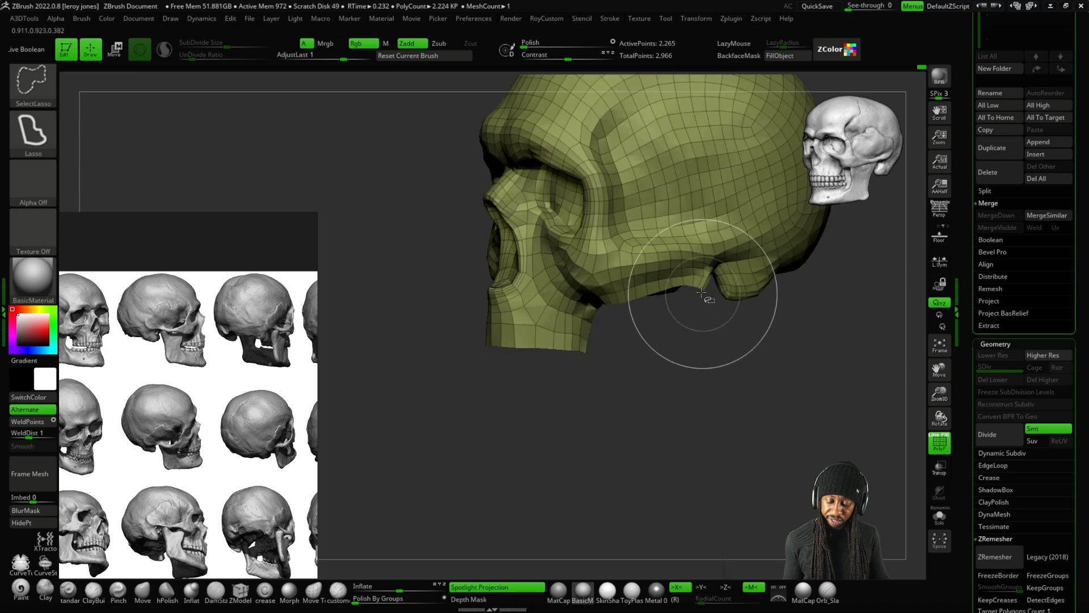
{"action": "left_click_drag", "start_coordinate": [705, 291], "coordinate": [701, 301]}
{"action": "key", "text": "ctrl+shift"}
{"action": "key", "text": "alt"}
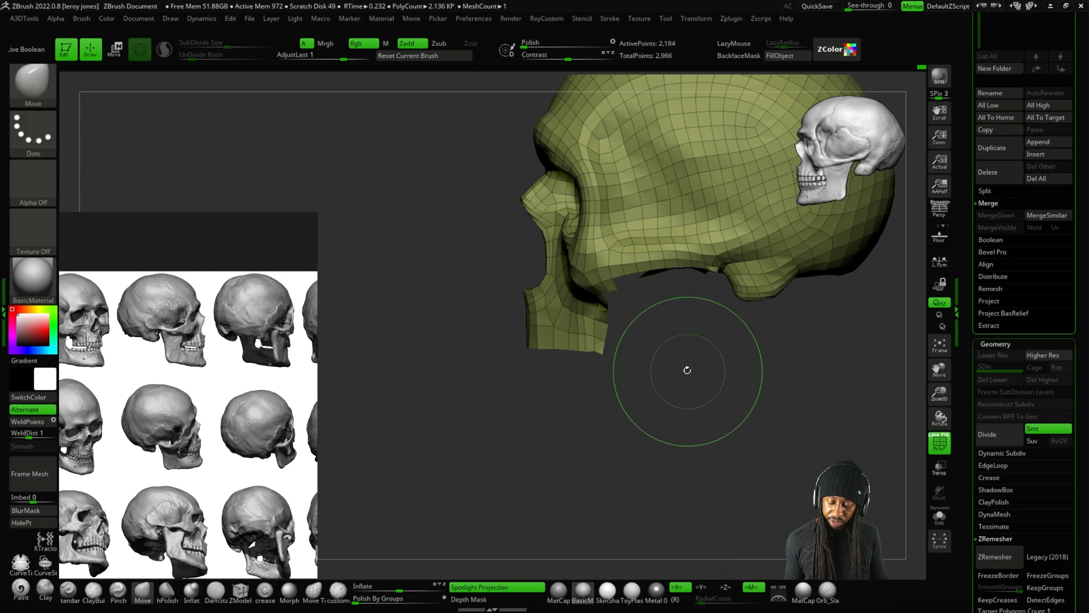
Isolate the enlarged jaw selection, assign it a new polygroup and show the whole skull.
{"action": "left_click_drag", "start_coordinate": [687, 371], "coordinate": [777, 408]}
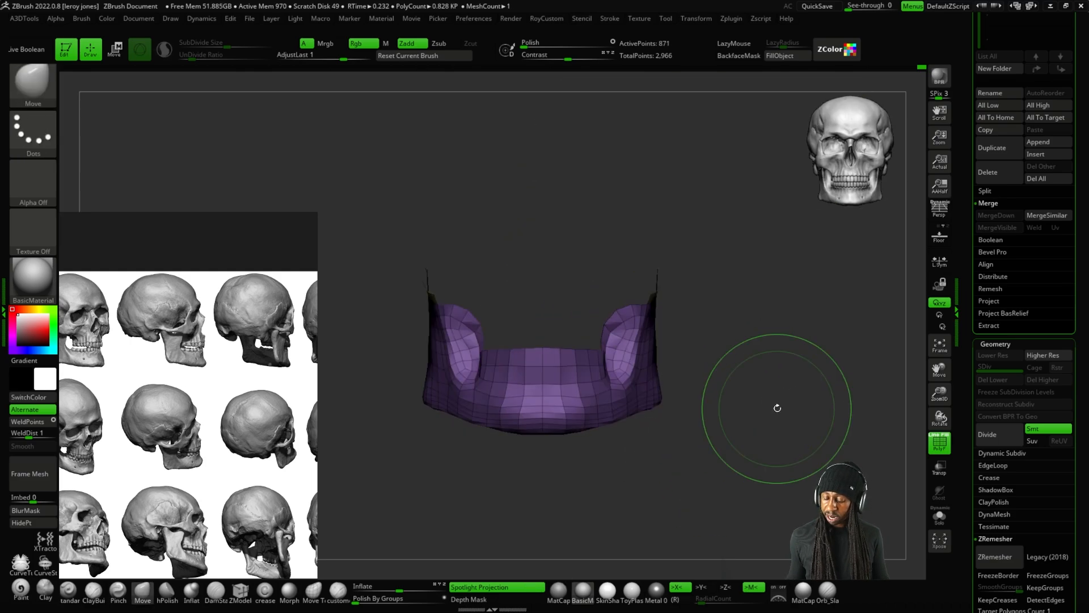
{"action": "key", "text": "ctrl+w"}
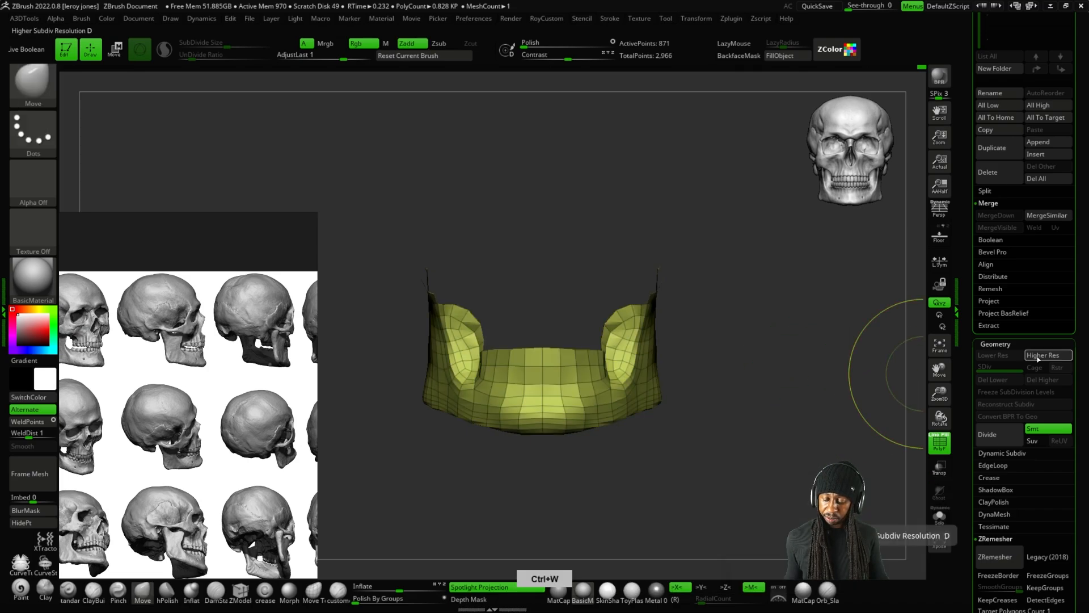
{"action": "left_click_drag", "start_coordinate": [902, 358], "coordinate": [730, 366]}
{"action": "key", "text": "ctrl+w"}
{"action": "left_click", "coordinate": [771, 377], "text": "ctrl+shift"}
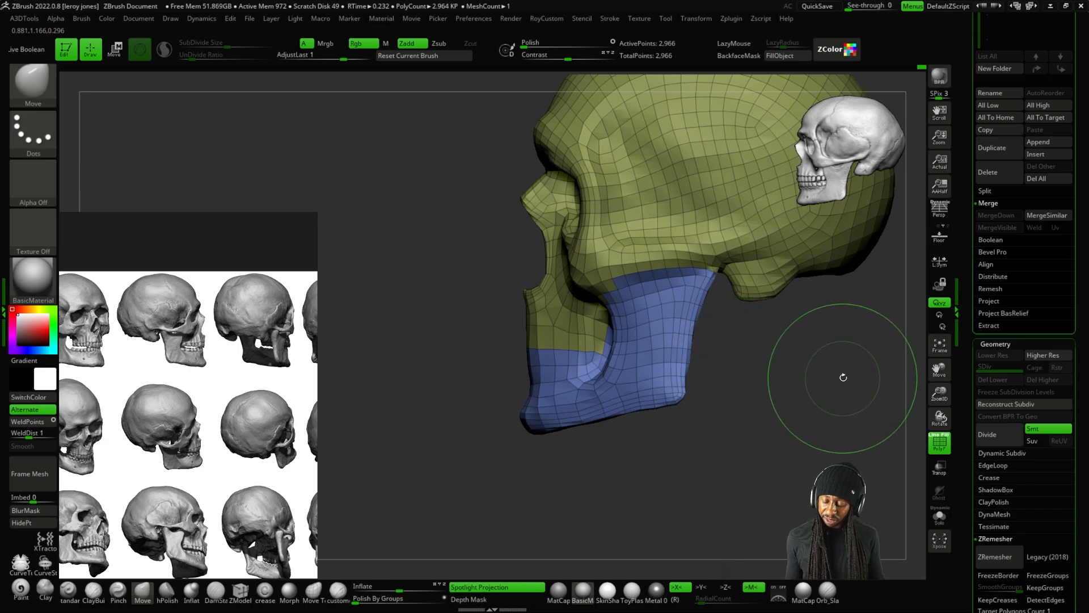
Trim the uppermost faces off the isolated jaw selection and assign the rest of the skull to its own polygroup.
{"action": "left_click", "coordinate": [656, 377], "text": "ctrl+shift"}
{"action": "left_click_drag", "start_coordinate": [556, 225], "coordinate": [573, 253], "text": "ctrl+alt+shift"}
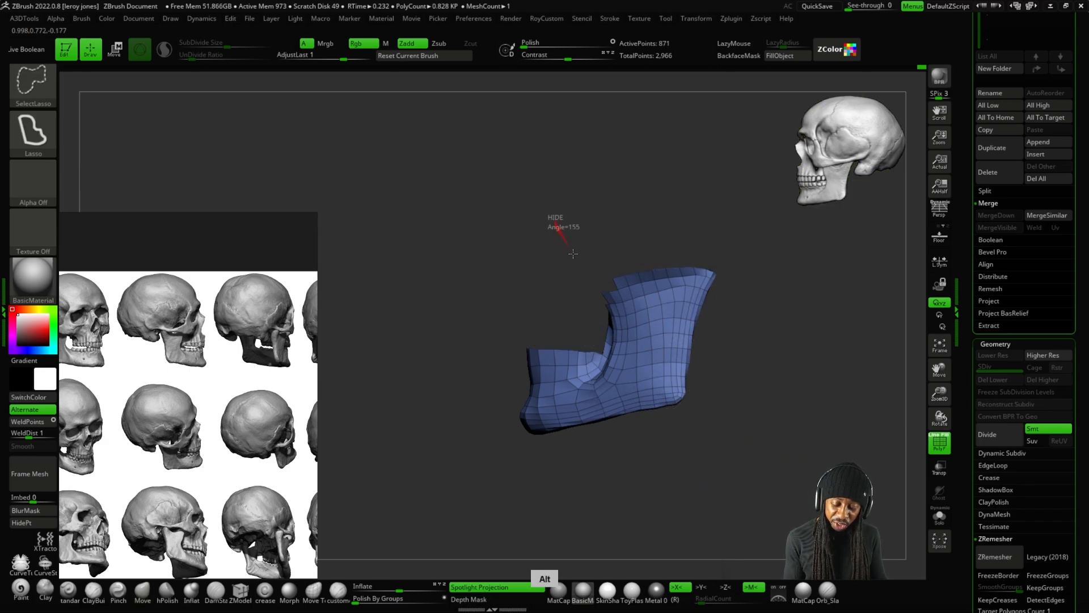
{"action": "left_click_drag", "start_coordinate": [737, 275], "coordinate": [737, 274], "text": "ctrl+alt+shift"}
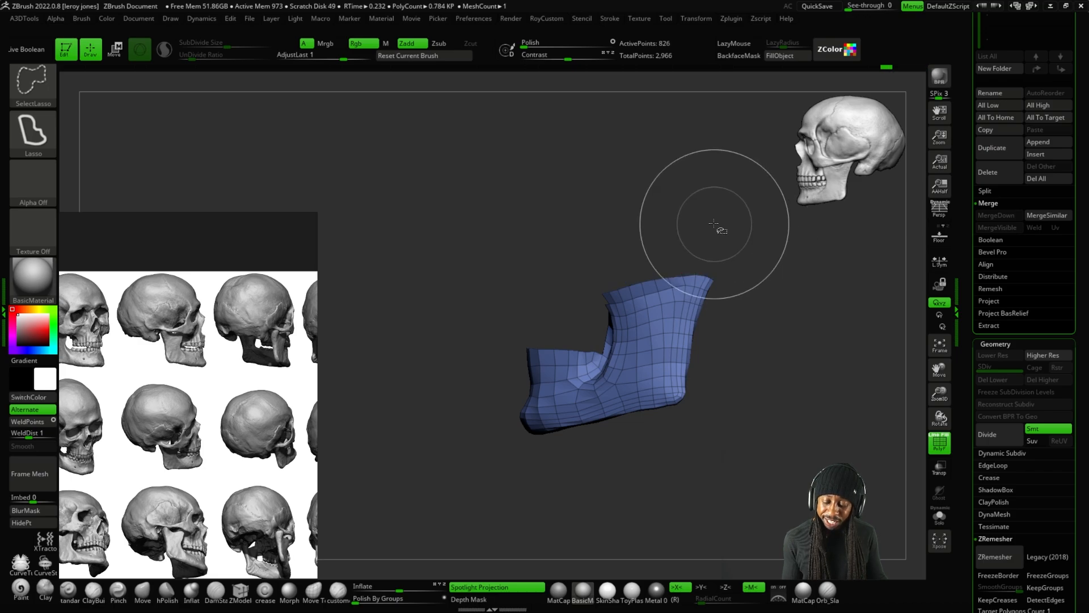
{"action": "left_click_drag", "start_coordinate": [817, 414], "coordinate": [804, 462], "text": "ctrl+shift"}
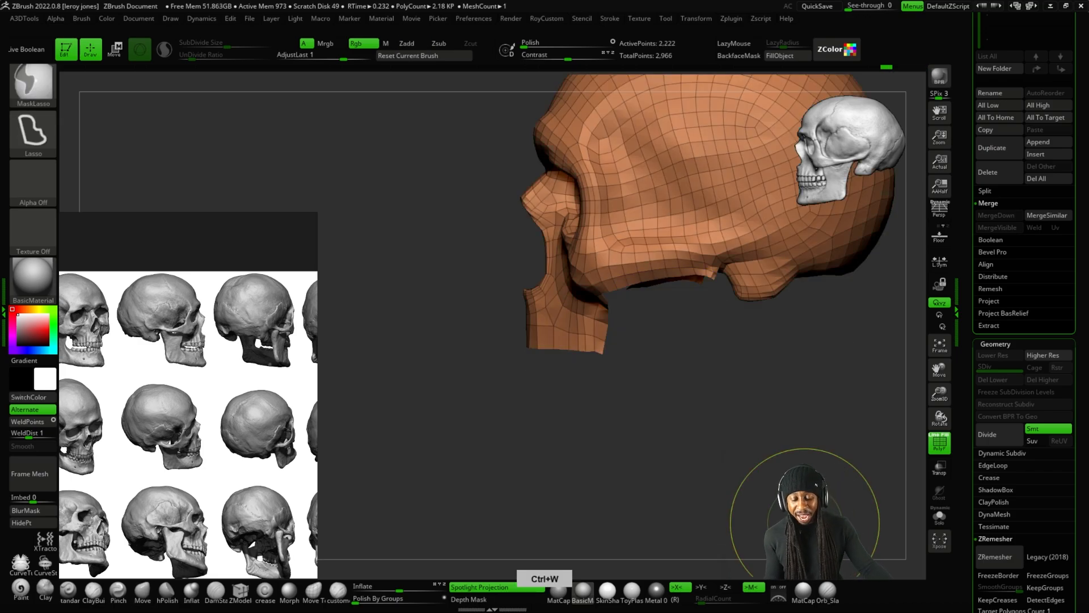
{"action": "left_click", "coordinate": [778, 426], "text": "ctrl+shift"}
{"action": "left_click_drag", "start_coordinate": [790, 476], "coordinate": [744, 380]}
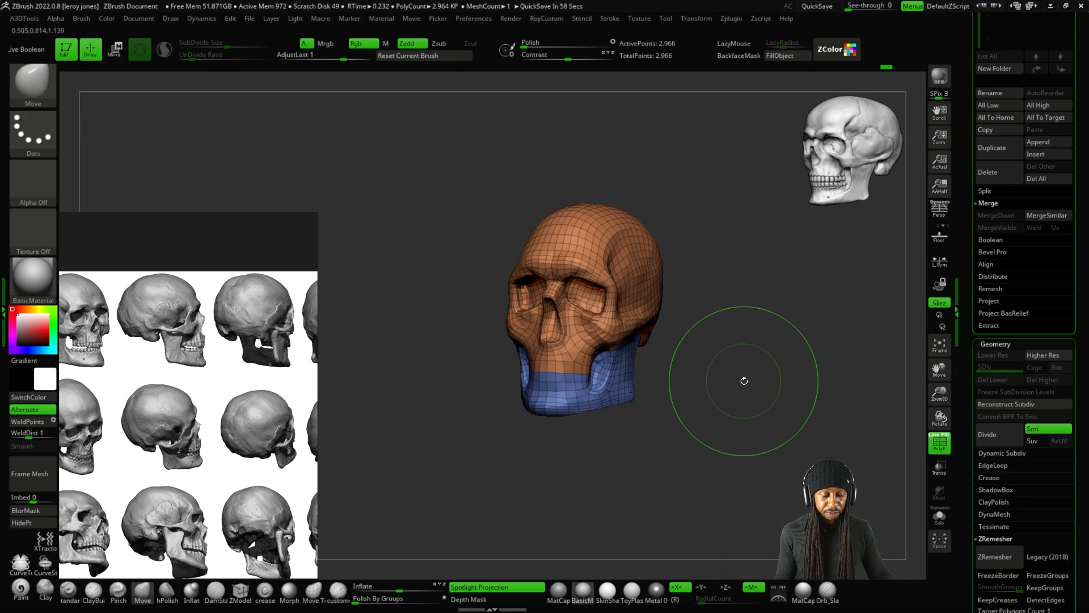
Split the skull and jaw polygroups into separate subtools with Groups Split, accepting the non-undoable operation.
{"action": "key", "text": "alt+a"}
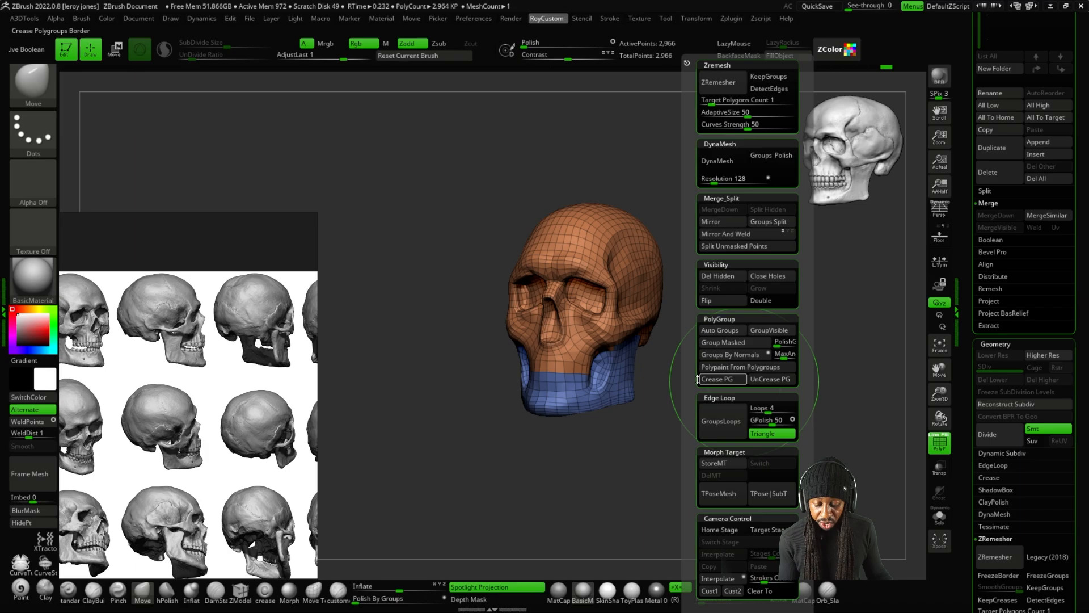
{"action": "left_click_drag", "start_coordinate": [595, 457], "coordinate": [600, 477]}
{"action": "key", "text": "plus"}
{"action": "key", "text": "plus"}
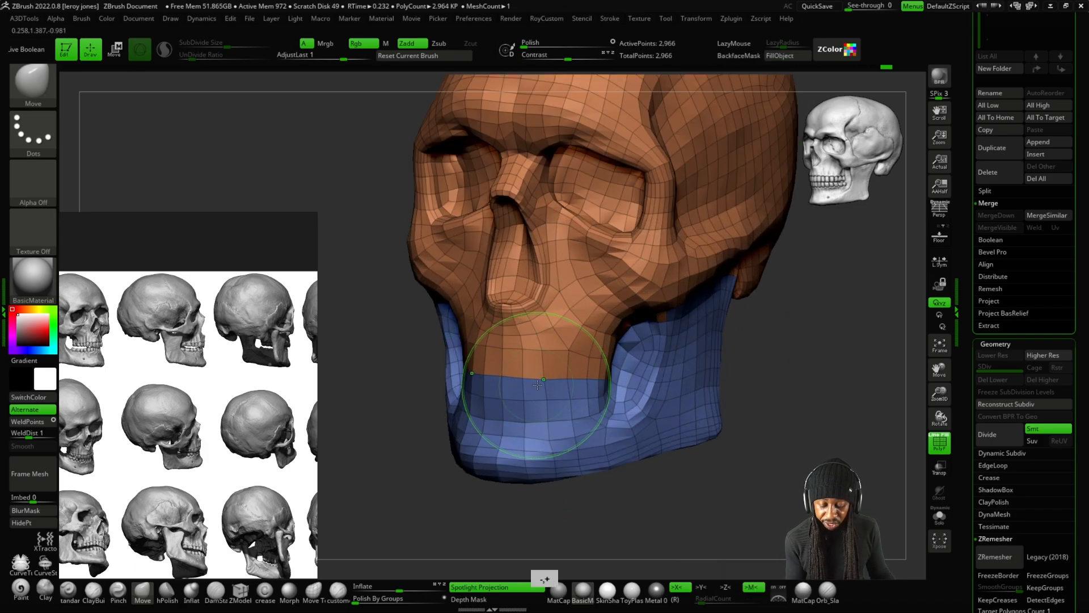
{"action": "key", "text": "minus"}
{"action": "left_click_drag", "start_coordinate": [790, 381], "coordinate": [747, 385]}
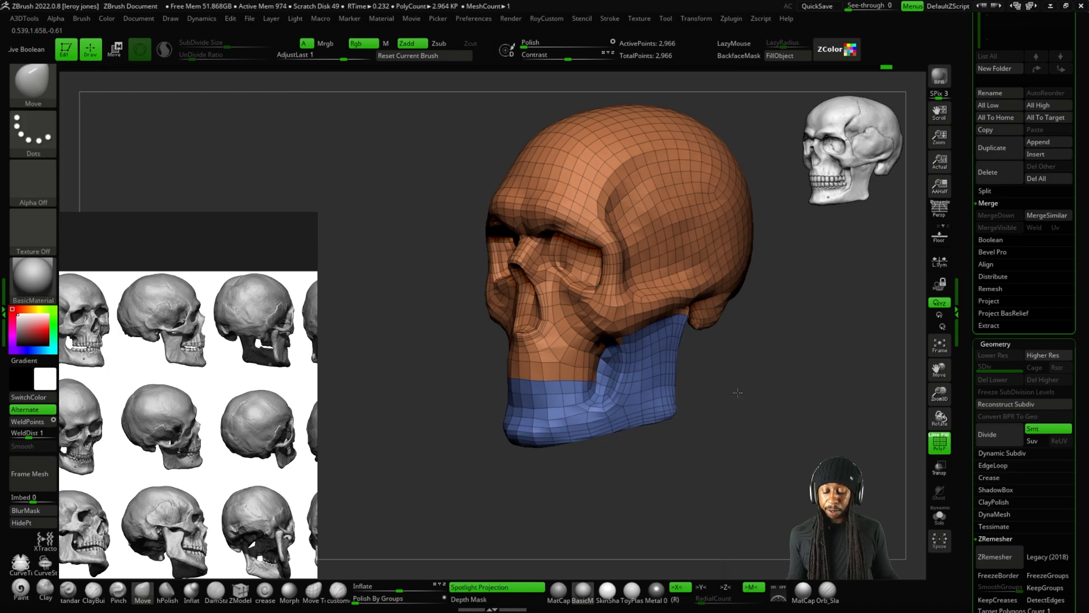
{"action": "key", "text": "alt+a"}
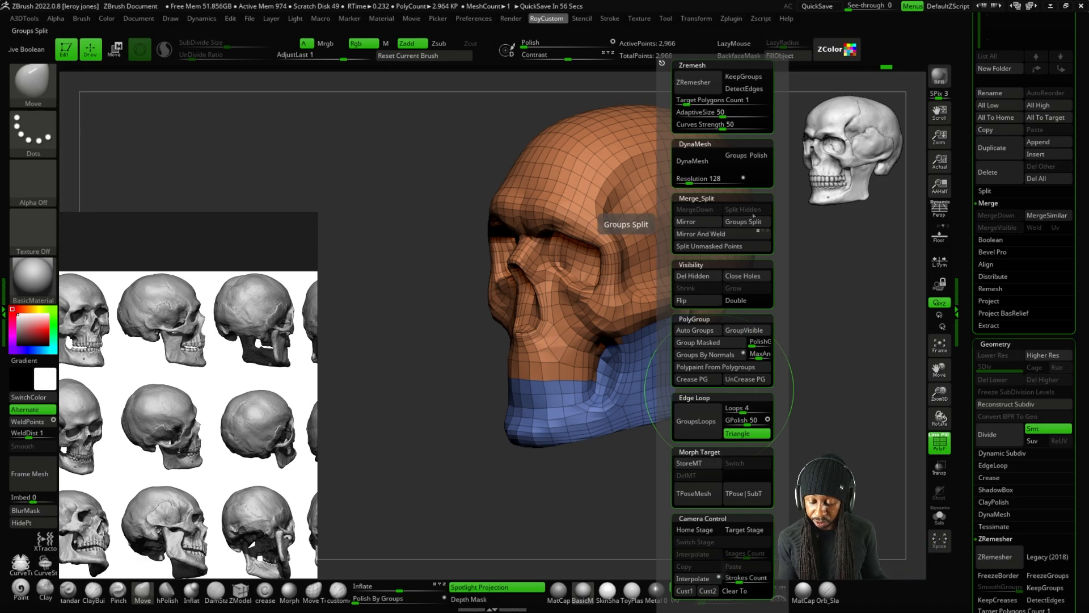
{"action": "left_click", "coordinate": [750, 223]}
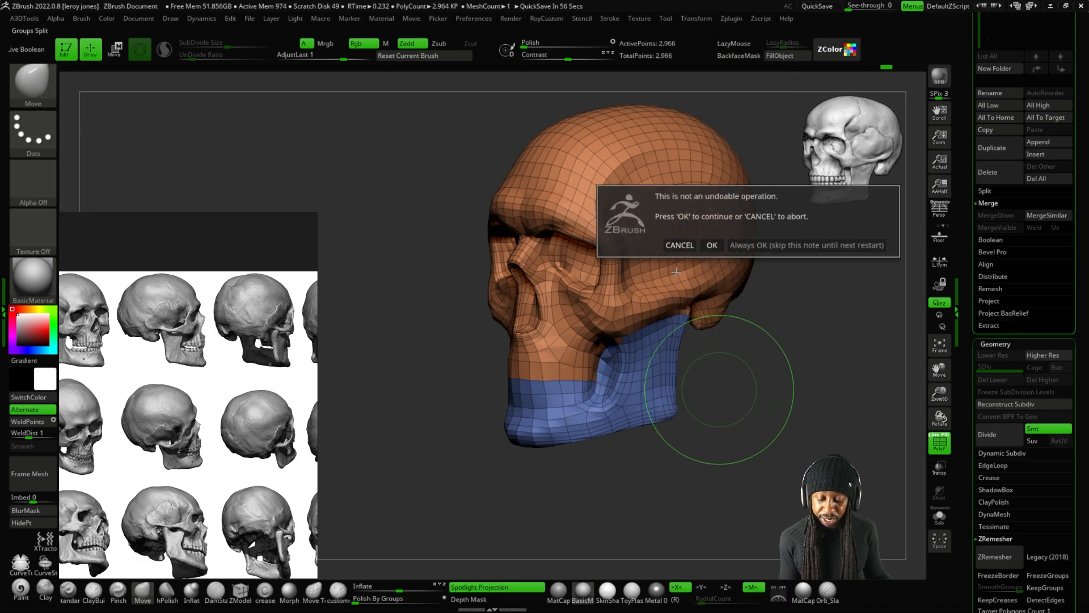
{"action": "left_click", "coordinate": [713, 244]}
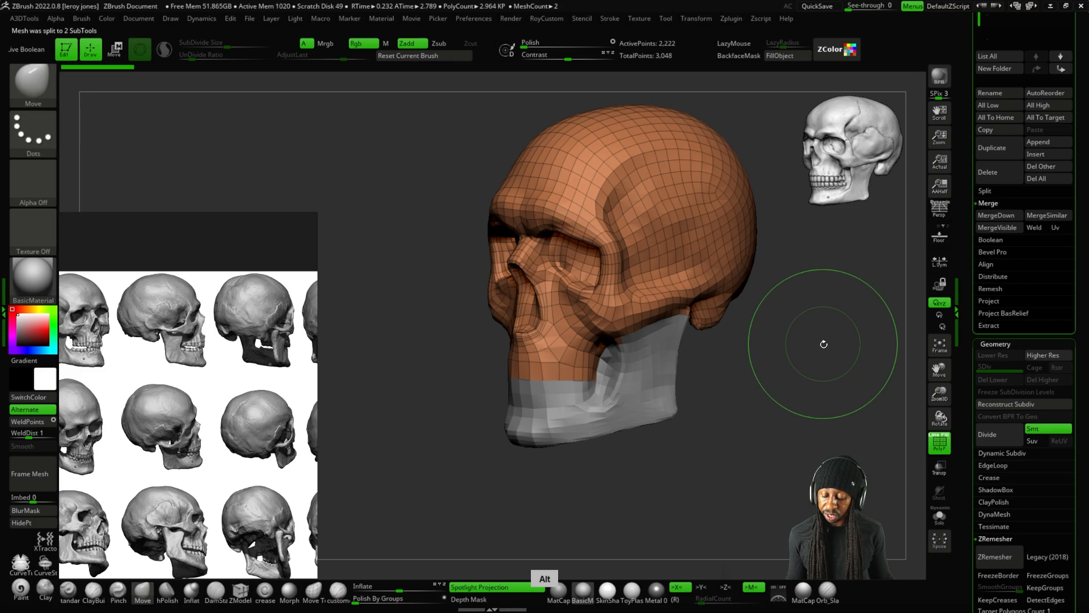
Make the separated lower jaw the active subtool.
{"action": "left_click_drag", "start_coordinate": [821, 341], "coordinate": [873, 238]}
{"action": "scroll", "coordinate": [969, 127], "scroll_direction": "up", "scroll_amount": 5}
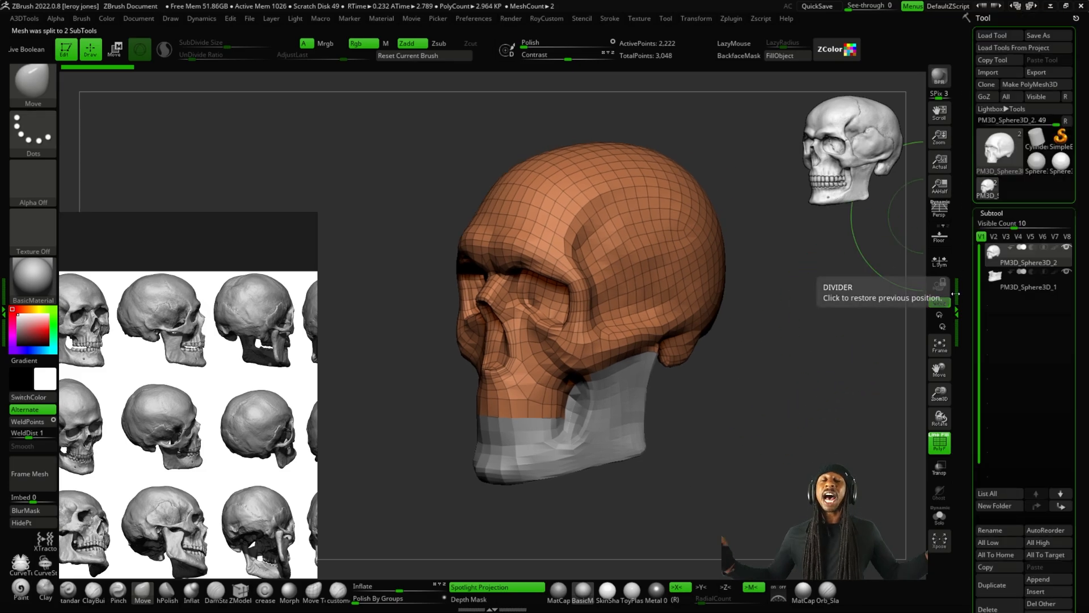
{"action": "left_click", "coordinate": [994, 283]}
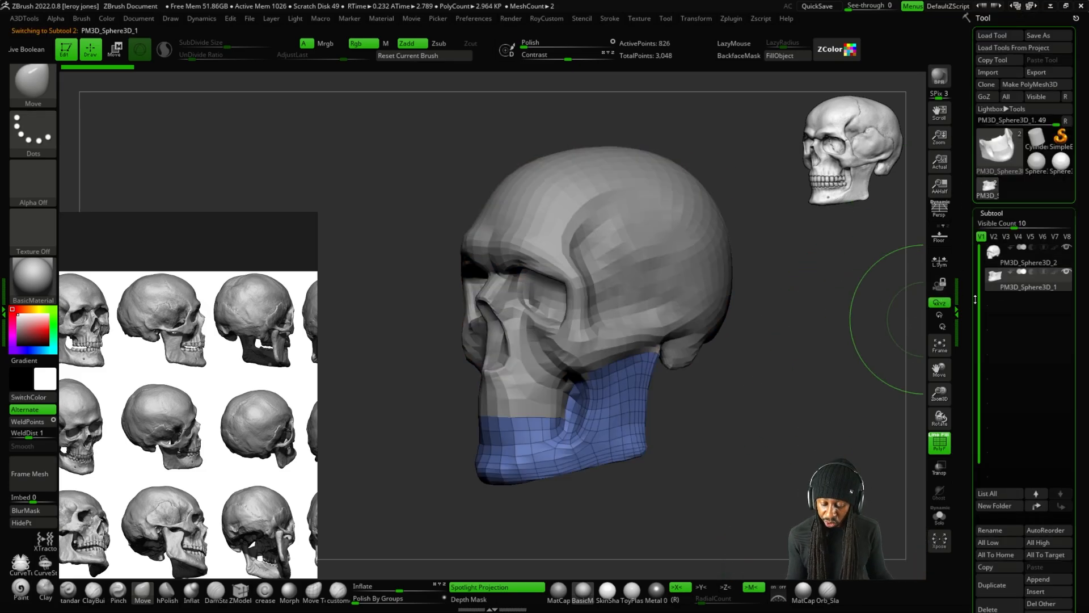
Isolate the lower jaw in Solo view and convert it to a DynaMesh at resolution 128.
{"action": "left_click", "coordinate": [938, 518]}
{"action": "left_click_drag", "start_coordinate": [742, 380], "coordinate": [785, 384]}
{"action": "key", "text": "alt+a"}
{"action": "left_click_drag", "start_coordinate": [721, 311], "coordinate": [712, 281]}
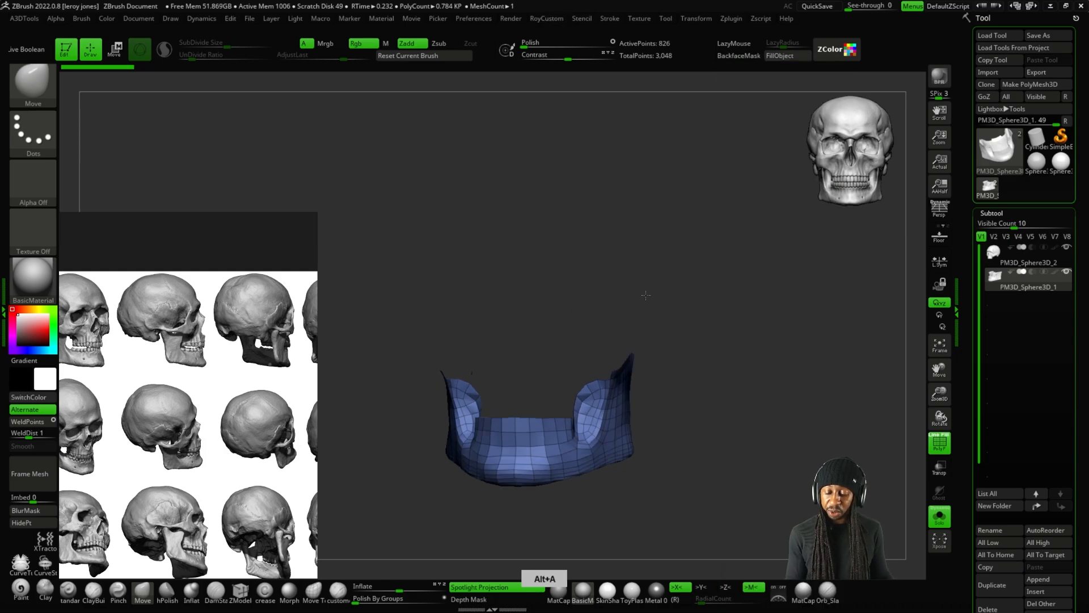
{"action": "key", "text": "alt+a"}
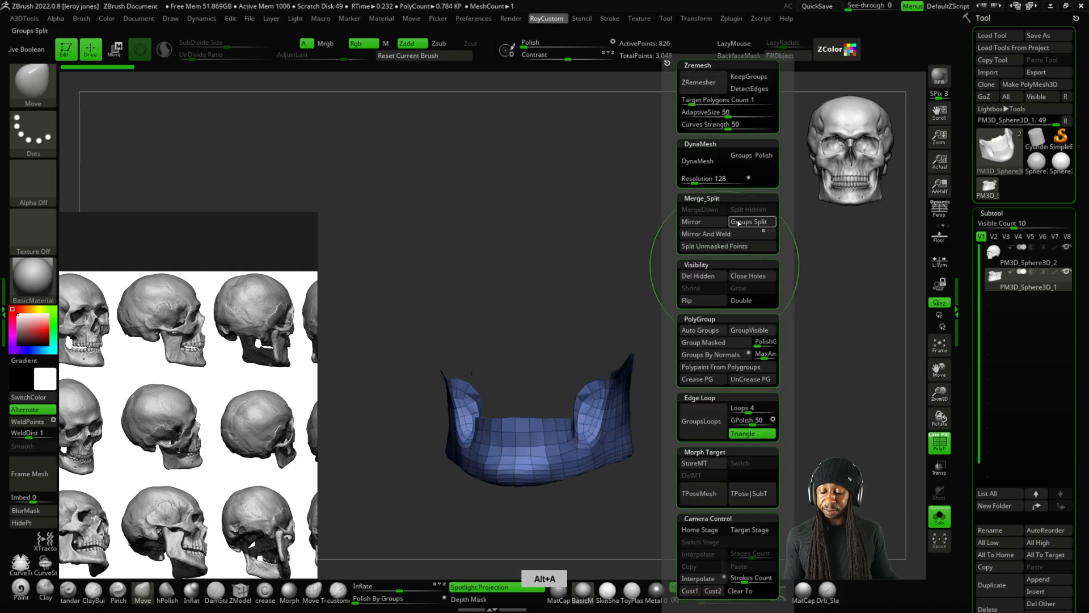
{"action": "left_click", "coordinate": [709, 162]}
{"action": "left_click_drag", "start_coordinate": [706, 329], "coordinate": [744, 331]}
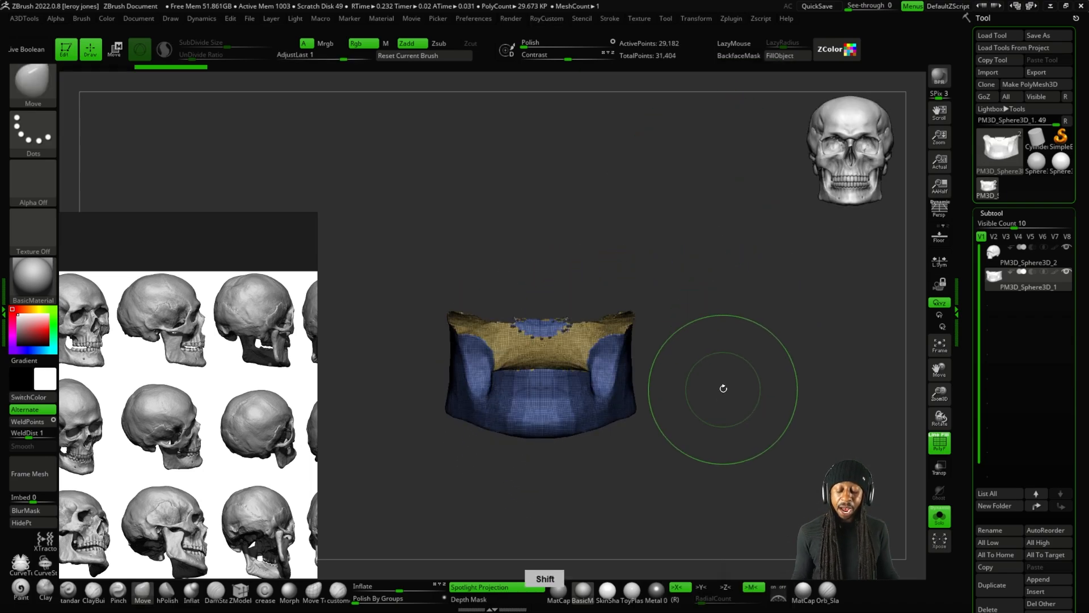
Assign the entire lower jaw, including the newly closed surfaces, to a single new polygroup.
{"action": "left_click_drag", "start_coordinate": [723, 388], "coordinate": [729, 341]}
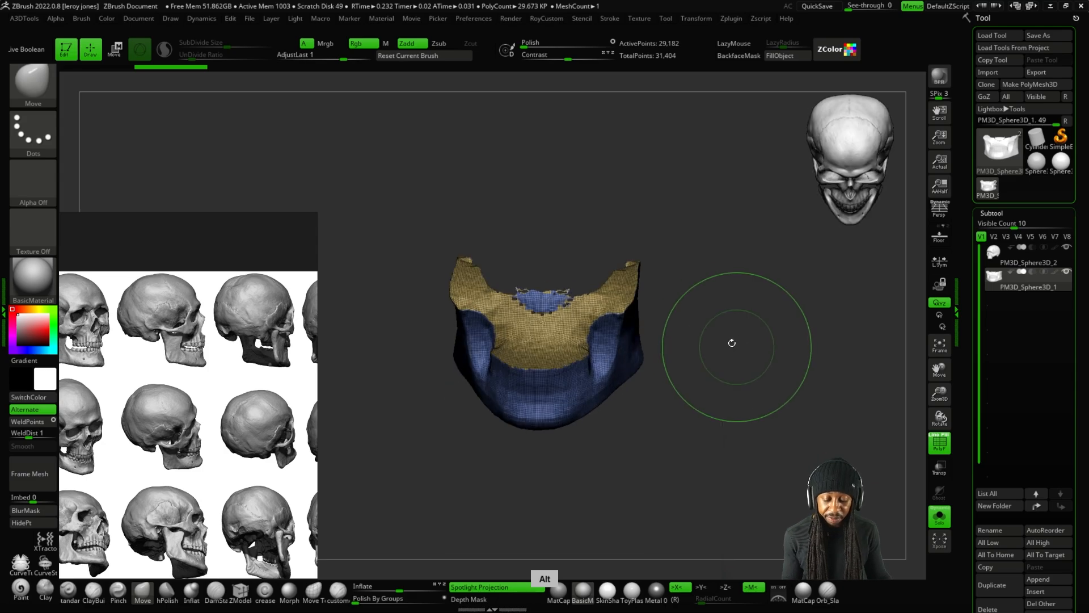
{"action": "key", "text": "f"}
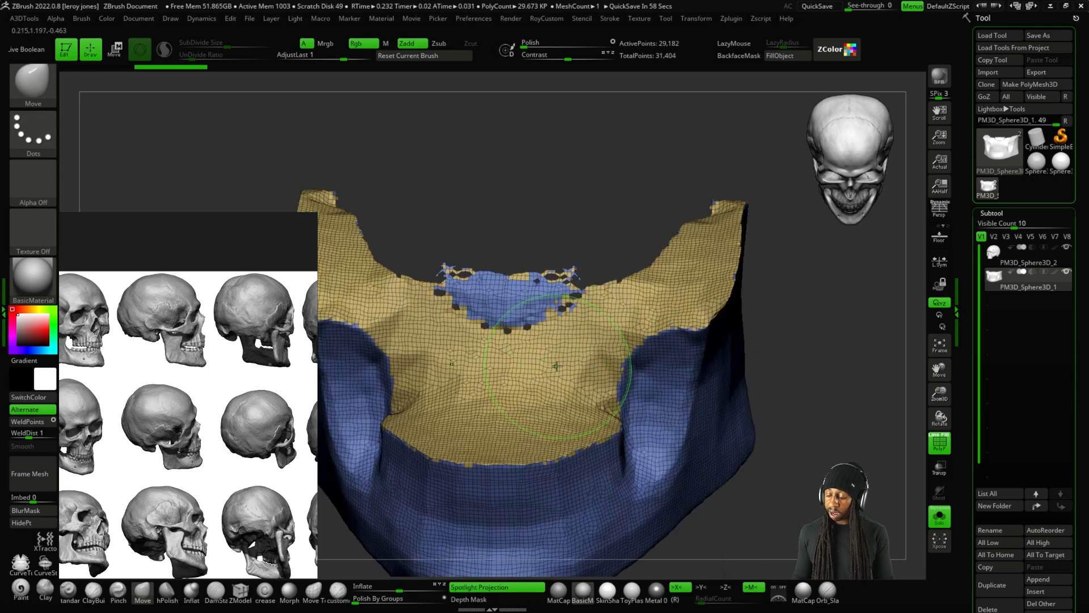
{"action": "key", "text": "ctrl+w"}
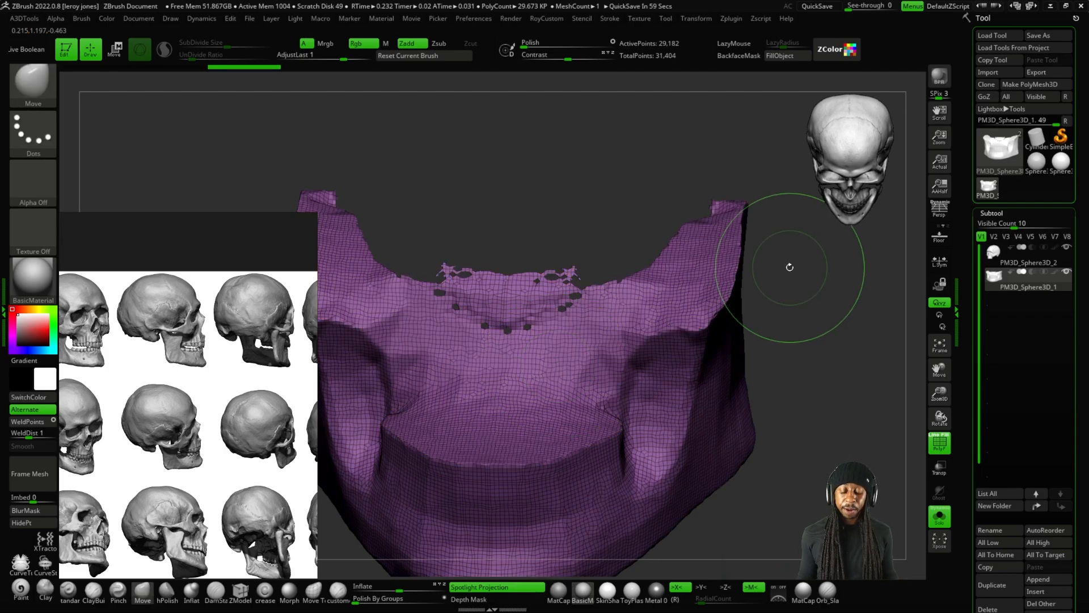
Try re-DynaMeshing the jaw to close the holes around the torn rim, and undo the remesh.
{"action": "left_click_drag", "start_coordinate": [797, 340], "coordinate": [769, 287]}
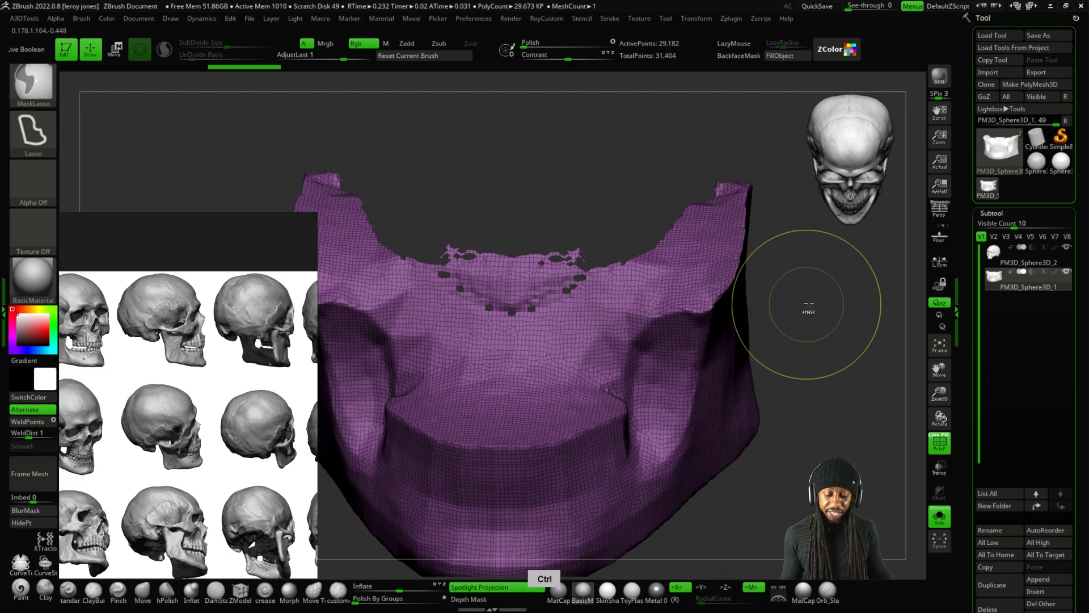
{"action": "key", "text": "ctrl"}
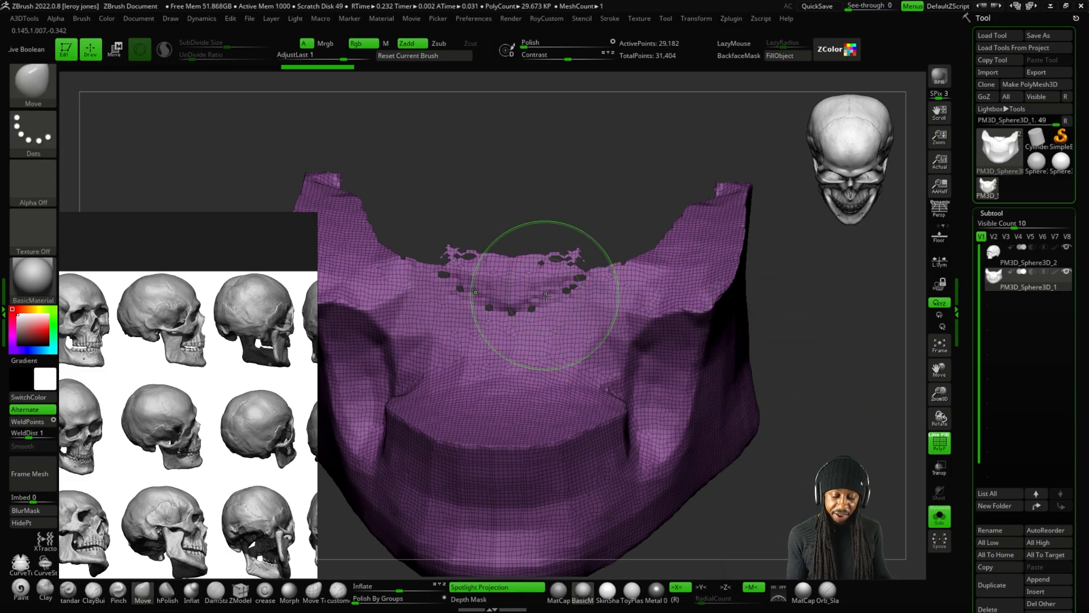
{"action": "left_click_drag", "start_coordinate": [805, 306], "coordinate": [790, 368], "text": "ctrl"}
{"action": "left_click_drag", "start_coordinate": [816, 292], "coordinate": [775, 425], "text": "ctrl"}
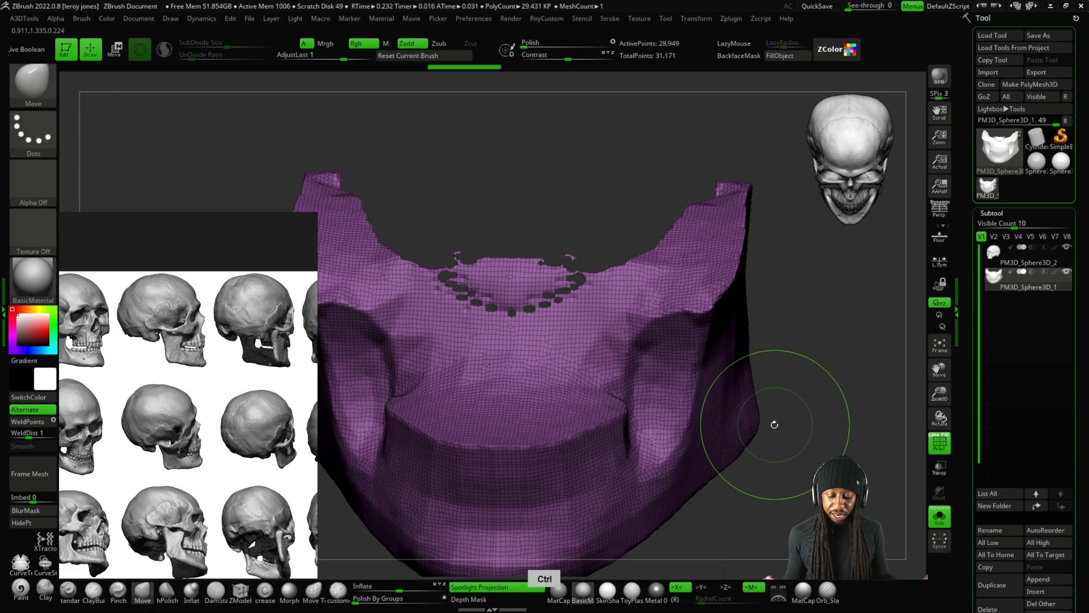
{"action": "key", "text": "ctrl+z"}
{"action": "key", "text": "ctrl+z"}
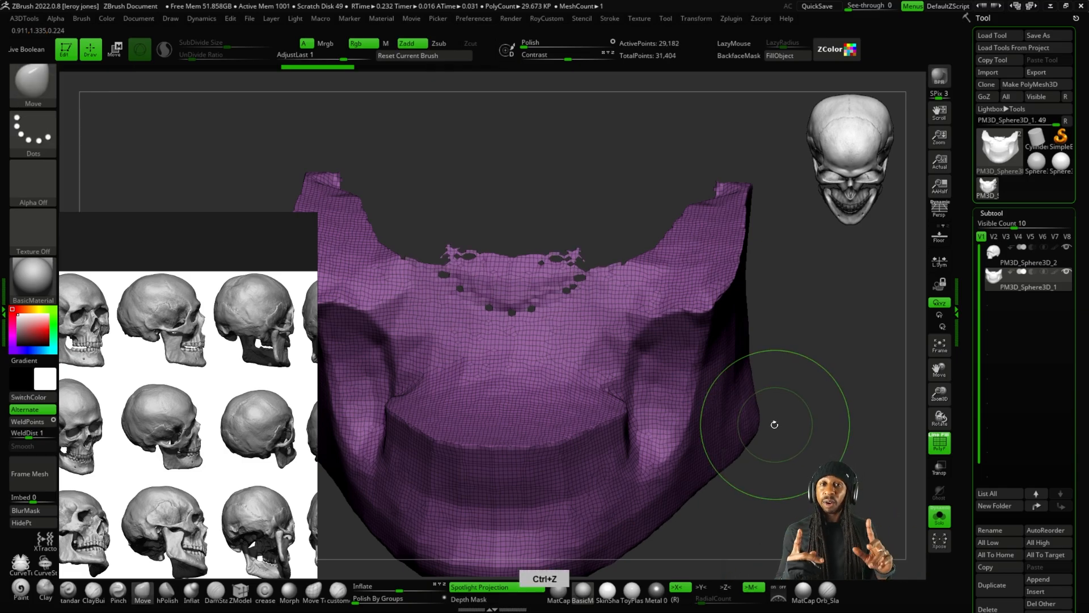
Inflate the thin, torn mesh around the holes along the jaw's rear rim with the Inflat brush.
{"action": "left_click", "coordinate": [200, 593]}
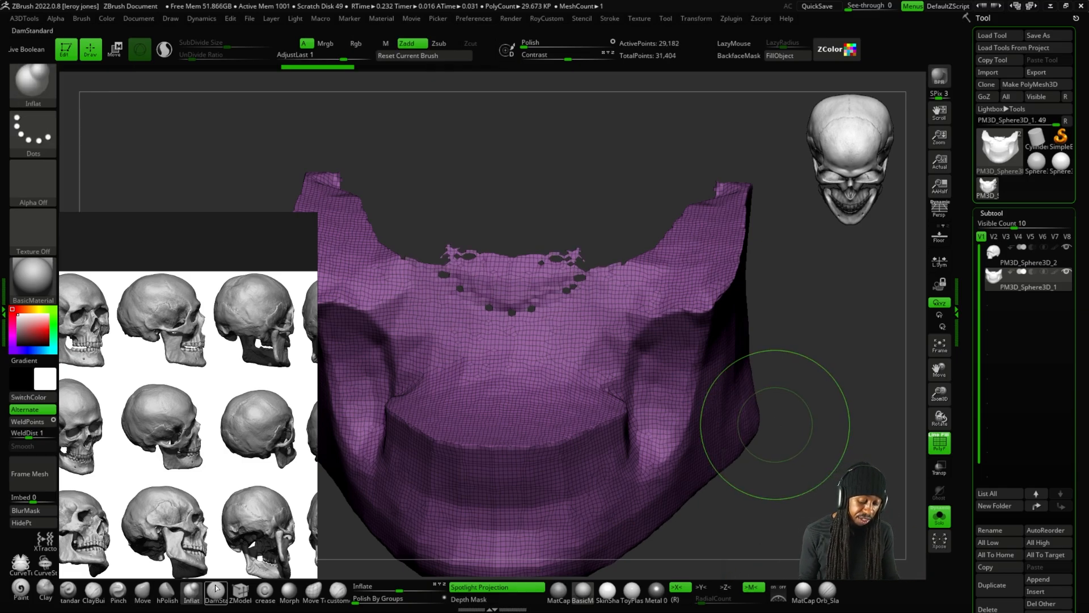
{"action": "mouse_move", "coordinate": [566, 233]}
{"action": "left_mouse_down"}
{"action": "mouse_move", "coordinate": [591, 232]}
{"action": "mouse_move", "coordinate": [534, 244]}
{"action": "mouse_move", "coordinate": [579, 242]}
{"action": "left_mouse_up"}
{"action": "key", "text": "plus"}
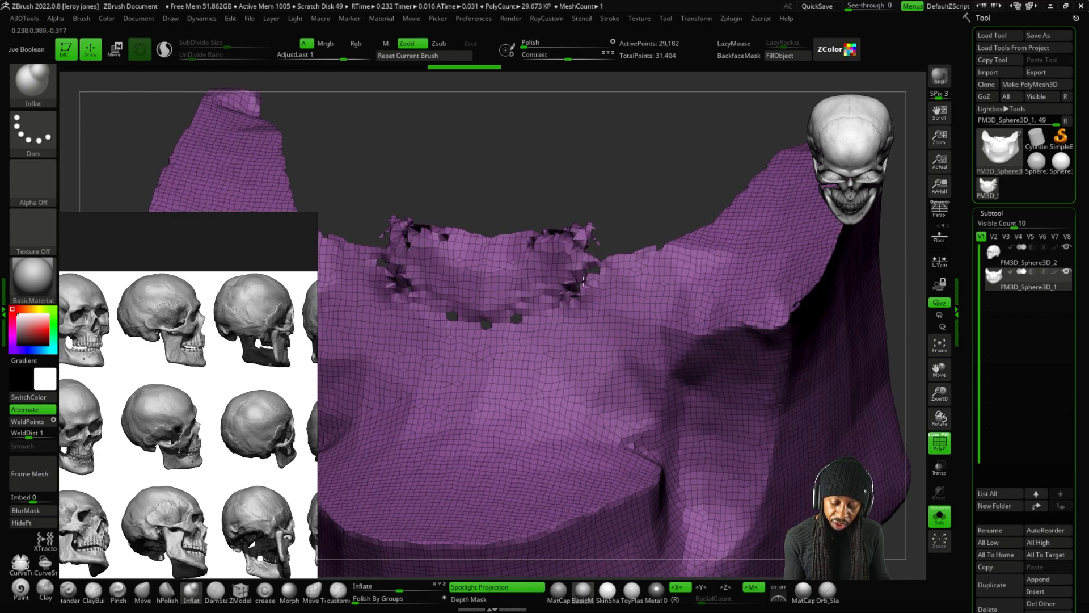
{"action": "left_click_drag", "start_coordinate": [575, 287], "coordinate": [535, 313]}
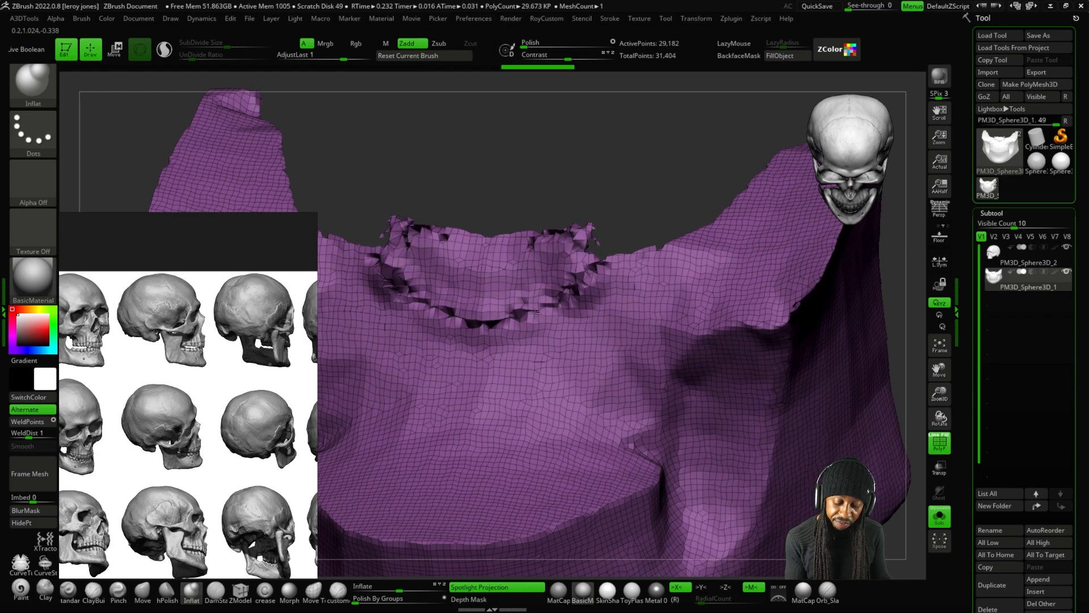
{"action": "mouse_move", "coordinate": [651, 243]}
{"action": "left_mouse_down"}
{"action": "mouse_move", "coordinate": [754, 267]}
{"action": "mouse_move", "coordinate": [730, 287]}
{"action": "mouse_move", "coordinate": [745, 464]}
{"action": "mouse_move", "coordinate": [732, 460]}
{"action": "left_mouse_up"}
{"action": "key", "text": "plus"}
{"action": "key", "text": "plus"}
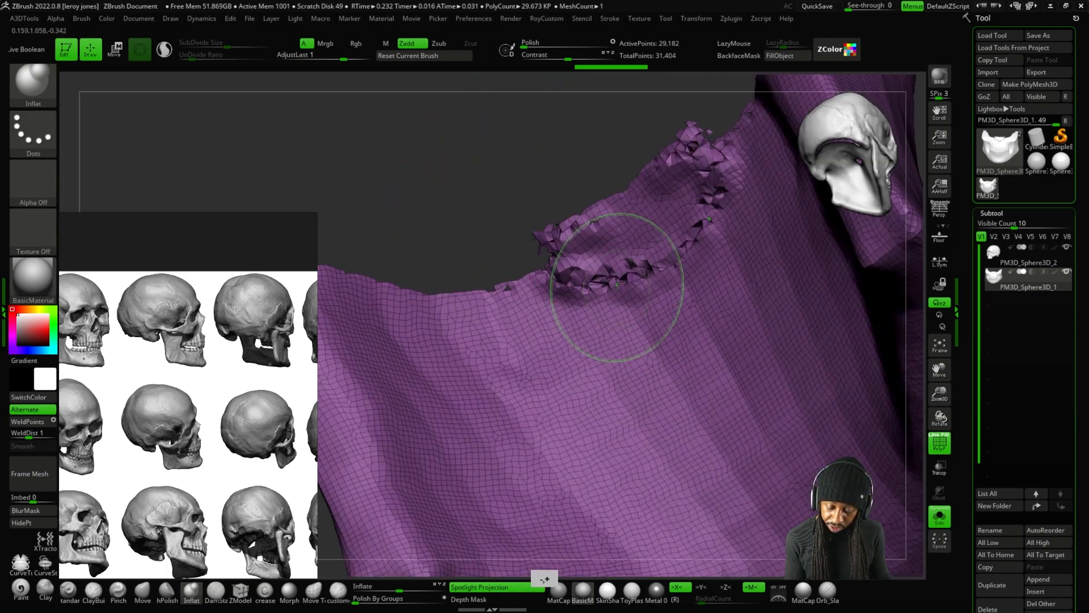
{"action": "left_click_drag", "start_coordinate": [563, 291], "coordinate": [504, 292]}
Inflate the torn upper tip of the jaw's ramus and re-DynaMesh the jaw to fuse the surfaces.
{"action": "key", "text": "minus"}
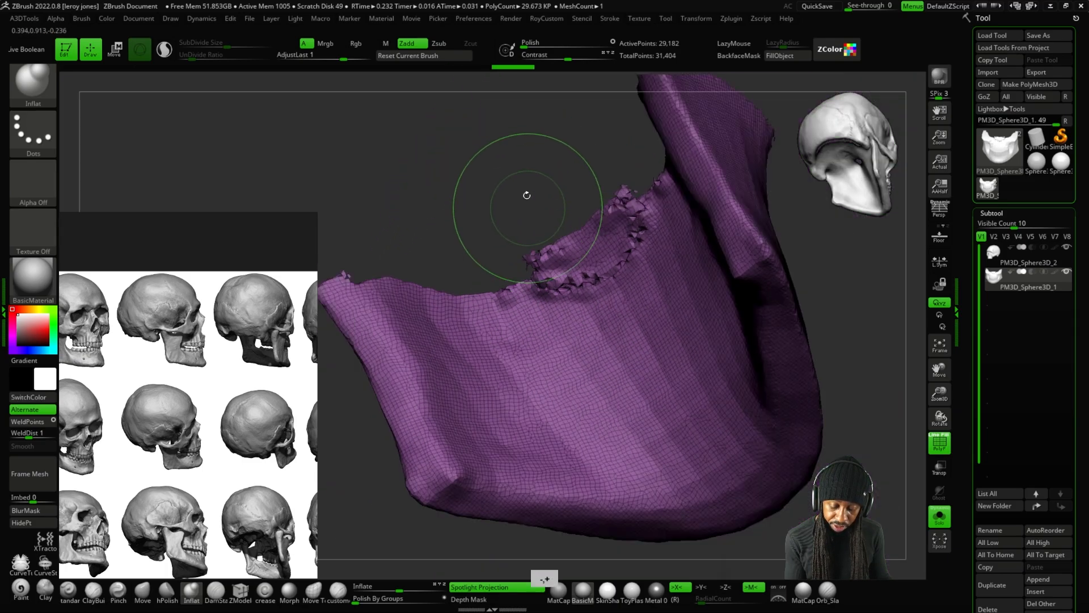
{"action": "left_click_drag", "start_coordinate": [526, 194], "coordinate": [546, 196]}
{"action": "key", "text": "plus"}
{"action": "key", "text": "plus"}
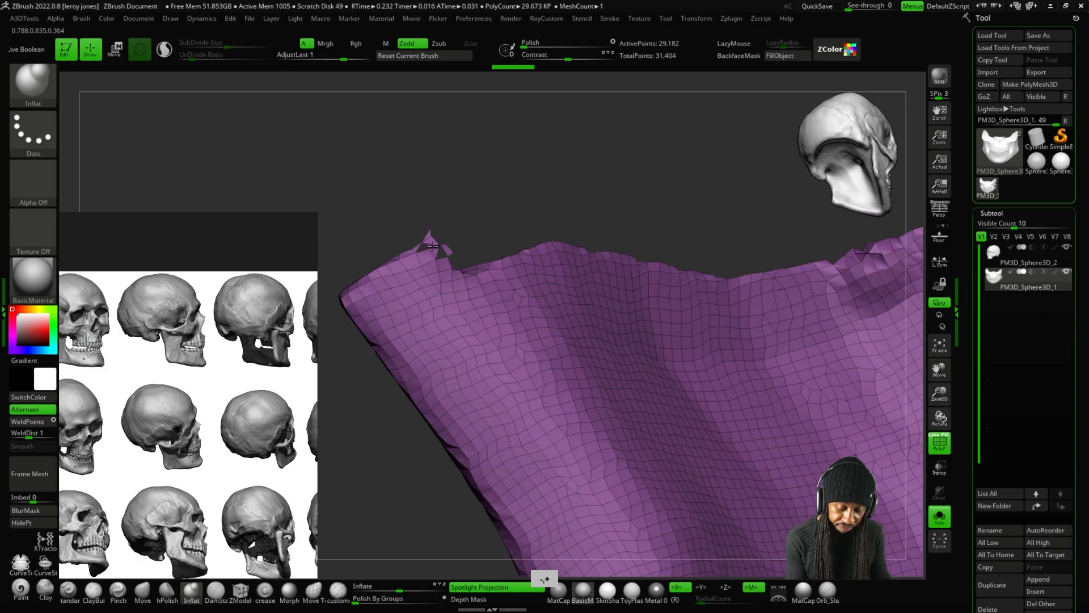
{"action": "left_click_drag", "start_coordinate": [425, 249], "coordinate": [431, 246], "text": "shift"}
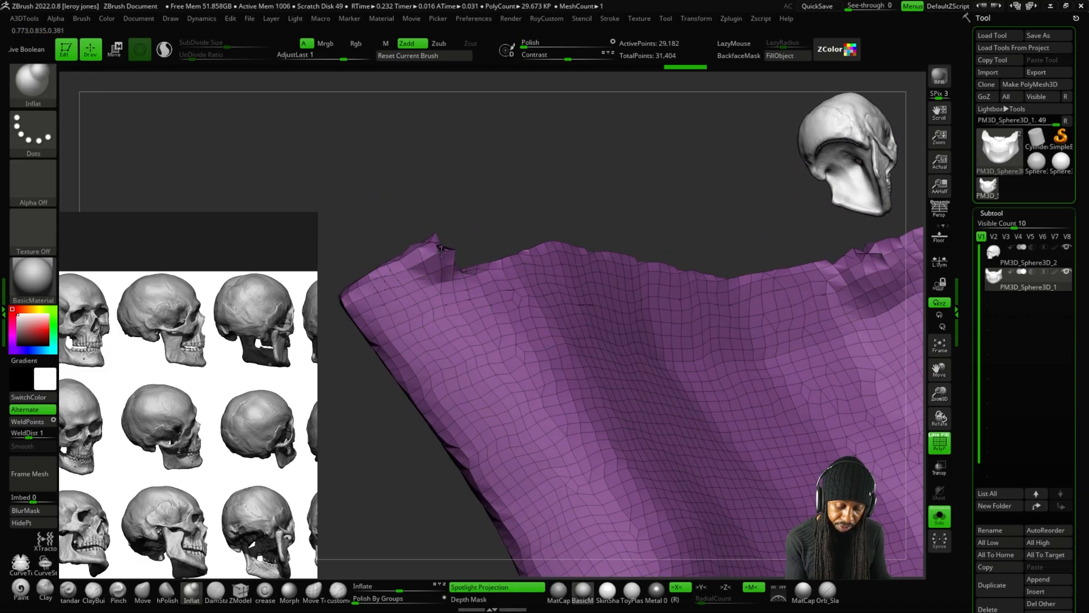
{"action": "mouse_move", "coordinate": [518, 182]}
{"action": "left_mouse_down"}
{"action": "mouse_move", "coordinate": [450, 243]}
{"action": "mouse_move", "coordinate": [550, 358]}
{"action": "mouse_move", "coordinate": [694, 332]}
{"action": "mouse_move", "coordinate": [527, 437]}
{"action": "mouse_move", "coordinate": [810, 363]}
{"action": "left_mouse_up"}
{"action": "left_click_drag", "start_coordinate": [770, 406], "coordinate": [811, 368], "text": "ctrl"}
Smooth the lump at the top corner of the ramus and re-DynaMesh the jaw.
{"action": "left_click_drag", "start_coordinate": [812, 369], "coordinate": [737, 318]}
{"action": "scroll", "coordinate": [696, 267], "scroll_direction": "up", "scroll_amount": 5}
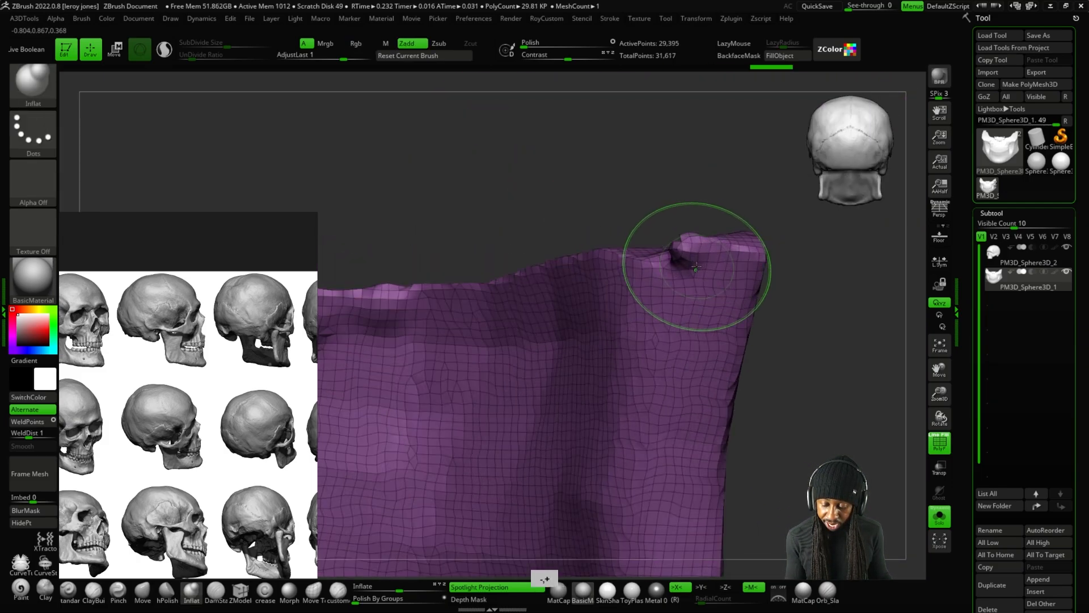
{"action": "left_click_drag", "start_coordinate": [696, 267], "coordinate": [628, 171]}
{"action": "scroll", "coordinate": [603, 134], "scroll_direction": "up", "scroll_amount": 3}
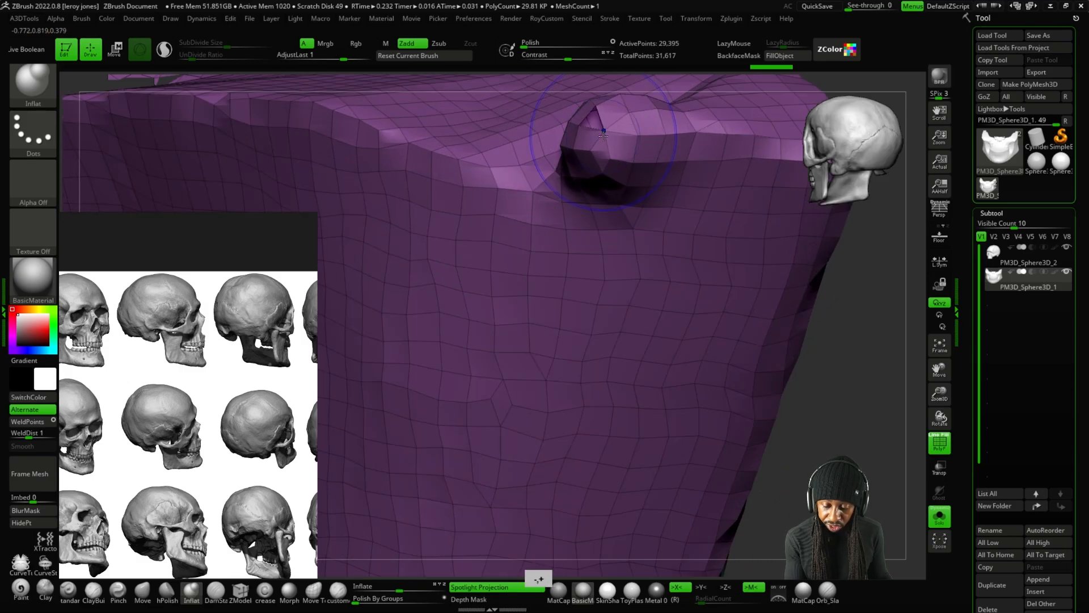
{"action": "mouse_move", "coordinate": [603, 134]}
{"action": "left_mouse_down", "text": "shift"}
{"action": "mouse_move", "coordinate": [596, 142]}
{"action": "mouse_move", "coordinate": [624, 154]}
{"action": "mouse_move", "coordinate": [615, 157]}
{"action": "mouse_move", "coordinate": [637, 134]}
{"action": "left_mouse_up", "text": "shift"}
{"action": "mouse_move", "coordinate": [639, 126]}
{"action": "right_mouse_down", "text": "alt"}
{"action": "mouse_move", "coordinate": [736, 199]}
{"action": "mouse_move", "coordinate": [790, 350]}
{"action": "right_mouse_up", "text": "alt"}
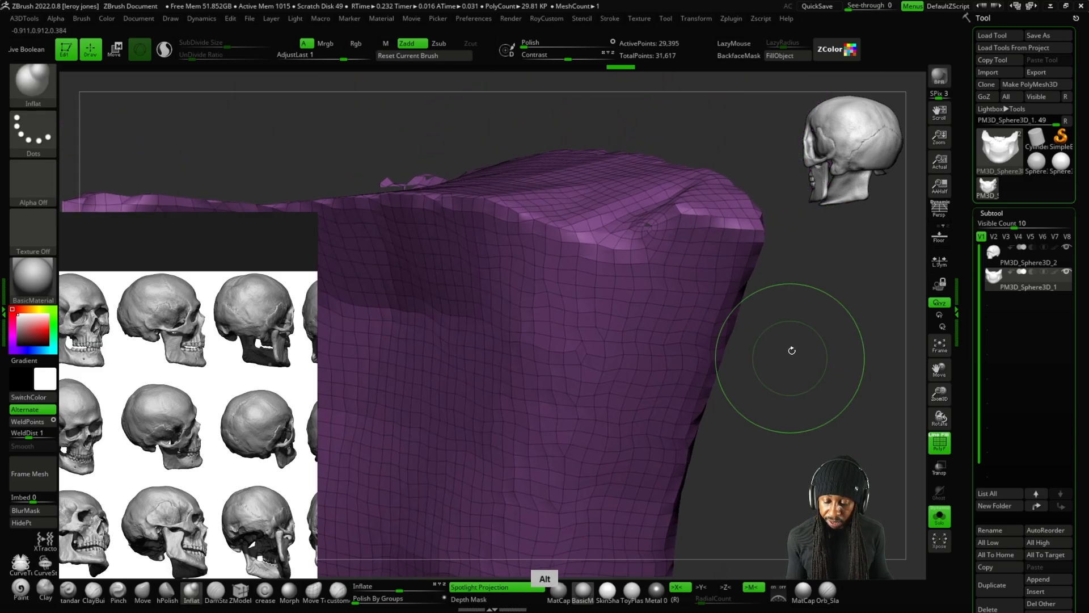
{"action": "left_click_drag", "start_coordinate": [802, 309], "coordinate": [792, 392], "text": "ctrl"}
Thicken and smooth the ragged front tip at the top of the ramus.
{"action": "right_click_drag", "start_coordinate": [658, 154], "coordinate": [560, 184]}
{"action": "right_click_drag", "start_coordinate": [644, 124], "coordinate": [522, 216], "text": "alt"}
{"action": "right_click_drag", "start_coordinate": [554, 287], "coordinate": [435, 288]}
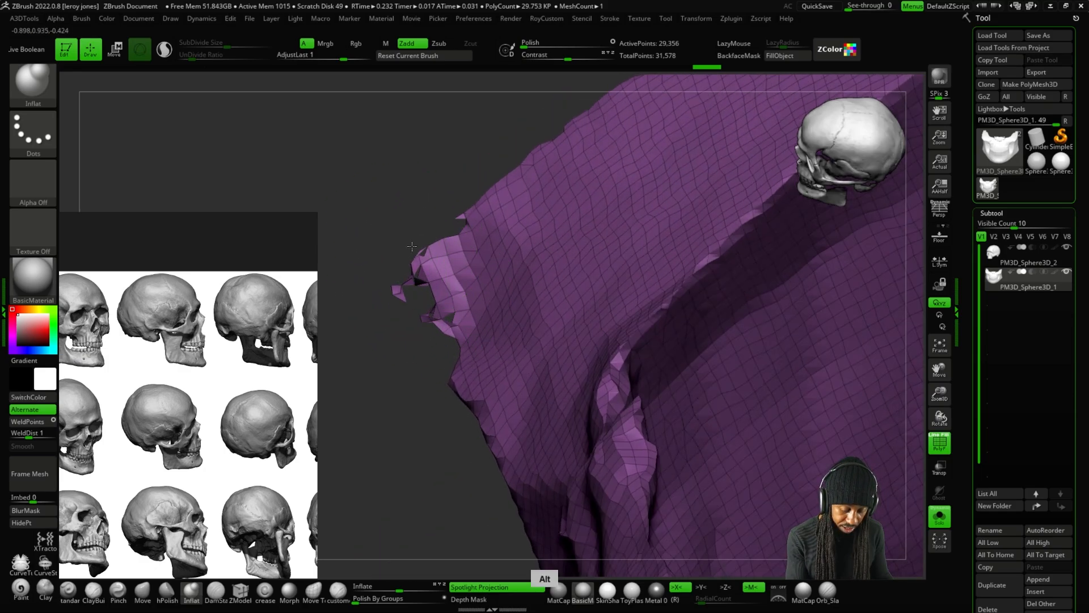
{"action": "right_click_drag", "start_coordinate": [412, 246], "coordinate": [430, 278]}
{"action": "key", "text": "shift"}
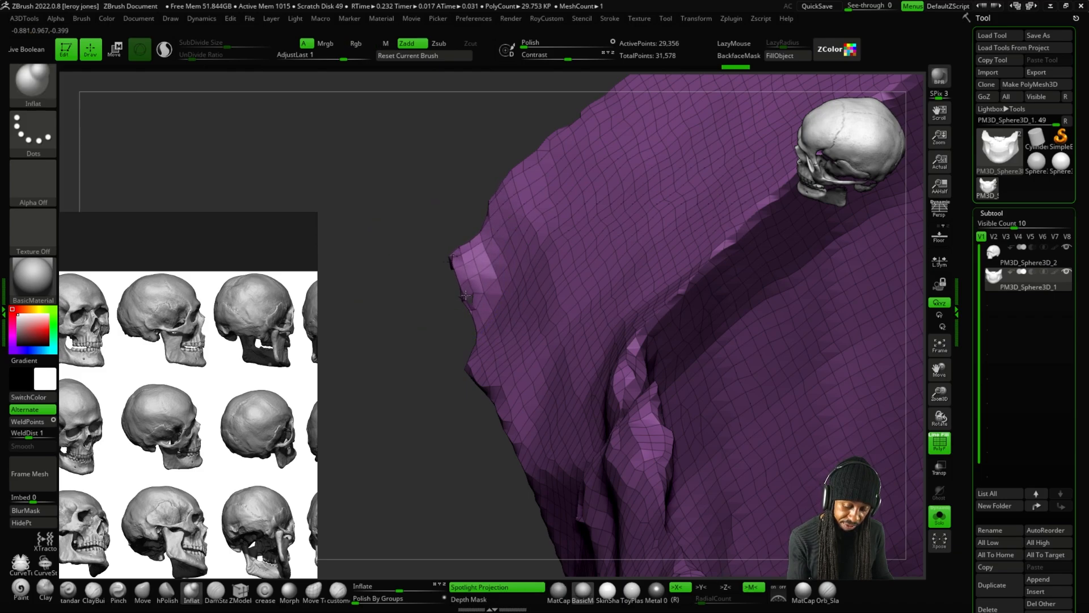
{"action": "right_click_drag", "start_coordinate": [464, 294], "coordinate": [423, 173]}
Smooth the spikes and bumps along the jaw's rear upper rim and re-DynaMesh the jaw.
{"action": "mouse_move", "coordinate": [506, 210]}
{"action": "right_mouse_down"}
{"action": "mouse_move", "coordinate": [689, 255]}
{"action": "mouse_move", "coordinate": [752, 206]}
{"action": "mouse_move", "coordinate": [709, 254]}
{"action": "mouse_move", "coordinate": [603, 260]}
{"action": "mouse_move", "coordinate": [730, 223]}
{"action": "mouse_move", "coordinate": [612, 315]}
{"action": "mouse_move", "coordinate": [639, 338]}
{"action": "mouse_move", "coordinate": [776, 301]}
{"action": "mouse_move", "coordinate": [516, 171]}
{"action": "mouse_move", "coordinate": [530, 163]}
{"action": "mouse_move", "coordinate": [470, 178]}
{"action": "right_mouse_up"}
{"action": "key", "text": "shift"}
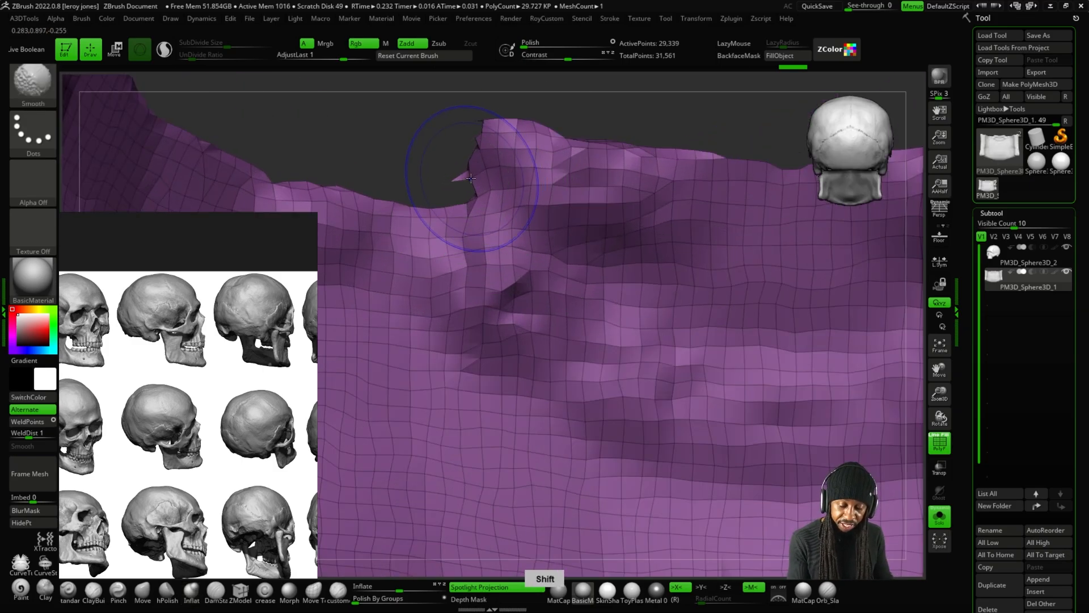
{"action": "mouse_move", "coordinate": [492, 159]}
{"action": "left_mouse_down", "text": "shift"}
{"action": "mouse_move", "coordinate": [482, 180]}
{"action": "mouse_move", "coordinate": [546, 164]}
{"action": "mouse_move", "coordinate": [627, 164]}
{"action": "left_mouse_up", "text": "shift"}
{"action": "mouse_move", "coordinate": [627, 165]}
{"action": "right_mouse_down", "text": "alt"}
{"action": "mouse_move", "coordinate": [593, 139]}
{"action": "mouse_move", "coordinate": [531, 193]}
{"action": "right_mouse_up", "text": "alt"}
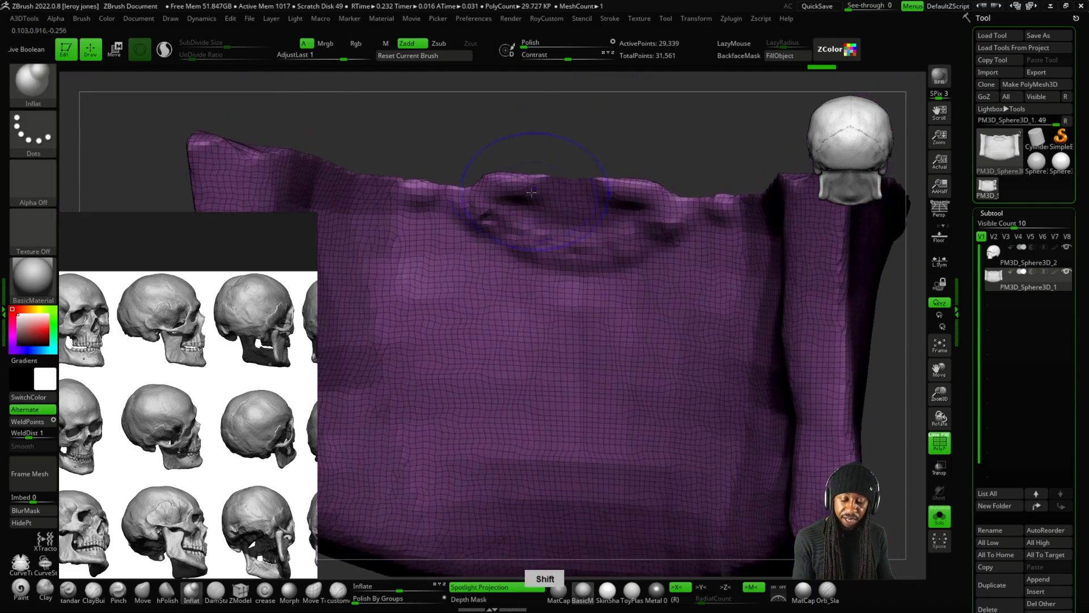
{"action": "mouse_move", "coordinate": [532, 193]}
{"action": "left_mouse_down", "text": "shift"}
{"action": "mouse_move", "coordinate": [349, 172]}
{"action": "mouse_move", "coordinate": [371, 113]}
{"action": "mouse_move", "coordinate": [515, 493]}
{"action": "mouse_move", "coordinate": [509, 457]}
{"action": "left_mouse_up", "text": "shift"}
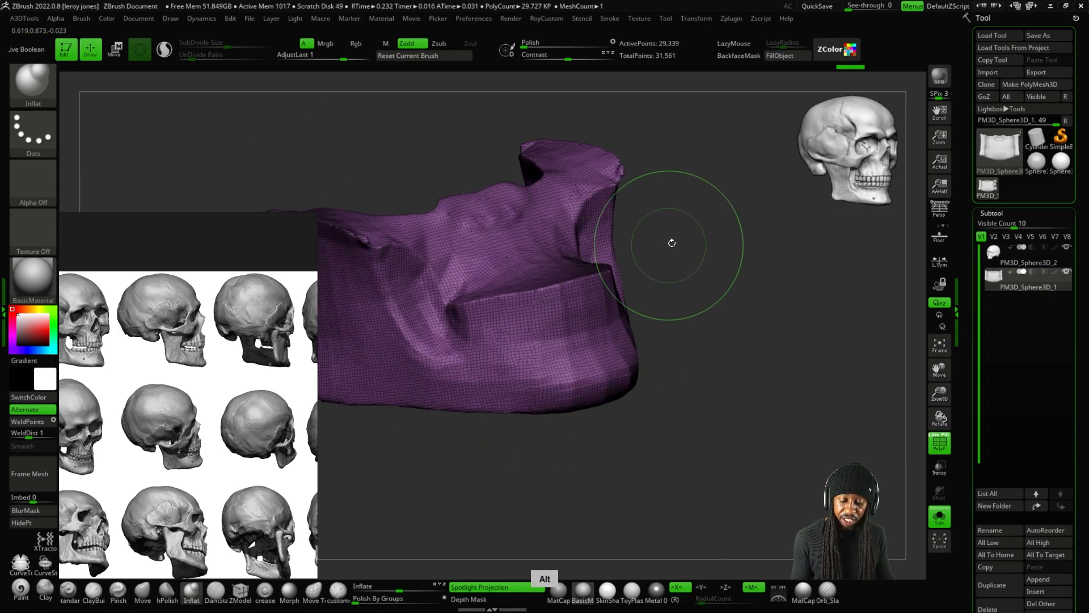
{"action": "left_click_drag", "start_coordinate": [672, 243], "coordinate": [537, 231]}
{"action": "left_click_drag", "start_coordinate": [740, 322], "coordinate": [741, 469], "text": "ctrl"}
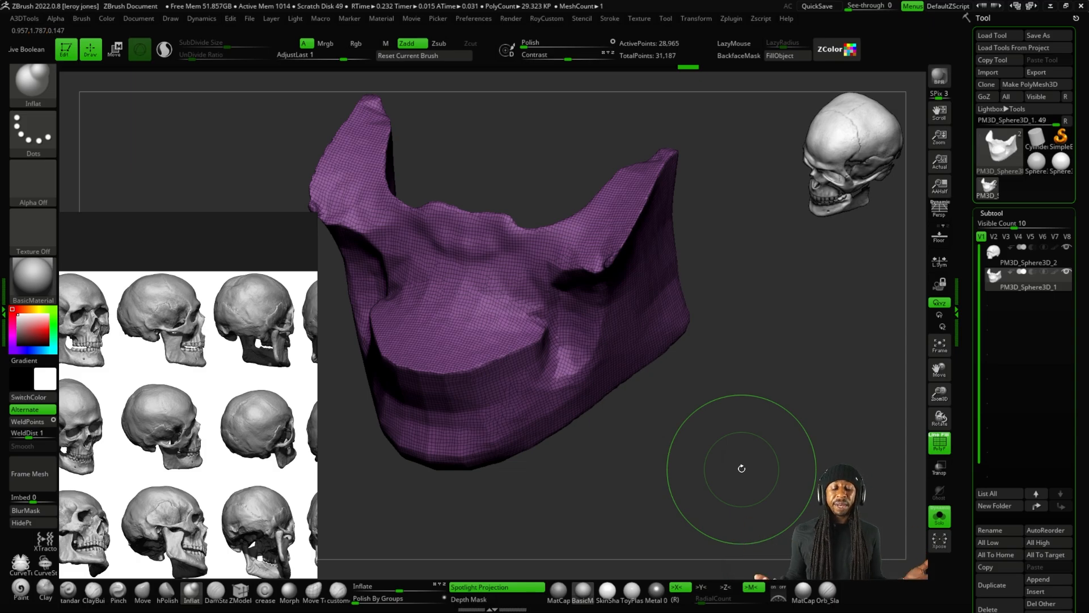
Compare the jaw with the enlarged skull reference and push down its rear rim beside the centre with the Move brush.
{"action": "left_click_drag", "start_coordinate": [710, 358], "coordinate": [701, 323], "text": "shift"}
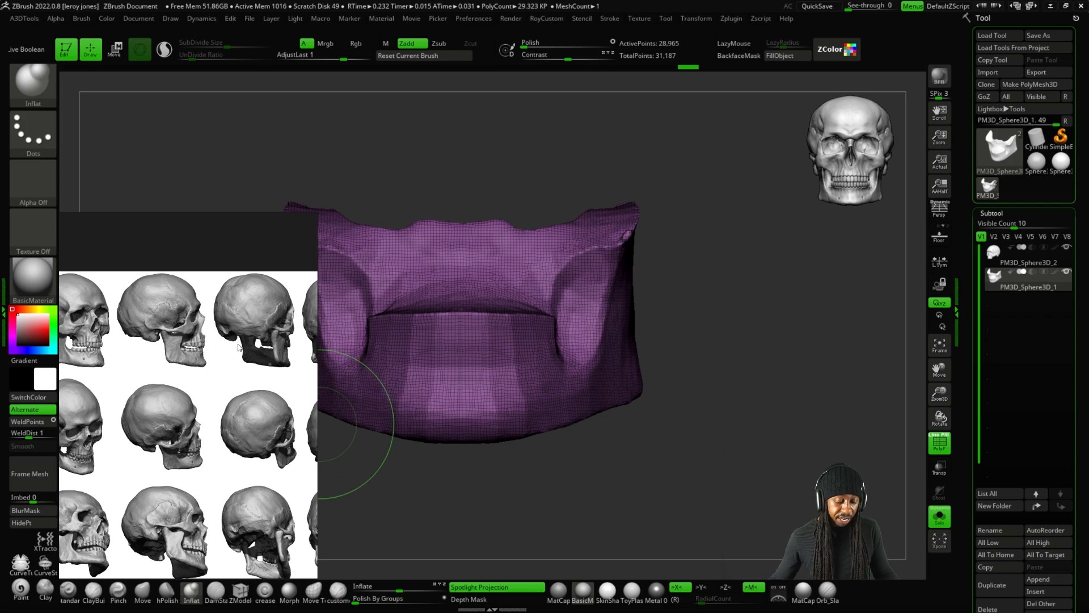
{"action": "scroll", "coordinate": [238, 347], "scroll_direction": "up", "scroll_amount": 4}
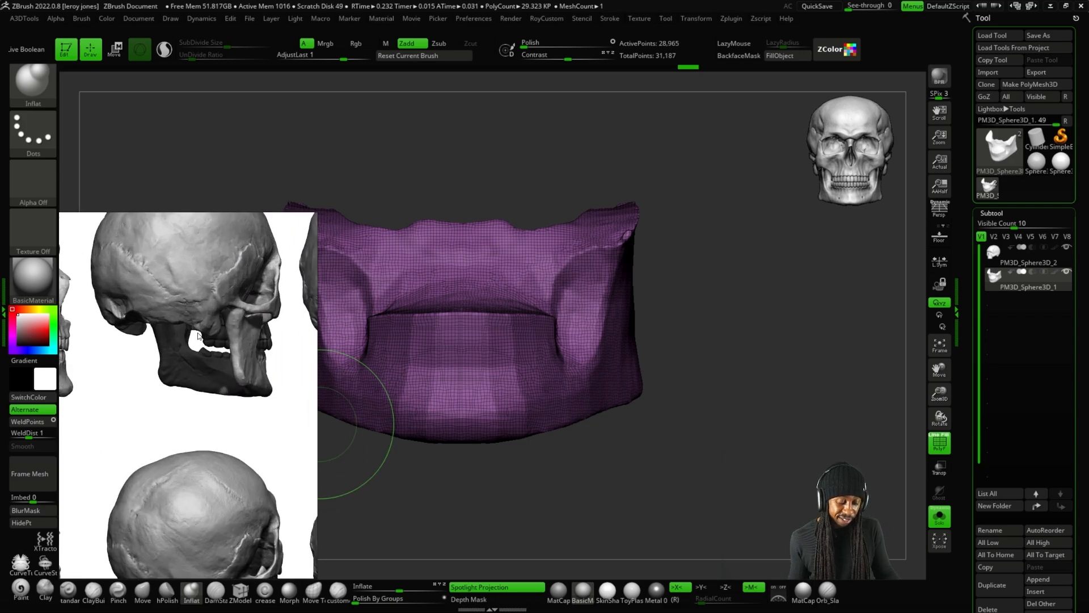
{"action": "mouse_move", "coordinate": [588, 194]}
{"action": "left_mouse_down", "text": "shift"}
{"action": "mouse_move", "coordinate": [576, 199]}
{"action": "mouse_move", "coordinate": [594, 190]}
{"action": "left_mouse_up", "text": "shift"}
{"action": "left_click_drag", "start_coordinate": [801, 303], "coordinate": [781, 279], "text": "alt"}
{"action": "left_click_drag", "start_coordinate": [770, 306], "coordinate": [863, 335]}
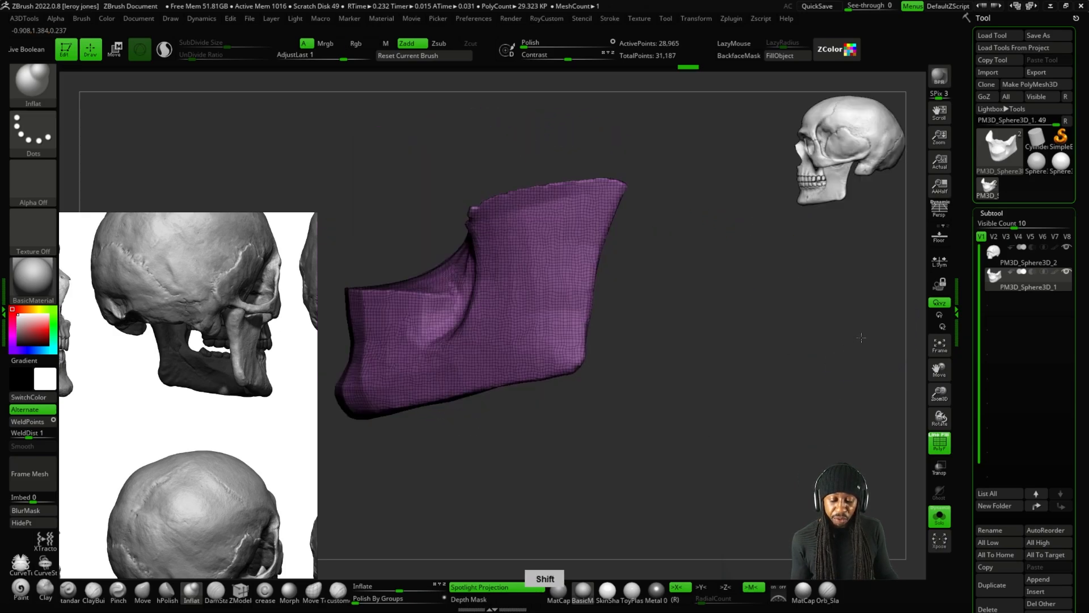
{"action": "left_click_drag", "start_coordinate": [684, 360], "coordinate": [723, 359], "text": "shift"}
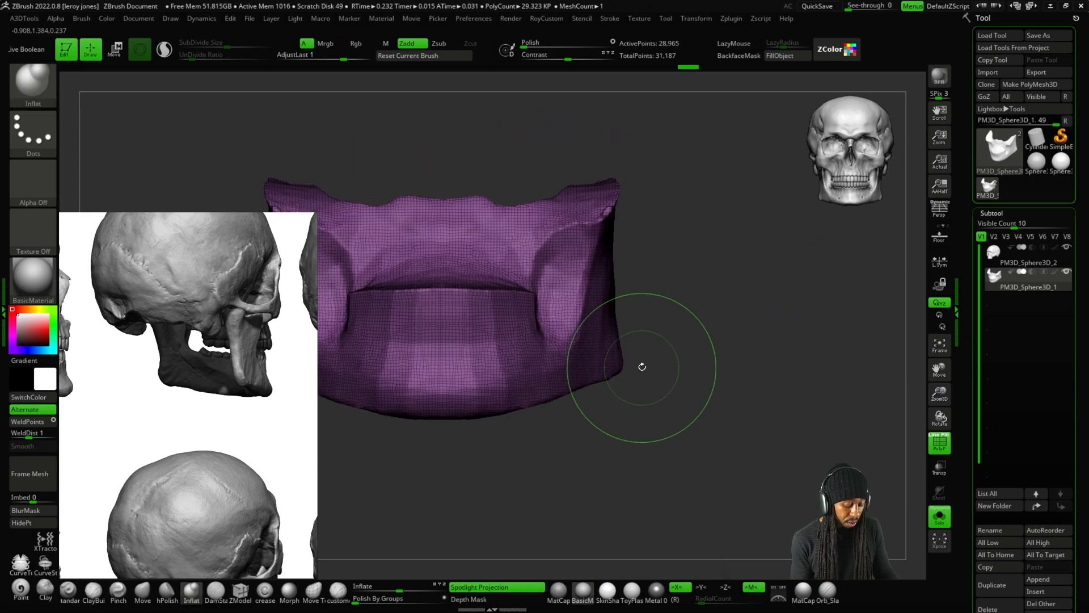
{"action": "left_click", "coordinate": [142, 592]}
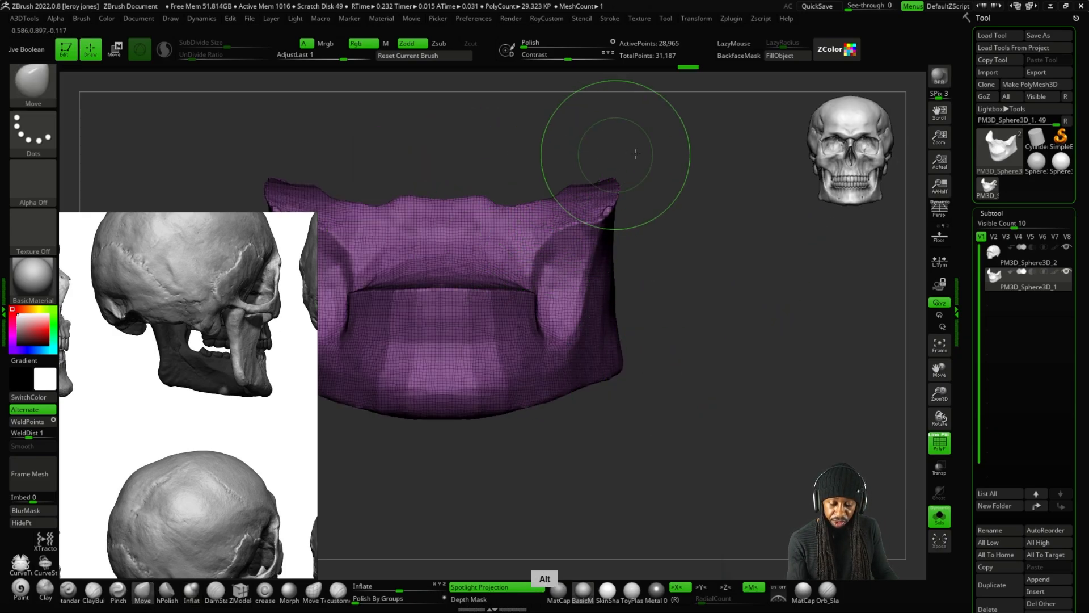
{"action": "left_click_drag", "start_coordinate": [636, 154], "coordinate": [669, 151], "text": "alt"}
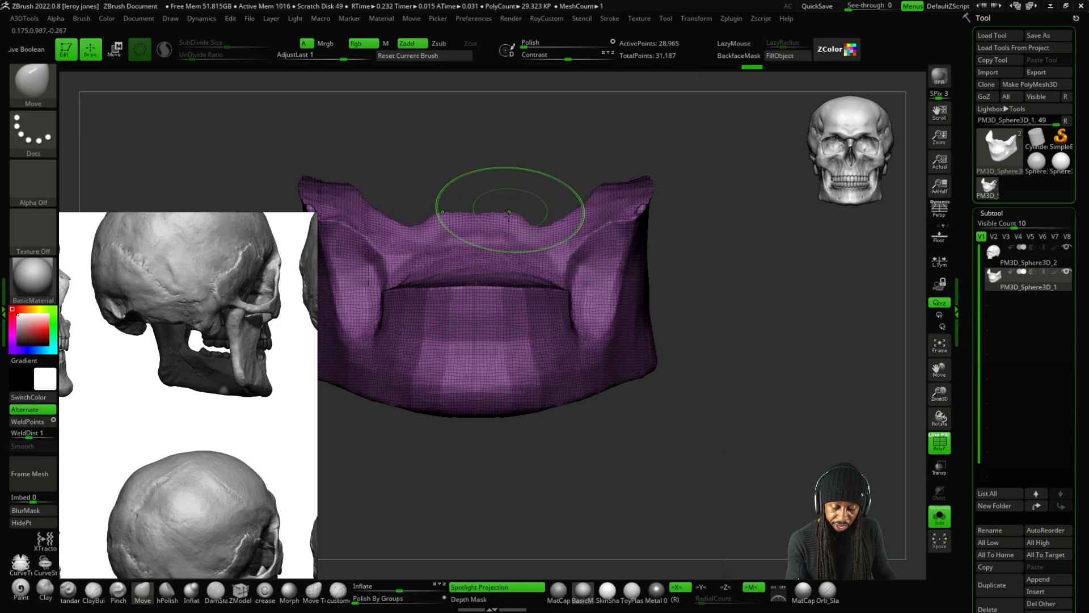
{"action": "right_click_drag", "start_coordinate": [564, 230], "coordinate": [519, 237]}
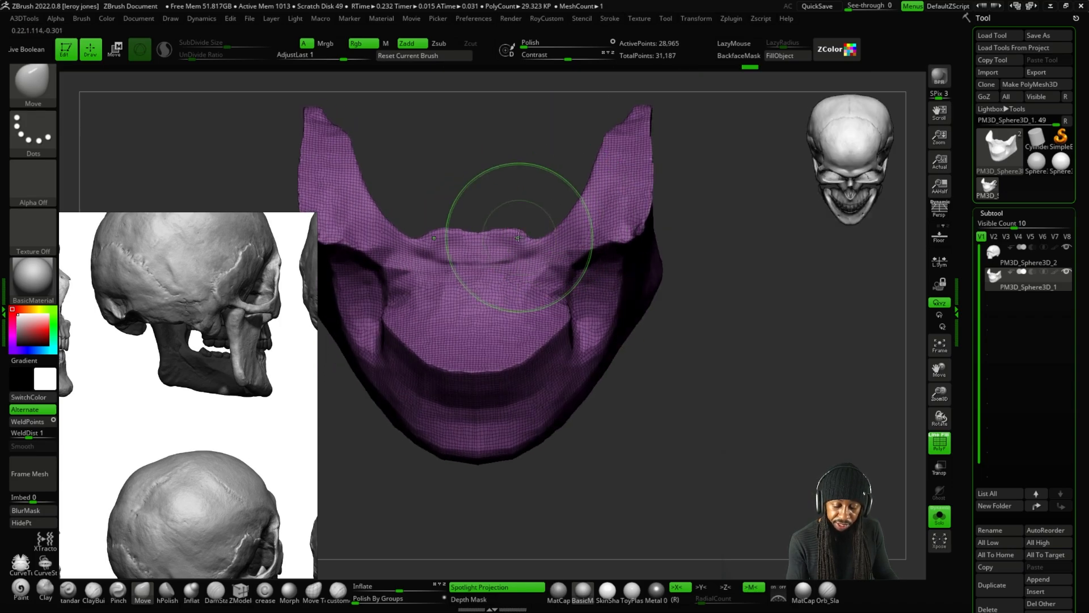
Reshape the inner edges of the rami and the rear wall of the jaw with Move brush strokes.
{"action": "key", "text": "plus"}
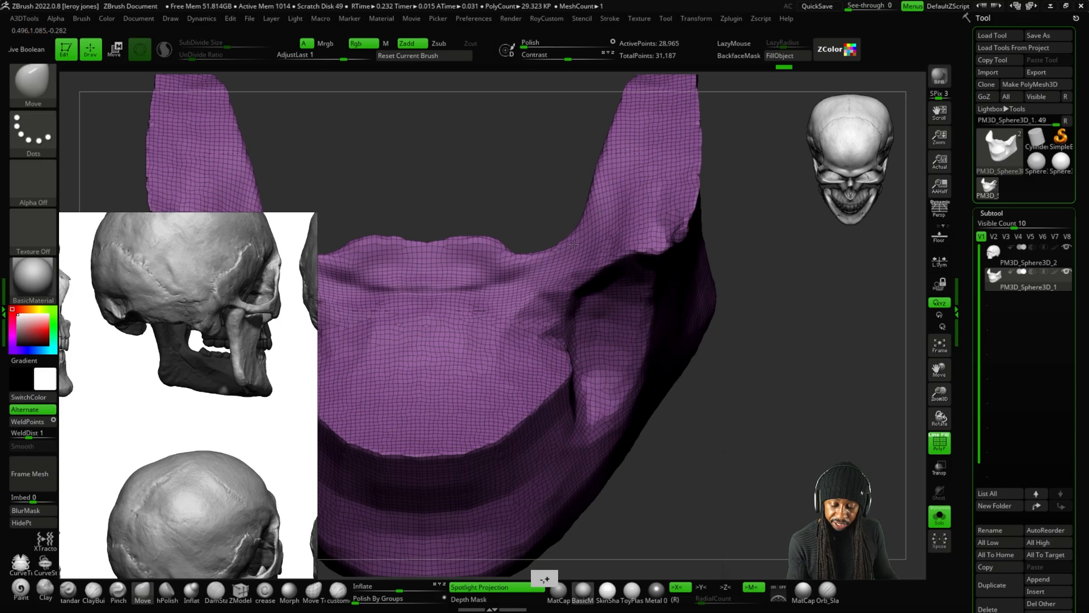
{"action": "left_click_drag", "start_coordinate": [574, 244], "coordinate": [586, 238]}
{"action": "left_click_drag", "start_coordinate": [611, 171], "coordinate": [628, 169]}
{"action": "mouse_move", "coordinate": [768, 282]}
{"action": "right_mouse_down"}
{"action": "mouse_move", "coordinate": [778, 295]}
{"action": "mouse_move", "coordinate": [680, 336]}
{"action": "right_mouse_up"}
{"action": "right_click_drag", "start_coordinate": [718, 195], "coordinate": [599, 272]}
{"action": "mouse_move", "coordinate": [501, 257]}
{"action": "left_mouse_down"}
{"action": "mouse_move", "coordinate": [503, 271]}
{"action": "mouse_move", "coordinate": [461, 258]}
{"action": "left_mouse_up"}
{"action": "left_click_drag", "start_coordinate": [593, 256], "coordinate": [591, 267]}
{"action": "mouse_move", "coordinate": [615, 208]}
{"action": "right_mouse_down"}
{"action": "mouse_move", "coordinate": [584, 409]}
{"action": "mouse_move", "coordinate": [385, 461]}
{"action": "right_mouse_up"}
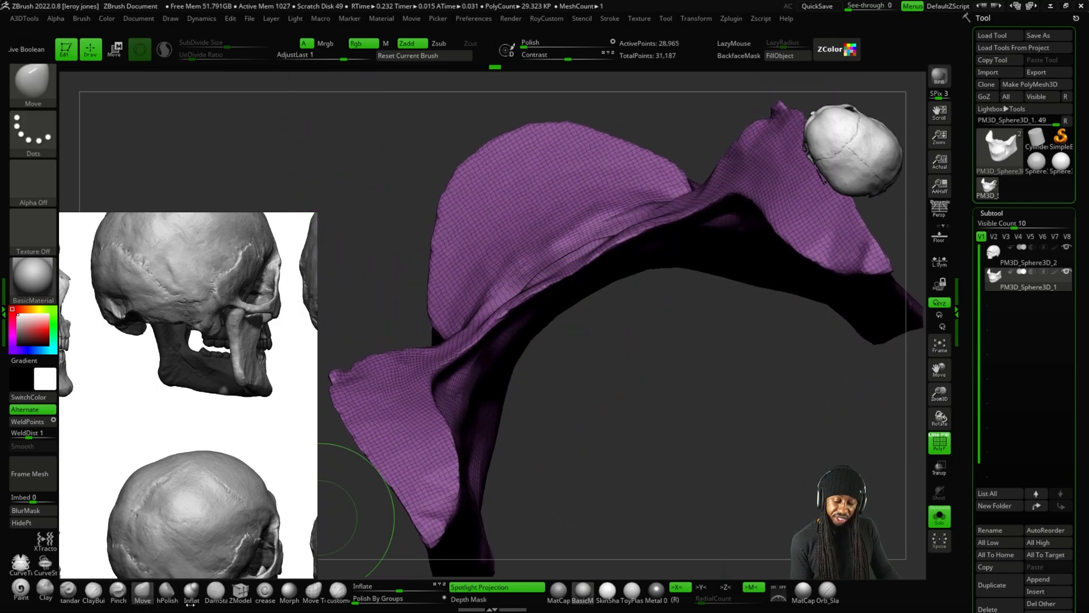
Re-DynaMesh the jaw, hide the polygon wireframe, smooth the thin rear upper rim and re-DynaMesh the jaw again.
{"action": "left_click", "coordinate": [191, 596]}
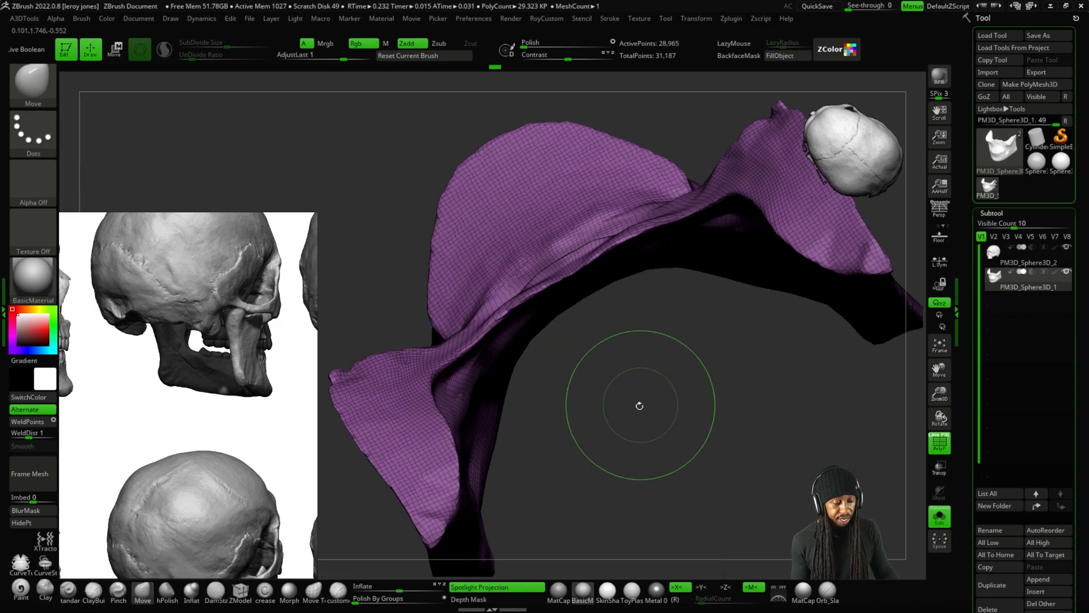
{"action": "left_click_drag", "start_coordinate": [655, 376], "coordinate": [643, 438], "text": "ctrl"}
{"action": "right_click_drag", "start_coordinate": [643, 439], "coordinate": [615, 363]}
{"action": "key", "text": "shift"}
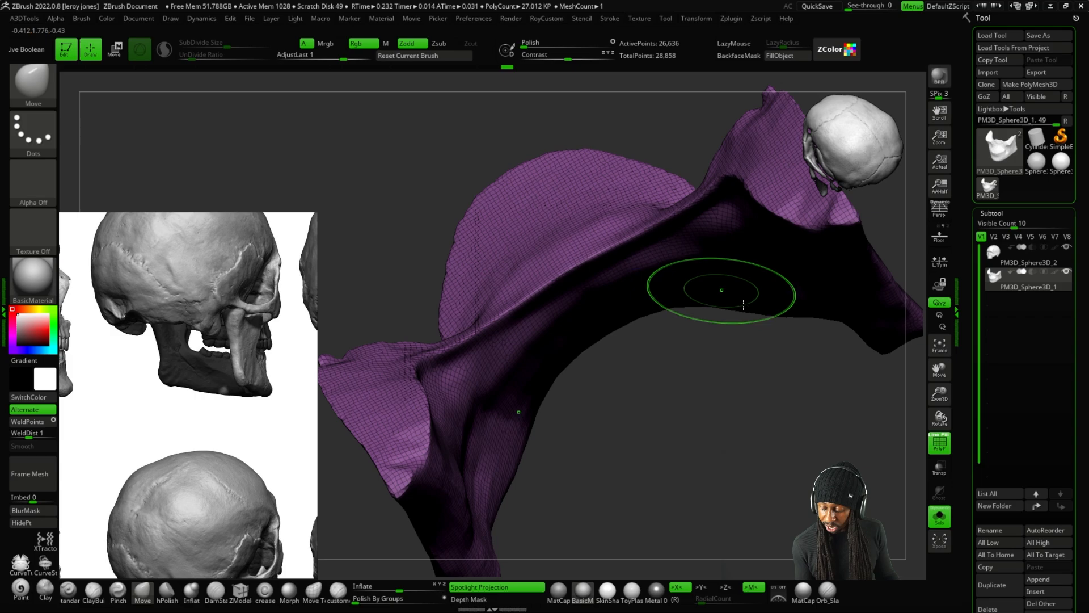
{"action": "key", "text": "shift+f"}
{"action": "mouse_move", "coordinate": [717, 291]}
{"action": "right_mouse_down"}
{"action": "mouse_move", "coordinate": [749, 403]}
{"action": "mouse_move", "coordinate": [731, 346]}
{"action": "right_mouse_up"}
{"action": "right_click_drag", "start_coordinate": [559, 258], "coordinate": [562, 326], "text": "ctrl"}
{"action": "left_click_drag", "start_coordinate": [564, 280], "coordinate": [667, 207], "text": "shift"}
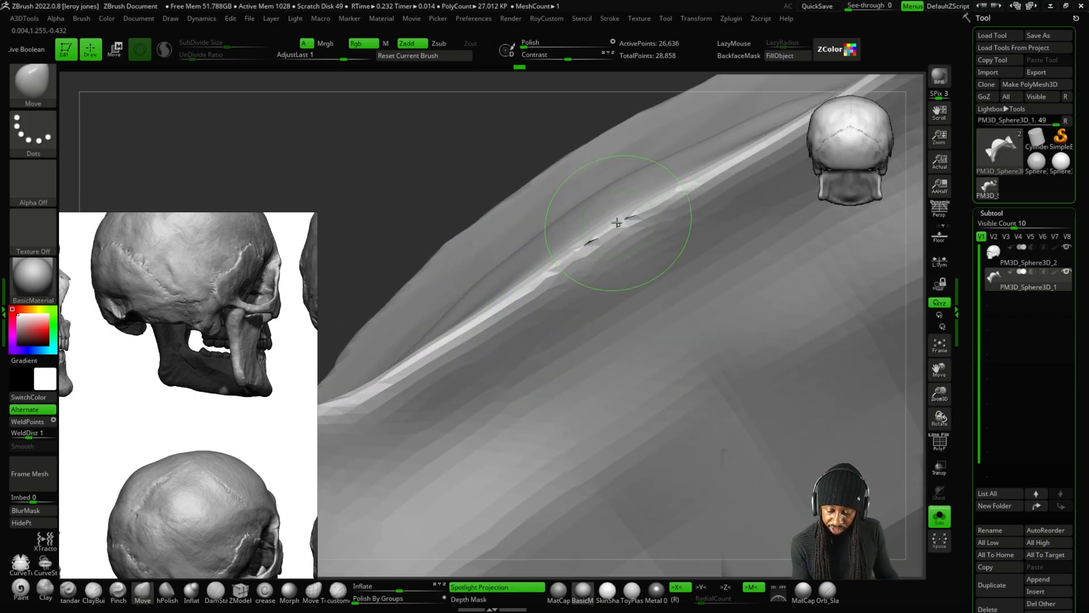
{"action": "mouse_move", "coordinate": [630, 224]}
{"action": "right_mouse_down", "text": "ctrl"}
{"action": "mouse_move", "coordinate": [646, 342]}
{"action": "mouse_move", "coordinate": [755, 431]}
{"action": "right_mouse_up", "text": "ctrl"}
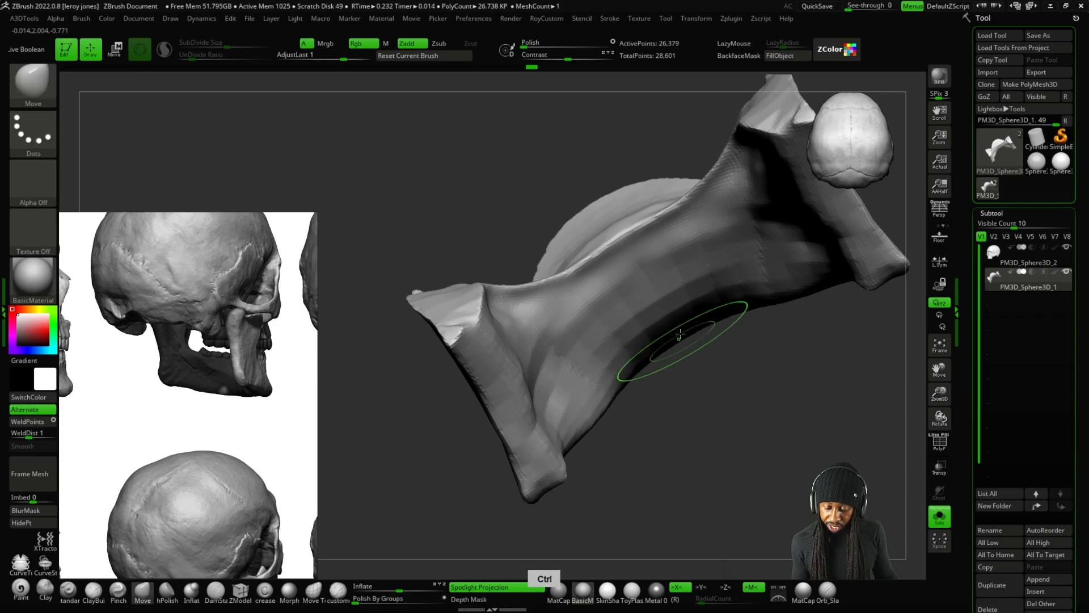
{"action": "right_click_drag", "start_coordinate": [637, 267], "coordinate": [693, 442]}
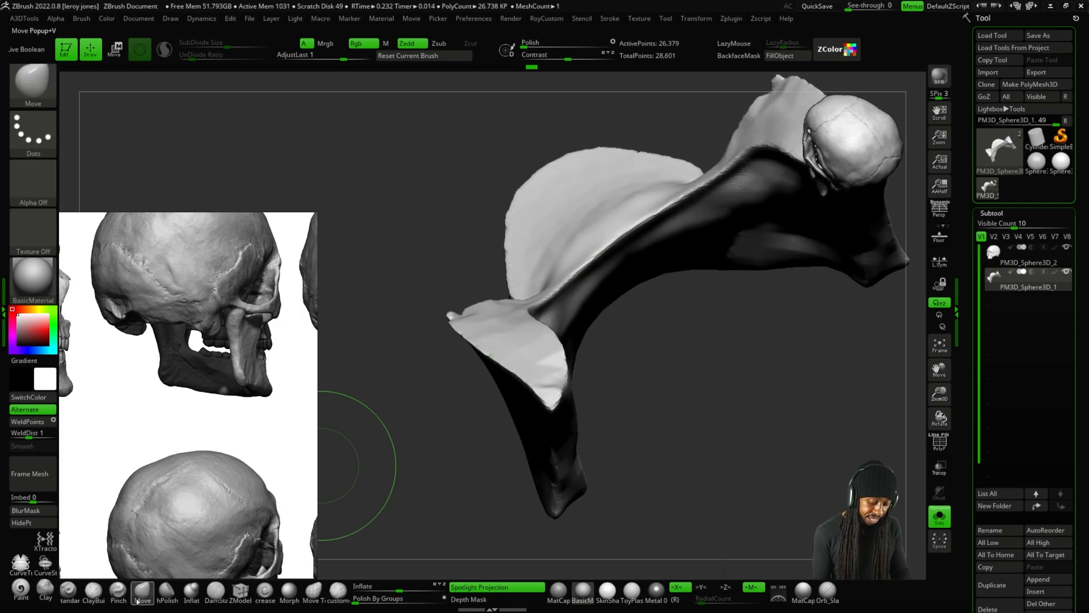
Thicken the jaw's rear upper rim with the Inflat brush, smooth it and re-DynaMesh the jaw.
{"action": "left_click", "coordinate": [196, 595]}
{"action": "mouse_move", "coordinate": [640, 349]}
{"action": "right_mouse_down", "text": "alt"}
{"action": "mouse_move", "coordinate": [581, 376]}
{"action": "mouse_move", "coordinate": [570, 364]}
{"action": "right_mouse_up", "text": "alt"}
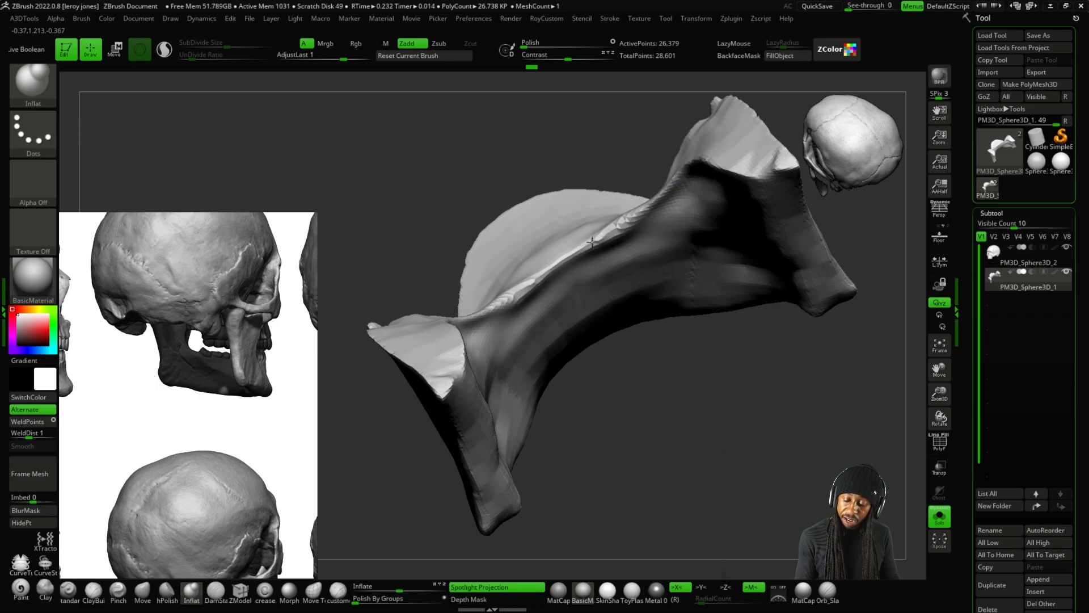
{"action": "left_click_drag", "start_coordinate": [592, 242], "coordinate": [515, 291]}
{"action": "key", "text": "shift"}
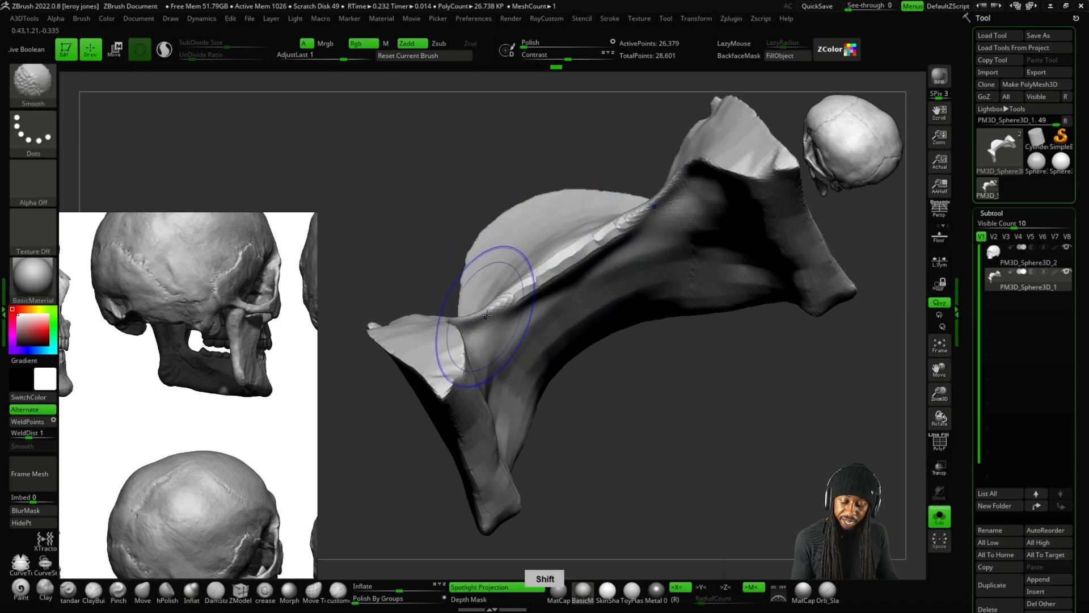
{"action": "right_click_drag", "start_coordinate": [570, 296], "coordinate": [502, 345]}
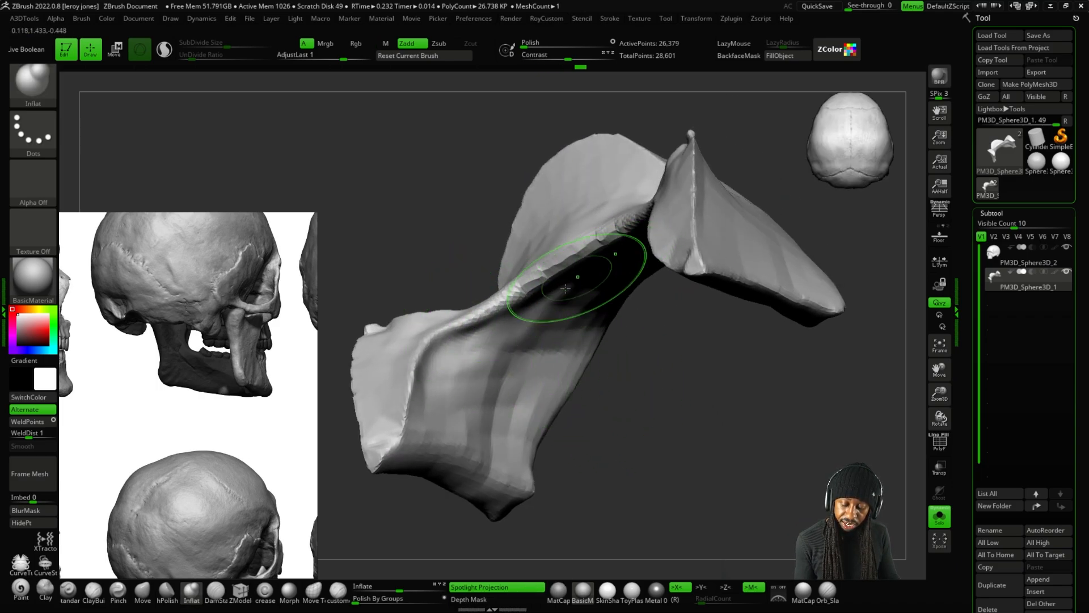
{"action": "right_click_drag", "start_coordinate": [566, 288], "coordinate": [705, 285]}
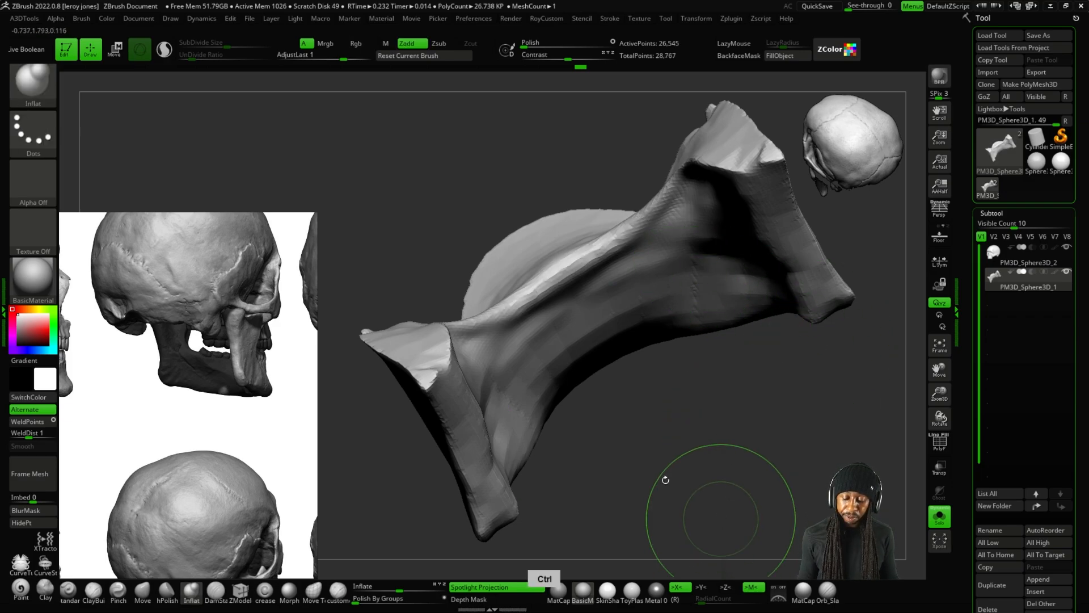
{"action": "mouse_move", "coordinate": [665, 480]}
{"action": "right_mouse_down"}
{"action": "mouse_move", "coordinate": [593, 440]}
{"action": "mouse_move", "coordinate": [618, 511]}
{"action": "mouse_move", "coordinate": [652, 382]}
{"action": "mouse_move", "coordinate": [496, 501]}
{"action": "right_mouse_up"}
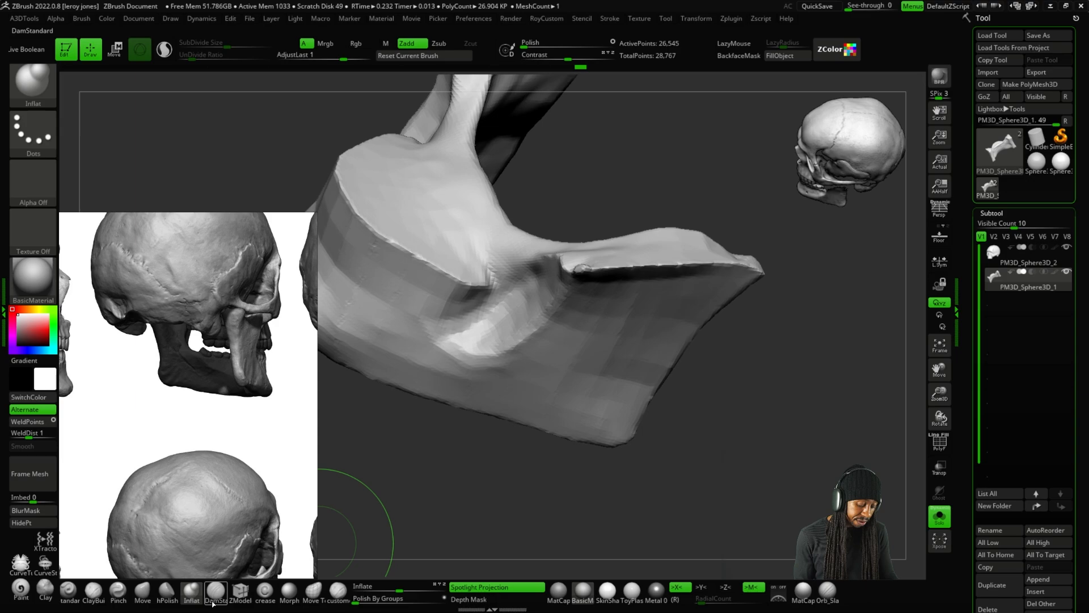
Build up the inner rear wall of the jaw between the rami with ClayBuildup strokes.
{"action": "right_click_drag", "start_coordinate": [365, 492], "coordinate": [552, 378]}
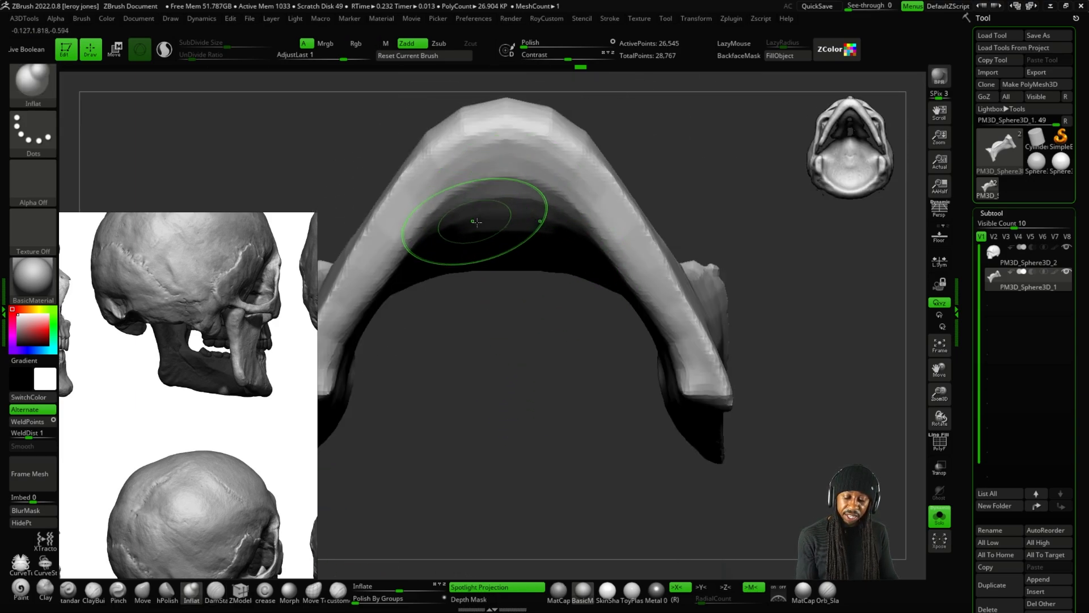
{"action": "right_click_drag", "start_coordinate": [494, 292], "coordinate": [518, 384]}
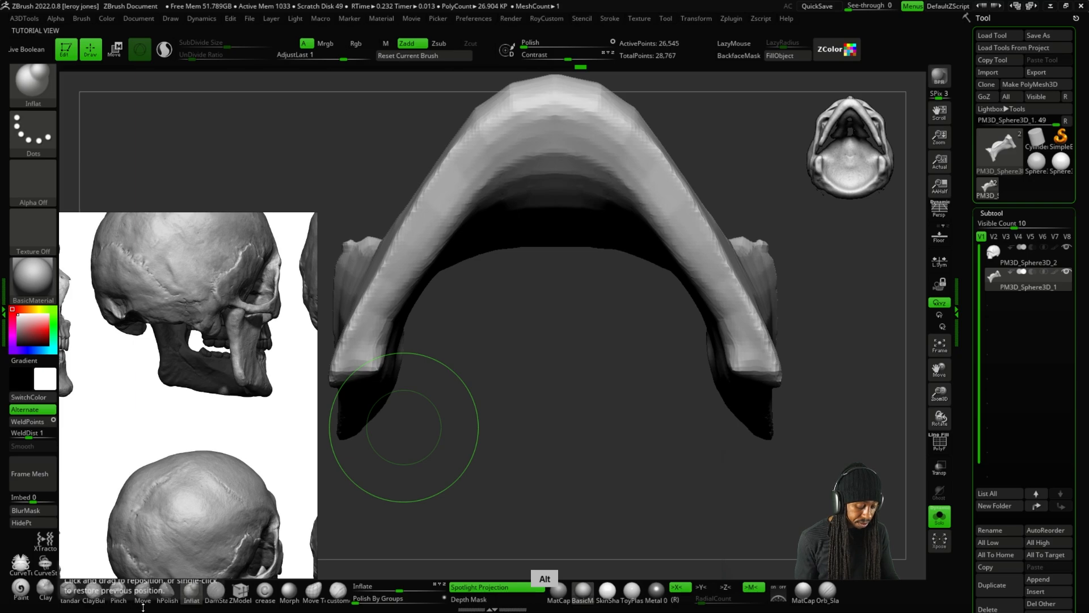
{"action": "left_click", "coordinate": [94, 593]}
{"action": "right_click_drag", "start_coordinate": [570, 312], "coordinate": [646, 357], "text": "alt"}
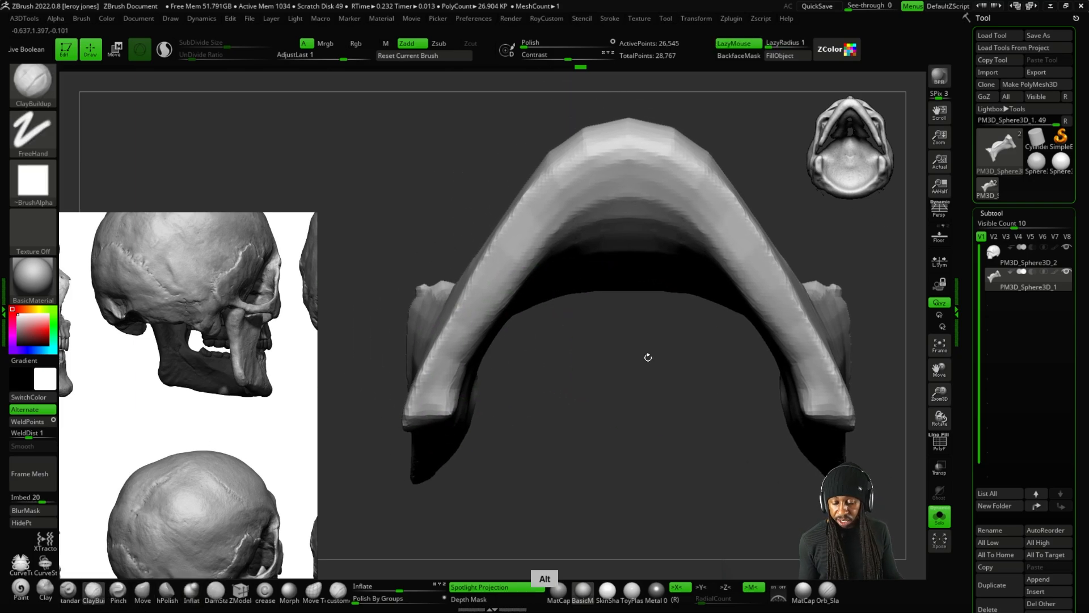
{"action": "mouse_move", "coordinate": [631, 222]}
{"action": "left_mouse_down", "text": "alt"}
{"action": "mouse_move", "coordinate": [584, 235]}
{"action": "mouse_move", "coordinate": [602, 247]}
{"action": "mouse_move", "coordinate": [588, 267]}
{"action": "left_mouse_up", "text": "alt"}
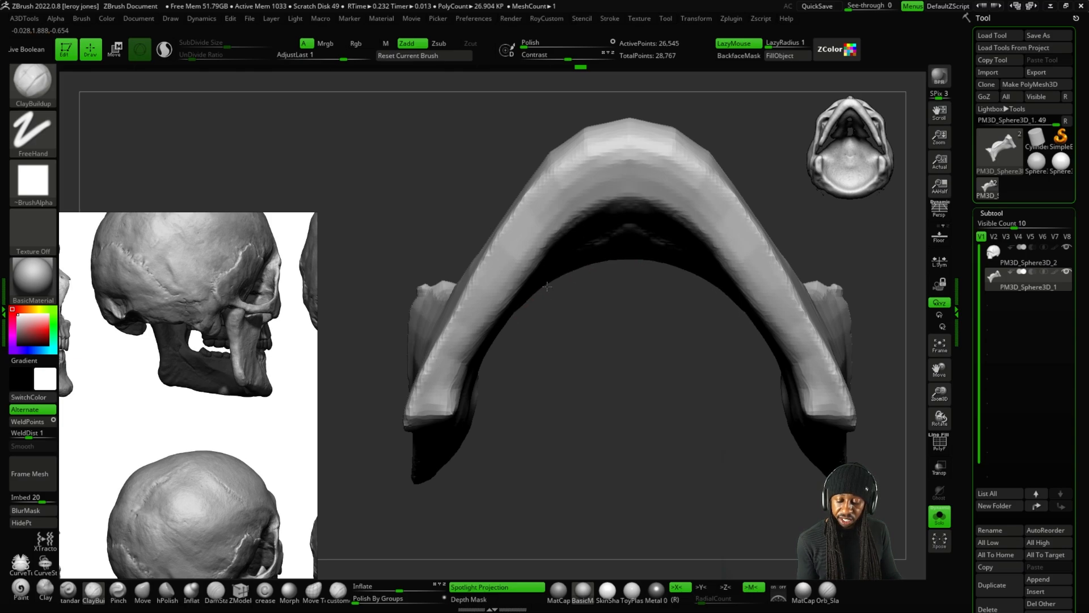
{"action": "left_click_drag", "start_coordinate": [570, 240], "coordinate": [531, 283]}
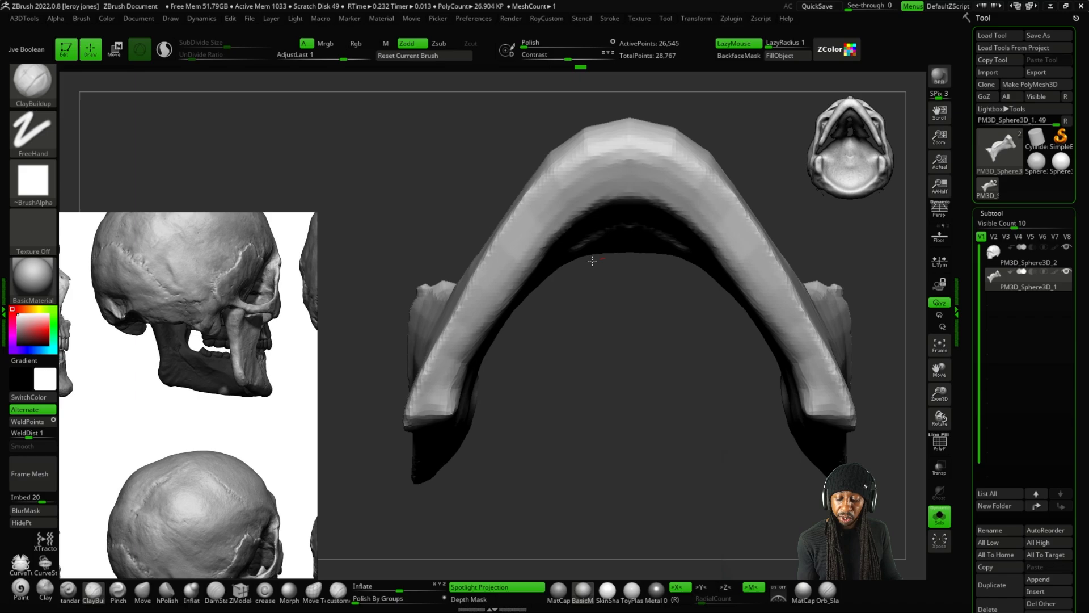
{"action": "mouse_move", "coordinate": [535, 295]}
{"action": "left_mouse_down"}
{"action": "mouse_move", "coordinate": [612, 430]}
{"action": "mouse_move", "coordinate": [668, 365]}
{"action": "mouse_move", "coordinate": [672, 443]}
{"action": "mouse_move", "coordinate": [683, 397]}
{"action": "mouse_move", "coordinate": [631, 377]}
{"action": "mouse_move", "coordinate": [661, 441]}
{"action": "mouse_move", "coordinate": [711, 458]}
{"action": "mouse_move", "coordinate": [741, 396]}
{"action": "mouse_move", "coordinate": [768, 411]}
{"action": "mouse_move", "coordinate": [615, 234]}
{"action": "mouse_move", "coordinate": [651, 246]}
{"action": "mouse_move", "coordinate": [670, 233]}
{"action": "mouse_move", "coordinate": [696, 263]}
{"action": "left_mouse_up"}
{"action": "key", "text": "ctrl+z"}
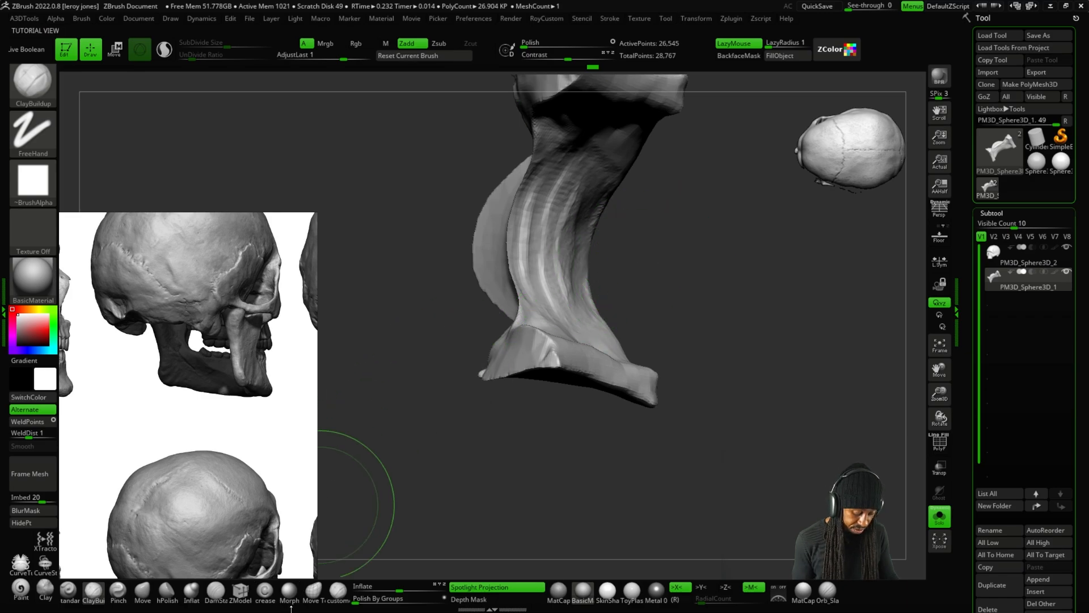
Inflate the thin edge along the built-up rear wall's upper rim and re-DynaMesh the jaw.
{"action": "left_click", "coordinate": [192, 591]}
{"action": "left_click_drag", "start_coordinate": [737, 238], "coordinate": [636, 149]}
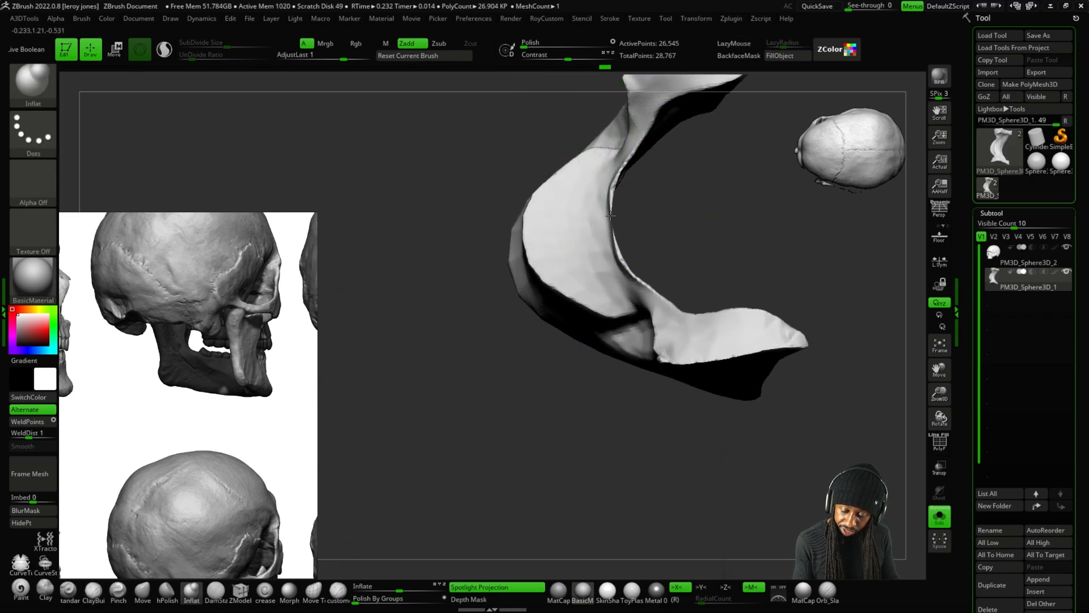
{"action": "left_click_drag", "start_coordinate": [690, 239], "coordinate": [749, 204]}
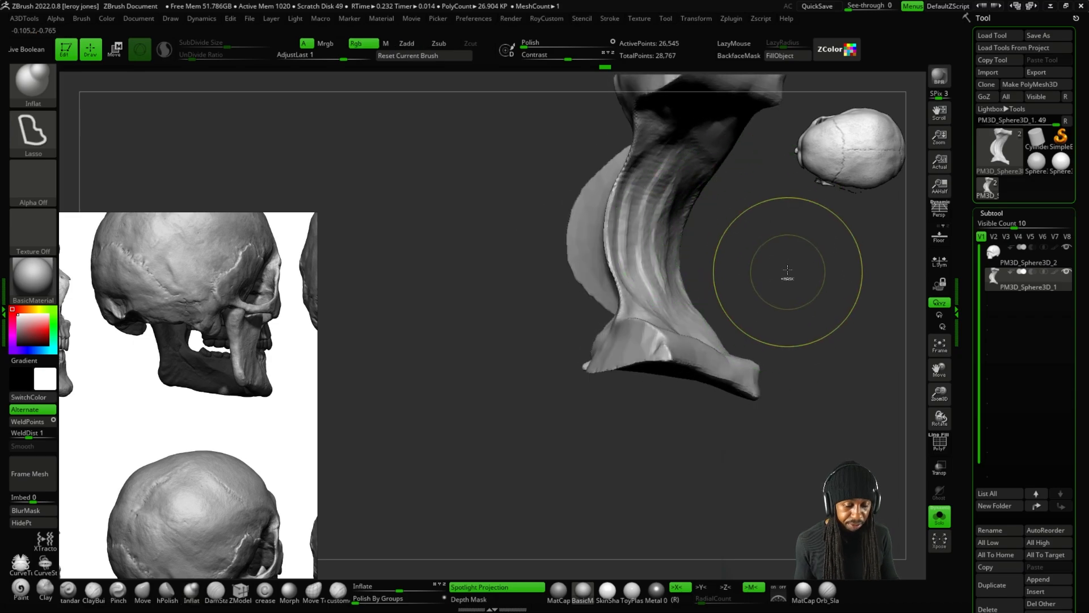
{"action": "left_click_drag", "start_coordinate": [794, 356], "coordinate": [719, 262]}
{"action": "scroll", "coordinate": [630, 163], "scroll_direction": "up", "scroll_amount": 5}
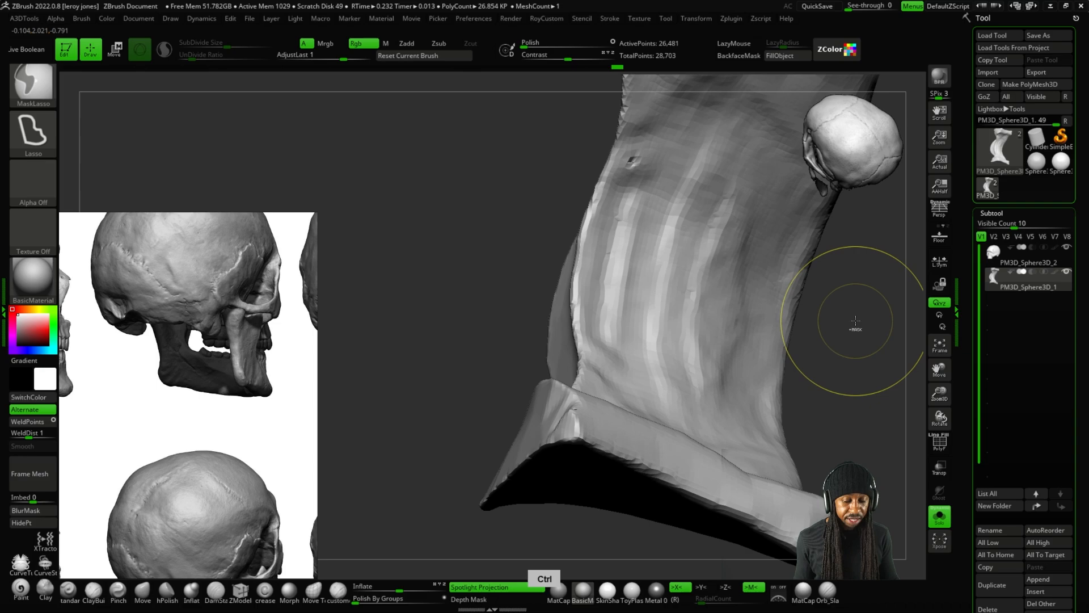
{"action": "key", "text": "ctrl+z"}
{"action": "left_click_drag", "start_coordinate": [842, 360], "coordinate": [834, 343]}
{"action": "key", "text": "plus"}
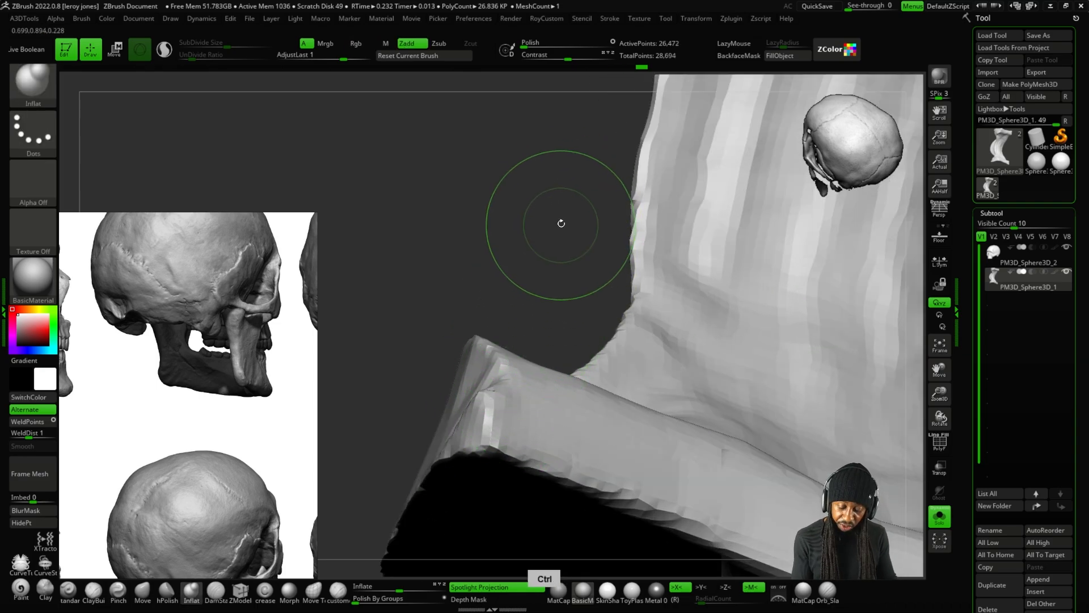
{"action": "key", "text": "ctrl+z"}
{"action": "left_click_drag", "start_coordinate": [595, 287], "coordinate": [560, 299]}
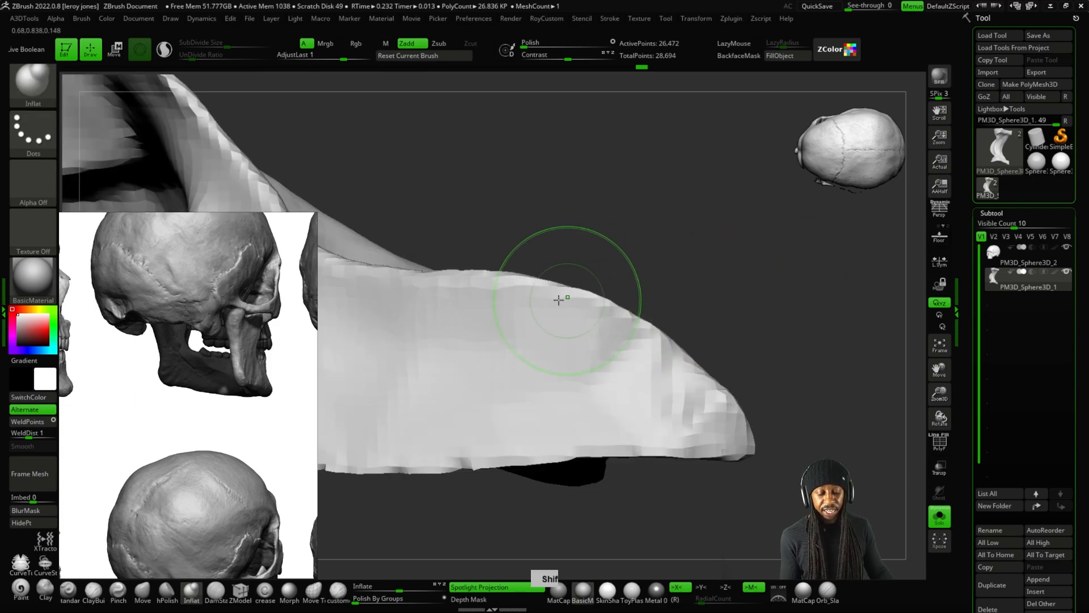
{"action": "key", "text": "minus"}
{"action": "left_click_drag", "start_coordinate": [460, 238], "coordinate": [735, 390]}
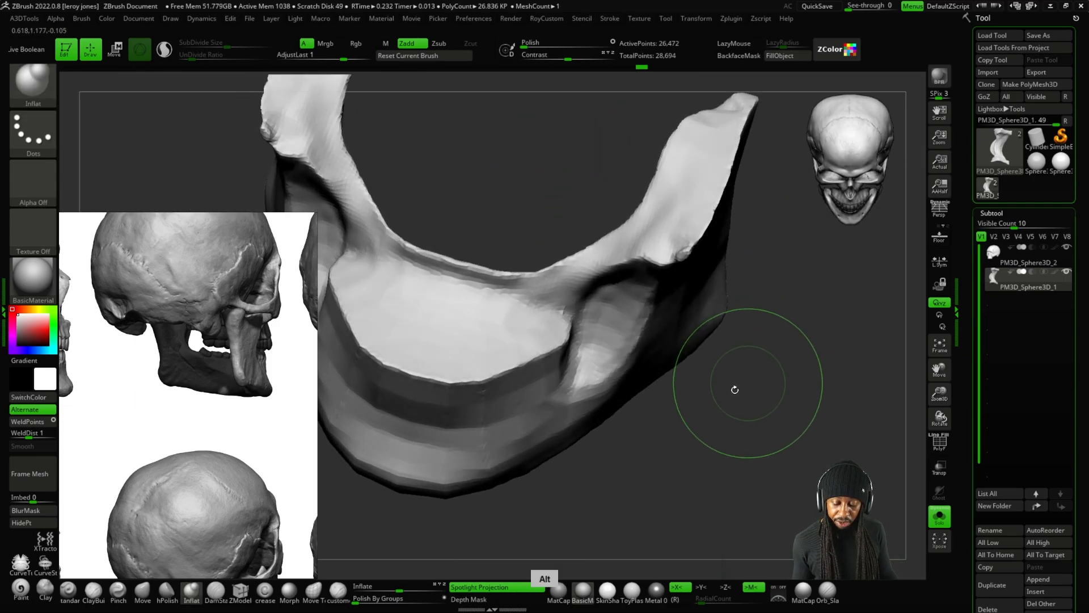
Build up the inner corners where the jaw body's upper rim meets the rami with the ClayBuildup brush.
{"action": "left_click_drag", "start_coordinate": [637, 225], "coordinate": [332, 520], "text": "shift"}
{"action": "key", "text": "b"}
{"action": "key", "text": "c"}
{"action": "key", "text": "b"}
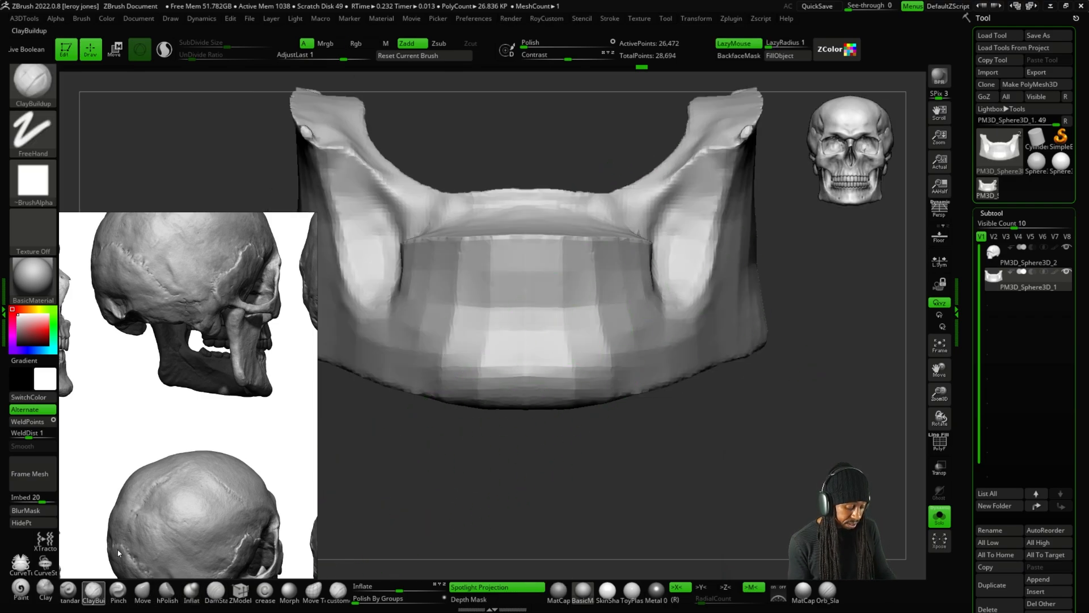
{"action": "mouse_move", "coordinate": [443, 371]}
{"action": "left_mouse_down"}
{"action": "mouse_move", "coordinate": [643, 249]}
{"action": "mouse_move", "coordinate": [626, 237]}
{"action": "mouse_move", "coordinate": [615, 261]}
{"action": "mouse_move", "coordinate": [630, 229]}
{"action": "mouse_move", "coordinate": [785, 204]}
{"action": "mouse_move", "coordinate": [791, 268]}
{"action": "mouse_move", "coordinate": [719, 253]}
{"action": "mouse_move", "coordinate": [639, 518]}
{"action": "left_mouse_up"}
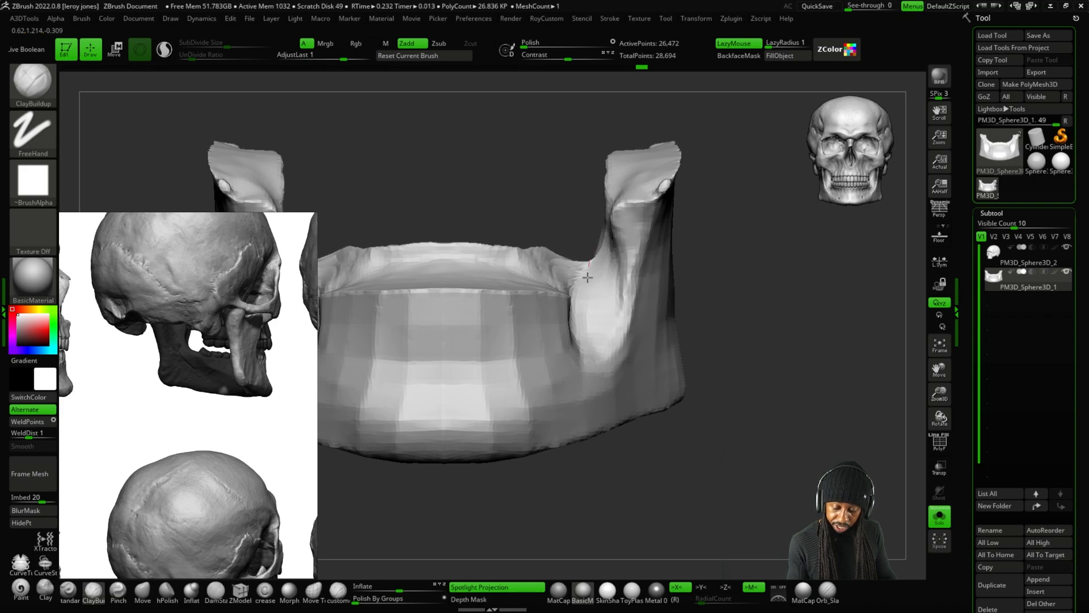
{"action": "left_click_drag", "start_coordinate": [715, 341], "coordinate": [726, 262]}
{"action": "left_click_drag", "start_coordinate": [548, 266], "coordinate": [468, 270], "text": "alt"}
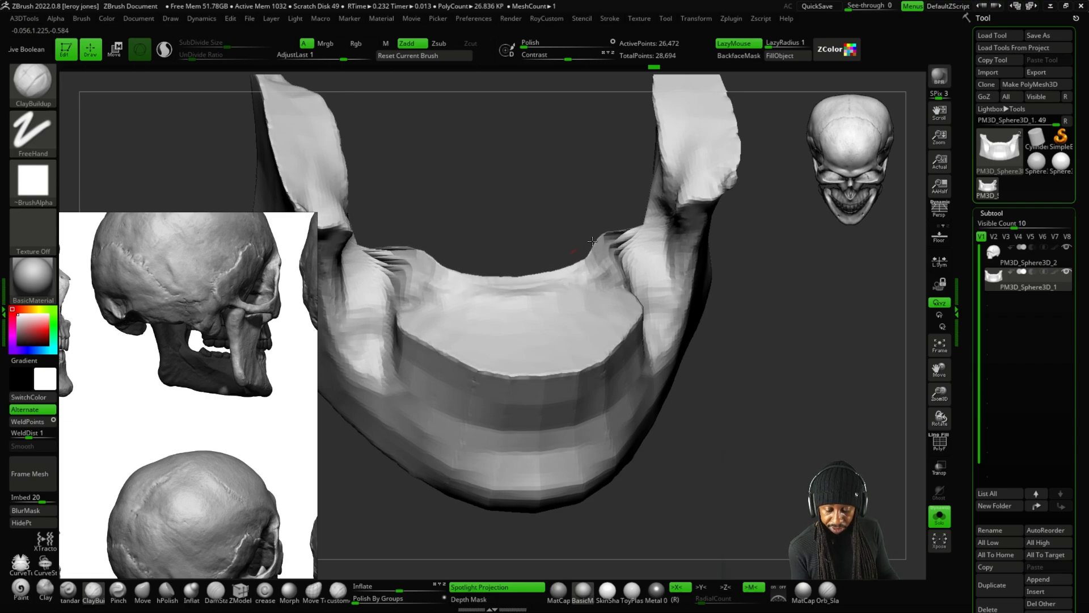
Extend the clay build-up along the rear upper rim between the rami and re-DynaMesh the jaw.
{"action": "mouse_move", "coordinate": [557, 267]}
{"action": "left_mouse_down"}
{"action": "mouse_move", "coordinate": [740, 258]}
{"action": "mouse_move", "coordinate": [680, 255]}
{"action": "left_mouse_up"}
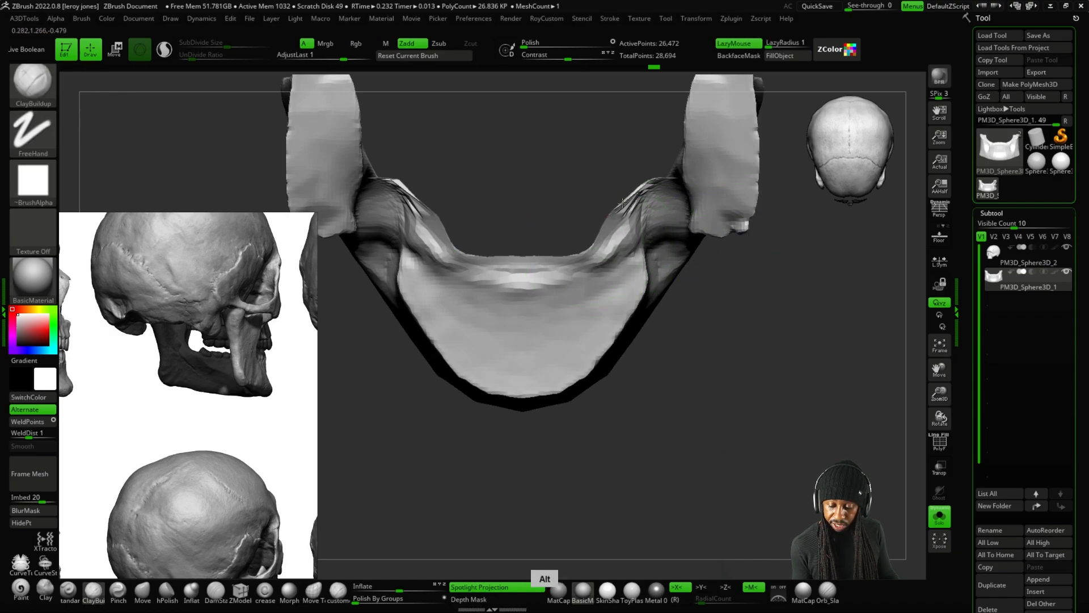
{"action": "left_click_drag", "start_coordinate": [622, 202], "coordinate": [616, 254], "text": "alt"}
{"action": "left_click_drag", "start_coordinate": [729, 269], "coordinate": [777, 264], "text": "shift"}
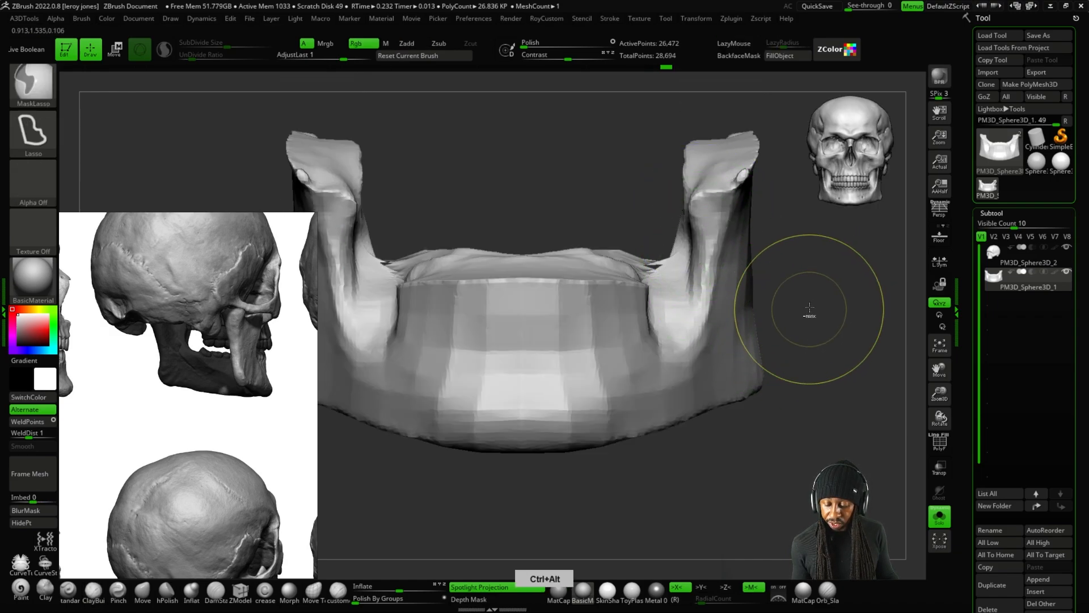
{"action": "mouse_move", "coordinate": [804, 340]}
{"action": "left_mouse_down"}
{"action": "mouse_move", "coordinate": [802, 433]}
{"action": "mouse_move", "coordinate": [722, 389]}
{"action": "mouse_move", "coordinate": [652, 501]}
{"action": "mouse_move", "coordinate": [624, 435]}
{"action": "mouse_move", "coordinate": [499, 428]}
{"action": "left_mouse_up"}
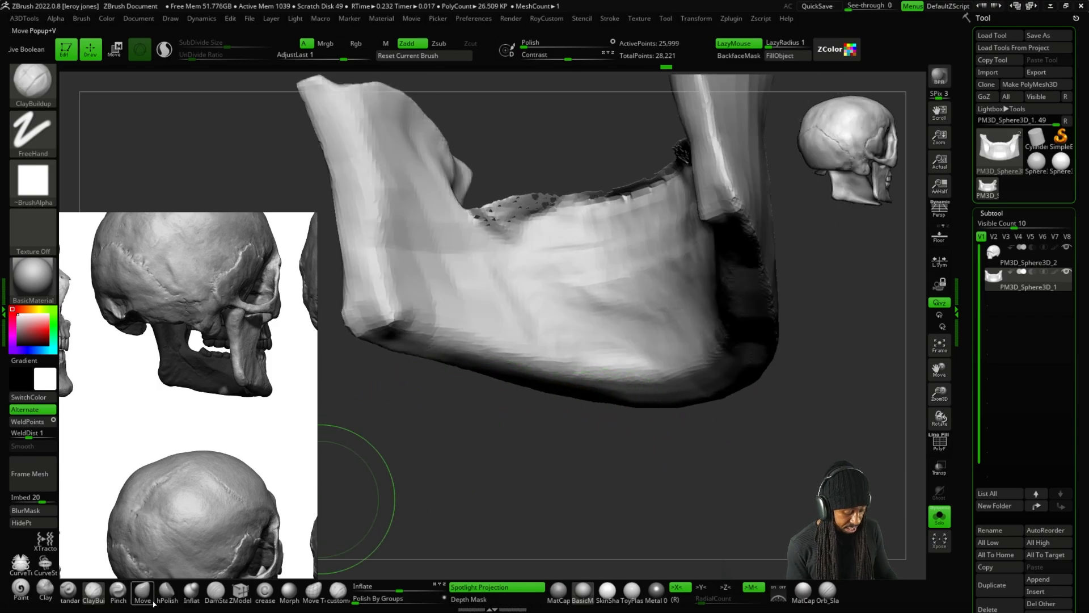
Inflate and smooth the perforated rear upper rim, then re-DynaMesh the jaw to close its holes.
{"action": "left_click", "coordinate": [191, 593]}
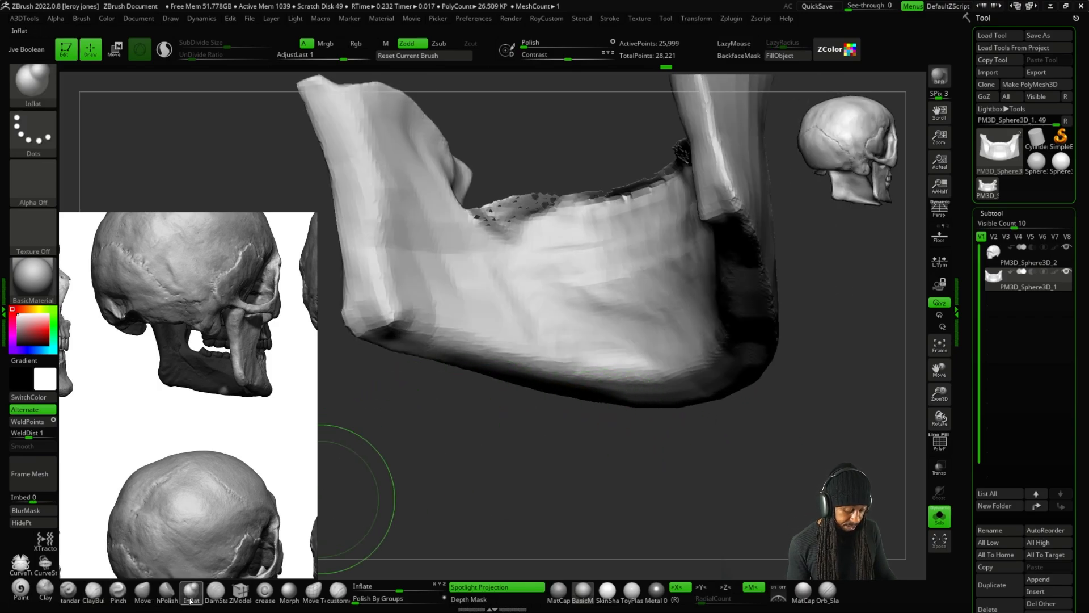
{"action": "left_click_drag", "start_coordinate": [397, 482], "coordinate": [448, 457]}
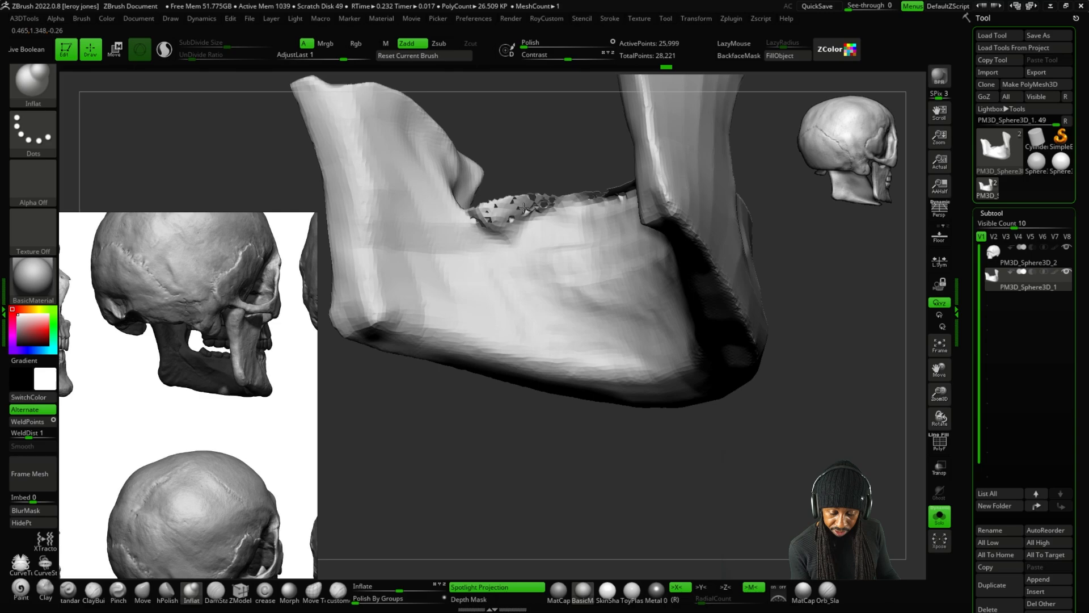
{"action": "left_click_drag", "start_coordinate": [536, 204], "coordinate": [538, 202], "text": "shift"}
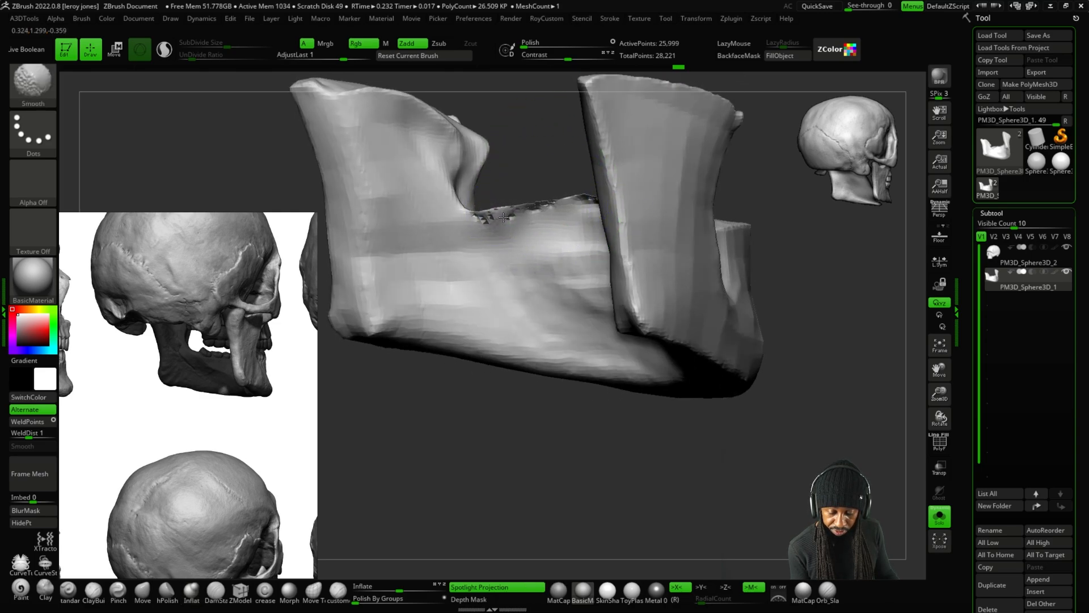
{"action": "right_click_drag", "start_coordinate": [527, 211], "coordinate": [562, 227]}
{"action": "mouse_move", "coordinate": [494, 210]}
{"action": "left_mouse_down"}
{"action": "mouse_move", "coordinate": [522, 211]}
{"action": "mouse_move", "coordinate": [478, 221]}
{"action": "mouse_move", "coordinate": [624, 204]}
{"action": "mouse_move", "coordinate": [547, 207]}
{"action": "left_mouse_up"}
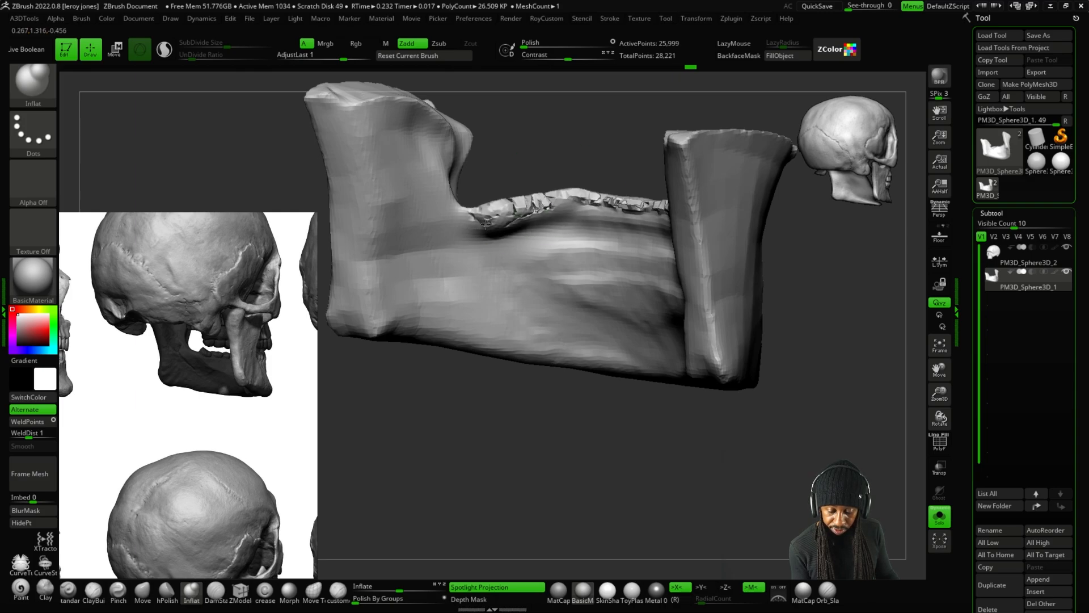
{"action": "mouse_move", "coordinate": [499, 510]}
{"action": "left_mouse_down"}
{"action": "mouse_move", "coordinate": [528, 456]}
{"action": "mouse_move", "coordinate": [604, 432]}
{"action": "left_mouse_up"}
{"action": "left_click_drag", "start_coordinate": [637, 207], "coordinate": [615, 206], "text": "shift"}
{"action": "mouse_move", "coordinate": [575, 448]}
{"action": "left_mouse_down", "text": "ctrl"}
{"action": "mouse_move", "coordinate": [577, 467]}
{"action": "mouse_move", "coordinate": [604, 397]}
{"action": "mouse_move", "coordinate": [495, 499]}
{"action": "mouse_move", "coordinate": [472, 505]}
{"action": "mouse_move", "coordinate": [624, 420]}
{"action": "mouse_move", "coordinate": [763, 377]}
{"action": "left_mouse_up", "text": "ctrl"}
{"action": "left_click_drag", "start_coordinate": [702, 442], "coordinate": [751, 401]}
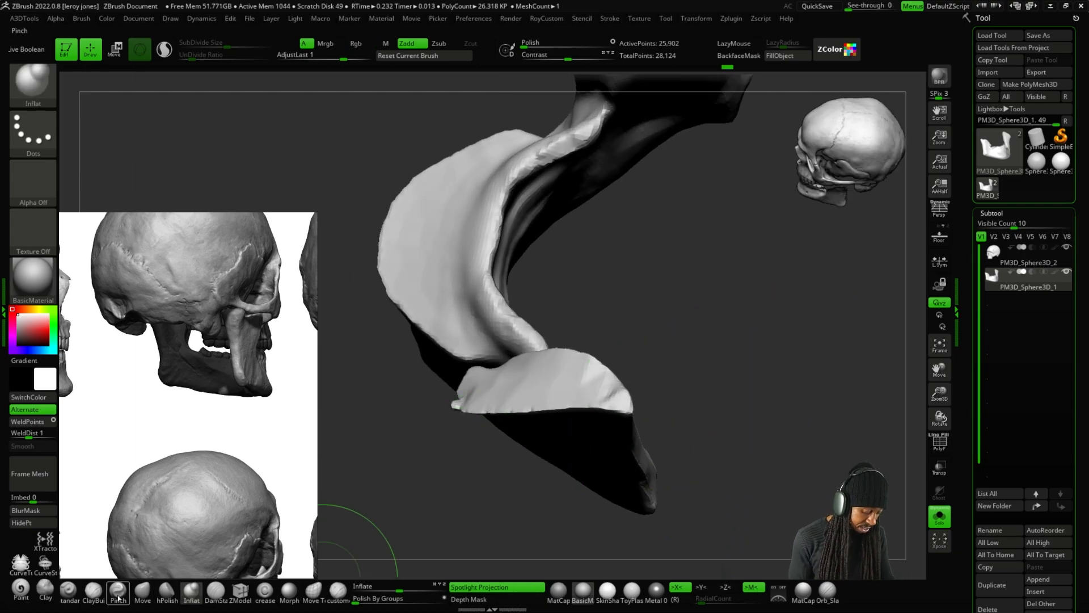
Fill the groove in front of the rear rim and blend the rim into the jaw's upper surface with ClayBuildup.
{"action": "left_click", "coordinate": [93, 590]}
{"action": "left_click_drag", "start_coordinate": [561, 238], "coordinate": [601, 255]}
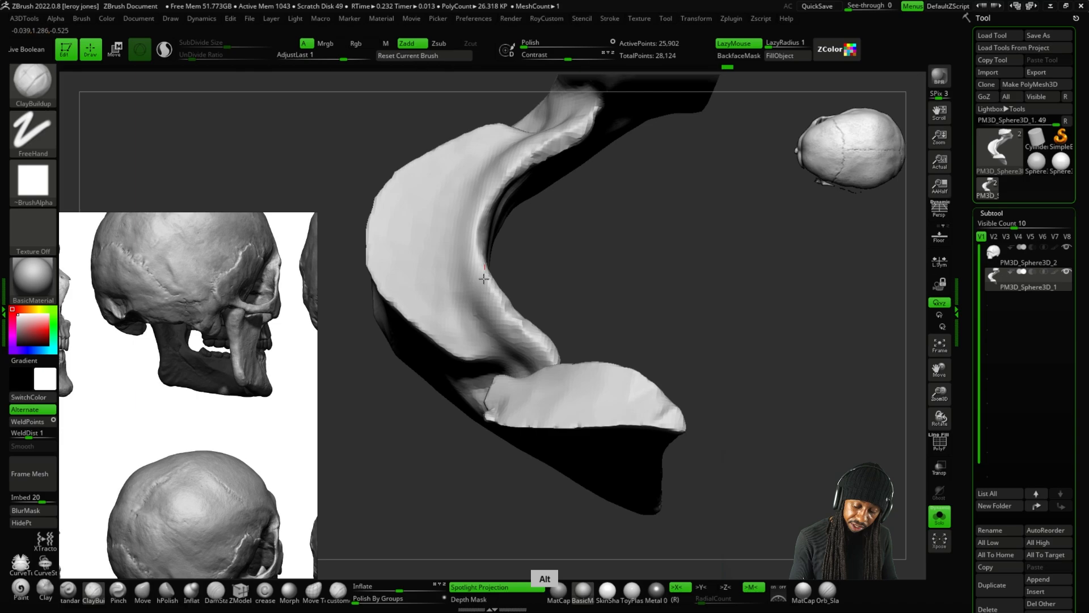
{"action": "mouse_move", "coordinate": [484, 278]}
{"action": "left_mouse_down"}
{"action": "mouse_move", "coordinate": [487, 170]}
{"action": "mouse_move", "coordinate": [499, 318]}
{"action": "mouse_move", "coordinate": [545, 153]}
{"action": "mouse_move", "coordinate": [502, 305]}
{"action": "mouse_move", "coordinate": [491, 290]}
{"action": "left_mouse_up"}
{"action": "mouse_move", "coordinate": [630, 284]}
{"action": "left_mouse_down"}
{"action": "mouse_move", "coordinate": [544, 309]}
{"action": "mouse_move", "coordinate": [590, 318]}
{"action": "left_mouse_up"}
{"action": "mouse_move", "coordinate": [670, 256]}
{"action": "left_mouse_down"}
{"action": "mouse_move", "coordinate": [641, 290]}
{"action": "mouse_move", "coordinate": [596, 291]}
{"action": "left_mouse_up"}
{"action": "left_click_drag", "start_coordinate": [519, 195], "coordinate": [548, 184]}
{"action": "mouse_move", "coordinate": [557, 121]}
{"action": "left_mouse_down", "text": "alt"}
{"action": "mouse_move", "coordinate": [549, 124]}
{"action": "mouse_move", "coordinate": [593, 110]}
{"action": "left_mouse_up", "text": "alt"}
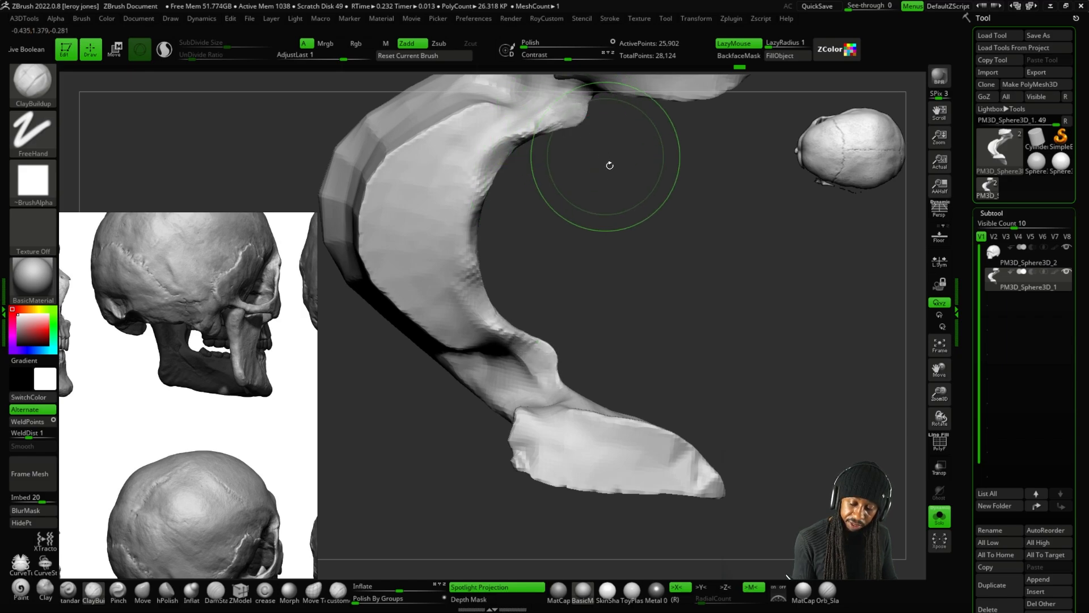
Re-DynaMesh the jaw and smooth the jagged inner edge where the jaw body meets the ramus.
{"action": "mouse_move", "coordinate": [610, 165]}
{"action": "left_mouse_down"}
{"action": "mouse_move", "coordinate": [584, 97]}
{"action": "mouse_move", "coordinate": [584, 182]}
{"action": "mouse_move", "coordinate": [625, 335]}
{"action": "mouse_move", "coordinate": [569, 184]}
{"action": "mouse_move", "coordinate": [559, 199]}
{"action": "left_mouse_up"}
{"action": "mouse_move", "coordinate": [749, 385]}
{"action": "left_mouse_down", "text": "ctrl"}
{"action": "mouse_move", "coordinate": [743, 460]}
{"action": "mouse_move", "coordinate": [736, 349]}
{"action": "left_mouse_up", "text": "ctrl"}
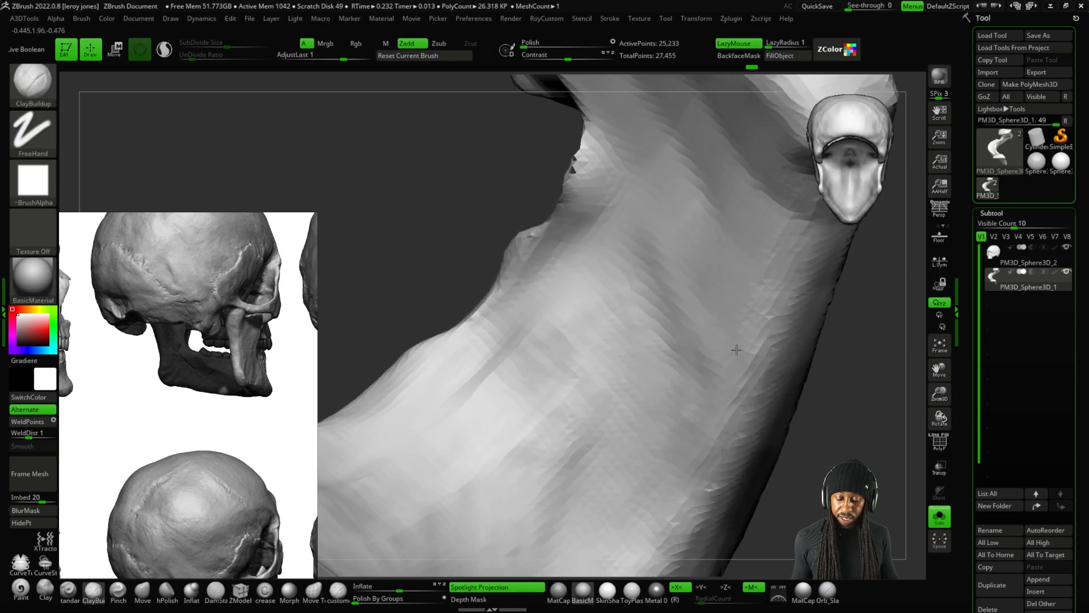
{"action": "key", "text": "shift"}
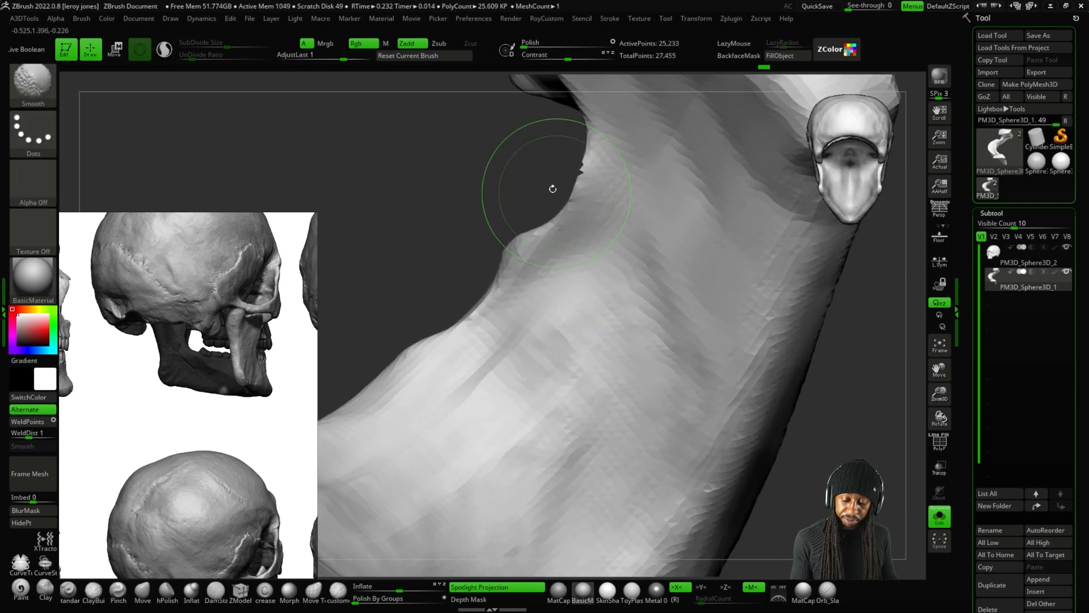
{"action": "left_click_drag", "start_coordinate": [495, 247], "coordinate": [454, 283], "text": "ctrl"}
{"action": "left_click_drag", "start_coordinate": [454, 283], "coordinate": [408, 340]}
{"action": "left_click_drag", "start_coordinate": [573, 182], "coordinate": [566, 187], "text": "shift"}
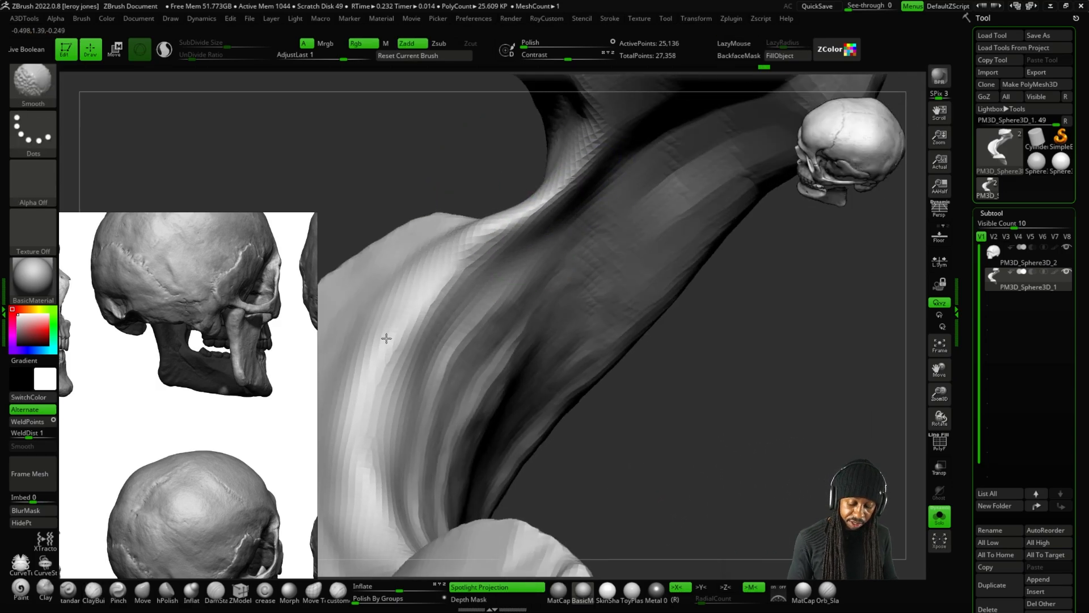
{"action": "left_click_drag", "start_coordinate": [440, 304], "coordinate": [385, 442], "text": "shift"}
Carve back the inner edge of the jaw body's upper rim with ClayBuildup to narrow the rim.
{"action": "key", "text": "f"}
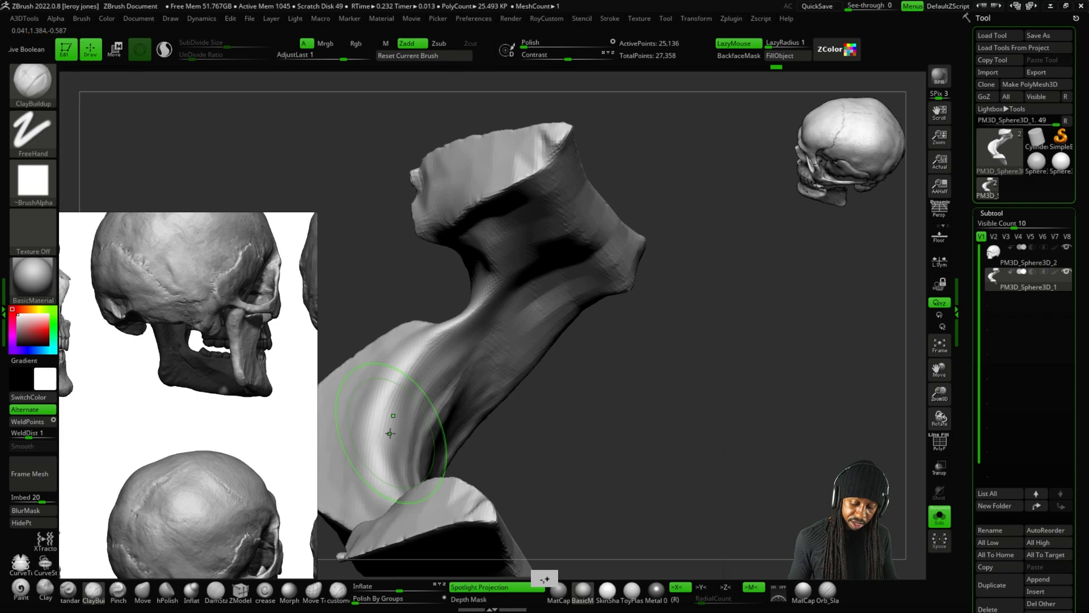
{"action": "mouse_move", "coordinate": [579, 443]}
{"action": "left_mouse_down"}
{"action": "mouse_move", "coordinate": [625, 401]}
{"action": "mouse_move", "coordinate": [624, 275]}
{"action": "mouse_move", "coordinate": [590, 318]}
{"action": "left_mouse_up"}
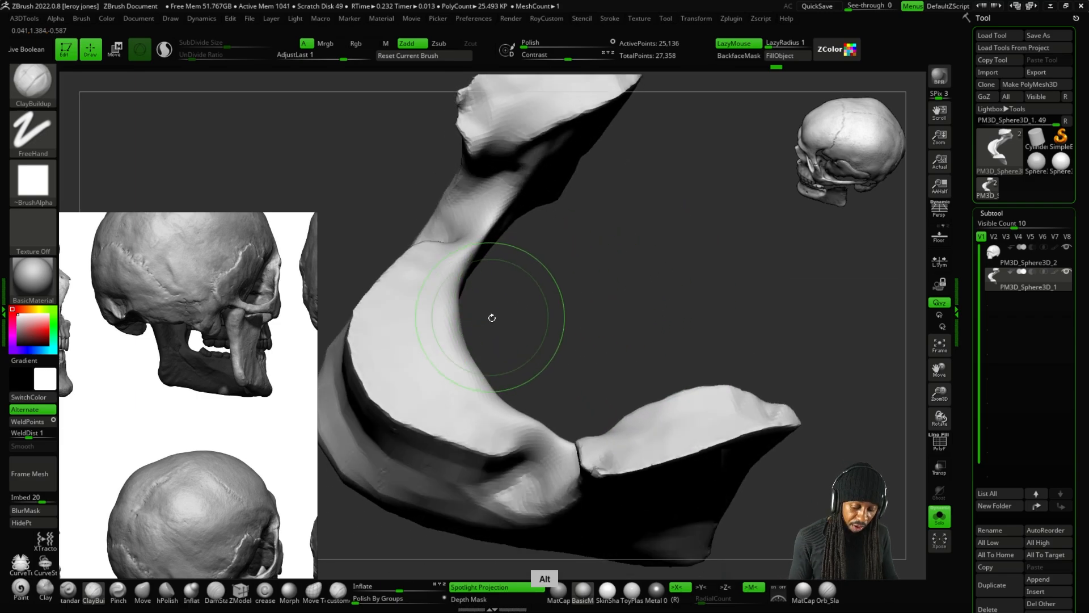
{"action": "left_click_drag", "start_coordinate": [492, 318], "coordinate": [484, 282]}
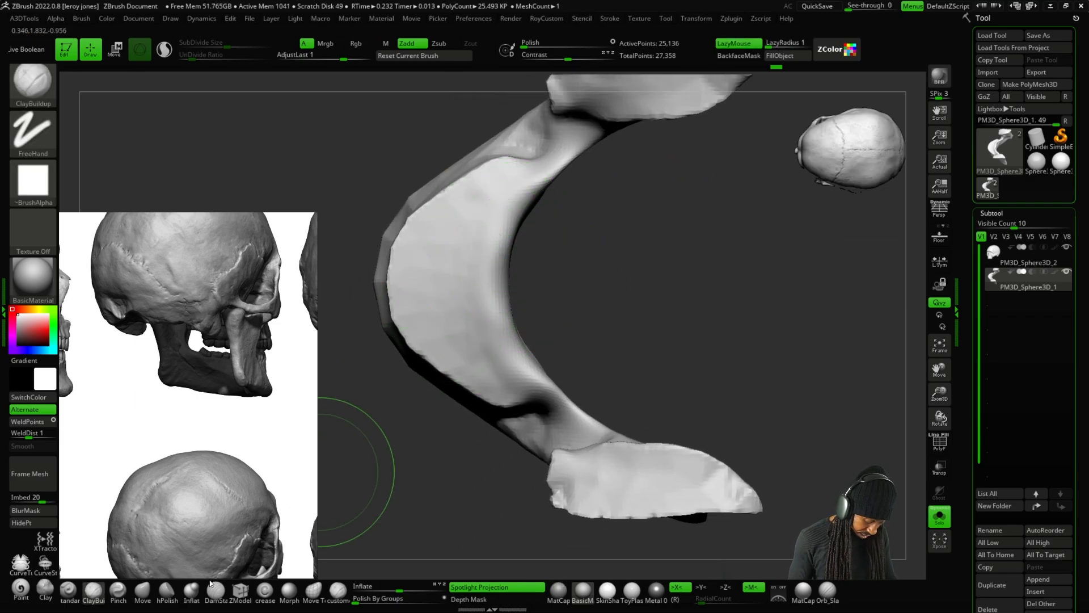
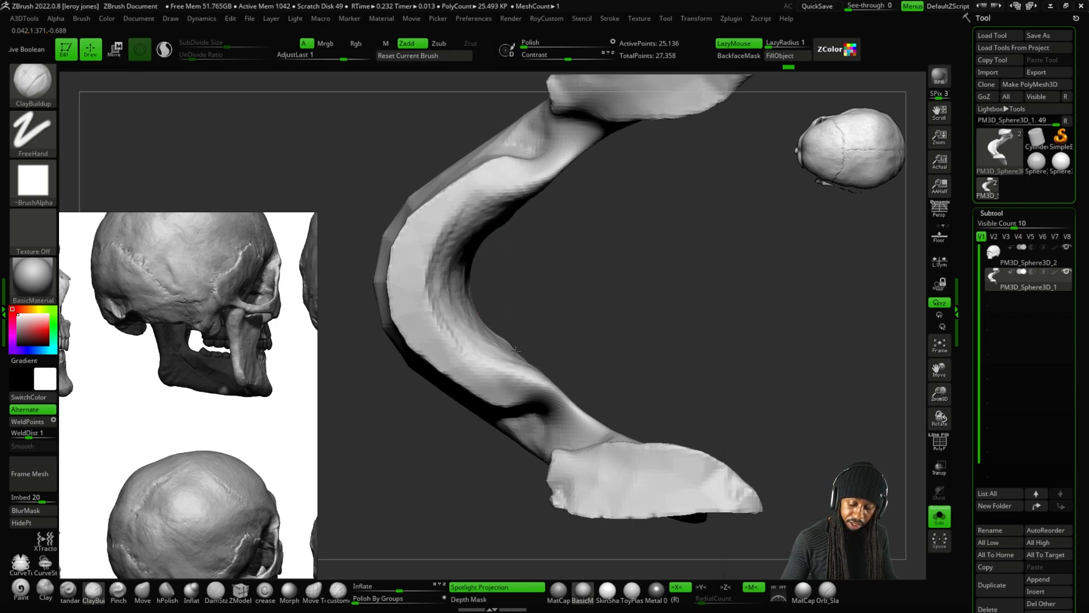
{"action": "left_click_drag", "start_coordinate": [458, 262], "coordinate": [720, 325]}
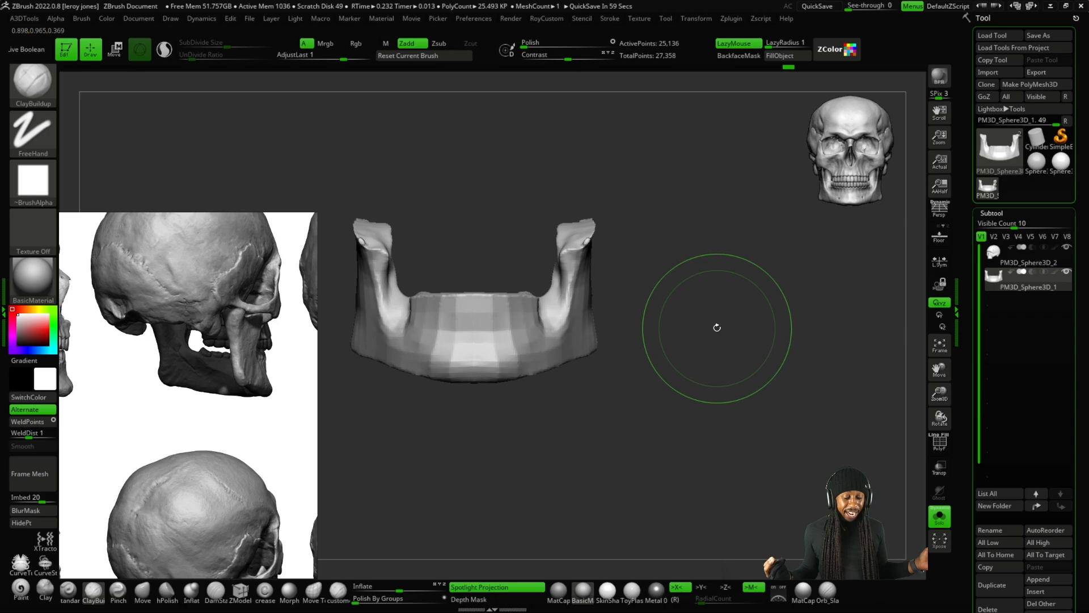
Build up a ridge from the rear upper rim along the inner face of the ramus and smooth it.
{"action": "left_click_drag", "start_coordinate": [717, 327], "coordinate": [589, 316]}
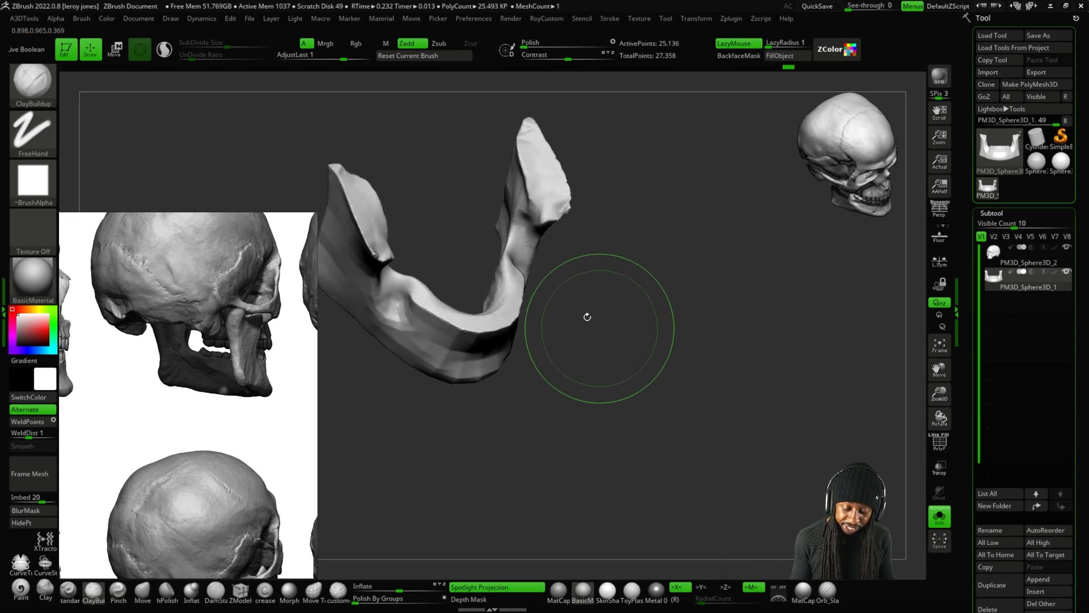
{"action": "left_click_drag", "start_coordinate": [529, 214], "coordinate": [504, 216], "text": "alt"}
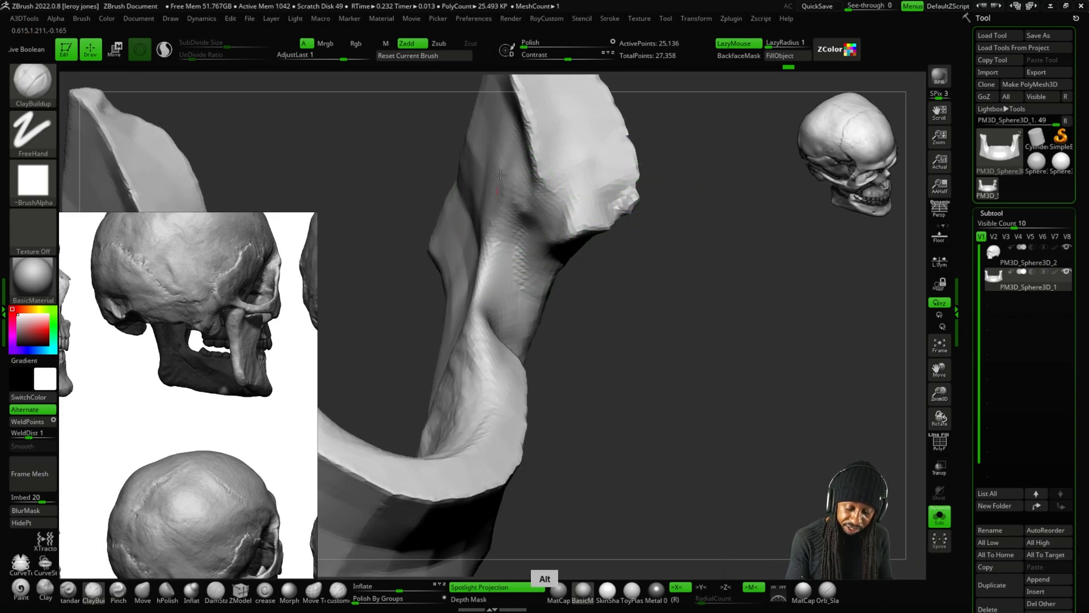
{"action": "left_click_drag", "start_coordinate": [494, 273], "coordinate": [498, 220]}
{"action": "left_click_drag", "start_coordinate": [566, 264], "coordinate": [620, 341]}
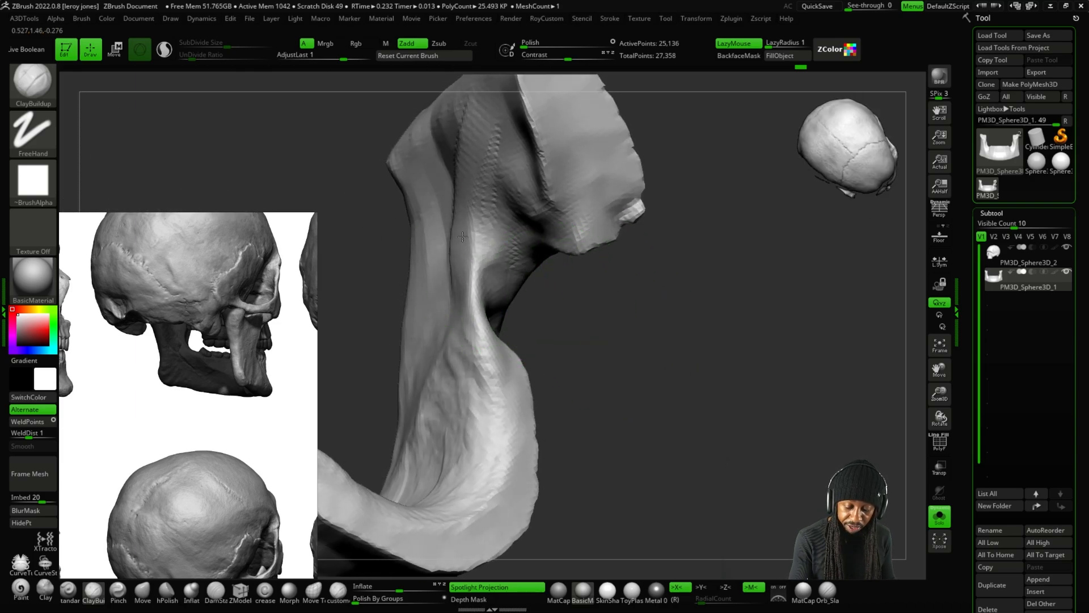
{"action": "left_click_drag", "start_coordinate": [476, 171], "coordinate": [492, 212]}
{"action": "mouse_move", "coordinate": [579, 295]}
{"action": "left_mouse_down"}
{"action": "mouse_move", "coordinate": [545, 218]}
{"action": "mouse_move", "coordinate": [621, 241]}
{"action": "left_mouse_up"}
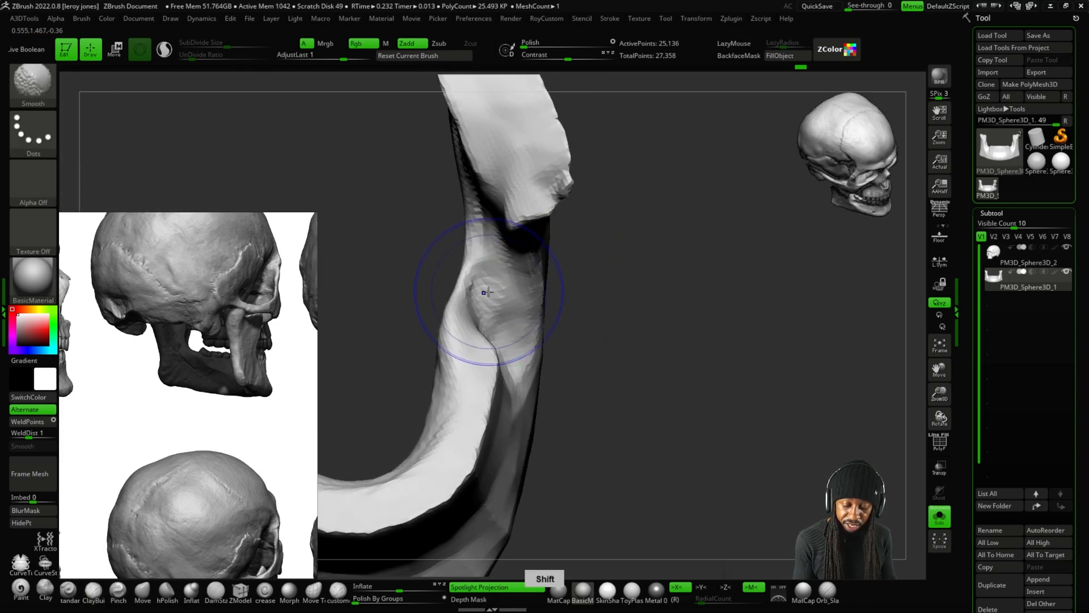
{"action": "left_click_drag", "start_coordinate": [590, 295], "coordinate": [616, 283]}
{"action": "left_click_drag", "start_coordinate": [484, 297], "coordinate": [480, 255], "text": "shift"}
{"action": "left_click_drag", "start_coordinate": [595, 243], "coordinate": [660, 259]}
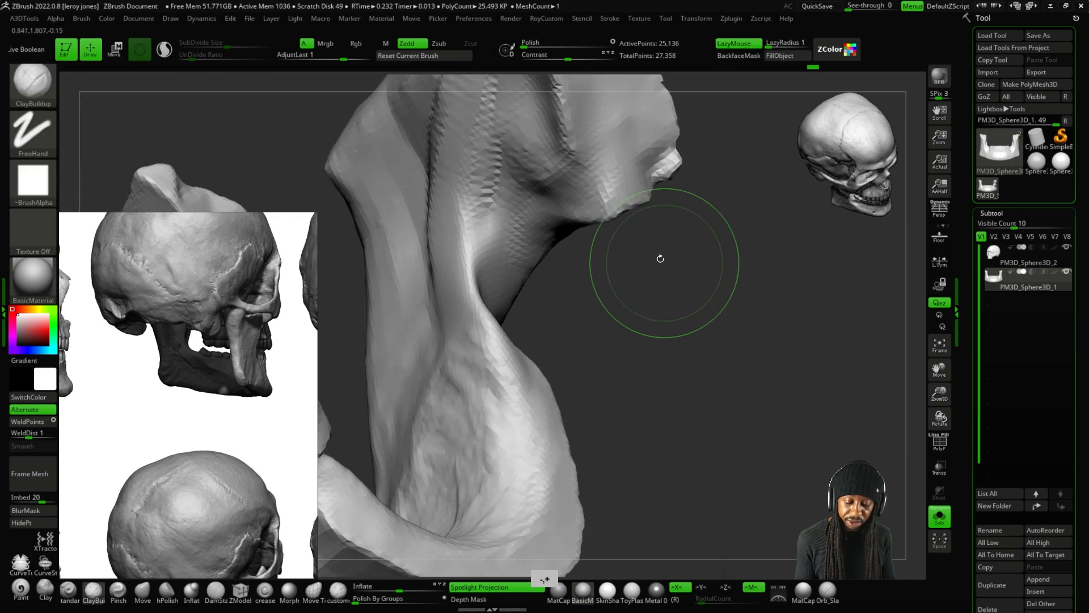
Carve the recess beside the rear end of the upper rim and shape the ramus's front base with ClayBuildup.
{"action": "left_click_drag", "start_coordinate": [659, 368], "coordinate": [614, 236]}
{"action": "left_click_drag", "start_coordinate": [639, 280], "coordinate": [642, 214]}
{"action": "left_click_drag", "start_coordinate": [641, 251], "coordinate": [683, 283], "text": "alt"}
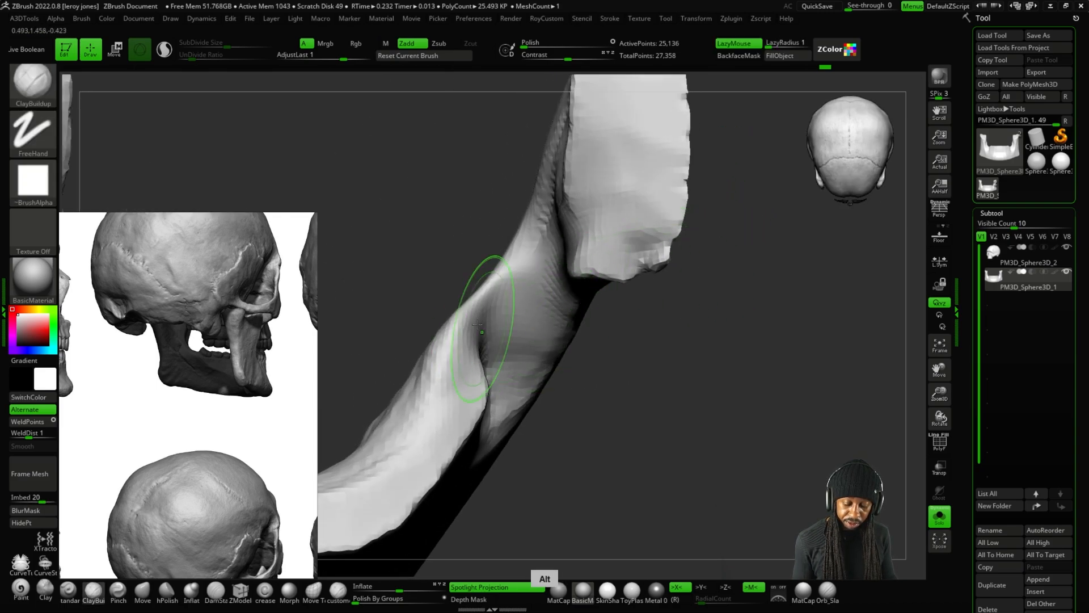
{"action": "left_click_drag", "start_coordinate": [486, 328], "coordinate": [599, 275], "text": "alt"}
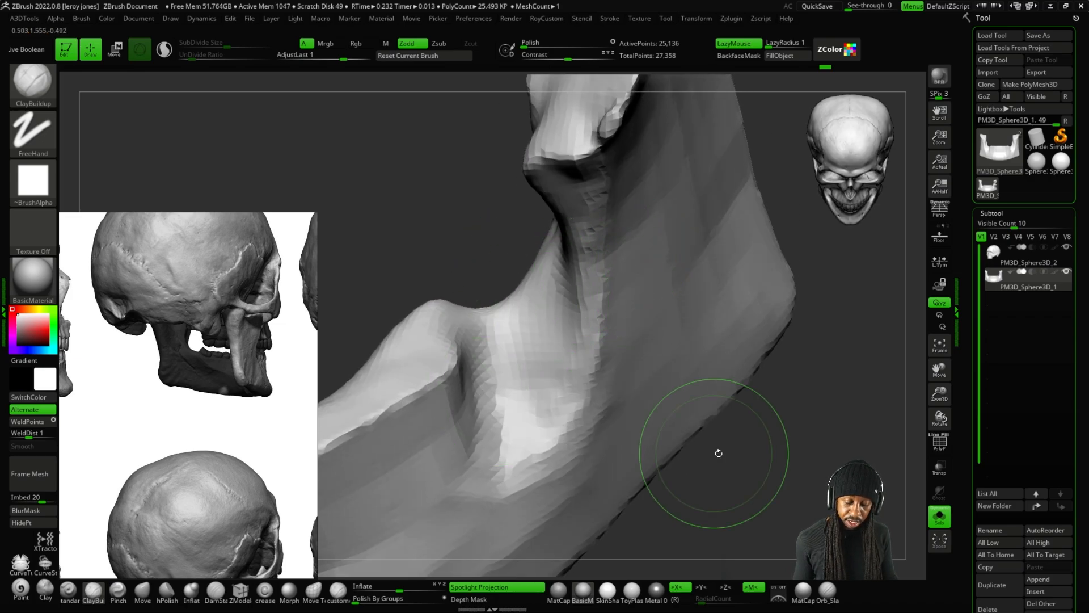
{"action": "left_click_drag", "start_coordinate": [719, 453], "coordinate": [707, 360]}
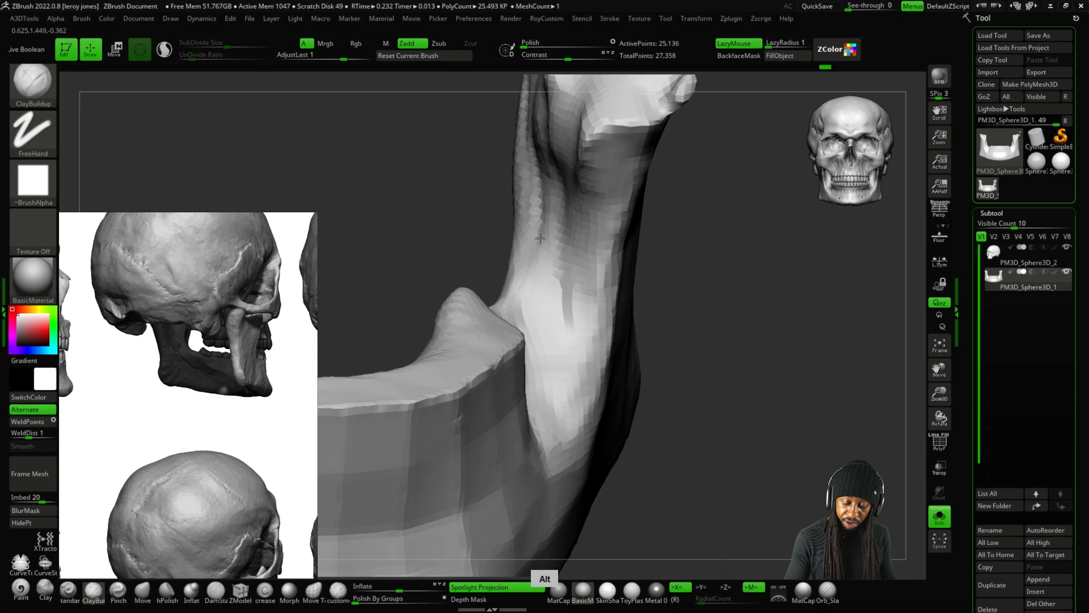
{"action": "left_click_drag", "start_coordinate": [539, 347], "coordinate": [651, 341]}
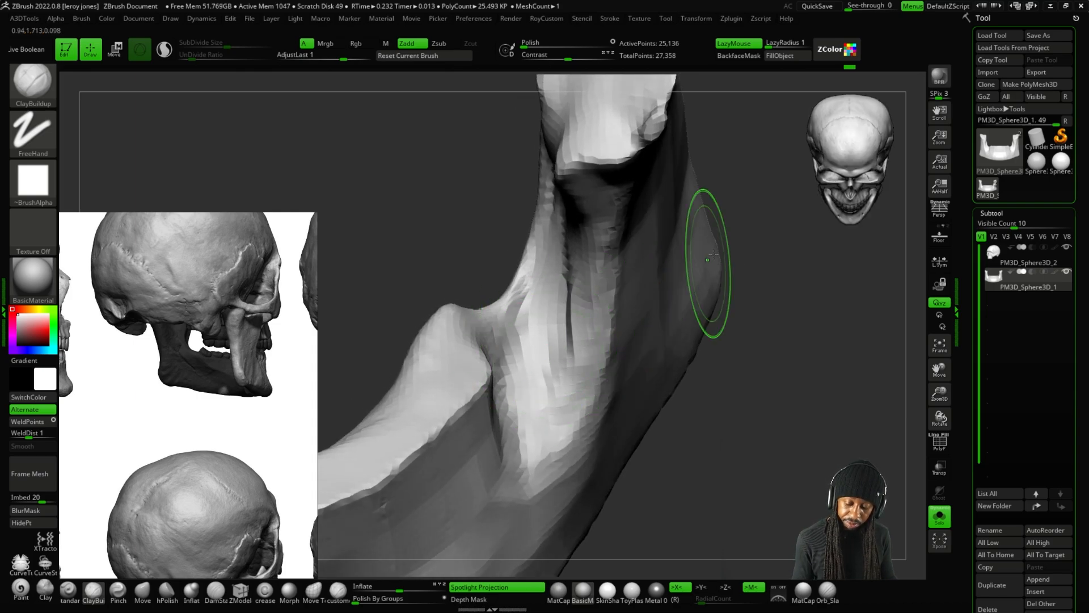
Sculpt a raised ridge up the front edge of the ramus with a groove along its inner side.
{"action": "mouse_move", "coordinate": [707, 259]}
{"action": "left_mouse_down"}
{"action": "mouse_move", "coordinate": [749, 372]}
{"action": "mouse_move", "coordinate": [726, 324]}
{"action": "left_mouse_up"}
{"action": "scroll", "coordinate": [546, 296], "scroll_direction": "down", "scroll_amount": 2}
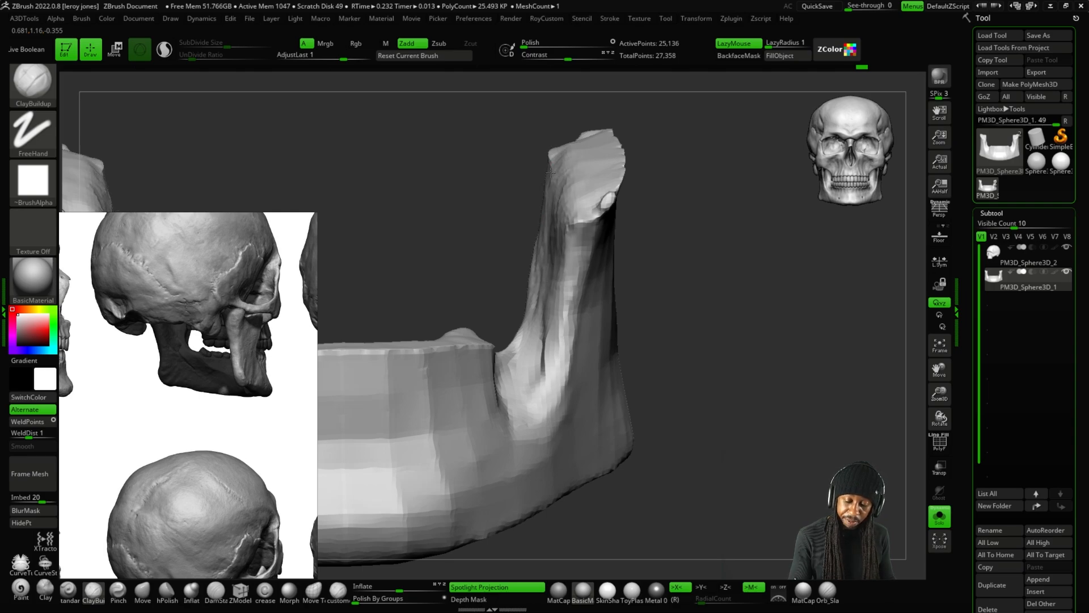
{"action": "left_click_drag", "start_coordinate": [539, 337], "coordinate": [546, 316]}
{"action": "scroll", "coordinate": [602, 286], "scroll_direction": "down", "scroll_amount": 2}
{"action": "left_click_drag", "start_coordinate": [618, 270], "coordinate": [624, 251], "text": "shift"}
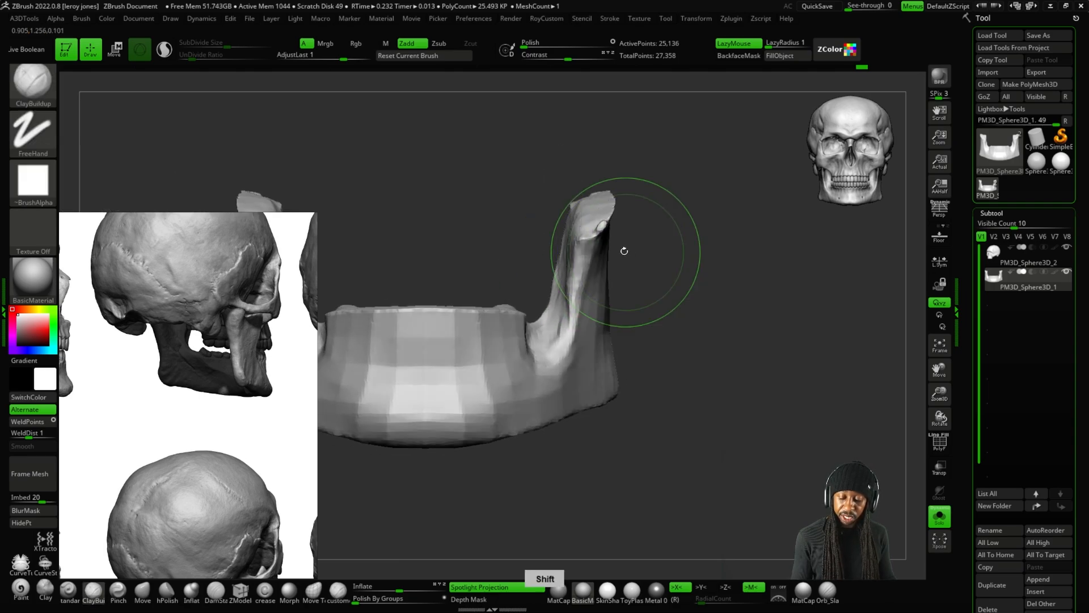
{"action": "scroll", "coordinate": [564, 316], "scroll_direction": "up", "scroll_amount": 2}
{"action": "scroll", "coordinate": [559, 282], "scroll_direction": "up", "scroll_amount": 1}
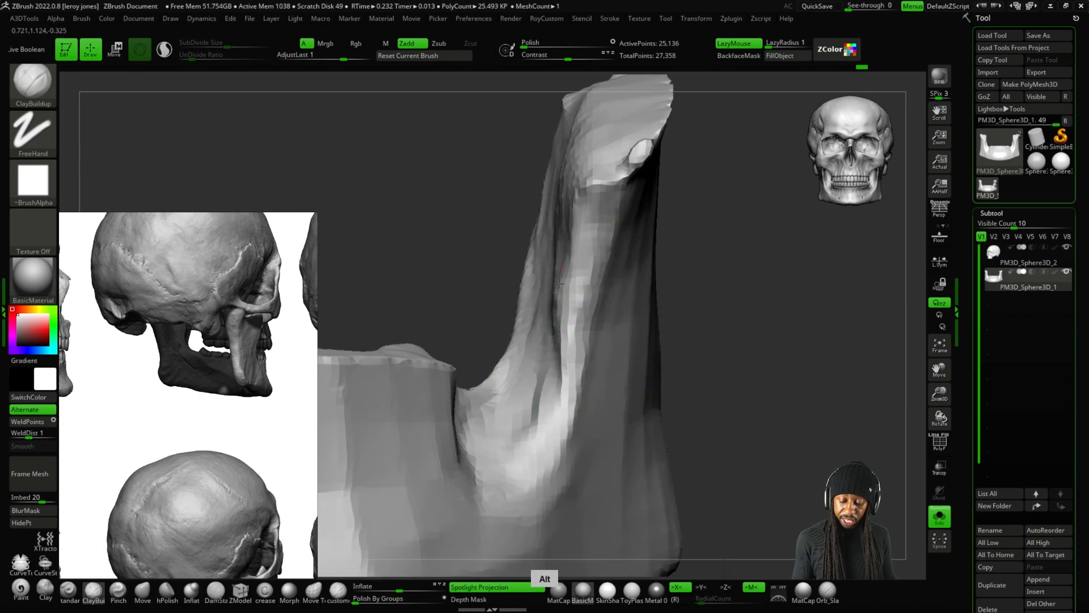
{"action": "scroll", "coordinate": [546, 337], "scroll_direction": "down", "scroll_amount": 2}
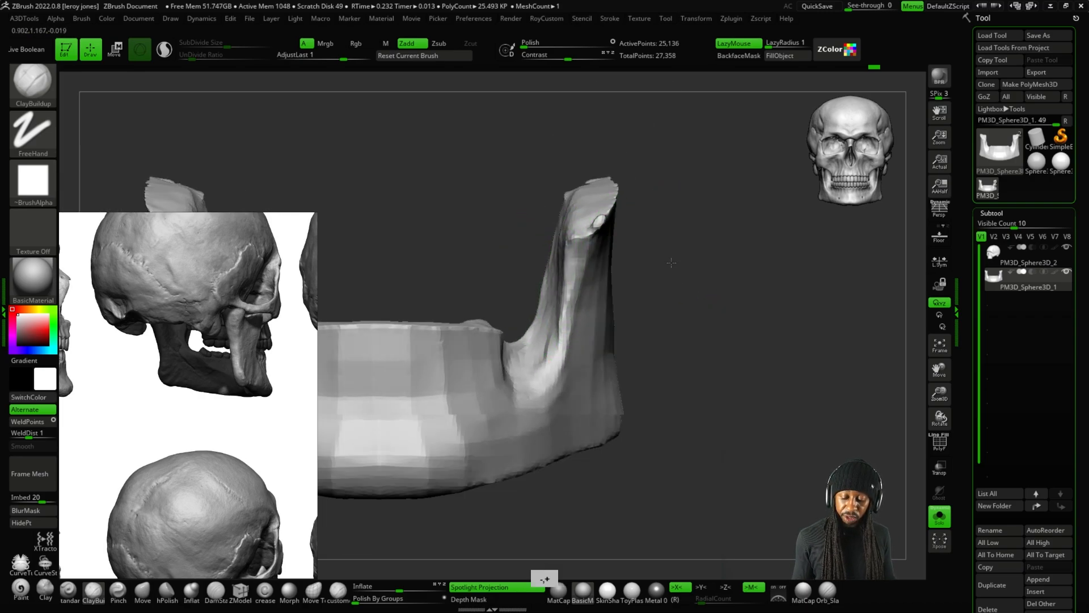
{"action": "left_click_drag", "start_coordinate": [567, 227], "coordinate": [576, 243], "text": "shift"}
Build up a rounded condyle at the rear upper corner of the ramus and smooth it.
{"action": "left_click_drag", "start_coordinate": [657, 196], "coordinate": [593, 335], "text": "shift"}
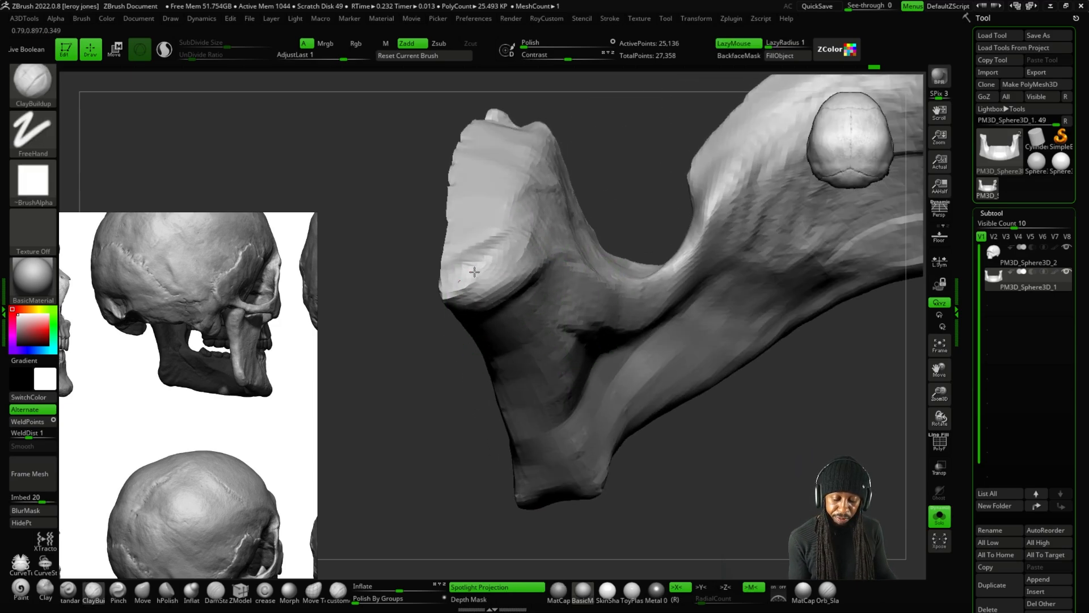
{"action": "key", "text": "shift"}
{"action": "left_click_drag", "start_coordinate": [618, 221], "coordinate": [545, 301]}
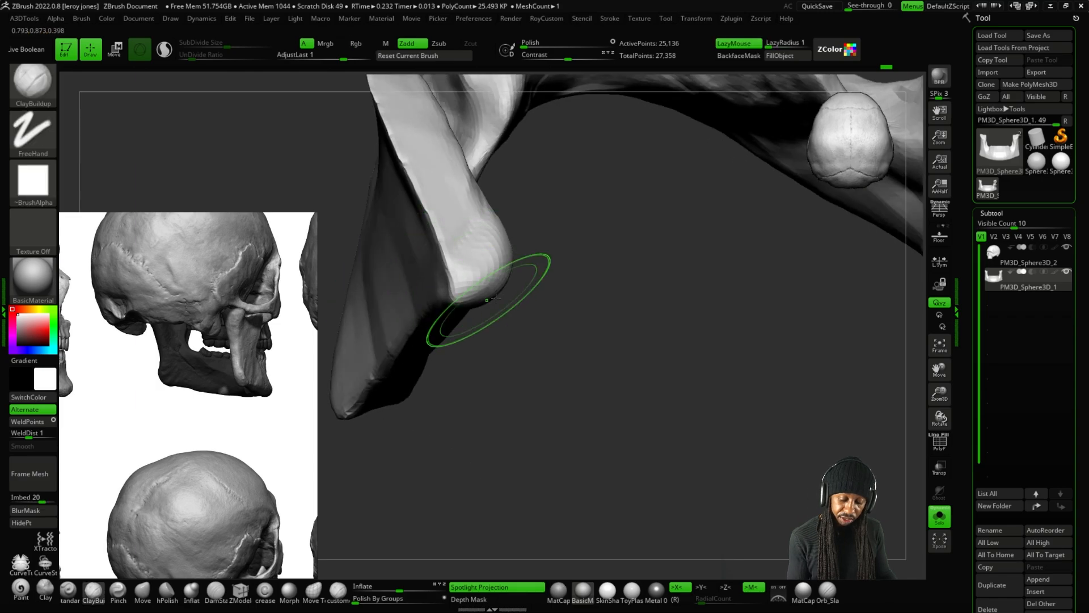
{"action": "key", "text": "shift"}
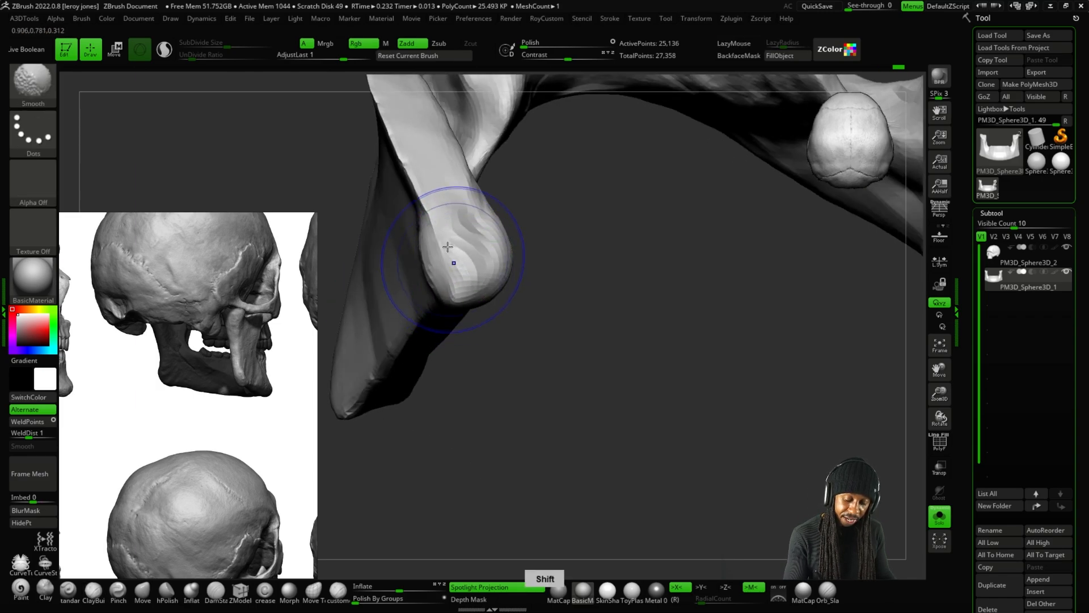
{"action": "mouse_move", "coordinate": [545, 236]}
{"action": "left_mouse_down"}
{"action": "mouse_move", "coordinate": [494, 275]}
{"action": "mouse_move", "coordinate": [524, 291]}
{"action": "left_mouse_up"}
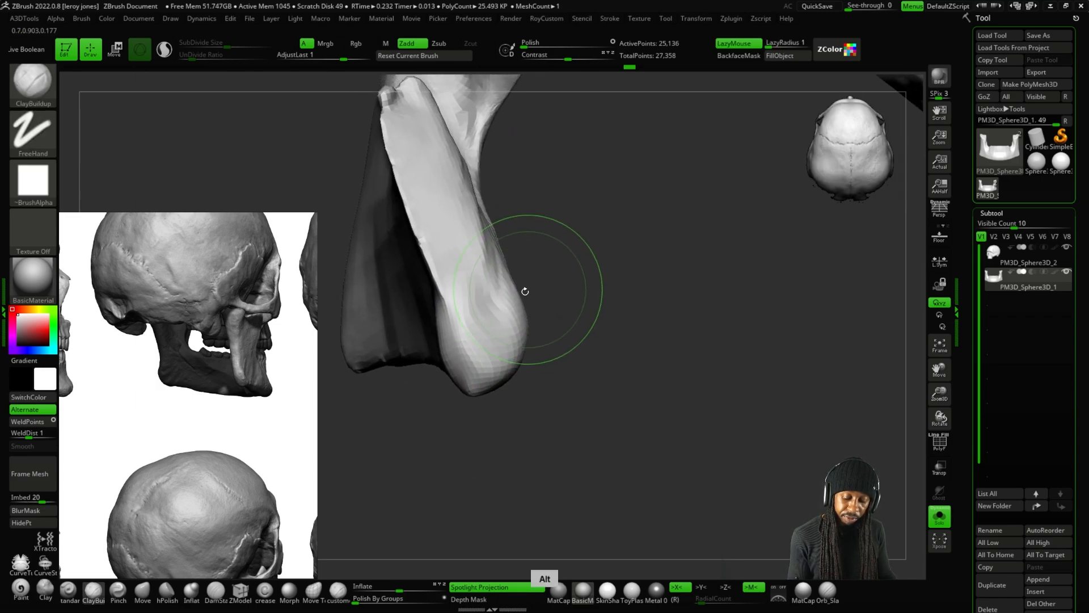
Carve down the condyle's upper surface, fill out its inner side with clay and smooth the result.
{"action": "mouse_move", "coordinate": [474, 321]}
{"action": "left_mouse_down", "text": "alt"}
{"action": "mouse_move", "coordinate": [493, 357]}
{"action": "mouse_move", "coordinate": [464, 366]}
{"action": "left_mouse_up", "text": "alt"}
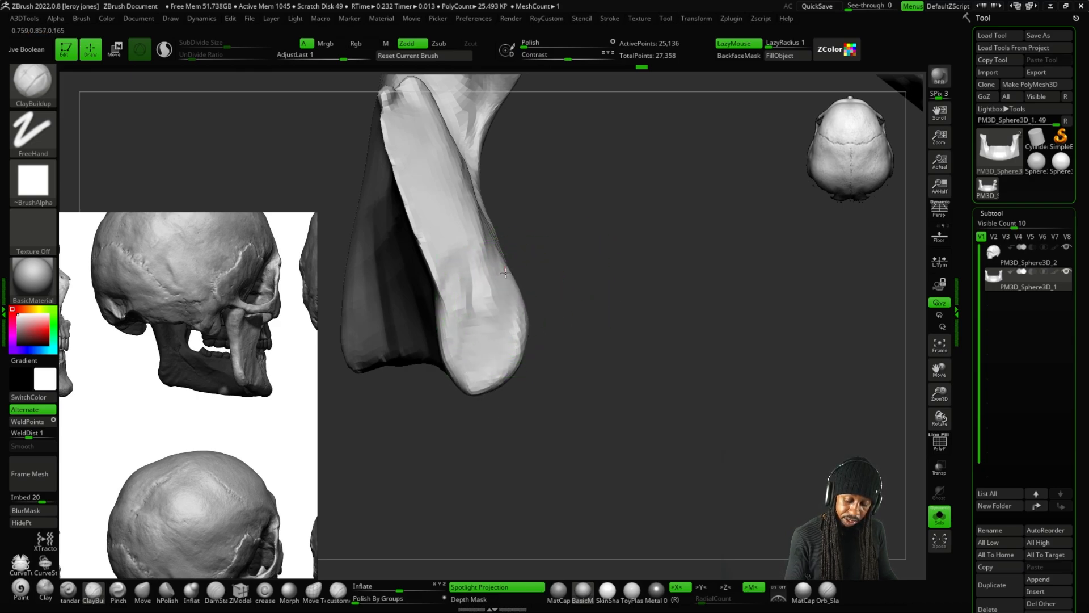
{"action": "left_click_drag", "start_coordinate": [505, 273], "coordinate": [507, 357]}
{"action": "left_click_drag", "start_coordinate": [492, 307], "coordinate": [490, 369], "text": "shift"}
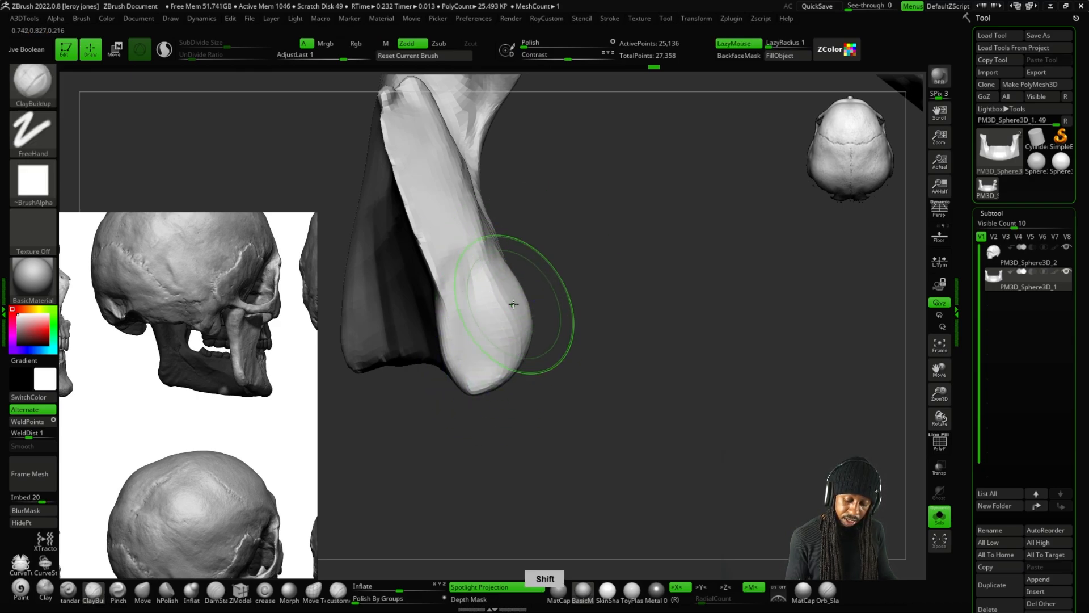
{"action": "left_click_drag", "start_coordinate": [557, 295], "coordinate": [552, 249]}
{"action": "left_click_drag", "start_coordinate": [515, 318], "coordinate": [510, 349], "text": "shift"}
Refine and smooth the outer side of the condyle, checking the ramus in side profile.
{"action": "mouse_move", "coordinate": [440, 439]}
{"action": "left_mouse_down"}
{"action": "mouse_move", "coordinate": [450, 400]}
{"action": "mouse_move", "coordinate": [482, 372]}
{"action": "mouse_move", "coordinate": [595, 292]}
{"action": "mouse_move", "coordinate": [699, 250]}
{"action": "left_mouse_up"}
{"action": "left_click_drag", "start_coordinate": [639, 285], "coordinate": [681, 297]}
{"action": "left_click_drag", "start_coordinate": [676, 260], "coordinate": [641, 301], "text": "alt"}
{"action": "mouse_move", "coordinate": [599, 267]}
{"action": "left_mouse_down", "text": "shift"}
{"action": "mouse_move", "coordinate": [578, 307]}
{"action": "mouse_move", "coordinate": [584, 321]}
{"action": "mouse_move", "coordinate": [602, 298]}
{"action": "left_mouse_up", "text": "shift"}
{"action": "left_click_drag", "start_coordinate": [780, 352], "coordinate": [783, 323], "text": "alt"}
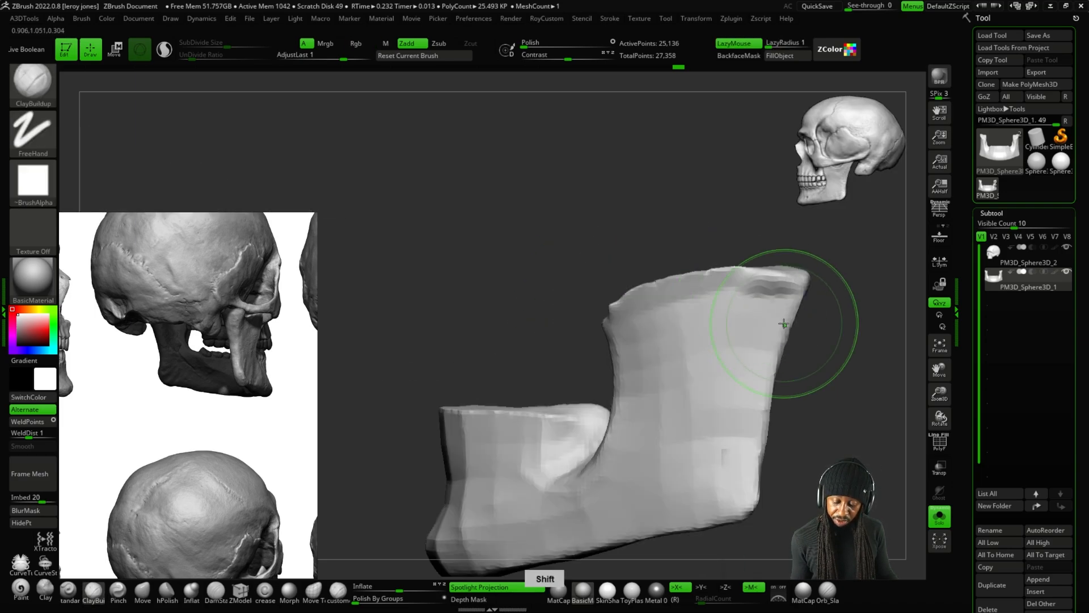
{"action": "left_click_drag", "start_coordinate": [807, 408], "coordinate": [713, 362], "text": "alt"}
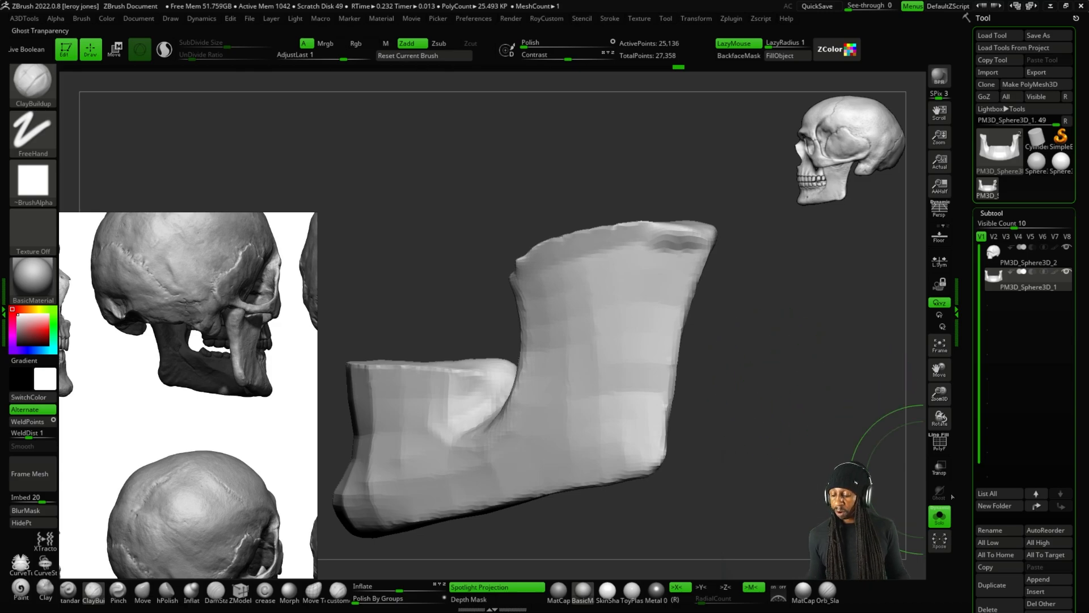
Show the side-profile skull reference, match the jaw's view to it and draw a curved notch guide across the ramus's upper edge.
{"action": "key", "text": "ctrl+F1"}
{"action": "key", "text": "ctrl+F1"}
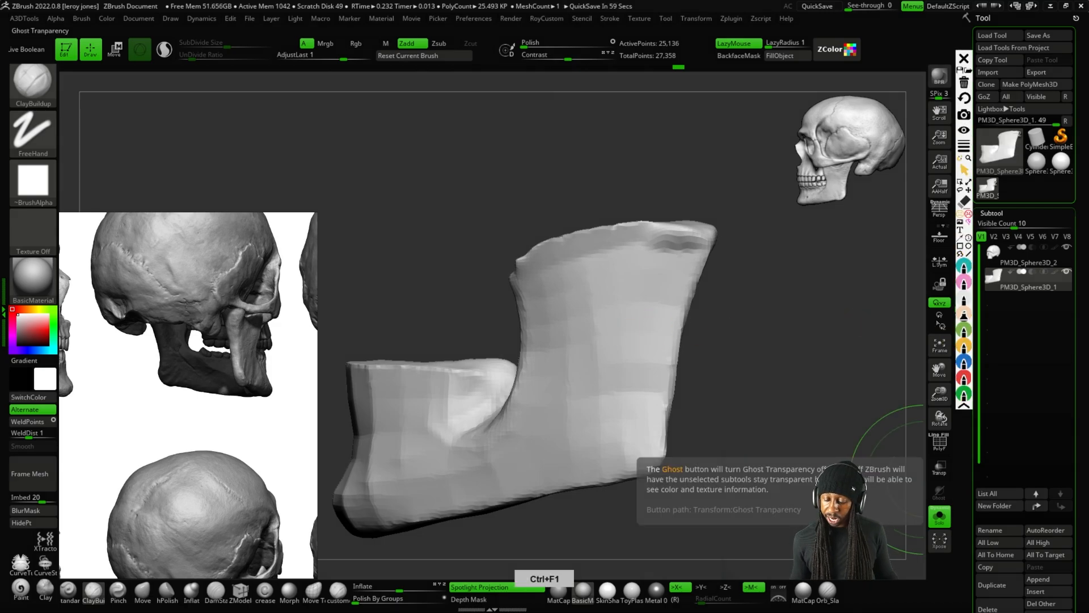
{"action": "key", "text": "ctrl+F1"}
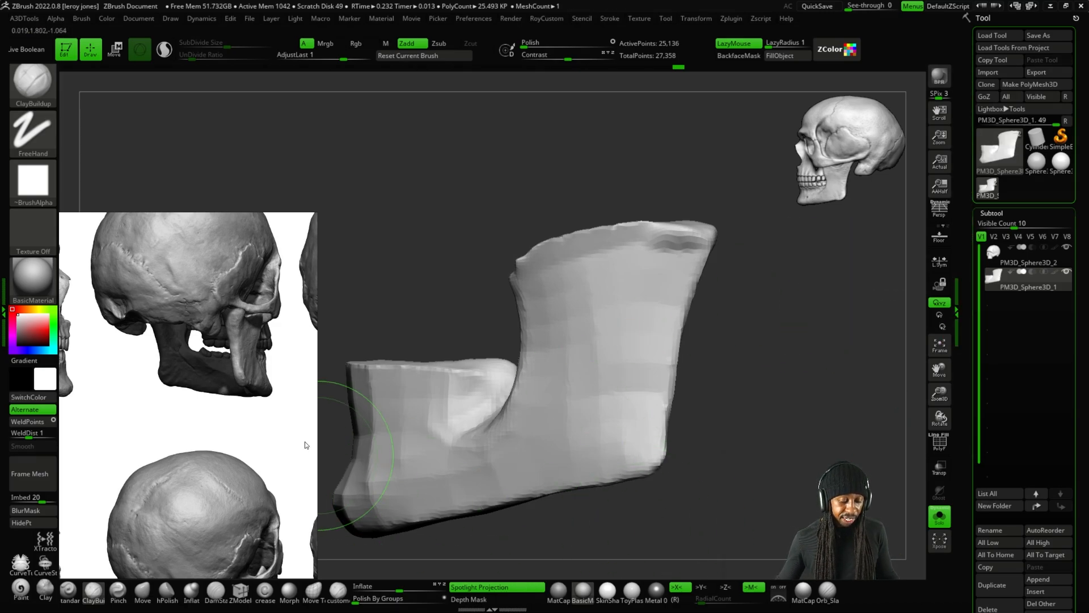
{"action": "scroll", "coordinate": [134, 401], "scroll_direction": "down", "scroll_amount": 5}
{"action": "scroll", "coordinate": [185, 346], "scroll_direction": "up", "scroll_amount": 8}
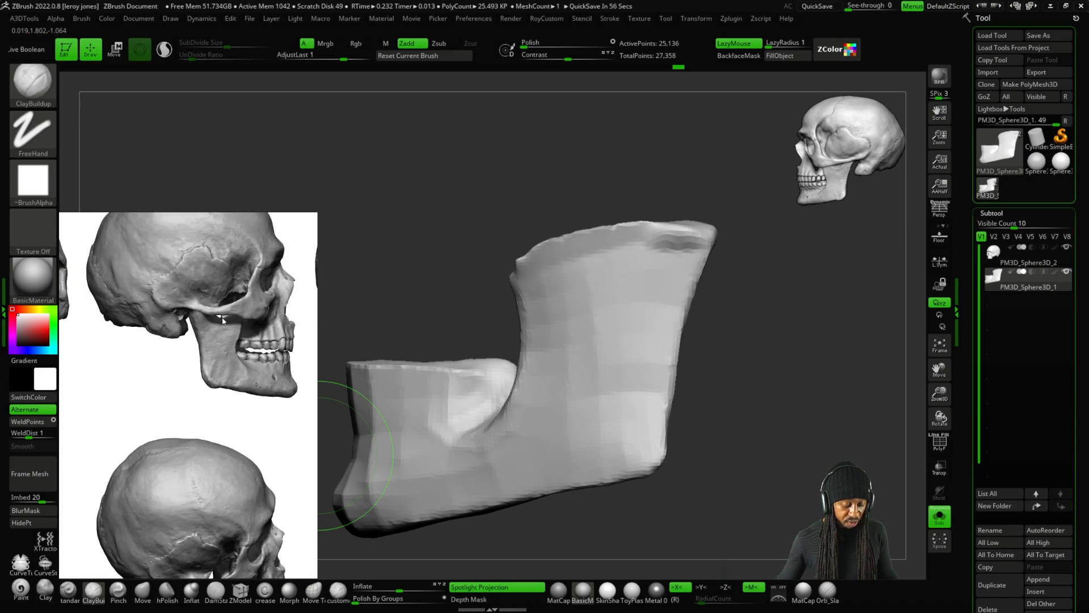
{"action": "left_click_drag", "start_coordinate": [845, 394], "coordinate": [747, 340]}
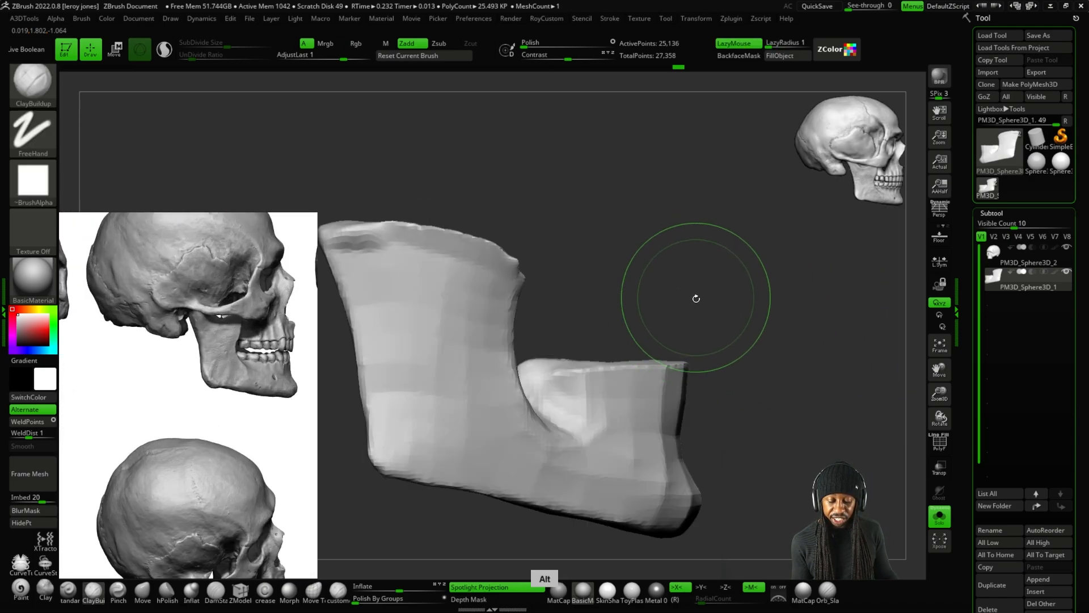
{"action": "left_click_drag", "start_coordinate": [695, 296], "coordinate": [783, 315], "text": "alt"}
{"action": "key", "text": "ctrl+F1"}
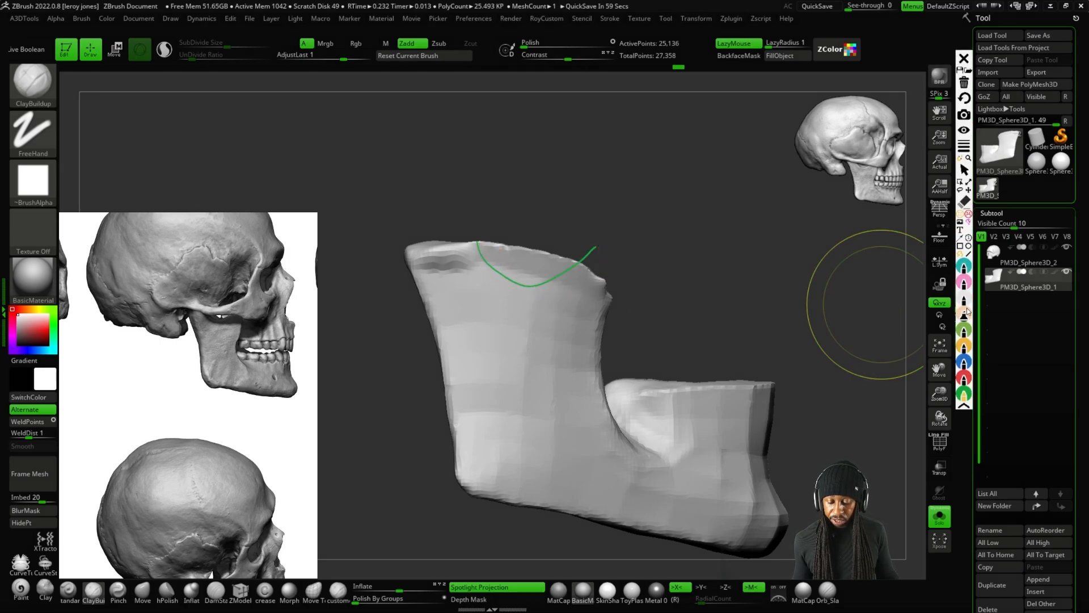
{"action": "key", "text": "ctrl+F1"}
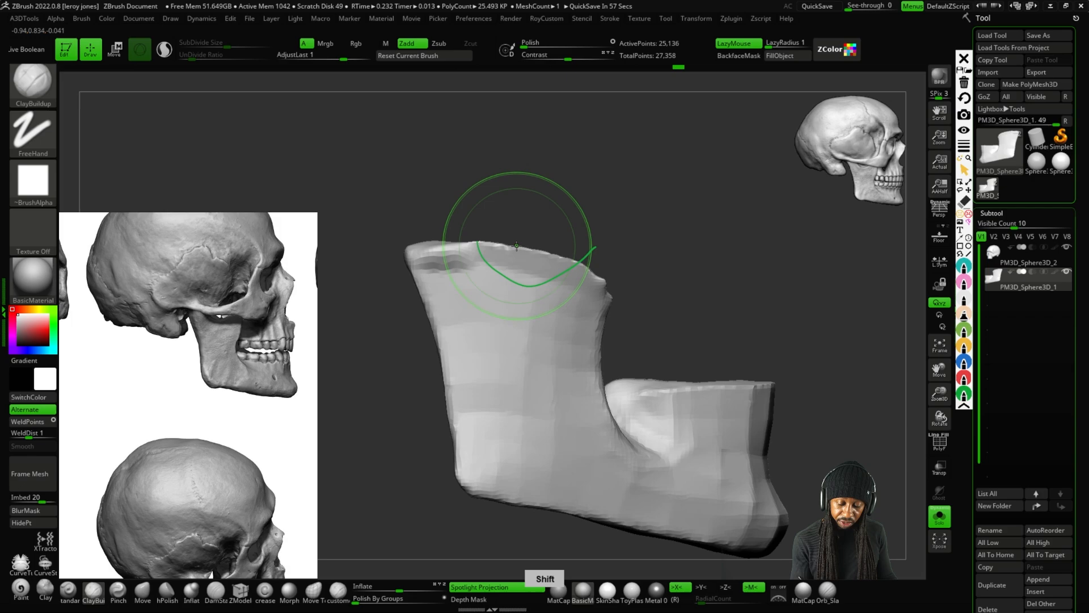
Carve a curved notch into the ramus's upper edge along the drawn guide and clear the guide.
{"action": "key", "text": "alt"}
{"action": "mouse_move", "coordinate": [521, 239]}
{"action": "left_mouse_down", "text": "alt"}
{"action": "mouse_move", "coordinate": [542, 266]}
{"action": "mouse_move", "coordinate": [535, 282]}
{"action": "left_mouse_up", "text": "alt"}
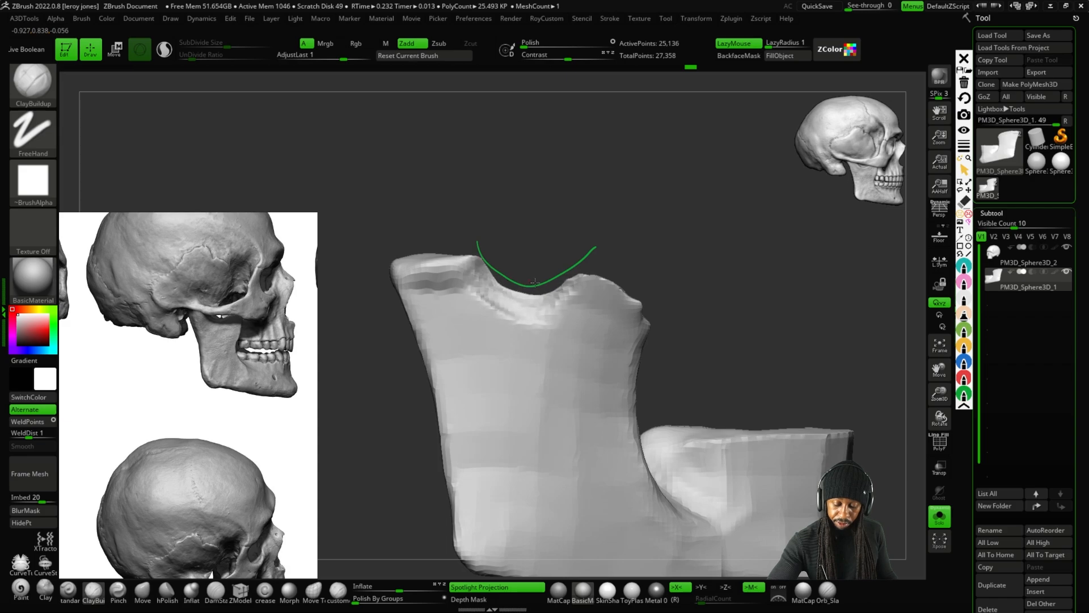
{"action": "mouse_move", "coordinate": [646, 249]}
{"action": "left_mouse_down", "text": "alt"}
{"action": "mouse_move", "coordinate": [656, 239]}
{"action": "mouse_move", "coordinate": [662, 258]}
{"action": "mouse_move", "coordinate": [782, 324]}
{"action": "left_mouse_up", "text": "alt"}
{"action": "key", "text": "ctrl+F1"}
{"action": "key", "text": "ctrl+F1"}
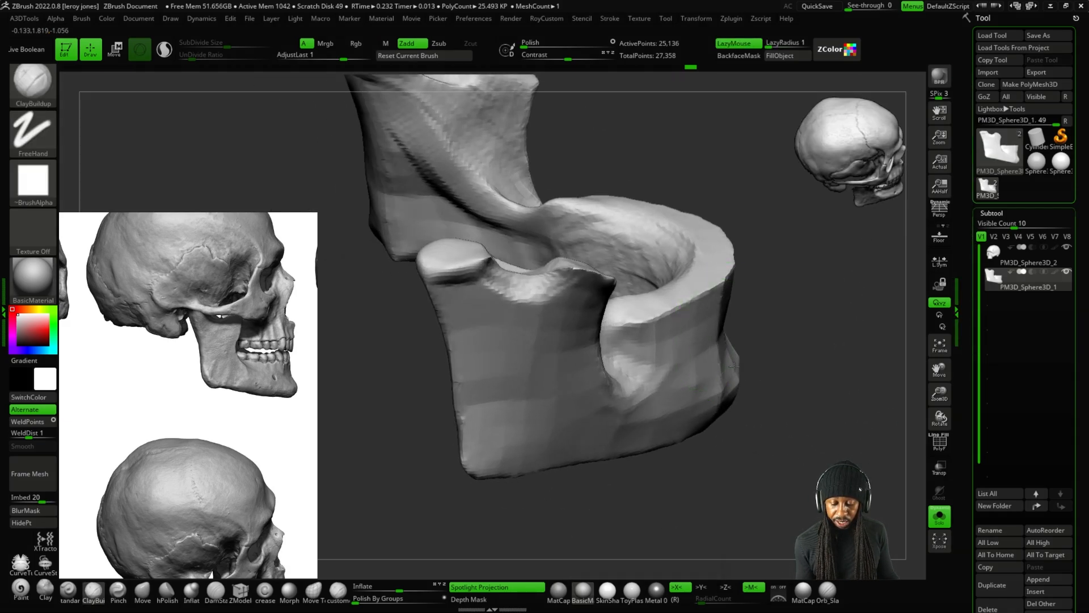
Smooth the carved surface of the notch between the condyle and the front tip, and remesh the jaw with DynaMesh.
{"action": "left_click_drag", "start_coordinate": [807, 359], "coordinate": [548, 260], "text": "shift"}
{"action": "mouse_move", "coordinate": [580, 105]}
{"action": "left_mouse_down"}
{"action": "mouse_move", "coordinate": [554, 223]}
{"action": "mouse_move", "coordinate": [722, 470]}
{"action": "mouse_move", "coordinate": [583, 228]}
{"action": "mouse_move", "coordinate": [562, 141]}
{"action": "mouse_move", "coordinate": [504, 137]}
{"action": "left_mouse_up"}
{"action": "left_click_drag", "start_coordinate": [609, 136], "coordinate": [581, 136]}
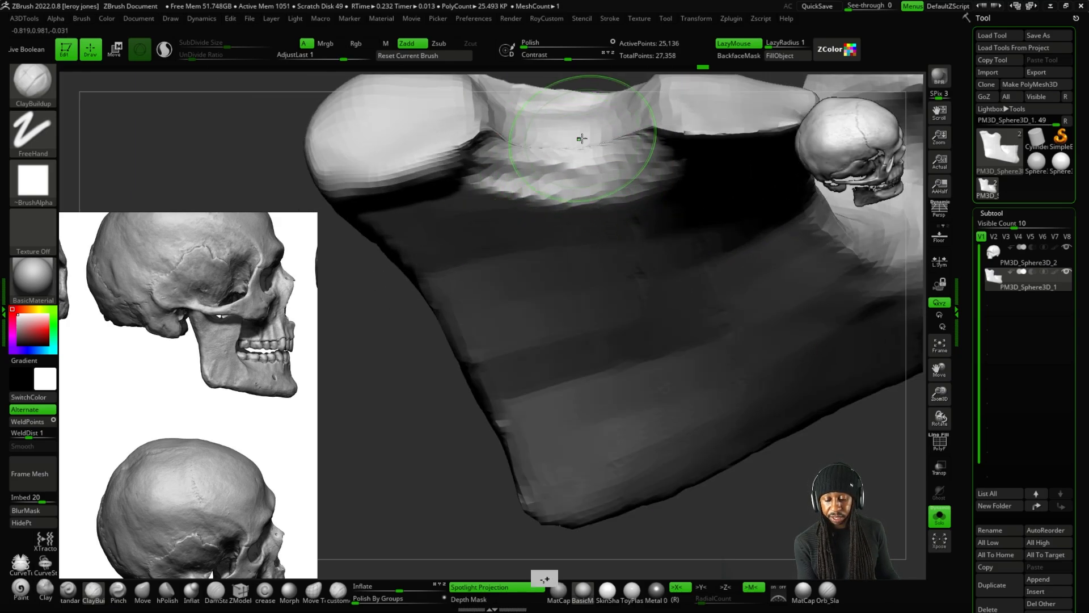
{"action": "right_click_drag", "start_coordinate": [581, 137], "coordinate": [594, 384], "text": "shift"}
{"action": "left_click_drag", "start_coordinate": [607, 279], "coordinate": [728, 378], "text": "ctrl"}
{"action": "right_click_drag", "start_coordinate": [721, 432], "coordinate": [717, 334], "text": "shift"}
{"action": "right_click_drag", "start_coordinate": [752, 184], "coordinate": [664, 217], "text": "alt"}
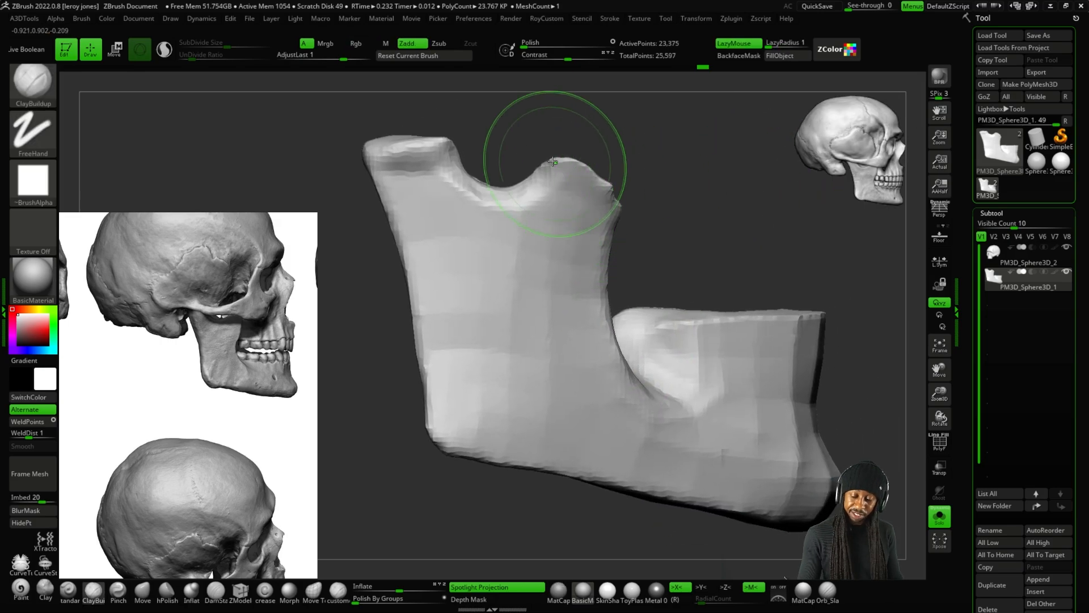
Refine the pointed process in front of the notch and carve the ramus's front edge just below it.
{"action": "key", "text": "plus"}
{"action": "key", "text": "plus"}
{"action": "right_click_drag", "start_coordinate": [582, 179], "coordinate": [535, 159], "text": "alt"}
{"action": "mouse_move", "coordinate": [510, 200]}
{"action": "right_mouse_down", "text": "alt"}
{"action": "mouse_move", "coordinate": [527, 197]}
{"action": "mouse_move", "coordinate": [518, 210]}
{"action": "right_mouse_up", "text": "alt"}
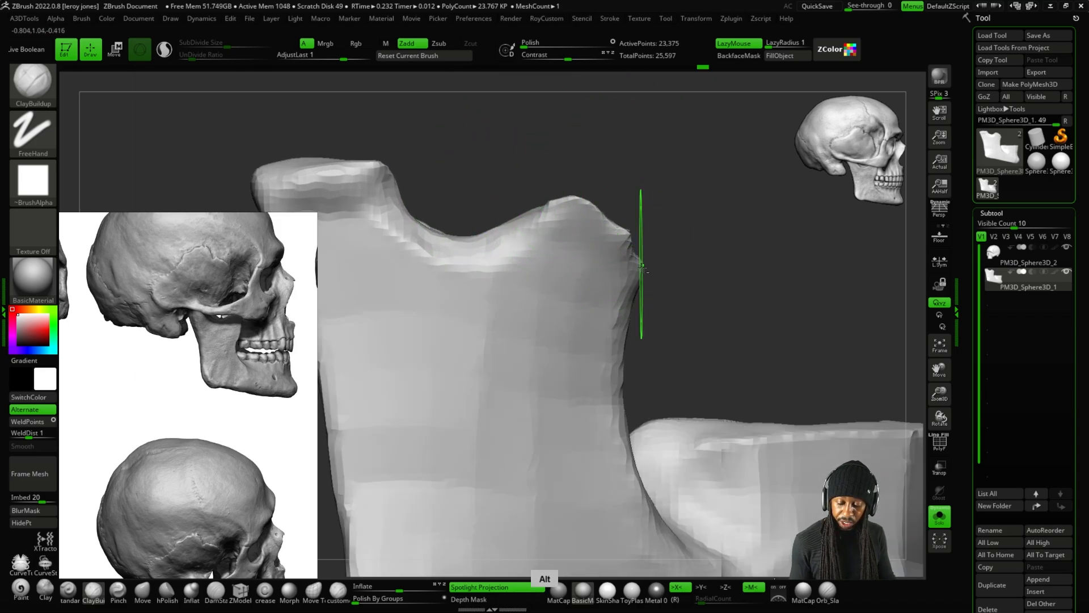
{"action": "right_click_drag", "start_coordinate": [621, 210], "coordinate": [581, 325]}
{"action": "right_click_drag", "start_coordinate": [789, 250], "coordinate": [695, 244], "text": "alt"}
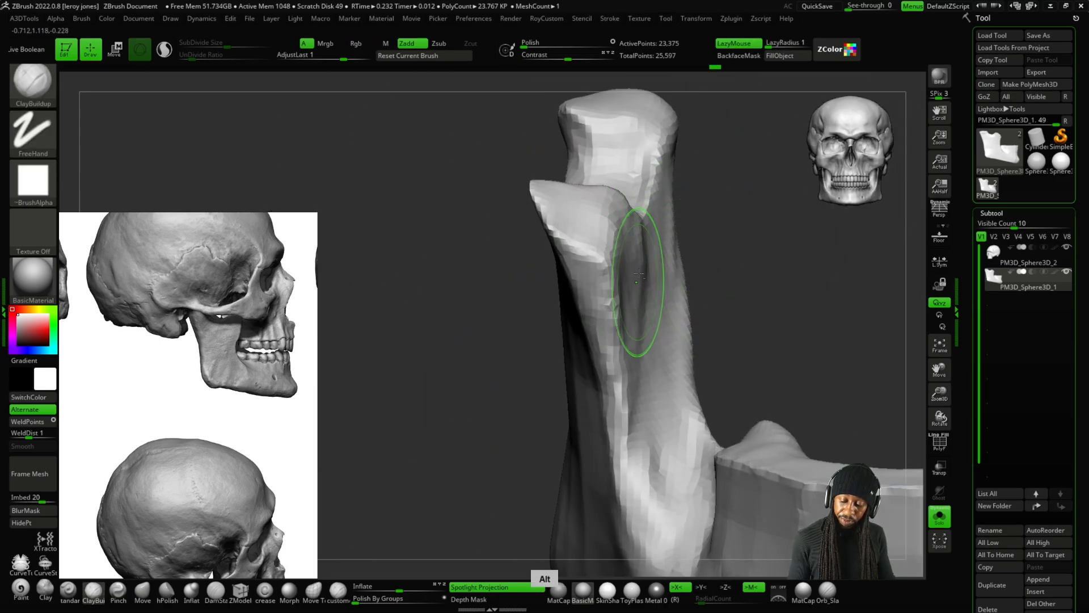
Carve a hollow into the ramus below the gap between condyle and coronoid process with ClayBuildup, and smooth it.
{"action": "left_click_drag", "start_coordinate": [634, 372], "coordinate": [638, 457], "text": "alt"}
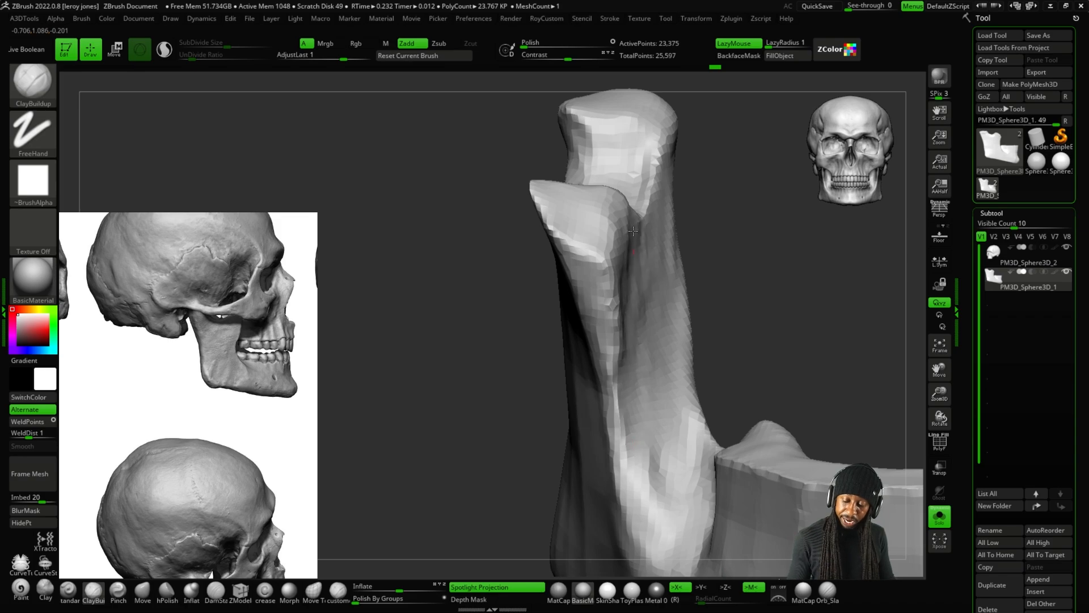
{"action": "right_click_drag", "start_coordinate": [517, 179], "coordinate": [557, 205]}
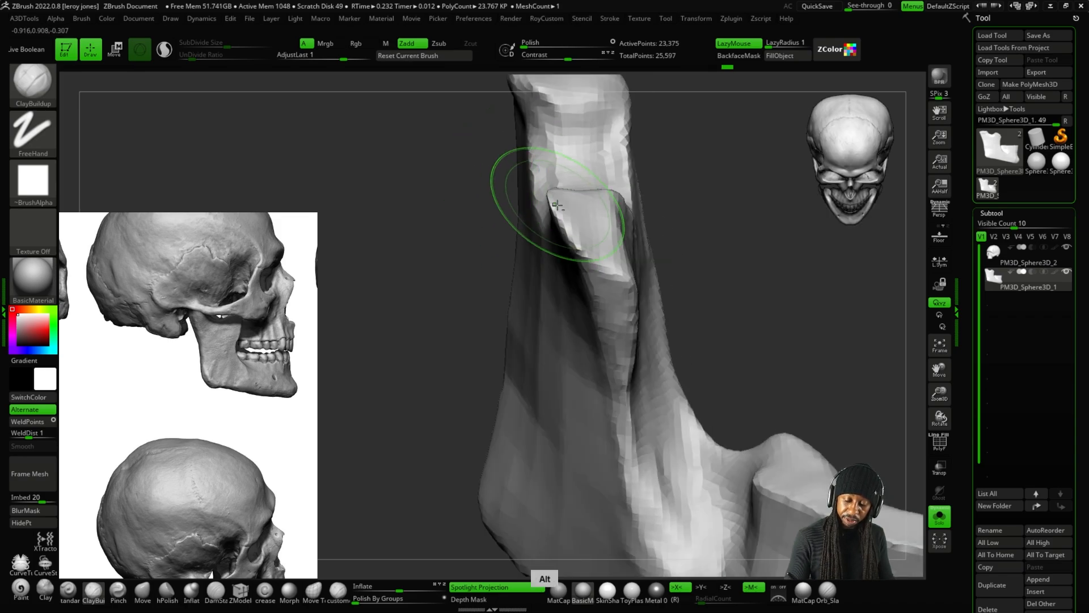
{"action": "right_click_drag", "start_coordinate": [686, 248], "coordinate": [423, 414], "text": "shift"}
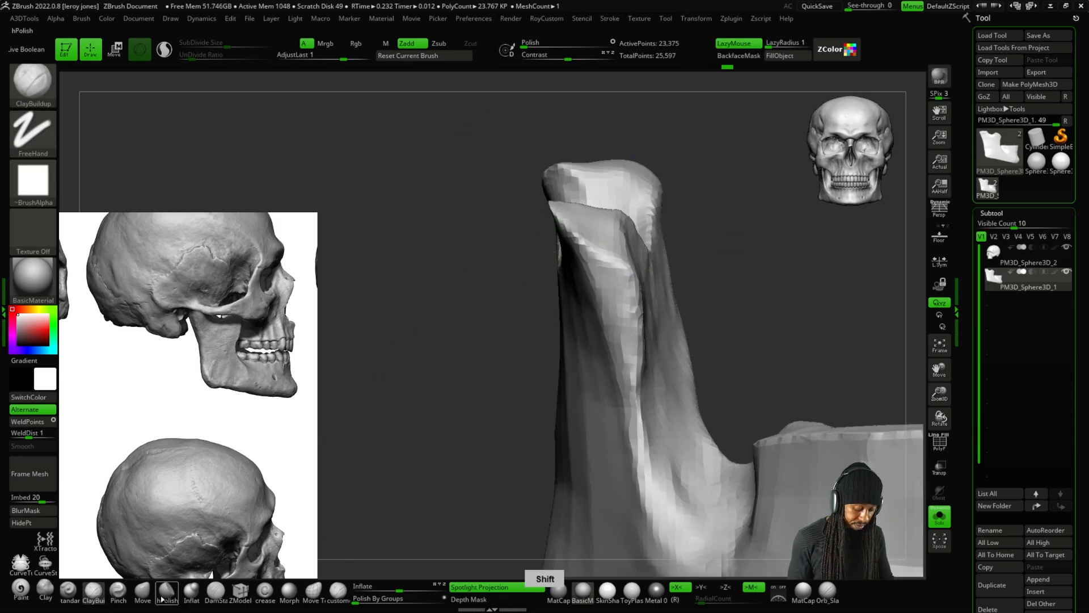
Reshape the tip and front edge of the coronoid process with the Move brush.
{"action": "left_click", "coordinate": [144, 594]}
{"action": "right_click_drag", "start_coordinate": [713, 249], "coordinate": [716, 313]}
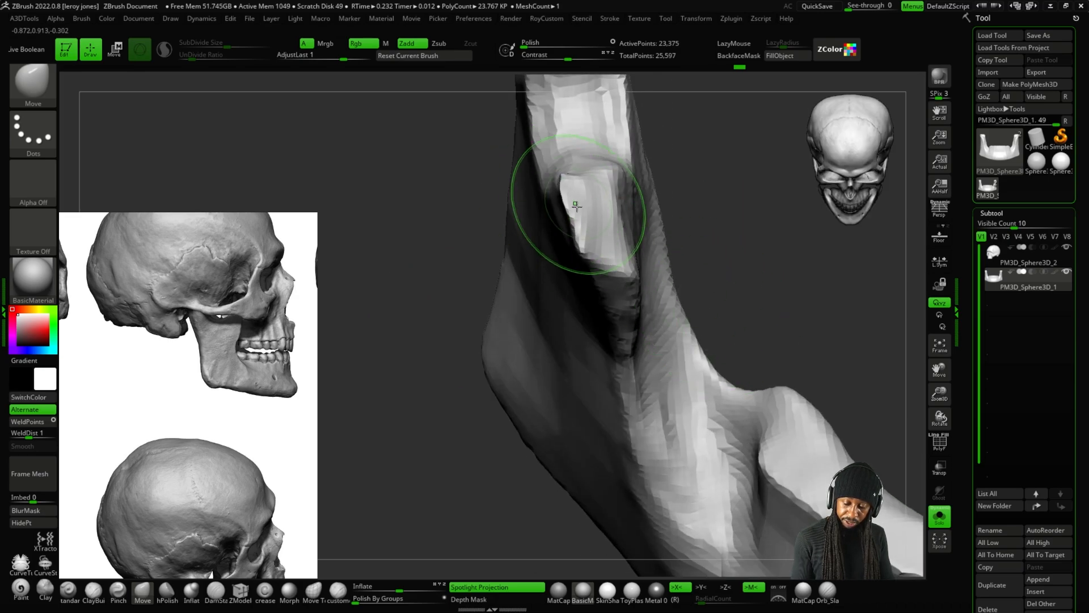
{"action": "right_click_drag", "start_coordinate": [600, 251], "coordinate": [630, 240]}
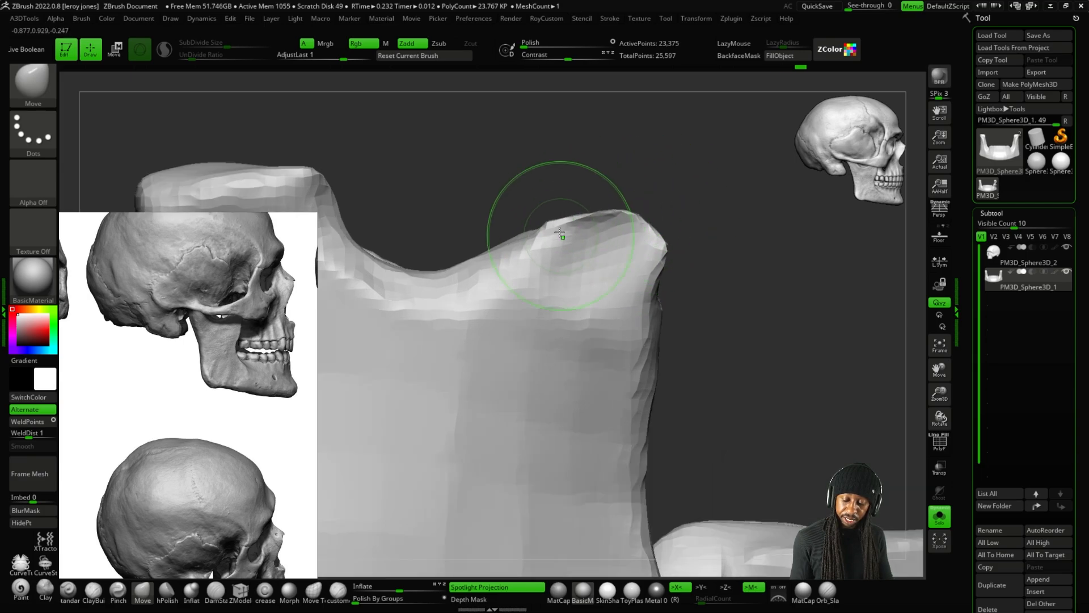
{"action": "right_click_drag", "start_coordinate": [560, 233], "coordinate": [513, 249], "text": "ctrl"}
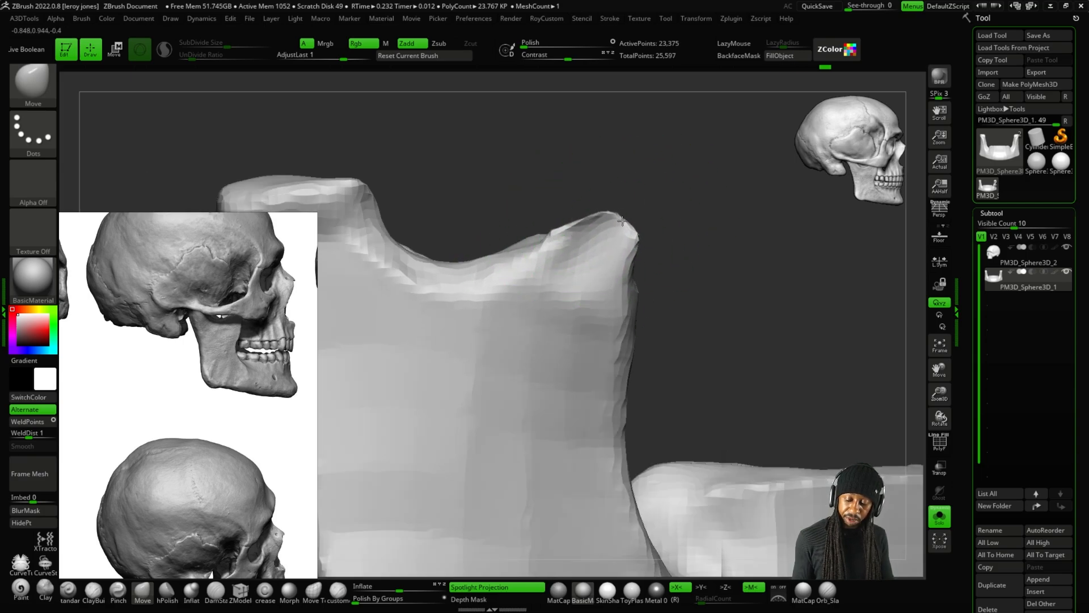
{"action": "right_click_drag", "start_coordinate": [638, 264], "coordinate": [635, 266]}
{"action": "left_click_drag", "start_coordinate": [634, 268], "coordinate": [631, 267]}
{"action": "right_click_drag", "start_coordinate": [644, 266], "coordinate": [647, 266]}
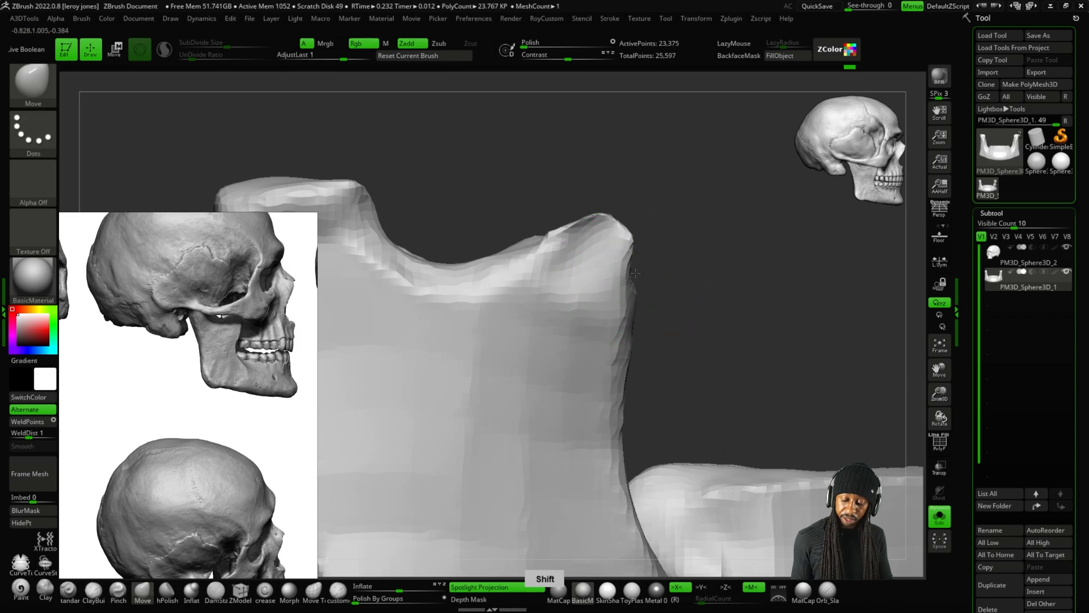
Remesh the jaw with DynaMesh and smooth the notch between the condyle and the coronoid process.
{"action": "left_click_drag", "start_coordinate": [705, 226], "coordinate": [705, 308], "text": "ctrl"}
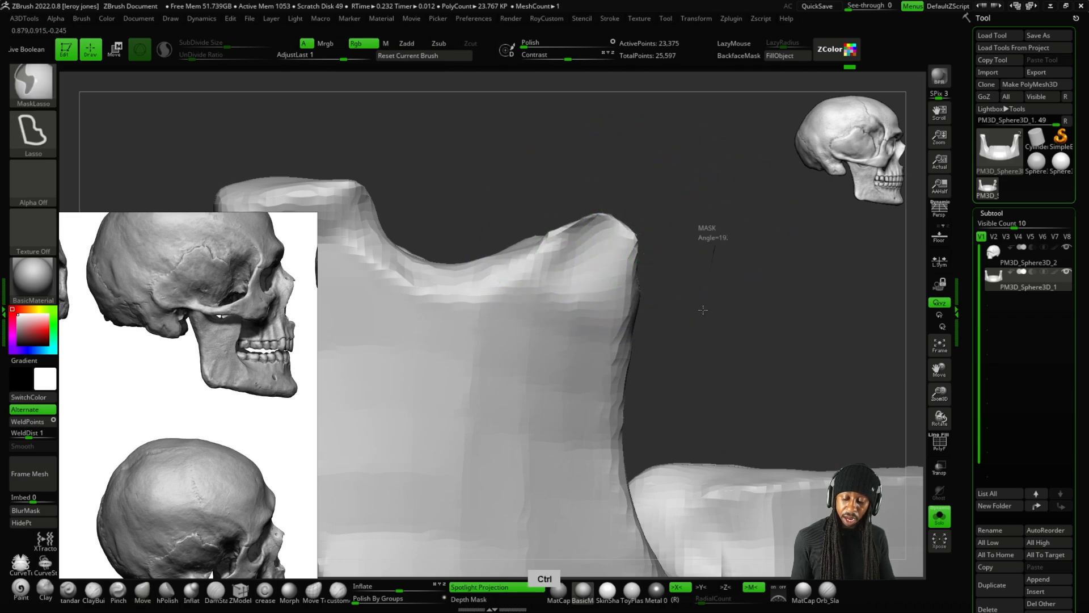
{"action": "right_click_drag", "start_coordinate": [693, 307], "coordinate": [655, 289]}
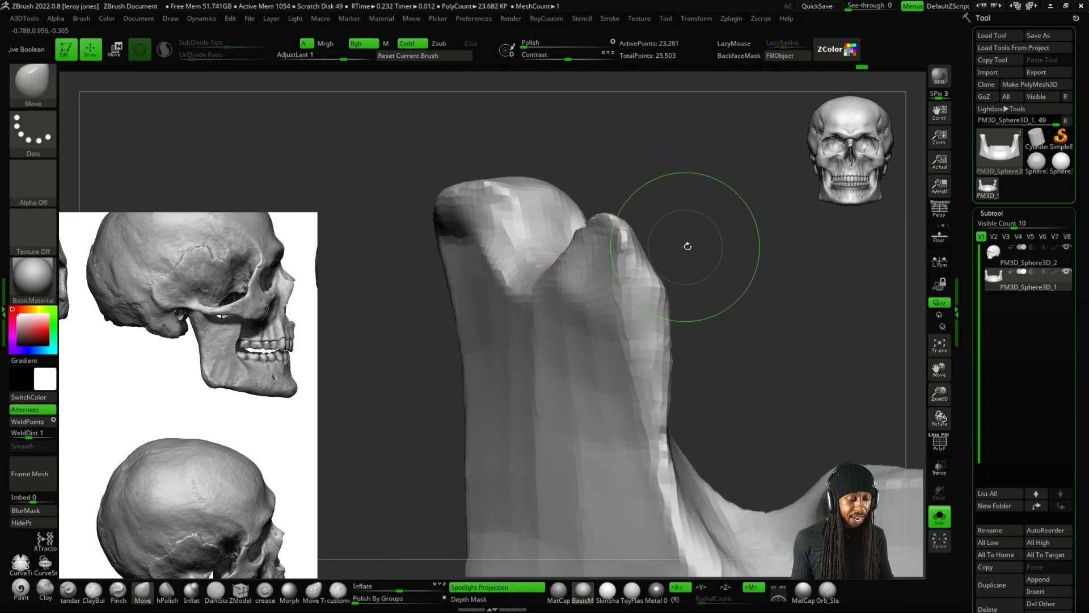
{"action": "right_click_drag", "start_coordinate": [688, 247], "coordinate": [689, 275]}
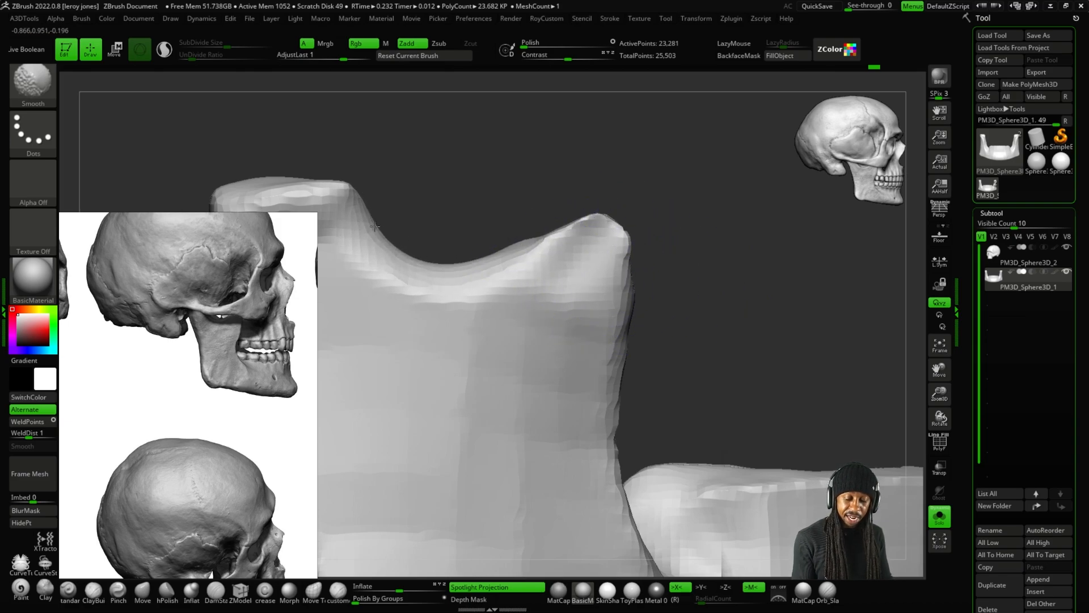
{"action": "mouse_move", "coordinate": [535, 172]}
{"action": "right_mouse_down"}
{"action": "mouse_move", "coordinate": [566, 209]}
{"action": "mouse_move", "coordinate": [542, 207]}
{"action": "right_mouse_up"}
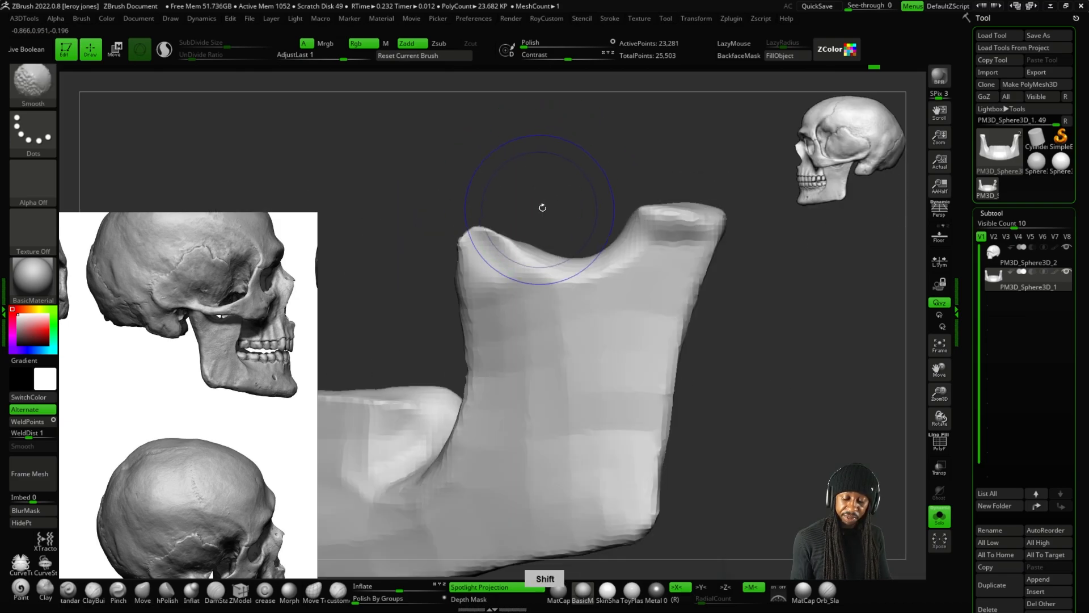
{"action": "mouse_move", "coordinate": [594, 172]}
{"action": "right_mouse_down"}
{"action": "mouse_move", "coordinate": [600, 188]}
{"action": "mouse_move", "coordinate": [625, 192]}
{"action": "right_mouse_up"}
{"action": "mouse_move", "coordinate": [694, 264]}
{"action": "right_mouse_down", "text": "alt"}
{"action": "mouse_move", "coordinate": [708, 217]}
{"action": "mouse_move", "coordinate": [715, 302]}
{"action": "mouse_move", "coordinate": [666, 210]}
{"action": "mouse_move", "coordinate": [657, 281]}
{"action": "mouse_move", "coordinate": [644, 229]}
{"action": "right_mouse_up", "text": "alt"}
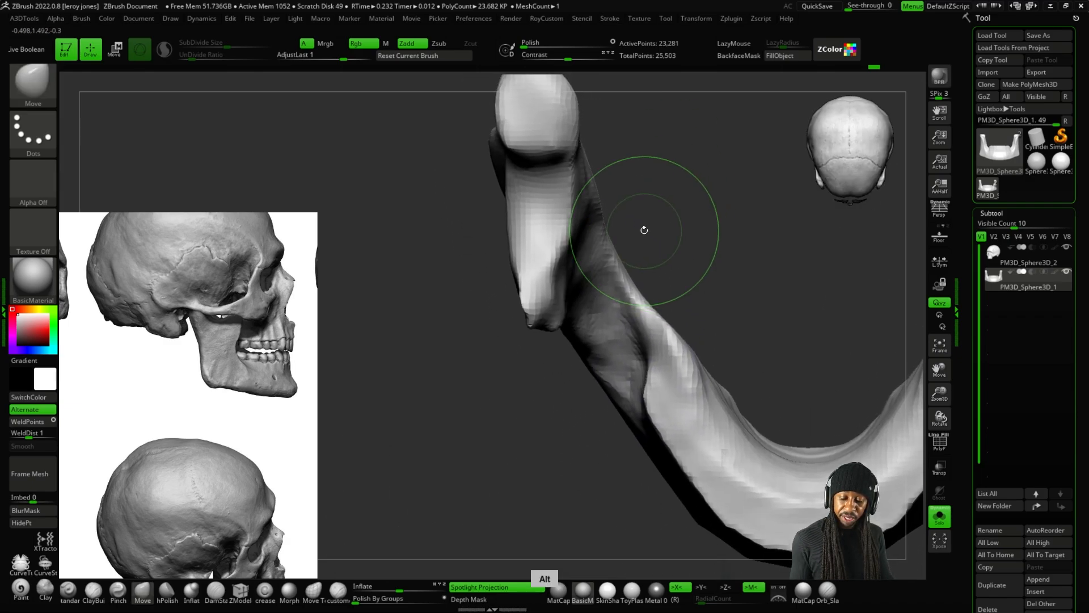
Adjust the upper ridge of the ramus between condyle and coronoid process with the Move brush.
{"action": "left_click_drag", "start_coordinate": [569, 205], "coordinate": [526, 249]}
{"action": "left_click_drag", "start_coordinate": [519, 287], "coordinate": [548, 317]}
{"action": "mouse_move", "coordinate": [662, 235]}
{"action": "right_mouse_down"}
{"action": "mouse_move", "coordinate": [658, 179]}
{"action": "mouse_move", "coordinate": [652, 190]}
{"action": "right_mouse_up"}
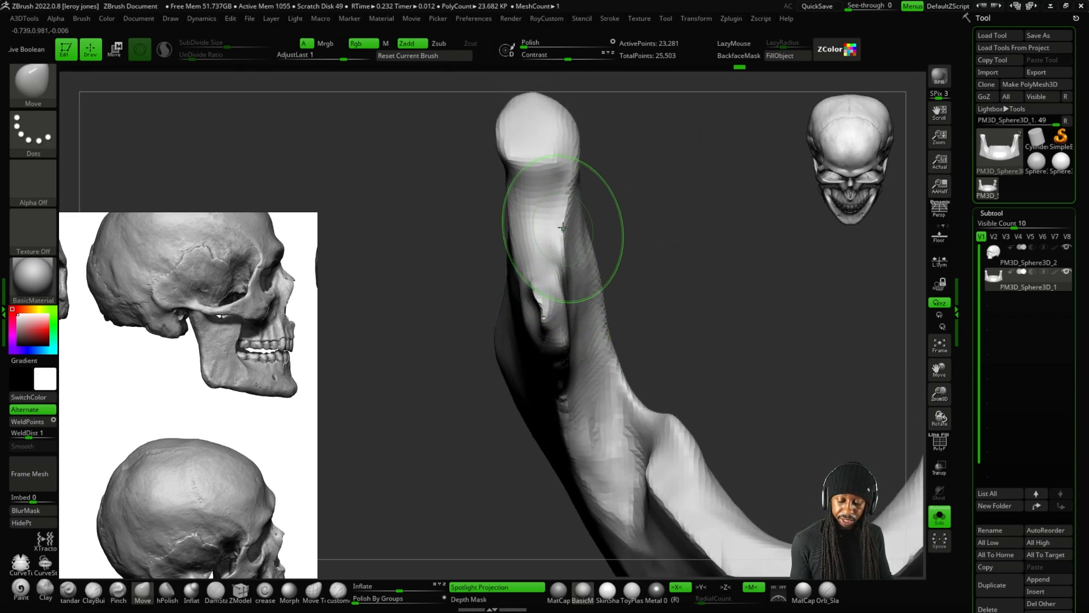
Find the side-view photo of a real mandible on the skull reference board and enlarge its ramus.
{"action": "scroll", "coordinate": [128, 384], "scroll_direction": "down", "scroll_amount": 3}
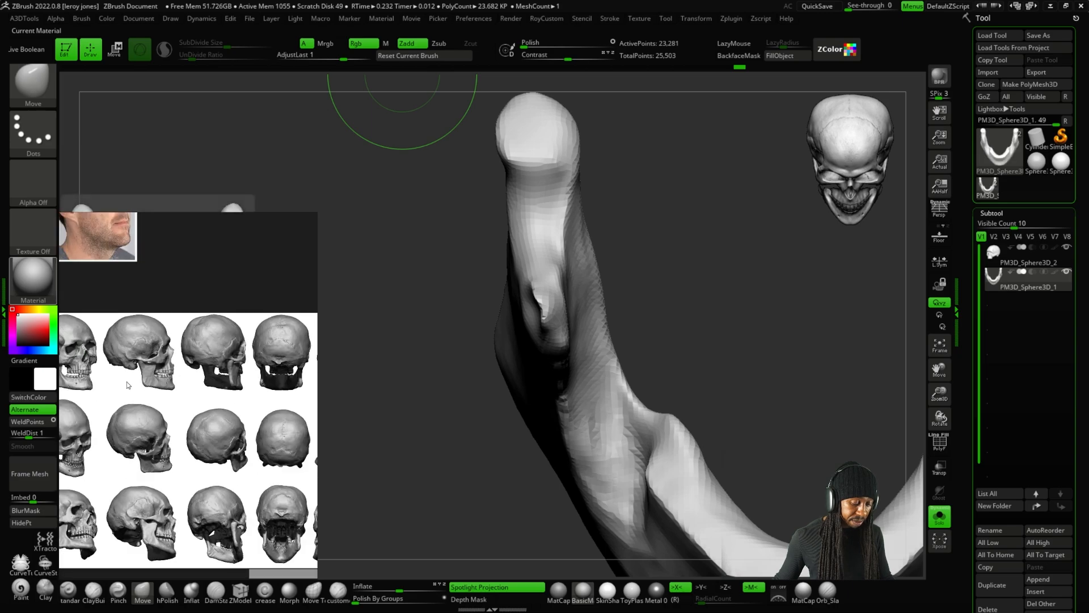
{"action": "scroll", "coordinate": [127, 385], "scroll_direction": "down", "scroll_amount": 6}
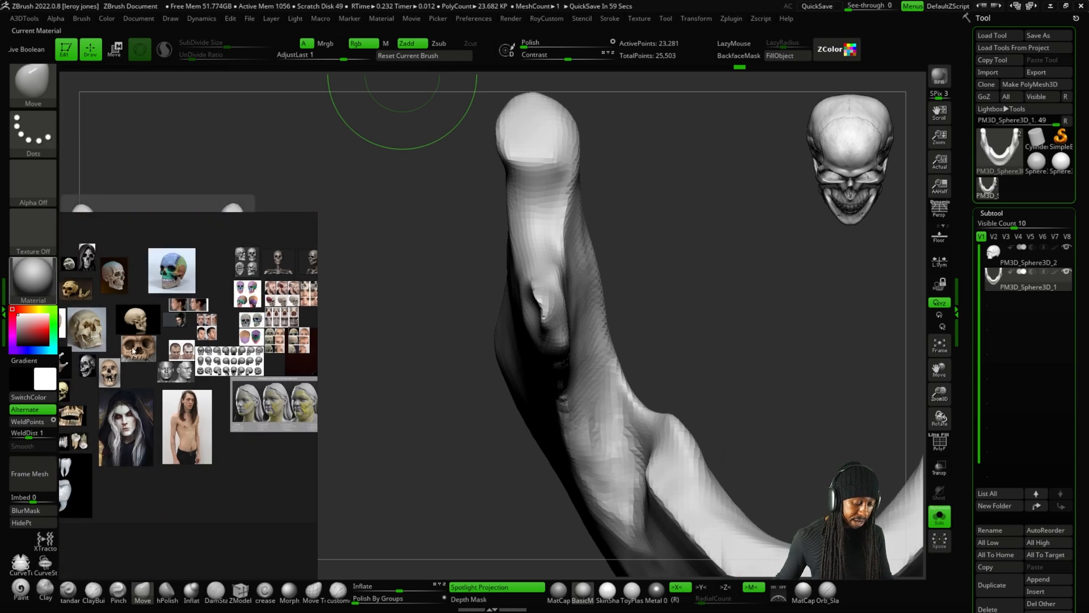
{"action": "scroll", "coordinate": [133, 350], "scroll_direction": "up", "scroll_amount": 10}
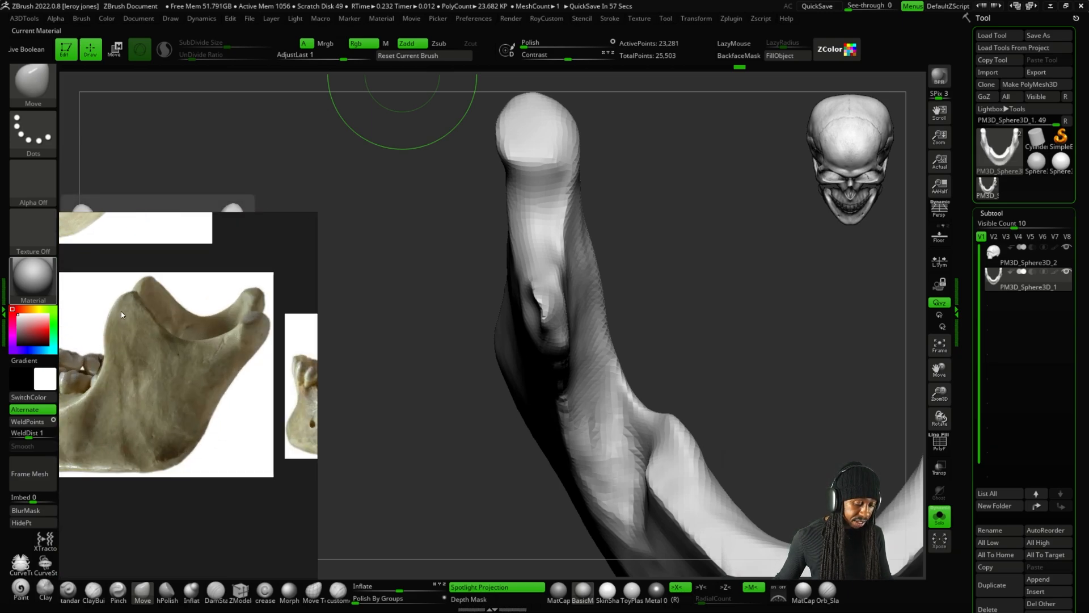
Compare the jaw's side and rear corner with the reference and undo the last Move stroke.
{"action": "left_click_drag", "start_coordinate": [760, 290], "coordinate": [662, 287], "text": "shift"}
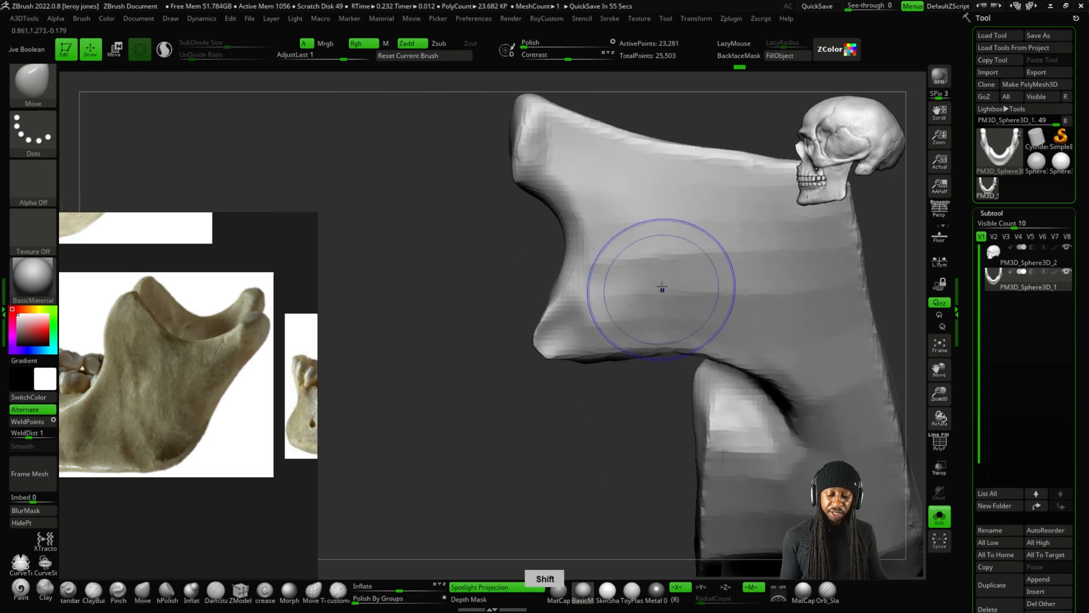
{"action": "left_click_drag", "start_coordinate": [636, 459], "coordinate": [812, 336]}
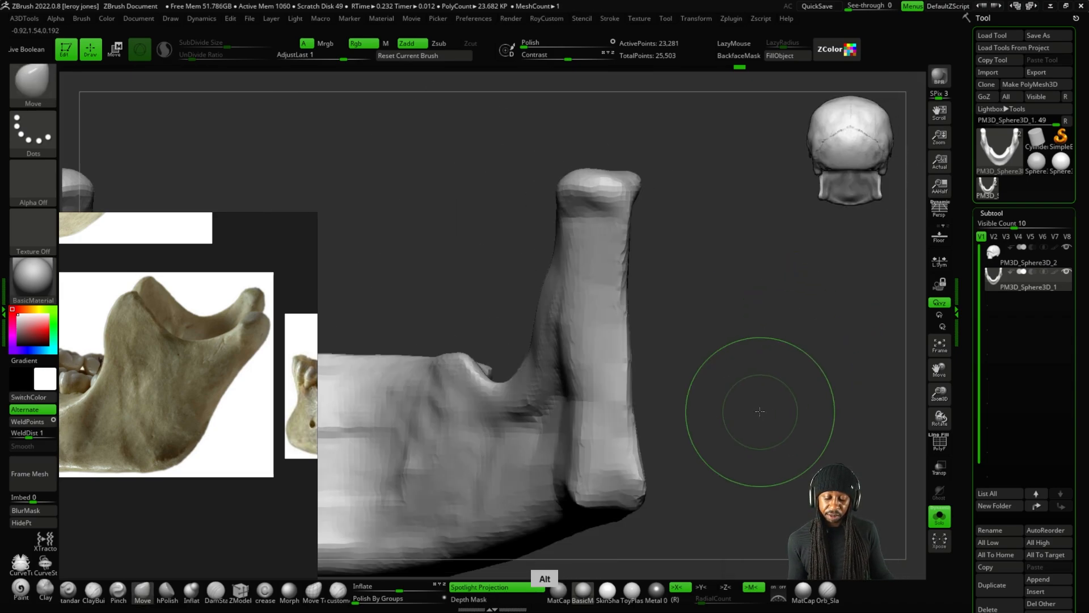
{"action": "left_click_drag", "start_coordinate": [761, 411], "coordinate": [895, 352], "text": "alt"}
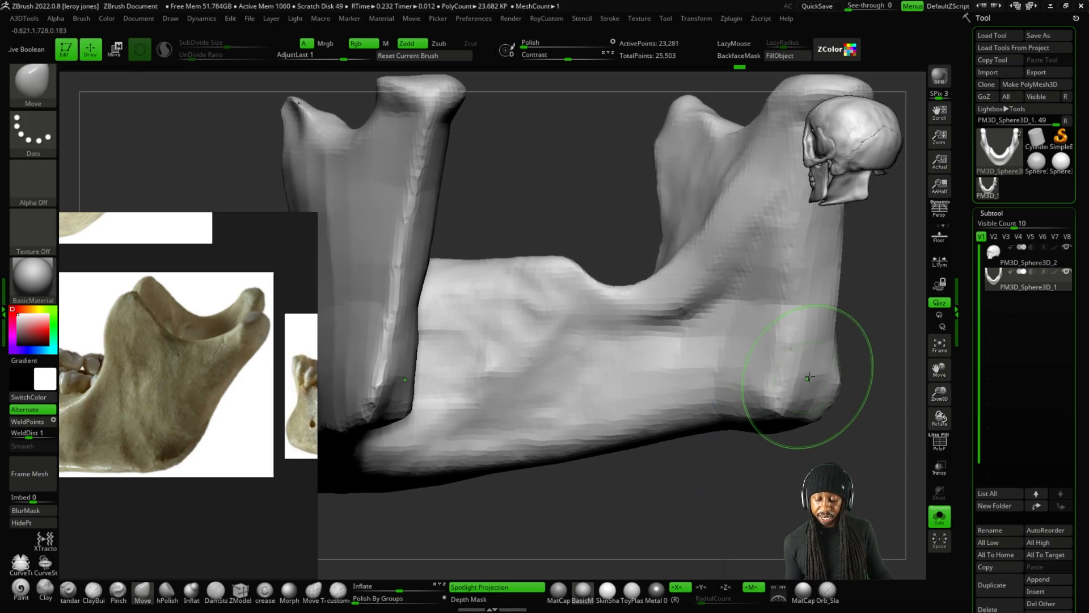
{"action": "key", "text": "ctrl+z"}
Refine the rear of the ramus and the condyle with the Move brush, working from behind and below.
{"action": "mouse_move", "coordinate": [790, 464]}
{"action": "left_mouse_down", "text": "shift"}
{"action": "mouse_move", "coordinate": [778, 469]}
{"action": "mouse_move", "coordinate": [781, 352]}
{"action": "mouse_move", "coordinate": [802, 308]}
{"action": "mouse_move", "coordinate": [712, 243]}
{"action": "left_mouse_up", "text": "shift"}
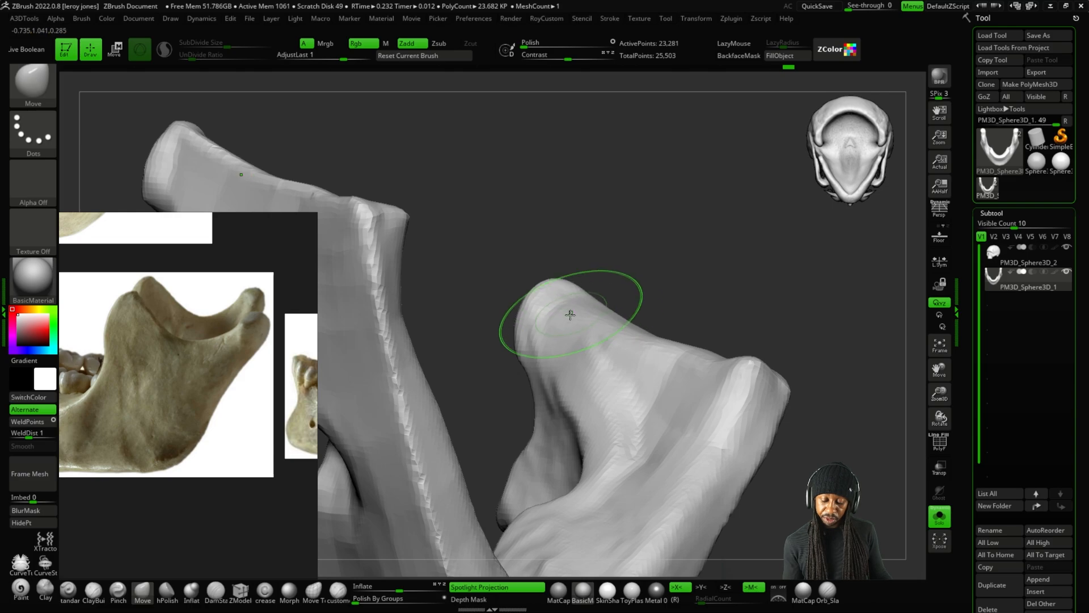
{"action": "mouse_move", "coordinate": [740, 259]}
{"action": "left_mouse_down"}
{"action": "mouse_move", "coordinate": [724, 300]}
{"action": "mouse_move", "coordinate": [722, 249]}
{"action": "left_mouse_up"}
{"action": "mouse_move", "coordinate": [641, 275]}
{"action": "left_mouse_down"}
{"action": "mouse_move", "coordinate": [681, 281]}
{"action": "mouse_move", "coordinate": [653, 304]}
{"action": "left_mouse_up"}
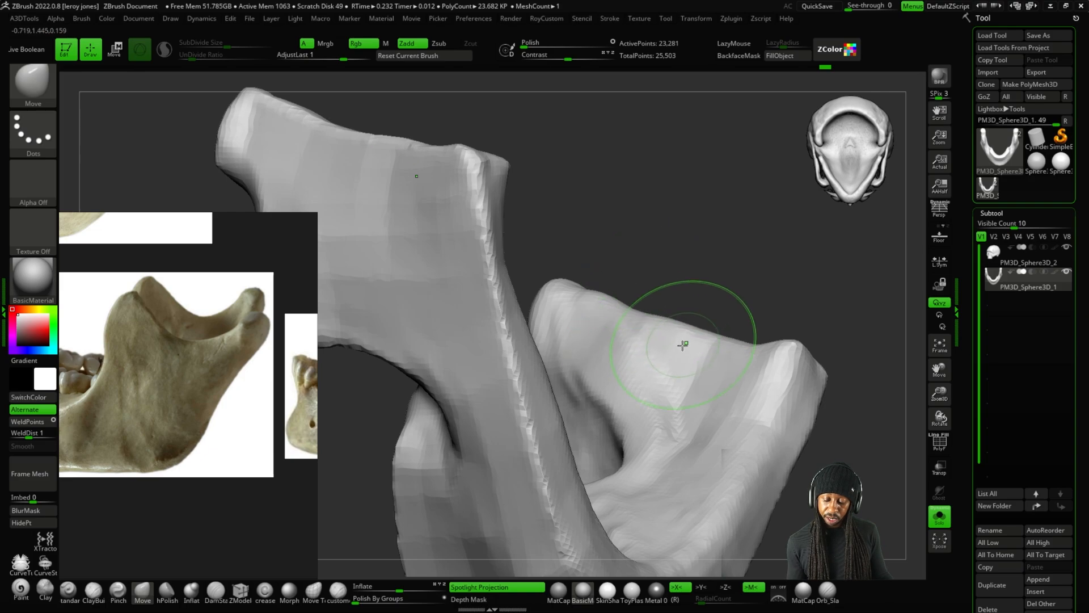
{"action": "mouse_move", "coordinate": [758, 291]}
{"action": "left_mouse_down"}
{"action": "mouse_move", "coordinate": [783, 319]}
{"action": "mouse_move", "coordinate": [816, 315]}
{"action": "mouse_move", "coordinate": [831, 407]}
{"action": "mouse_move", "coordinate": [864, 282]}
{"action": "mouse_move", "coordinate": [728, 357]}
{"action": "mouse_move", "coordinate": [823, 321]}
{"action": "mouse_move", "coordinate": [780, 386]}
{"action": "left_mouse_up"}
Adjust the condyle and its neck with the Move brush, checking the shape from behind and above.
{"action": "mouse_move", "coordinate": [658, 353]}
{"action": "left_mouse_down", "text": "alt"}
{"action": "mouse_move", "coordinate": [654, 376]}
{"action": "mouse_move", "coordinate": [653, 345]}
{"action": "left_mouse_up", "text": "alt"}
{"action": "key", "text": "plus"}
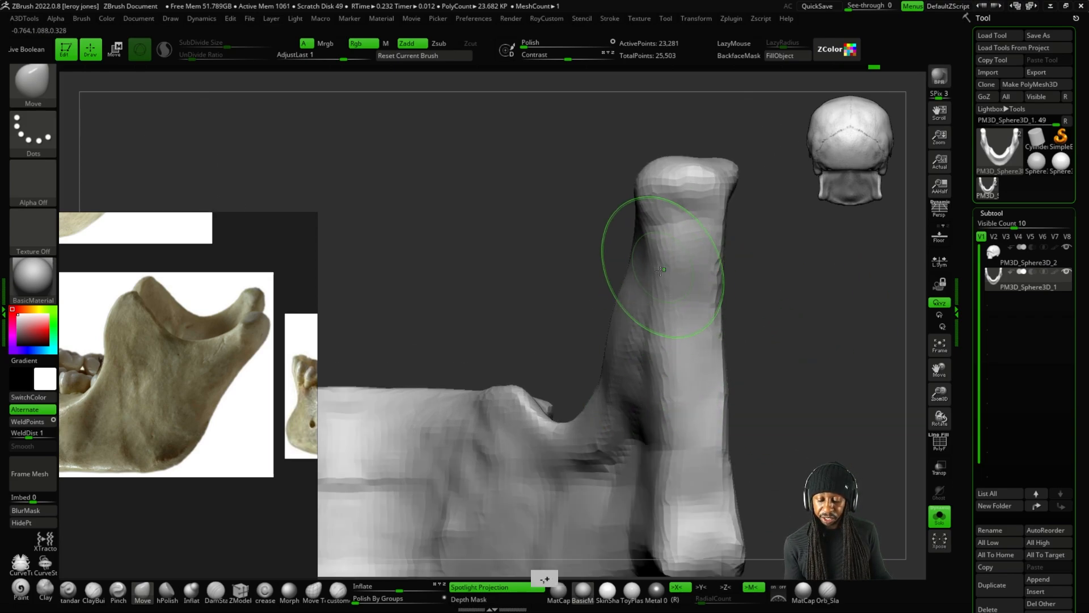
{"action": "key", "text": "minus"}
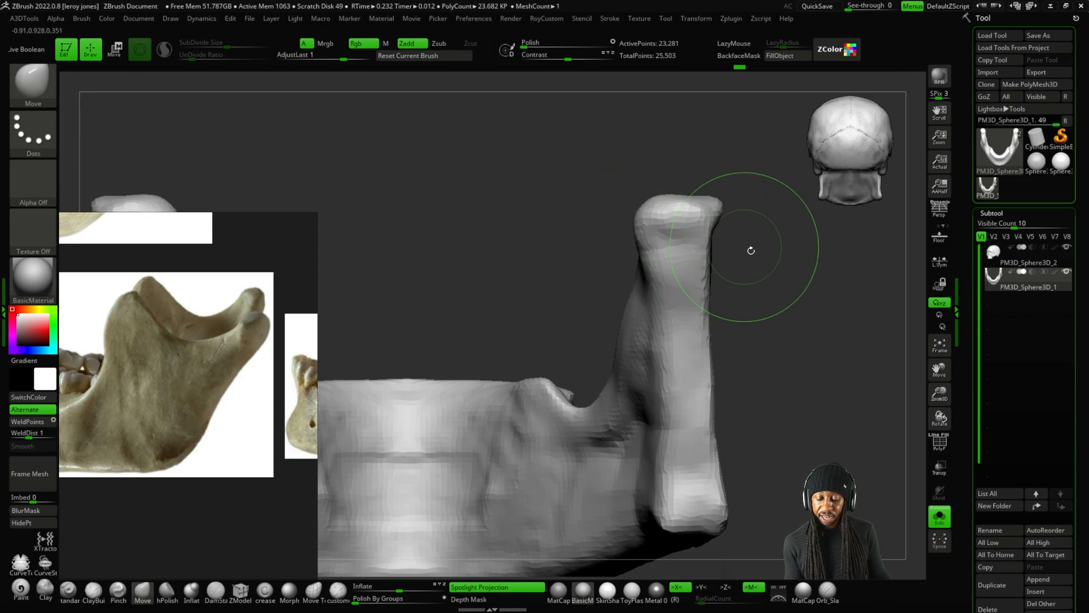
{"action": "left_click_drag", "start_coordinate": [751, 250], "coordinate": [648, 228]}
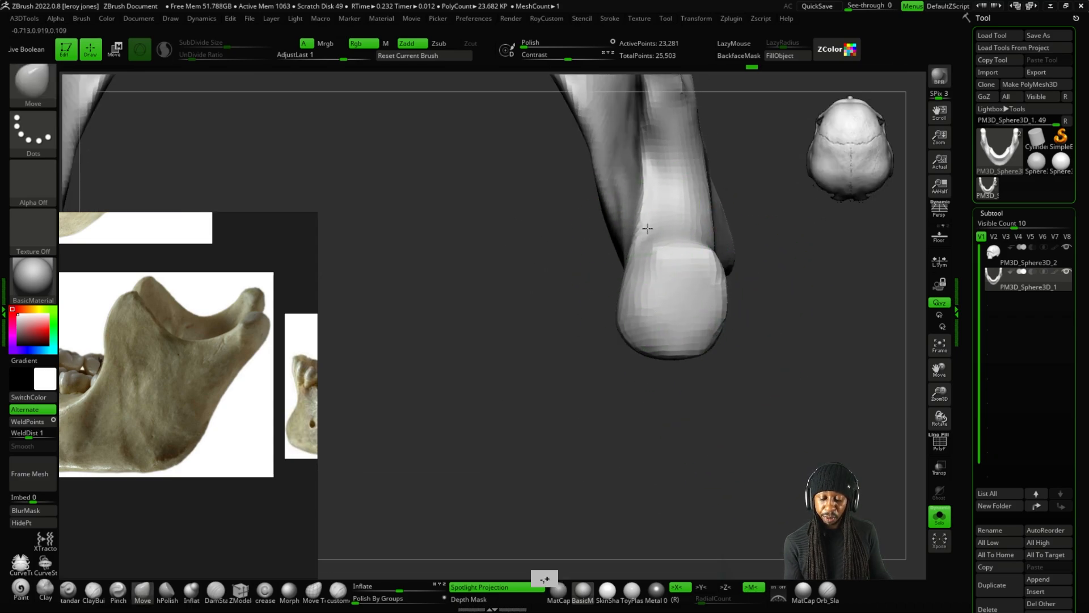
{"action": "left_click_drag", "start_coordinate": [717, 148], "coordinate": [595, 367], "text": "alt"}
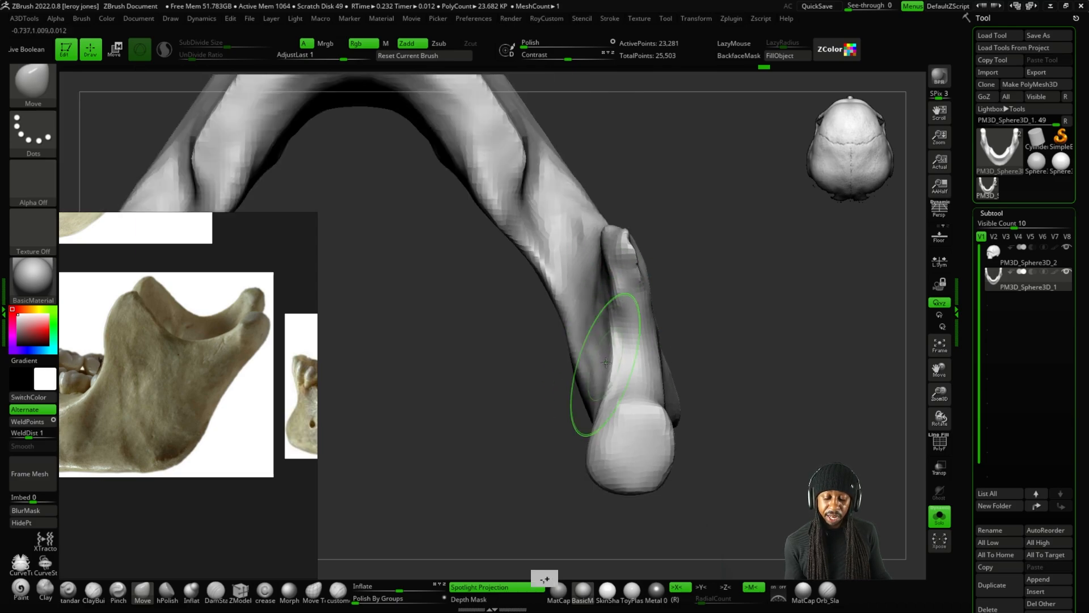
Reshape the rear inner end of the tooth-bearing ridge where it meets the ramus with the Move brush.
{"action": "left_click_drag", "start_coordinate": [676, 375], "coordinate": [624, 297]}
{"action": "left_click_drag", "start_coordinate": [581, 259], "coordinate": [595, 255], "text": "alt"}
{"action": "scroll", "coordinate": [578, 255], "scroll_direction": "up", "scroll_amount": 3}
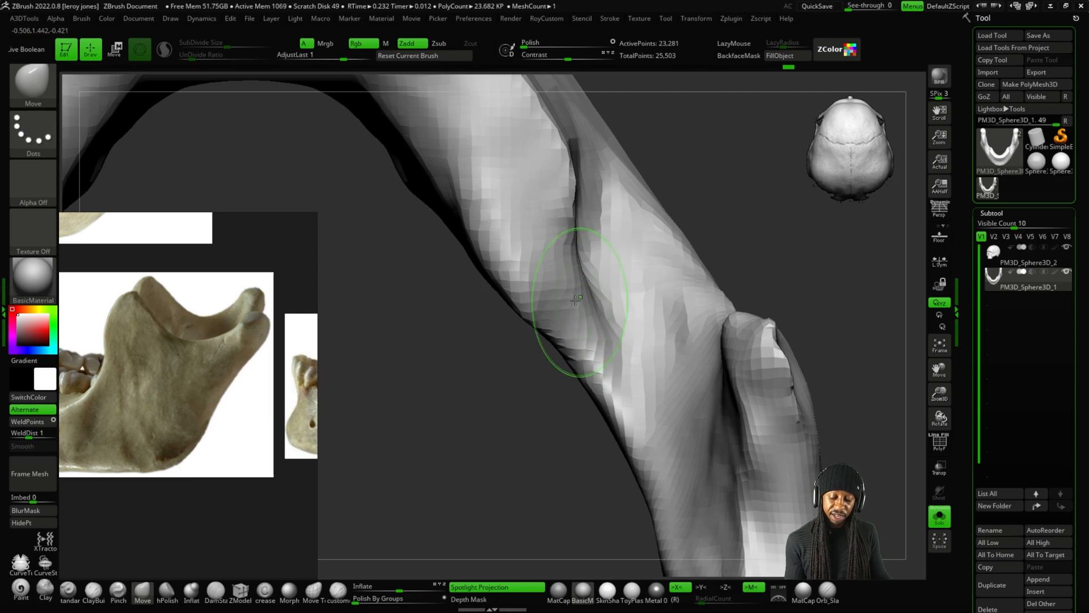
{"action": "left_click_drag", "start_coordinate": [558, 353], "coordinate": [546, 364]}
{"action": "scroll", "coordinate": [606, 244], "scroll_direction": "down", "scroll_amount": 3}
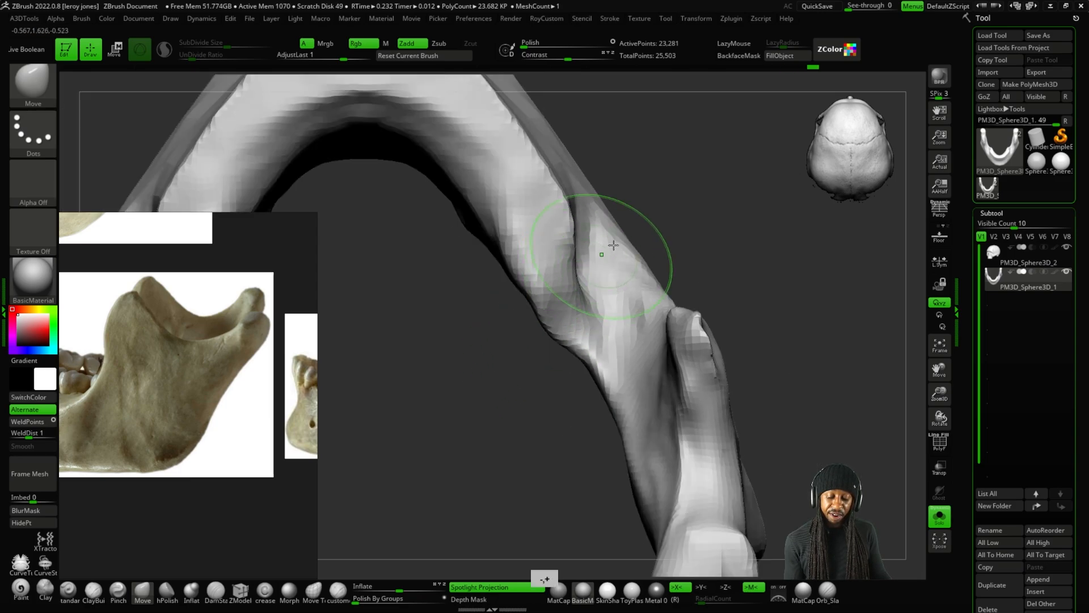
Refine the inner curve at the front of the dental arch with the Move brush.
{"action": "left_click_drag", "start_coordinate": [684, 219], "coordinate": [753, 236], "text": "alt"}
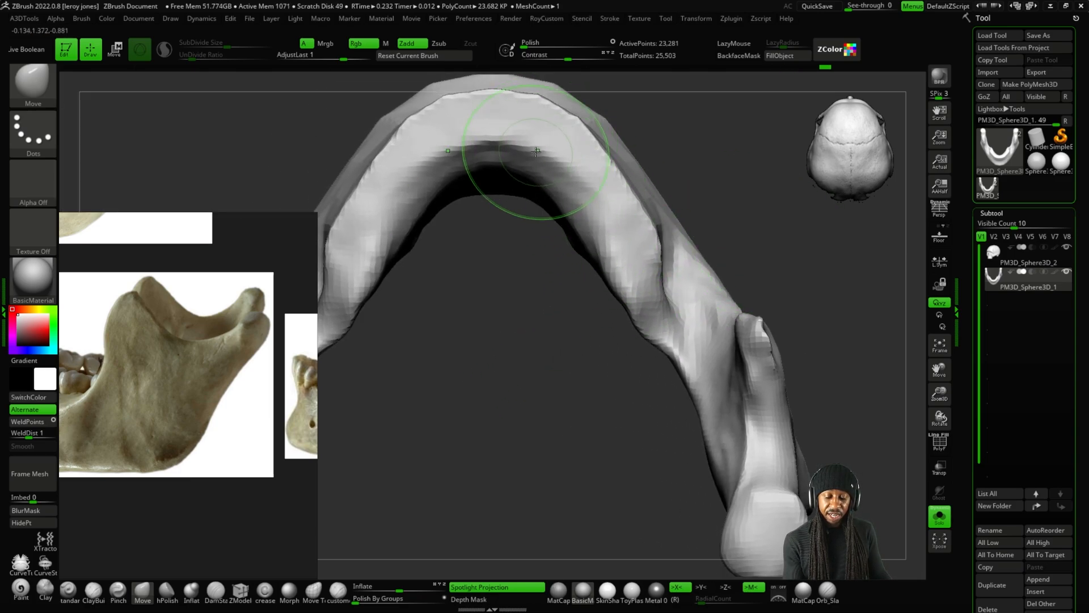
{"action": "scroll", "coordinate": [546, 149], "scroll_direction": "down", "scroll_amount": 3}
{"action": "left_click_drag", "start_coordinate": [665, 201], "coordinate": [680, 174], "text": "shift"}
{"action": "left_click_drag", "start_coordinate": [656, 366], "coordinate": [615, 297]}
{"action": "scroll", "coordinate": [581, 189], "scroll_direction": "up", "scroll_amount": 4}
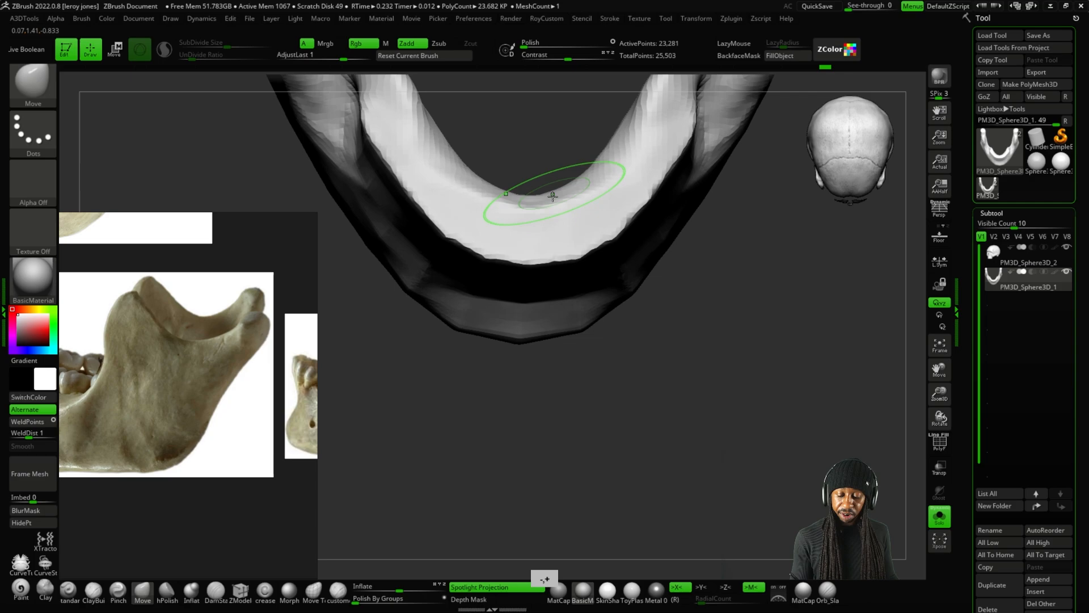
{"action": "mouse_move", "coordinate": [574, 163]}
{"action": "left_mouse_down", "text": "alt"}
{"action": "mouse_move", "coordinate": [651, 296]}
{"action": "mouse_move", "coordinate": [644, 287]}
{"action": "mouse_move", "coordinate": [670, 295]}
{"action": "mouse_move", "coordinate": [686, 339]}
{"action": "mouse_move", "coordinate": [572, 377]}
{"action": "left_mouse_up", "text": "alt"}
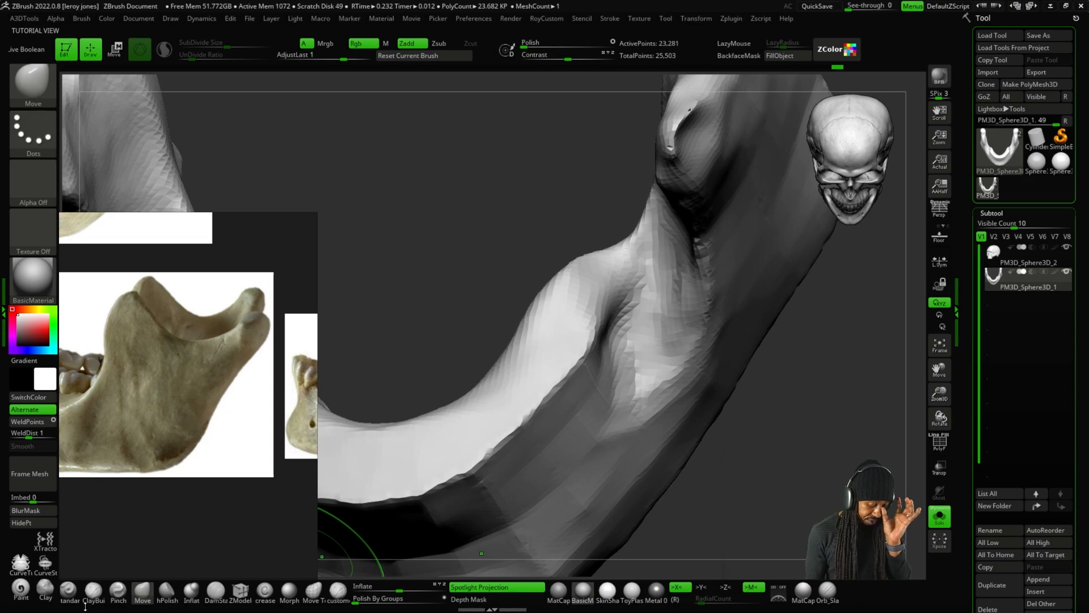
Switch to the ClayBuildup brush, try building up the junction of tooth ridge and ramus, and undo the stroke.
{"action": "left_click", "coordinate": [93, 591]}
{"action": "left_click_drag", "start_coordinate": [761, 415], "coordinate": [595, 303]}
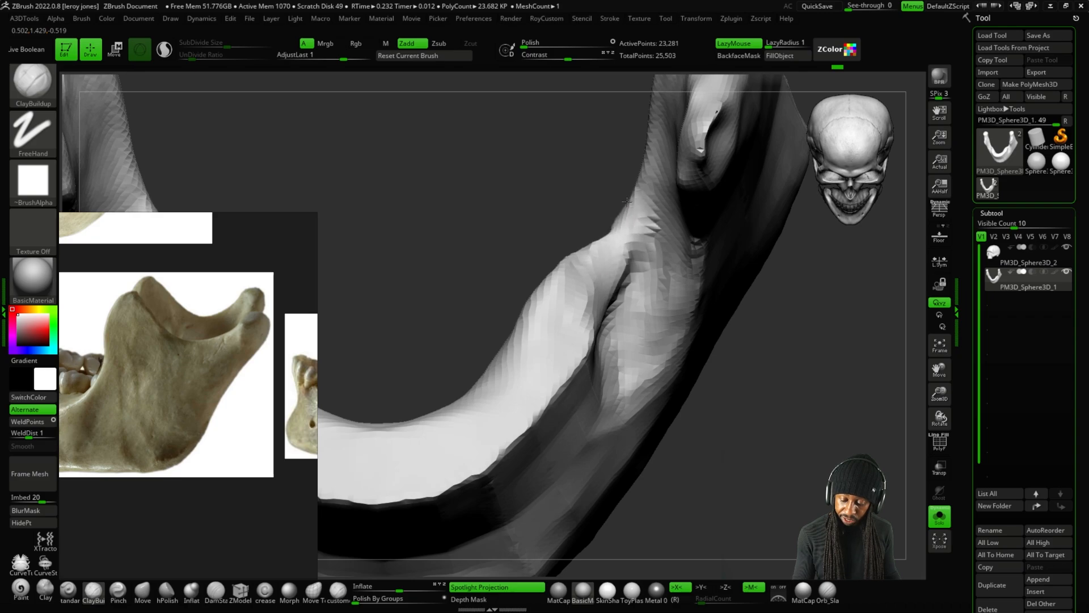
{"action": "mouse_move", "coordinate": [603, 251]}
{"action": "left_mouse_down"}
{"action": "mouse_move", "coordinate": [644, 268]}
{"action": "mouse_move", "coordinate": [706, 387]}
{"action": "mouse_move", "coordinate": [620, 243]}
{"action": "left_mouse_up"}
{"action": "left_click", "coordinate": [613, 280]}
{"action": "key", "text": "ctrl+z"}
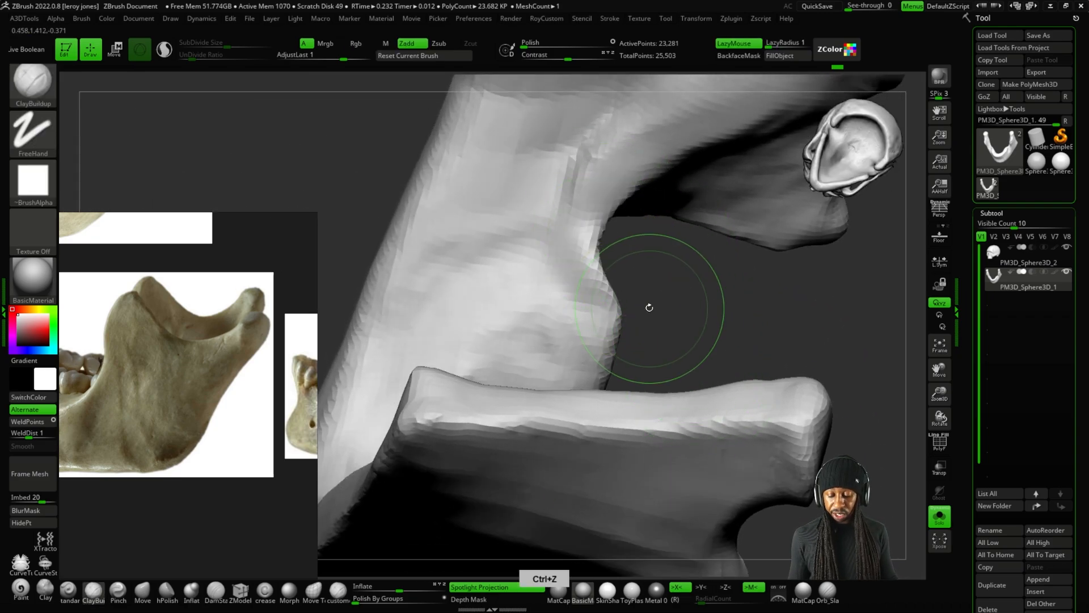
Turn on BackfaceMask for the ClayBuildup brush after examining the inner and outer sides of the ramus junction.
{"action": "left_click_drag", "start_coordinate": [636, 285], "coordinate": [653, 397]}
{"action": "left_click_drag", "start_coordinate": [760, 329], "coordinate": [802, 300]}
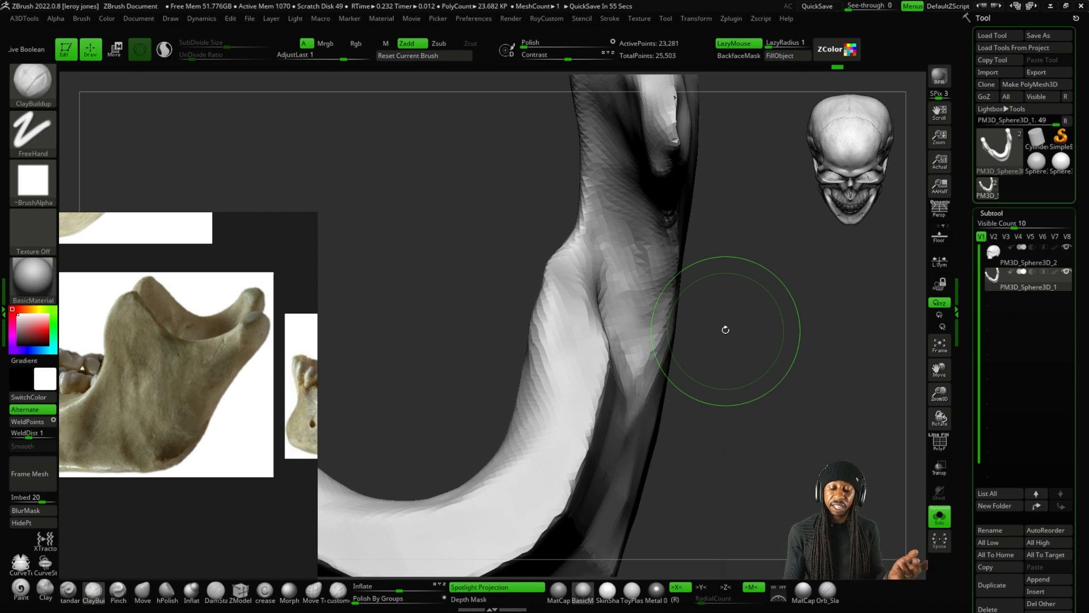
{"action": "left_click_drag", "start_coordinate": [730, 267], "coordinate": [661, 227]}
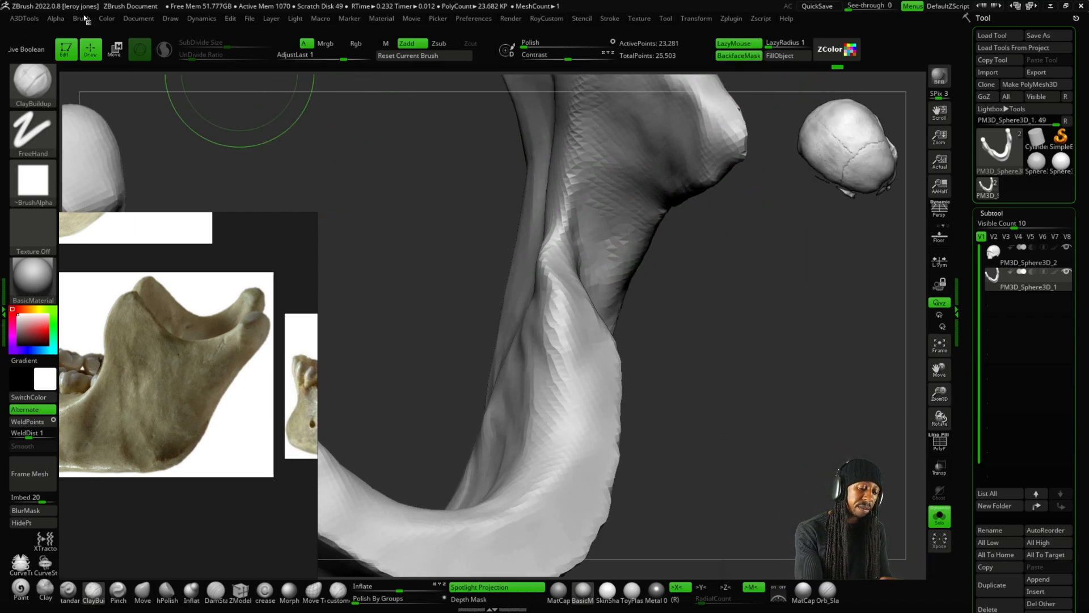
{"action": "left_click", "coordinate": [82, 18]}
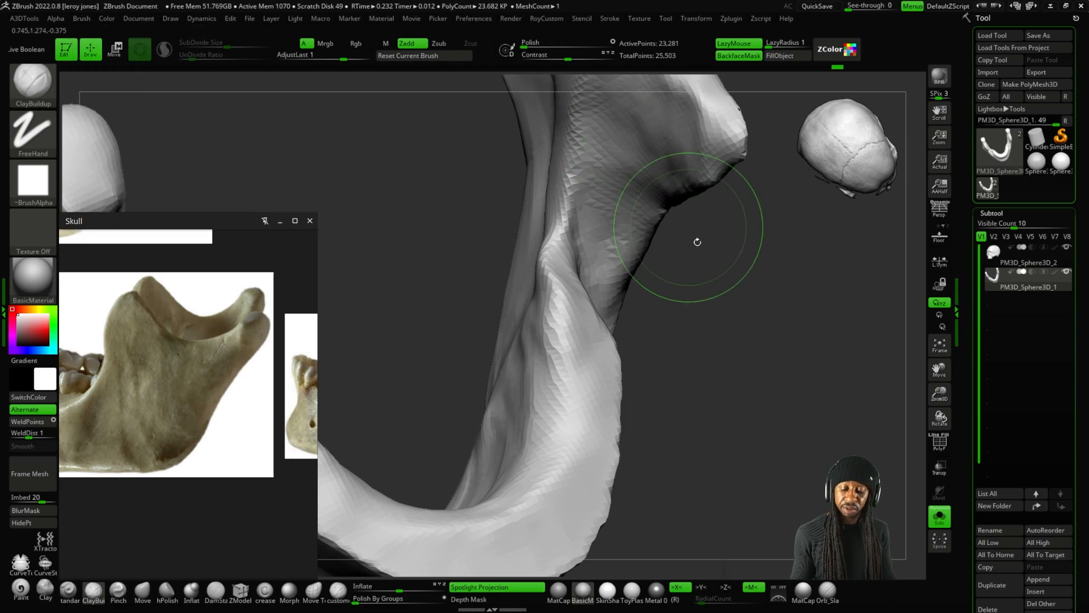
Build up and smooth the junction between the rear of the tooth-bearing ridge and the ramus with the ClayBuildup brush.
{"action": "left_click_drag", "start_coordinate": [689, 228], "coordinate": [705, 232]}
{"action": "mouse_move", "coordinate": [668, 331]}
{"action": "left_mouse_down"}
{"action": "mouse_move", "coordinate": [672, 351]}
{"action": "mouse_move", "coordinate": [601, 306]}
{"action": "mouse_move", "coordinate": [615, 238]}
{"action": "left_mouse_up"}
{"action": "right_click_drag", "start_coordinate": [609, 295], "coordinate": [613, 341], "text": "ctrl"}
{"action": "mouse_move", "coordinate": [615, 318]}
{"action": "left_mouse_down"}
{"action": "mouse_move", "coordinate": [622, 204]}
{"action": "mouse_move", "coordinate": [597, 204]}
{"action": "left_mouse_up"}
{"action": "mouse_move", "coordinate": [605, 358]}
{"action": "left_mouse_down", "text": "shift"}
{"action": "mouse_move", "coordinate": [615, 309]}
{"action": "mouse_move", "coordinate": [607, 258]}
{"action": "mouse_move", "coordinate": [590, 334]}
{"action": "left_mouse_up", "text": "shift"}
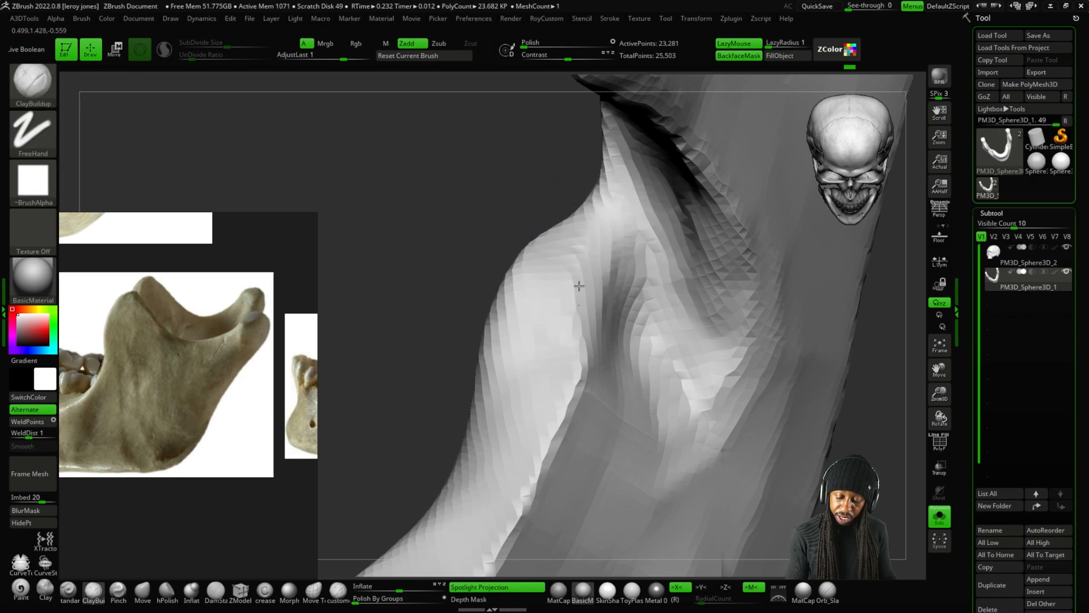
{"action": "right_click_drag", "start_coordinate": [578, 286], "coordinate": [579, 244], "text": "ctrl"}
{"action": "left_click_drag", "start_coordinate": [794, 250], "coordinate": [721, 227], "text": "shift"}
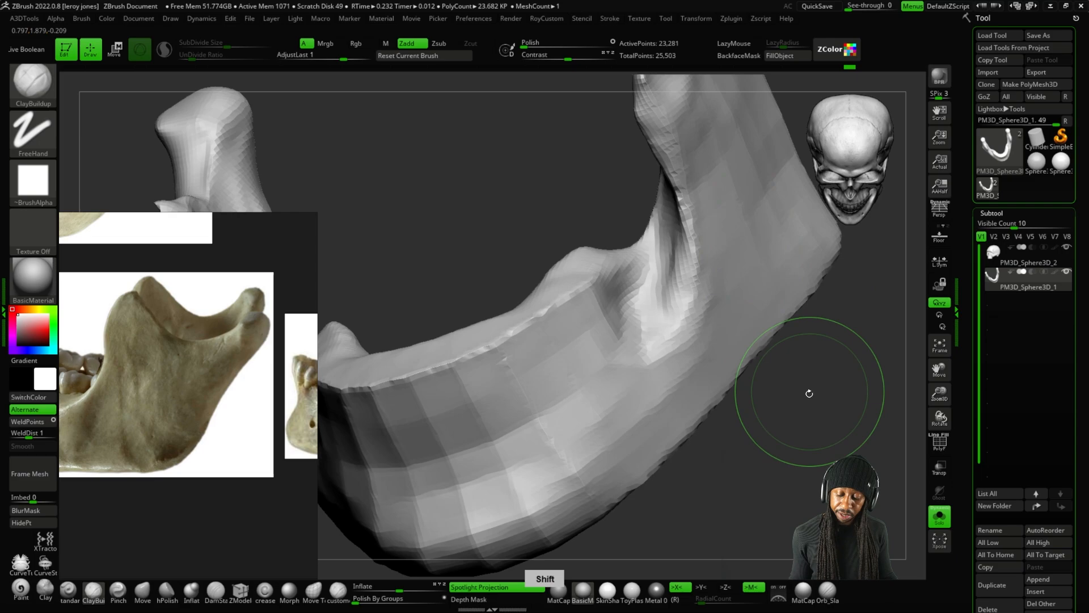
{"action": "mouse_move", "coordinate": [810, 393]}
{"action": "left_mouse_down", "text": "shift"}
{"action": "mouse_move", "coordinate": [802, 336]}
{"action": "mouse_move", "coordinate": [776, 359]}
{"action": "mouse_move", "coordinate": [788, 428]}
{"action": "mouse_move", "coordinate": [781, 413]}
{"action": "left_mouse_up", "text": "shift"}
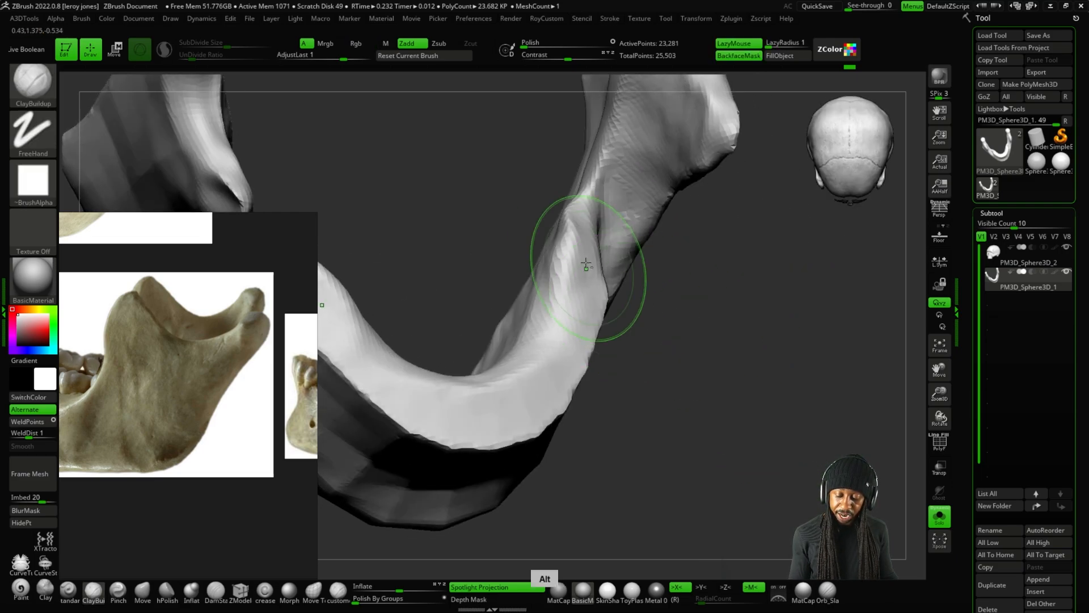
Carve down the inner side of the ramus where it meets the tooth ridge and smooth the transition.
{"action": "mouse_move", "coordinate": [570, 227]}
{"action": "left_mouse_down", "text": "alt"}
{"action": "mouse_move", "coordinate": [564, 268]}
{"action": "mouse_move", "coordinate": [562, 215]}
{"action": "left_mouse_up", "text": "alt"}
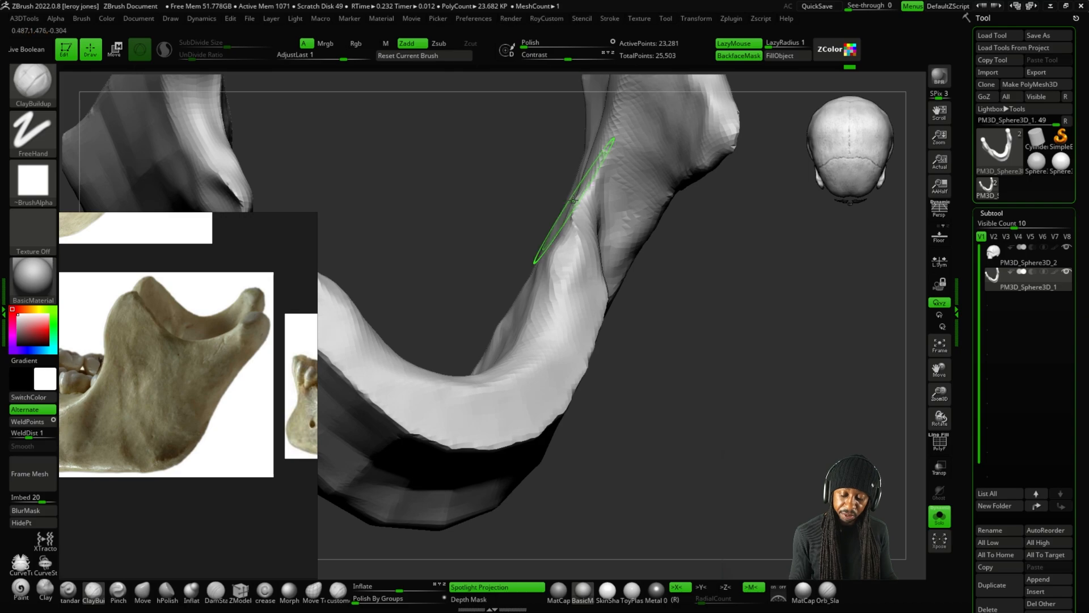
{"action": "left_click_drag", "start_coordinate": [695, 241], "coordinate": [644, 270]}
{"action": "left_click_drag", "start_coordinate": [545, 213], "coordinate": [547, 117], "text": "alt"}
{"action": "mouse_move", "coordinate": [698, 218]}
{"action": "left_mouse_down", "text": "shift"}
{"action": "mouse_move", "coordinate": [669, 239]}
{"action": "mouse_move", "coordinate": [732, 348]}
{"action": "mouse_move", "coordinate": [736, 286]}
{"action": "mouse_move", "coordinate": [751, 317]}
{"action": "left_mouse_up", "text": "shift"}
{"action": "left_click_drag", "start_coordinate": [583, 226], "coordinate": [584, 105], "text": "alt"}
{"action": "mouse_move", "coordinate": [696, 239]}
{"action": "left_mouse_down", "text": "shift"}
{"action": "mouse_move", "coordinate": [700, 192]}
{"action": "mouse_move", "coordinate": [713, 317]}
{"action": "left_mouse_up", "text": "shift"}
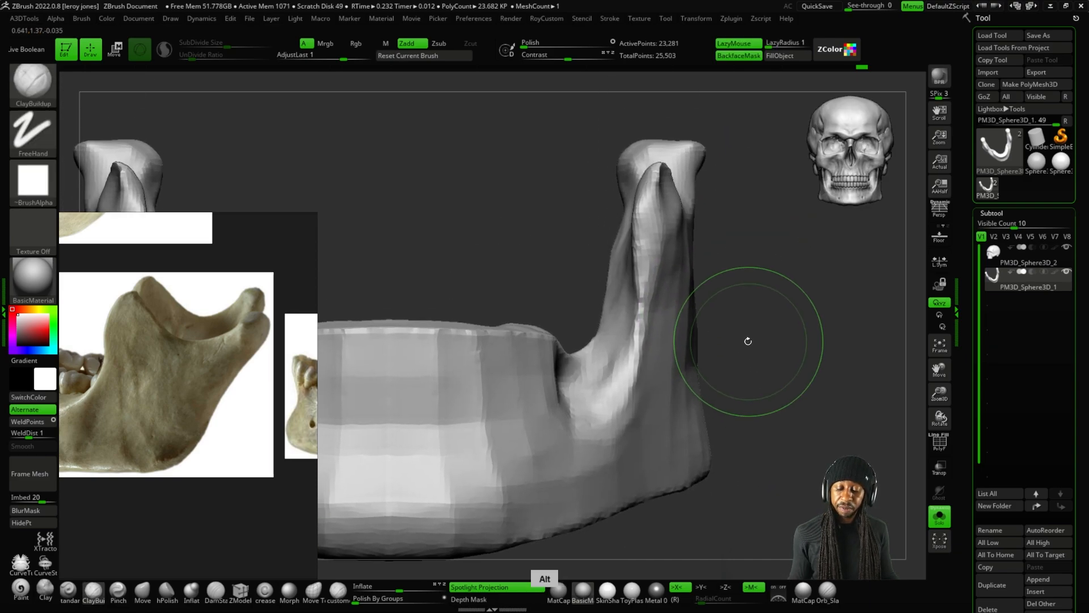
{"action": "left_click_drag", "start_coordinate": [603, 315], "coordinate": [605, 245], "text": "alt"}
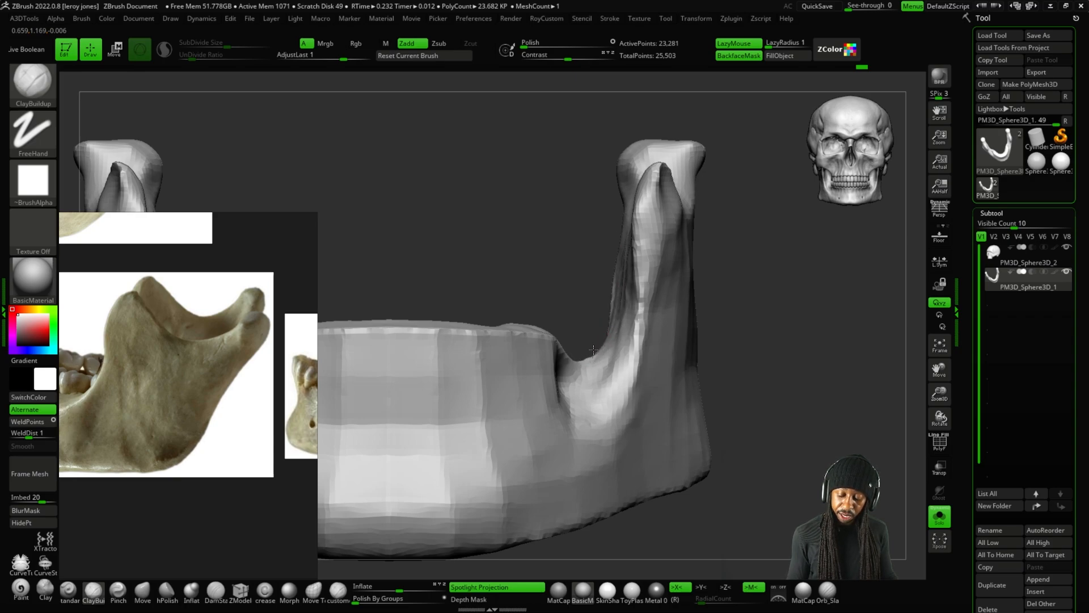
Shape and smooth the hollow between the outer rear end of the dental arch and the ramus's front edge.
{"action": "mouse_move", "coordinate": [731, 329]}
{"action": "left_mouse_down"}
{"action": "mouse_move", "coordinate": [755, 306]}
{"action": "mouse_move", "coordinate": [768, 318]}
{"action": "mouse_move", "coordinate": [583, 348]}
{"action": "left_mouse_up"}
{"action": "left_click_drag", "start_coordinate": [708, 286], "coordinate": [656, 329]}
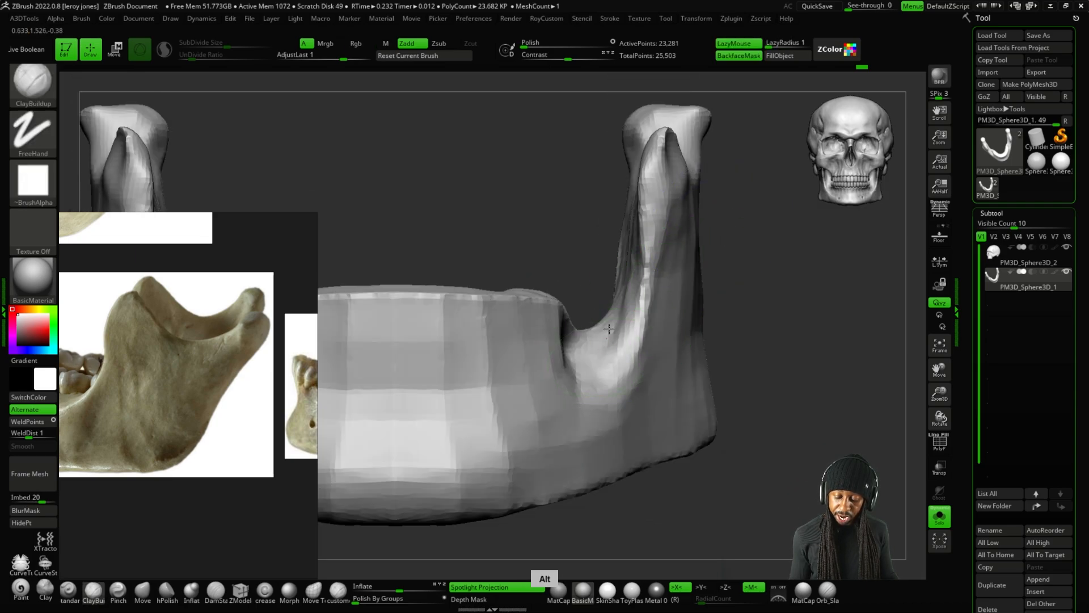
{"action": "left_click_drag", "start_coordinate": [584, 367], "coordinate": [582, 369], "text": "alt"}
{"action": "left_click_drag", "start_coordinate": [730, 267], "coordinate": [690, 277]}
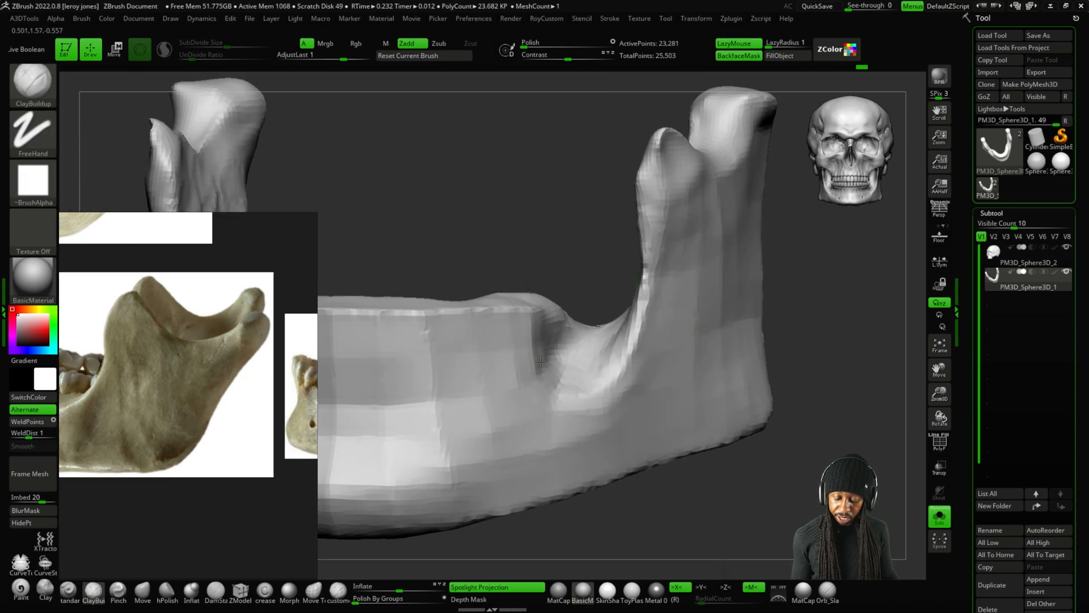
{"action": "mouse_move", "coordinate": [543, 342]}
{"action": "left_mouse_down", "text": "shift"}
{"action": "mouse_move", "coordinate": [518, 348]}
{"action": "mouse_move", "coordinate": [546, 362]}
{"action": "left_mouse_up", "text": "shift"}
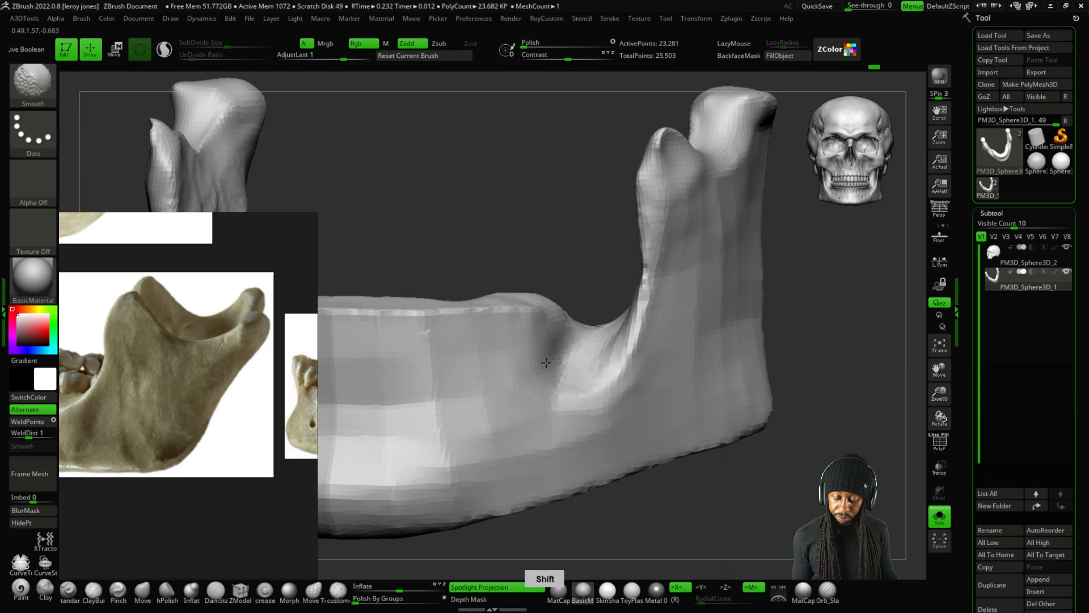
{"action": "left_click_drag", "start_coordinate": [729, 306], "coordinate": [768, 282], "text": "shift"}
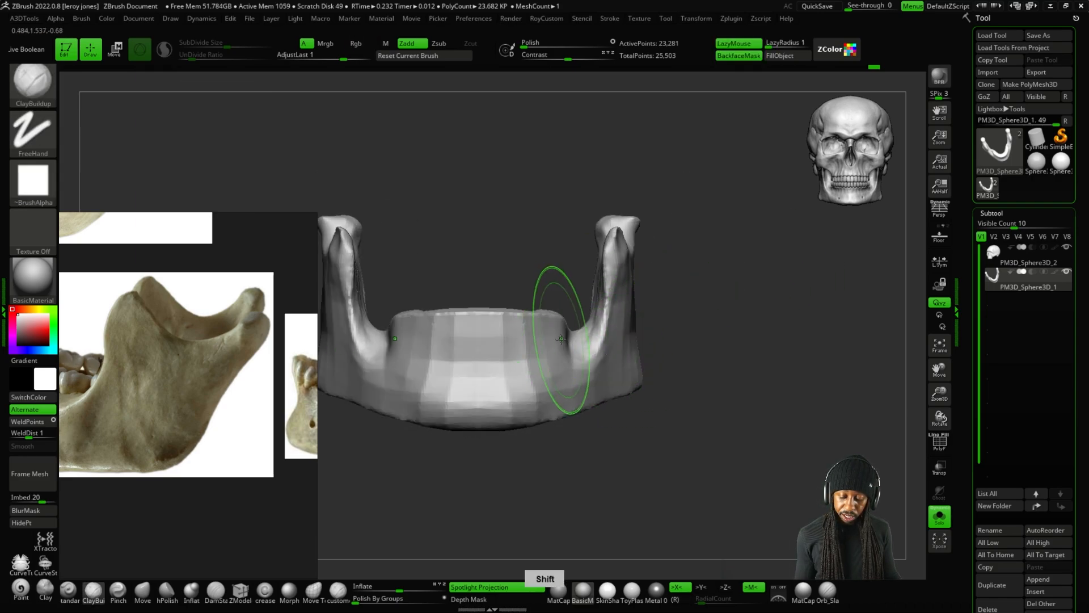
{"action": "left_click_drag", "start_coordinate": [566, 333], "coordinate": [568, 340], "text": "alt"}
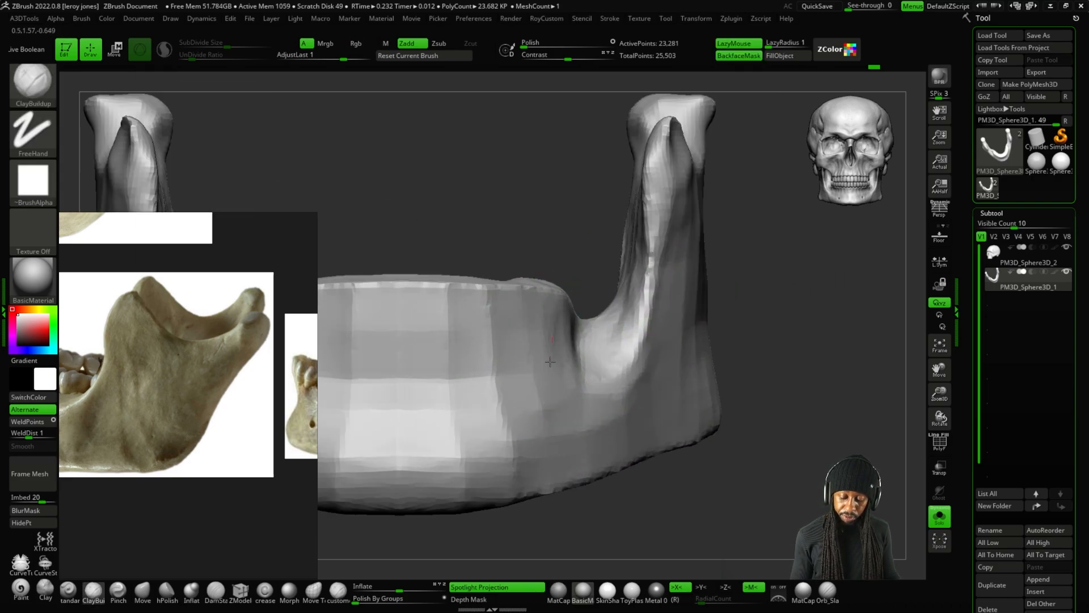
Build up the outer surface of the jaw body toward the chin with the ClayBuildup brush.
{"action": "mouse_move", "coordinate": [515, 315]}
{"action": "left_mouse_down"}
{"action": "mouse_move", "coordinate": [476, 369]}
{"action": "mouse_move", "coordinate": [406, 335]}
{"action": "left_mouse_up"}
{"action": "mouse_move", "coordinate": [503, 253]}
{"action": "left_mouse_down", "text": "alt"}
{"action": "mouse_move", "coordinate": [506, 224]}
{"action": "mouse_move", "coordinate": [434, 211]}
{"action": "left_mouse_up", "text": "alt"}
{"action": "mouse_move", "coordinate": [542, 461]}
{"action": "left_mouse_down", "text": "alt"}
{"action": "mouse_move", "coordinate": [610, 389]}
{"action": "mouse_move", "coordinate": [646, 394]}
{"action": "left_mouse_up", "text": "alt"}
{"action": "key", "text": "plus"}
{"action": "key", "text": "plus"}
{"action": "left_click_drag", "start_coordinate": [498, 288], "coordinate": [480, 334]}
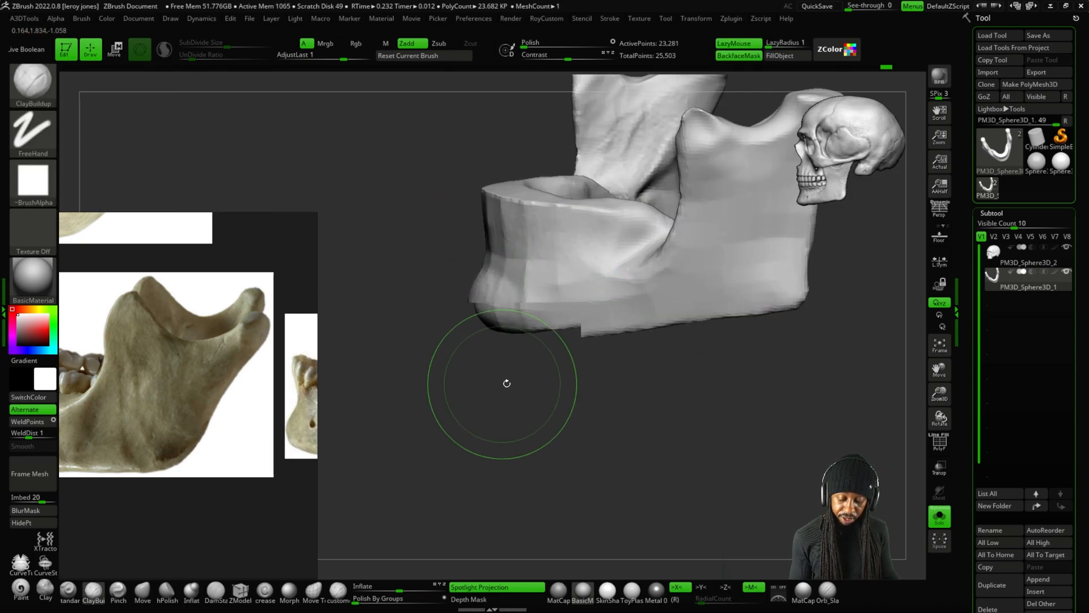
Refine the front of the chin with ClayBuildup strokes and smooth its faceted surface.
{"action": "left_click_drag", "start_coordinate": [505, 382], "coordinate": [511, 363], "text": "alt"}
{"action": "left_click_drag", "start_coordinate": [511, 363], "coordinate": [634, 372], "text": "shift"}
{"action": "left_click_drag", "start_coordinate": [541, 318], "coordinate": [530, 309], "text": "alt"}
{"action": "mouse_move", "coordinate": [510, 313]}
{"action": "left_mouse_down"}
{"action": "mouse_move", "coordinate": [494, 319]}
{"action": "mouse_move", "coordinate": [518, 336]}
{"action": "left_mouse_up"}
{"action": "left_click_drag", "start_coordinate": [678, 221], "coordinate": [618, 248], "text": "alt"}
{"action": "mouse_move", "coordinate": [618, 248]}
{"action": "left_mouse_down"}
{"action": "mouse_move", "coordinate": [608, 234]}
{"action": "mouse_move", "coordinate": [710, 209]}
{"action": "left_mouse_up"}
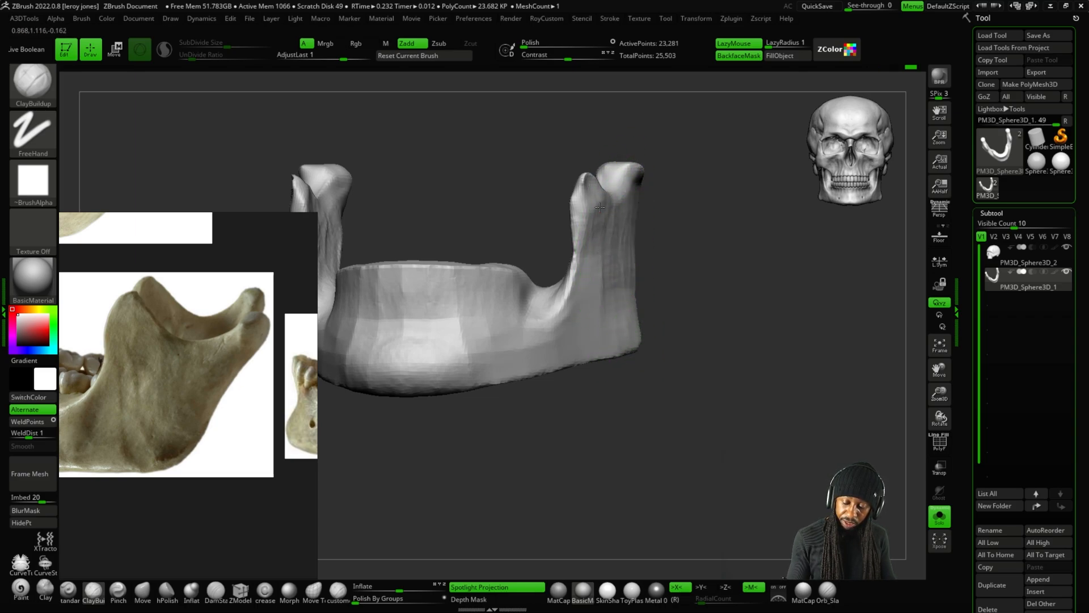
Refine the outer face of the ramus between the jaw angle, condyle and coronoid process with the ClayBuildup brush.
{"action": "mouse_move", "coordinate": [605, 228]}
{"action": "left_mouse_down", "text": "alt"}
{"action": "mouse_move", "coordinate": [606, 264]}
{"action": "mouse_move", "coordinate": [629, 221]}
{"action": "mouse_move", "coordinate": [656, 418]}
{"action": "mouse_move", "coordinate": [626, 247]}
{"action": "left_mouse_up", "text": "alt"}
{"action": "left_click_drag", "start_coordinate": [606, 348], "coordinate": [640, 331]}
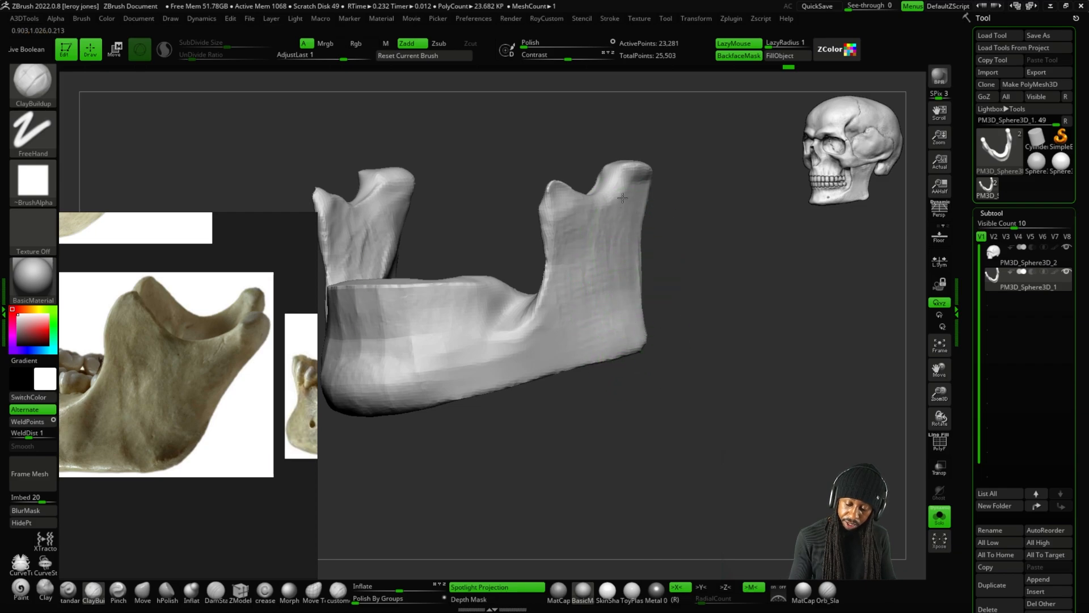
{"action": "left_click_drag", "start_coordinate": [588, 245], "coordinate": [590, 278]}
{"action": "mouse_move", "coordinate": [678, 188]}
{"action": "left_mouse_down"}
{"action": "mouse_move", "coordinate": [698, 178]}
{"action": "mouse_move", "coordinate": [681, 151]}
{"action": "mouse_move", "coordinate": [622, 179]}
{"action": "left_mouse_up"}
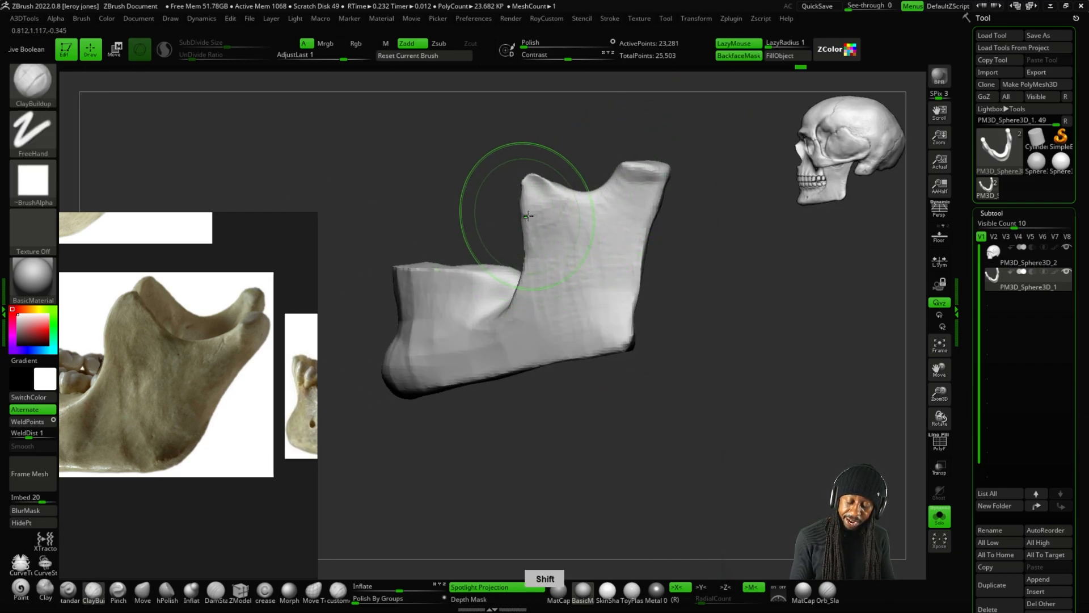
{"action": "left_click_drag", "start_coordinate": [486, 190], "coordinate": [379, 378], "text": "alt"}
{"action": "mouse_move", "coordinate": [686, 249]}
{"action": "left_mouse_down", "text": "alt"}
{"action": "mouse_move", "coordinate": [708, 358]}
{"action": "mouse_move", "coordinate": [698, 236]}
{"action": "mouse_move", "coordinate": [733, 290]}
{"action": "mouse_move", "coordinate": [627, 260]}
{"action": "left_mouse_up", "text": "alt"}
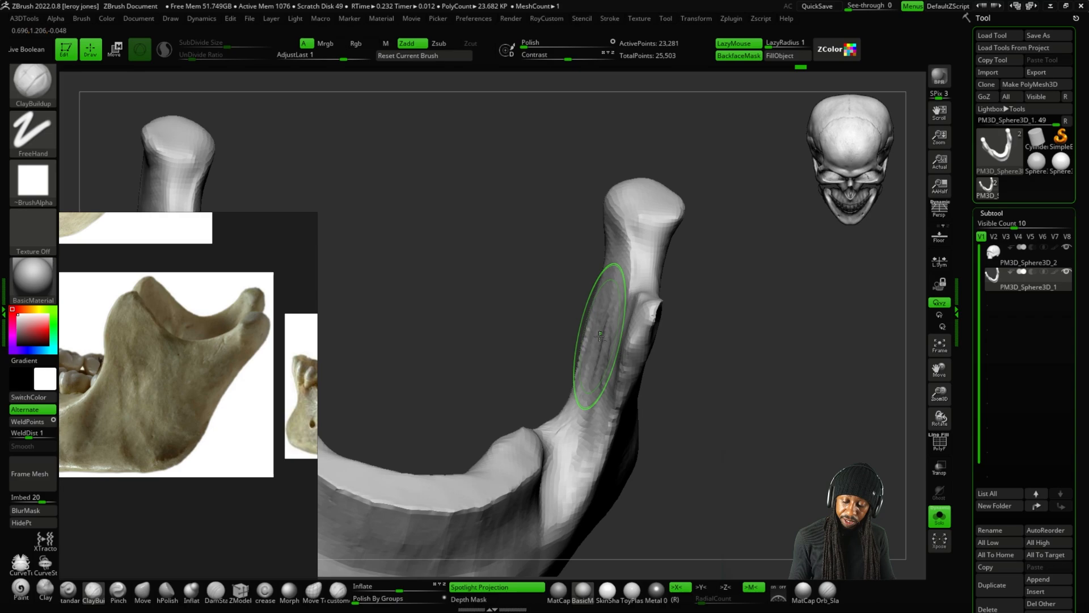
Sculpt the inner side and front edge of the coronoid process with ClayBuildup and smooth the notch beside it.
{"action": "mouse_move", "coordinate": [599, 335]}
{"action": "left_mouse_down"}
{"action": "mouse_move", "coordinate": [653, 307]}
{"action": "mouse_move", "coordinate": [577, 343]}
{"action": "left_mouse_up"}
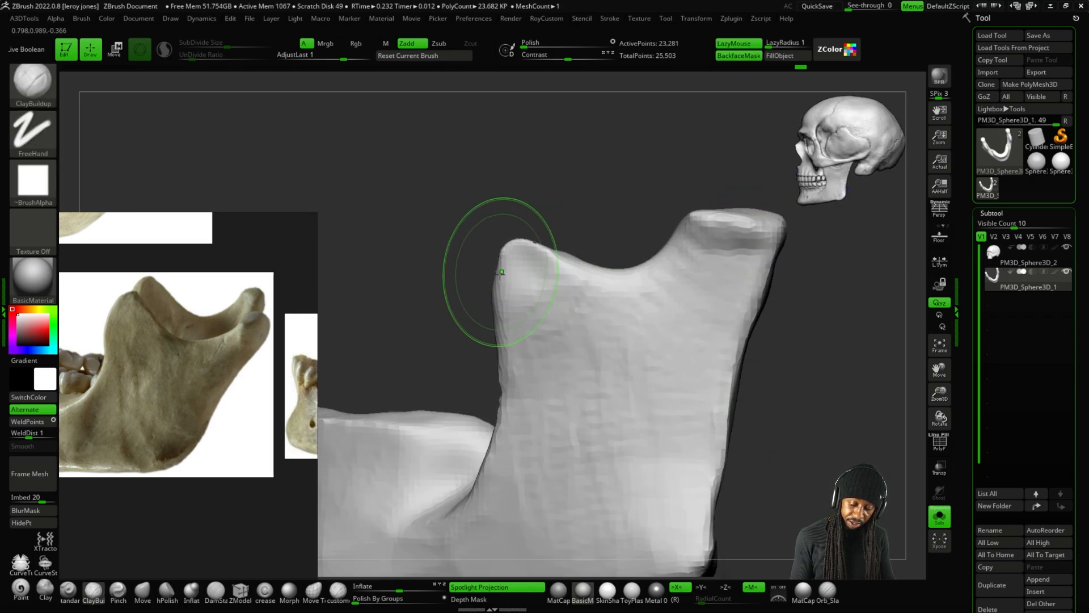
{"action": "mouse_move", "coordinate": [486, 219]}
{"action": "left_mouse_down"}
{"action": "mouse_move", "coordinate": [535, 231]}
{"action": "mouse_move", "coordinate": [567, 188]}
{"action": "mouse_move", "coordinate": [544, 207]}
{"action": "left_mouse_up"}
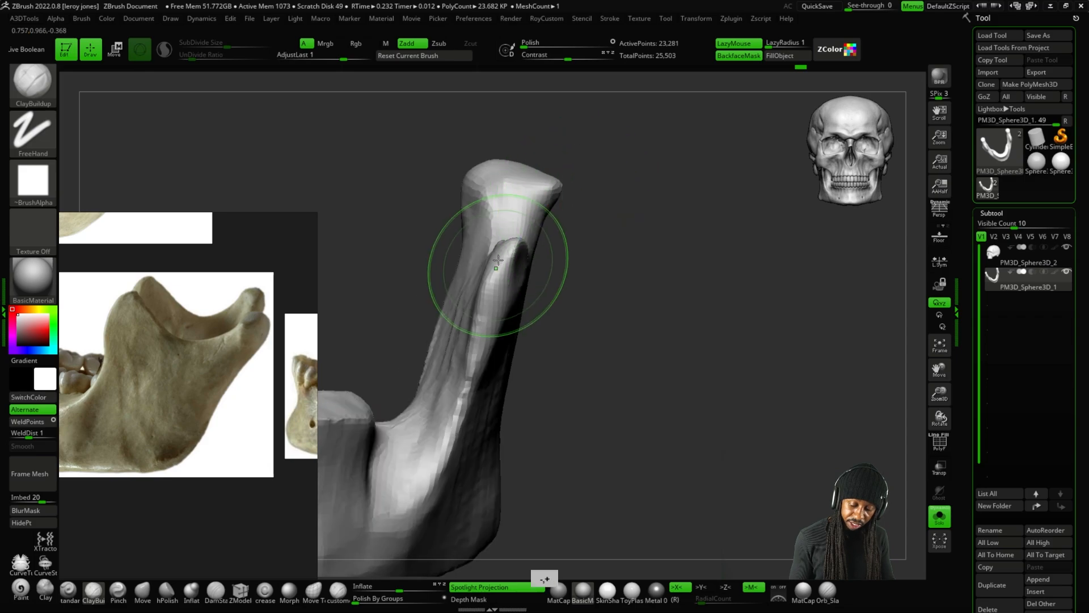
{"action": "key", "text": "plus"}
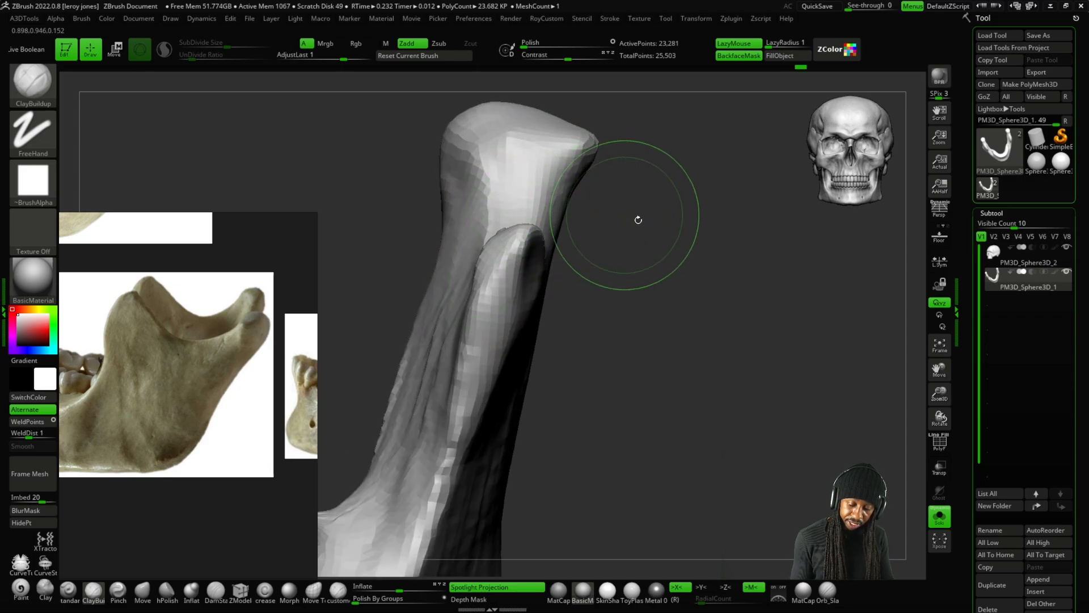
{"action": "left_click_drag", "start_coordinate": [638, 220], "coordinate": [568, 220]}
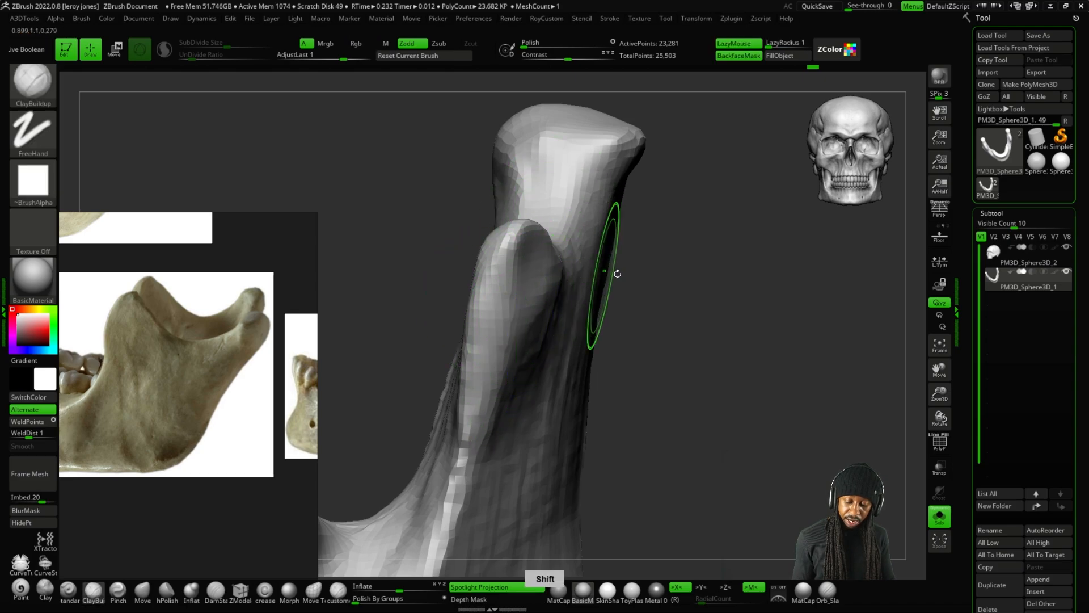
{"action": "left_click_drag", "start_coordinate": [614, 272], "coordinate": [607, 283], "text": "shift"}
{"action": "key", "text": "minus"}
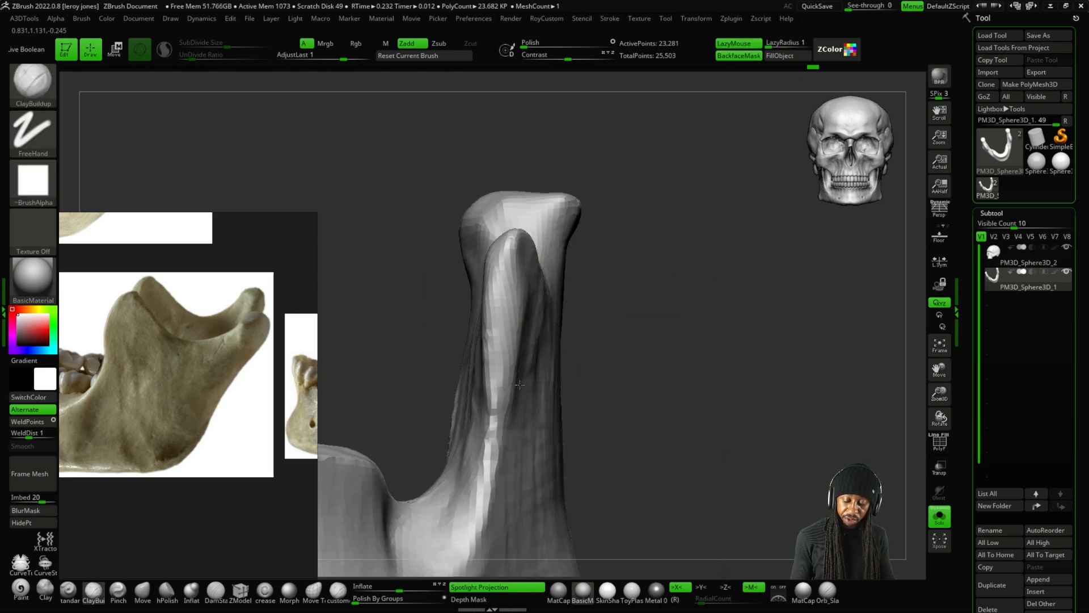
{"action": "left_click_drag", "start_coordinate": [605, 282], "coordinate": [572, 261], "text": "shift"}
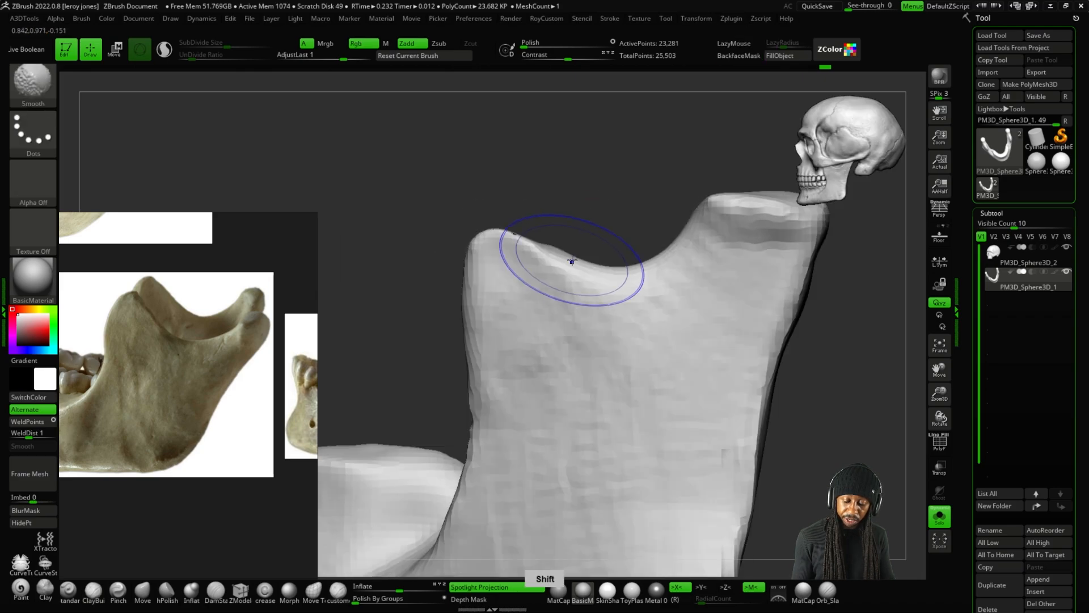
Switch to the Move brush and adjust the tip and front edge of the coronoid process, undoing the first pull.
{"action": "left_click", "coordinate": [150, 598]}
{"action": "mouse_move", "coordinate": [450, 341]}
{"action": "left_mouse_down"}
{"action": "mouse_move", "coordinate": [465, 375]}
{"action": "mouse_move", "coordinate": [435, 316]}
{"action": "left_mouse_up"}
{"action": "key", "text": "ctrl+z"}
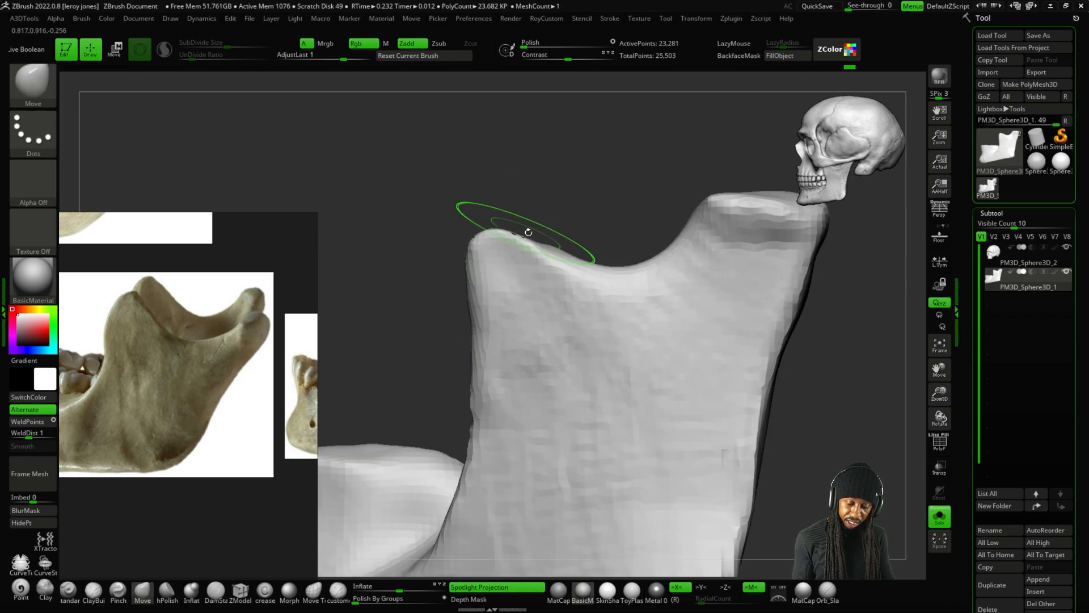
{"action": "key", "text": "plus"}
{"action": "key", "text": "minus"}
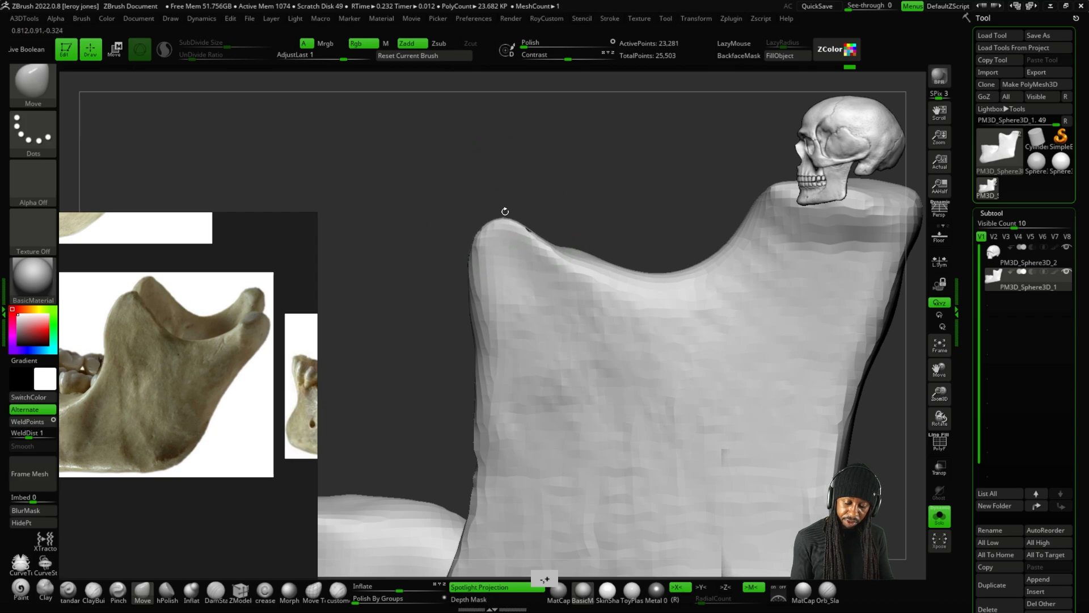
{"action": "left_click_drag", "start_coordinate": [658, 227], "coordinate": [620, 182]}
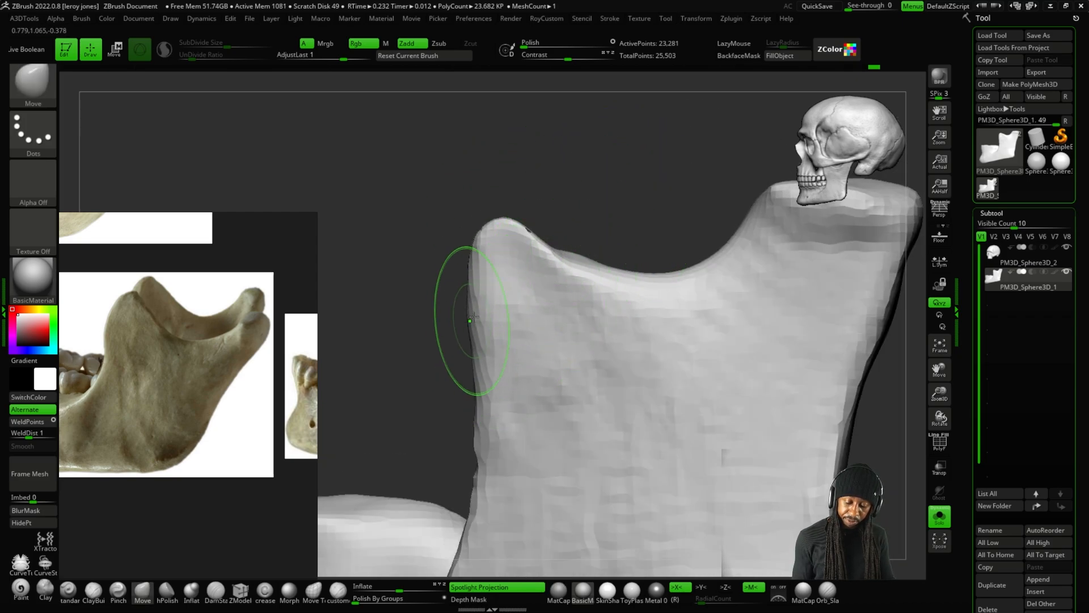
{"action": "left_click_drag", "start_coordinate": [474, 317], "coordinate": [466, 266]}
{"action": "left_click_drag", "start_coordinate": [471, 348], "coordinate": [601, 187], "text": "alt"}
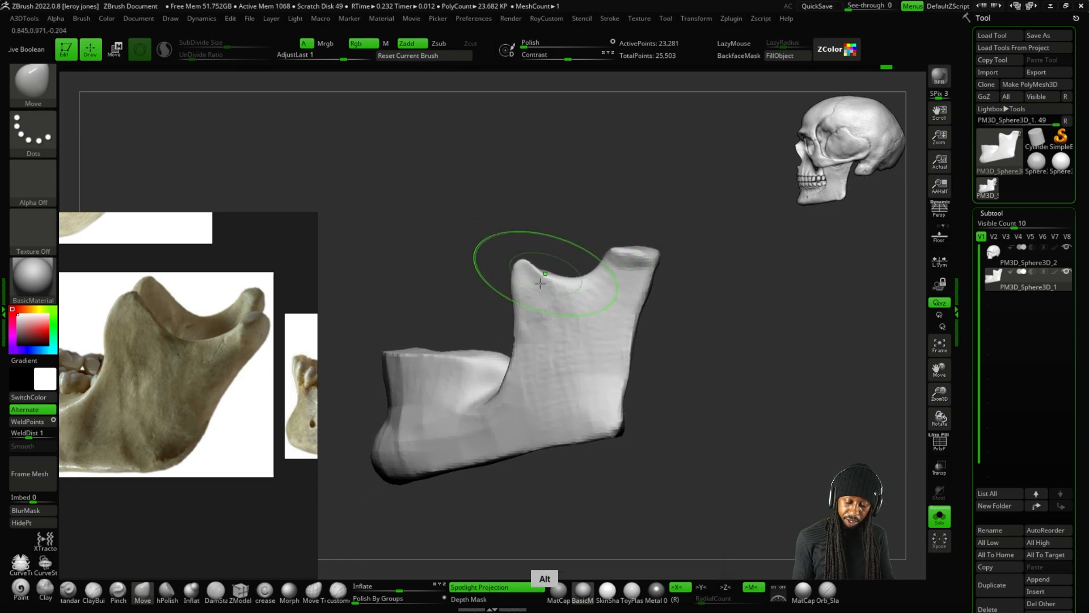
Reshape the coronoid process and the ramus's front edge in side view with the Move brush.
{"action": "left_click_drag", "start_coordinate": [540, 283], "coordinate": [567, 347], "text": "alt"}
{"action": "left_click_drag", "start_coordinate": [518, 303], "coordinate": [516, 269]}
{"action": "left_click_drag", "start_coordinate": [464, 338], "coordinate": [527, 341]}
{"action": "left_click_drag", "start_coordinate": [542, 406], "coordinate": [722, 263], "text": "alt"}
{"action": "left_click_drag", "start_coordinate": [762, 329], "coordinate": [790, 351], "text": "alt"}
Show the cranium together with the jaw and examine how the condyle and coronoid process fit beneath it.
{"action": "left_click", "coordinate": [939, 517]}
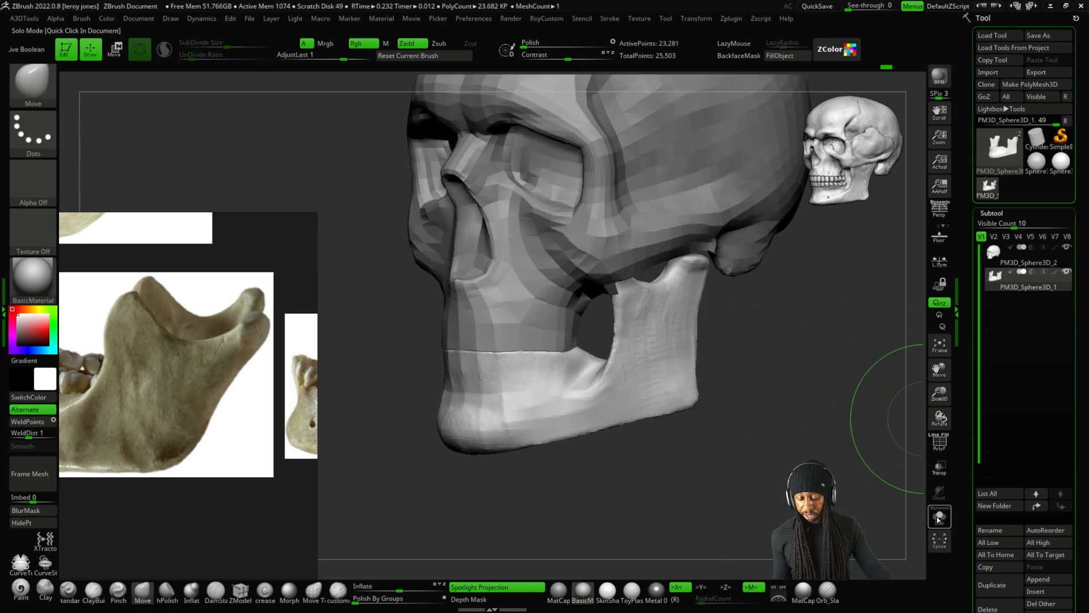
{"action": "left_click_drag", "start_coordinate": [812, 446], "coordinate": [710, 372]}
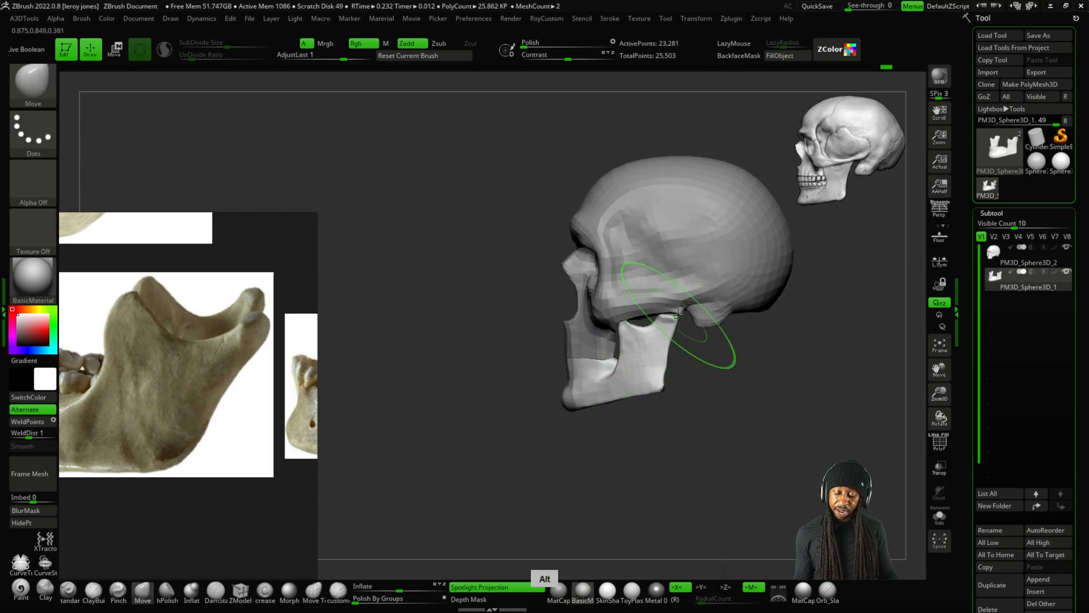
{"action": "scroll", "coordinate": [677, 314], "scroll_direction": "up", "scroll_amount": 5}
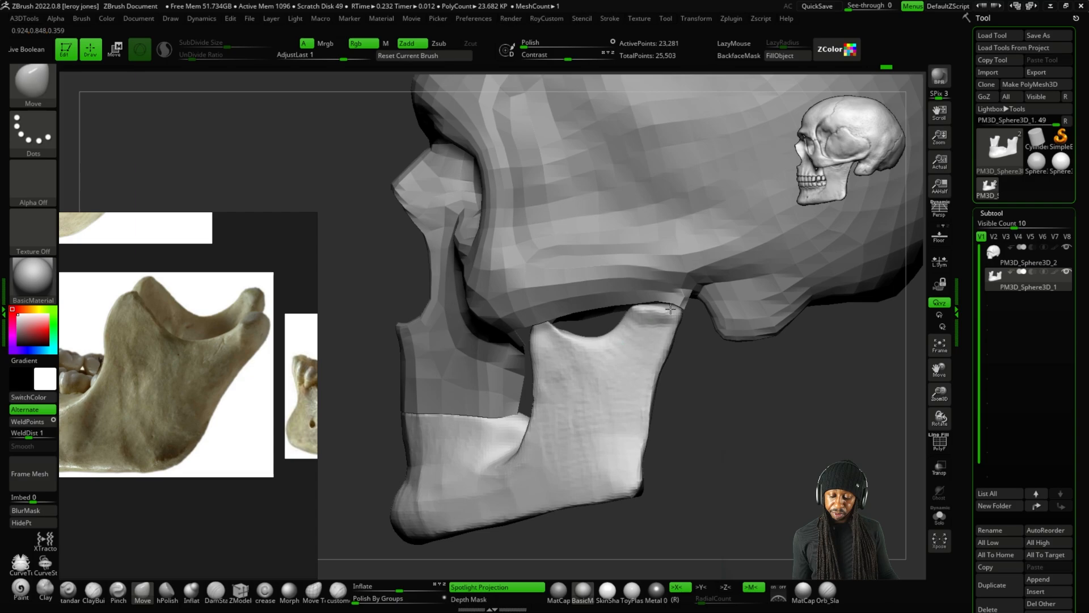
{"action": "scroll", "coordinate": [563, 329], "scroll_direction": "up", "scroll_amount": 2}
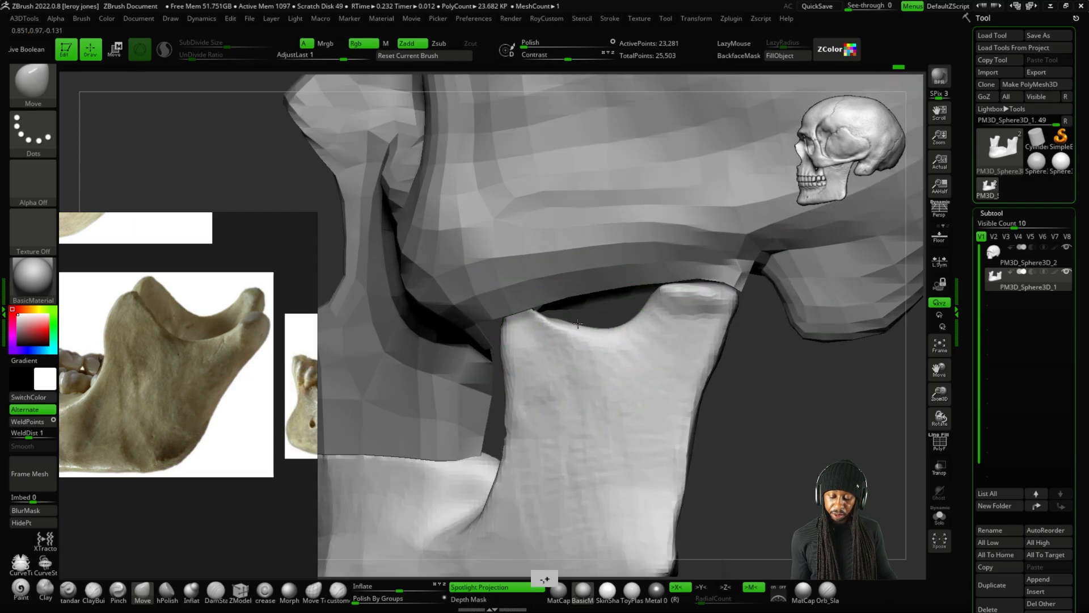
{"action": "scroll", "coordinate": [548, 309], "scroll_direction": "down", "scroll_amount": 6}
{"action": "left_click_drag", "start_coordinate": [666, 392], "coordinate": [766, 384]}
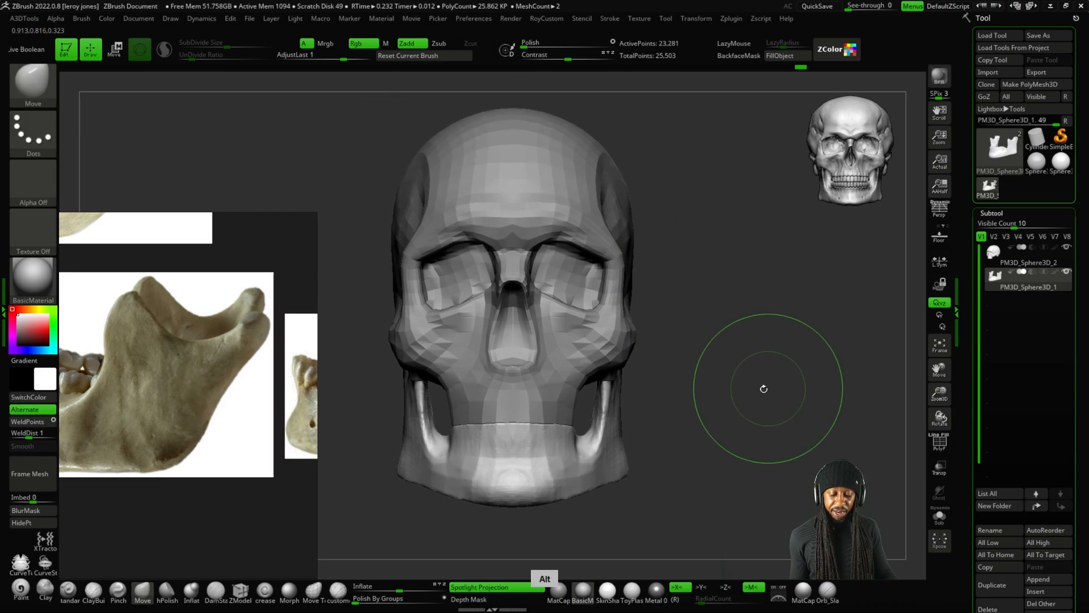
Adjust the jaw's lower edge near the angles against the cranium in front view with the Move brush.
{"action": "left_click_drag", "start_coordinate": [675, 473], "coordinate": [707, 394], "text": "alt"}
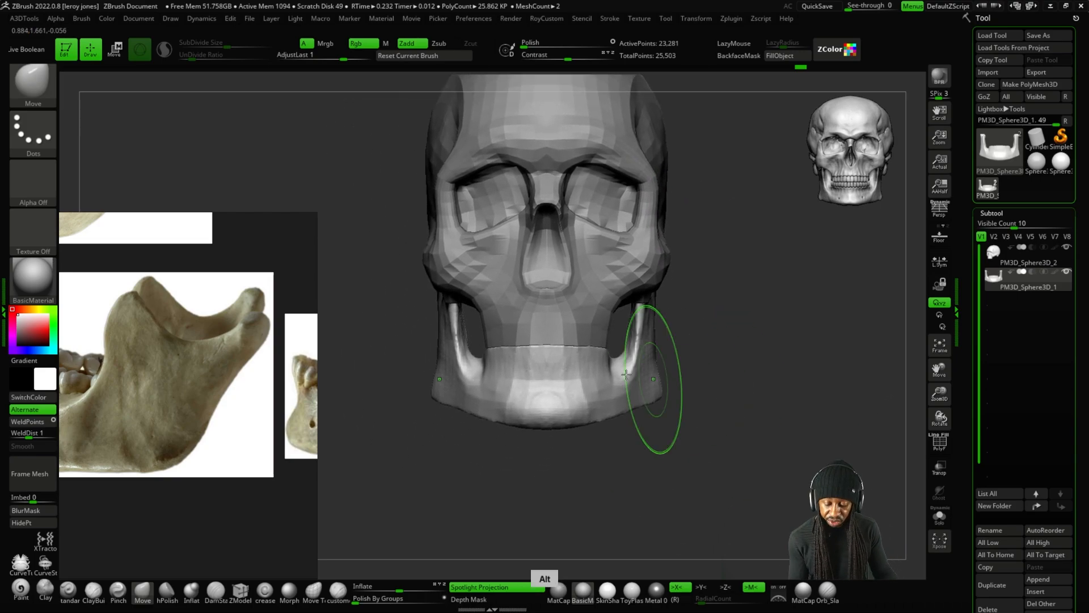
{"action": "scroll", "coordinate": [610, 372], "scroll_direction": "up", "scroll_amount": 2}
{"action": "left_click_drag", "start_coordinate": [650, 445], "coordinate": [631, 424]}
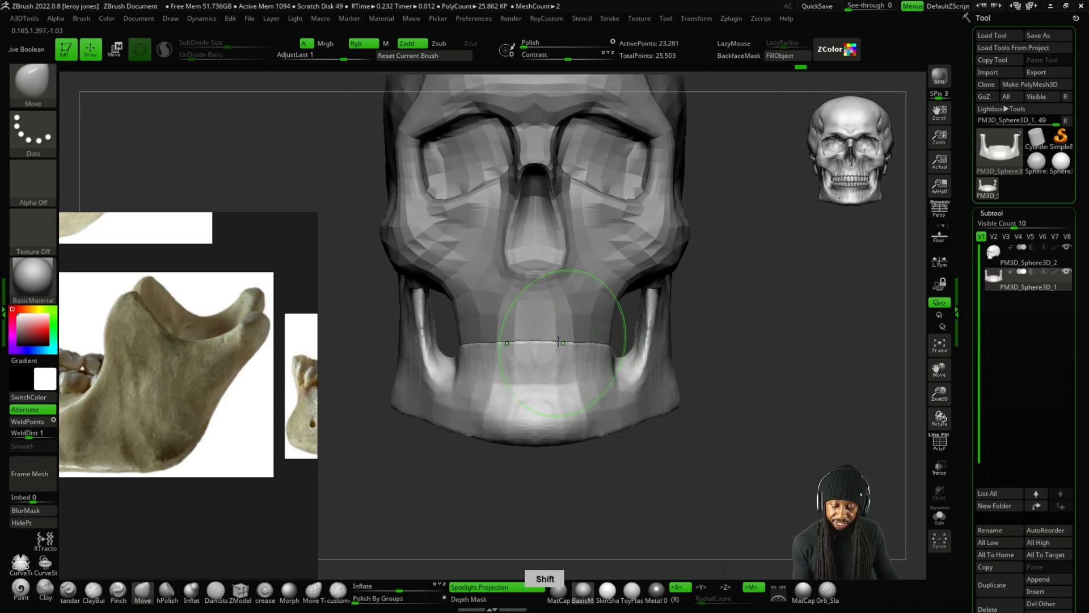
{"action": "scroll", "coordinate": [562, 335], "scroll_direction": "up", "scroll_amount": 3}
{"action": "scroll", "coordinate": [564, 340], "scroll_direction": "down", "scroll_amount": 2}
Isolate the lower jaw and even out the front upper edge of its dental arch with the Move brush and smoothing.
{"action": "left_click", "coordinate": [938, 516]}
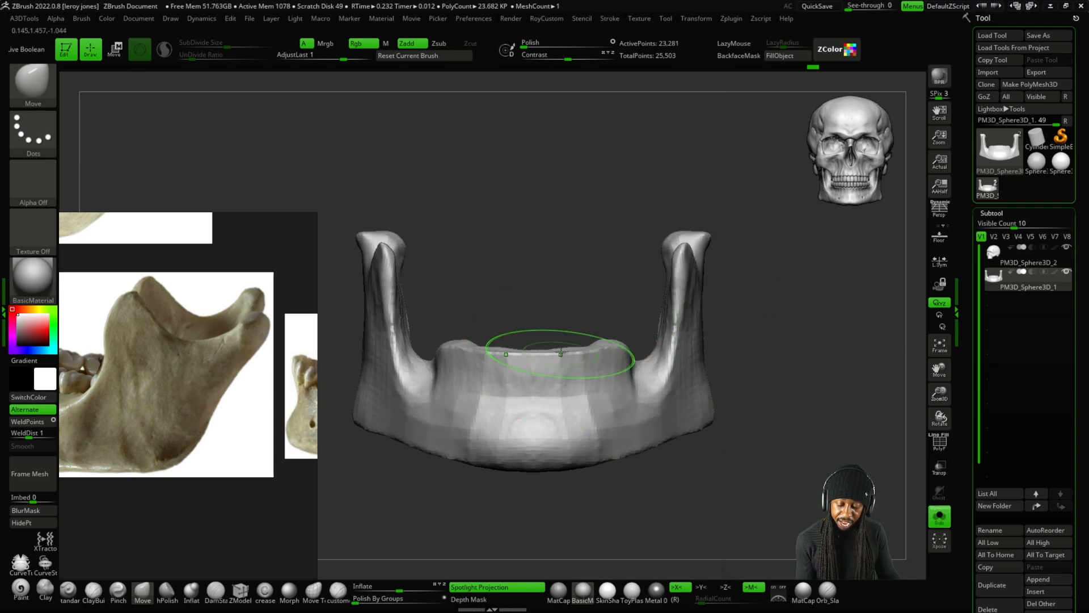
{"action": "right_click_drag", "start_coordinate": [560, 353], "coordinate": [606, 334]}
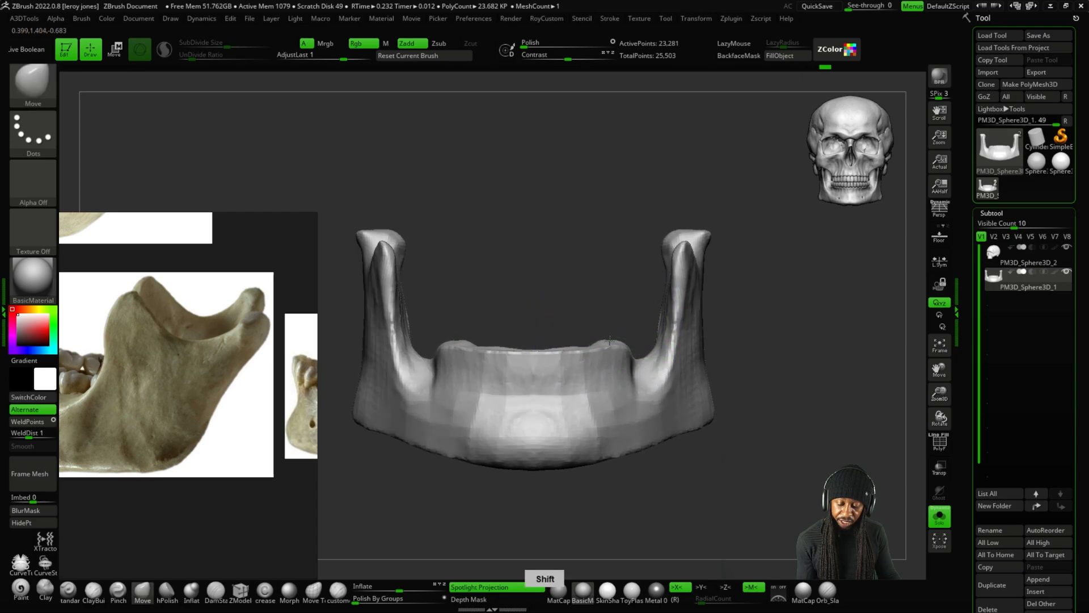
{"action": "key", "text": "shift"}
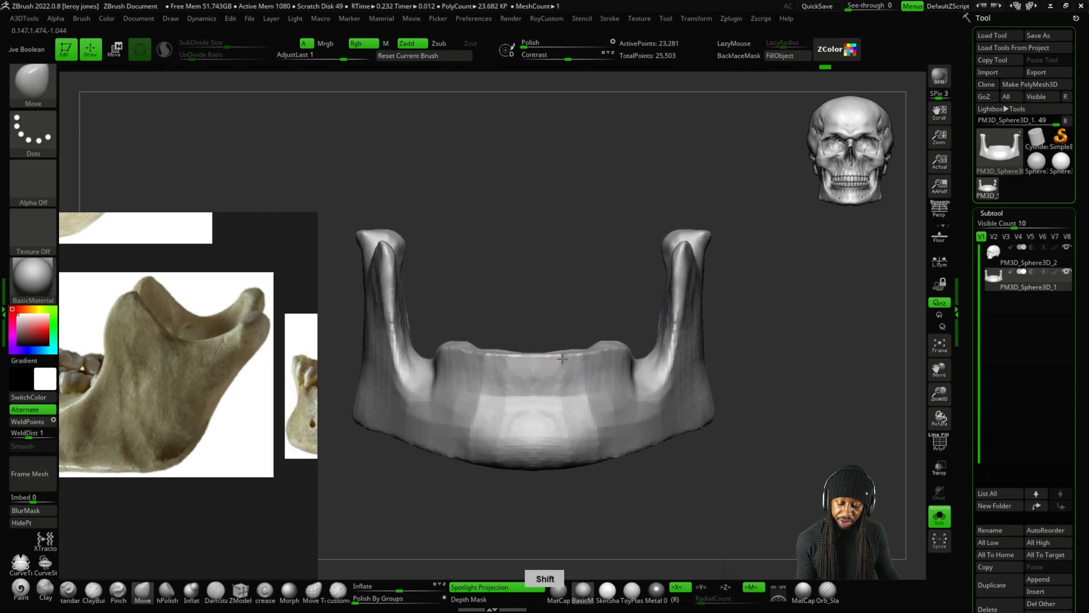
{"action": "left_click_drag", "start_coordinate": [592, 341], "coordinate": [607, 338], "text": "shift"}
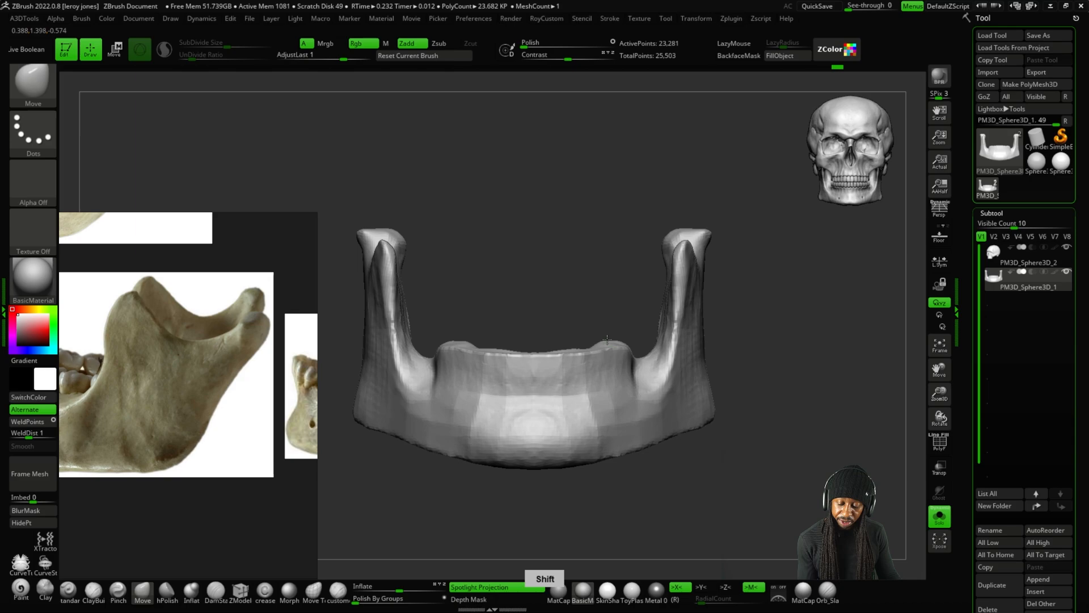
{"action": "left_click_drag", "start_coordinate": [613, 298], "coordinate": [437, 290]}
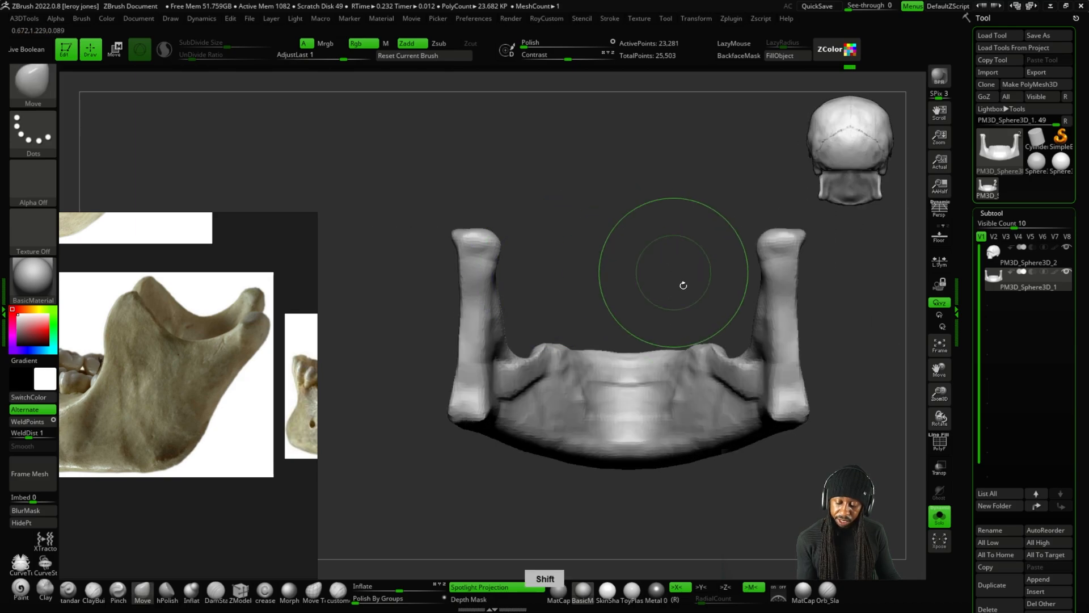
Adjust the inner upper edge of the dental arch from behind with the Move brush, checking it against the front view.
{"action": "key", "text": "plus"}
{"action": "left_click_drag", "start_coordinate": [709, 344], "coordinate": [601, 339], "text": "shift"}
{"action": "key", "text": "plus"}
{"action": "key", "text": "plus"}
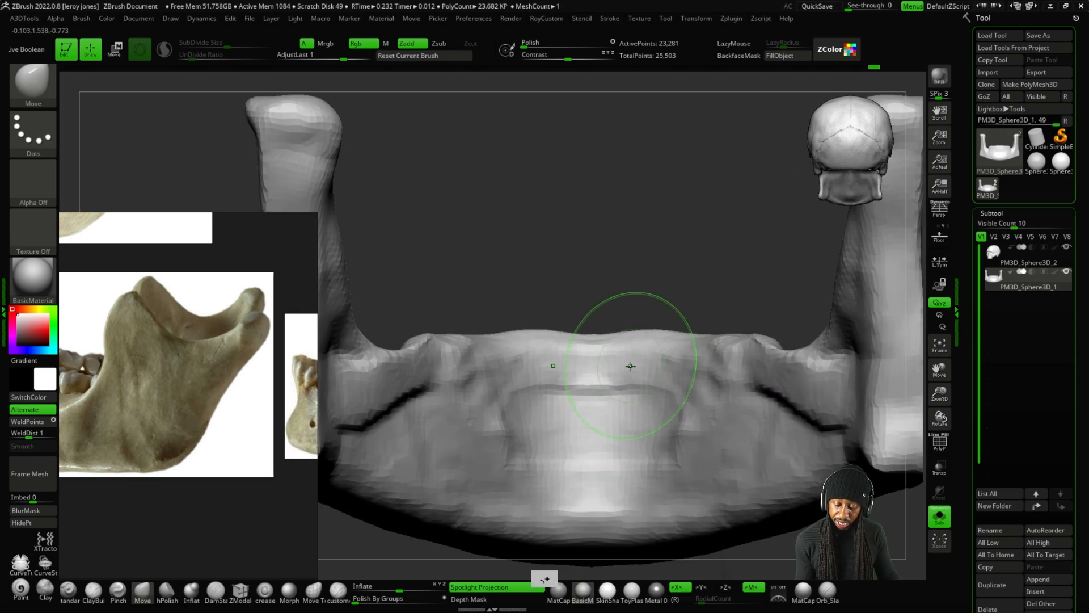
{"action": "mouse_move", "coordinate": [670, 292]}
{"action": "left_mouse_down"}
{"action": "mouse_move", "coordinate": [768, 299]}
{"action": "mouse_move", "coordinate": [669, 306]}
{"action": "left_mouse_up"}
{"action": "key", "text": "minus"}
{"action": "key", "text": "minus"}
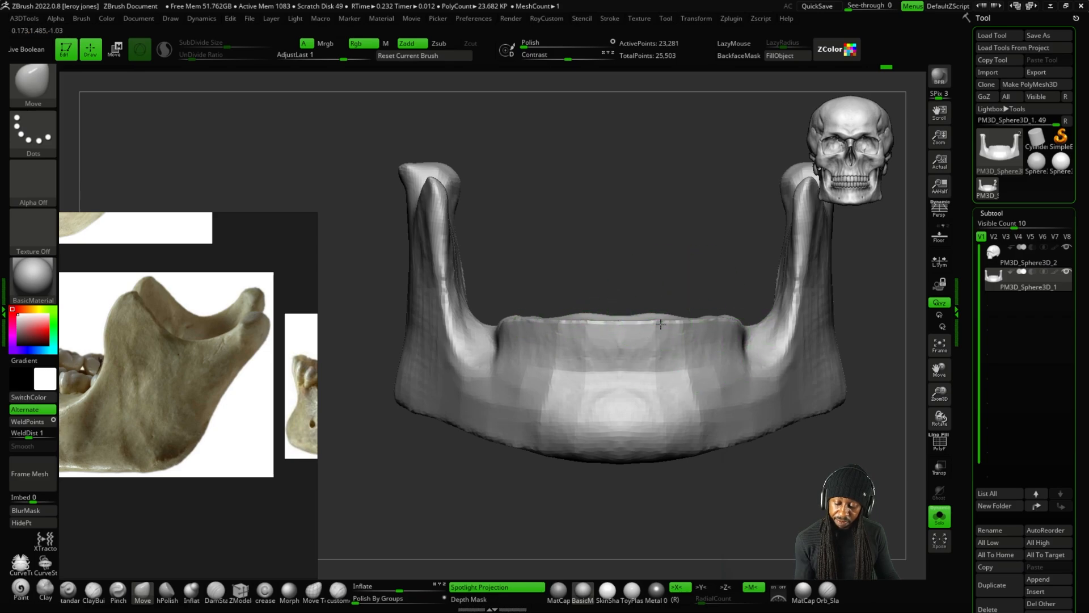
Flatten the top surface of the lower dental arch with the hPolish brush.
{"action": "left_click", "coordinate": [169, 598]}
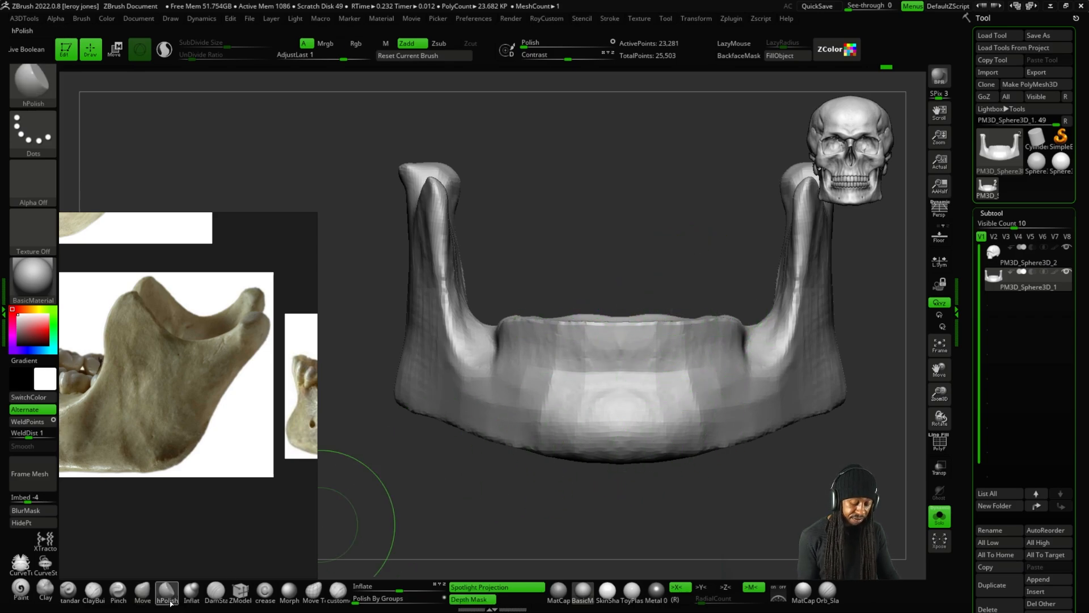
{"action": "mouse_move", "coordinate": [683, 465]}
{"action": "left_mouse_down"}
{"action": "mouse_move", "coordinate": [721, 454]}
{"action": "mouse_move", "coordinate": [731, 371]}
{"action": "mouse_move", "coordinate": [620, 345]}
{"action": "mouse_move", "coordinate": [667, 308]}
{"action": "left_mouse_up"}
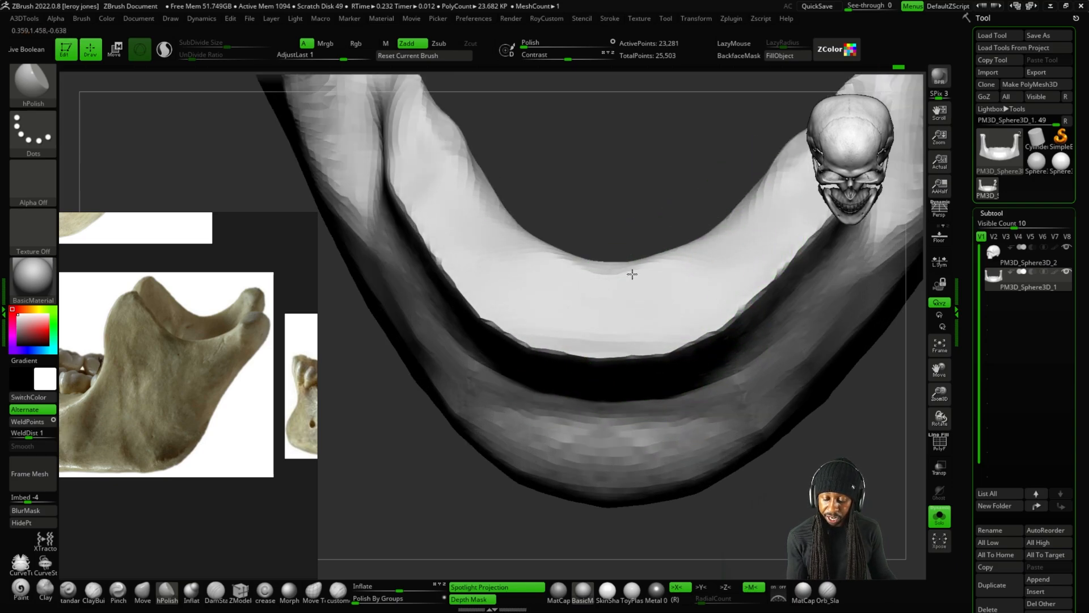
{"action": "right_click_drag", "start_coordinate": [685, 332], "coordinate": [665, 289]}
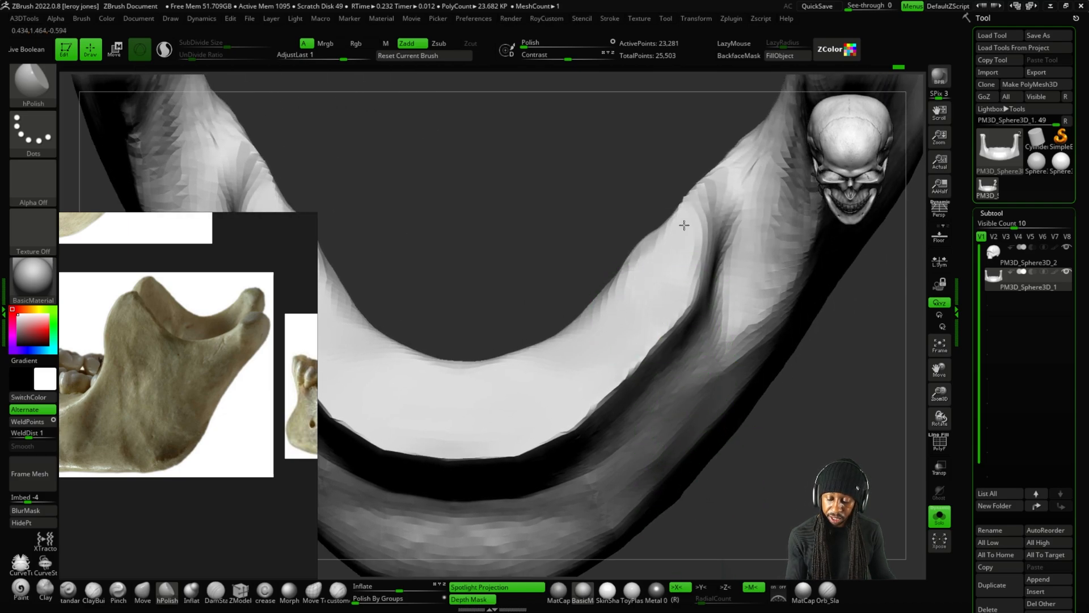
{"action": "key", "text": "f"}
{"action": "right_click_drag", "start_coordinate": [595, 408], "coordinate": [761, 347], "text": "shift"}
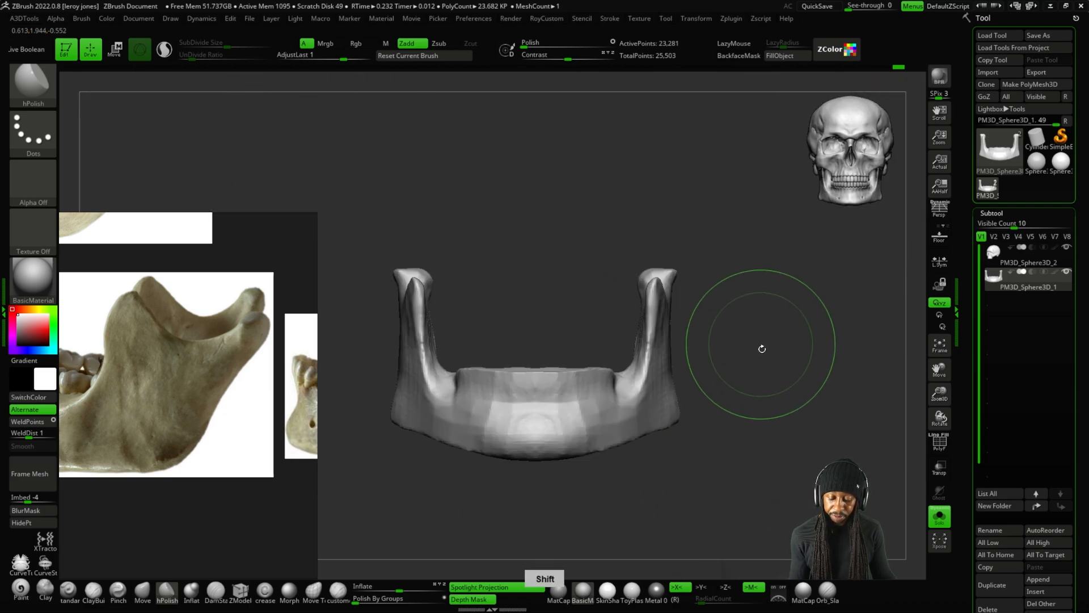
Show the cranium with the lower jaw again and examine how the two fit together from the front and three-quarter angles.
{"action": "right_click_drag", "start_coordinate": [750, 408], "coordinate": [623, 304]}
{"action": "right_click_drag", "start_coordinate": [704, 278], "coordinate": [775, 348], "text": "ctrl"}
{"action": "right_click_drag", "start_coordinate": [748, 263], "coordinate": [815, 401], "text": "ctrl"}
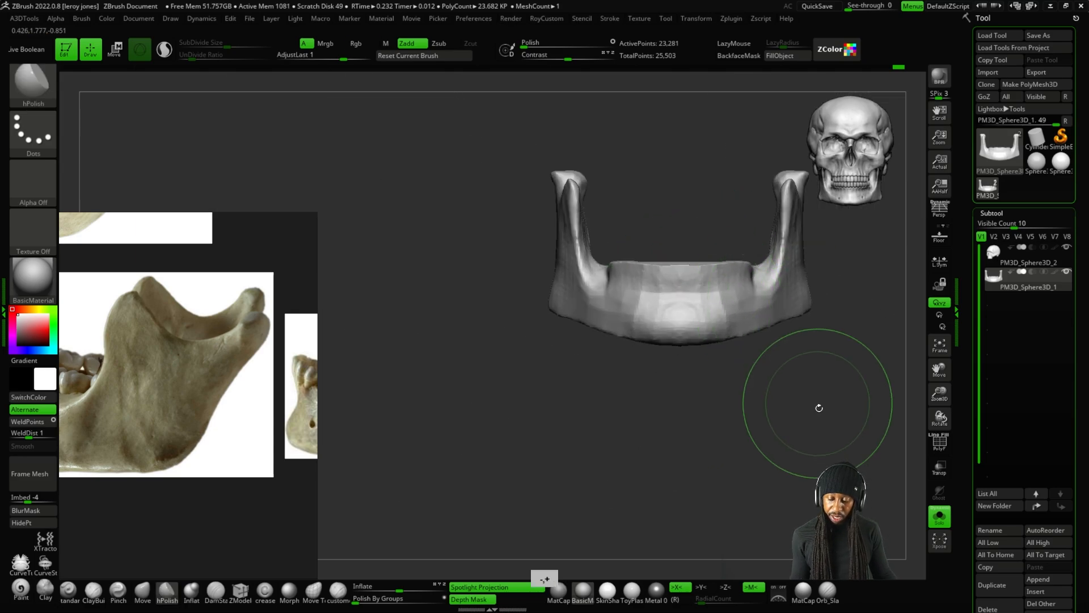
{"action": "left_click", "coordinate": [873, 431], "text": "ctrl+shift"}
{"action": "right_click_drag", "start_coordinate": [874, 431], "coordinate": [714, 518], "text": "alt"}
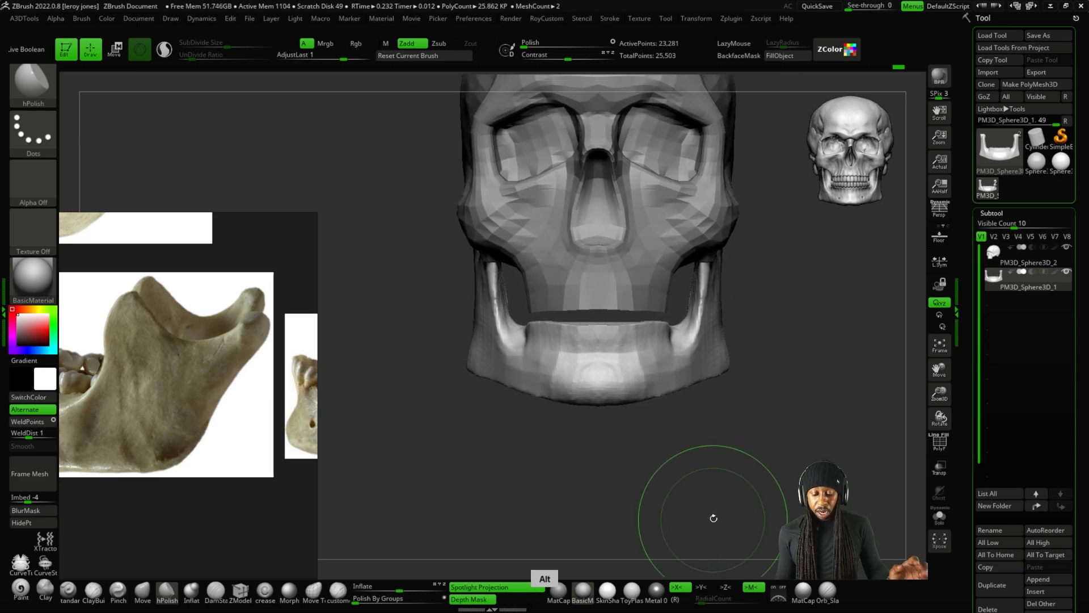
{"action": "right_click_drag", "start_coordinate": [734, 387], "coordinate": [781, 354]}
Make the cranium the active subtool and isolate it.
{"action": "left_click", "coordinate": [745, 269], "text": "alt"}
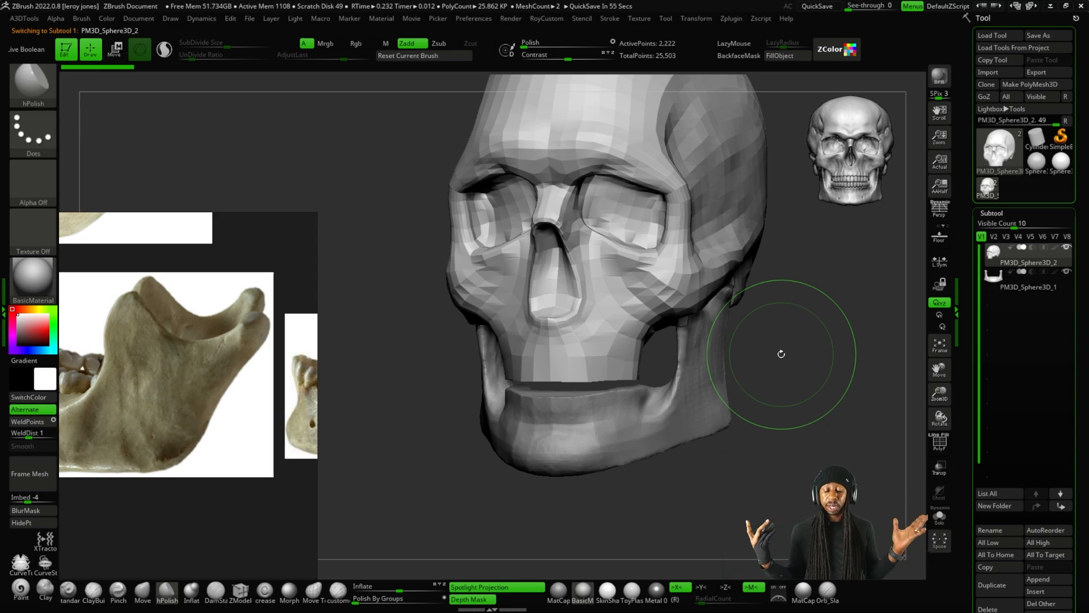
{"action": "right_click_drag", "start_coordinate": [781, 353], "coordinate": [784, 338]}
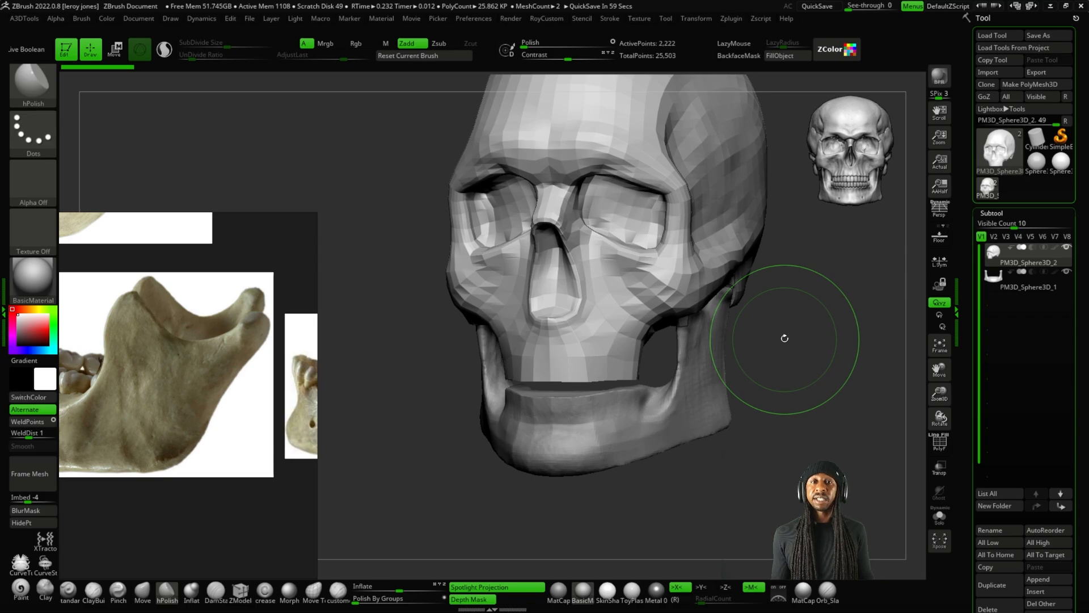
{"action": "right_click_drag", "start_coordinate": [760, 316], "coordinate": [851, 318]}
{"action": "left_click", "coordinate": [939, 520]}
{"action": "right_click_drag", "start_coordinate": [885, 409], "coordinate": [674, 462]}
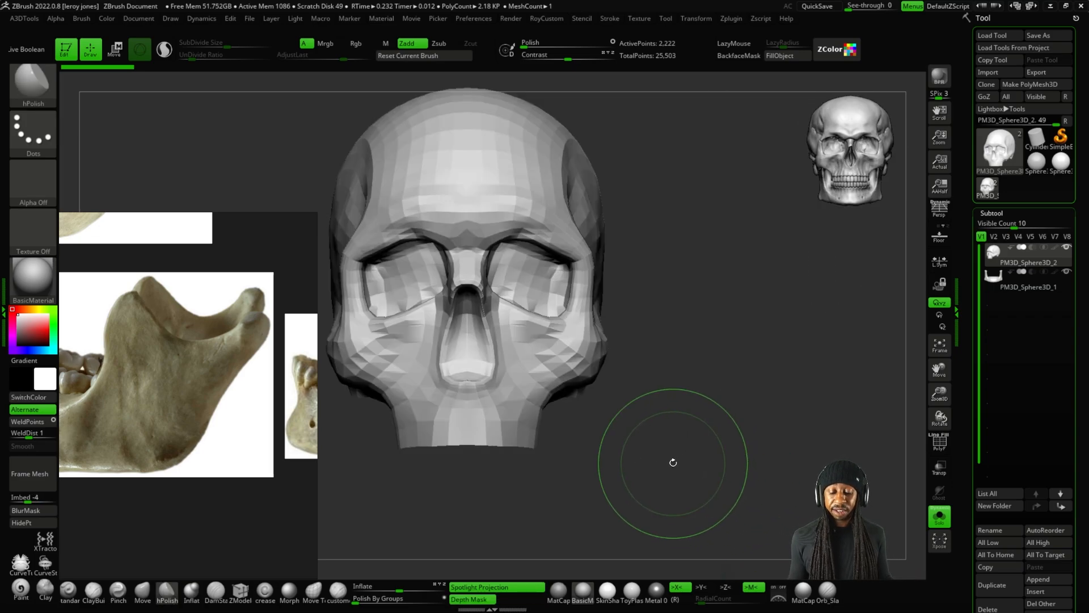
Carve into the temple area on the side of the cranium with the ClayBuildup brush.
{"action": "left_click", "coordinate": [93, 590]}
{"action": "right_click_drag", "start_coordinate": [704, 225], "coordinate": [673, 228]}
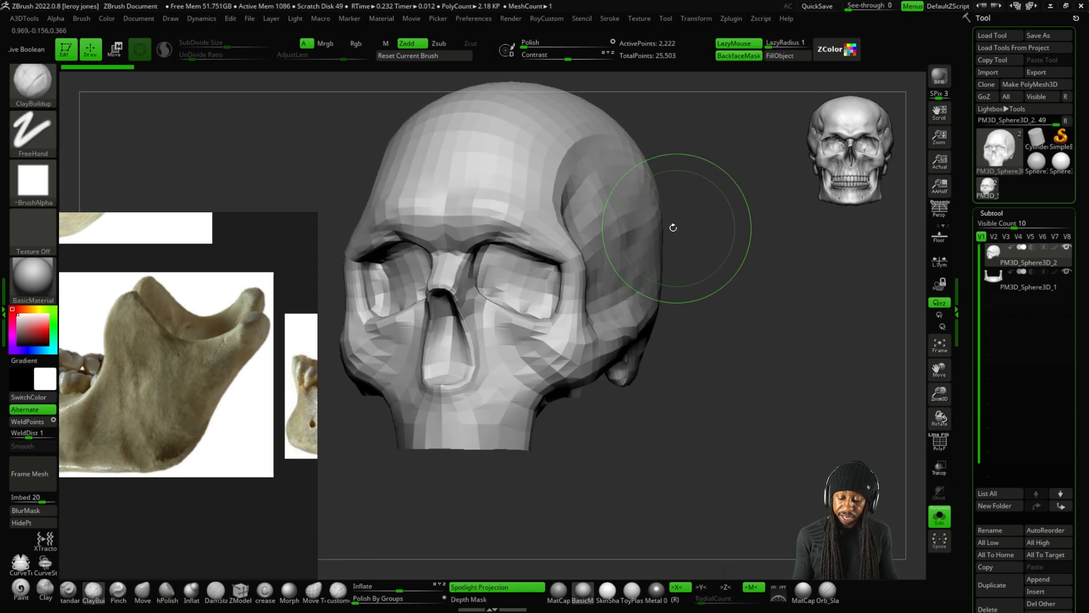
{"action": "key", "text": "alt"}
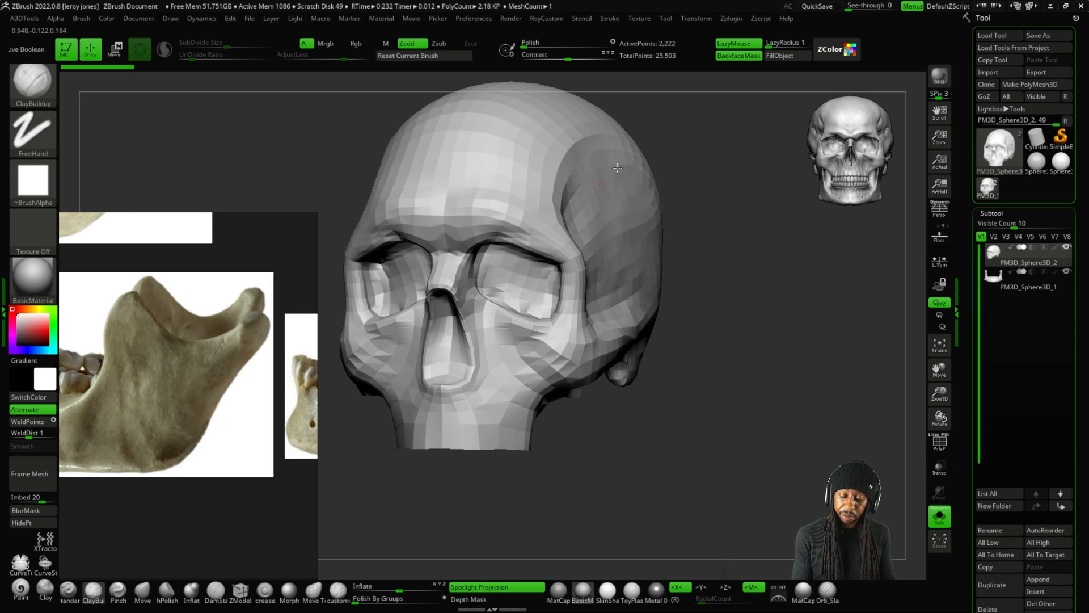
{"action": "left_click_drag", "start_coordinate": [617, 168], "coordinate": [617, 168]}
{"action": "key", "text": "minus"}
{"action": "key", "text": "minus"}
{"action": "right_click_drag", "start_coordinate": [702, 238], "coordinate": [735, 234], "text": "shift"}
{"action": "right_click_drag", "start_coordinate": [709, 315], "coordinate": [683, 271], "text": "alt"}
{"action": "key", "text": "plus"}
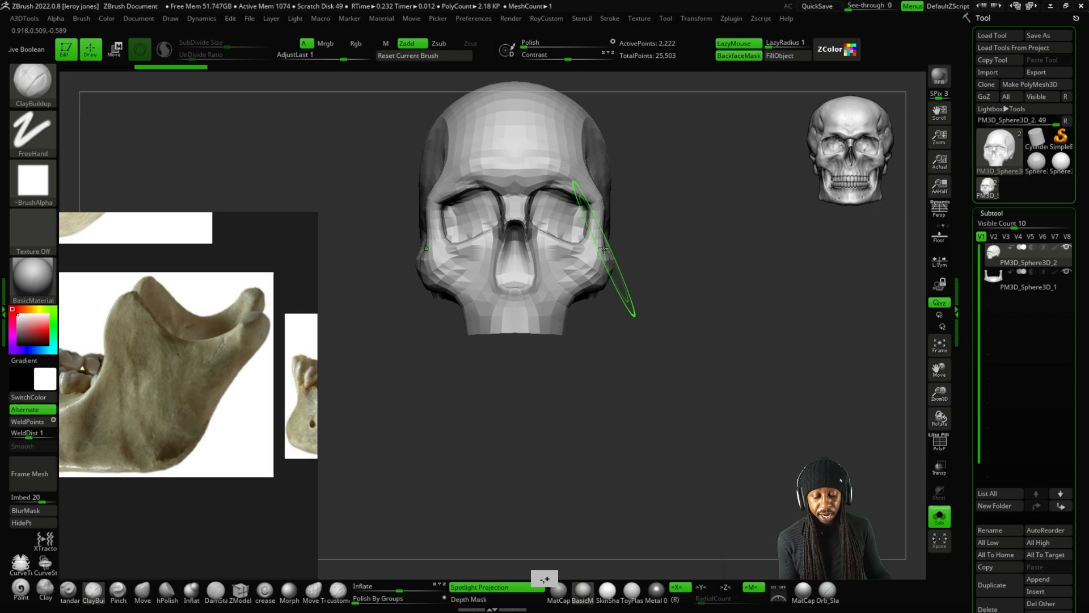
Remesh the cranium at a higher density so that the openings on its underside are closed.
{"action": "right_click_drag", "start_coordinate": [602, 248], "coordinate": [705, 239]}
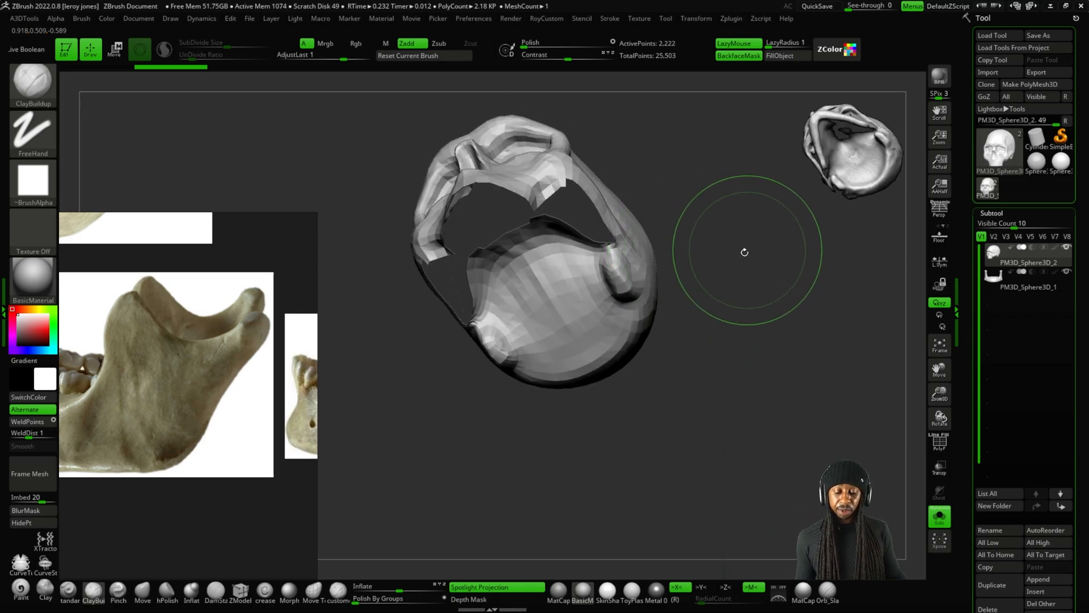
{"action": "key", "text": "alt+a"}
{"action": "left_click", "coordinate": [717, 163]}
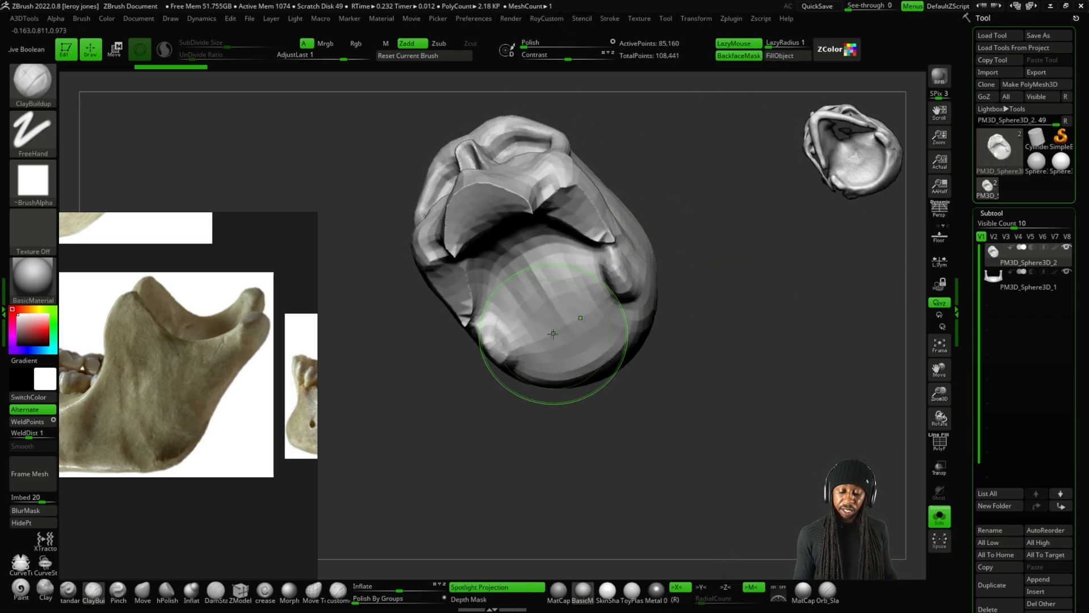
{"action": "right_click_drag", "start_coordinate": [732, 304], "coordinate": [762, 402], "text": "shift"}
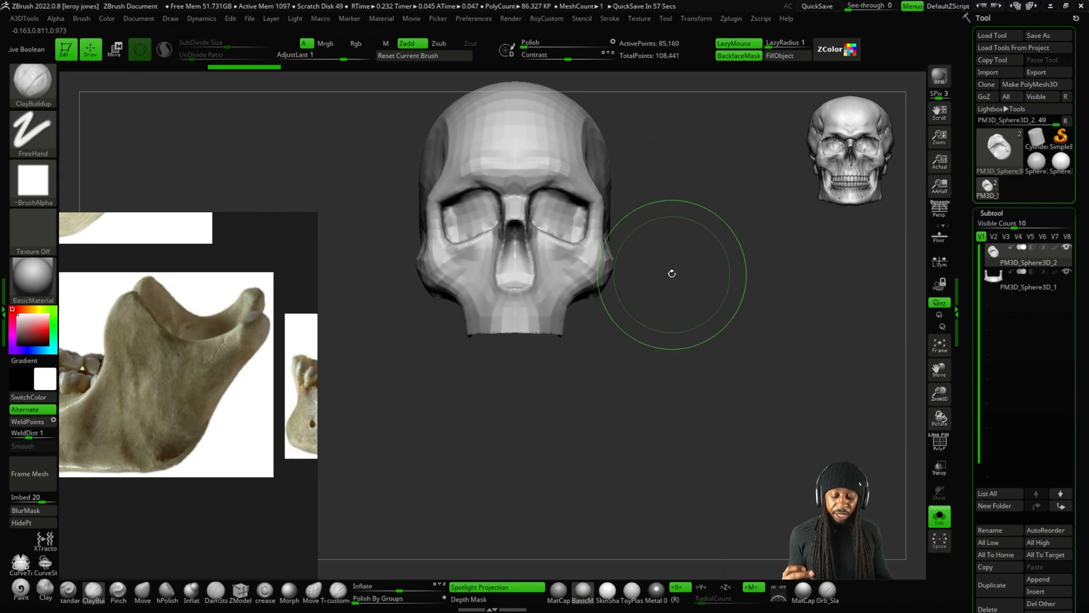
Smooth the rear corners of the upper jaw on the underside of the cranium.
{"action": "mouse_move", "coordinate": [671, 270]}
{"action": "right_mouse_down"}
{"action": "mouse_move", "coordinate": [649, 414]}
{"action": "mouse_move", "coordinate": [661, 225]}
{"action": "mouse_move", "coordinate": [651, 255]}
{"action": "mouse_move", "coordinate": [637, 202]}
{"action": "mouse_move", "coordinate": [603, 188]}
{"action": "mouse_move", "coordinate": [720, 177]}
{"action": "mouse_move", "coordinate": [710, 208]}
{"action": "right_mouse_up"}
{"action": "right_click_drag", "start_coordinate": [701, 144], "coordinate": [774, 221], "text": "alt"}
{"action": "right_click_drag", "start_coordinate": [644, 249], "coordinate": [640, 257], "text": "alt"}
{"action": "left_click_drag", "start_coordinate": [649, 259], "coordinate": [654, 271], "text": "shift"}
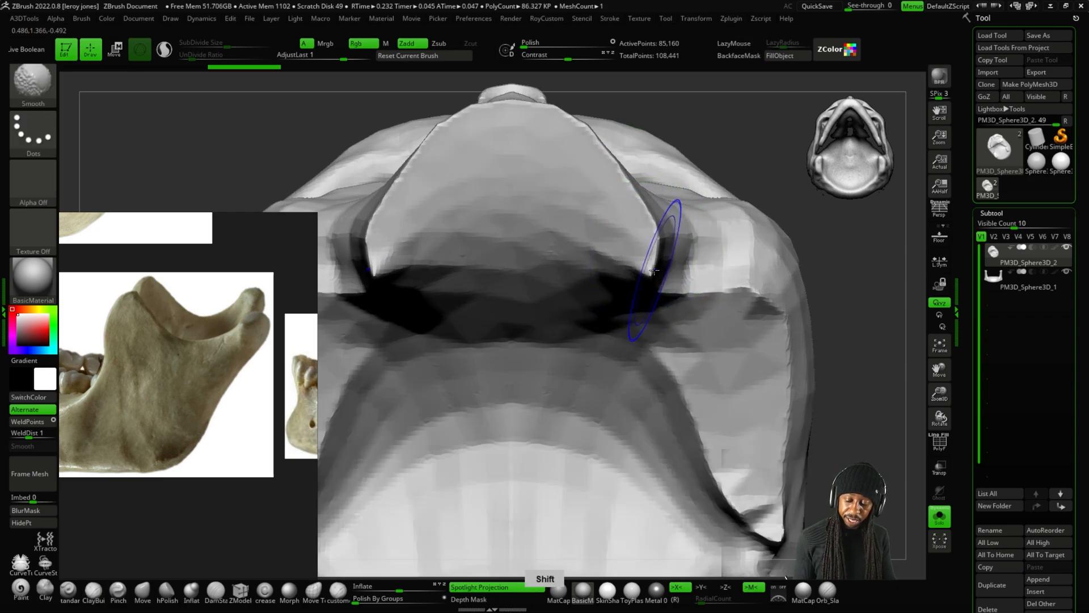
{"action": "mouse_move", "coordinate": [639, 271]}
{"action": "right_mouse_down", "text": "alt"}
{"action": "mouse_move", "coordinate": [747, 250]}
{"action": "mouse_move", "coordinate": [776, 272]}
{"action": "mouse_move", "coordinate": [825, 278]}
{"action": "mouse_move", "coordinate": [766, 278]}
{"action": "right_mouse_up", "text": "alt"}
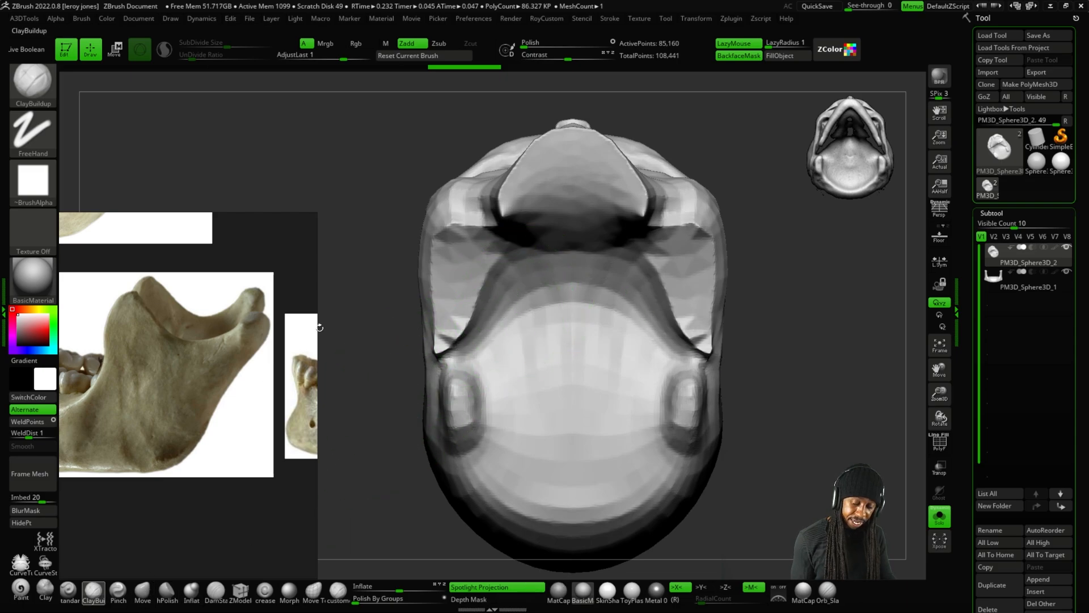
Carve a hollow for the palate into the underside of the upper jaw with the ClayBuildup brush.
{"action": "key", "text": "plus"}
{"action": "key", "text": "minus"}
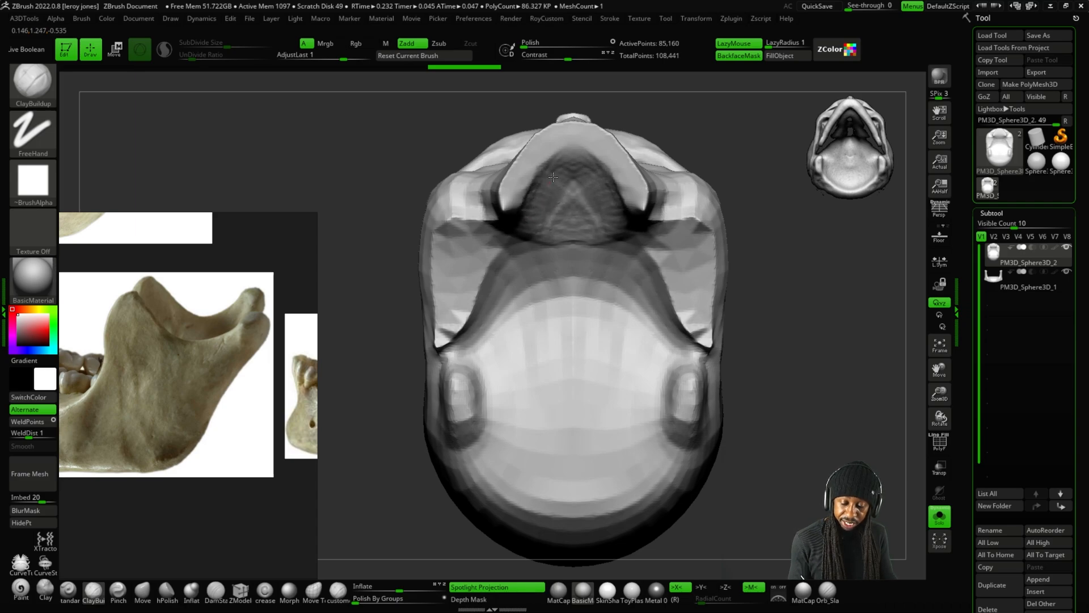
{"action": "right_click_drag", "start_coordinate": [554, 177], "coordinate": [584, 164], "text": "alt"}
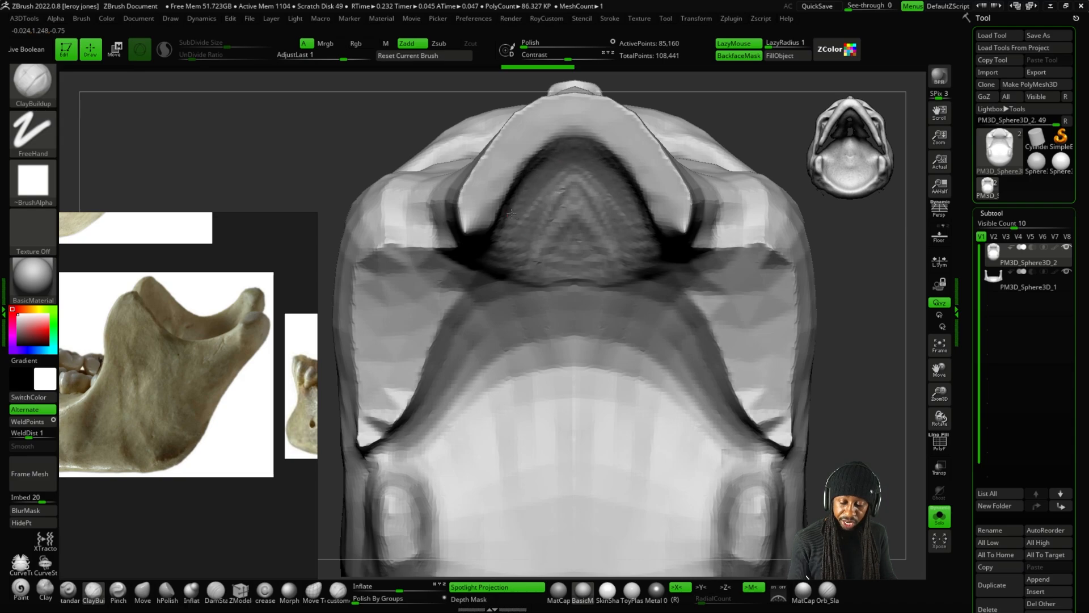
Widen and deepen the palate hollow along the inner edge of the upper dental arch with ClayBuildup.
{"action": "mouse_move", "coordinate": [500, 239]}
{"action": "left_mouse_down"}
{"action": "mouse_move", "coordinate": [537, 258]}
{"action": "mouse_move", "coordinate": [523, 208]}
{"action": "left_mouse_up"}
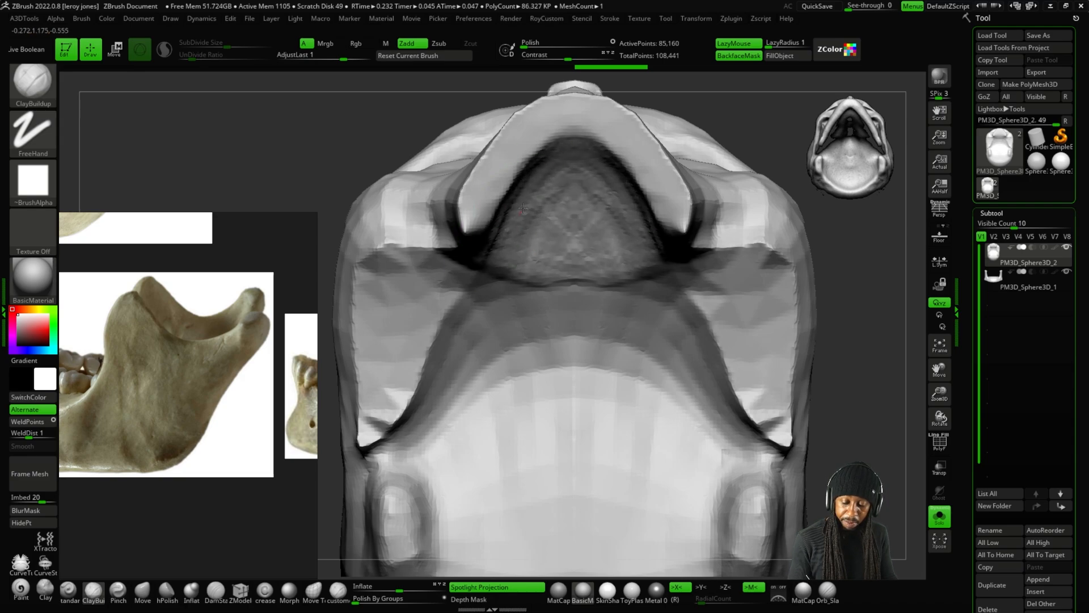
{"action": "left_click_drag", "start_coordinate": [490, 250], "coordinate": [561, 256]}
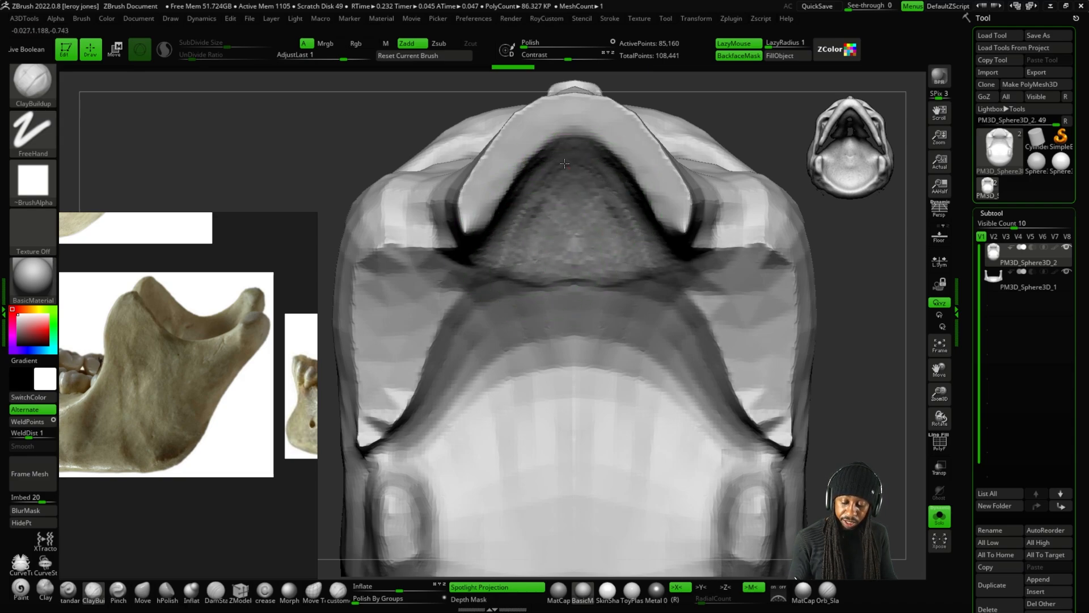
{"action": "left_click_drag", "start_coordinate": [560, 160], "coordinate": [572, 149]}
{"action": "mouse_move", "coordinate": [675, 108]}
{"action": "right_mouse_down"}
{"action": "mouse_move", "coordinate": [689, 133]}
{"action": "mouse_move", "coordinate": [690, 85]}
{"action": "right_mouse_up"}
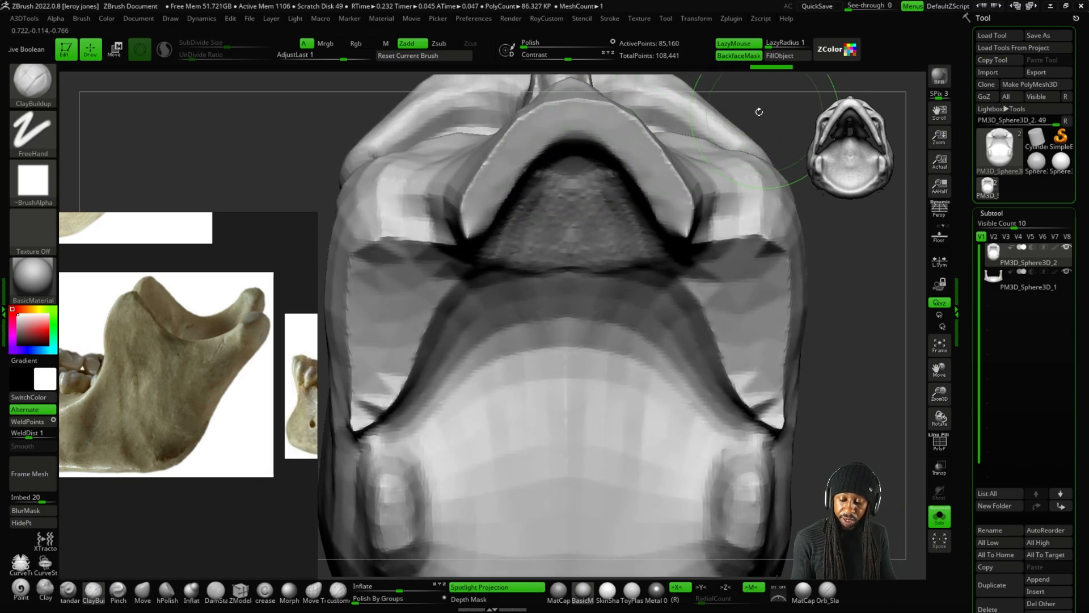
{"action": "right_click_drag", "start_coordinate": [759, 112], "coordinate": [726, 150]}
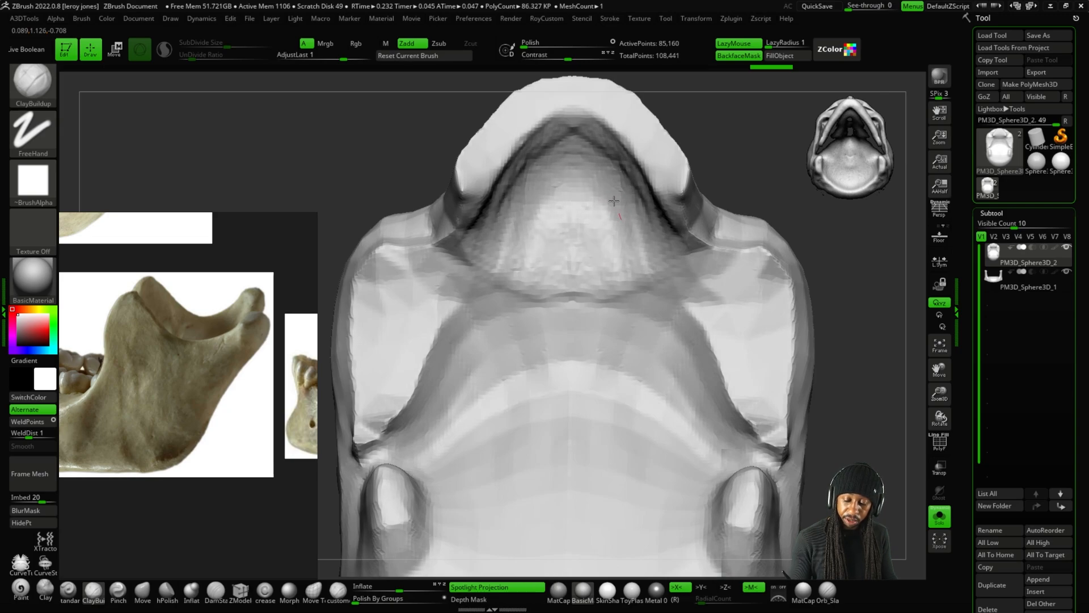
{"action": "mouse_move", "coordinate": [614, 201]}
{"action": "left_mouse_down"}
{"action": "mouse_move", "coordinate": [571, 180]}
{"action": "mouse_move", "coordinate": [631, 203]}
{"action": "mouse_move", "coordinate": [635, 232]}
{"action": "left_mouse_up"}
Examine the carved palate from the side and below, and look through the skull and jaw reference images.
{"action": "key", "text": "minus"}
{"action": "mouse_move", "coordinate": [705, 142]}
{"action": "right_mouse_down"}
{"action": "mouse_move", "coordinate": [707, 273]}
{"action": "mouse_move", "coordinate": [674, 321]}
{"action": "mouse_move", "coordinate": [673, 308]}
{"action": "right_mouse_up"}
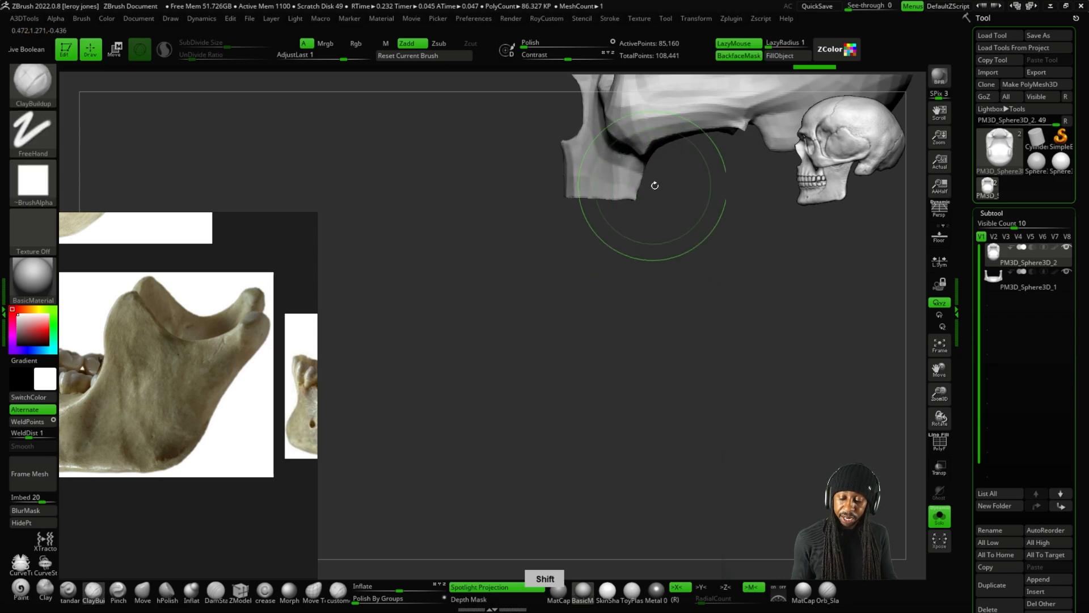
{"action": "key", "text": "plus"}
{"action": "key", "text": "plus"}
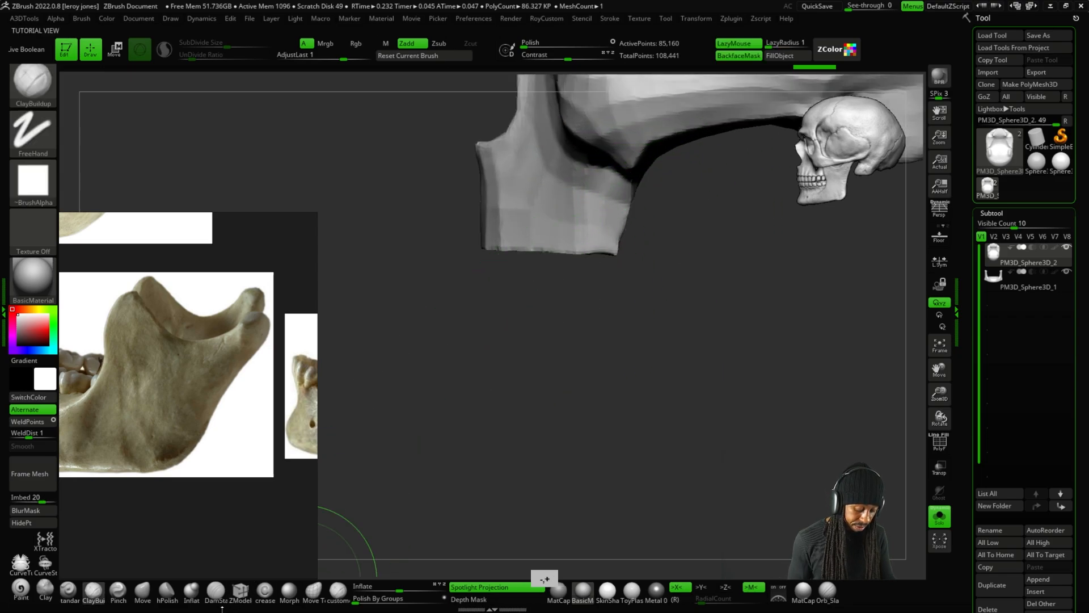
{"action": "left_click_drag", "start_coordinate": [642, 246], "coordinate": [660, 145]}
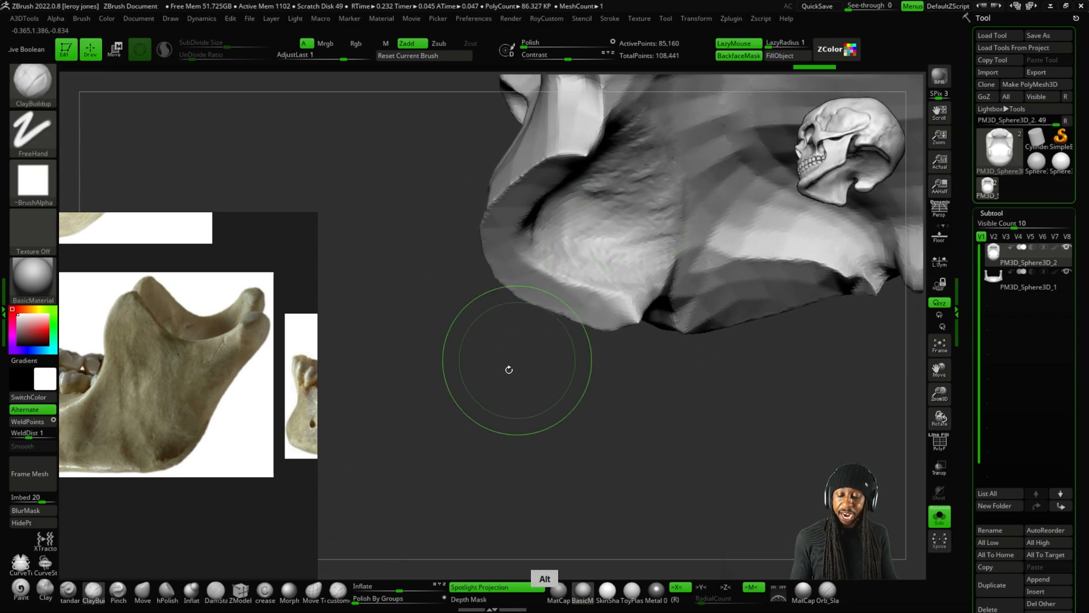
{"action": "left_click_drag", "start_coordinate": [508, 370], "coordinate": [412, 492], "text": "alt"}
{"action": "scroll", "coordinate": [143, 355], "scroll_direction": "down", "scroll_amount": 5}
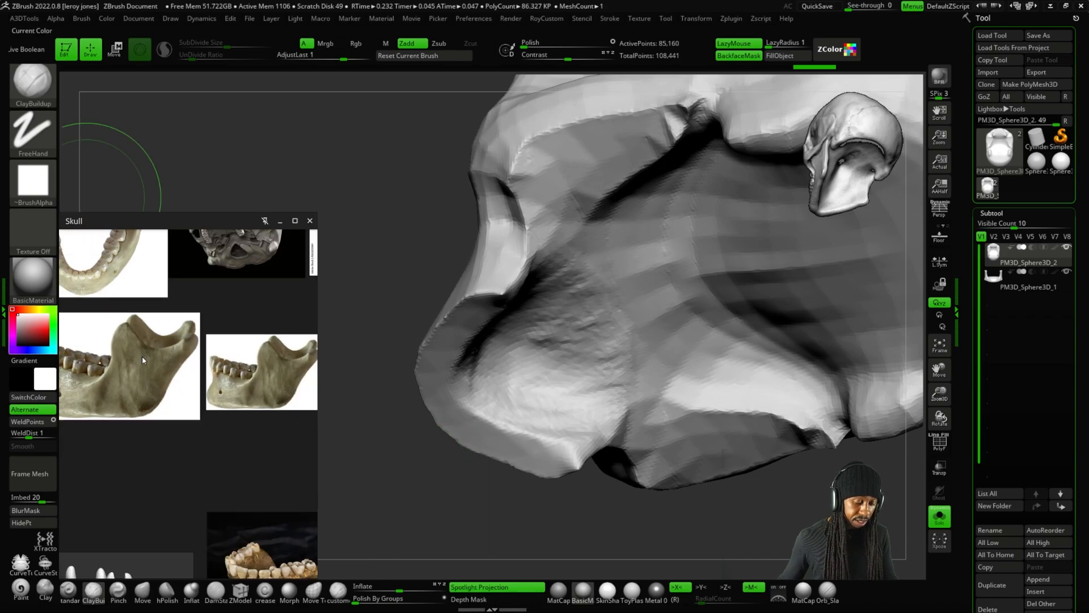
{"action": "scroll", "coordinate": [195, 305], "scroll_direction": "up", "scroll_amount": 4}
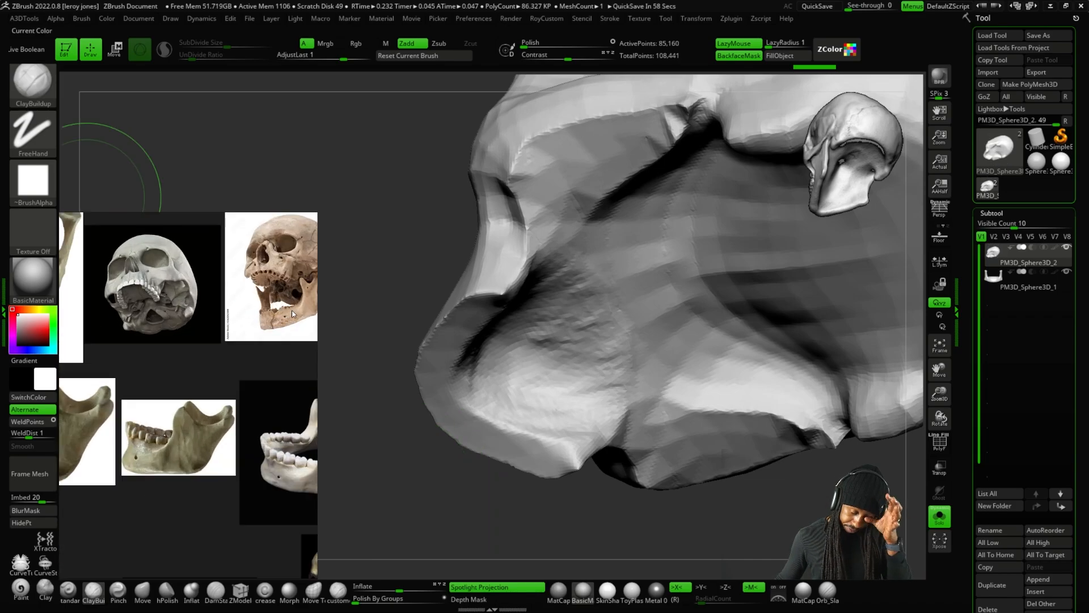
Study the skull reference showing the palate from below and compare it with the underside of the upper jaw.
{"action": "scroll", "coordinate": [202, 309], "scroll_direction": "down", "scroll_amount": 5}
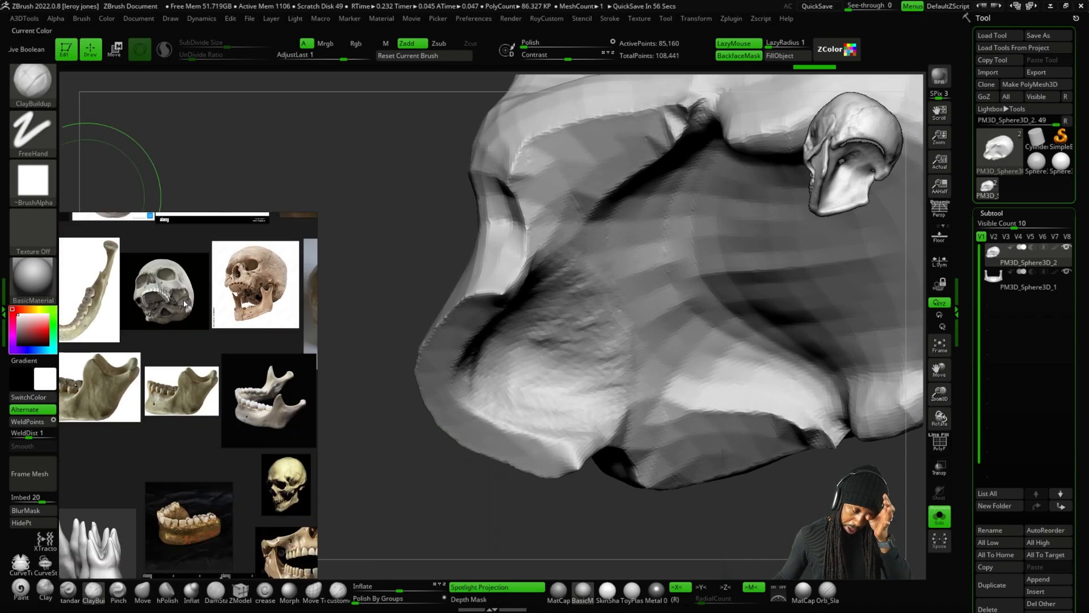
{"action": "scroll", "coordinate": [166, 288], "scroll_direction": "up", "scroll_amount": 2}
{"action": "middle_click_drag", "start_coordinate": [165, 293], "coordinate": [150, 354]}
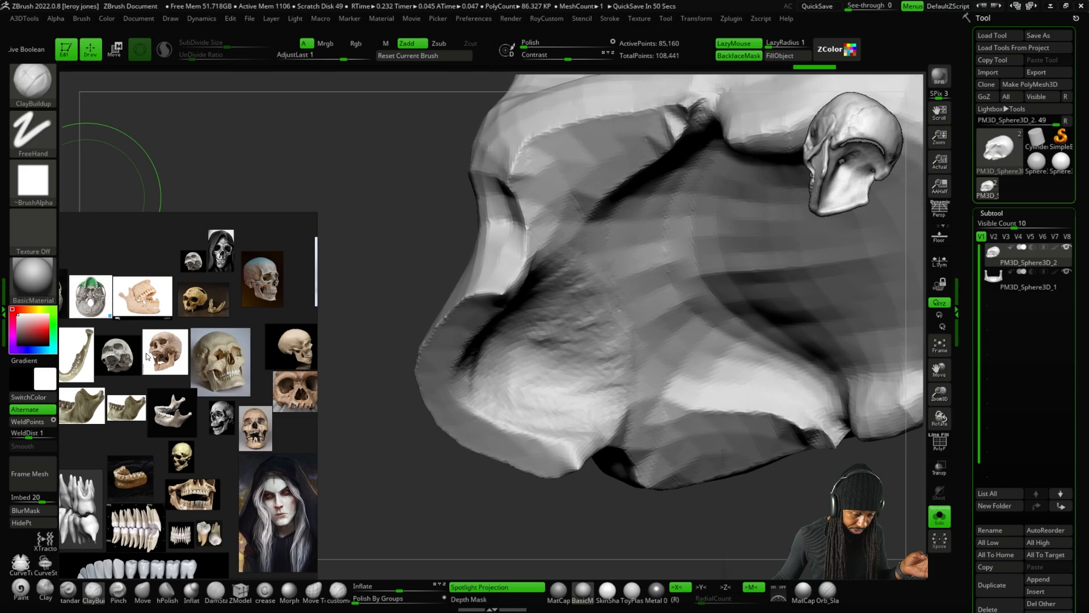
{"action": "scroll", "coordinate": [149, 264], "scroll_direction": "up", "scroll_amount": 8}
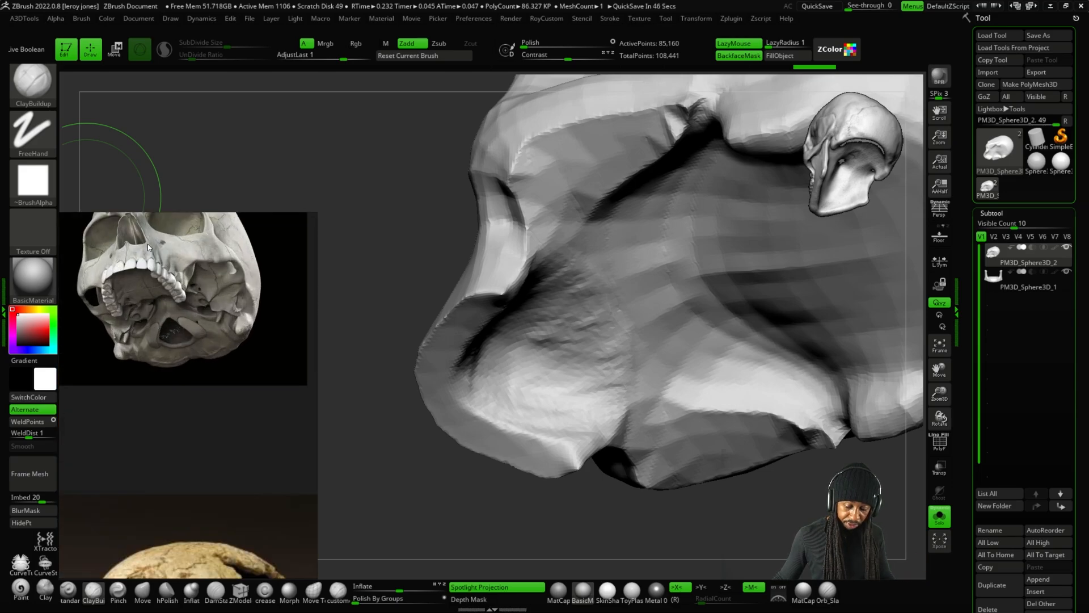
{"action": "mouse_move", "coordinate": [420, 514]}
{"action": "left_mouse_down"}
{"action": "mouse_move", "coordinate": [429, 201]}
{"action": "mouse_move", "coordinate": [488, 146]}
{"action": "mouse_move", "coordinate": [622, 230]}
{"action": "mouse_move", "coordinate": [626, 196]}
{"action": "left_mouse_up"}
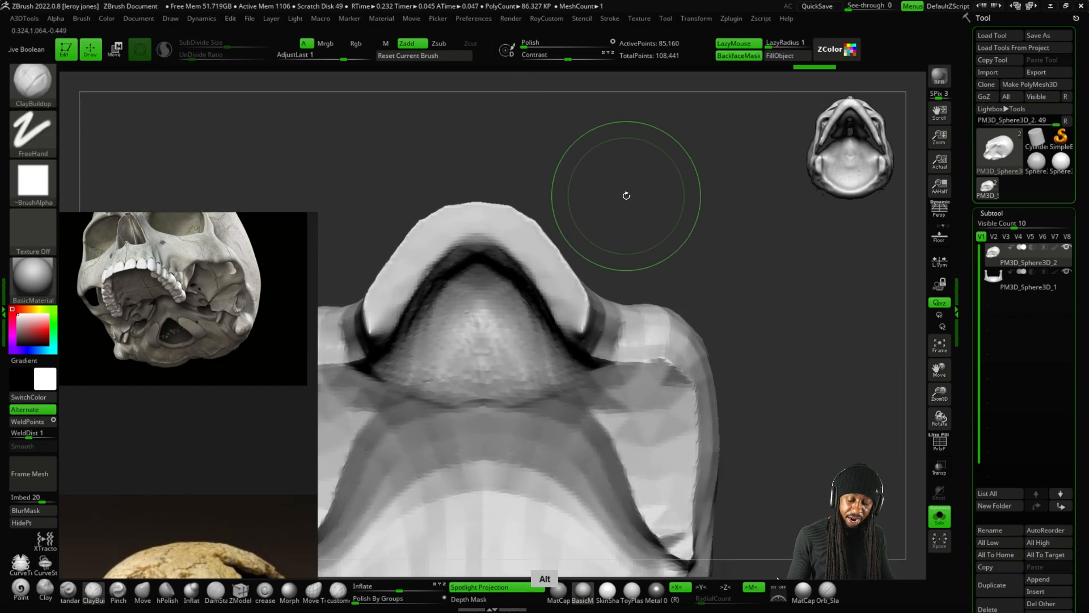
Undo the last palate strokes and resculpt the palate hollow with ClayBuildup, deepening its rear edge.
{"action": "key", "text": "ctrl+z"}
{"action": "key", "text": "ctrl+z"}
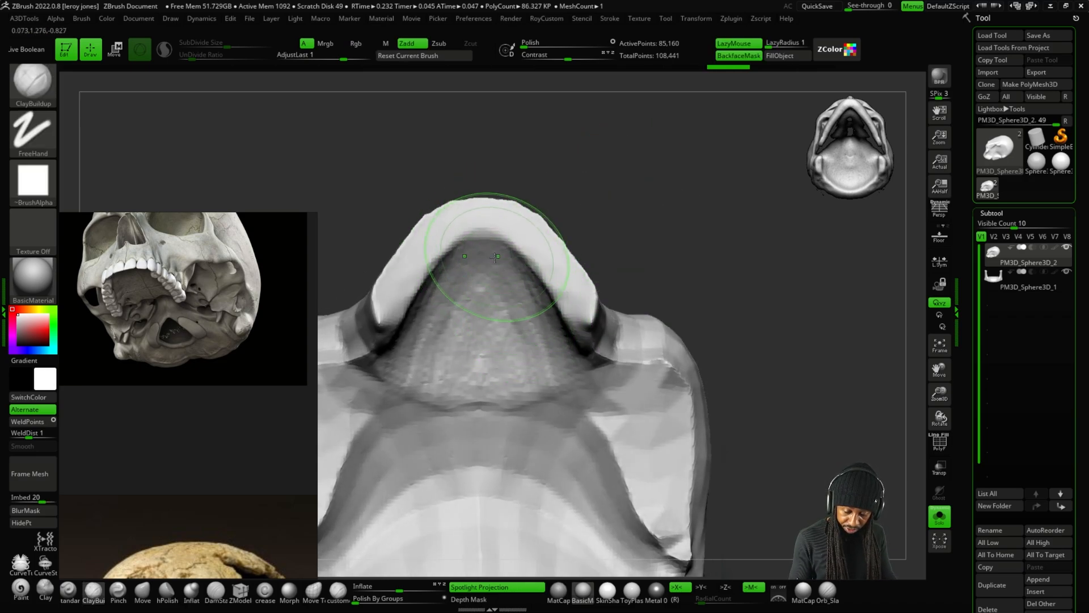
{"action": "scroll", "coordinate": [484, 253], "scroll_direction": "up", "scroll_amount": 2}
{"action": "left_click_drag", "start_coordinate": [498, 277], "coordinate": [499, 277], "text": "alt"}
{"action": "right_click_drag", "start_coordinate": [499, 277], "coordinate": [516, 240]}
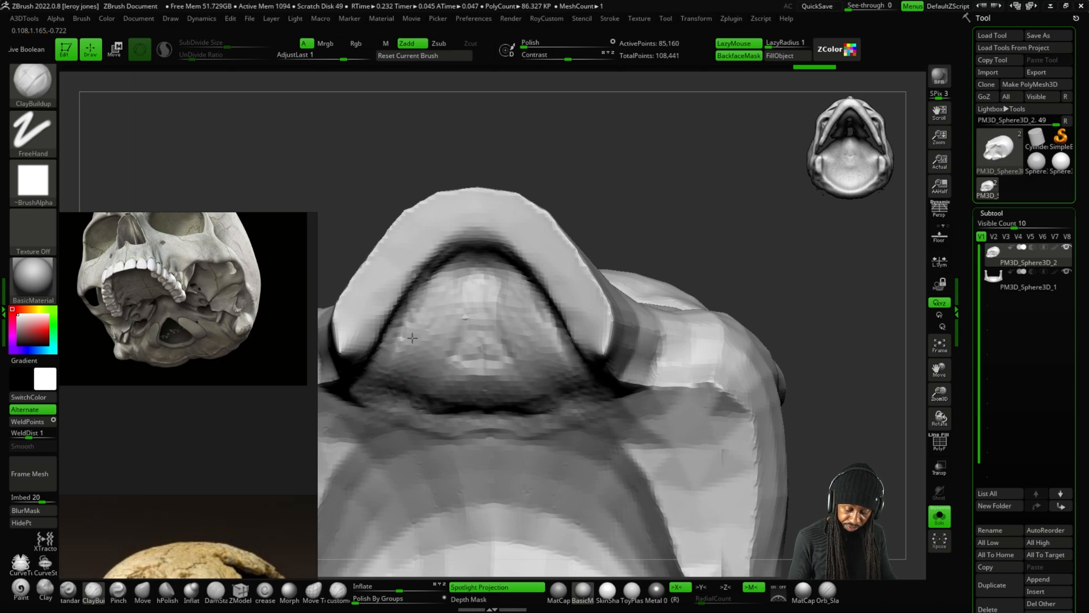
{"action": "left_click_drag", "start_coordinate": [461, 328], "coordinate": [462, 338]}
{"action": "mouse_move", "coordinate": [626, 189]}
{"action": "left_mouse_down"}
{"action": "mouse_move", "coordinate": [642, 159]}
{"action": "mouse_move", "coordinate": [621, 206]}
{"action": "left_mouse_up"}
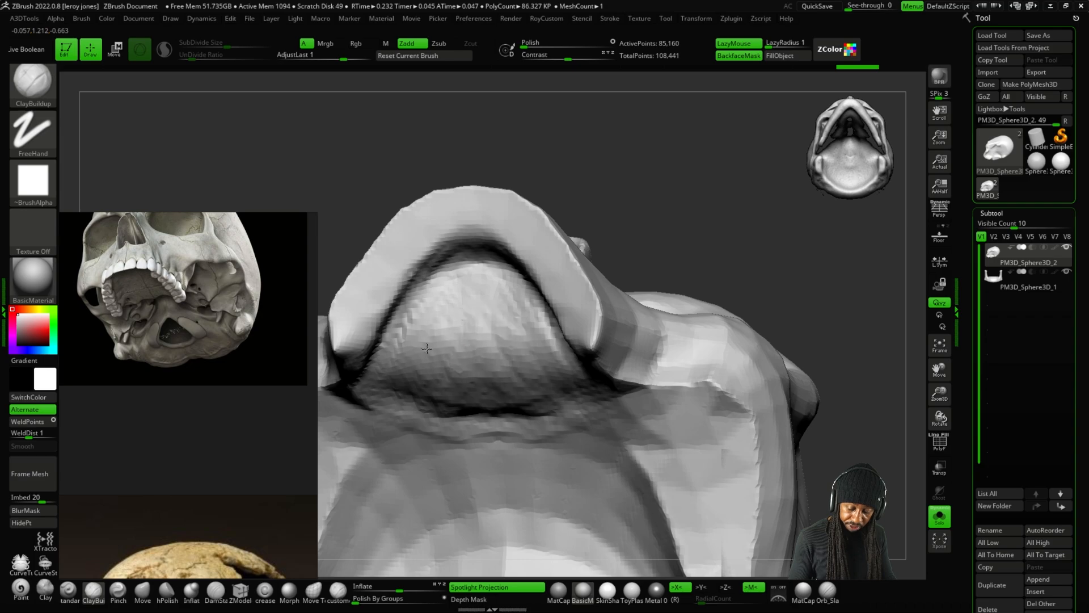
{"action": "left_click_drag", "start_coordinate": [477, 392], "coordinate": [558, 396]}
{"action": "mouse_move", "coordinate": [687, 196]}
{"action": "left_mouse_down"}
{"action": "mouse_move", "coordinate": [703, 211]}
{"action": "mouse_move", "coordinate": [700, 228]}
{"action": "mouse_move", "coordinate": [681, 218]}
{"action": "left_mouse_up"}
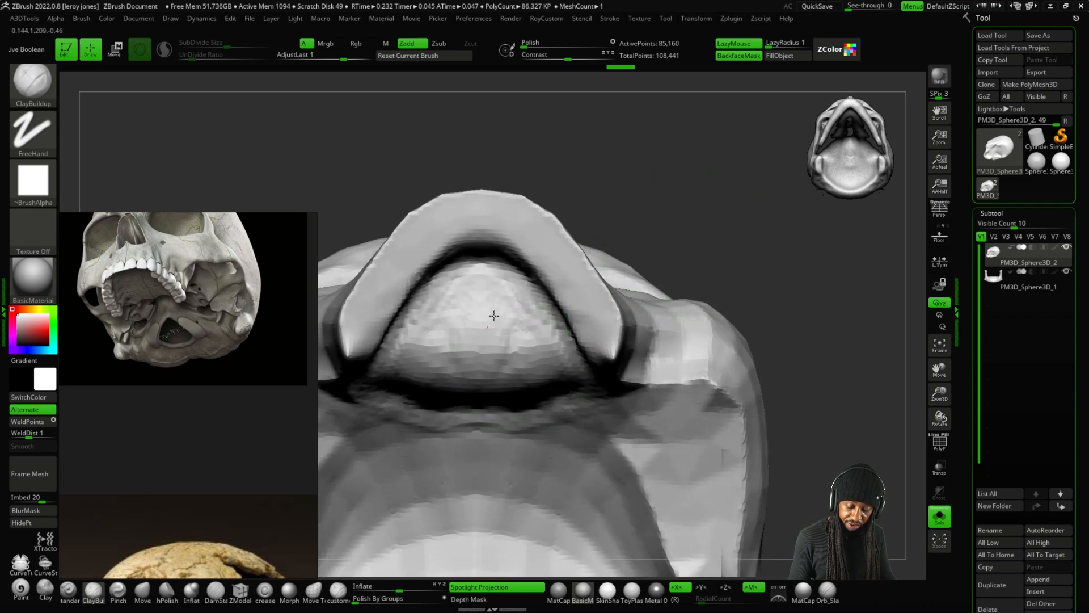
Flatten and even out the palate floor inside the upper dental arch with the hPolish brush.
{"action": "left_click", "coordinate": [143, 592]}
{"action": "left_click", "coordinate": [167, 592]}
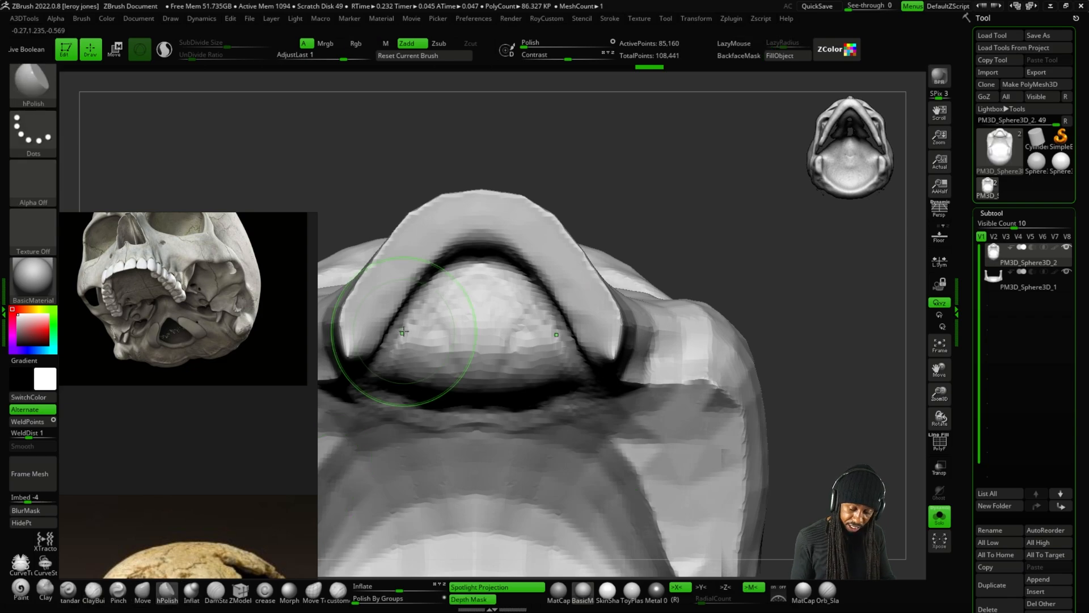
{"action": "right_click_drag", "start_coordinate": [449, 318], "coordinate": [482, 320]}
{"action": "mouse_move", "coordinate": [482, 319]}
{"action": "left_mouse_down"}
{"action": "mouse_move", "coordinate": [457, 308]}
{"action": "mouse_move", "coordinate": [418, 343]}
{"action": "mouse_move", "coordinate": [561, 350]}
{"action": "mouse_move", "coordinate": [428, 374]}
{"action": "left_mouse_up"}
{"action": "key", "text": "minus"}
{"action": "mouse_move", "coordinate": [637, 239]}
{"action": "left_mouse_down"}
{"action": "mouse_move", "coordinate": [645, 161]}
{"action": "mouse_move", "coordinate": [677, 202]}
{"action": "mouse_move", "coordinate": [642, 219]}
{"action": "mouse_move", "coordinate": [638, 196]}
{"action": "mouse_move", "coordinate": [592, 274]}
{"action": "mouse_move", "coordinate": [401, 309]}
{"action": "mouse_move", "coordinate": [431, 317]}
{"action": "left_mouse_up"}
{"action": "key", "text": "shift"}
{"action": "mouse_move", "coordinate": [647, 329]}
{"action": "left_mouse_down", "text": "alt"}
{"action": "mouse_move", "coordinate": [640, 280]}
{"action": "mouse_move", "coordinate": [608, 384]}
{"action": "left_mouse_up", "text": "alt"}
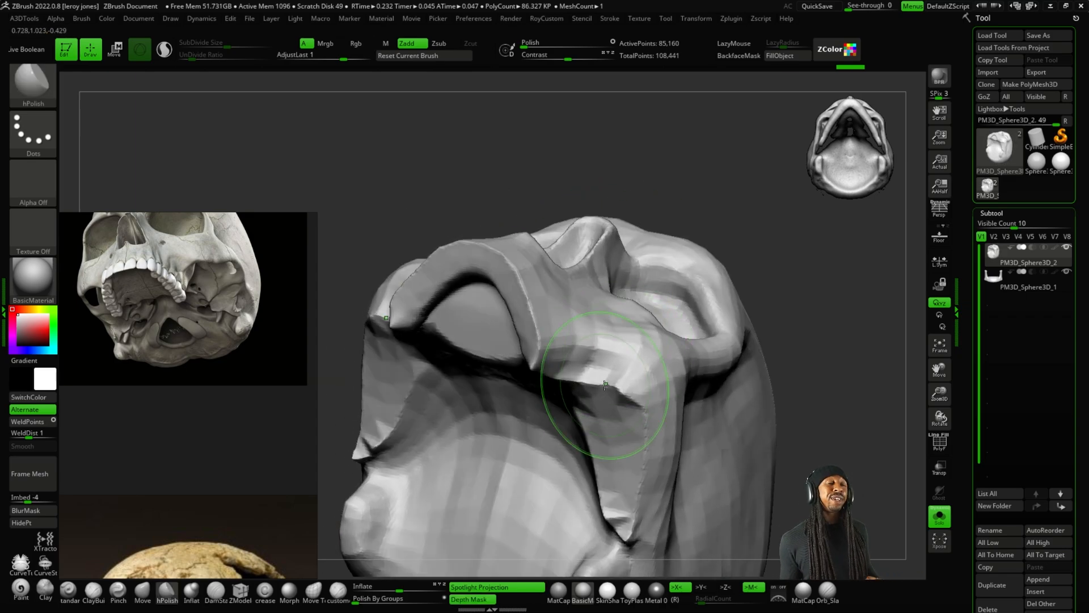
{"action": "key", "text": "alt+a"}
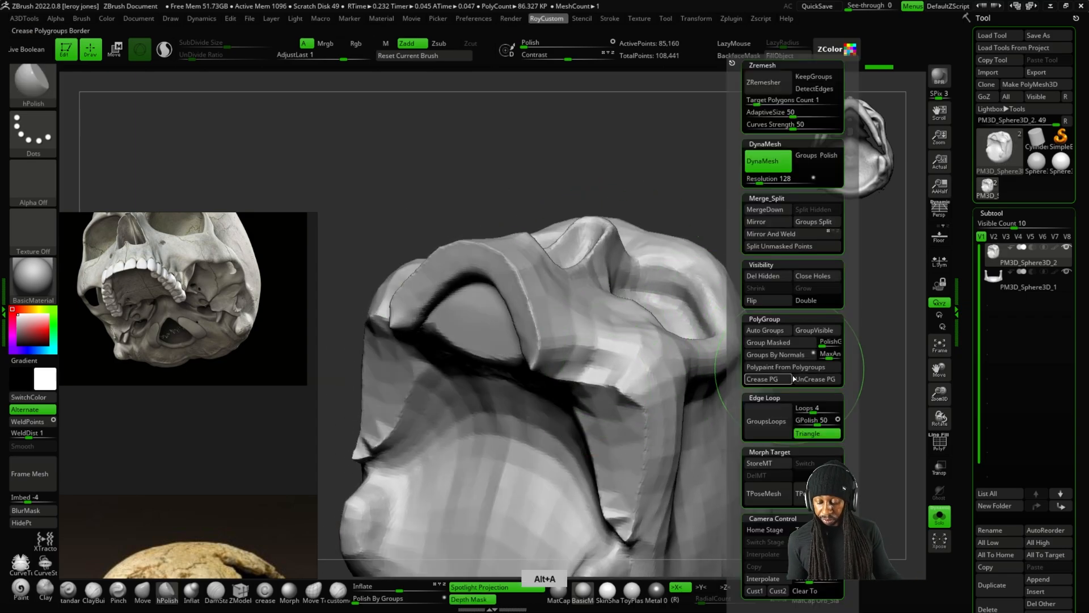
{"action": "key", "text": "ctrl+z"}
Examine the polished palate and the whole cranium from the side, below and front.
{"action": "left_click_drag", "start_coordinate": [697, 216], "coordinate": [744, 454], "text": "shift"}
{"action": "left_click_drag", "start_coordinate": [751, 515], "coordinate": [823, 420]}
{"action": "mouse_move", "coordinate": [882, 349]}
{"action": "left_mouse_down", "text": "alt"}
{"action": "mouse_move", "coordinate": [727, 245]}
{"action": "mouse_move", "coordinate": [610, 318]}
{"action": "left_mouse_up", "text": "alt"}
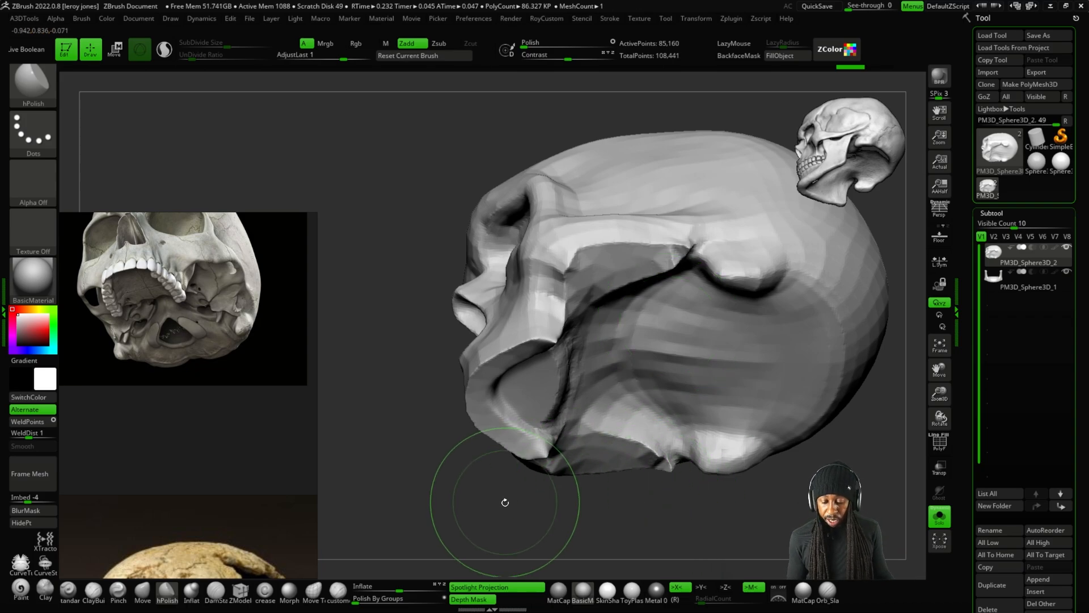
{"action": "left_click_drag", "start_coordinate": [503, 503], "coordinate": [530, 510]}
{"action": "left_click_drag", "start_coordinate": [435, 504], "coordinate": [435, 483], "text": "alt"}
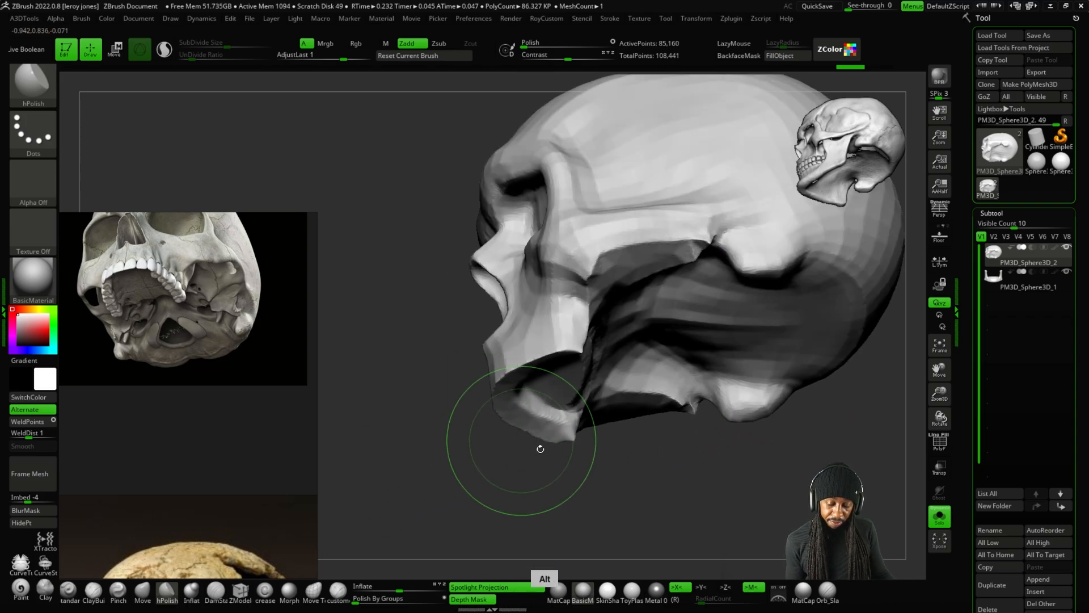
{"action": "mouse_move", "coordinate": [701, 472]}
{"action": "left_mouse_down"}
{"action": "mouse_move", "coordinate": [735, 439]}
{"action": "mouse_move", "coordinate": [656, 340]}
{"action": "left_mouse_up"}
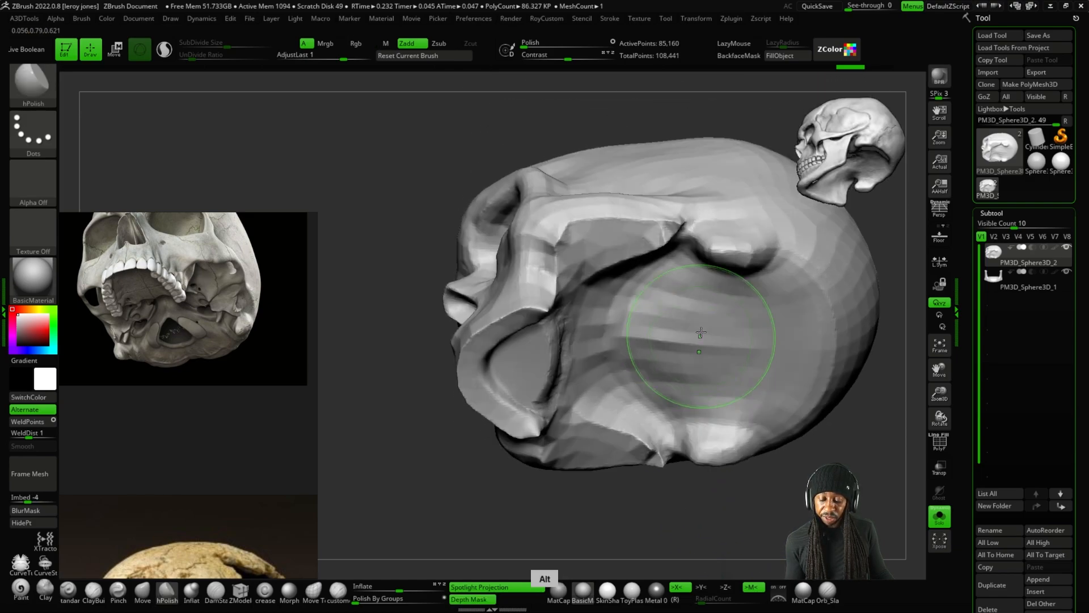
{"action": "left_click", "coordinate": [98, 602]}
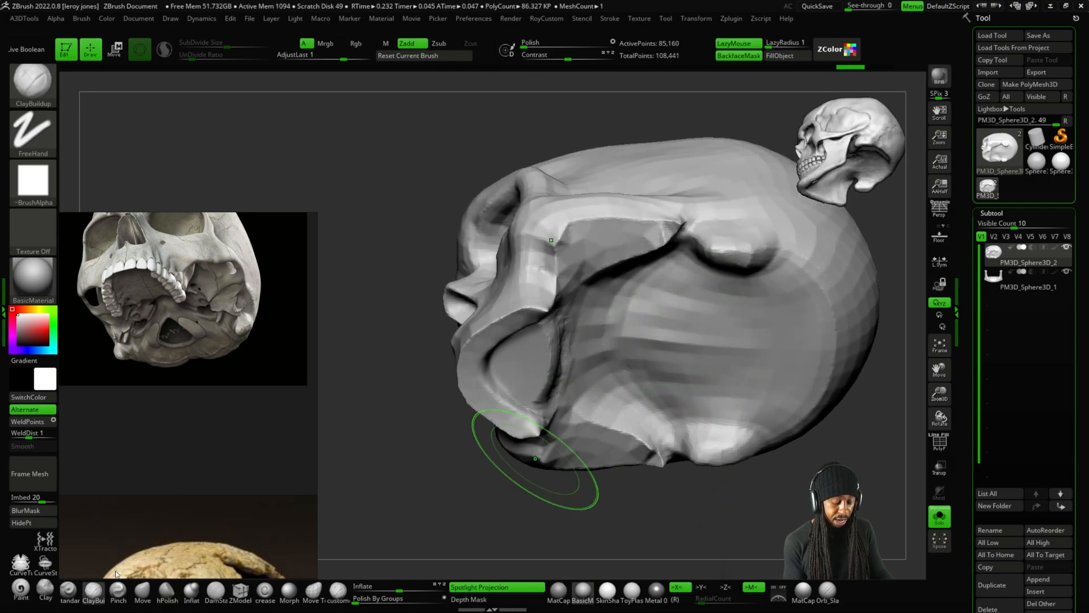
{"action": "left_click_drag", "start_coordinate": [683, 218], "coordinate": [641, 255], "text": "shift"}
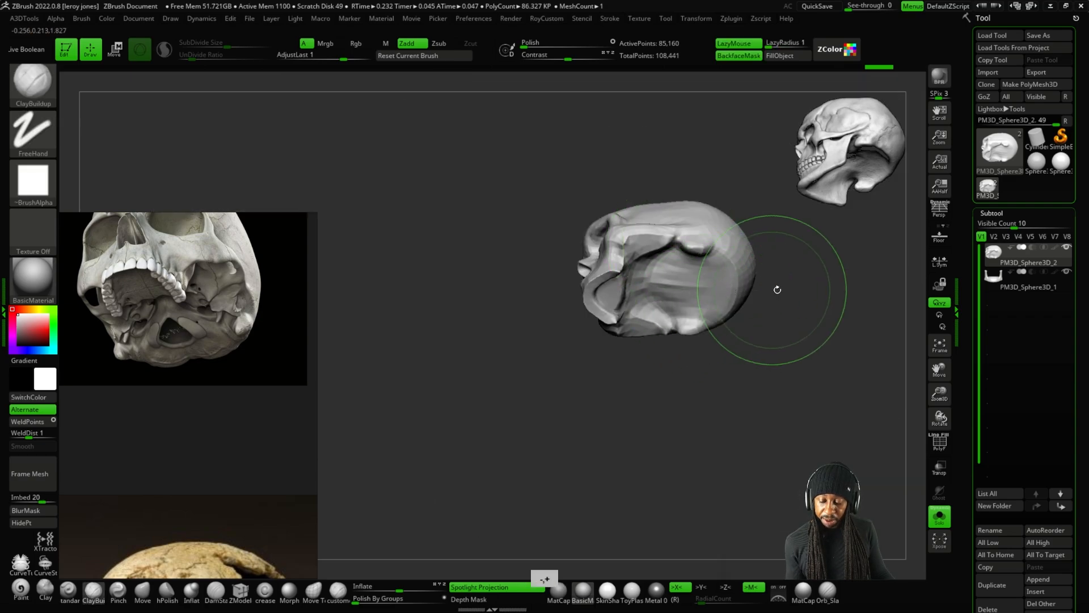
{"action": "left_click_drag", "start_coordinate": [777, 290], "coordinate": [701, 430]}
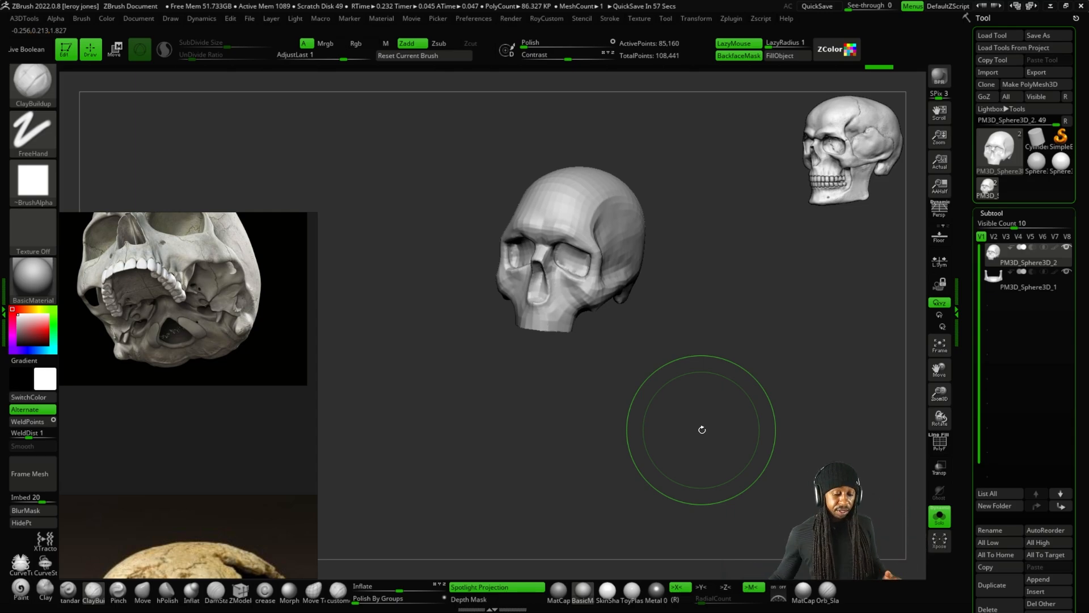
Look through the skull reference images for the cheekbone and temple area, ending on the side view.
{"action": "scroll", "coordinate": [226, 270], "scroll_direction": "up", "scroll_amount": 5}
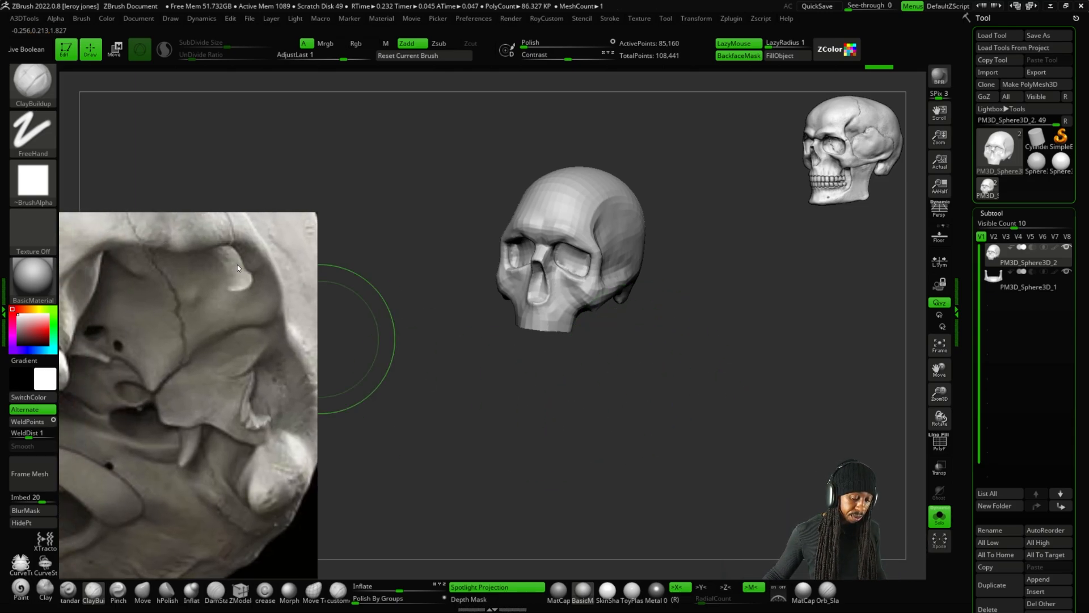
{"action": "scroll", "coordinate": [209, 279], "scroll_direction": "down", "scroll_amount": 10}
{"action": "middle_click_drag", "start_coordinate": [196, 397], "coordinate": [200, 286]}
{"action": "scroll", "coordinate": [199, 355], "scroll_direction": "down", "scroll_amount": 2}
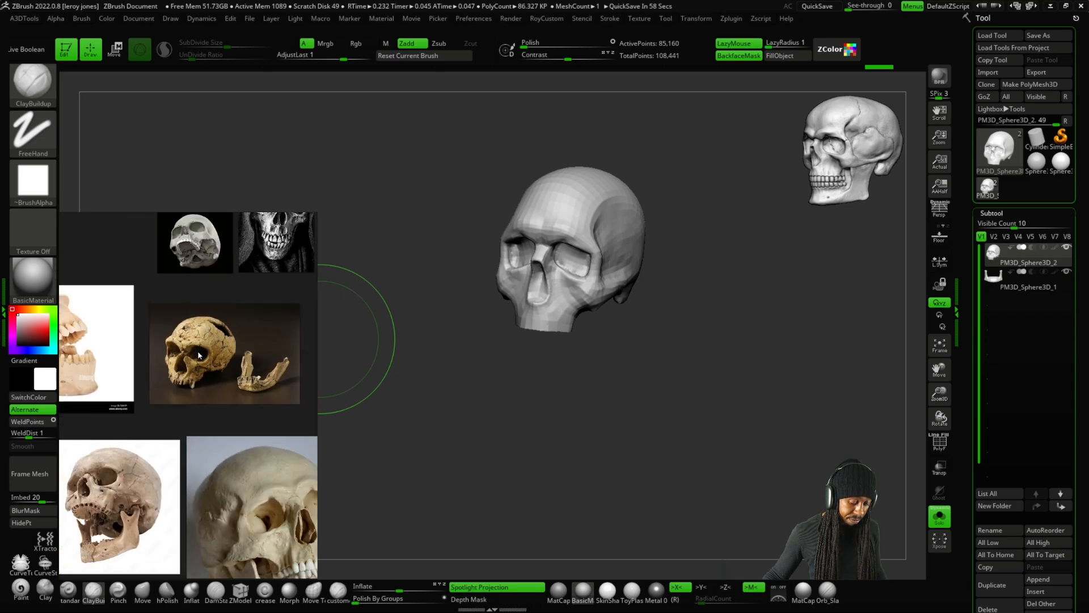
{"action": "scroll", "coordinate": [199, 355], "scroll_direction": "down", "scroll_amount": 2}
{"action": "middle_click_drag", "start_coordinate": [202, 476], "coordinate": [156, 404]}
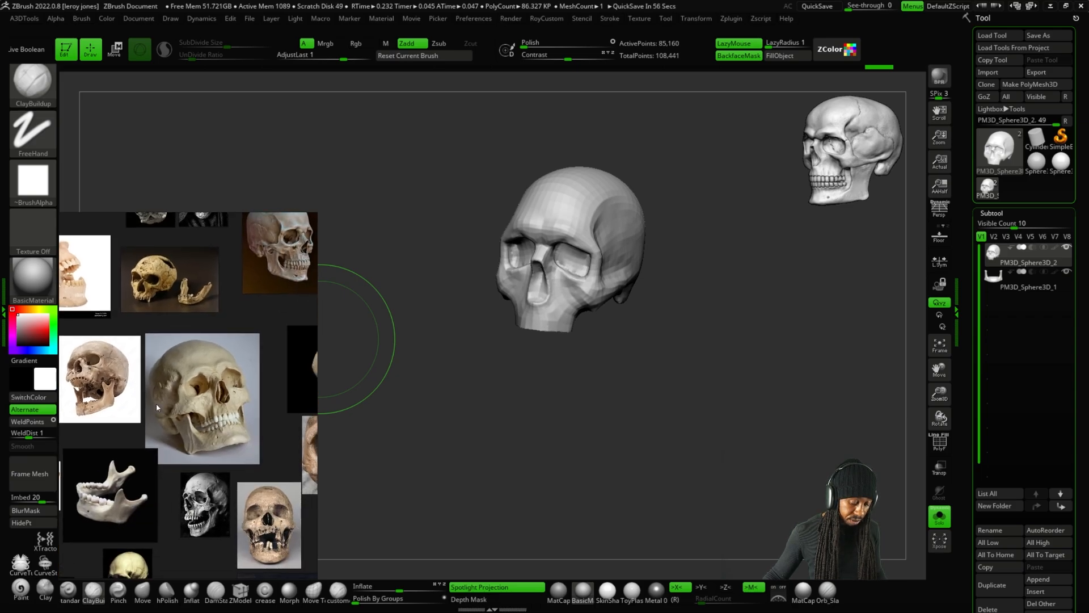
{"action": "scroll", "coordinate": [190, 422], "scroll_direction": "up", "scroll_amount": 8}
{"action": "scroll", "coordinate": [195, 426], "scroll_direction": "down", "scroll_amount": 9}
{"action": "middle_click_drag", "start_coordinate": [209, 473], "coordinate": [67, 426]}
{"action": "scroll", "coordinate": [177, 376], "scroll_direction": "up", "scroll_amount": 9}
{"action": "scroll", "coordinate": [181, 376], "scroll_direction": "down", "scroll_amount": 9}
{"action": "middle_click_drag", "start_coordinate": [219, 314], "coordinate": [111, 389]}
{"action": "scroll", "coordinate": [84, 298], "scroll_direction": "up", "scroll_amount": 8}
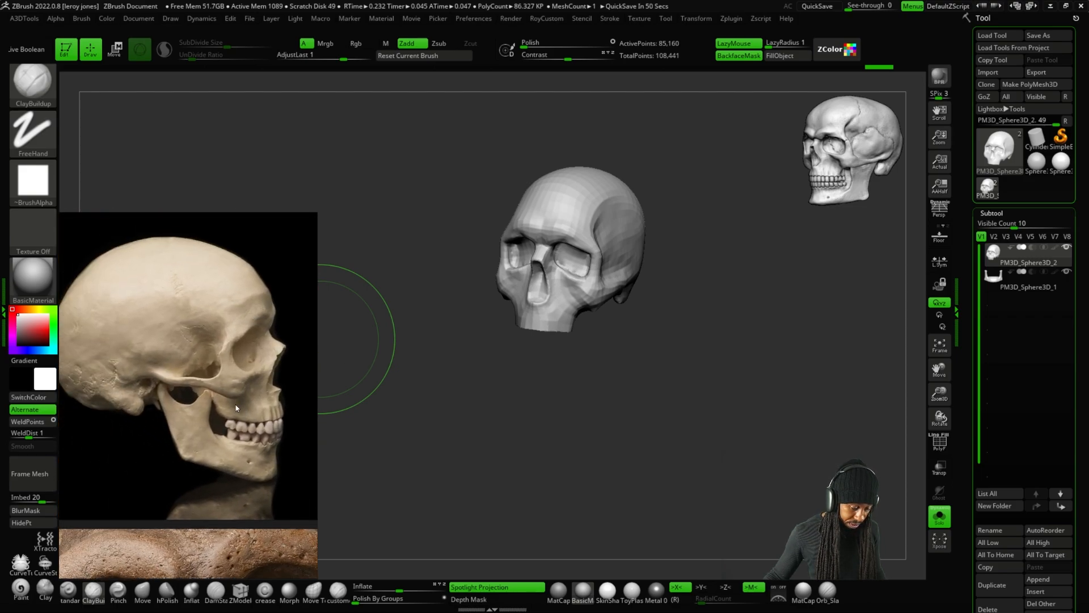
Outline the area of the opening behind the cheekbone on the side-view reference, and clear the annotation.
{"action": "key", "text": "ctrl+1"}
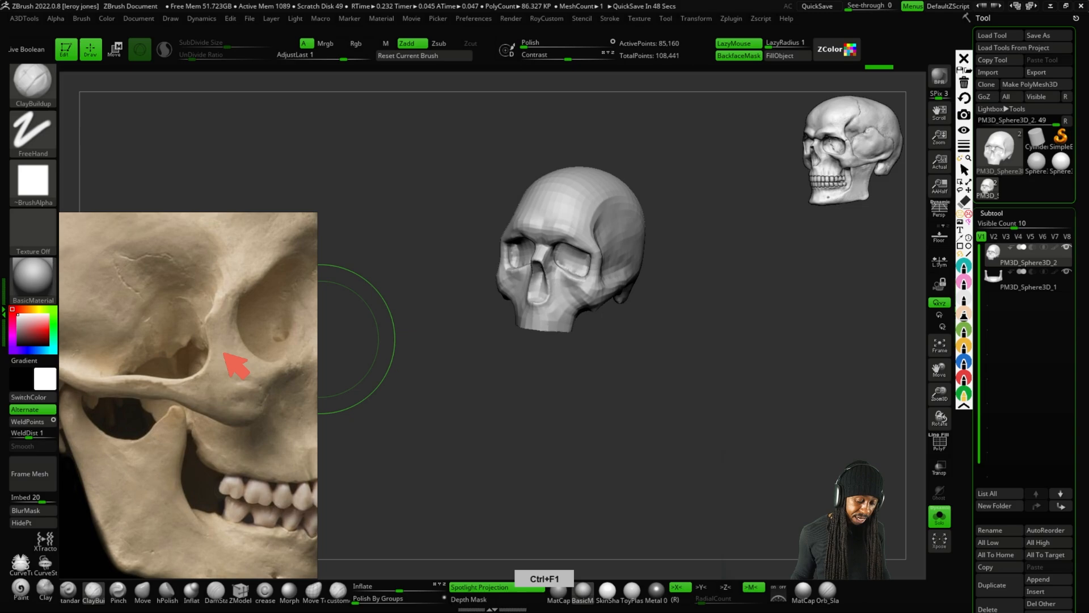
{"action": "left_click_drag", "start_coordinate": [114, 378], "coordinate": [207, 340]}
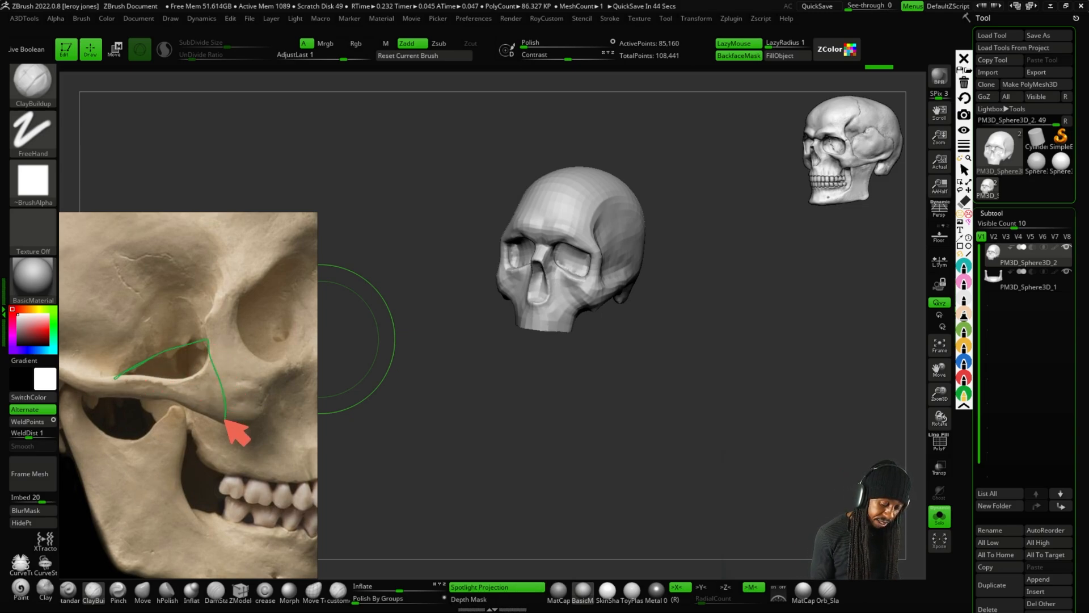
{"action": "mouse_move", "coordinate": [226, 421]}
{"action": "left_mouse_down"}
{"action": "mouse_move", "coordinate": [183, 420]}
{"action": "mouse_move", "coordinate": [130, 363]}
{"action": "left_mouse_up"}
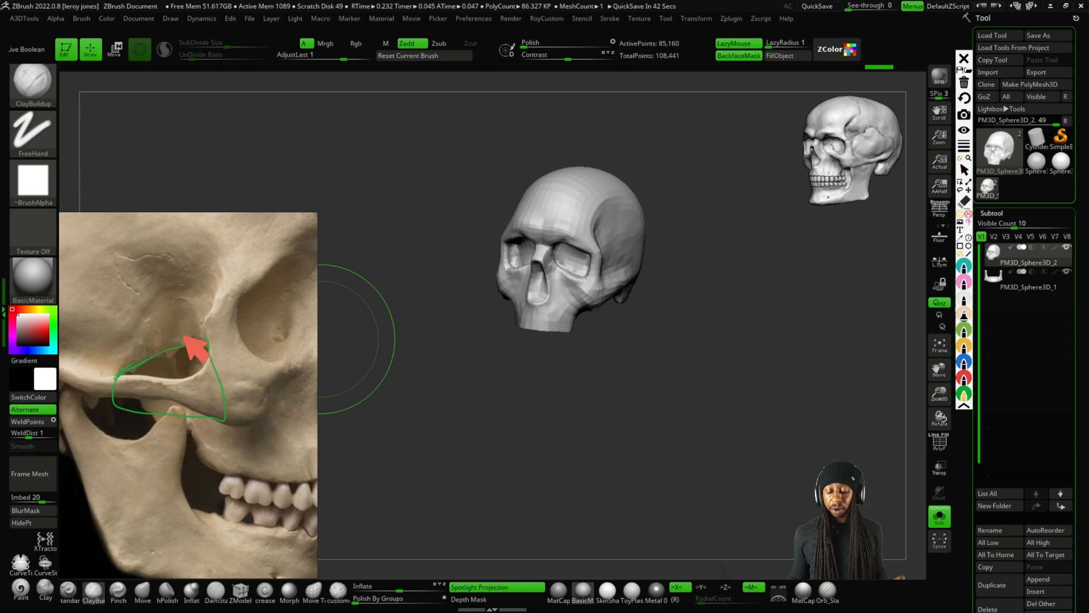
{"action": "key", "text": "Escape"}
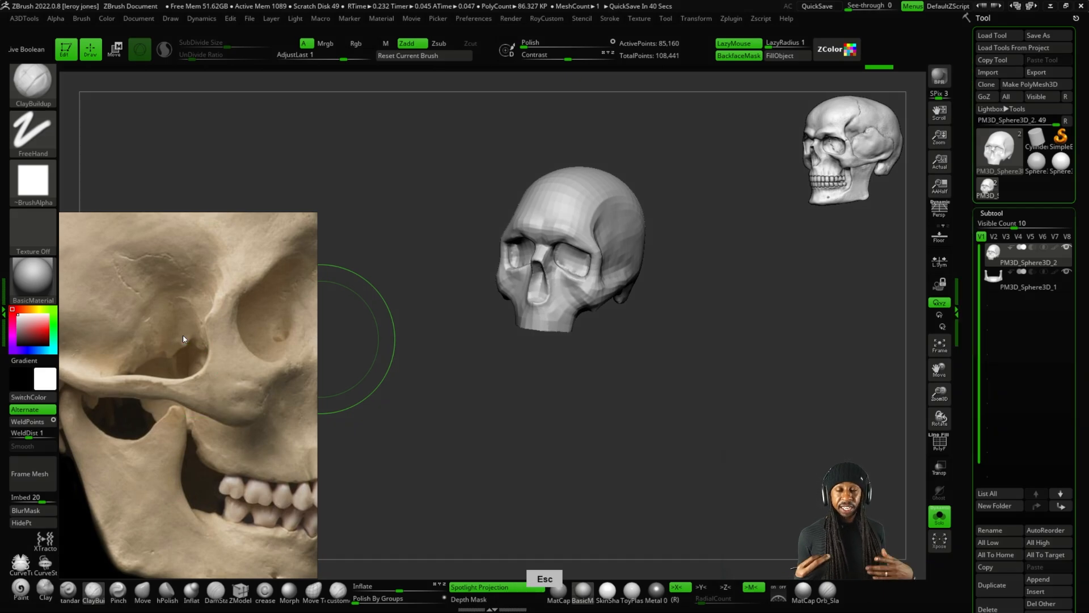
Enable Live Boolean and insert a Cylinder3D subtool, showing it together with the cranium while the lower jaw is hidden.
{"action": "left_click_drag", "start_coordinate": [409, 363], "coordinate": [723, 440], "text": "shift"}
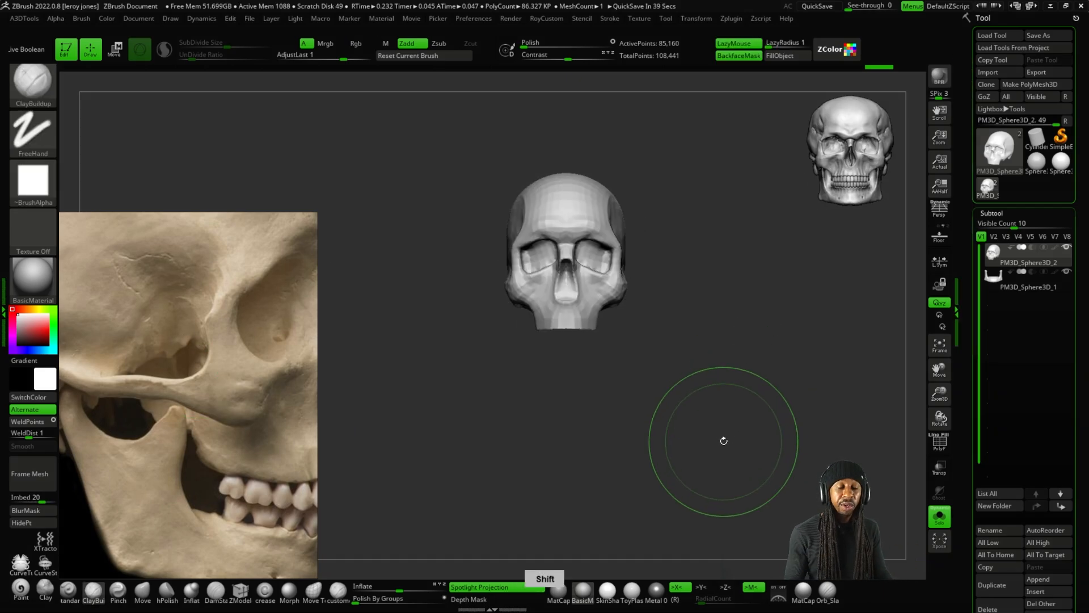
{"action": "left_click", "coordinate": [38, 50]}
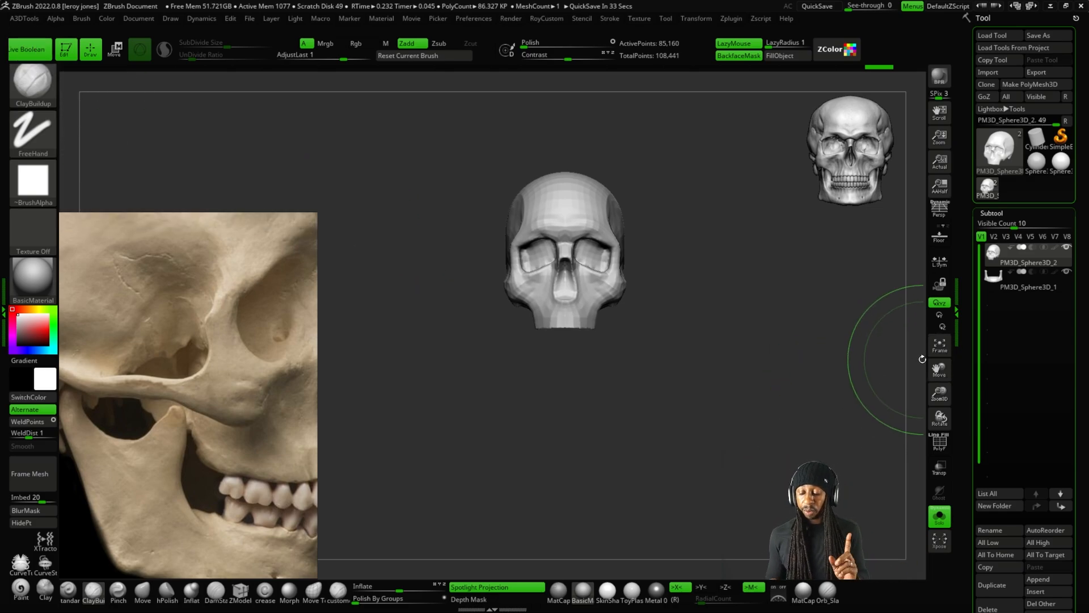
{"action": "scroll", "coordinate": [967, 518], "scroll_direction": "down", "scroll_amount": 3}
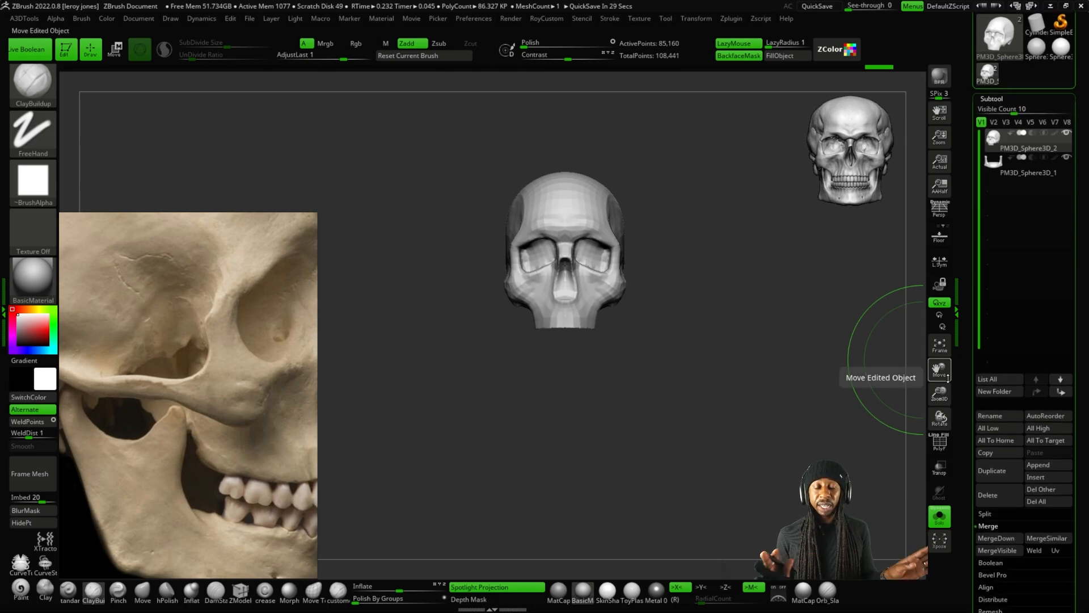
{"action": "left_click", "coordinate": [1036, 479]}
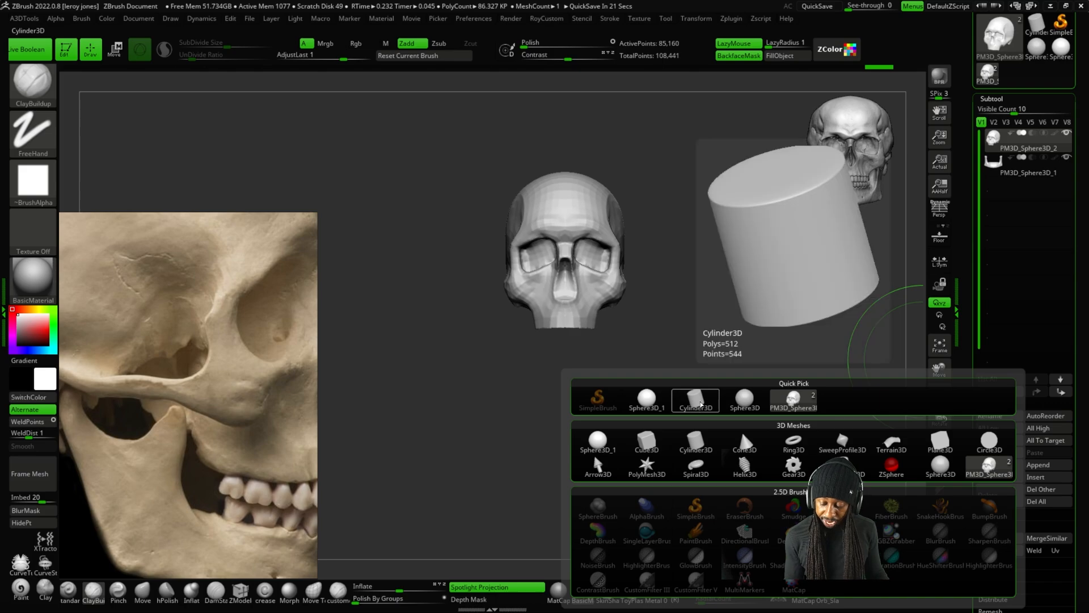
{"action": "left_click", "coordinate": [696, 404]}
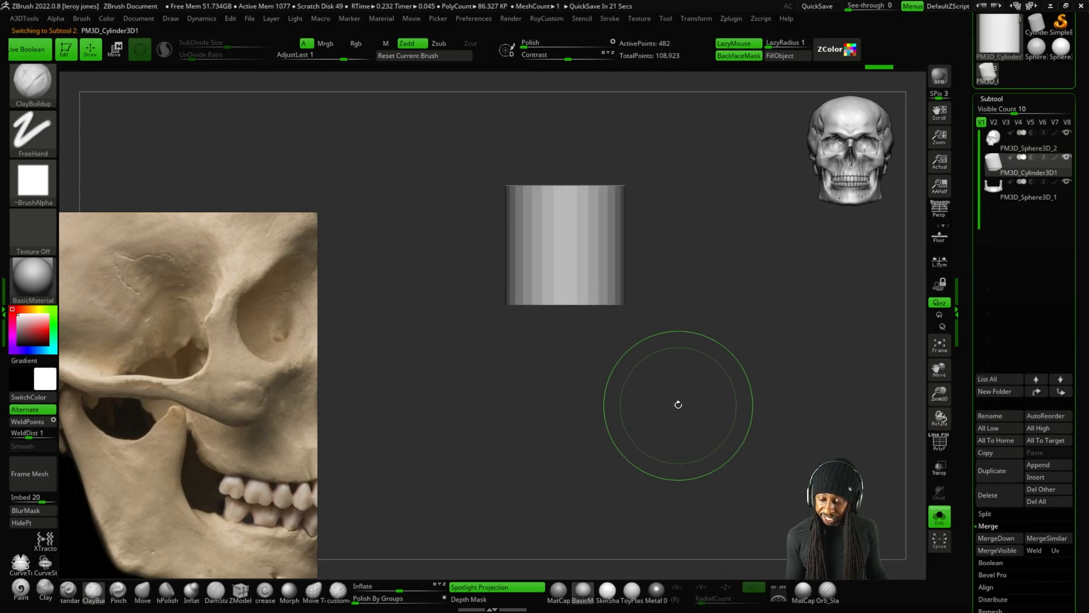
{"action": "left_click", "coordinate": [941, 517]}
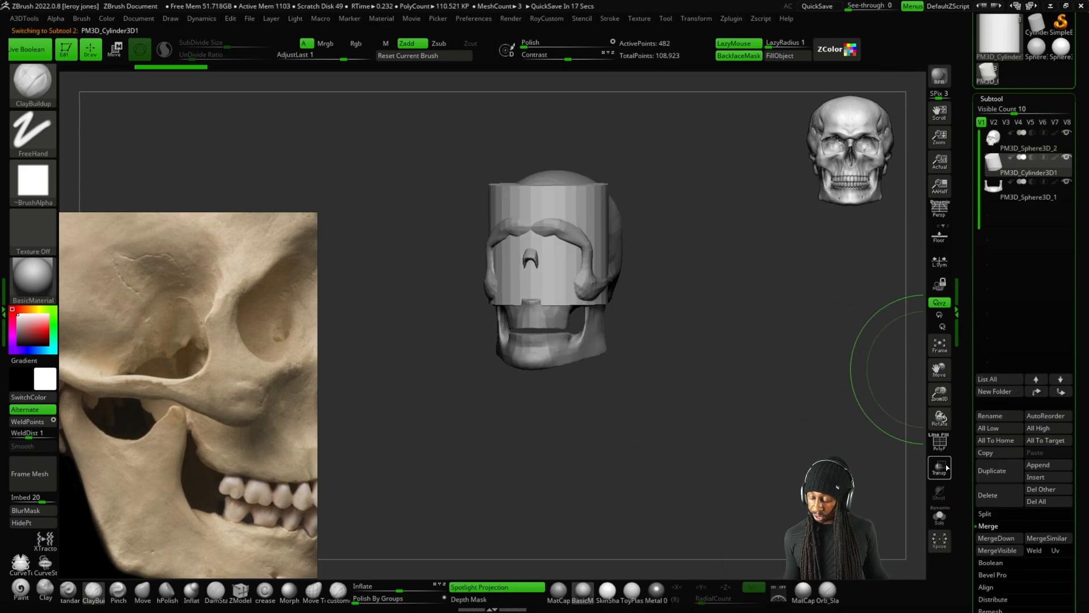
{"action": "left_click", "coordinate": [1066, 181]}
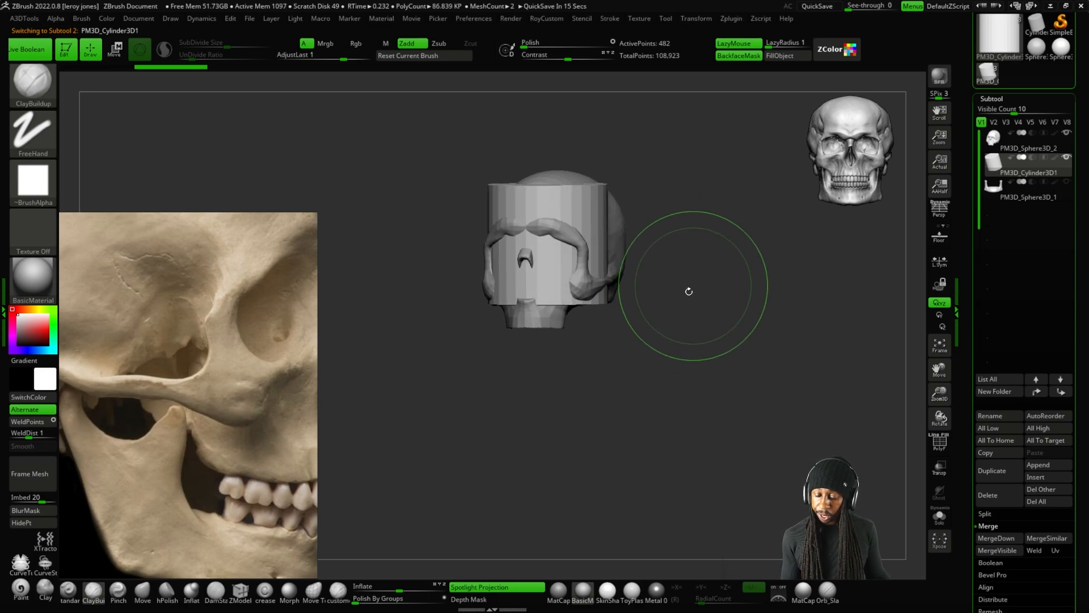
Shrink the cylinder, move it beside the cranium, flatten it to an oval cross-section and stretch it into a long rod.
{"action": "key", "text": "space"}
{"action": "left_click", "coordinate": [676, 393]}
{"action": "scroll", "coordinate": [536, 230], "scroll_direction": "up", "scroll_amount": 3}
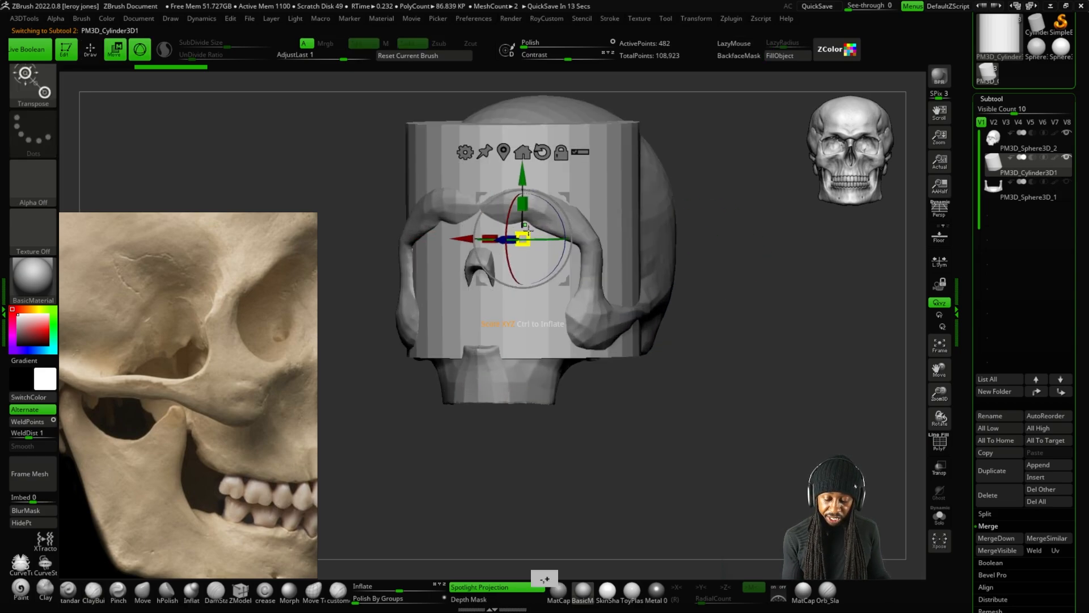
{"action": "left_click_drag", "start_coordinate": [522, 239], "coordinate": [654, 238]}
{"action": "left_click_drag", "start_coordinate": [797, 310], "coordinate": [831, 358]}
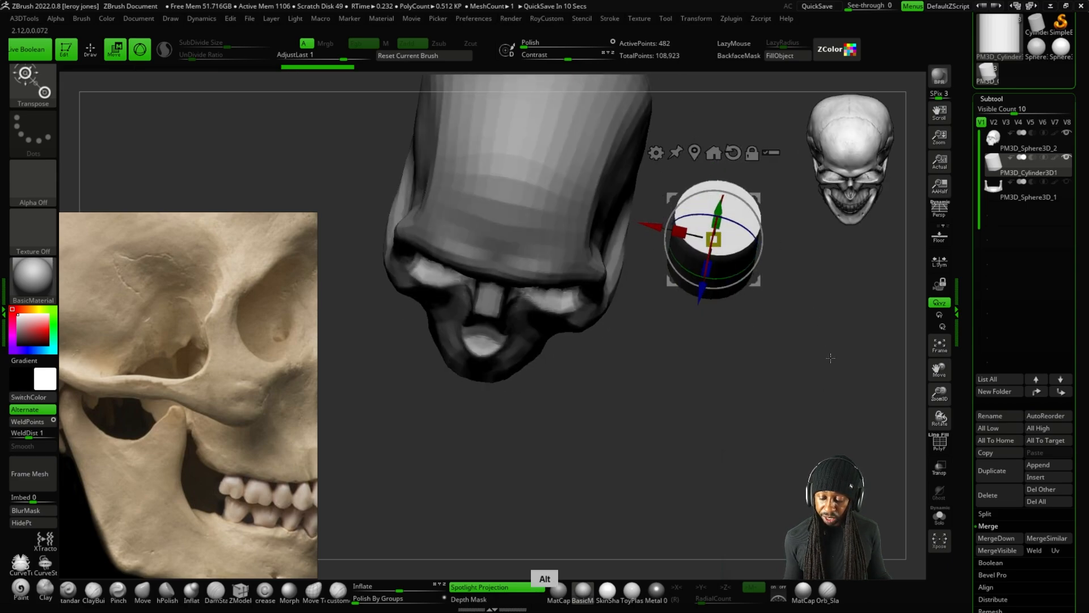
{"action": "left_click_drag", "start_coordinate": [631, 272], "coordinate": [646, 276]}
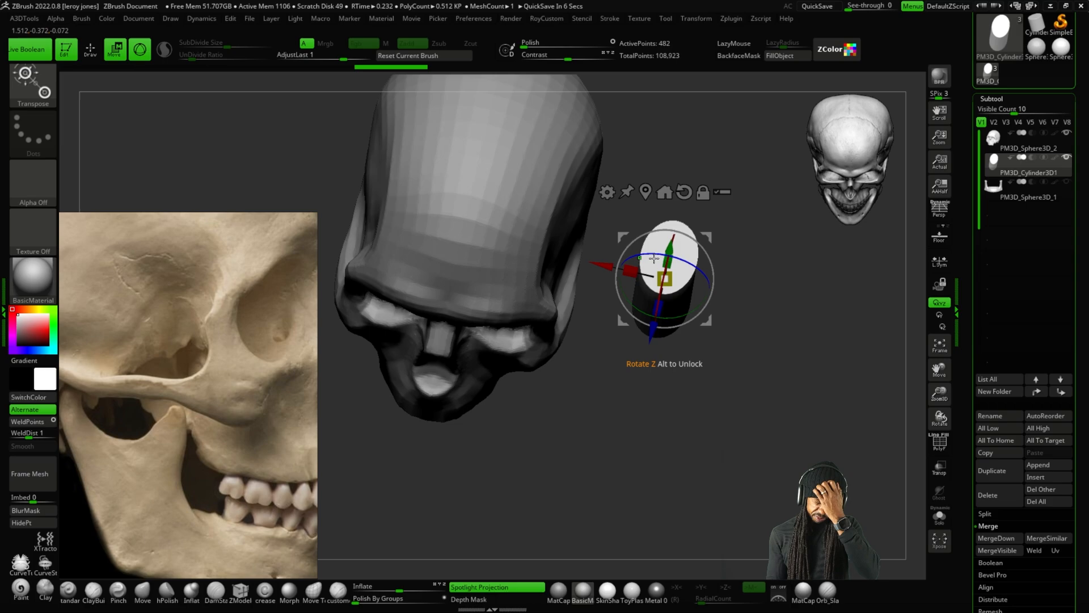
{"action": "mouse_move", "coordinate": [754, 302]}
{"action": "left_mouse_down"}
{"action": "mouse_move", "coordinate": [766, 315]}
{"action": "mouse_move", "coordinate": [757, 302]}
{"action": "left_mouse_up"}
{"action": "left_click_drag", "start_coordinate": [646, 274], "coordinate": [673, 177]}
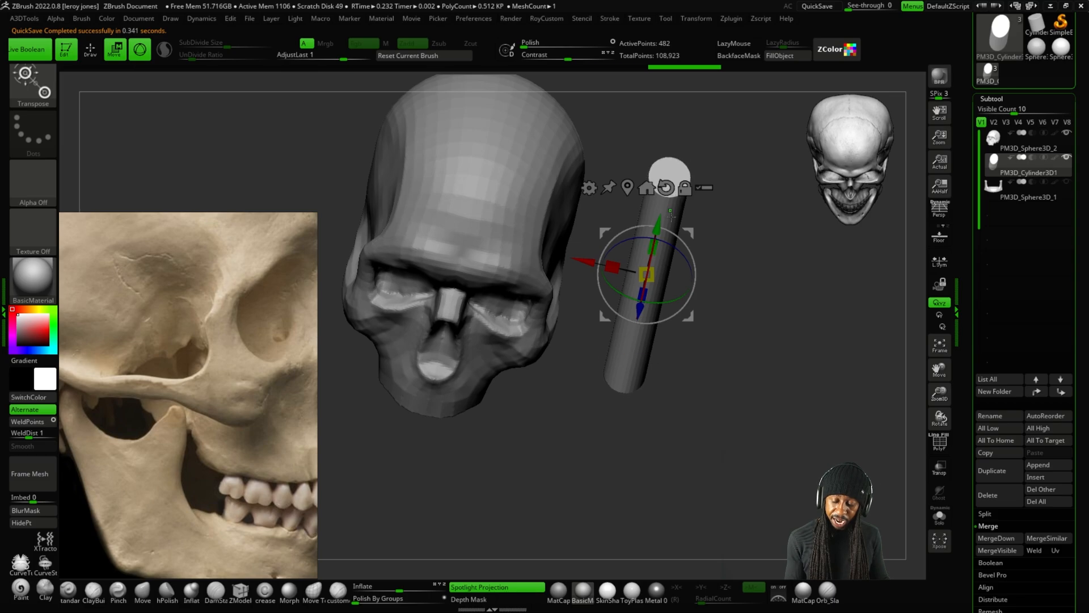
Set the PM3D_Cylinder3D1 subtool to Boolean subtraction.
{"action": "left_click_drag", "start_coordinate": [737, 238], "coordinate": [767, 233], "text": "shift"}
{"action": "key", "text": "alt"}
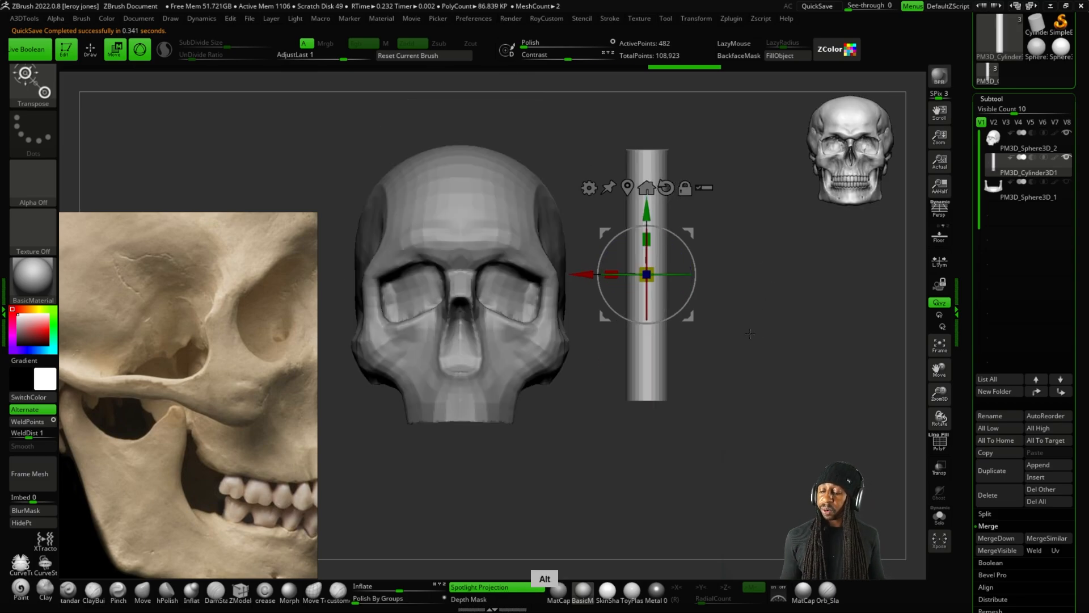
{"action": "mouse_move", "coordinate": [1029, 158]}
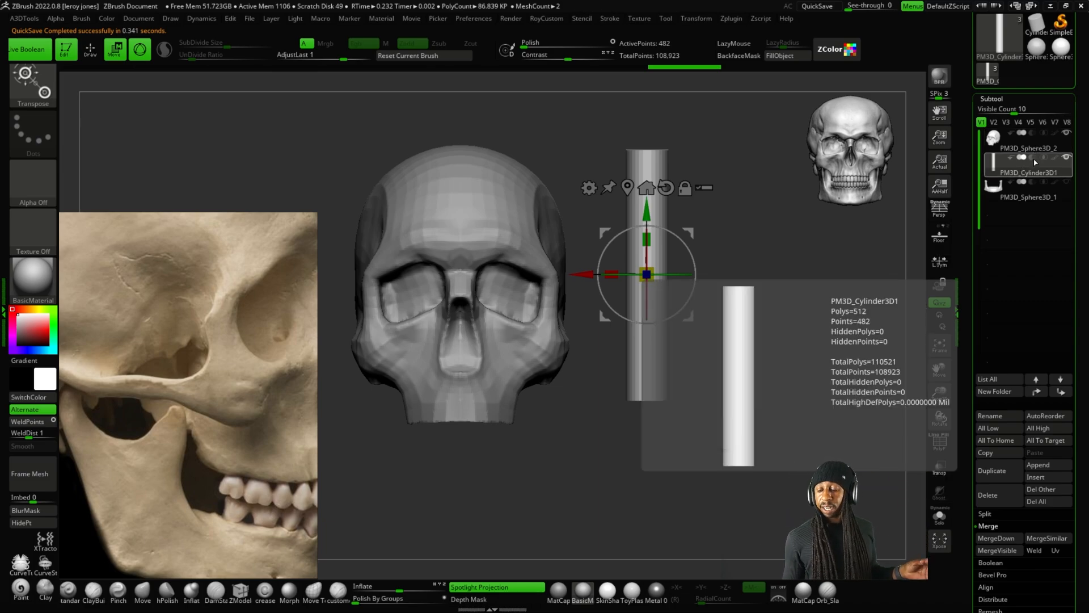
{"action": "left_click", "coordinate": [1031, 158]}
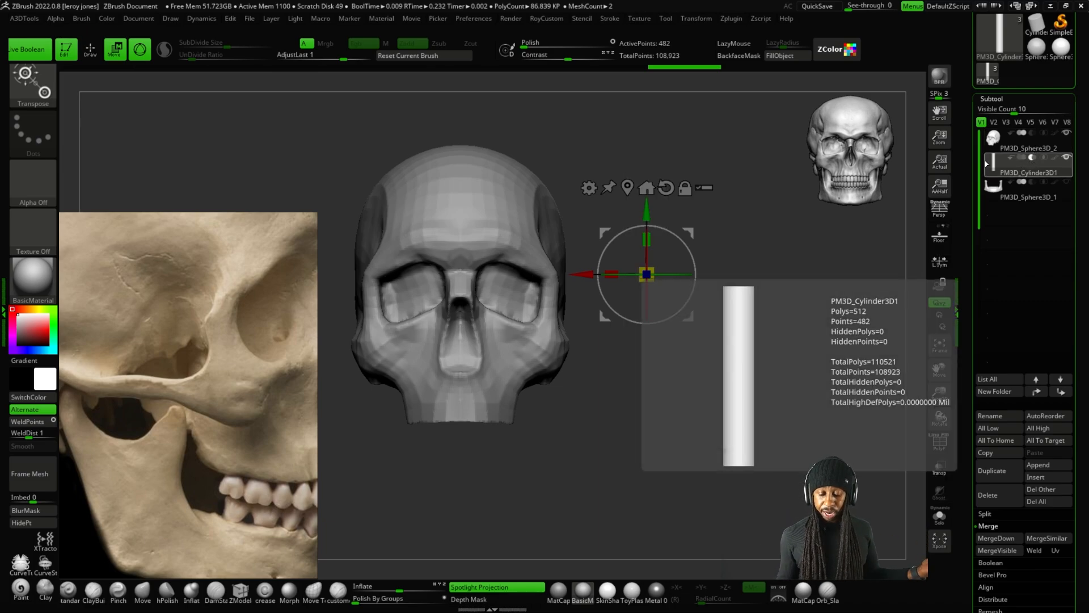
Move the subtracting cylinder into the side of the cranium behind the cheekbone and tilt it diagonally.
{"action": "left_click_drag", "start_coordinate": [756, 246], "coordinate": [759, 215], "text": "alt"}
{"action": "left_click_drag", "start_coordinate": [688, 204], "coordinate": [602, 262]}
{"action": "left_click_drag", "start_coordinate": [700, 227], "coordinate": [595, 312]}
{"action": "mouse_move", "coordinate": [668, 299]}
{"action": "left_mouse_down"}
{"action": "mouse_move", "coordinate": [644, 301]}
{"action": "mouse_move", "coordinate": [668, 305]}
{"action": "left_mouse_up"}
{"action": "left_click_drag", "start_coordinate": [599, 256], "coordinate": [584, 274]}
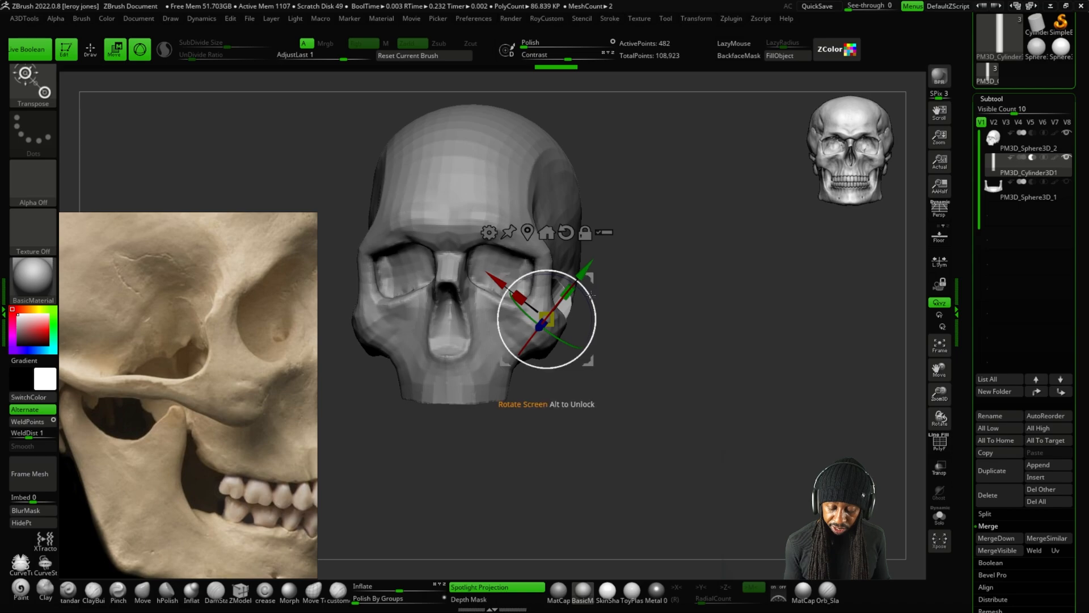
Resize, widen and reposition the cylinder so it cuts an elongated oval opening above the cheekbone arch, checking from below and the side.
{"action": "key", "text": "plus"}
{"action": "left_click_drag", "start_coordinate": [642, 292], "coordinate": [605, 305]}
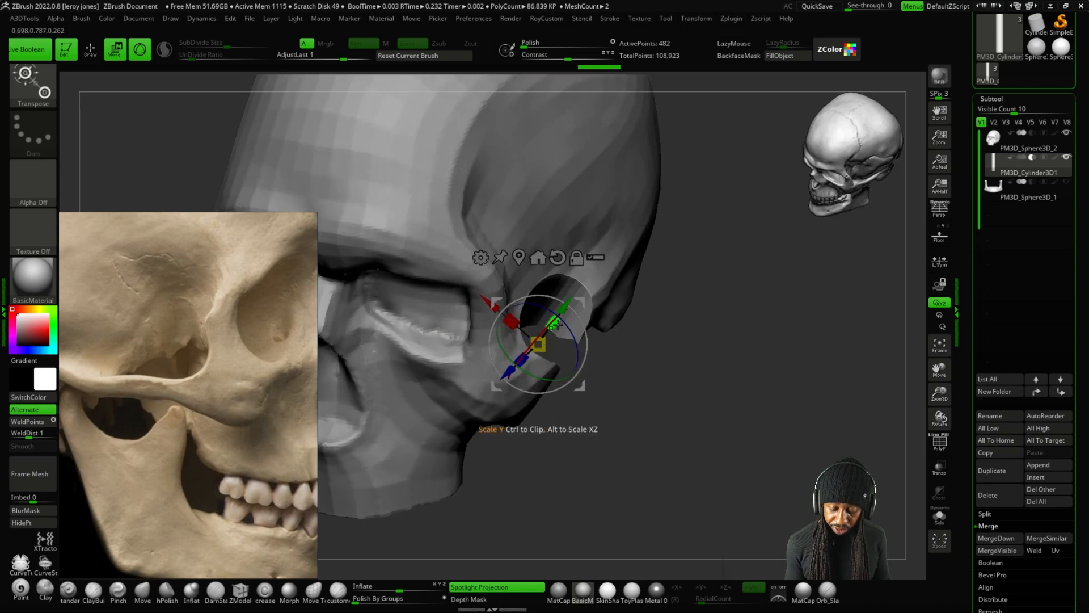
{"action": "left_click_drag", "start_coordinate": [538, 344], "coordinate": [538, 348]}
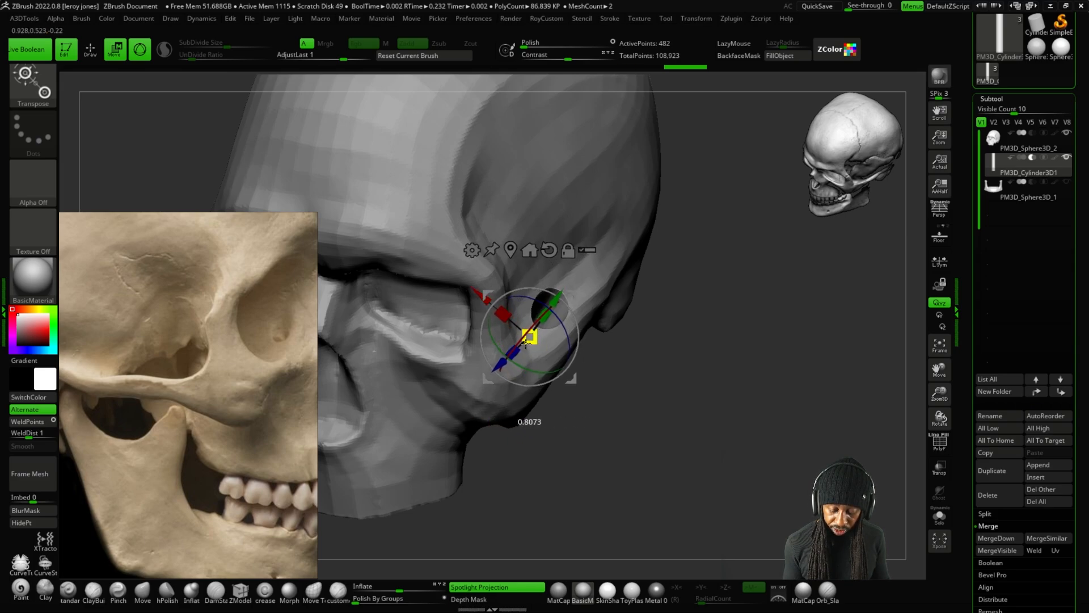
{"action": "left_click_drag", "start_coordinate": [526, 344], "coordinate": [525, 345]}
{"action": "mouse_move", "coordinate": [701, 326]}
{"action": "left_mouse_down"}
{"action": "mouse_move", "coordinate": [639, 336]}
{"action": "mouse_move", "coordinate": [649, 338]}
{"action": "left_mouse_up"}
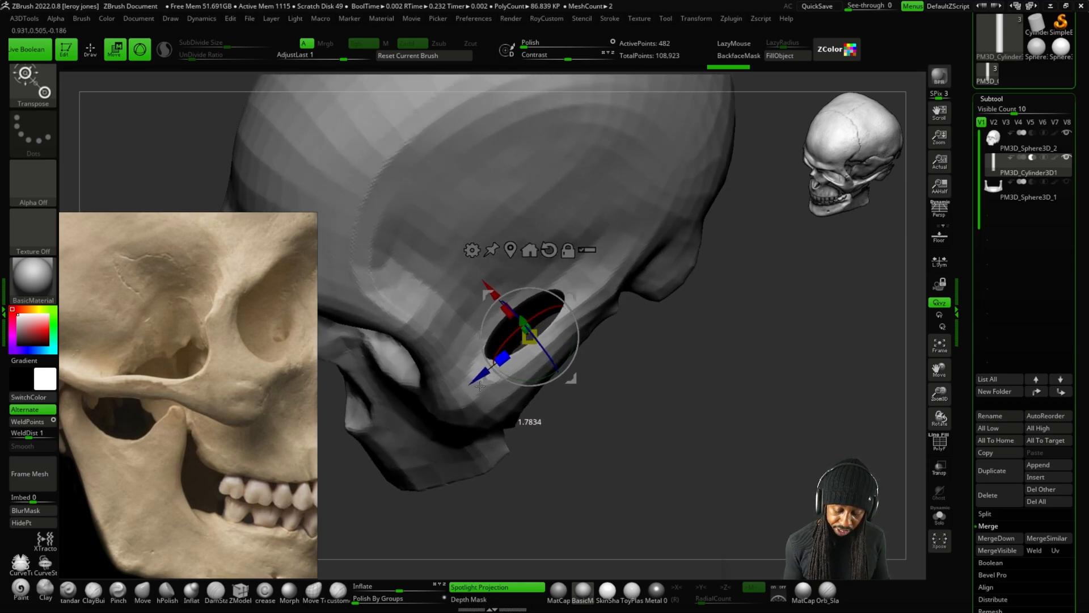
{"action": "left_click_drag", "start_coordinate": [674, 374], "coordinate": [645, 284]}
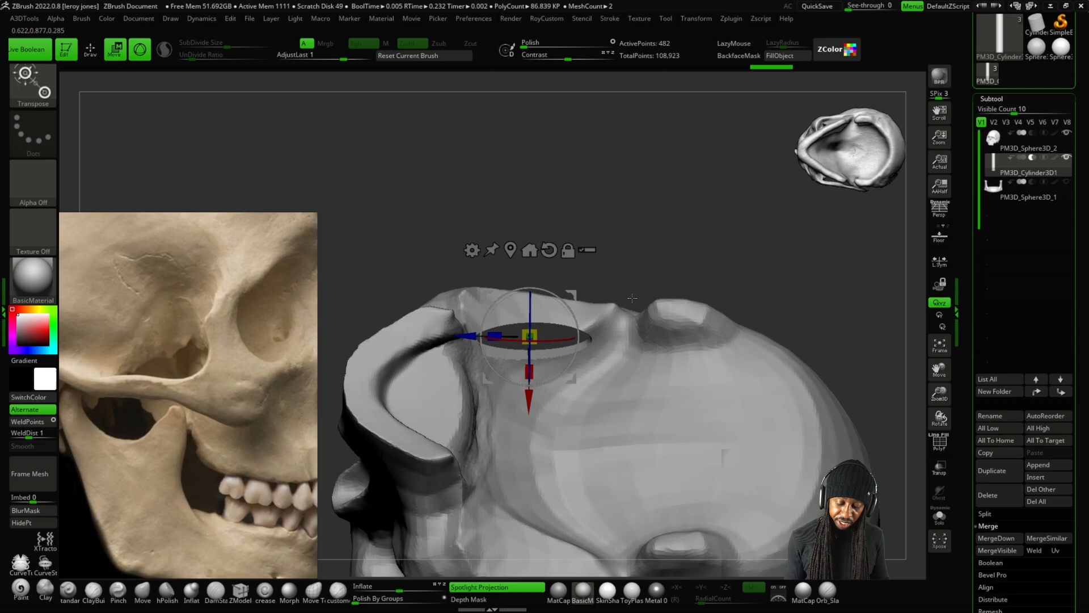
{"action": "left_click_drag", "start_coordinate": [658, 196], "coordinate": [533, 310]}
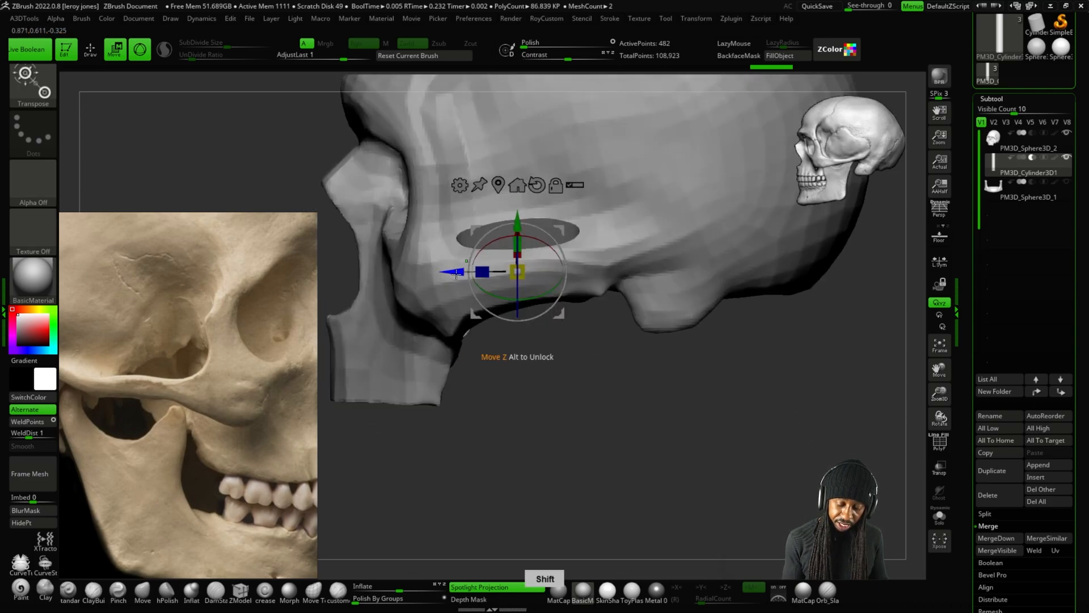
{"action": "left_click_drag", "start_coordinate": [556, 352], "coordinate": [600, 320]}
{"action": "left_click_drag", "start_coordinate": [561, 285], "coordinate": [749, 438]}
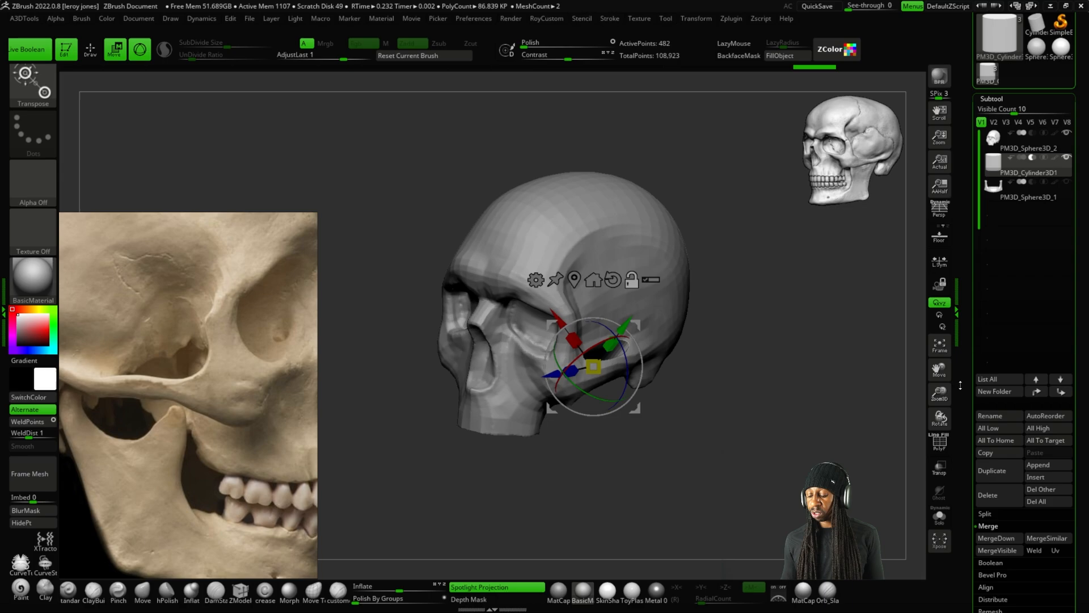
Mirror the cylinder across the X axis, merging the copy into one SubTool.
{"action": "left_click_drag", "start_coordinate": [961, 386], "coordinate": [958, 345]}
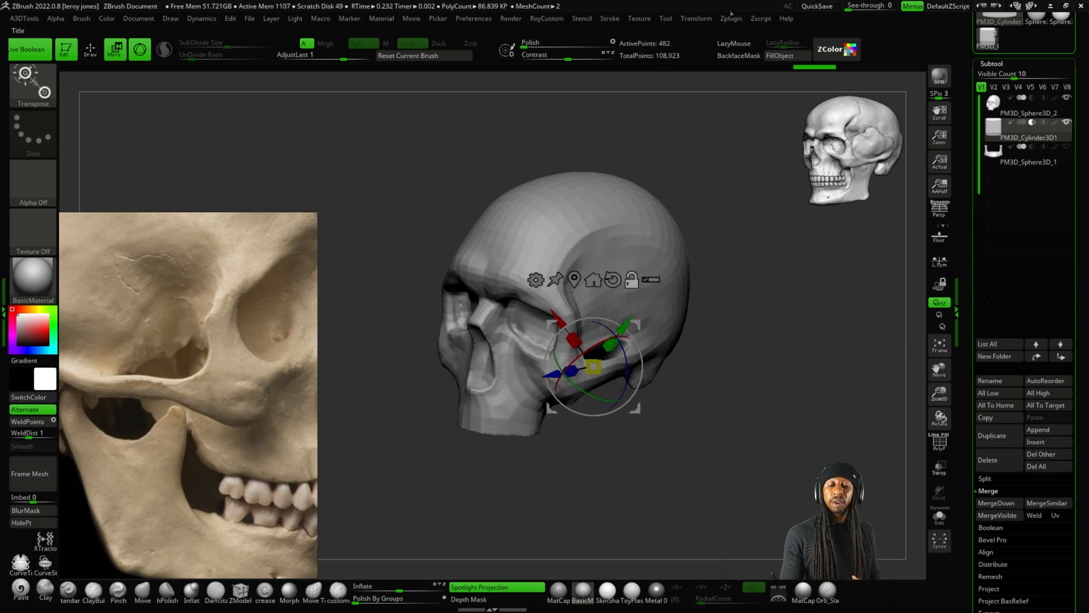
{"action": "left_click", "coordinate": [734, 18]}
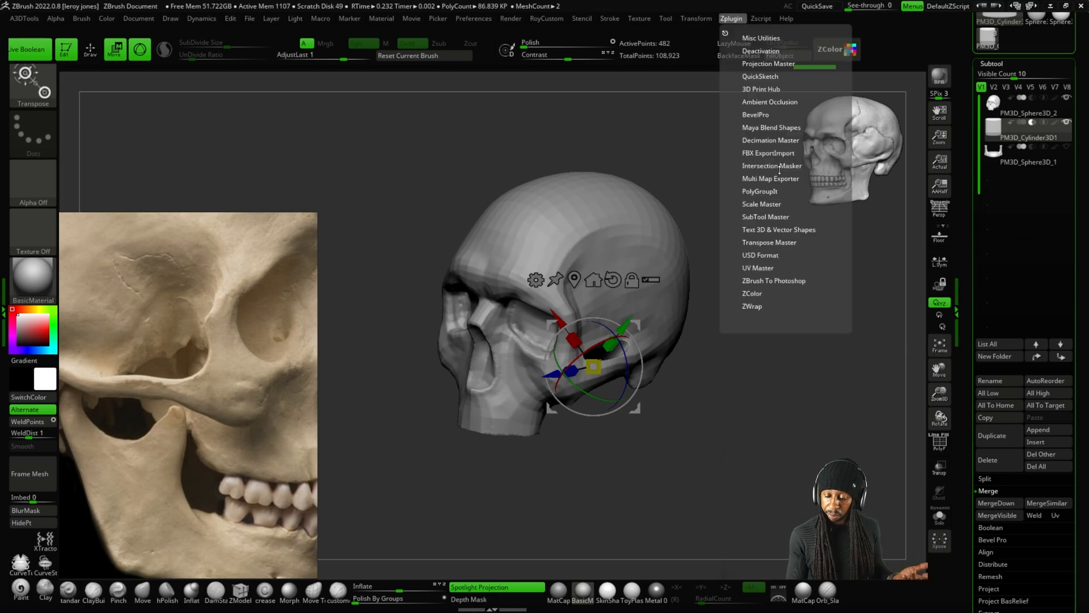
{"action": "left_click", "coordinate": [779, 216]}
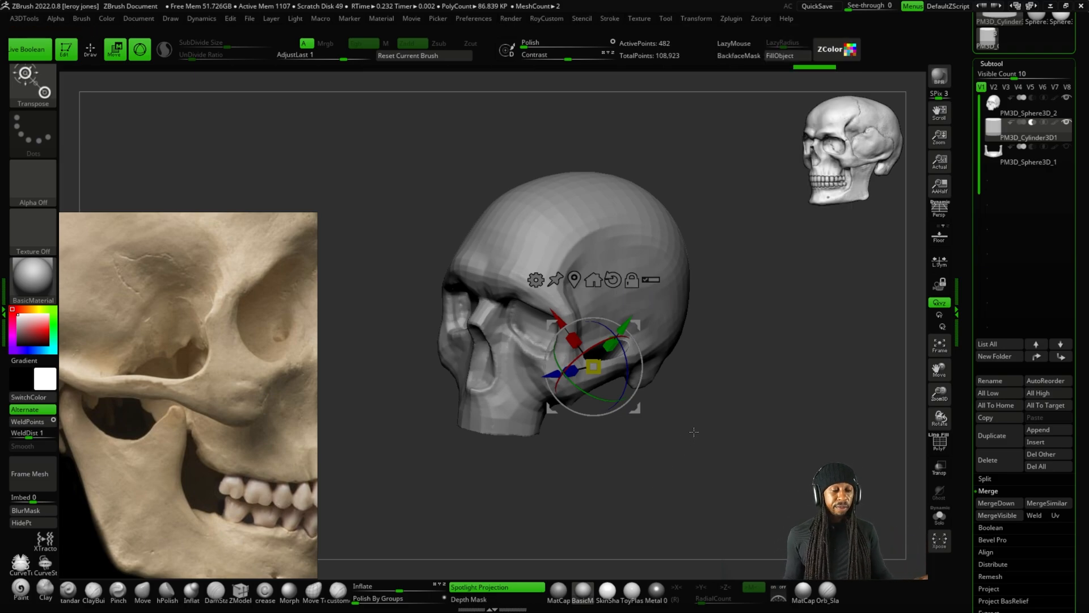
{"action": "left_click_drag", "start_coordinate": [694, 432], "coordinate": [713, 421]}
{"action": "key", "text": "alt+a"}
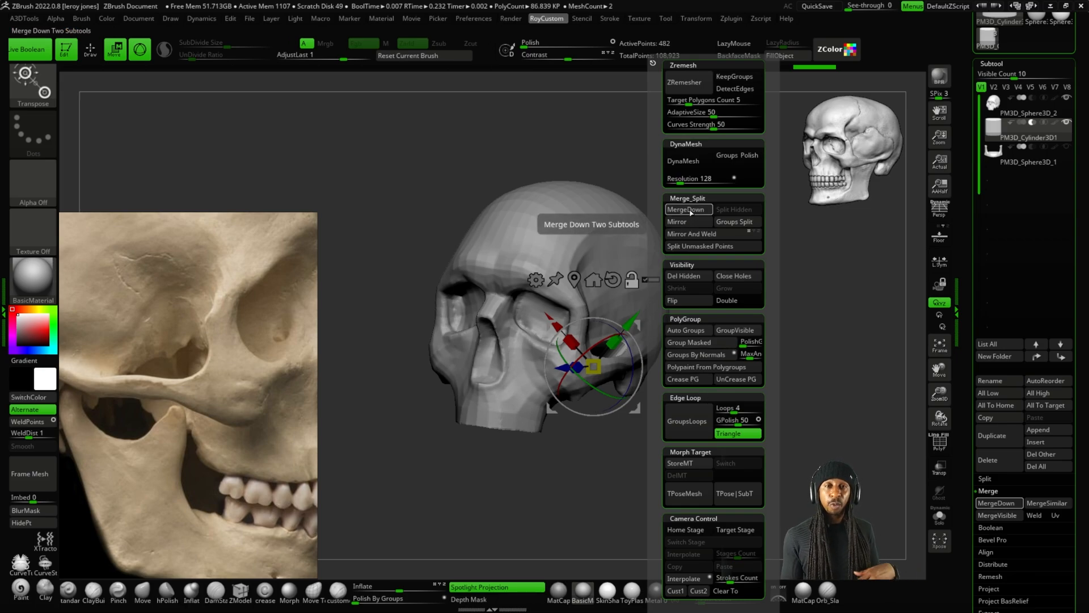
{"action": "left_click", "coordinate": [677, 222]}
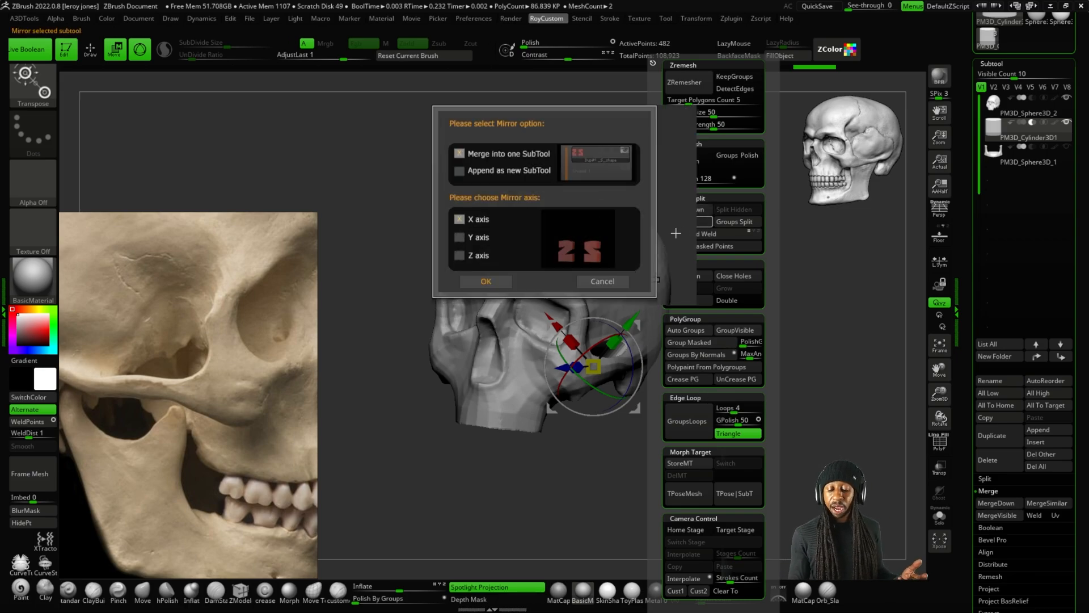
{"action": "left_click", "coordinate": [487, 281]}
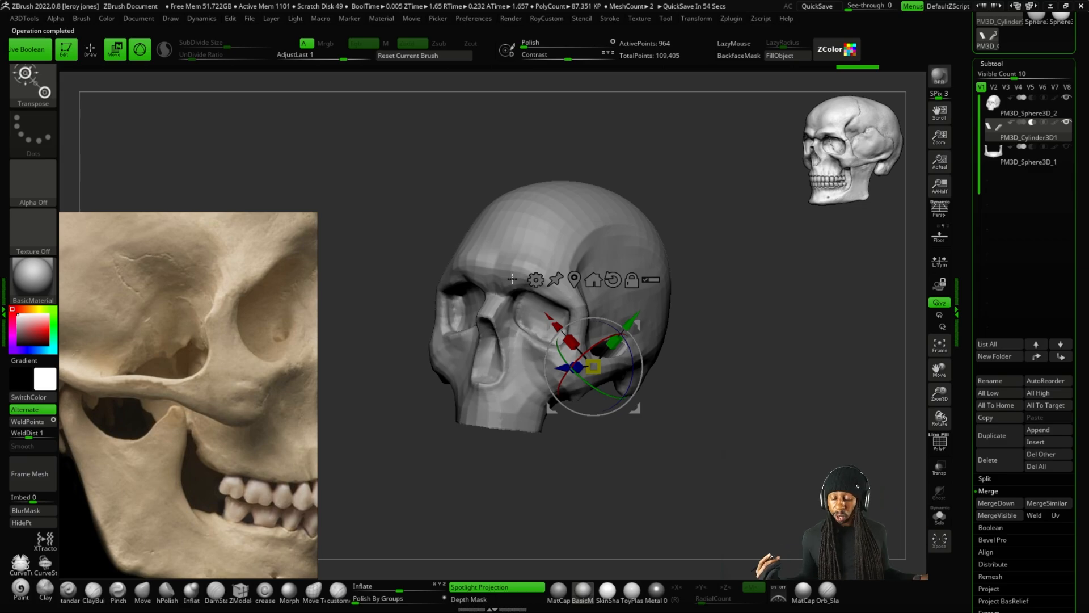
Return to Draw mode and generate a Boolean mesh from the cranium and the mirrored cylinders.
{"action": "left_click_drag", "start_coordinate": [722, 406], "coordinate": [774, 398]}
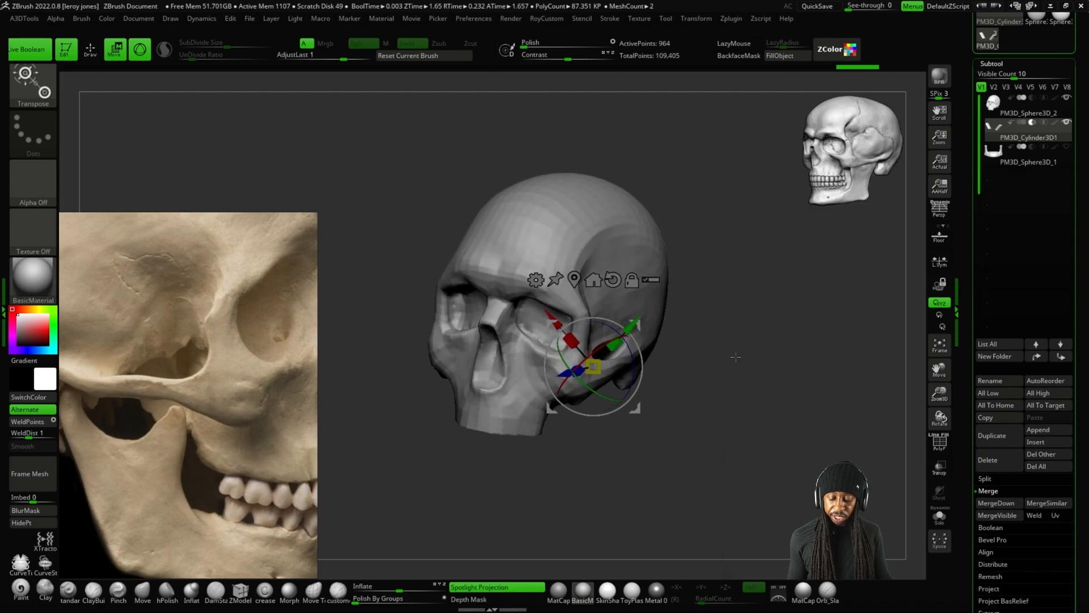
{"action": "key", "text": "space"}
{"action": "left_click", "coordinate": [793, 407]}
{"action": "mouse_move", "coordinate": [793, 352]}
{"action": "left_mouse_down"}
{"action": "mouse_move", "coordinate": [781, 416]}
{"action": "mouse_move", "coordinate": [799, 338]}
{"action": "mouse_move", "coordinate": [797, 353]}
{"action": "left_mouse_up"}
{"action": "left_click_drag", "start_coordinate": [795, 359], "coordinate": [743, 433]}
{"action": "left_click_drag", "start_coordinate": [969, 89], "coordinate": [969, 238]}
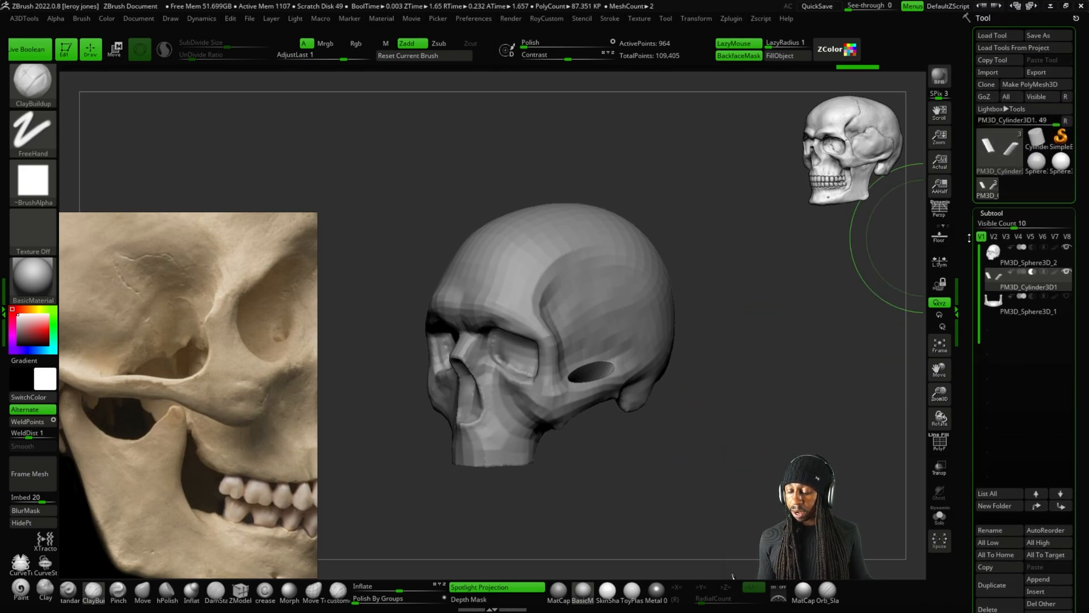
{"action": "scroll", "coordinate": [992, 239], "scroll_direction": "down", "scroll_amount": 7}
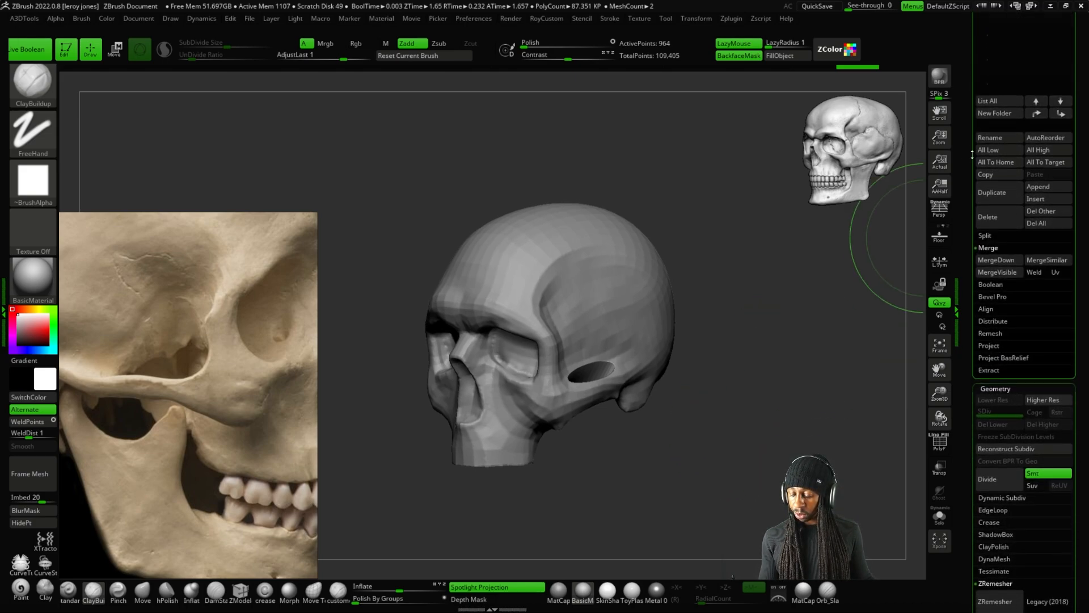
{"action": "left_click", "coordinate": [999, 285]}
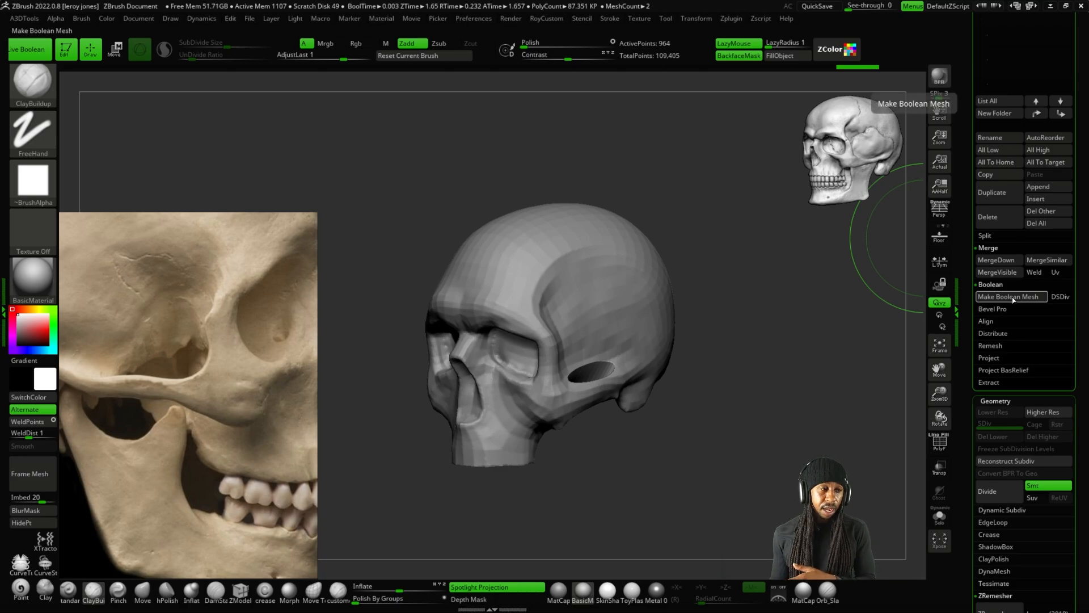
{"action": "left_click", "coordinate": [1019, 298]}
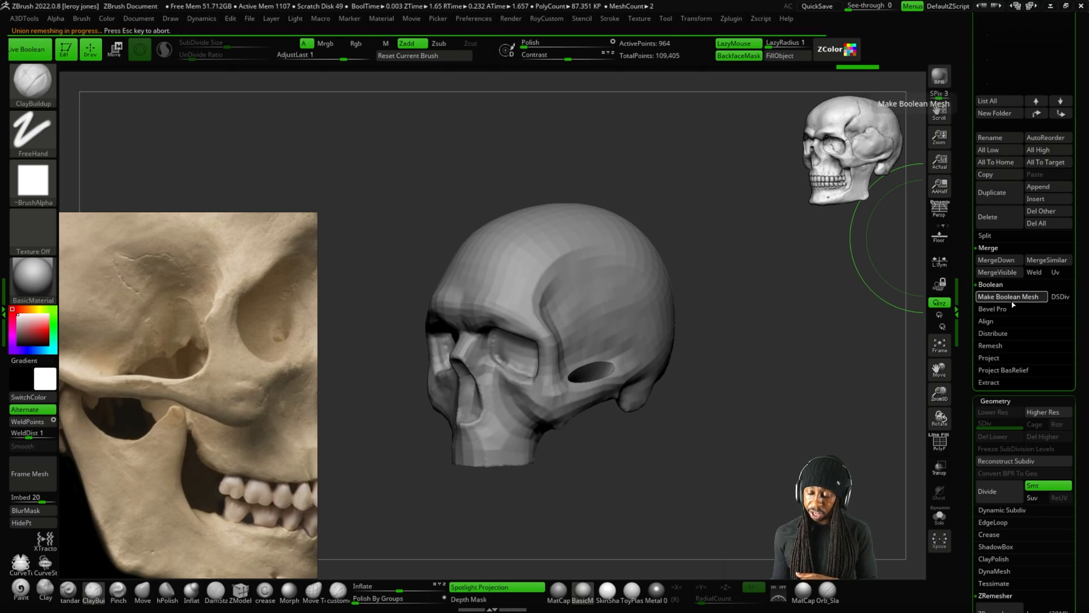
Insert the UMesh_PM3D_Sphere3D_3 mesh as a subtool and hide the original cranium and the cylinders.
{"action": "left_click_drag", "start_coordinate": [961, 147], "coordinate": [968, 250]}
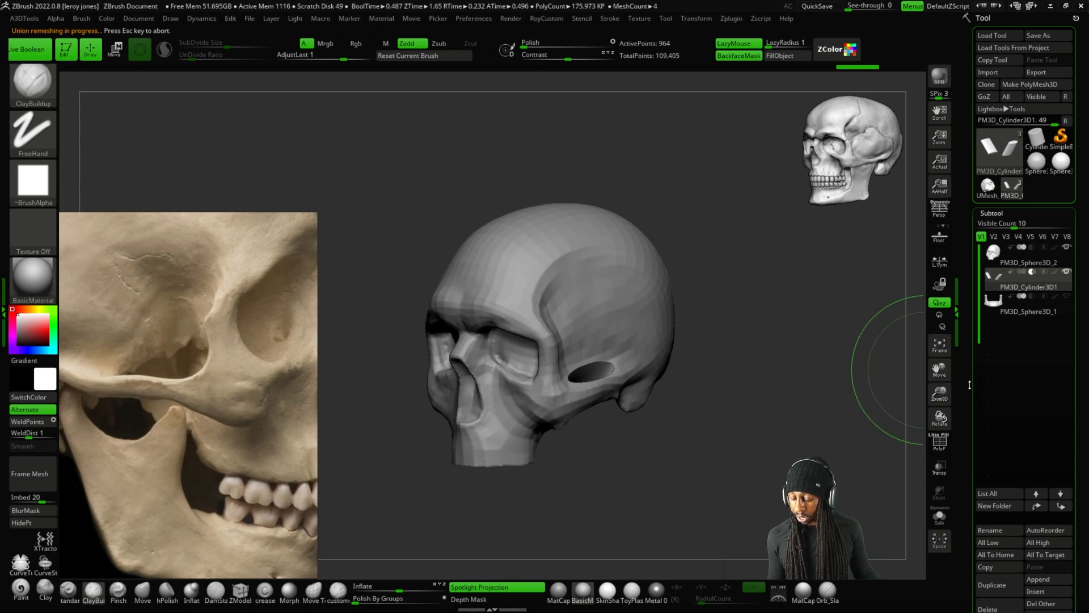
{"action": "left_click_drag", "start_coordinate": [969, 384], "coordinate": [991, 320]}
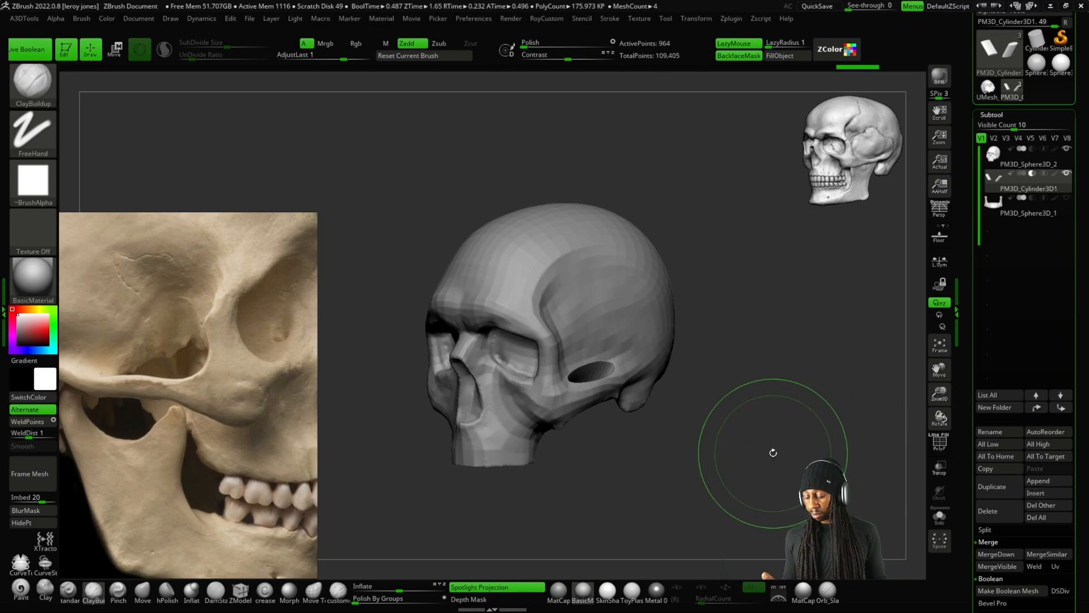
{"action": "left_click", "coordinate": [1050, 492]}
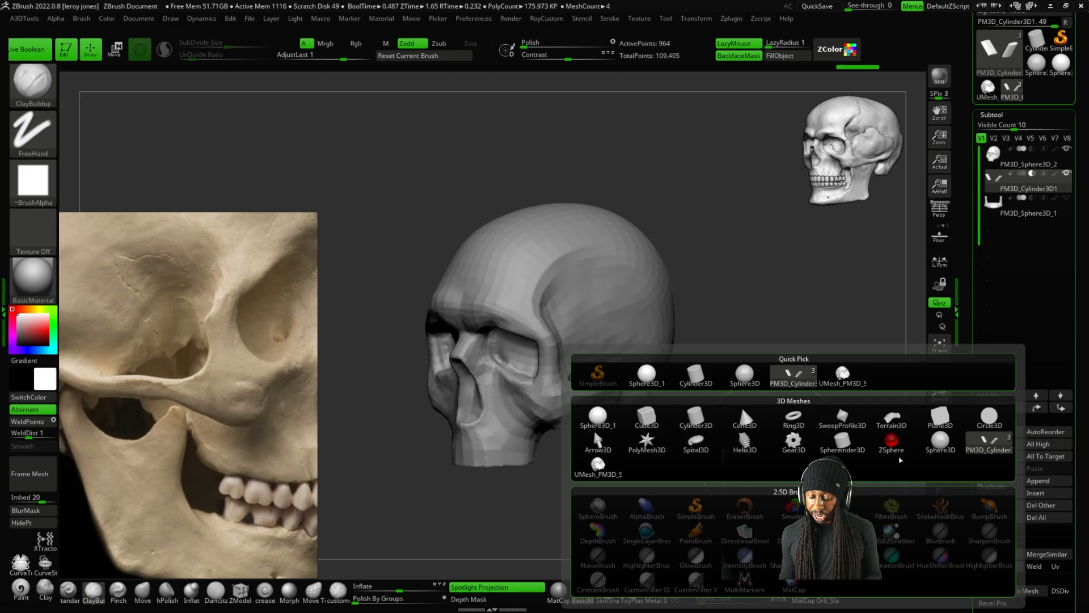
{"action": "mouse_move", "coordinate": [784, 435]}
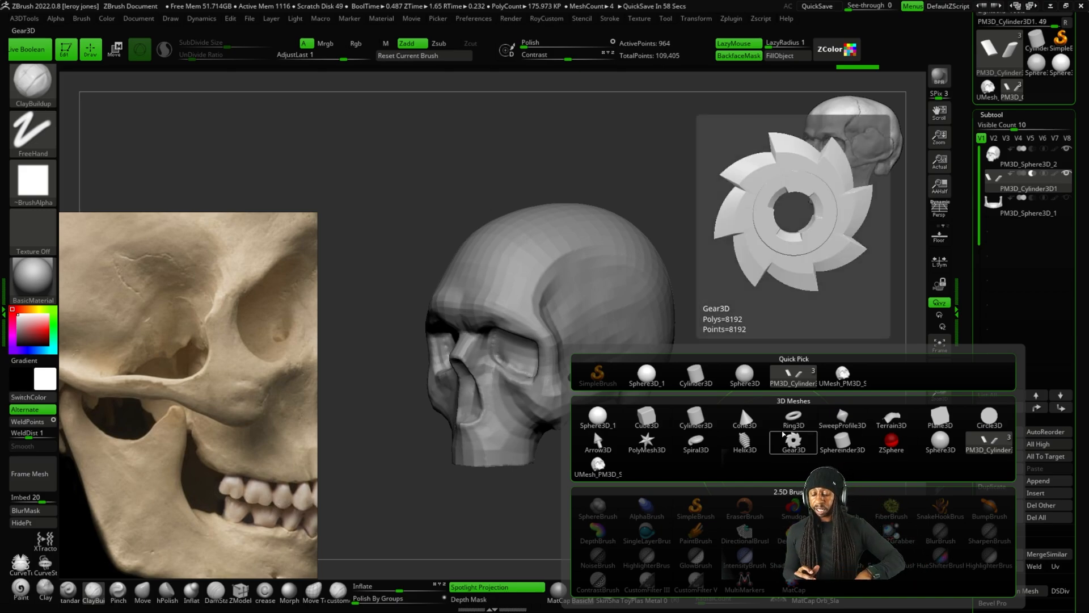
{"action": "left_click", "coordinate": [843, 376]}
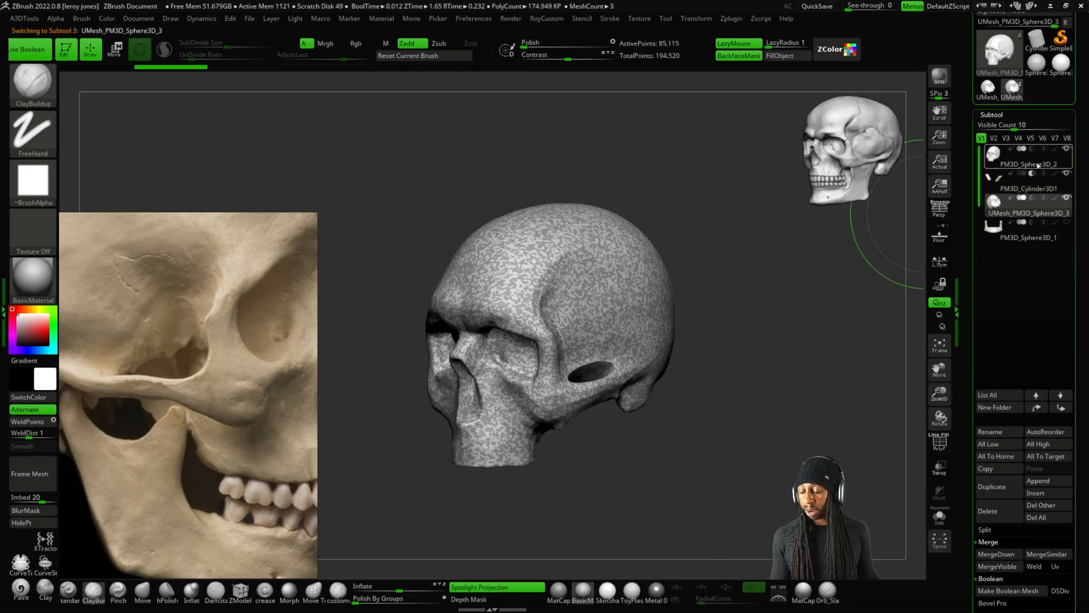
{"action": "left_click", "coordinate": [1068, 149]}
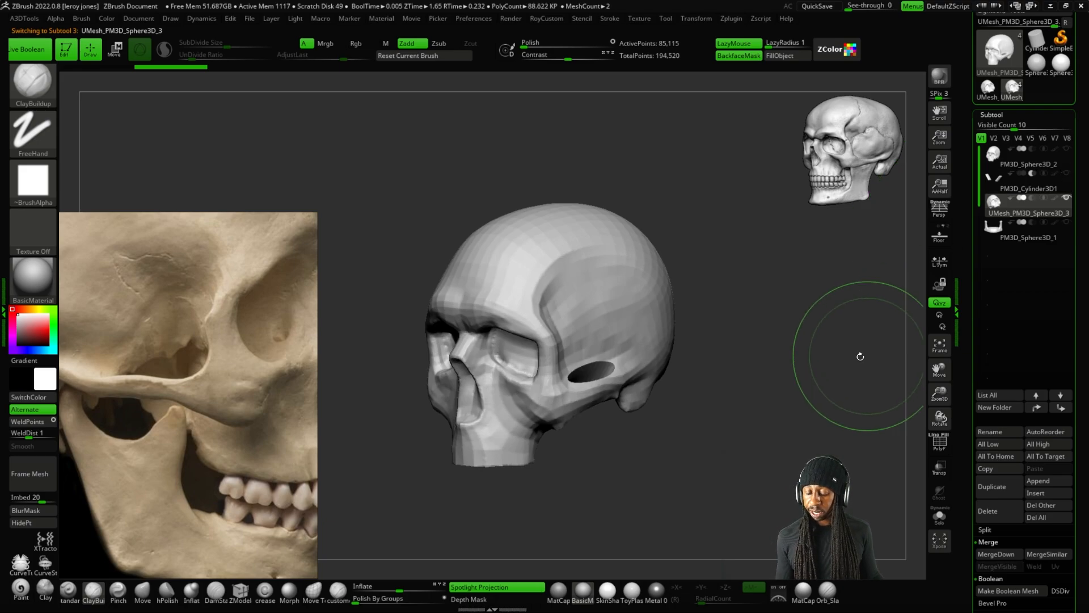
Check the new cranium mesh's wireframe and turn on X symmetry.
{"action": "left_click_drag", "start_coordinate": [857, 354], "coordinate": [805, 314], "text": "alt"}
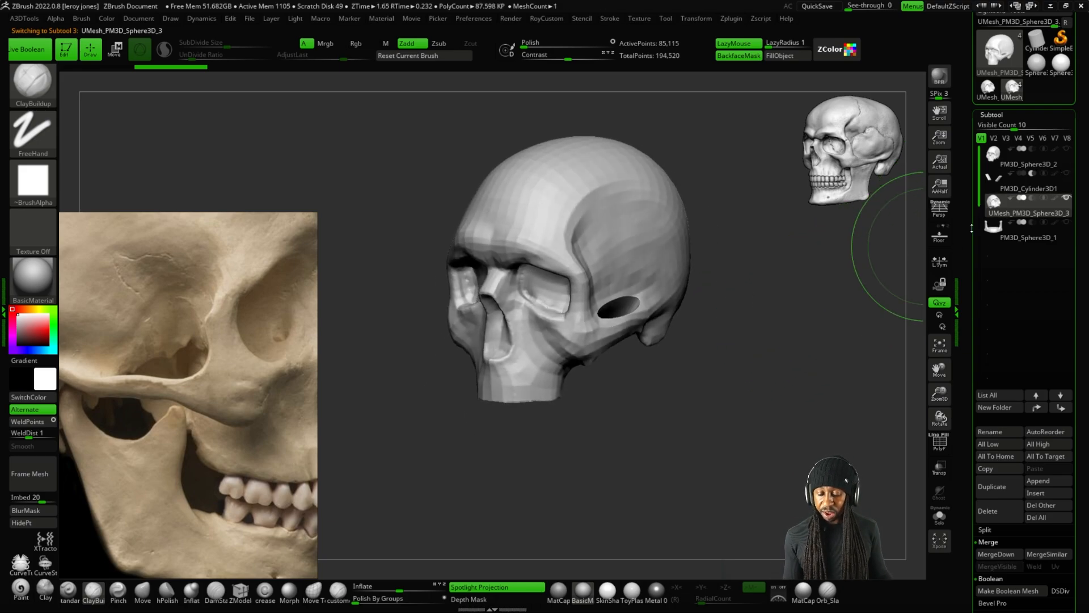
{"action": "left_click", "coordinate": [939, 442]}
{"action": "left_click_drag", "start_coordinate": [940, 419], "coordinate": [783, 414]}
{"action": "left_click", "coordinate": [939, 442]}
{"action": "key", "text": "x"}
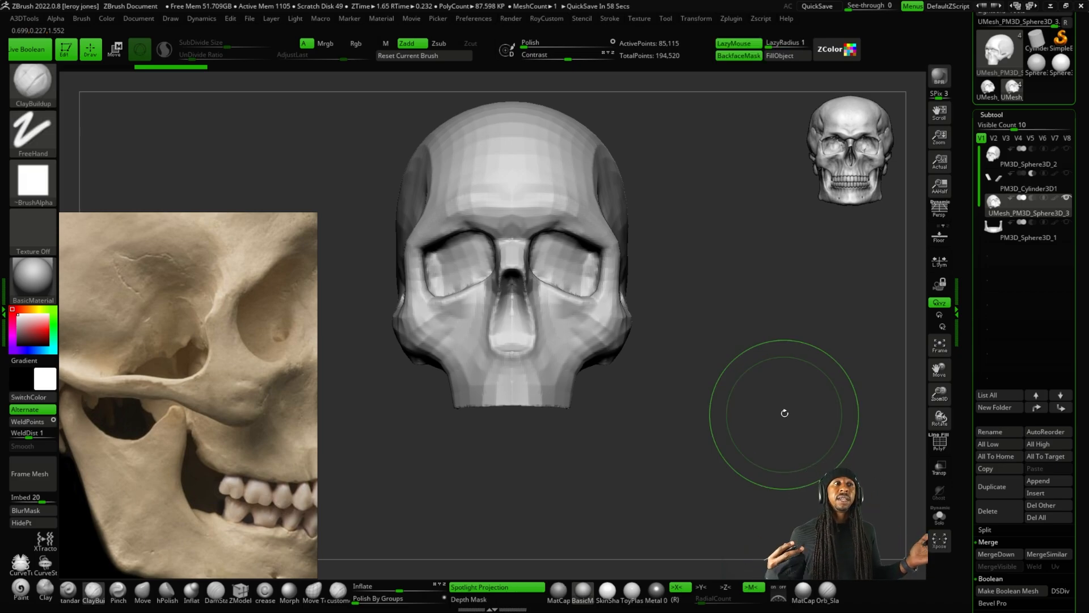
Compare the cheekbone with the side-view skull reference and smooth the opening's rim from the side.
{"action": "left_click_drag", "start_coordinate": [785, 413], "coordinate": [627, 437]}
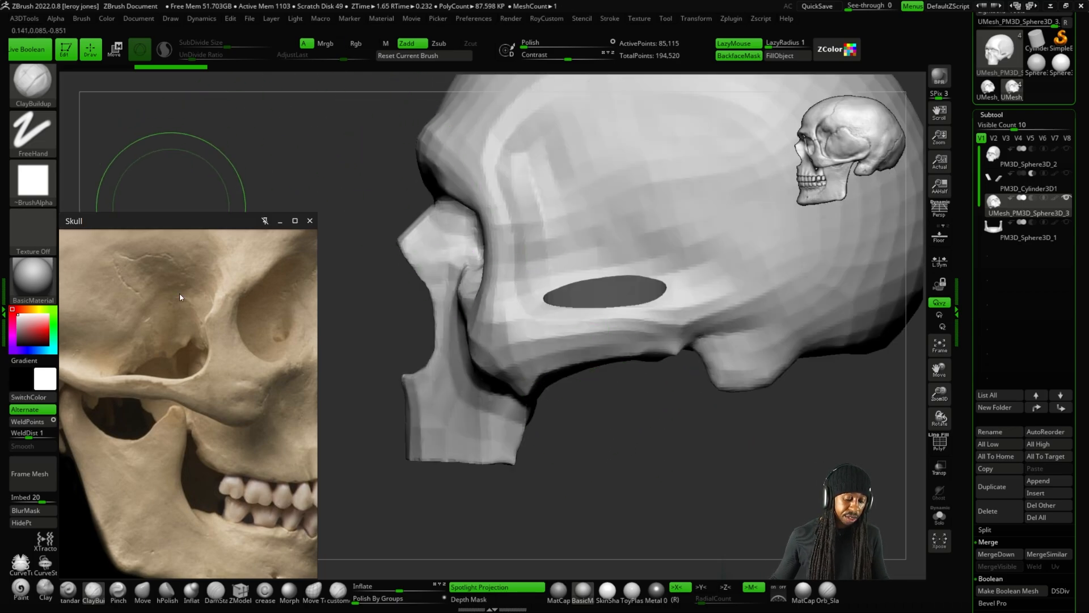
{"action": "scroll", "coordinate": [214, 319], "scroll_direction": "down", "scroll_amount": 5}
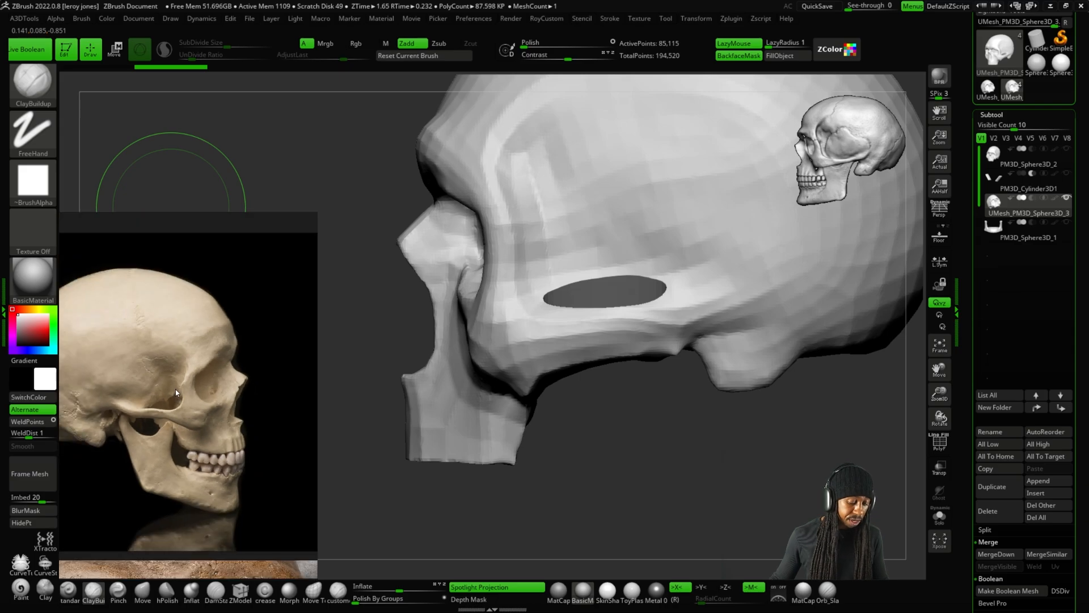
{"action": "left_click_drag", "start_coordinate": [625, 429], "coordinate": [642, 450]}
{"action": "scroll", "coordinate": [571, 304], "scroll_direction": "up", "scroll_amount": 5}
{"action": "mouse_move", "coordinate": [598, 492]}
{"action": "left_mouse_down"}
{"action": "mouse_move", "coordinate": [607, 528]}
{"action": "mouse_move", "coordinate": [632, 365]}
{"action": "left_mouse_up"}
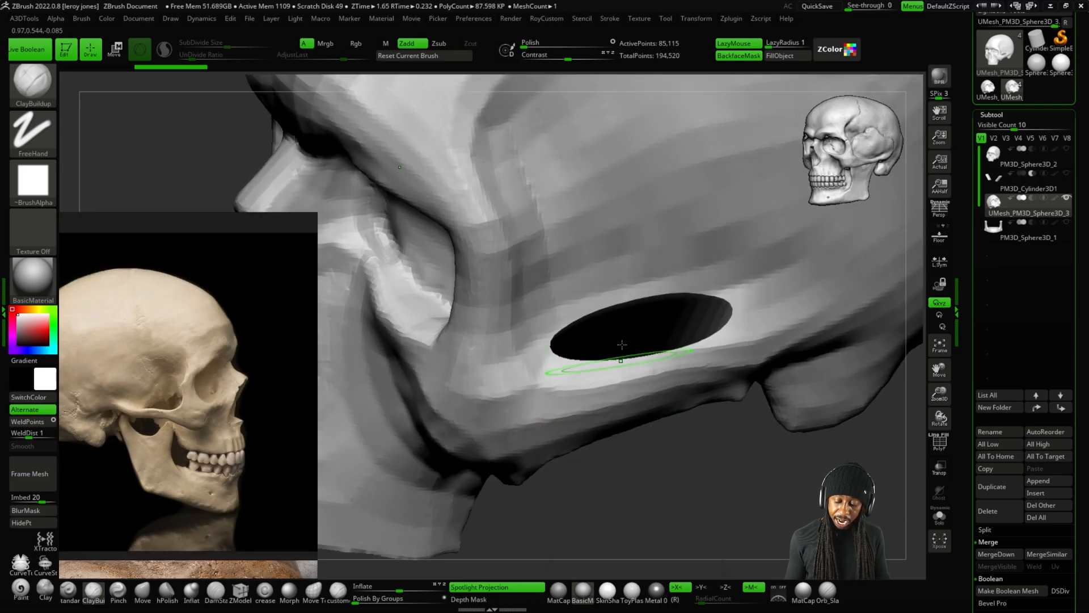
{"action": "key", "text": "shift"}
{"action": "left_click_drag", "start_coordinate": [691, 292], "coordinate": [689, 328], "text": "shift"}
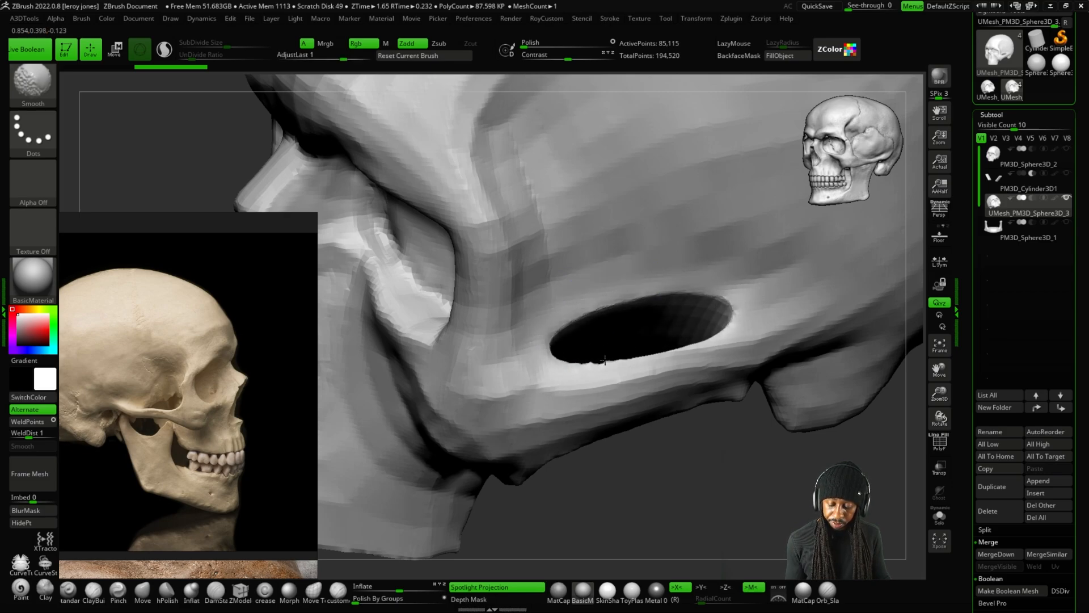
{"action": "left_click_drag", "start_coordinate": [604, 359], "coordinate": [672, 354], "text": "shift"}
Smooth the inner edges of the opening from beneath and the underside of the cheekbone arch.
{"action": "mouse_move", "coordinate": [676, 482]}
{"action": "left_mouse_down"}
{"action": "mouse_move", "coordinate": [684, 307]}
{"action": "mouse_move", "coordinate": [558, 256]}
{"action": "left_mouse_up"}
{"action": "key", "text": "shift"}
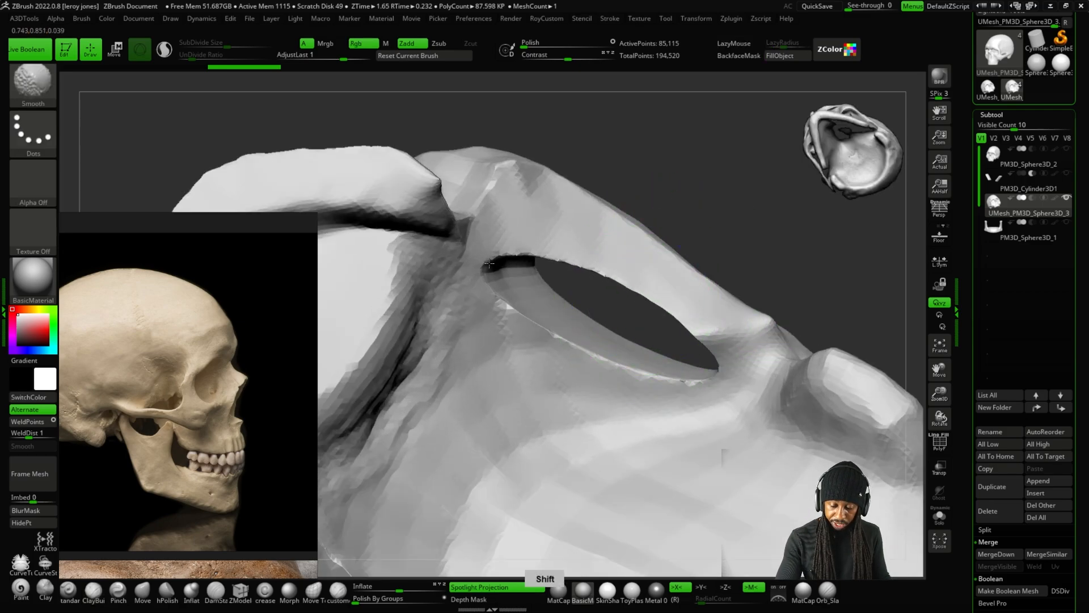
{"action": "mouse_move", "coordinate": [489, 264]}
{"action": "left_mouse_down", "text": "shift"}
{"action": "mouse_move", "coordinate": [571, 333]}
{"action": "mouse_move", "coordinate": [710, 380]}
{"action": "left_mouse_up", "text": "shift"}
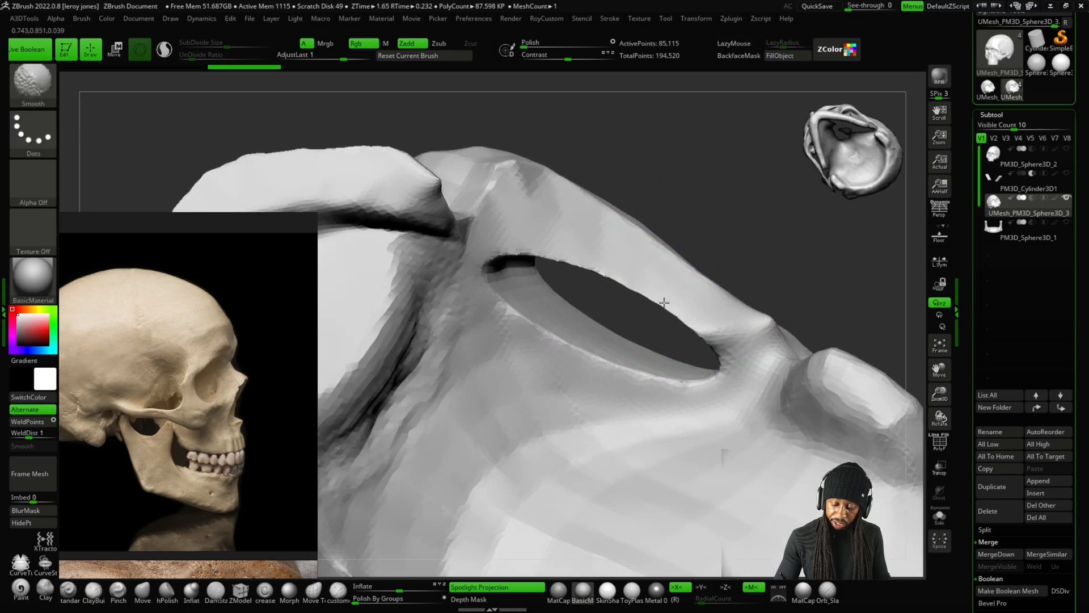
{"action": "mouse_move", "coordinate": [657, 297]}
{"action": "left_mouse_down"}
{"action": "mouse_move", "coordinate": [700, 250]}
{"action": "mouse_move", "coordinate": [709, 391]}
{"action": "mouse_move", "coordinate": [578, 343]}
{"action": "mouse_move", "coordinate": [619, 306]}
{"action": "left_mouse_up"}
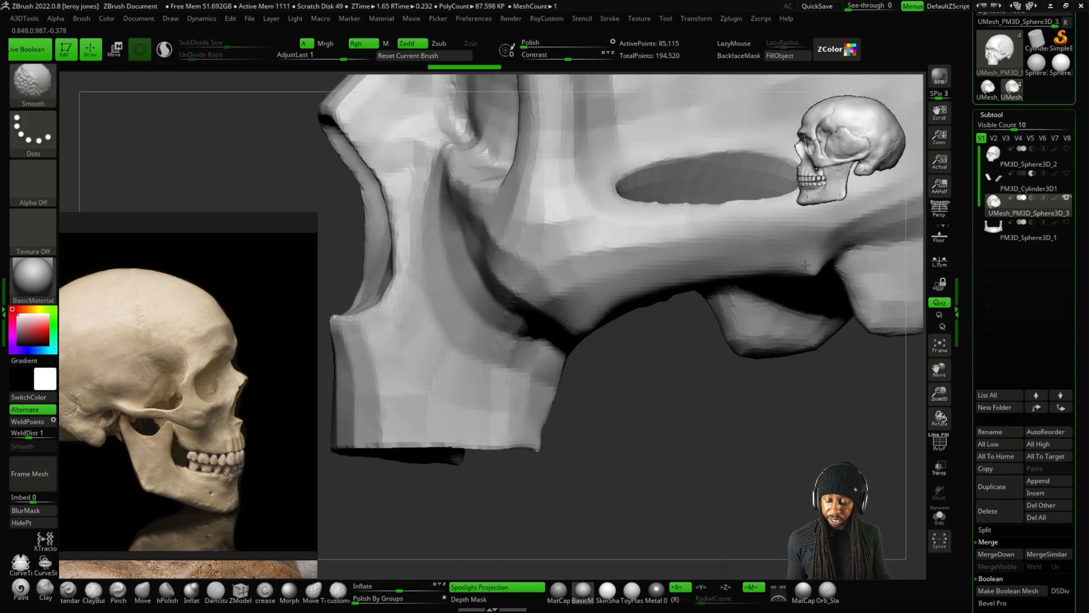
{"action": "right_click_drag", "start_coordinate": [772, 270], "coordinate": [693, 414]}
{"action": "right_click_drag", "start_coordinate": [795, 306], "coordinate": [815, 272]}
{"action": "left_click_drag", "start_coordinate": [815, 272], "coordinate": [775, 284], "text": "shift"}
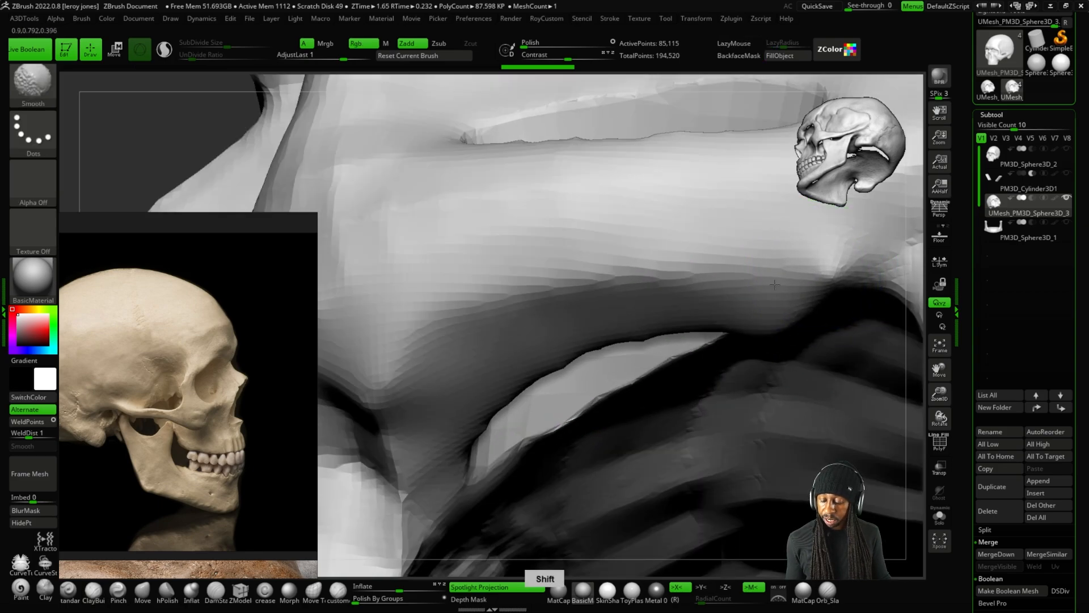
Rebuild the cranium mesh with DynaMesh at resolution 128.
{"action": "right_click_drag", "start_coordinate": [775, 284], "coordinate": [798, 401]}
{"action": "key", "text": "alt+a"}
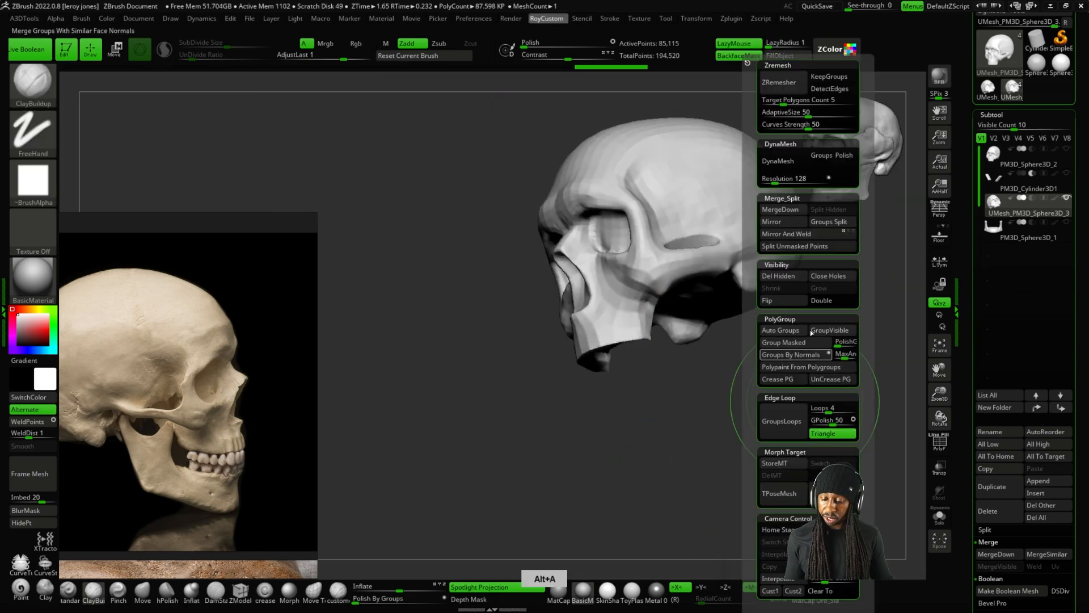
{"action": "left_click", "coordinate": [785, 166]}
{"action": "right_click_drag", "start_coordinate": [729, 304], "coordinate": [758, 297]}
Inspect the cranium's polygroups with the wireframe shown, merge them into one polygroup and hide the wireframe.
{"action": "key", "text": "shift+f"}
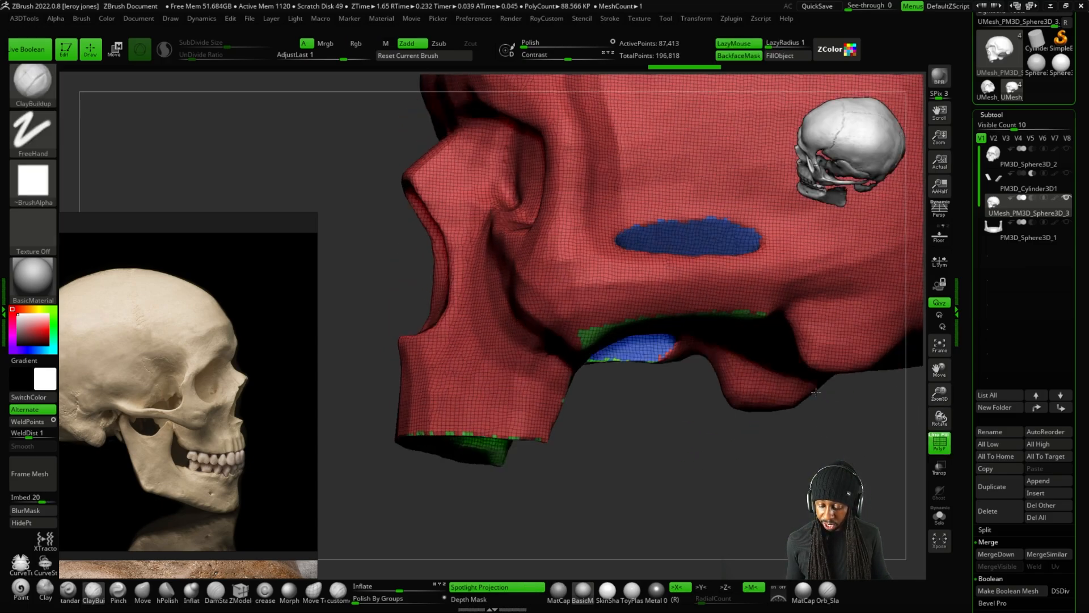
{"action": "right_click_drag", "start_coordinate": [816, 391], "coordinate": [818, 254]}
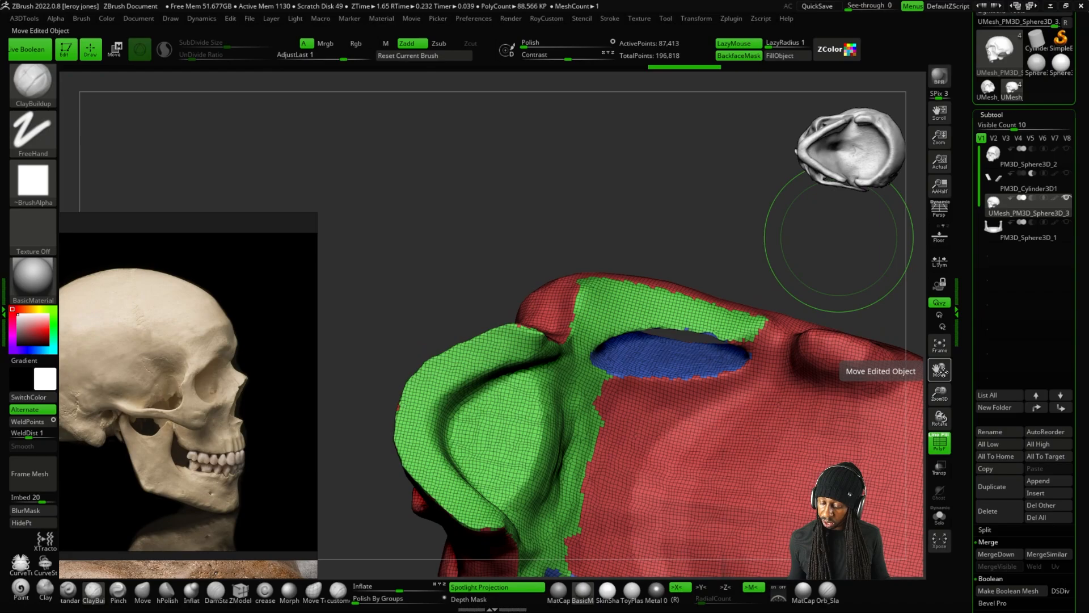
{"action": "key", "text": "ctrl+w"}
{"action": "right_click_drag", "start_coordinate": [691, 205], "coordinate": [634, 204], "text": "alt"}
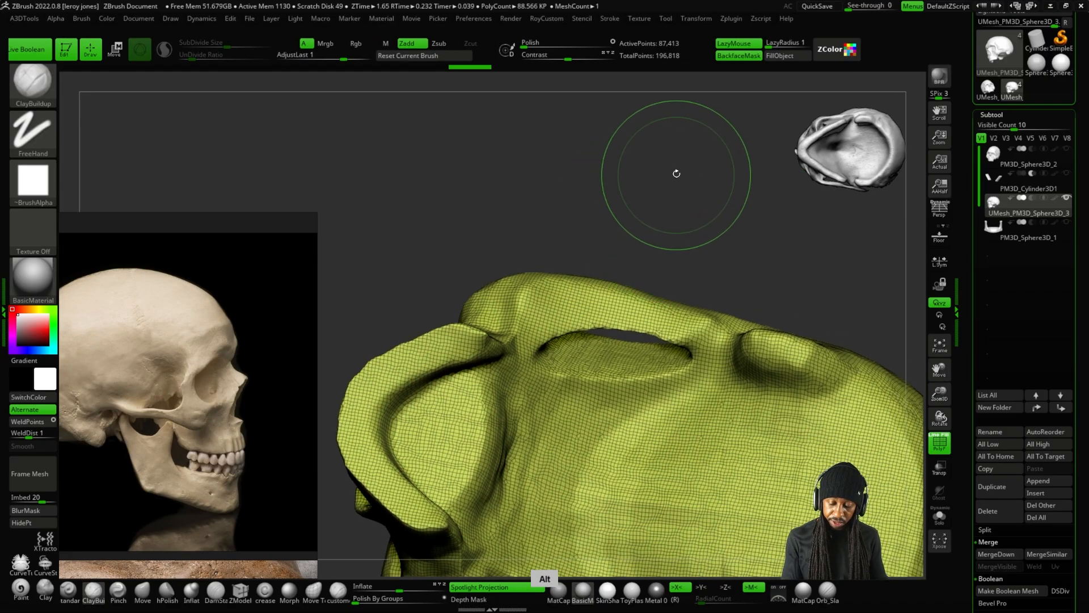
{"action": "key", "text": "shift+f"}
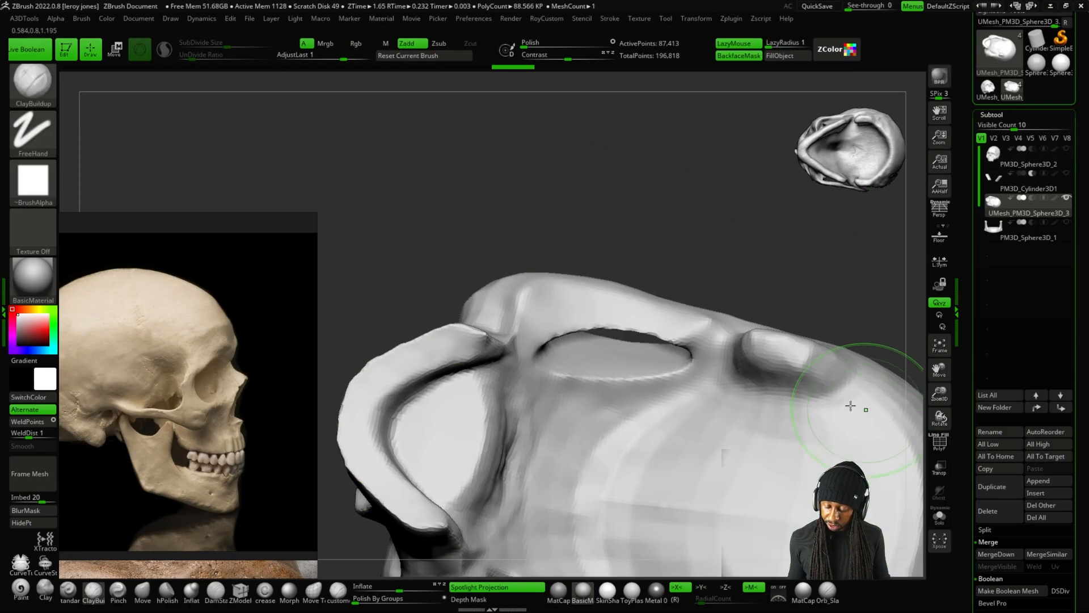
Smooth the remeshed edges of the opening and the cheekbone arch from below and above.
{"action": "right_click_drag", "start_coordinate": [624, 346], "coordinate": [571, 333], "text": "ctrl"}
{"action": "mouse_move", "coordinate": [510, 339]}
{"action": "left_mouse_down", "text": "shift"}
{"action": "mouse_move", "coordinate": [587, 320]}
{"action": "mouse_move", "coordinate": [670, 322]}
{"action": "mouse_move", "coordinate": [736, 341]}
{"action": "mouse_move", "coordinate": [499, 363]}
{"action": "mouse_move", "coordinate": [569, 405]}
{"action": "mouse_move", "coordinate": [738, 420]}
{"action": "mouse_move", "coordinate": [503, 363]}
{"action": "left_mouse_up", "text": "shift"}
{"action": "left_click_drag", "start_coordinate": [728, 328], "coordinate": [536, 325], "text": "shift"}
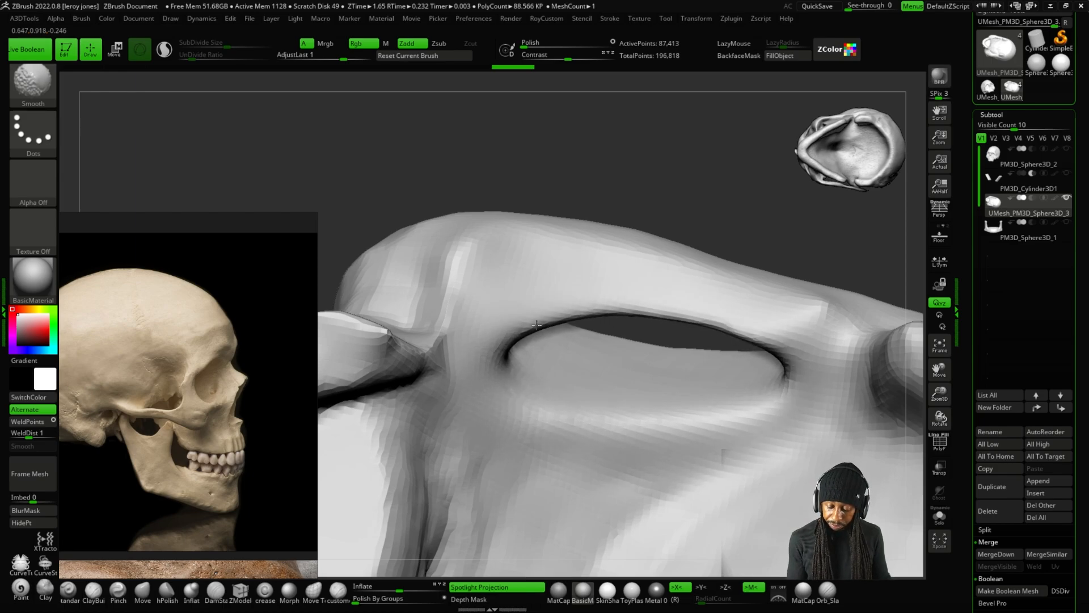
{"action": "mouse_move", "coordinate": [737, 196]}
{"action": "left_mouse_down"}
{"action": "mouse_move", "coordinate": [744, 406]}
{"action": "mouse_move", "coordinate": [717, 505]}
{"action": "left_mouse_up"}
{"action": "left_click_drag", "start_coordinate": [749, 426], "coordinate": [645, 455], "text": "alt"}
{"action": "mouse_move", "coordinate": [721, 295]}
{"action": "left_mouse_down", "text": "shift"}
{"action": "mouse_move", "coordinate": [619, 349]}
{"action": "mouse_move", "coordinate": [492, 378]}
{"action": "left_mouse_up", "text": "shift"}
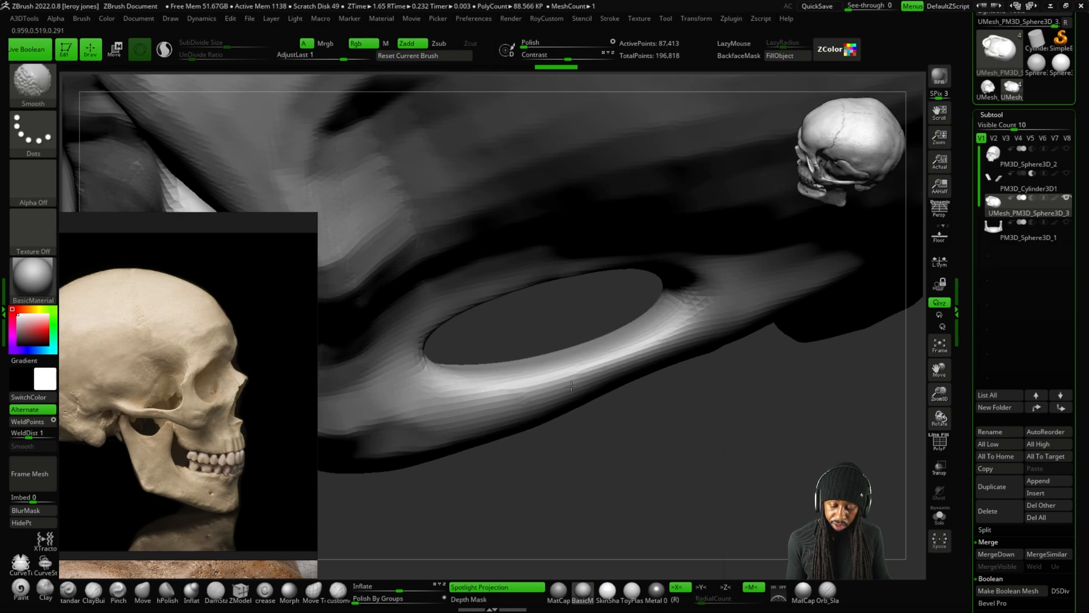
Carve the temple surface behind the eye socket down into the front end of the opening with ClayBuildup.
{"action": "left_click_drag", "start_coordinate": [676, 415], "coordinate": [680, 519]}
{"action": "key", "text": "minus"}
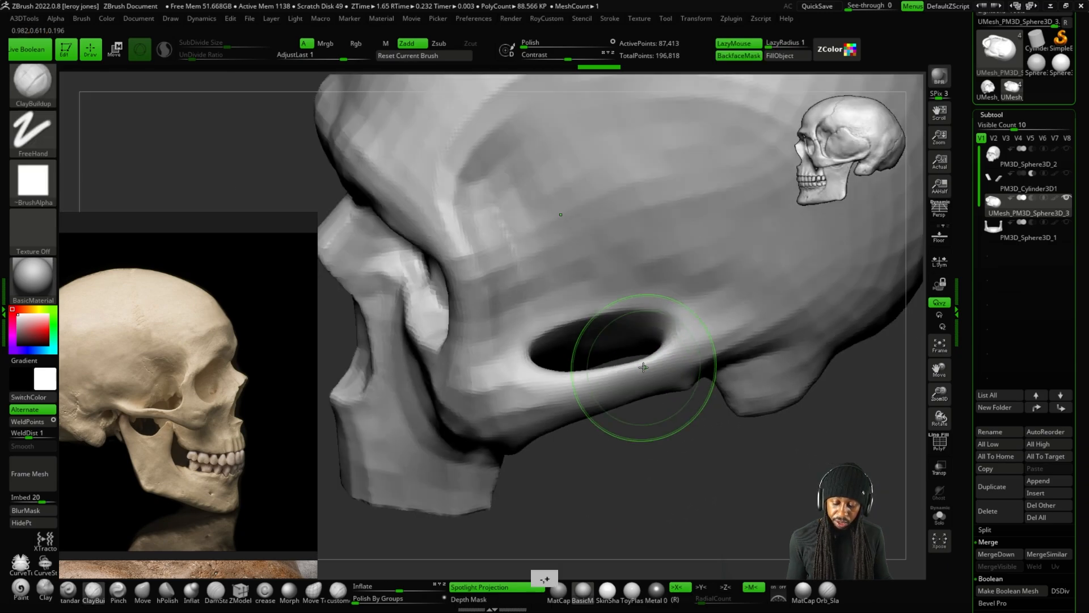
{"action": "key", "text": "minus"}
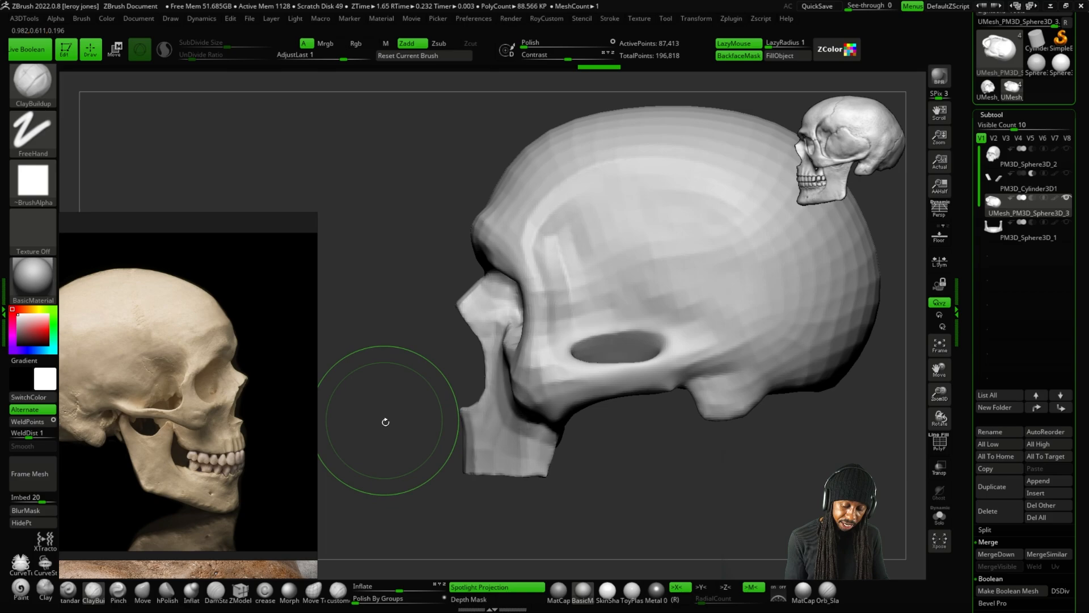
{"action": "left_click_drag", "start_coordinate": [385, 421], "coordinate": [384, 479]}
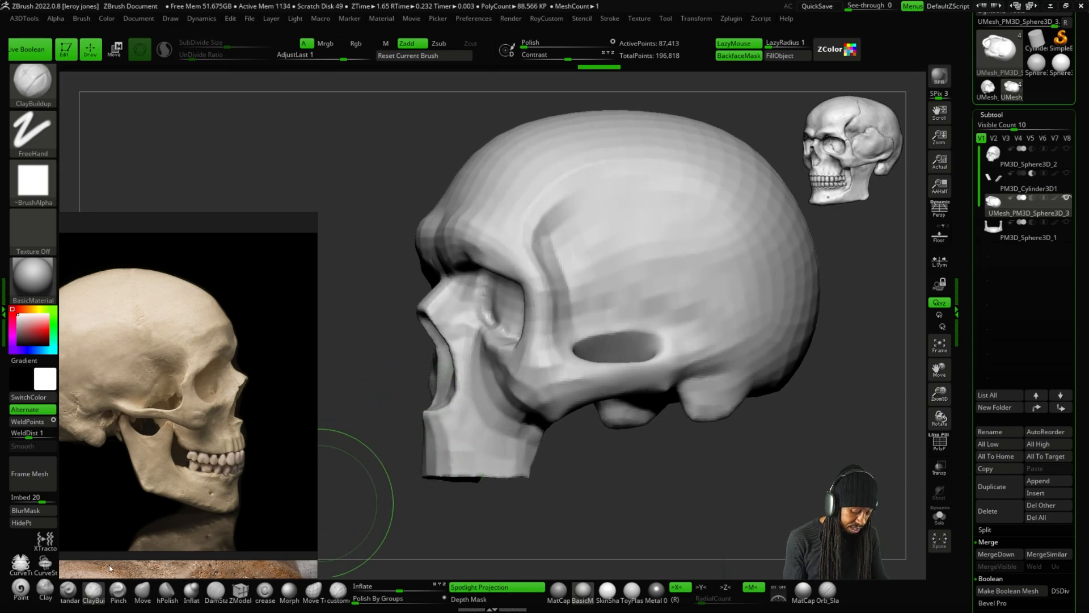
{"action": "left_click_drag", "start_coordinate": [626, 471], "coordinate": [626, 513]}
{"action": "key", "text": "plus"}
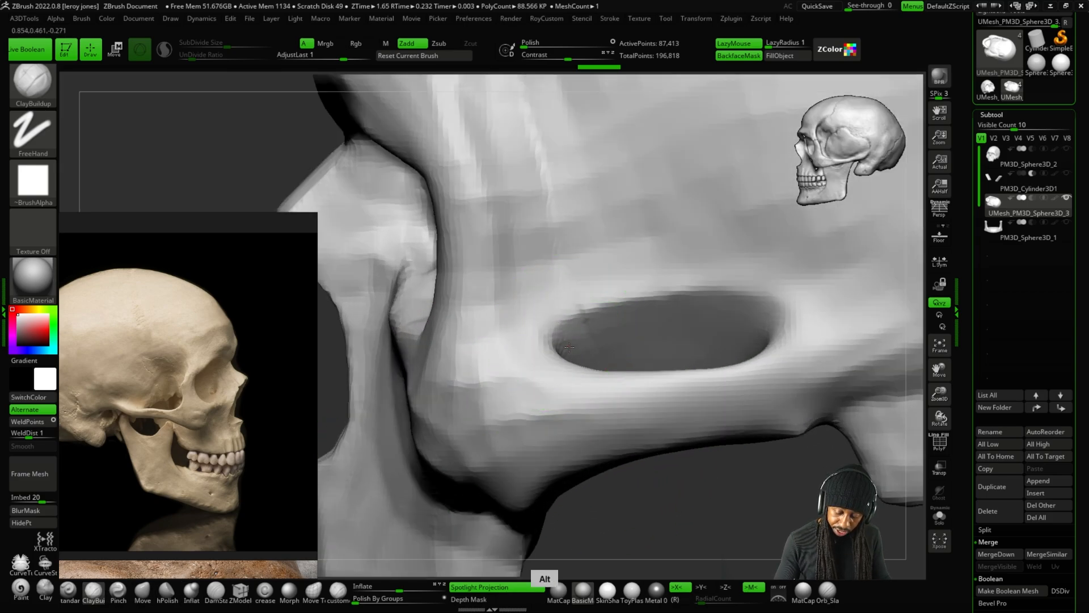
{"action": "mouse_move", "coordinate": [569, 348]}
{"action": "left_mouse_down", "text": "alt"}
{"action": "mouse_move", "coordinate": [549, 309]}
{"action": "mouse_move", "coordinate": [591, 306]}
{"action": "mouse_move", "coordinate": [570, 338]}
{"action": "mouse_move", "coordinate": [552, 317]}
{"action": "mouse_move", "coordinate": [529, 226]}
{"action": "left_mouse_up", "text": "alt"}
{"action": "key", "text": "minus"}
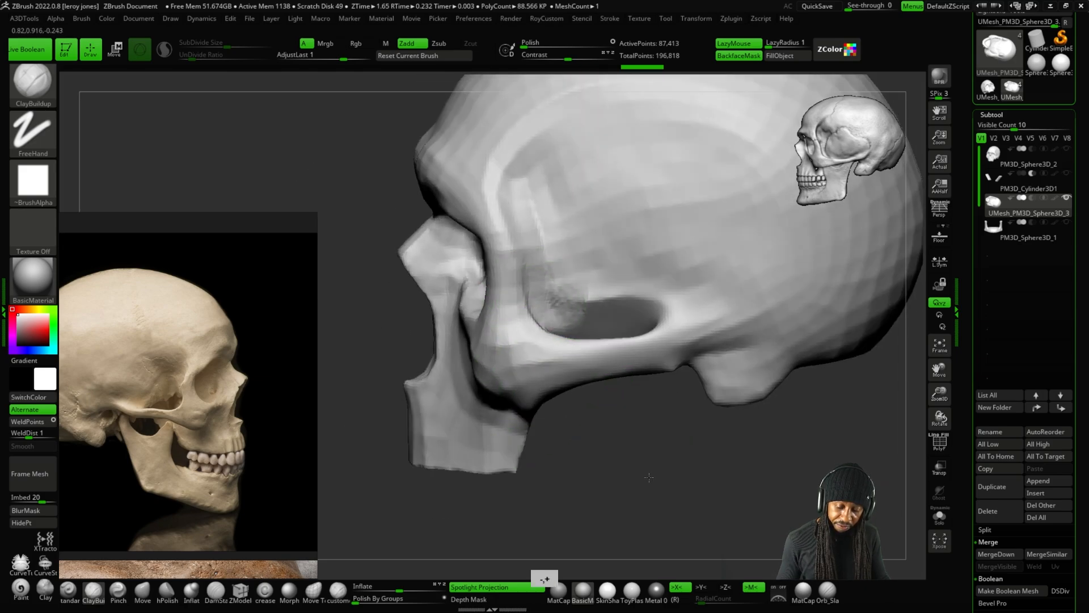
Define the ridge along the eye socket's outer rim and deepen the opening's front corner behind it.
{"action": "right_click_drag", "start_coordinate": [649, 477], "coordinate": [497, 165], "text": "alt"}
{"action": "left_click_drag", "start_coordinate": [508, 172], "coordinate": [517, 213]}
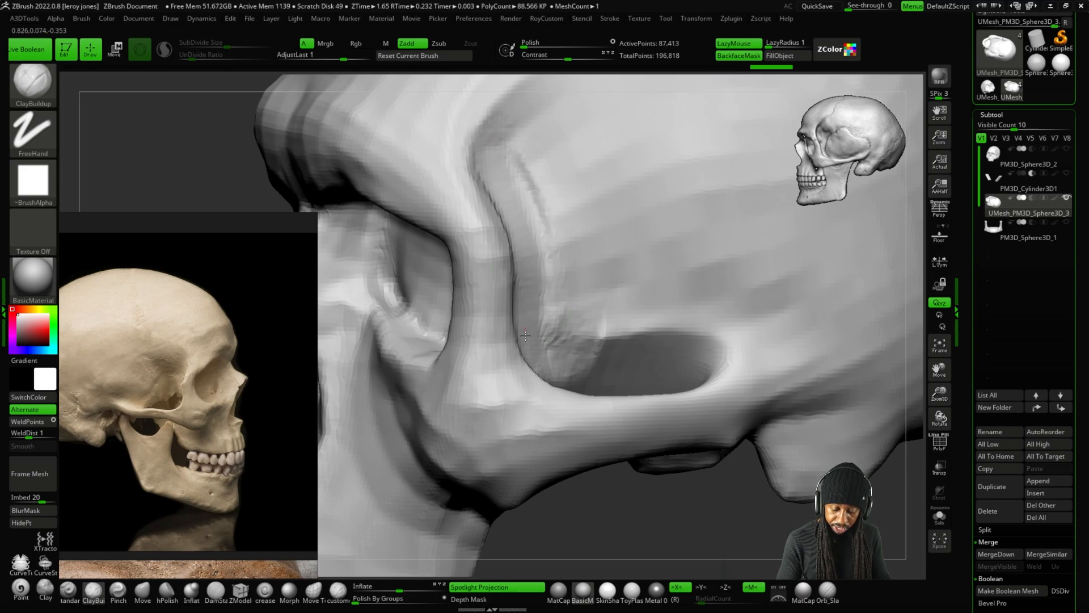
{"action": "left_click_drag", "start_coordinate": [536, 355], "coordinate": [552, 368]}
{"action": "mouse_move", "coordinate": [620, 434]}
{"action": "right_mouse_down"}
{"action": "mouse_move", "coordinate": [618, 496]}
{"action": "mouse_move", "coordinate": [649, 491]}
{"action": "right_mouse_up"}
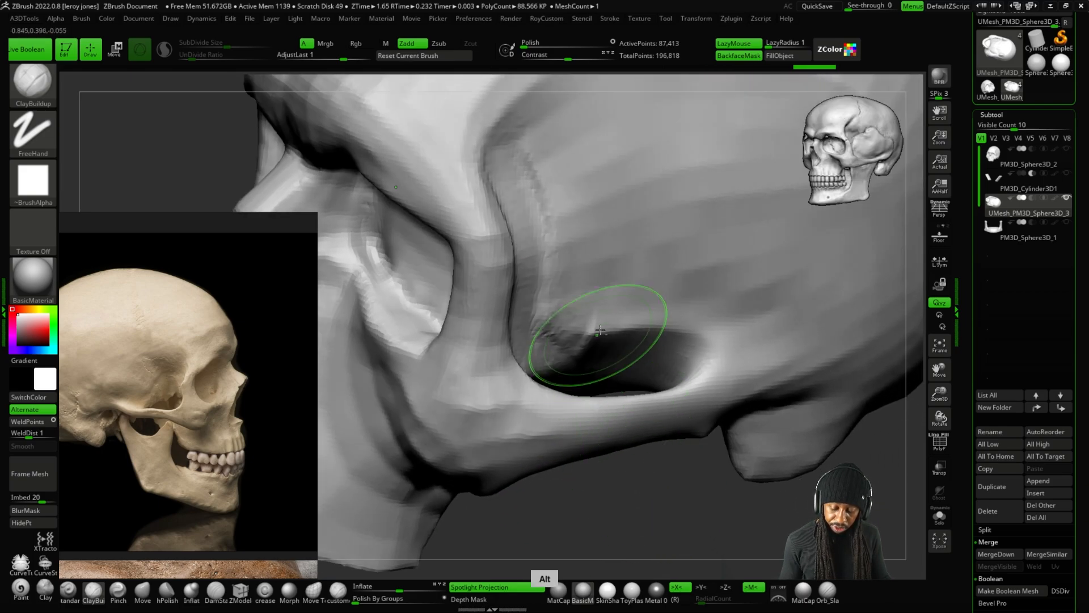
{"action": "left_click_drag", "start_coordinate": [597, 337], "coordinate": [556, 378], "text": "alt"}
Carve the temple wall above and inside the front end of the opening from a low viewpoint.
{"action": "right_click_drag", "start_coordinate": [625, 486], "coordinate": [573, 318]}
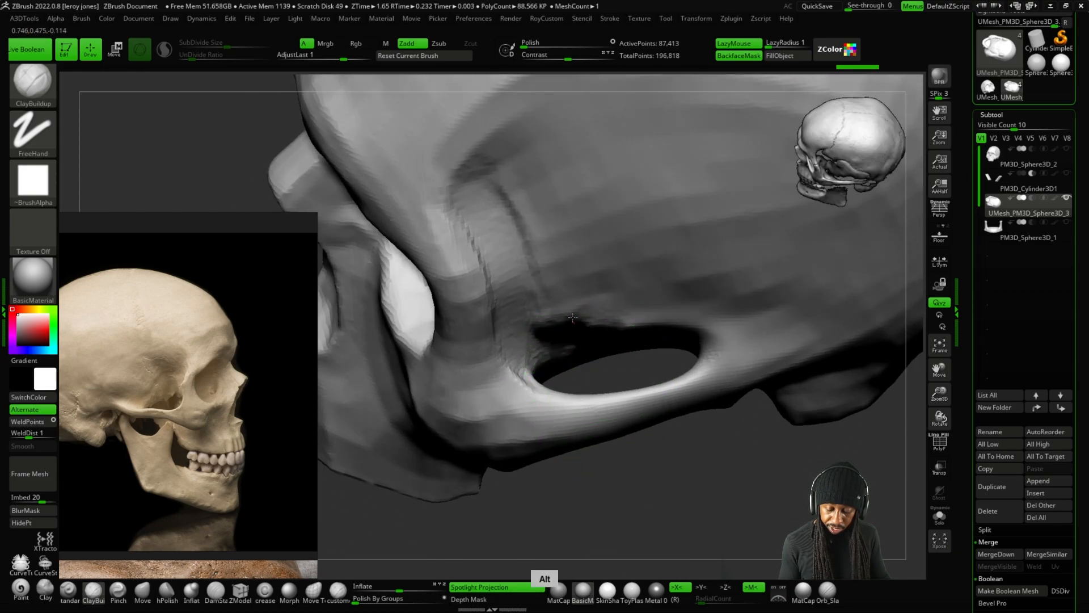
{"action": "left_click_drag", "start_coordinate": [558, 306], "coordinate": [558, 384], "text": "alt"}
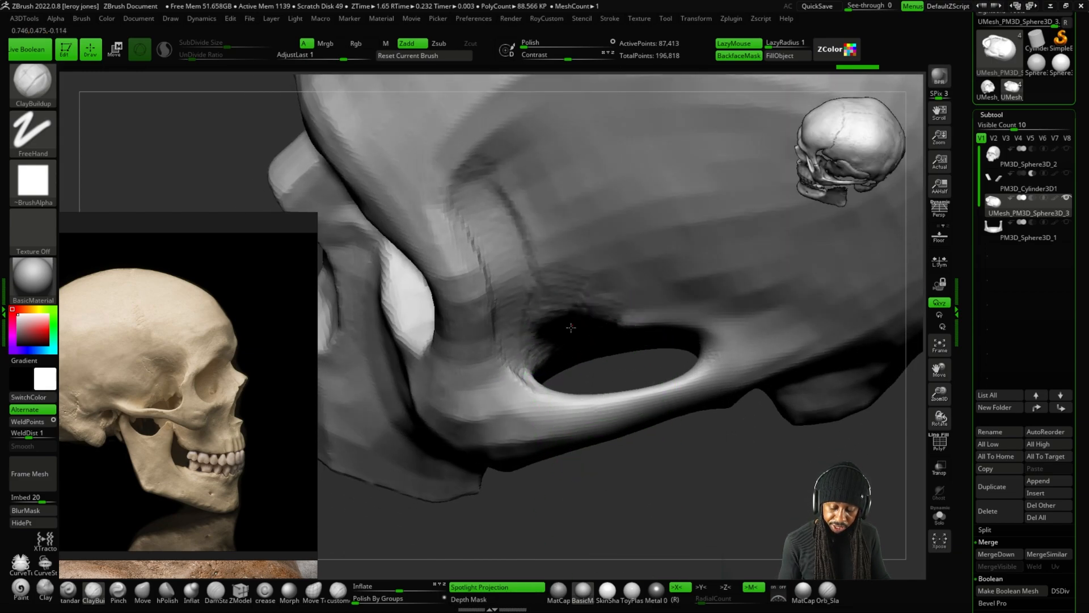
{"action": "right_click_drag", "start_coordinate": [571, 327], "coordinate": [642, 330]}
{"action": "mouse_move", "coordinate": [608, 200]}
{"action": "right_mouse_down"}
{"action": "mouse_move", "coordinate": [608, 121]}
{"action": "mouse_move", "coordinate": [517, 274]}
{"action": "right_mouse_up"}
{"action": "mouse_move", "coordinate": [508, 282]}
{"action": "left_mouse_down", "text": "alt"}
{"action": "mouse_move", "coordinate": [530, 241]}
{"action": "mouse_move", "coordinate": [482, 250]}
{"action": "mouse_move", "coordinate": [511, 219]}
{"action": "mouse_move", "coordinate": [538, 233]}
{"action": "mouse_move", "coordinate": [477, 254]}
{"action": "left_mouse_up", "text": "alt"}
Sculpt the hollow beneath the cheekbone at the upper jaw's rear edge and smooth the transition.
{"action": "mouse_move", "coordinate": [477, 254]}
{"action": "right_mouse_down"}
{"action": "mouse_move", "coordinate": [581, 157]}
{"action": "mouse_move", "coordinate": [568, 240]}
{"action": "mouse_move", "coordinate": [631, 191]}
{"action": "mouse_move", "coordinate": [573, 228]}
{"action": "mouse_move", "coordinate": [632, 158]}
{"action": "mouse_move", "coordinate": [683, 199]}
{"action": "right_mouse_up"}
{"action": "right_click_drag", "start_coordinate": [762, 309], "coordinate": [713, 469]}
{"action": "right_click_drag", "start_coordinate": [494, 516], "coordinate": [562, 496]}
{"action": "right_click_drag", "start_coordinate": [683, 457], "coordinate": [544, 335]}
{"action": "right_click_drag", "start_coordinate": [545, 334], "coordinate": [581, 301], "text": "ctrl"}
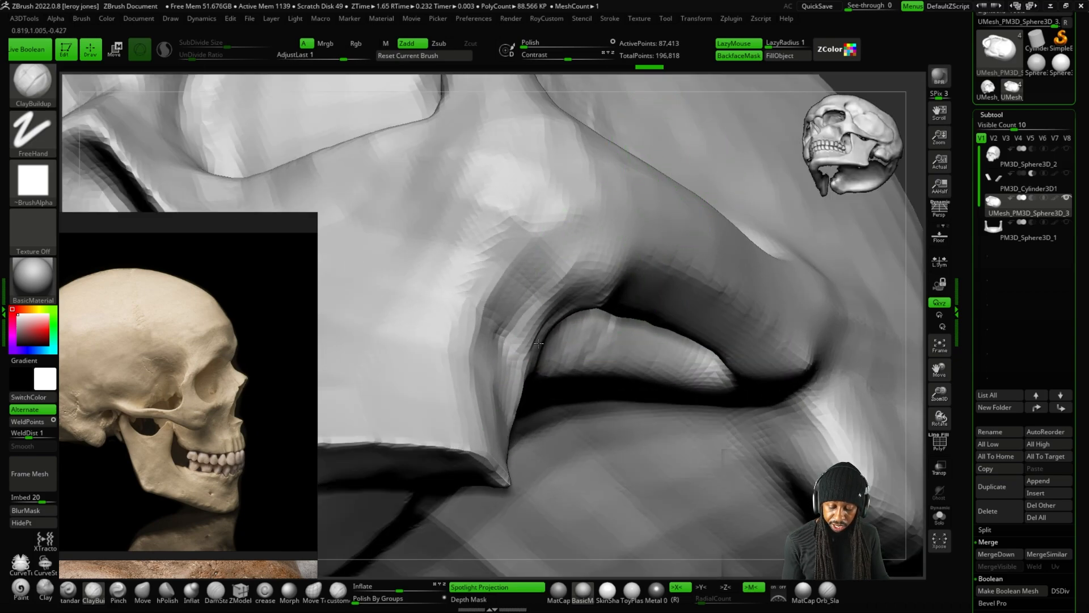
{"action": "right_click_drag", "start_coordinate": [610, 276], "coordinate": [727, 279], "text": "ctrl"}
{"action": "right_click_drag", "start_coordinate": [647, 413], "coordinate": [582, 415]}
{"action": "key", "text": "plus"}
{"action": "key", "text": "plus"}
{"action": "right_click_drag", "start_coordinate": [538, 345], "coordinate": [559, 414]}
{"action": "key", "text": "plus"}
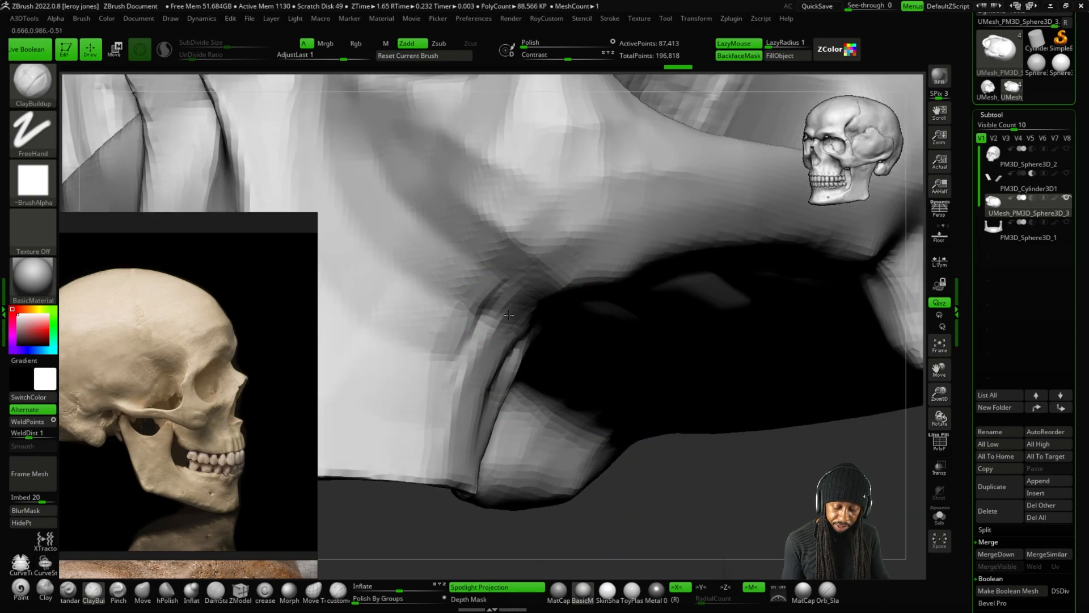
{"action": "key", "text": "shift"}
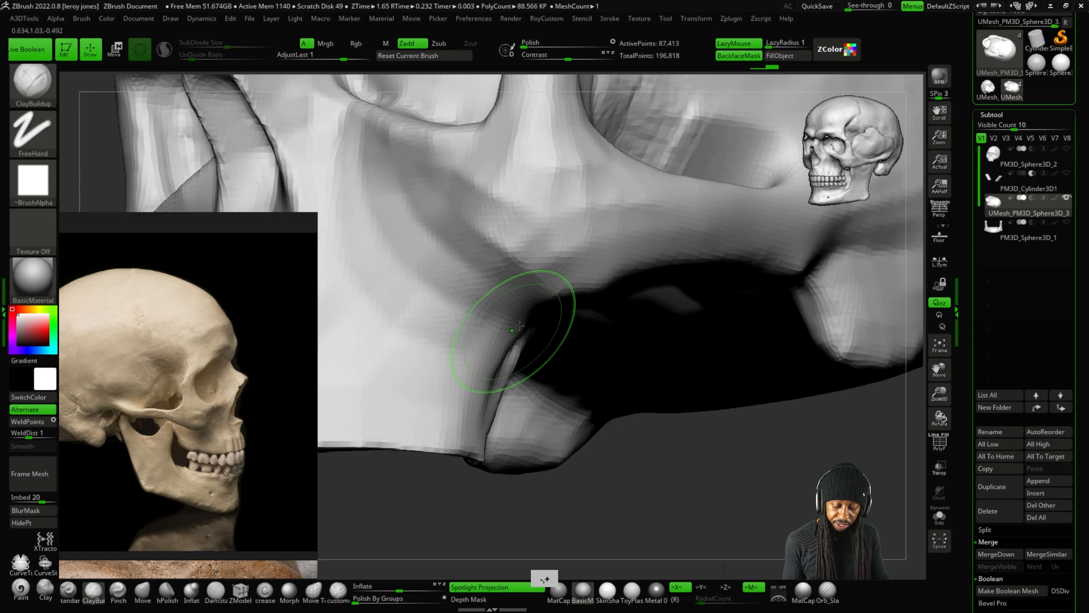
Shape the upper jaw's rear wall where it runs up behind the cheekbone using ClayBuildup.
{"action": "right_click_drag", "start_coordinate": [498, 316], "coordinate": [557, 339]}
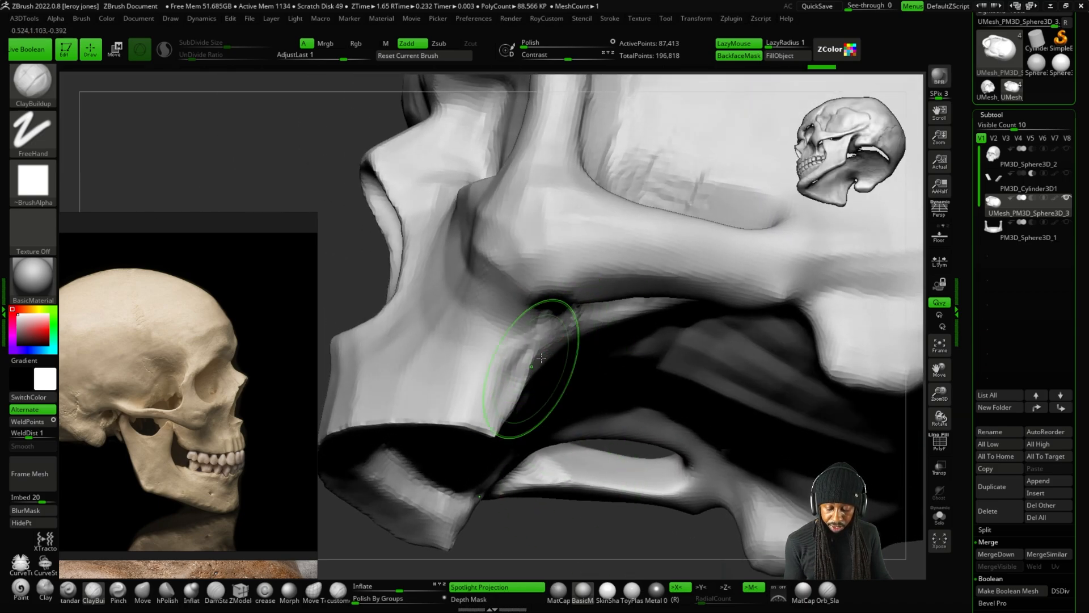
{"action": "left_click_drag", "start_coordinate": [561, 531], "coordinate": [577, 445], "text": "alt"}
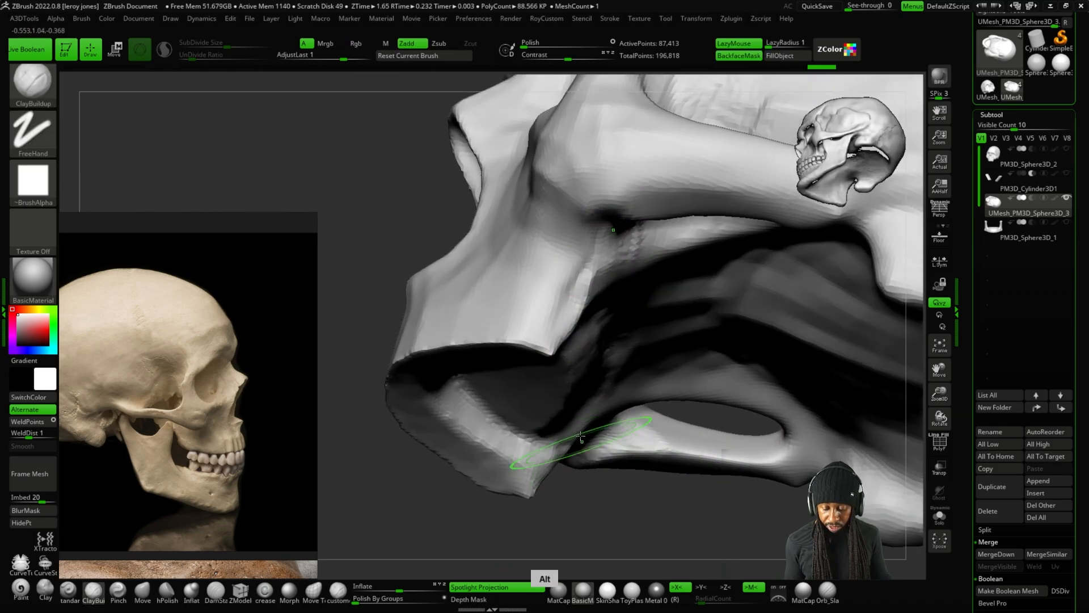
{"action": "right_click_drag", "start_coordinate": [587, 296], "coordinate": [576, 309]}
{"action": "left_click_drag", "start_coordinate": [576, 309], "coordinate": [641, 236]}
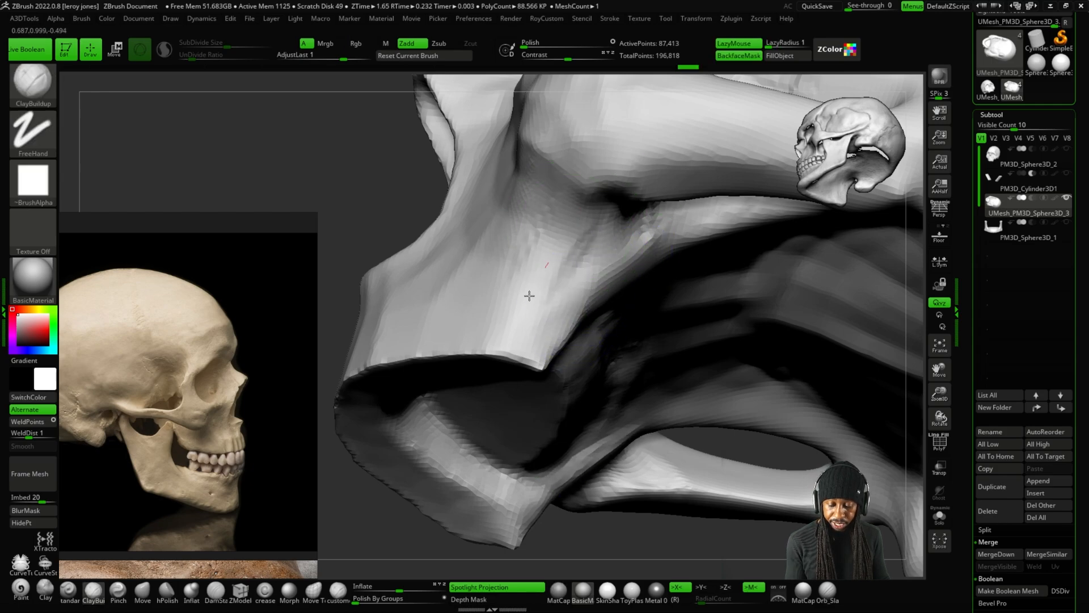
Carve the inner front wall of the opening deeper behind the cheekbone from the underside of the skull.
{"action": "mouse_move", "coordinate": [600, 495]}
{"action": "right_mouse_down"}
{"action": "mouse_move", "coordinate": [652, 329]}
{"action": "mouse_move", "coordinate": [486, 260]}
{"action": "mouse_move", "coordinate": [628, 302]}
{"action": "right_mouse_up"}
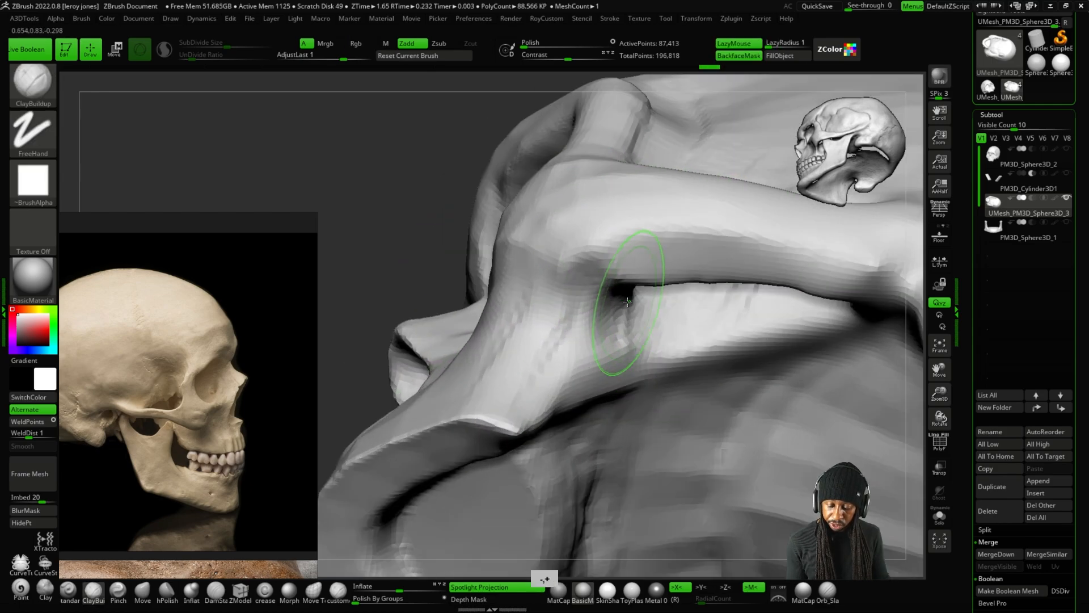
{"action": "right_click_drag", "start_coordinate": [482, 133], "coordinate": [456, 161]}
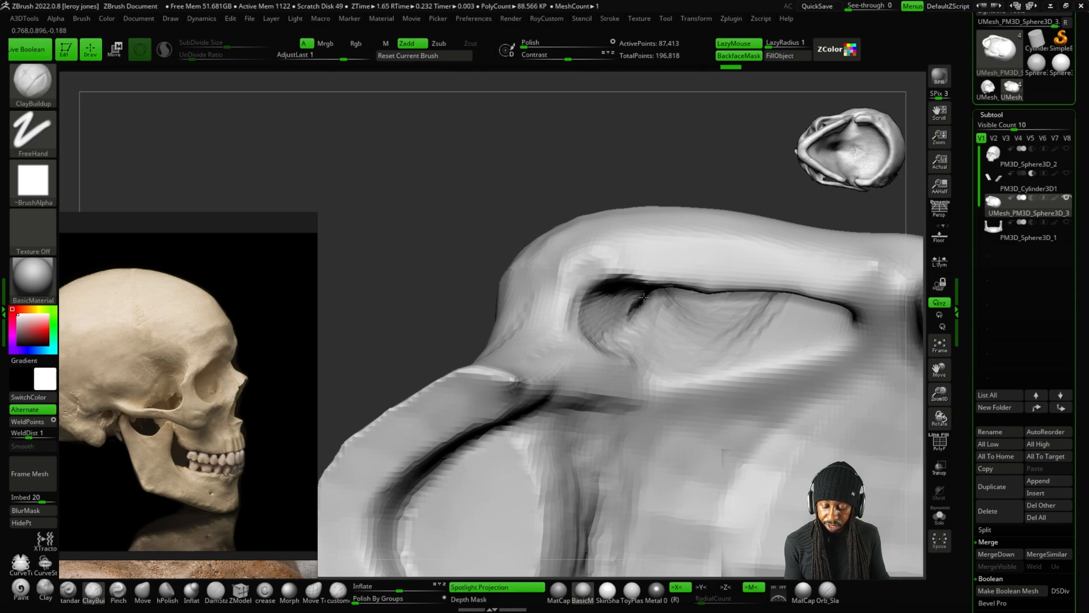
{"action": "mouse_move", "coordinate": [584, 331]}
{"action": "right_mouse_down"}
{"action": "mouse_move", "coordinate": [654, 311]}
{"action": "mouse_move", "coordinate": [656, 358]}
{"action": "mouse_move", "coordinate": [681, 310]}
{"action": "mouse_move", "coordinate": [641, 292]}
{"action": "mouse_move", "coordinate": [447, 307]}
{"action": "mouse_move", "coordinate": [540, 296]}
{"action": "mouse_move", "coordinate": [659, 243]}
{"action": "right_mouse_up"}
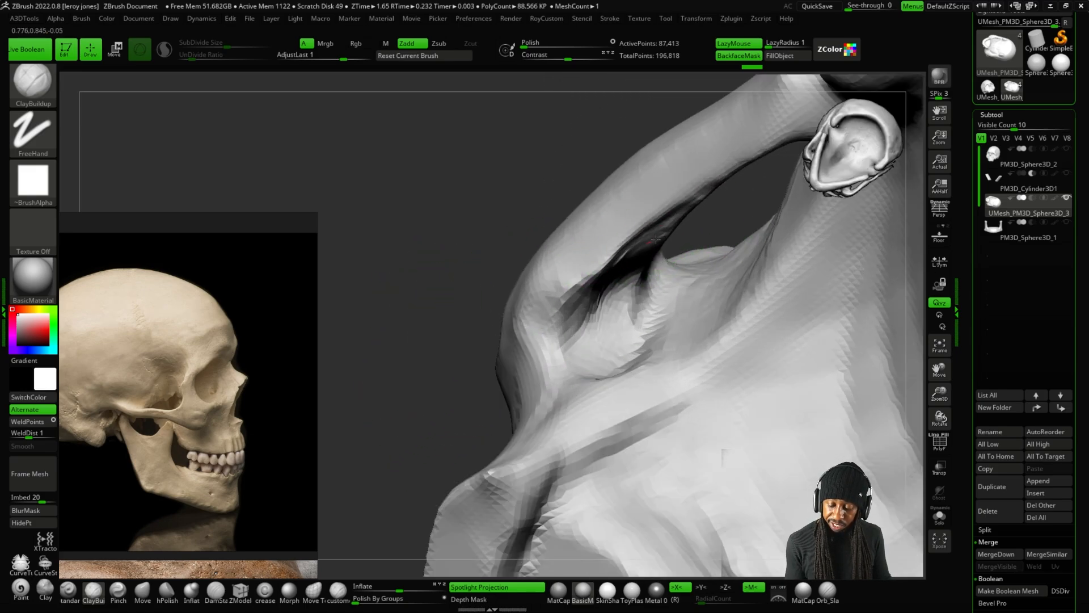
{"action": "mouse_move", "coordinate": [623, 305]}
{"action": "right_mouse_down"}
{"action": "mouse_move", "coordinate": [662, 248]}
{"action": "mouse_move", "coordinate": [511, 377]}
{"action": "mouse_move", "coordinate": [656, 522]}
{"action": "mouse_move", "coordinate": [556, 506]}
{"action": "mouse_move", "coordinate": [567, 488]}
{"action": "right_mouse_up"}
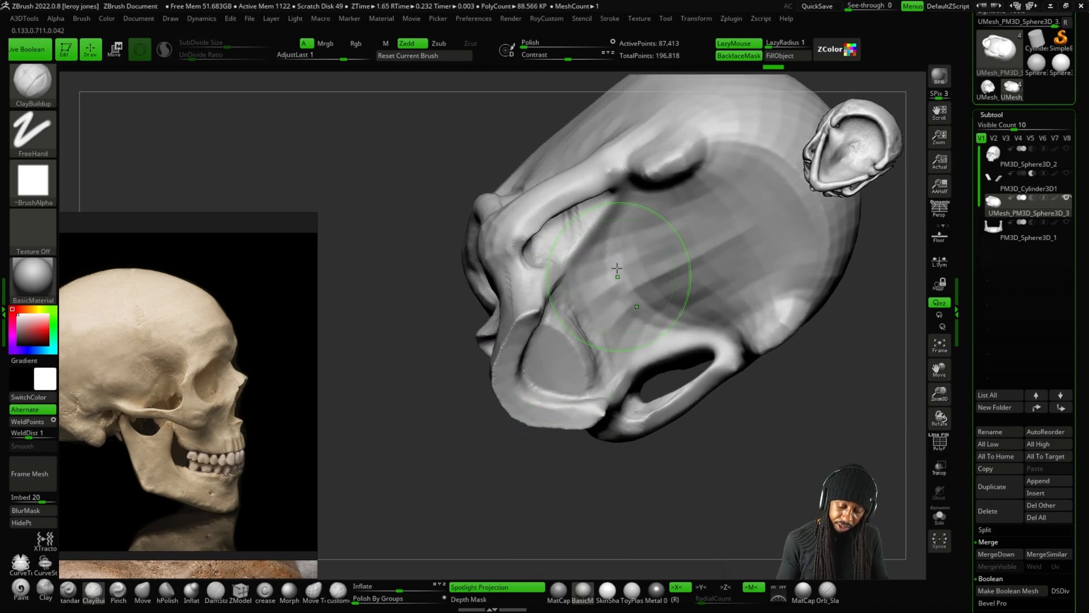
Carve the notch between the cheekbone arch's rear end and the mastoid process from the underside of the skull.
{"action": "right_click_drag", "start_coordinate": [475, 323], "coordinate": [598, 269]}
{"action": "left_click_drag", "start_coordinate": [575, 225], "coordinate": [606, 240]}
{"action": "mouse_move", "coordinate": [751, 225]}
{"action": "right_mouse_down"}
{"action": "mouse_move", "coordinate": [743, 265]}
{"action": "mouse_move", "coordinate": [727, 241]}
{"action": "right_mouse_up"}
{"action": "right_click_drag", "start_coordinate": [632, 220], "coordinate": [561, 167], "text": "alt"}
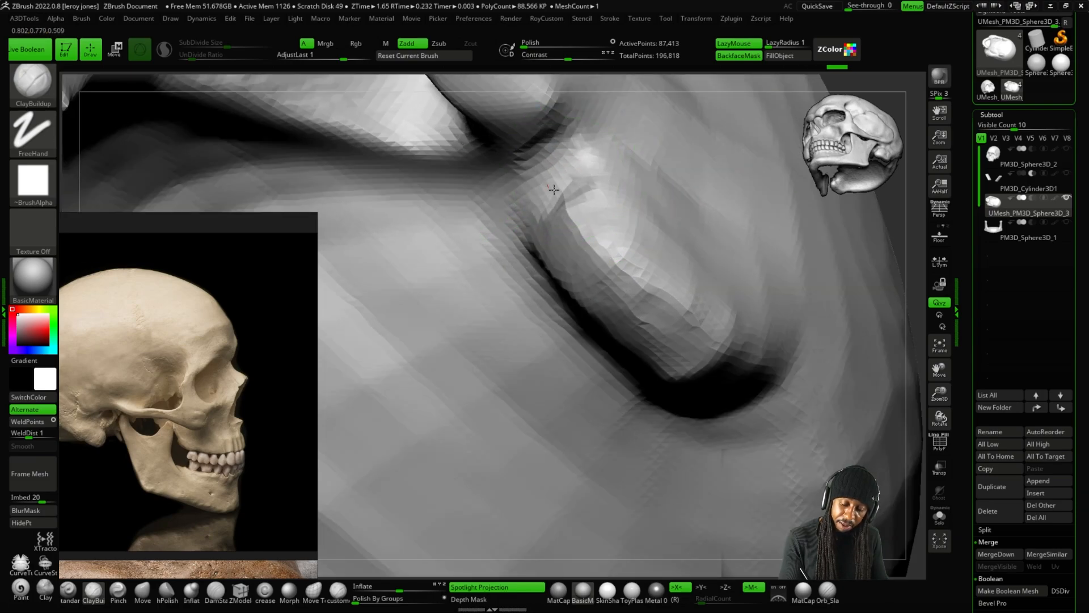
{"action": "right_click_drag", "start_coordinate": [556, 176], "coordinate": [709, 216], "text": "alt"}
{"action": "right_click_drag", "start_coordinate": [776, 253], "coordinate": [741, 197], "text": "shift"}
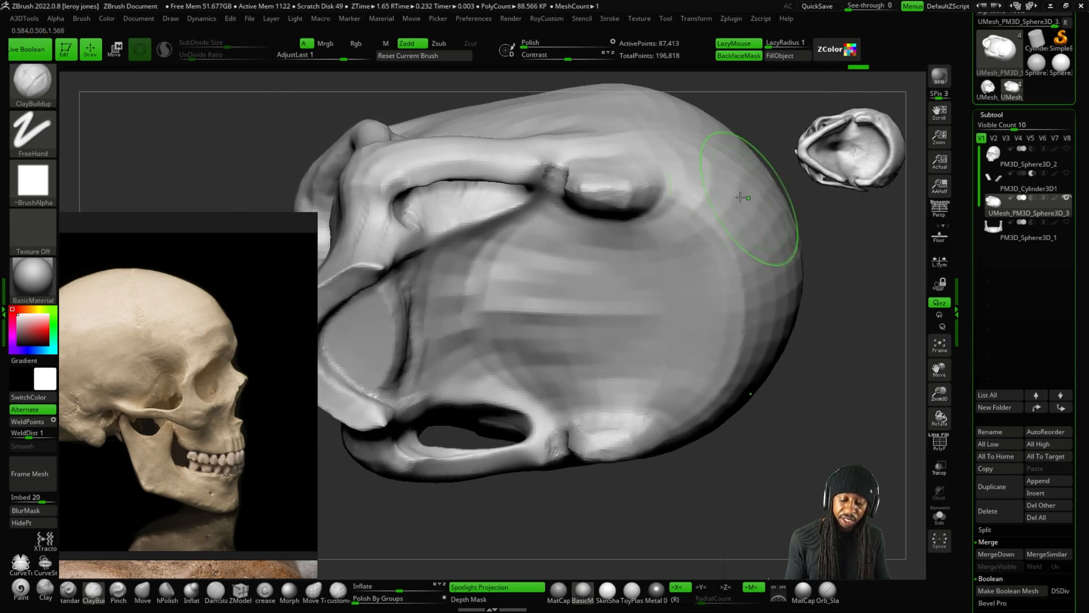
Refine the underside of the cheekbone arch and smooth the inner rim of its opening.
{"action": "right_click_drag", "start_coordinate": [558, 321], "coordinate": [810, 299], "text": "alt"}
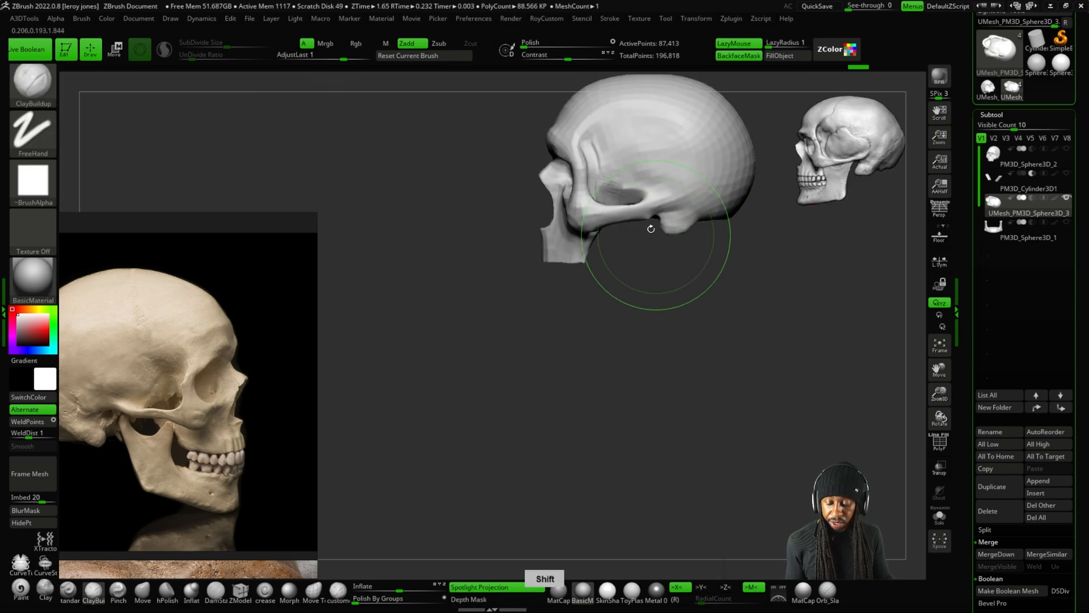
{"action": "right_click_drag", "start_coordinate": [652, 226], "coordinate": [578, 352], "text": "alt"}
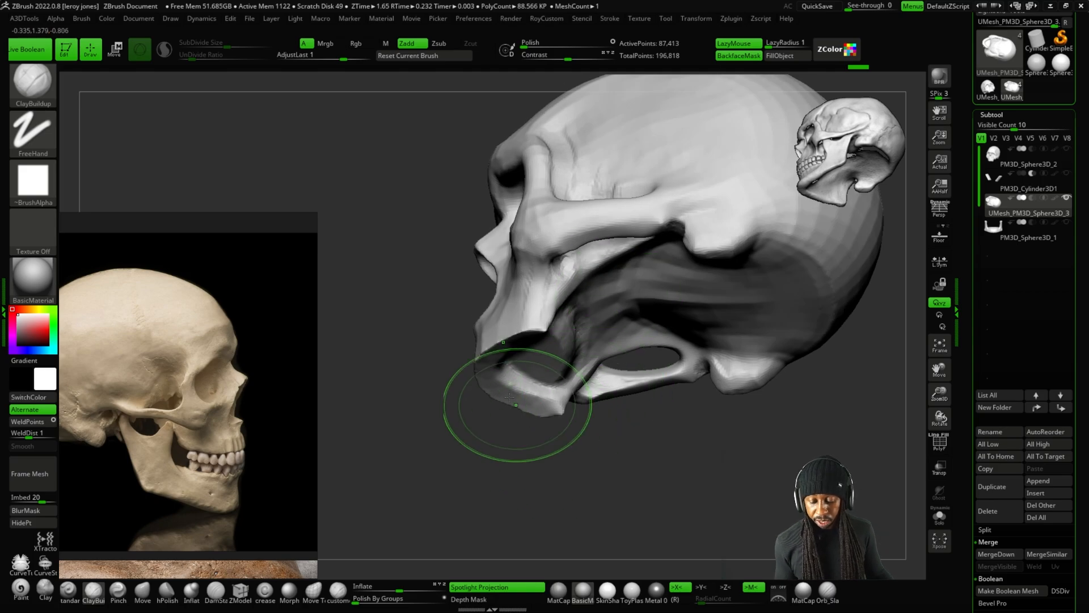
{"action": "right_click_drag", "start_coordinate": [445, 379], "coordinate": [657, 215]}
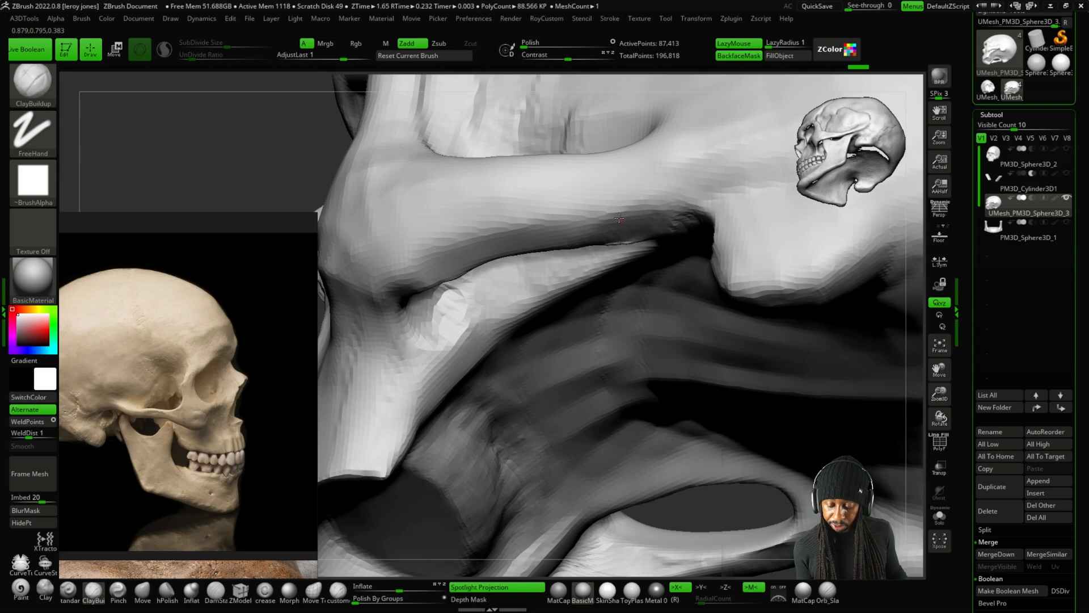
{"action": "right_click_drag", "start_coordinate": [619, 218], "coordinate": [548, 303], "text": "alt"}
{"action": "right_click_drag", "start_coordinate": [392, 360], "coordinate": [627, 243]}
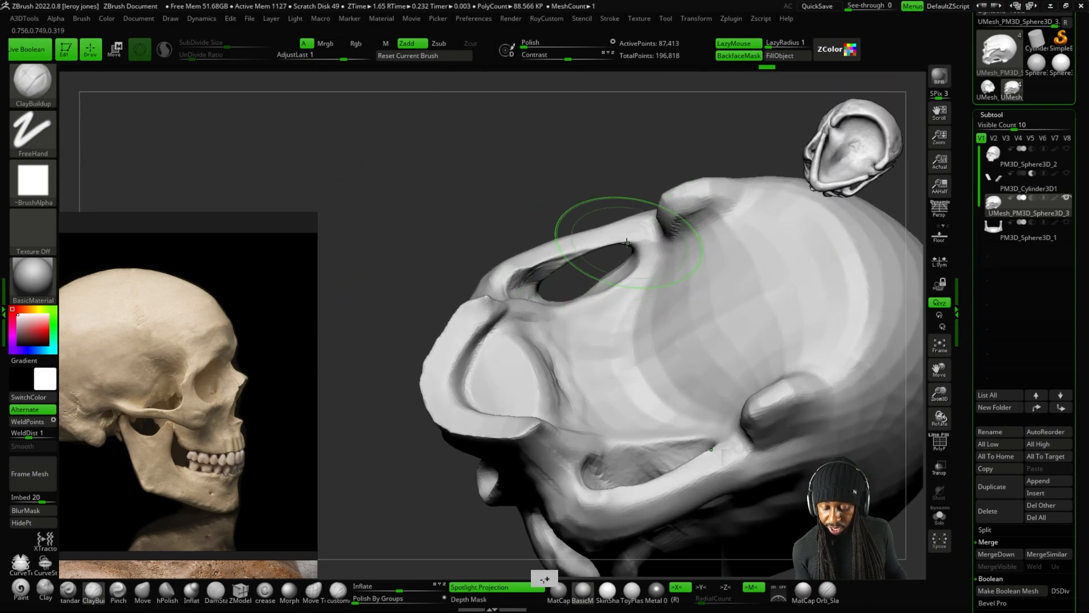
{"action": "key", "text": "plus"}
{"action": "mouse_move", "coordinate": [502, 266]}
{"action": "left_mouse_down", "text": "shift"}
{"action": "mouse_move", "coordinate": [471, 274]}
{"action": "mouse_move", "coordinate": [530, 251]}
{"action": "left_mouse_up", "text": "shift"}
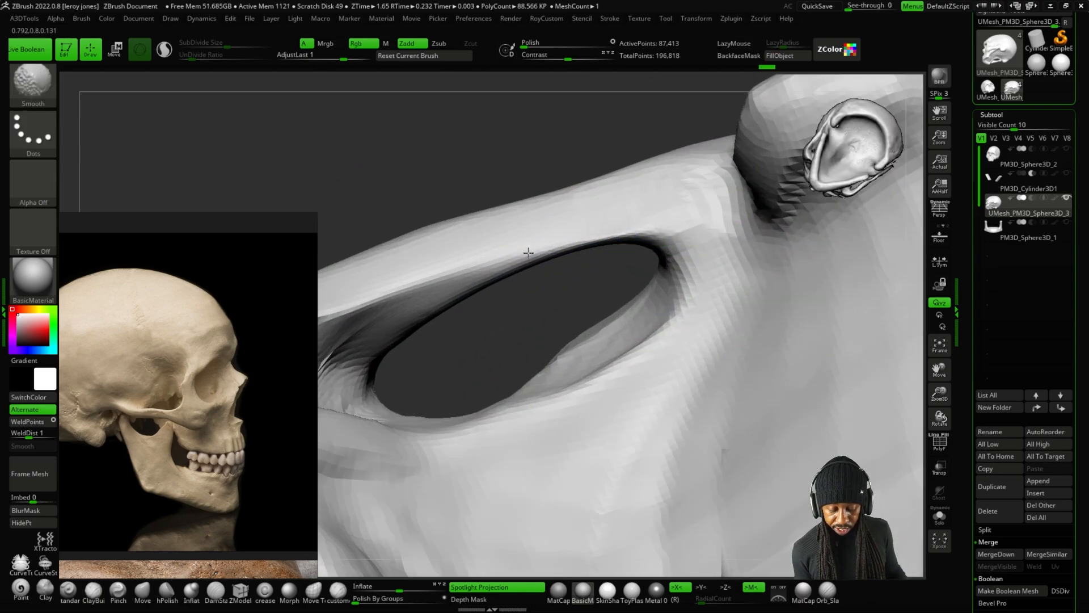
Carve the rear end of the cheekbone opening wider where the arch meets the temple.
{"action": "key", "text": "minus"}
{"action": "key", "text": "plus"}
{"action": "right_click_drag", "start_coordinate": [521, 220], "coordinate": [610, 346]}
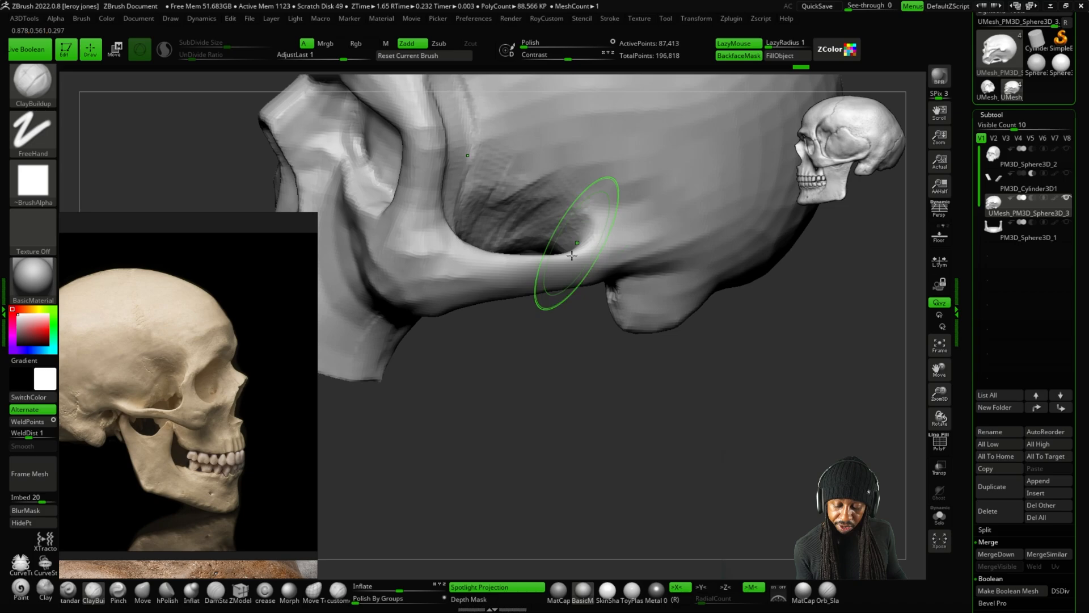
{"action": "right_click_drag", "start_coordinate": [572, 255], "coordinate": [572, 229]}
{"action": "right_click_drag", "start_coordinate": [587, 461], "coordinate": [589, 377]}
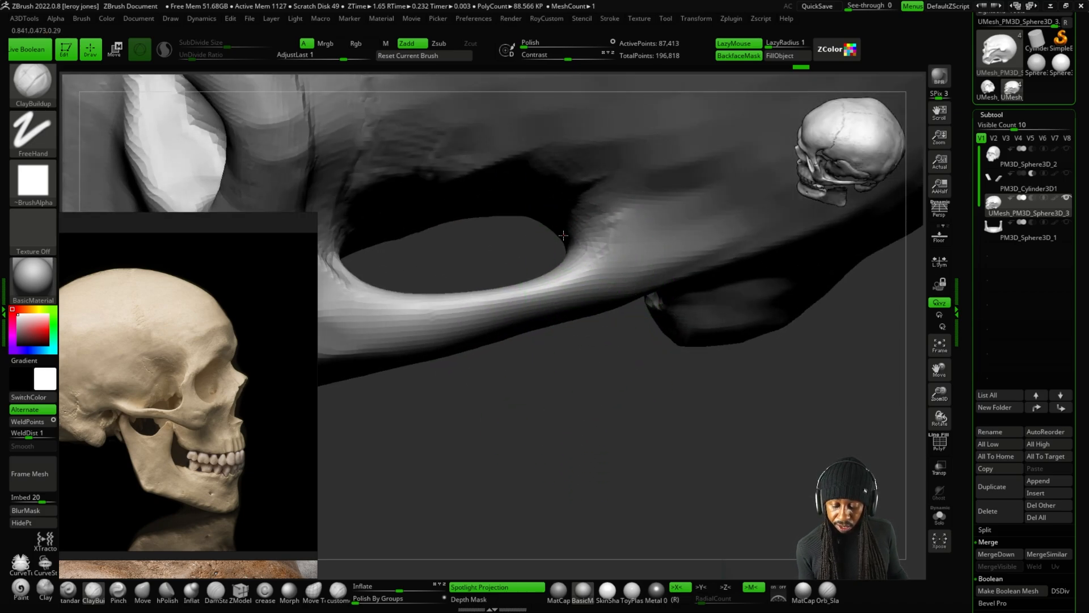
{"action": "key", "text": "minus"}
{"action": "key", "text": "minus"}
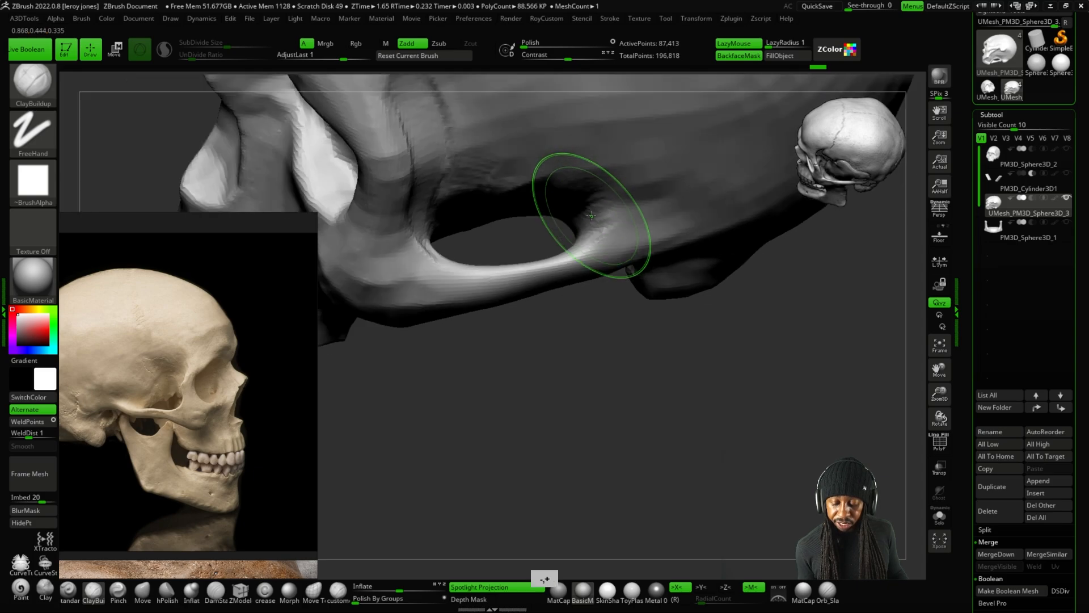
{"action": "right_click_drag", "start_coordinate": [590, 216], "coordinate": [553, 235]}
{"action": "key", "text": "plus"}
{"action": "key", "text": "plus"}
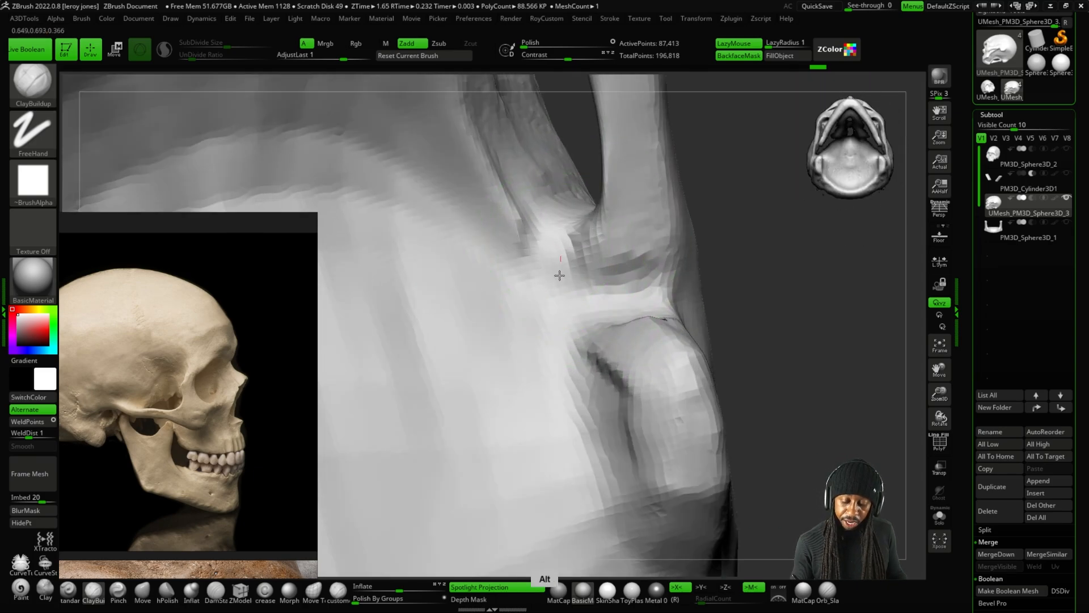
Cut back the opening's rear edge ahead of the mastoid process and deepen its inner wall from the underside.
{"action": "key", "text": "minus"}
{"action": "mouse_move", "coordinate": [646, 224]}
{"action": "right_mouse_down"}
{"action": "mouse_move", "coordinate": [674, 199]}
{"action": "mouse_move", "coordinate": [636, 218]}
{"action": "right_mouse_up"}
{"action": "key", "text": "plus"}
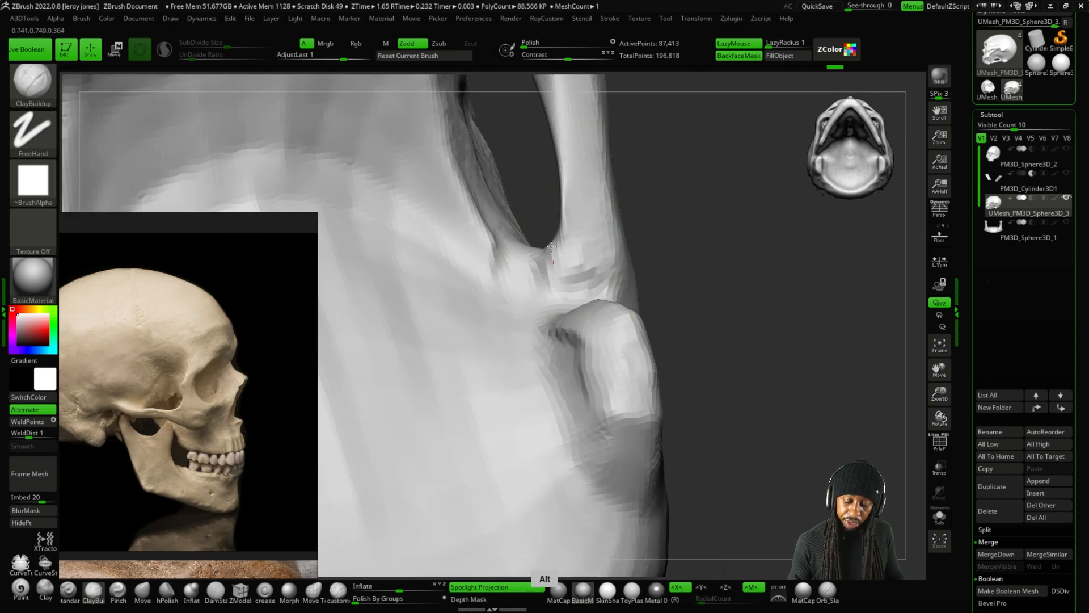
{"action": "left_click_drag", "start_coordinate": [551, 246], "coordinate": [548, 237], "text": "alt"}
{"action": "key", "text": "minus"}
{"action": "right_click_drag", "start_coordinate": [528, 241], "coordinate": [505, 245]}
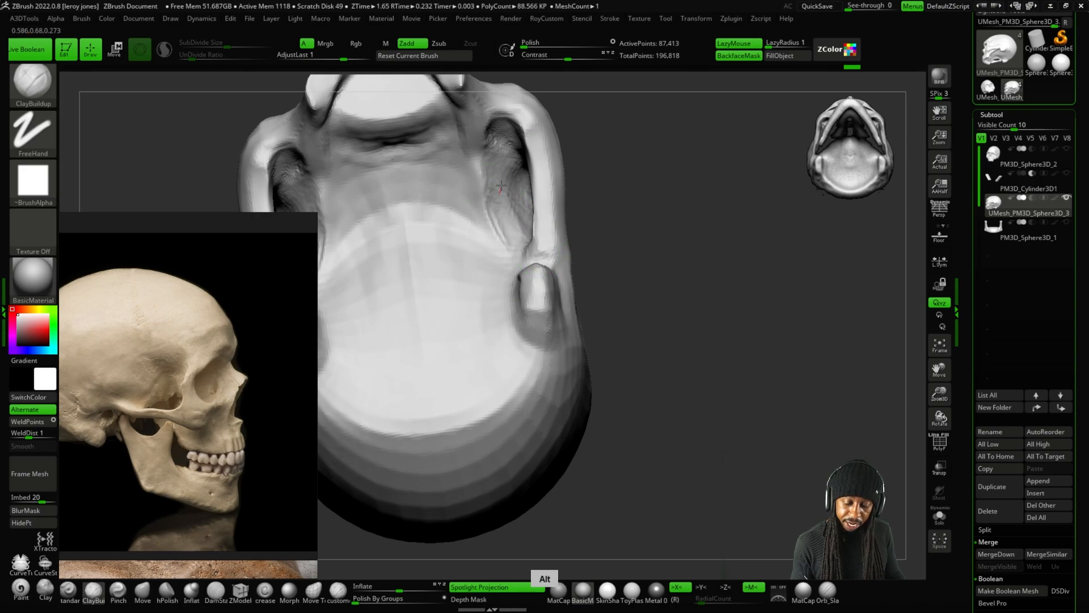
{"action": "left_click_drag", "start_coordinate": [501, 185], "coordinate": [494, 225], "text": "alt"}
{"action": "key", "text": "minus"}
{"action": "left_click_drag", "start_coordinate": [593, 238], "coordinate": [617, 343]}
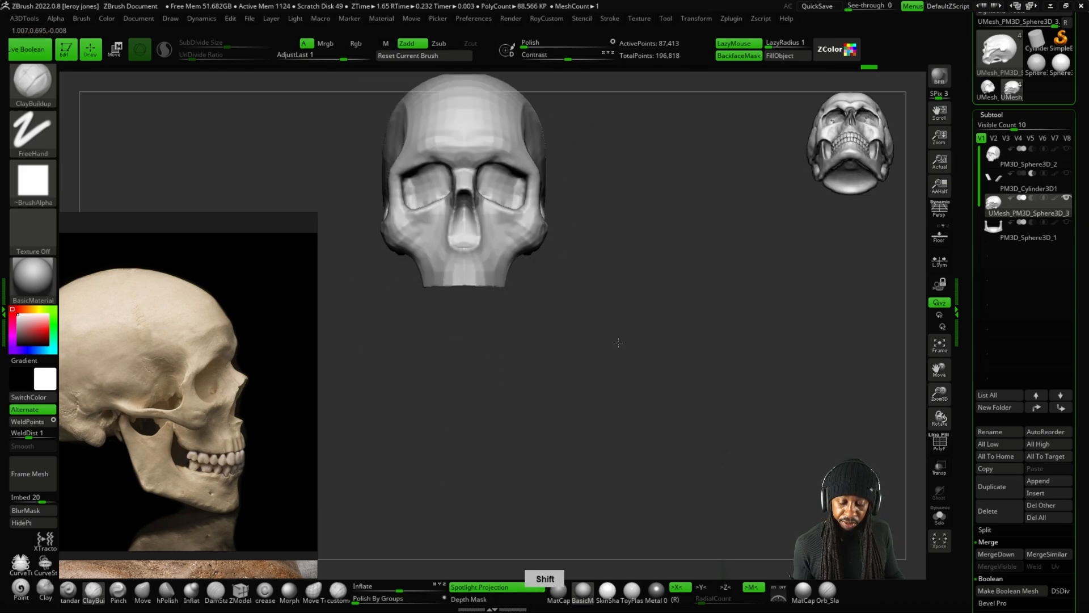
{"action": "left_click_drag", "start_coordinate": [654, 288], "coordinate": [610, 297], "text": "shift"}
{"action": "mouse_move", "coordinate": [517, 351]}
{"action": "left_mouse_down"}
{"action": "mouse_move", "coordinate": [497, 272]}
{"action": "mouse_move", "coordinate": [487, 396]}
{"action": "mouse_move", "coordinate": [479, 379]}
{"action": "mouse_move", "coordinate": [503, 297]}
{"action": "mouse_move", "coordinate": [499, 238]}
{"action": "mouse_move", "coordinate": [551, 404]}
{"action": "mouse_move", "coordinate": [539, 420]}
{"action": "left_mouse_up"}
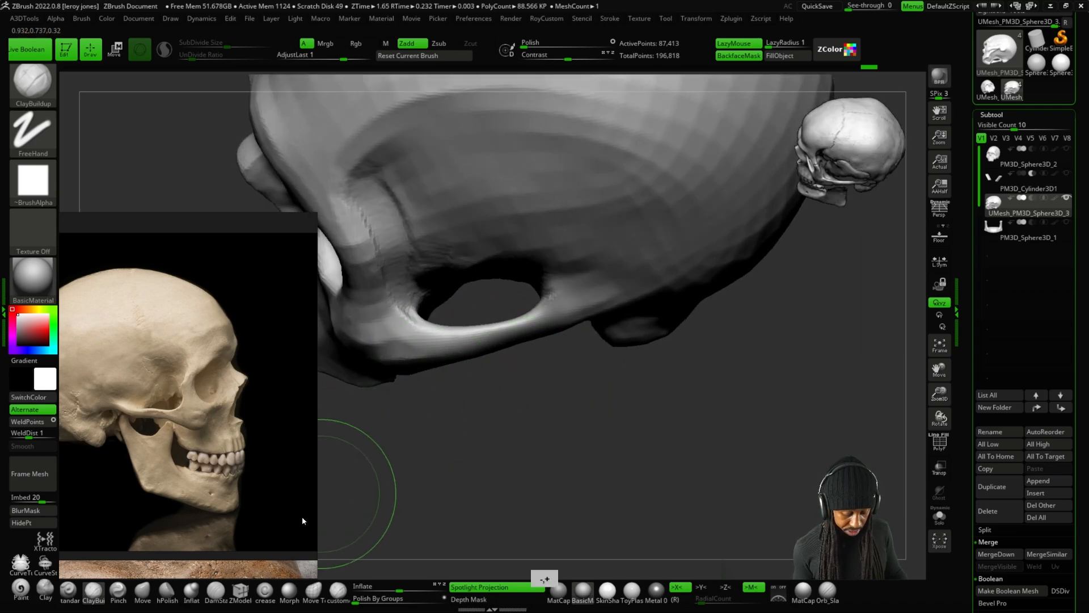
Reshape the rear end of the cheekbone opening and the arch below it with the Move brush.
{"action": "left_click", "coordinate": [142, 591]}
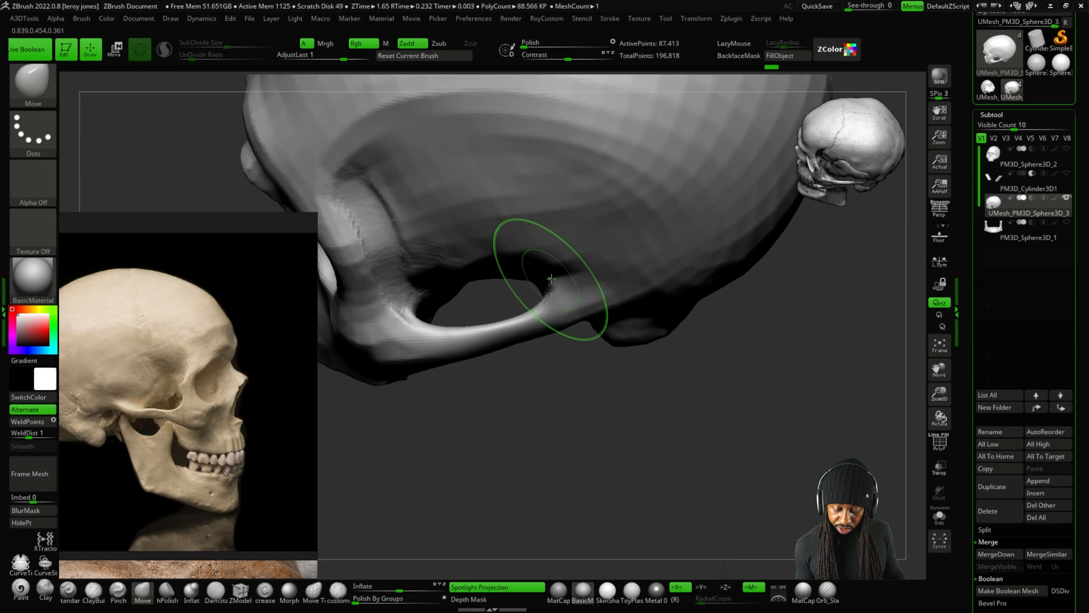
{"action": "left_click_drag", "start_coordinate": [551, 279], "coordinate": [560, 349]}
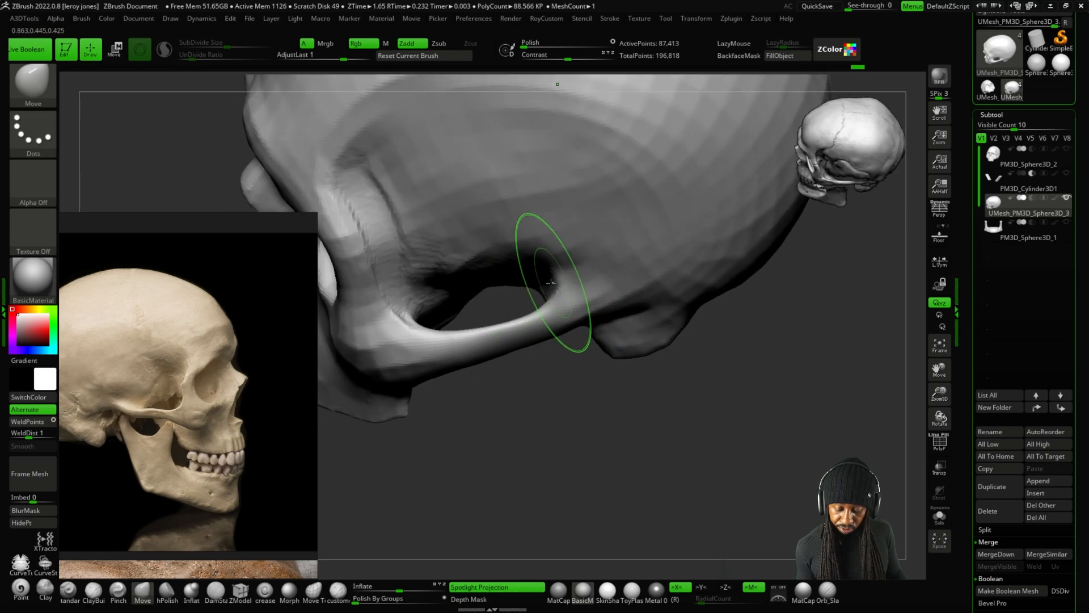
{"action": "left_click_drag", "start_coordinate": [547, 411], "coordinate": [551, 386], "text": "shift"}
{"action": "key", "text": "equal"}
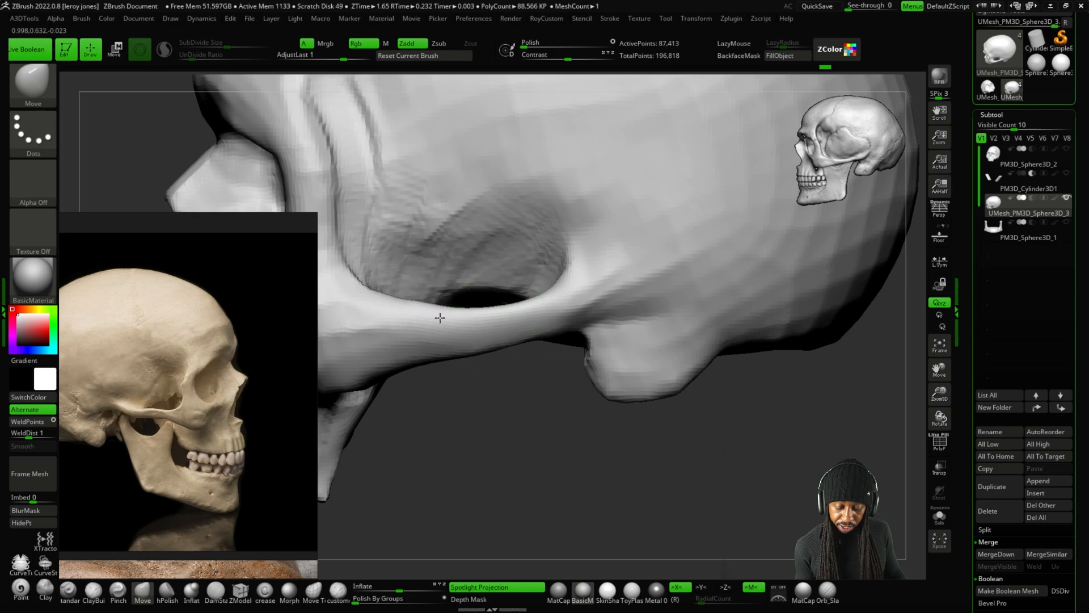
{"action": "left_click_drag", "start_coordinate": [487, 336], "coordinate": [529, 335]}
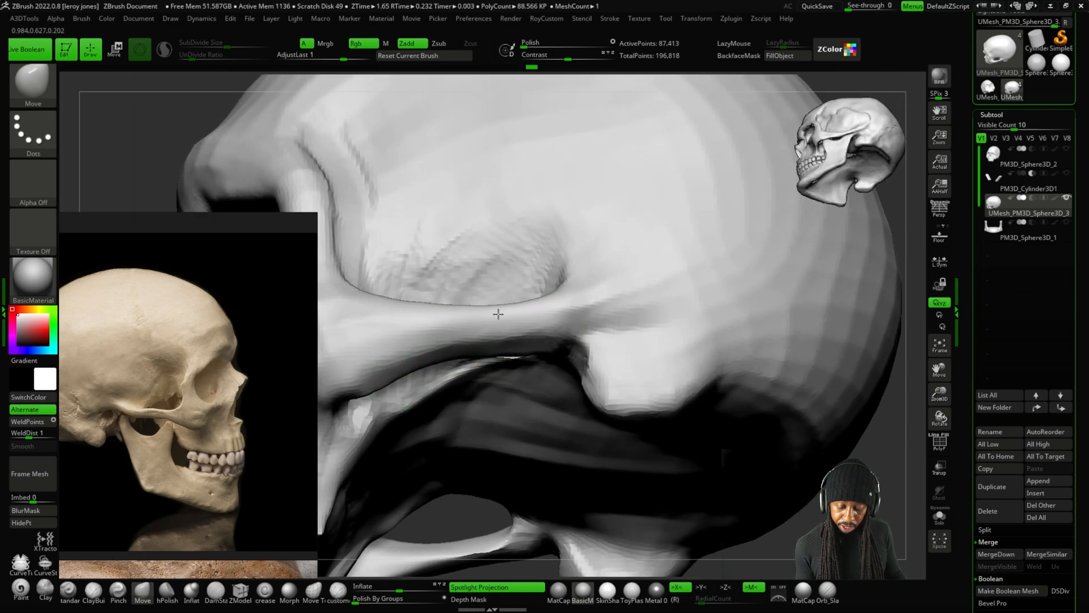
{"action": "key", "text": "f"}
{"action": "left_click_drag", "start_coordinate": [724, 328], "coordinate": [592, 371], "text": "shift"}
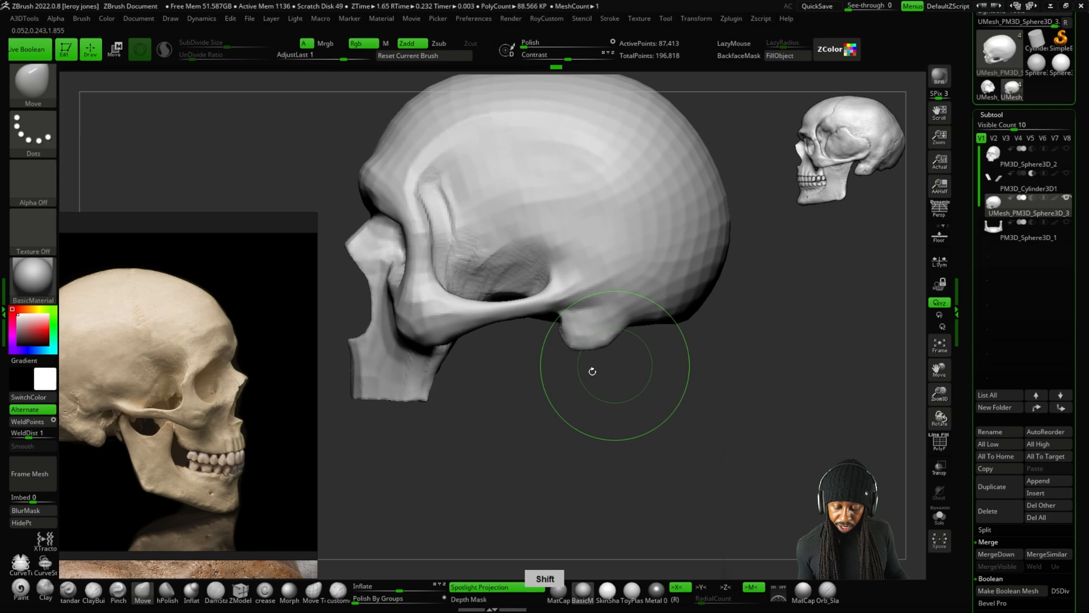
Build up the ridge running back from the cheekbone arch and carve the groove above the mastoid process with ClayBuildup.
{"action": "left_click", "coordinate": [86, 602]}
{"action": "key", "text": "plus"}
{"action": "key", "text": "plus"}
{"action": "key", "text": "plus"}
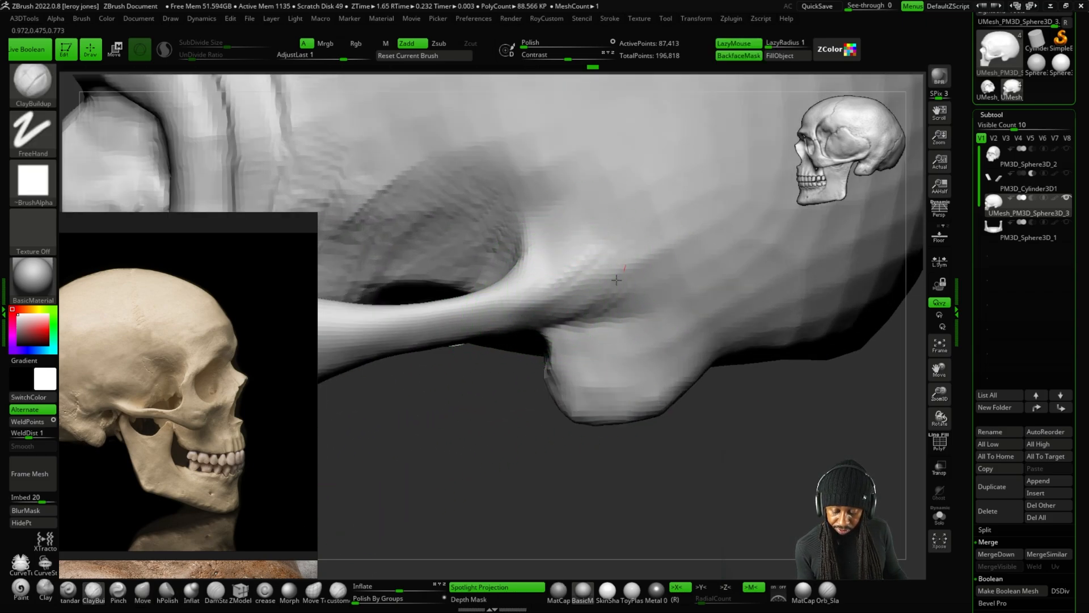
{"action": "right_click_drag", "start_coordinate": [603, 278], "coordinate": [541, 348], "text": "alt"}
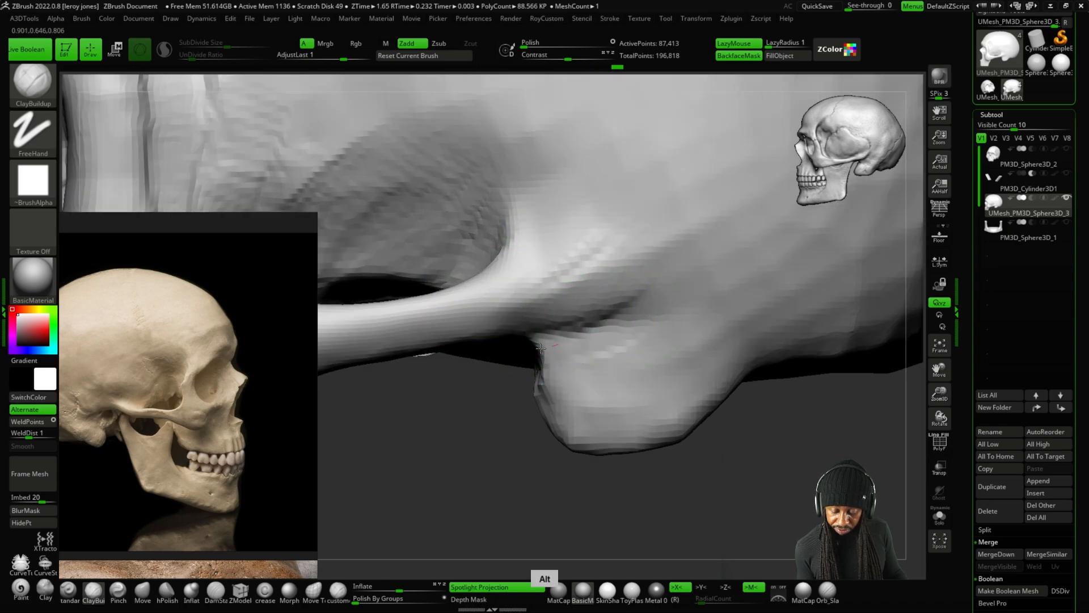
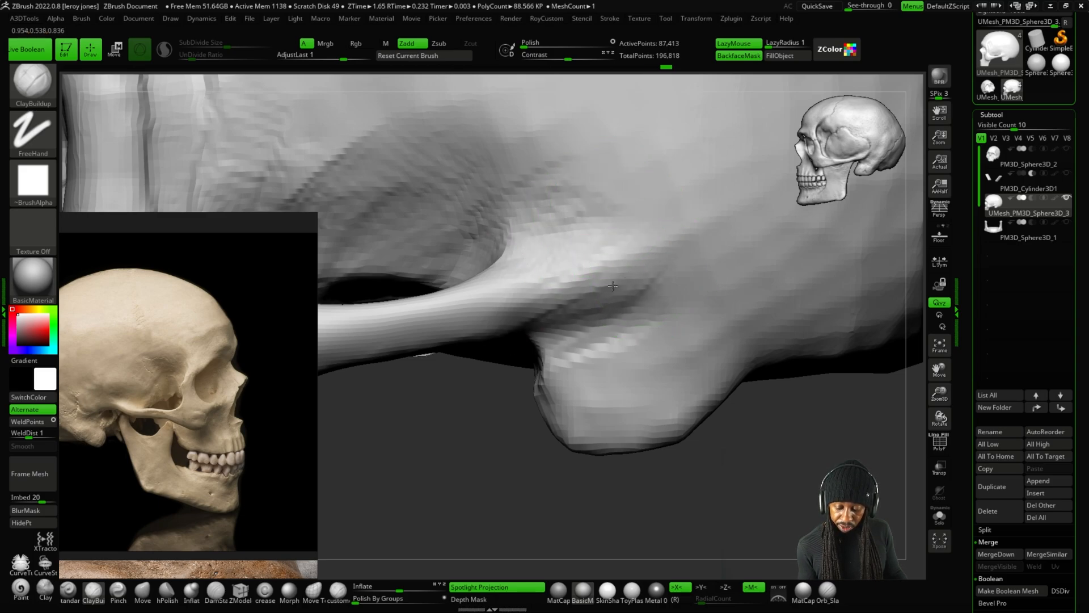
{"action": "key", "text": "f"}
{"action": "left_click_drag", "start_coordinate": [631, 413], "coordinate": [675, 372]}
{"action": "key", "text": "f"}
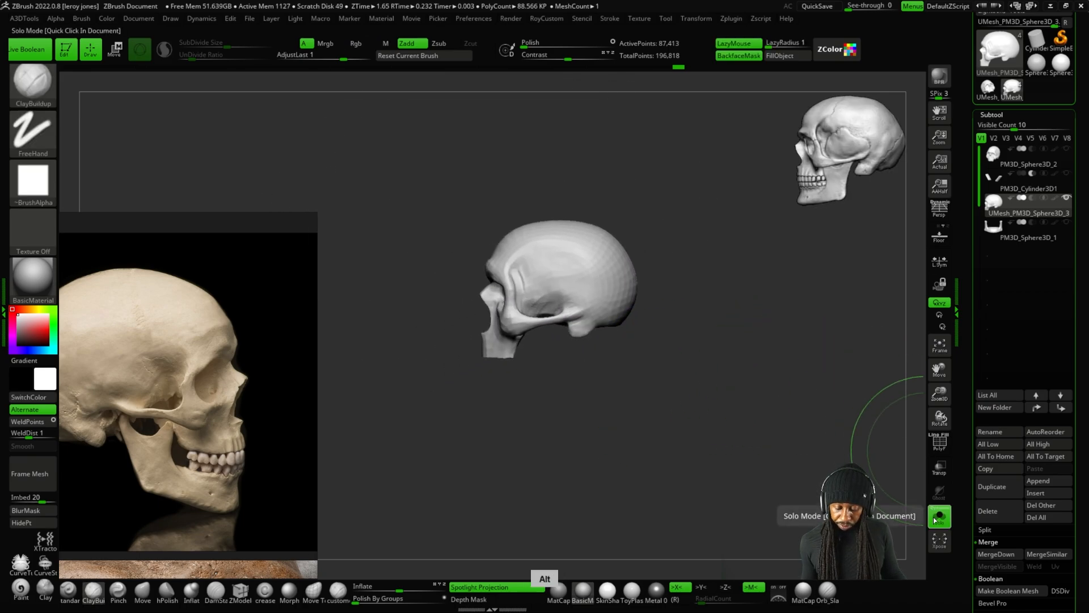
Display the lower jaw together with the cranium and compare their fit from the front.
{"action": "key", "text": "Down"}
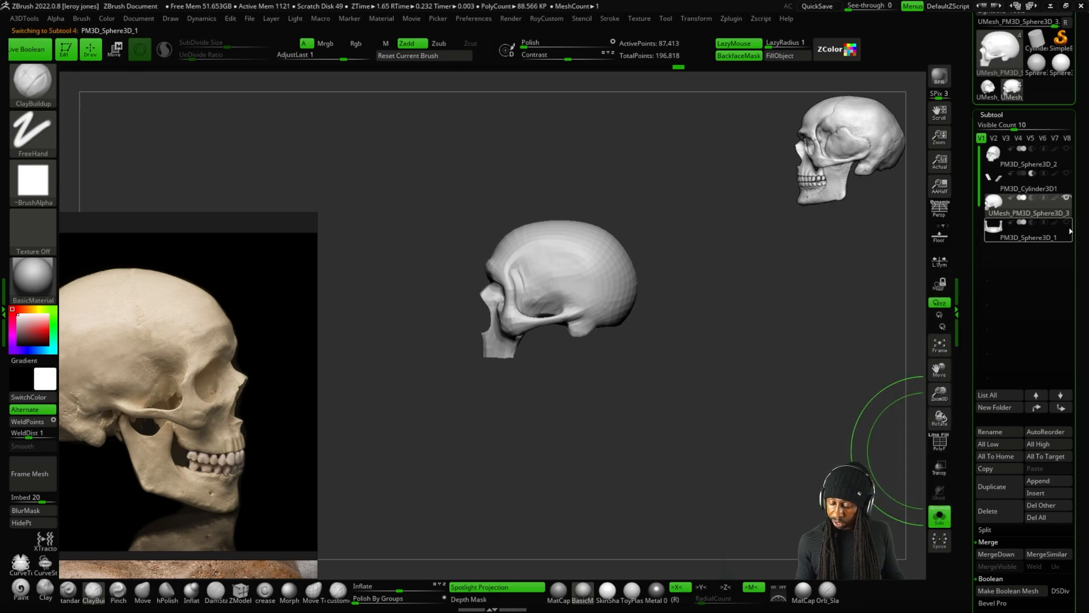
{"action": "left_click", "coordinate": [942, 518]}
{"action": "left_click_drag", "start_coordinate": [787, 401], "coordinate": [719, 411], "text": "shift"}
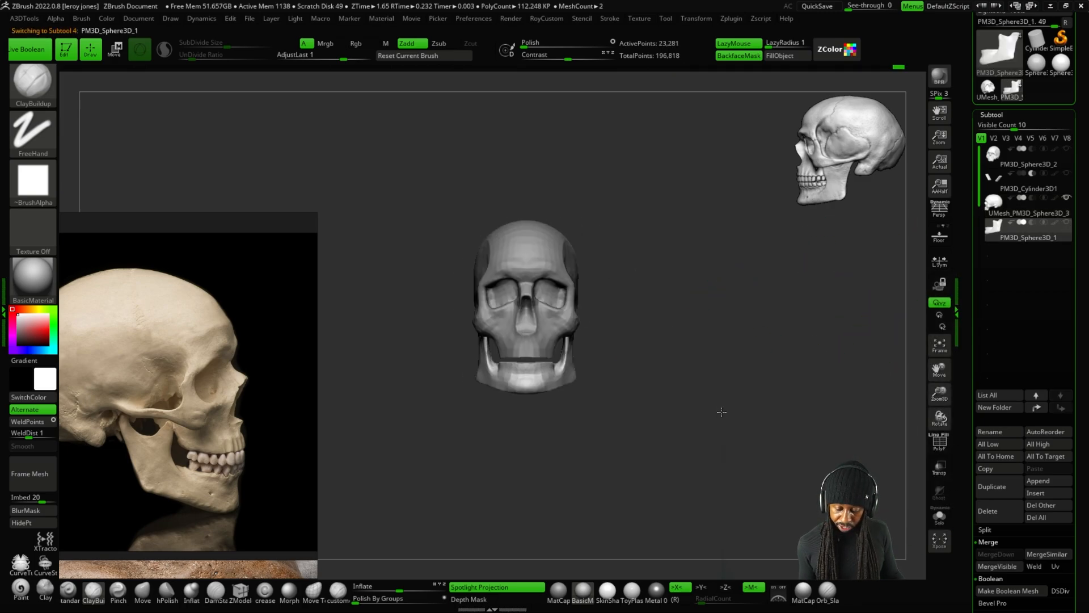
{"action": "scroll", "coordinate": [579, 356], "scroll_direction": "up", "scroll_amount": 8}
{"action": "left_click_drag", "start_coordinate": [655, 342], "coordinate": [744, 323], "text": "alt"}
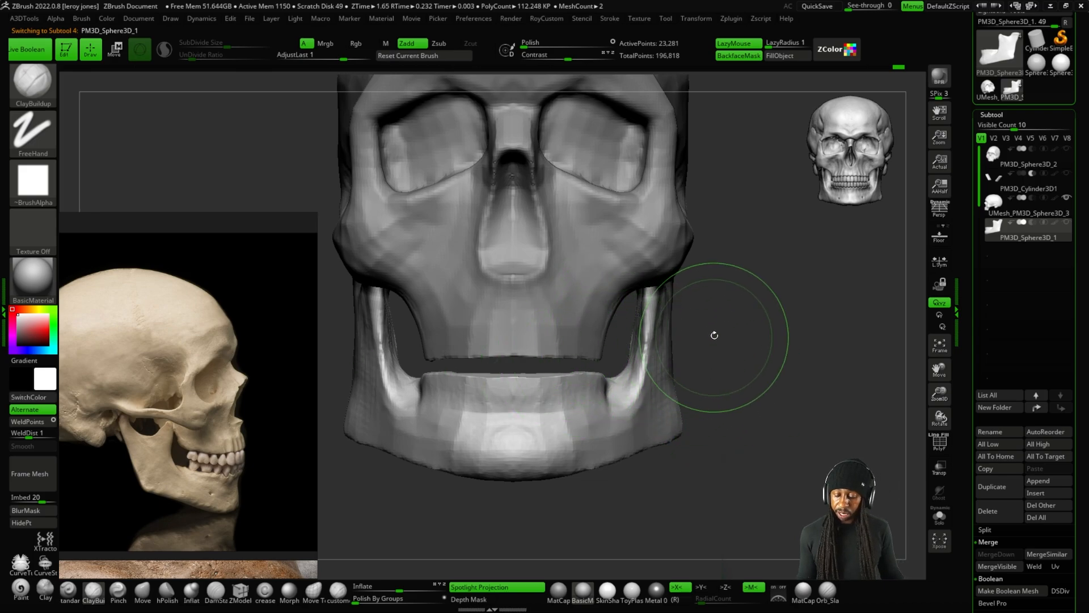
Flatten the bottom surface of the cranium's upper jaw along its whole curve with hPolish and smooth its outer corner.
{"action": "left_click", "coordinate": [989, 206]}
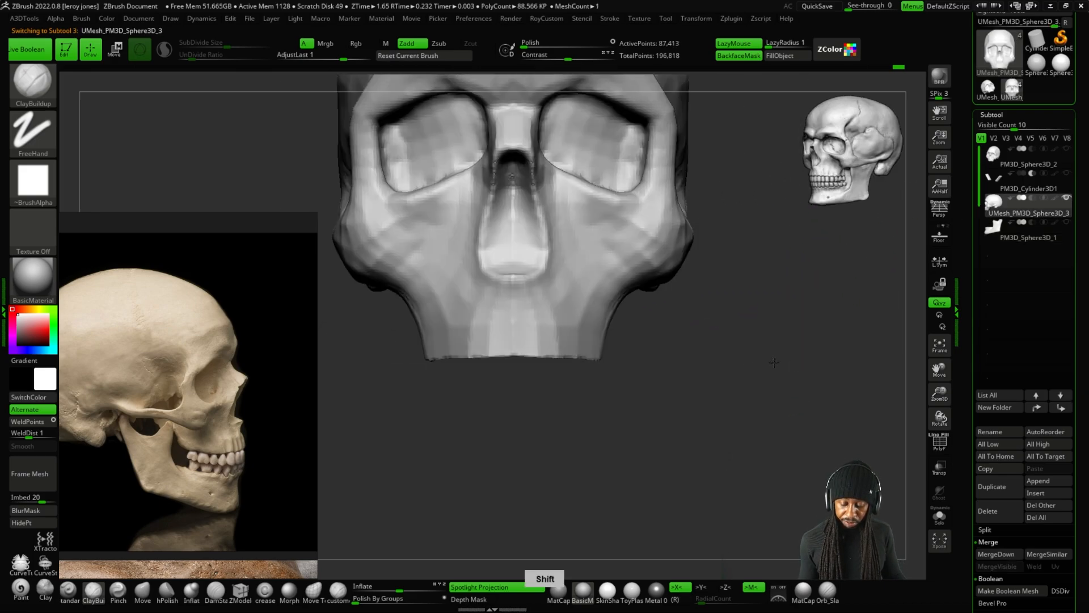
{"action": "scroll", "coordinate": [562, 358], "scroll_direction": "up", "scroll_amount": 3}
{"action": "mouse_move", "coordinate": [562, 359]}
{"action": "left_mouse_down"}
{"action": "mouse_move", "coordinate": [584, 375]}
{"action": "mouse_move", "coordinate": [662, 367]}
{"action": "mouse_move", "coordinate": [658, 274]}
{"action": "mouse_move", "coordinate": [465, 391]}
{"action": "left_mouse_up"}
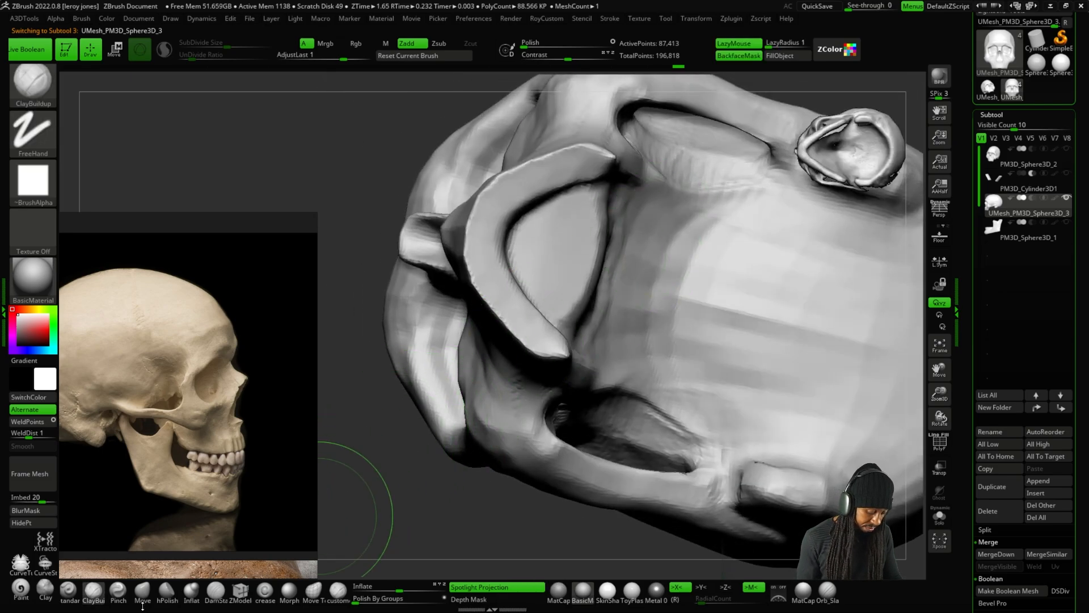
{"action": "left_click", "coordinate": [168, 593]}
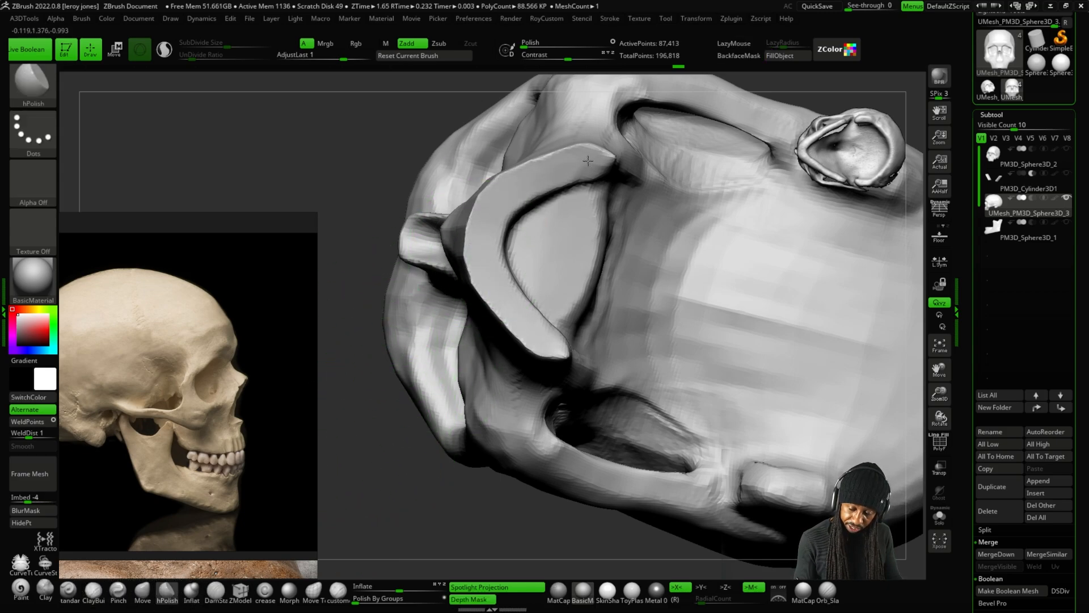
{"action": "mouse_move", "coordinate": [564, 164]}
{"action": "left_mouse_down"}
{"action": "mouse_move", "coordinate": [499, 244]}
{"action": "mouse_move", "coordinate": [544, 336]}
{"action": "left_mouse_up"}
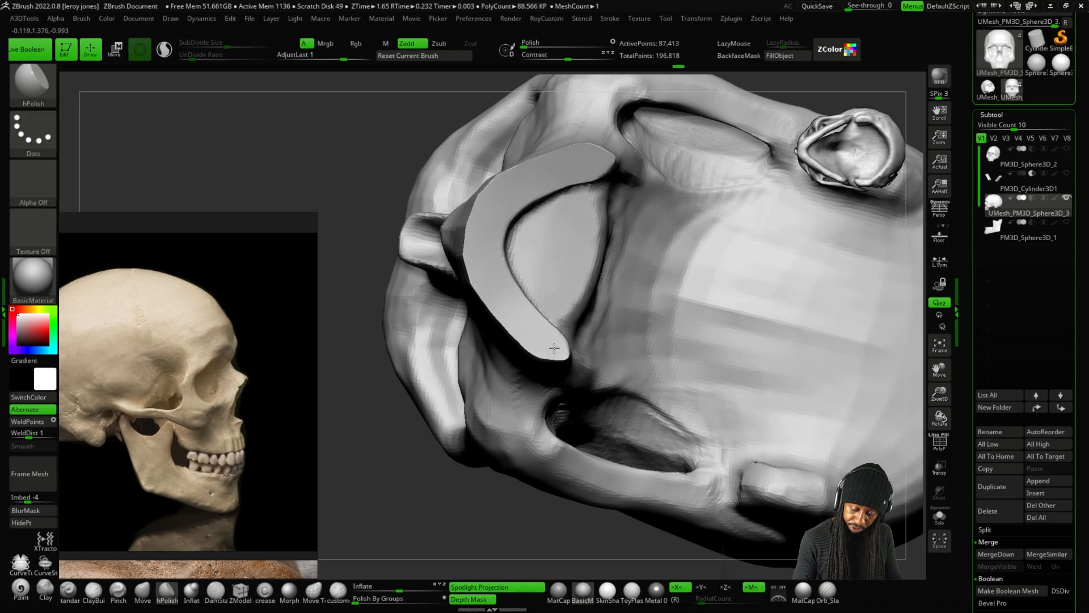
{"action": "left_click_drag", "start_coordinate": [375, 443], "coordinate": [618, 321], "text": "alt"}
{"action": "mouse_move", "coordinate": [579, 219]}
{"action": "left_mouse_down", "text": "alt"}
{"action": "mouse_move", "coordinate": [501, 248]}
{"action": "mouse_move", "coordinate": [515, 242]}
{"action": "left_mouse_up", "text": "alt"}
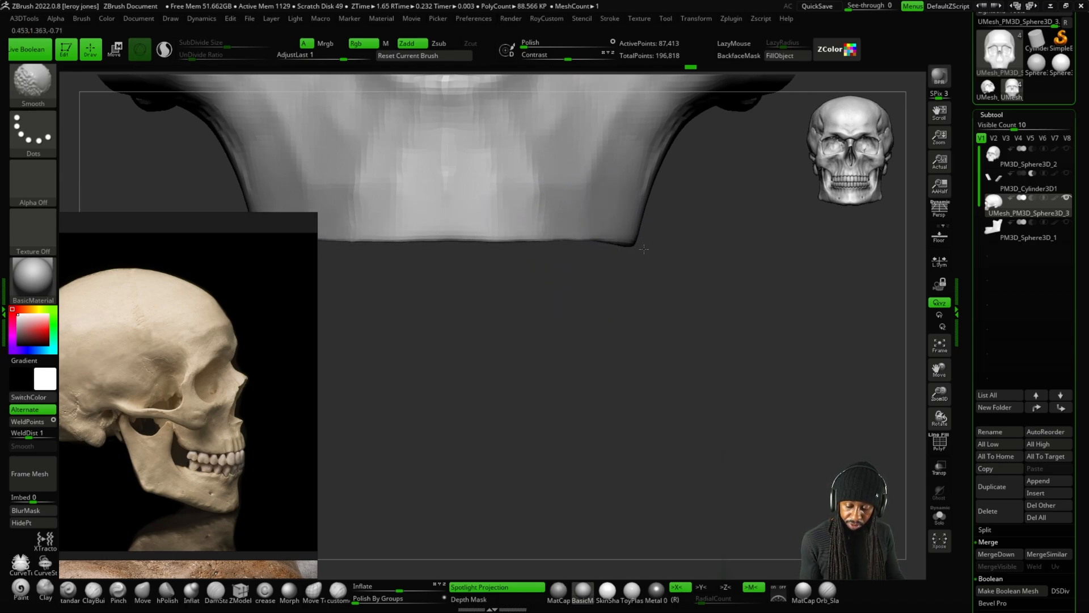
{"action": "left_click_drag", "start_coordinate": [644, 249], "coordinate": [642, 297], "text": "alt"}
Make the lower jaw visible alongside the cranium while keeping the cranium as the active subtool.
{"action": "left_click", "coordinate": [939, 516]}
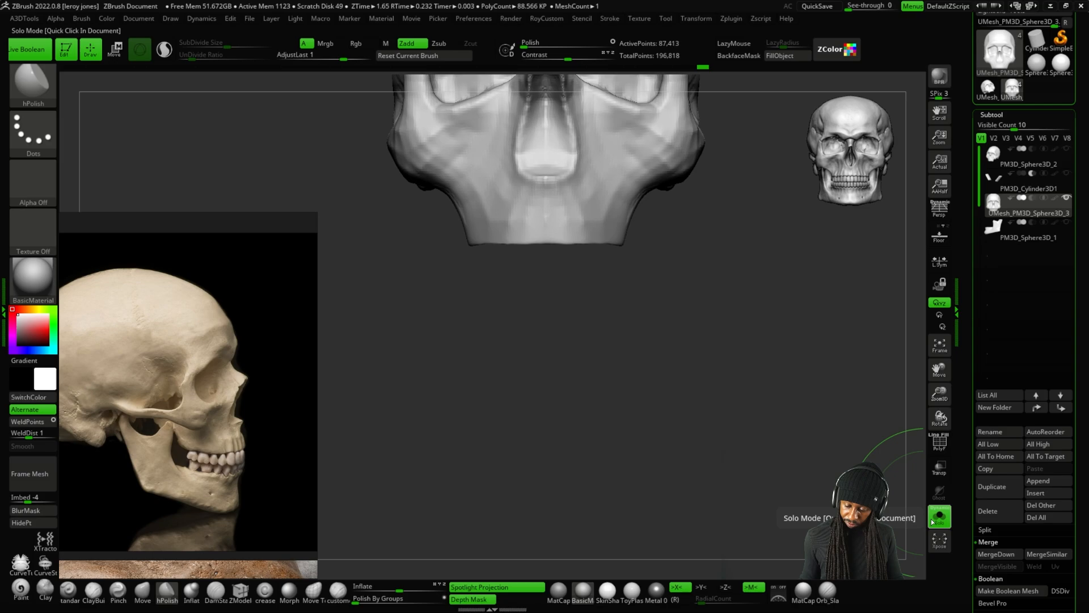
{"action": "left_click", "coordinate": [1068, 223]}
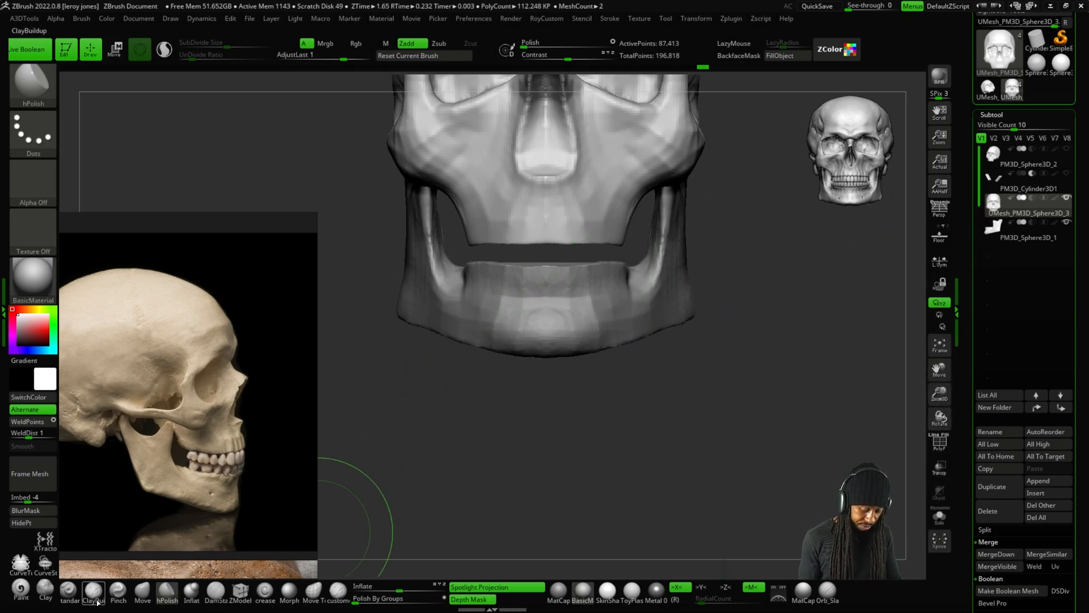
{"action": "left_click", "coordinate": [126, 591]}
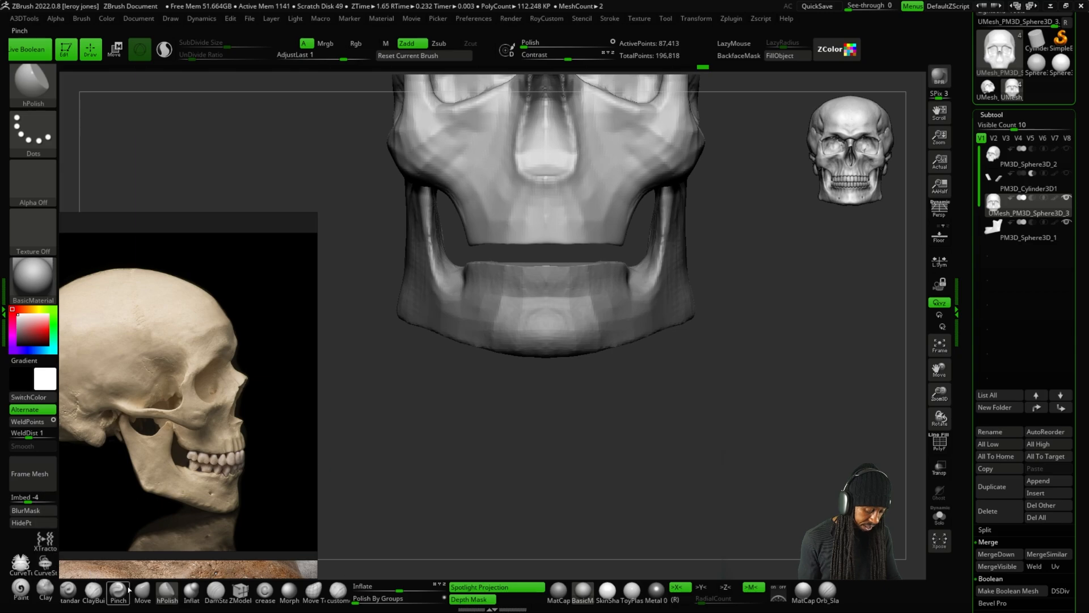
Level the lower edge of the cranium's upper jaw from the front and side with the Move brush.
{"action": "left_click", "coordinate": [142, 598]}
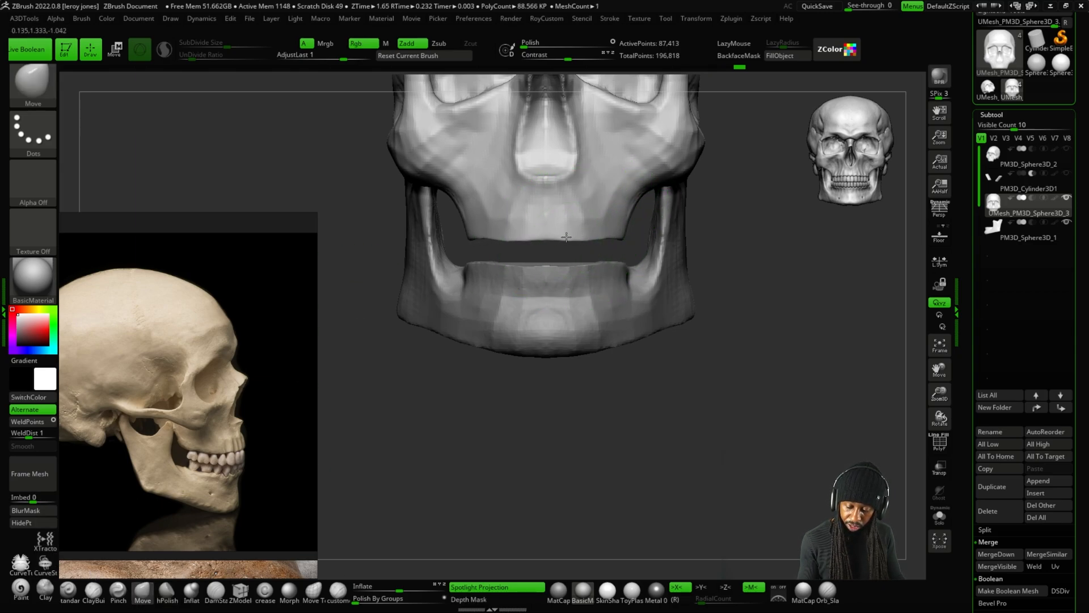
{"action": "left_click_drag", "start_coordinate": [566, 237], "coordinate": [623, 237]}
{"action": "left_click_drag", "start_coordinate": [650, 400], "coordinate": [572, 414], "text": "shift"}
{"action": "key", "text": "plus"}
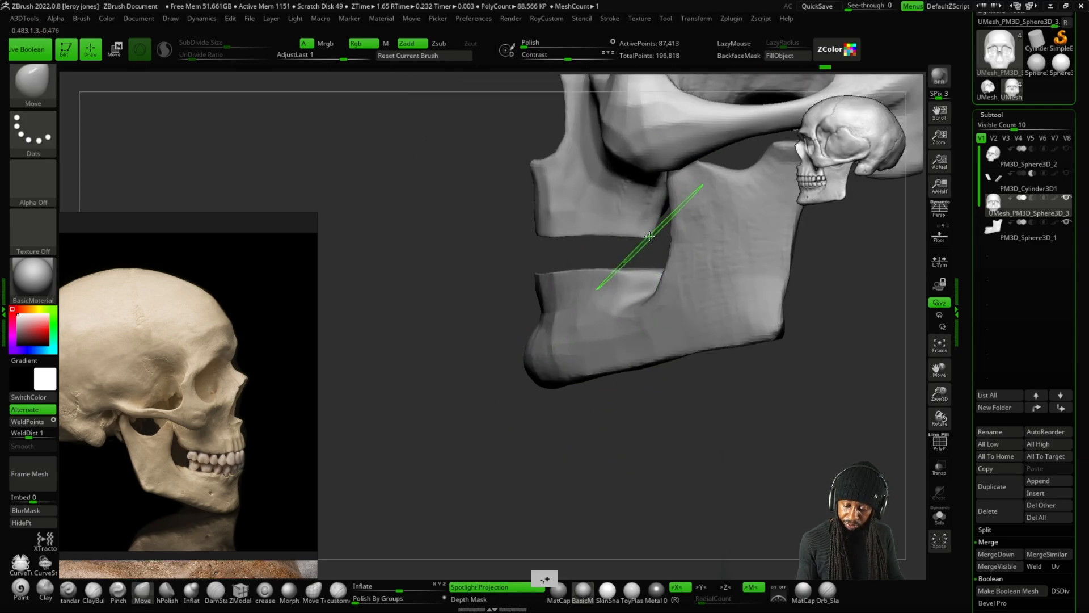
{"action": "key", "text": "plus"}
{"action": "key", "text": "plus"}
{"action": "mouse_move", "coordinate": [649, 237]}
{"action": "left_mouse_down"}
{"action": "mouse_move", "coordinate": [651, 226]}
{"action": "mouse_move", "coordinate": [544, 227]}
{"action": "left_mouse_up"}
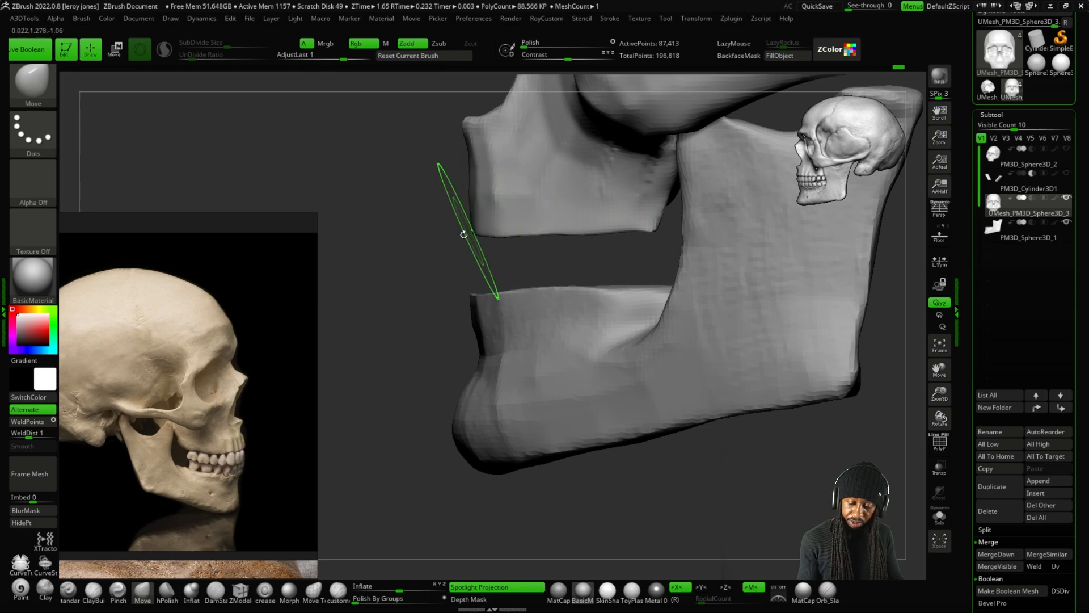
{"action": "left_click_drag", "start_coordinate": [467, 228], "coordinate": [483, 232], "text": "shift"}
{"action": "key", "text": "minus"}
{"action": "key", "text": "minus"}
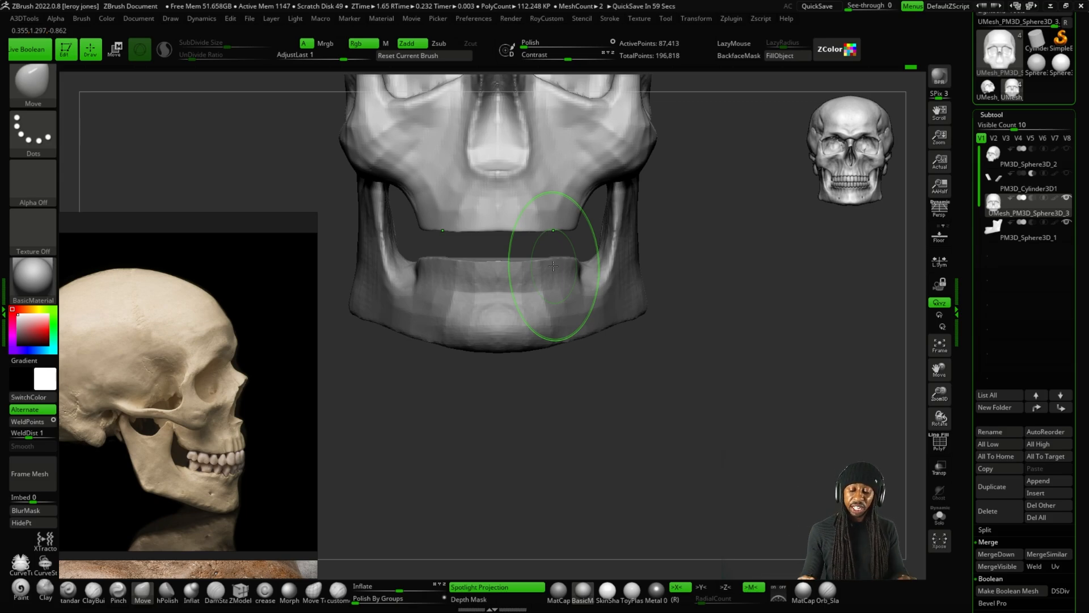
Even out the corners and front of the upper jaw's lower edge so it lines up above the lower jaw.
{"action": "key", "text": "plus"}
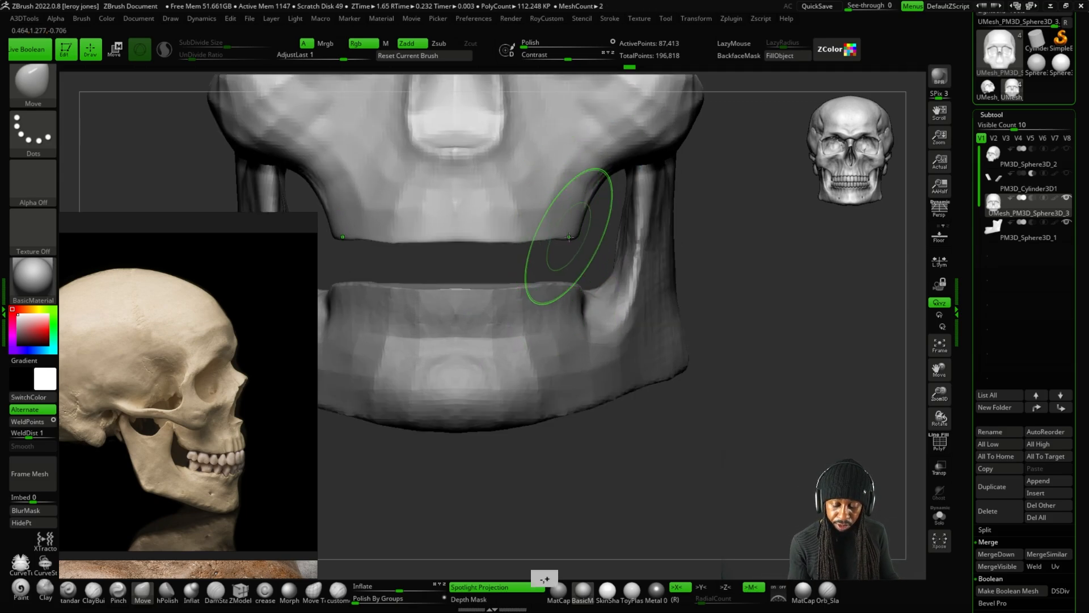
{"action": "key", "text": "minus"}
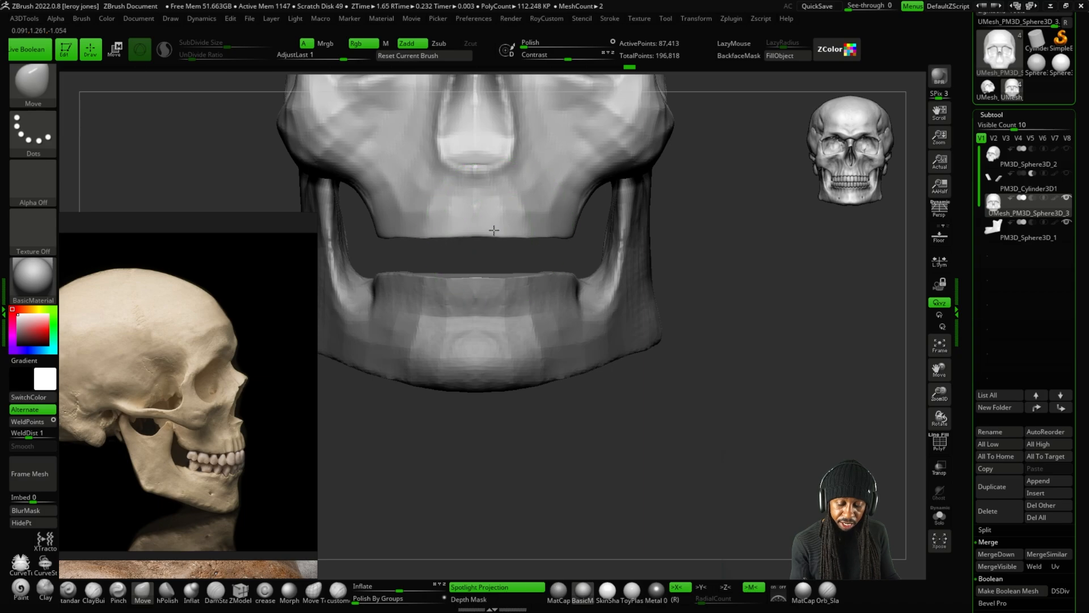
{"action": "right_click_drag", "start_coordinate": [575, 234], "coordinate": [556, 245], "text": "shift"}
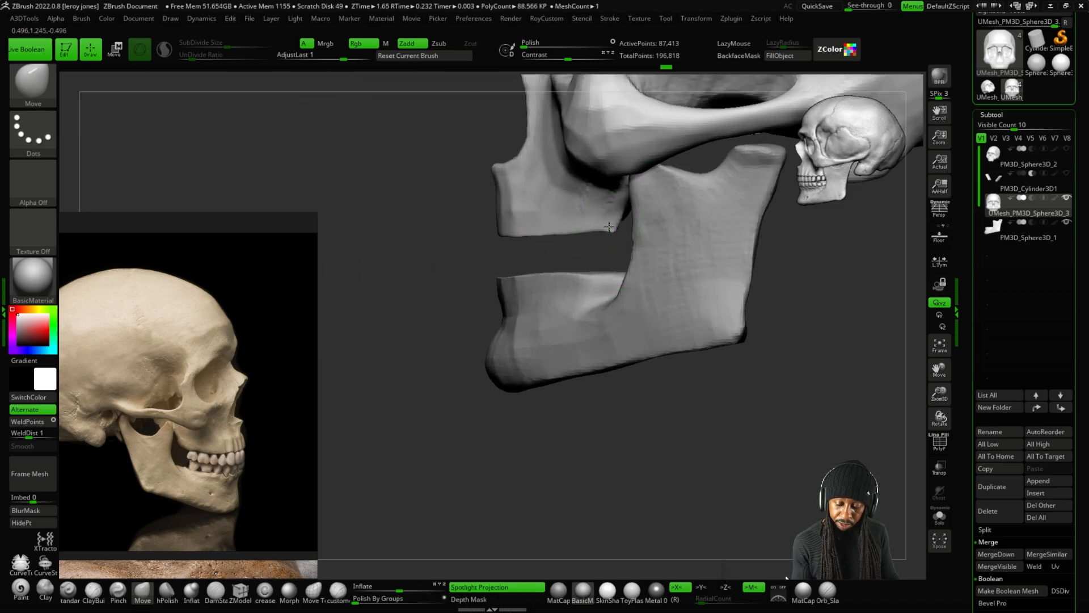
{"action": "mouse_move", "coordinate": [609, 227]}
{"action": "right_mouse_down", "text": "ctrl"}
{"action": "mouse_move", "coordinate": [624, 235]}
{"action": "mouse_move", "coordinate": [486, 263]}
{"action": "mouse_move", "coordinate": [517, 242]}
{"action": "mouse_move", "coordinate": [761, 270]}
{"action": "mouse_move", "coordinate": [501, 346]}
{"action": "right_mouse_up", "text": "ctrl"}
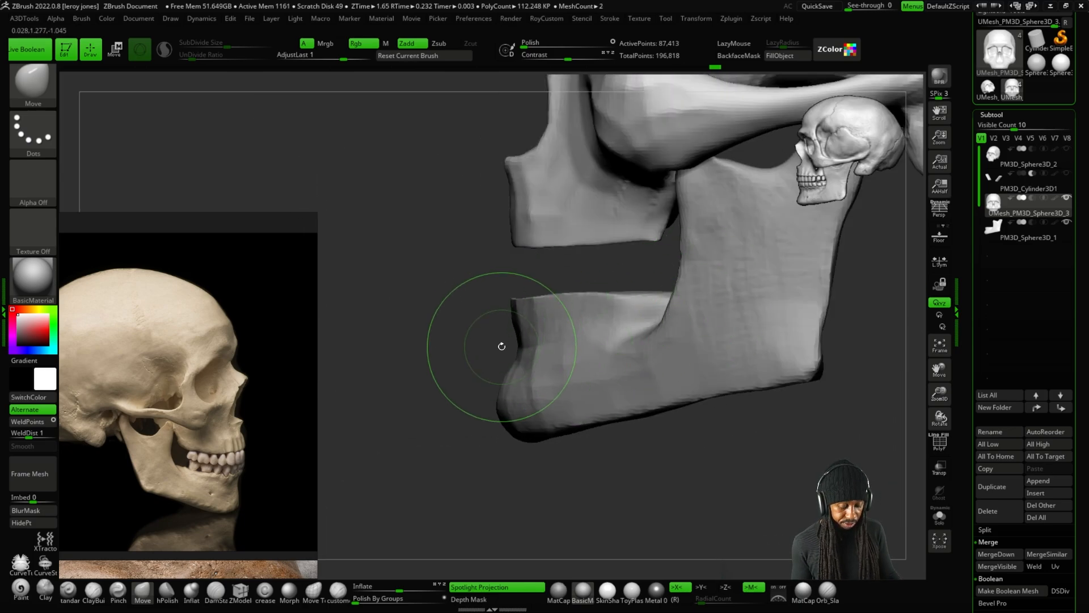
{"action": "right_click_drag", "start_coordinate": [569, 508], "coordinate": [588, 498], "text": "shift"}
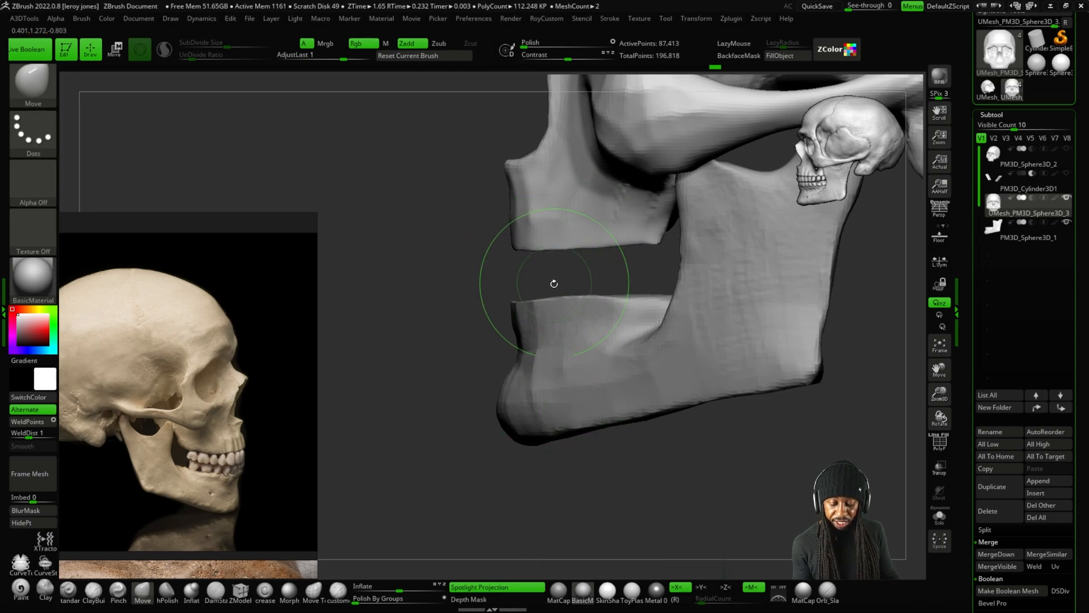
{"action": "mouse_move", "coordinate": [781, 445]}
{"action": "right_mouse_down", "text": "alt"}
{"action": "mouse_move", "coordinate": [749, 451]}
{"action": "mouse_move", "coordinate": [617, 320]}
{"action": "mouse_move", "coordinate": [605, 276]}
{"action": "right_mouse_up", "text": "alt"}
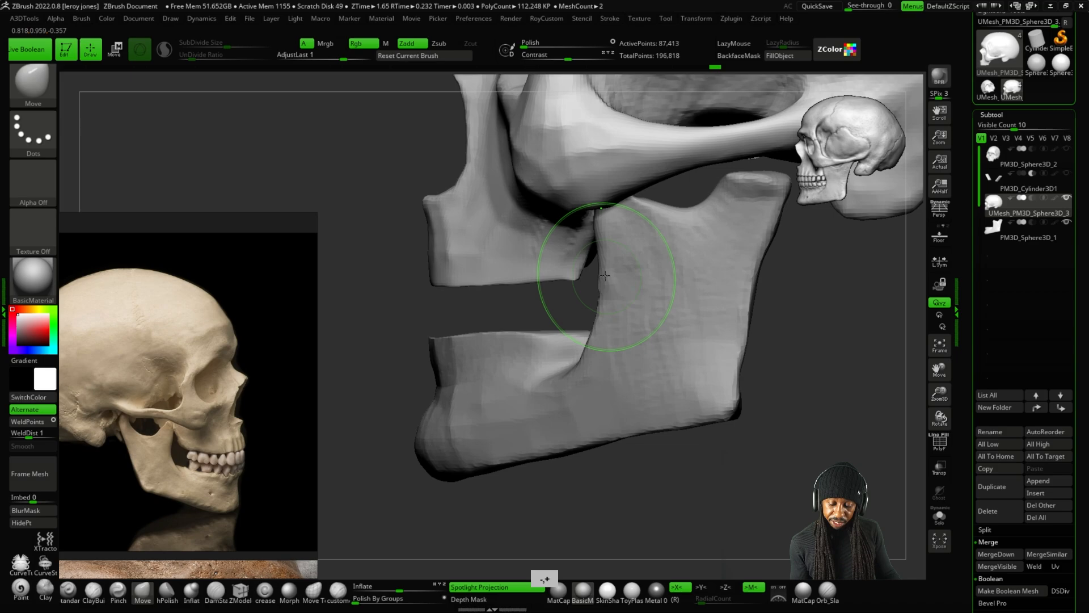
Make the lower jaw the active subtool and nudge the front edge of its ramus back with Move.
{"action": "left_click", "coordinate": [606, 312], "text": "alt"}
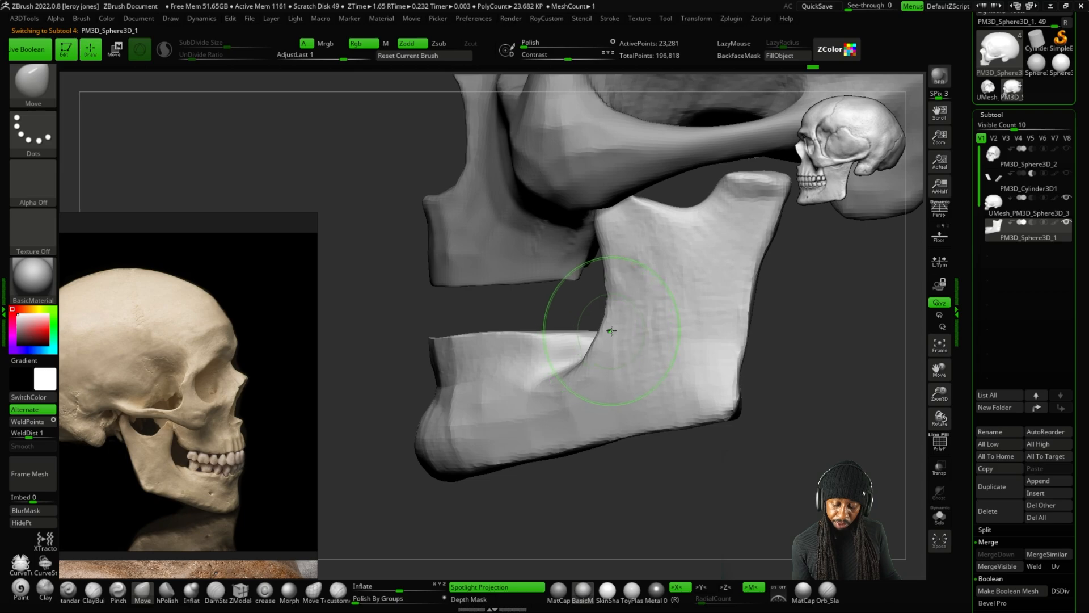
{"action": "key", "text": "minus"}
{"action": "key", "text": "minus"}
{"action": "key", "text": "minus"}
{"action": "key", "text": "minus"}
{"action": "key", "text": "minus"}
{"action": "key", "text": "minus"}
{"action": "key", "text": "minus"}
{"action": "key", "text": "minus"}
{"action": "key", "text": "minus"}
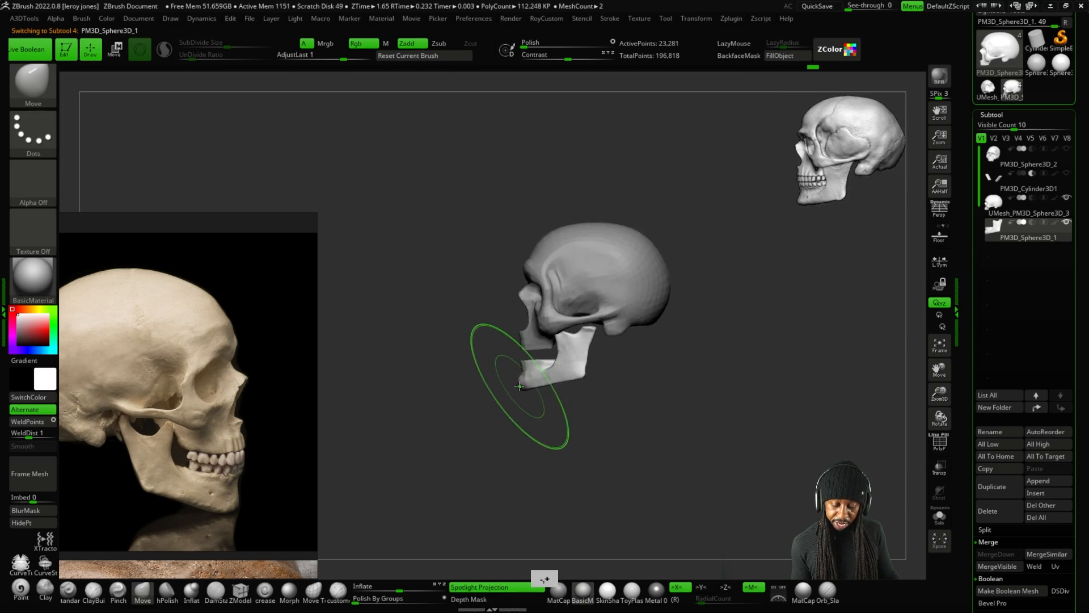
Check the lower jaw's width from below and adjust the inner edge of its ramus from the front with Move.
{"action": "left_click_drag", "start_coordinate": [526, 384], "coordinate": [567, 437]}
{"action": "left_click_drag", "start_coordinate": [624, 411], "coordinate": [659, 256], "text": "shift"}
{"action": "left_click_drag", "start_coordinate": [628, 335], "coordinate": [681, 259], "text": "alt"}
{"action": "key", "text": "plus"}
{"action": "key", "text": "plus"}
{"action": "key", "text": "plus"}
{"action": "key", "text": "plus"}
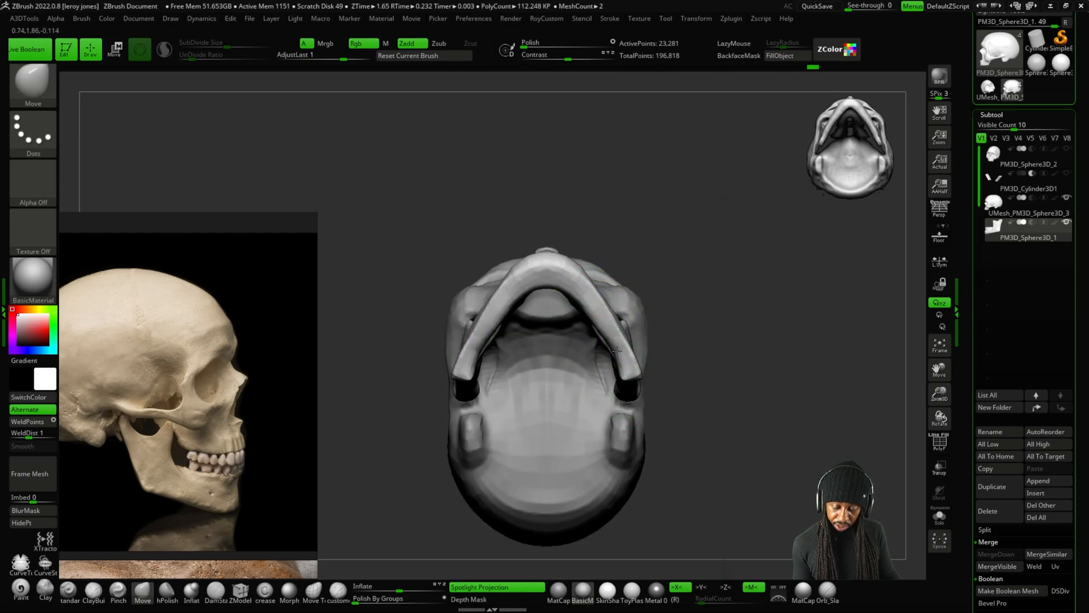
{"action": "left_click_drag", "start_coordinate": [699, 275], "coordinate": [705, 382], "text": "shift"}
{"action": "key", "text": "plus"}
{"action": "key", "text": "plus"}
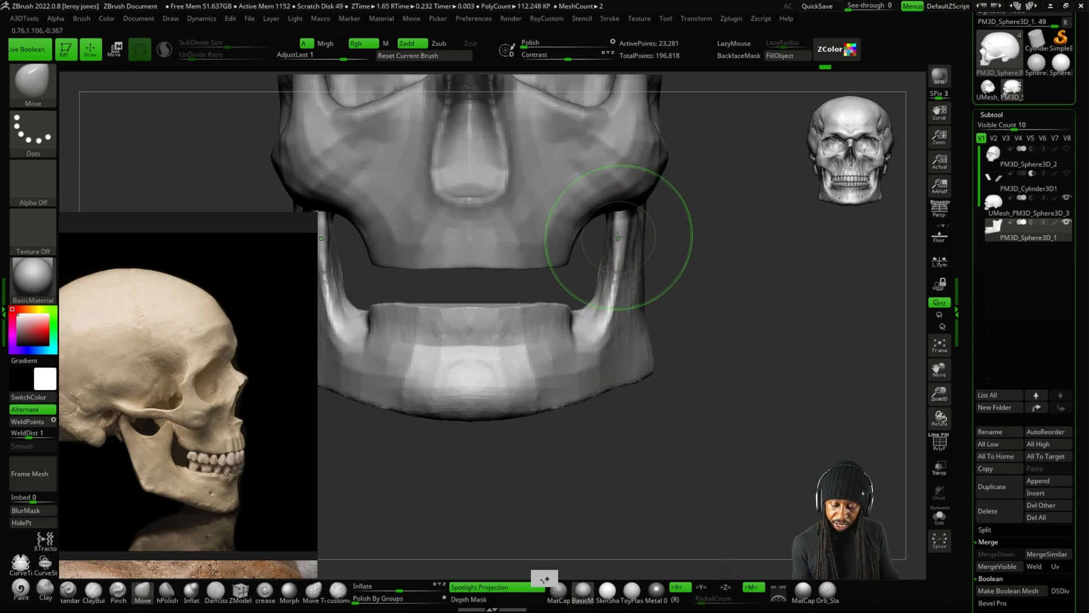
{"action": "left_click_drag", "start_coordinate": [617, 324], "coordinate": [602, 350]}
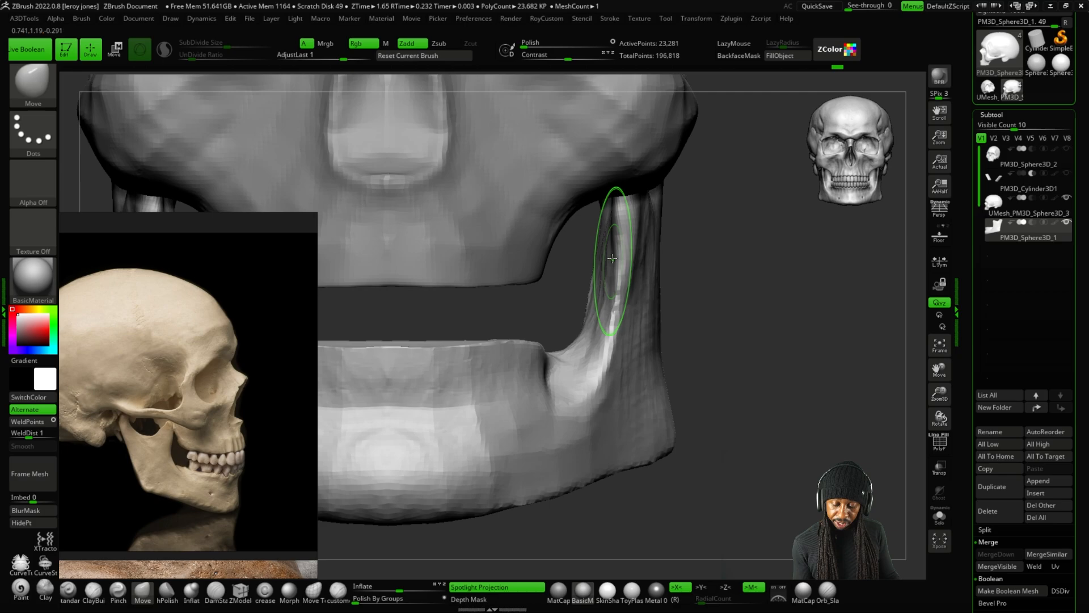
{"action": "key", "text": "minus"}
{"action": "key", "text": "minus"}
{"action": "key", "text": "minus"}
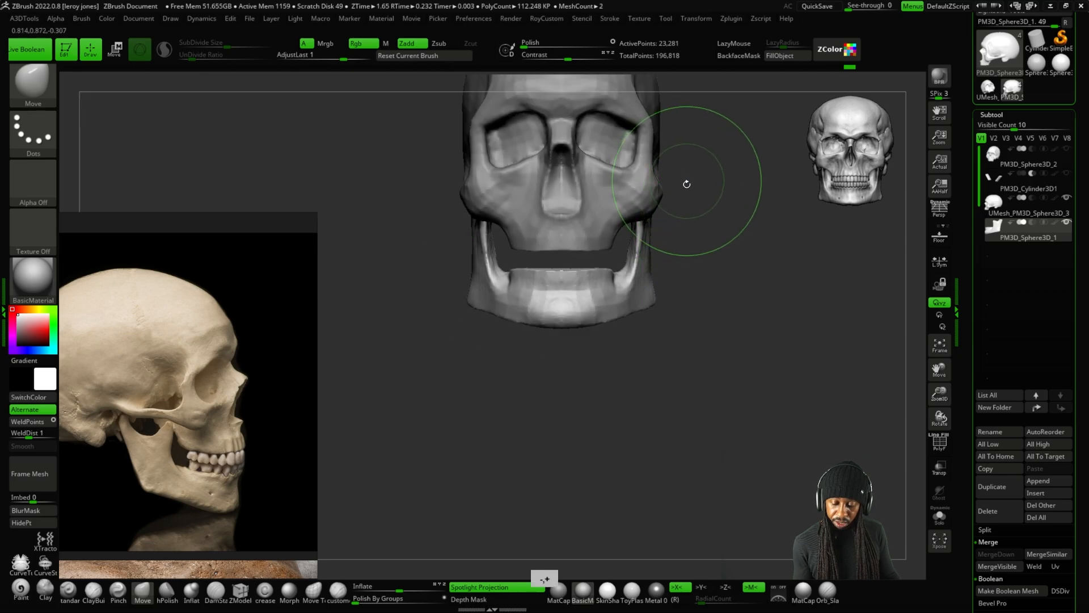
Reshape the notch between the condyle and coronoid process of the lower jaw from the side with Move.
{"action": "left_click_drag", "start_coordinate": [701, 269], "coordinate": [629, 291]}
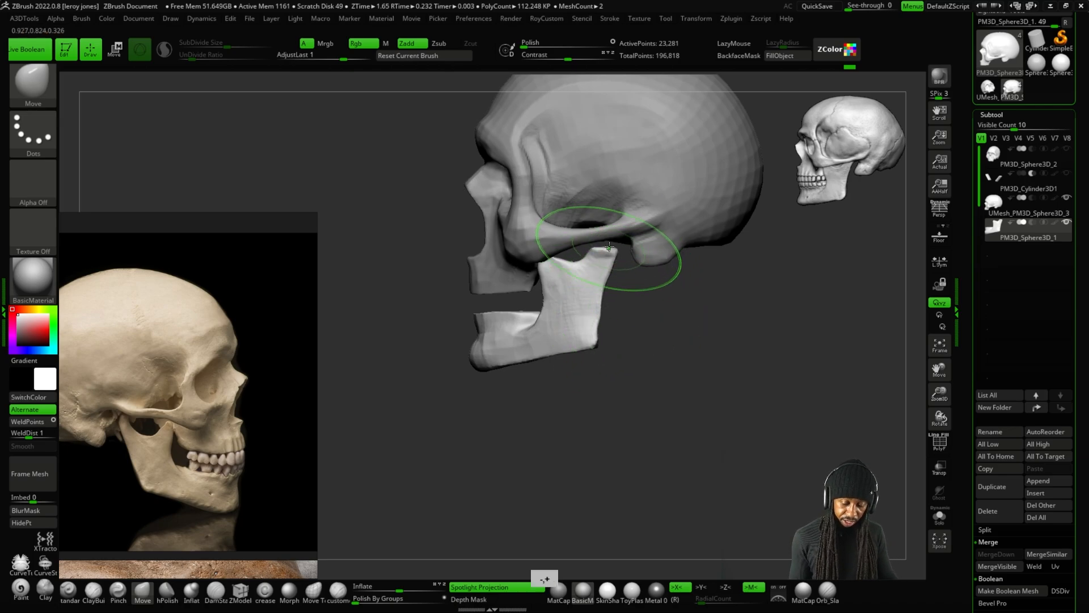
{"action": "key", "text": "plus"}
{"action": "left_click_drag", "start_coordinate": [672, 342], "coordinate": [683, 339]}
{"action": "key", "text": "plus"}
{"action": "key", "text": "plus"}
{"action": "key", "text": "plus"}
{"action": "key", "text": "plus"}
{"action": "key", "text": "plus"}
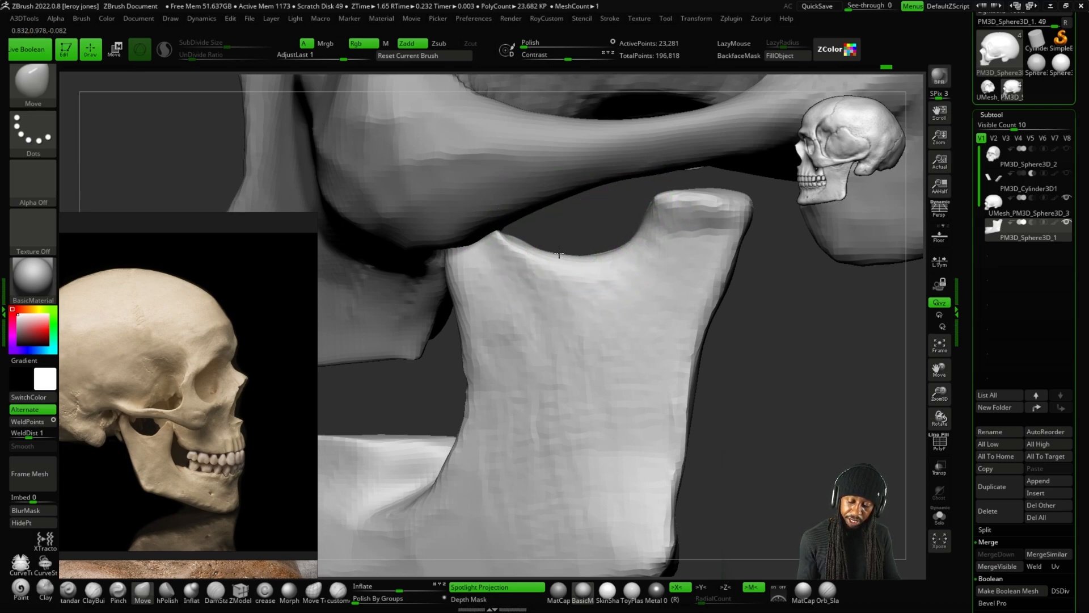
{"action": "key", "text": "minus"}
{"action": "key", "text": "minus"}
{"action": "key", "text": "minus"}
{"action": "key", "text": "minus"}
{"action": "key", "text": "minus"}
Isolate the lower jaw and refine its coronoid process and the adjoining notch with Move.
{"action": "left_click", "coordinate": [939, 515]}
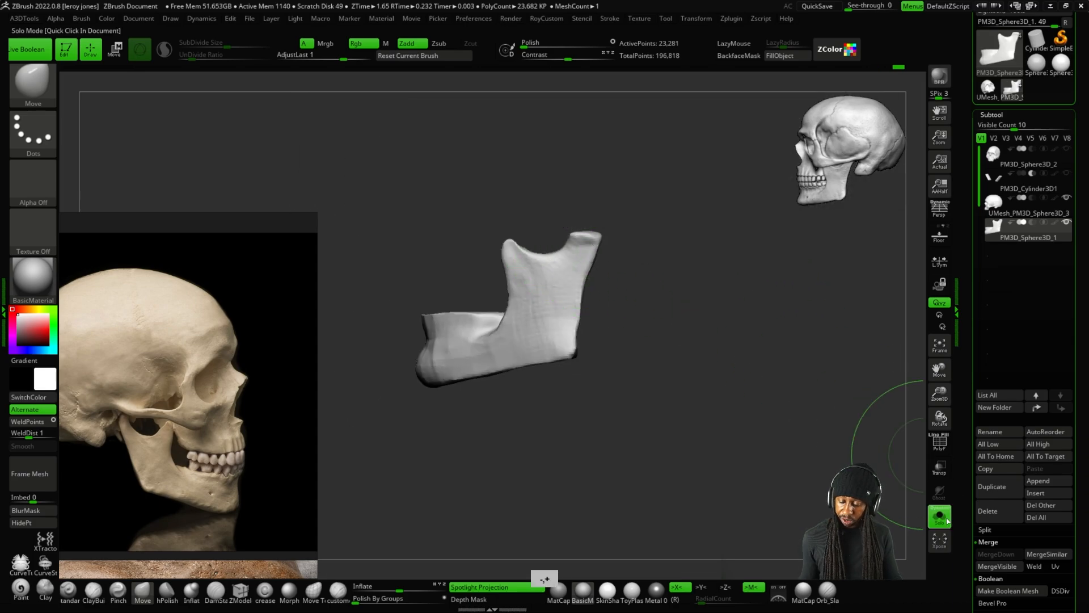
{"action": "key", "text": "plus"}
{"action": "key", "text": "plus"}
{"action": "key", "text": "plus"}
{"action": "mouse_move", "coordinate": [553, 200]}
{"action": "left_mouse_down"}
{"action": "mouse_move", "coordinate": [534, 222]}
{"action": "mouse_move", "coordinate": [558, 197]}
{"action": "mouse_move", "coordinate": [518, 219]}
{"action": "mouse_move", "coordinate": [495, 207]}
{"action": "mouse_move", "coordinate": [496, 185]}
{"action": "left_mouse_up"}
{"action": "mouse_move", "coordinate": [528, 184]}
{"action": "left_mouse_down"}
{"action": "mouse_move", "coordinate": [544, 229]}
{"action": "mouse_move", "coordinate": [576, 179]}
{"action": "mouse_move", "coordinate": [530, 214]}
{"action": "left_mouse_up"}
{"action": "right_click_drag", "start_coordinate": [530, 214], "coordinate": [561, 187]}
{"action": "left_click_drag", "start_coordinate": [442, 323], "coordinate": [462, 369], "text": "ctrl"}
{"action": "right_click_drag", "start_coordinate": [461, 369], "coordinate": [701, 378], "text": "ctrl"}
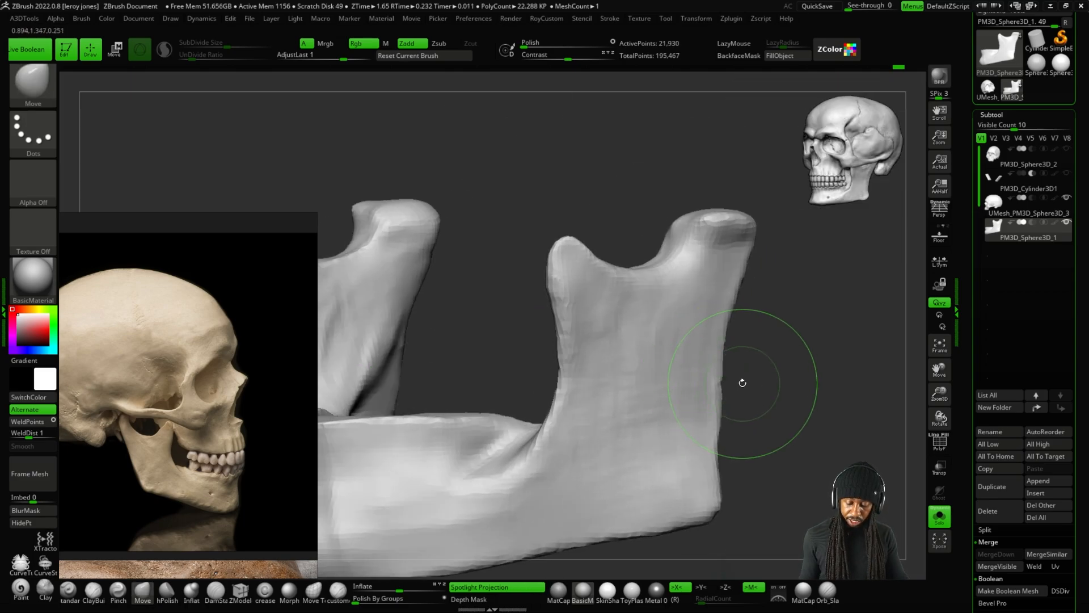
{"action": "key", "text": "ctrl+z"}
Remesh the isolated lower jaw with DynaMesh at a higher density.
{"action": "right_click_drag", "start_coordinate": [801, 344], "coordinate": [822, 436]}
{"action": "key", "text": "alt+a"}
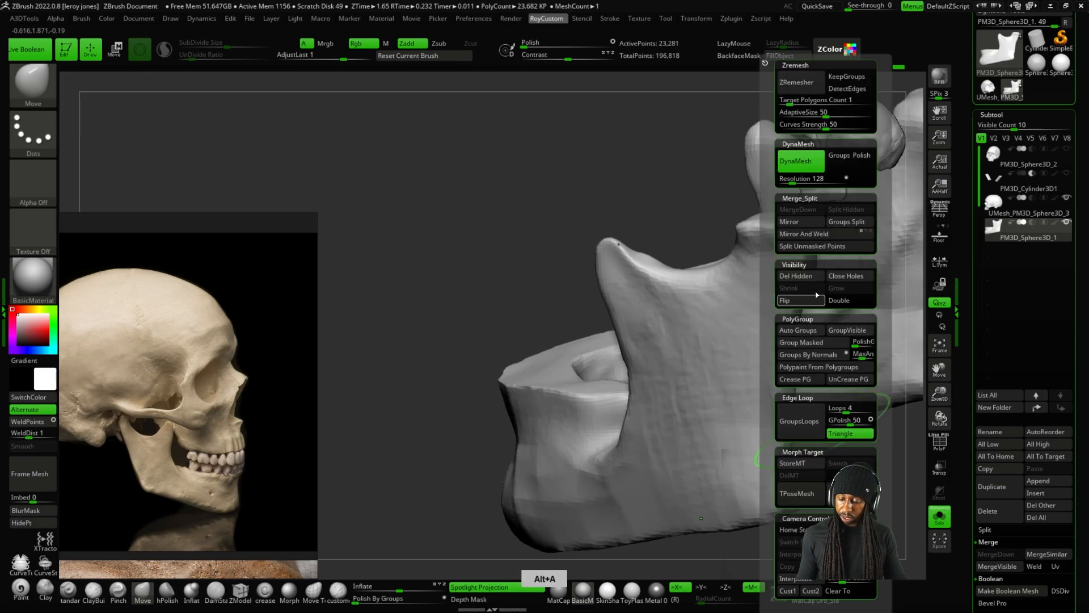
{"action": "left_click", "coordinate": [801, 161]}
{"action": "key", "text": "ctrl"}
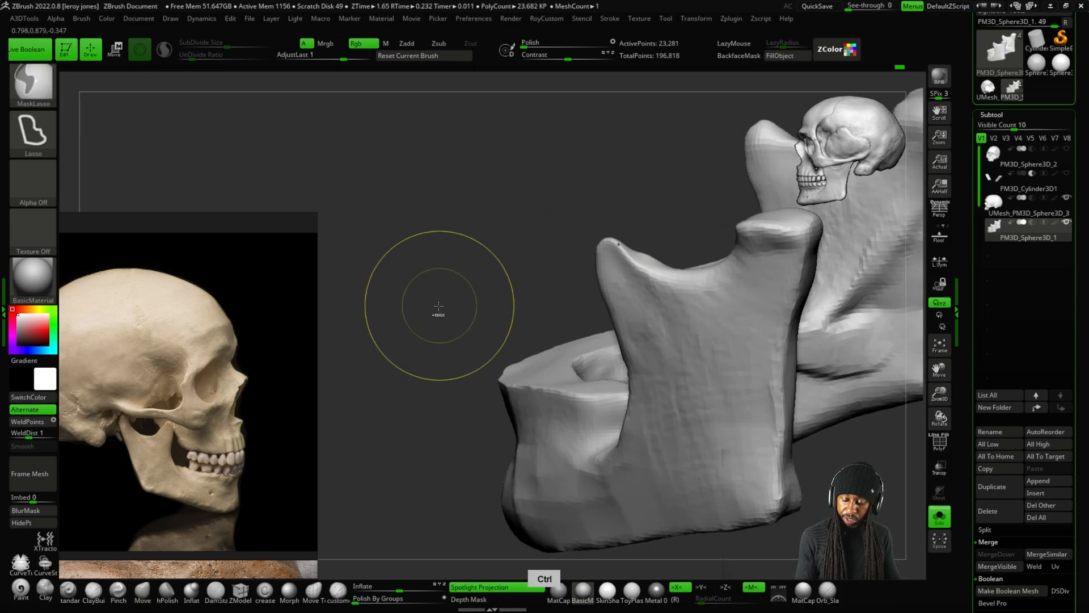
{"action": "left_click_drag", "start_coordinate": [430, 460], "coordinate": [482, 453], "text": "alt"}
Refine the notch, condyle neck and rear edge of the lower jaw's ramus in side view with Move.
{"action": "mouse_move", "coordinate": [755, 402]}
{"action": "left_mouse_down", "text": "shift"}
{"action": "mouse_move", "coordinate": [799, 370]}
{"action": "mouse_move", "coordinate": [681, 464]}
{"action": "left_mouse_up", "text": "shift"}
{"action": "key", "text": "plus"}
{"action": "key", "text": "plus"}
{"action": "key", "text": "plus"}
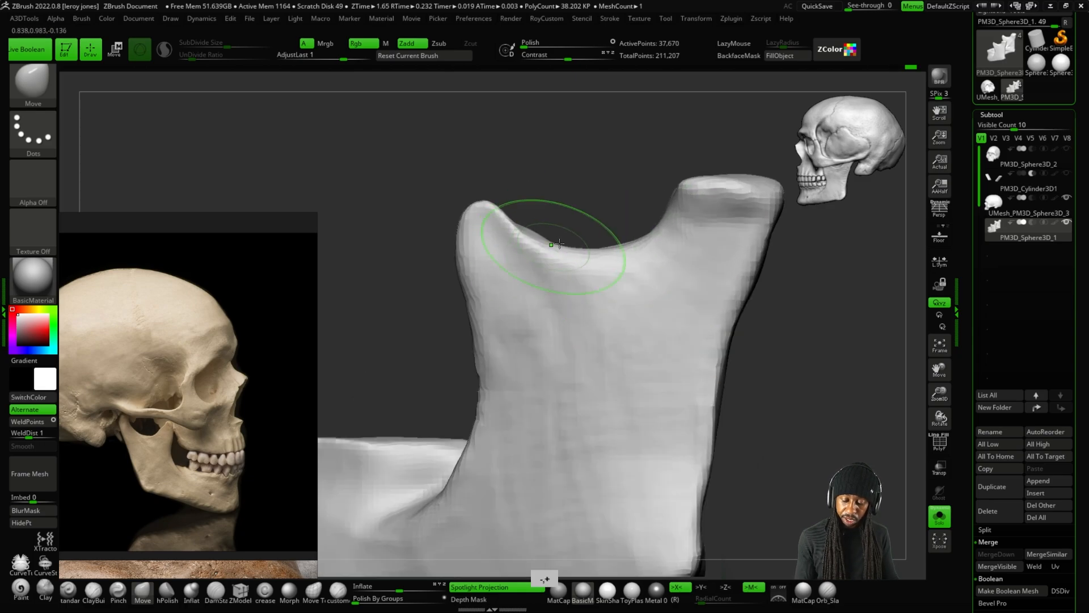
{"action": "key", "text": "minus"}
{"action": "key", "text": "minus"}
{"action": "left_click_drag", "start_coordinate": [610, 234], "coordinate": [635, 244]}
{"action": "left_click_drag", "start_coordinate": [705, 295], "coordinate": [672, 275], "text": "shift"}
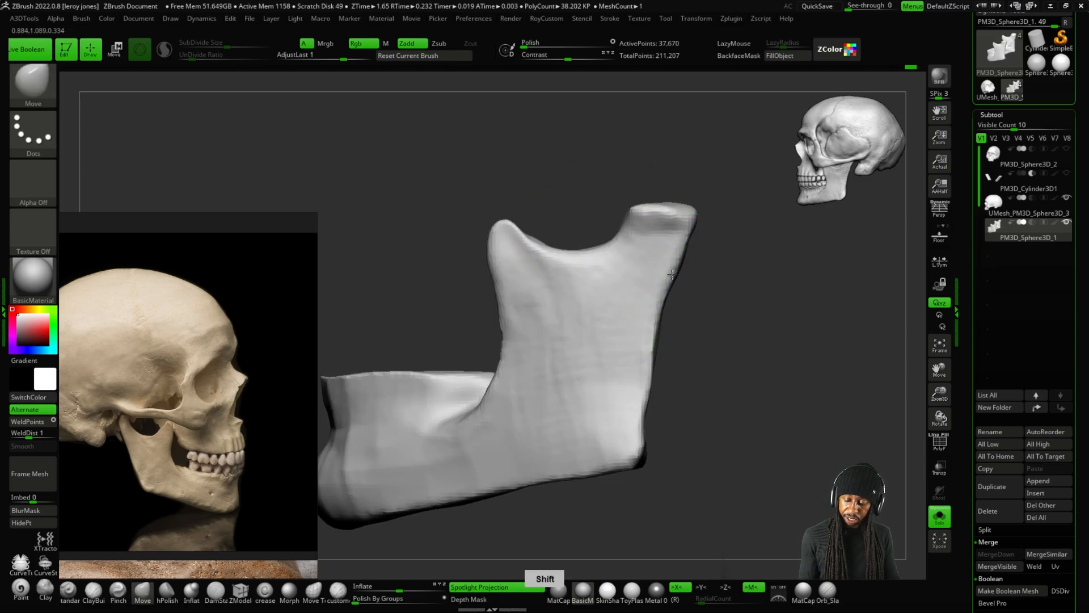
{"action": "key", "text": "plus"}
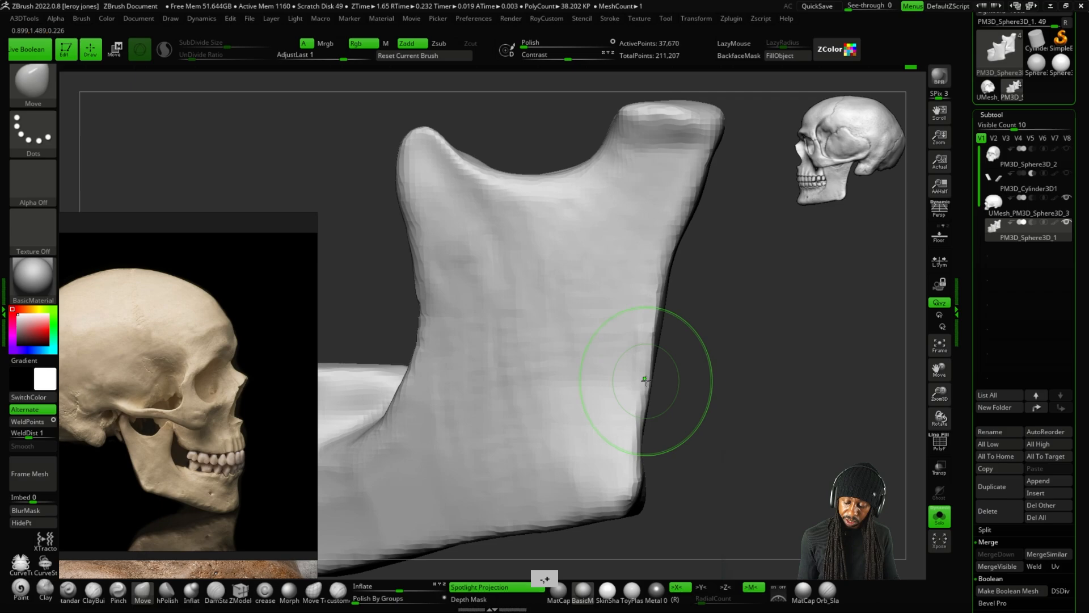
{"action": "key", "text": "minus"}
{"action": "key", "text": "minus"}
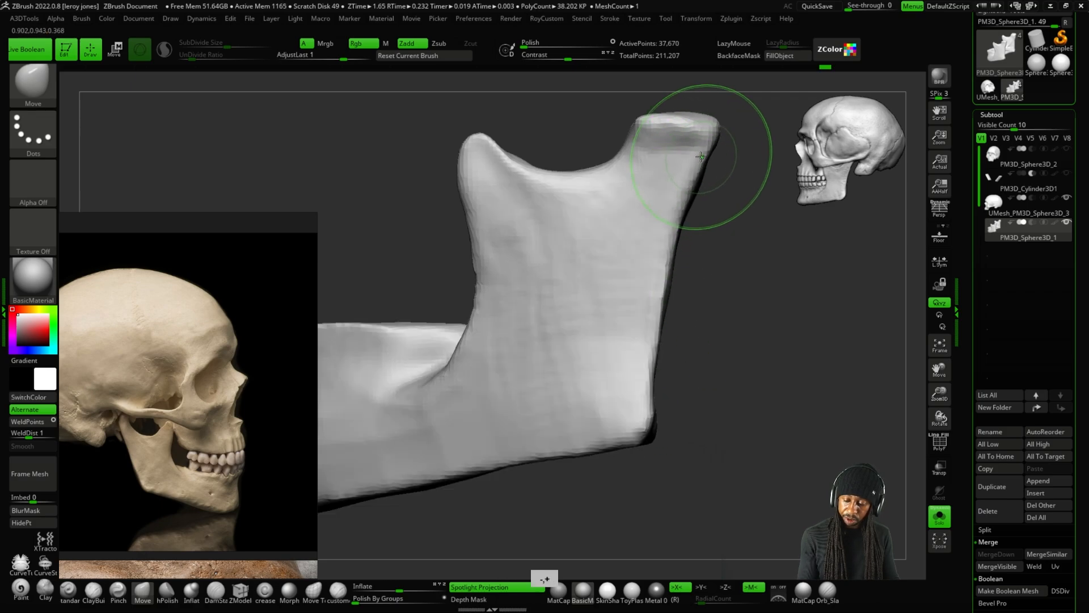
{"action": "left_click_drag", "start_coordinate": [763, 297], "coordinate": [720, 352], "text": "alt"}
Show the cranium again and pull the lower jaw's condyle up and back towards the joint below the cheekbone arch.
{"action": "left_click", "coordinate": [939, 516]}
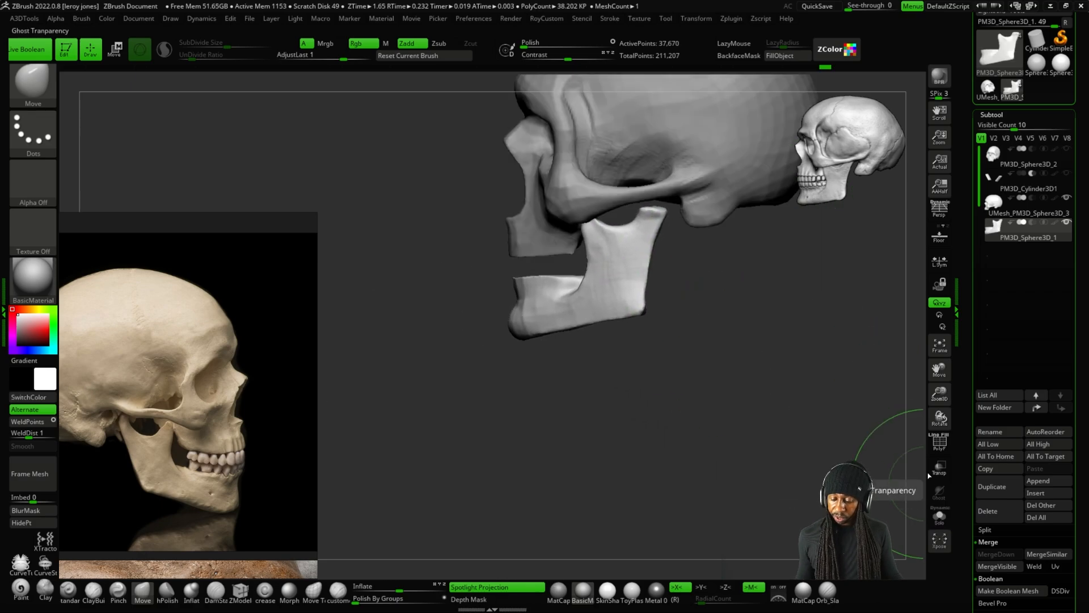
{"action": "left_click_drag", "start_coordinate": [776, 319], "coordinate": [705, 372], "text": "alt"}
{"action": "key", "text": "minus"}
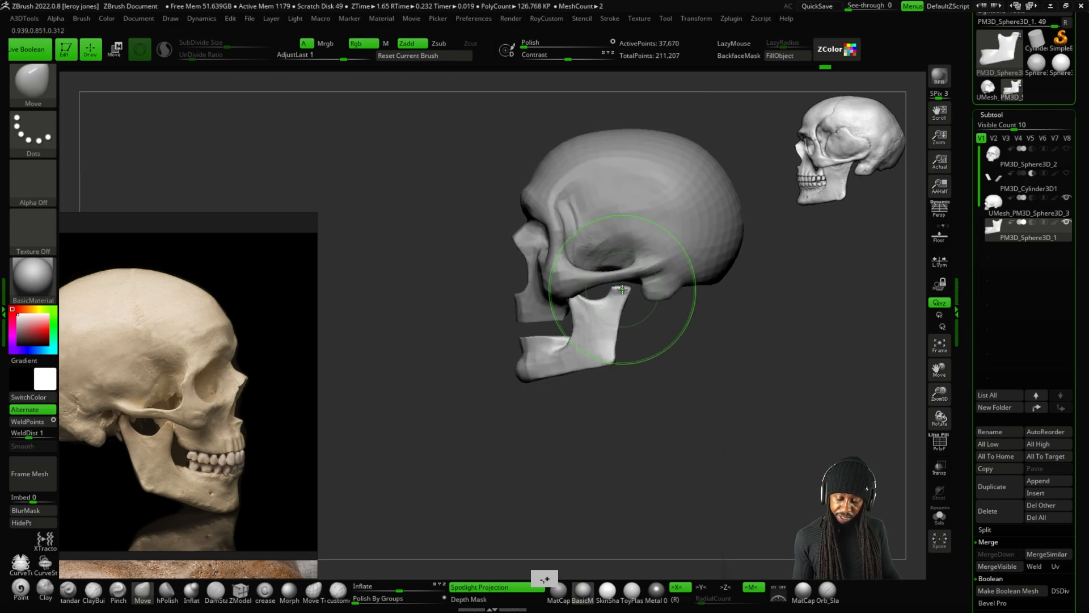
{"action": "key", "text": "minus"}
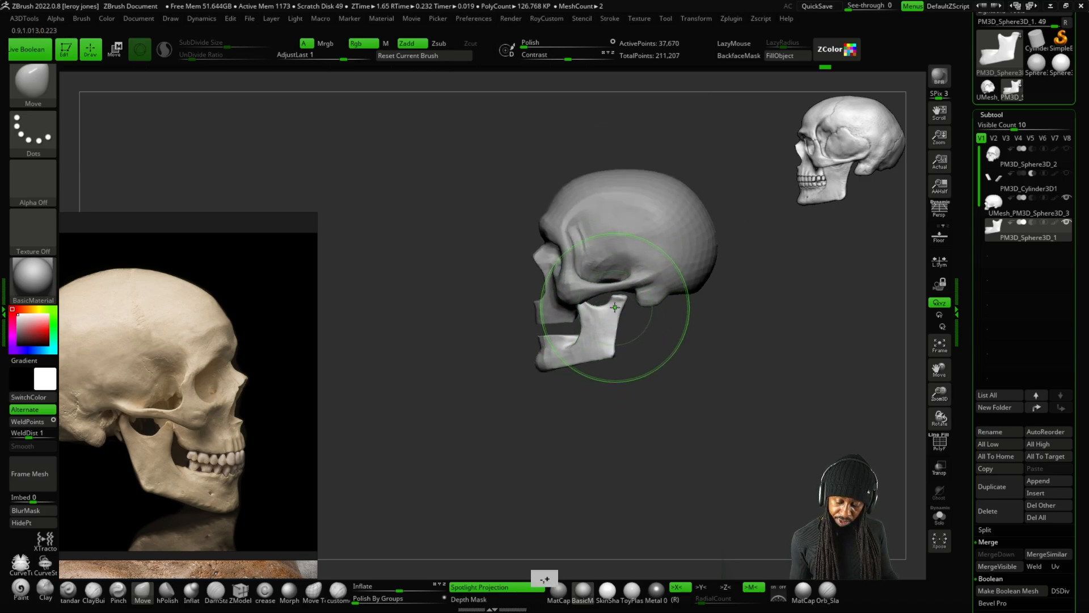
{"action": "left_click_drag", "start_coordinate": [615, 307], "coordinate": [626, 294]}
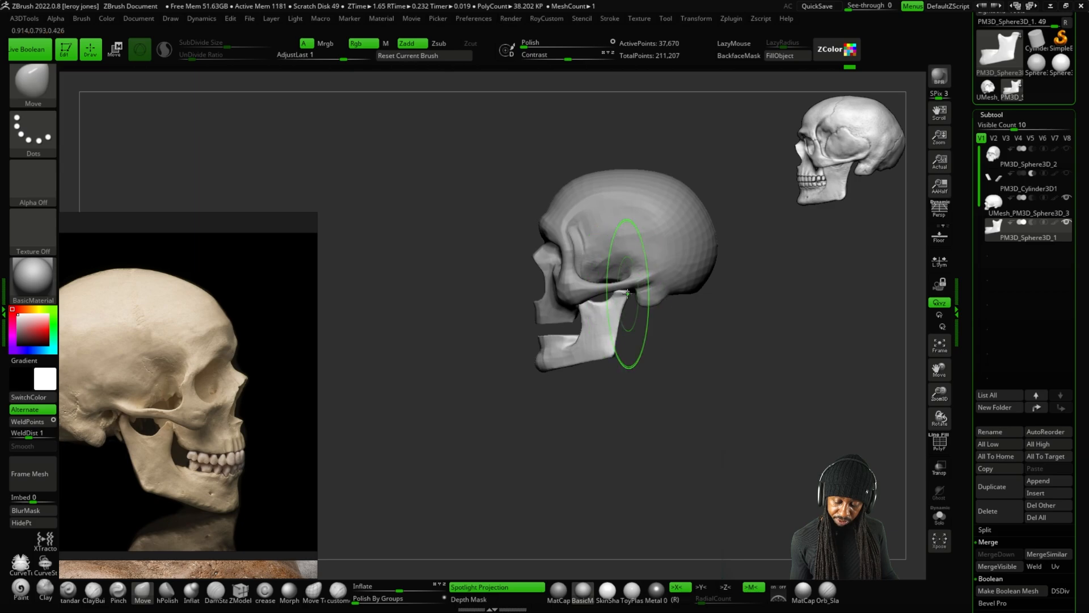
{"action": "scroll", "coordinate": [619, 296], "scroll_direction": "up", "scroll_amount": 2}
{"action": "scroll", "coordinate": [623, 295], "scroll_direction": "down", "scroll_amount": 2}
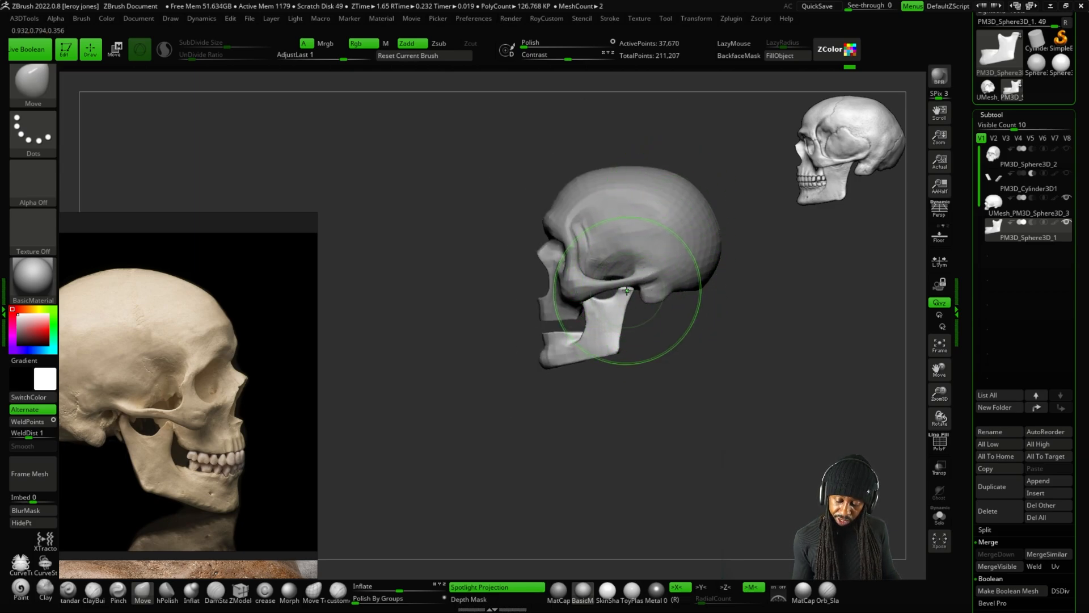
{"action": "scroll", "coordinate": [627, 292], "scroll_direction": "up", "scroll_amount": 3}
{"action": "scroll", "coordinate": [669, 255], "scroll_direction": "down", "scroll_amount": 2}
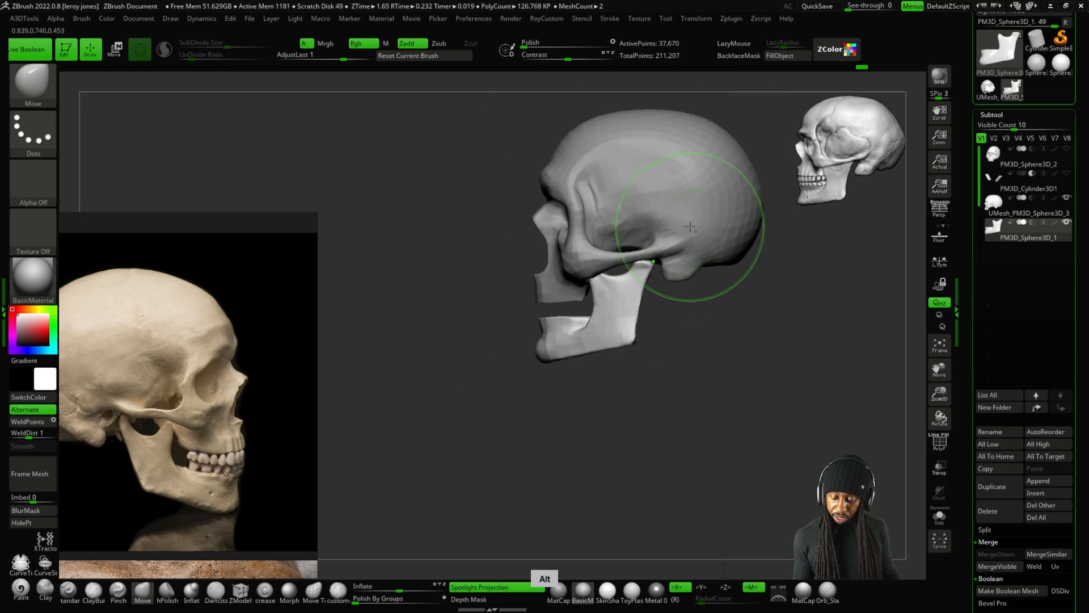
Select the cranium and refine the sides of the upper jaw below the cheekbones with Move in side and front views.
{"action": "left_click", "coordinate": [678, 250], "text": "alt"}
{"action": "scroll", "coordinate": [681, 246], "scroll_direction": "down", "scroll_amount": 1}
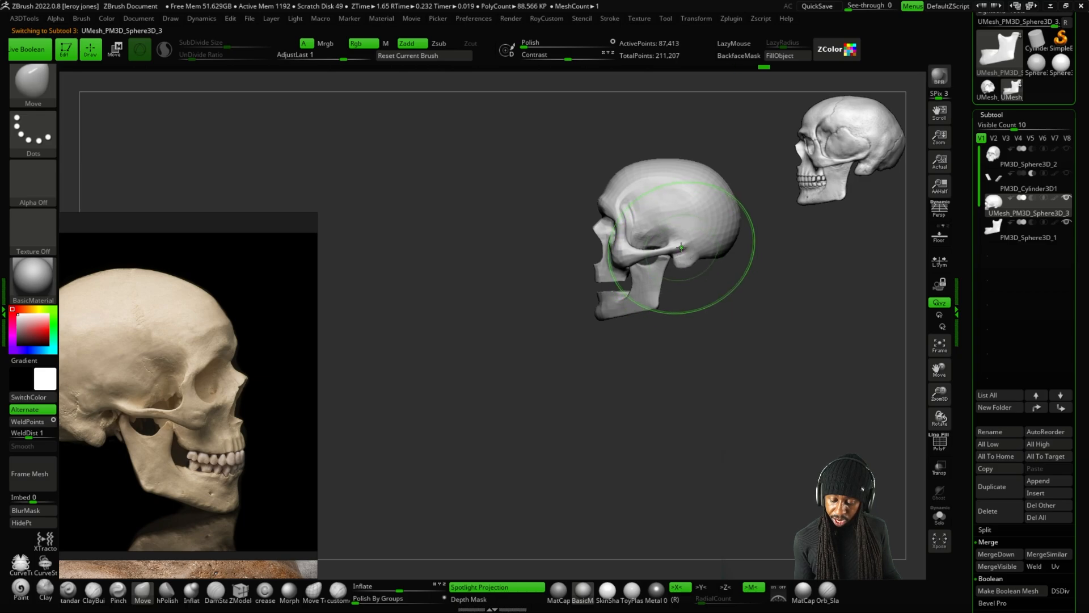
{"action": "scroll", "coordinate": [675, 267], "scroll_direction": "up", "scroll_amount": 3}
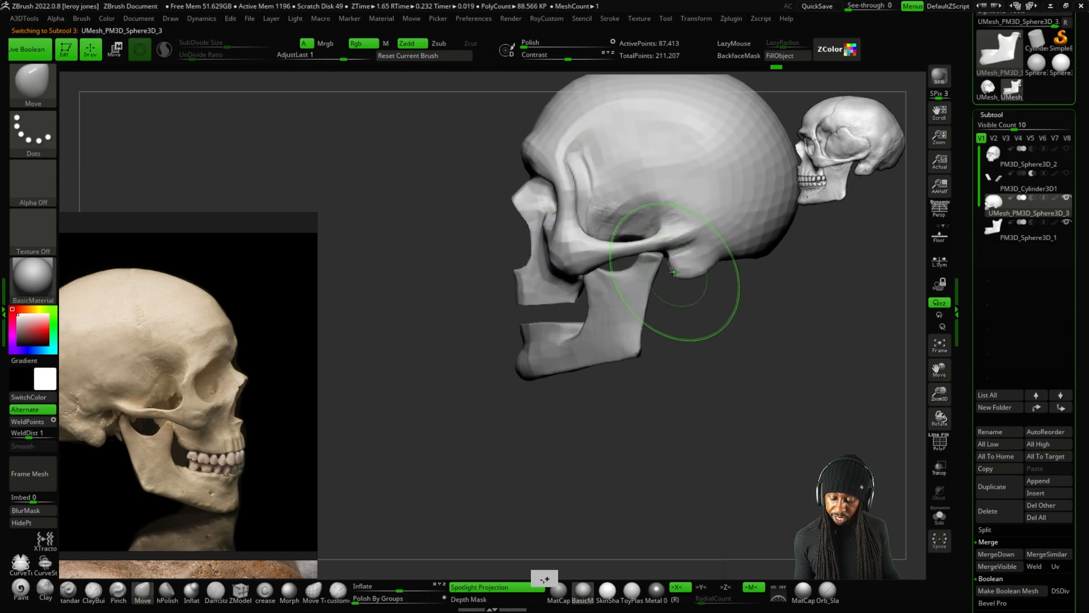
{"action": "scroll", "coordinate": [662, 211], "scroll_direction": "up", "scroll_amount": 1}
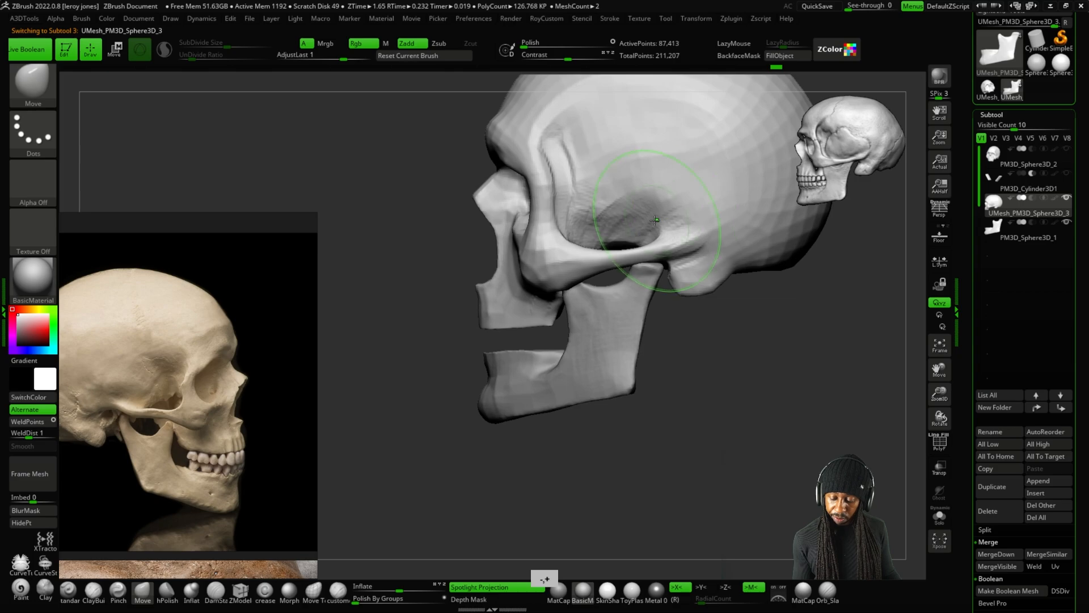
{"action": "scroll", "coordinate": [655, 221], "scroll_direction": "down", "scroll_amount": 3}
{"action": "left_click_drag", "start_coordinate": [669, 267], "coordinate": [682, 283]}
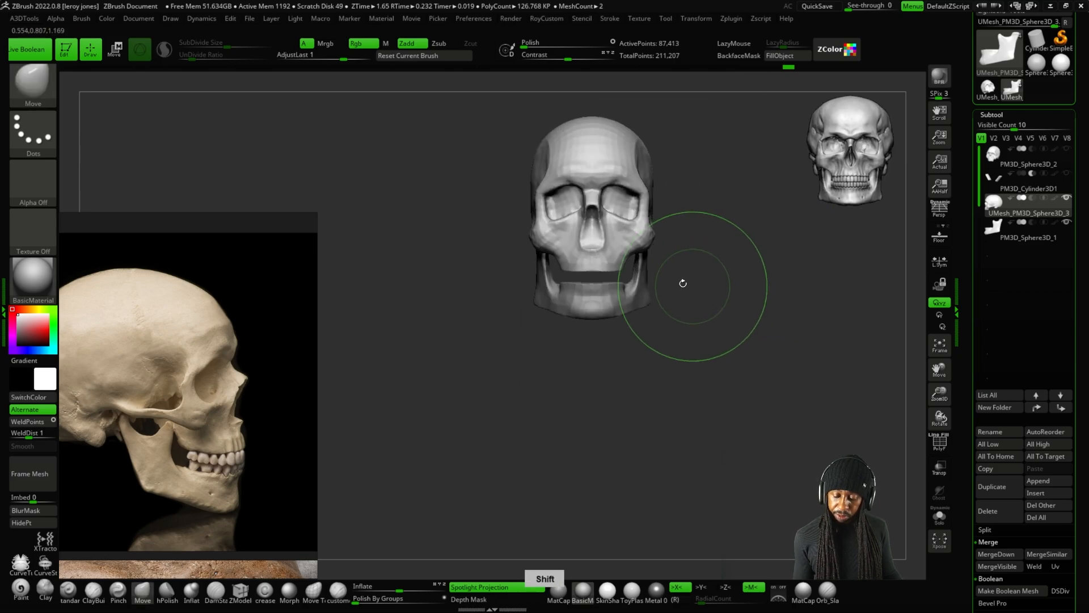
{"action": "scroll", "coordinate": [647, 249], "scroll_direction": "up", "scroll_amount": 3}
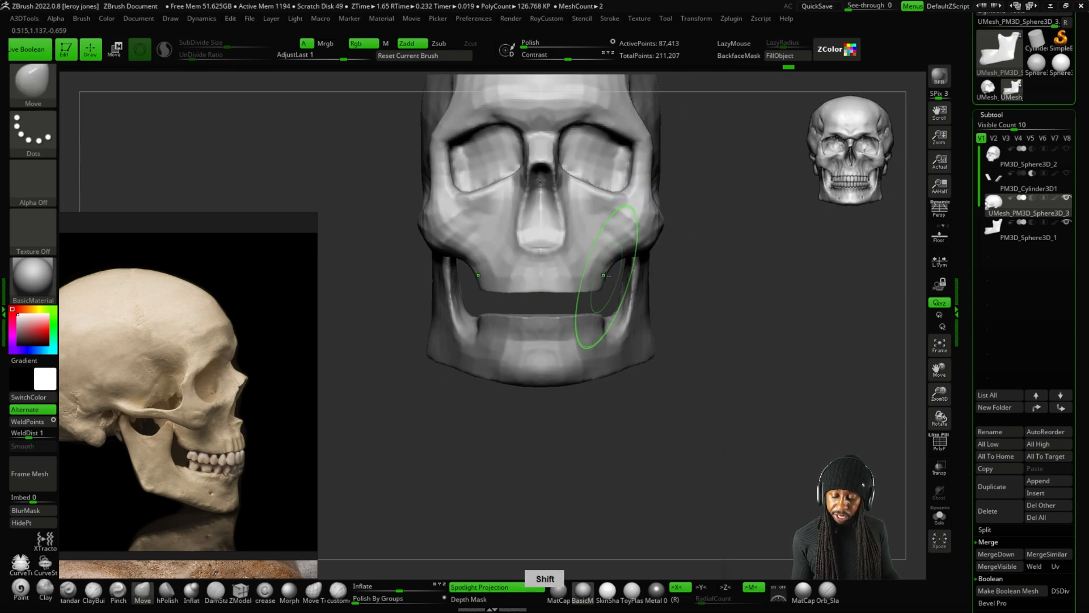
{"action": "scroll", "coordinate": [548, 287], "scroll_direction": "up", "scroll_amount": 1}
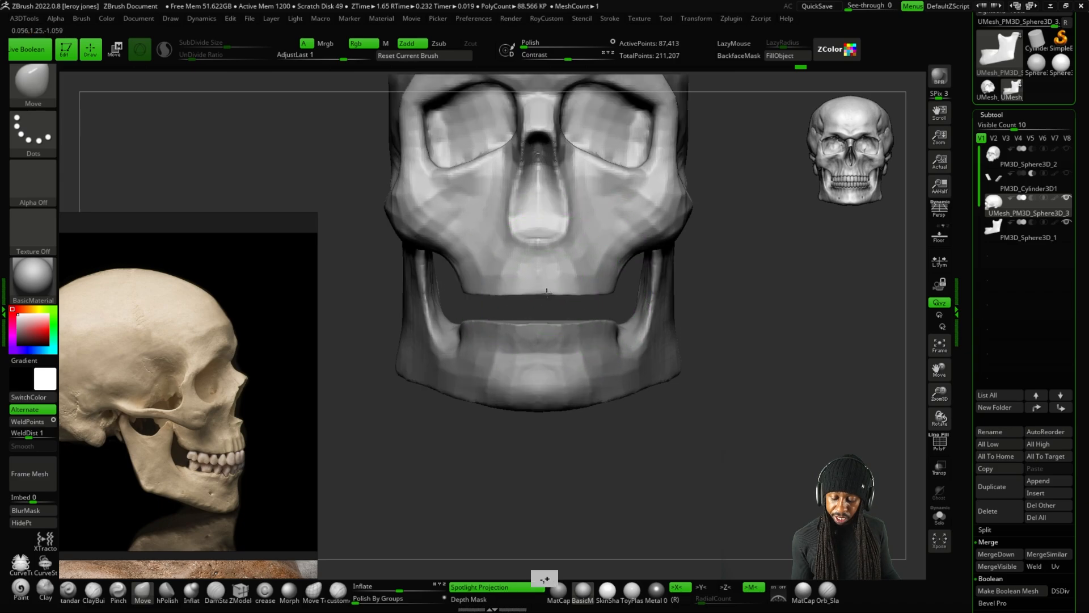
Reshape the cheekbone's front border, the neighbouring upper jaw and the eye socket's side rim with Move in side view.
{"action": "left_click_drag", "start_coordinate": [640, 253], "coordinate": [528, 258]}
{"action": "scroll", "coordinate": [697, 235], "scroll_direction": "up", "scroll_amount": 2}
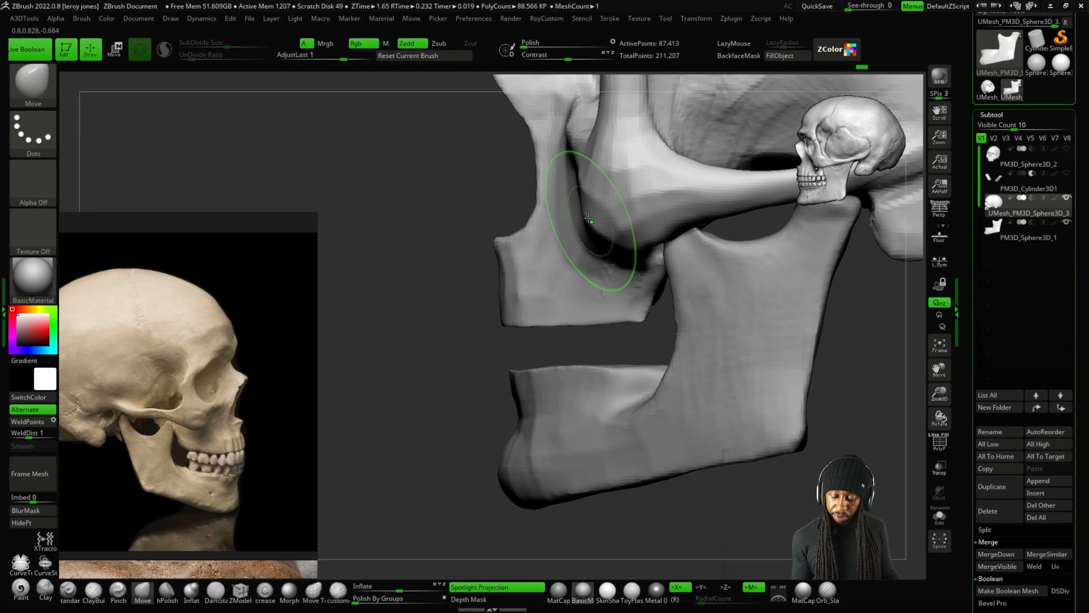
{"action": "scroll", "coordinate": [581, 213], "scroll_direction": "up", "scroll_amount": 1}
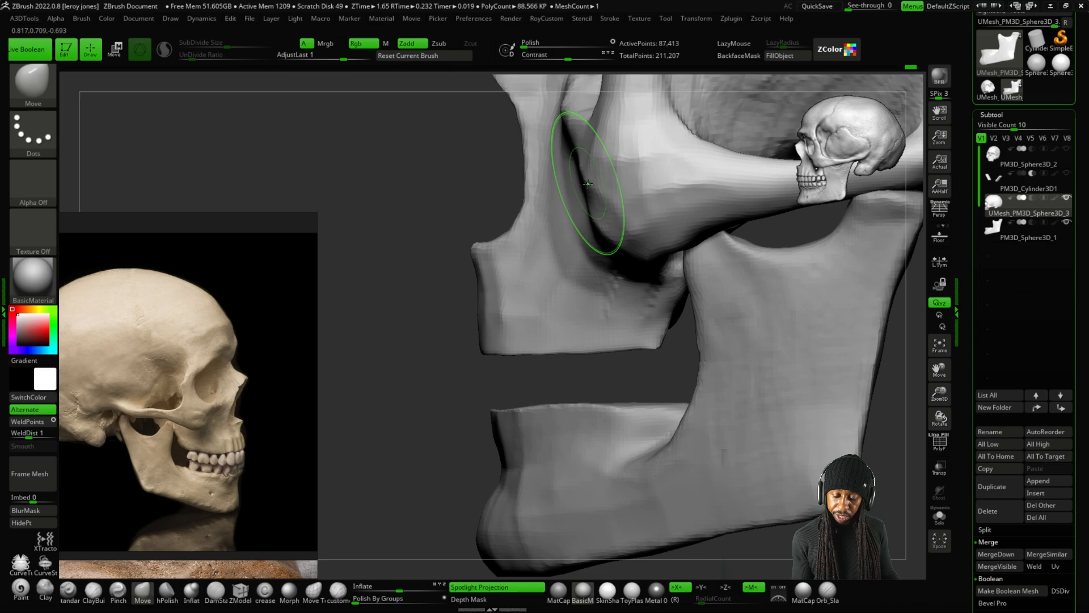
{"action": "scroll", "coordinate": [582, 177], "scroll_direction": "down", "scroll_amount": 2}
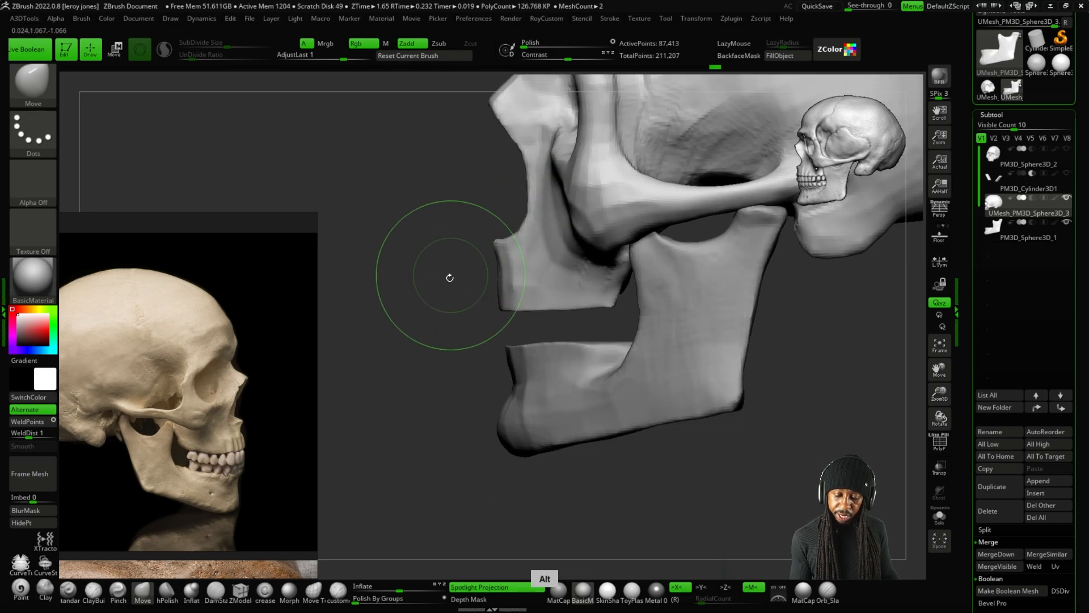
{"action": "left_click_drag", "start_coordinate": [449, 278], "coordinate": [450, 350], "text": "alt"}
{"action": "scroll", "coordinate": [548, 174], "scroll_direction": "up", "scroll_amount": 1}
{"action": "scroll", "coordinate": [550, 128], "scroll_direction": "up", "scroll_amount": 2}
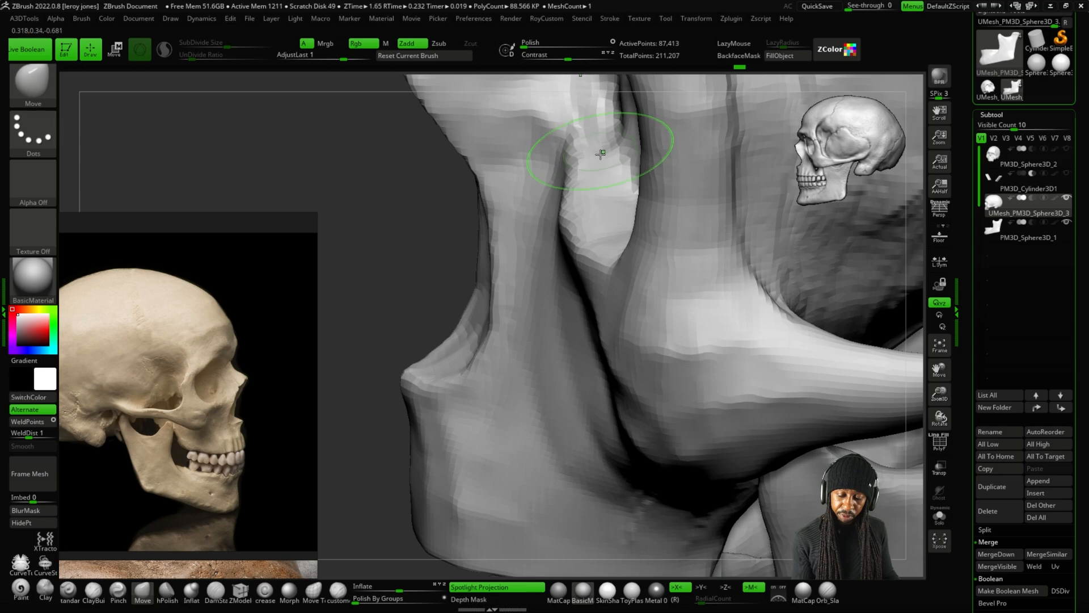
{"action": "scroll", "coordinate": [574, 164], "scroll_direction": "down", "scroll_amount": 3}
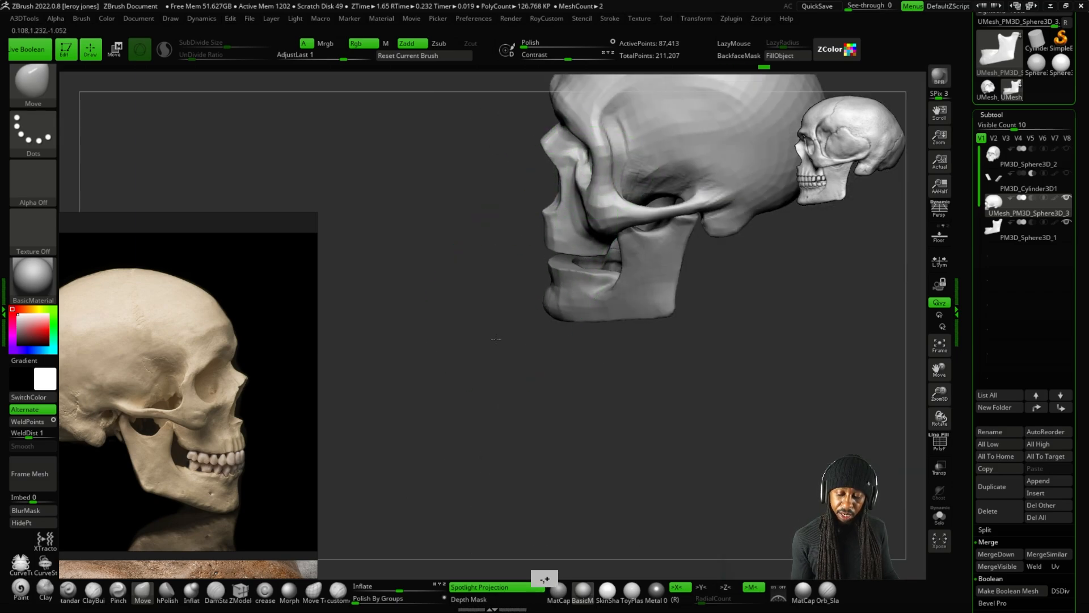
{"action": "left_click_drag", "start_coordinate": [574, 163], "coordinate": [598, 155]}
{"action": "scroll", "coordinate": [598, 155], "scroll_direction": "up", "scroll_amount": 4}
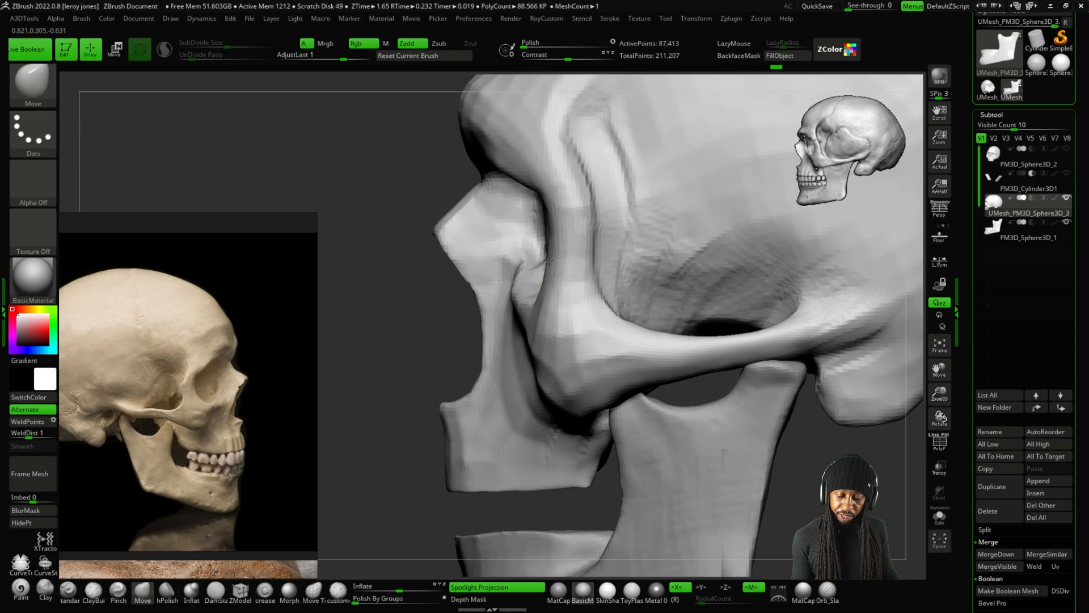
Reshape the outer and lower rims of the eye sockets and the outer brow corners with Move in front view.
{"action": "scroll", "coordinate": [548, 261], "scroll_direction": "down", "scroll_amount": 2}
{"action": "mouse_move", "coordinate": [548, 260]}
{"action": "right_mouse_down"}
{"action": "mouse_move", "coordinate": [564, 321]}
{"action": "mouse_move", "coordinate": [595, 314]}
{"action": "mouse_move", "coordinate": [539, 287]}
{"action": "mouse_move", "coordinate": [601, 223]}
{"action": "mouse_move", "coordinate": [607, 253]}
{"action": "mouse_move", "coordinate": [698, 202]}
{"action": "right_mouse_up"}
{"action": "right_click_drag", "start_coordinate": [625, 244], "coordinate": [641, 231], "text": "alt"}
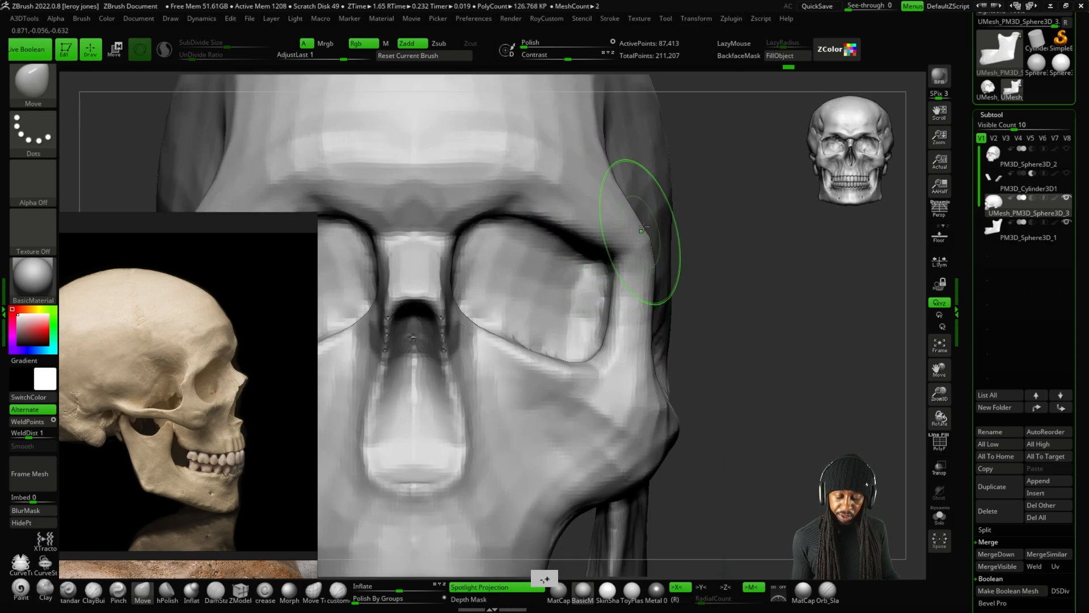
{"action": "right_click_drag", "start_coordinate": [734, 242], "coordinate": [741, 210], "text": "alt"}
{"action": "right_click_drag", "start_coordinate": [562, 194], "coordinate": [509, 185], "text": "alt"}
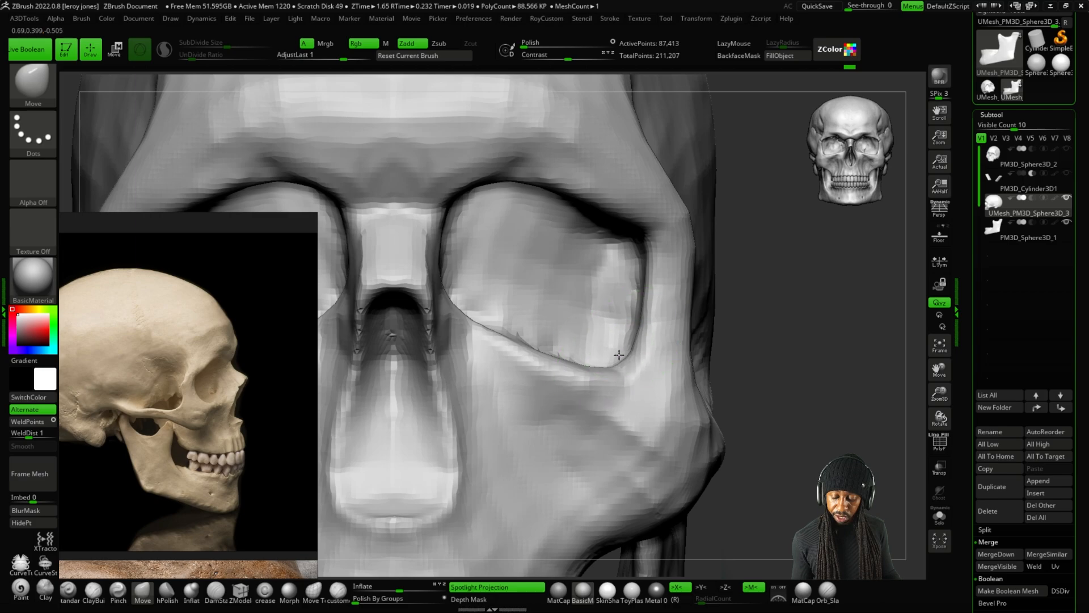
{"action": "left_click_drag", "start_coordinate": [619, 355], "coordinate": [617, 363]}
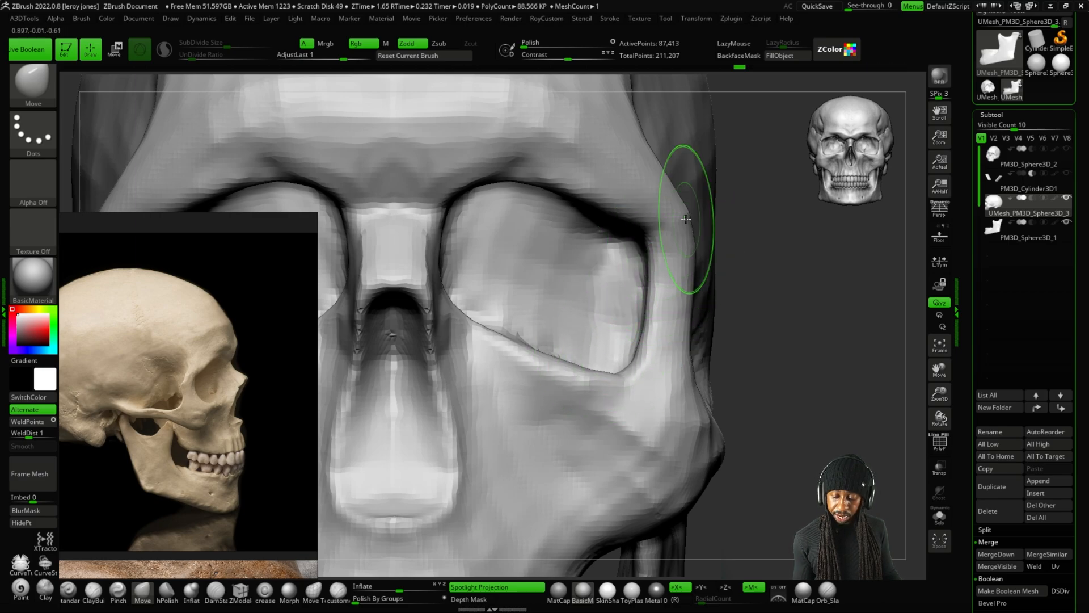
{"action": "key", "text": "f"}
{"action": "left_click_drag", "start_coordinate": [761, 260], "coordinate": [781, 371]}
{"action": "left_click_drag", "start_coordinate": [705, 341], "coordinate": [607, 369], "text": "alt"}
{"action": "left_click_drag", "start_coordinate": [743, 310], "coordinate": [783, 307], "text": "shift"}
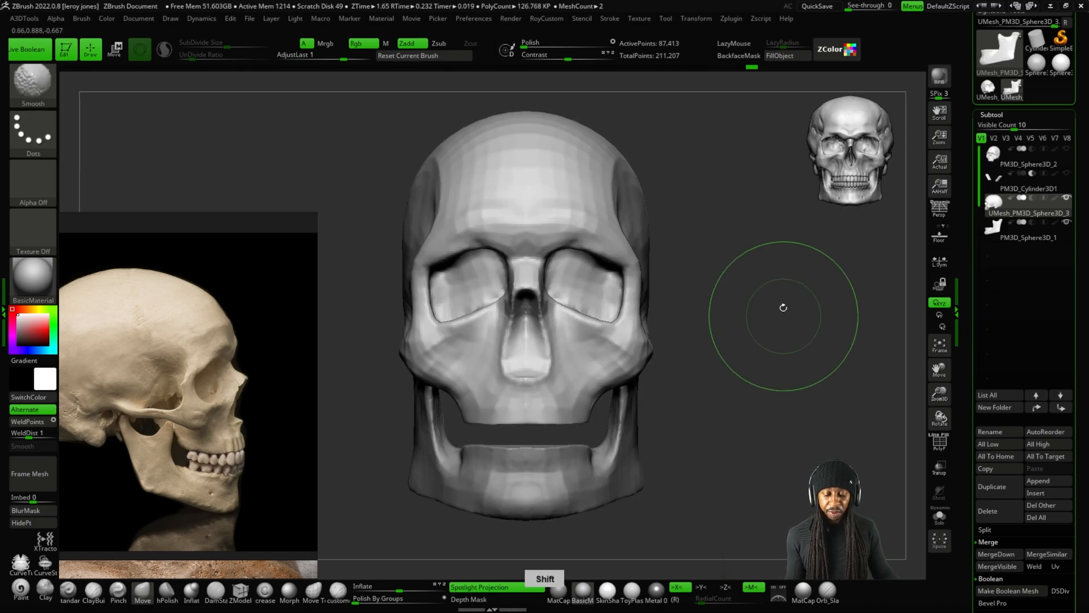
Build up the inner walls of the eye sockets beside the nasal bridge with ClayBuildup.
{"action": "left_click", "coordinate": [94, 595]}
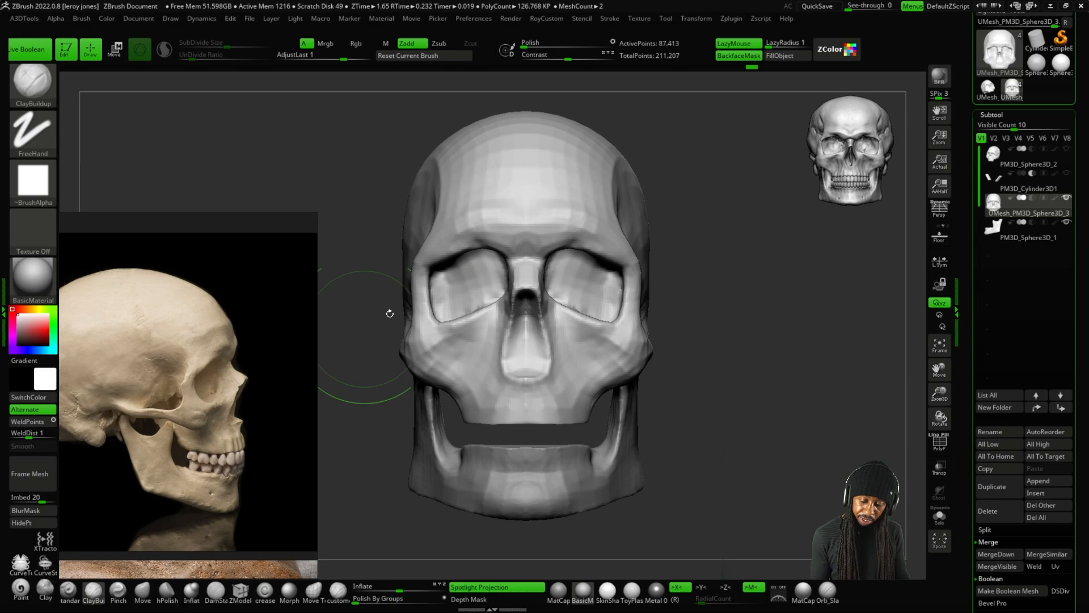
{"action": "left_click_drag", "start_coordinate": [704, 218], "coordinate": [642, 231], "text": "alt"}
{"action": "mouse_move", "coordinate": [726, 233]}
{"action": "left_mouse_down", "text": "alt"}
{"action": "mouse_move", "coordinate": [751, 246]}
{"action": "mouse_move", "coordinate": [720, 267]}
{"action": "left_mouse_up", "text": "alt"}
{"action": "right_click_drag", "start_coordinate": [574, 261], "coordinate": [530, 281], "text": "alt"}
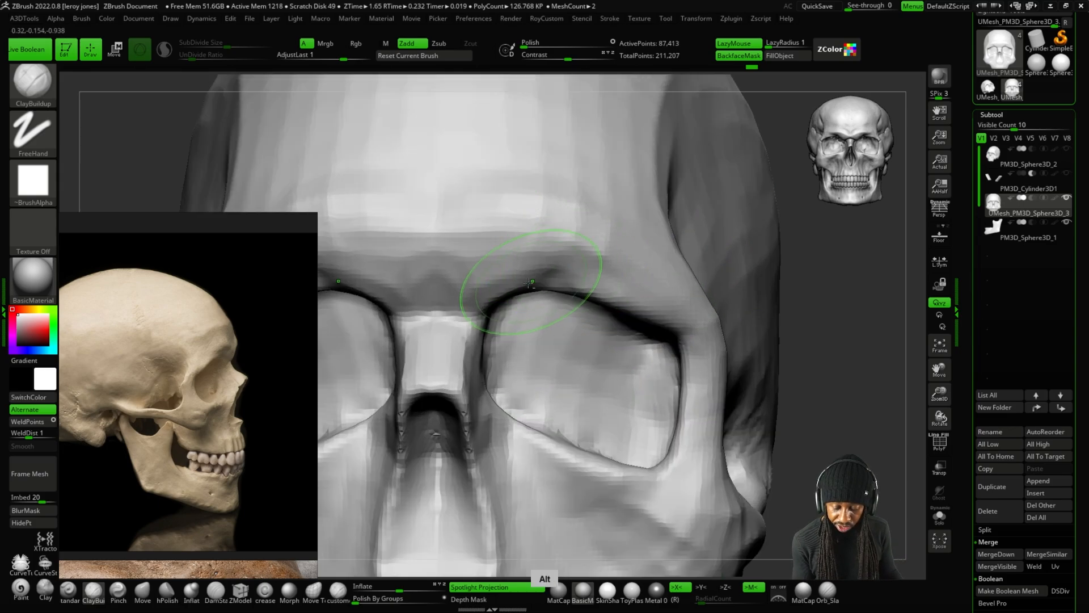
{"action": "right_click_drag", "start_coordinate": [868, 289], "coordinate": [809, 236]}
{"action": "right_click_drag", "start_coordinate": [503, 326], "coordinate": [544, 318], "text": "alt"}
{"action": "right_click_drag", "start_coordinate": [611, 129], "coordinate": [536, 304]}
{"action": "mouse_move", "coordinate": [528, 327]}
{"action": "left_mouse_down", "text": "alt"}
{"action": "mouse_move", "coordinate": [532, 363]}
{"action": "mouse_move", "coordinate": [525, 295]}
{"action": "mouse_move", "coordinate": [541, 238]}
{"action": "mouse_move", "coordinate": [522, 283]}
{"action": "mouse_move", "coordinate": [529, 367]}
{"action": "mouse_move", "coordinate": [563, 236]}
{"action": "left_mouse_up", "text": "alt"}
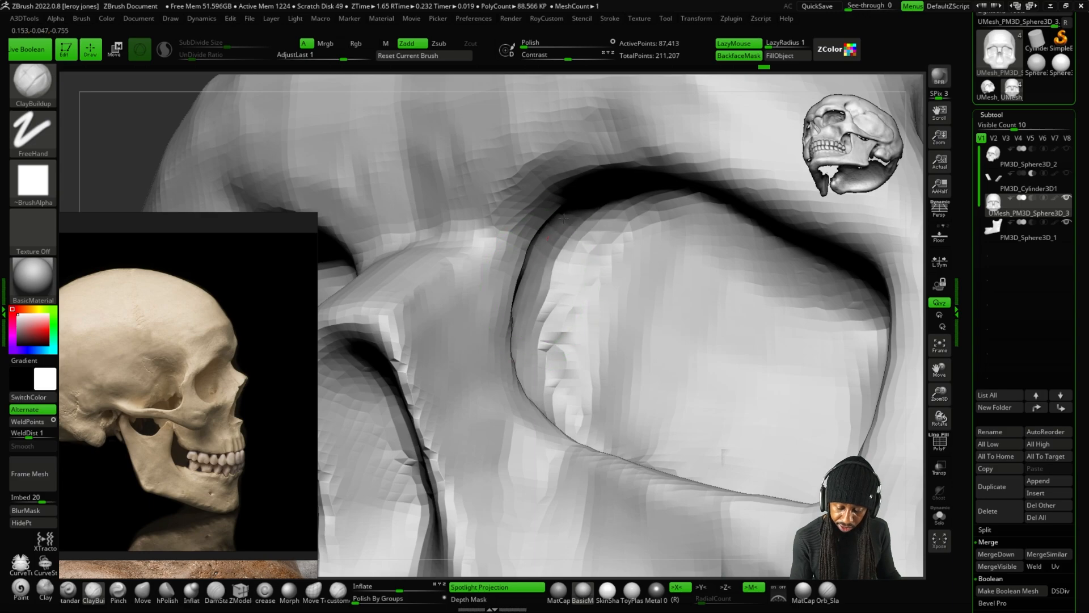
Smooth the sides of the nasal bridge and refine the inner eye socket edges against a frontal skull reference.
{"action": "key", "text": "minus"}
{"action": "key", "text": "minus"}
{"action": "key", "text": "minus"}
{"action": "mouse_move", "coordinate": [364, 341]}
{"action": "left_mouse_down"}
{"action": "mouse_move", "coordinate": [357, 331]}
{"action": "mouse_move", "coordinate": [379, 335]}
{"action": "left_mouse_up"}
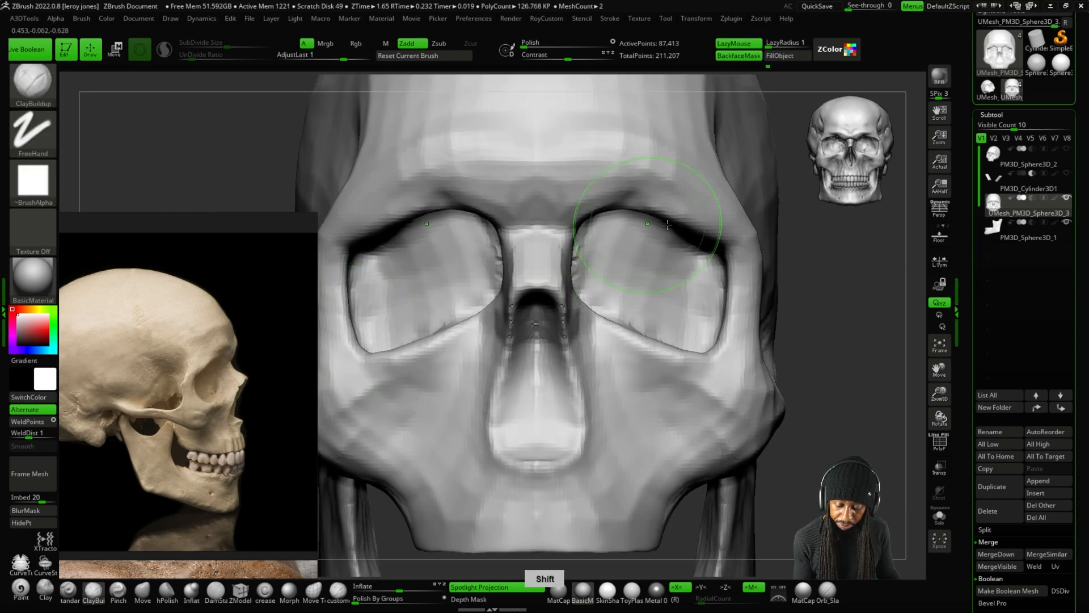
{"action": "key", "text": "plus"}
{"action": "key", "text": "plus"}
{"action": "key", "text": "shift"}
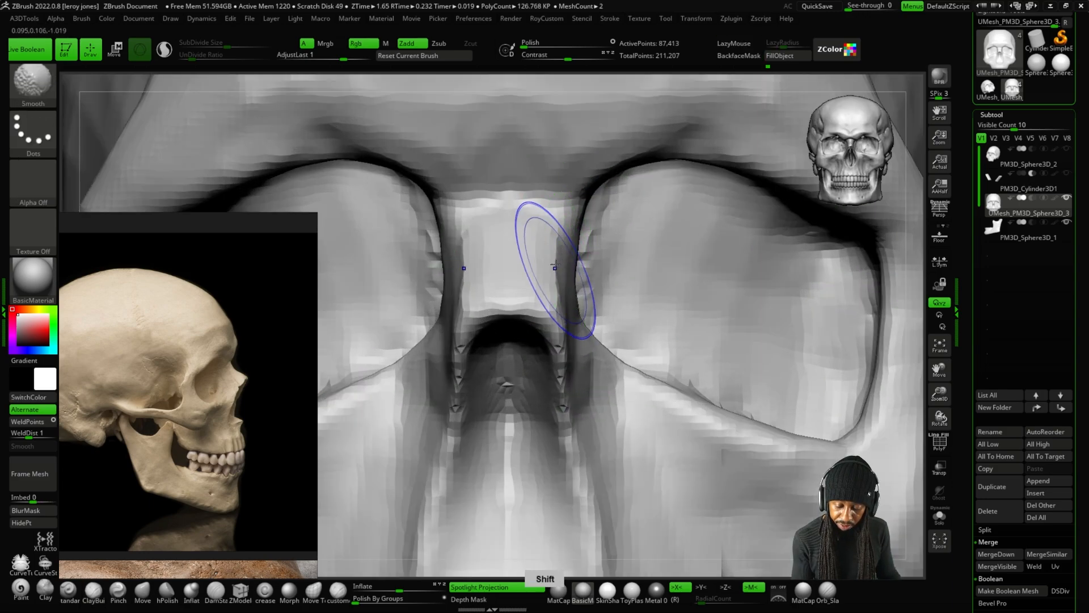
{"action": "key", "text": "alt"}
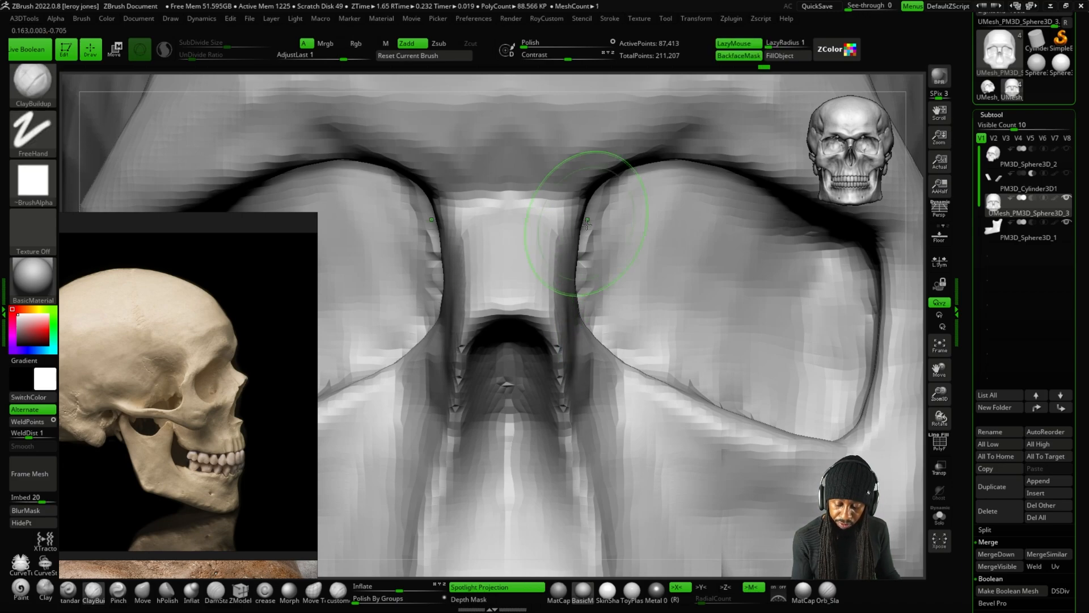
{"action": "key", "text": "minus"}
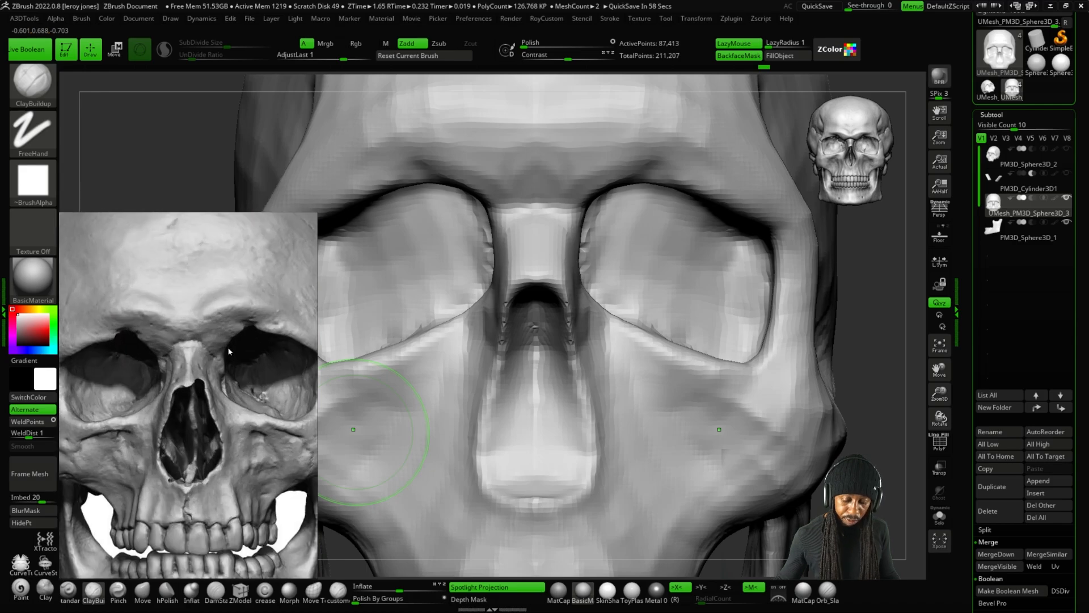
Build up the brow ridges above the eye sockets with ClayBuildup, undoing the last stroke.
{"action": "left_click_drag", "start_coordinate": [874, 267], "coordinate": [595, 203]}
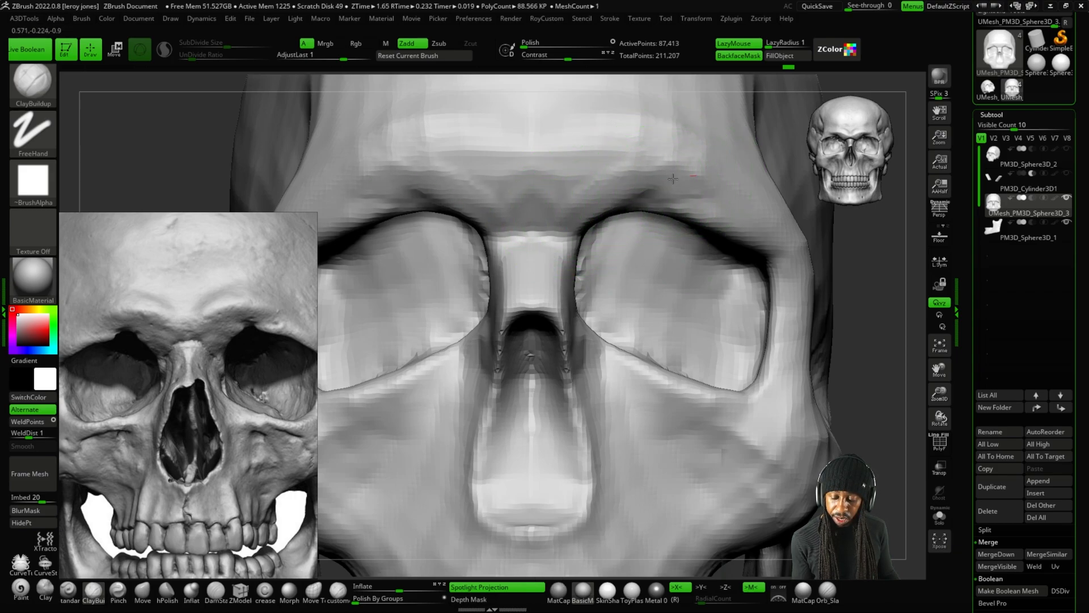
{"action": "mouse_move", "coordinate": [677, 138]}
{"action": "left_mouse_down"}
{"action": "mouse_move", "coordinate": [579, 141]}
{"action": "mouse_move", "coordinate": [623, 140]}
{"action": "left_mouse_up"}
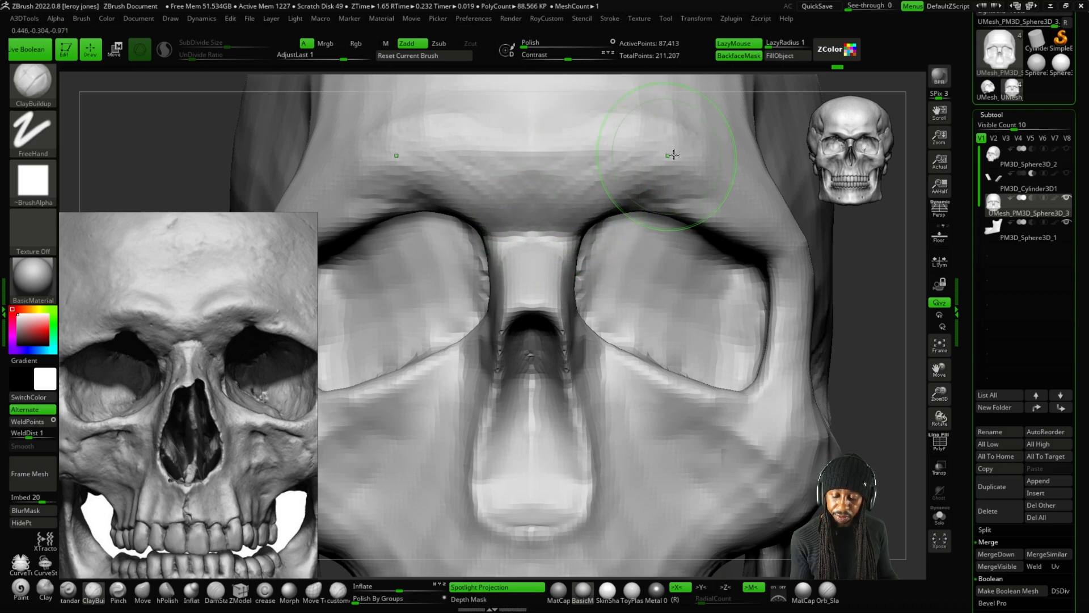
{"action": "left_click_drag", "start_coordinate": [675, 158], "coordinate": [578, 170]}
{"action": "left_click_drag", "start_coordinate": [859, 243], "coordinate": [837, 293], "text": "alt"}
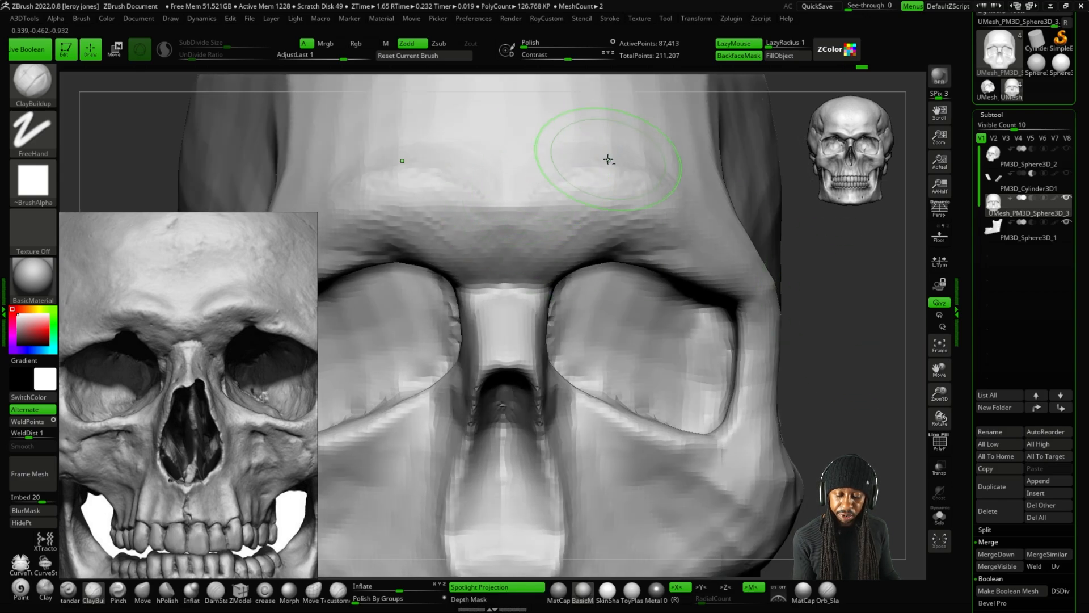
{"action": "left_click_drag", "start_coordinate": [643, 143], "coordinate": [652, 152]}
{"action": "mouse_move", "coordinate": [822, 238]}
{"action": "left_mouse_down", "text": "alt"}
{"action": "mouse_move", "coordinate": [503, 341]}
{"action": "mouse_move", "coordinate": [491, 423]}
{"action": "left_mouse_up", "text": "alt"}
{"action": "left_click_drag", "start_coordinate": [586, 226], "coordinate": [571, 228], "text": "alt"}
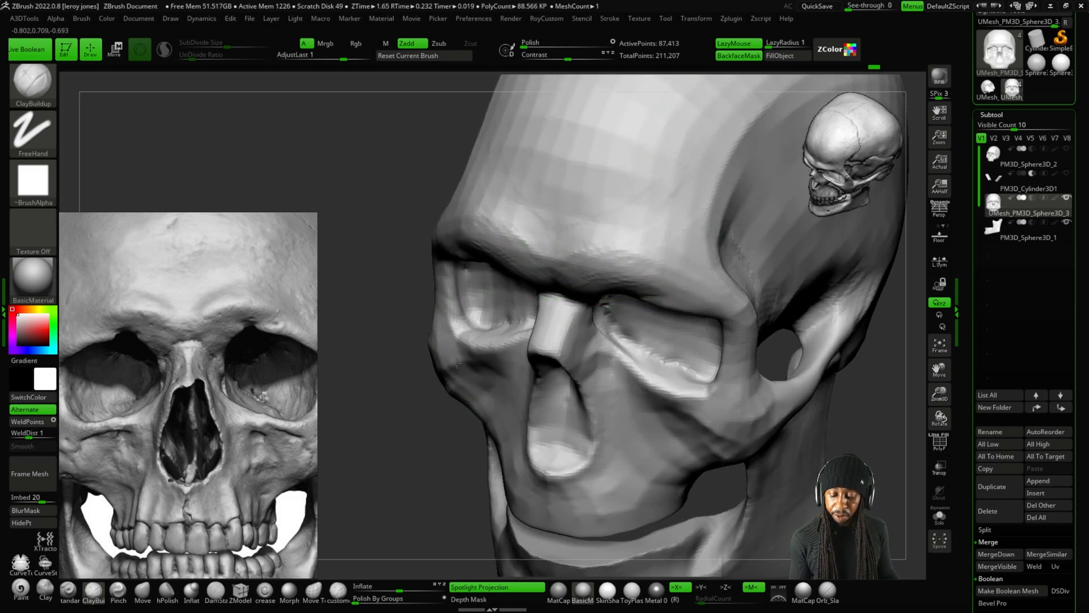
{"action": "key", "text": "ctrl+z"}
Adjust the transition from the brow to the nasal bridge with Move in side view.
{"action": "mouse_move", "coordinate": [843, 430]}
{"action": "left_mouse_down", "text": "alt"}
{"action": "mouse_move", "coordinate": [812, 379]}
{"action": "mouse_move", "coordinate": [752, 337]}
{"action": "mouse_move", "coordinate": [669, 184]}
{"action": "left_mouse_up", "text": "alt"}
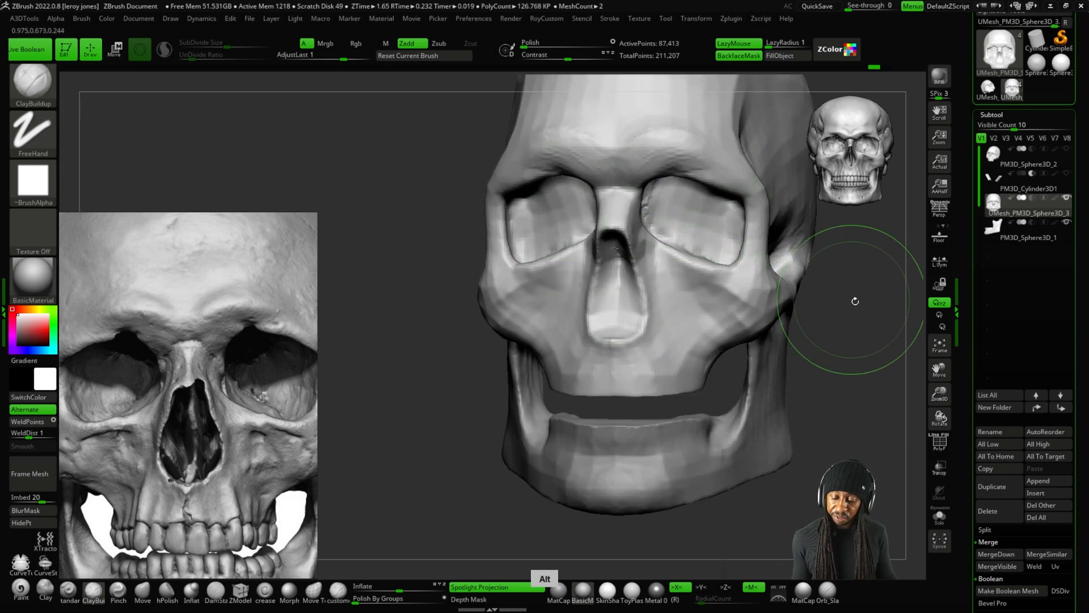
{"action": "mouse_move", "coordinate": [853, 301]}
{"action": "left_mouse_down", "text": "alt"}
{"action": "mouse_move", "coordinate": [824, 332]}
{"action": "mouse_move", "coordinate": [583, 223]}
{"action": "mouse_move", "coordinate": [607, 223]}
{"action": "mouse_move", "coordinate": [601, 262]}
{"action": "left_mouse_up", "text": "alt"}
{"action": "left_click_drag", "start_coordinate": [908, 272], "coordinate": [798, 272], "text": "shift"}
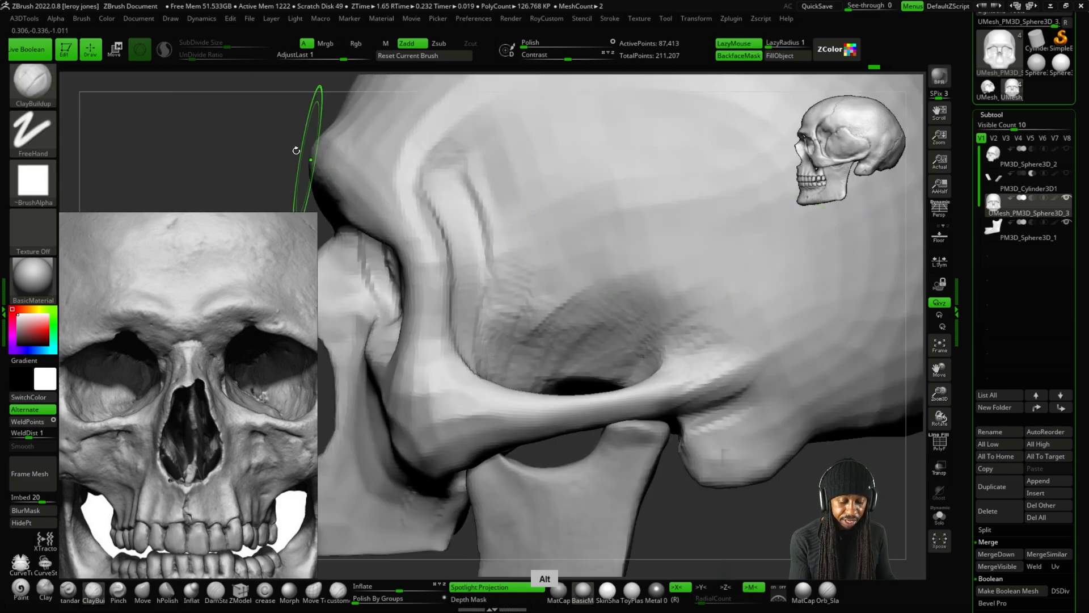
{"action": "left_click_drag", "start_coordinate": [296, 151], "coordinate": [431, 133], "text": "alt"}
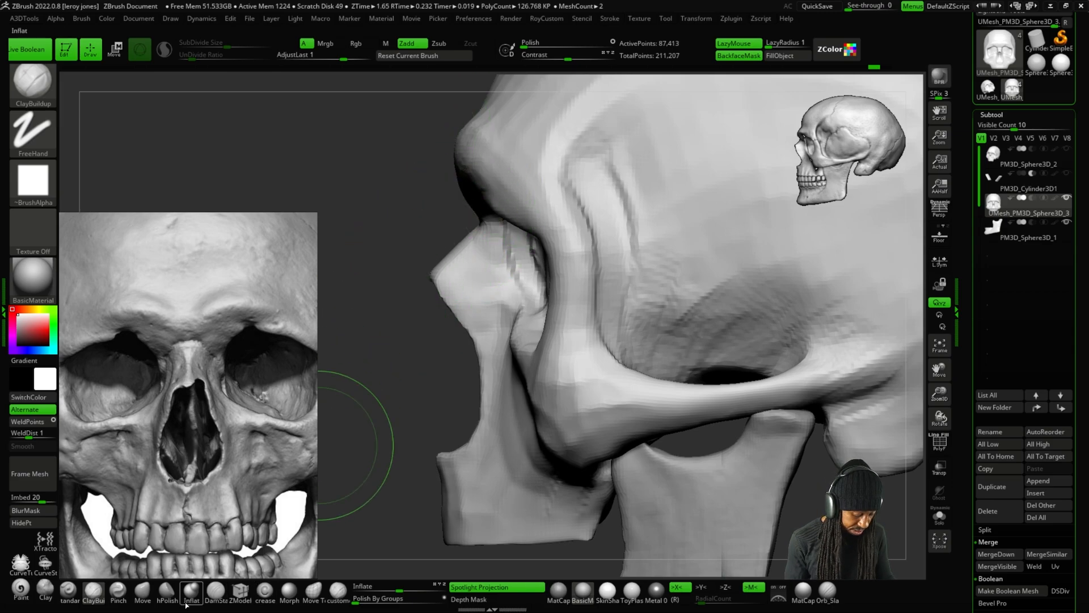
{"action": "left_click", "coordinate": [148, 597]}
{"action": "key", "text": "plus"}
{"action": "key", "text": "plus"}
{"action": "key", "text": "plus"}
{"action": "key", "text": "plus"}
{"action": "key", "text": "plus"}
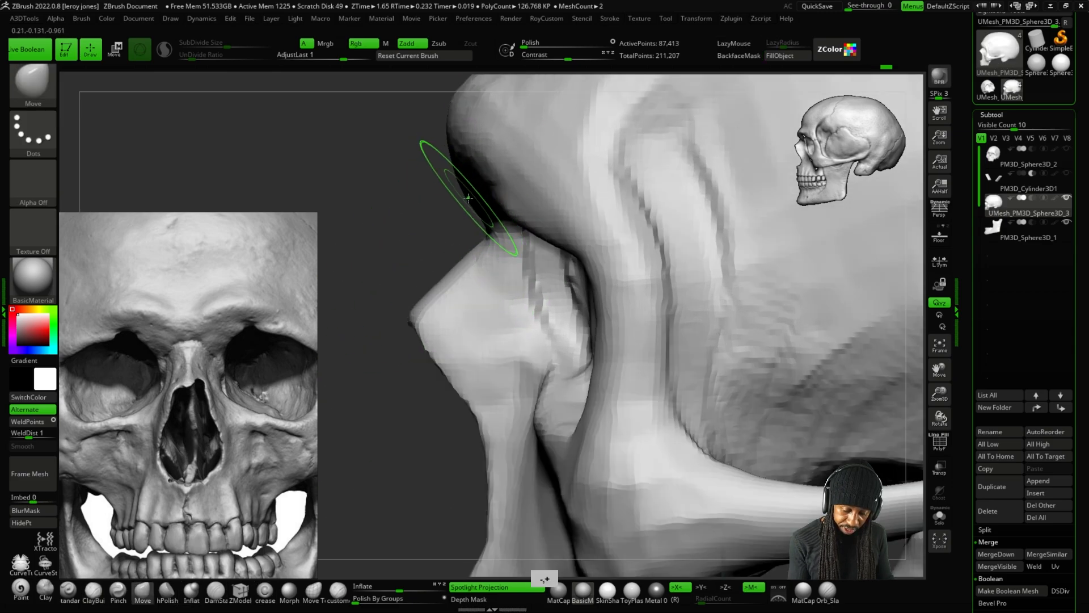
{"action": "left_click_drag", "start_coordinate": [483, 209], "coordinate": [467, 219]}
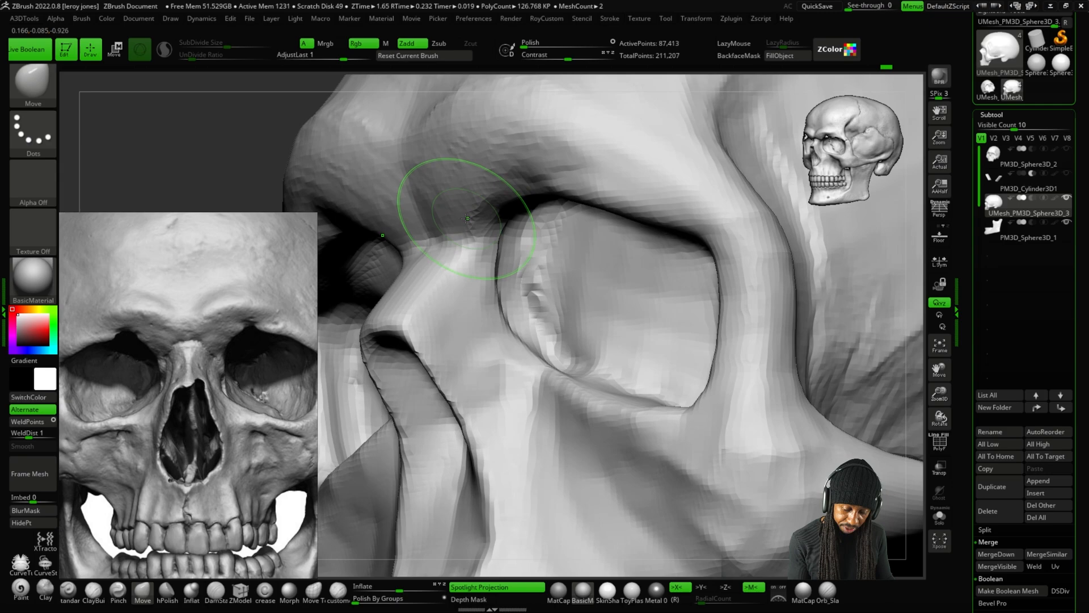
Refine the sides of the cranium with Move, working from the front, above and behind.
{"action": "key", "text": "minus"}
{"action": "key", "text": "minus"}
{"action": "key", "text": "minus"}
{"action": "left_click_drag", "start_coordinate": [359, 338], "coordinate": [436, 329], "text": "shift"}
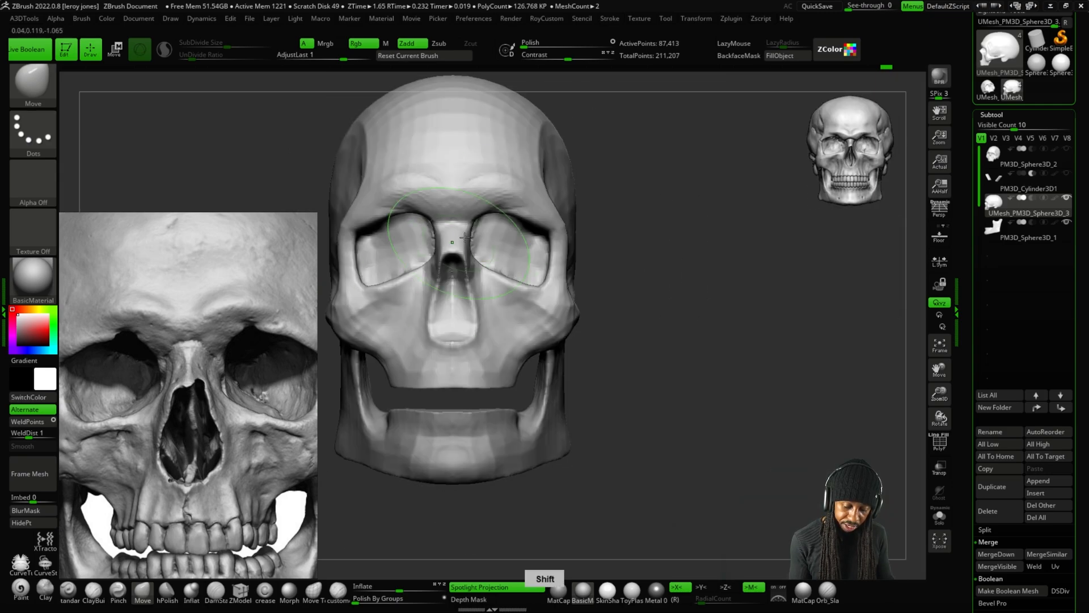
{"action": "key", "text": "plus"}
{"action": "left_click_drag", "start_coordinate": [566, 166], "coordinate": [602, 190]}
{"action": "left_click_drag", "start_coordinate": [573, 276], "coordinate": [527, 234]}
{"action": "left_click_drag", "start_coordinate": [656, 254], "coordinate": [693, 264], "text": "alt"}
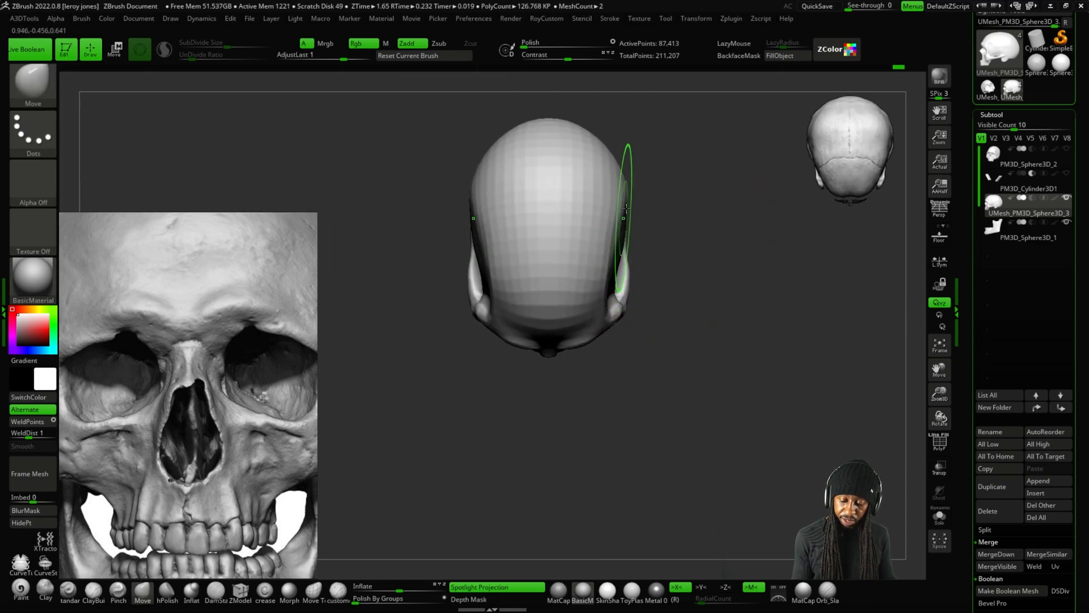
{"action": "mouse_move", "coordinate": [622, 149]}
{"action": "left_mouse_down"}
{"action": "mouse_move", "coordinate": [631, 148]}
{"action": "mouse_move", "coordinate": [621, 148]}
{"action": "left_mouse_up"}
{"action": "mouse_move", "coordinate": [636, 141]}
{"action": "left_mouse_down"}
{"action": "mouse_move", "coordinate": [634, 103]}
{"action": "mouse_move", "coordinate": [621, 155]}
{"action": "mouse_move", "coordinate": [654, 114]}
{"action": "left_mouse_up"}
{"action": "left_click_drag", "start_coordinate": [691, 217], "coordinate": [603, 225], "text": "shift"}
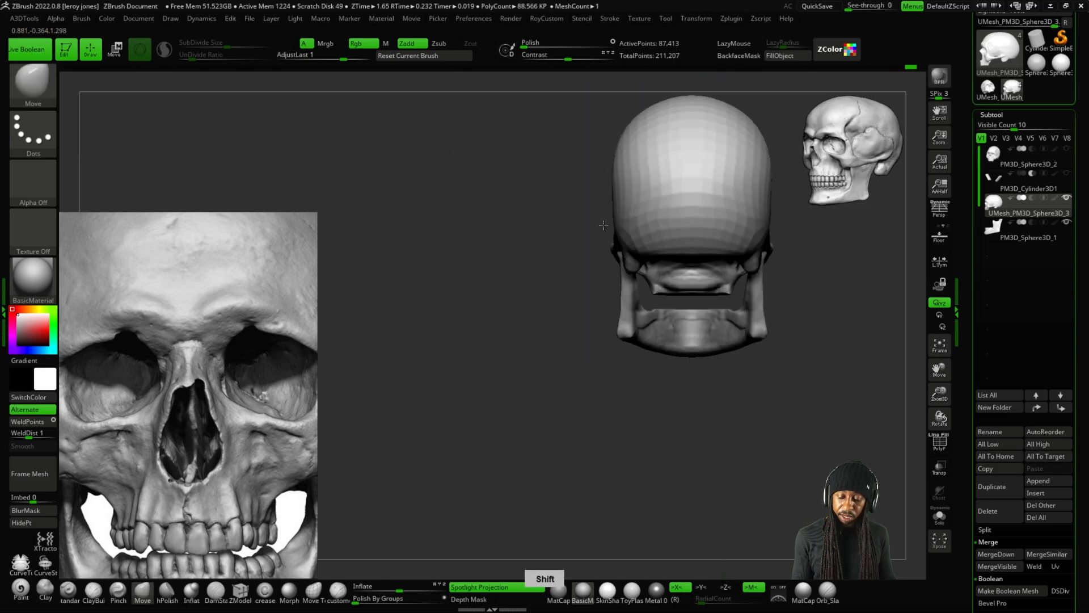
Adjust the side contour of the cranium with Move from behind and check it from the front.
{"action": "left_click_drag", "start_coordinate": [786, 213], "coordinate": [665, 263], "text": "alt"}
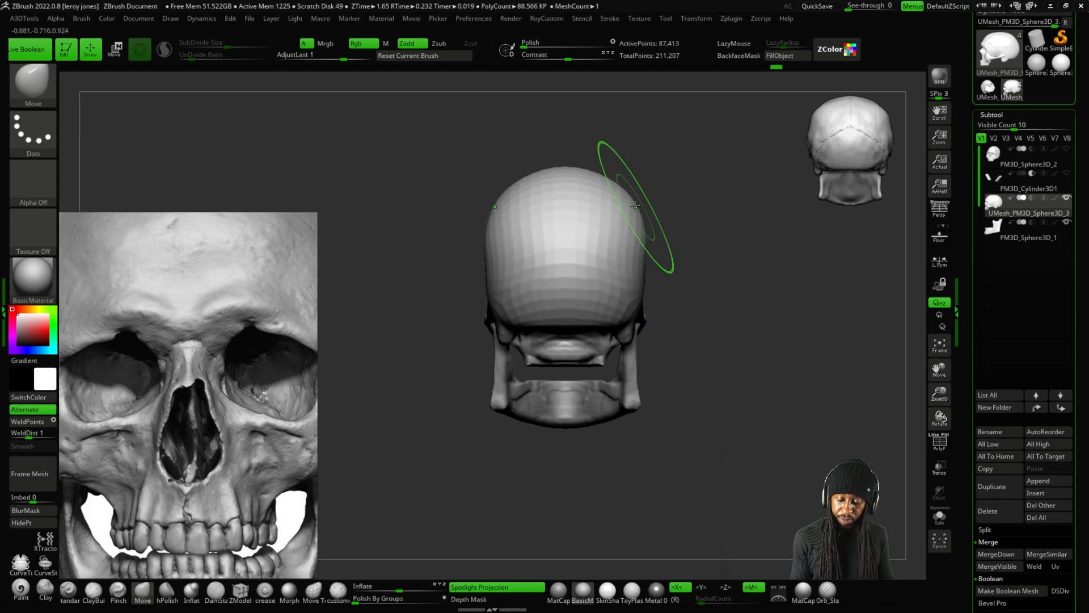
{"action": "mouse_move", "coordinate": [636, 206]}
{"action": "right_mouse_down"}
{"action": "mouse_move", "coordinate": [649, 194]}
{"action": "mouse_move", "coordinate": [640, 237]}
{"action": "mouse_move", "coordinate": [623, 196]}
{"action": "mouse_move", "coordinate": [683, 238]}
{"action": "mouse_move", "coordinate": [783, 236]}
{"action": "right_mouse_up"}
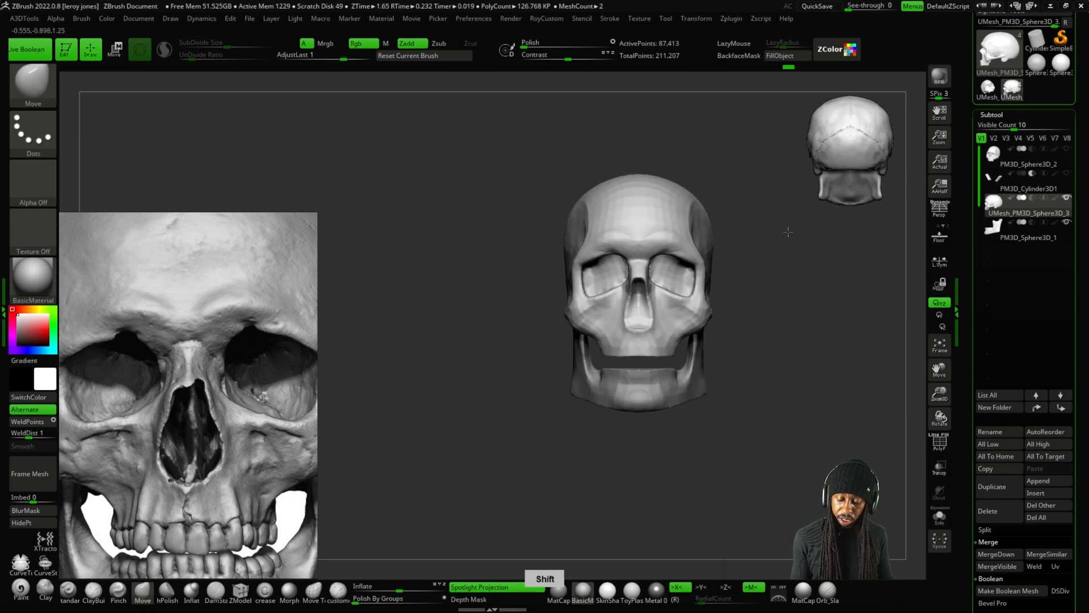
{"action": "right_click_drag", "start_coordinate": [682, 267], "coordinate": [791, 324]}
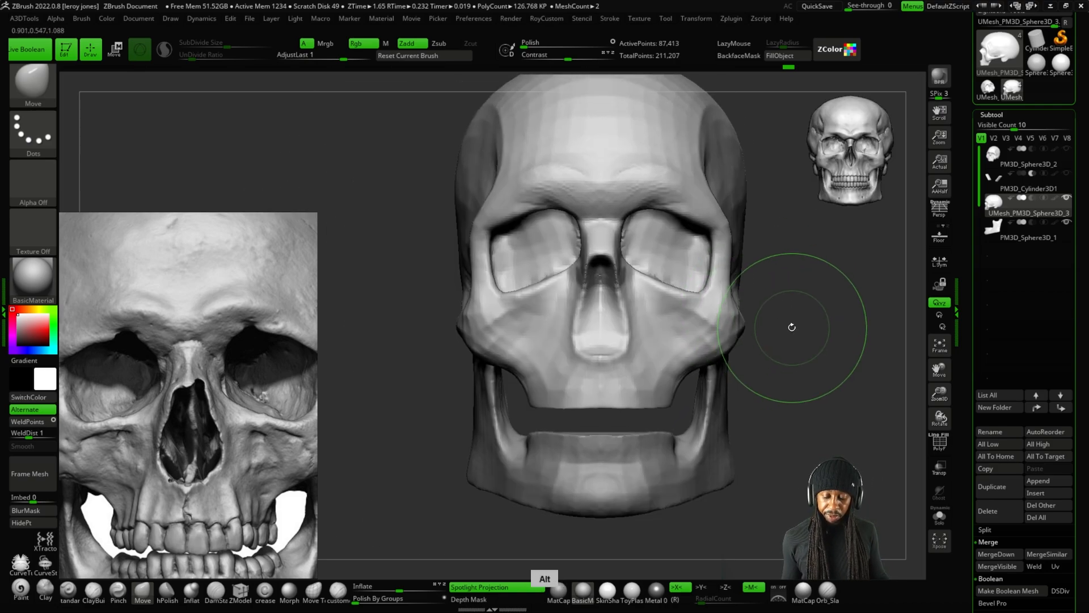
Adjust the inner eye socket edges beside the nasal bridge with Move in front view.
{"action": "right_click_drag", "start_coordinate": [646, 297], "coordinate": [614, 217], "text": "ctrl"}
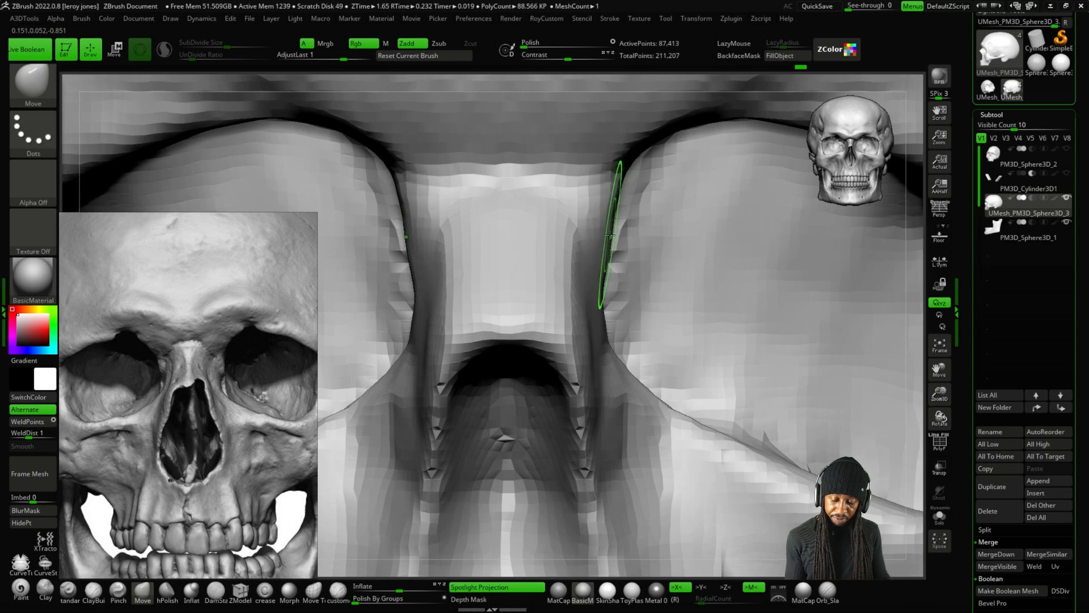
{"action": "key", "text": "minus"}
{"action": "key", "text": "minus"}
{"action": "key", "text": "minus"}
{"action": "key", "text": "minus"}
{"action": "key", "text": "minus"}
{"action": "key", "text": "minus"}
{"action": "key", "text": "minus"}
{"action": "key", "text": "minus"}
{"action": "left_click_drag", "start_coordinate": [756, 325], "coordinate": [749, 300], "text": "alt"}
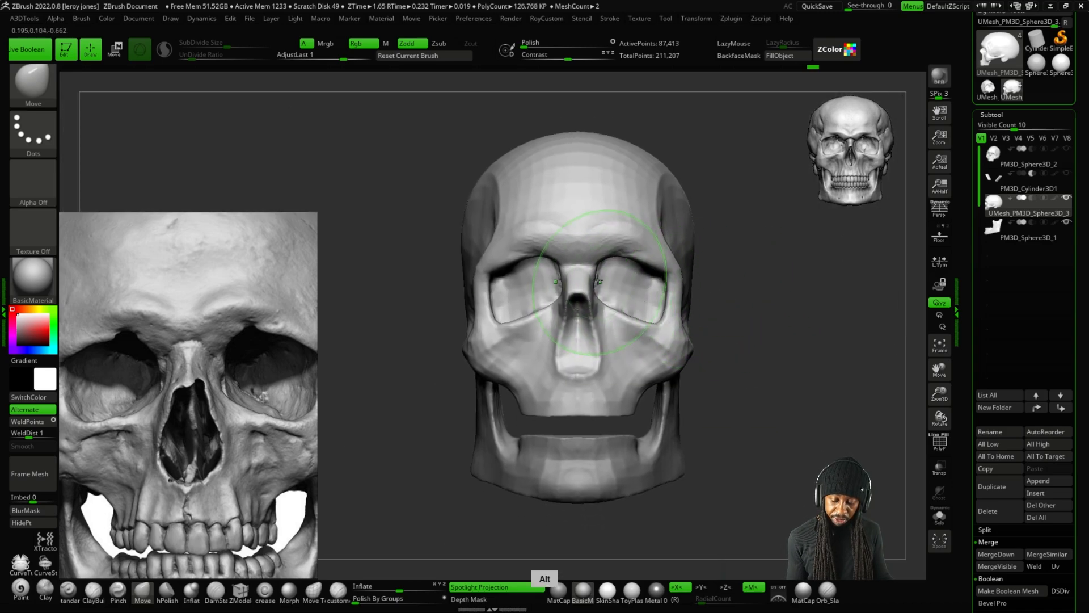
Reshape the upper inner eye socket rims and brow with Move, undoing the last stroke.
{"action": "key", "text": "plus"}
{"action": "key", "text": "plus"}
{"action": "key", "text": "plus"}
{"action": "key", "text": "plus"}
{"action": "key", "text": "plus"}
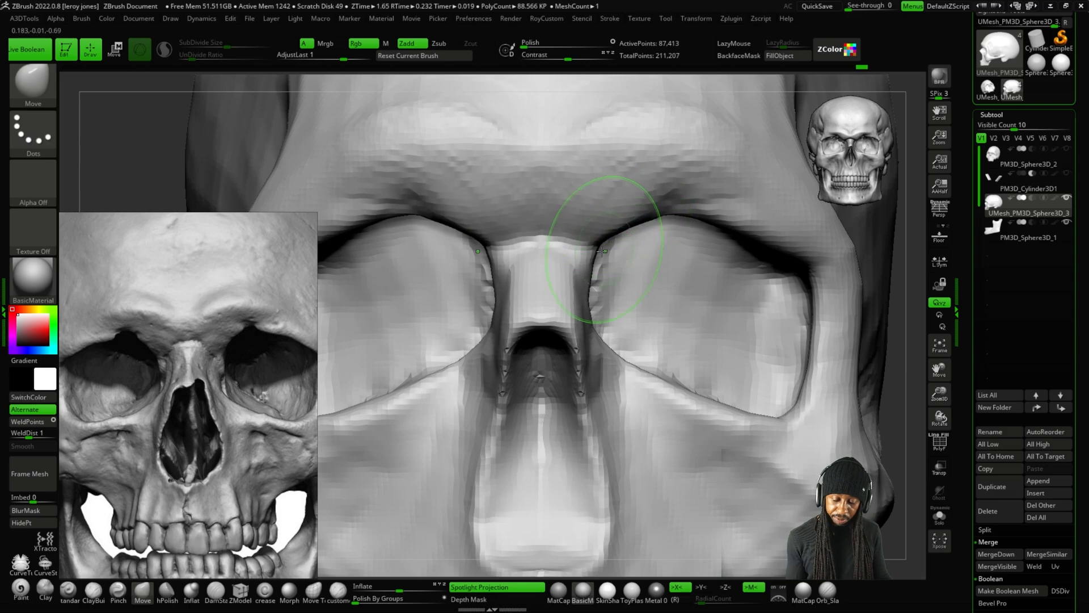
{"action": "key", "text": "f"}
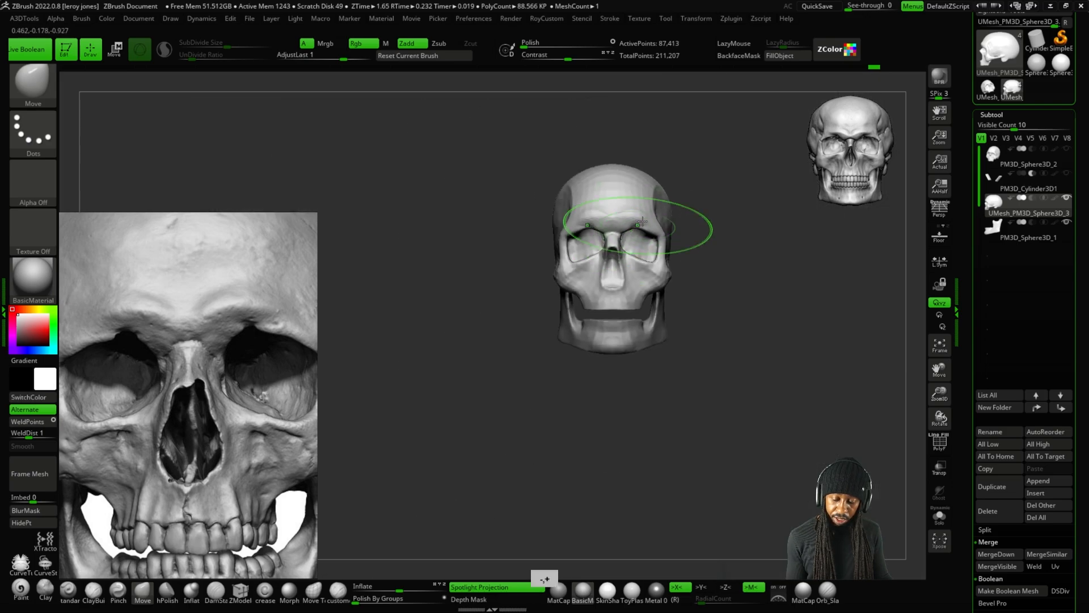
{"action": "left_click_drag", "start_coordinate": [741, 267], "coordinate": [796, 264]}
{"action": "left_click_drag", "start_coordinate": [796, 263], "coordinate": [711, 262], "text": "alt"}
{"action": "key", "text": "plus"}
{"action": "key", "text": "plus"}
{"action": "key", "text": "ctrl+z"}
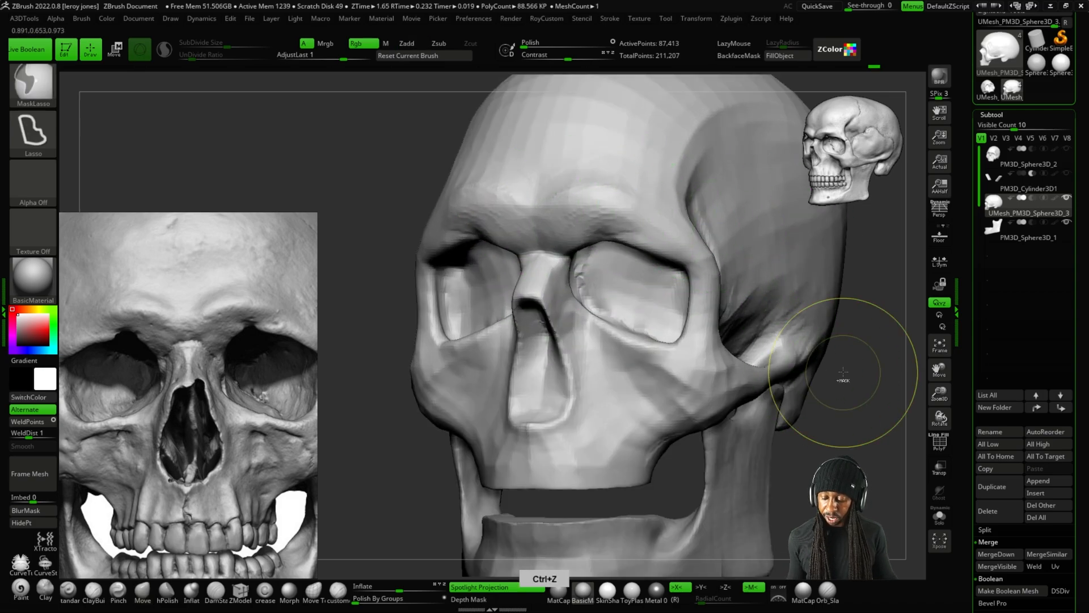
Try to flatten the brow ridges above the eye sockets and nasal bridge with hPolish.
{"action": "left_click_drag", "start_coordinate": [886, 379], "coordinate": [846, 377]}
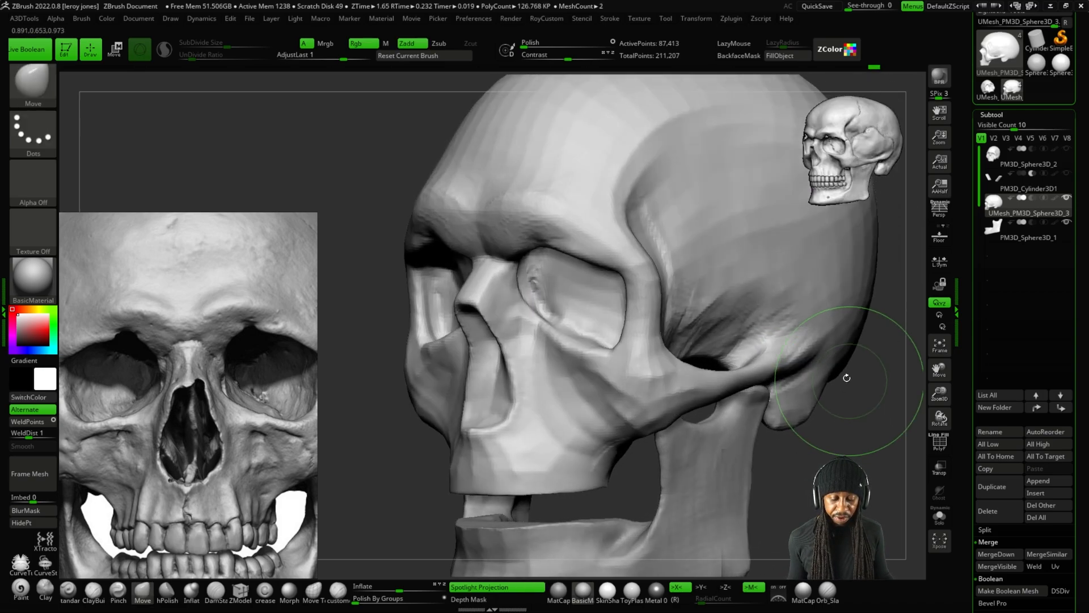
{"action": "key", "text": "plus"}
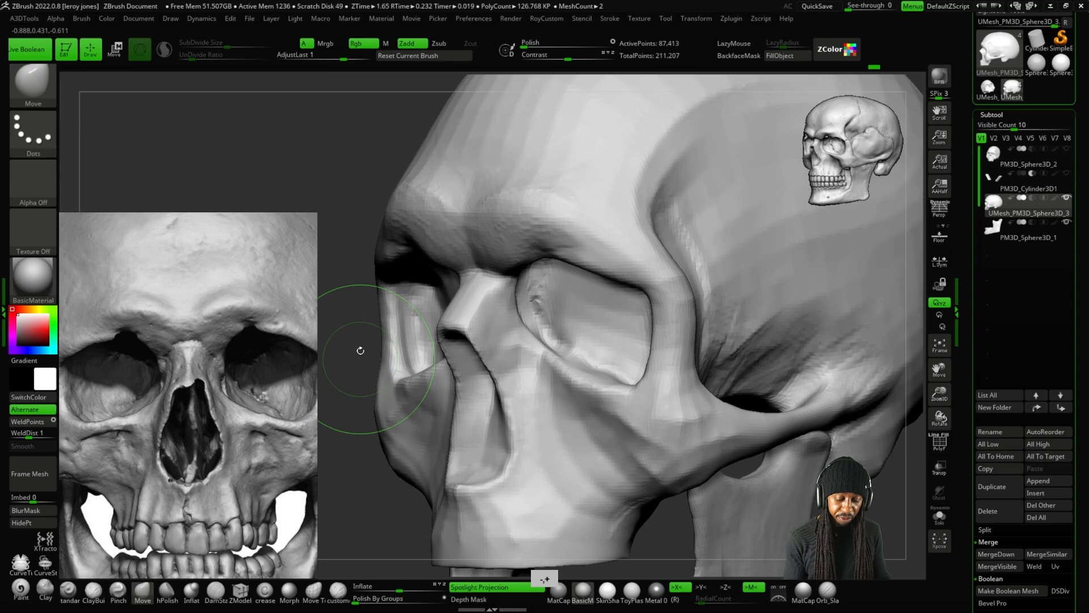
{"action": "mouse_move", "coordinate": [359, 350]}
{"action": "left_mouse_down"}
{"action": "mouse_move", "coordinate": [358, 263]}
{"action": "mouse_move", "coordinate": [353, 304]}
{"action": "left_mouse_up"}
{"action": "left_click", "coordinate": [168, 593]}
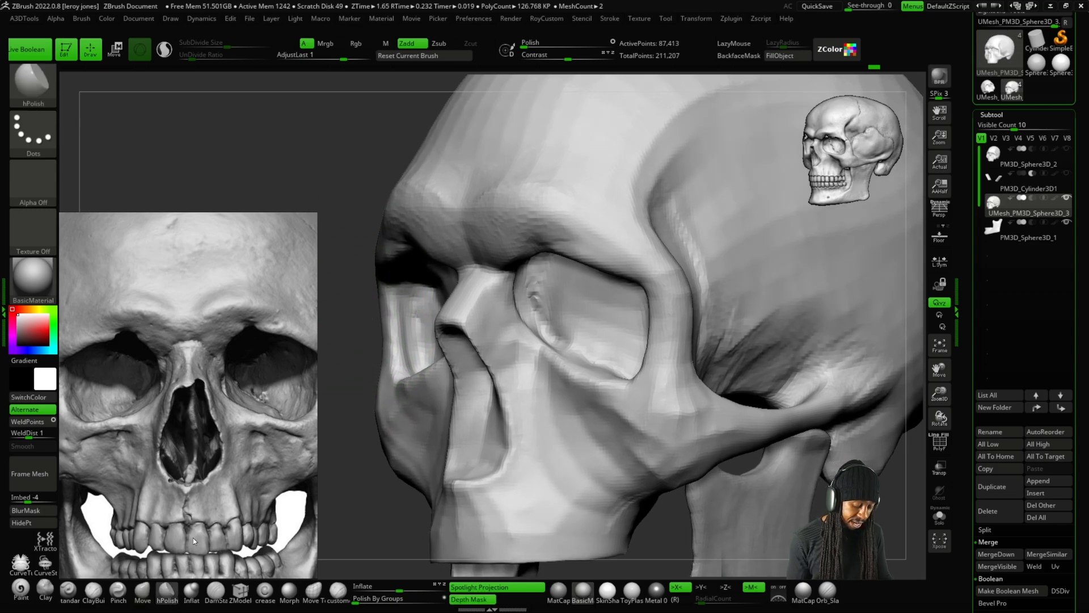
{"action": "left_click_drag", "start_coordinate": [355, 228], "coordinate": [405, 151]}
{"action": "key", "text": "plus"}
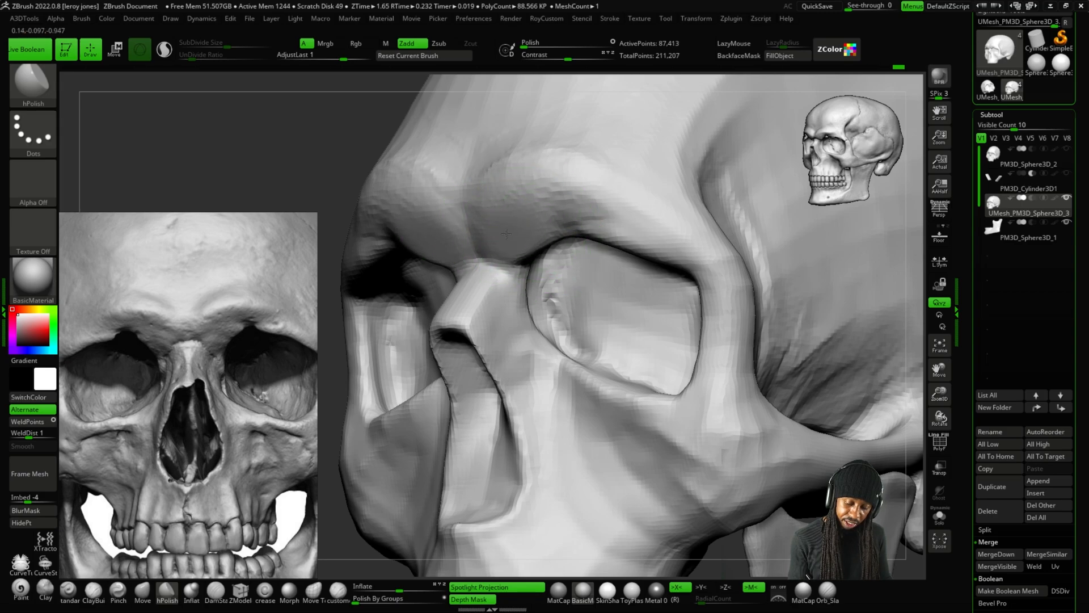
{"action": "key", "text": "f"}
{"action": "left_click_drag", "start_coordinate": [438, 368], "coordinate": [504, 391]}
{"action": "left_click_drag", "start_coordinate": [652, 255], "coordinate": [626, 223]}
{"action": "scroll", "coordinate": [623, 222], "scroll_direction": "up", "scroll_amount": 5}
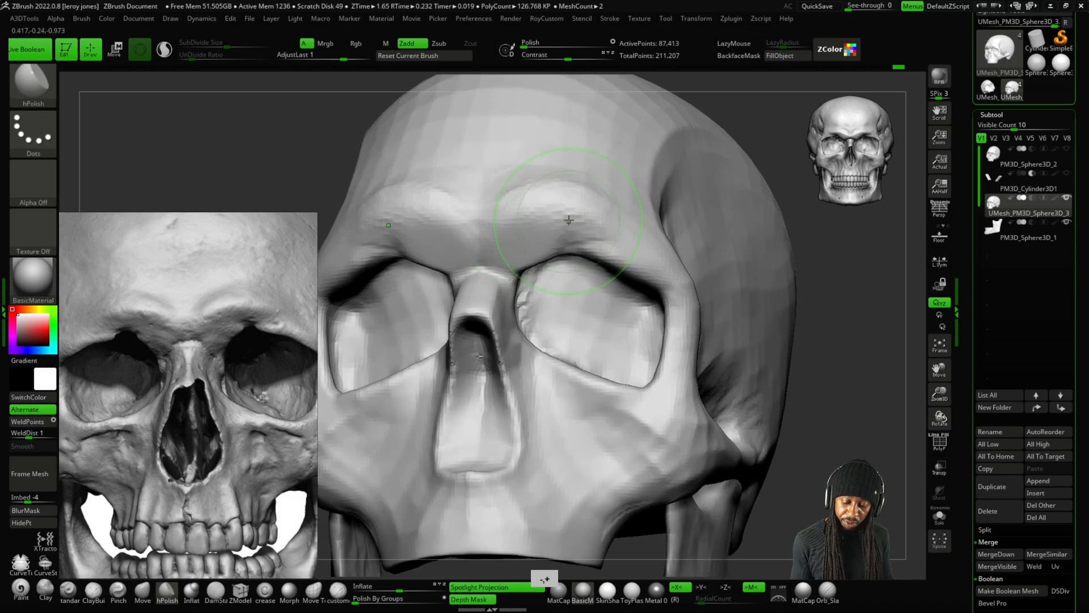
Undo the hPolish strokes on the brow ridges.
{"action": "key", "text": "ctrl+z"}
{"action": "key", "text": "ctrl+z"}
{"action": "key", "text": "ctrl+z"}
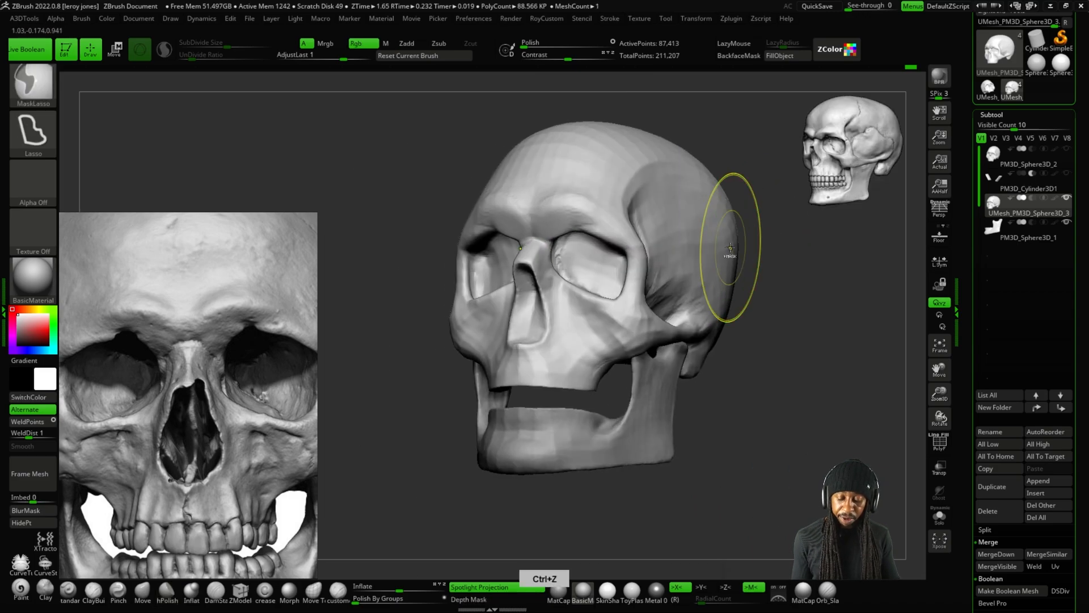
{"action": "key", "text": "ctrl+z"}
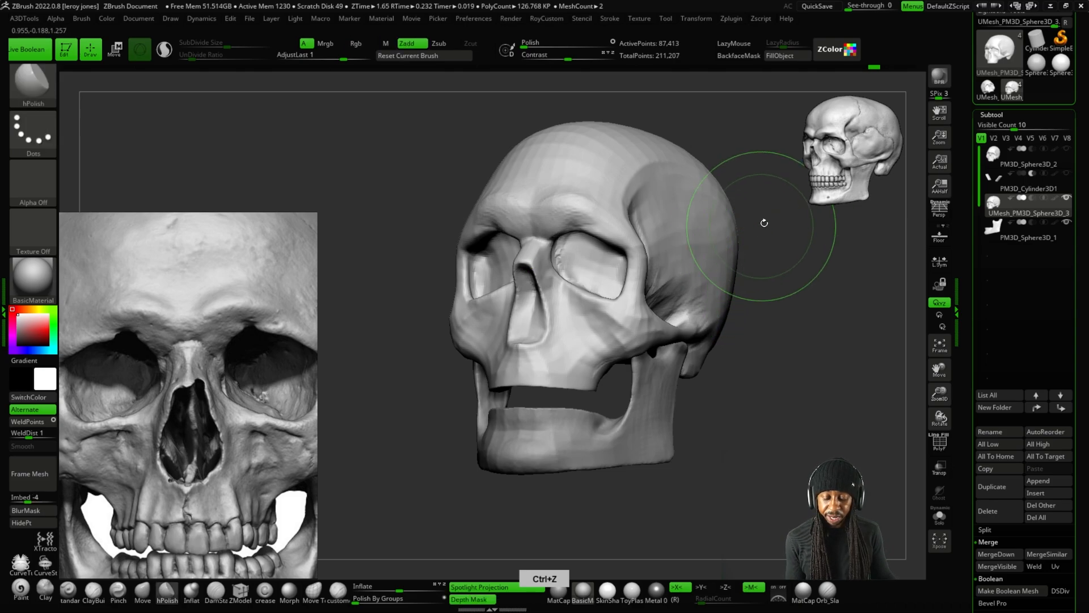
{"action": "mouse_move", "coordinate": [761, 223]}
{"action": "left_mouse_down"}
{"action": "mouse_move", "coordinate": [792, 295]}
{"action": "mouse_move", "coordinate": [785, 316]}
{"action": "left_mouse_up"}
{"action": "key", "text": "space"}
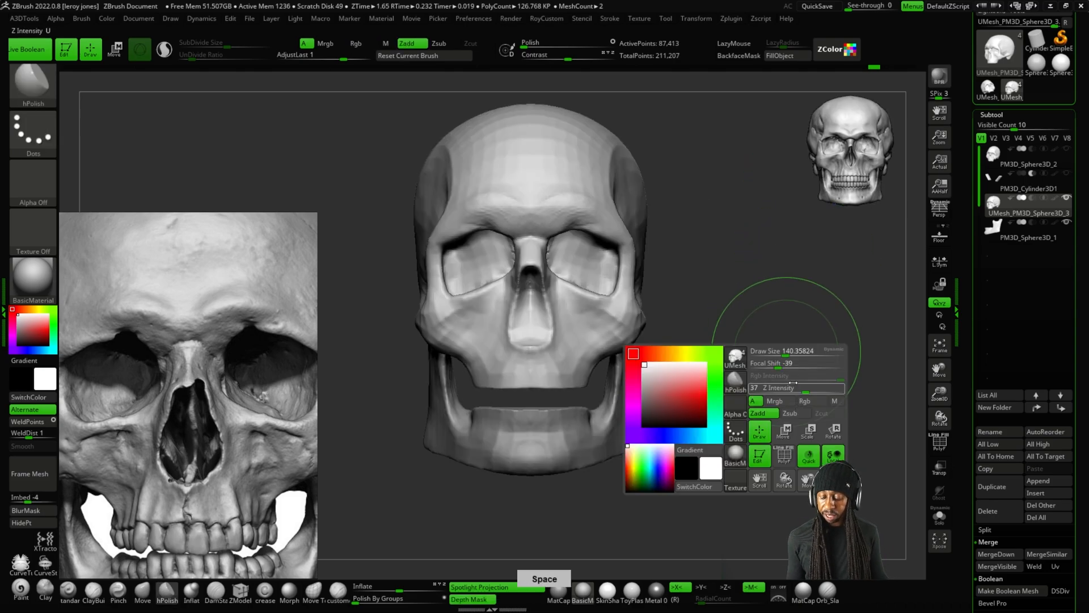
{"action": "left_click_drag", "start_coordinate": [792, 362], "coordinate": [692, 386]}
{"action": "left_click_drag", "start_coordinate": [800, 323], "coordinate": [747, 325], "text": "shift"}
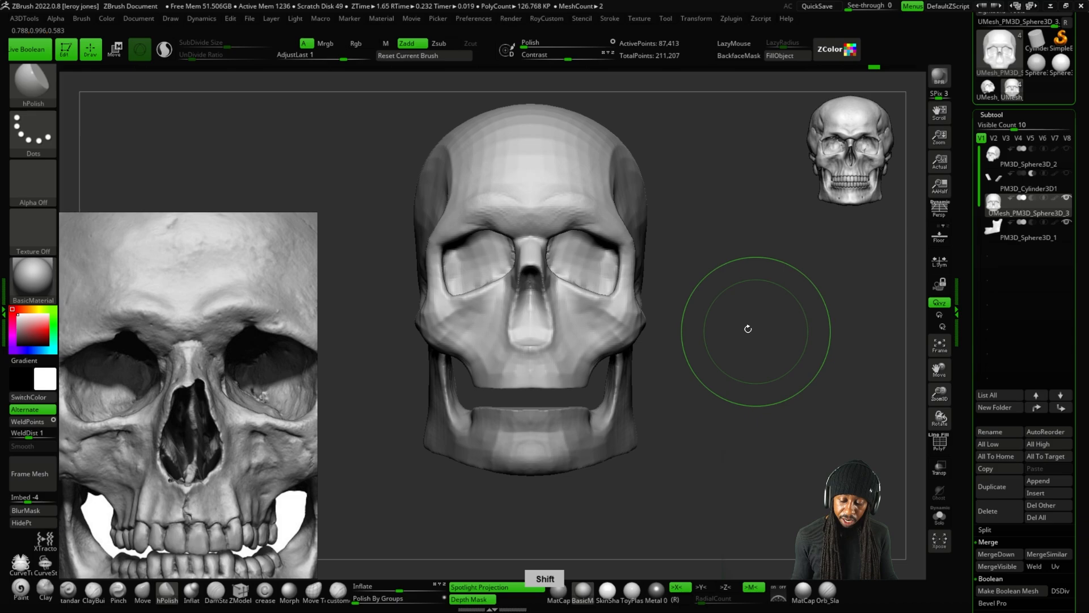
{"action": "left_click", "coordinate": [223, 604]}
{"action": "left_click_drag", "start_coordinate": [721, 329], "coordinate": [687, 290]}
{"action": "key", "text": "plus"}
{"action": "key", "text": "plus"}
{"action": "key", "text": "plus"}
{"action": "key", "text": "plus"}
{"action": "key", "text": "plus"}
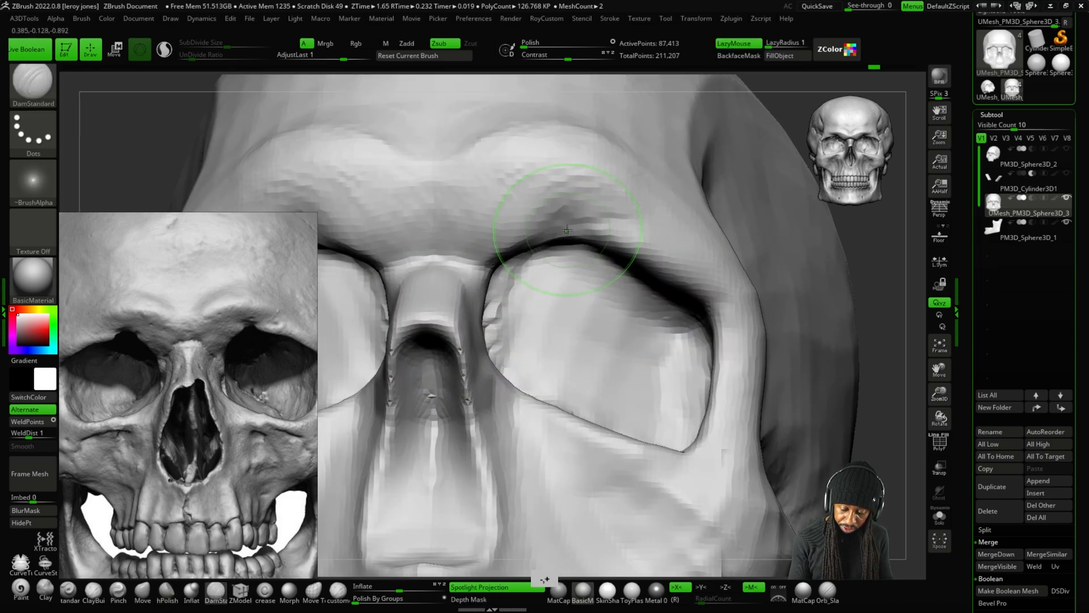
{"action": "key", "text": "f"}
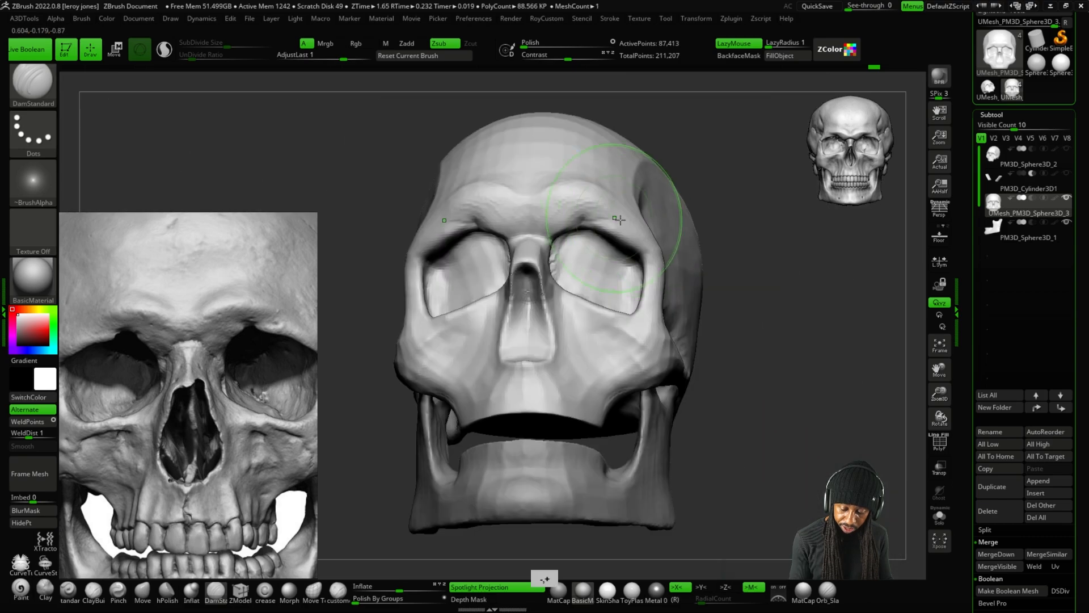
{"action": "left_click_drag", "start_coordinate": [760, 249], "coordinate": [787, 243], "text": "shift"}
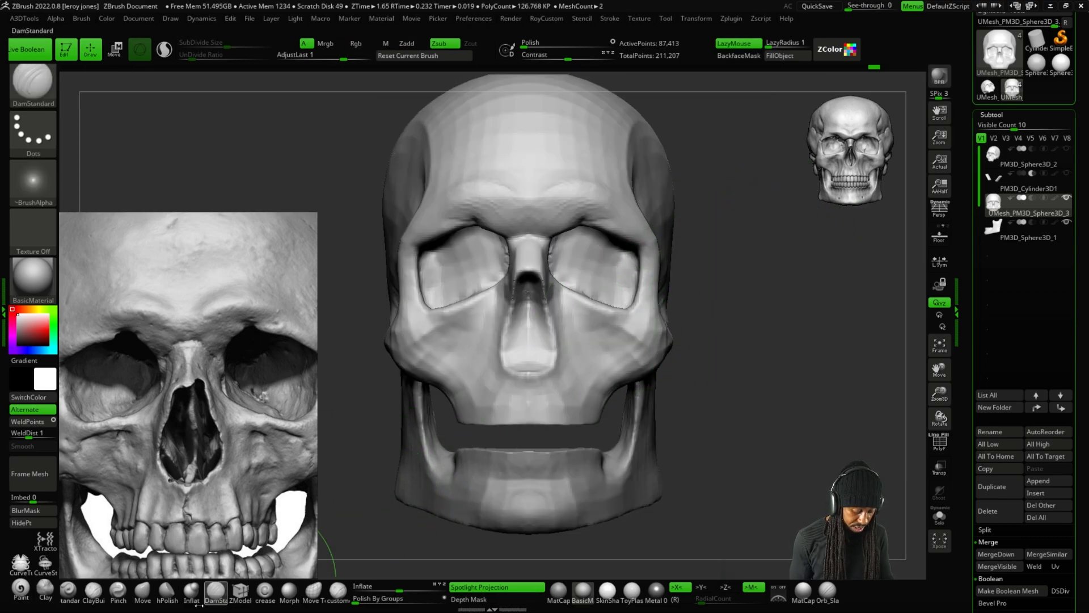
Adjust the outer brow ridges above the eye sockets with Move in front view.
{"action": "left_click", "coordinate": [142, 593]}
{"action": "key", "text": "plus"}
{"action": "key", "text": "plus"}
{"action": "key", "text": "plus"}
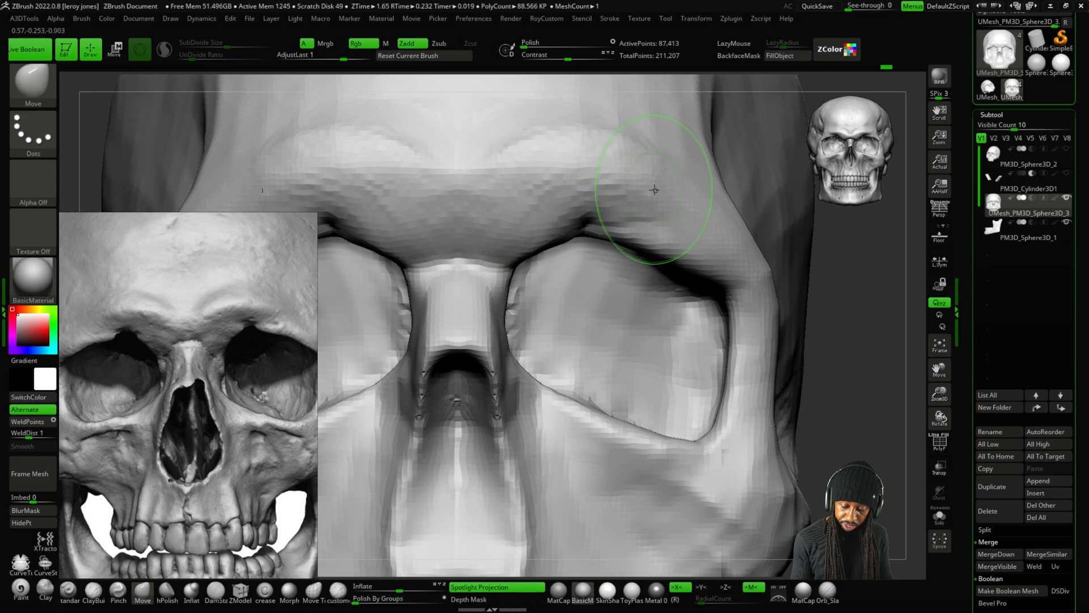
{"action": "key", "text": "minus"}
{"action": "key", "text": "minus"}
{"action": "key", "text": "minus"}
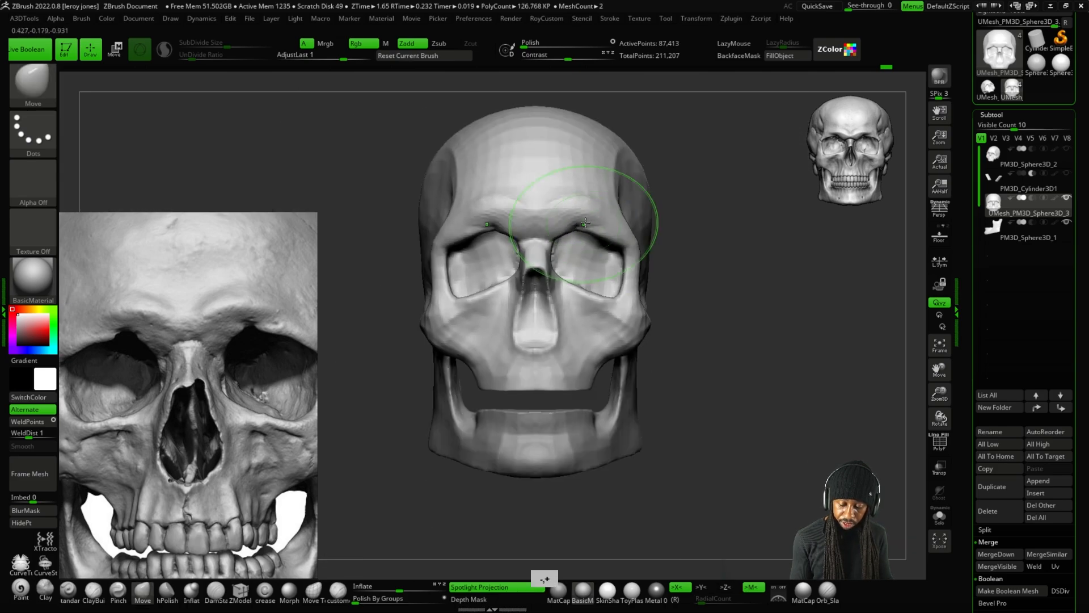
{"action": "mouse_move", "coordinate": [725, 275]}
{"action": "left_mouse_down"}
{"action": "mouse_move", "coordinate": [712, 285]}
{"action": "mouse_move", "coordinate": [732, 281]}
{"action": "mouse_move", "coordinate": [652, 317]}
{"action": "mouse_move", "coordinate": [713, 343]}
{"action": "mouse_move", "coordinate": [758, 321]}
{"action": "left_mouse_up"}
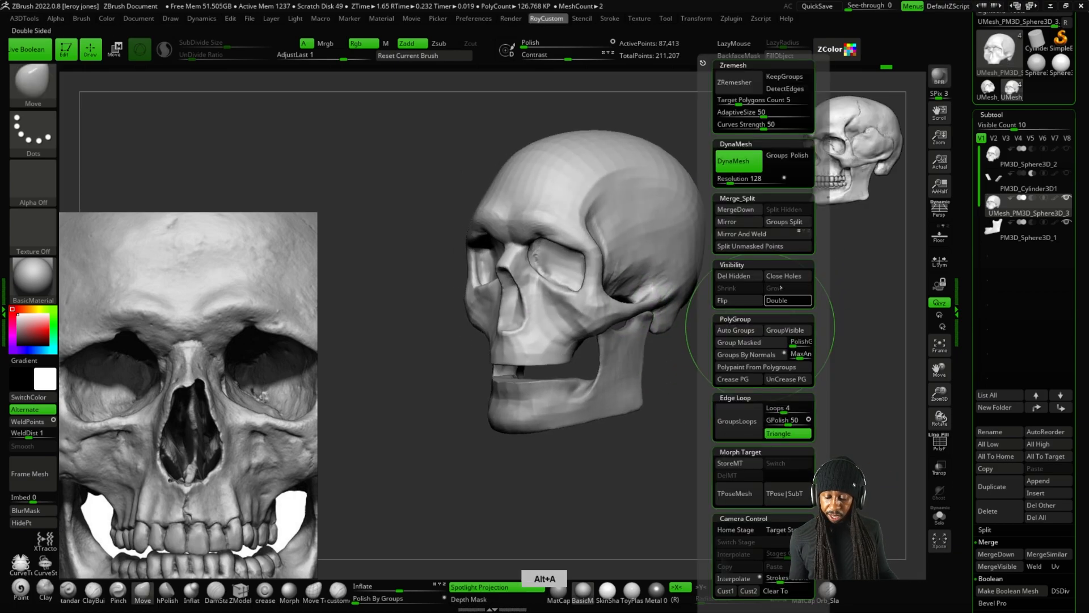
Remesh the skull with ZRemesher using a Target Polygons Count of 1.
{"action": "left_click_drag", "start_coordinate": [668, 436], "coordinate": [734, 364]}
{"action": "key", "text": "alt+a"}
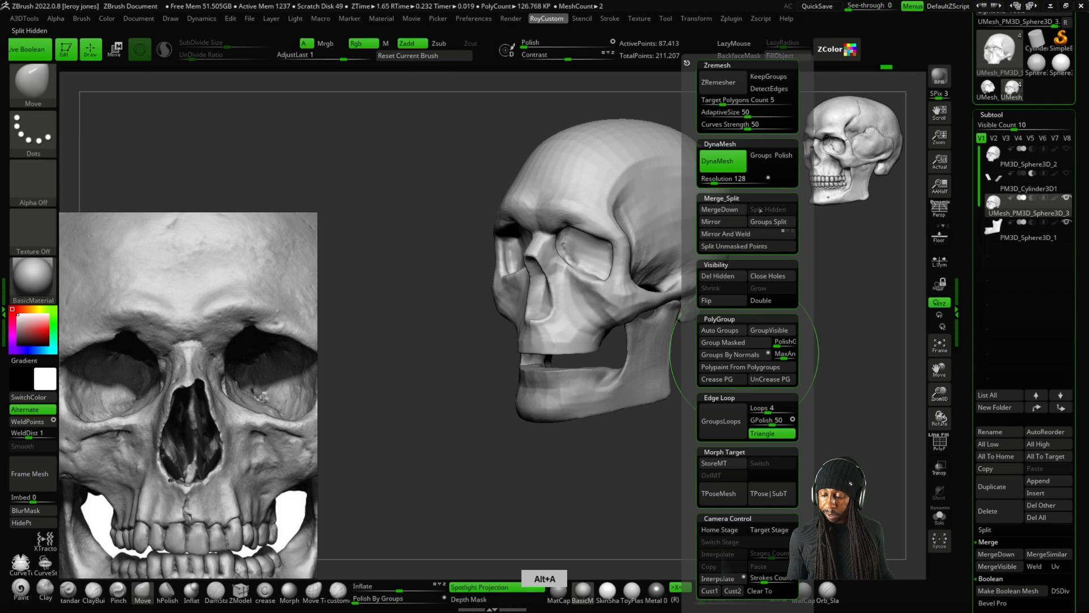
{"action": "left_click", "coordinate": [742, 101]}
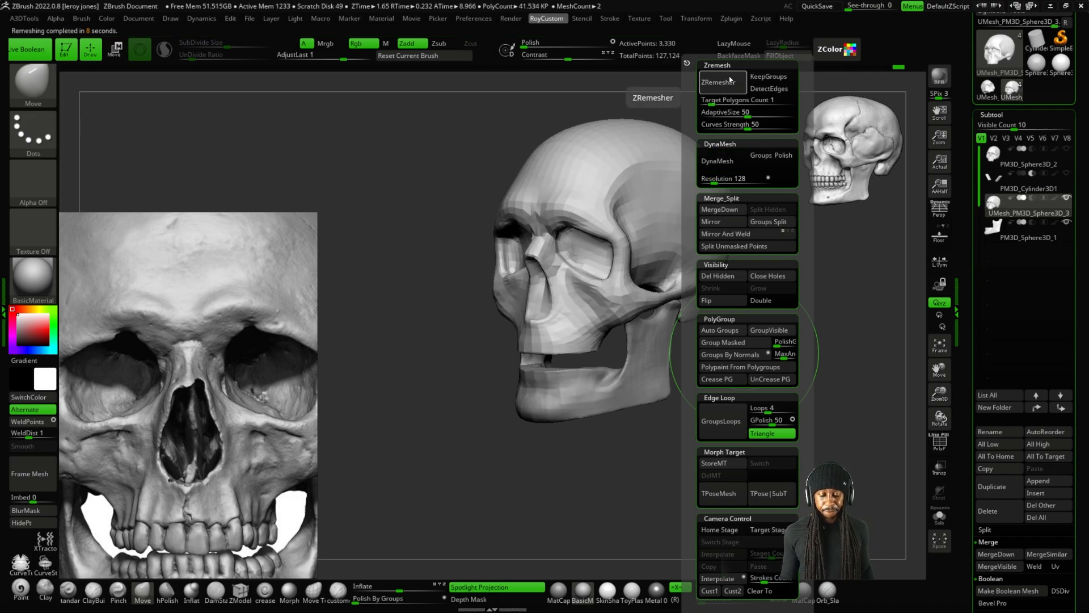
{"action": "left_click_drag", "start_coordinate": [829, 371], "coordinate": [847, 366], "text": "shift"}
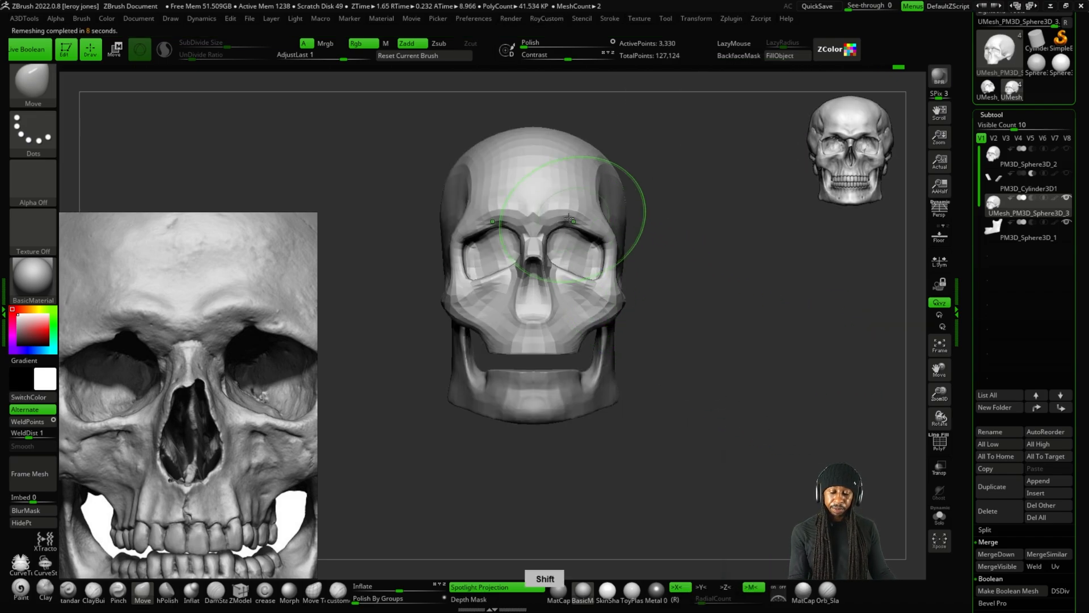
Display the wireframe and examine the skull's topology around the eye sockets and nose.
{"action": "key", "text": "plus"}
{"action": "key", "text": "plus"}
{"action": "left_click_drag", "start_coordinate": [722, 229], "coordinate": [706, 249]}
{"action": "left_click", "coordinate": [939, 441]}
{"action": "key", "text": "plus"}
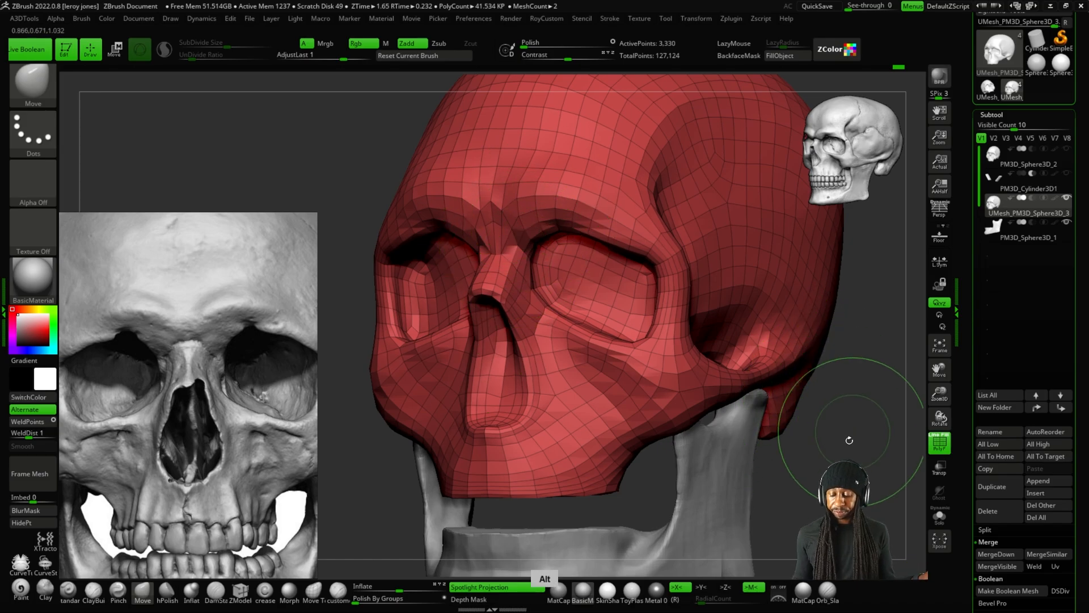
{"action": "left_click_drag", "start_coordinate": [849, 441], "coordinate": [834, 460]}
Run ZRemesher on the skull again with a Target Polygons Count of 1 and hide the wireframe.
{"action": "key", "text": "alt+a"}
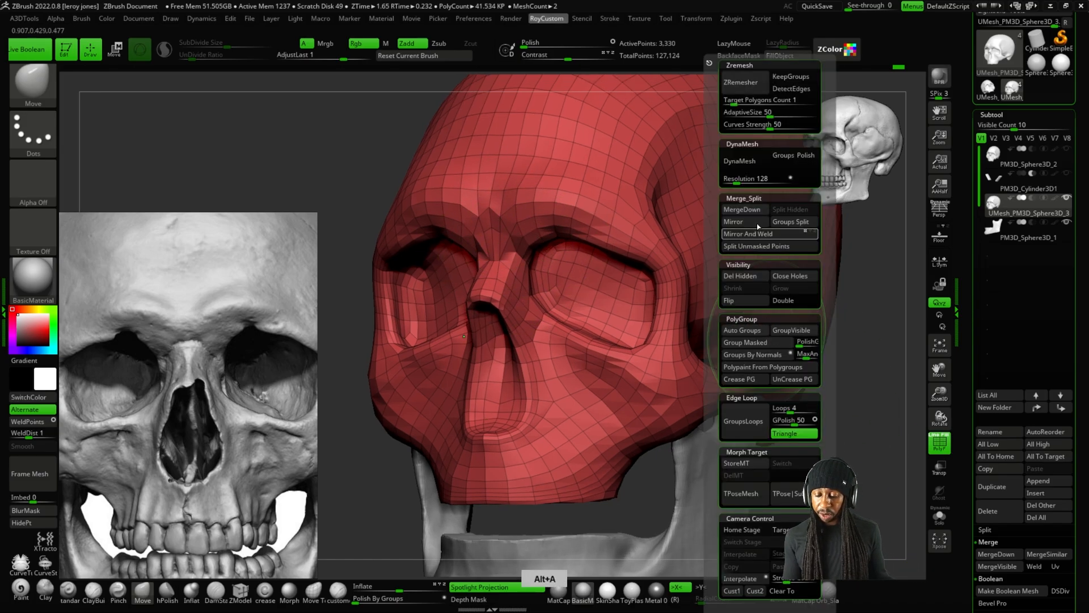
{"action": "left_click", "coordinate": [760, 84]}
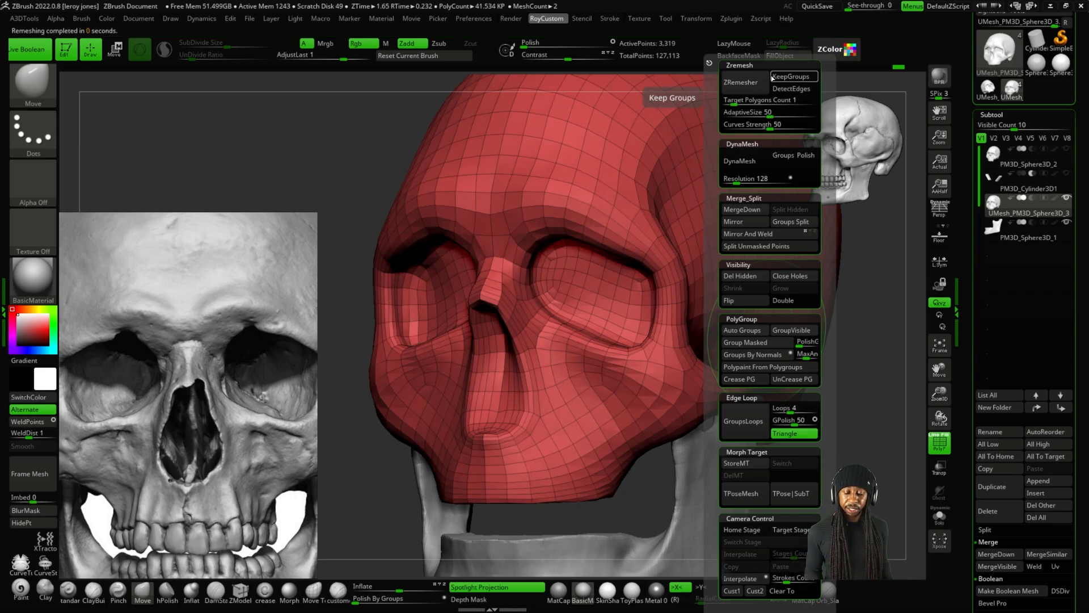
{"action": "left_click", "coordinate": [939, 443]}
{"action": "left_click_drag", "start_coordinate": [797, 445], "coordinate": [819, 421]}
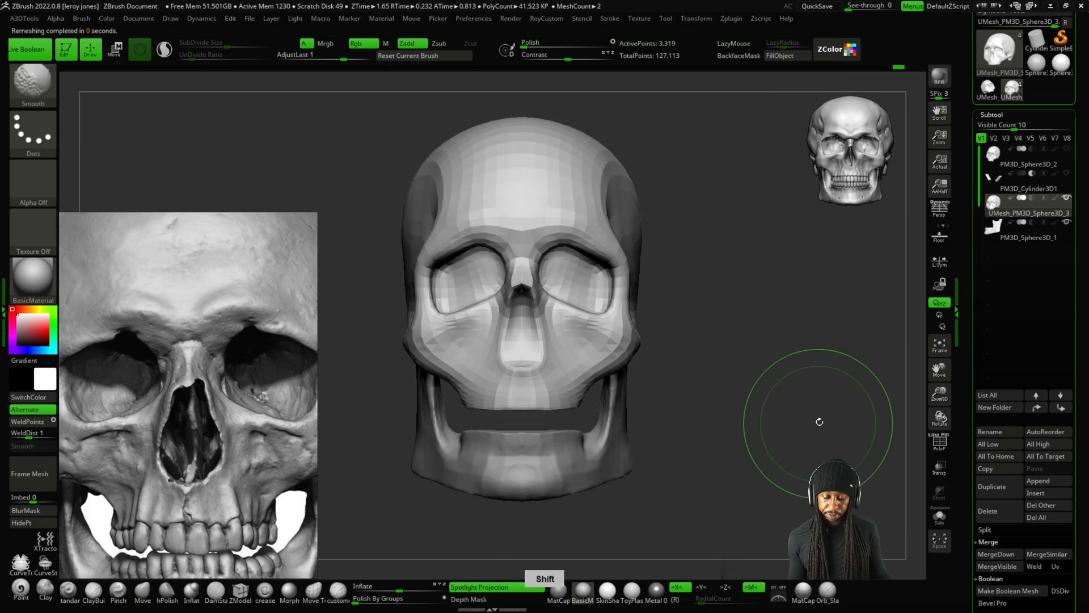
Adjust the eye socket area beneath the brow with Move from a high three-quarter view.
{"action": "mouse_move", "coordinate": [724, 392]}
{"action": "left_mouse_down"}
{"action": "mouse_move", "coordinate": [734, 303]}
{"action": "mouse_move", "coordinate": [711, 342]}
{"action": "mouse_move", "coordinate": [741, 352]}
{"action": "left_mouse_up"}
{"action": "left_click_drag", "start_coordinate": [672, 423], "coordinate": [636, 448]}
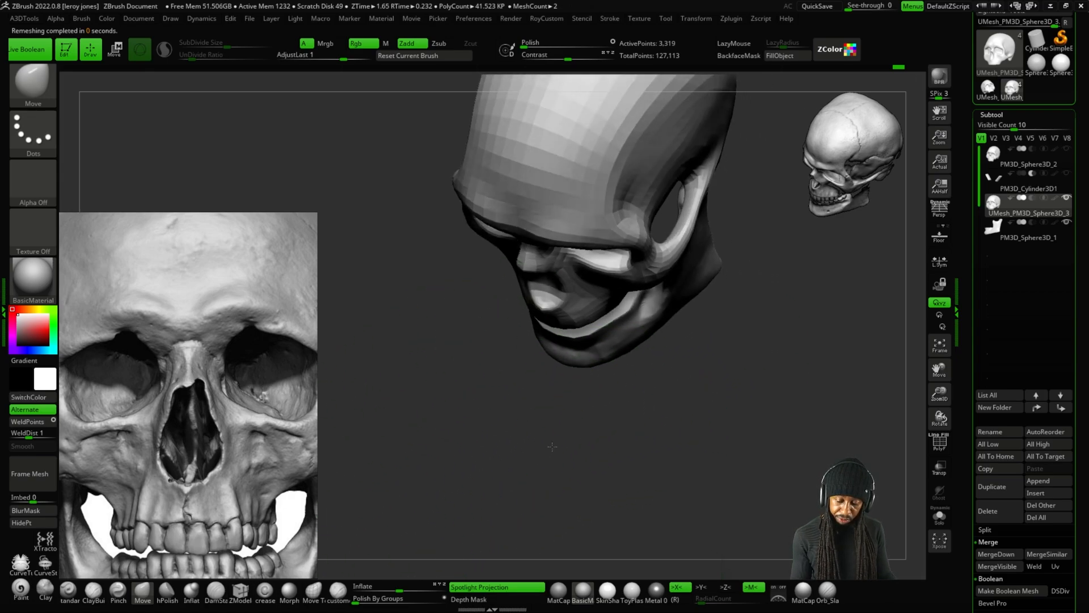
{"action": "scroll", "coordinate": [584, 239], "scroll_direction": "up", "scroll_amount": 5}
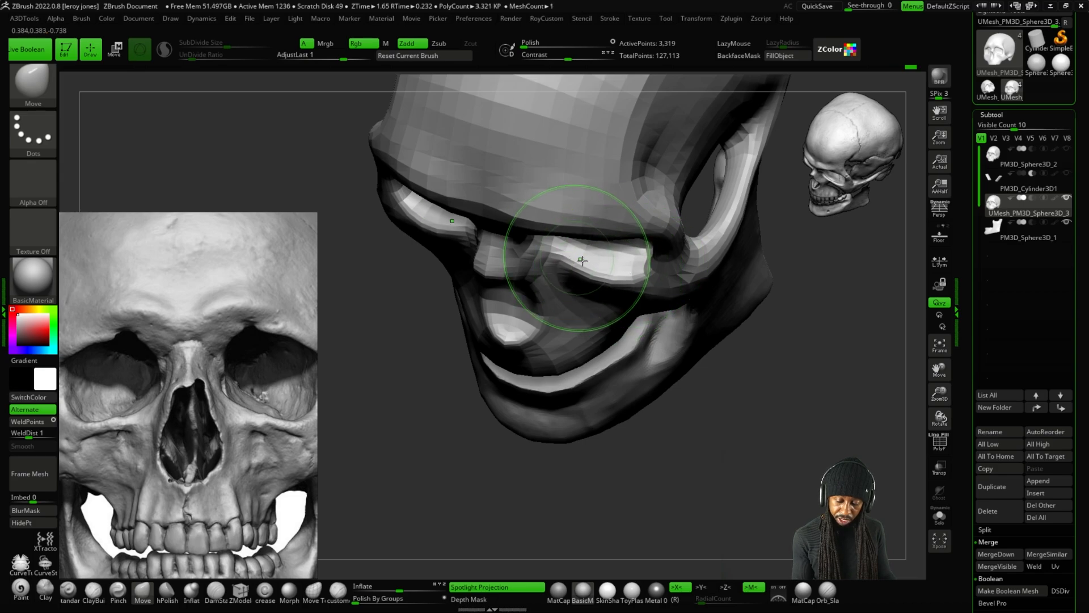
{"action": "key", "text": "f"}
Adjust the outer rim of the eye socket with Move from the side view, checking it against the profile.
{"action": "left_click_drag", "start_coordinate": [688, 376], "coordinate": [576, 514], "text": "shift"}
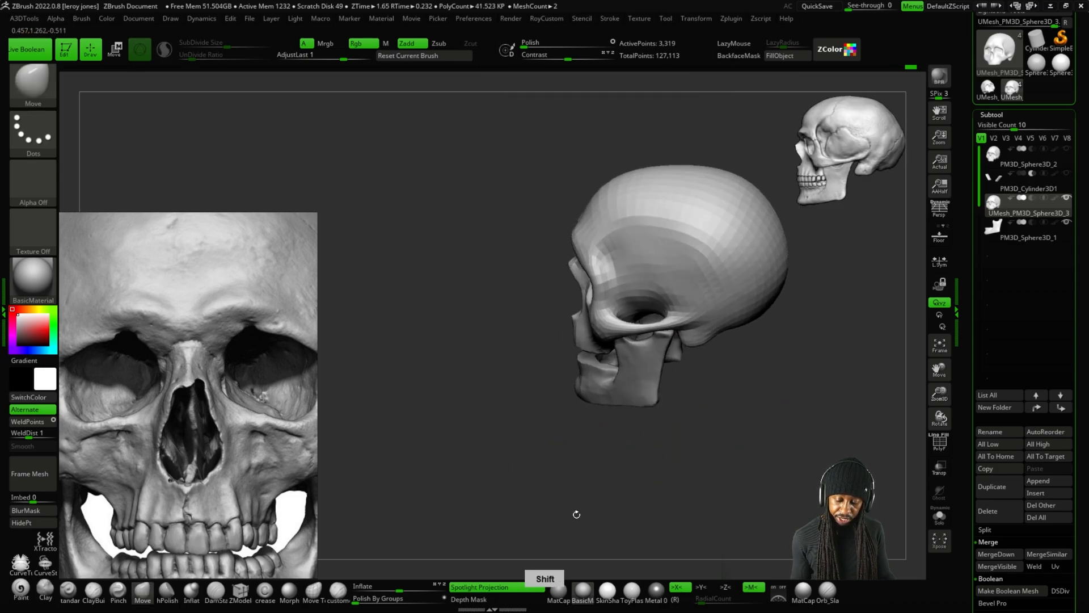
{"action": "left_click_drag", "start_coordinate": [527, 335], "coordinate": [531, 369]}
{"action": "key", "text": "plus"}
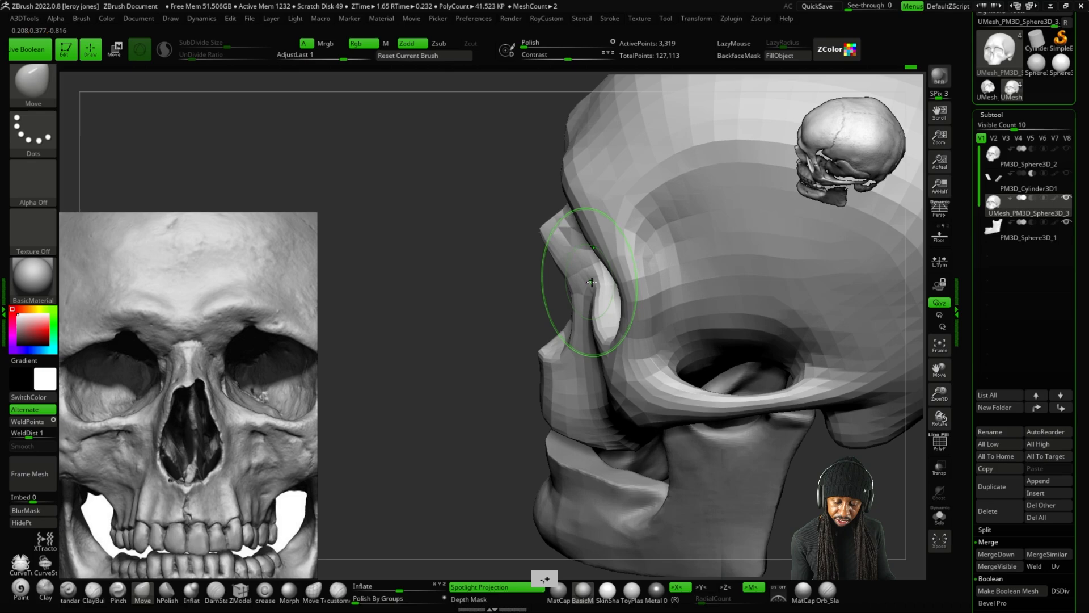
{"action": "key", "text": "plus"}
{"action": "key", "text": "plus"}
{"action": "key", "text": "plus"}
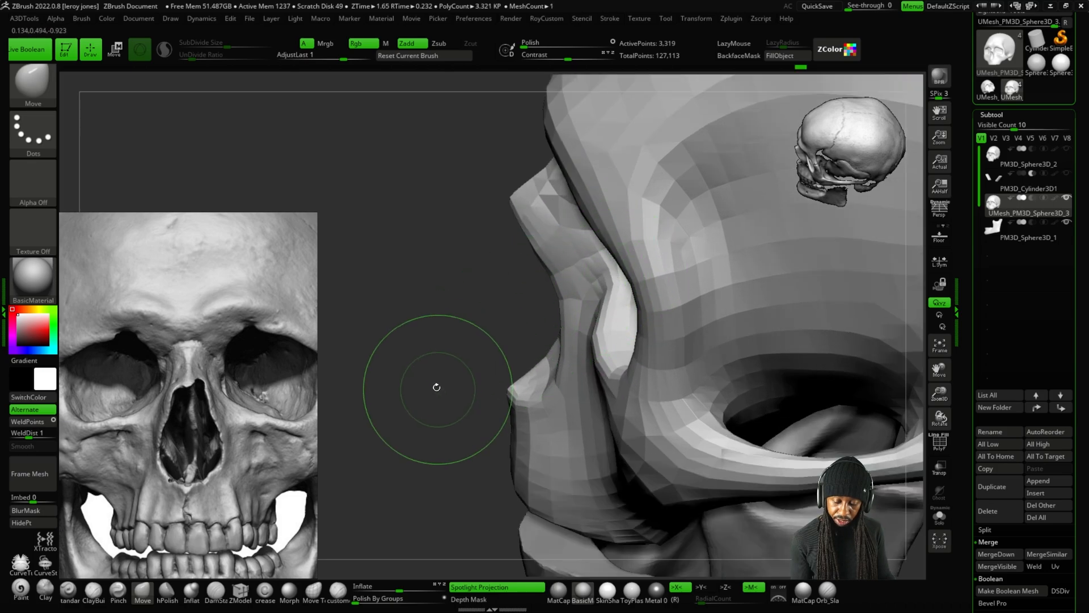
{"action": "left_click_drag", "start_coordinate": [437, 387], "coordinate": [585, 256]}
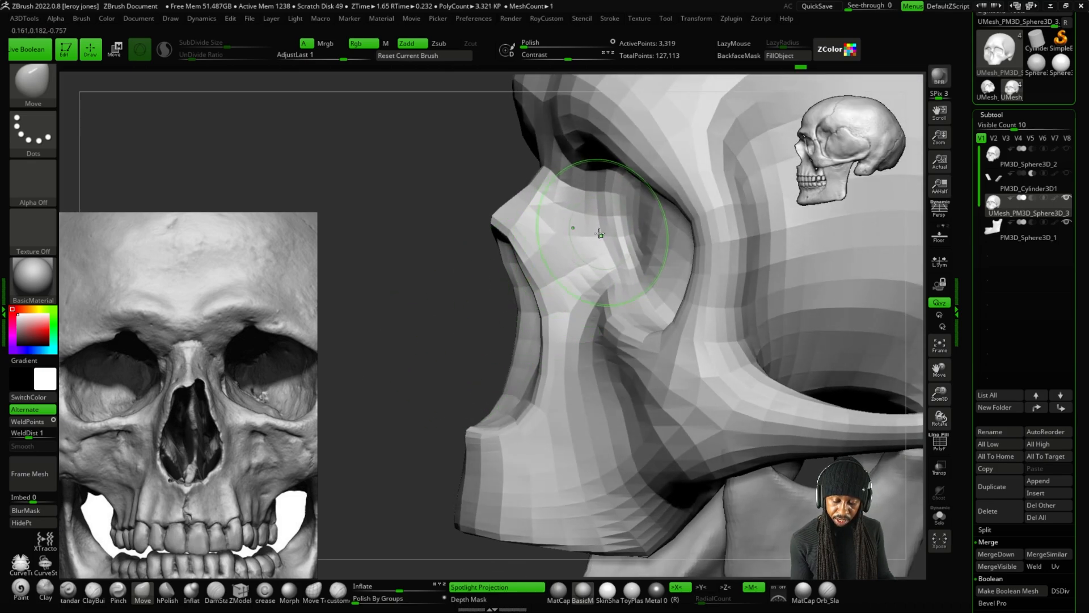
{"action": "key", "text": "minus"}
{"action": "key", "text": "minus"}
{"action": "left_click_drag", "start_coordinate": [457, 429], "coordinate": [567, 408], "text": "shift"}
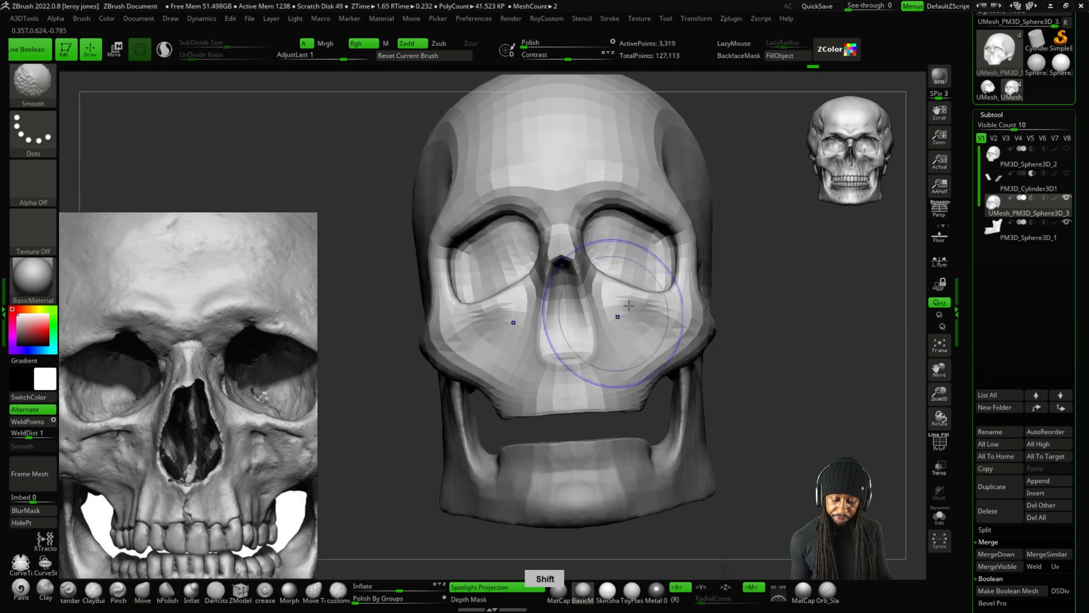
Reshape the lower rim of the eye sockets above the cheekbones with Move from front and side views.
{"action": "left_click_drag", "start_coordinate": [760, 349], "coordinate": [720, 301], "text": "shift"}
{"action": "key", "text": "plus"}
{"action": "key", "text": "plus"}
{"action": "key", "text": "plus"}
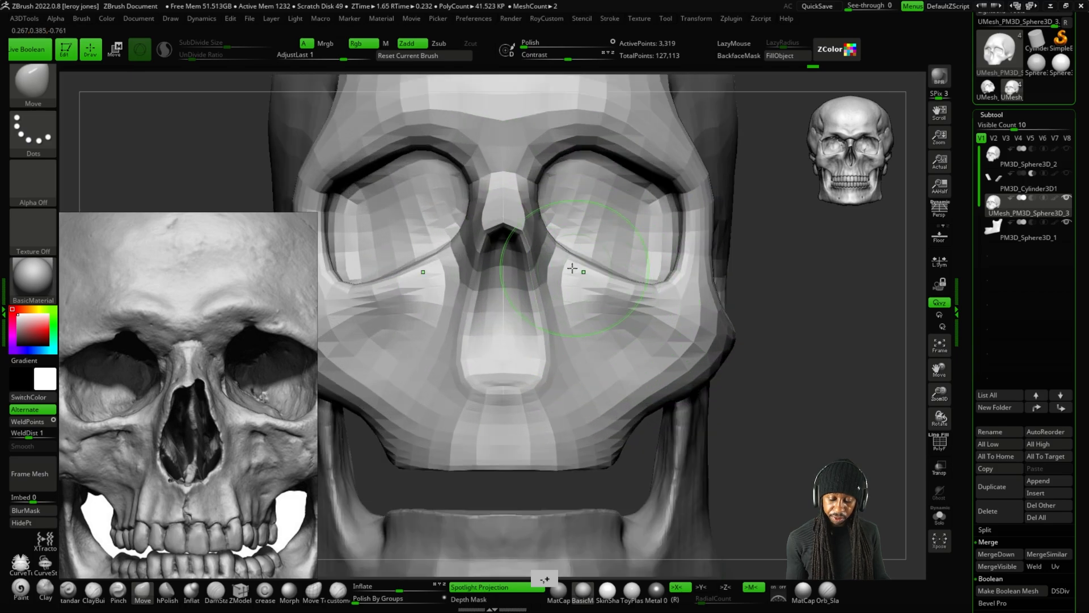
{"action": "scroll", "coordinate": [539, 241], "scroll_direction": "up", "scroll_amount": 3}
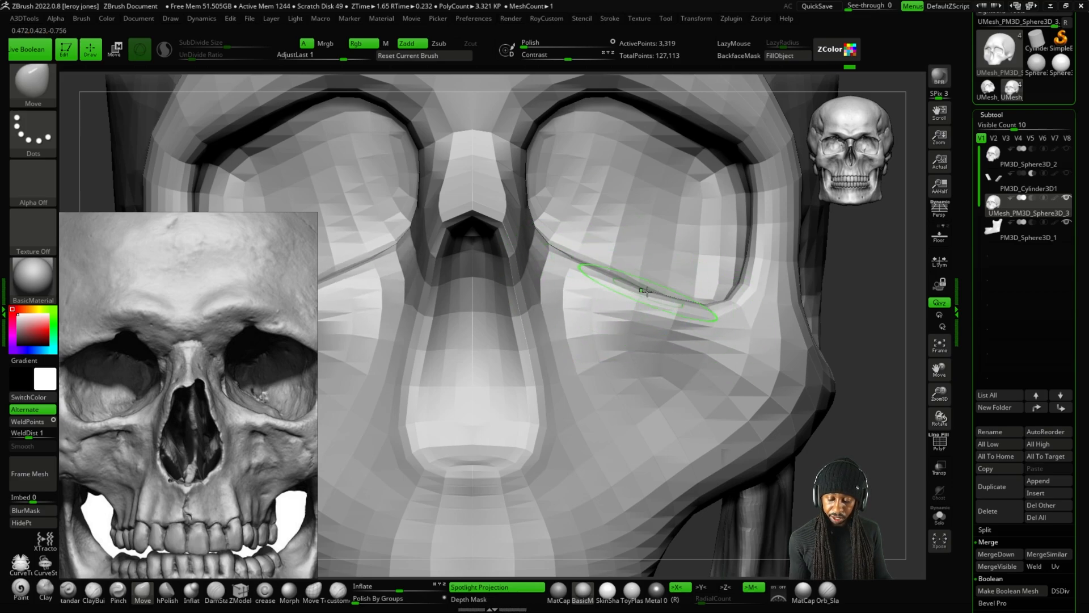
{"action": "key", "text": "f"}
{"action": "left_click_drag", "start_coordinate": [754, 294], "coordinate": [700, 316]}
{"action": "left_click_drag", "start_coordinate": [584, 304], "coordinate": [636, 248], "text": "alt"}
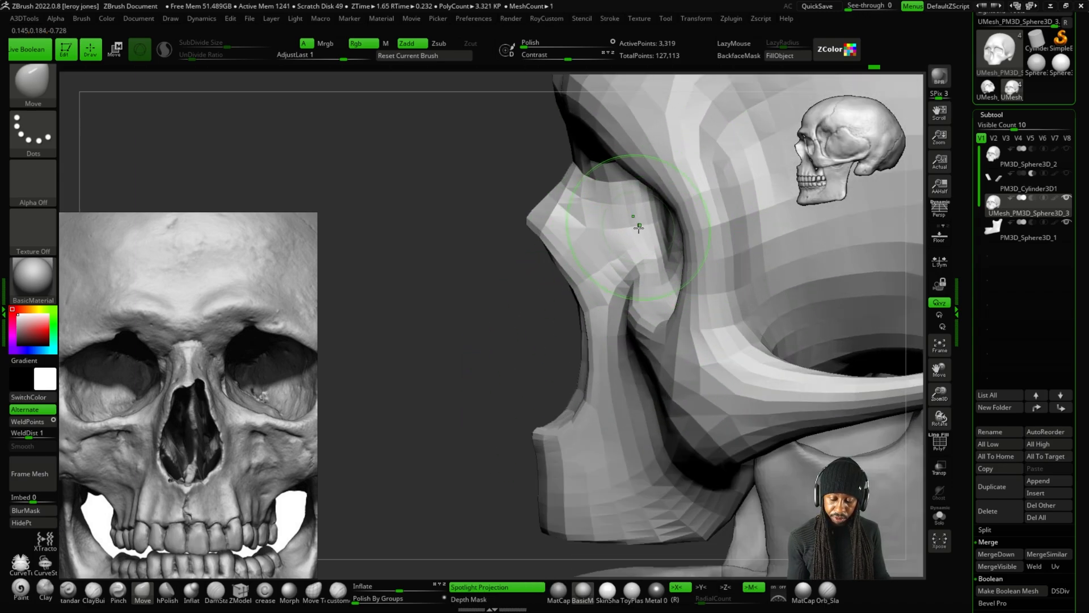
{"action": "left_click_drag", "start_coordinate": [481, 340], "coordinate": [571, 146]}
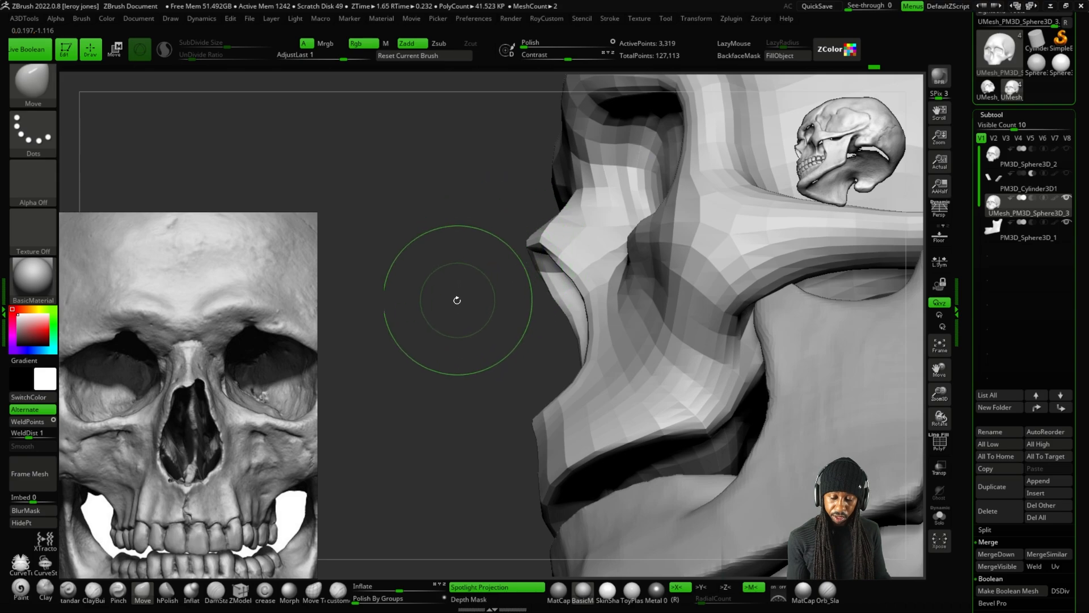
{"action": "left_click_drag", "start_coordinate": [457, 300], "coordinate": [569, 183]}
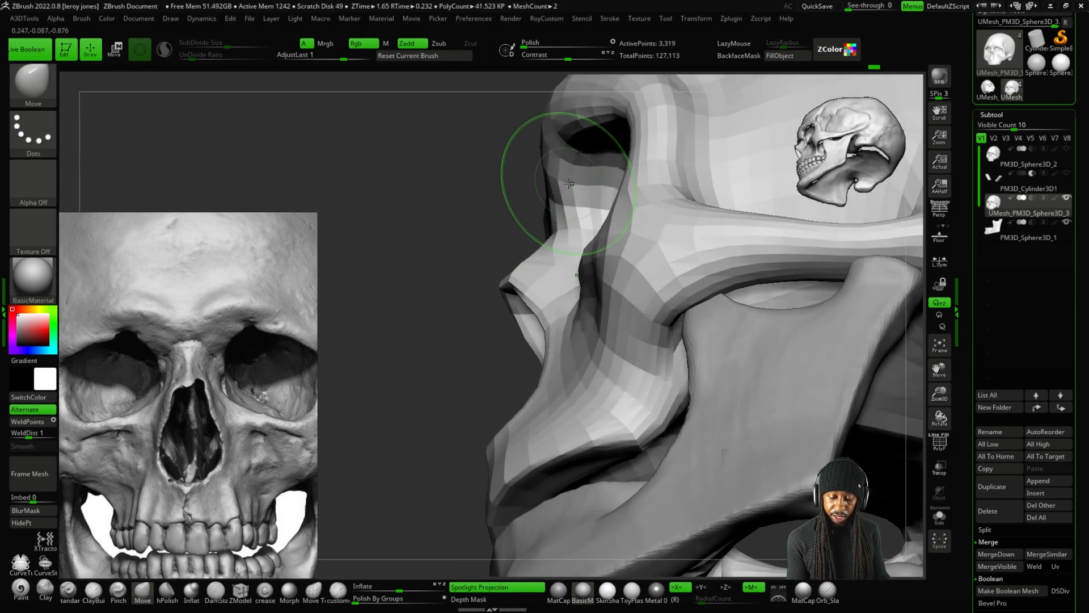
Select the lower jaw and remesh it with ZRemesher using a Target Polygons Count of 1.
{"action": "key", "text": "f"}
{"action": "left_click_drag", "start_coordinate": [479, 333], "coordinate": [536, 422], "text": "shift"}
{"action": "left_click_drag", "start_coordinate": [708, 377], "coordinate": [711, 356], "text": "alt"}
{"action": "left_click_drag", "start_coordinate": [711, 356], "coordinate": [689, 435]}
{"action": "left_click", "coordinate": [623, 409], "text": "alt"}
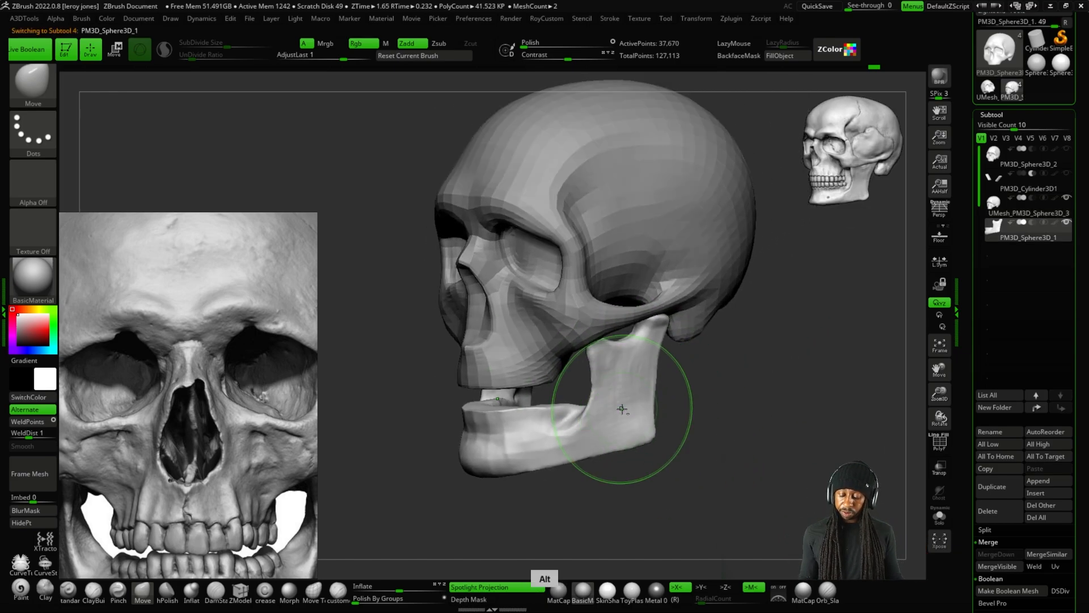
{"action": "key", "text": "alt+a"}
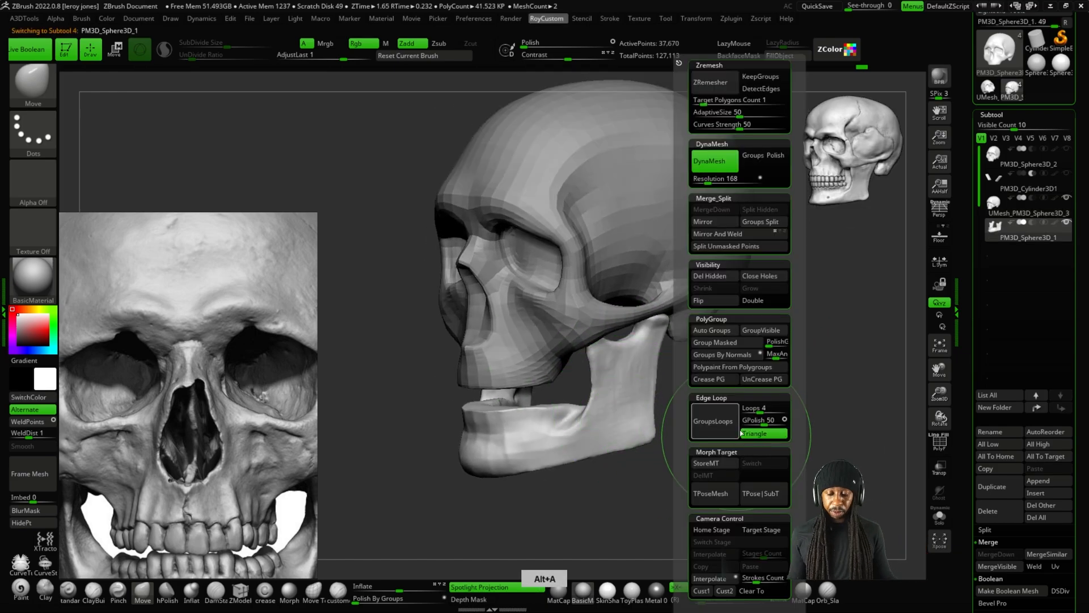
{"action": "left_click", "coordinate": [731, 87]}
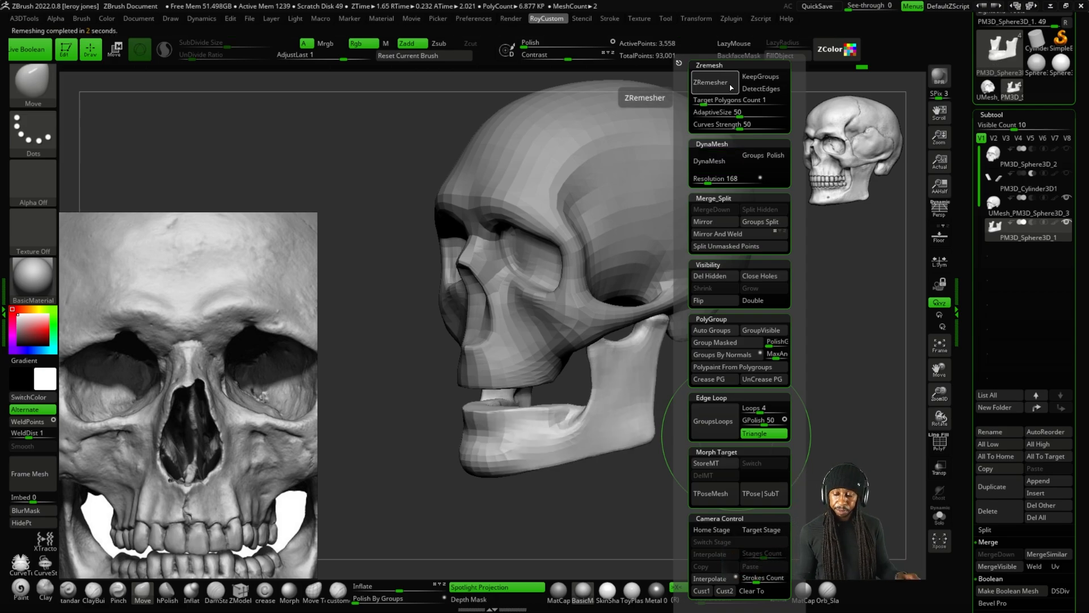
Isolate the jaw with its wireframe displayed and examine the topology where the body meets the ramus.
{"action": "left_click_drag", "start_coordinate": [832, 401], "coordinate": [774, 479], "text": "shift"}
{"action": "left_click", "coordinate": [939, 516]}
{"action": "left_click", "coordinate": [937, 442]}
{"action": "key", "text": "plus"}
{"action": "key", "text": "plus"}
{"action": "key", "text": "plus"}
{"action": "key", "text": "plus"}
{"action": "key", "text": "plus"}
{"action": "key", "text": "minus"}
{"action": "key", "text": "minus"}
{"action": "key", "text": "minus"}
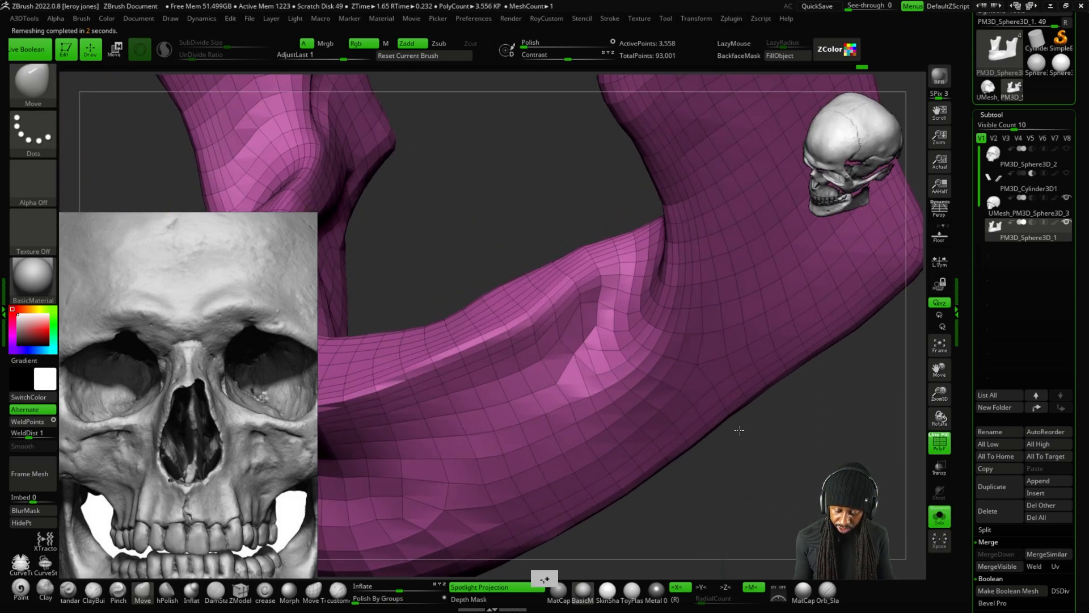
Run ZRemesher on the jaw again with a Target Polygons Count of 1 and compare it with the previous mesh.
{"action": "key", "text": "alt+a"}
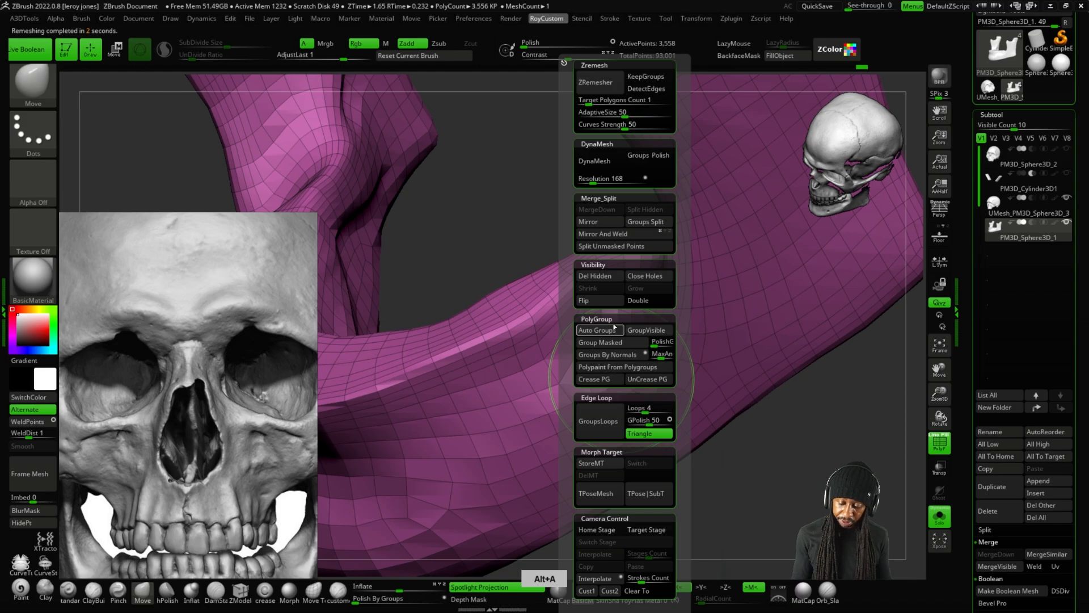
{"action": "left_click", "coordinate": [595, 82]}
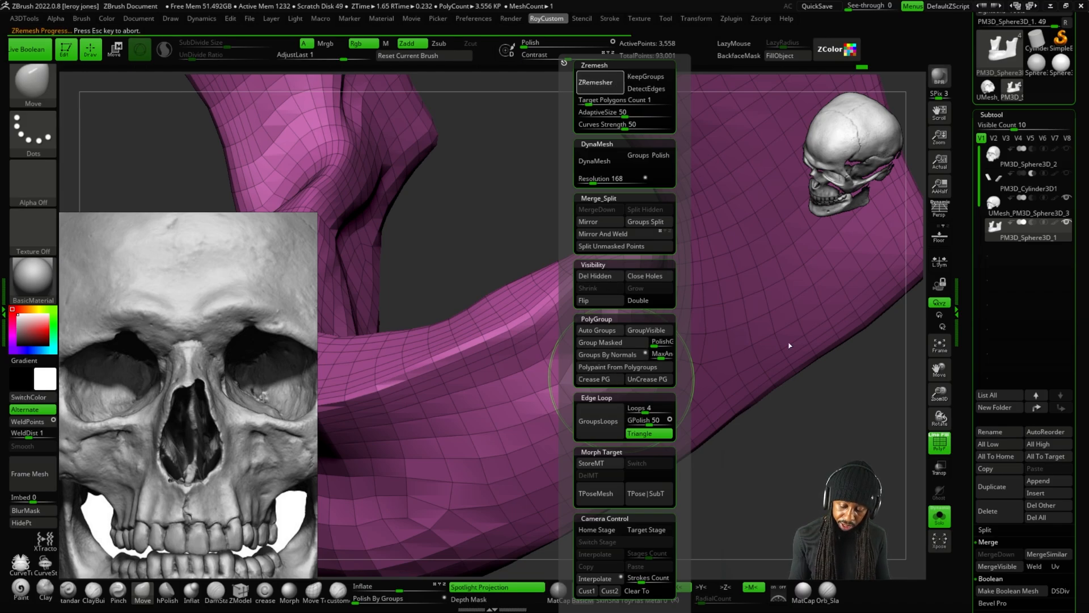
{"action": "left_click_drag", "start_coordinate": [841, 403], "coordinate": [783, 443]}
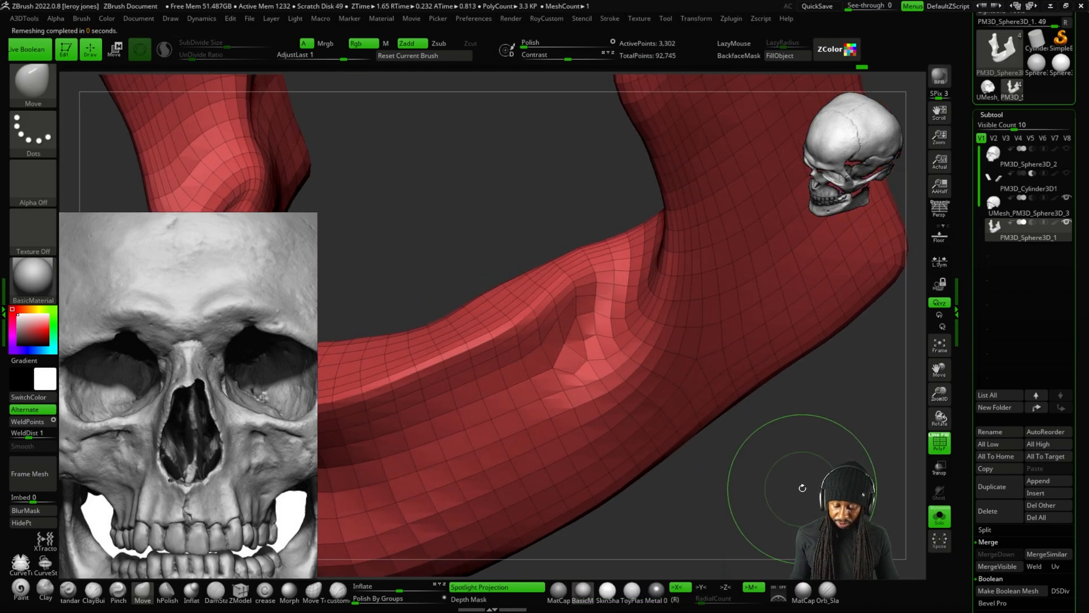
{"action": "key", "text": "ctrl+z"}
{"action": "key", "text": "ctrl+shift+z"}
{"action": "left_click_drag", "start_coordinate": [812, 490], "coordinate": [868, 454]}
Check the whole remeshed jaw, hide its wireframe and show the rest of the skull again.
{"action": "key", "text": "f"}
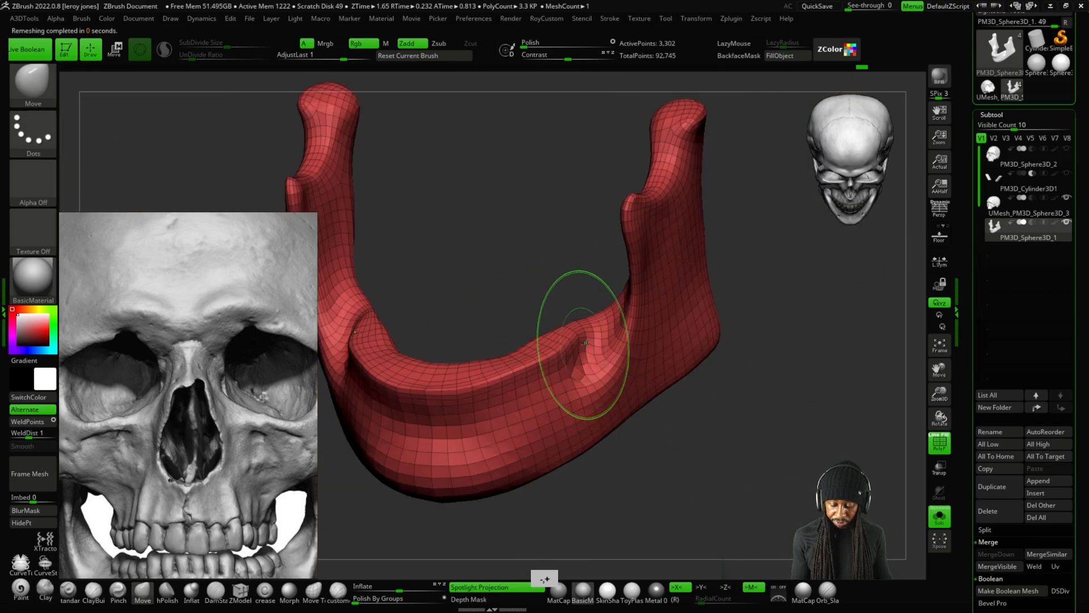
{"action": "left_click_drag", "start_coordinate": [732, 344], "coordinate": [755, 341], "text": "shift"}
{"action": "left_click_drag", "start_coordinate": [753, 379], "coordinate": [806, 373], "text": "alt"}
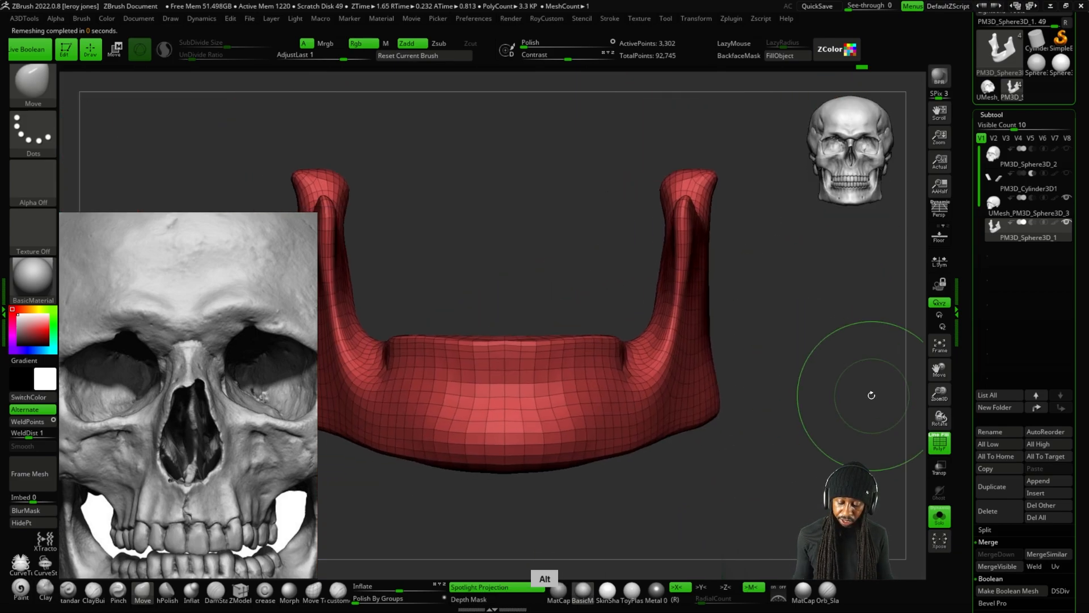
{"action": "left_click", "coordinate": [940, 516]}
{"action": "left_click", "coordinate": [938, 445]}
{"action": "left_click_drag", "start_coordinate": [855, 412], "coordinate": [761, 334], "text": "alt"}
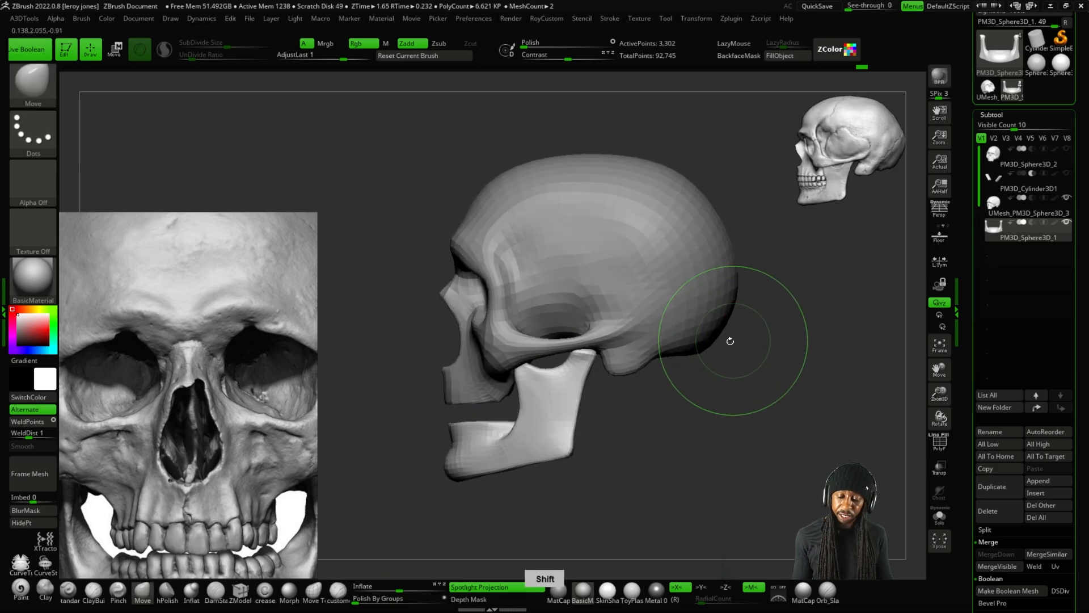
Inspect the skull and jaw together from several angles and render a BPR preview from a three-quarter view.
{"action": "key", "text": "minus"}
{"action": "left_click_drag", "start_coordinate": [648, 384], "coordinate": [727, 345]}
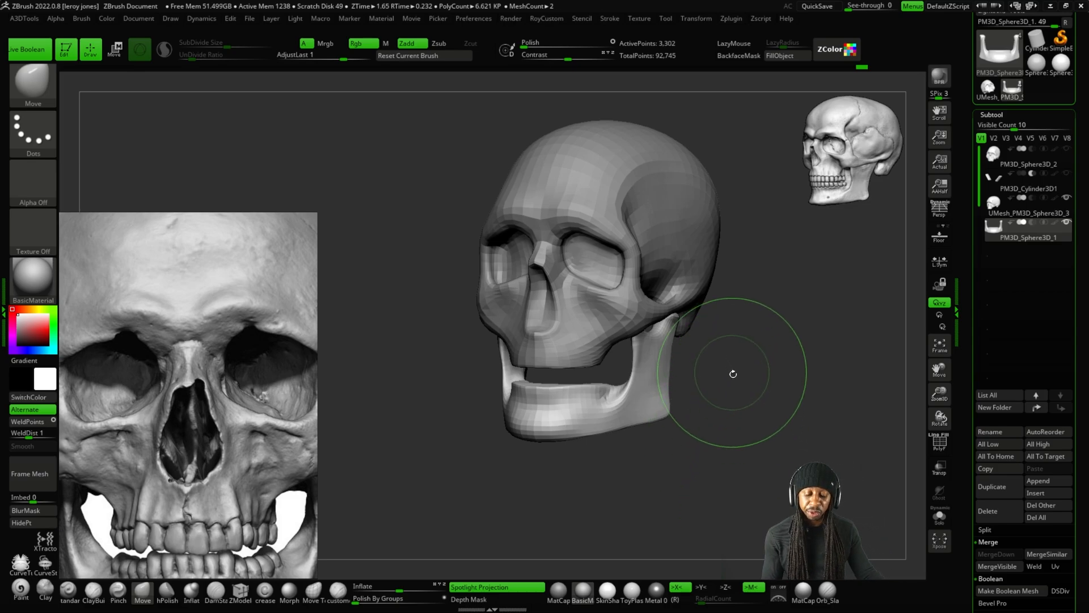
{"action": "left_click_drag", "start_coordinate": [742, 402], "coordinate": [754, 348], "text": "shift"}
{"action": "key", "text": "equal"}
{"action": "left_click_drag", "start_coordinate": [717, 381], "coordinate": [661, 339]}
{"action": "left_click_drag", "start_coordinate": [722, 322], "coordinate": [734, 336]}
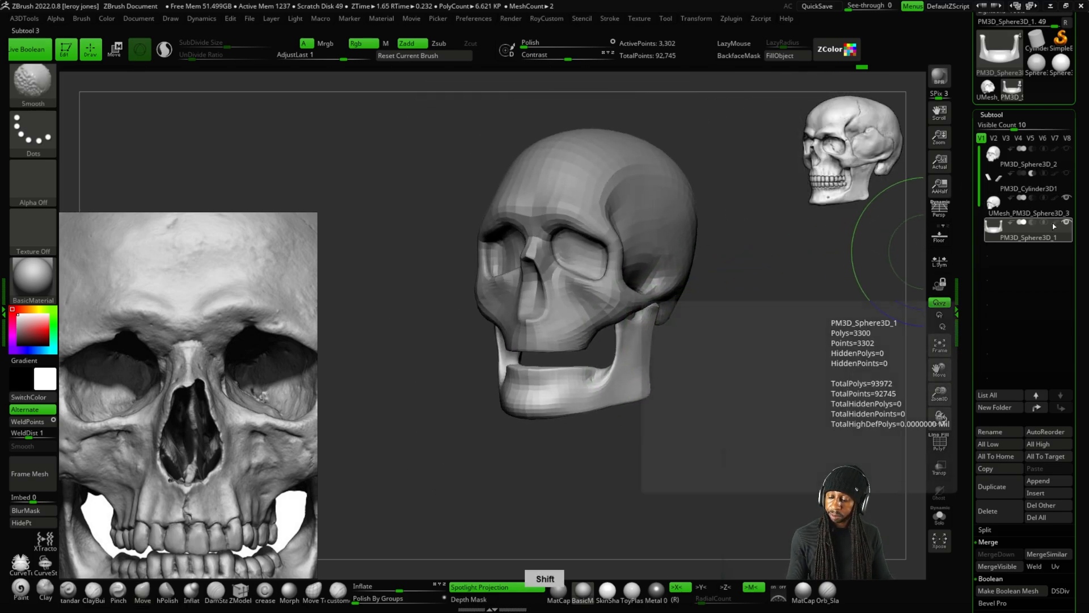
{"action": "left_click", "coordinate": [940, 78]}
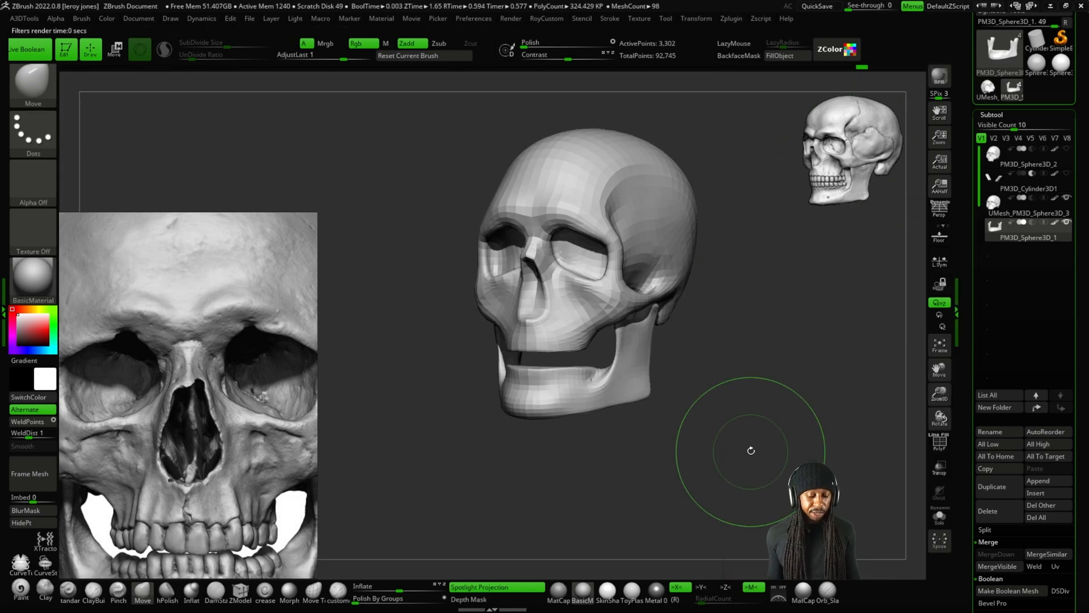
{"action": "left_click_drag", "start_coordinate": [750, 450], "coordinate": [675, 363], "text": "shift"}
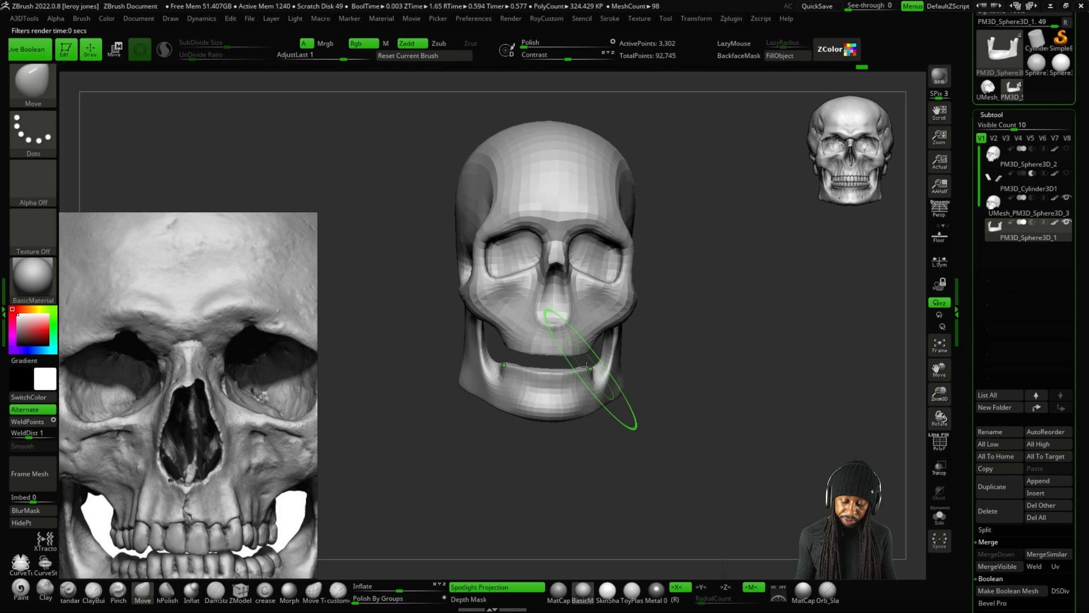
Select the upper skull and carve the nasal cavity deeper with ClayBuildup from the front.
{"action": "key", "text": "plus"}
{"action": "left_click", "coordinate": [94, 592]}
{"action": "key", "text": "plus"}
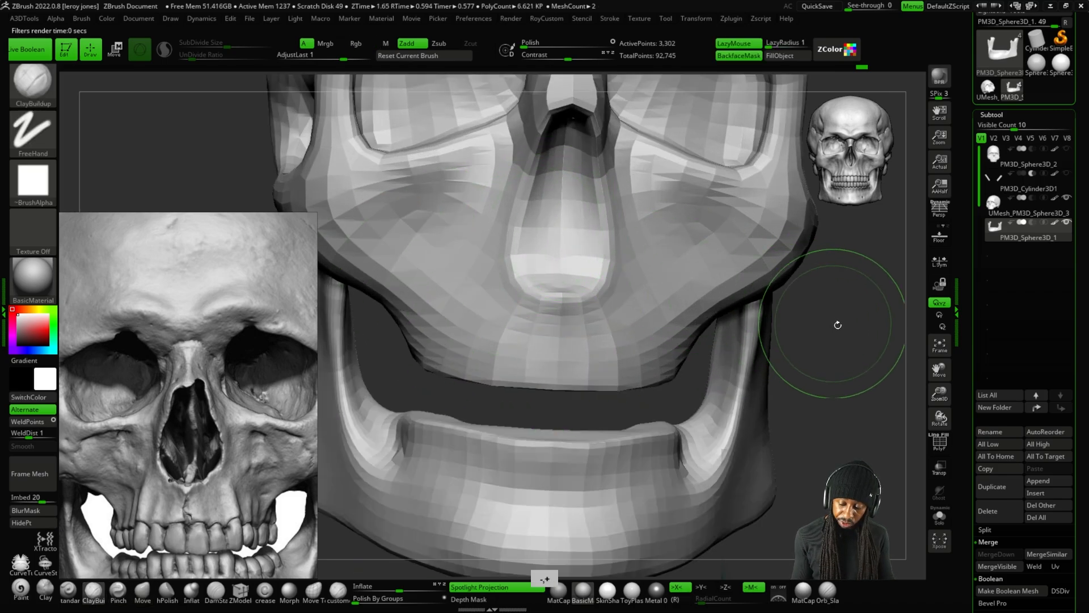
{"action": "left_click_drag", "start_coordinate": [838, 324], "coordinate": [835, 348]}
{"action": "key", "text": "plus"}
{"action": "key", "text": "plus"}
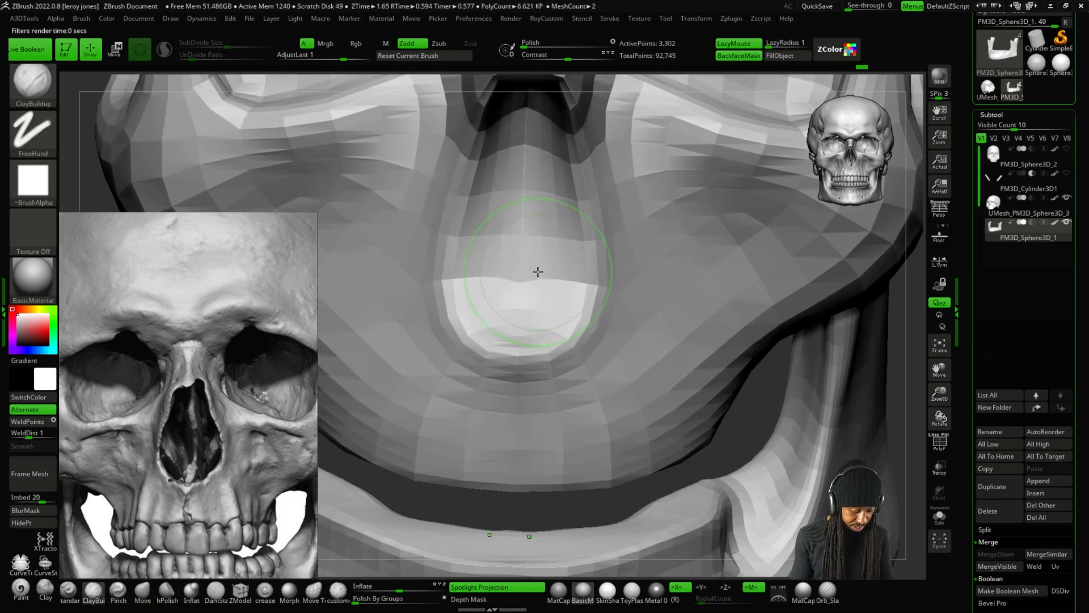
{"action": "left_click", "coordinate": [663, 319], "text": "alt"}
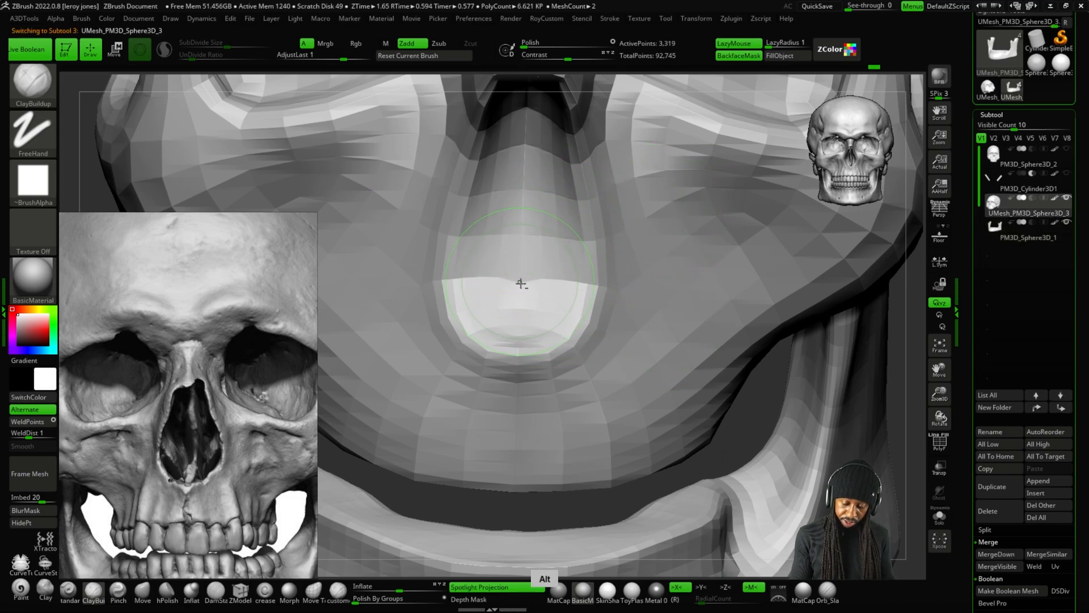
{"action": "mouse_move", "coordinate": [521, 283]}
{"action": "left_mouse_down", "text": "alt"}
{"action": "mouse_move", "coordinate": [512, 313]}
{"action": "mouse_move", "coordinate": [487, 294]}
{"action": "mouse_move", "coordinate": [488, 262]}
{"action": "mouse_move", "coordinate": [525, 331]}
{"action": "mouse_move", "coordinate": [518, 161]}
{"action": "left_mouse_up", "text": "alt"}
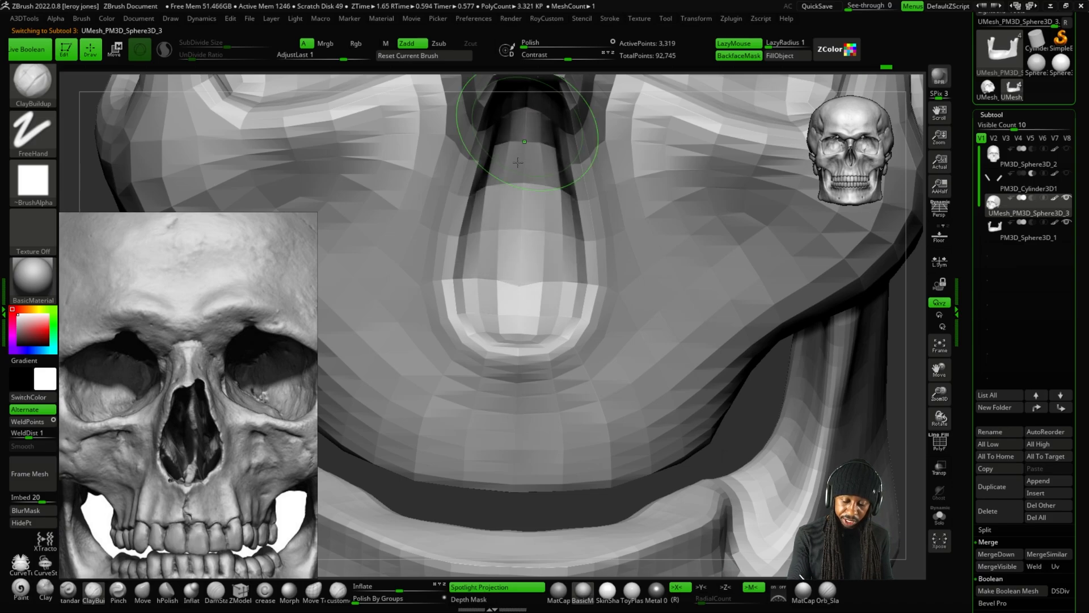
{"action": "mouse_move", "coordinate": [518, 162]}
{"action": "right_mouse_down", "text": "alt"}
{"action": "mouse_move", "coordinate": [727, 344]}
{"action": "mouse_move", "coordinate": [646, 227]}
{"action": "mouse_move", "coordinate": [503, 170]}
{"action": "right_mouse_up", "text": "alt"}
{"action": "mouse_move", "coordinate": [503, 171]}
{"action": "left_mouse_down", "text": "alt"}
{"action": "mouse_move", "coordinate": [489, 98]}
{"action": "mouse_move", "coordinate": [454, 214]}
{"action": "left_mouse_up", "text": "alt"}
Carve out the upper end of the nasal cavity beneath the nasal bridge with ClayBuildup from a low view.
{"action": "key", "text": "minus"}
{"action": "key", "text": "minus"}
{"action": "key", "text": "minus"}
{"action": "left_click_drag", "start_coordinate": [757, 218], "coordinate": [763, 341], "text": "alt"}
{"action": "key", "text": "plus"}
{"action": "key", "text": "plus"}
{"action": "key", "text": "plus"}
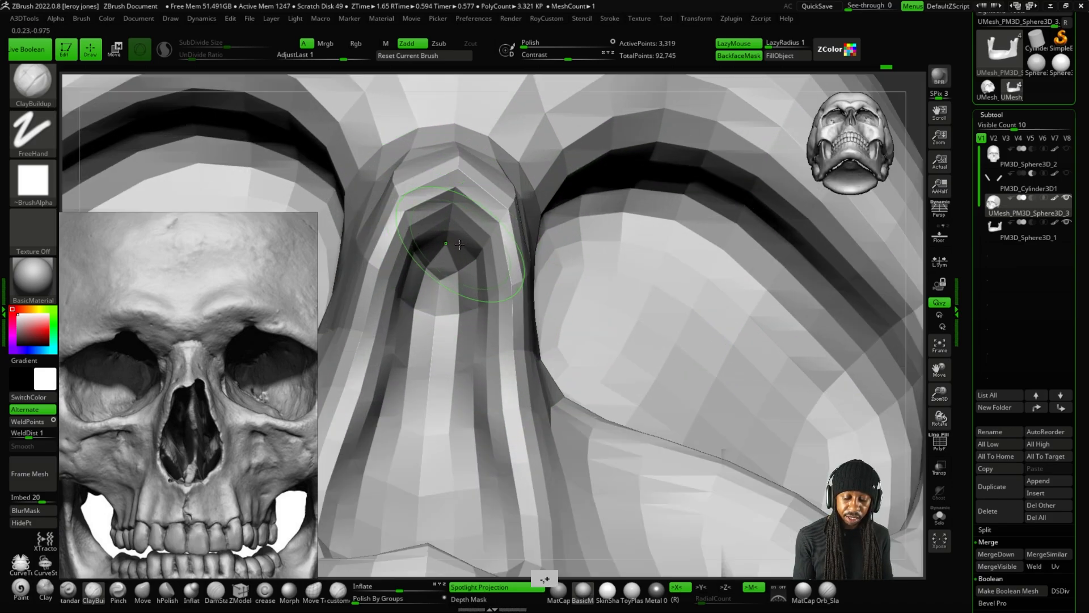
{"action": "key", "text": "plus"}
{"action": "mouse_move", "coordinate": [458, 218]}
{"action": "left_mouse_down", "text": "alt"}
{"action": "mouse_move", "coordinate": [495, 255]}
{"action": "mouse_move", "coordinate": [501, 281]}
{"action": "mouse_move", "coordinate": [485, 494]}
{"action": "left_mouse_up", "text": "alt"}
{"action": "key", "text": "minus"}
{"action": "key", "text": "minus"}
{"action": "key", "text": "minus"}
{"action": "left_click_drag", "start_coordinate": [771, 272], "coordinate": [773, 356], "text": "shift"}
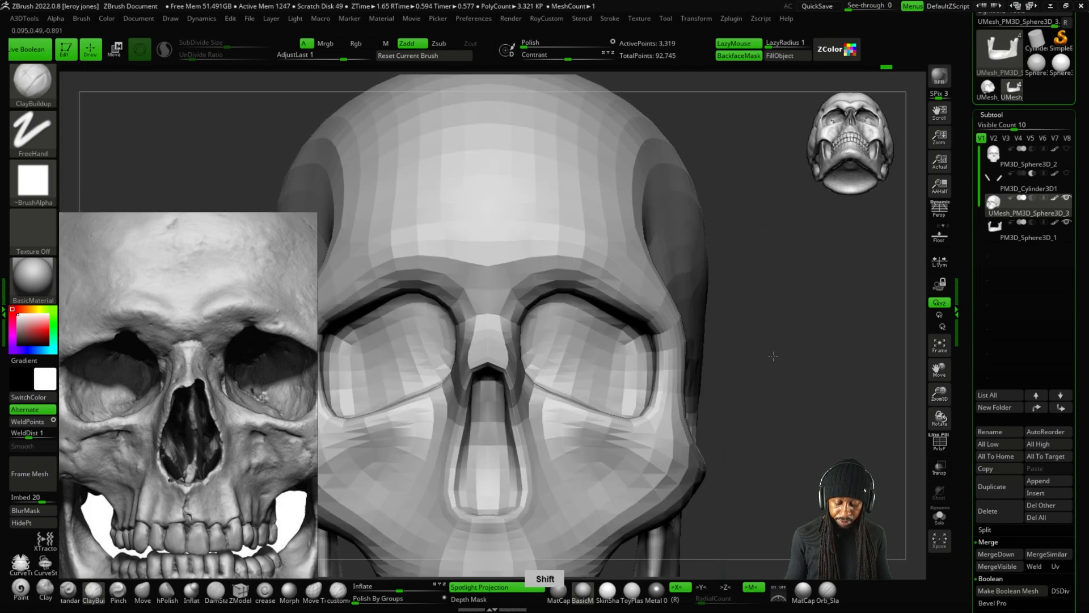
Carve the floor and lower part of the nasal opening deeper with ClayBuildup.
{"action": "key", "text": "minus"}
{"action": "key", "text": "minus"}
{"action": "left_click_drag", "start_coordinate": [734, 316], "coordinate": [629, 390]}
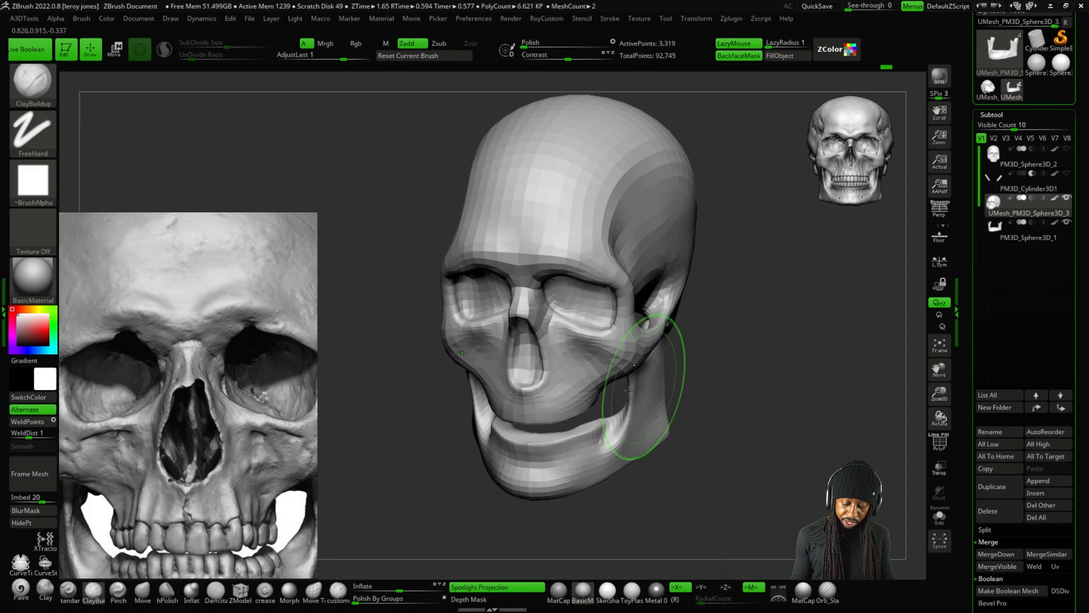
{"action": "scroll", "coordinate": [525, 388], "scroll_direction": "up", "scroll_amount": 4}
{"action": "left_click_drag", "start_coordinate": [589, 327], "coordinate": [602, 309], "text": "alt"}
{"action": "scroll", "coordinate": [561, 276], "scroll_direction": "down", "scroll_amount": 4}
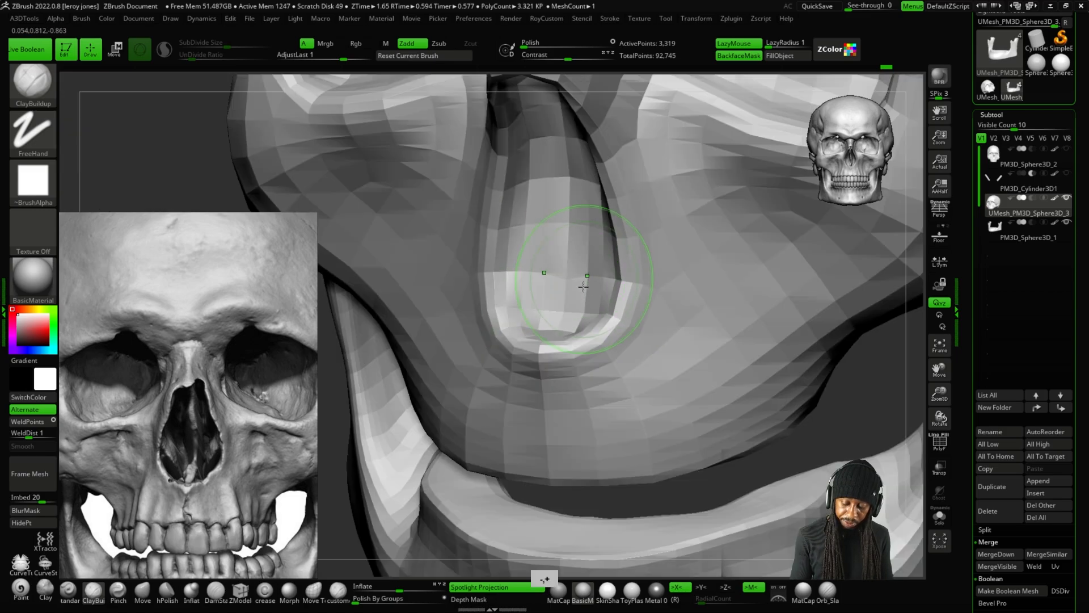
Carve the inner side of the eye socket deeper with ClayBuildup, working from a three-quarter view.
{"action": "mouse_move", "coordinate": [822, 360]}
{"action": "left_mouse_down", "text": "shift"}
{"action": "mouse_move", "coordinate": [801, 365]}
{"action": "mouse_move", "coordinate": [788, 339]}
{"action": "left_mouse_up", "text": "shift"}
{"action": "scroll", "coordinate": [596, 219], "scroll_direction": "up", "scroll_amount": 6}
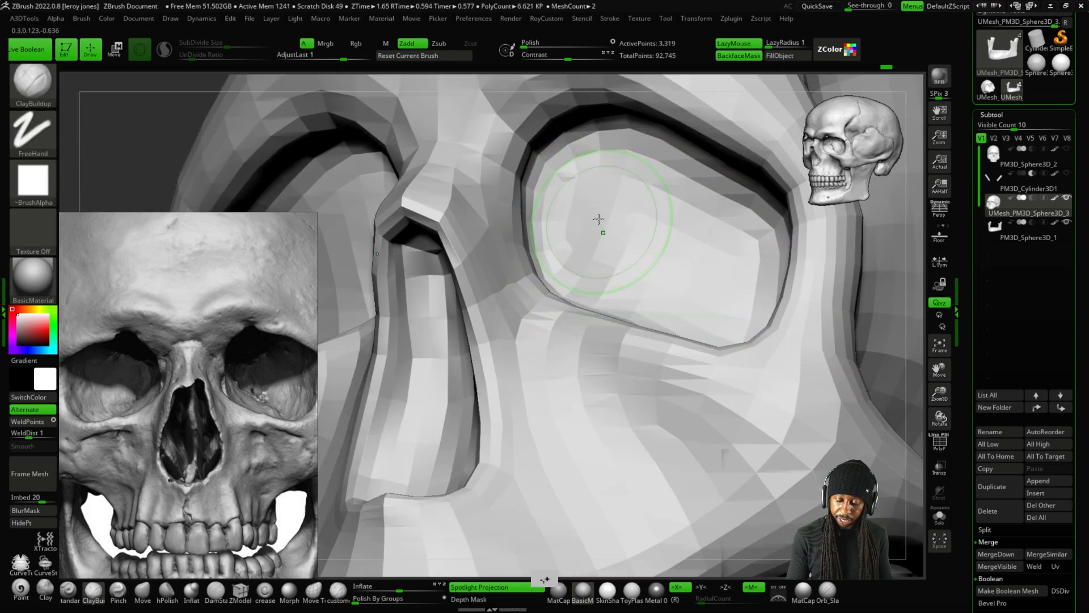
{"action": "left_click_drag", "start_coordinate": [505, 251], "coordinate": [503, 142], "text": "alt"}
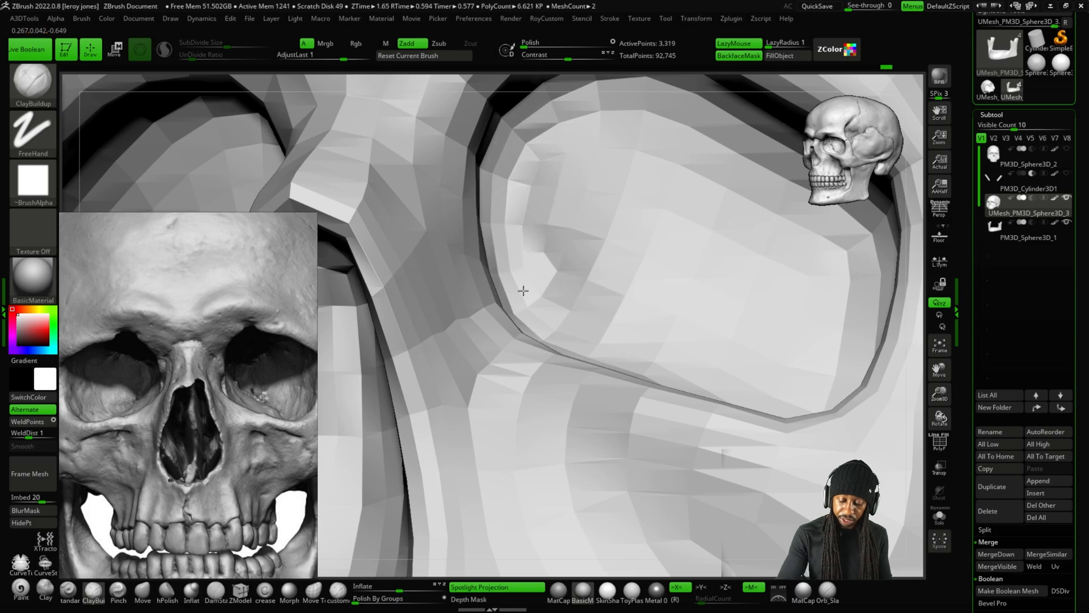
Carve the eye sockets deeper beneath the brow ridge with ClayBuildup from a low view.
{"action": "scroll", "coordinate": [523, 291], "scroll_direction": "down", "scroll_amount": 6}
{"action": "left_click_drag", "start_coordinate": [868, 295], "coordinate": [802, 263], "text": "alt"}
{"action": "scroll", "coordinate": [523, 207], "scroll_direction": "up", "scroll_amount": 5}
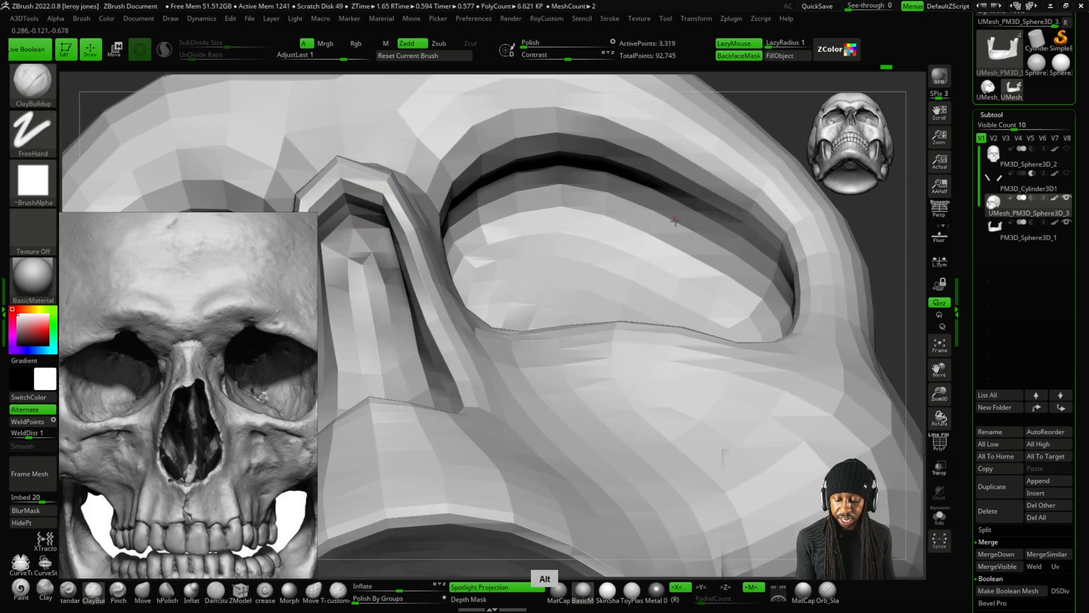
{"action": "left_click_drag", "start_coordinate": [675, 221], "coordinate": [700, 238], "text": "alt"}
{"action": "scroll", "coordinate": [811, 232], "scroll_direction": "down", "scroll_amount": 5}
Deepen the outer wall of the eye socket with ClayBuildup, viewed across the nasal bridge.
{"action": "mouse_move", "coordinate": [868, 277]}
{"action": "left_mouse_down"}
{"action": "mouse_move", "coordinate": [815, 352]}
{"action": "mouse_move", "coordinate": [811, 334]}
{"action": "left_mouse_up"}
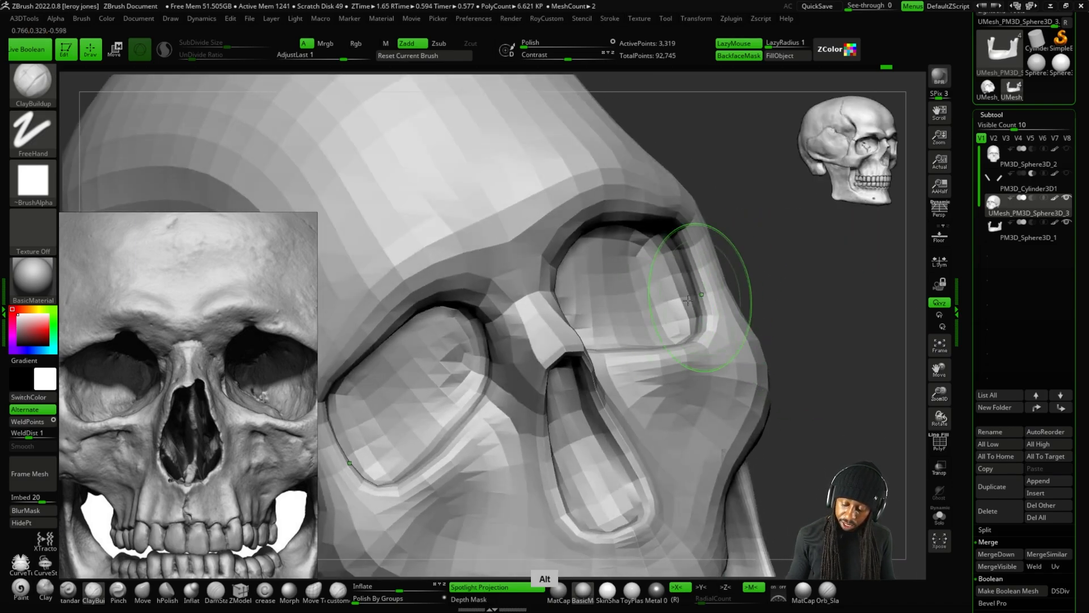
{"action": "scroll", "coordinate": [688, 299], "scroll_direction": "up", "scroll_amount": 4}
{"action": "left_click_drag", "start_coordinate": [656, 323], "coordinate": [642, 241], "text": "alt"}
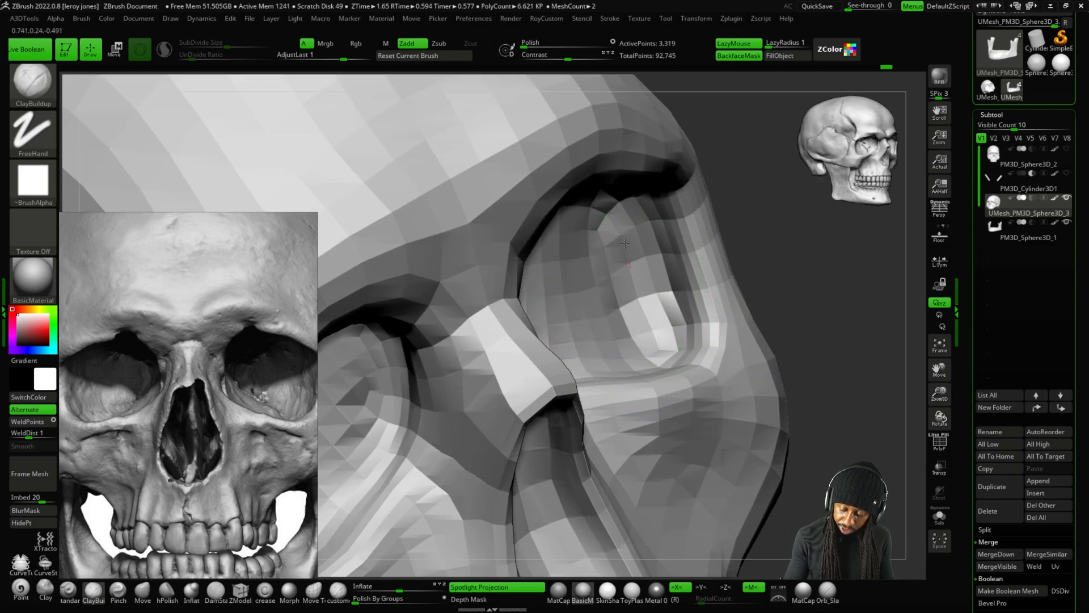
Carve down the floor of the eye socket with ClayBuildup from a high view above the brow.
{"action": "left_click_drag", "start_coordinate": [817, 258], "coordinate": [786, 335]}
{"action": "left_click_drag", "start_coordinate": [593, 422], "coordinate": [654, 365], "text": "alt"}
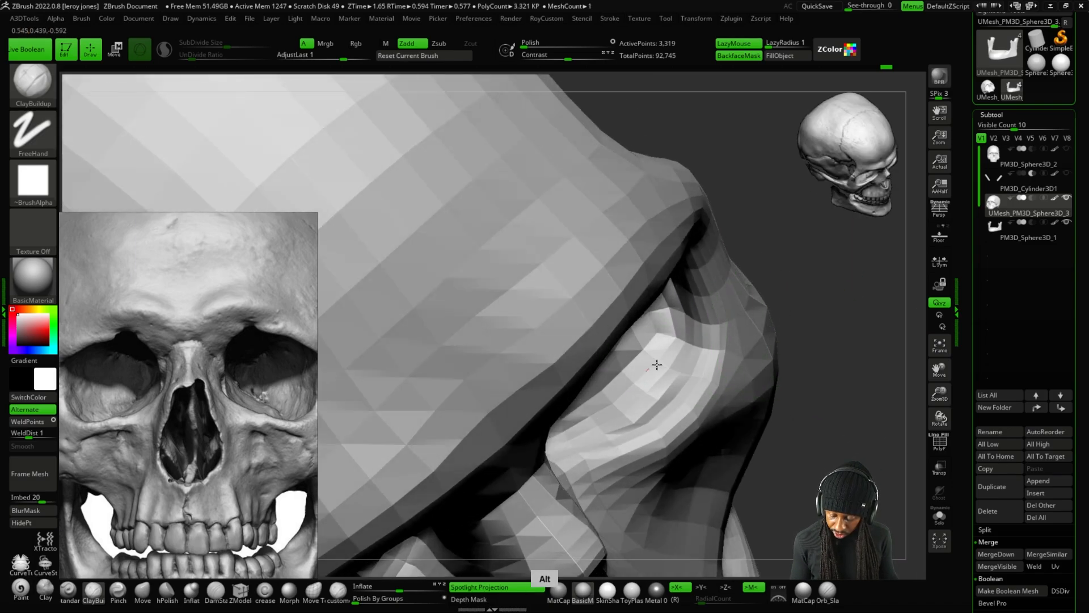
{"action": "left_click_drag", "start_coordinate": [845, 295], "coordinate": [788, 289]}
{"action": "mouse_move", "coordinate": [553, 433]}
{"action": "left_mouse_down", "text": "alt"}
{"action": "mouse_move", "coordinate": [603, 414]}
{"action": "mouse_move", "coordinate": [612, 392]}
{"action": "left_mouse_up", "text": "alt"}
{"action": "key", "text": "f"}
Carve the centre of the eye sockets deeper with ClayBuildup from the front and frame the whole skull.
{"action": "mouse_move", "coordinate": [815, 318]}
{"action": "left_mouse_down", "text": "shift"}
{"action": "mouse_move", "coordinate": [739, 389]}
{"action": "mouse_move", "coordinate": [739, 274]}
{"action": "mouse_move", "coordinate": [781, 316]}
{"action": "mouse_move", "coordinate": [768, 306]}
{"action": "mouse_move", "coordinate": [640, 370]}
{"action": "left_mouse_up", "text": "shift"}
{"action": "right_click_drag", "start_coordinate": [640, 371], "coordinate": [603, 382], "text": "ctrl"}
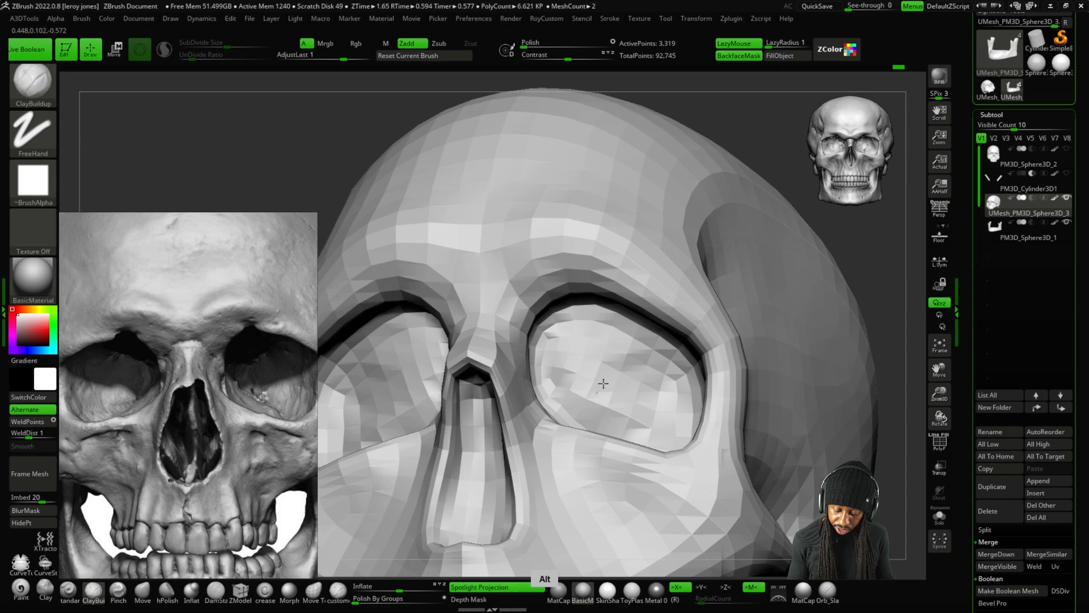
{"action": "mouse_move", "coordinate": [603, 382]}
{"action": "left_mouse_down"}
{"action": "mouse_move", "coordinate": [571, 343]}
{"action": "mouse_move", "coordinate": [612, 381]}
{"action": "mouse_move", "coordinate": [614, 369]}
{"action": "mouse_move", "coordinate": [618, 401]}
{"action": "left_mouse_up"}
{"action": "key", "text": "f"}
{"action": "mouse_move", "coordinate": [779, 391]}
{"action": "left_mouse_down", "text": "shift"}
{"action": "mouse_move", "coordinate": [805, 401]}
{"action": "mouse_move", "coordinate": [801, 334]}
{"action": "mouse_move", "coordinate": [775, 357]}
{"action": "mouse_move", "coordinate": [782, 348]}
{"action": "left_mouse_up", "text": "shift"}
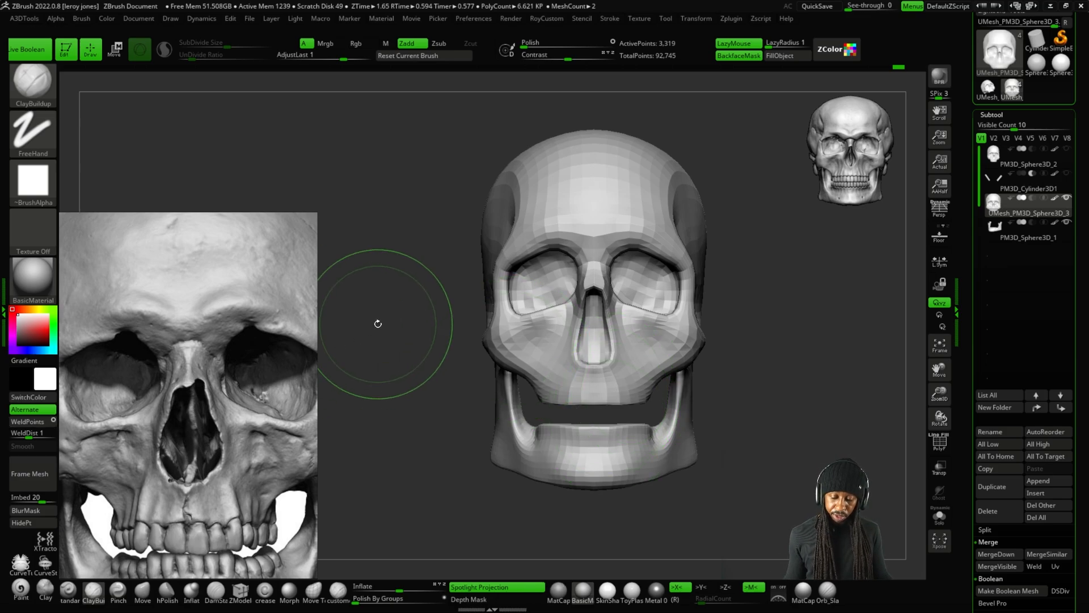
Adjust the upper rim of the eye sockets slightly with the Move brush from the front.
{"action": "key", "text": "shift"}
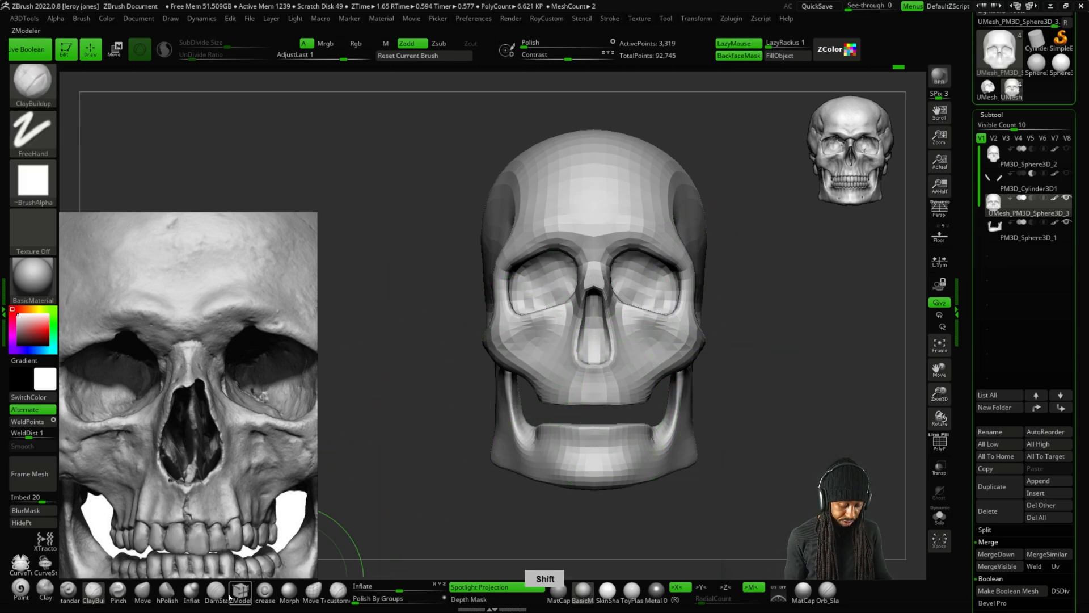
{"action": "left_click", "coordinate": [143, 591]}
{"action": "key", "text": "plus"}
{"action": "key", "text": "plus"}
{"action": "key", "text": "plus"}
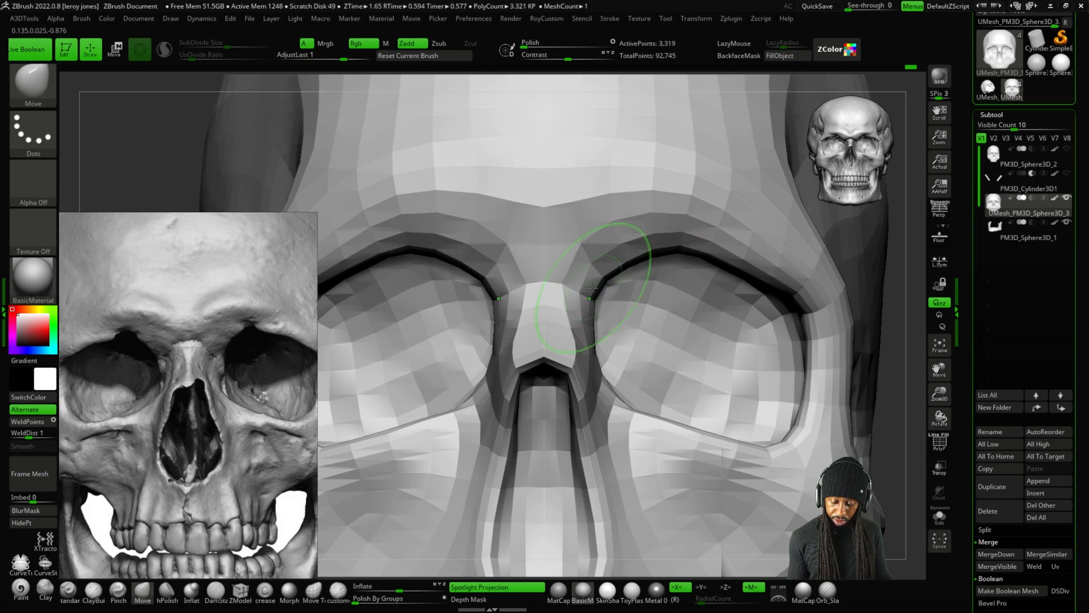
{"action": "key", "text": "minus"}
{"action": "key", "text": "minus"}
{"action": "key", "text": "minus"}
{"action": "key", "text": "minus"}
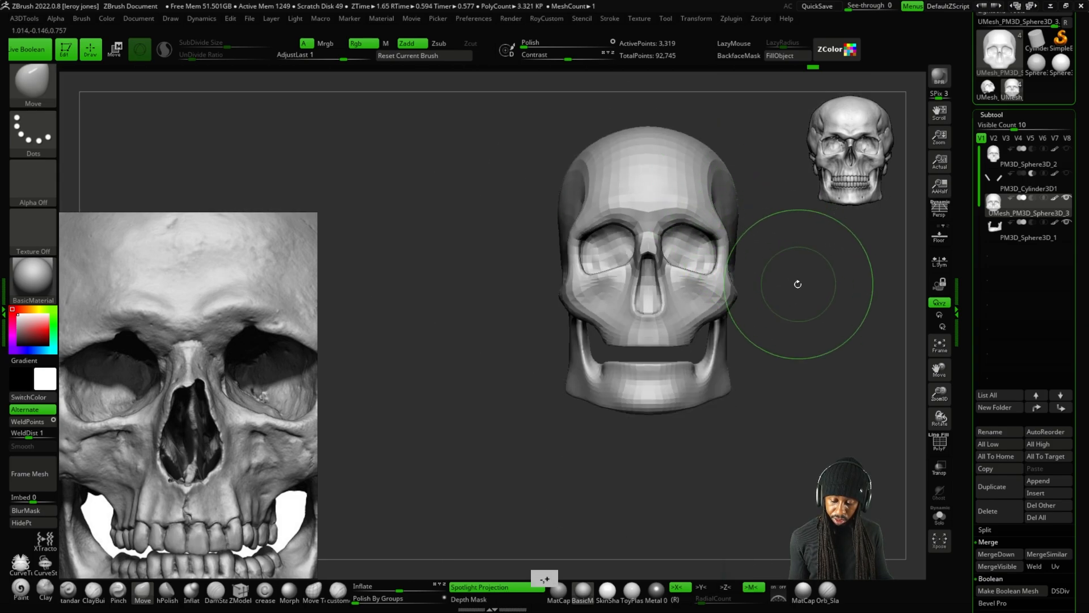
{"action": "key", "text": "plus"}
{"action": "key", "text": "plus"}
{"action": "key", "text": "plus"}
{"action": "key", "text": "plus"}
{"action": "left_click_drag", "start_coordinate": [703, 215], "coordinate": [707, 211]}
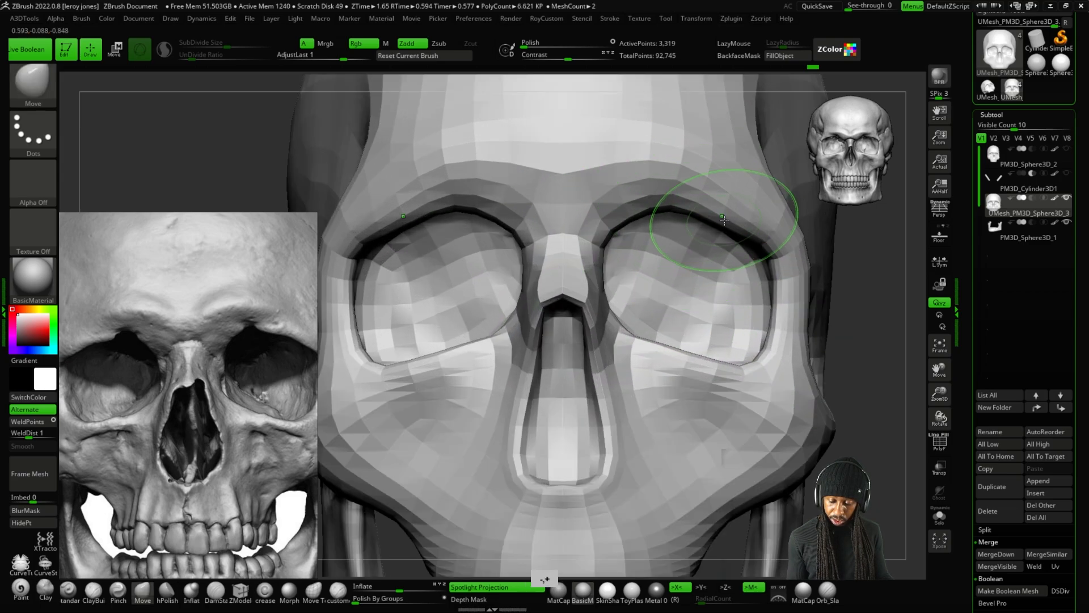
{"action": "key", "text": "minus"}
{"action": "key", "text": "minus"}
{"action": "key", "text": "minus"}
Select the jaw and reposition its transform gizmo near the jaw hinge.
{"action": "left_click_drag", "start_coordinate": [829, 278], "coordinate": [769, 392]}
{"action": "left_click", "coordinate": [1018, 239]}
{"action": "key", "text": "space"}
{"action": "left_click", "coordinate": [765, 478]}
{"action": "left_click", "coordinate": [634, 171], "text": "alt"}
{"action": "left_click_drag", "start_coordinate": [700, 337], "coordinate": [730, 299], "text": "alt"}
{"action": "left_click_drag", "start_coordinate": [758, 364], "coordinate": [813, 368]}
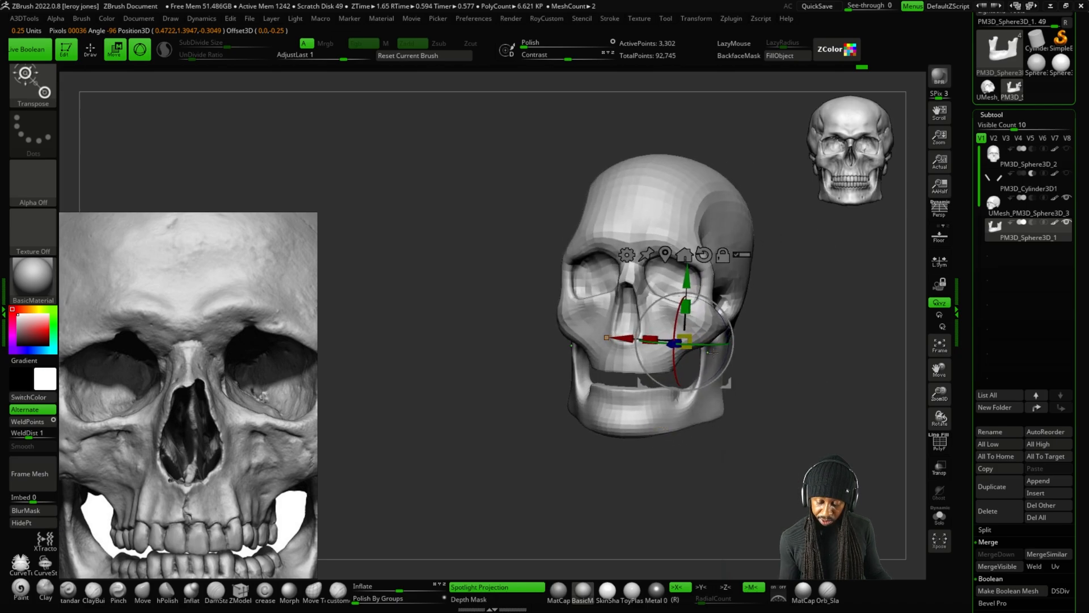
Rotate the jaw open by about 11.25° with the gizmo and frame skull and jaw from a three-quarter view.
{"action": "left_click_drag", "start_coordinate": [713, 353], "coordinate": [704, 359]}
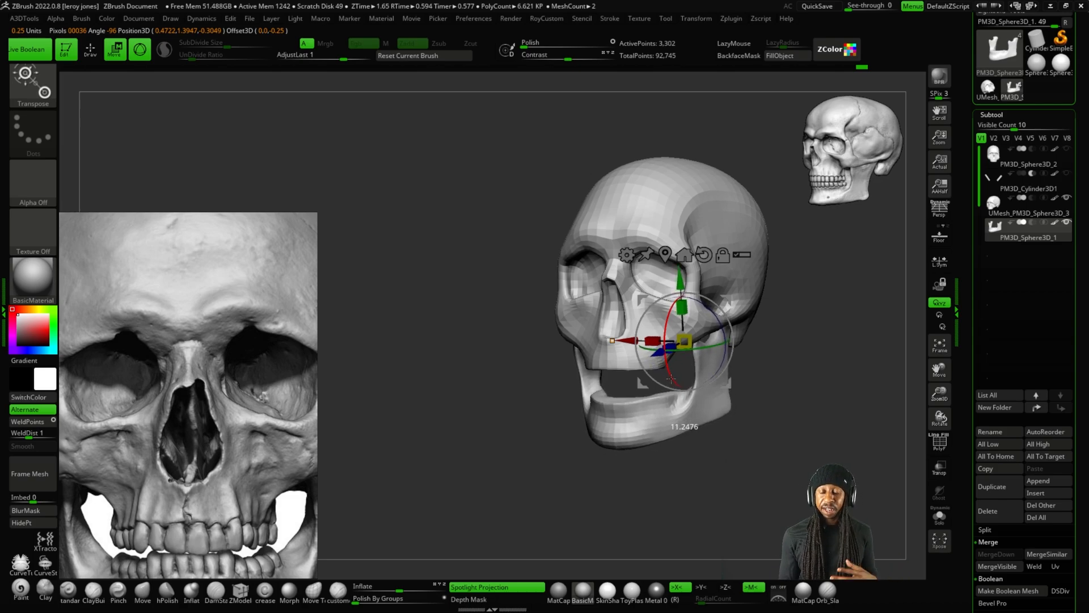
{"action": "left_click_drag", "start_coordinate": [672, 379], "coordinate": [673, 383]}
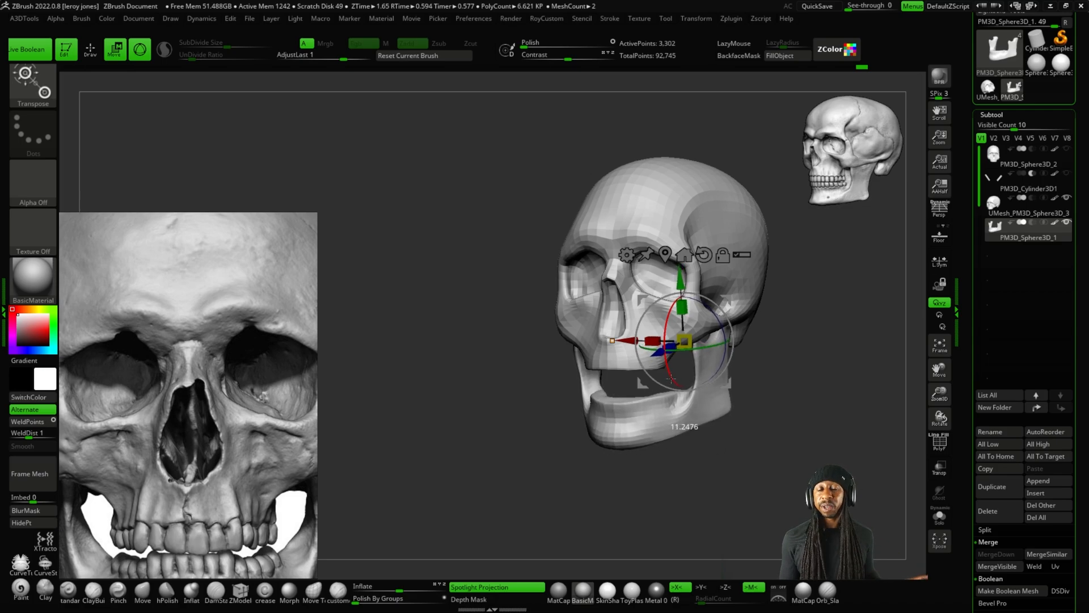
{"action": "mouse_move", "coordinate": [669, 370]}
{"action": "left_mouse_down"}
{"action": "mouse_move", "coordinate": [676, 384]}
{"action": "mouse_move", "coordinate": [666, 370]}
{"action": "left_mouse_up"}
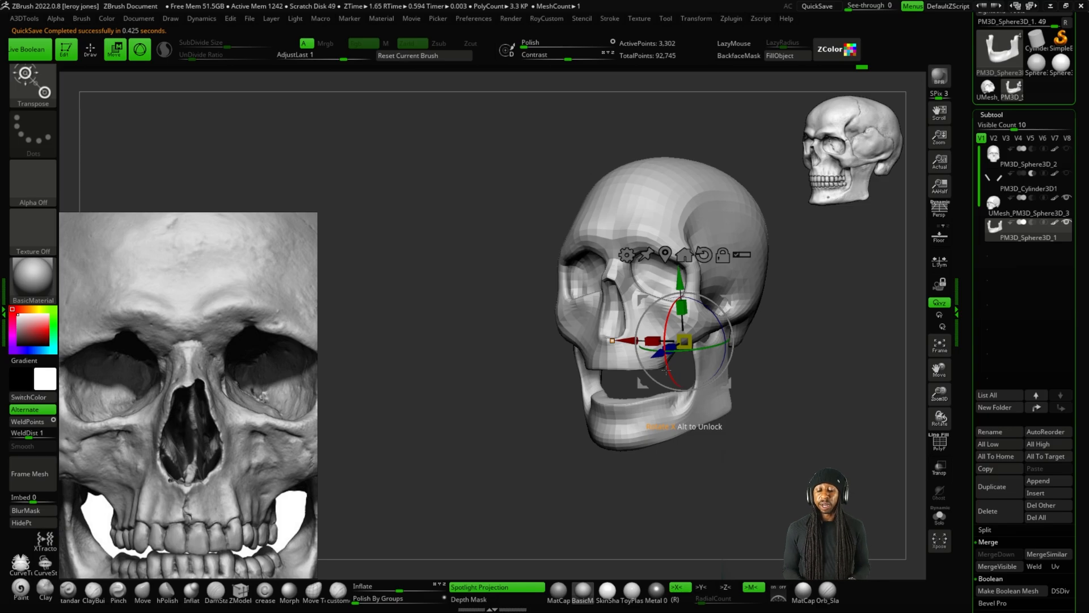
{"action": "left_click_drag", "start_coordinate": [666, 368], "coordinate": [703, 363]}
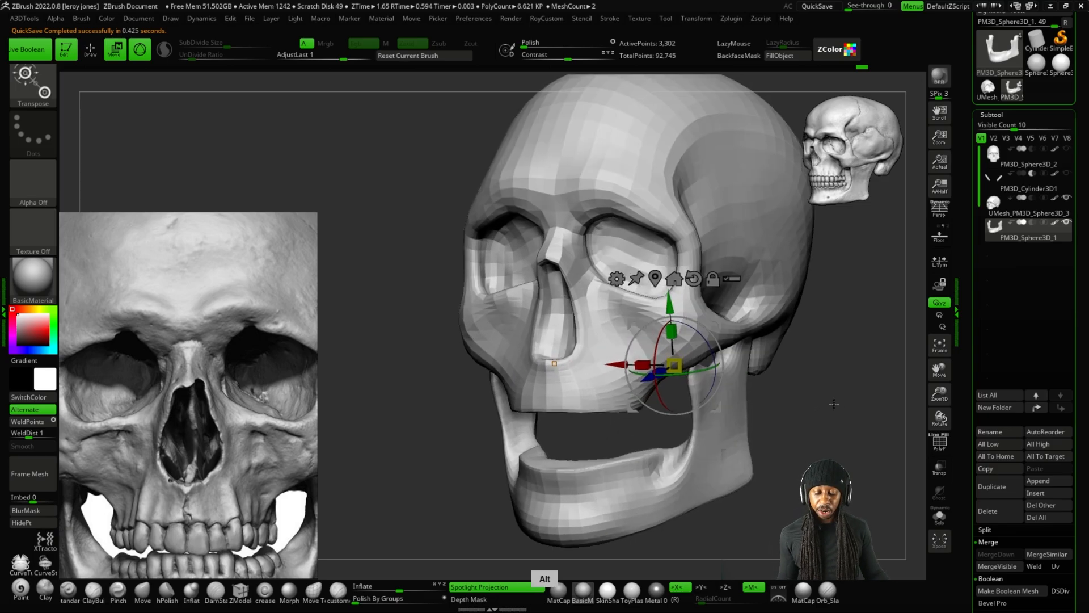